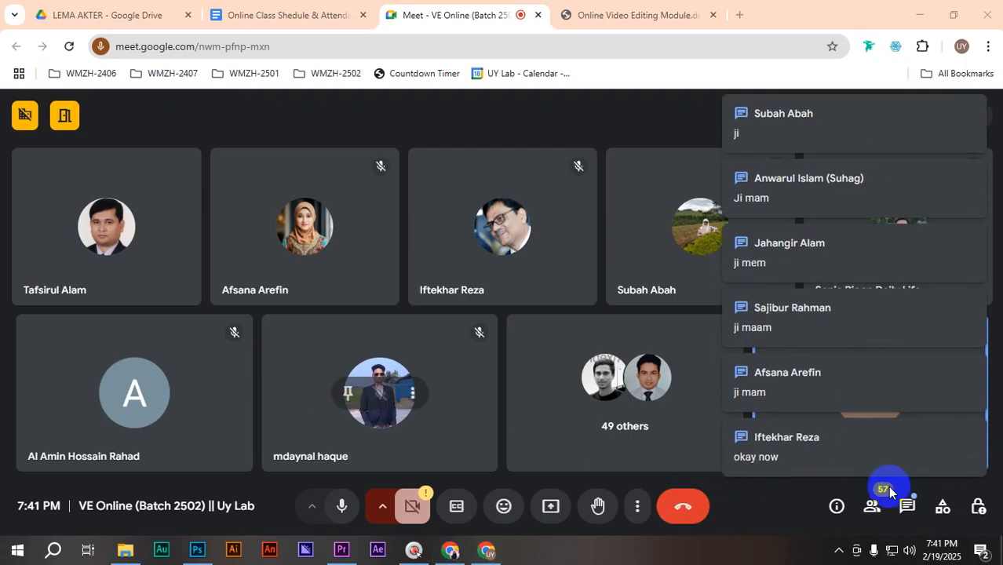
# - Check the meeting's in-call messages and close them
pyautogui.click(907, 503)
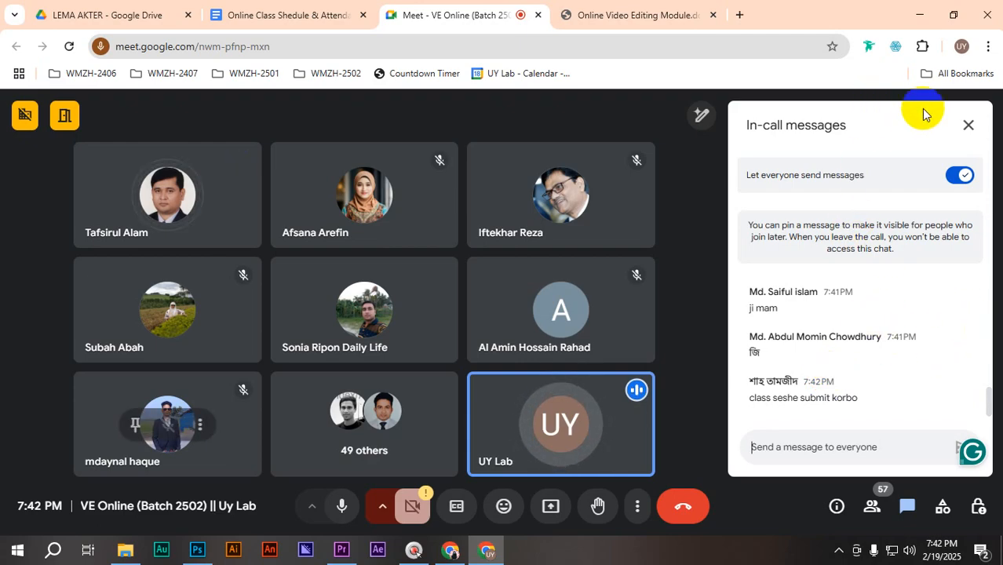
pyautogui.click(969, 125)
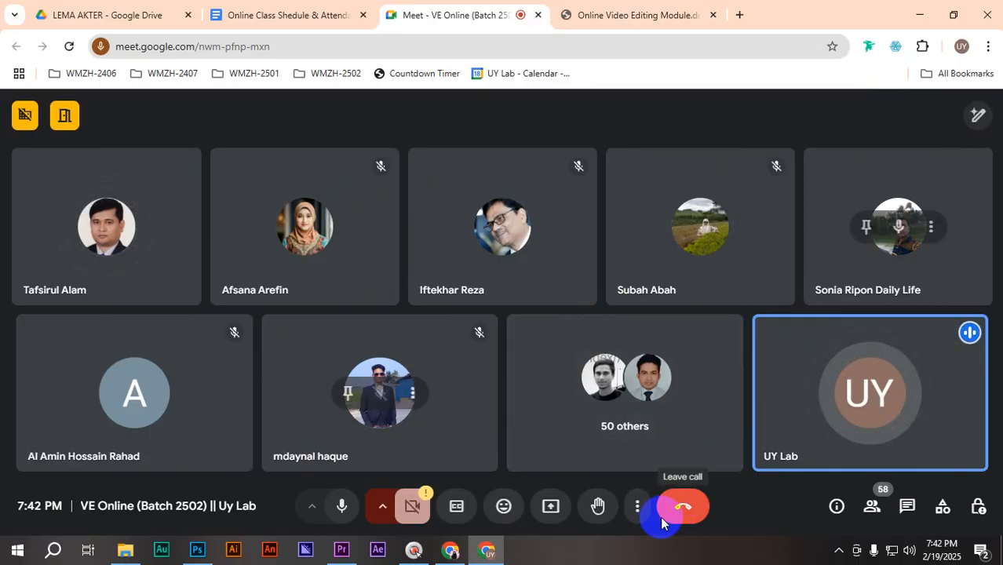
# - Present the entire screen in the meeting and ignore the infinity mirror warning
pyautogui.click(550, 506)
pyautogui.click(617, 133)
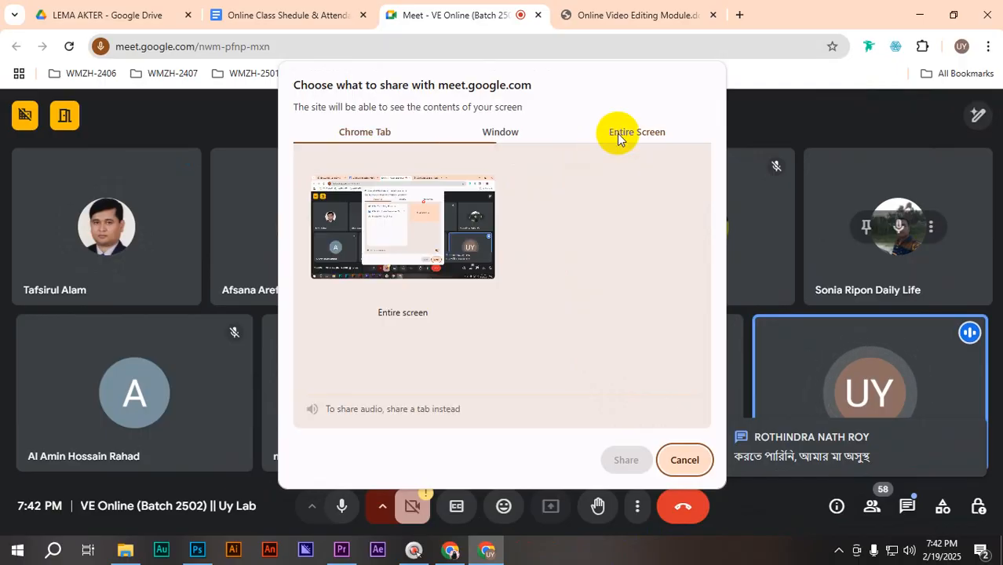
pyautogui.click(424, 247)
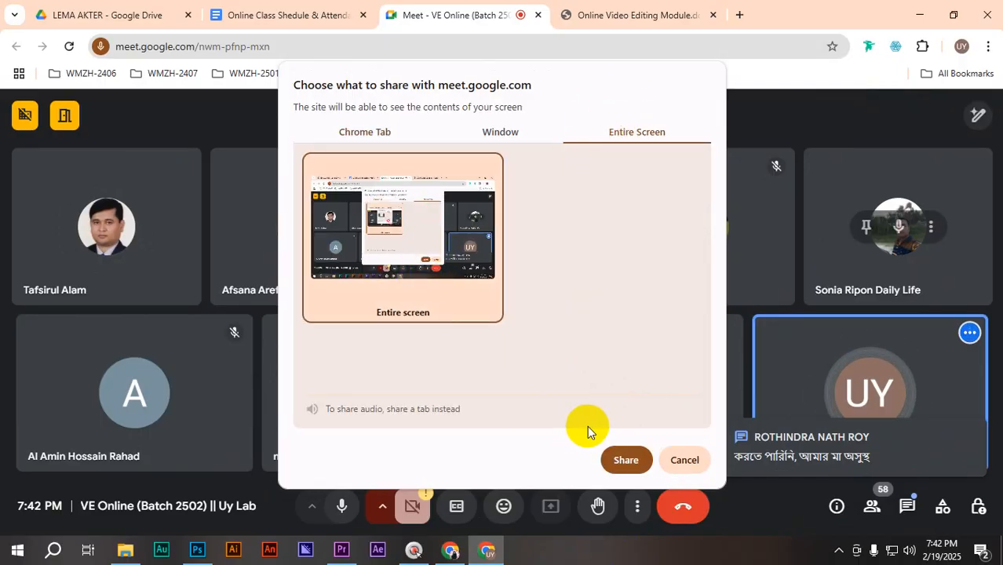
pyautogui.click(626, 460)
pyautogui.click(633, 511)
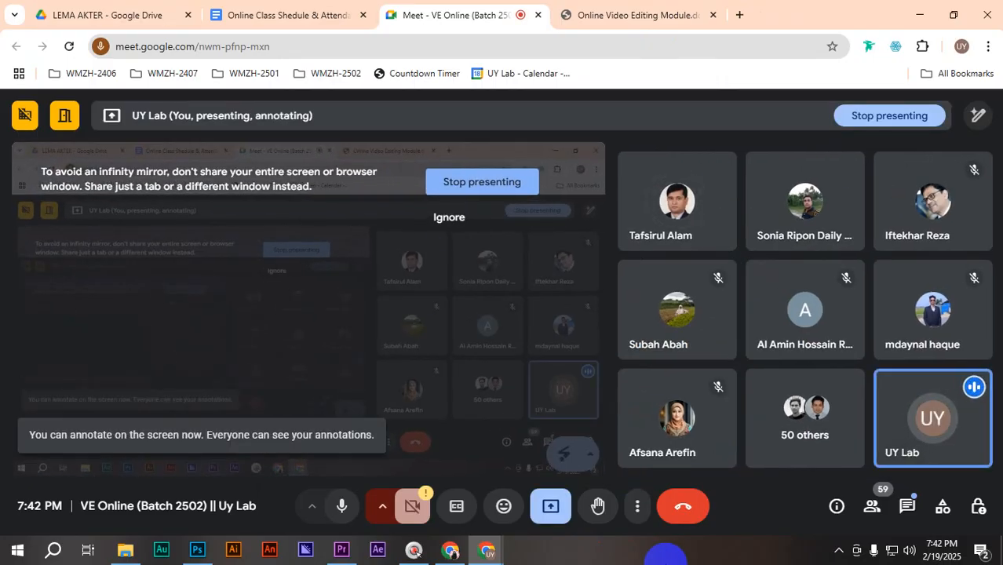
pyautogui.click(451, 237)
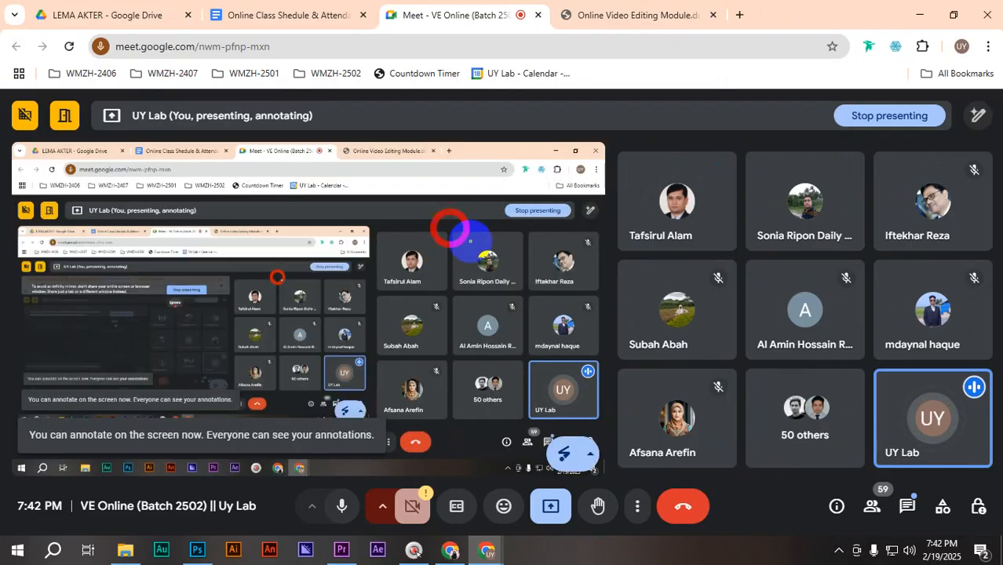
pyautogui.moveTo(874, 392)
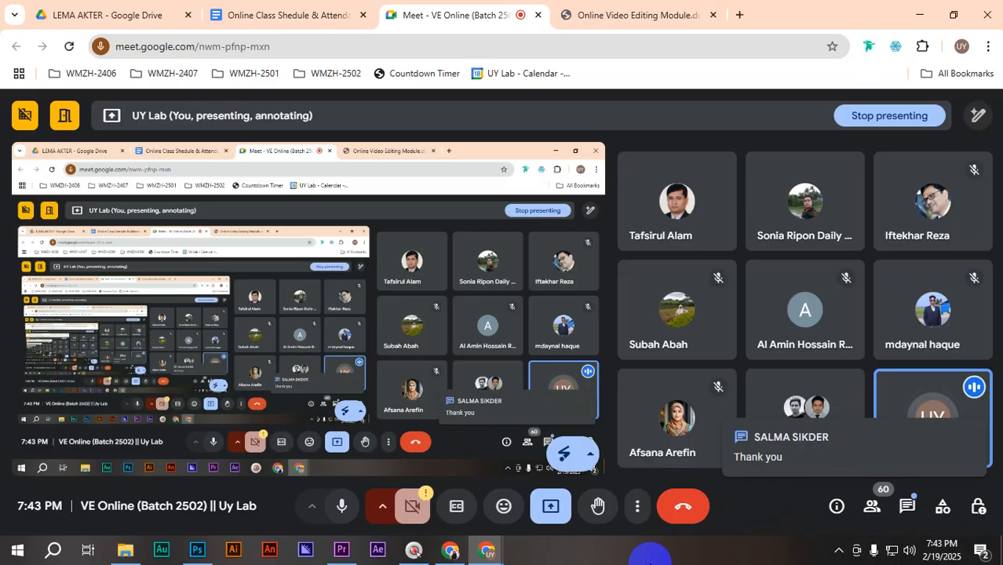
pyautogui.moveTo(652, 416)
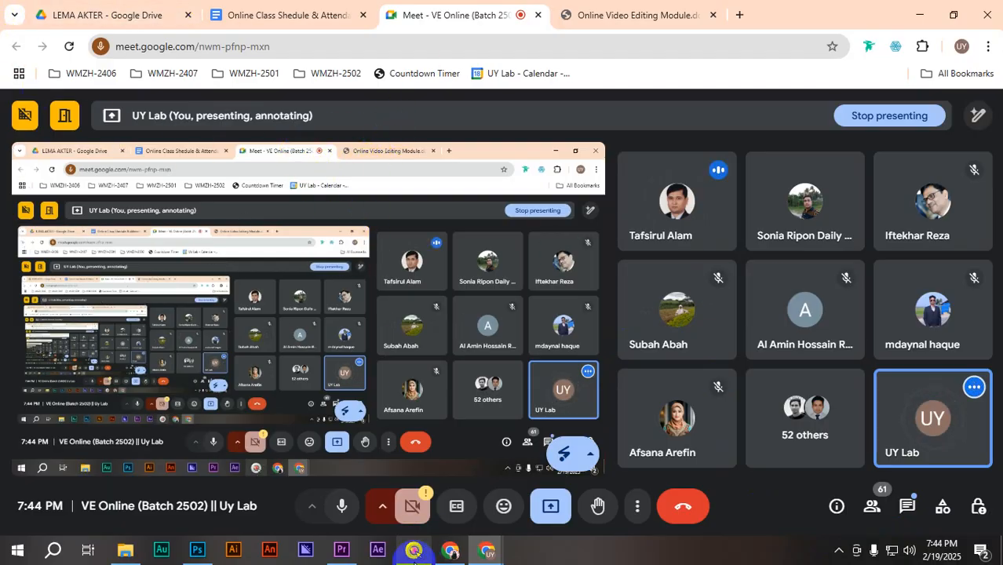
# - Switch to Premiere Pro and create a new project named Untitled with the default settings, overwriting the existing project
pyautogui.click(343, 552)
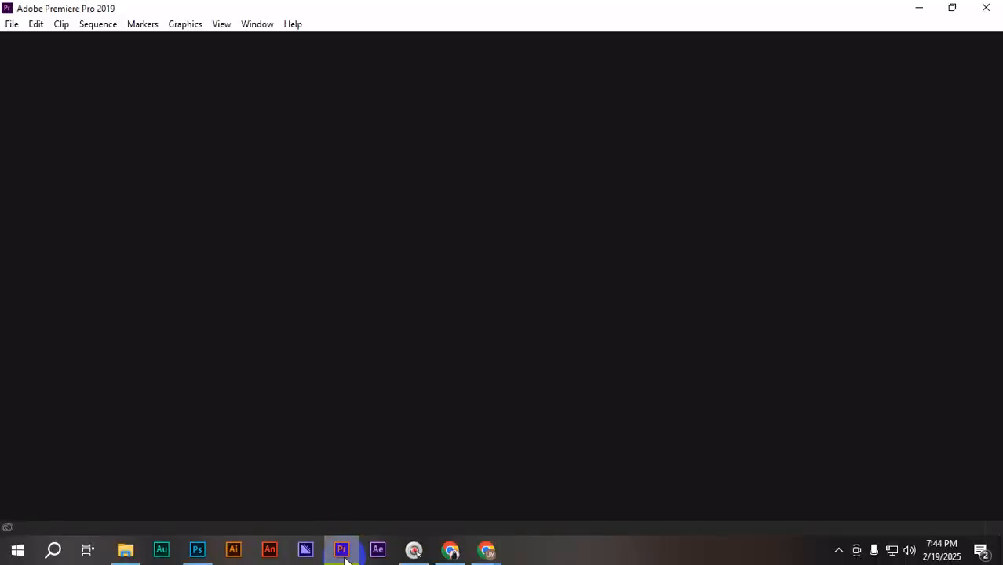
pyautogui.click(13, 25)
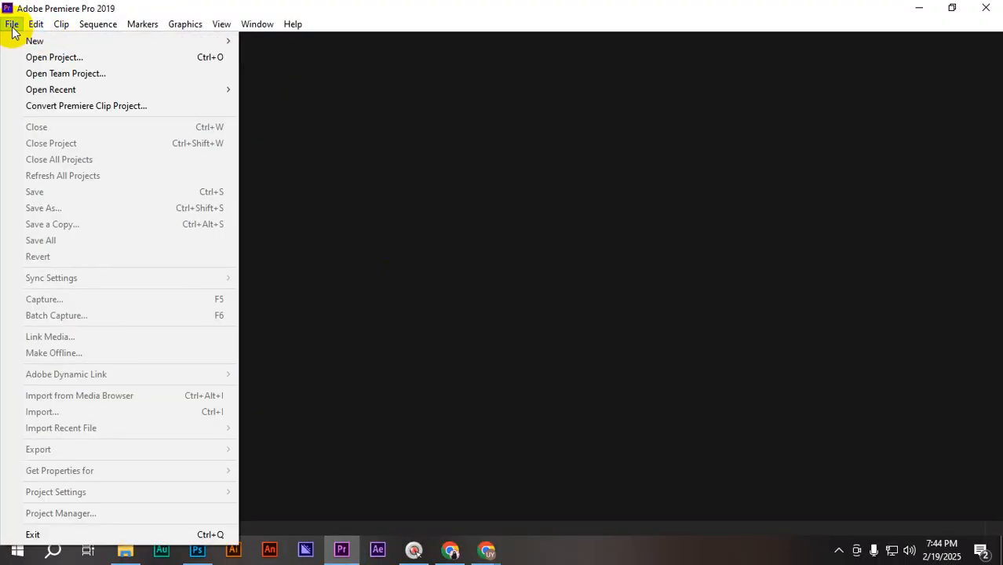
pyautogui.moveTo(32, 41)
pyautogui.click(332, 41)
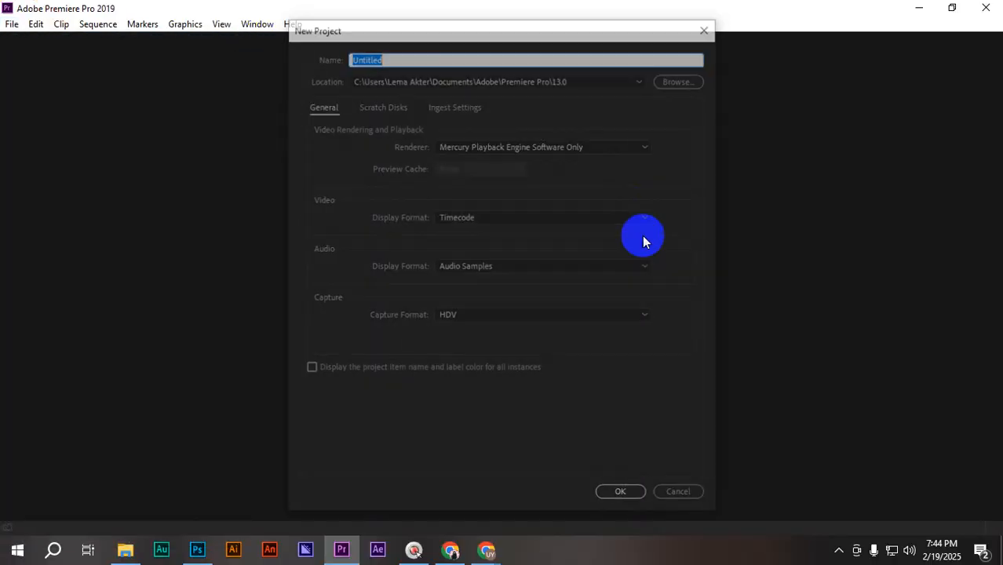
pyautogui.click(620, 507)
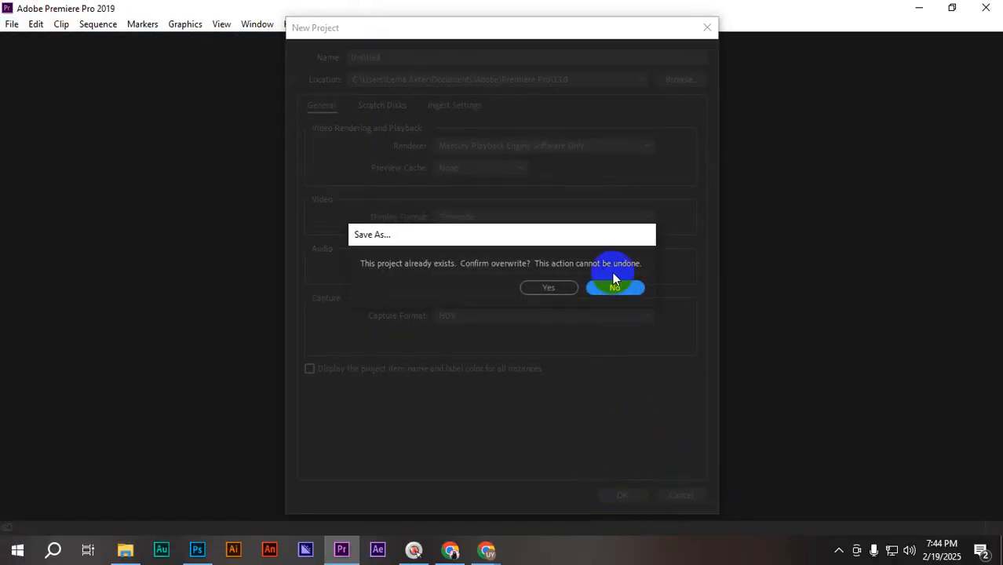
pyautogui.click(537, 286)
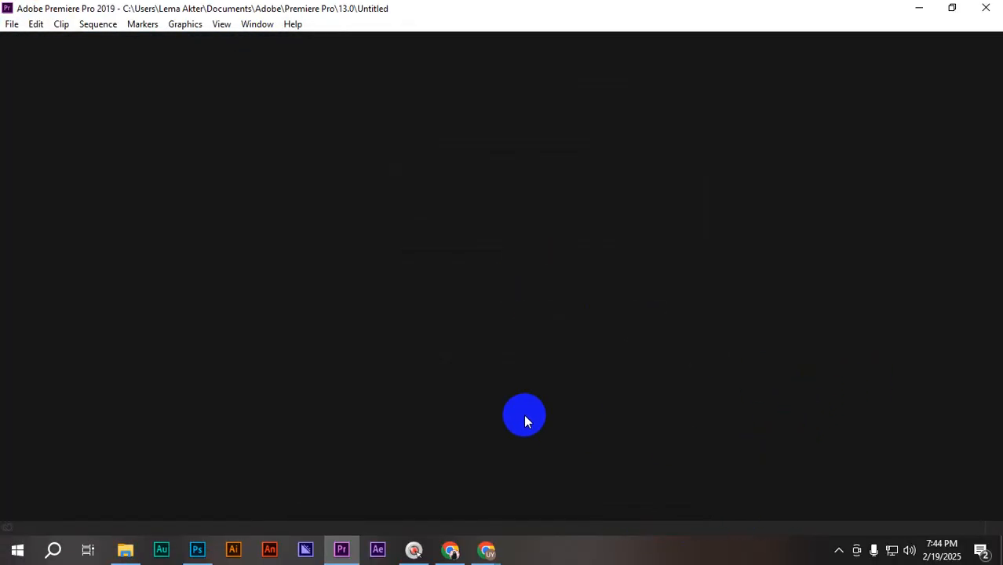
# - Switch to the Chrome window with the meeting, bring up the Online Video Editing Module PDF and close the floating meeting window
pyautogui.click(450, 549)
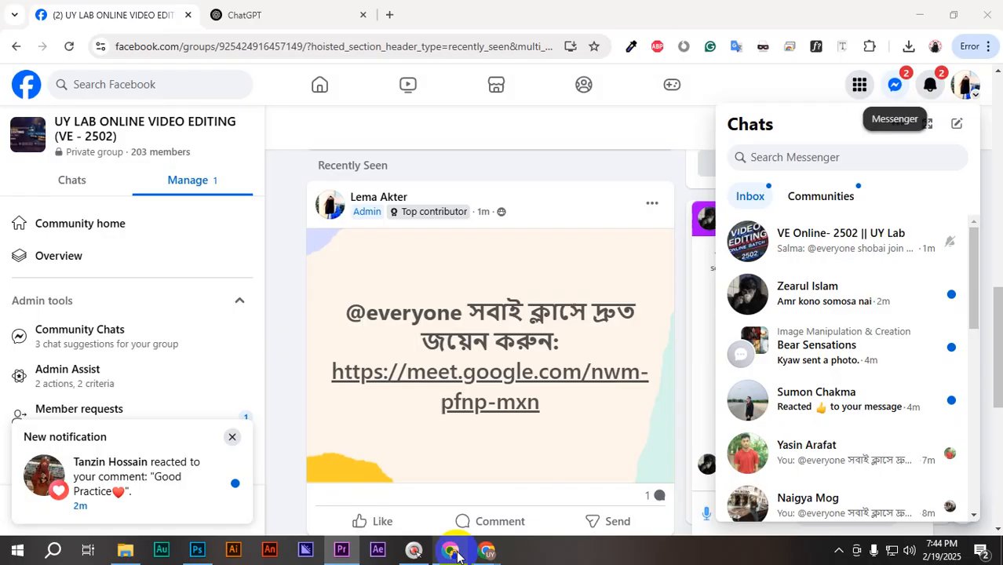
pyautogui.click(486, 550)
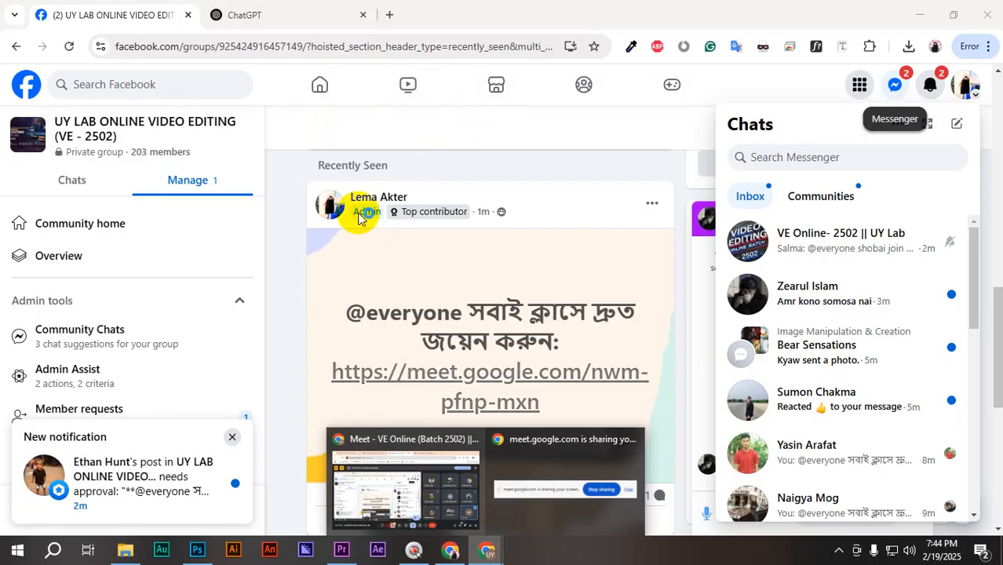
pyautogui.click(410, 487)
pyautogui.moveTo(510, 531)
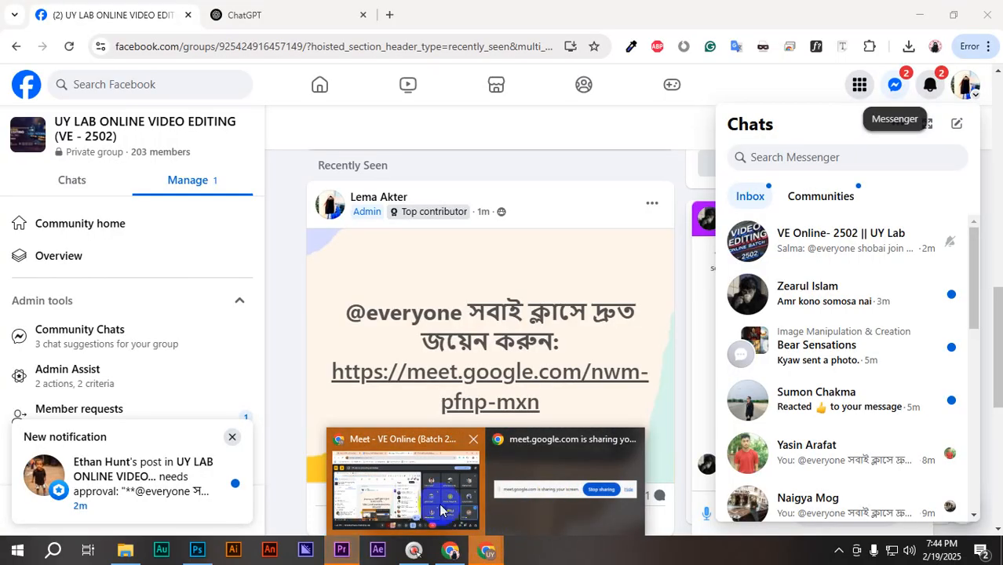
pyautogui.click(408, 483)
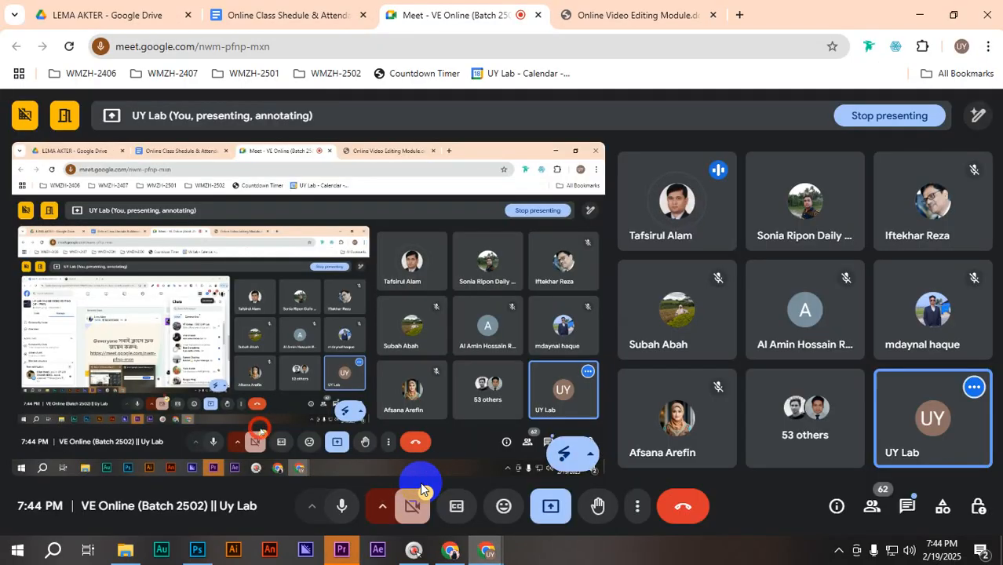
pyautogui.click(651, 7)
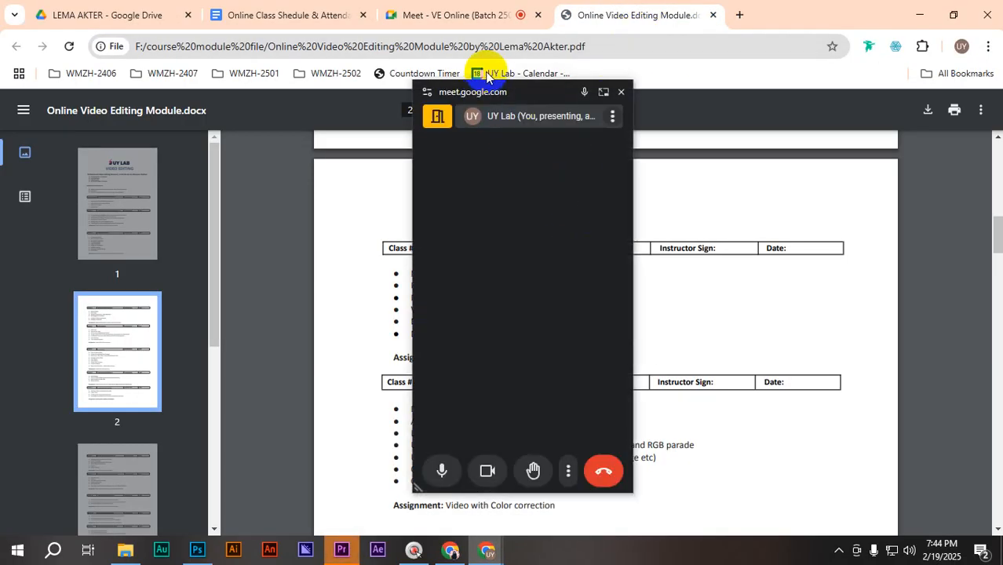
pyautogui.click(620, 93)
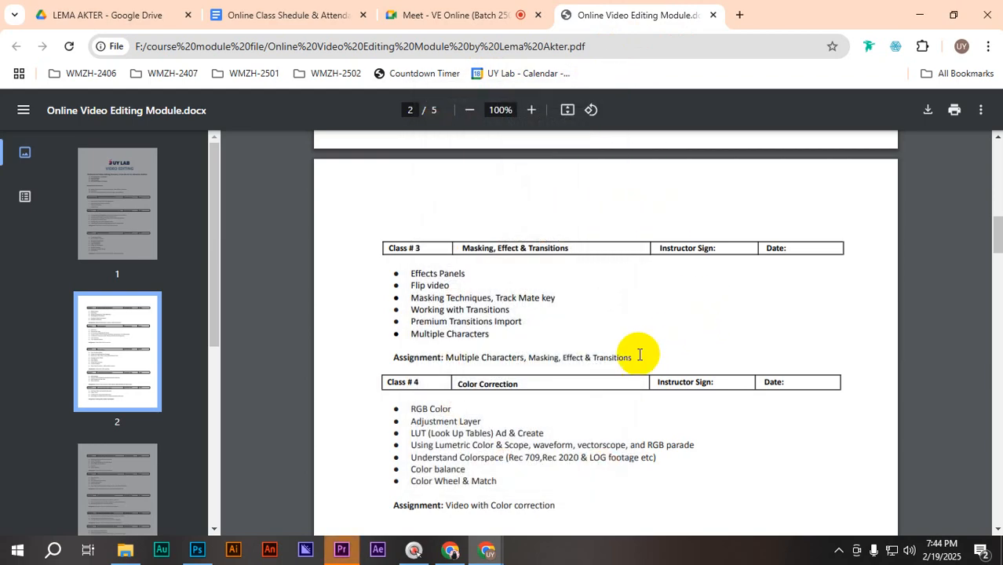
# - Review the course module's topics from Rough Cut Techniques to synchronize and the Class # 3 effects and transitions topics, highlighting them
pyautogui.scroll(2, 446, 264)
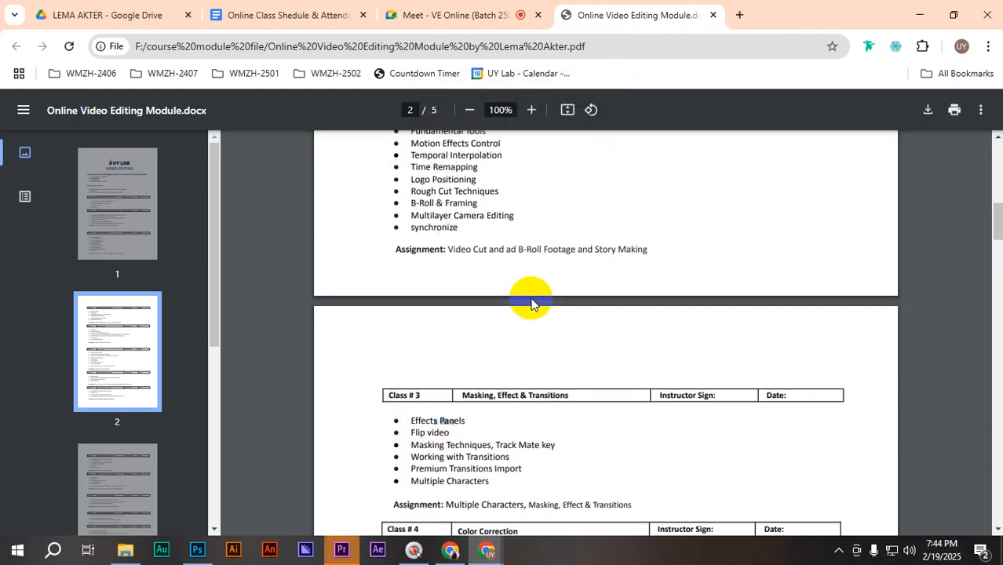
pyautogui.moveTo(467, 236); pyautogui.dragTo(398, 189)
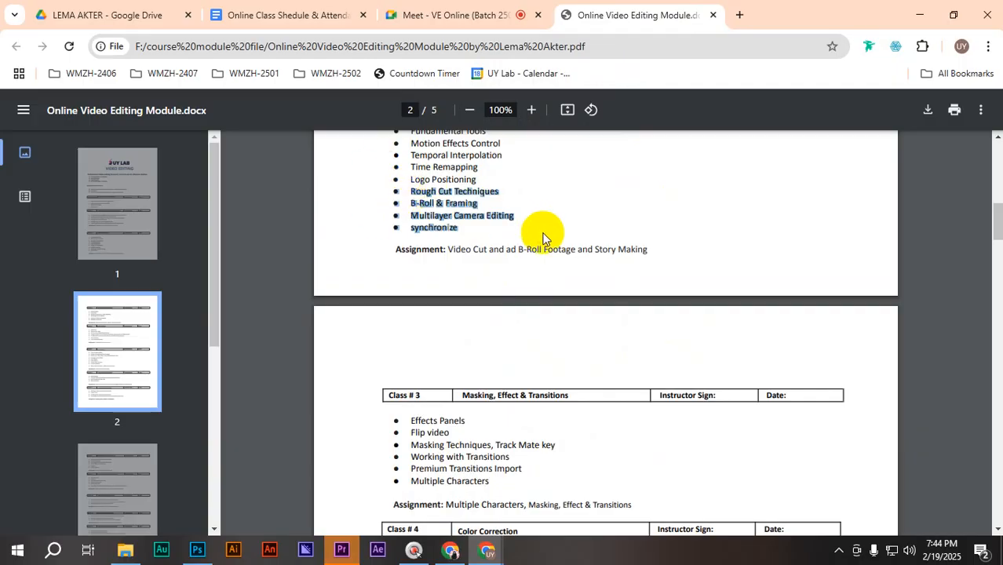
pyautogui.scroll(-3, 592, 346)
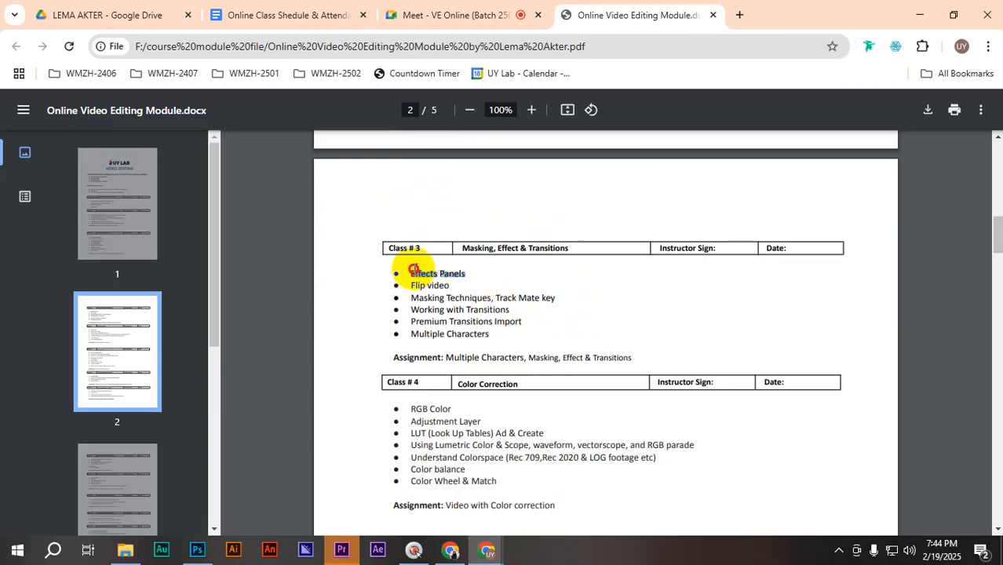
pyautogui.moveTo(454, 285); pyautogui.dragTo(414, 285)
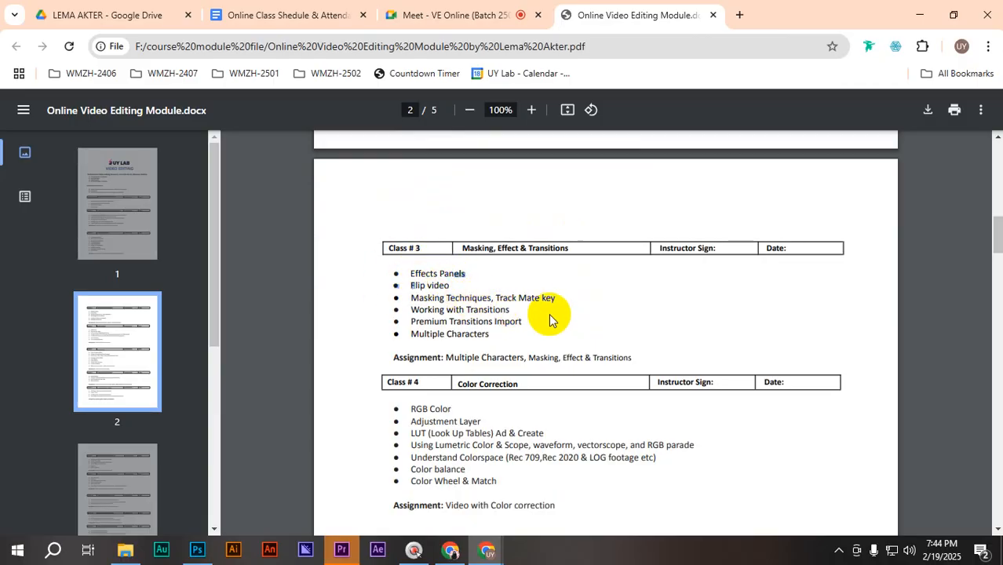
pyautogui.moveTo(506, 323); pyautogui.dragTo(446, 311)
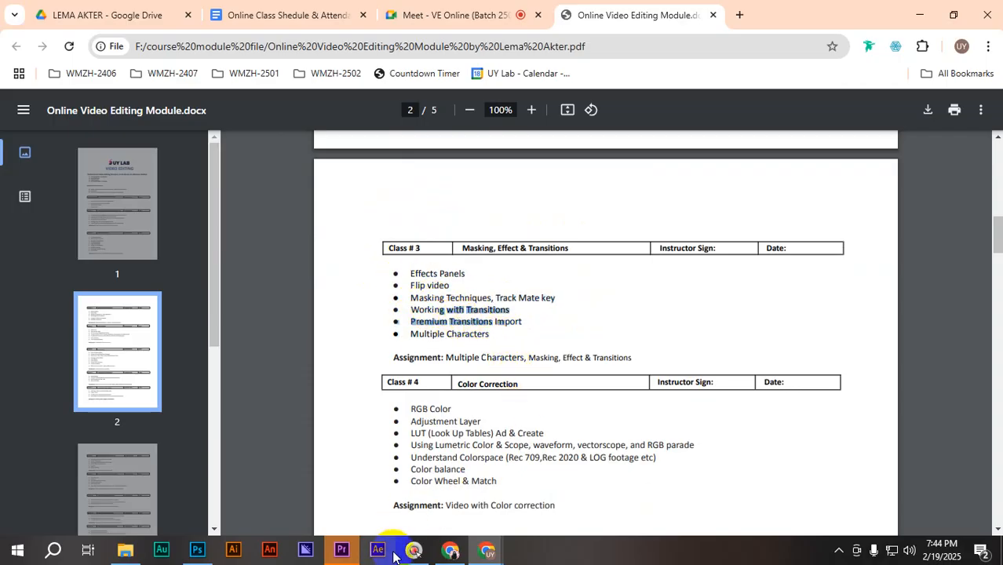
# - Switch to Premiere Pro, enlarge the timeline area's height, and widen the Project and Effects panels
pyautogui.click(342, 553)
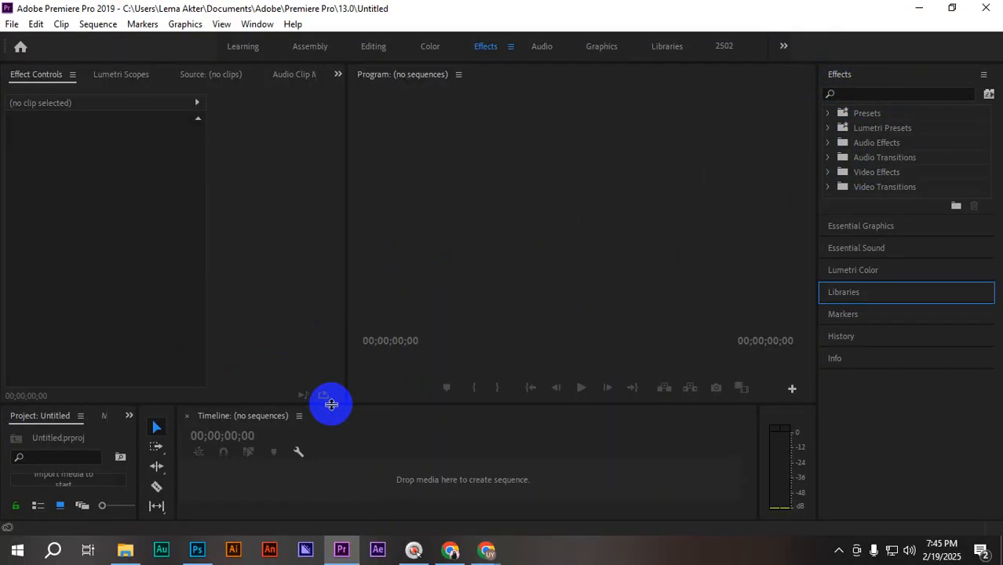
pyautogui.moveTo(334, 404); pyautogui.dragTo(375, 295)
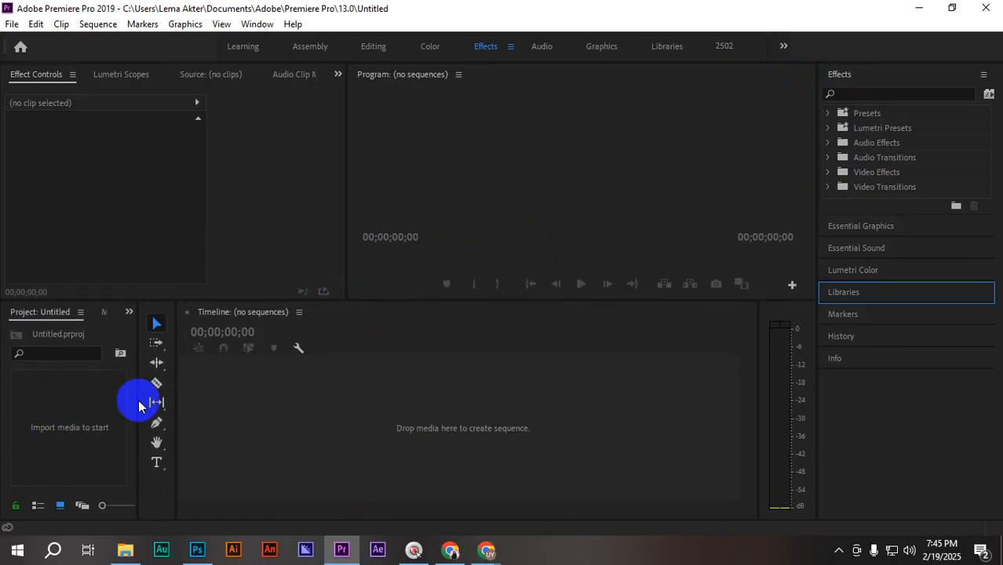
pyautogui.moveTo(138, 400); pyautogui.dragTo(185, 402)
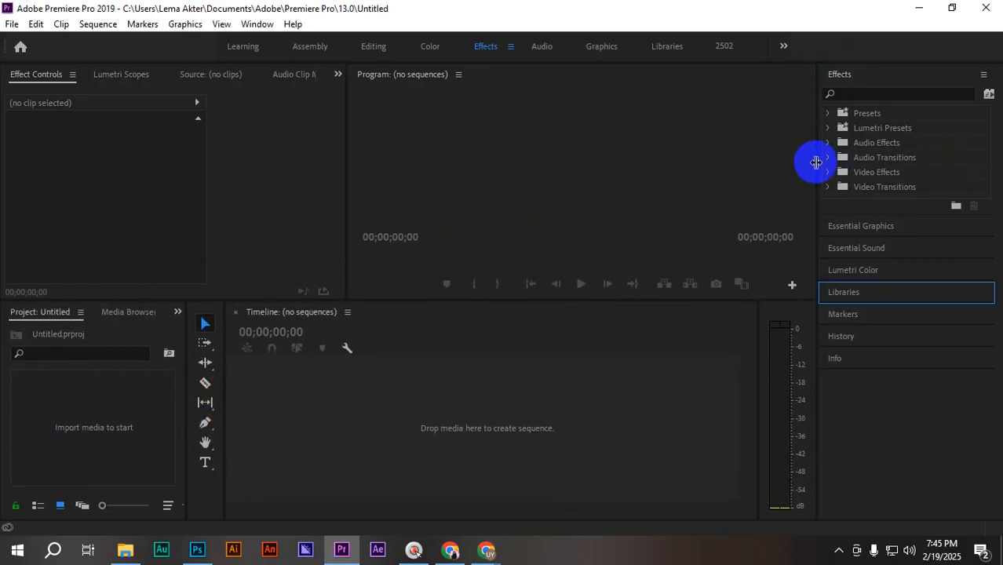
pyautogui.moveTo(816, 162); pyautogui.dragTo(629, 179)
# - Expand the Presets, Lumetri Presets and Audio Effects folders in the Effects panel and browse their contents
pyautogui.click(686, 116)
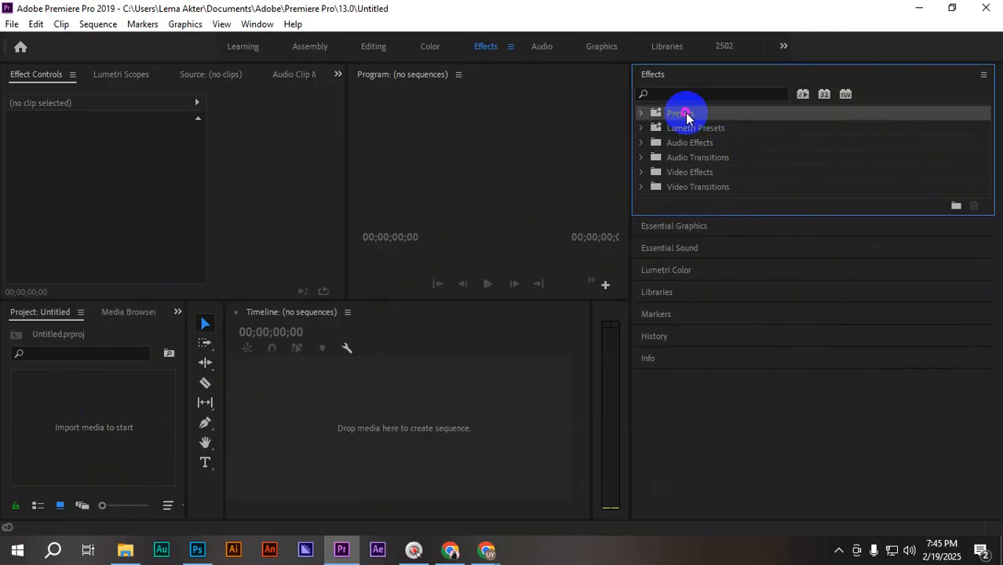
pyautogui.click(642, 113)
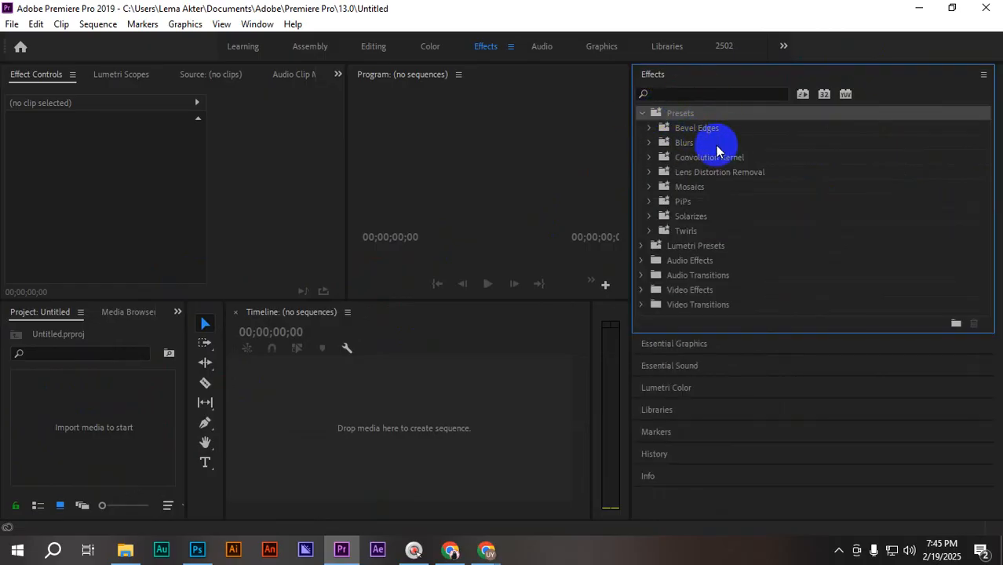
pyautogui.click(642, 246)
pyautogui.scroll(-1, 730, 287)
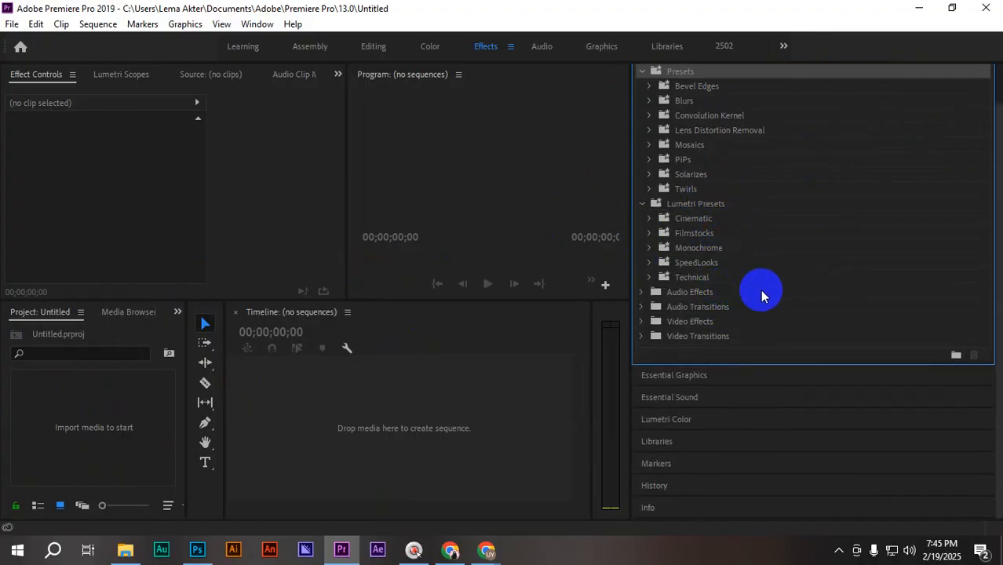
pyautogui.click(642, 293)
pyautogui.scroll(-10, 765, 302)
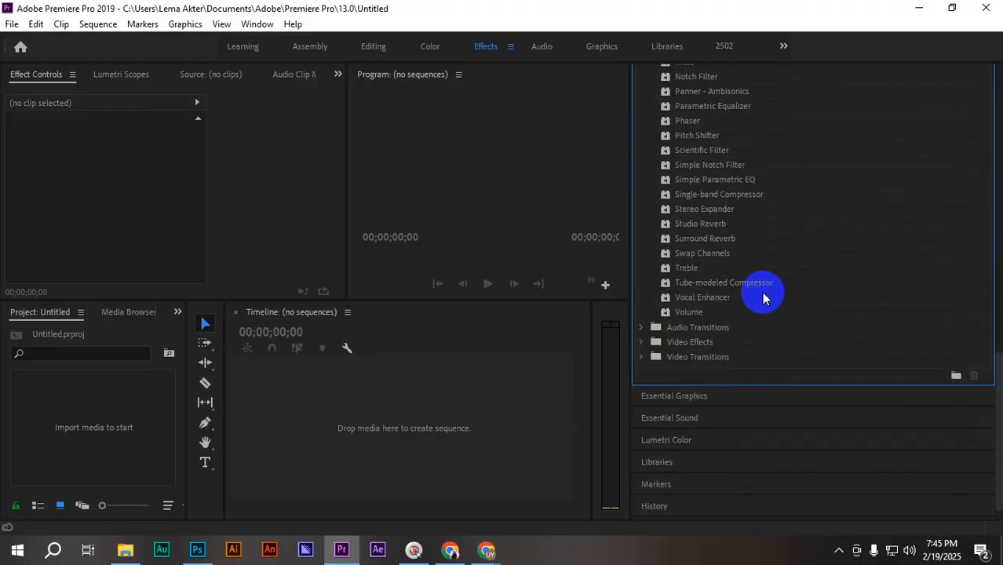
pyautogui.scroll(-1, 763, 297)
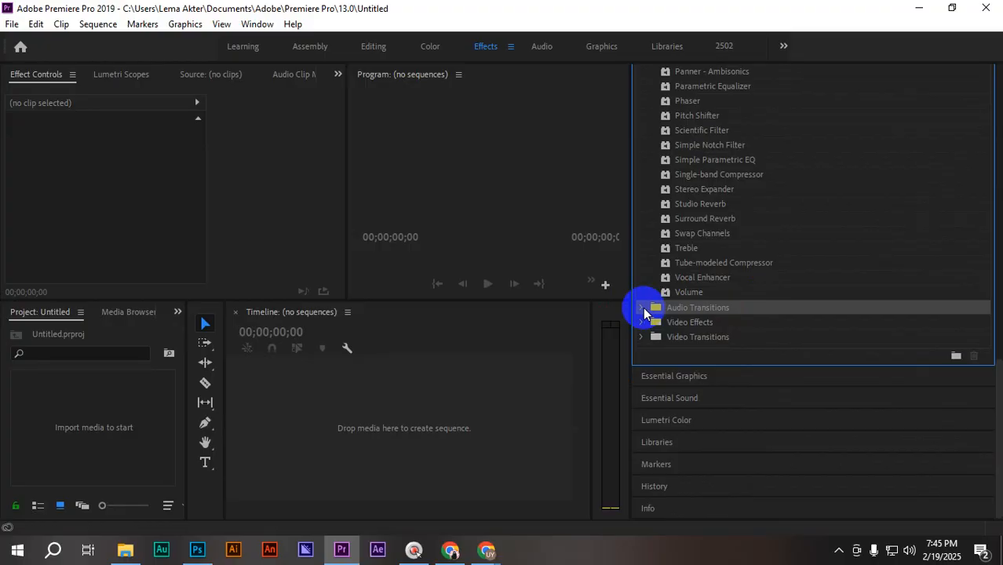
# - Switch back to the Online Video Editing Module PDF in Chrome to view the Class # 3 topics
pyautogui.moveTo(488, 549)
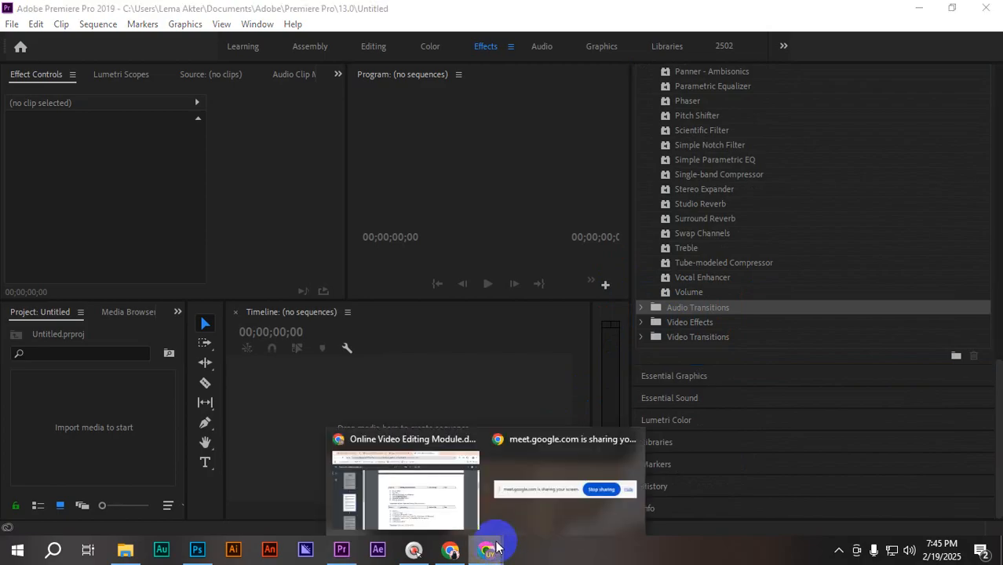
pyautogui.click(423, 522)
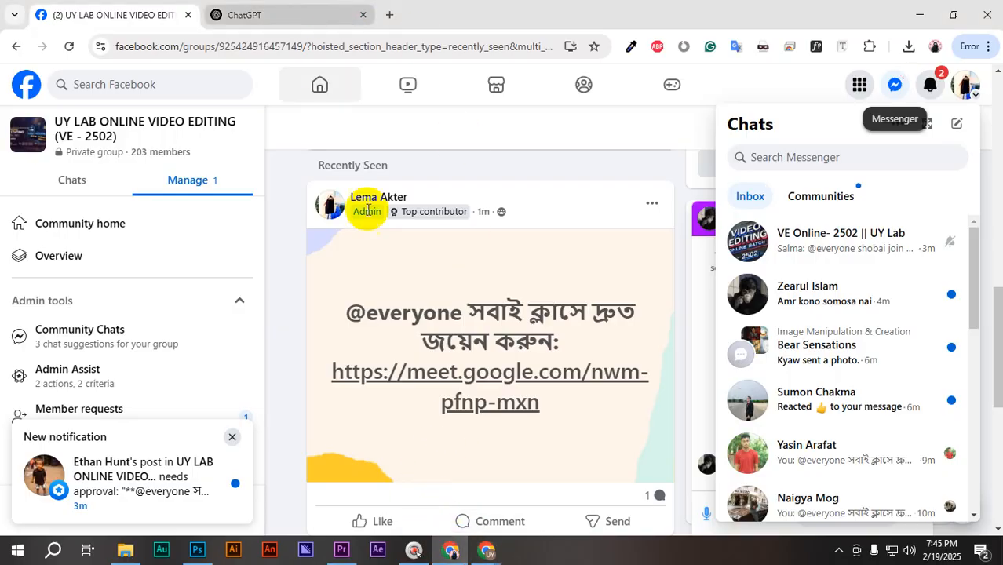
pyautogui.click(499, 552)
pyautogui.click(397, 489)
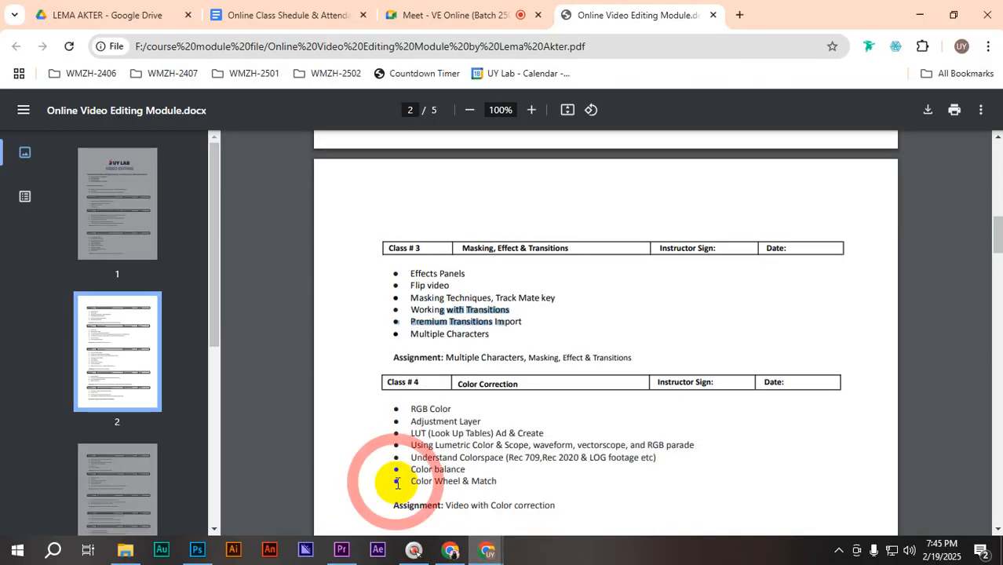
# - Switch to the Google Meet call and mute the participant whose microphone is on for everyone in the call
pyautogui.click(428, 15)
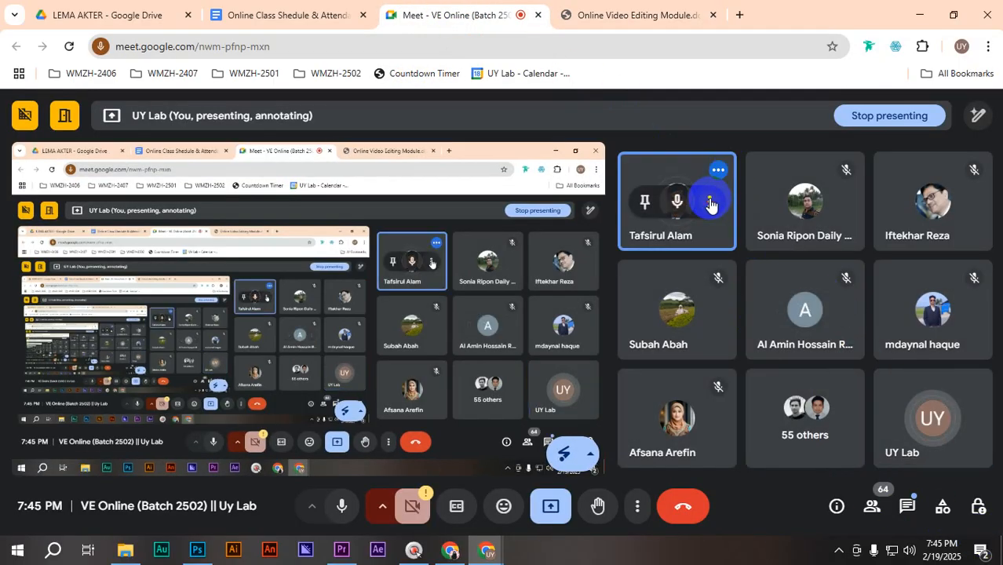
pyautogui.click(714, 198)
pyautogui.click(679, 205)
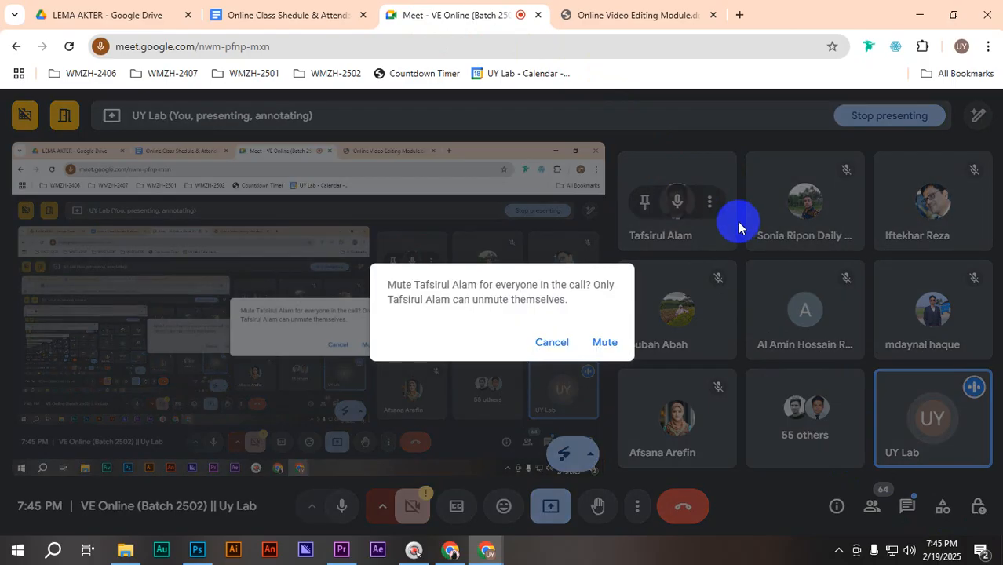
pyautogui.click(604, 340)
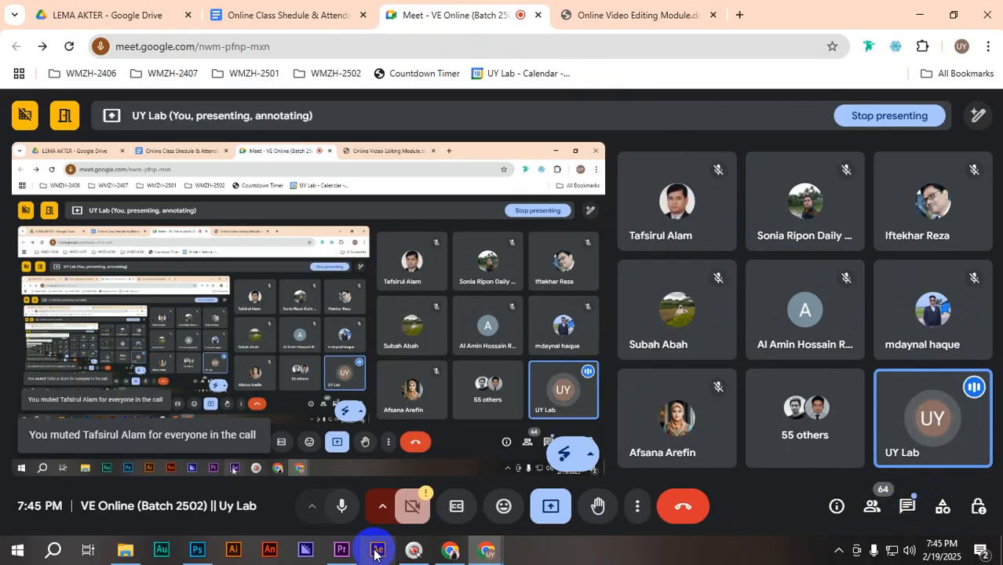
# - Switch to Premiere Pro, expand the Video Effects folder in the Effects panel and browse its categories
pyautogui.click(342, 550)
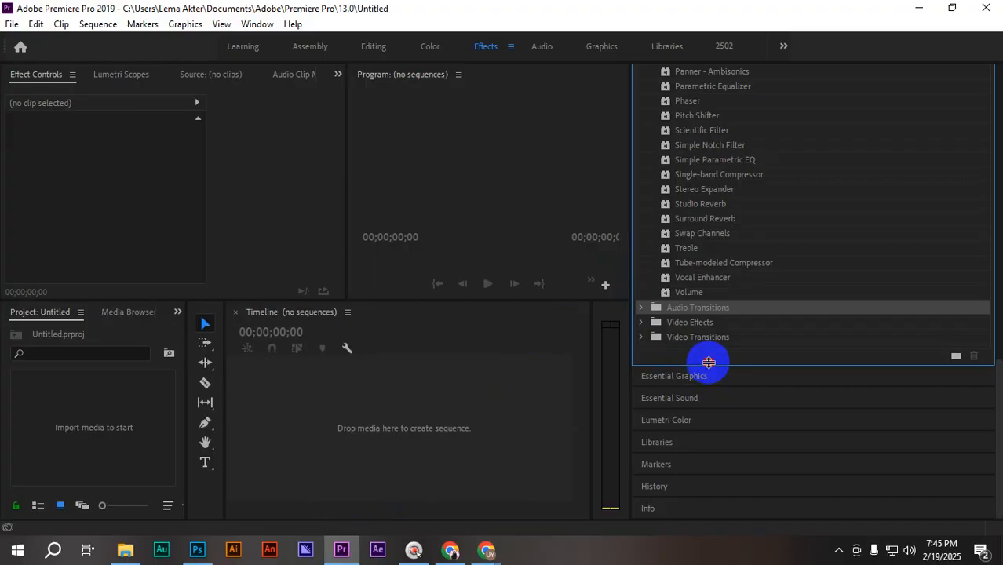
pyautogui.moveTo(709, 363)
pyautogui.mouseDown()
pyautogui.moveTo(721, 403)
pyautogui.moveTo(726, 362)
pyautogui.mouseUp()
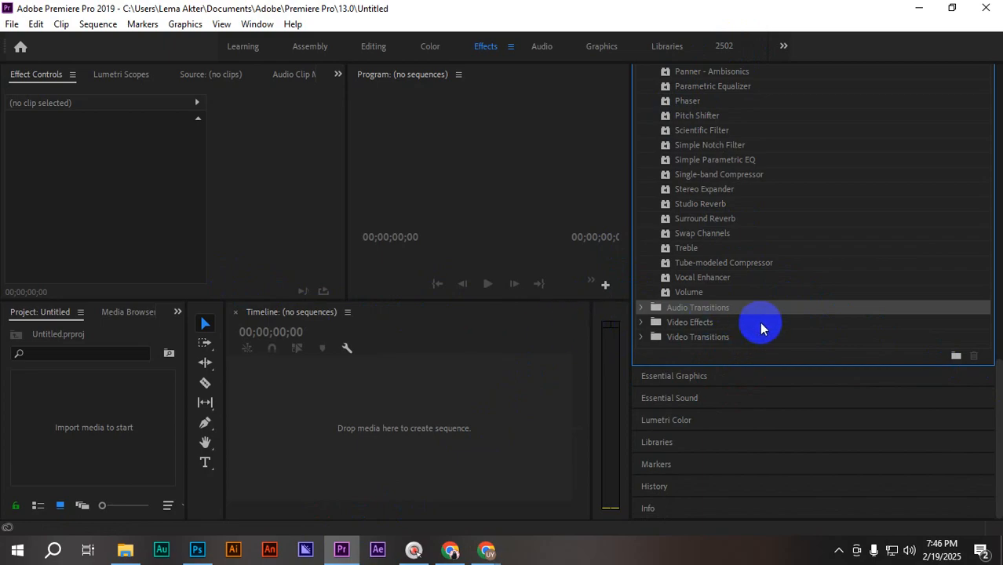
pyautogui.click(685, 327)
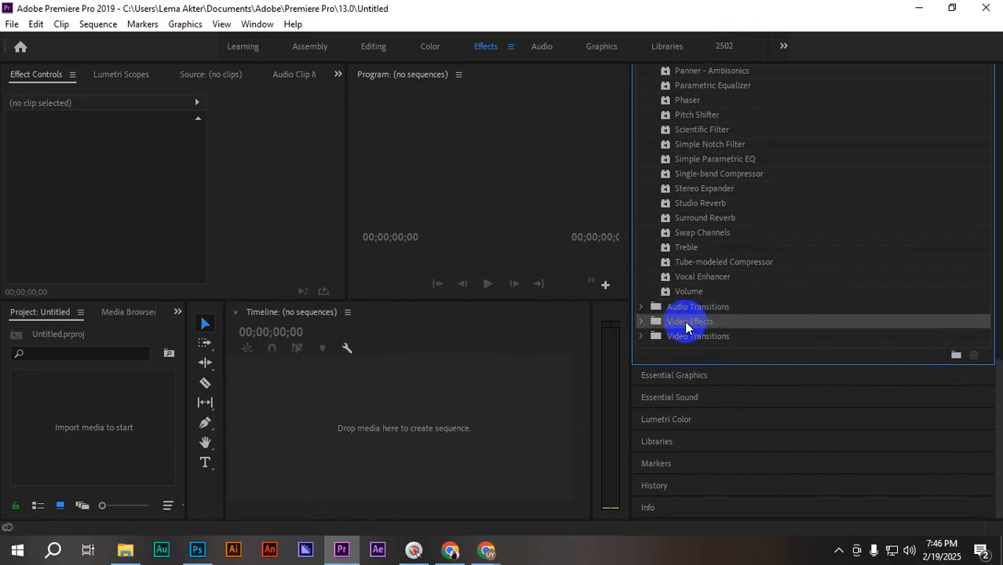
pyautogui.click(643, 323)
pyautogui.scroll(-5, 773, 315)
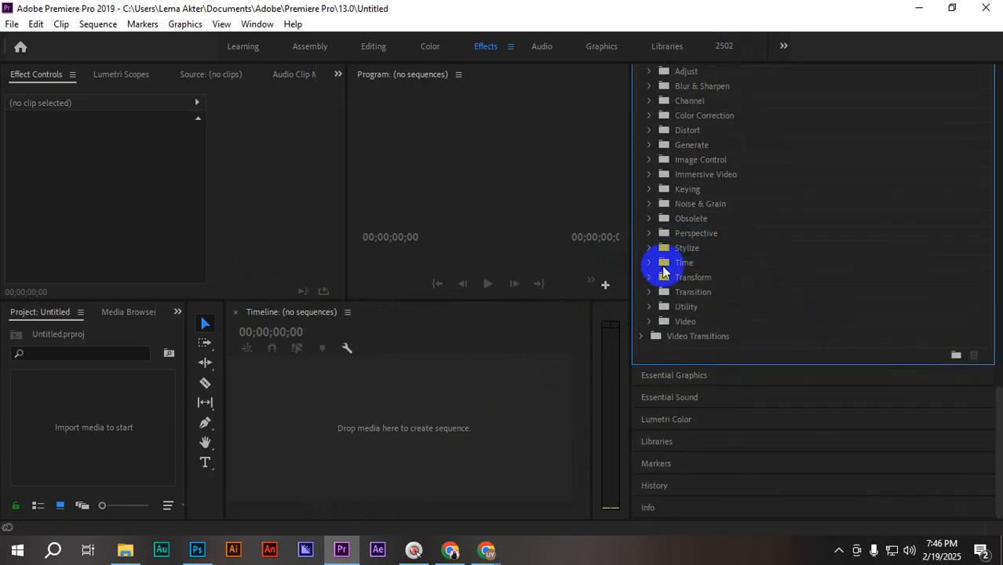
pyautogui.click(705, 232)
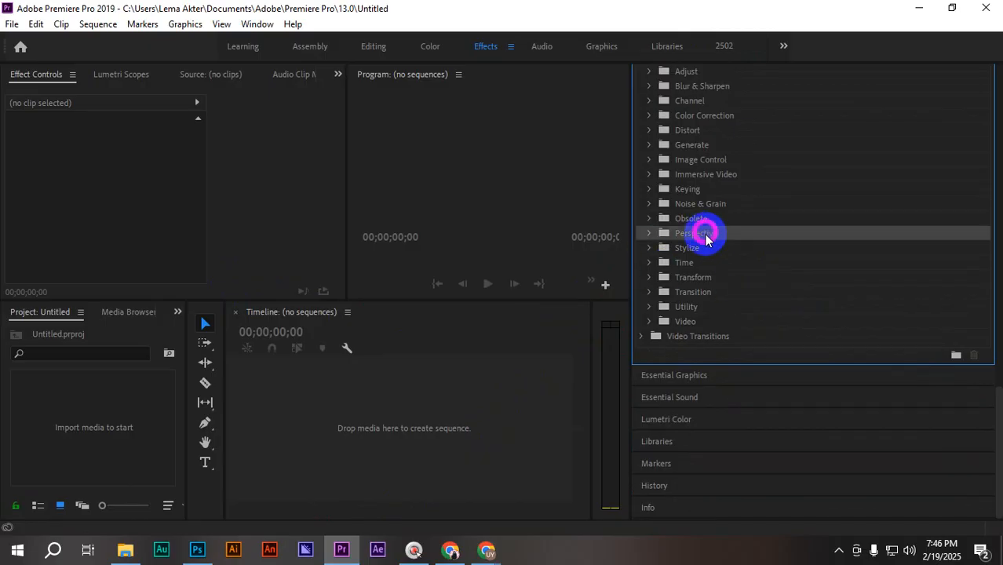
# - Expand the Video Transitions folder and review its categories from 3D Motion to Zoom
pyautogui.click(657, 338)
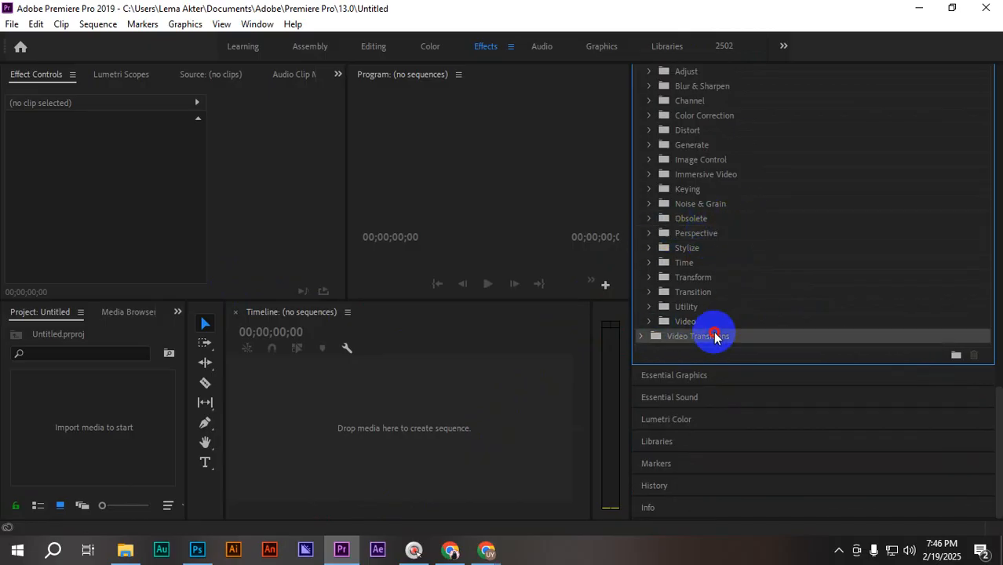
pyautogui.click(642, 336)
pyautogui.scroll(-3, 824, 342)
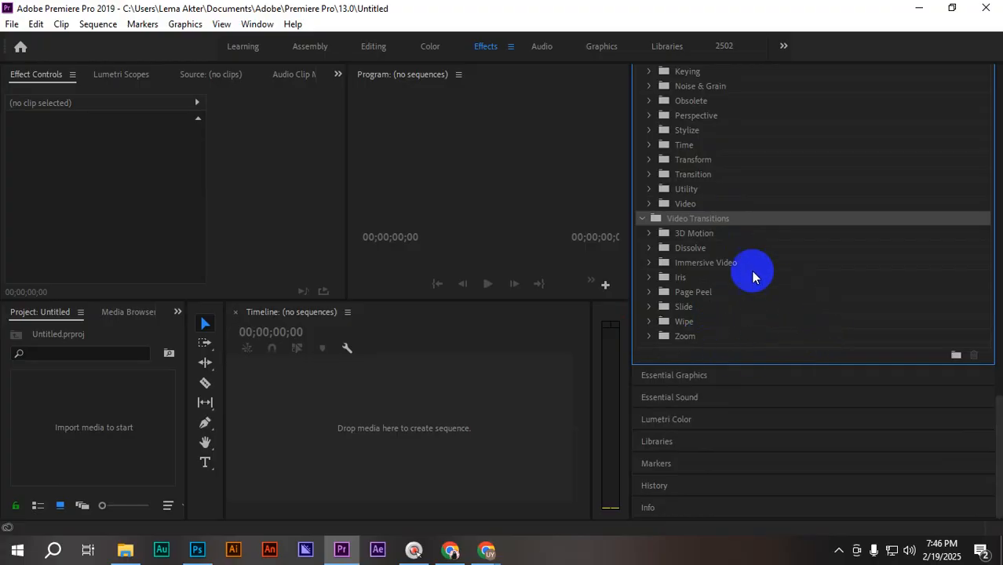
pyautogui.click(695, 336)
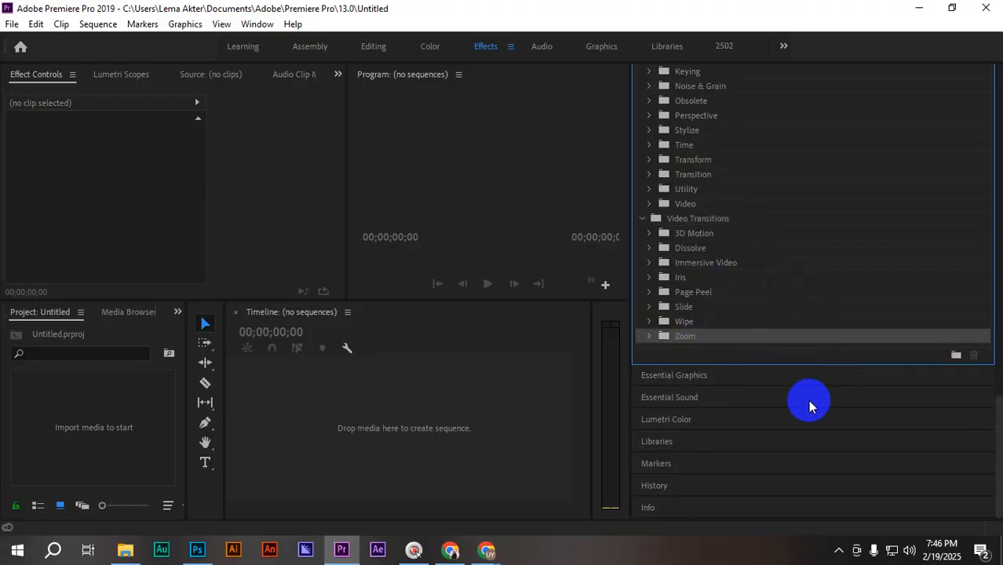
pyautogui.scroll(15, 795, 325)
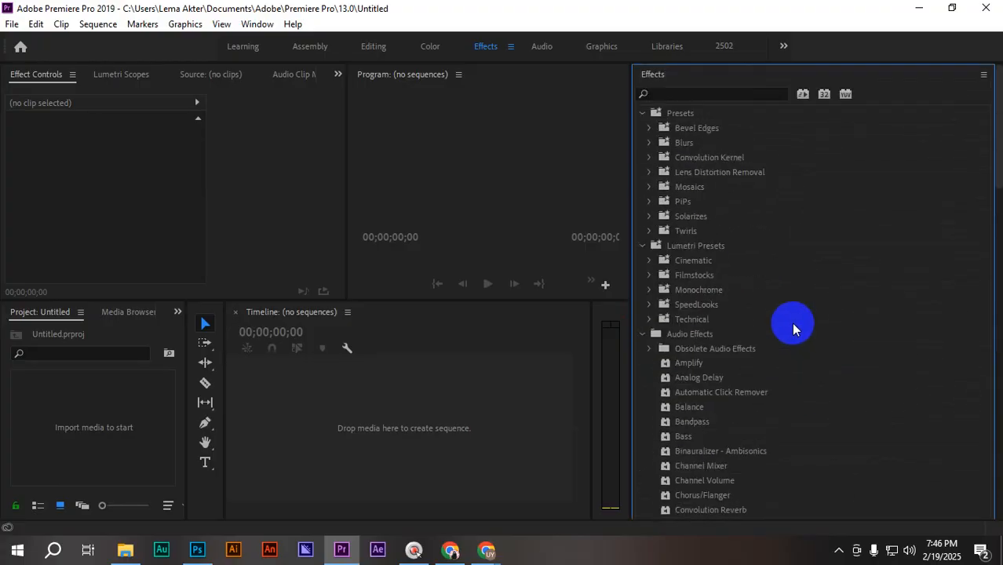
# - Collapse the Presets folder and close the Effects panel
pyautogui.click(643, 116)
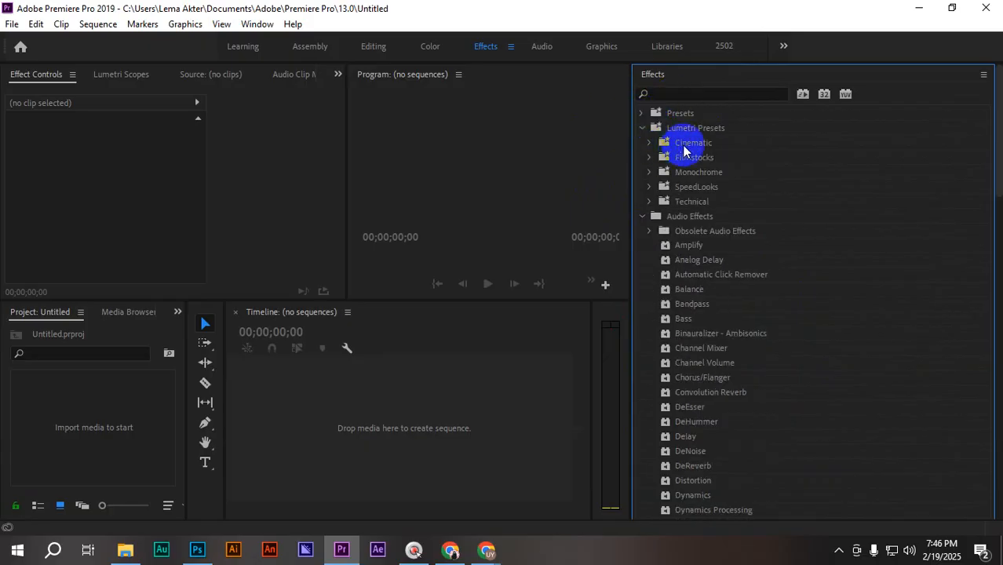
pyautogui.click(983, 75)
pyautogui.click(851, 82)
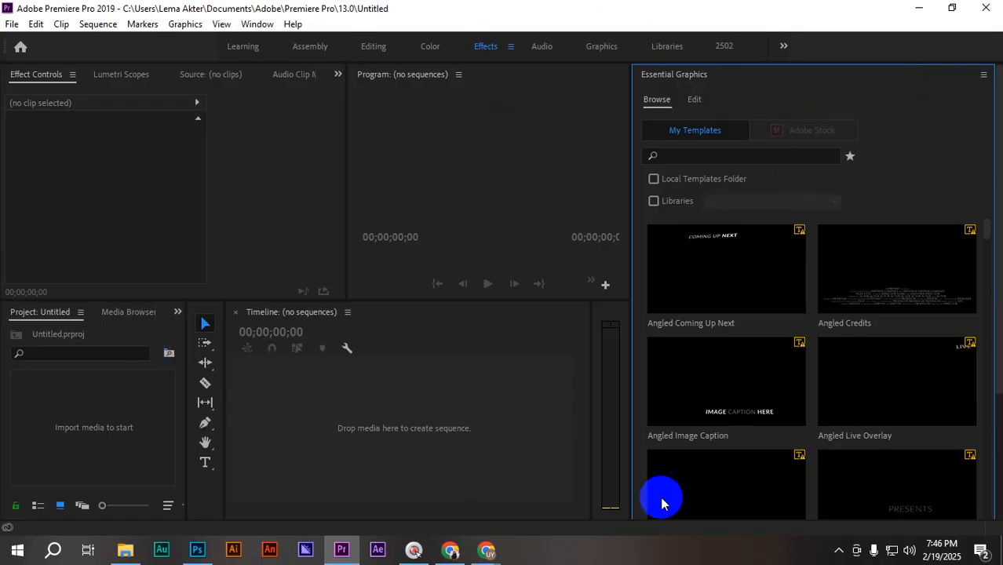
# - Reopen the closed Effects panel and dock it in the Project panel's group
pyautogui.click(259, 24)
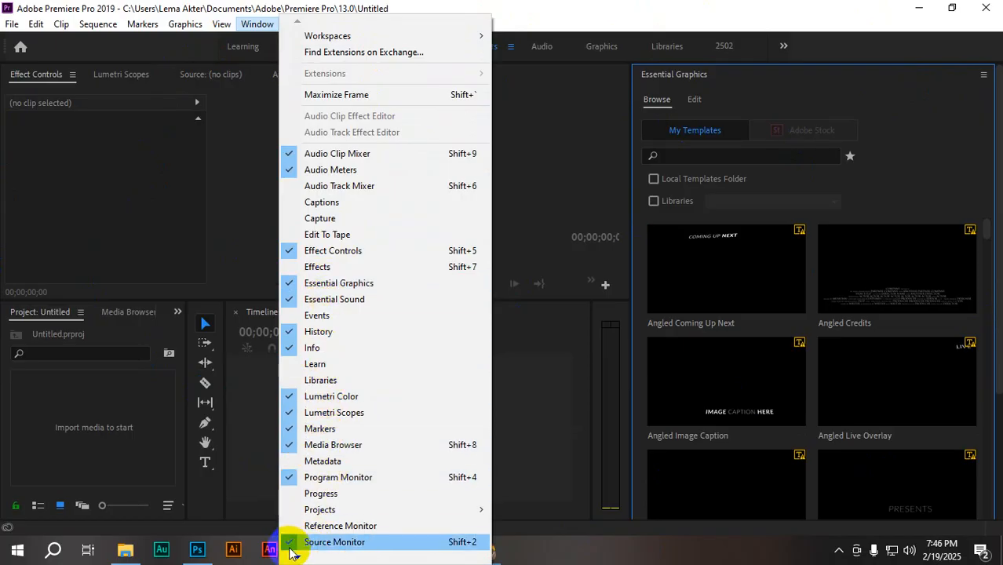
pyautogui.moveTo(294, 558)
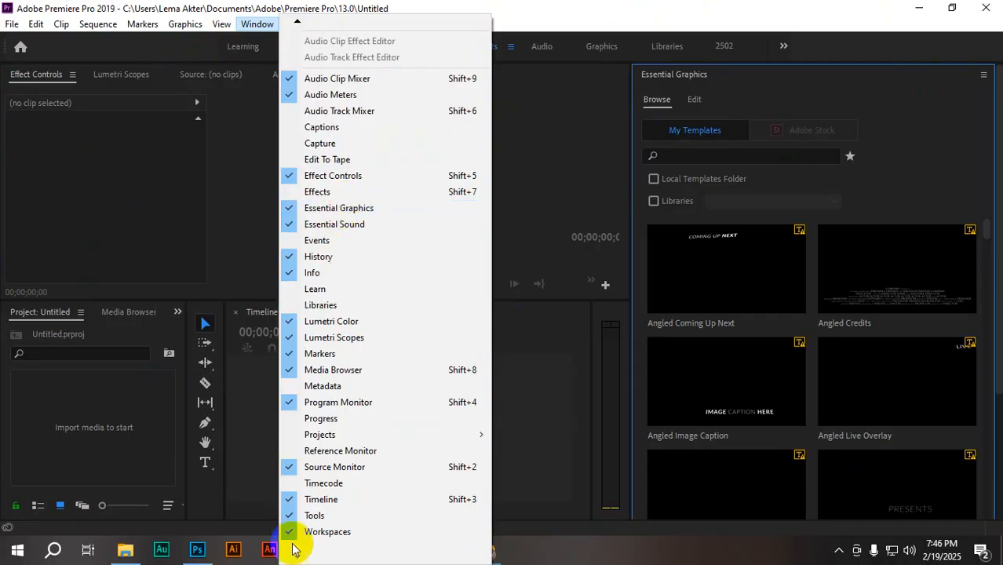
pyautogui.moveTo(298, 26)
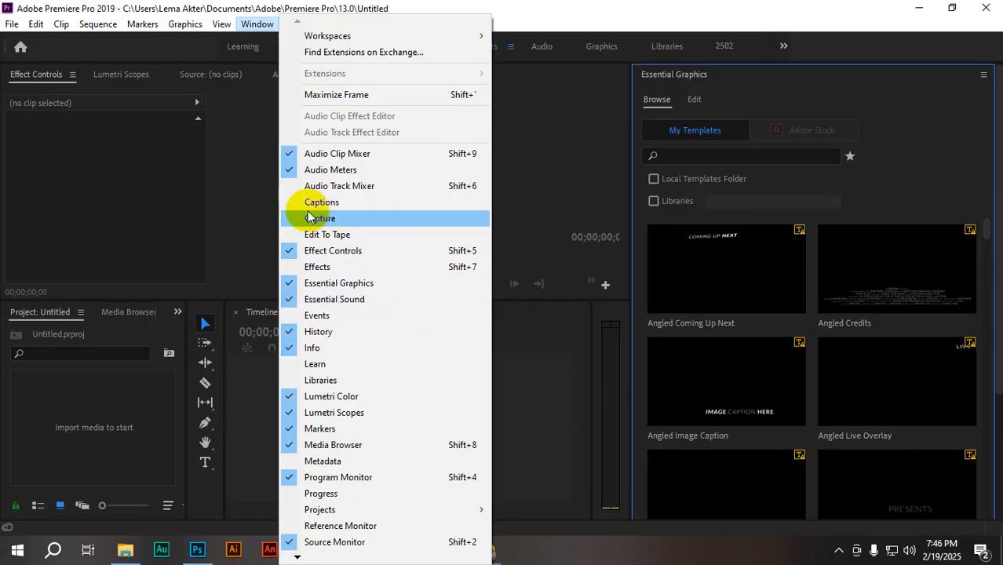
pyautogui.click(307, 267)
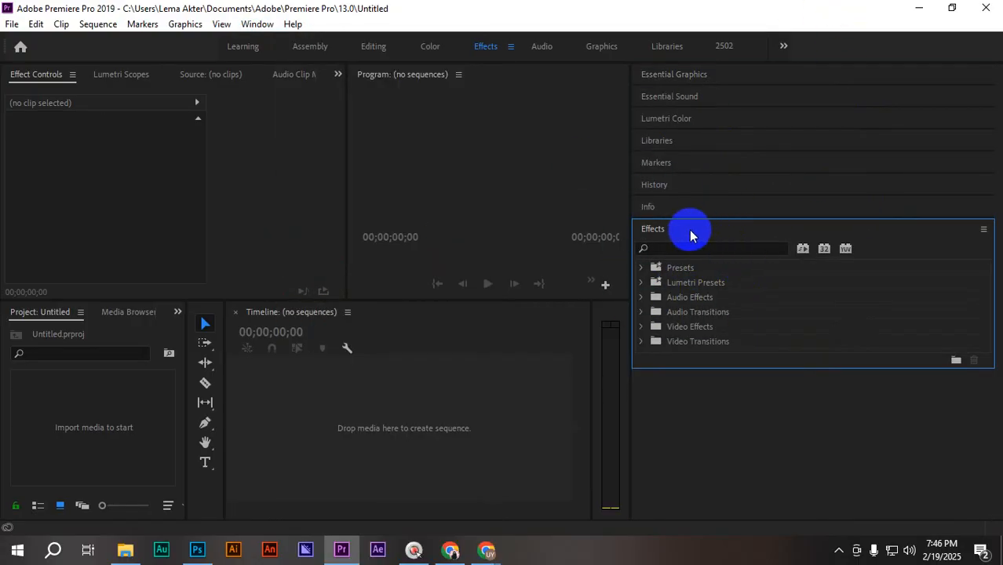
pyautogui.moveTo(648, 230); pyautogui.dragTo(180, 317)
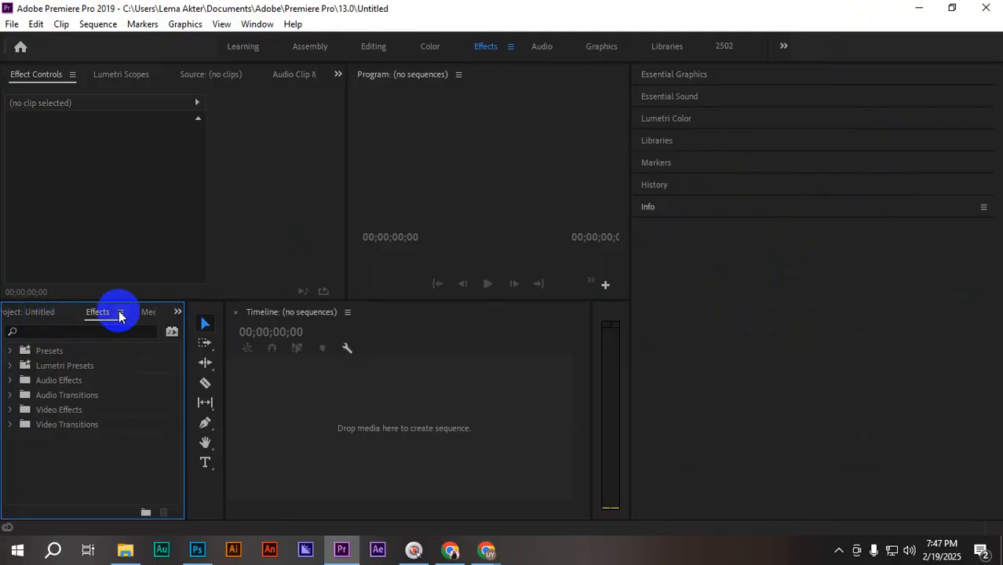
# - Alternate between the Project and Effects panels in their shared group, ending on Effects
pyautogui.click(38, 314)
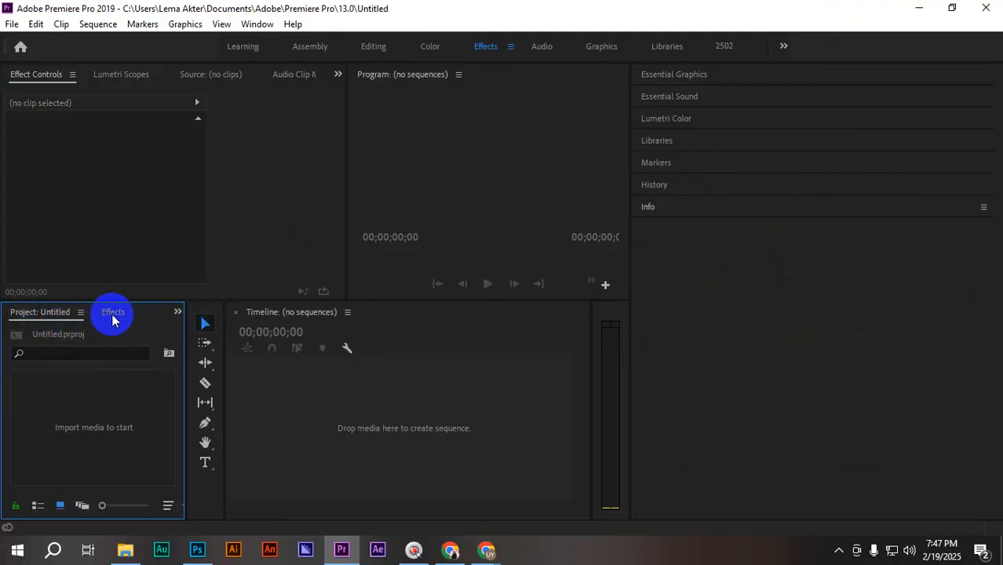
pyautogui.click(178, 312)
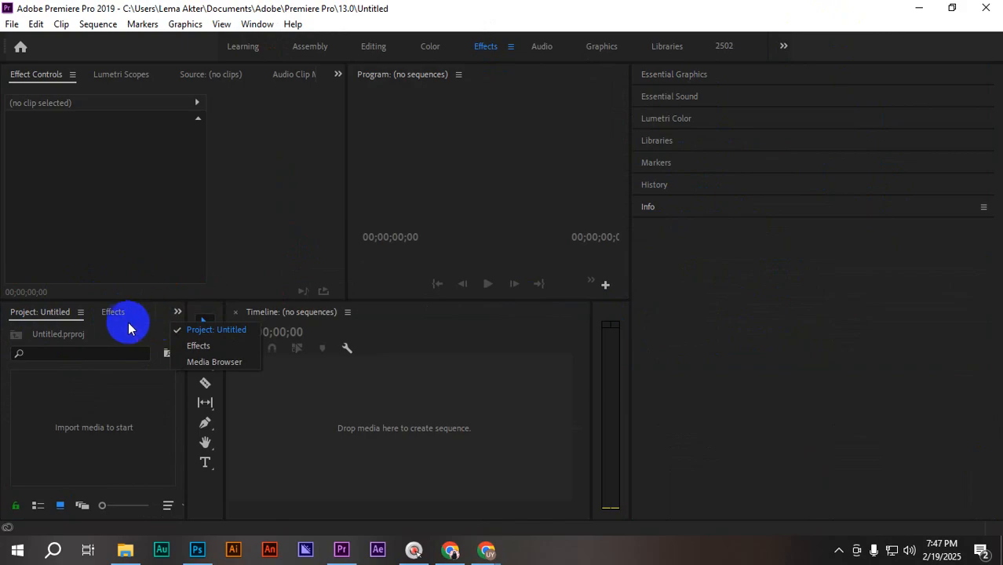
pyautogui.click(197, 346)
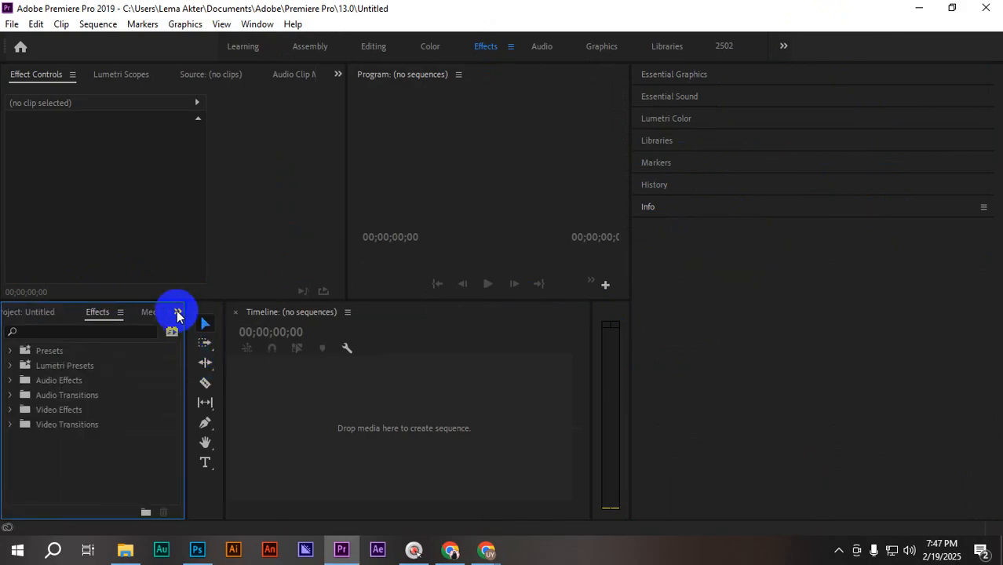
pyautogui.click(177, 311)
pyautogui.click(174, 309)
pyautogui.click(179, 313)
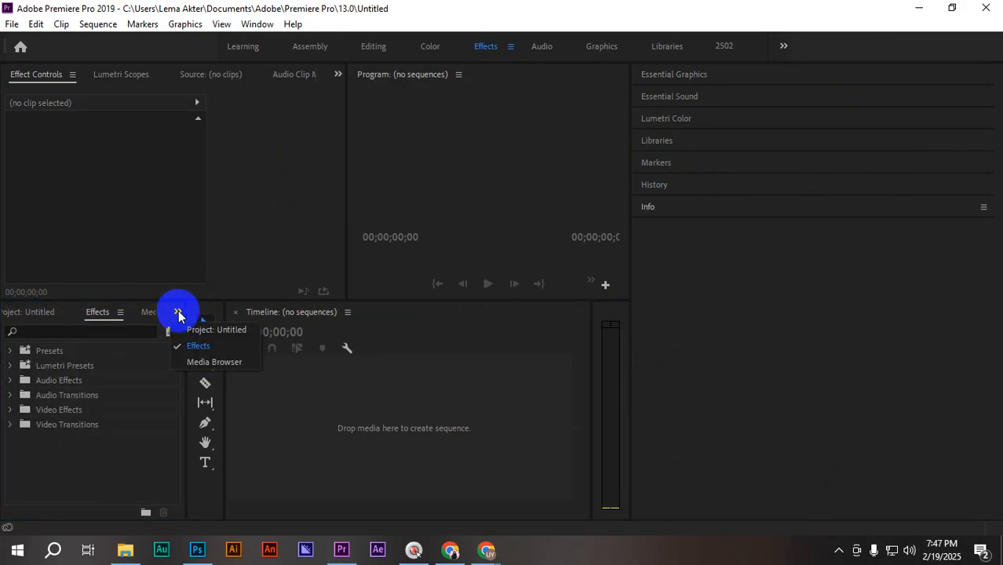
pyautogui.click(202, 346)
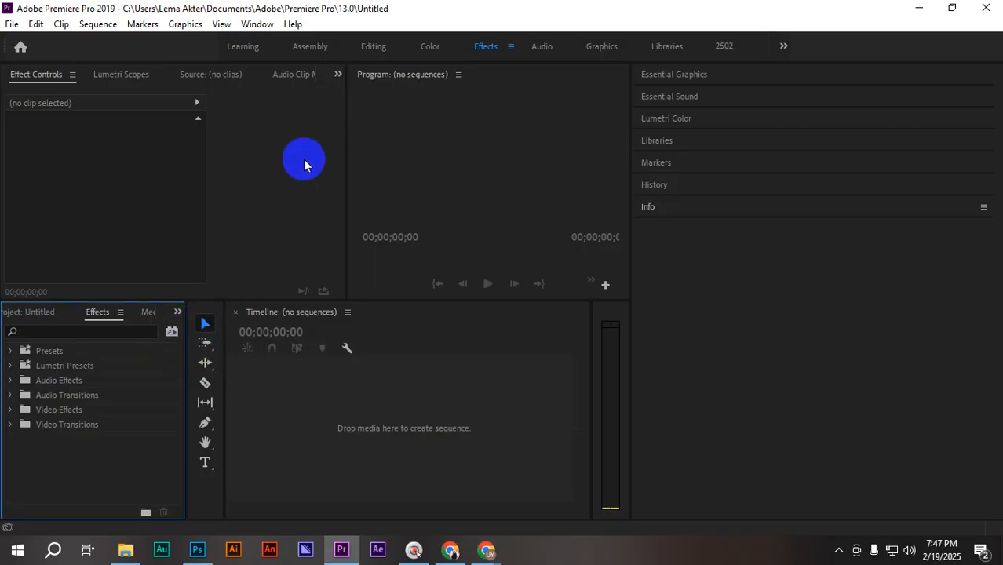
# - Reset the Effects workspace to its saved layout
pyautogui.click(259, 25)
pyautogui.moveTo(380, 34)
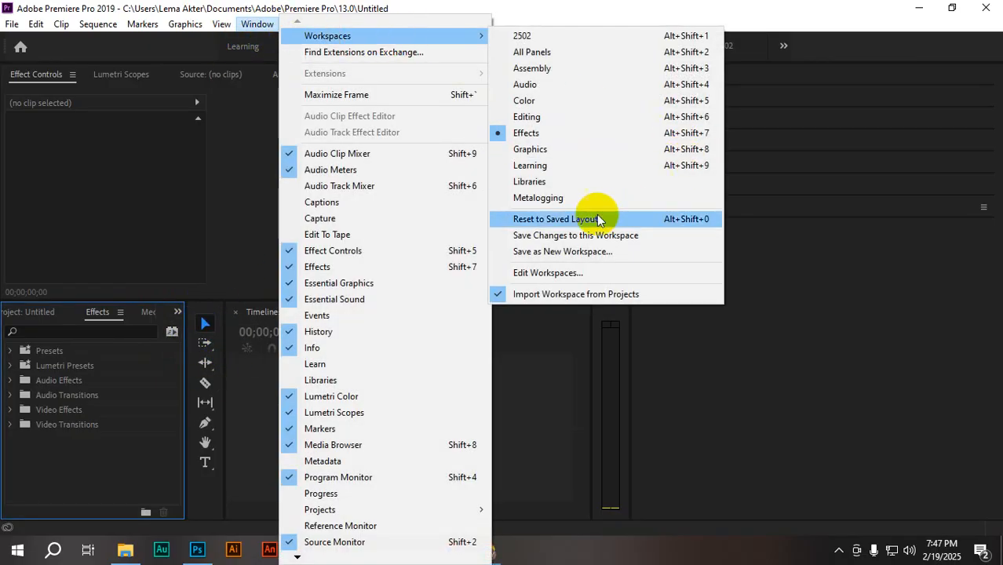
pyautogui.click(551, 221)
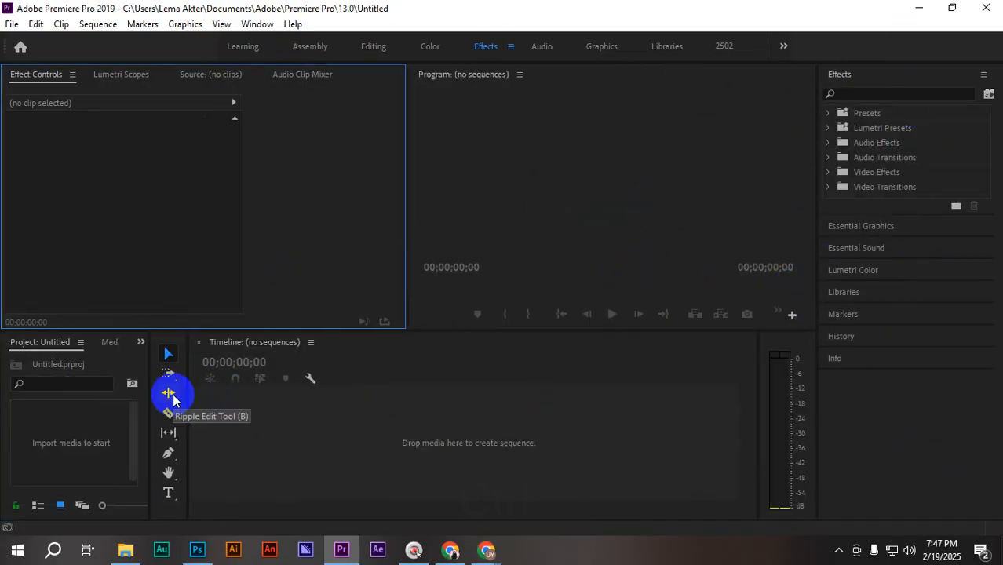
pyautogui.hotkey('ctrl', 'i')
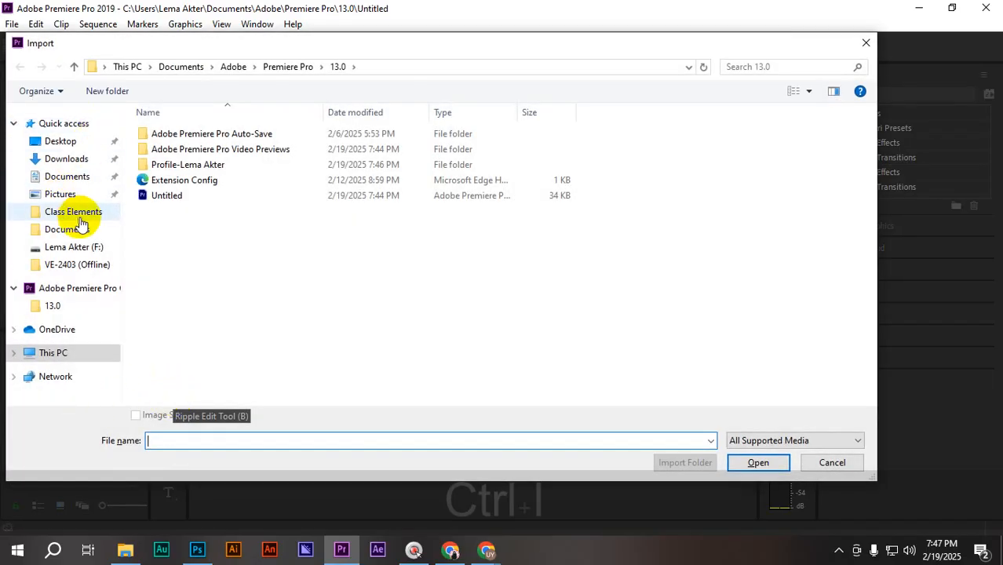
pyautogui.click(66, 158)
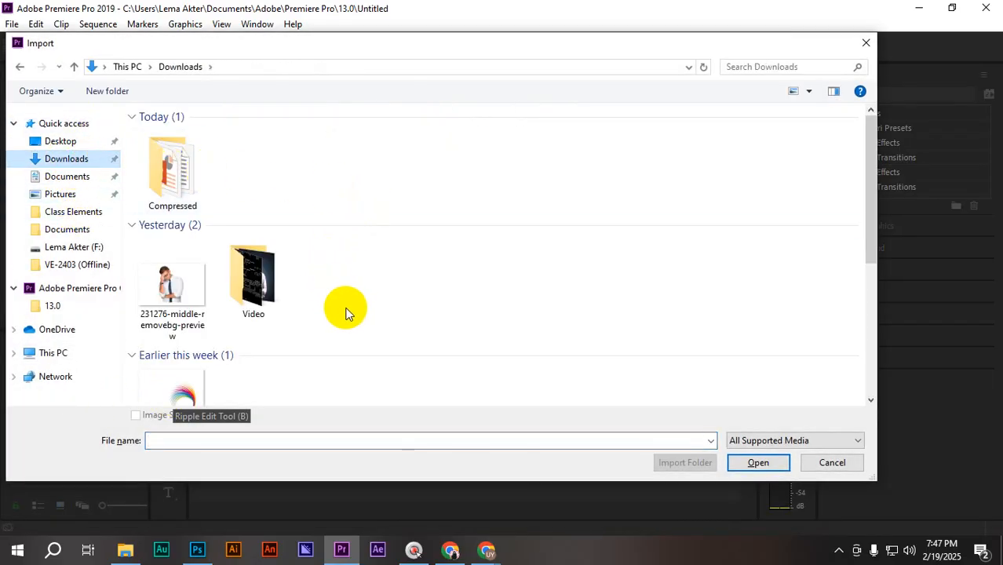
pyautogui.click(254, 291)
pyautogui.doubleClick(254, 291)
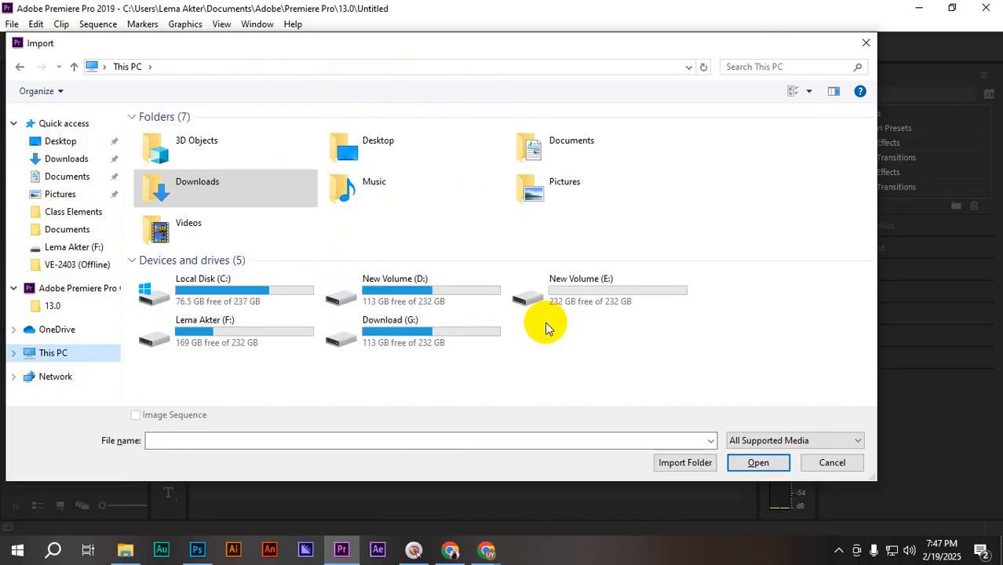
pyautogui.click(865, 42)
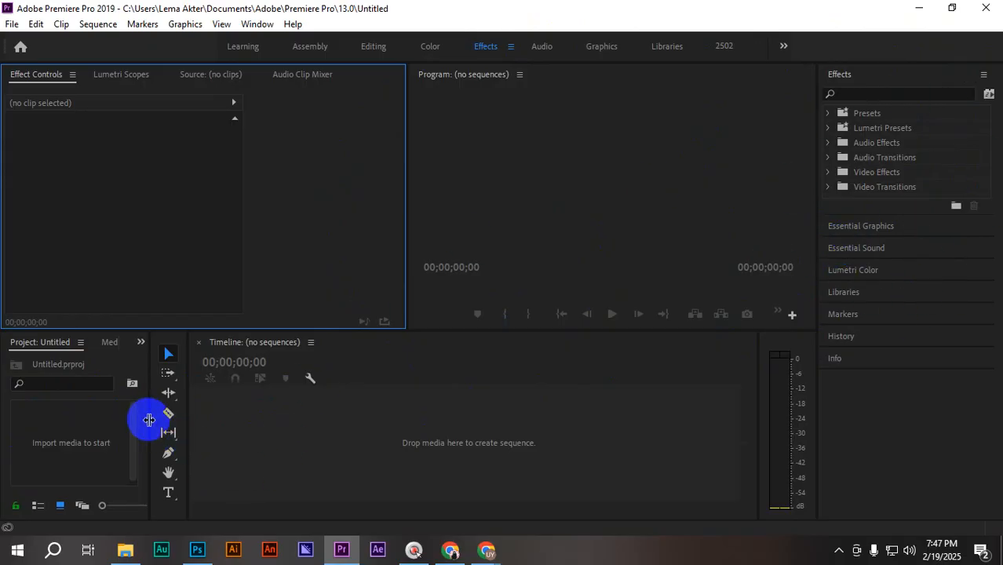
# - Widen the Project panel until the Media Browser name shows in full, and briefly open the Import dialog without importing anything
pyautogui.moveTo(149, 420); pyautogui.dragTo(204, 419)
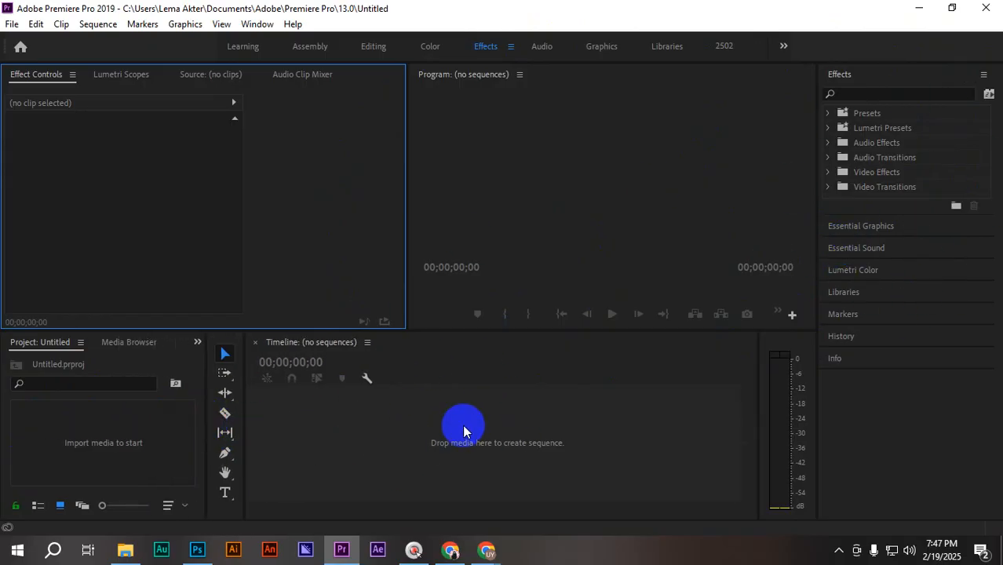
pyautogui.hotkey('ctrl', 'i')
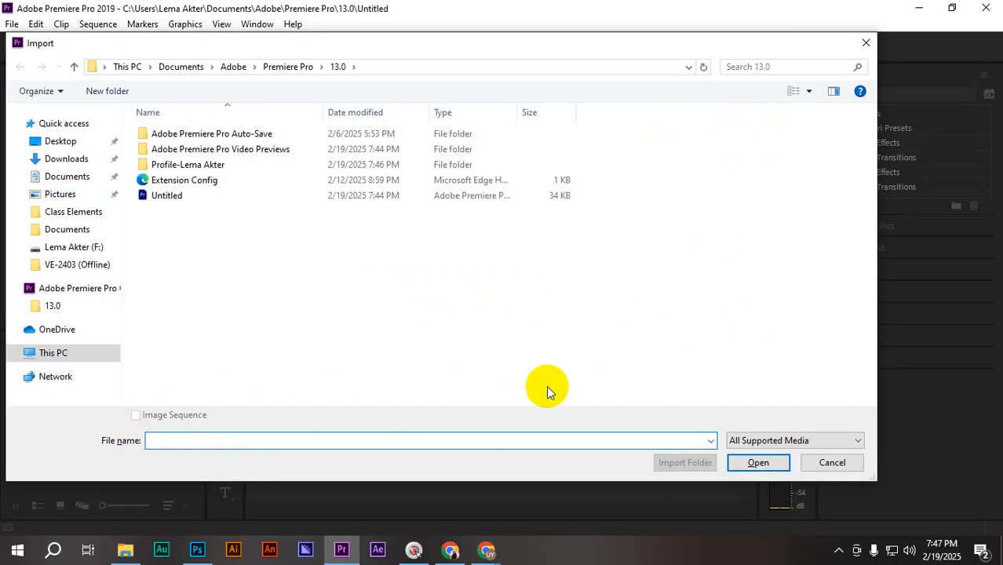
pyautogui.click(871, 37)
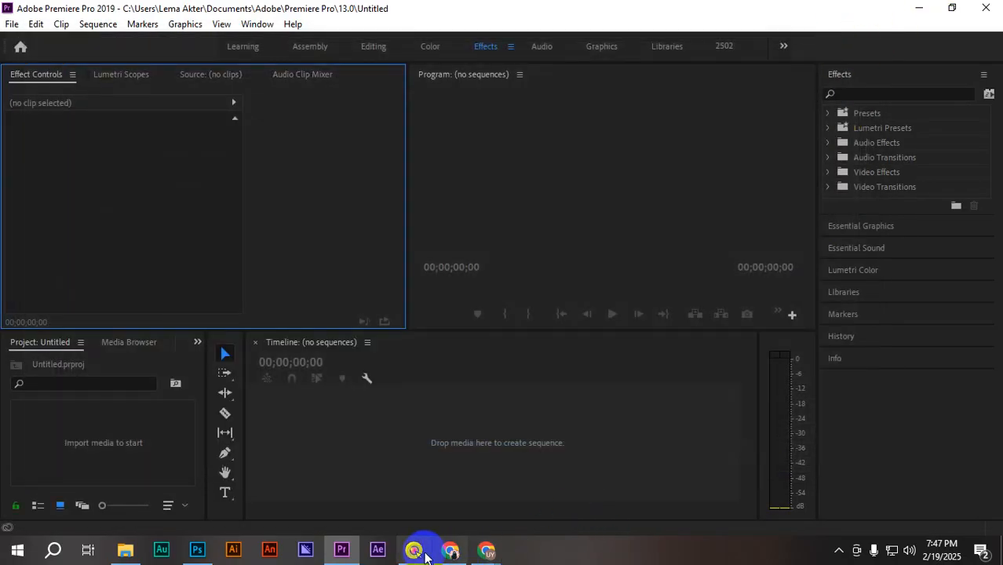
# - Switch to SwordSoft Mousetrack, set the keystroke display's opacity to 18 % and turn off its shortcut-only restriction
pyautogui.click(413, 549)
pyautogui.click(299, 300)
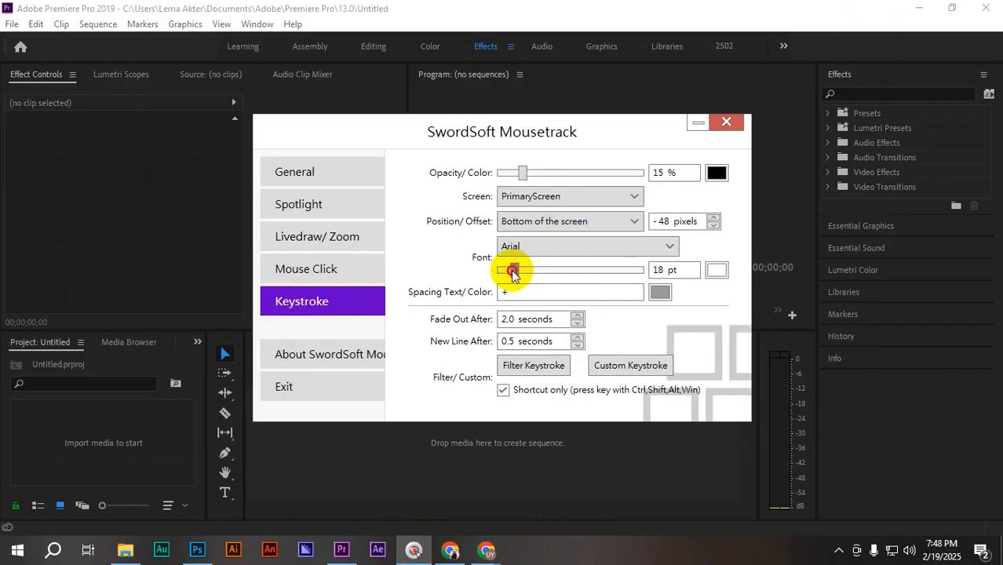
pyautogui.moveTo(524, 172); pyautogui.dragTo(529, 174)
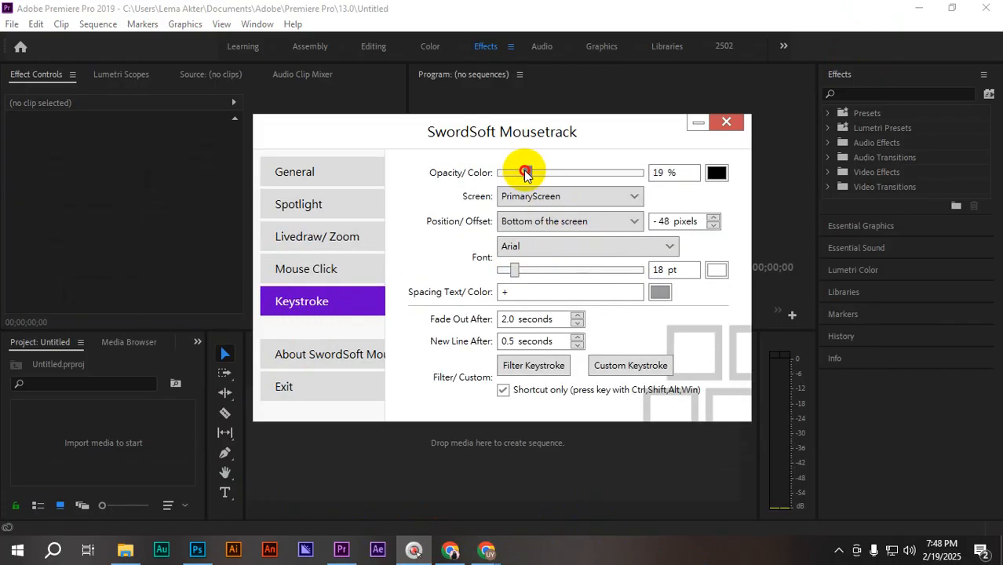
pyautogui.click(697, 123)
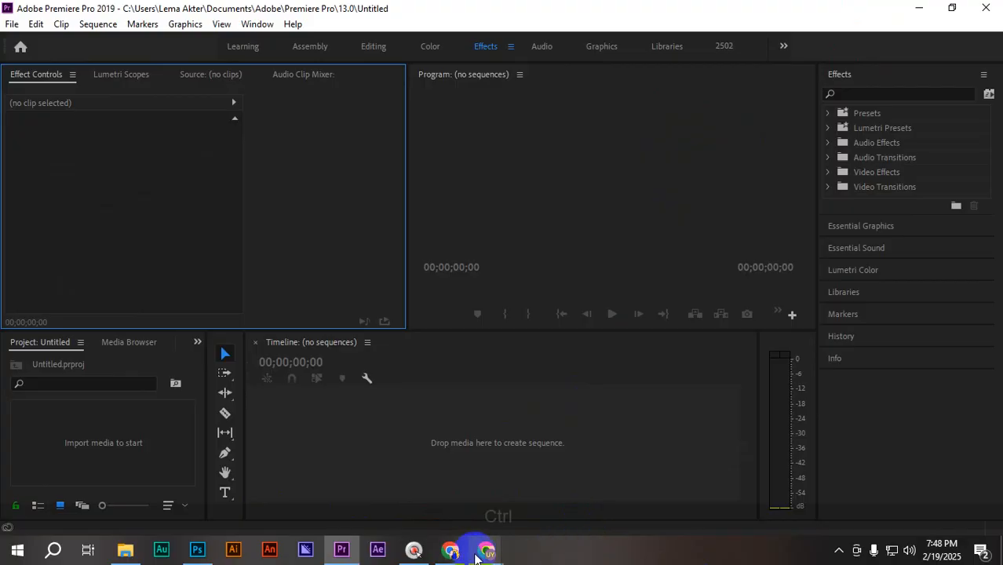
pyautogui.click(414, 549)
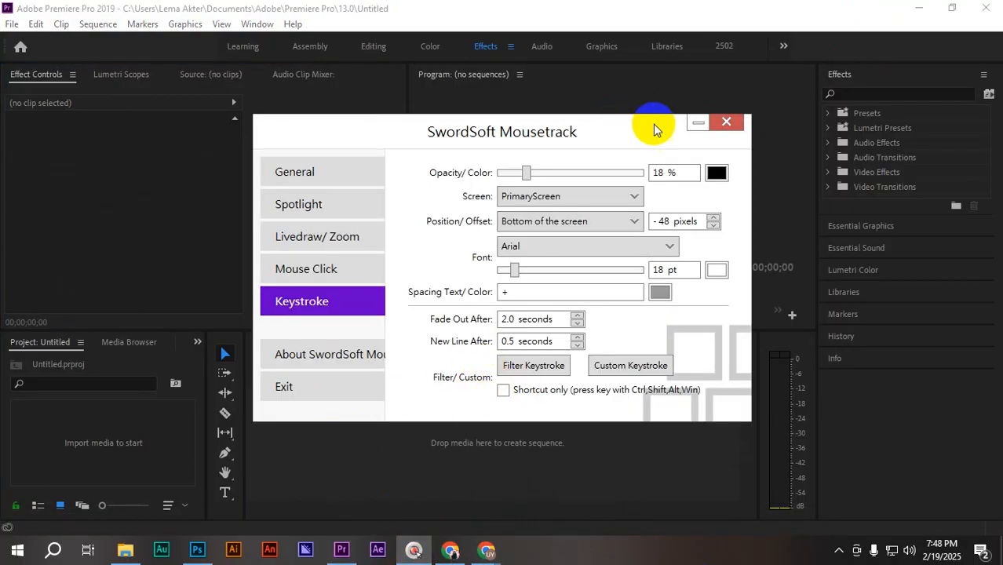
pyautogui.click(697, 123)
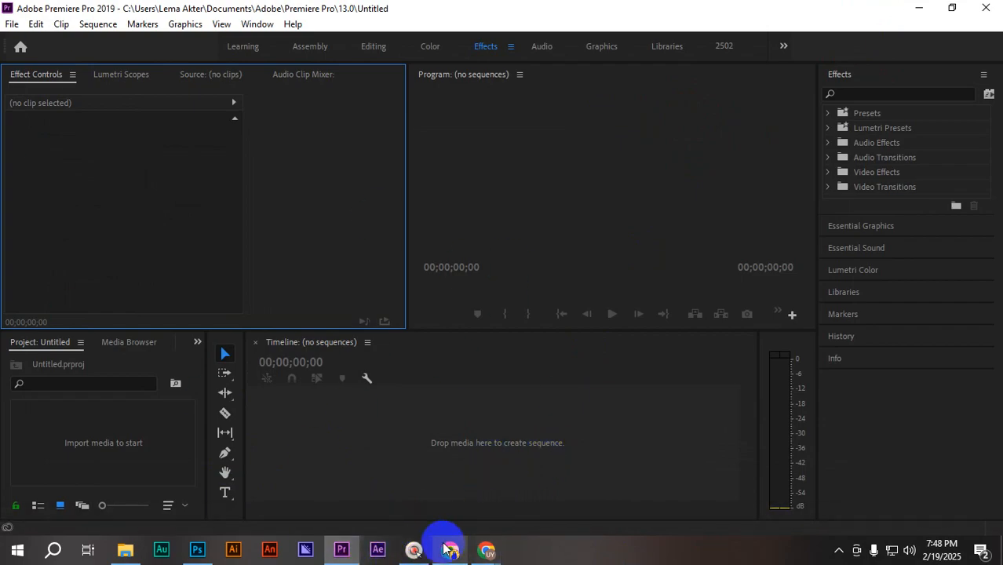
# - Increase the keystroke display's opacity in Mousetrack, and test the display by entering two spaces over Premiere Pro's empty timeline
pyautogui.click(414, 549)
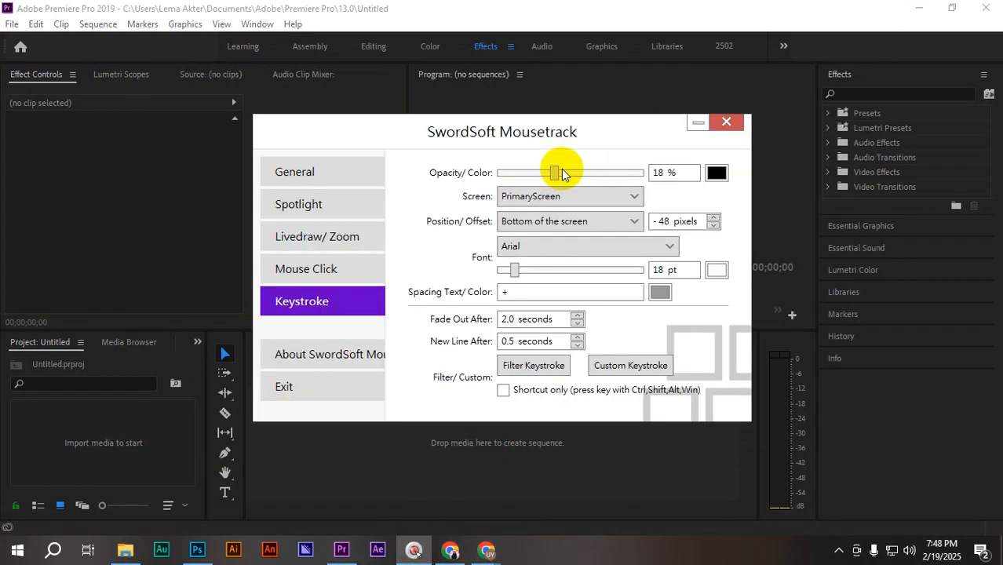
pyautogui.click(430, 520)
pyautogui.press('space')
pyautogui.press('space')
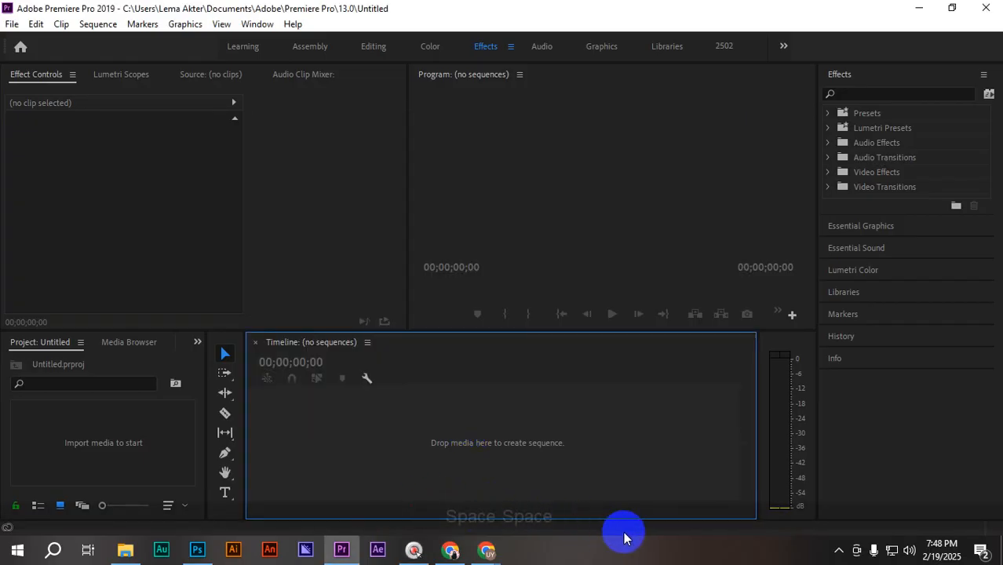
# - Switch to the Facebook group in Chrome, decline the incoming call and close the caller's chat window
pyautogui.click(451, 549)
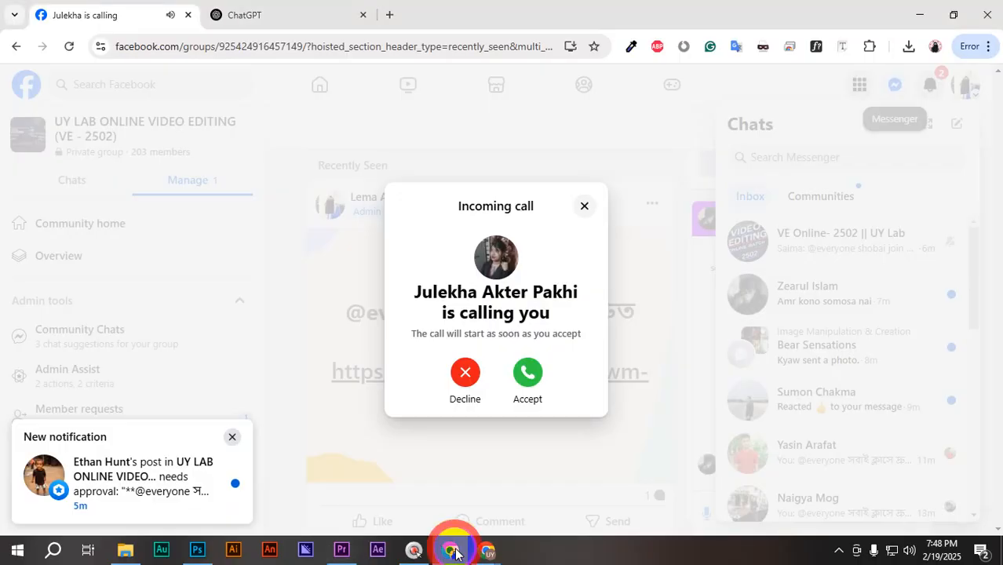
pyautogui.click(468, 373)
pyautogui.click(920, 220)
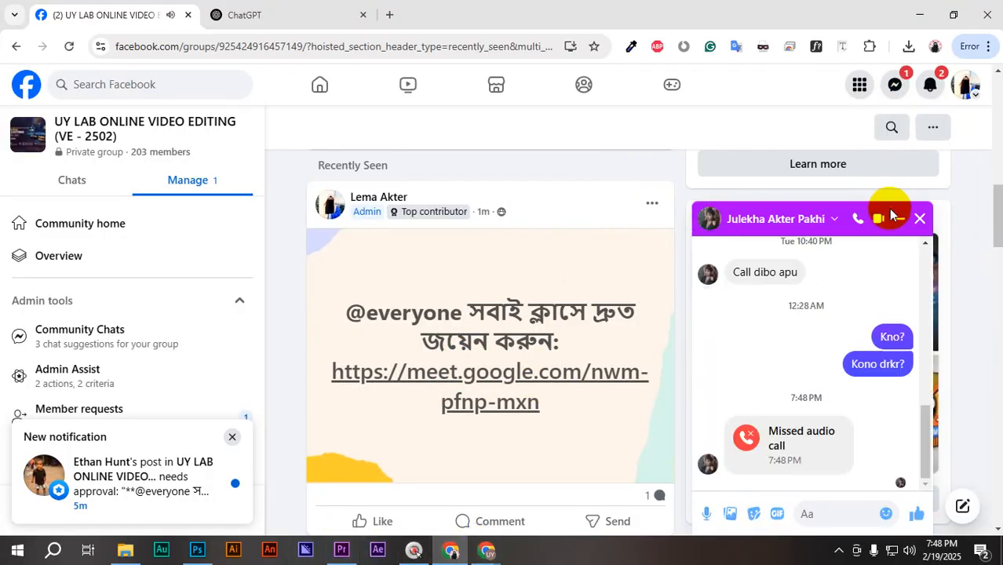
pyautogui.click(920, 220)
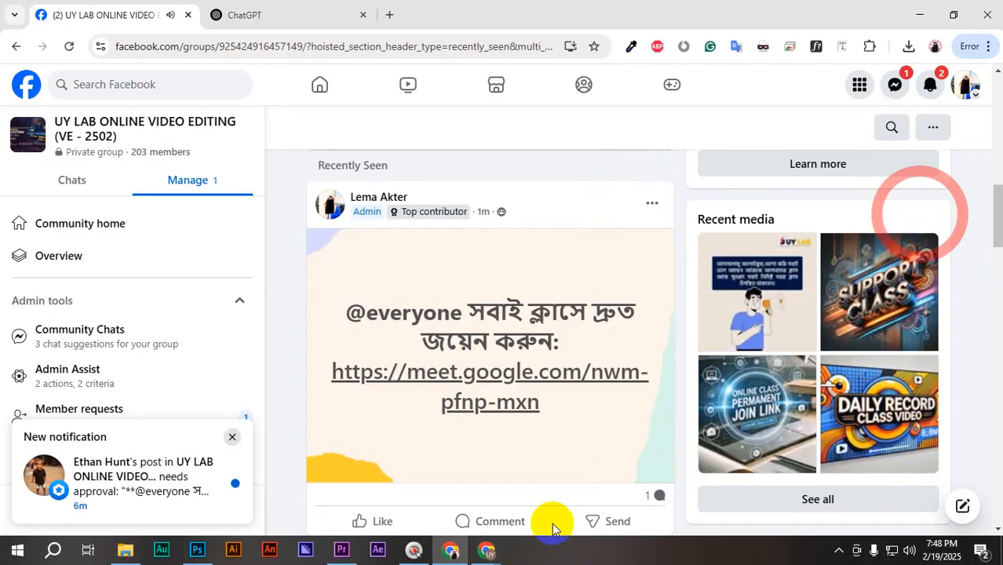
# - Return to Premiere Pro, start a media import and browse to the Class Elements folder on the F: drive
pyautogui.click(342, 549)
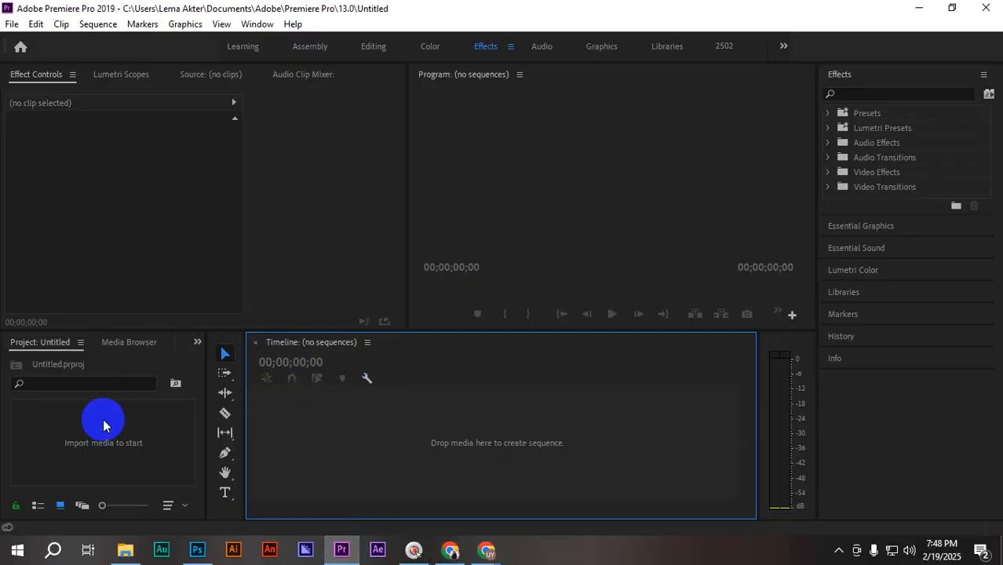
pyautogui.hotkey('ctrl', 'i')
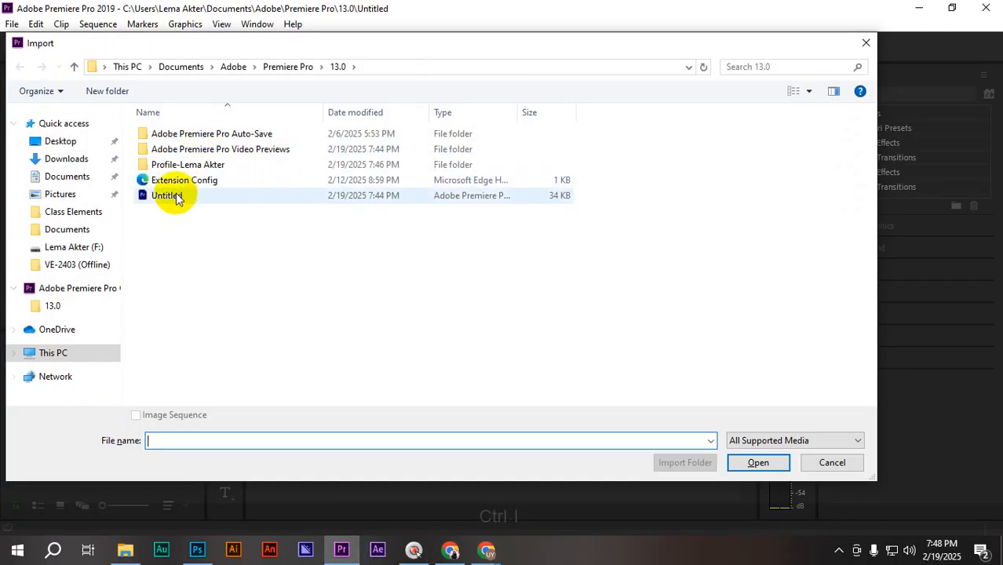
pyautogui.click(72, 357)
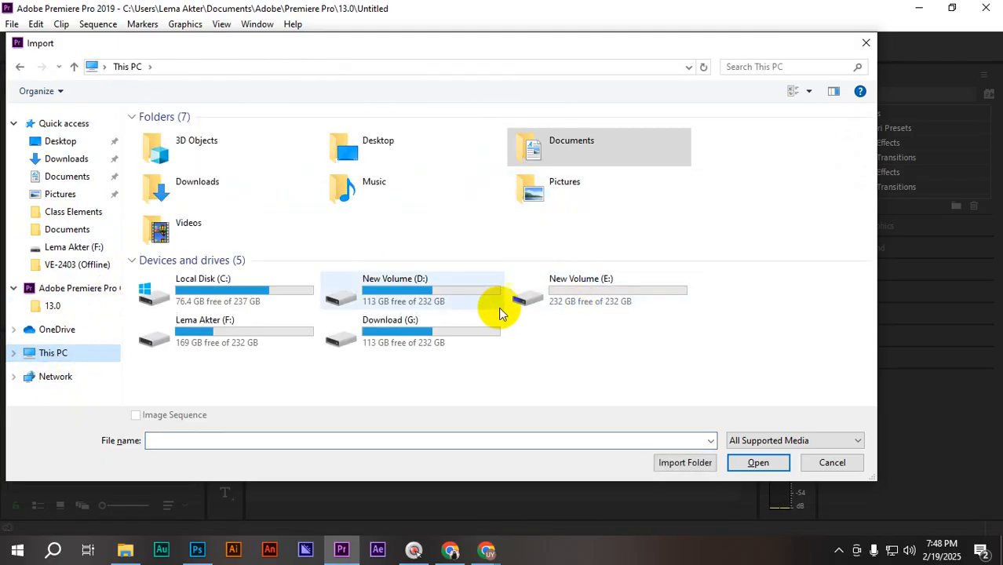
pyautogui.doubleClick(221, 345)
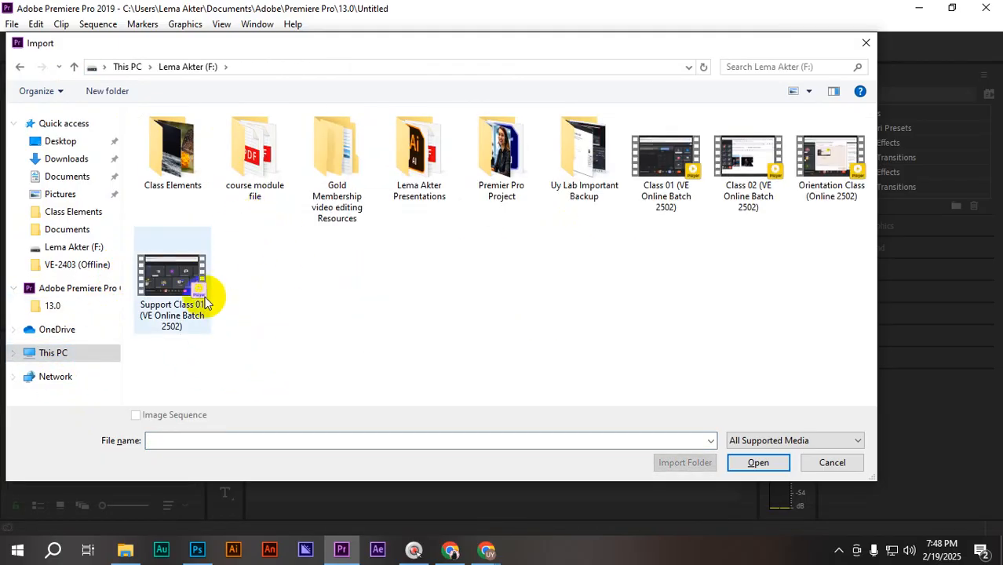
pyautogui.doubleClick(152, 138)
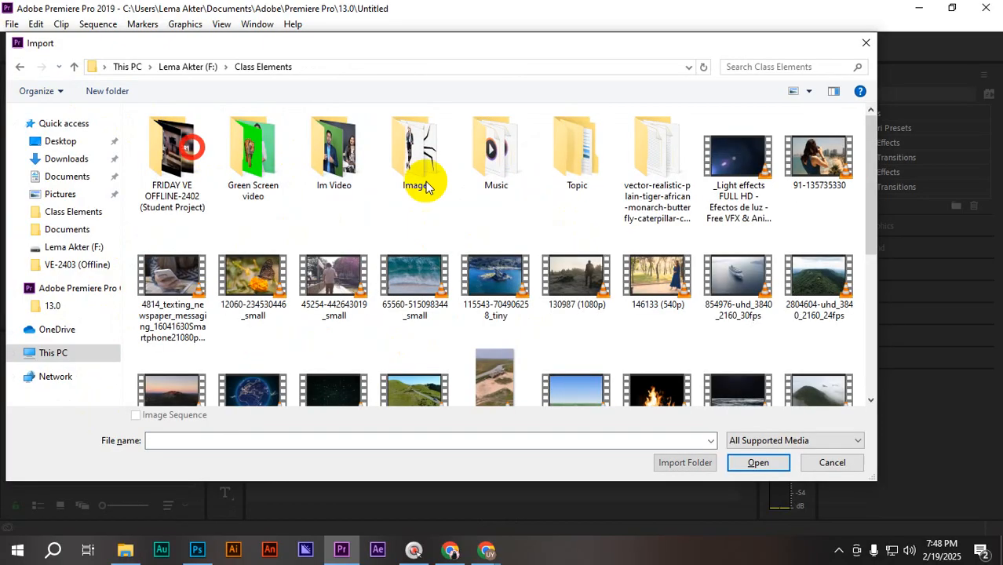
pyautogui.scroll(-1, 753, 312)
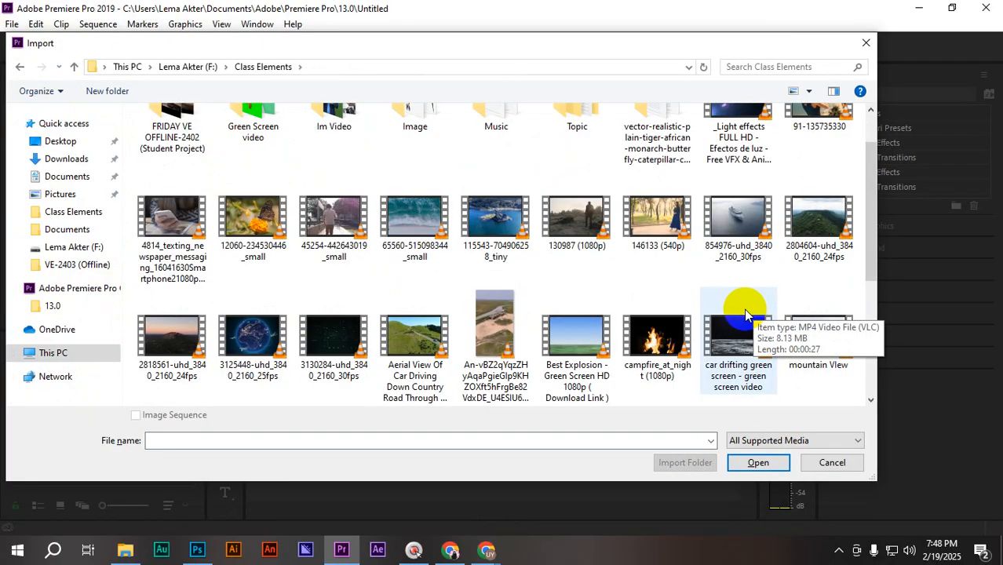
pyautogui.scroll(-2, 580, 305)
pyautogui.scroll(3, 555, 355)
pyautogui.click(490, 294)
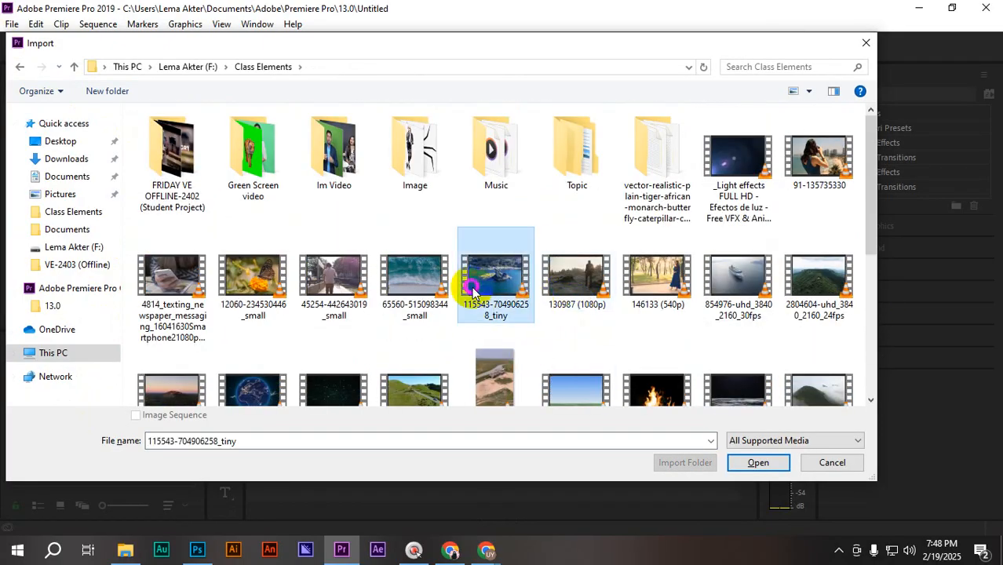
pyautogui.keyDown('shift'); pyautogui.click(163, 292); pyautogui.keyUp('shift')
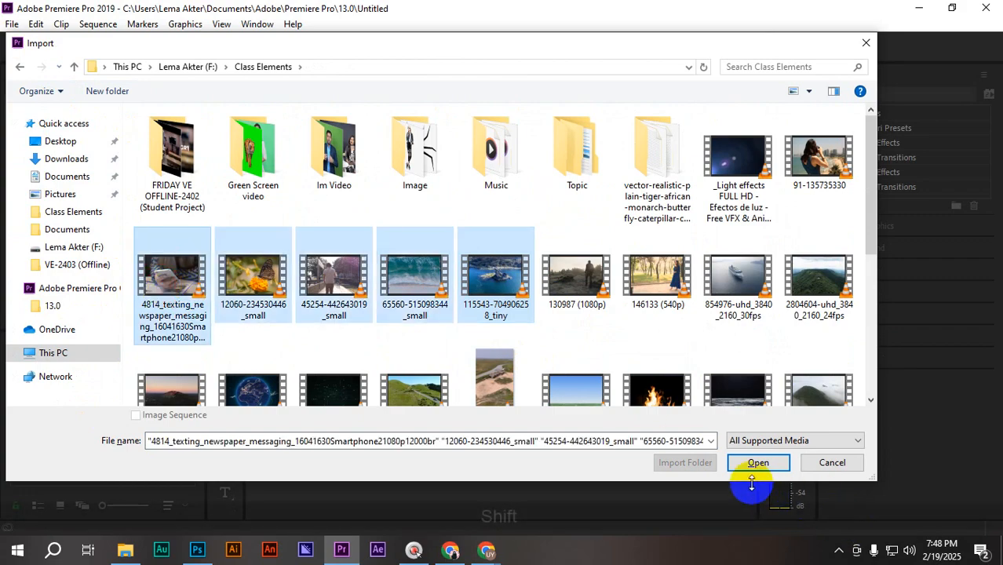
# - Examine the subfolders and video clips in Class Elements, including the student project, Image, Music and Green Screen video folders
pyautogui.click(255, 152)
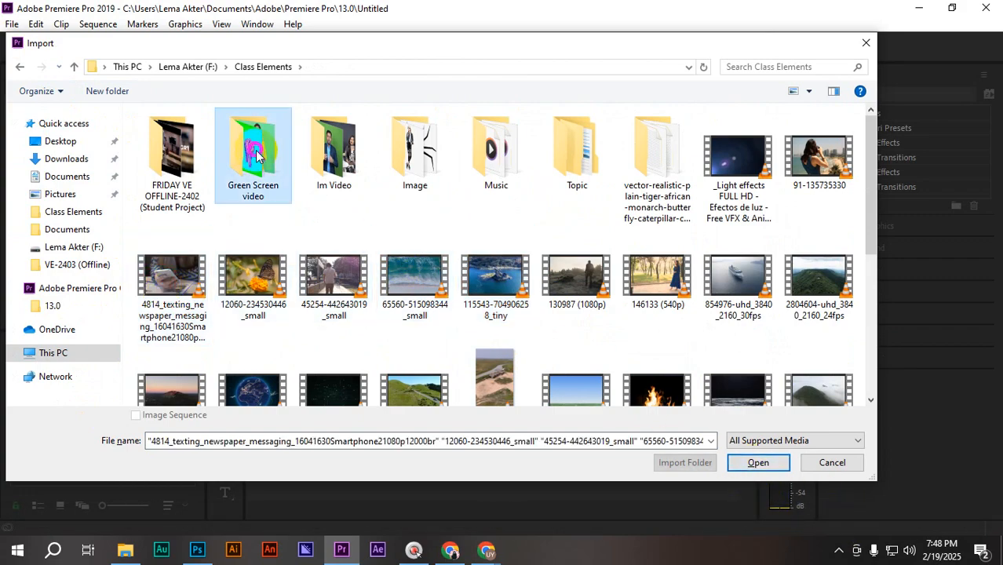
pyautogui.doubleClick(177, 160)
pyautogui.click(20, 67)
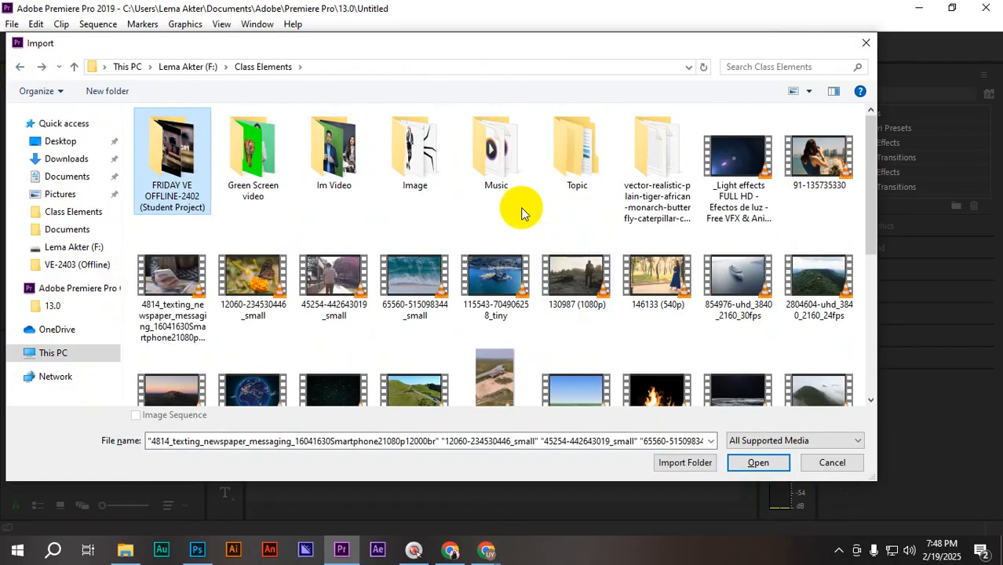
pyautogui.click(417, 152)
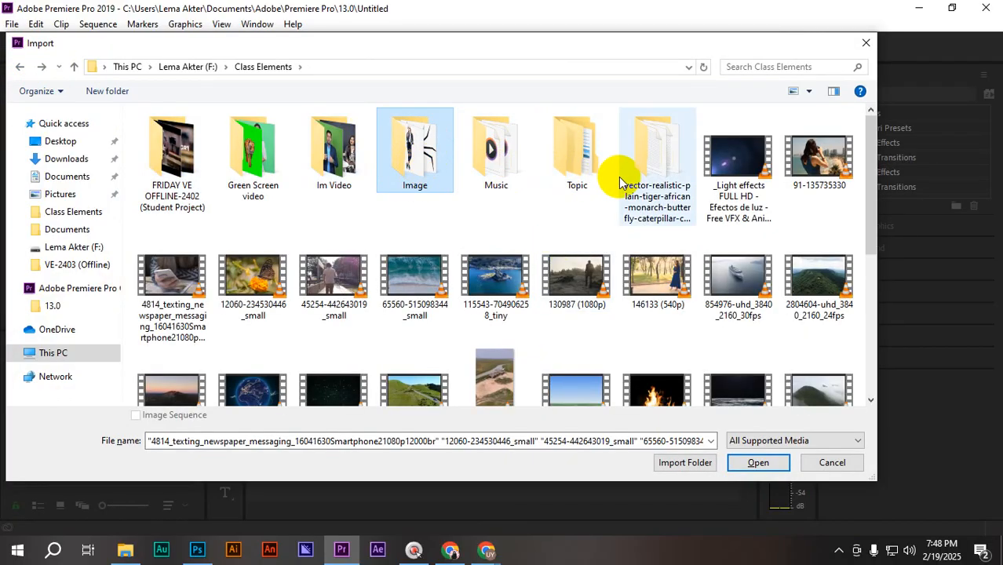
pyautogui.scroll(-1, 610, 312)
pyautogui.scroll(1, 609, 313)
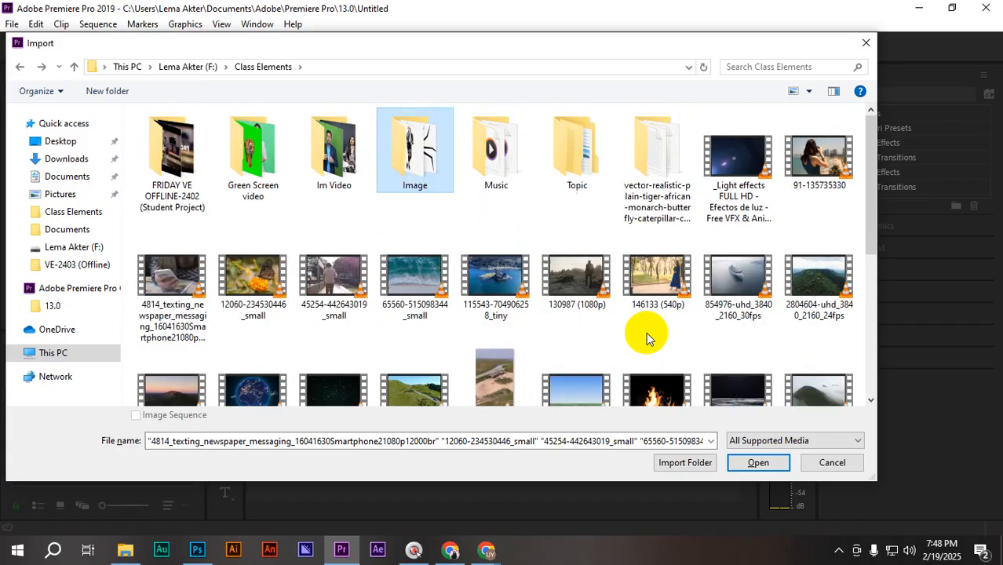
pyautogui.scroll(-5, 707, 277)
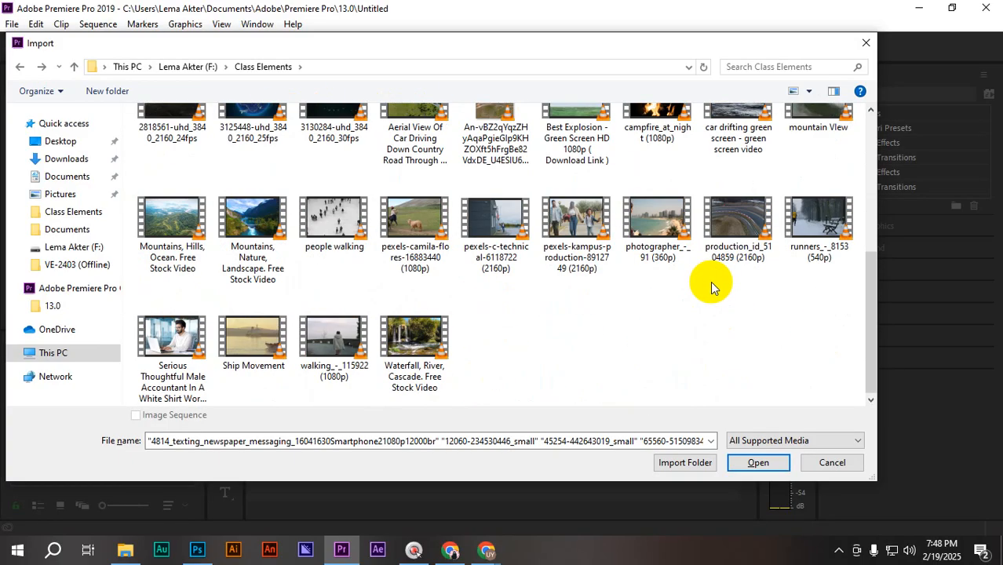
pyautogui.scroll(5, 710, 280)
pyautogui.click(493, 153)
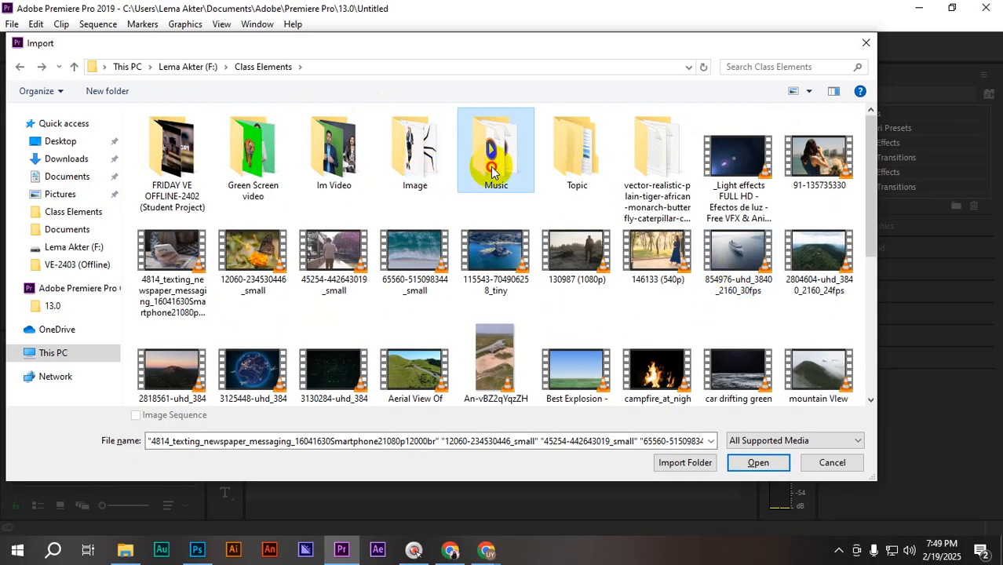
pyautogui.doubleClick(248, 178)
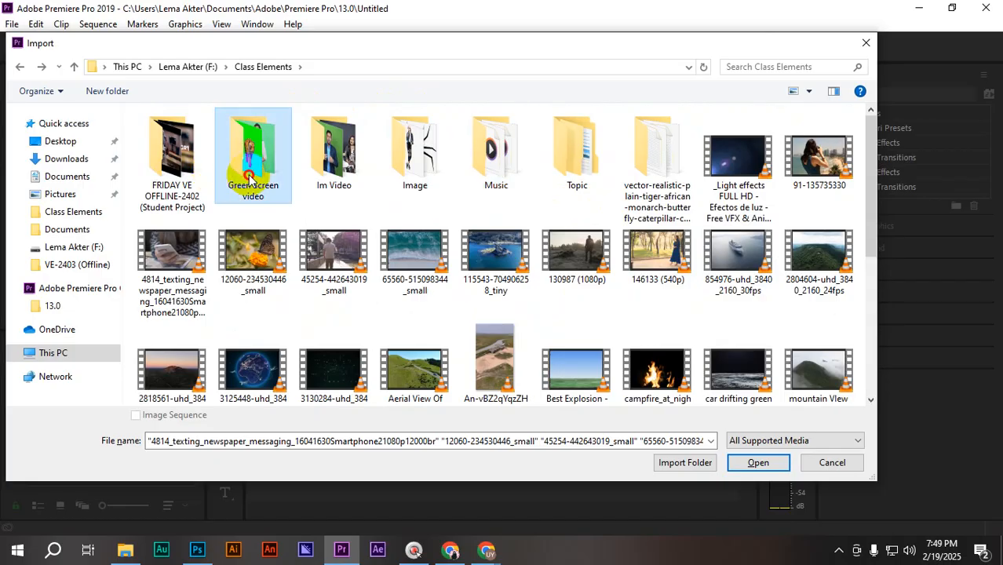
pyautogui.click(19, 67)
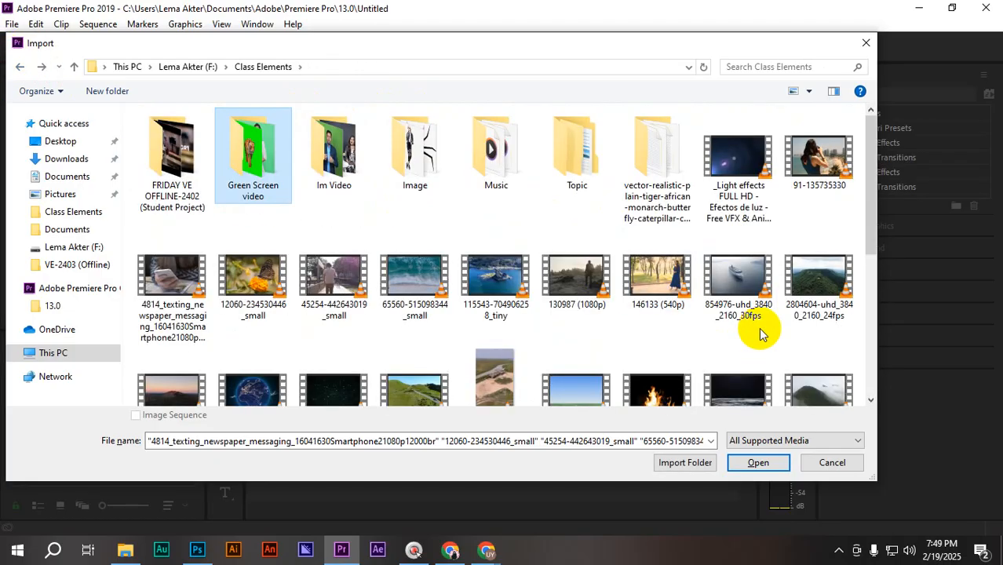
pyautogui.scroll(-3, 761, 334)
pyautogui.scroll(3, 761, 332)
# - Go up to the F: drive and look through the Premier Pro Project folder and the other top-level folders
pyautogui.click(200, 66)
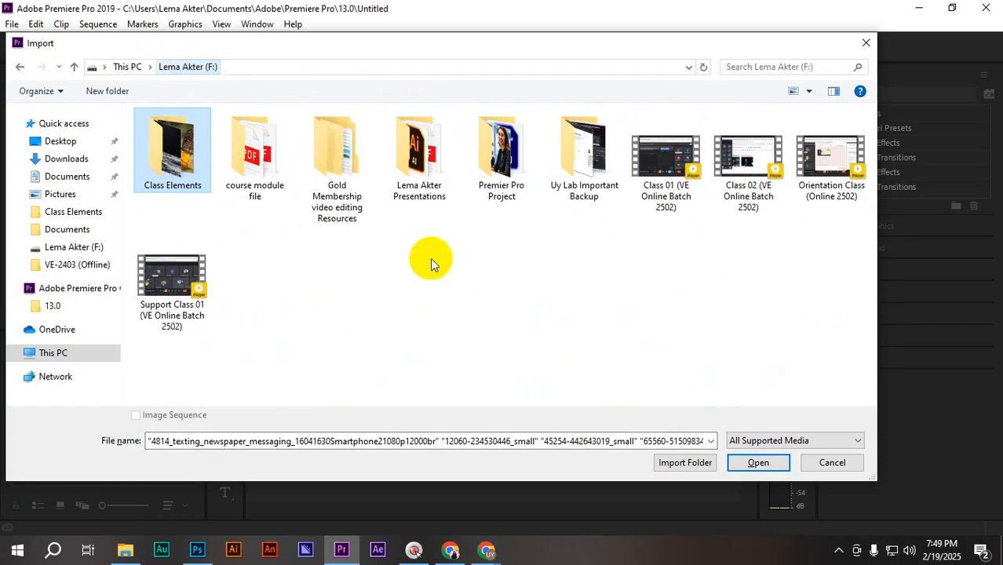
pyautogui.doubleClick(509, 194)
pyautogui.click(508, 195)
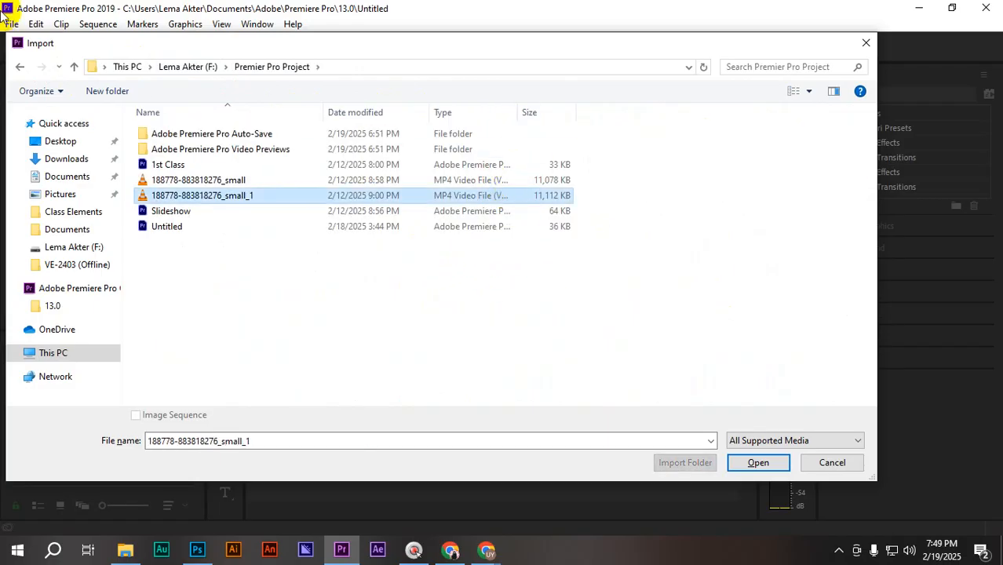
pyautogui.click(18, 67)
pyautogui.click(418, 186)
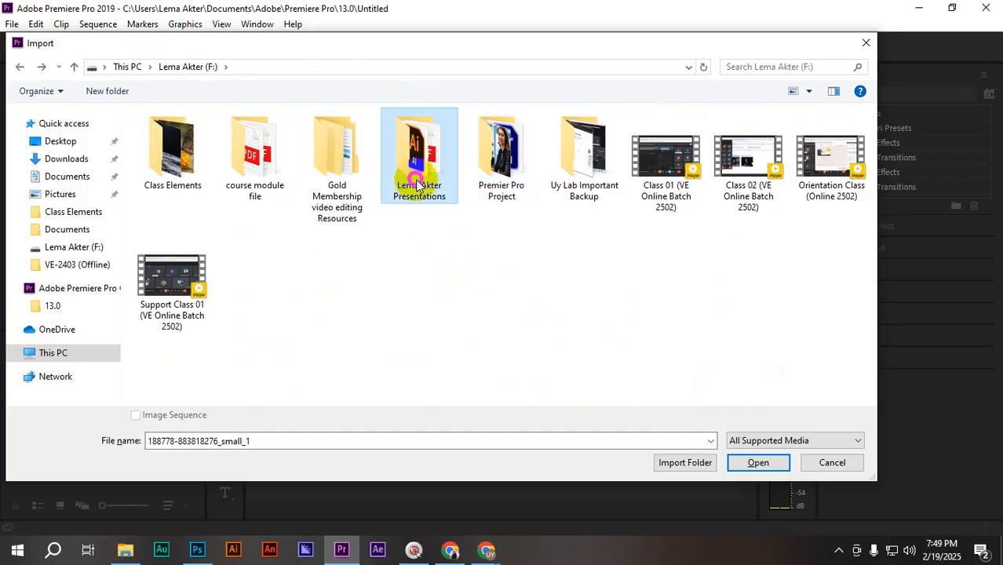
pyautogui.click(336, 172)
pyautogui.click(237, 176)
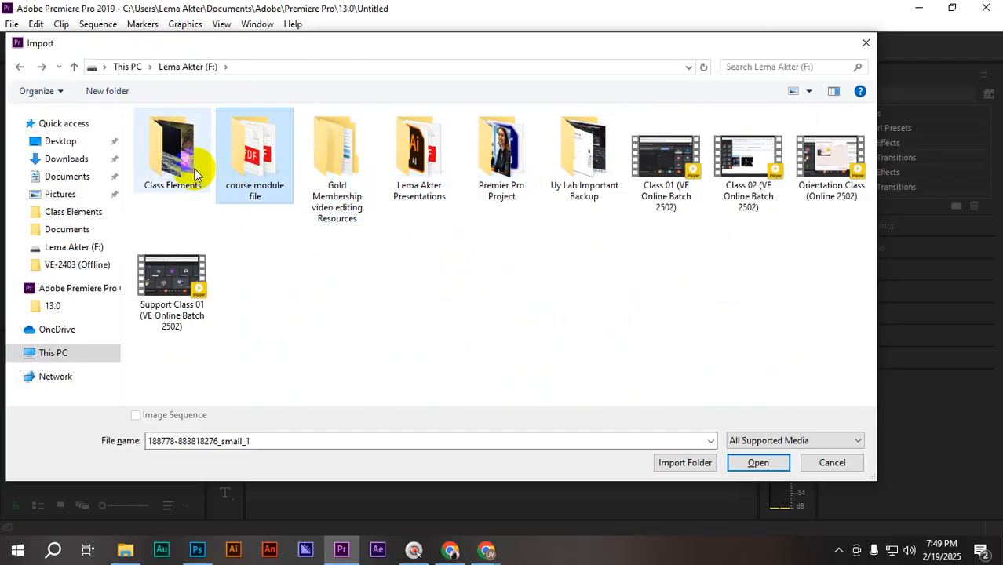
pyautogui.click(182, 143)
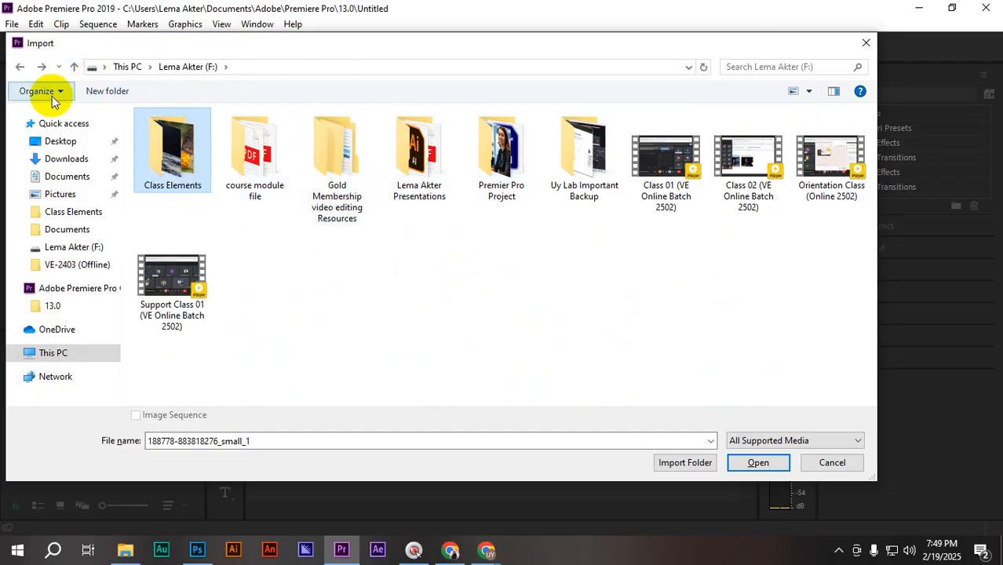
pyautogui.click(19, 67)
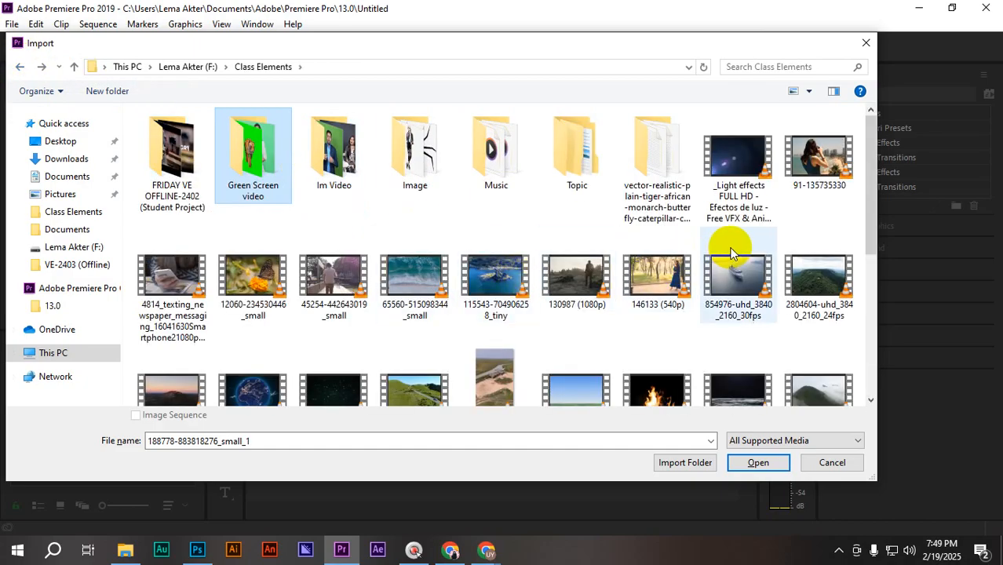
pyautogui.scroll(-5, 746, 266)
pyautogui.scroll(5, 701, 318)
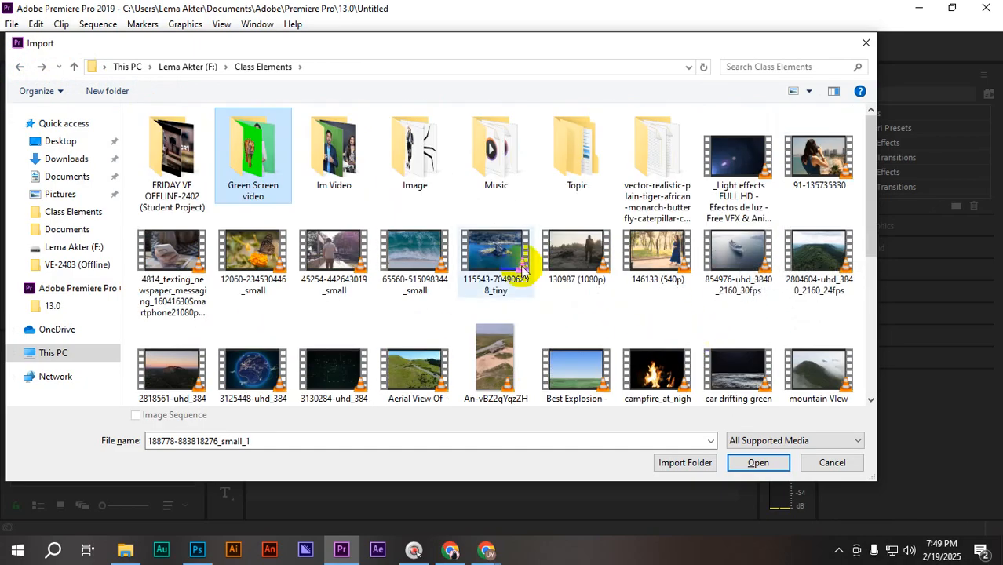
pyautogui.click(416, 259)
pyautogui.scroll(-1, 746, 377)
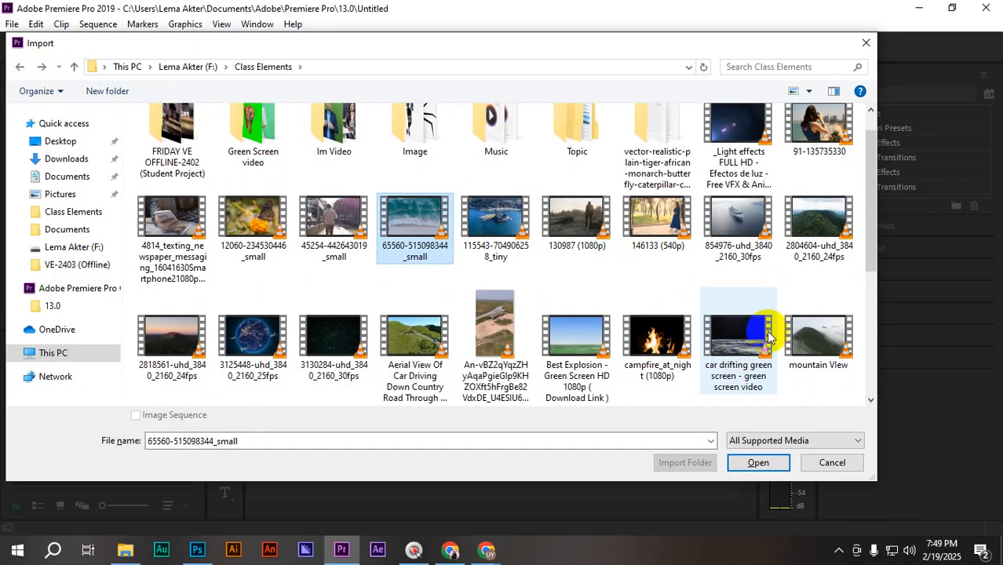
pyautogui.keyDown('shift'); pyautogui.click(820, 337); pyautogui.keyUp('shift')
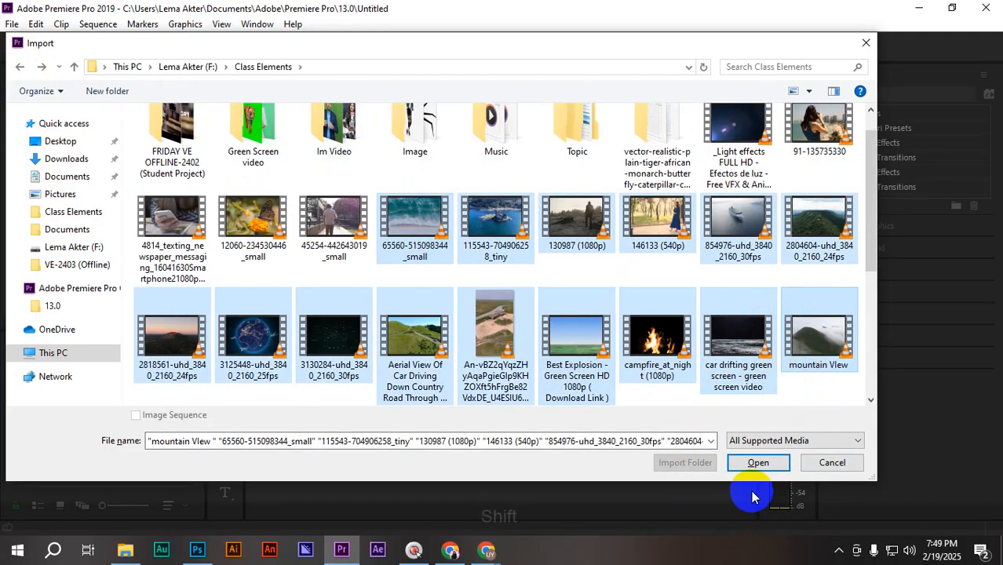
pyautogui.click(755, 463)
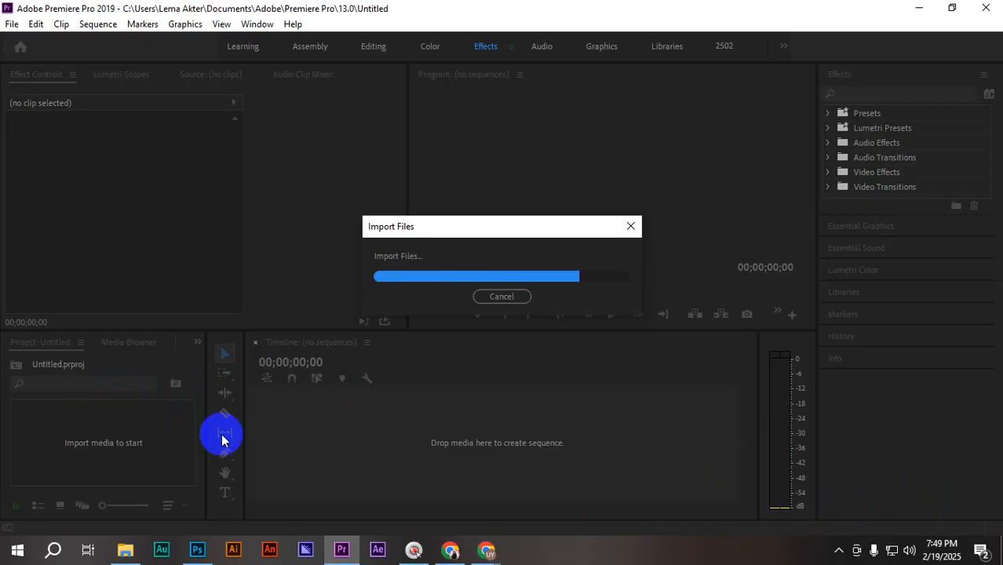
# - Create a sequence from the imported clips in a widened timeline and play it from the start
pyautogui.moveTo(90, 439); pyautogui.dragTo(466, 430)
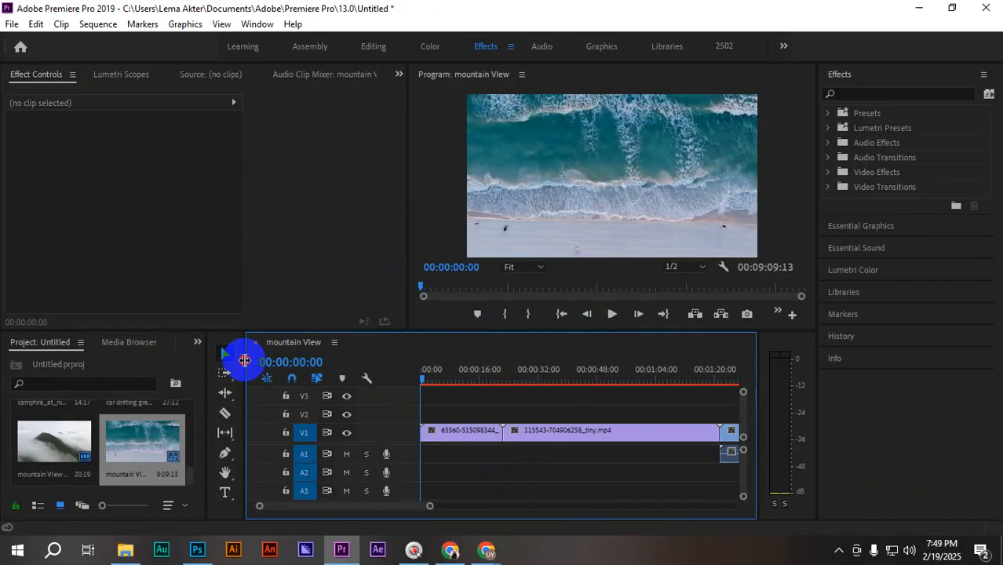
pyautogui.moveTo(245, 361); pyautogui.dragTo(127, 367)
pyautogui.click(308, 382)
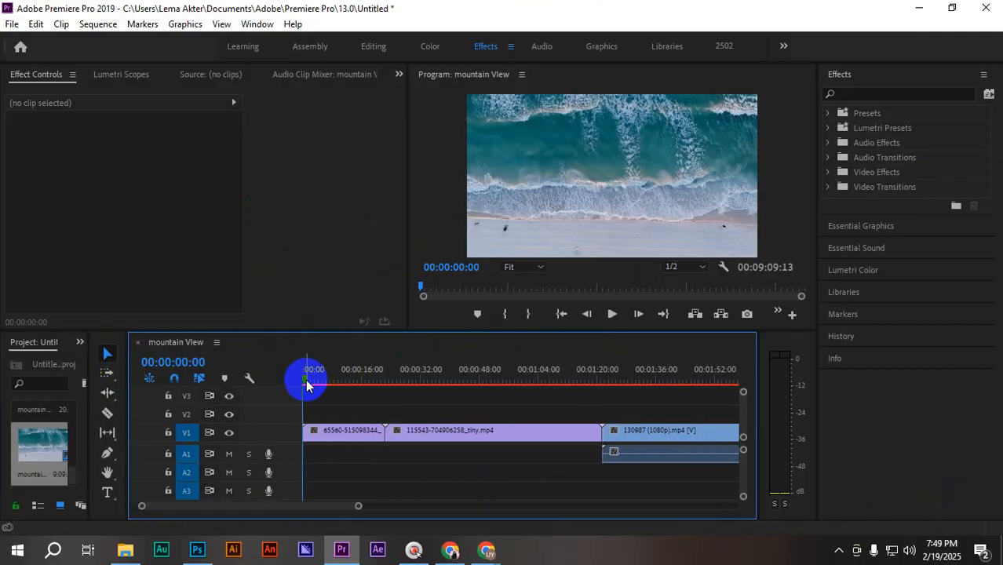
pyautogui.moveTo(307, 384); pyautogui.dragTo(247, 399)
pyautogui.press('space')
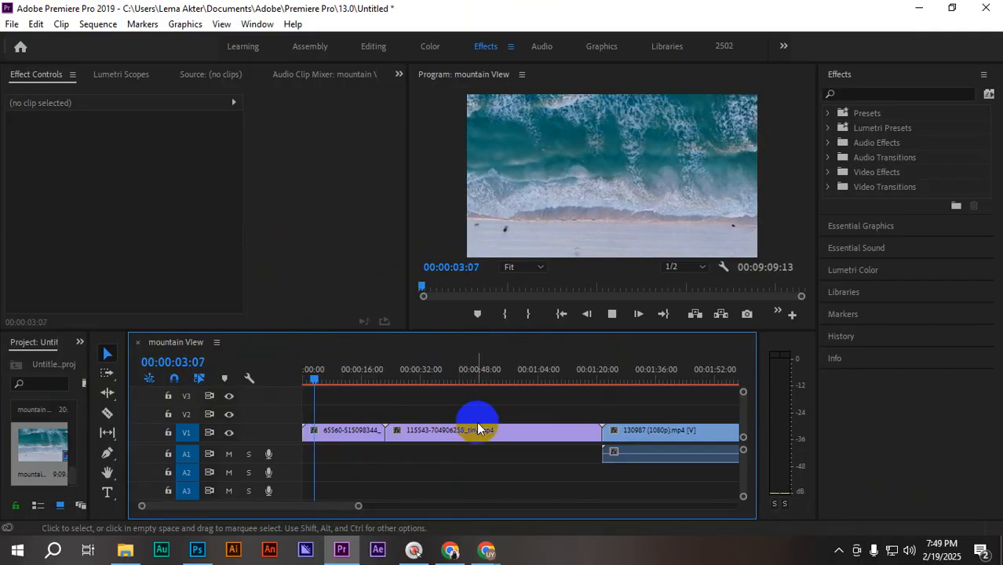
pyautogui.click(639, 461)
pyautogui.click(541, 473)
pyautogui.keyDown('alt'); pyautogui.click(617, 454); pyautogui.keyUp('alt')
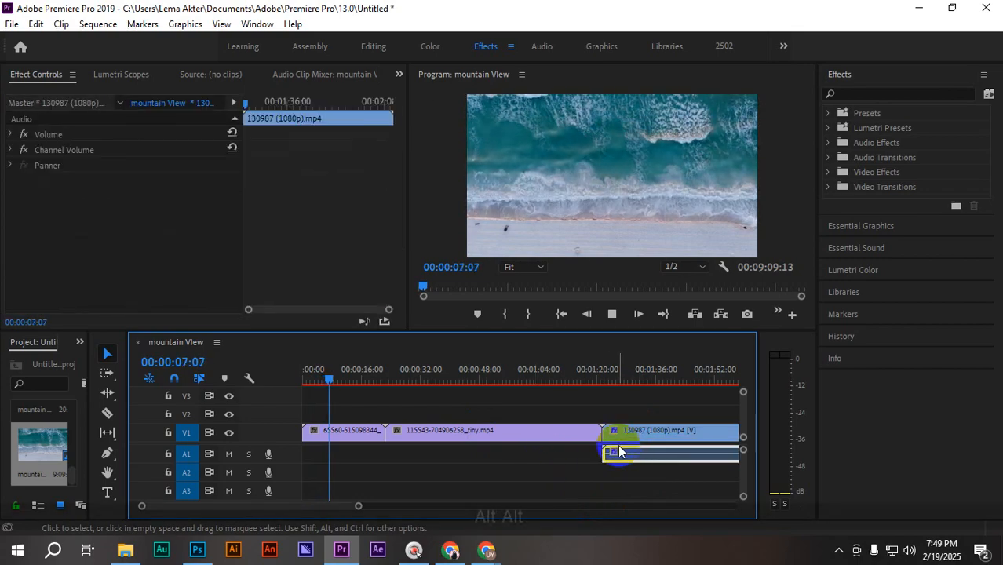
pyautogui.press('Delete')
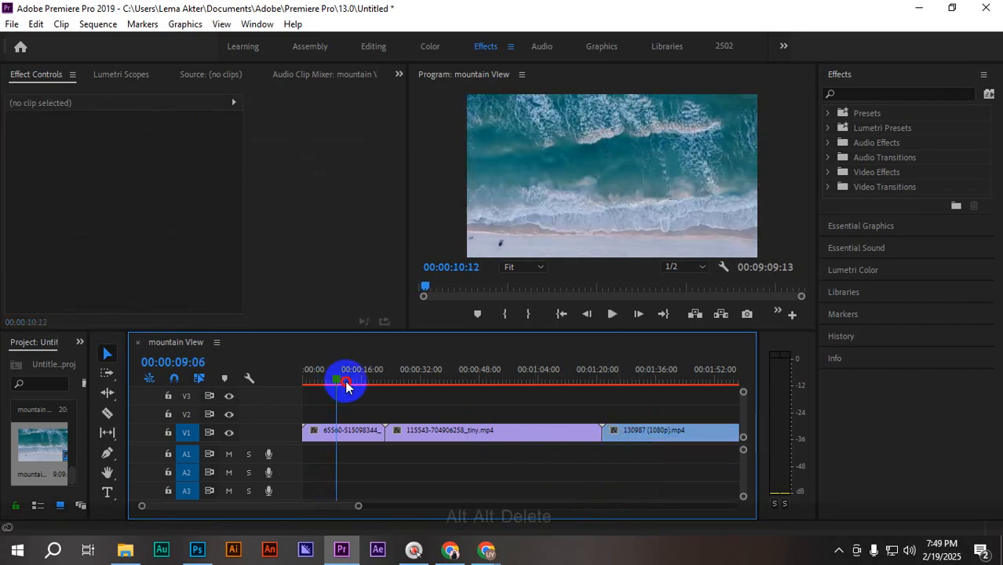
pyautogui.moveTo(346, 386); pyautogui.dragTo(590, 408)
pyautogui.click(622, 431)
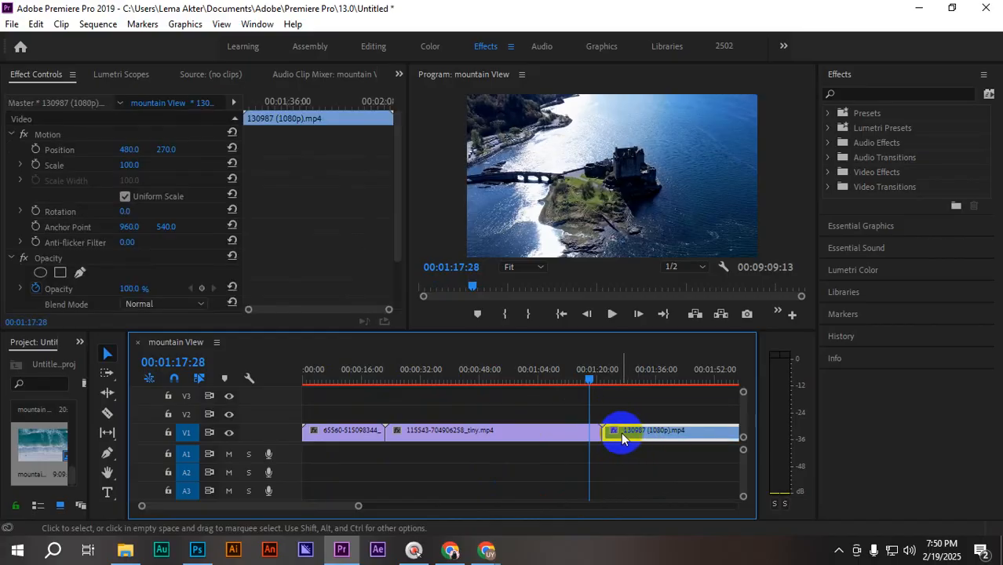
pyautogui.moveTo(622, 438); pyautogui.dragTo(659, 432)
pyautogui.click(610, 430)
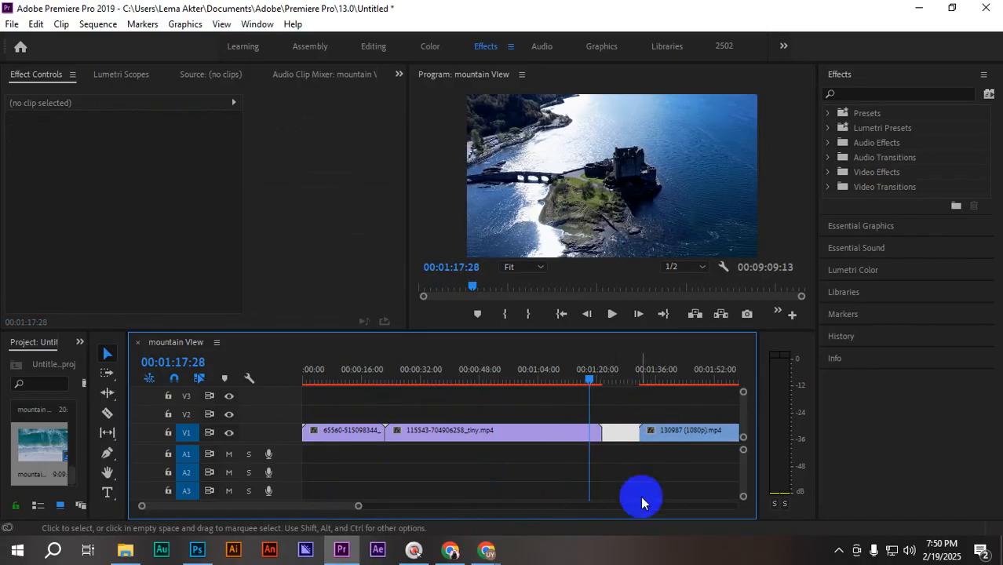
pyautogui.moveTo(595, 375)
pyautogui.mouseDown()
pyautogui.moveTo(654, 381)
pyautogui.moveTo(591, 386)
pyautogui.moveTo(654, 385)
pyautogui.moveTo(585, 384)
pyautogui.mouseUp()
pyautogui.click(636, 444)
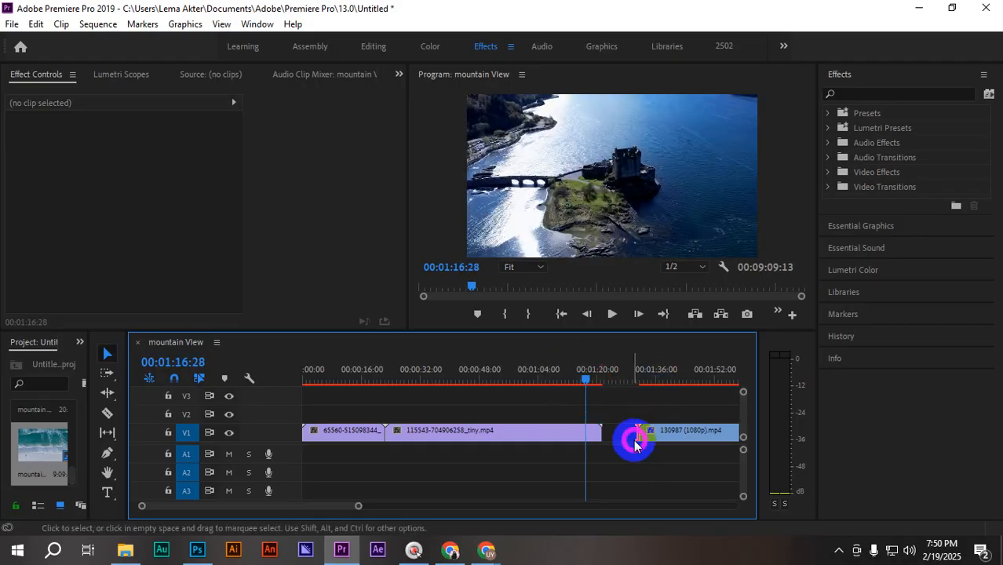
pyautogui.press('Delete')
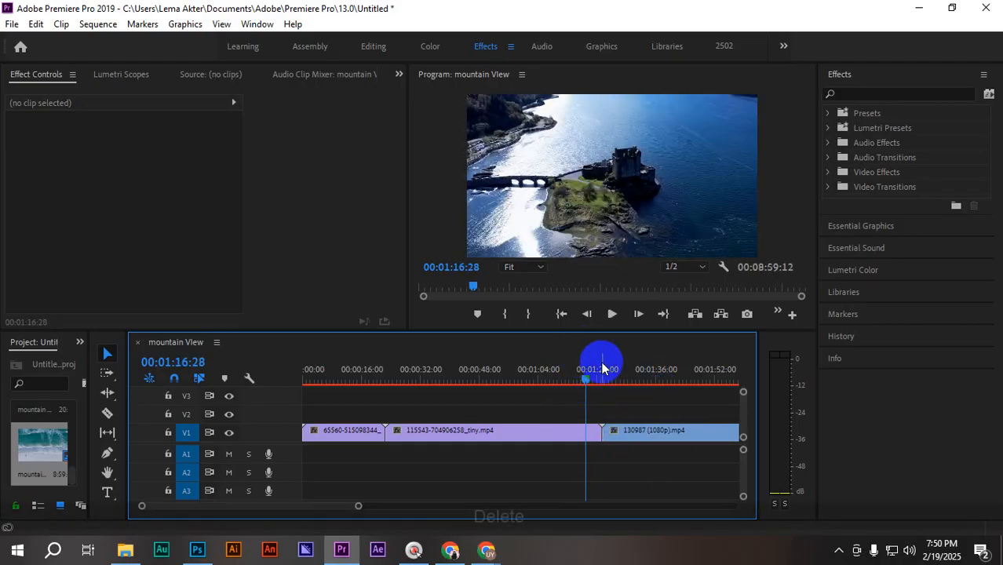
pyautogui.moveTo(591, 379); pyautogui.dragTo(573, 431)
# - Switch to Chrome, show the Online Video Editing Module PDF without the floating Meet window, and highlight Class # 3's flip and masking topics
pyautogui.click(453, 551)
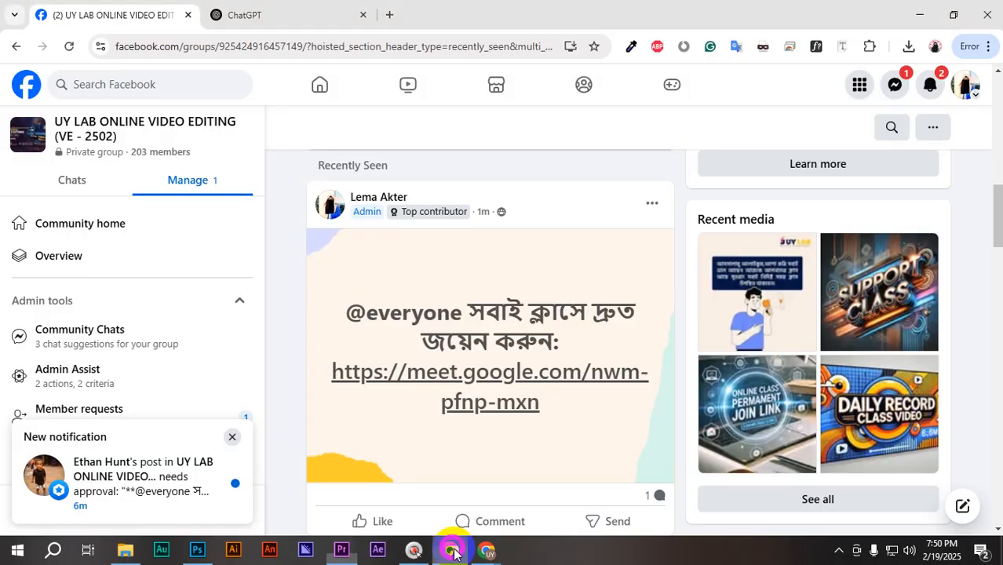
pyautogui.moveTo(487, 551)
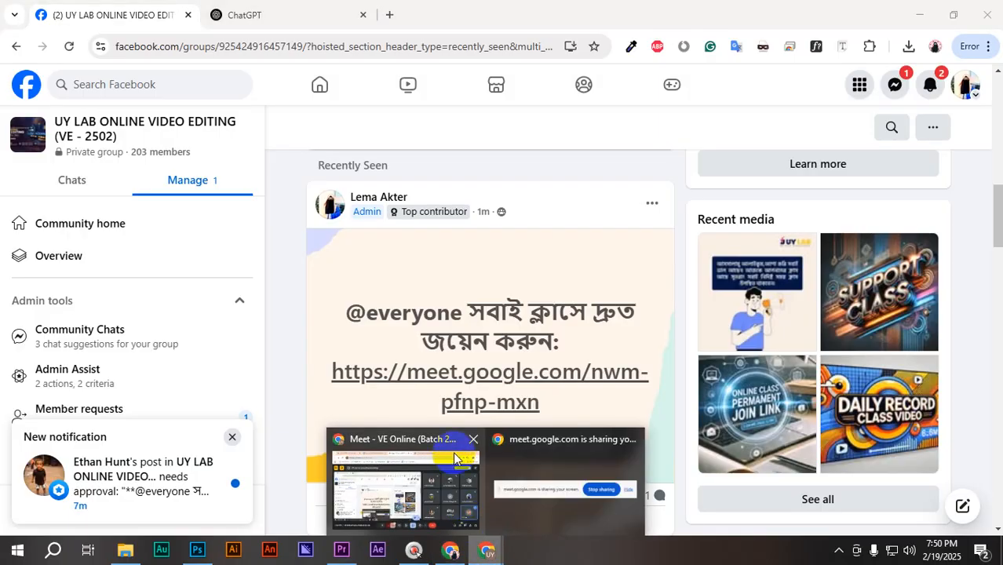
pyautogui.click(393, 487)
pyautogui.click(590, 14)
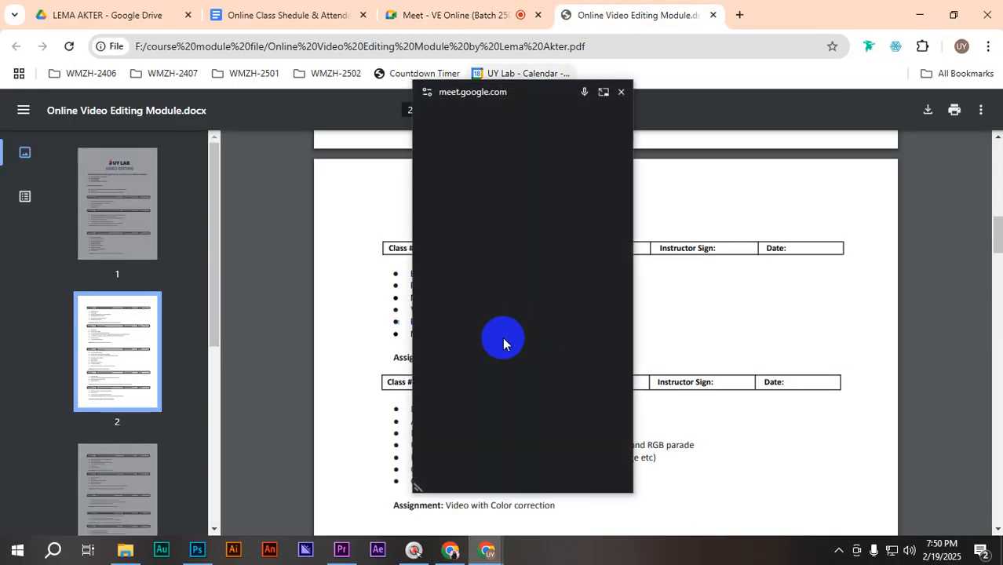
pyautogui.click(622, 93)
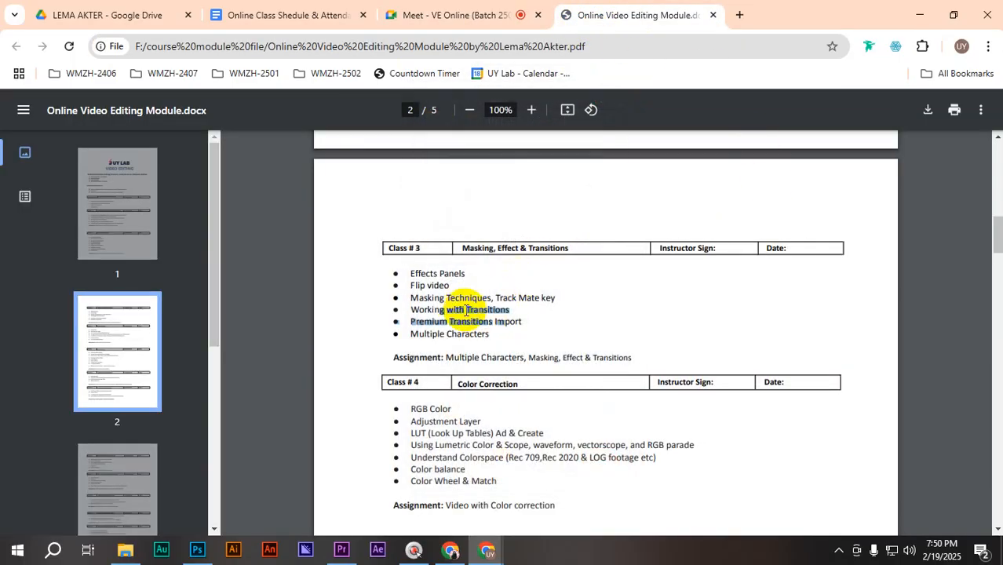
pyautogui.click(464, 290)
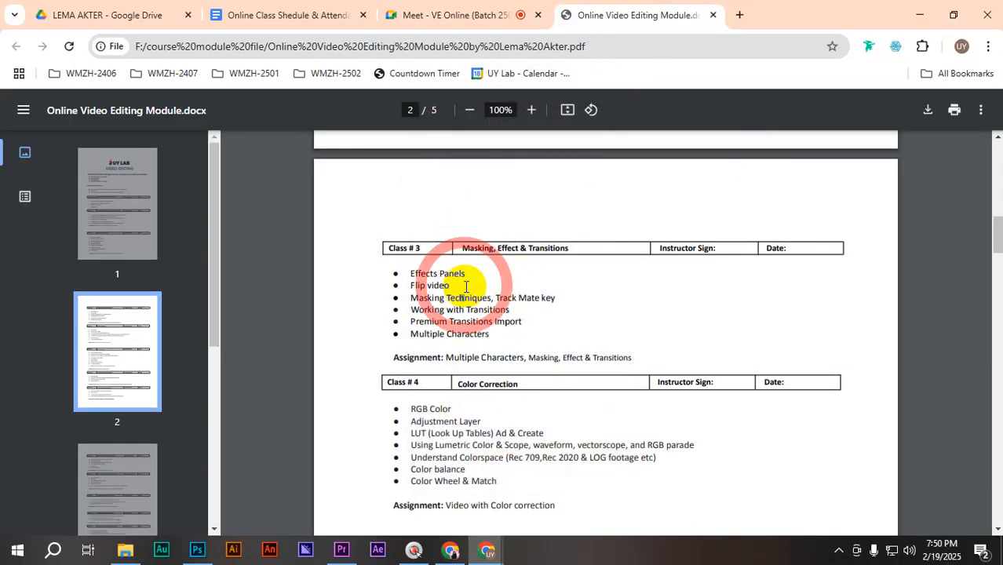
pyautogui.moveTo(506, 310); pyautogui.dragTo(410, 283)
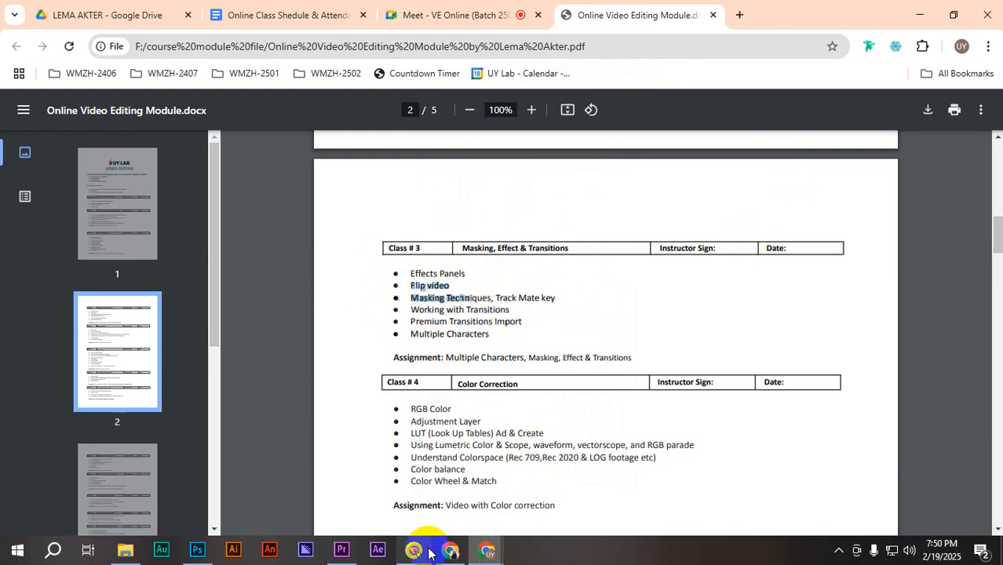
pyautogui.click(342, 550)
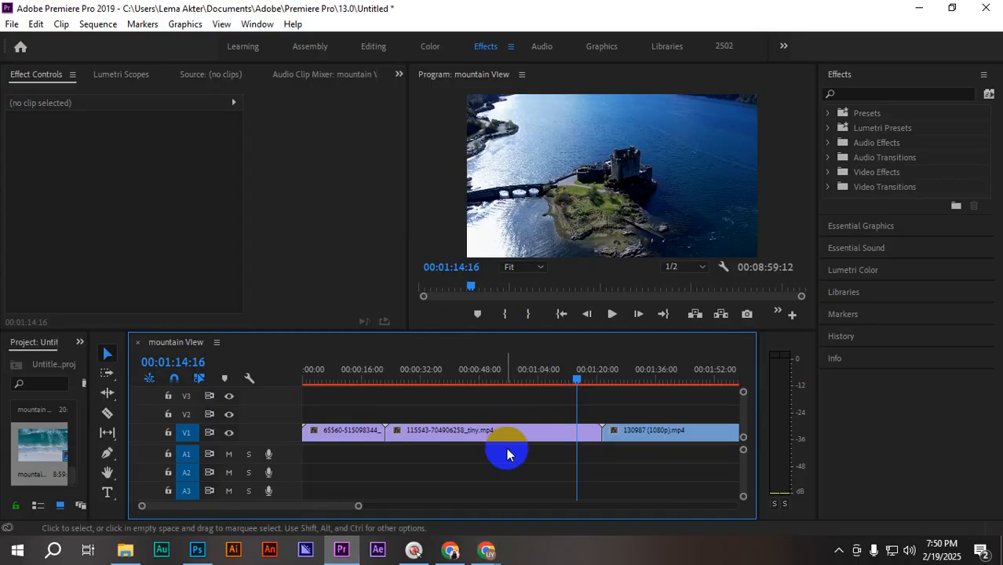
pyautogui.moveTo(576, 383); pyautogui.dragTo(324, 393)
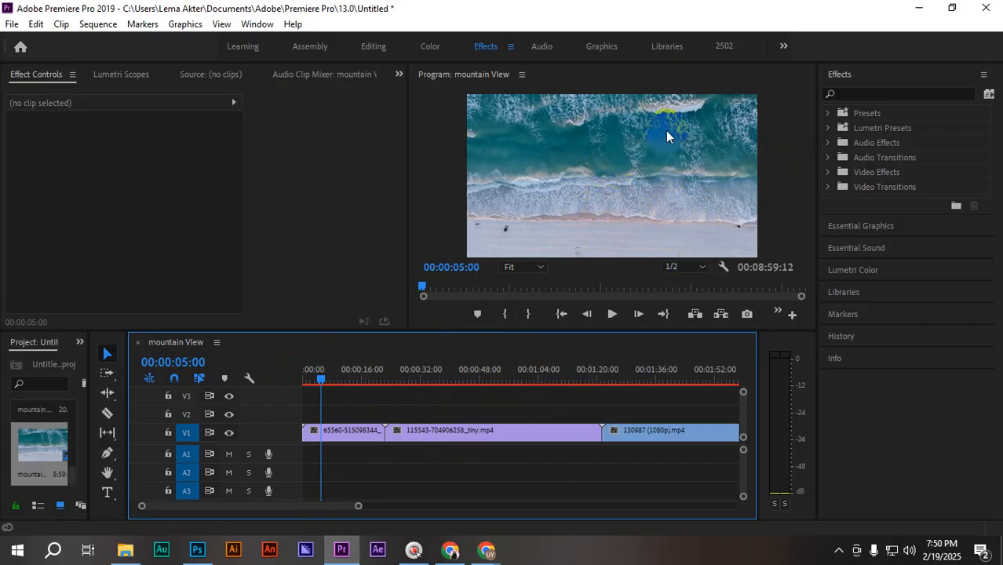
pyautogui.click(363, 437)
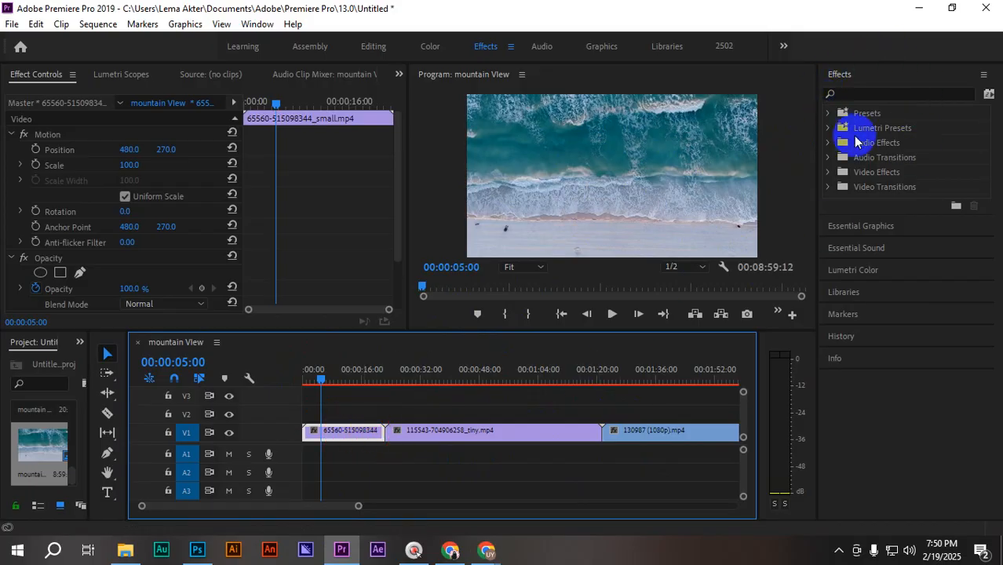
pyautogui.click(861, 93)
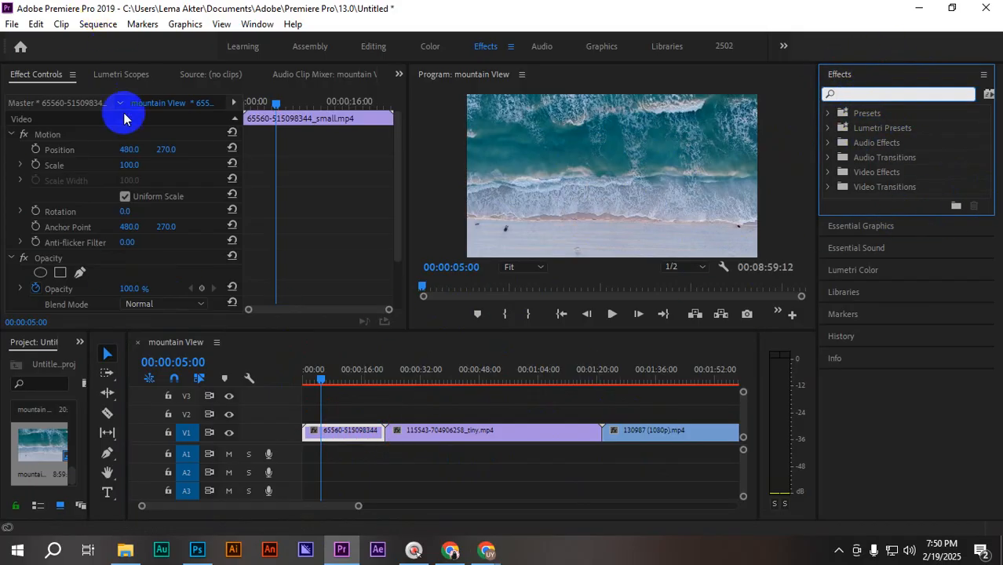
pyautogui.click(868, 91)
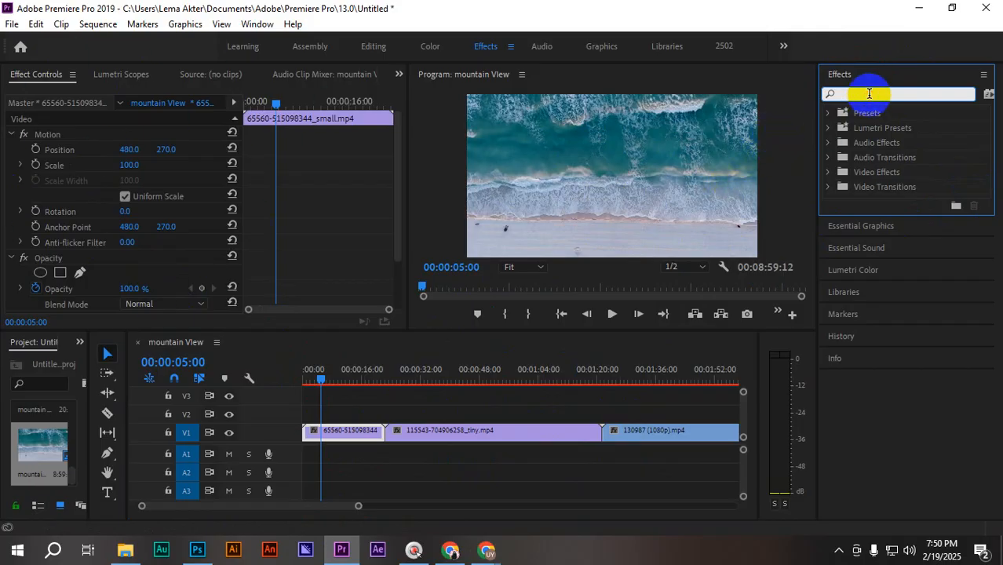
pyautogui.write('flip')
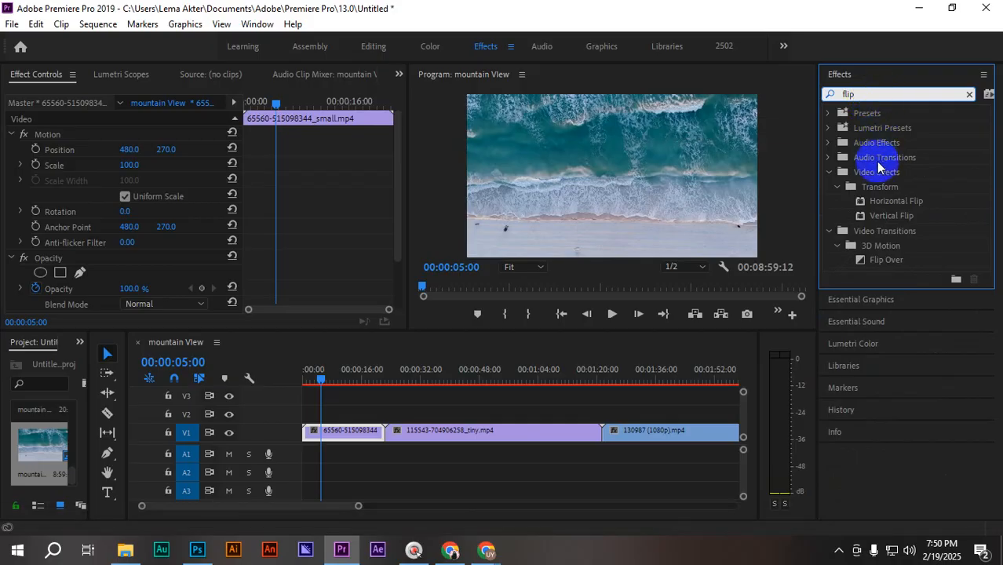
pyautogui.click(911, 204)
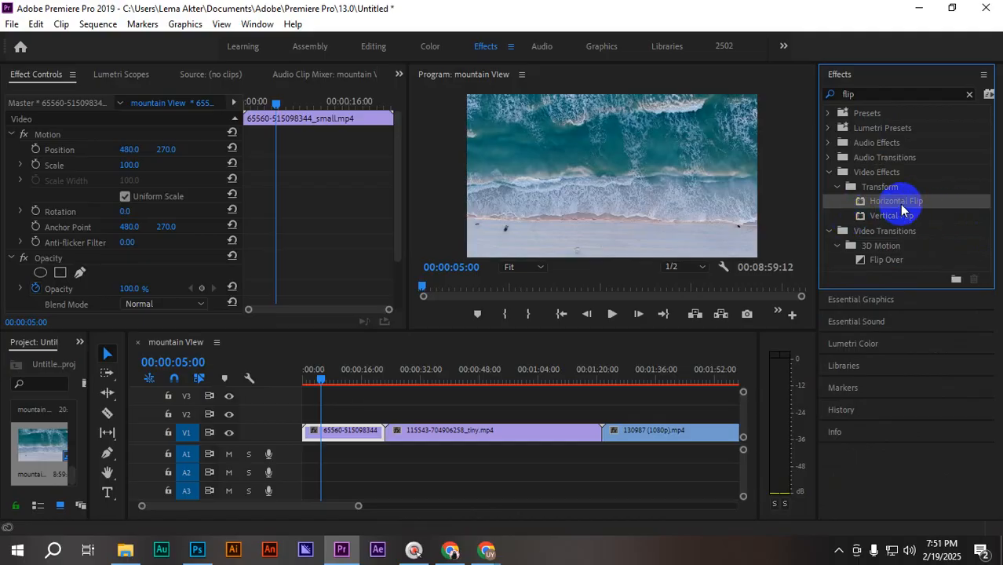
pyautogui.moveTo(904, 205); pyautogui.dragTo(823, 206)
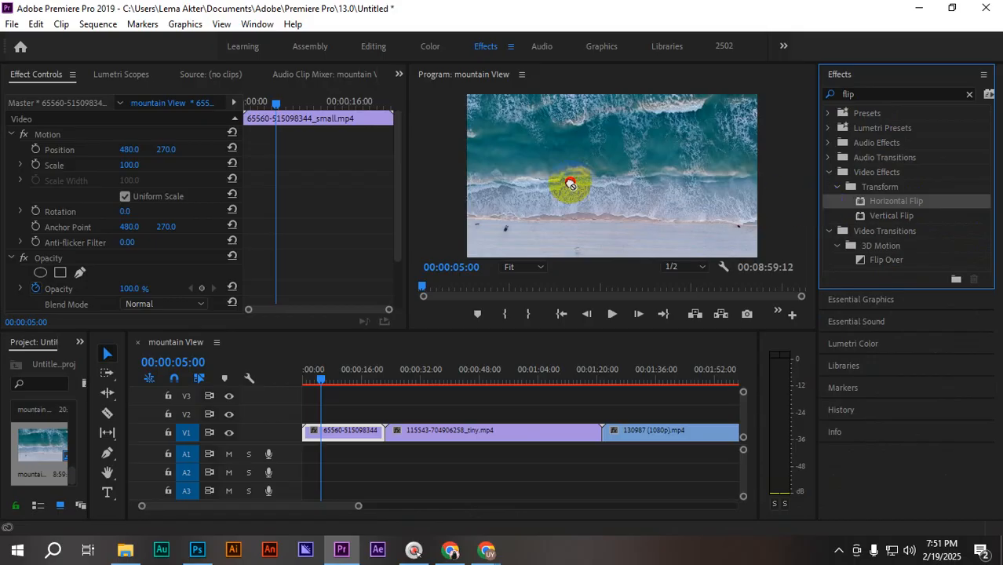
pyautogui.moveTo(571, 184); pyautogui.dragTo(337, 435)
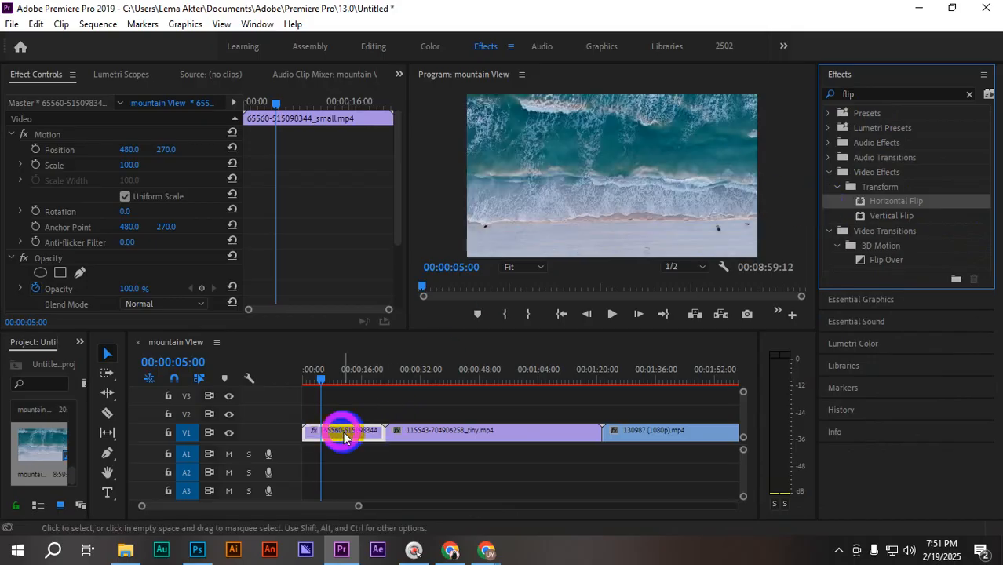
# - Scrub through the remaining timeline footage and inspect the Aerial View Of Car Driving clip
pyautogui.moveTo(327, 383); pyautogui.dragTo(721, 412)
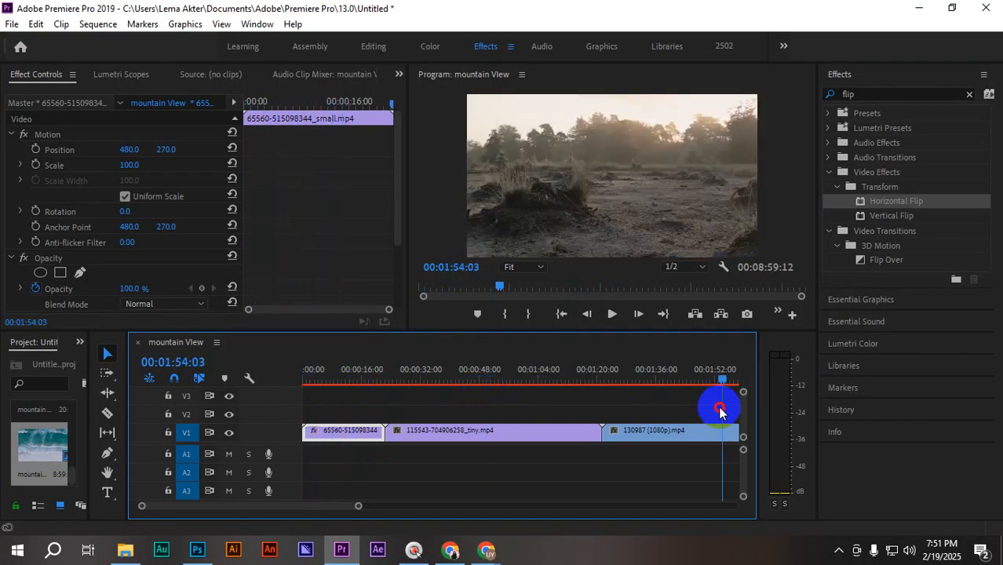
pyautogui.moveTo(280, 505); pyautogui.dragTo(358, 506)
pyautogui.moveTo(332, 365); pyautogui.dragTo(709, 403)
pyautogui.moveTo(223, 511); pyautogui.dragTo(278, 502)
pyautogui.click(439, 430)
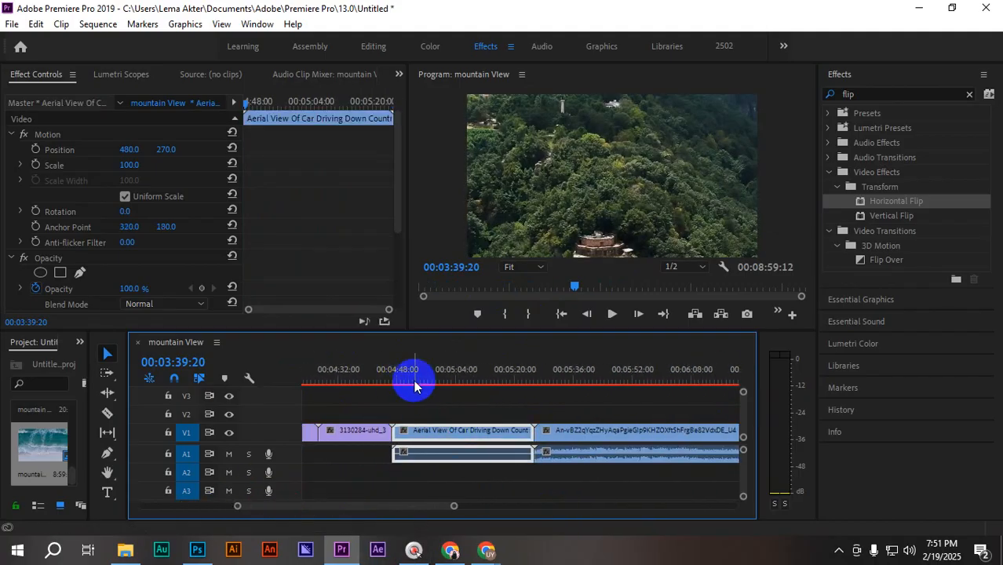
pyautogui.press('space')
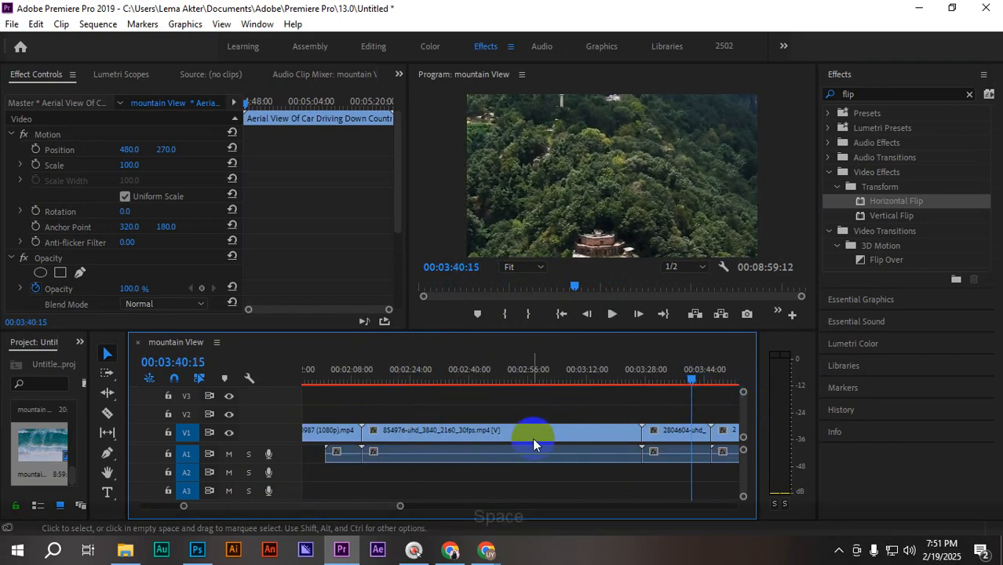
# - Delete the audio clips from the timeline, followed by the video clips on V1
pyautogui.click(522, 437)
pyautogui.moveTo(620, 487); pyautogui.dragTo(289, 405)
pyautogui.press('Delete')
pyautogui.moveTo(527, 403); pyautogui.dragTo(791, 477)
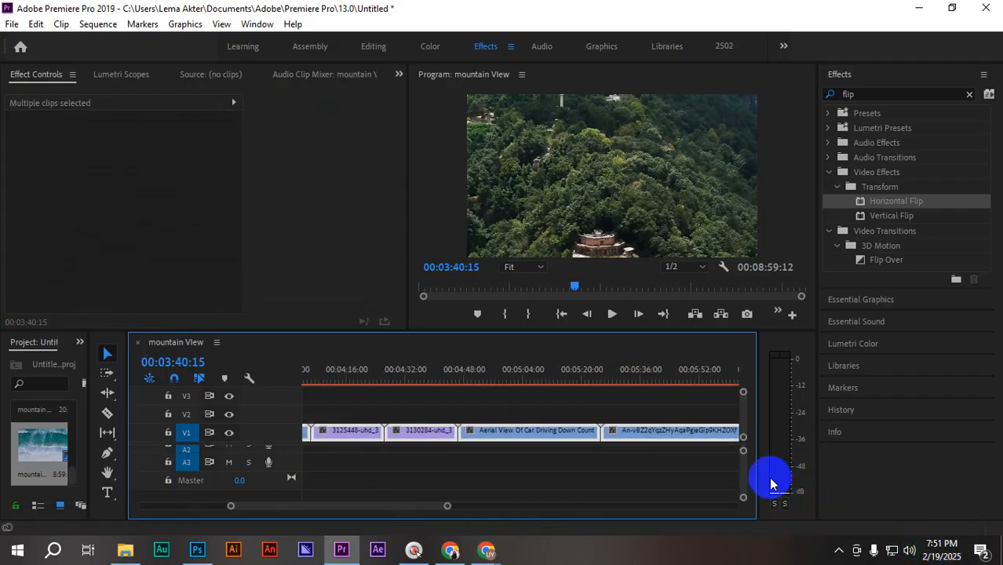
pyautogui.press('Delete')
# - Find the 146133 (540p).mp4 clip among the project media and place it on V1 of the mountain View sequence
pyautogui.moveTo(31, 461); pyautogui.dragTo(299, 431)
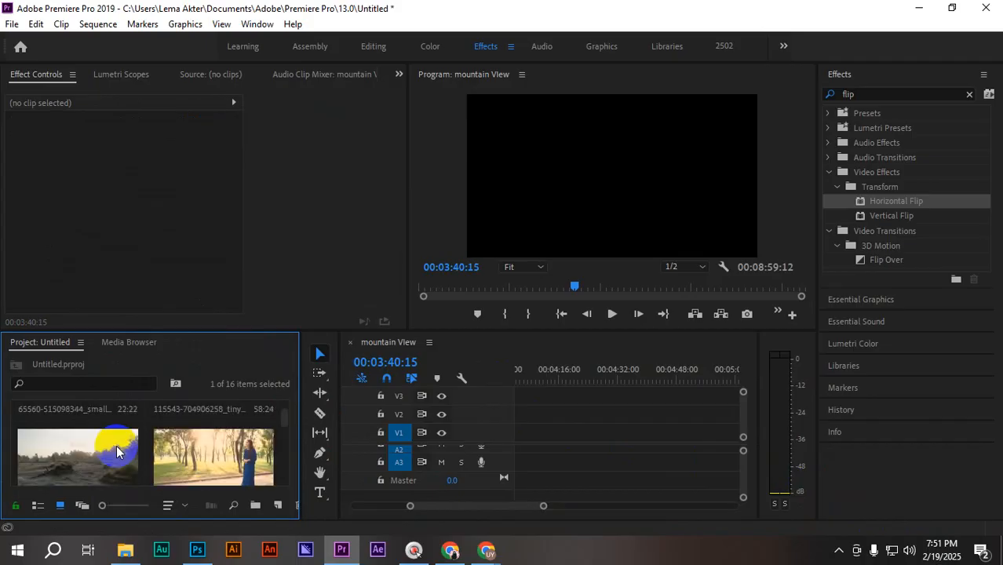
pyautogui.click(238, 453)
pyautogui.scroll(-4, 230, 453)
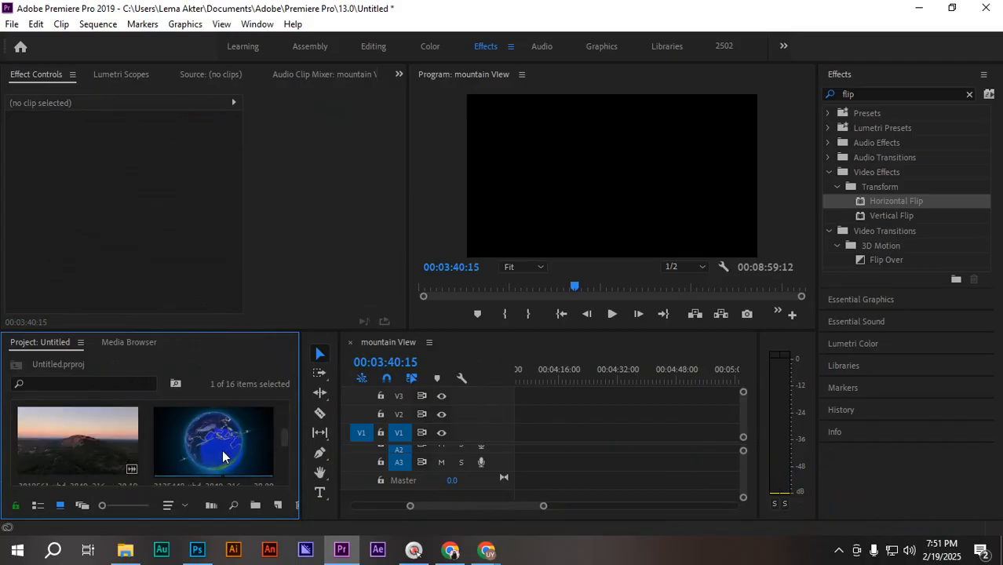
pyautogui.scroll(-3, 223, 457)
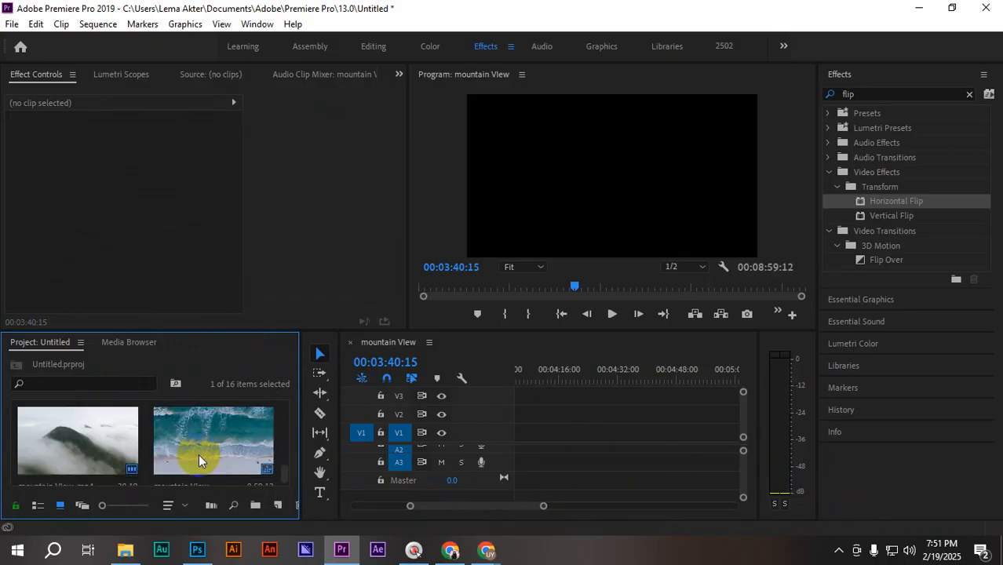
pyautogui.scroll(-2, 165, 447)
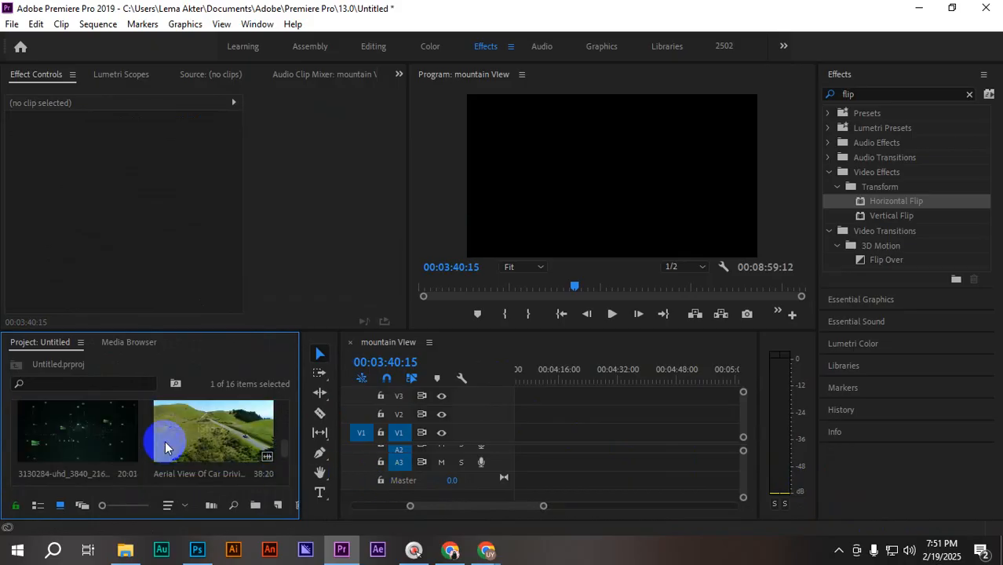
pyautogui.scroll(3, 166, 442)
pyautogui.moveTo(207, 442); pyautogui.dragTo(547, 449)
pyautogui.moveTo(199, 434); pyautogui.dragTo(507, 435)
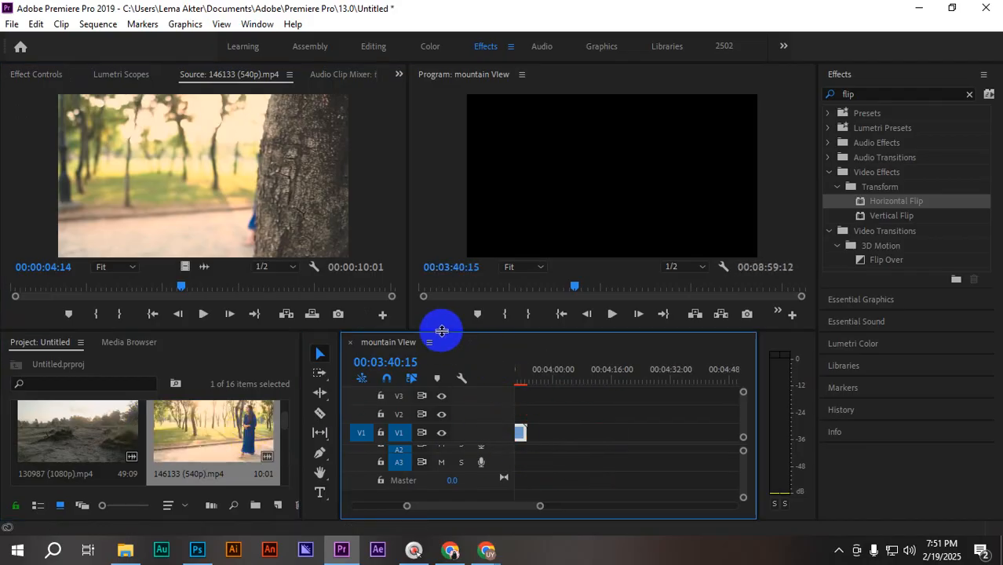
# - Enlarge the program preview, close the empty gap before the 146133 clip on V1, and return the playhead to the sequence start
pyautogui.moveTo(442, 331); pyautogui.dragTo(336, 377)
pyautogui.press('space')
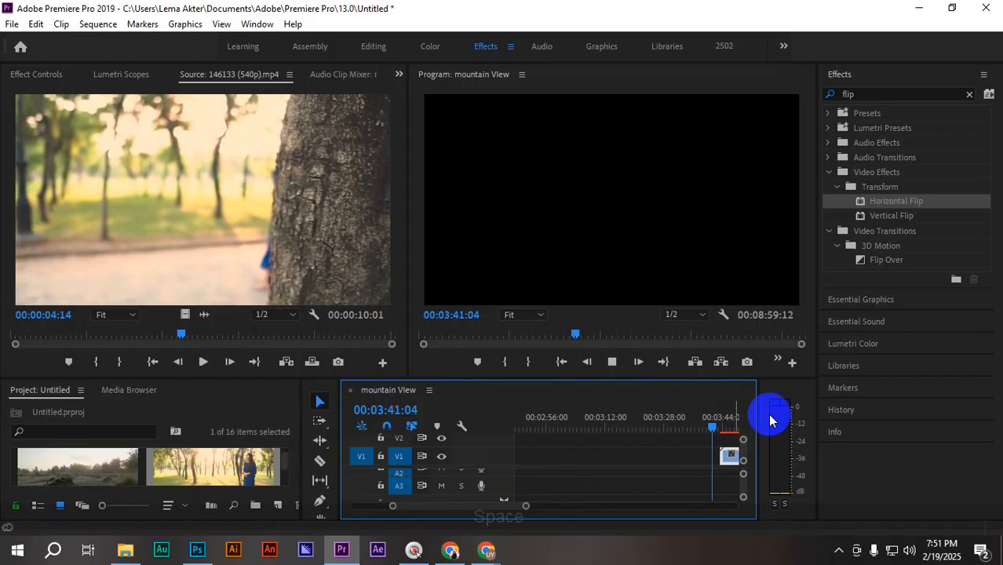
pyautogui.click(638, 455)
pyautogui.press('Delete')
pyautogui.moveTo(721, 430); pyautogui.dragTo(195, 500)
pyautogui.press('Home')
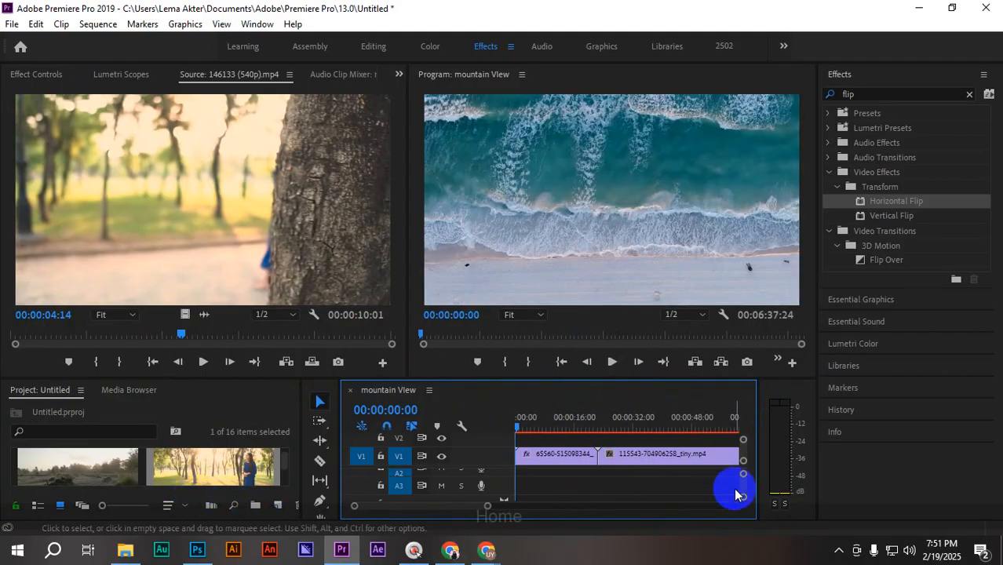
pyautogui.moveTo(338, 411); pyautogui.dragTo(96, 410)
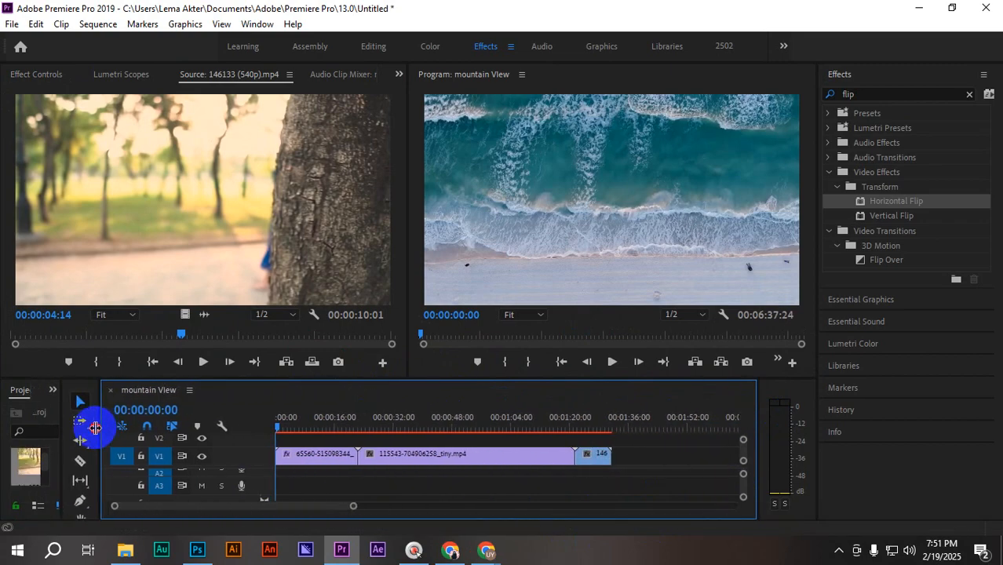
pyautogui.click(293, 453)
pyautogui.moveTo(268, 419); pyautogui.dragTo(660, 504)
pyautogui.press('Delete')
pyautogui.click(502, 463)
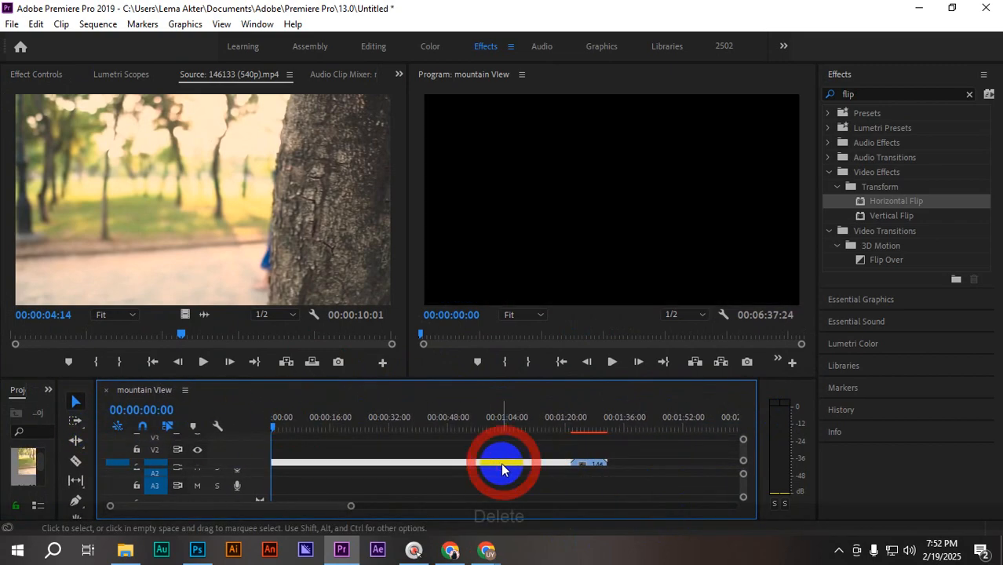
pyautogui.press('Delete')
# - Play the 146133 clip to 00:00:01:01 and apply the Horizontal Flip video effect to it on V1
pyautogui.press('space')
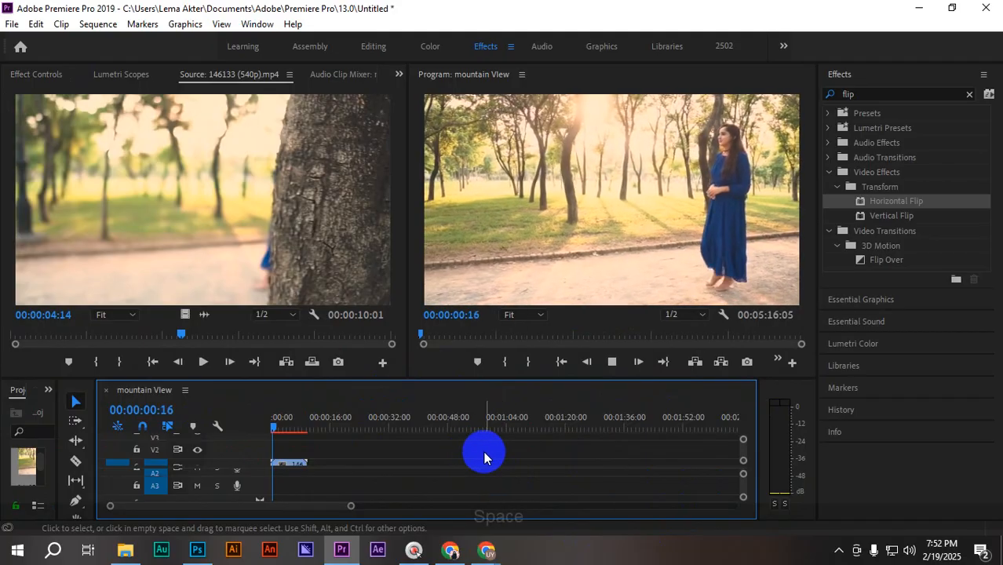
pyautogui.press('space')
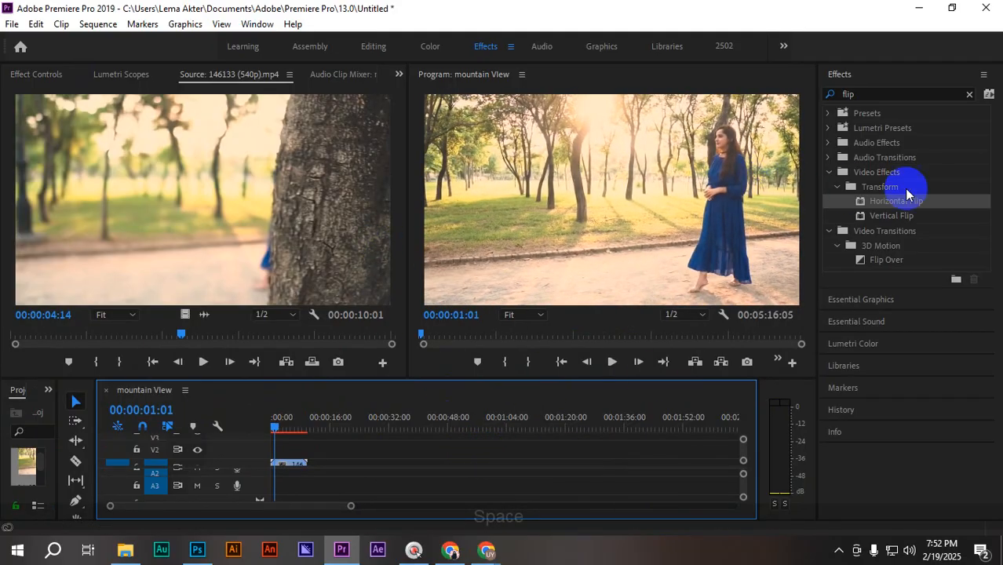
pyautogui.click(889, 204)
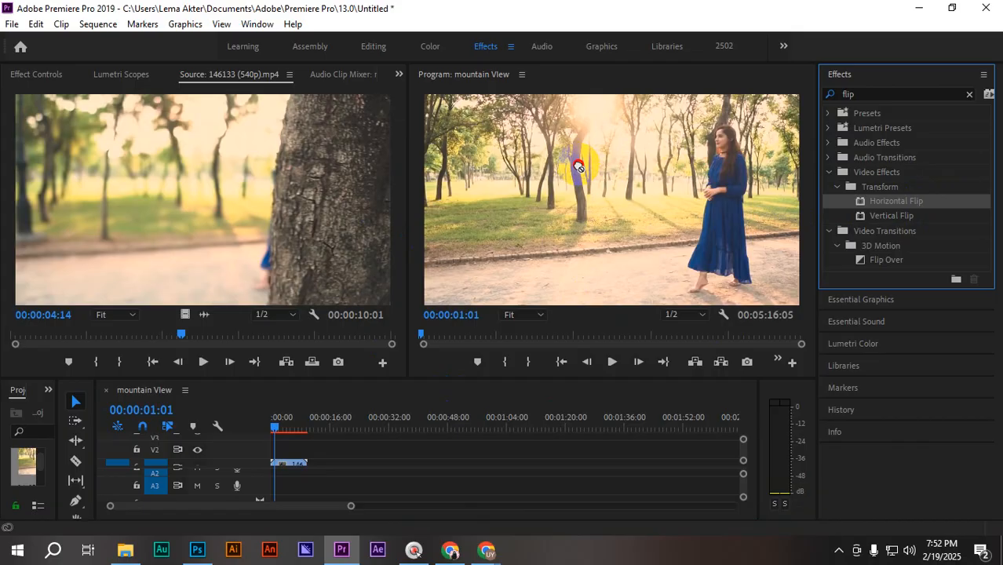
pyautogui.moveTo(500, 297); pyautogui.dragTo(290, 464)
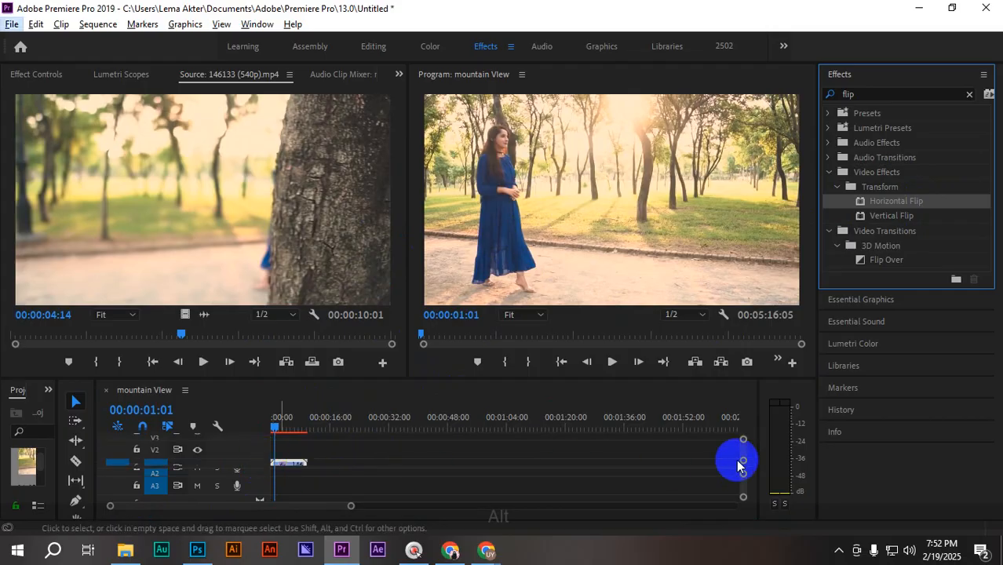
# - Increase the V1 track height, enlarge the timeline area, and scrub through the flipped 146133 clip to 00:00:07:06
pyautogui.press('alt')
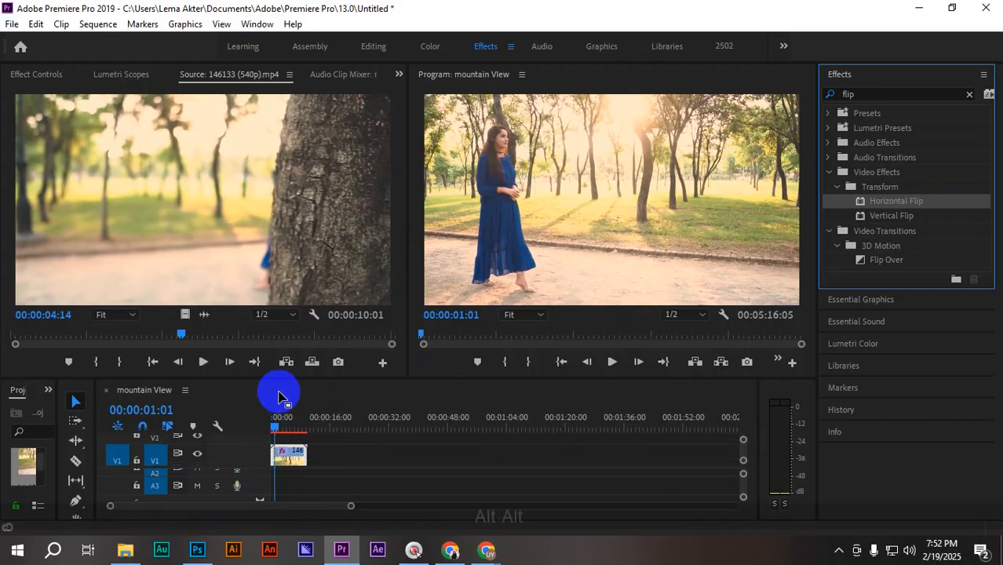
pyautogui.scroll(2, 253, 449)
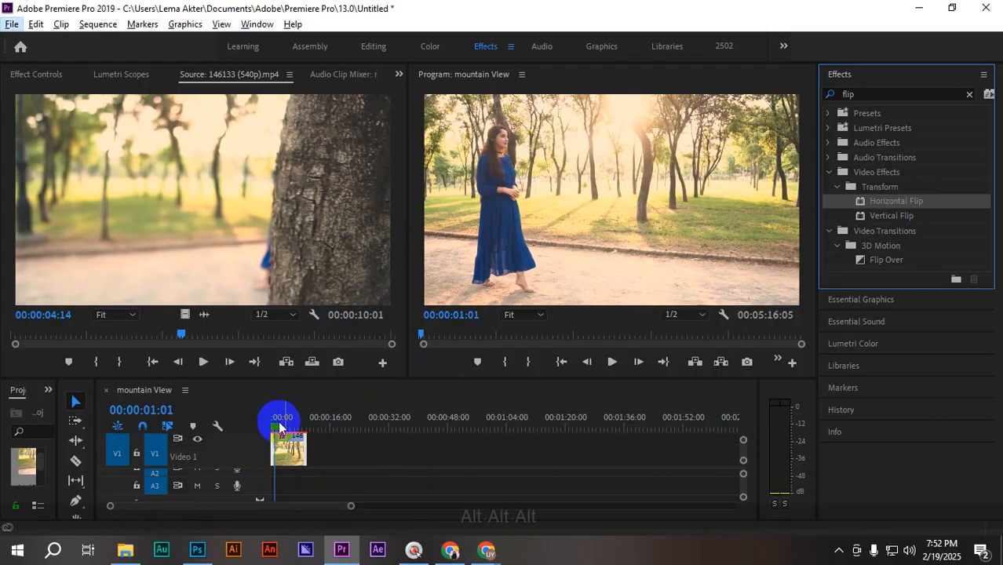
pyautogui.click(411, 467)
pyautogui.moveTo(344, 379); pyautogui.dragTo(343, 331)
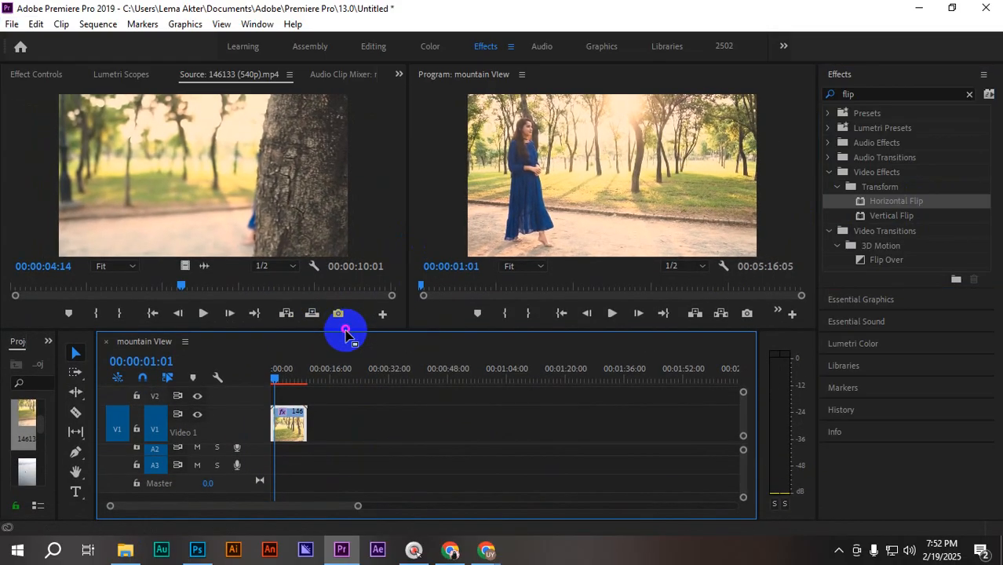
pyautogui.click(262, 383)
pyautogui.moveTo(262, 383); pyautogui.dragTo(300, 384)
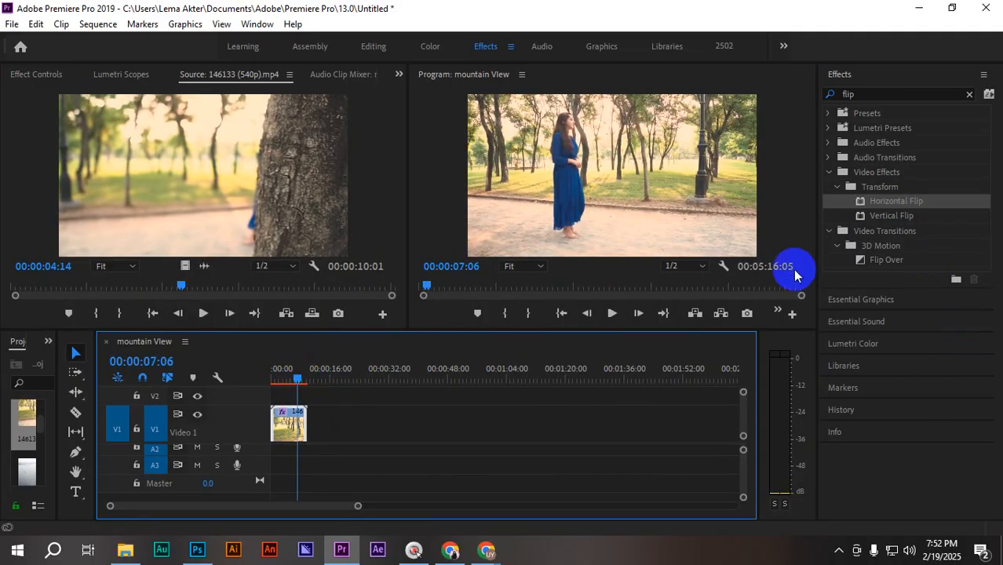
# - Apply the Vertical Flip video effect to the 146133 clip on V1 and preview it from near its start
pyautogui.click(886, 220)
pyautogui.moveTo(863, 223); pyautogui.dragTo(284, 426)
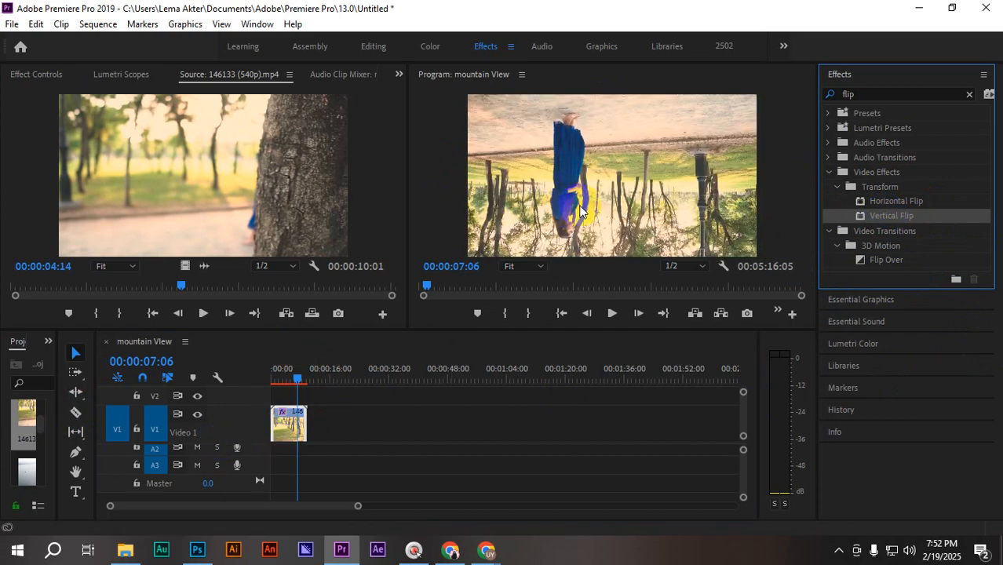
pyautogui.moveTo(292, 378)
pyautogui.mouseDown()
pyautogui.moveTo(278, 374)
pyautogui.moveTo(307, 374)
pyautogui.moveTo(293, 378)
pyautogui.mouseUp()
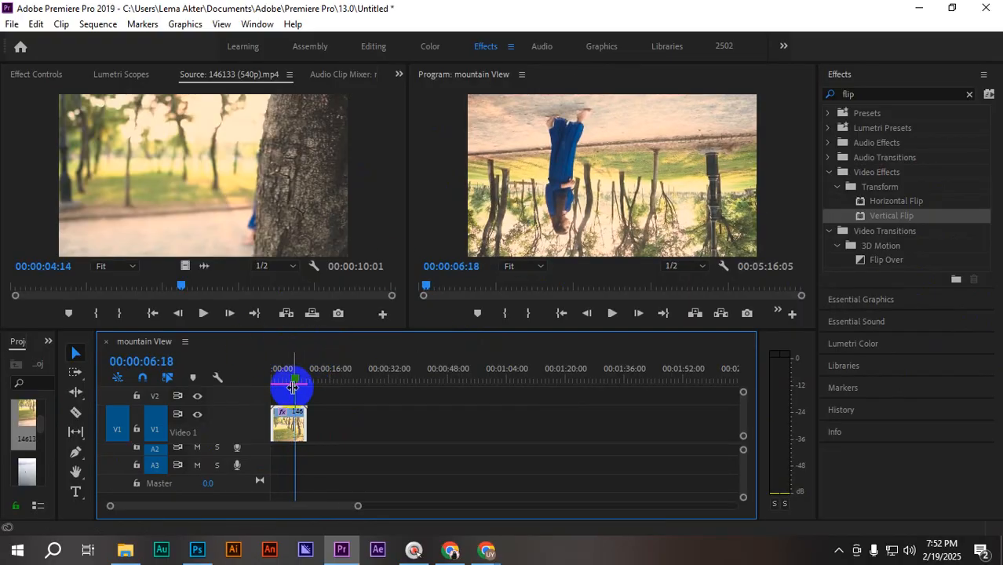
pyautogui.moveTo(295, 387); pyautogui.dragTo(283, 385)
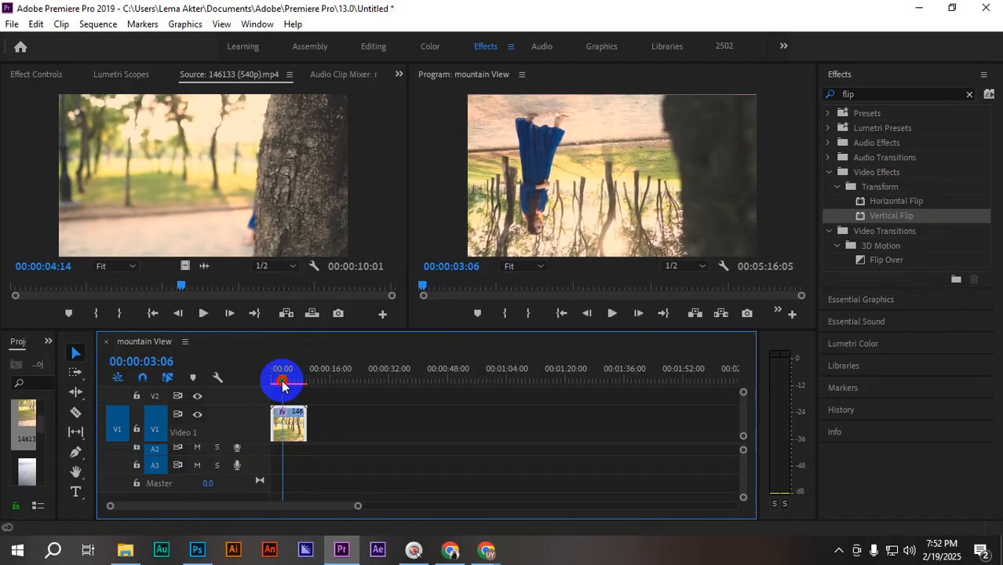
pyautogui.moveTo(284, 385); pyautogui.dragTo(275, 378)
pyautogui.press('space')
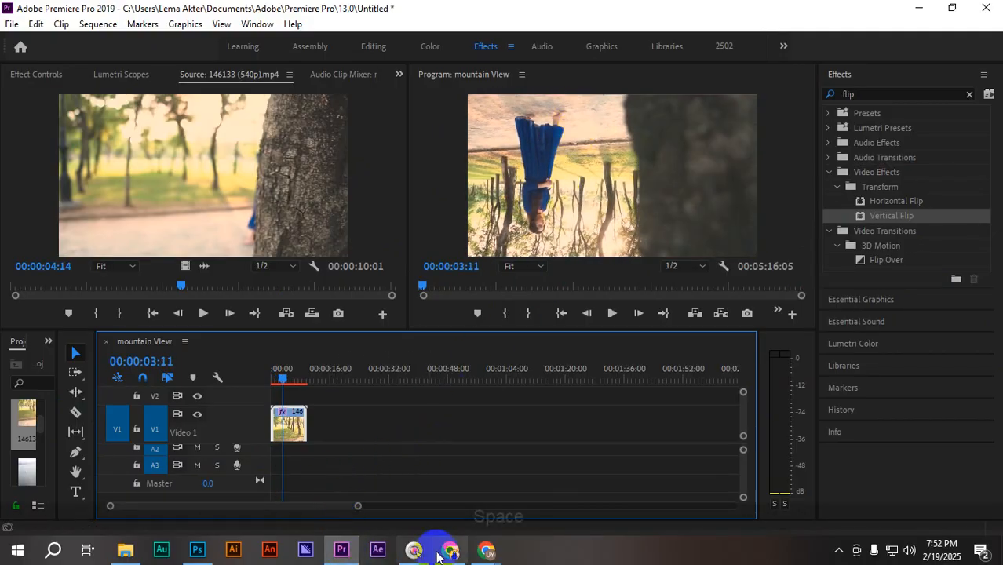
pyautogui.press('space')
# - Switch to Chrome, close the open Facebook chat, and review the masking and track matte topics for Class # 3 in the Online Video Editing Module PDF
pyautogui.click(460, 551)
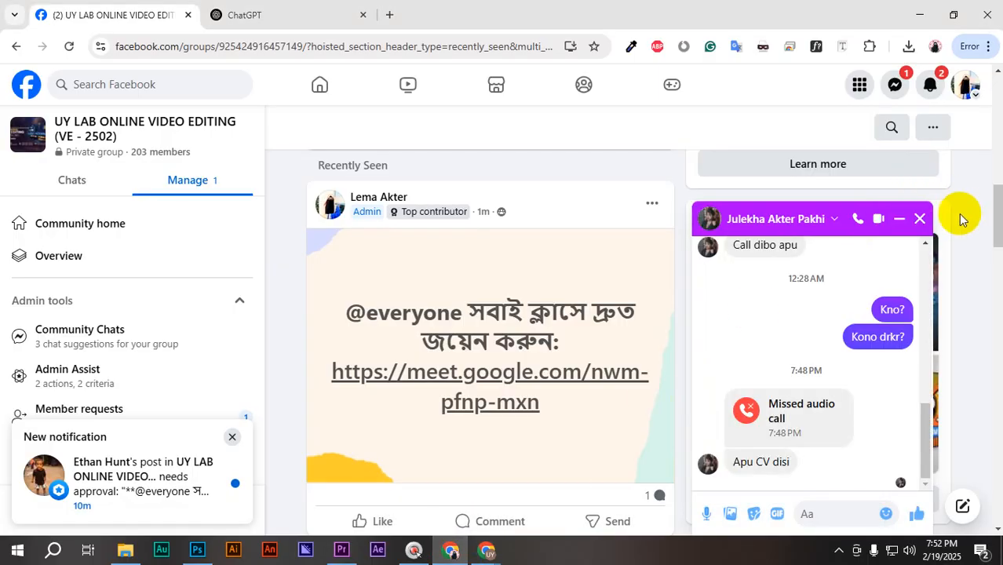
pyautogui.click(920, 220)
pyautogui.moveTo(486, 549)
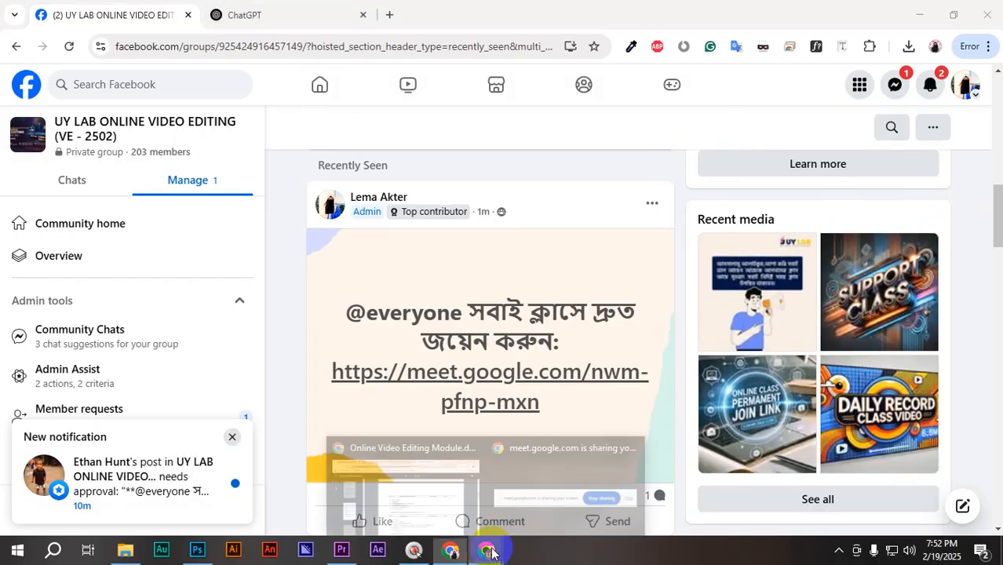
pyautogui.click(399, 489)
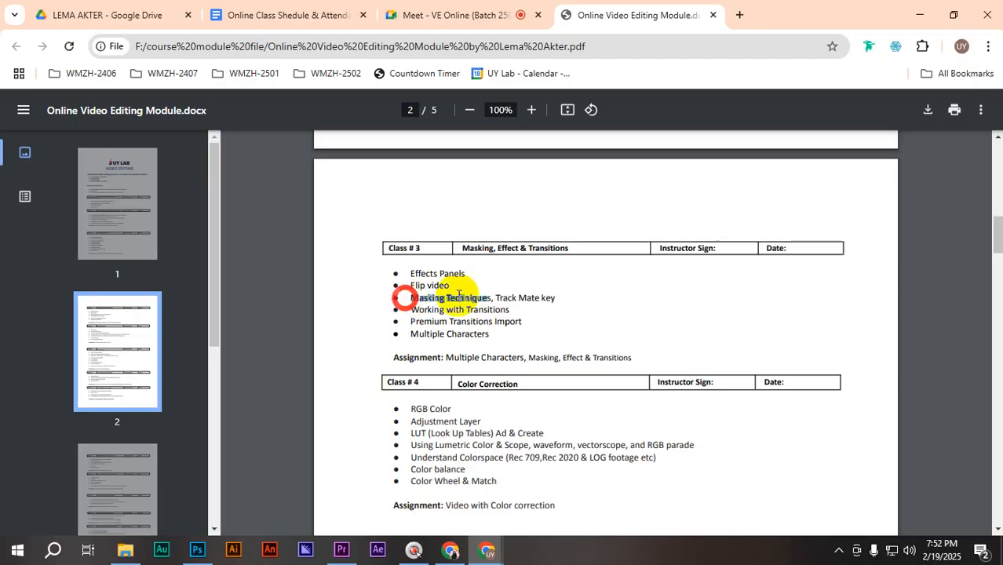
pyautogui.moveTo(404, 294); pyautogui.dragTo(554, 297)
pyautogui.click(592, 334)
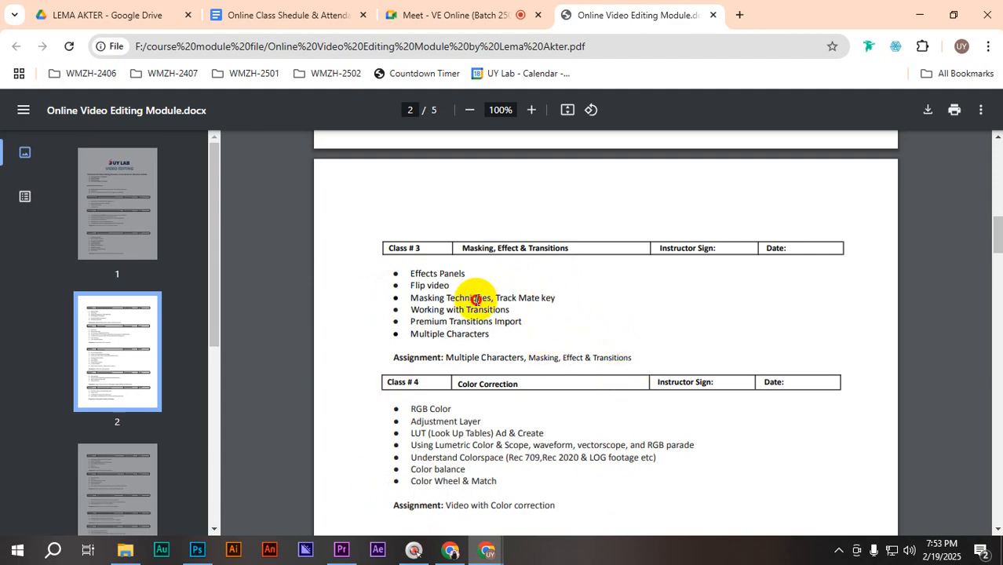
pyautogui.click(518, 301)
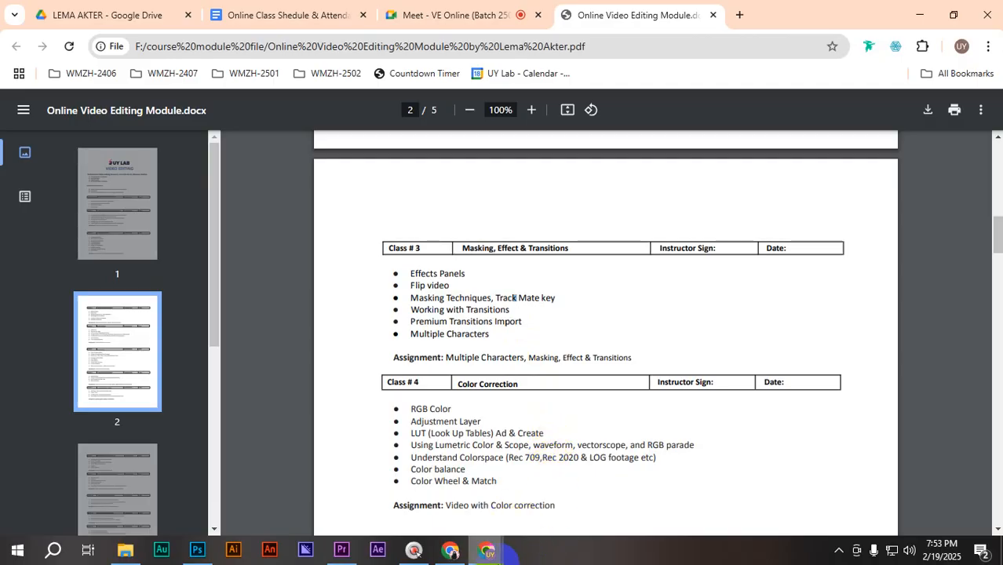
# - Return to Premiere Pro, delete the 146133 clip from V1, and move the playhead to 00:00:00:00
pyautogui.click(341, 549)
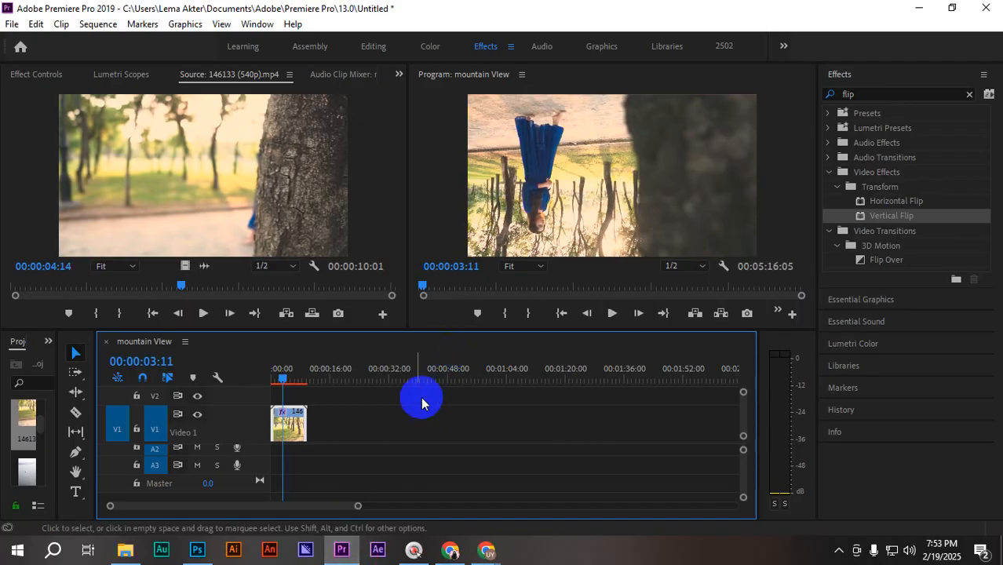
pyautogui.click(276, 409)
pyautogui.press('Delete')
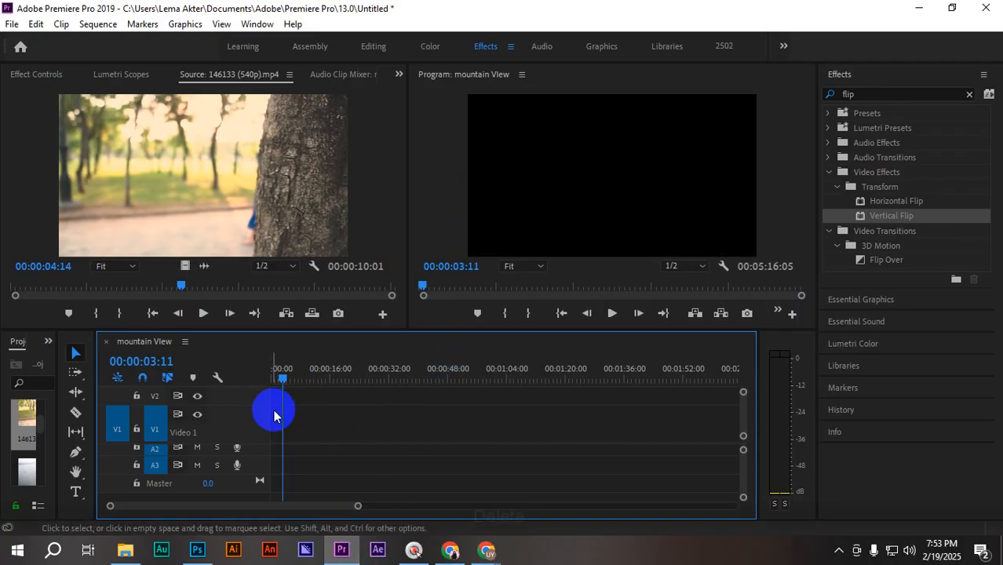
pyautogui.moveTo(294, 385); pyautogui.dragTo(242, 376)
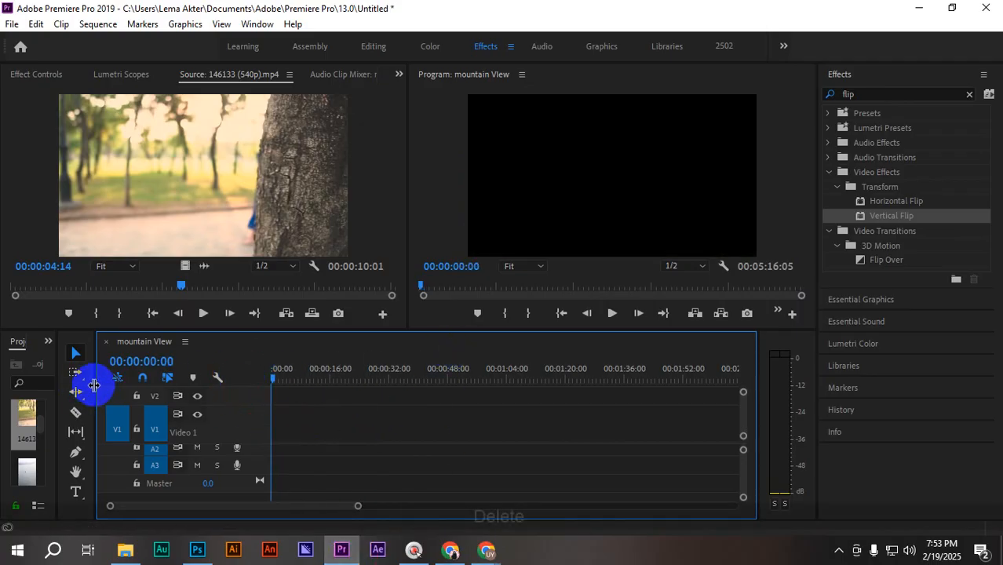
# - Enlarge the Project panel in width and height and look through all the imported clips
pyautogui.moveTo(94, 386); pyautogui.dragTo(219, 374)
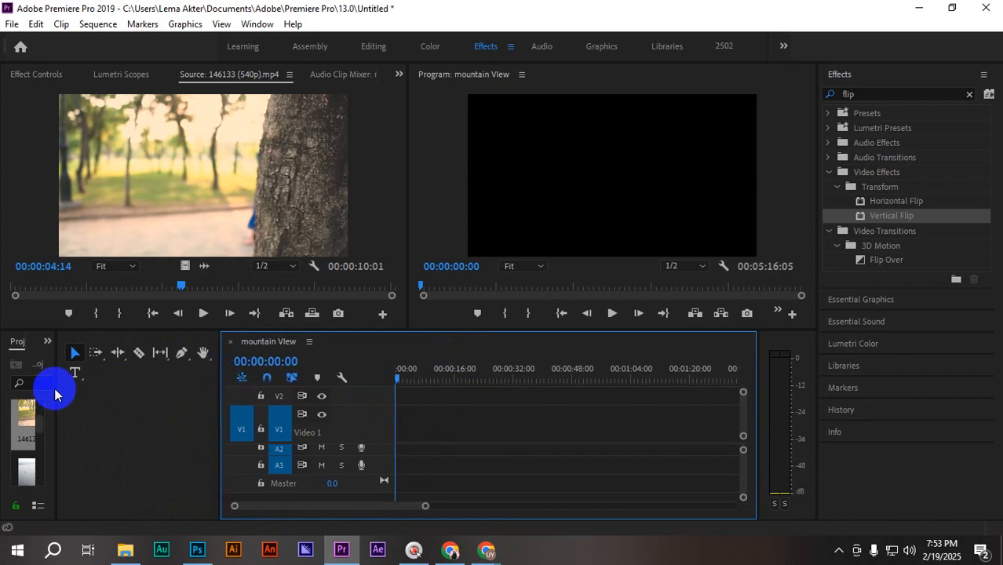
pyautogui.moveTo(56, 390); pyautogui.dragTo(204, 398)
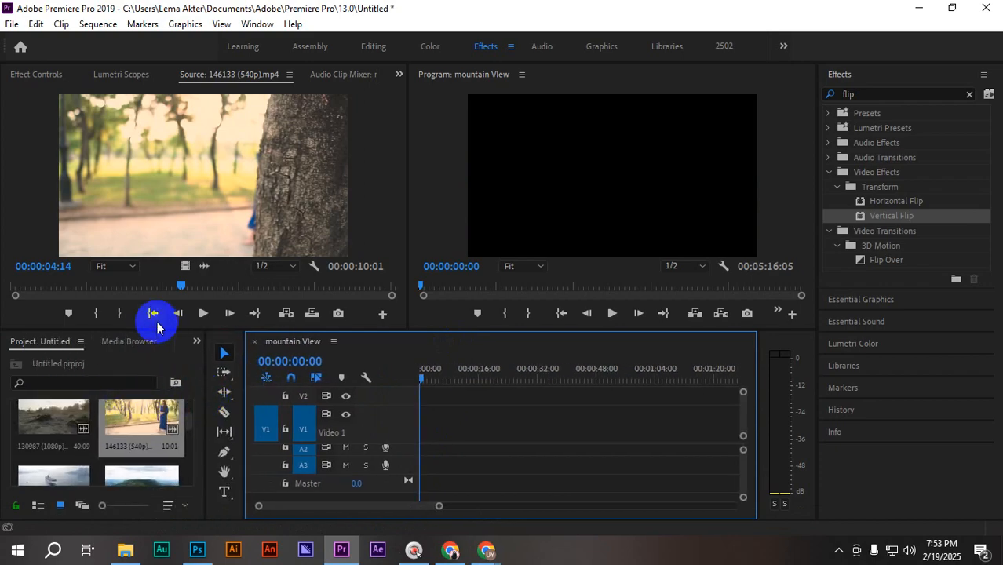
pyautogui.moveTo(157, 329); pyautogui.dragTo(197, 187)
pyautogui.scroll(-5, 145, 393)
pyautogui.scroll(5, 146, 431)
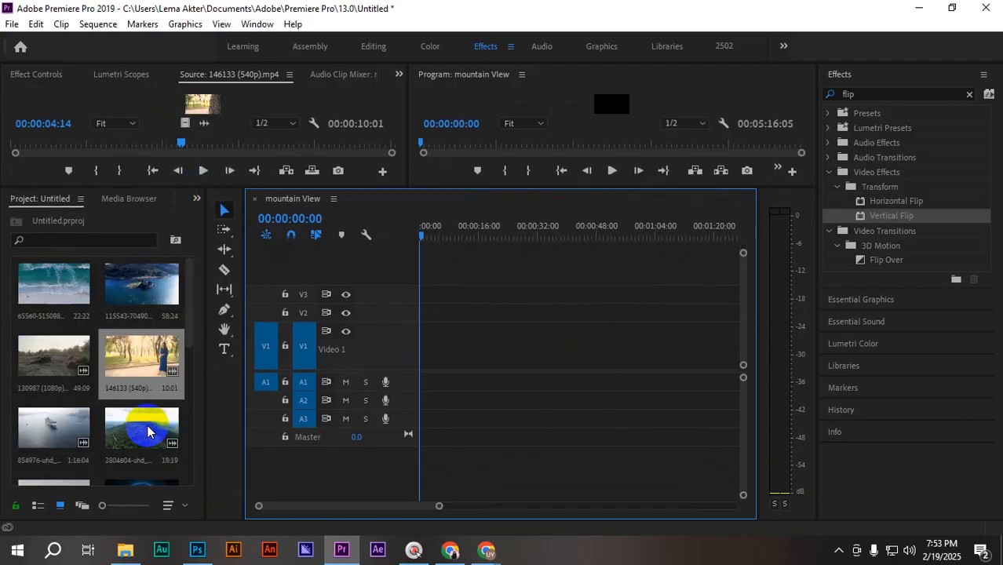
pyautogui.scroll(-5, 147, 431)
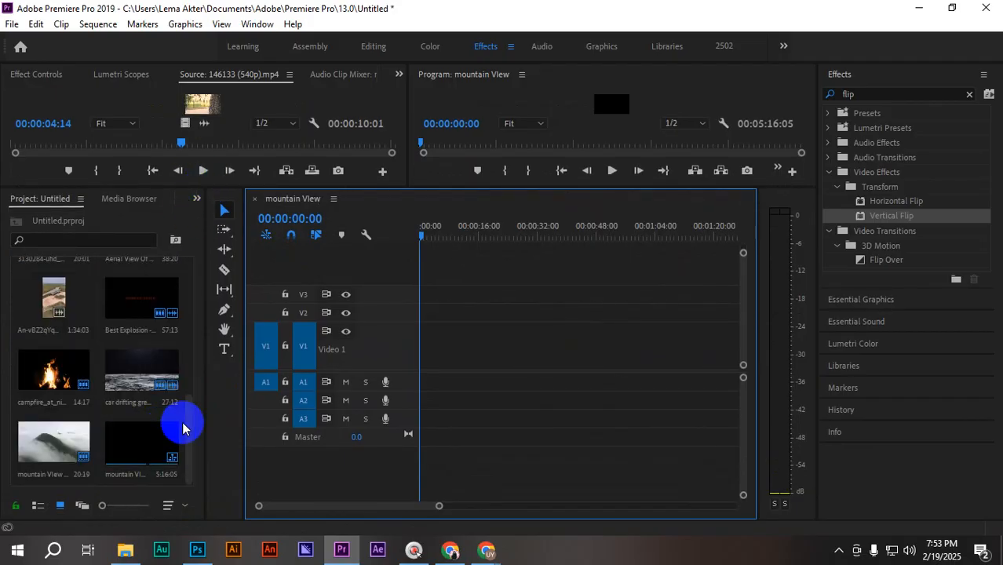
# - Import the Copy of C7578 video from the Im Video folder inside Class Elements
pyautogui.hotkey('ctrl', 'i')
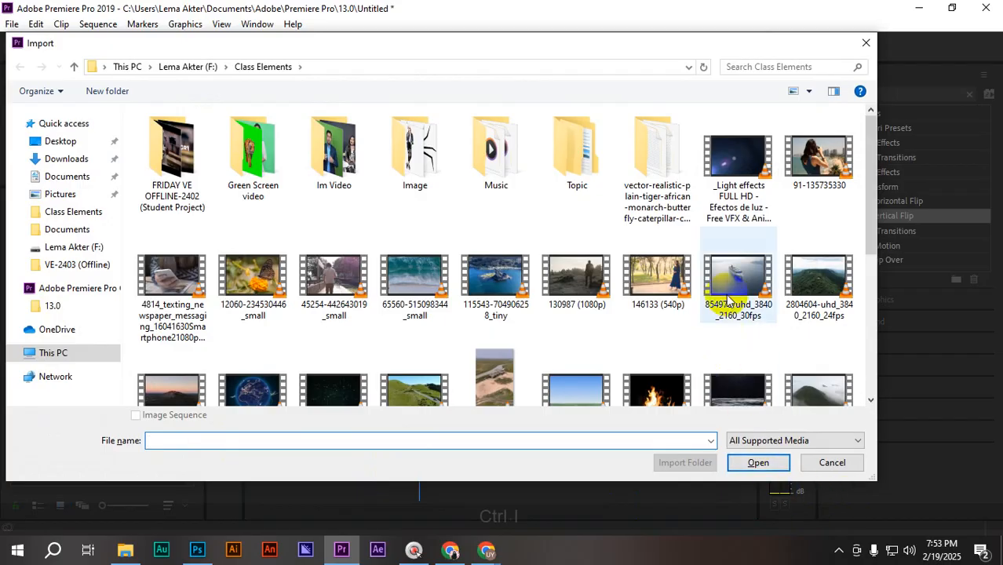
pyautogui.scroll(-5, 745, 279)
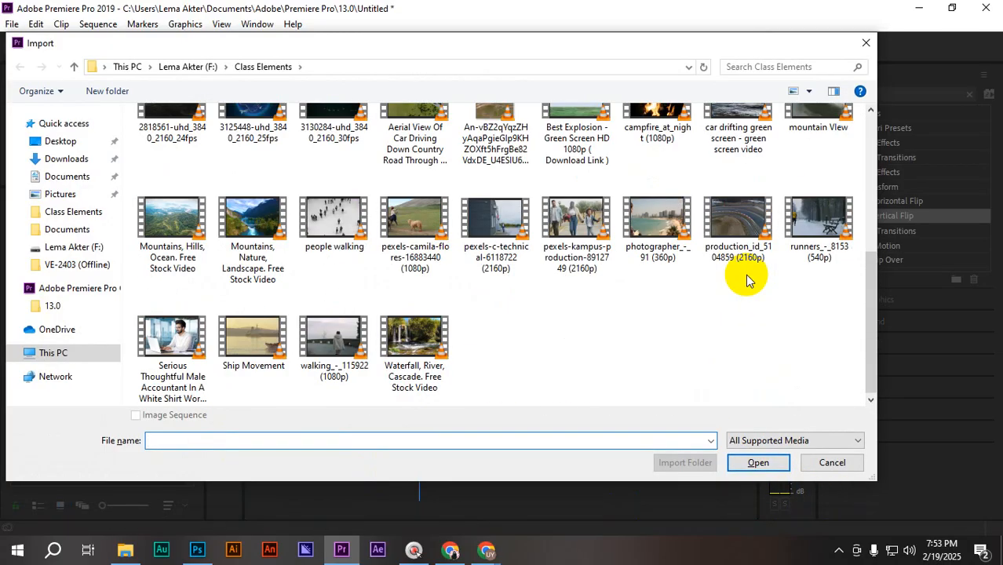
pyautogui.scroll(5, 746, 274)
pyautogui.click(819, 157)
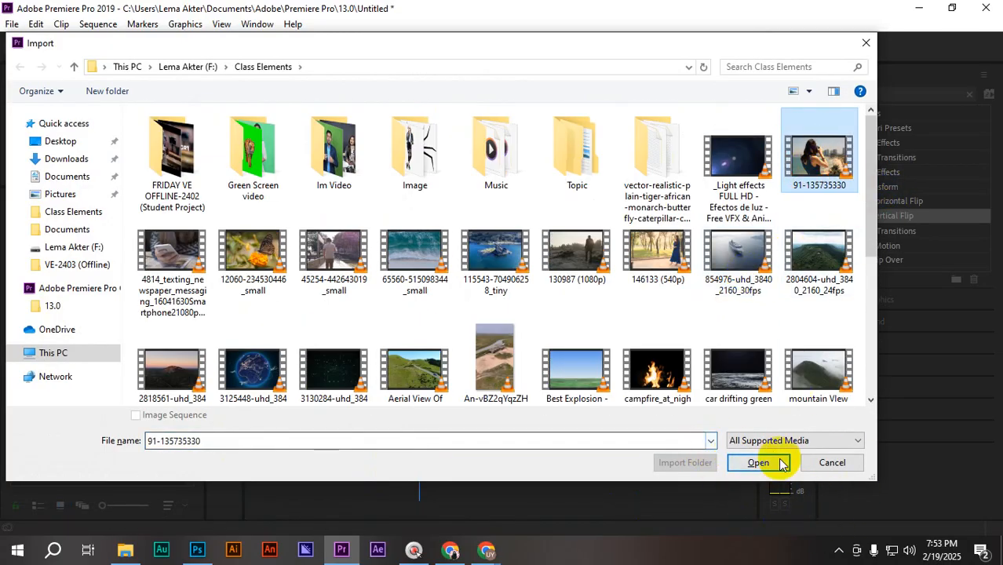
pyautogui.scroll(-3, 628, 369)
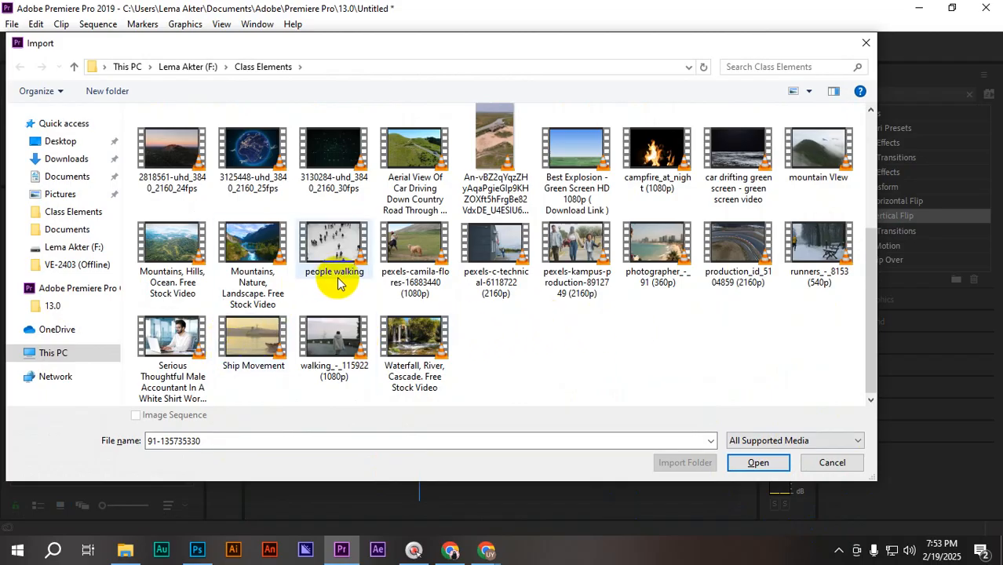
pyautogui.click(173, 337)
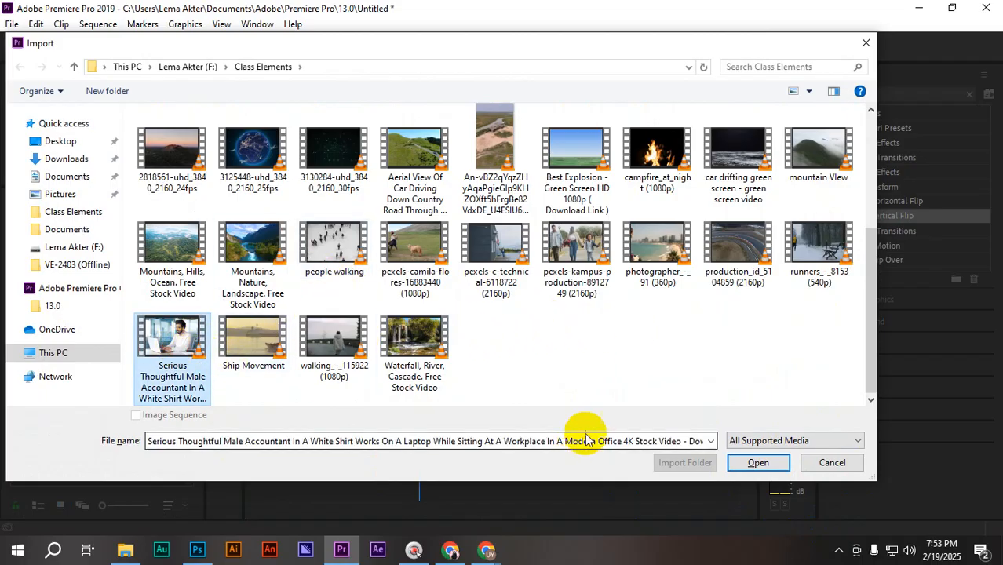
pyautogui.scroll(3, 665, 328)
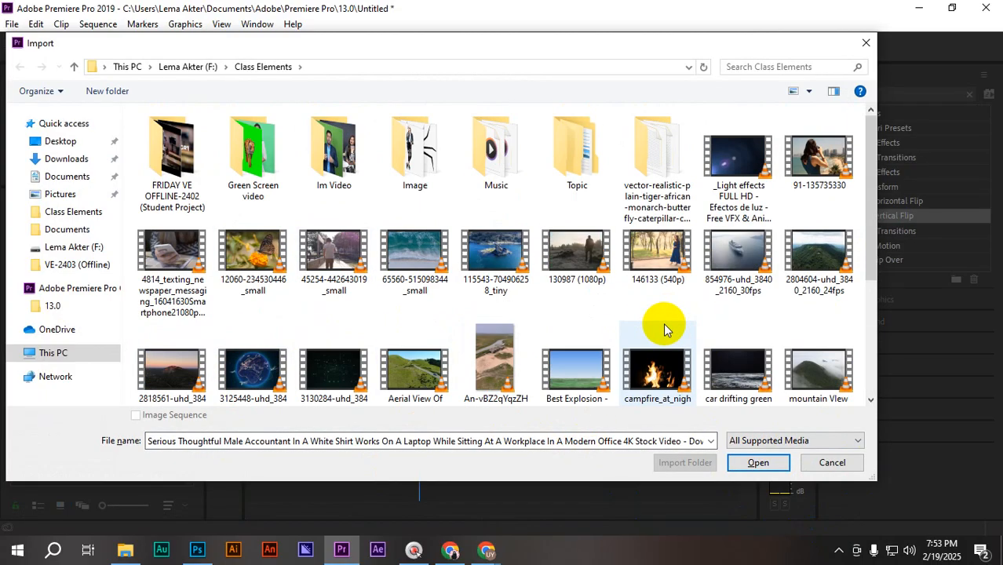
pyautogui.click(322, 161)
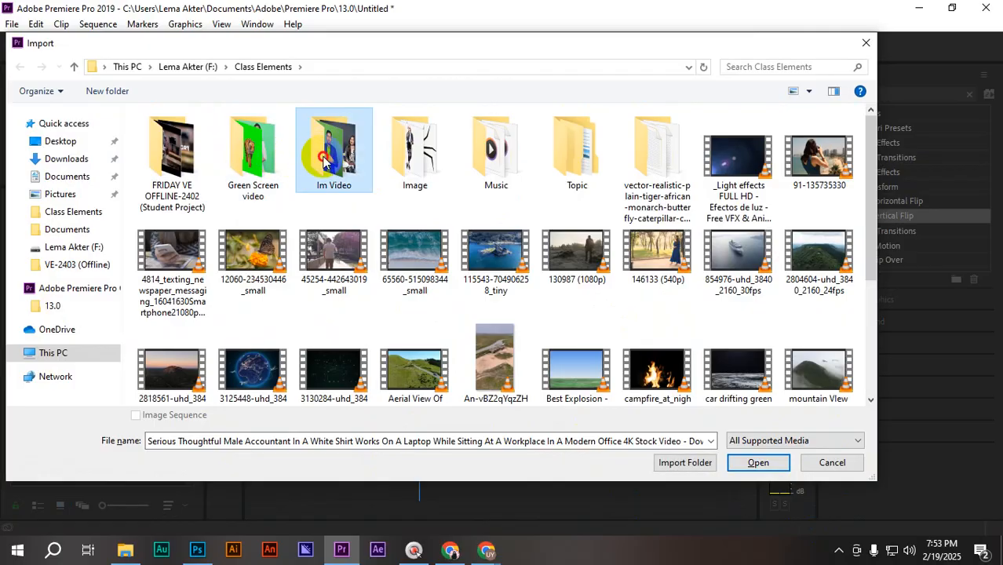
pyautogui.doubleClick(323, 161)
pyautogui.click(339, 179)
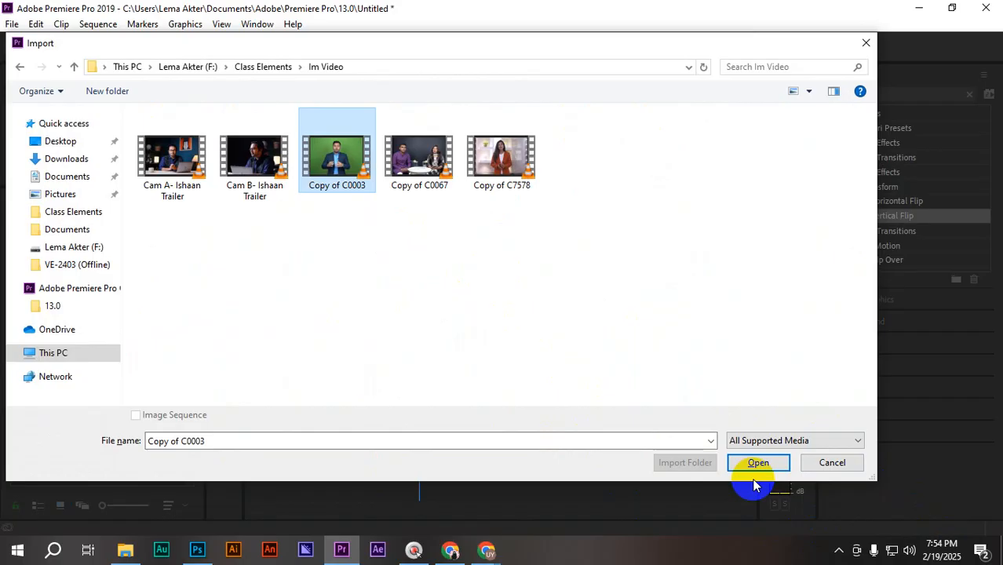
pyautogui.click(501, 161)
pyautogui.click(758, 462)
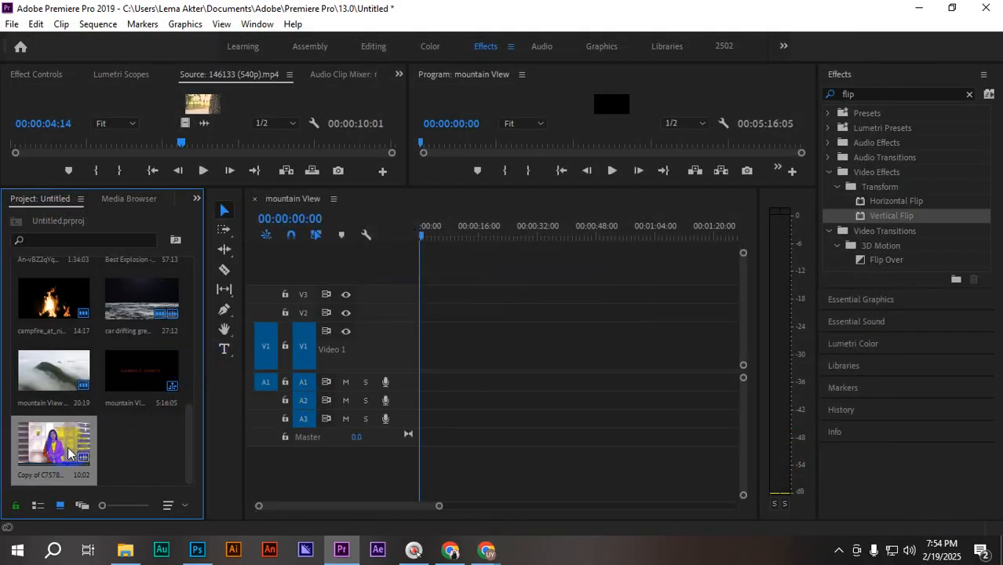
# - Place the imported Copy of C7578 clip at the start of V1 in the mountain View sequence
pyautogui.moveTo(67, 453); pyautogui.dragTo(411, 372)
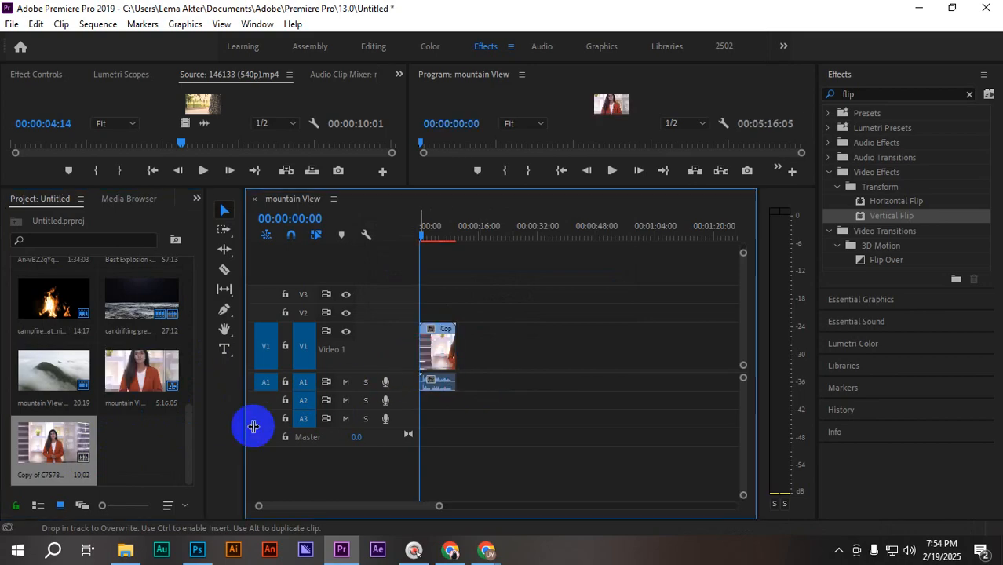
pyautogui.click(164, 450)
pyautogui.scroll(10, 133, 416)
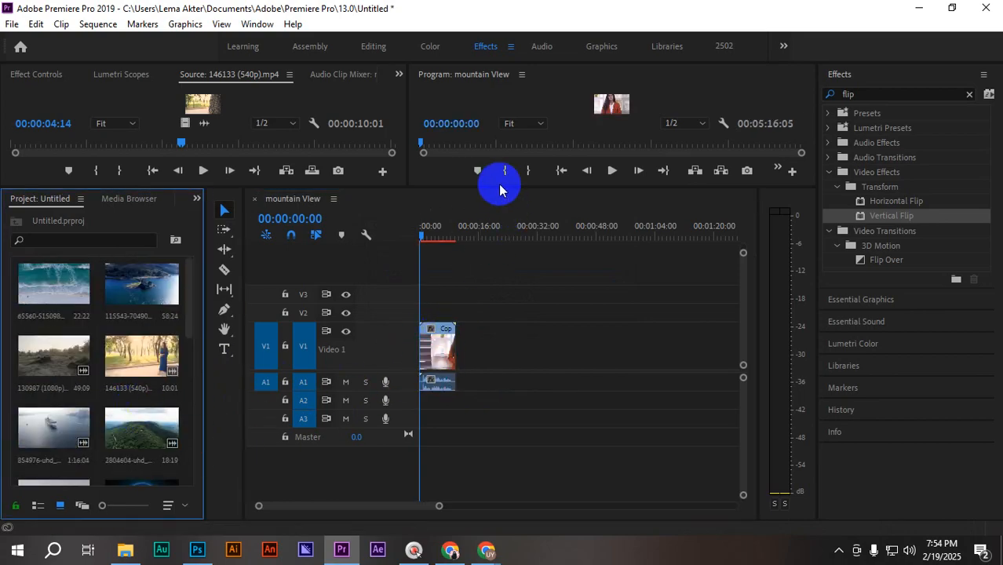
# - Enlarge the Program monitor in height and width and briefly play the start of the clip
pyautogui.moveTo(500, 185); pyautogui.dragTo(313, 385)
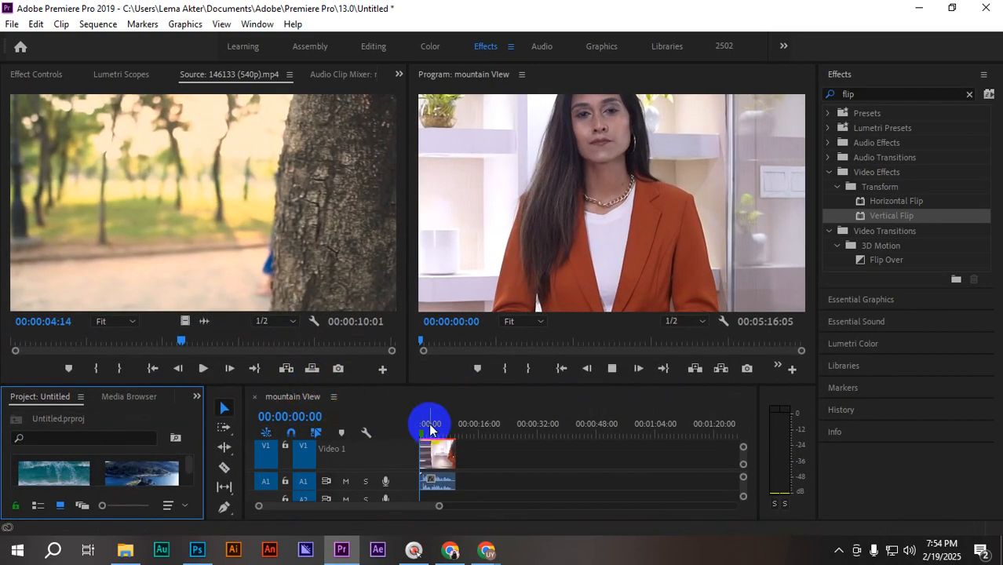
pyautogui.press('space')
pyautogui.press('space')
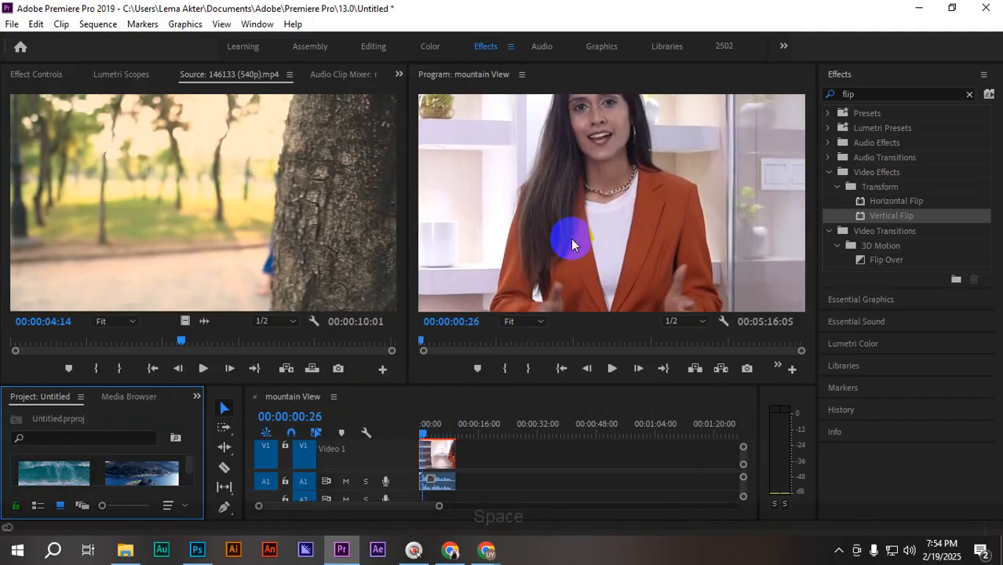
pyautogui.click(504, 325)
pyautogui.click(518, 322)
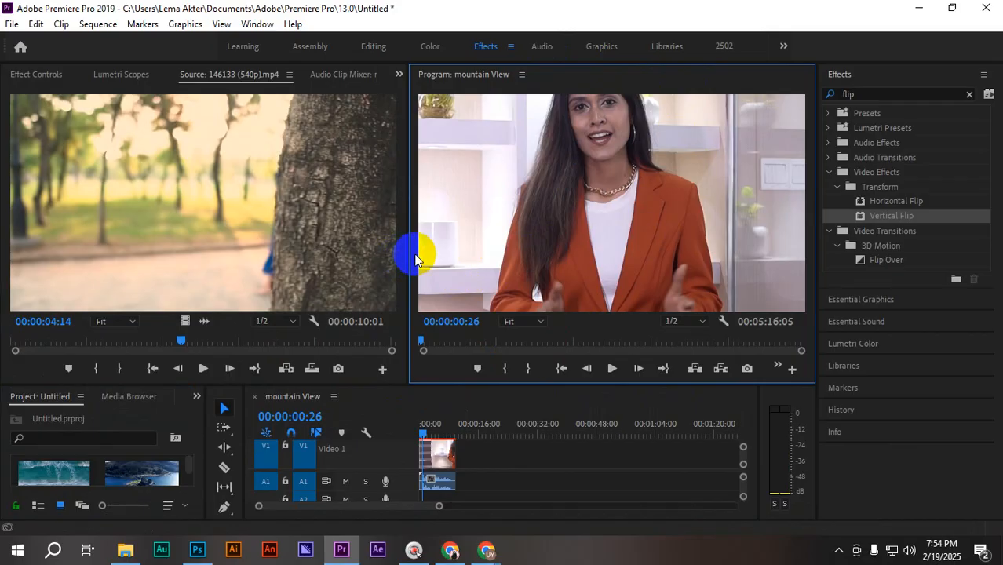
pyautogui.moveTo(408, 252); pyautogui.dragTo(278, 263)
# - Scale the Copy of C7578 clip to the frame size and return the playhead to 00:00:00:00
pyautogui.click(445, 459)
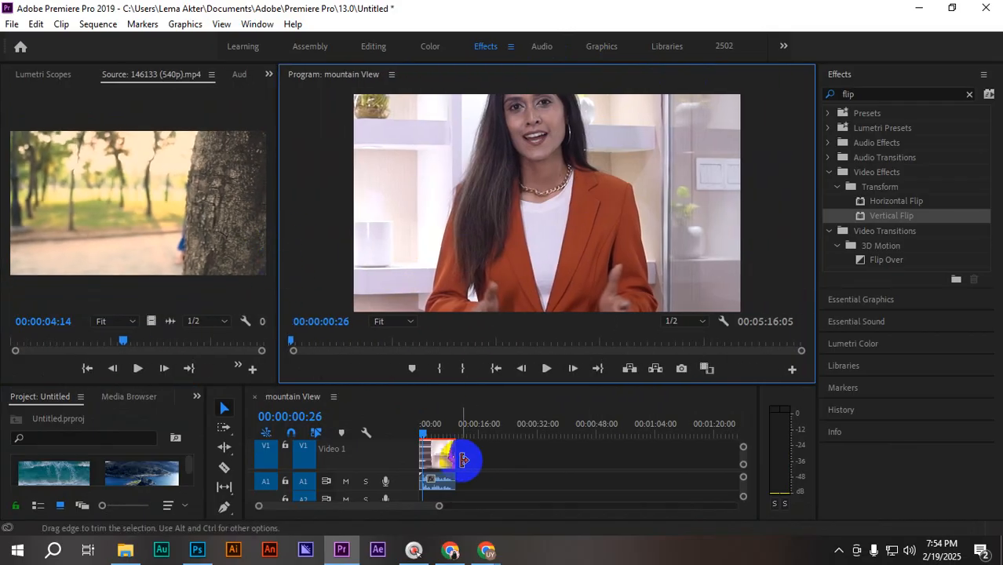
pyautogui.rightClick(435, 465)
pyautogui.moveTo(450, 550)
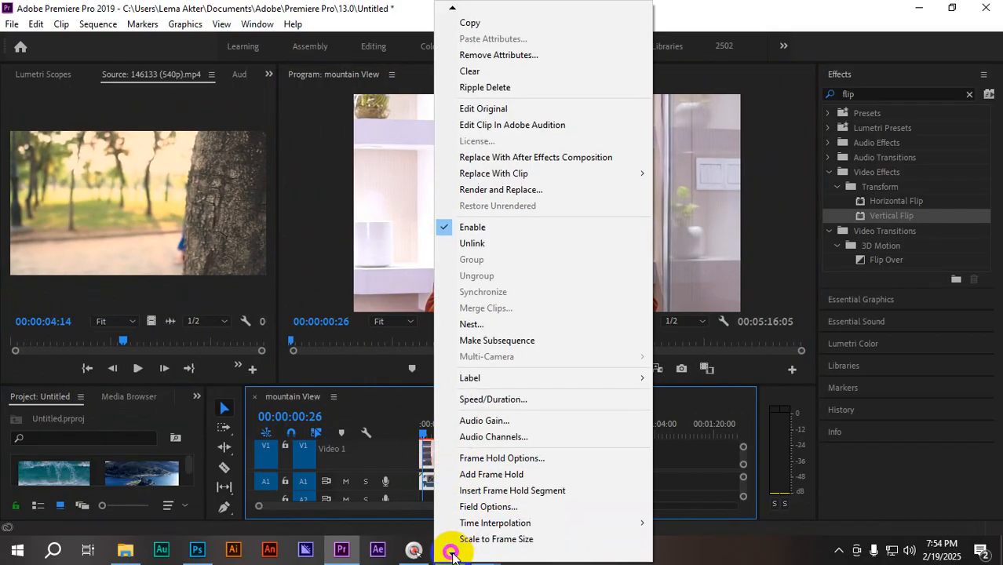
pyautogui.click(451, 506)
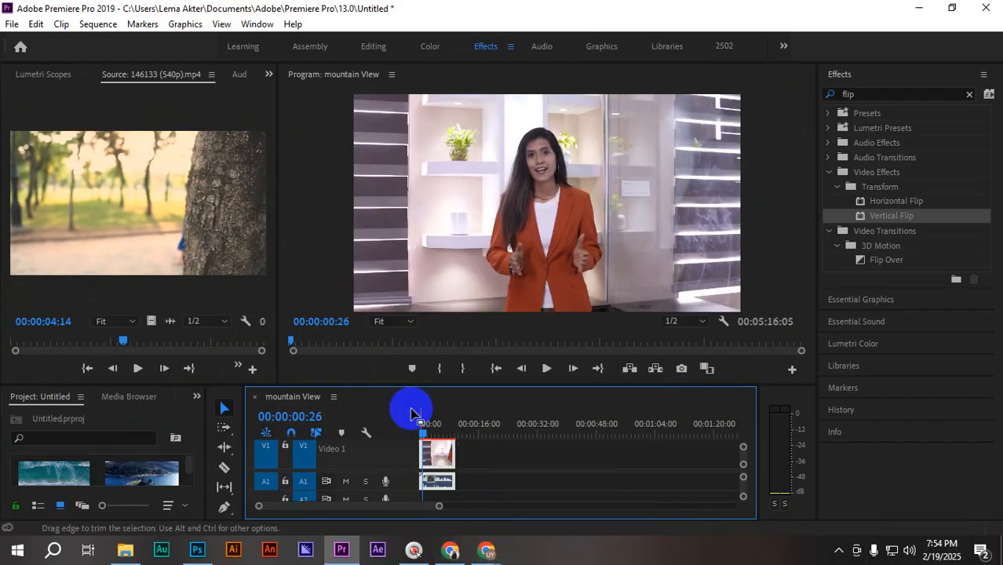
pyautogui.moveTo(423, 432)
pyautogui.mouseDown()
pyautogui.moveTo(456, 435)
pyautogui.moveTo(393, 436)
pyautogui.moveTo(424, 427)
pyautogui.moveTo(417, 434)
pyautogui.mouseUp()
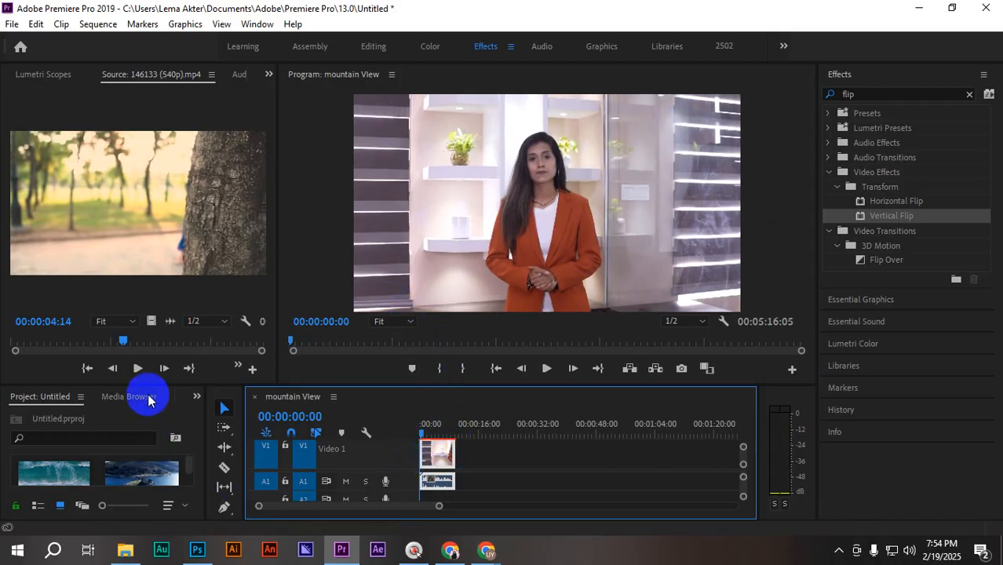
# - Show the Effect Controls for the Copy of C7578 clip on V1 and go to its Opacity properties
pyautogui.moveTo(145, 388); pyautogui.dragTo(215, 251)
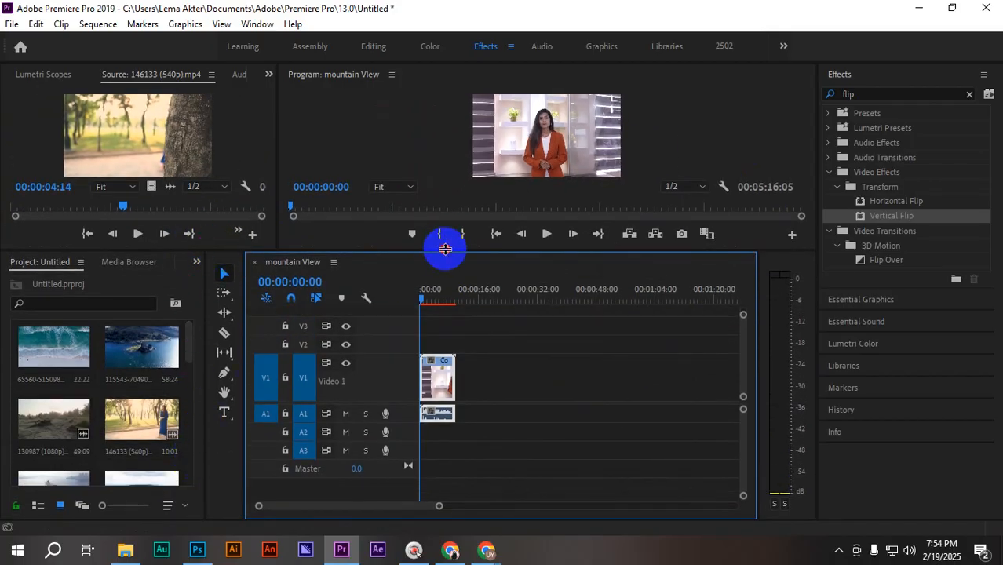
pyautogui.moveTo(445, 249); pyautogui.dragTo(378, 394)
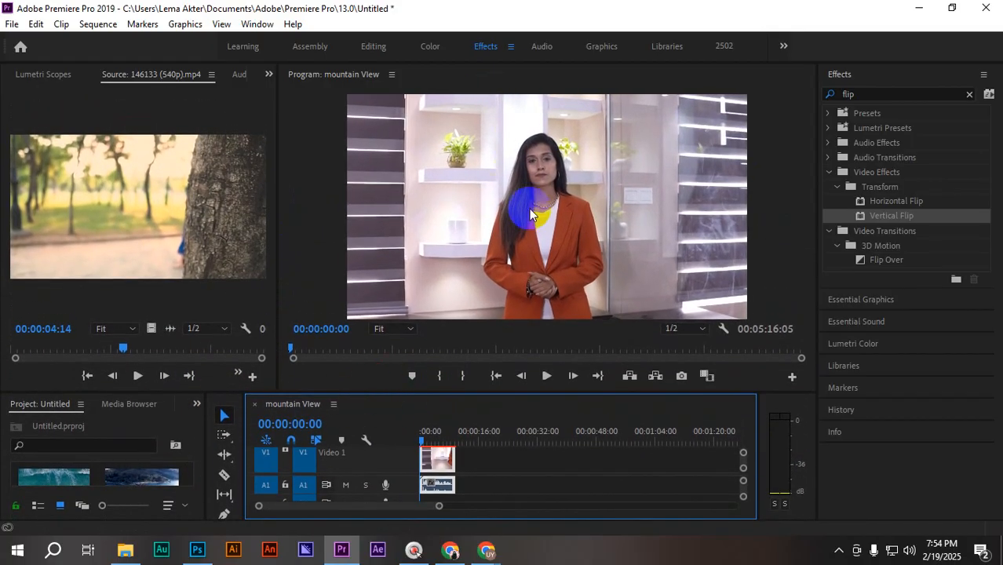
pyautogui.click(435, 474)
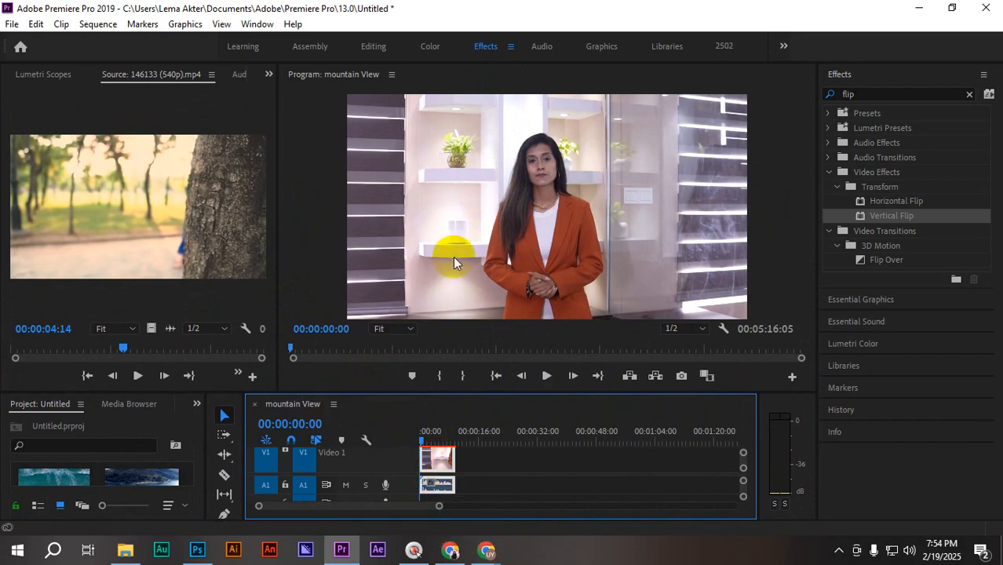
pyautogui.click(268, 76)
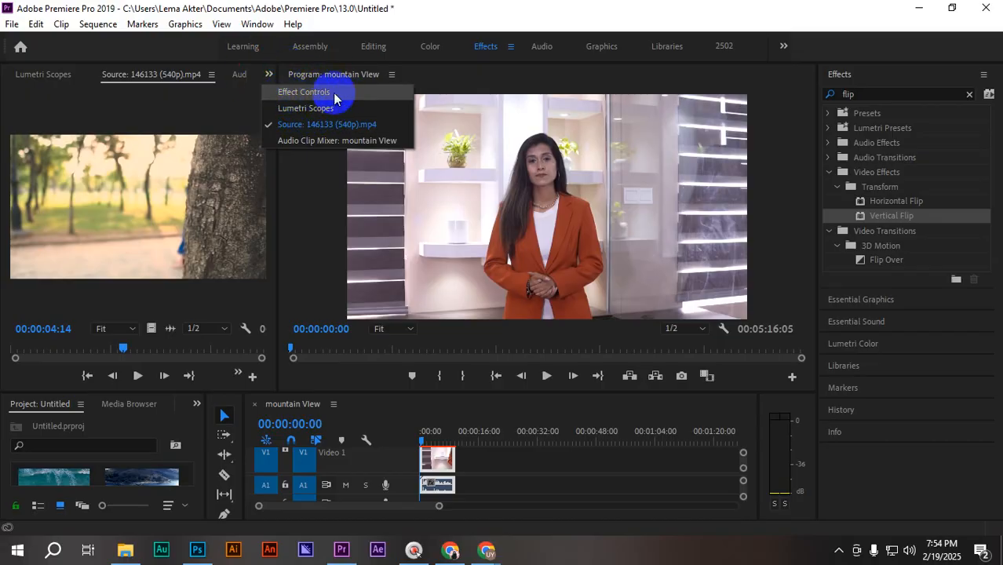
pyautogui.click(257, 24)
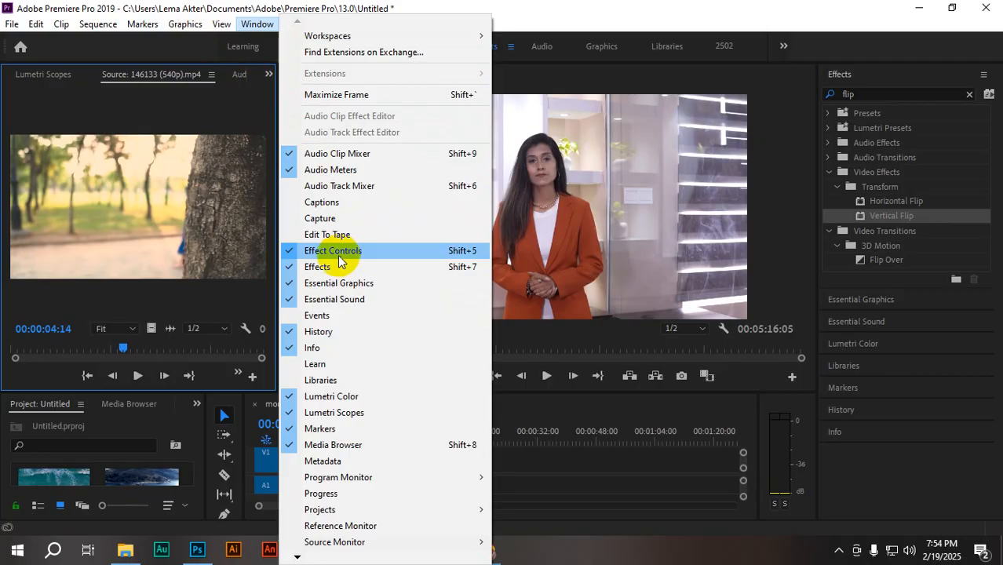
pyautogui.click(253, 30)
pyautogui.click(267, 73)
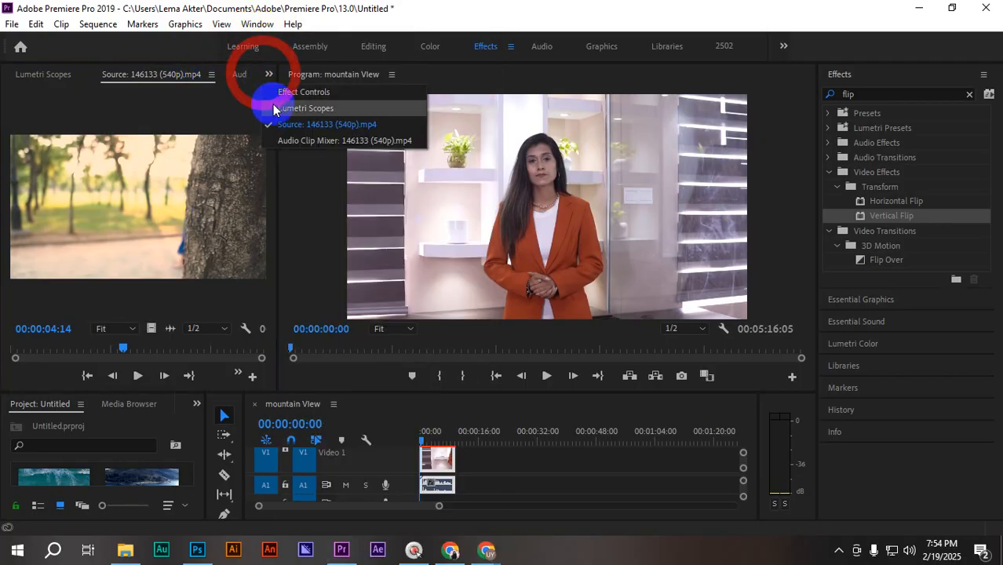
pyautogui.click(327, 92)
pyautogui.click(437, 482)
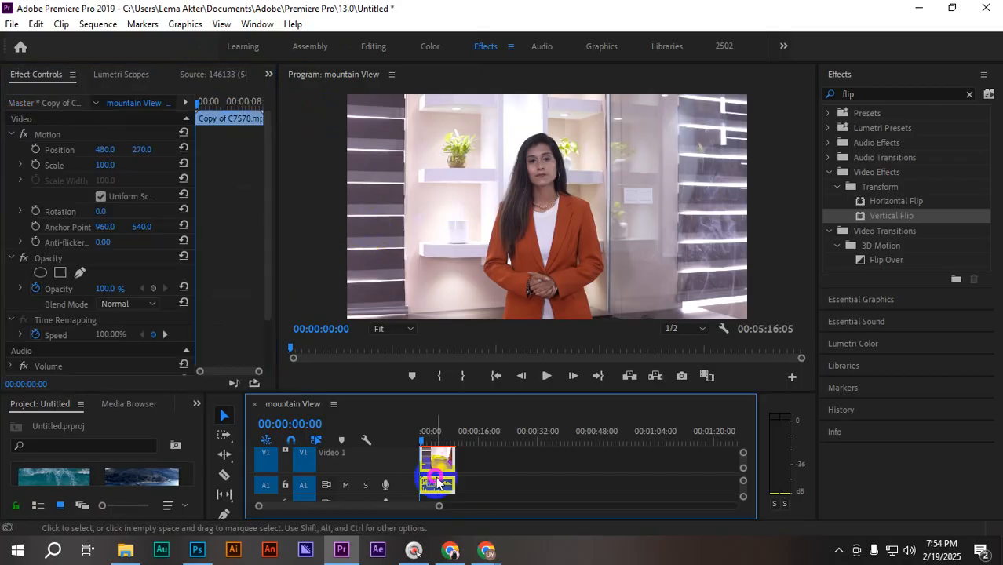
pyautogui.scroll(-2, 85, 285)
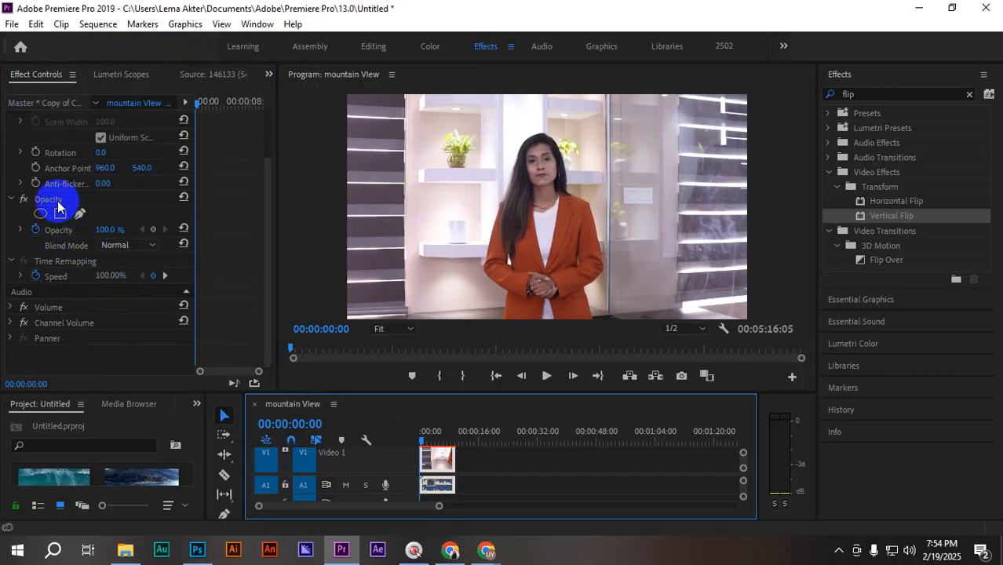
pyautogui.click(55, 202)
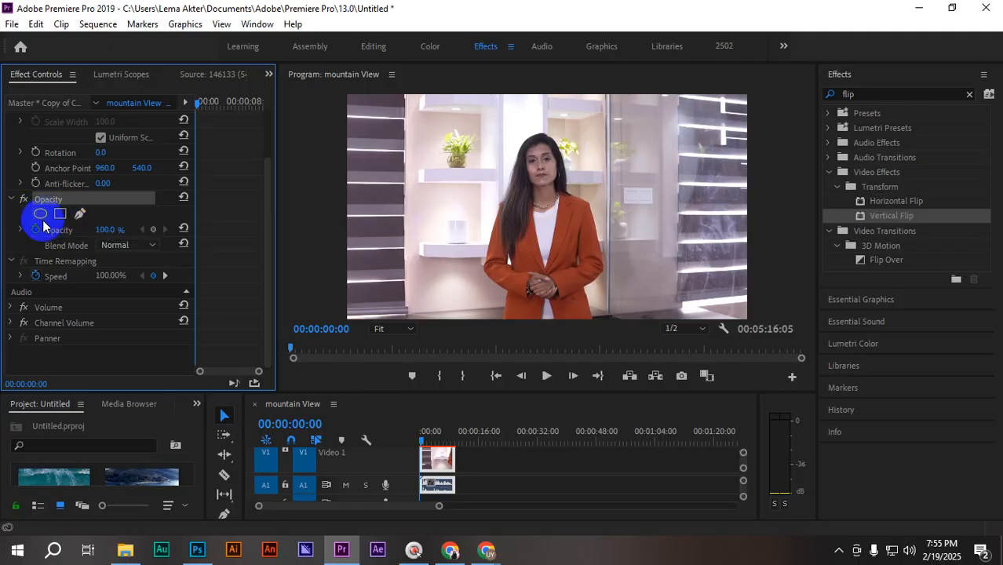
pyautogui.moveTo(472, 325); pyautogui.dragTo(436, 453)
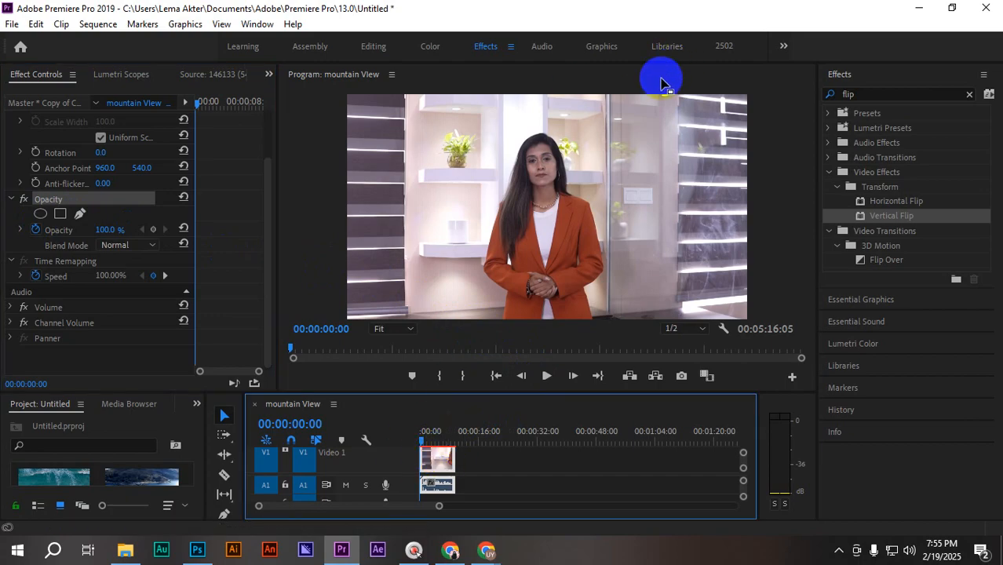
# - Draw a closed four-point Pen mask around the woman under Opacity, redoing the first point near the frame's lower edge
pyautogui.click(79, 215)
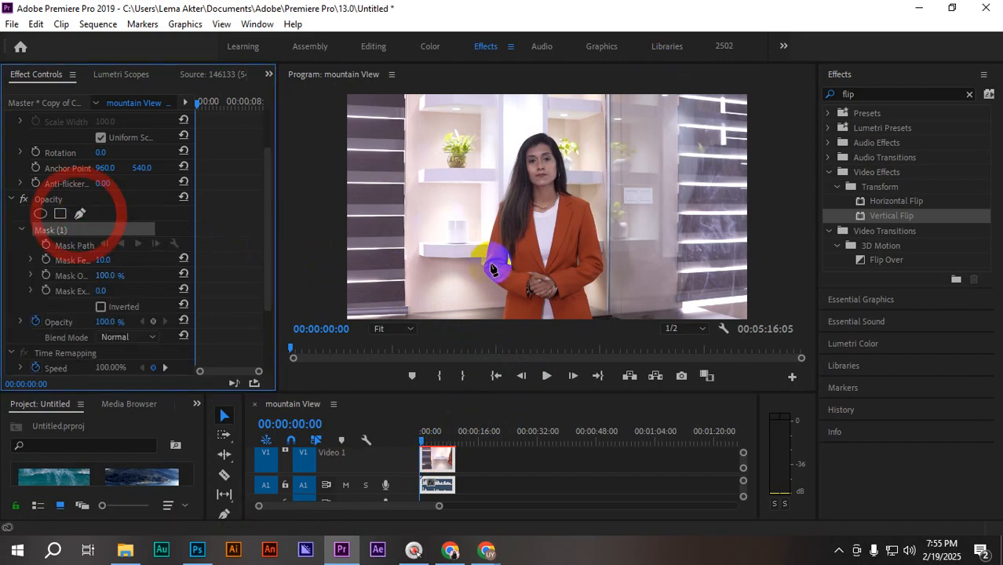
pyautogui.click(397, 307)
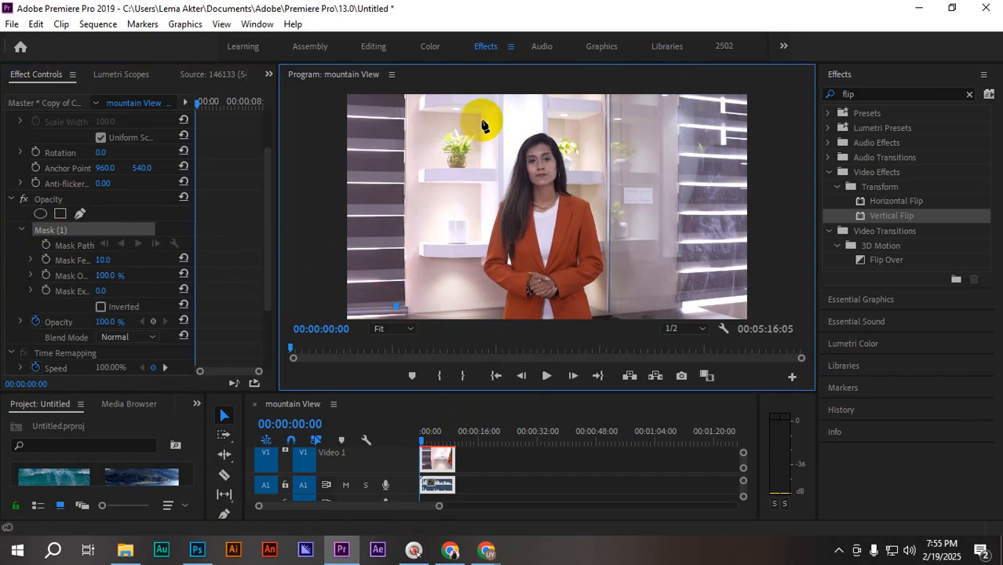
pyautogui.hotkey('ctrl', 'z')
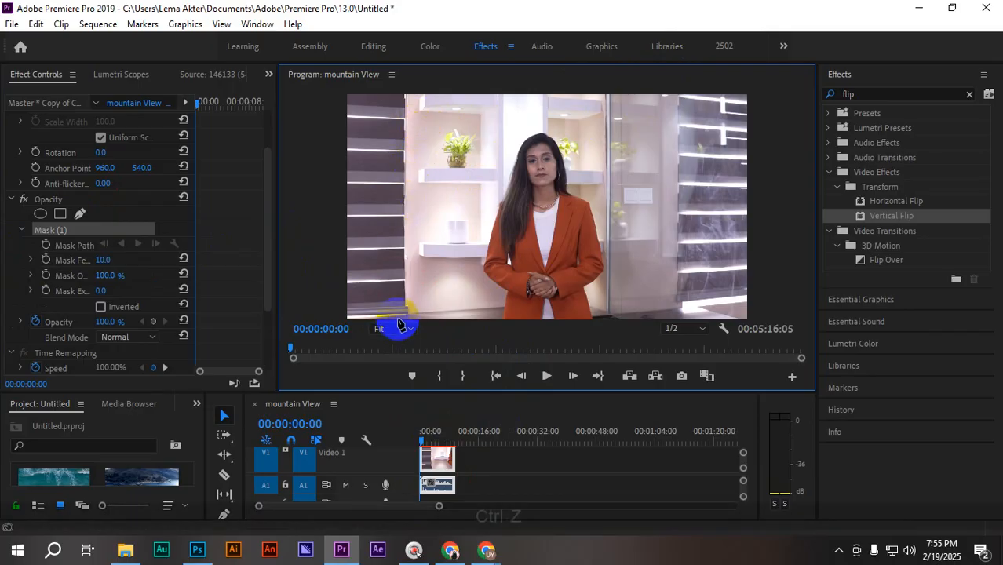
pyautogui.click(399, 316)
pyautogui.click(399, 97)
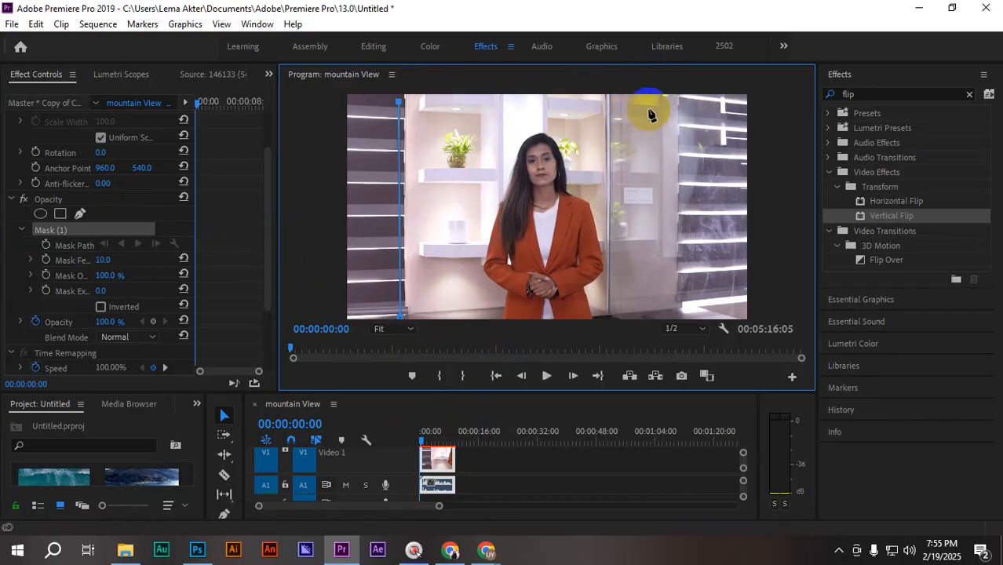
pyautogui.click(649, 108)
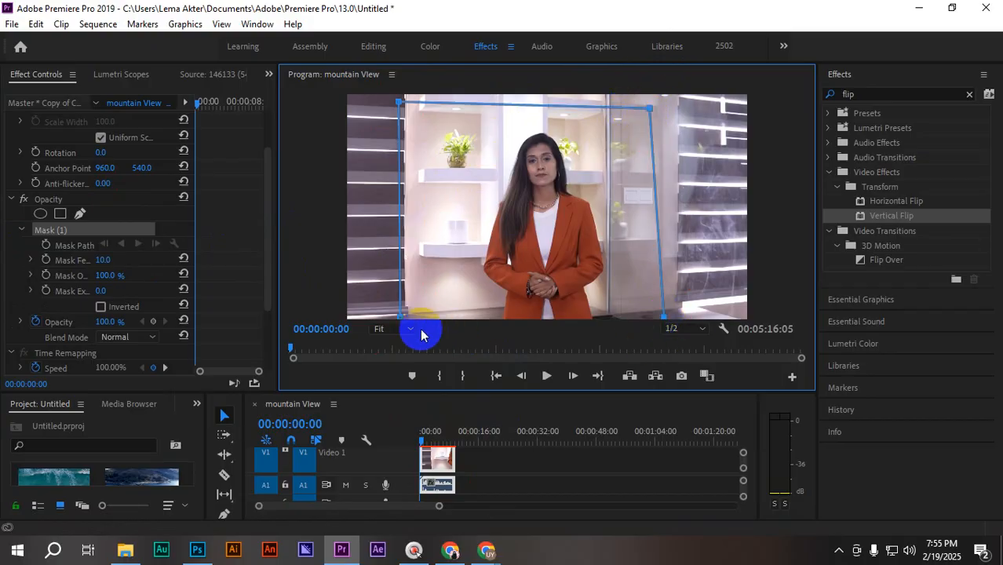
pyautogui.click(400, 315)
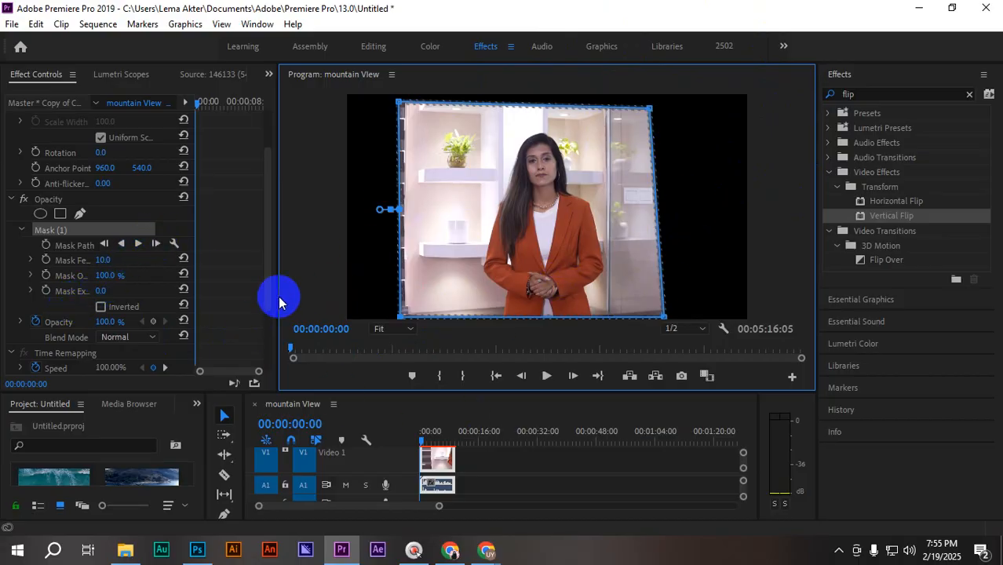
# - Undo the closing of the Pen mask, add a rectangular opacity mask, and delete both masks
pyautogui.hotkey('ctrl', 'z')
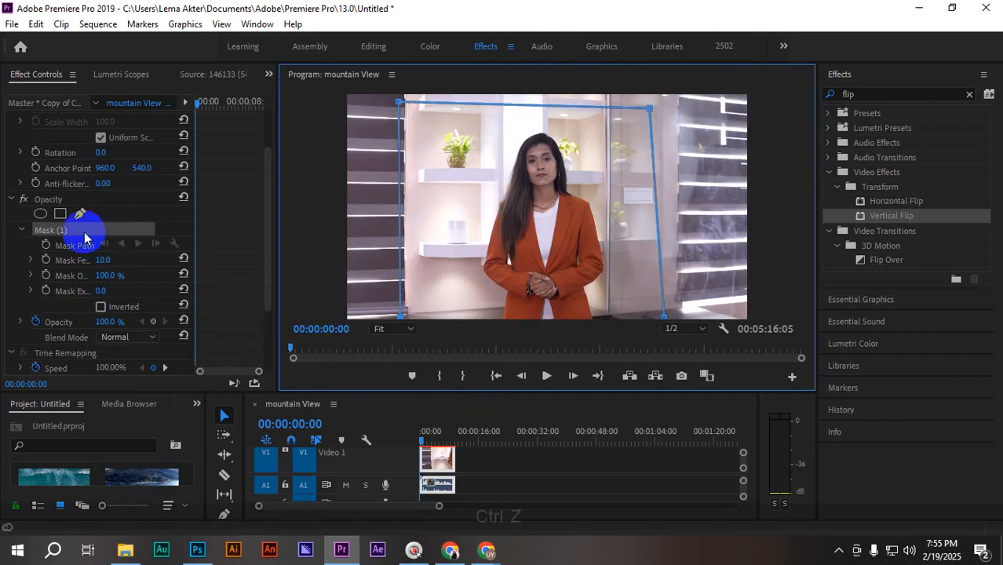
pyautogui.moveTo(194, 201); pyautogui.dragTo(242, 200)
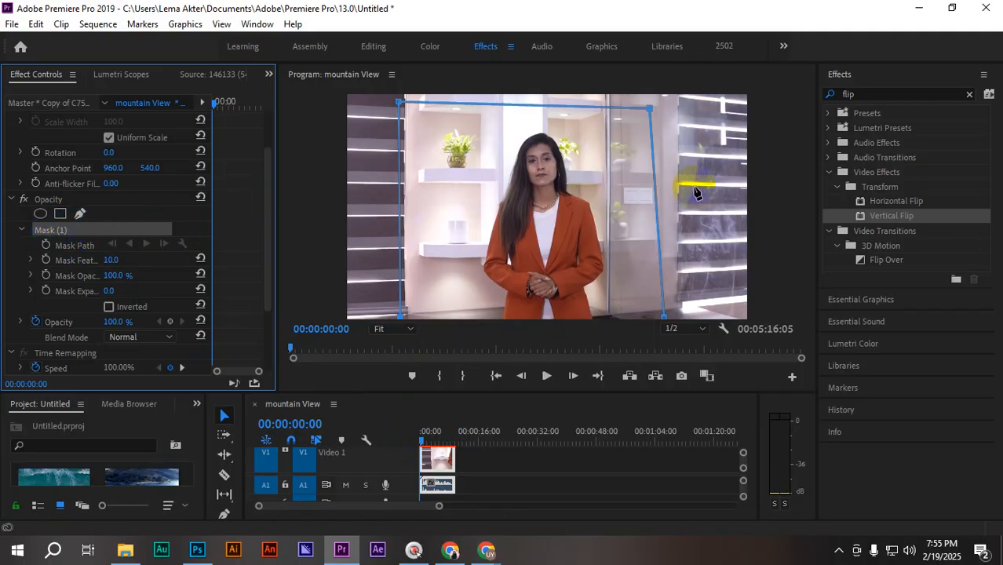
pyautogui.click(60, 213)
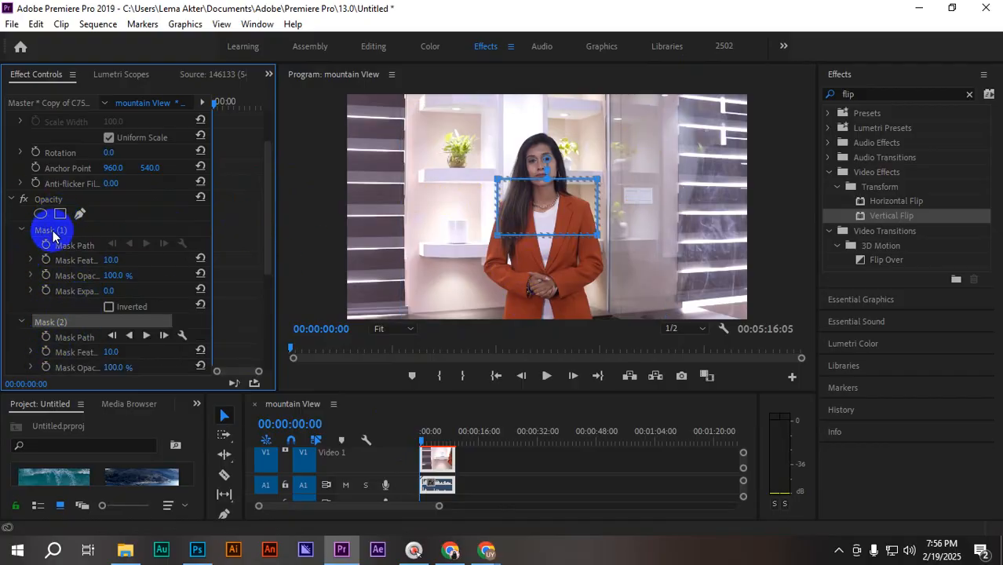
pyautogui.click(50, 230)
pyautogui.press('Delete')
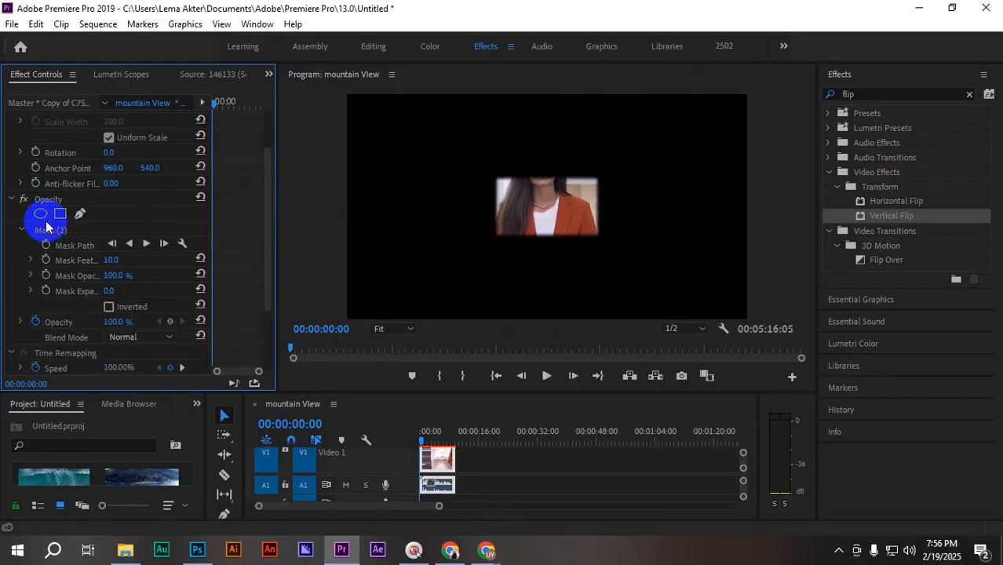
pyautogui.click(46, 230)
pyautogui.press('Delete')
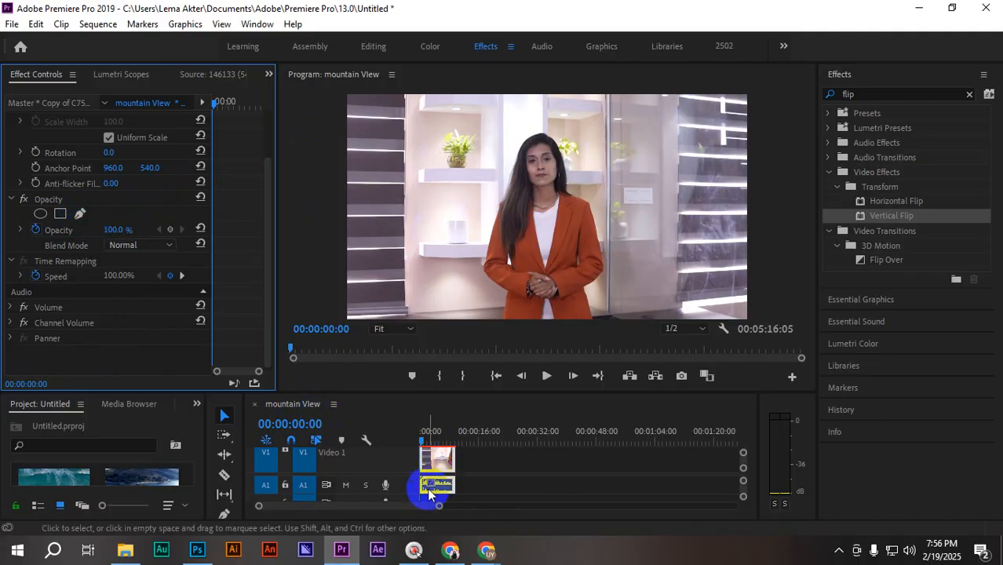
# - Start a new Pen mask under Opacity and magnify the enlarged Program monitor preview to 100%
pyautogui.click(81, 218)
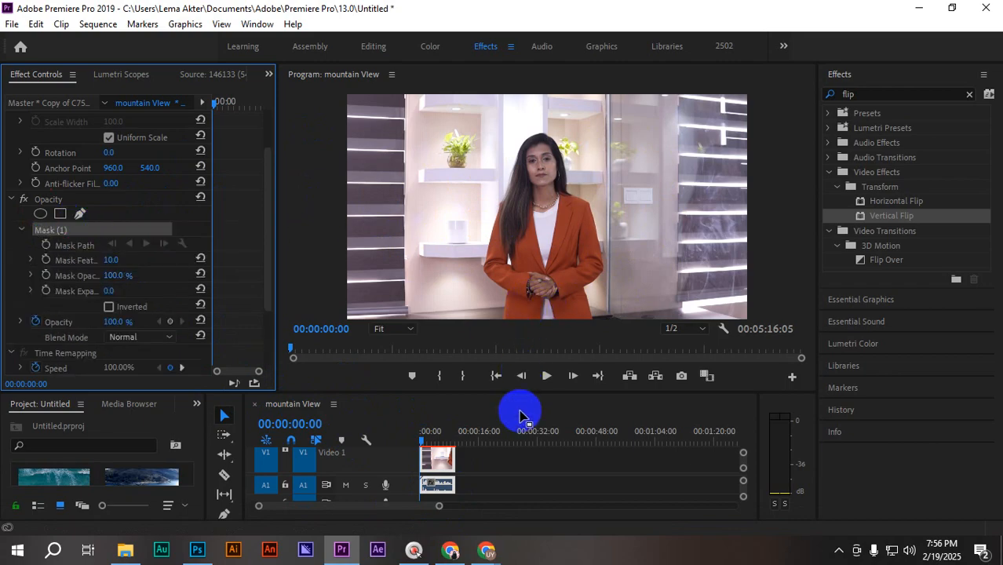
pyautogui.click(392, 331)
pyautogui.click(395, 415)
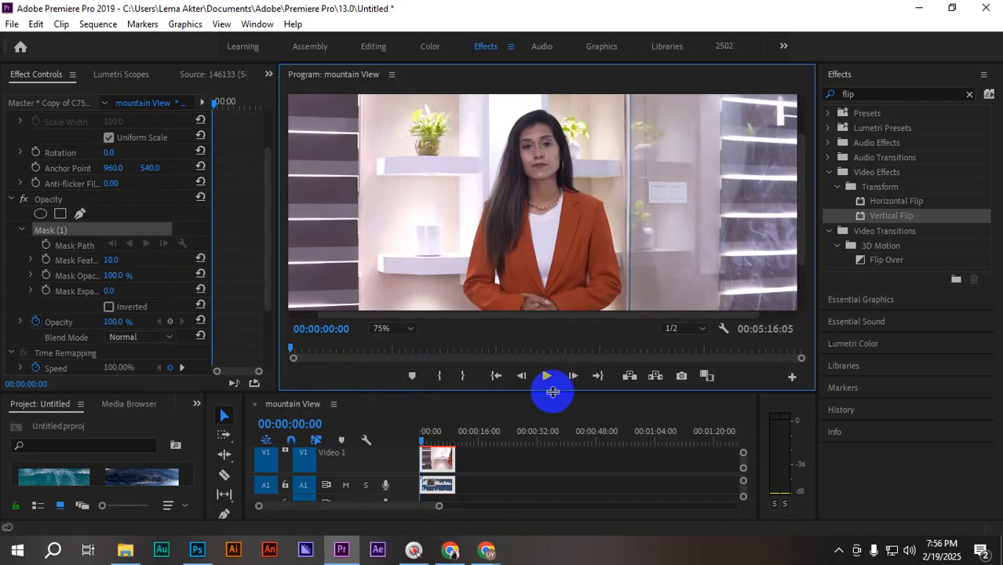
pyautogui.moveTo(553, 391); pyautogui.dragTo(533, 498)
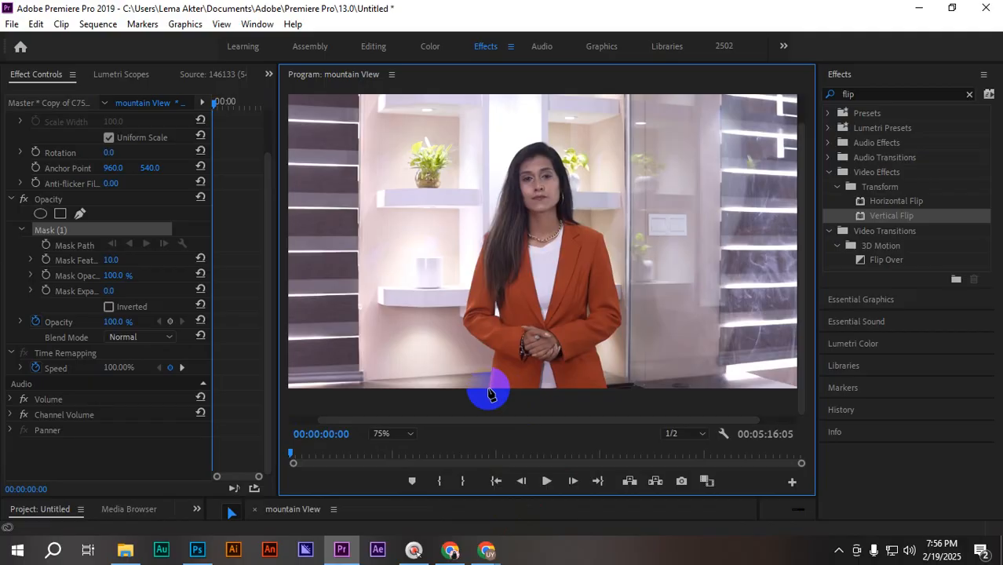
pyautogui.click(393, 435)
pyautogui.click(394, 370)
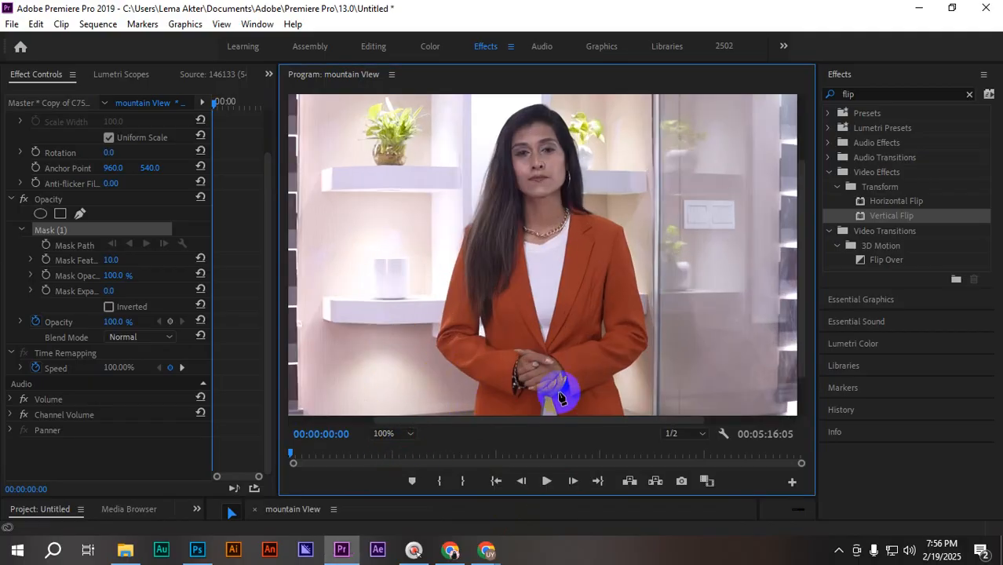
# - At 00:00:00:21, trace the mask's first points from the jacket hem up to the elbow on the long-hair side, ending with a curved point
pyautogui.press('space')
pyautogui.press('space')
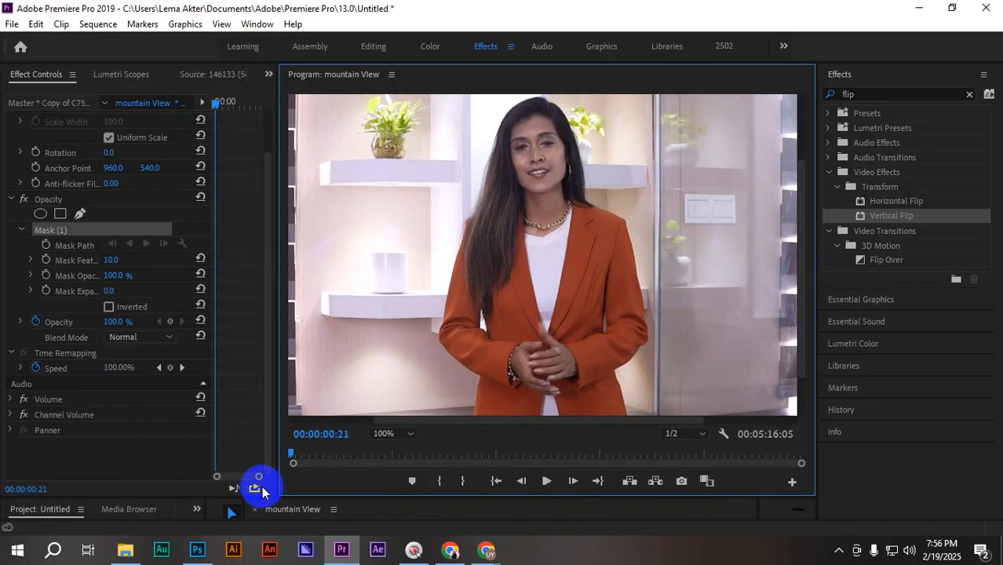
pyautogui.moveTo(269, 498); pyautogui.dragTo(280, 409)
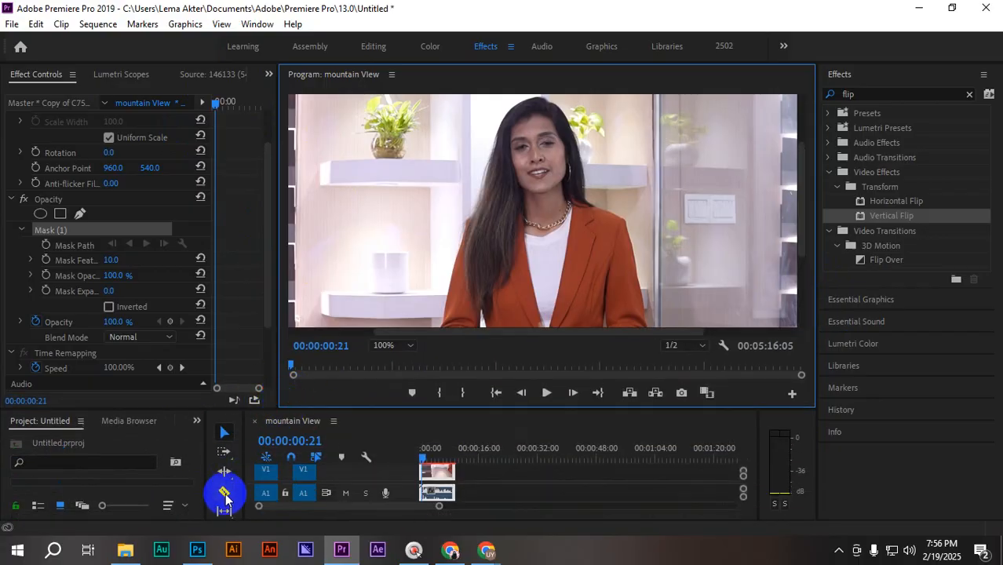
pyautogui.moveTo(567, 298); pyautogui.dragTo(572, 124)
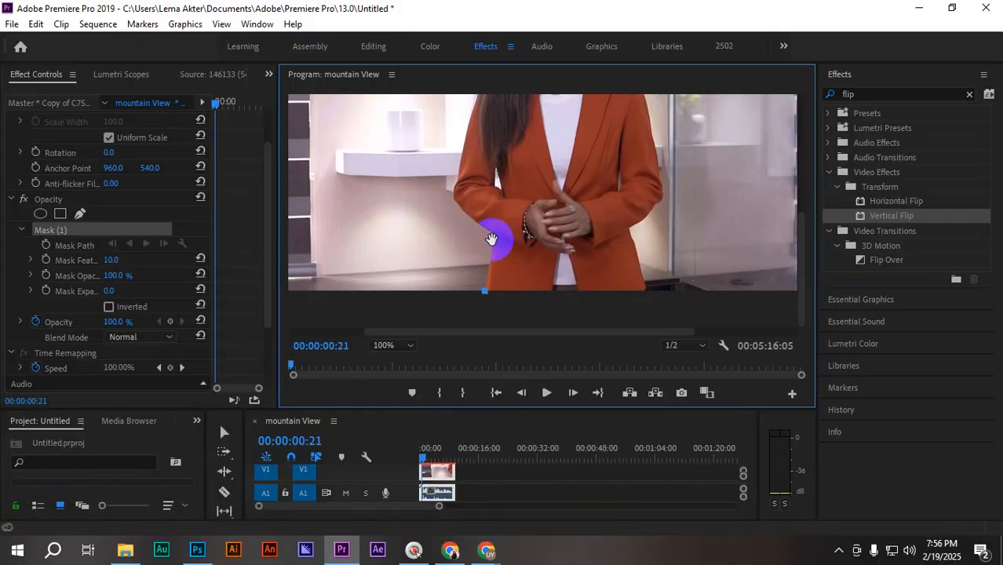
pyautogui.click(57, 228)
pyautogui.moveTo(444, 251); pyautogui.dragTo(445, 252)
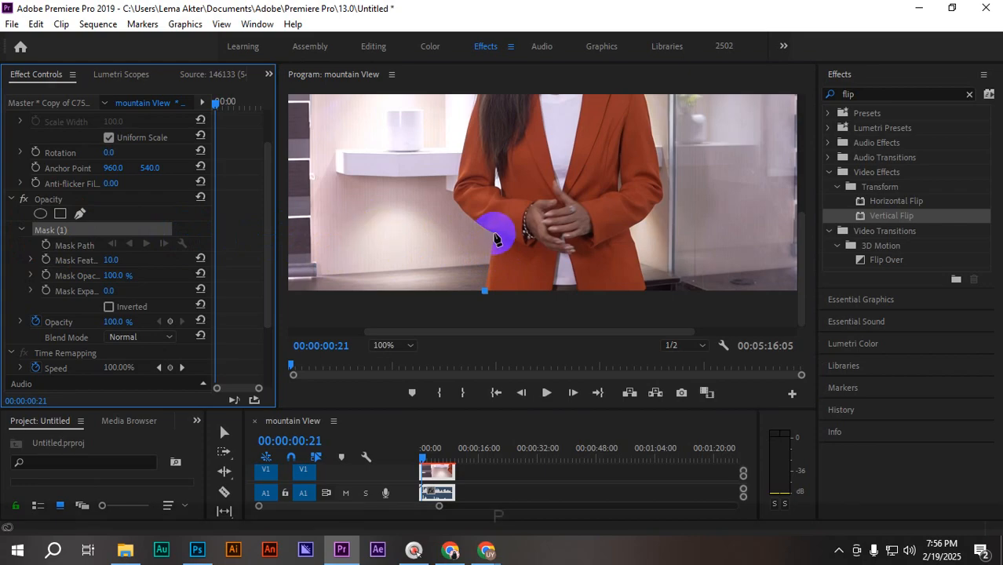
pyautogui.click(494, 233)
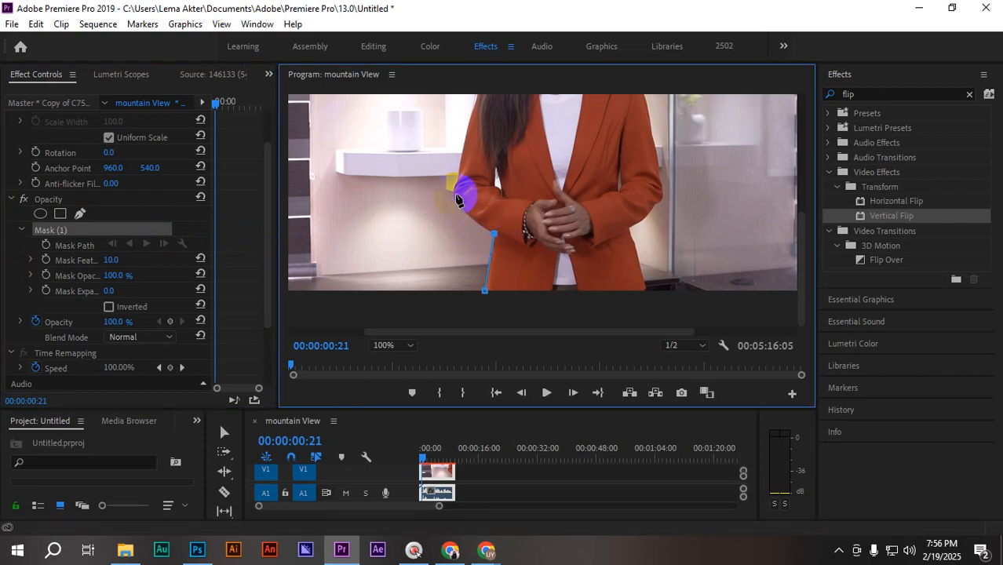
pyautogui.moveTo(459, 175); pyautogui.dragTo(449, 177)
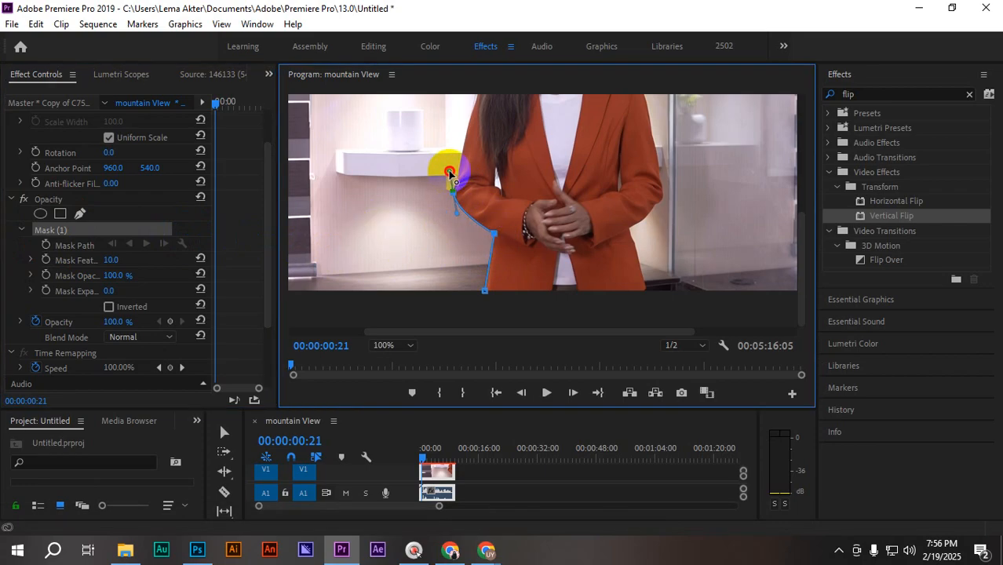
# - Play the clip on to 00:00:05:20 and examine how the woman's arms move relative to the unfinished mask path
pyautogui.press('h')
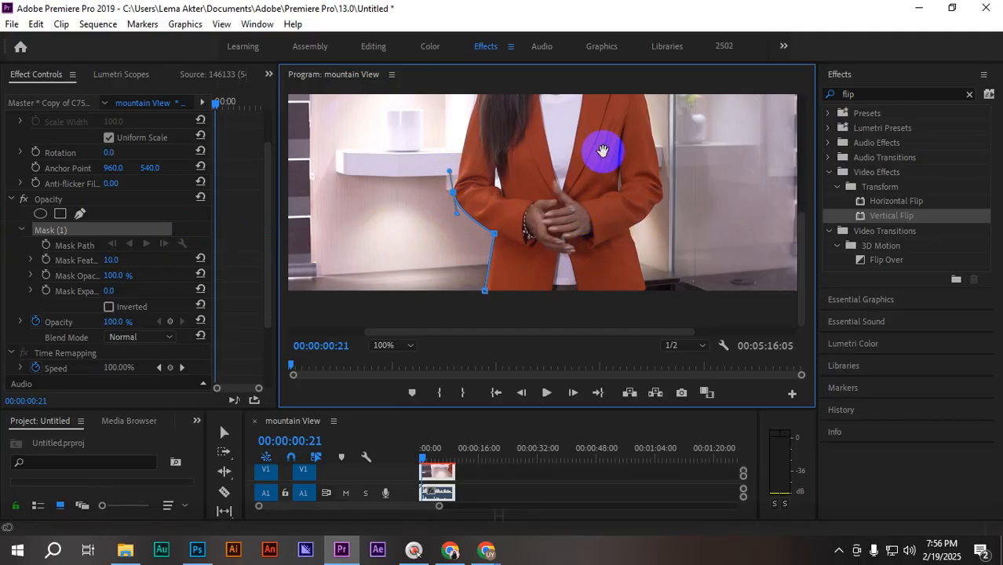
pyautogui.moveTo(605, 142); pyautogui.dragTo(592, 249)
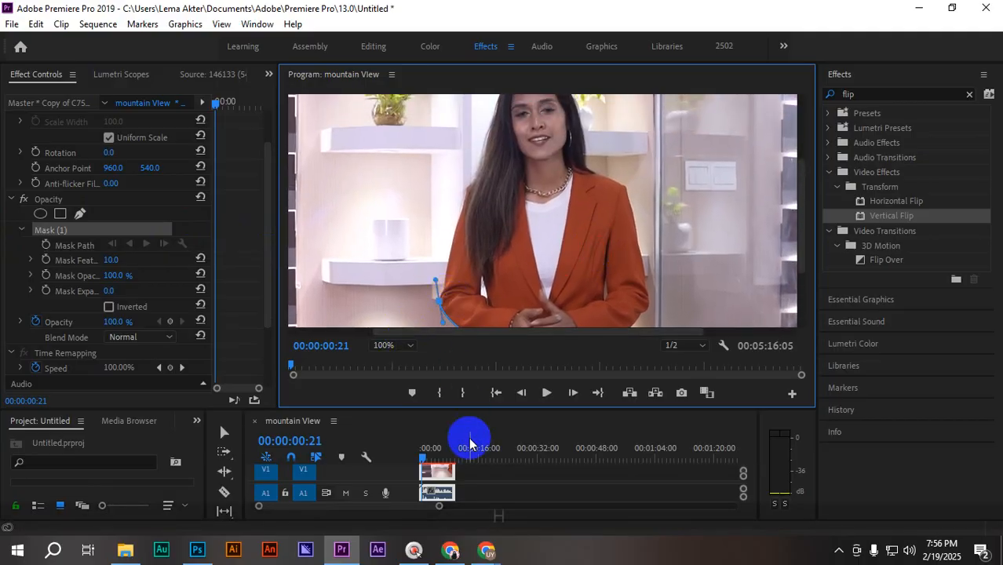
pyautogui.moveTo(488, 408); pyautogui.dragTo(401, 500)
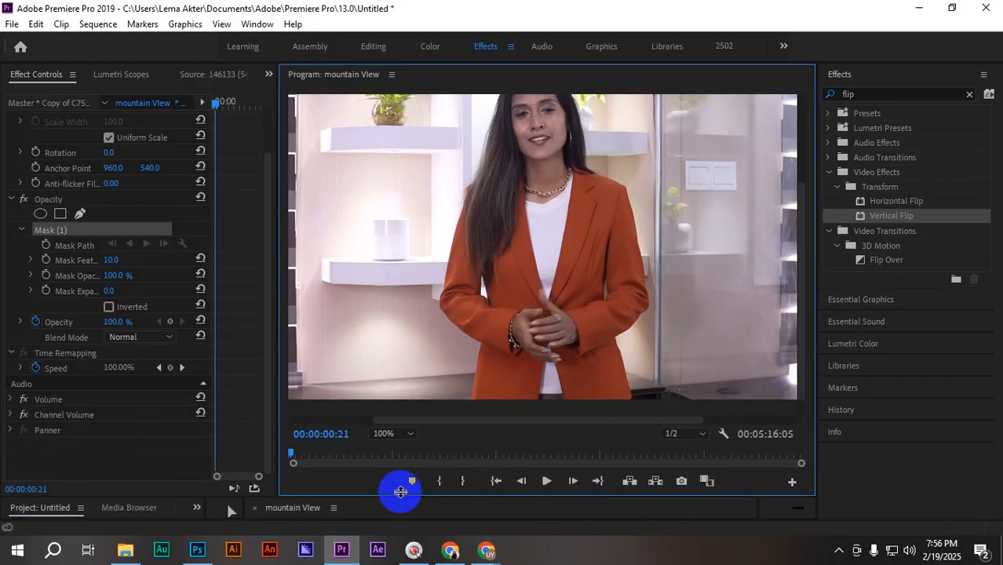
pyautogui.click(541, 315)
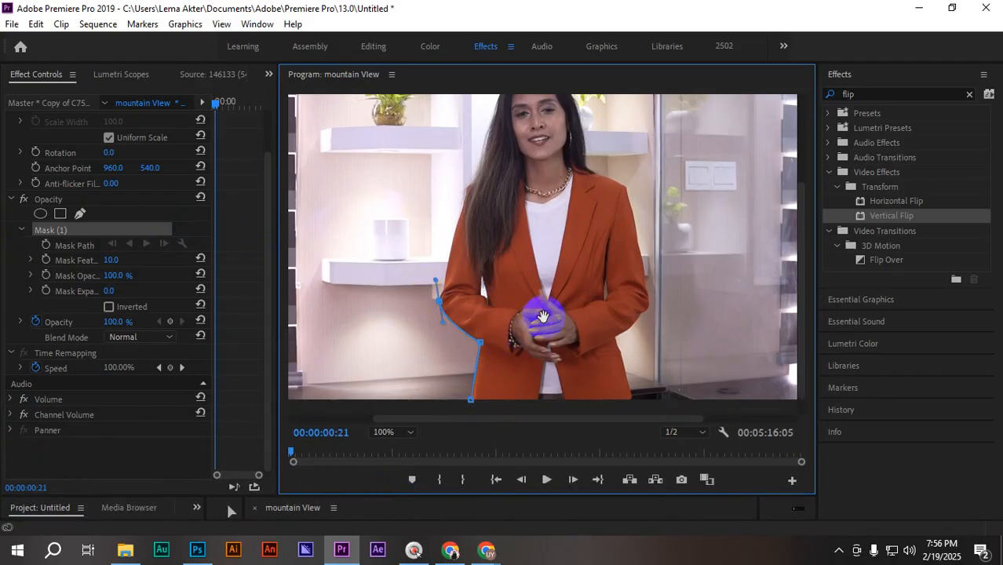
pyautogui.press('space')
pyautogui.moveTo(572, 243); pyautogui.dragTo(585, 287)
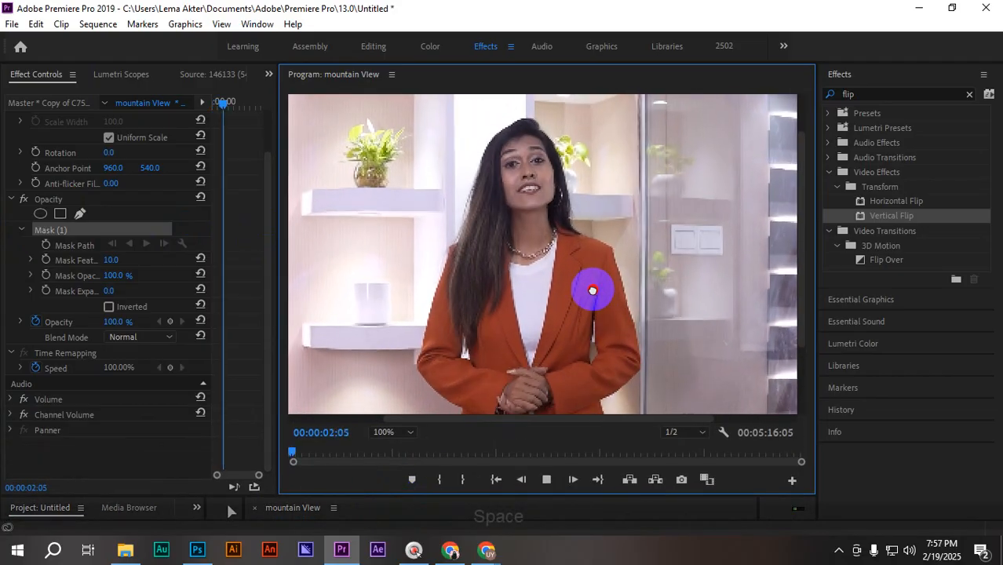
pyautogui.press('v')
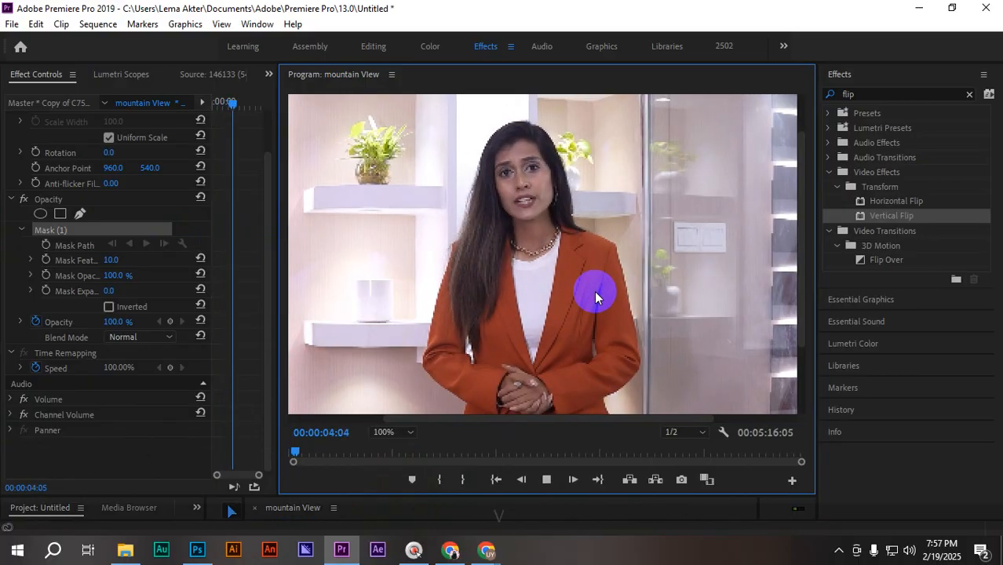
pyautogui.press('space')
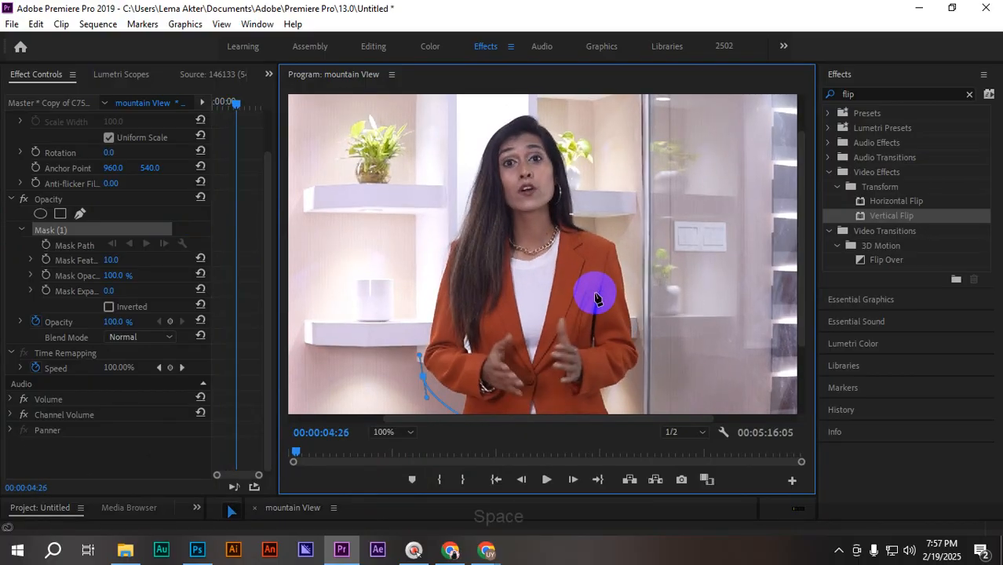
pyautogui.press('space')
pyautogui.press('space')
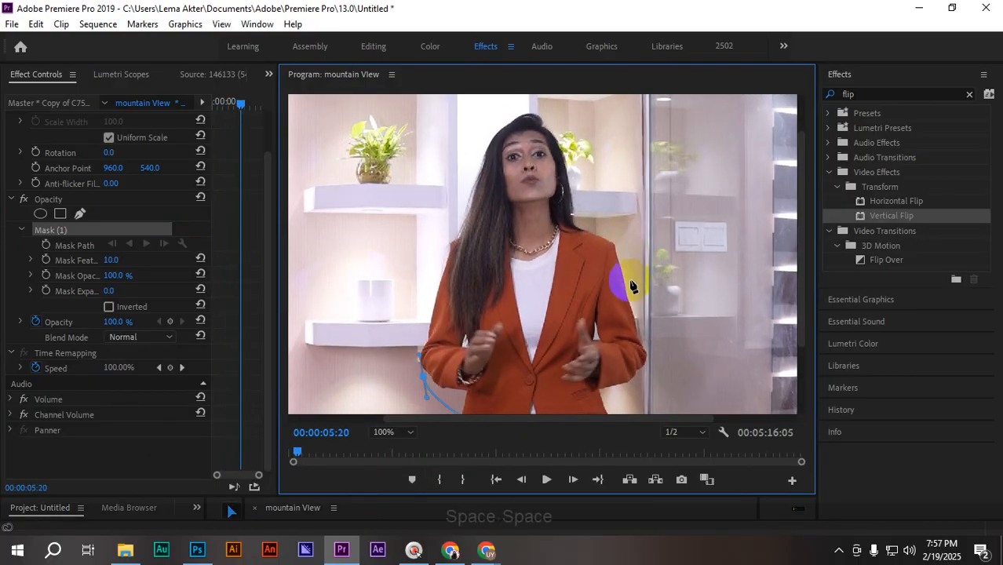
pyautogui.press('h')
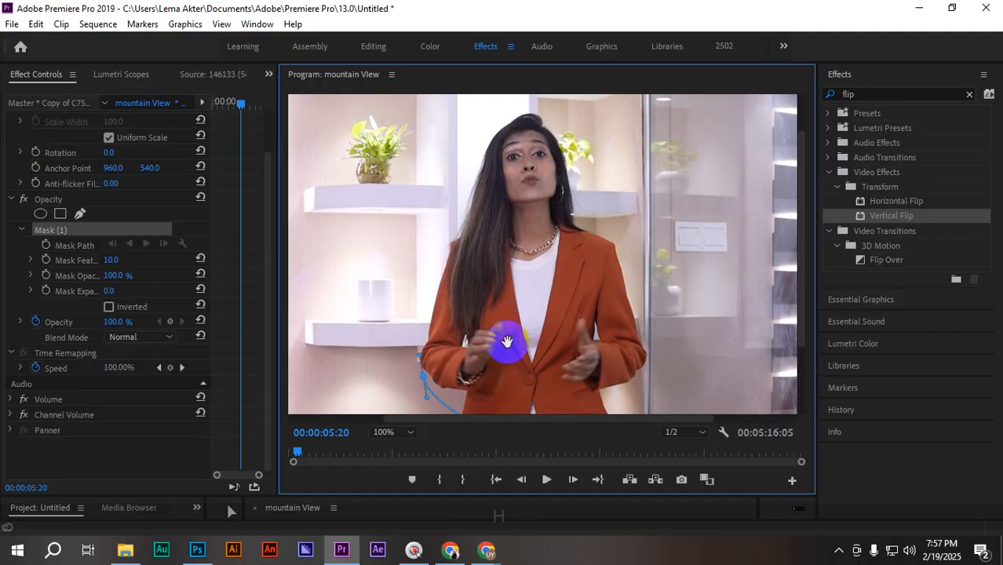
pyautogui.moveTo(510, 340); pyautogui.dragTo(541, 203)
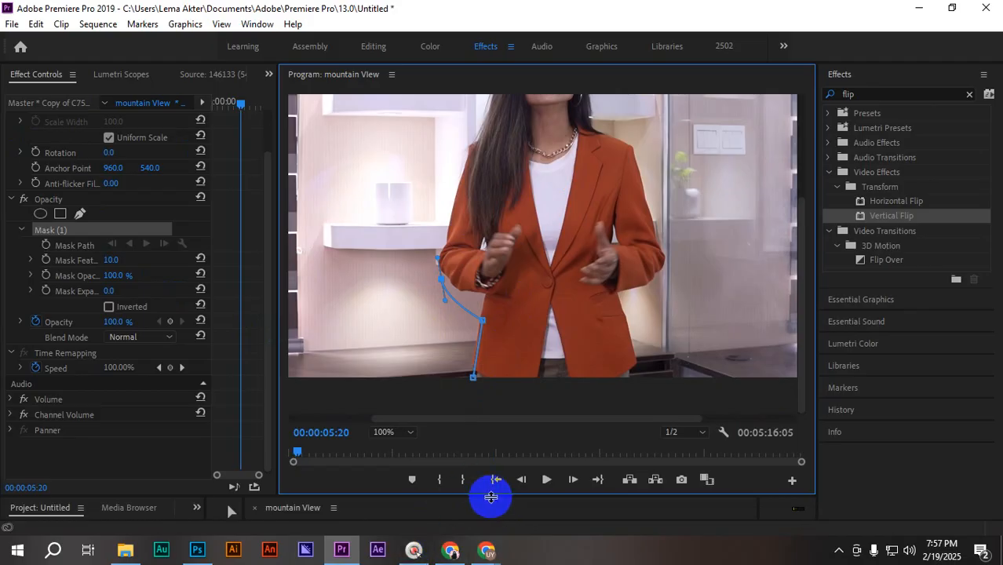
# - Return the playhead to 00:00:00:00 and restore the taller Program monitor
pyautogui.moveTo(493, 497); pyautogui.dragTo(520, 390)
pyautogui.click(430, 446)
pyautogui.moveTo(442, 435); pyautogui.dragTo(409, 441)
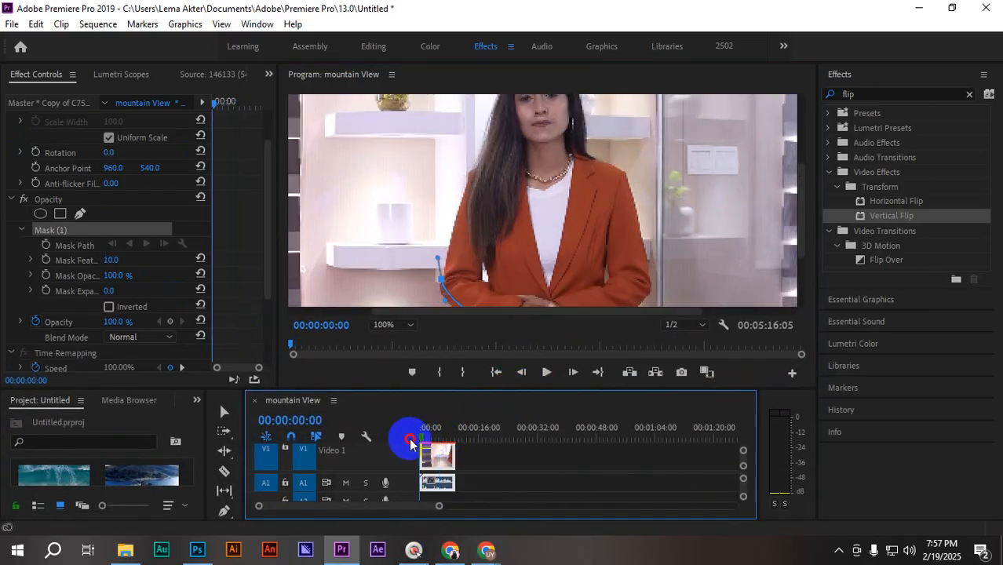
pyautogui.moveTo(510, 388); pyautogui.dragTo(482, 457)
# - Try to resume the unfinished Mask (1) path with the Pen tool and undo that attempt
pyautogui.moveTo(457, 289); pyautogui.dragTo(457, 290)
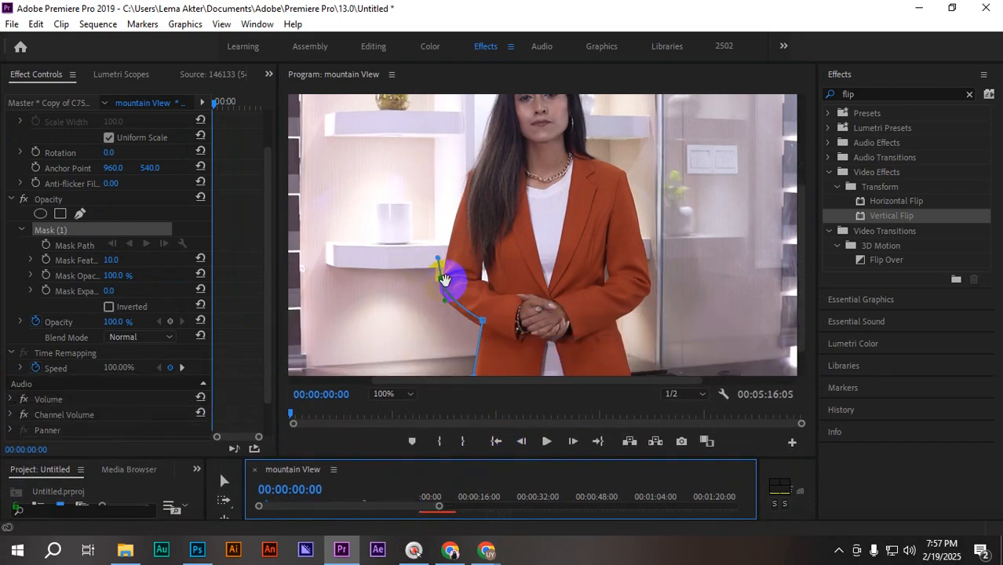
pyautogui.click(56, 231)
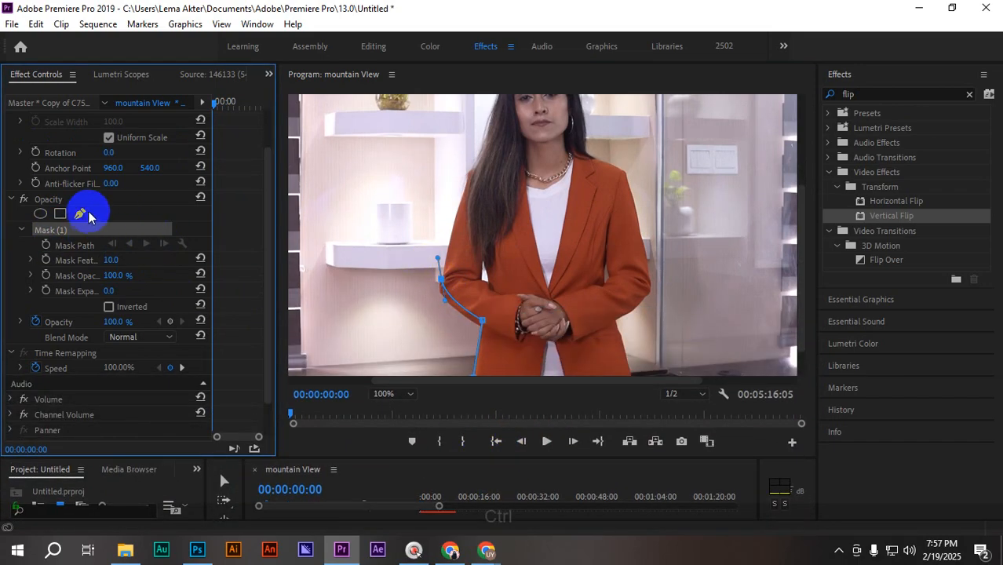
pyautogui.click(80, 215)
pyautogui.hotkey('ctrl', 'z')
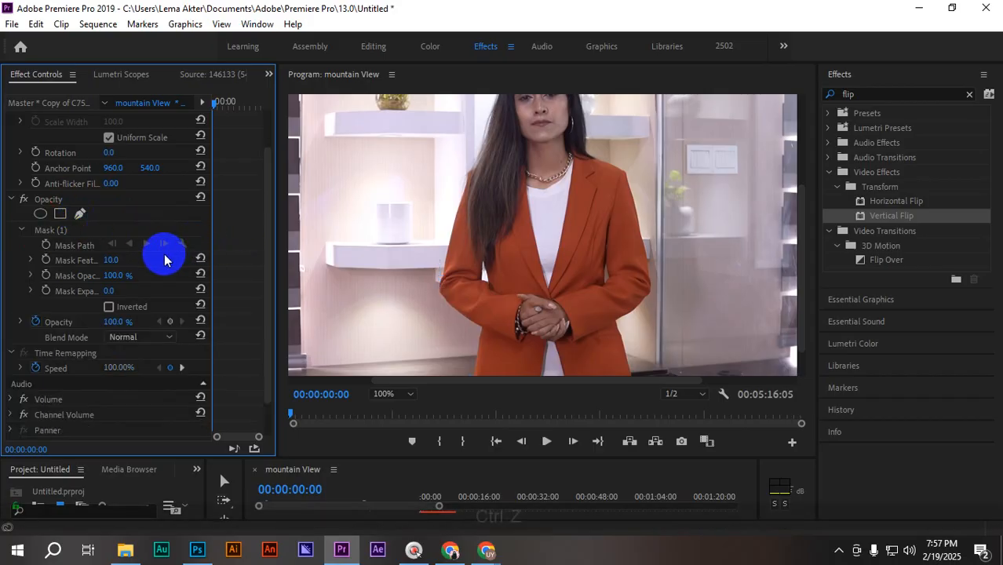
pyautogui.click(54, 233)
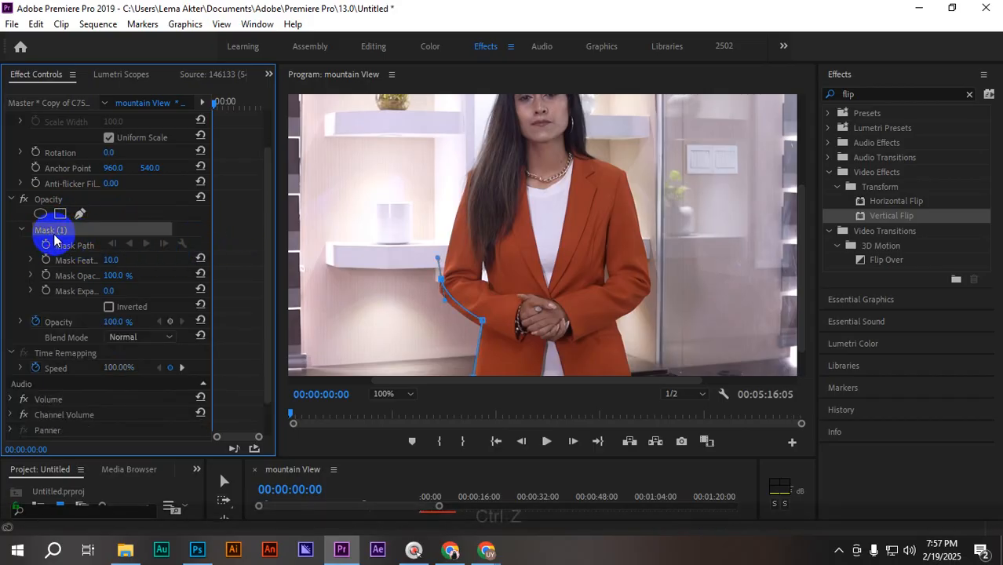
pyautogui.click(79, 215)
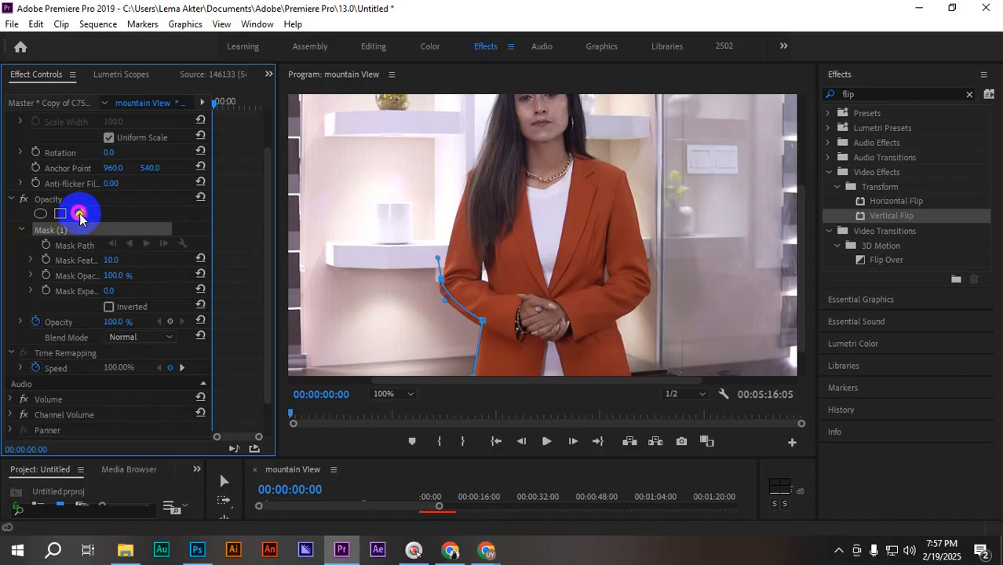
pyautogui.hotkey('ctrl', 'z')
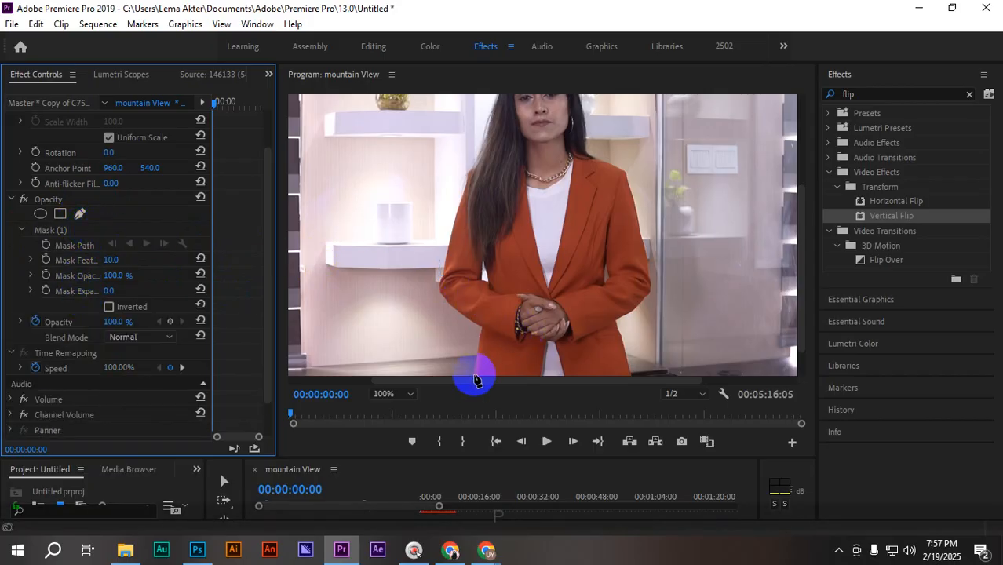
pyautogui.press('p')
pyautogui.click(476, 373)
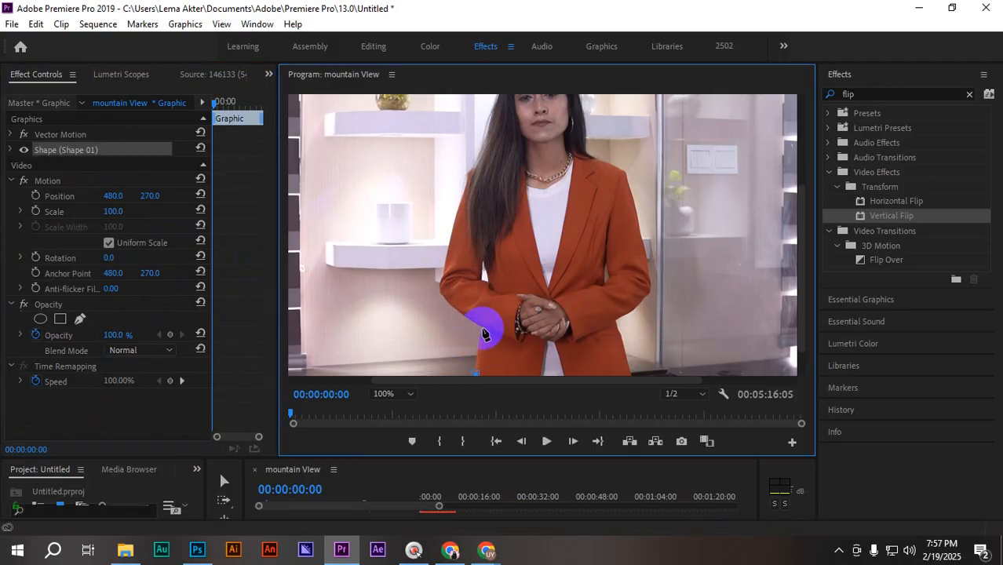
pyautogui.click(483, 334)
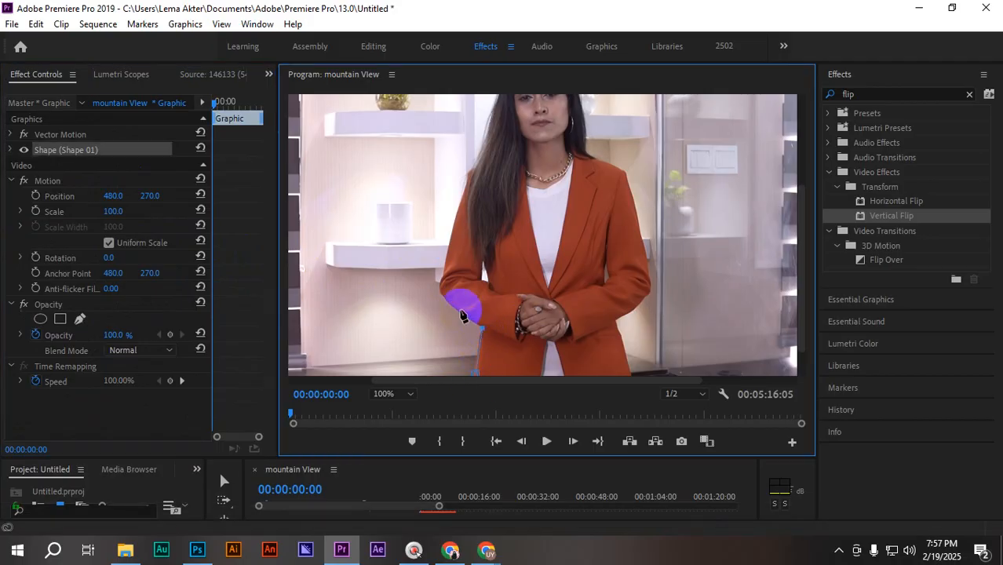
pyautogui.click(443, 296)
pyautogui.click(519, 339)
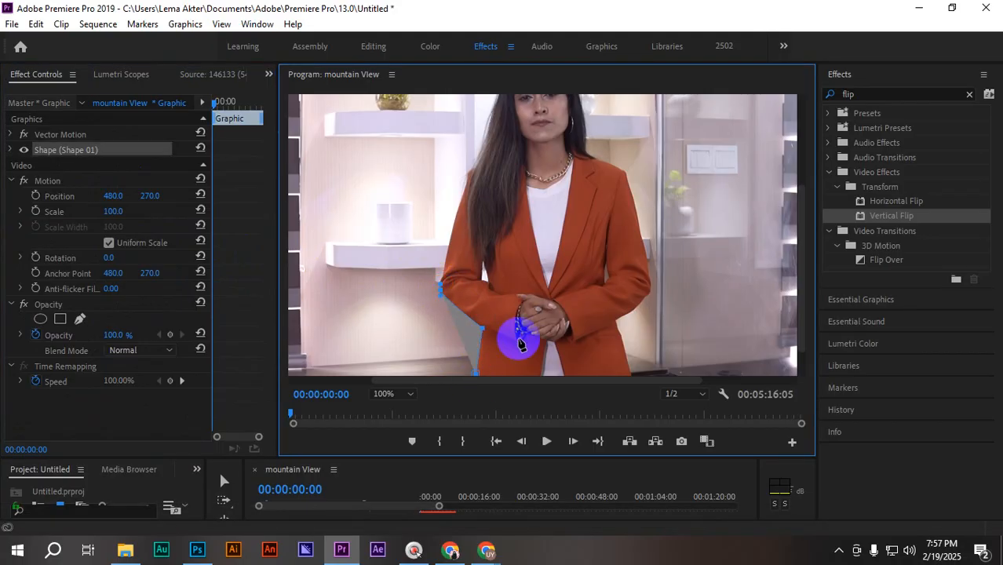
pyautogui.hotkey('ctrl', 'z')
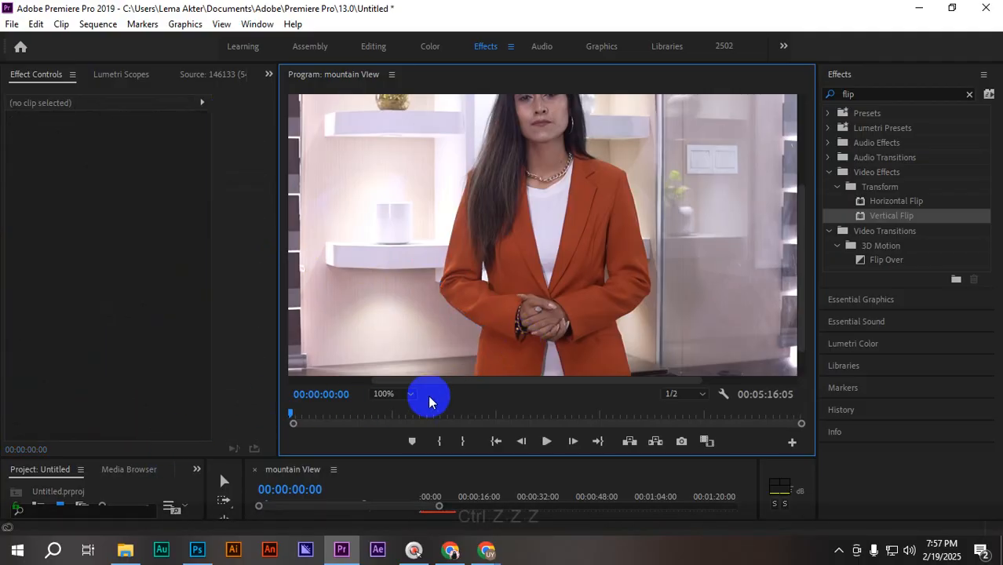
# - Delete the unfinished Mask (1) from the opacity of the Copy of C7578 clip
pyautogui.moveTo(468, 457); pyautogui.dragTo(480, 313)
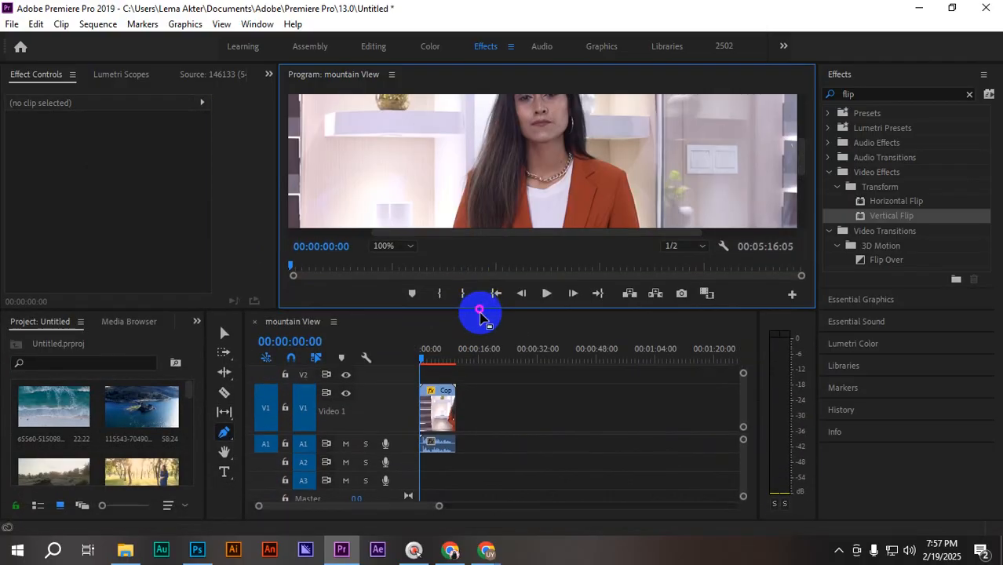
pyautogui.click(453, 410)
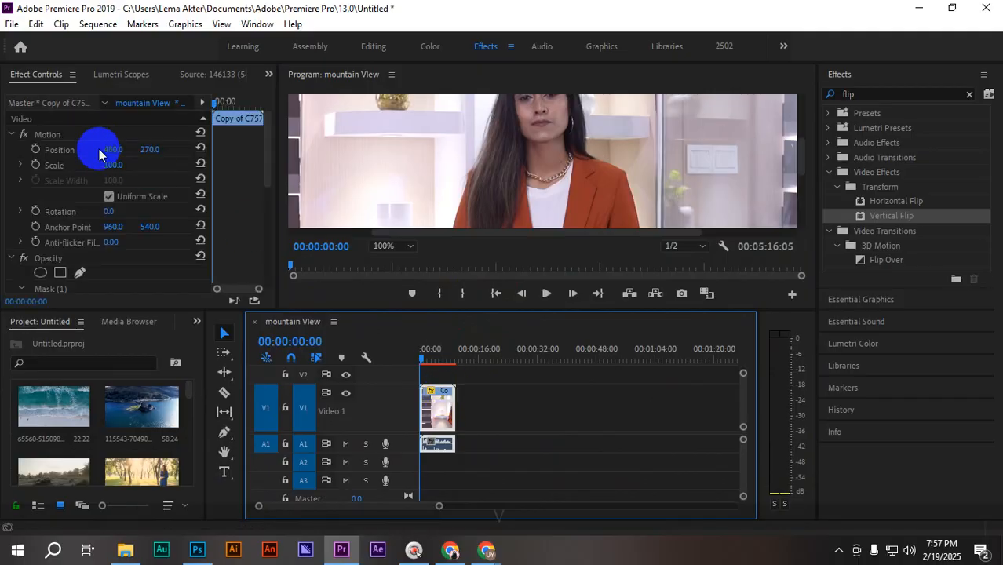
pyautogui.scroll(-5, 71, 223)
pyautogui.click(46, 155)
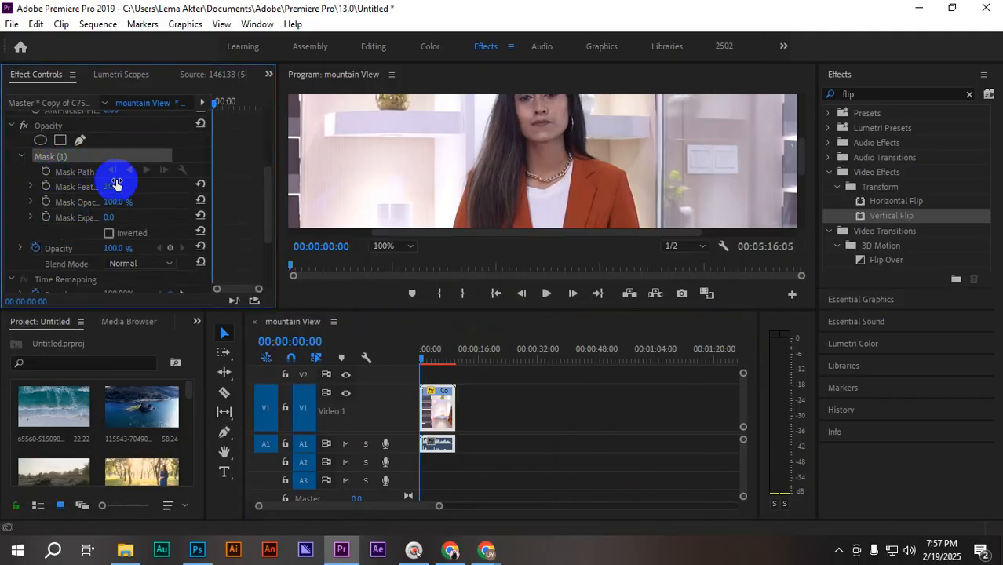
pyautogui.press('Delete')
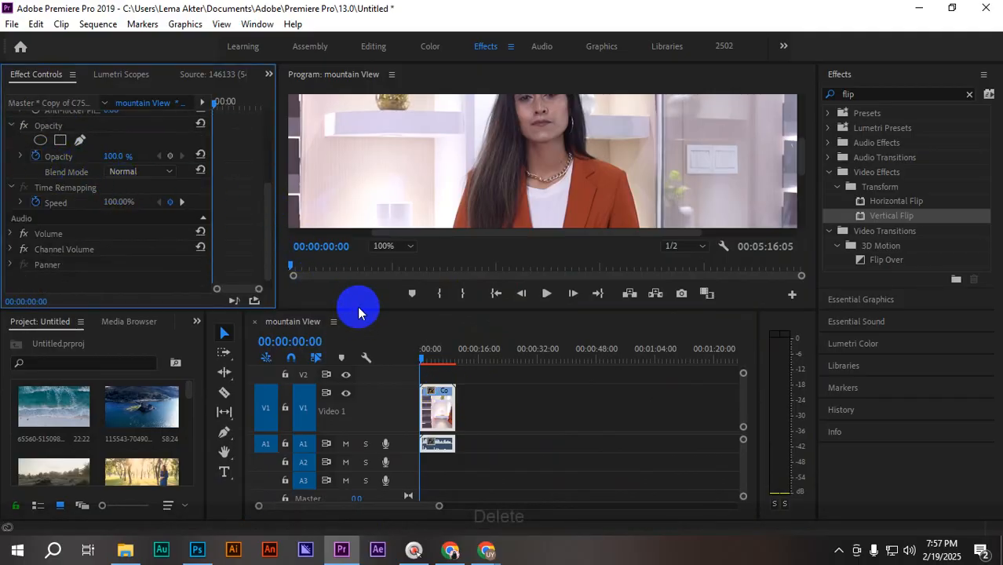
# - Start a new Pen-tool opacity mask at 00:00:00:00, tracing from the jacket hem past the elbow and shoulder up the long-hair side
pyautogui.moveTo(358, 308); pyautogui.dragTo(284, 473)
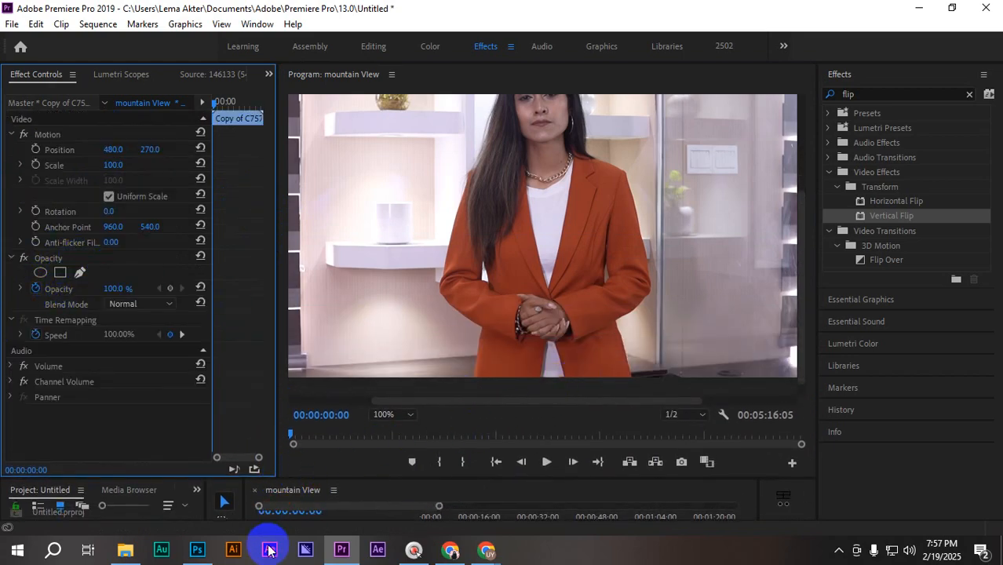
pyautogui.moveTo(468, 478)
pyautogui.mouseDown()
pyautogui.moveTo(504, 340)
pyautogui.moveTo(471, 476)
pyautogui.mouseUp()
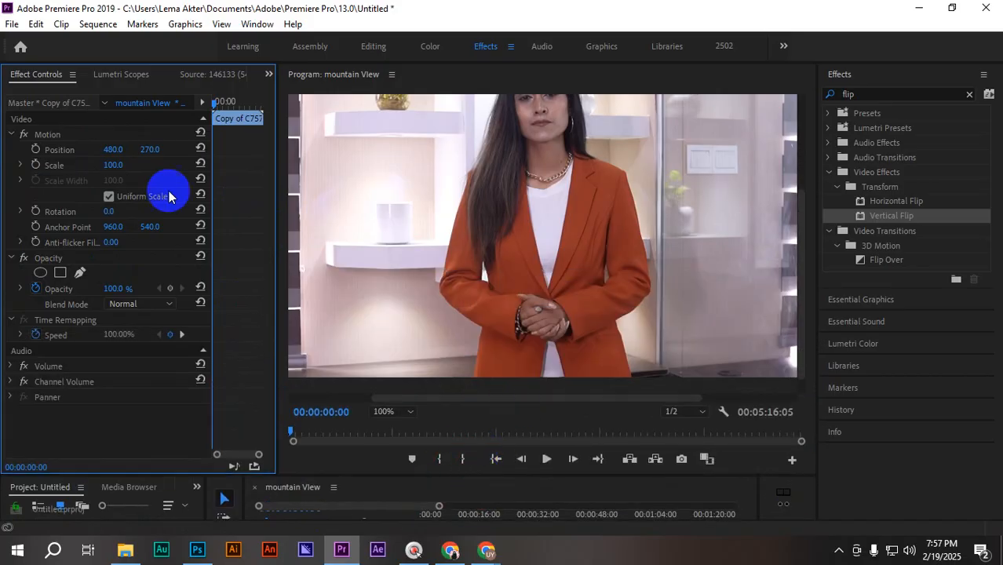
pyautogui.click(55, 260)
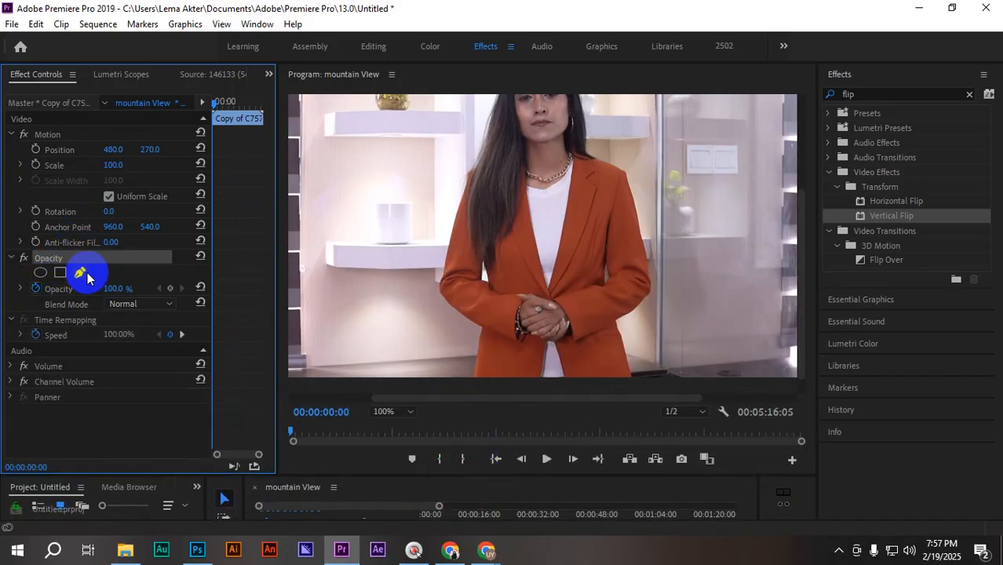
pyautogui.click(81, 275)
pyautogui.click(472, 380)
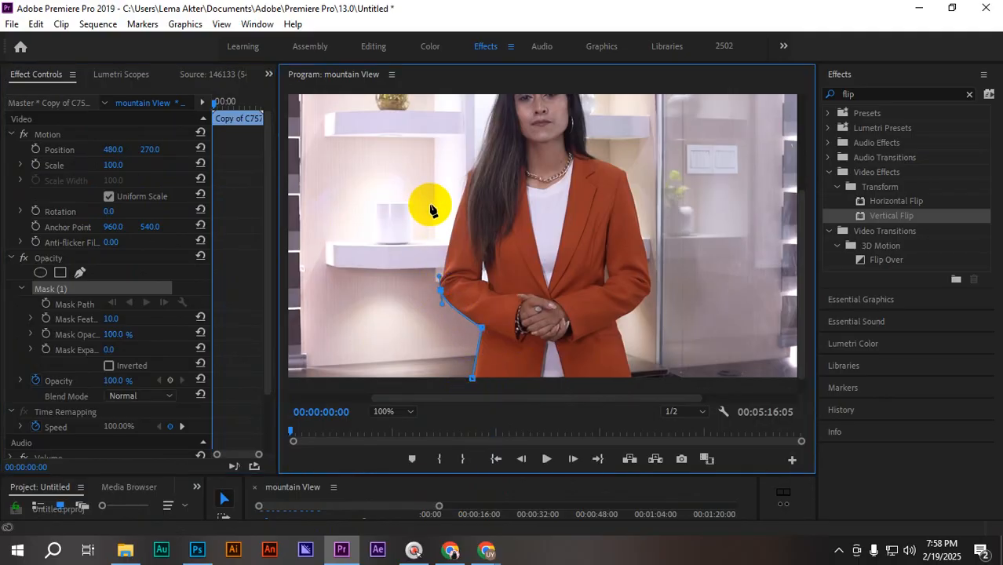
pyautogui.click(468, 175)
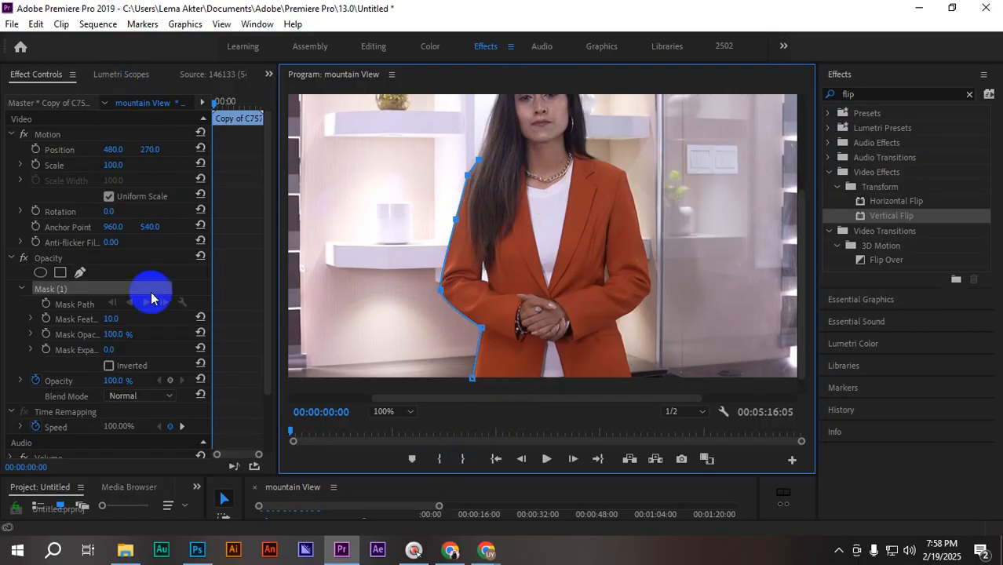
pyautogui.click(487, 120)
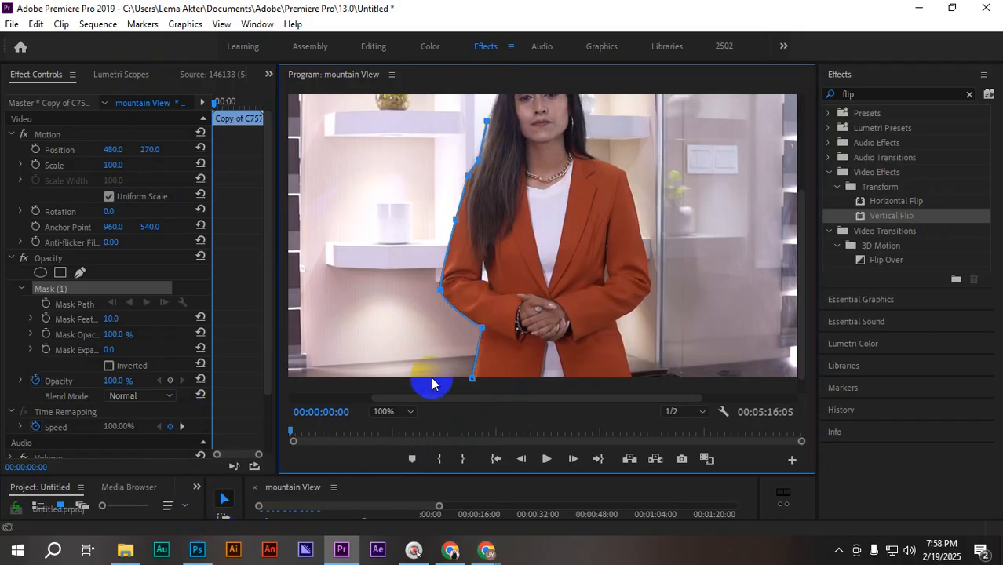
# - Fit the whole frame in view and continue the mask over the head with a curved top point, down to the opposite side of the neck
pyautogui.click(392, 410)
pyautogui.click(386, 255)
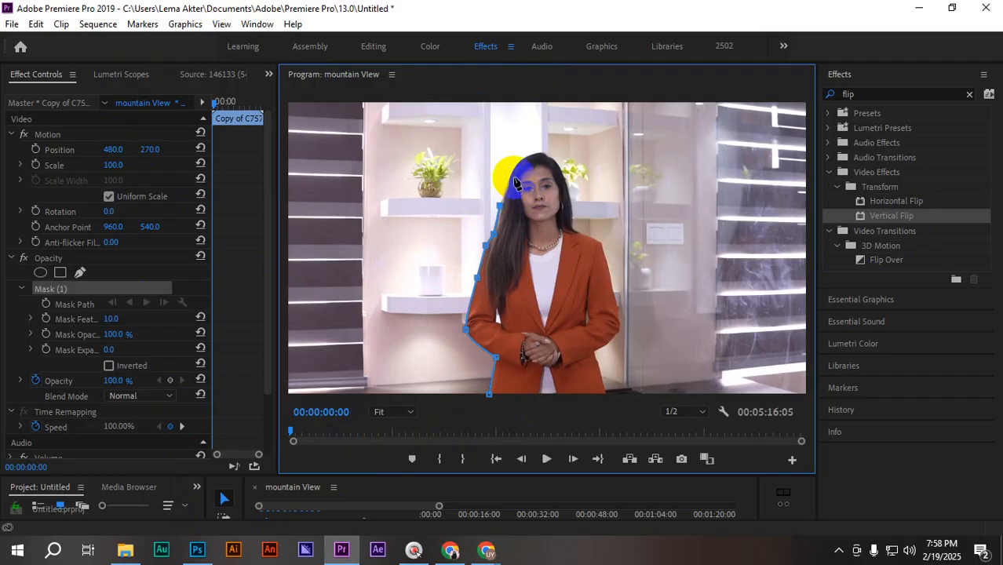
pyautogui.click(512, 174)
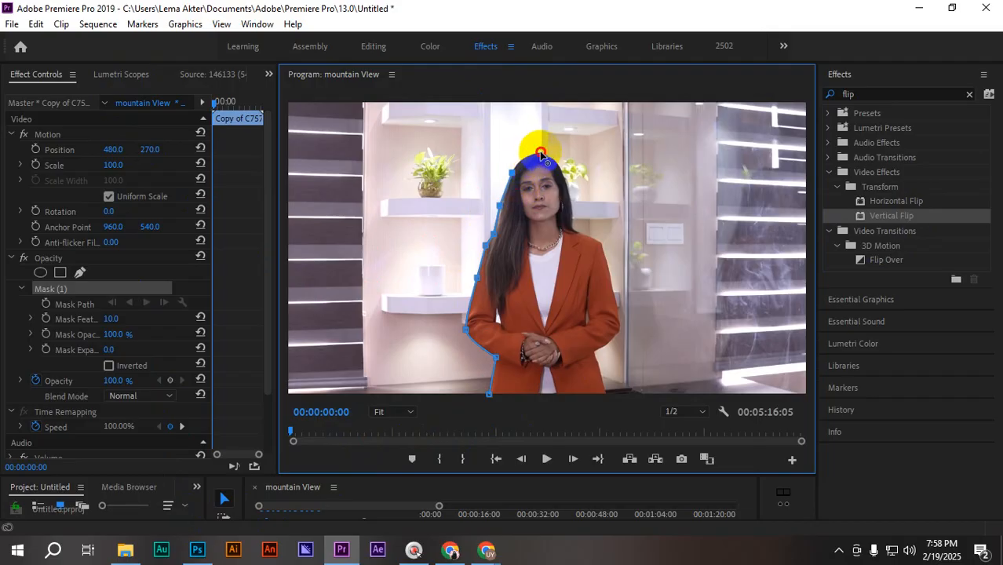
pyautogui.moveTo(540, 153); pyautogui.dragTo(552, 153)
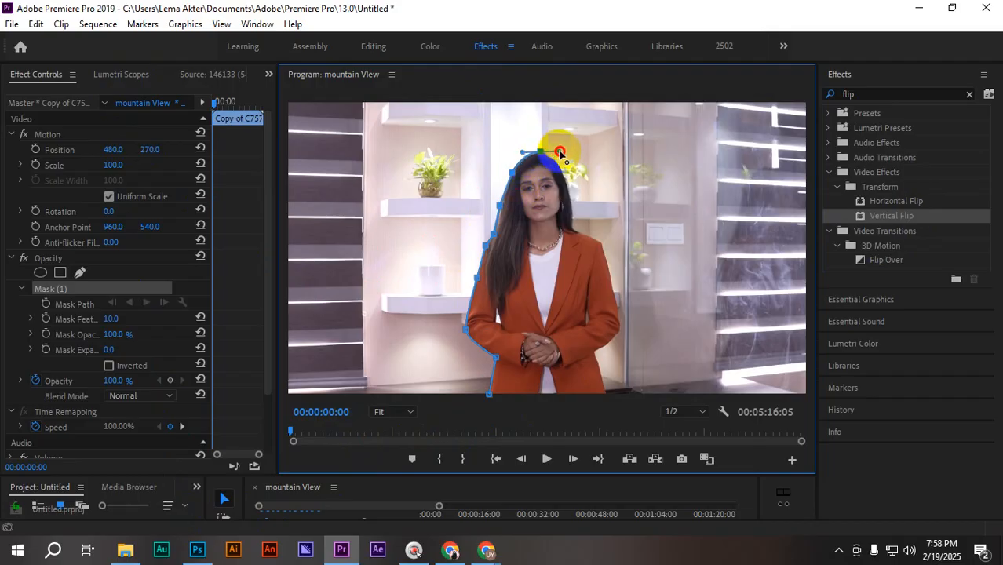
pyautogui.click(541, 152)
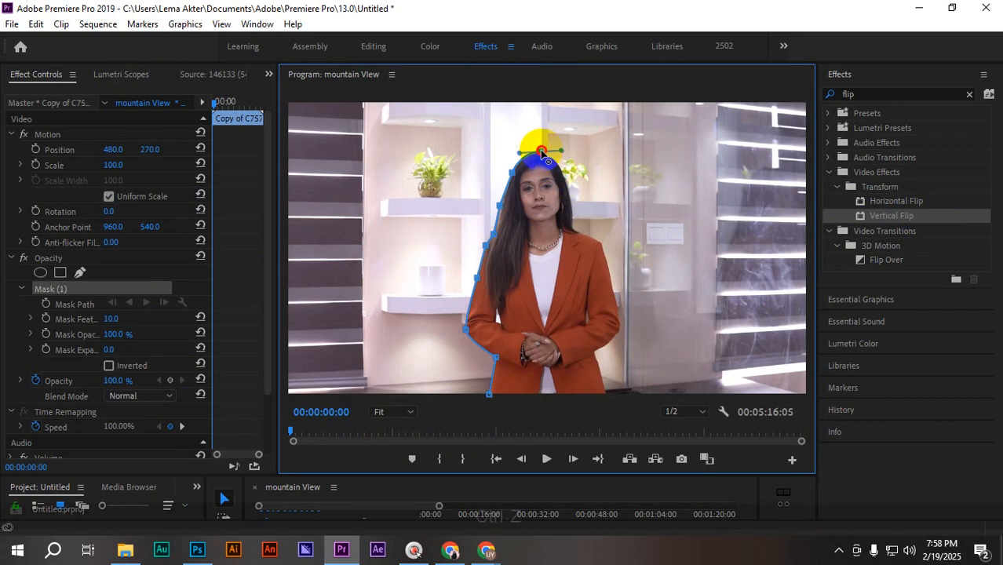
pyautogui.moveTo(562, 153); pyautogui.dragTo(550, 153)
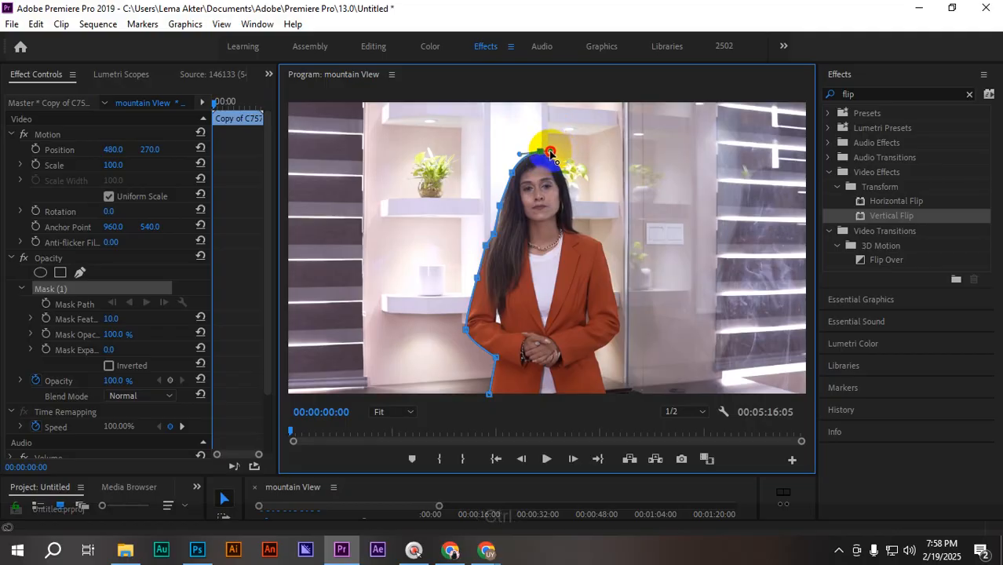
pyautogui.click(570, 203)
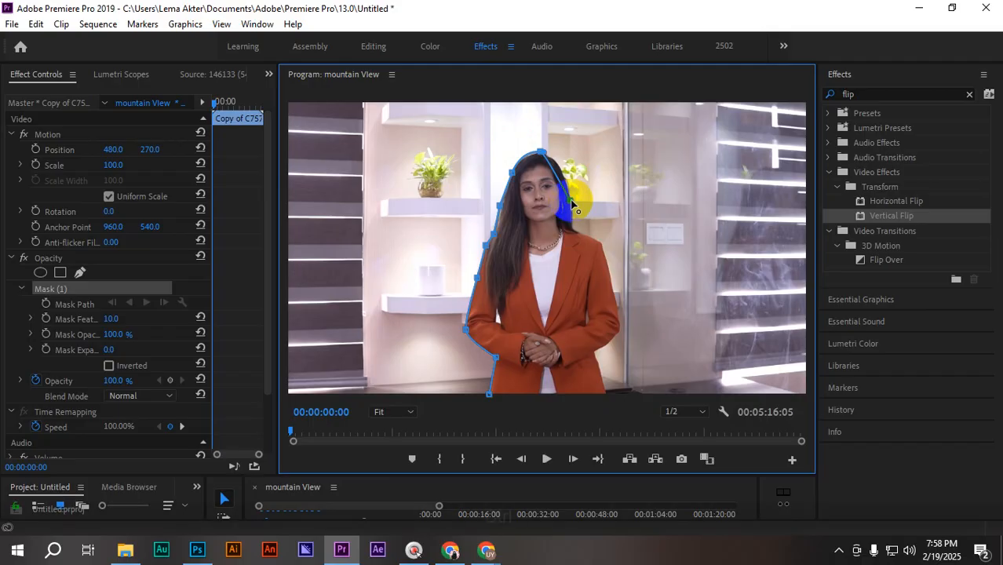
pyautogui.click(571, 219)
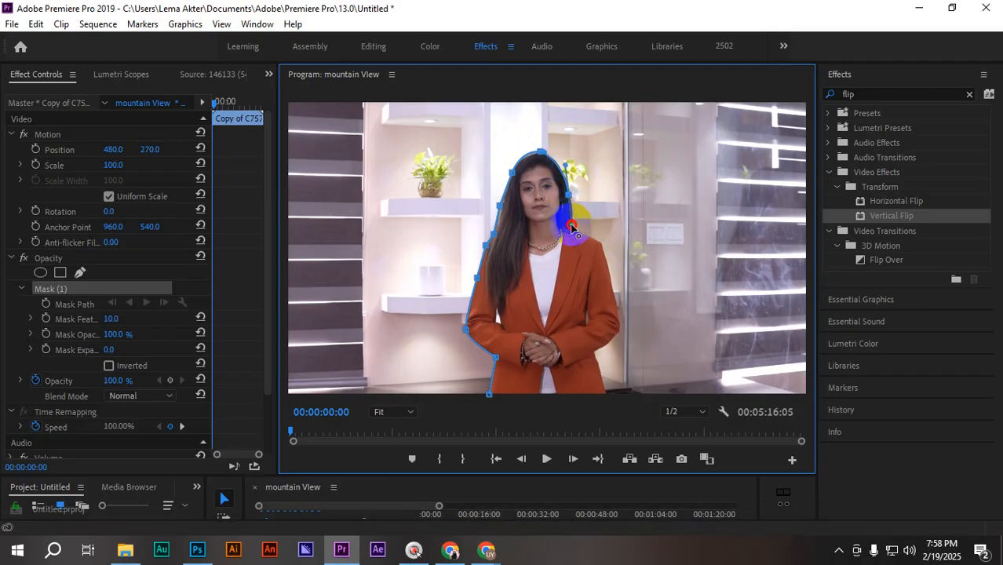
# - Shape the mask along the shoulder opposite the long hair and extend it down the sleeve to the elbow
pyautogui.click(581, 241)
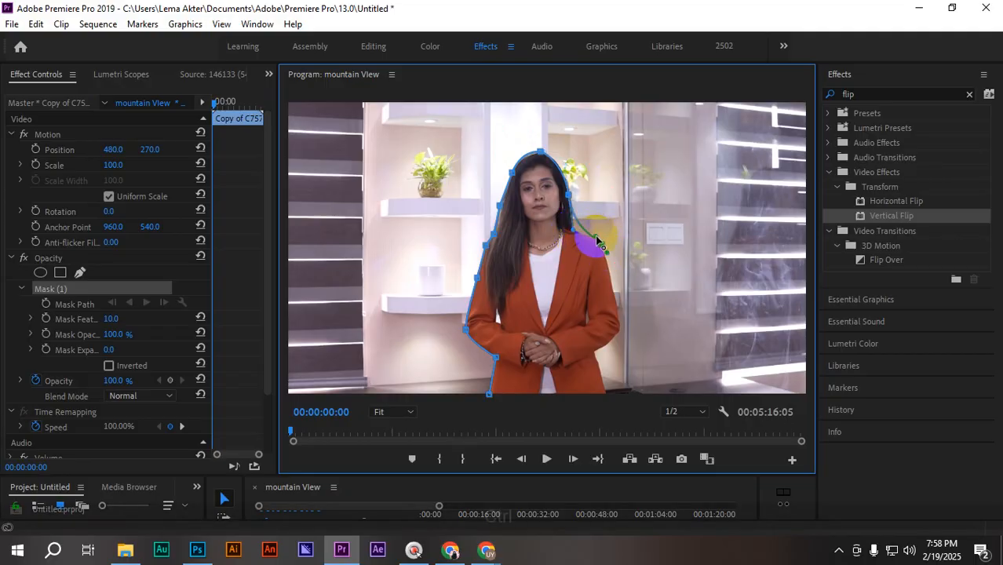
pyautogui.click(571, 234)
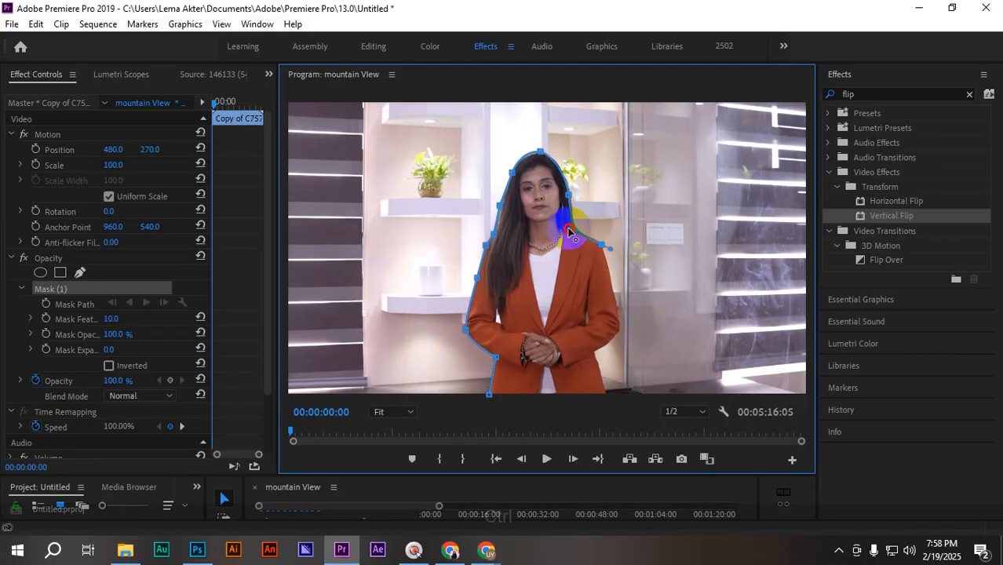
pyautogui.click(603, 247)
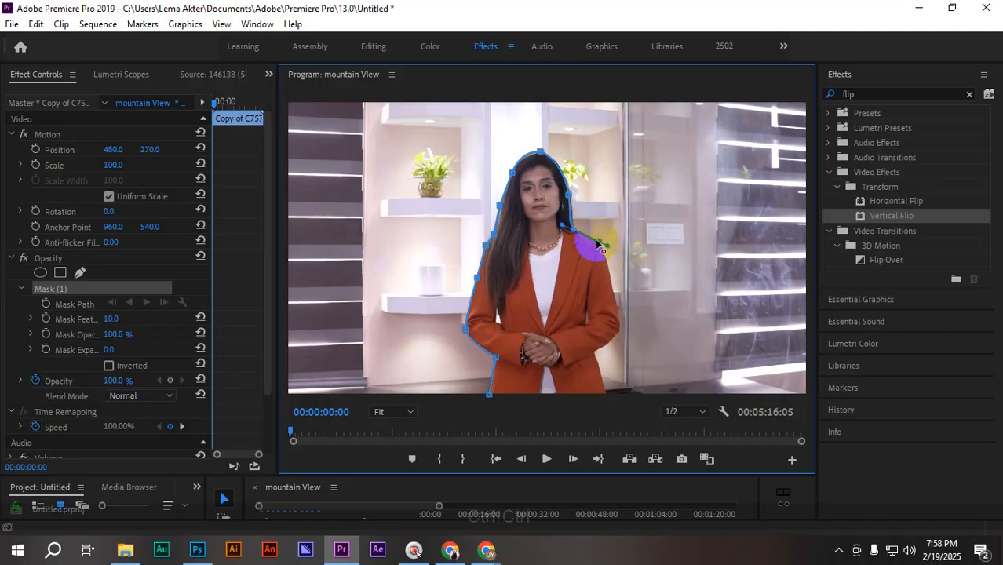
pyautogui.click(611, 299)
pyautogui.hotkey('ctrl', 'z')
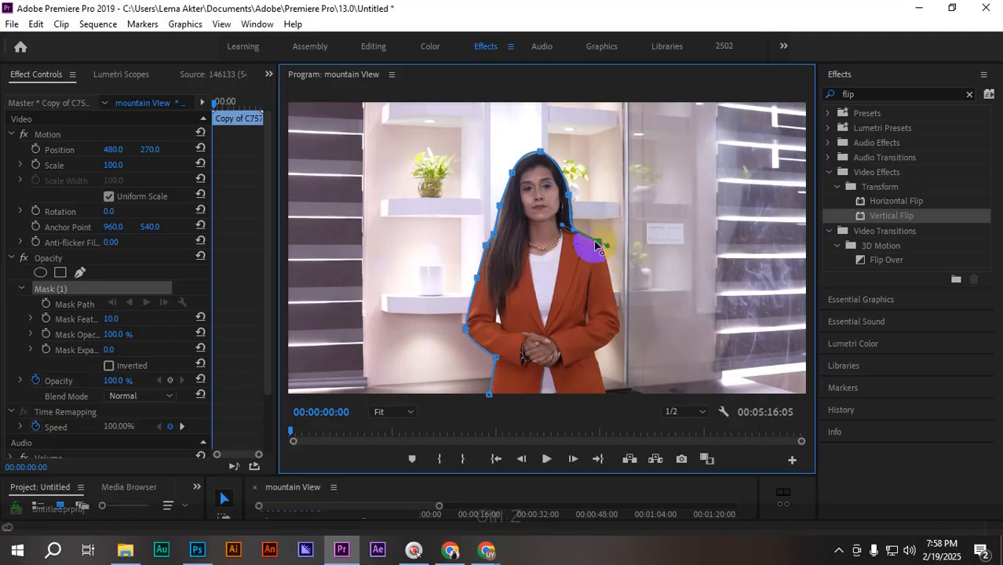
pyautogui.click(618, 330)
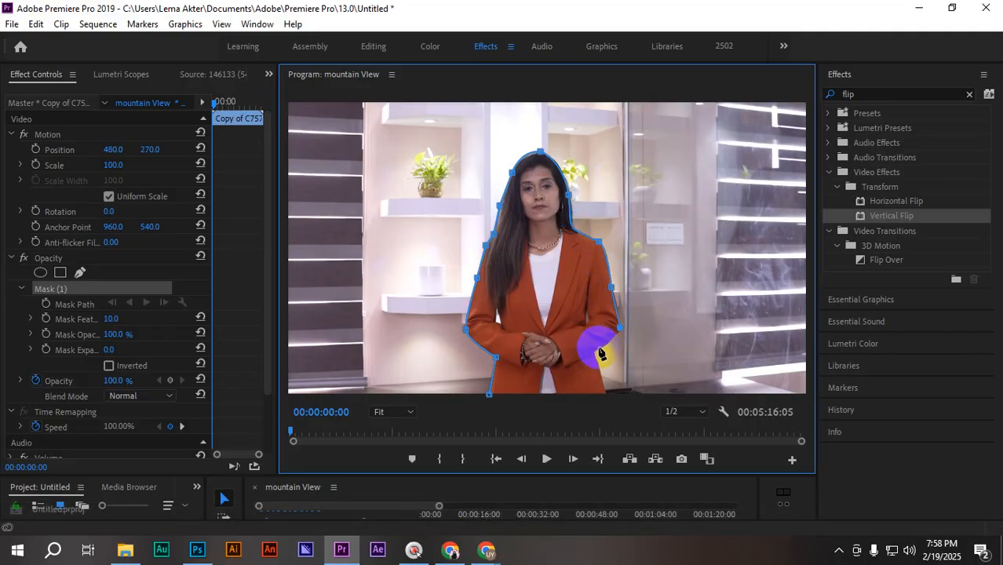
# - Continue the mask from the elbow with a curved point under the forearm, down to the jacket hem, and shorten that point's handle
pyautogui.moveTo(590, 354); pyautogui.dragTo(573, 358)
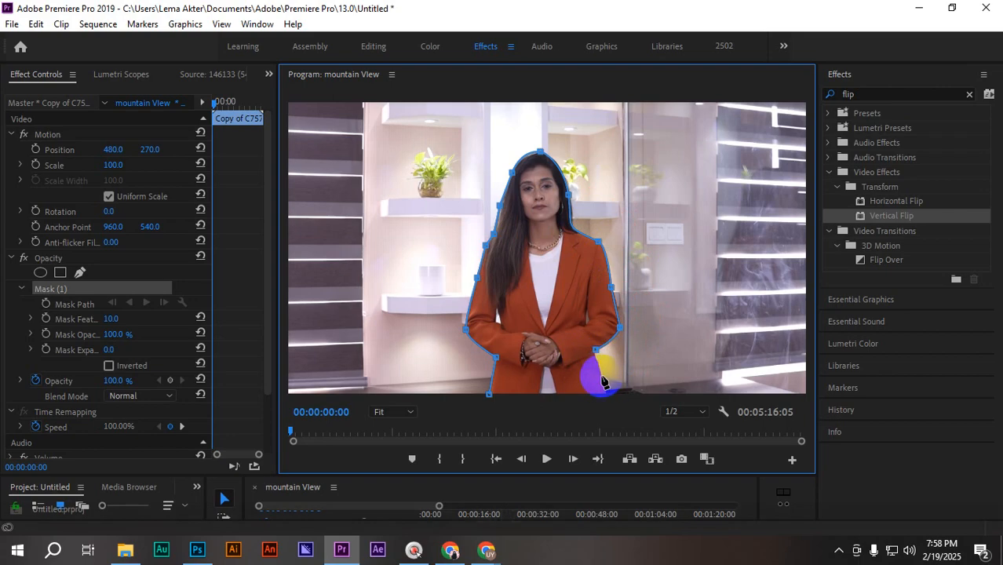
pyautogui.hotkey('ctrl', 'z')
pyautogui.moveTo(594, 351); pyautogui.dragTo(575, 360)
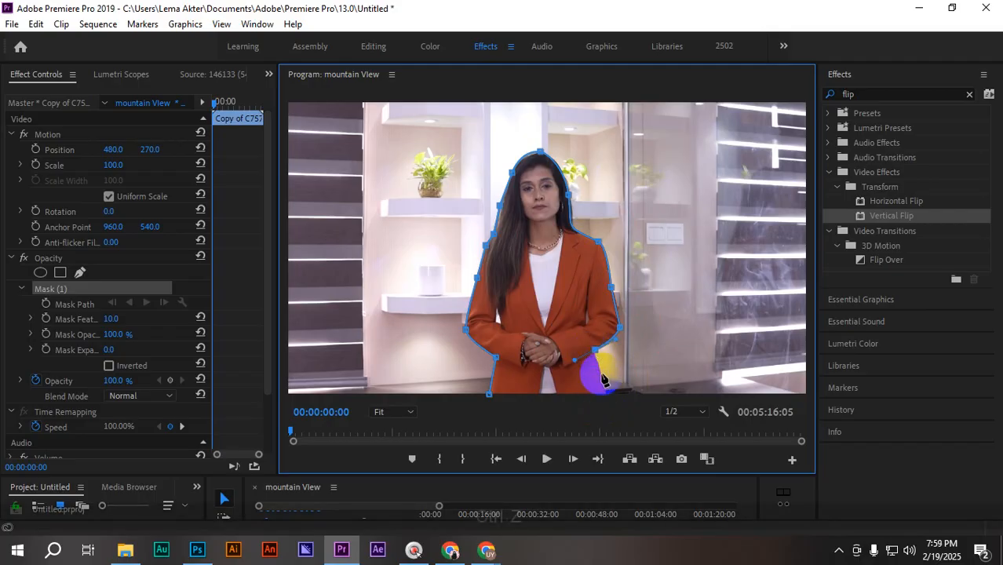
pyautogui.click(605, 387)
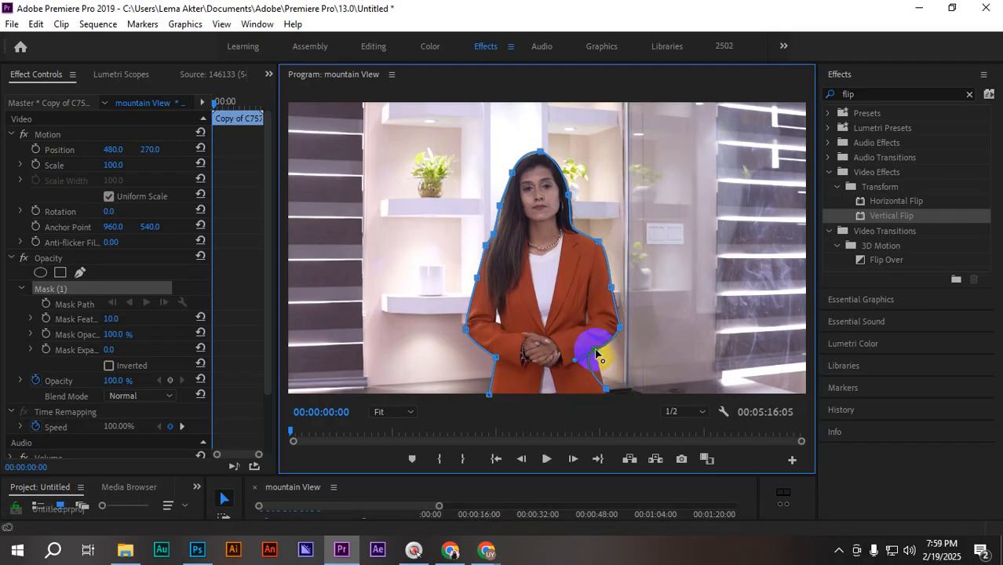
pyautogui.moveTo(575, 360); pyautogui.dragTo(584, 358)
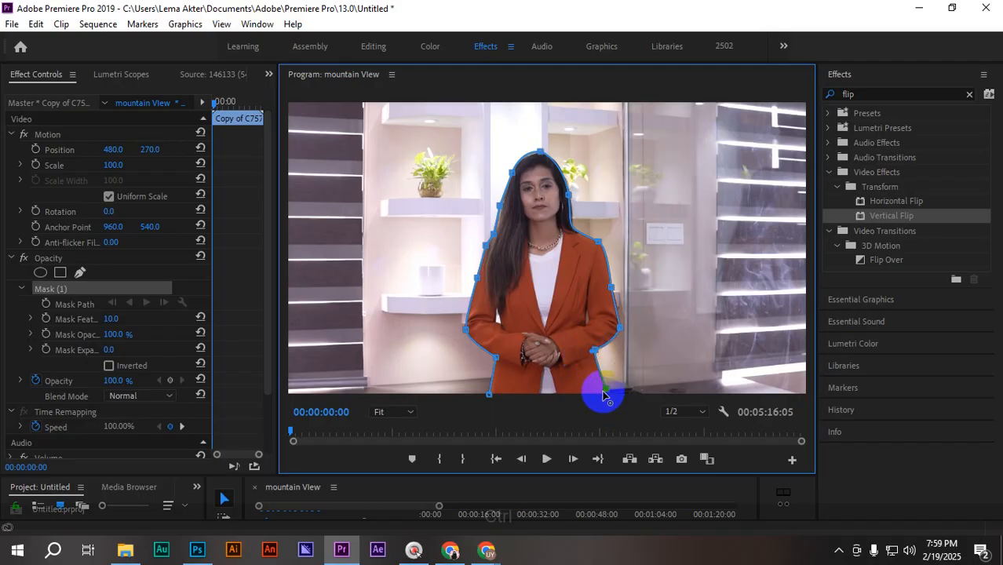
# - Close the mask along the bottom of the jacket at its starting point and try adjusting the hem corner on the far side
pyautogui.click(531, 393)
pyautogui.click(489, 394)
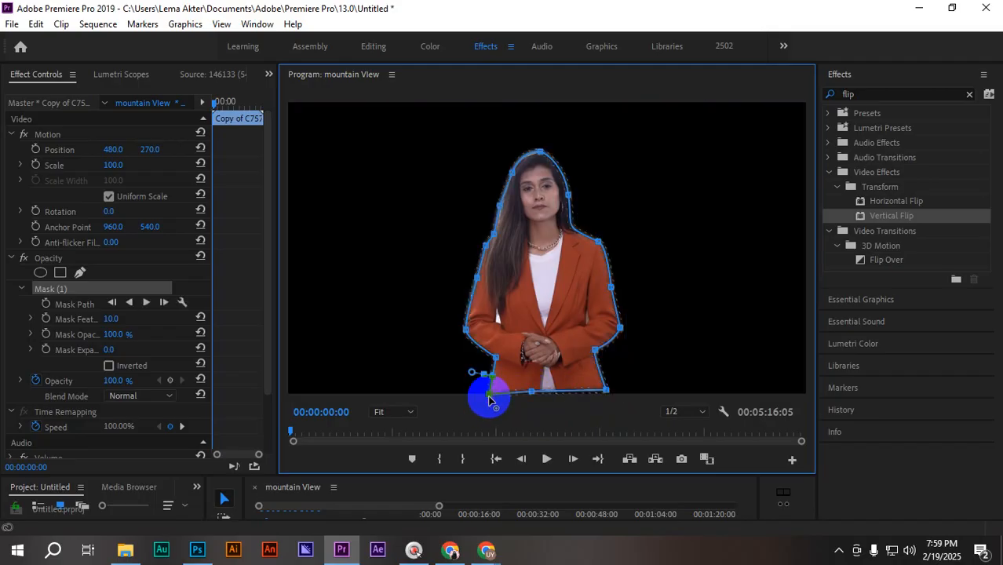
pyautogui.moveTo(609, 391); pyautogui.dragTo(518, 393)
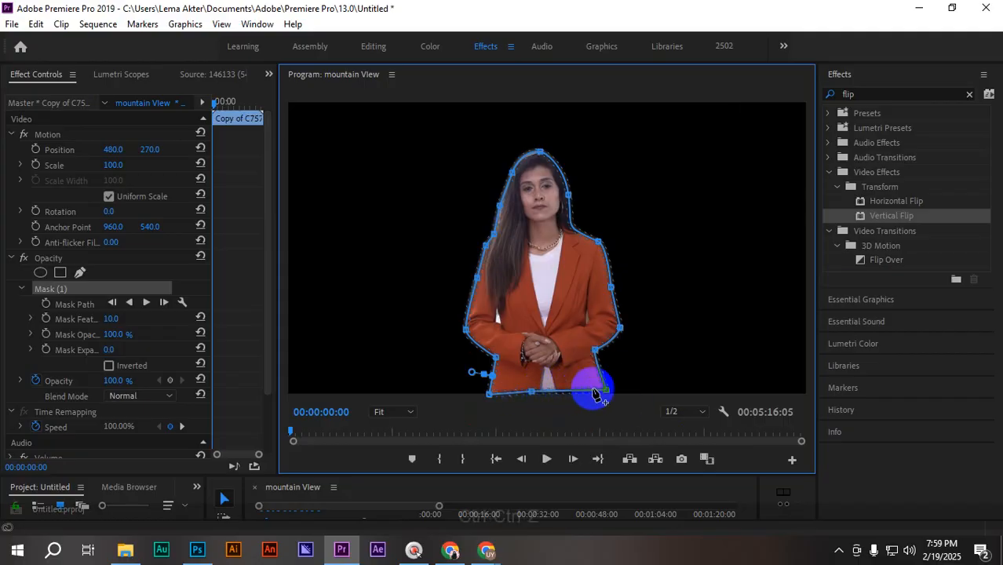
# - Undo the last hem corner adjustment and pull the mask's bottom edge on the long-hair side just below the frame
pyautogui.hotkey('ctrl', 'z')
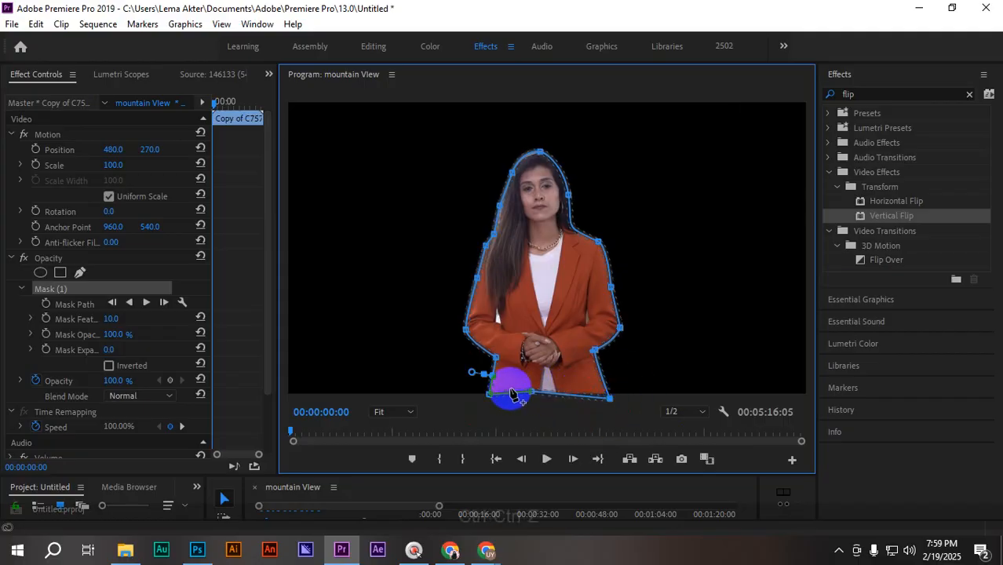
pyautogui.moveTo(531, 393); pyautogui.dragTo(488, 400)
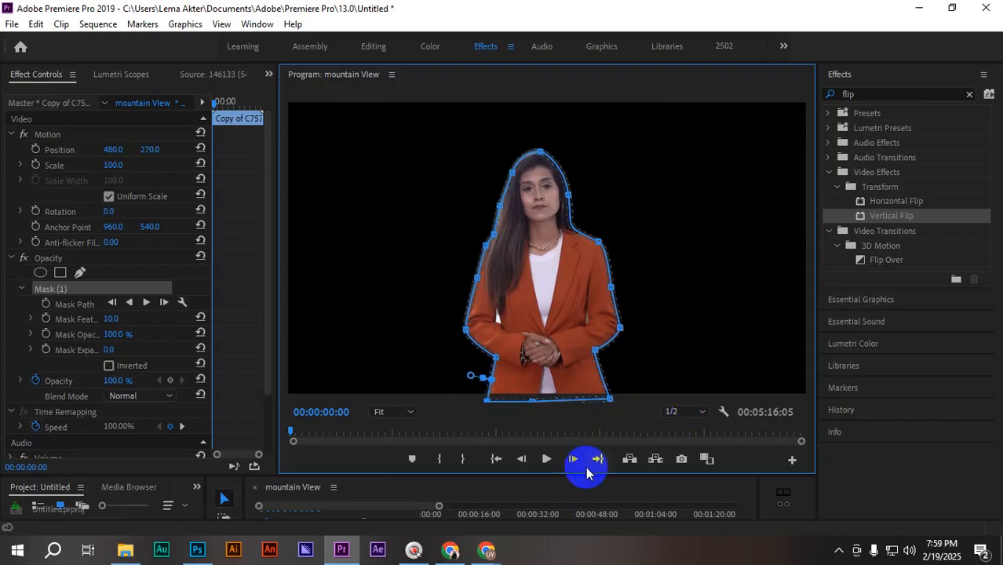
# - Restore the timeline's height, set the playhead to the clip start and track Mask (1) forward through the clip
pyautogui.moveTo(582, 474); pyautogui.dragTo(578, 390)
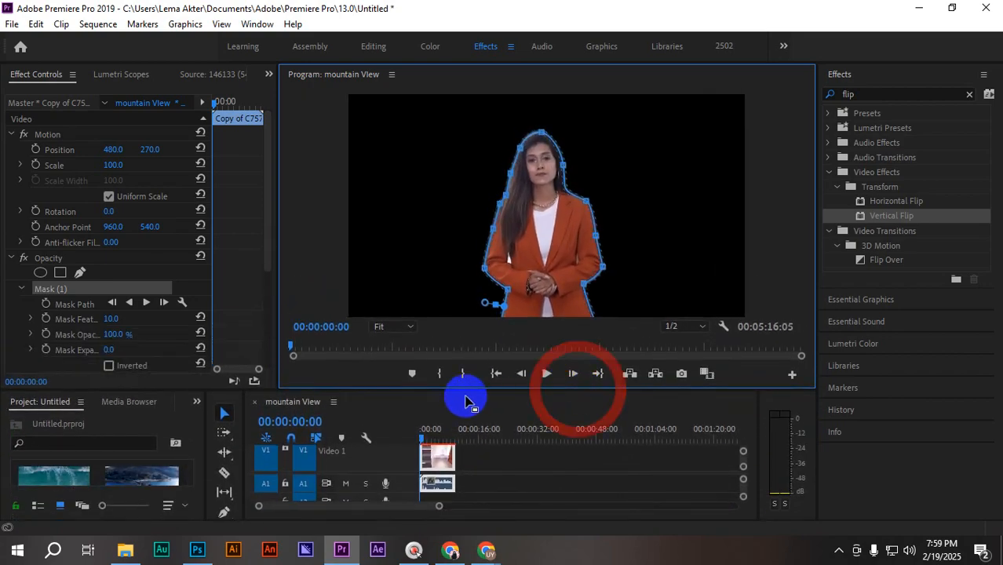
pyautogui.moveTo(424, 444)
pyautogui.mouseDown()
pyautogui.moveTo(459, 444)
pyautogui.moveTo(419, 442)
pyautogui.mouseUp()
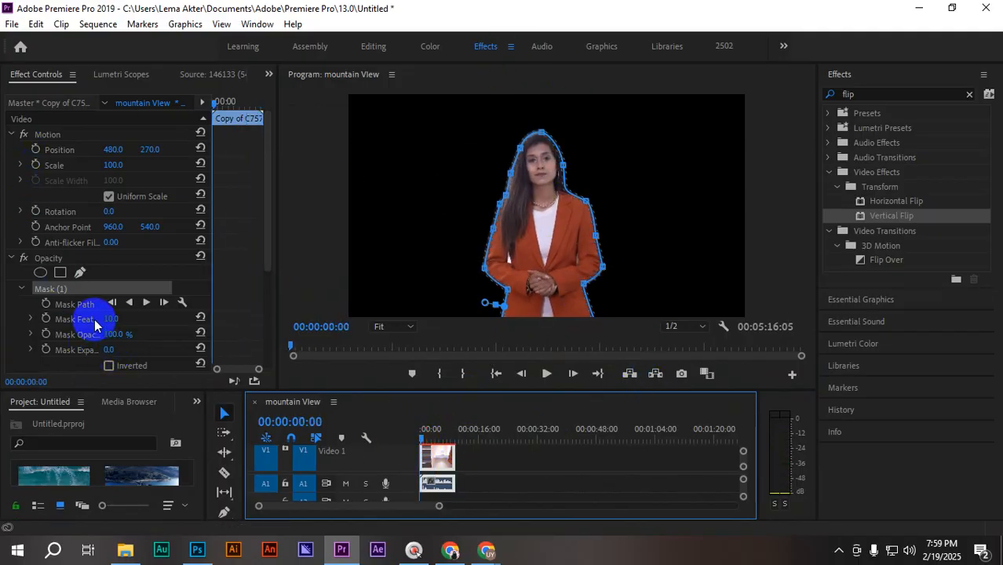
pyautogui.click(152, 303)
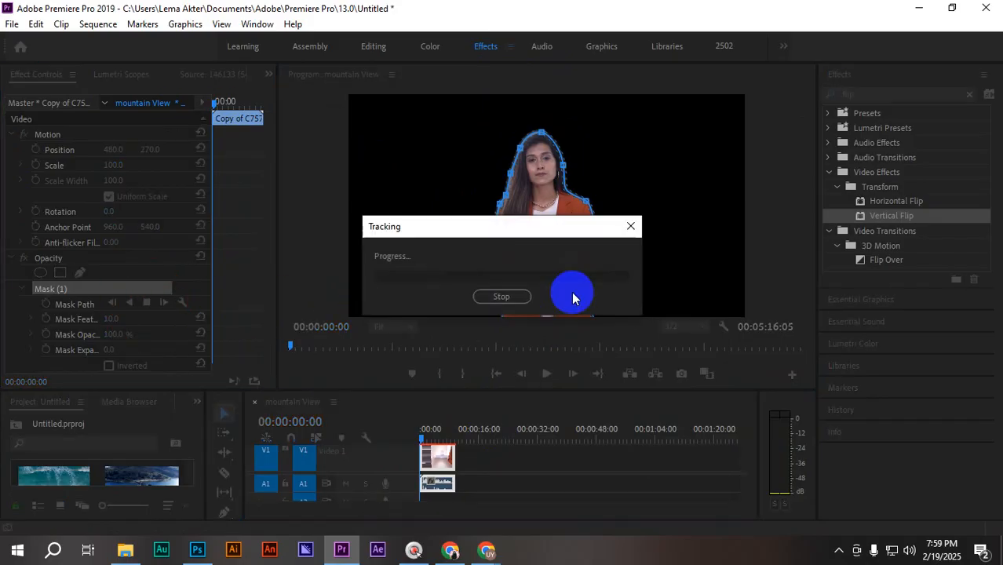
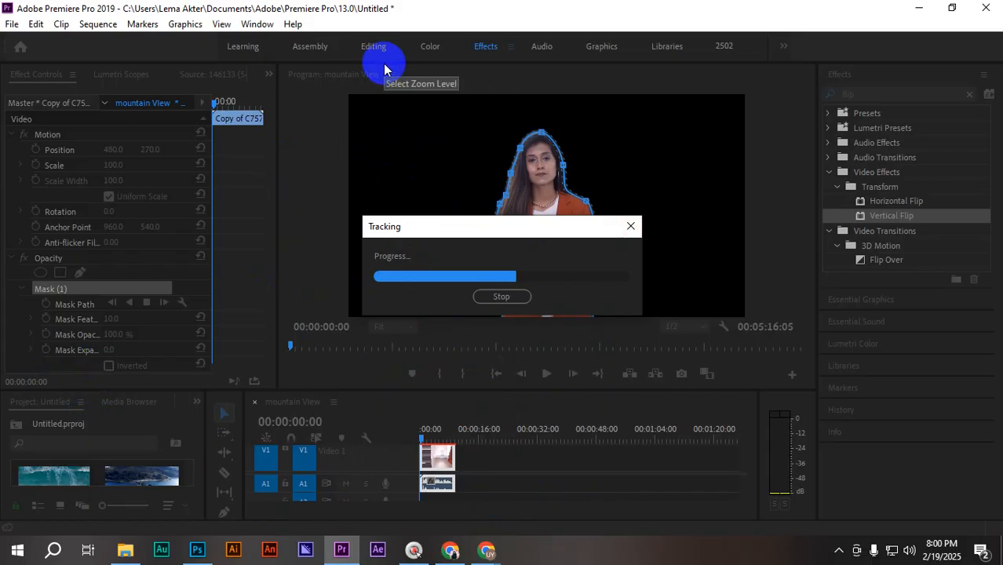
# - Switch to the Google Meet call in Chrome, read the latest in-call messages and close the chat
pyautogui.moveTo(480, 555)
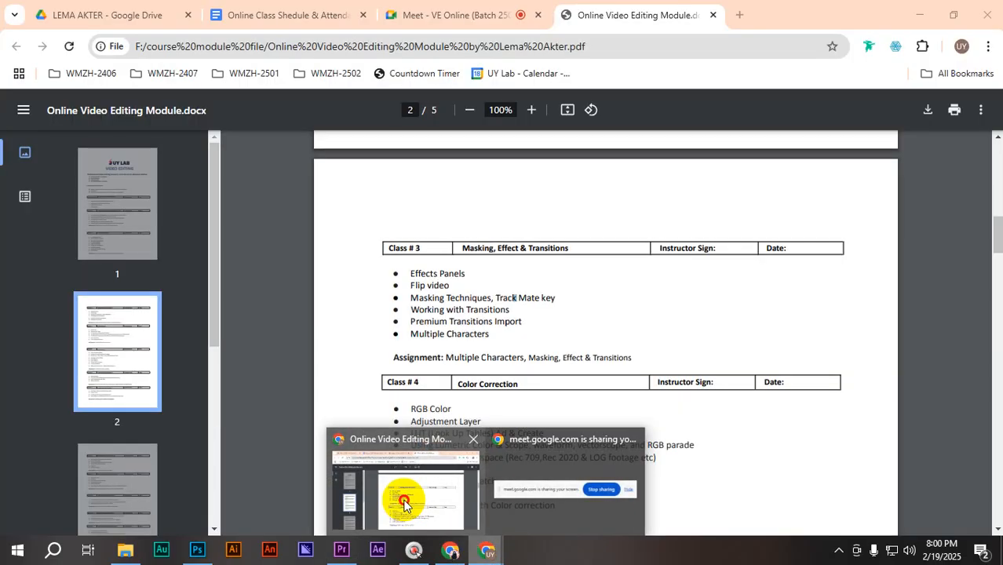
pyautogui.click(401, 501)
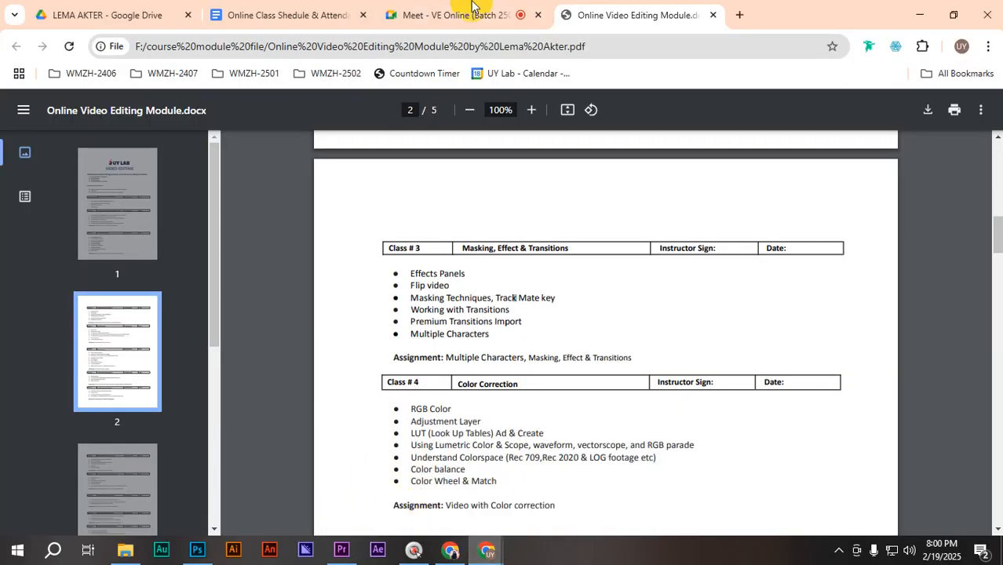
pyautogui.click(394, 14)
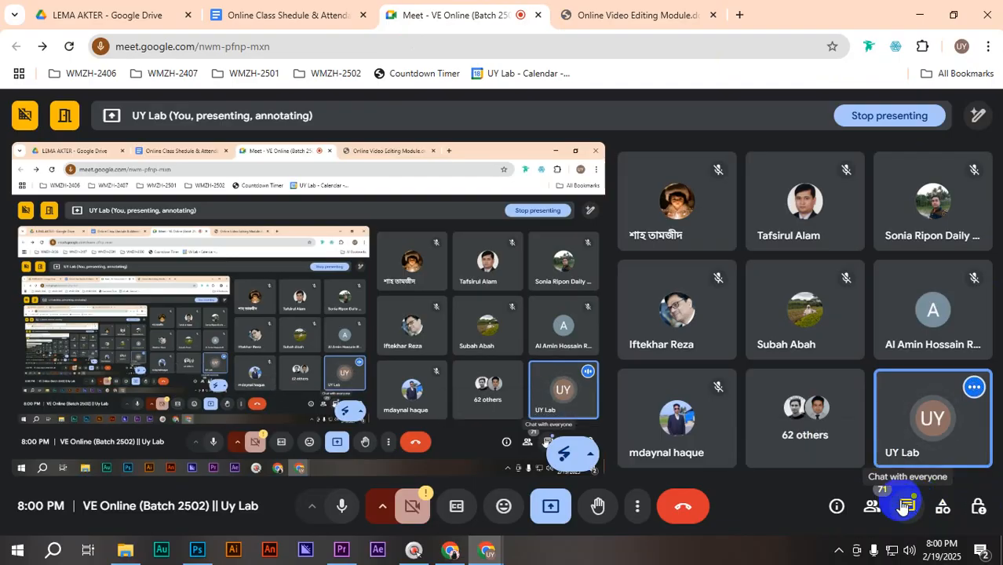
pyautogui.click(911, 507)
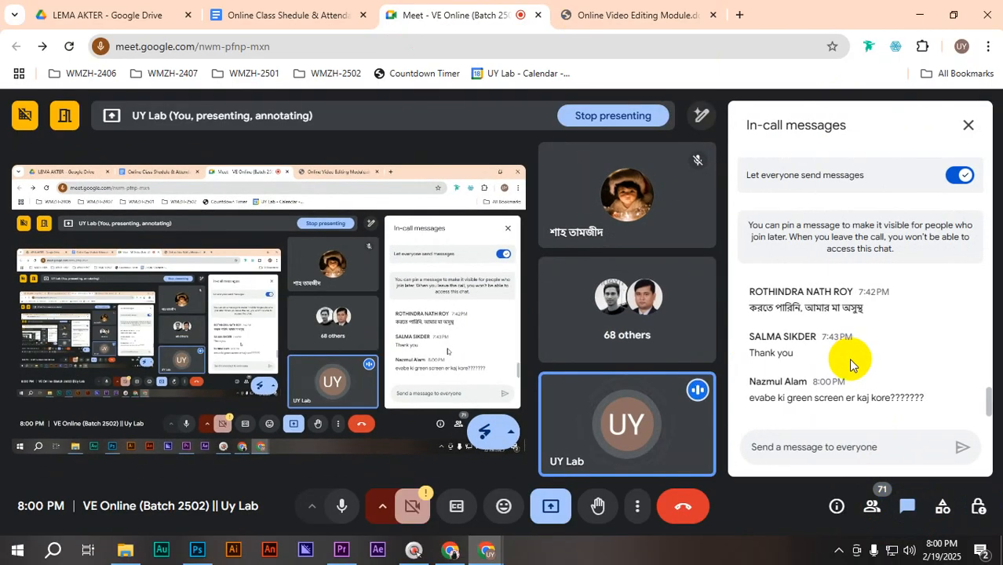
pyautogui.scroll(1, 850, 361)
pyautogui.scroll(-1, 851, 363)
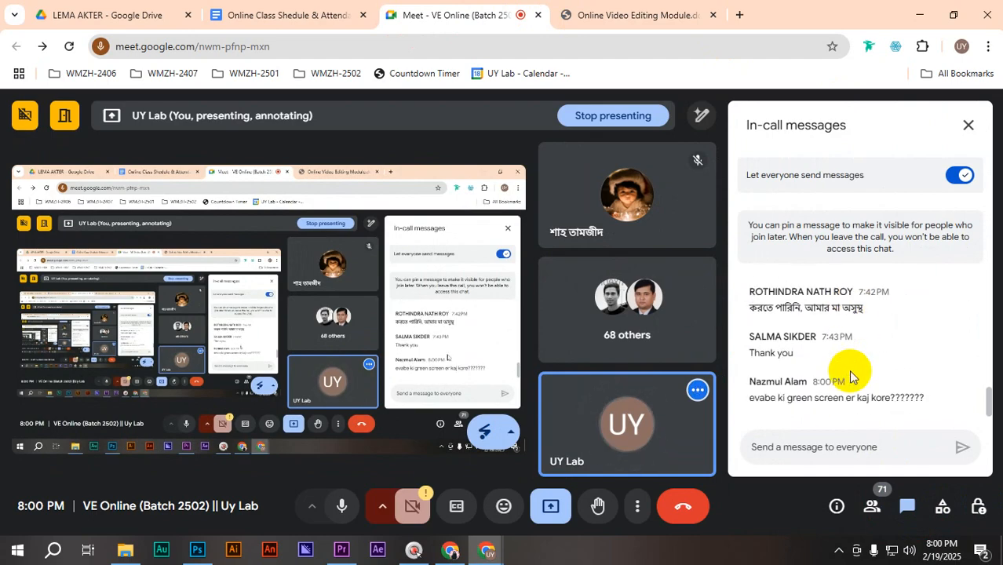
pyautogui.click(967, 128)
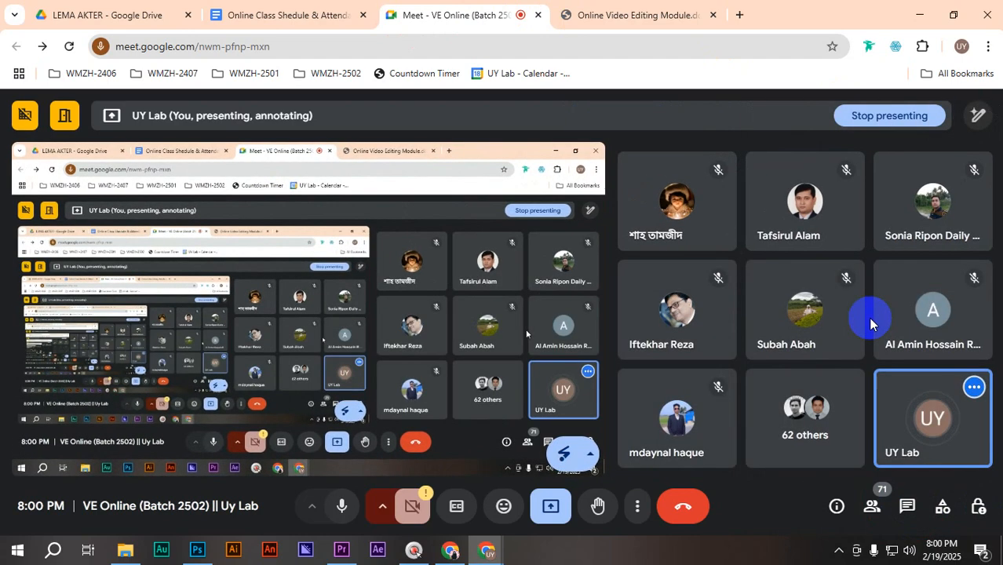
# - Return to Premiere Pro and play the clip from the start to review the tracked mask
pyautogui.click(354, 555)
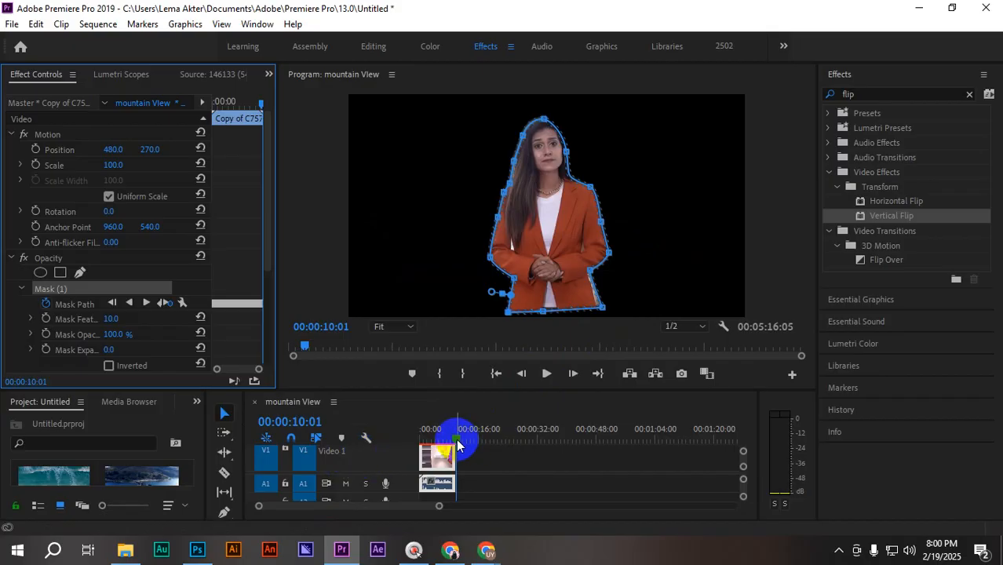
pyautogui.moveTo(460, 445); pyautogui.dragTo(392, 448)
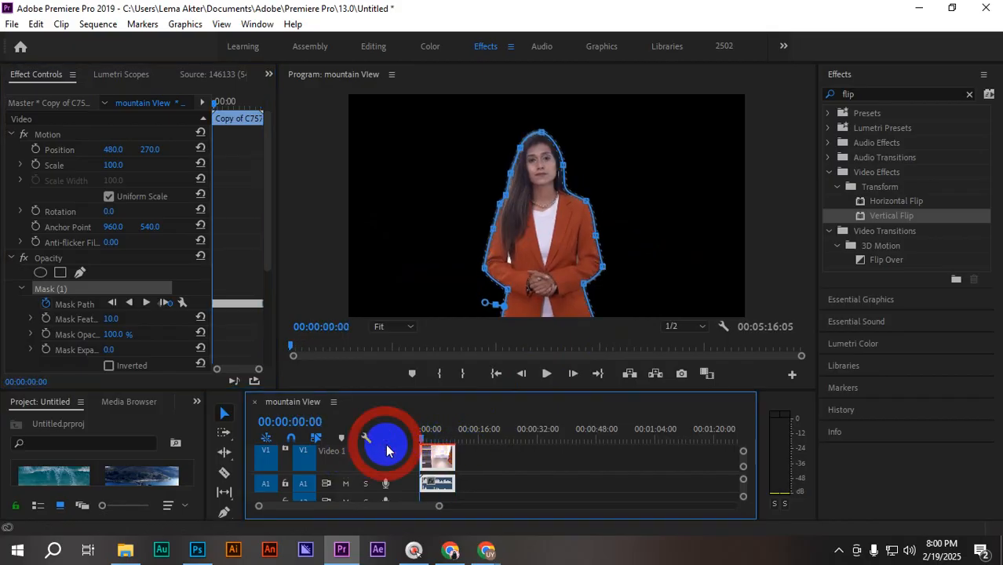
pyautogui.press('space')
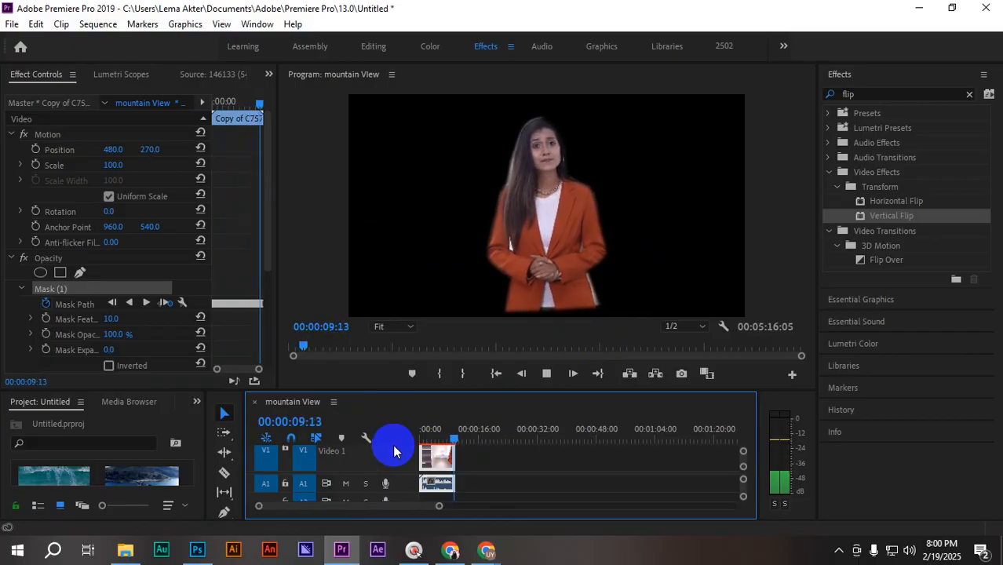
pyautogui.press('space')
pyautogui.moveTo(209, 390); pyautogui.dragTo(233, 291)
pyautogui.click(71, 385)
pyautogui.click(165, 405)
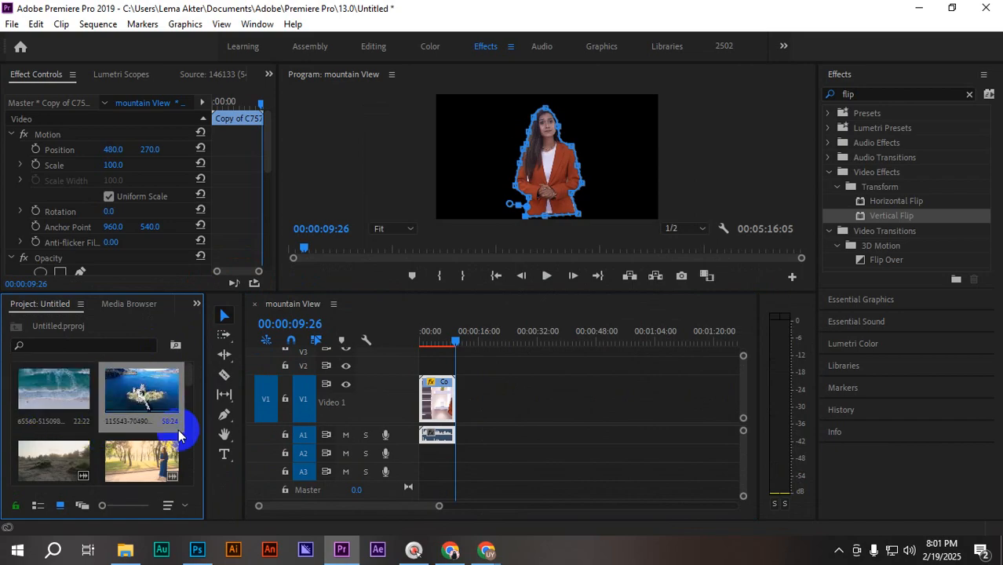
pyautogui.moveTo(145, 395); pyautogui.dragTo(536, 394)
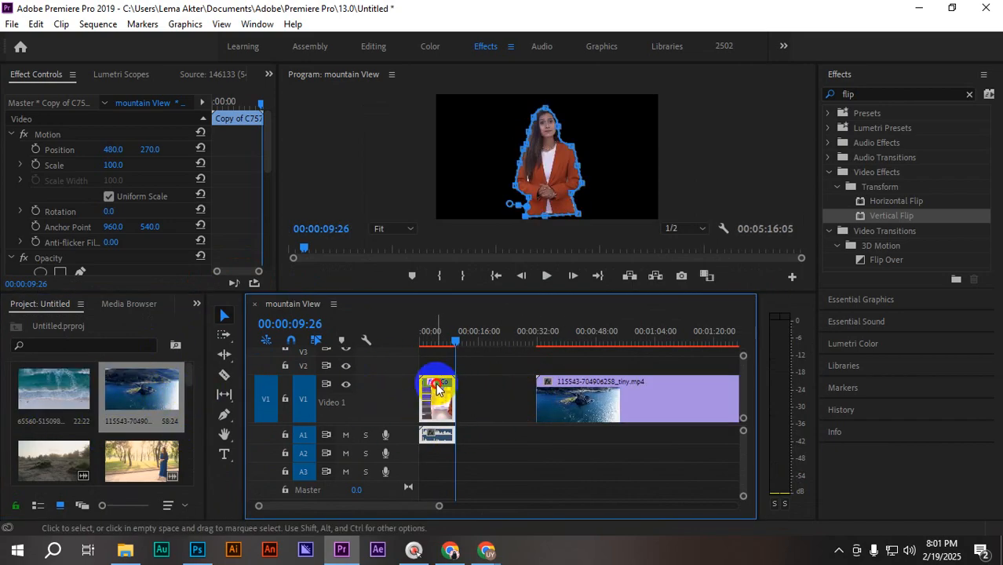
pyautogui.moveTo(436, 392); pyautogui.dragTo(409, 341)
pyautogui.moveTo(623, 400); pyautogui.dragTo(463, 374)
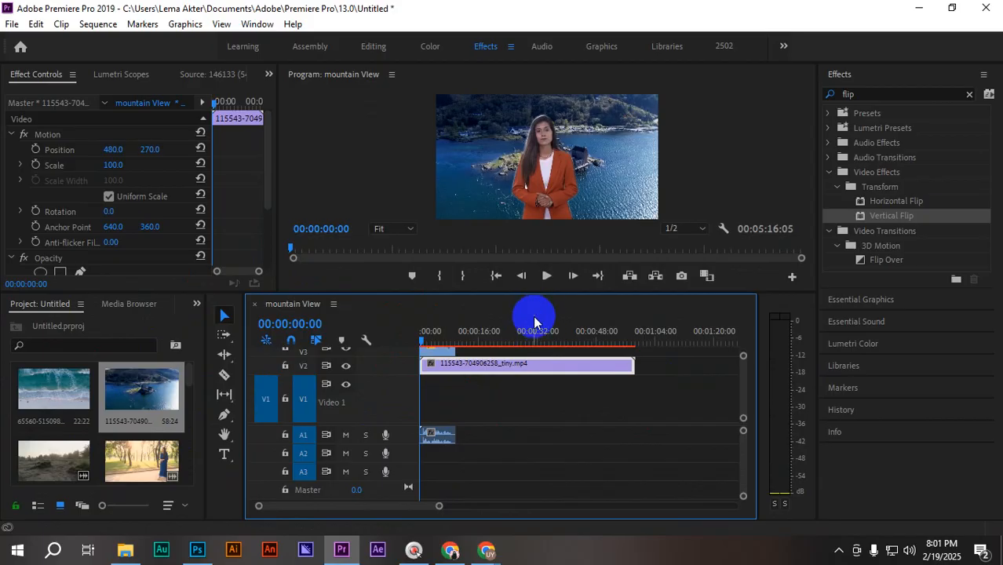
pyautogui.moveTo(536, 292); pyautogui.dragTo(551, 310)
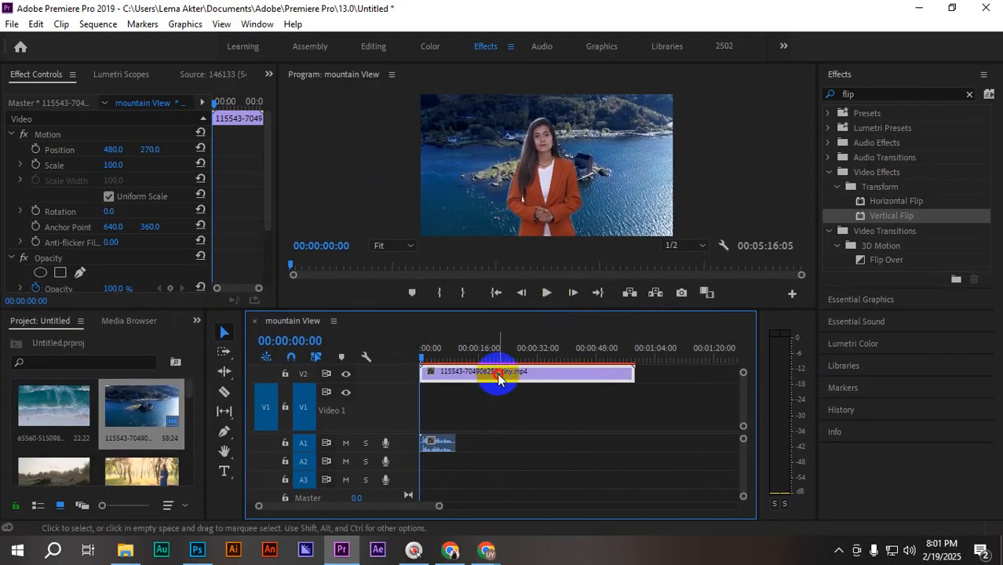
pyautogui.press('Delete')
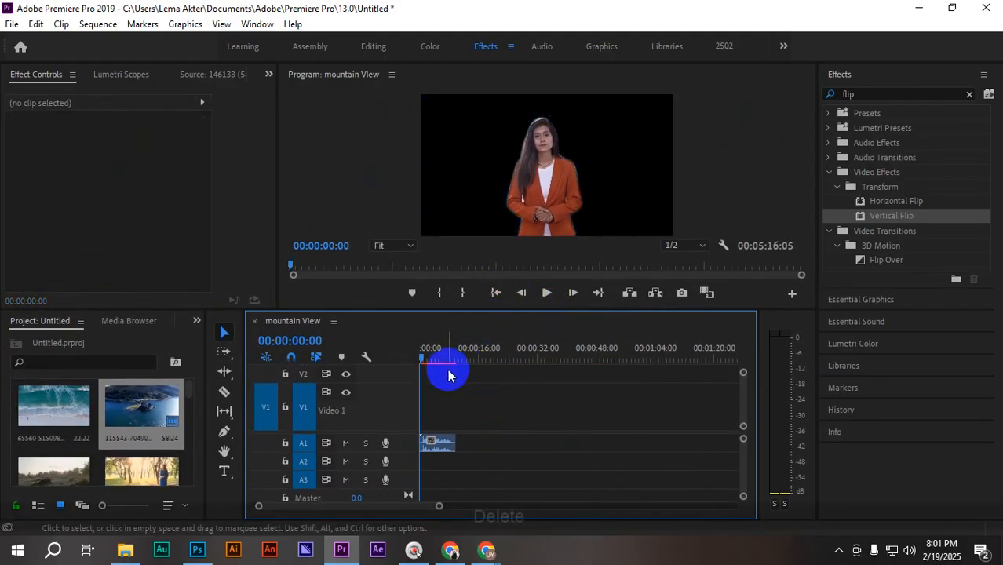
pyautogui.keyDown('alt'); pyautogui.scroll(-4, 406, 401); pyautogui.keyUp('alt')
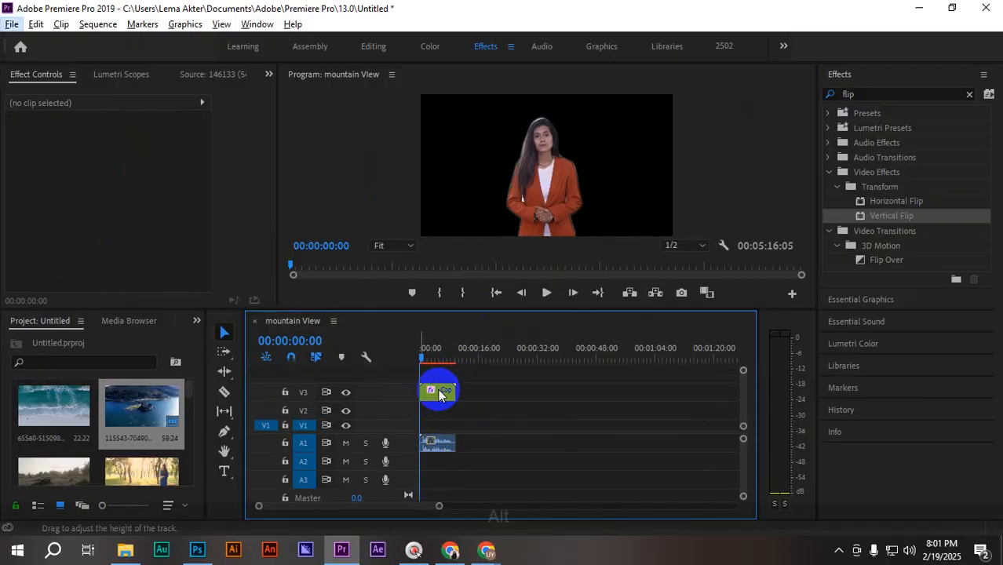
# - Duplicate the masked clip, delete the duplicate's audio and place its video on V2 directly under the original
pyautogui.click(440, 392)
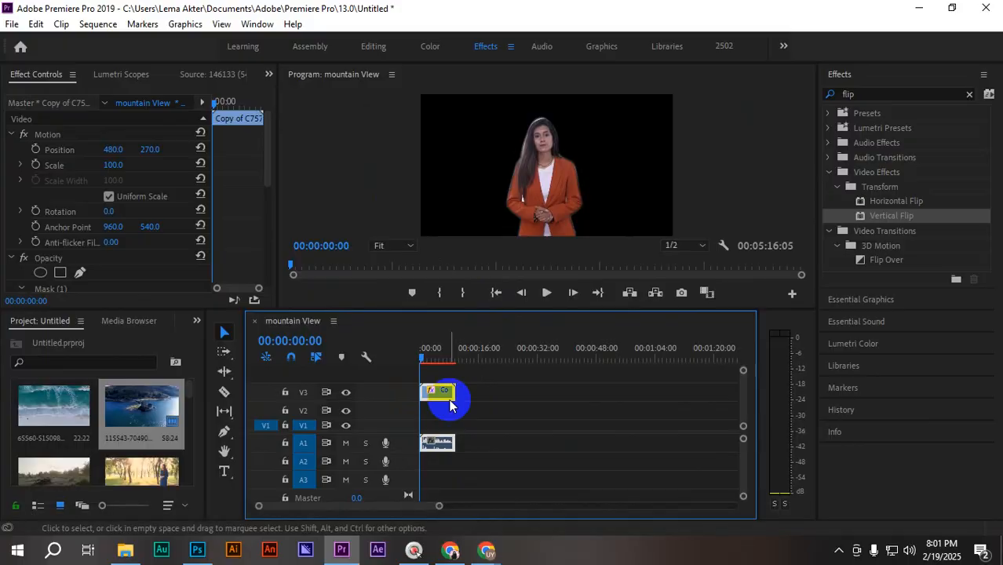
pyautogui.moveTo(449, 398); pyautogui.dragTo(532, 404)
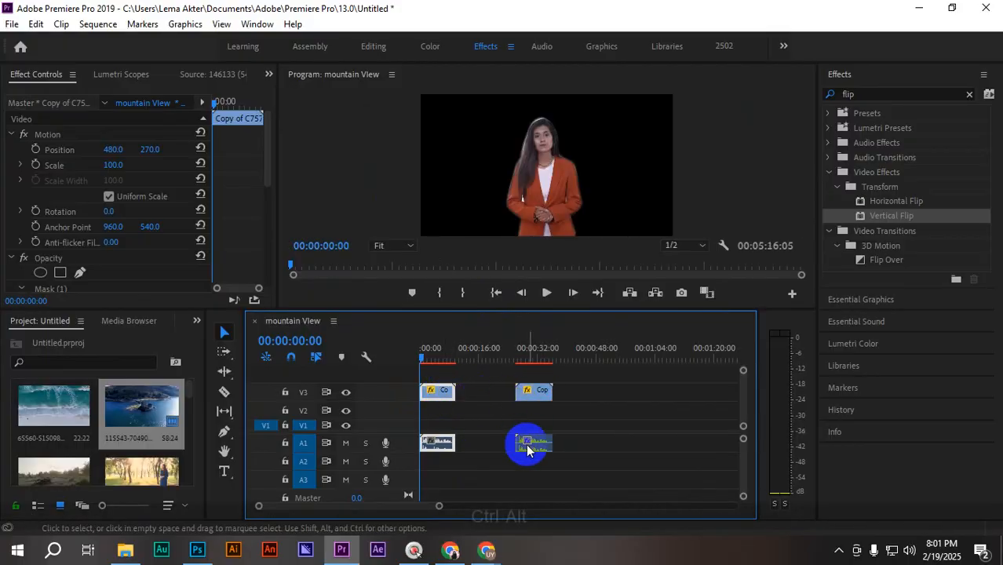
pyautogui.click(627, 425)
pyautogui.click(577, 398)
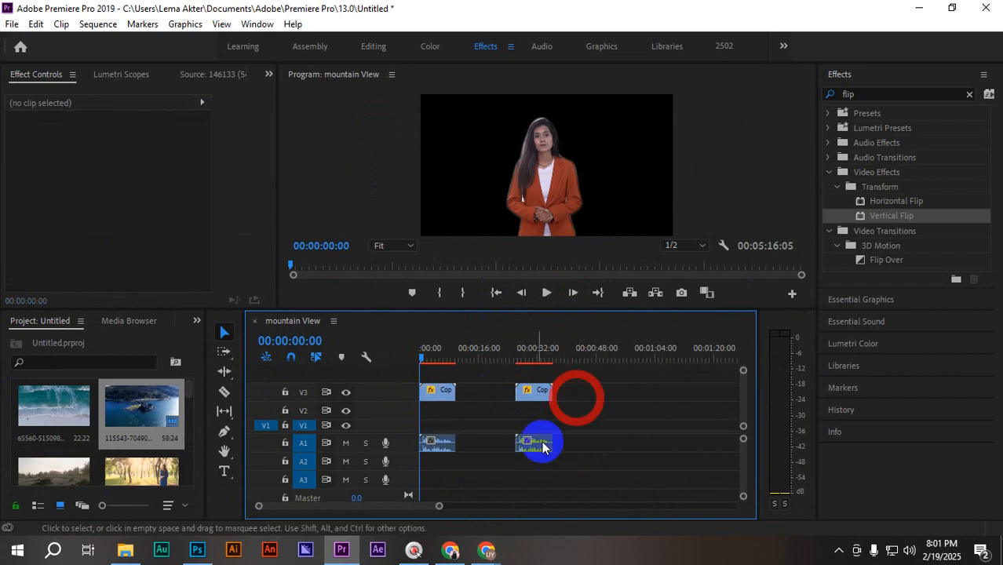
pyautogui.keyDown('alt'); pyautogui.click(532, 448); pyautogui.keyUp('alt')
pyautogui.press('Delete')
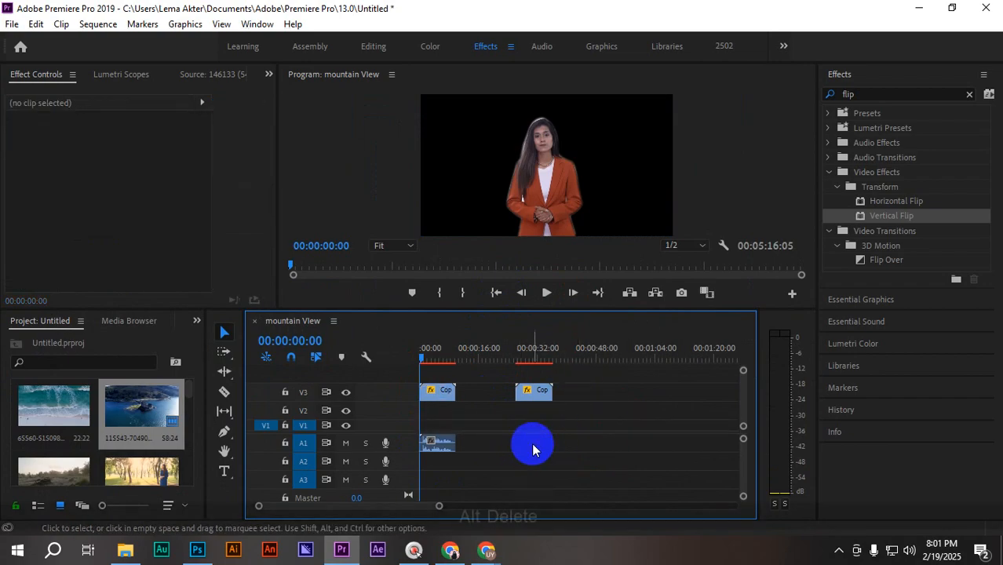
pyautogui.click(535, 393)
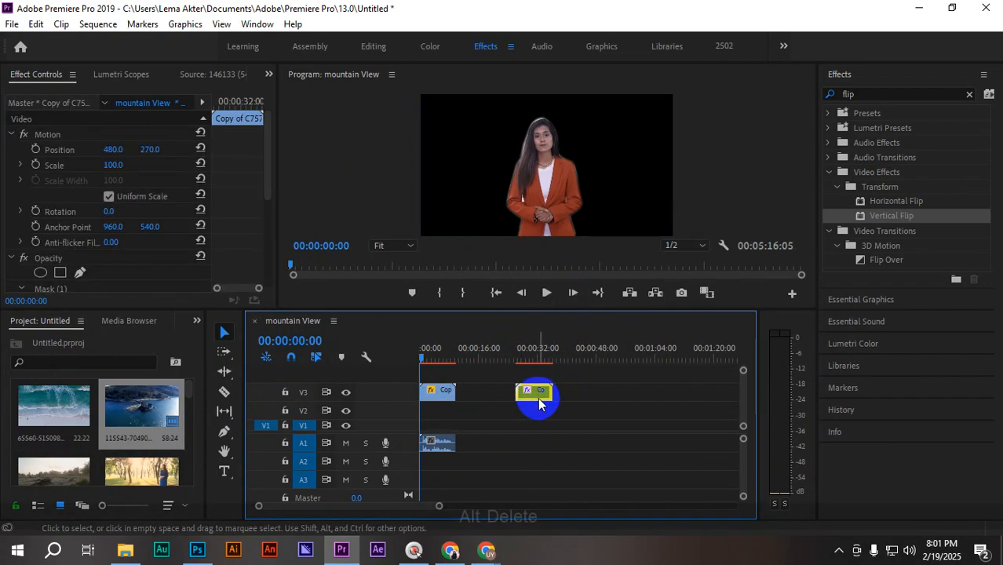
pyautogui.moveTo(539, 403); pyautogui.dragTo(436, 409)
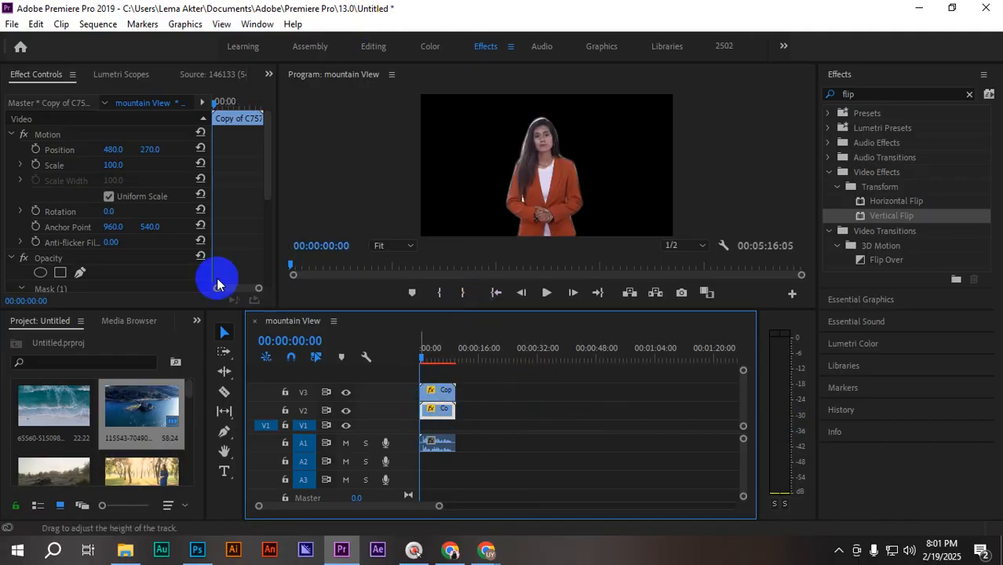
# - Delete Mask (1) from the opacity of the duplicate clip on V2
pyautogui.scroll(-5, 22, 217)
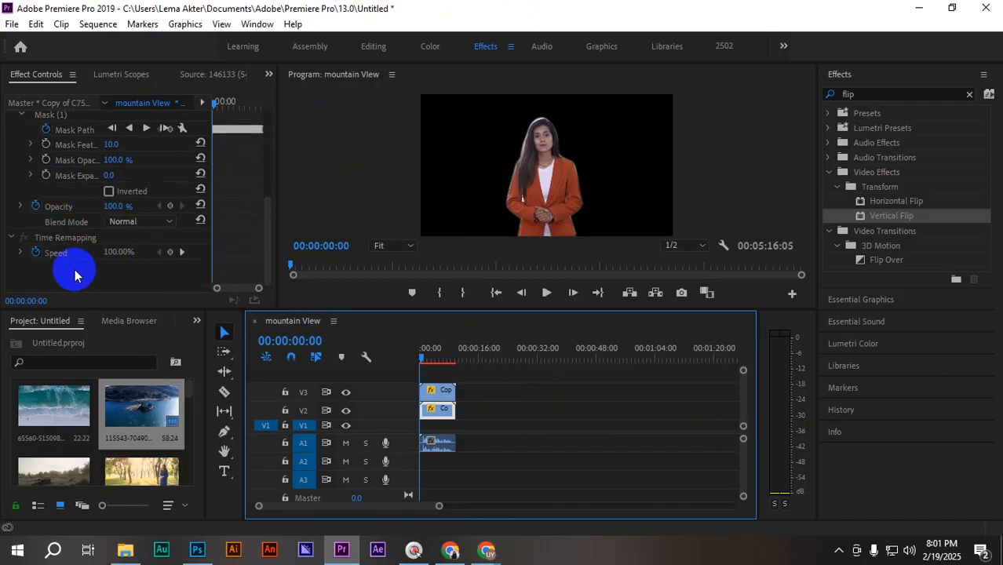
pyautogui.scroll(2, 71, 236)
pyautogui.click(57, 174)
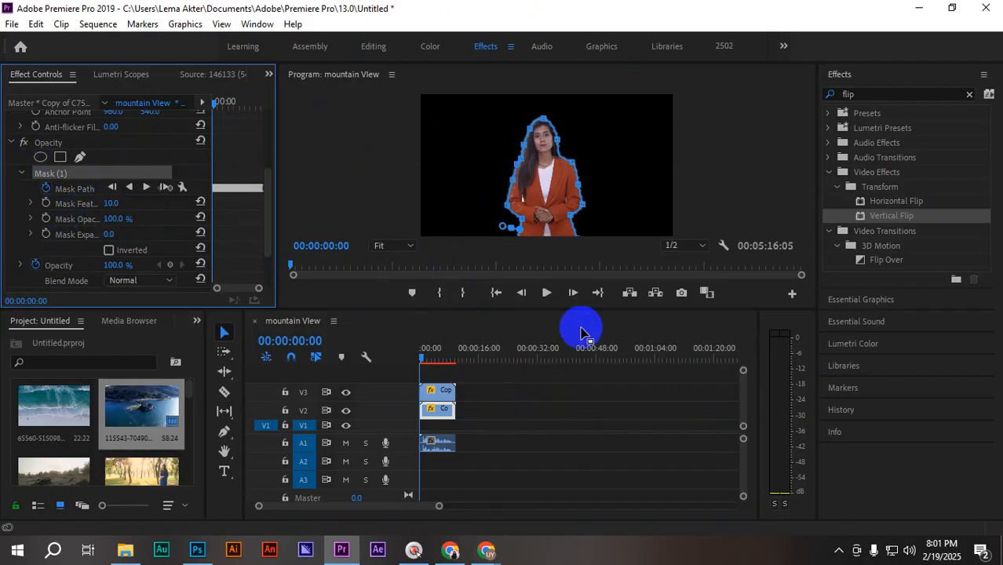
pyautogui.press('Delete')
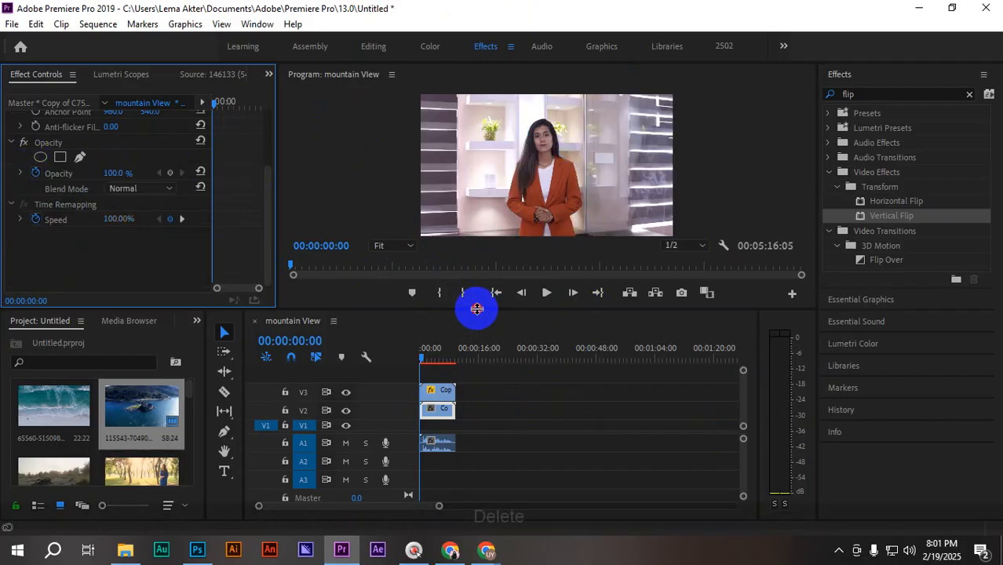
# - Enlarge the program preview and move the unmasked duplicate from V2 to V1, keeping it at the sequence start
pyautogui.moveTo(476, 308); pyautogui.dragTo(399, 345)
pyautogui.click(494, 442)
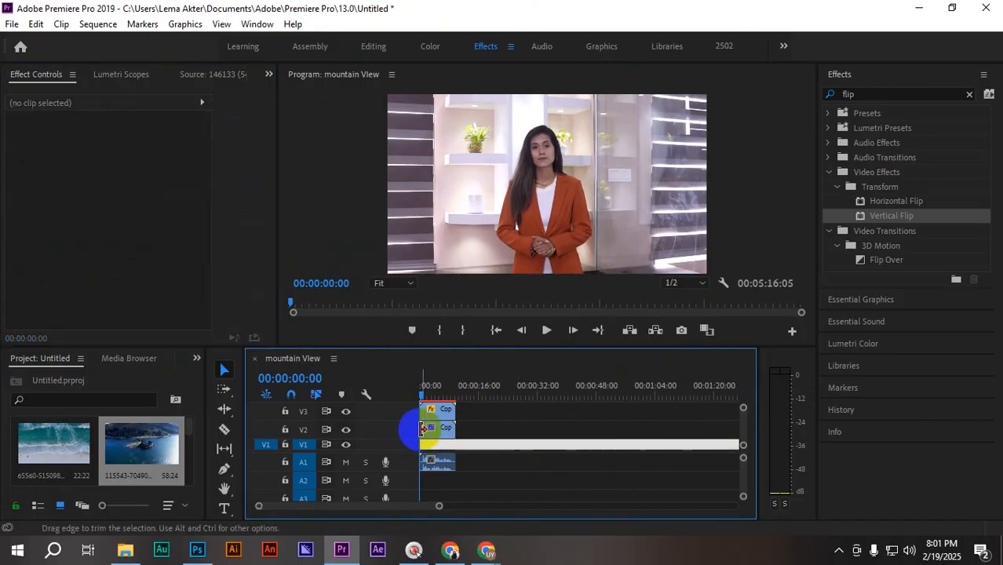
pyautogui.moveTo(421, 428); pyautogui.dragTo(439, 446)
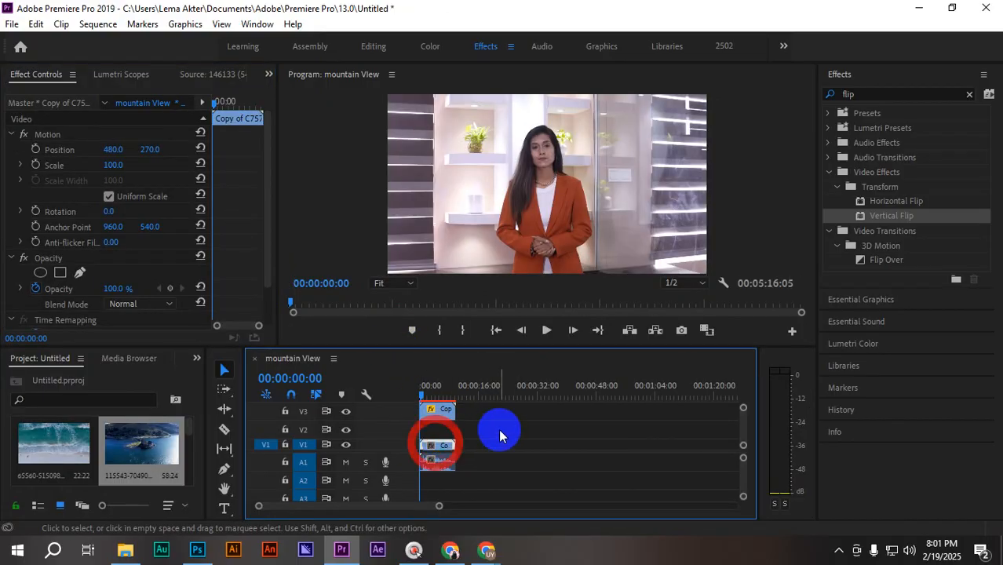
pyautogui.click(498, 428)
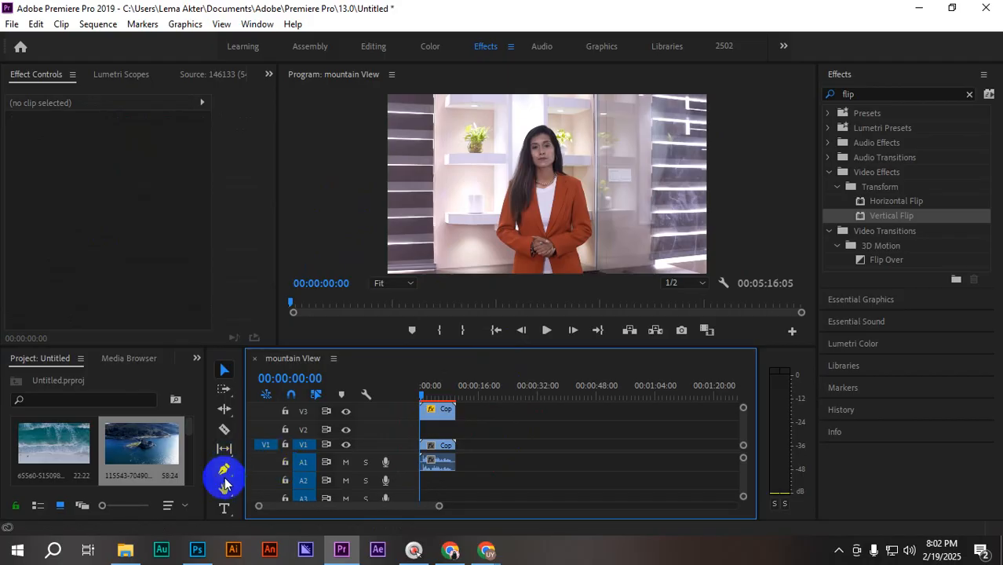
# - Add the text "Masking" to the frame, enlarge it and centre it across the woman's upper body
pyautogui.click(223, 508)
pyautogui.click(631, 163)
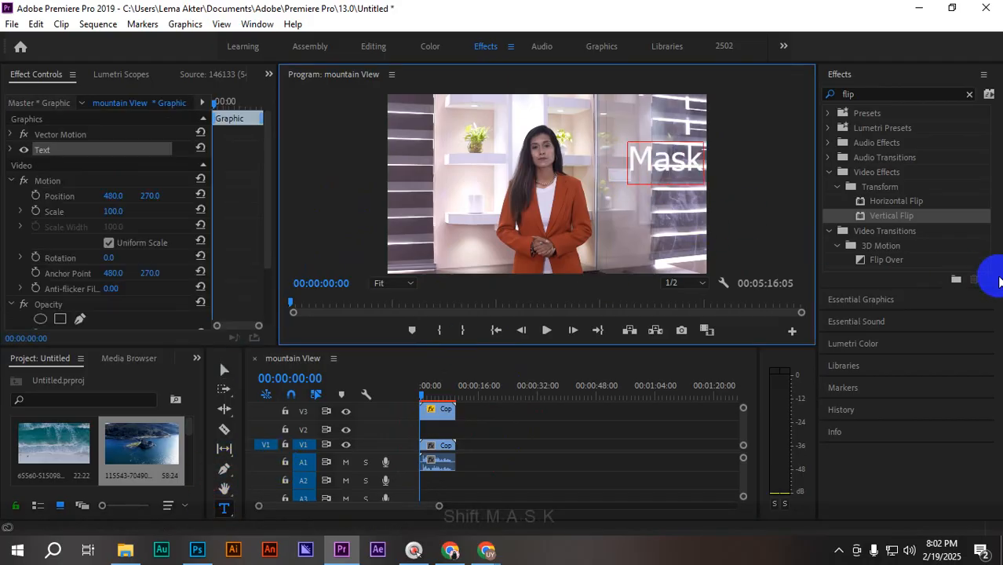
pyautogui.click(224, 370)
pyautogui.moveTo(675, 168); pyautogui.dragTo(531, 188)
pyautogui.moveTo(602, 205); pyautogui.dragTo(663, 228)
pyautogui.moveTo(603, 185); pyautogui.dragTo(575, 182)
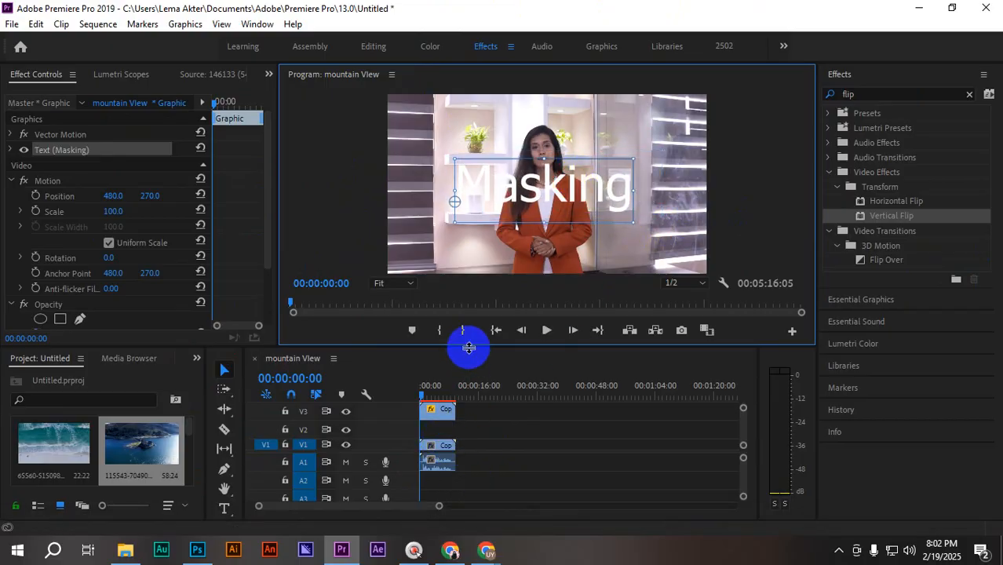
# - Move the "Masking" graphic to V2 between the two woman clips, extended over their full length, and shift its text lower in the frame
pyautogui.moveTo(471, 348); pyautogui.dragTo(488, 247)
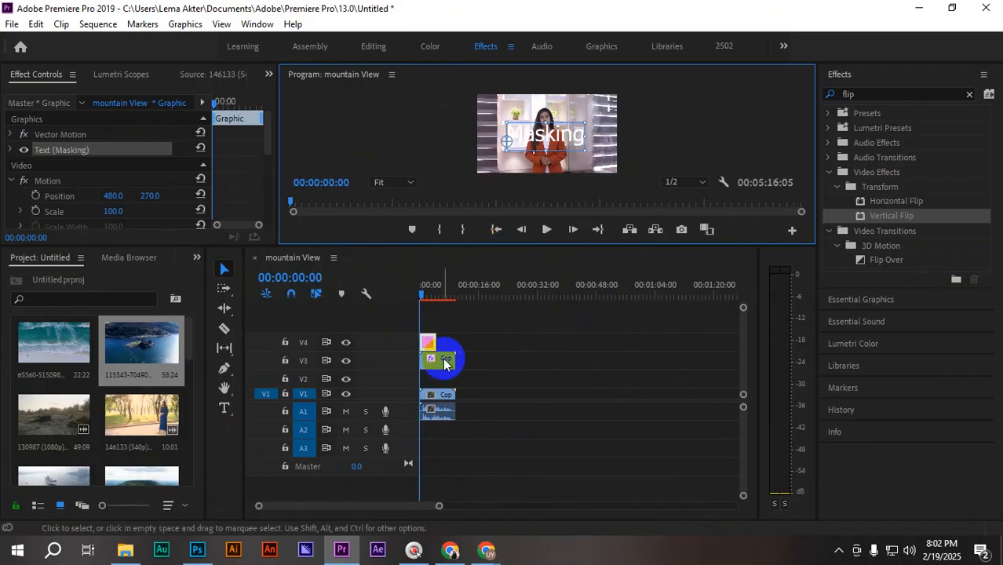
pyautogui.moveTo(435, 342); pyautogui.dragTo(445, 377)
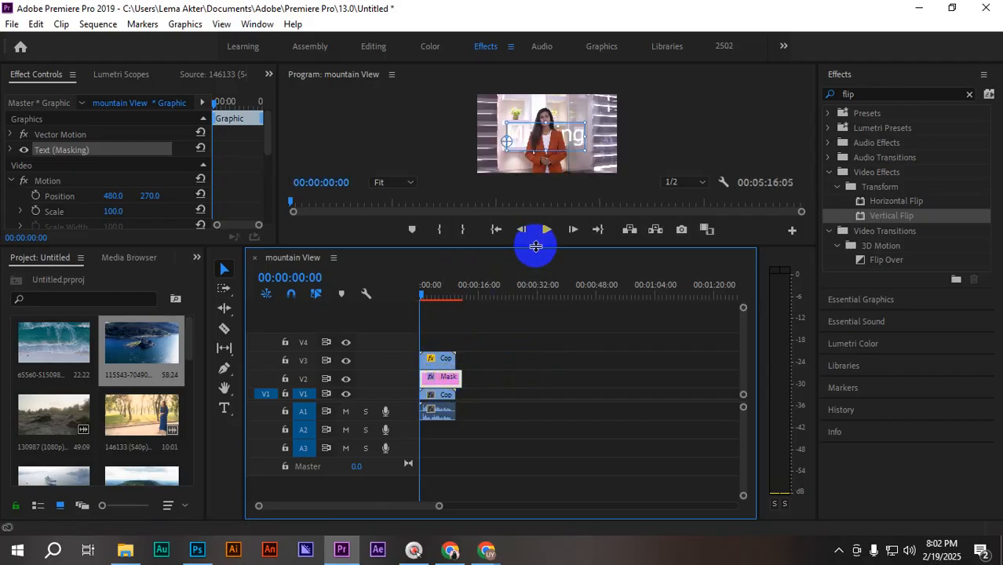
pyautogui.moveTo(536, 246); pyautogui.dragTo(536, 421)
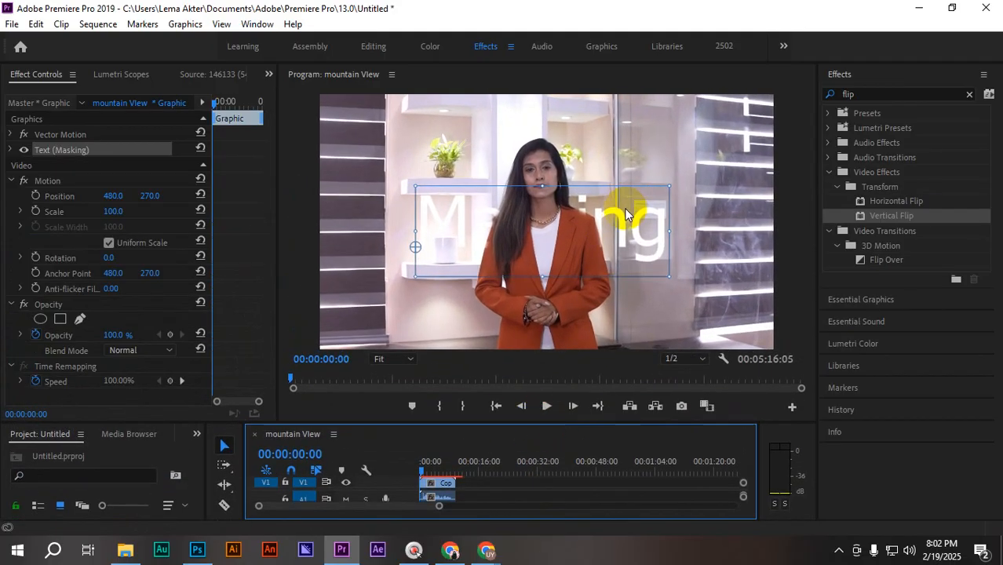
pyautogui.moveTo(626, 214); pyautogui.dragTo(594, 241)
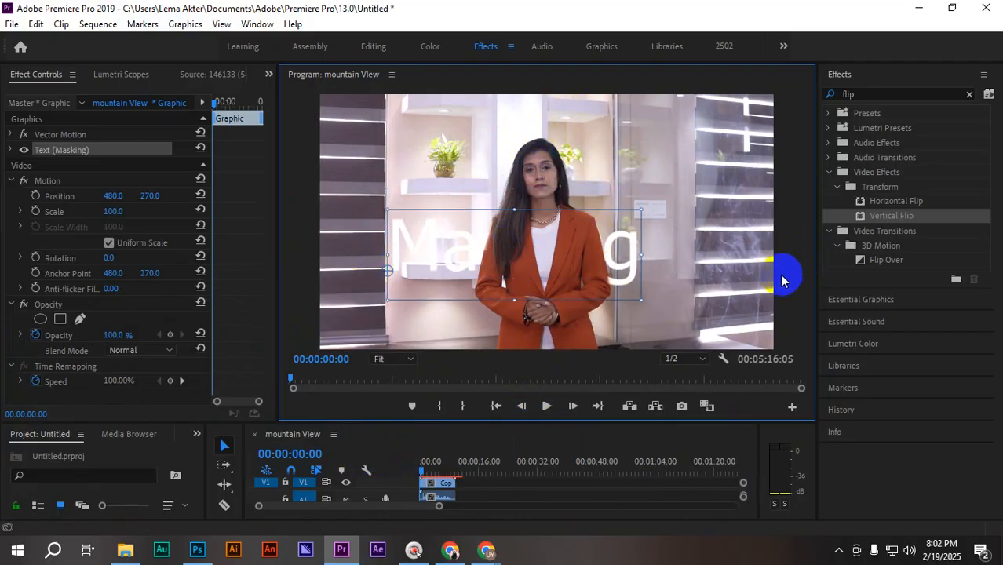
# - Change the fill colour of the "Masking" text to a saturated medium green
pyautogui.doubleClick(621, 249)
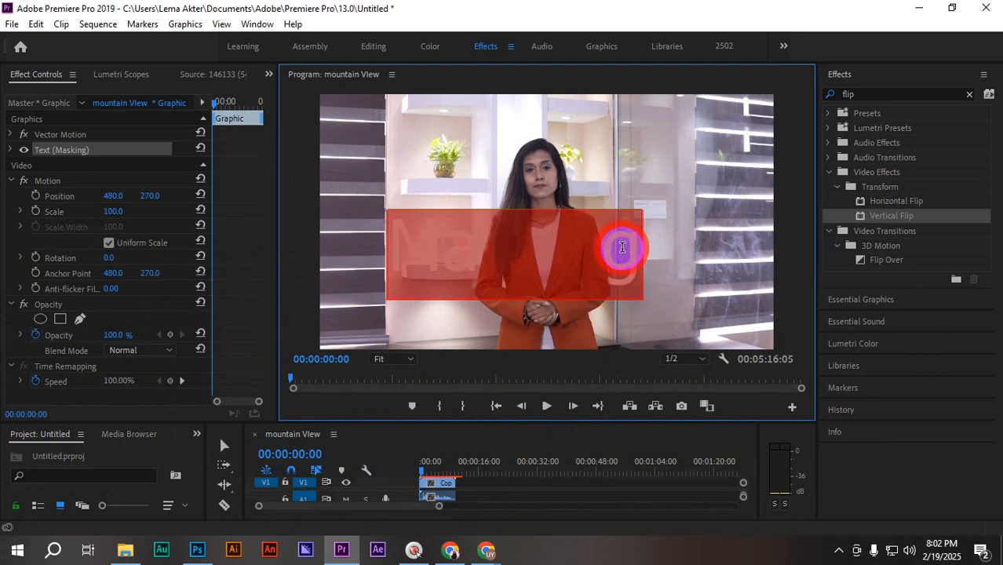
pyautogui.click(6, 151)
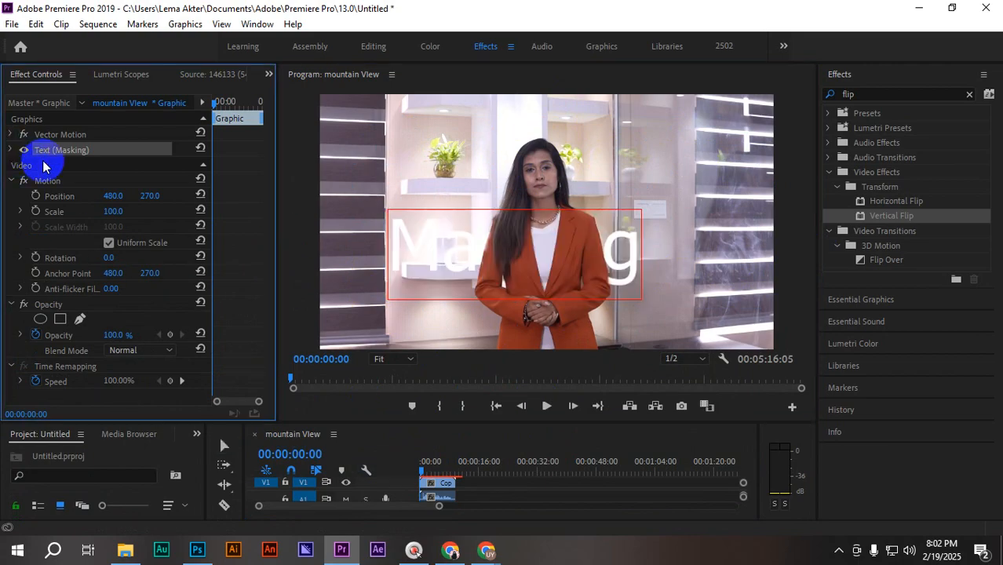
pyautogui.click(11, 151)
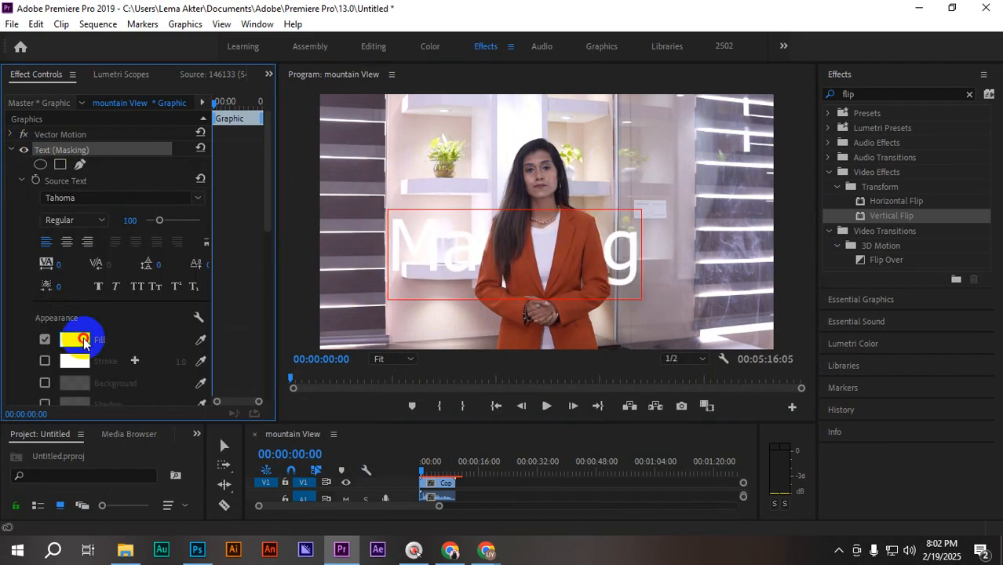
pyautogui.click(75, 339)
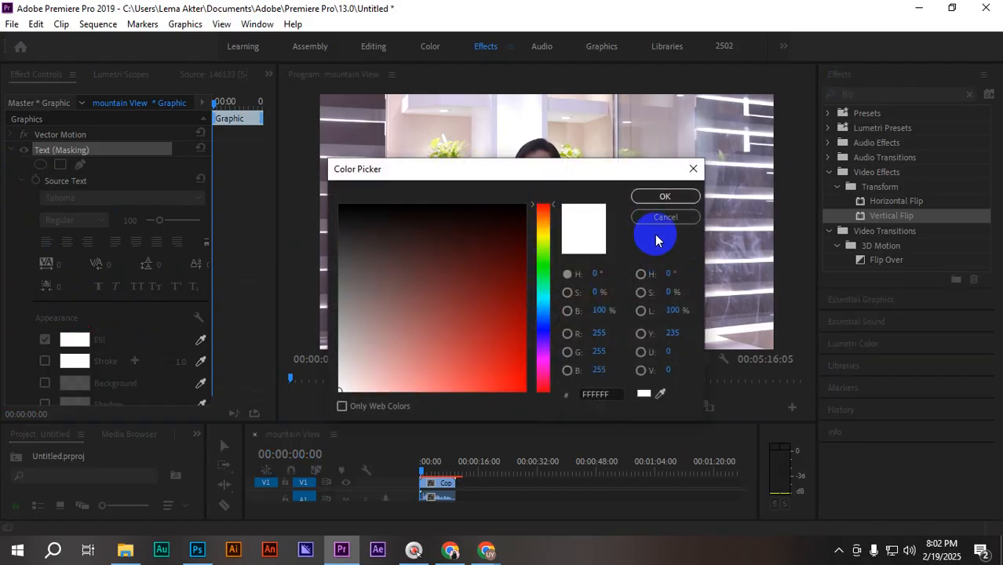
pyautogui.click(662, 395)
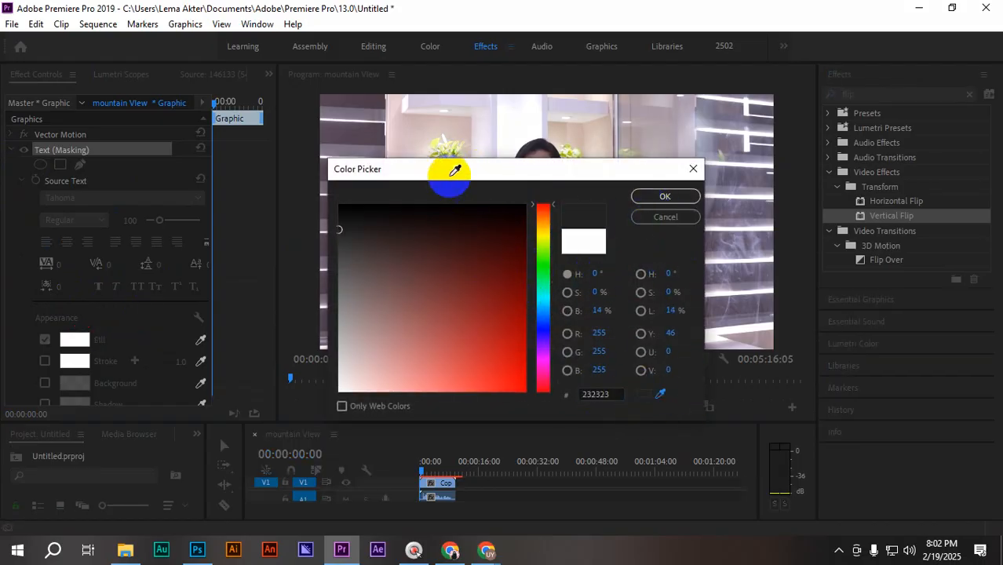
pyautogui.click(448, 152)
pyautogui.moveTo(540, 260); pyautogui.dragTo(540, 266)
pyautogui.moveTo(505, 319); pyautogui.dragTo(542, 354)
pyautogui.click(667, 202)
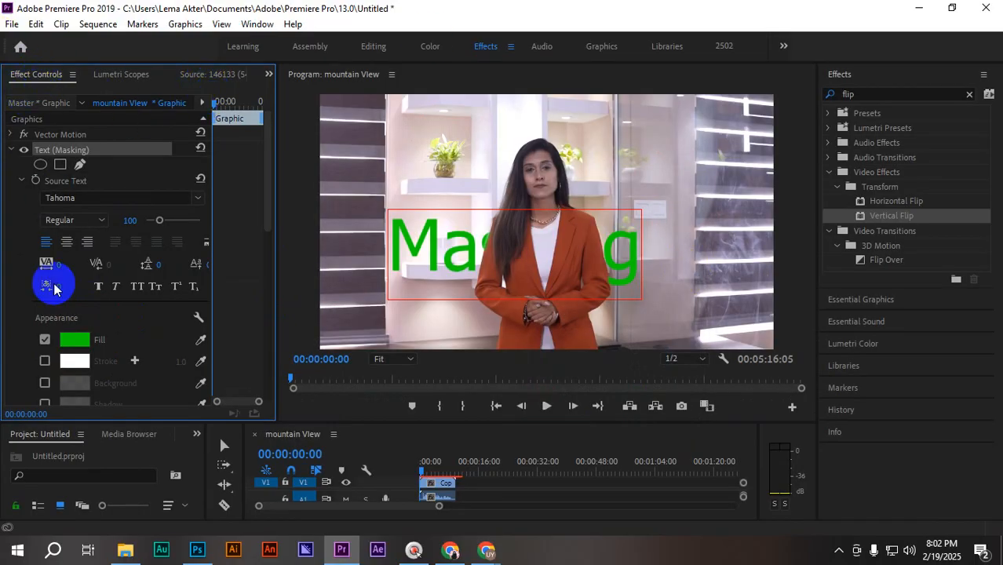
# - Reposition the green "Masking" text so it is centred behind the woman's torso, with letters showing on both sides of her
pyautogui.click(225, 443)
pyautogui.moveTo(442, 251); pyautogui.dragTo(492, 246)
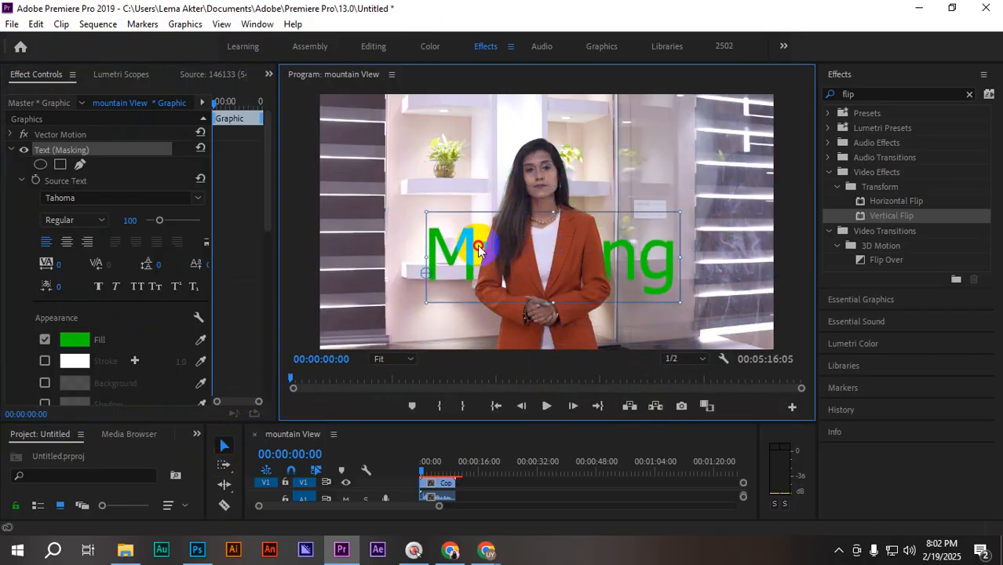
pyautogui.moveTo(526, 423); pyautogui.dragTo(544, 349)
pyautogui.moveTo(608, 200)
pyautogui.mouseDown()
pyautogui.moveTo(628, 201)
pyautogui.moveTo(567, 199)
pyautogui.moveTo(595, 203)
pyautogui.mouseUp()
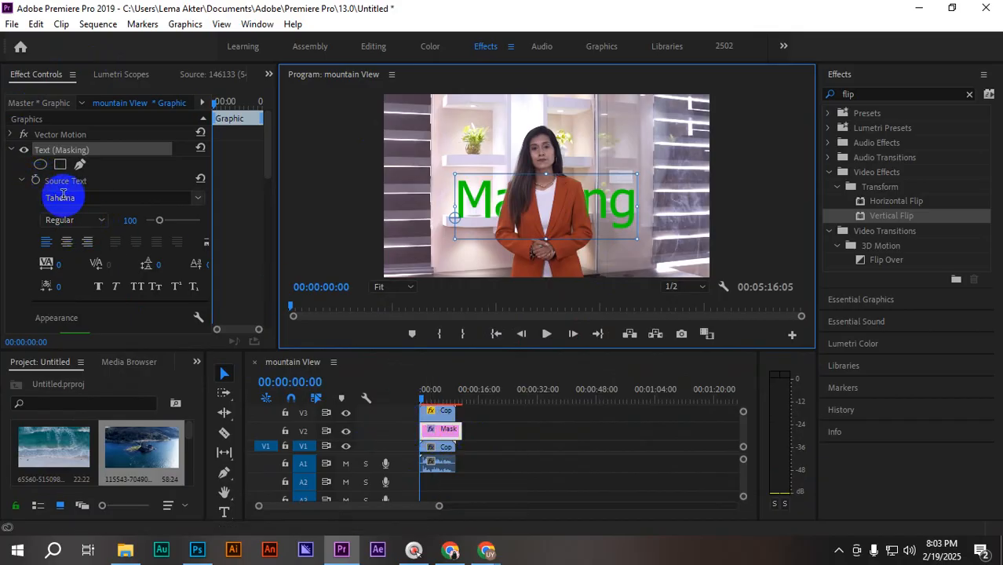
# - Set the Masking text's font style to Bold and look through its Appearance and Transform settings
pyautogui.scroll(-1, 81, 217)
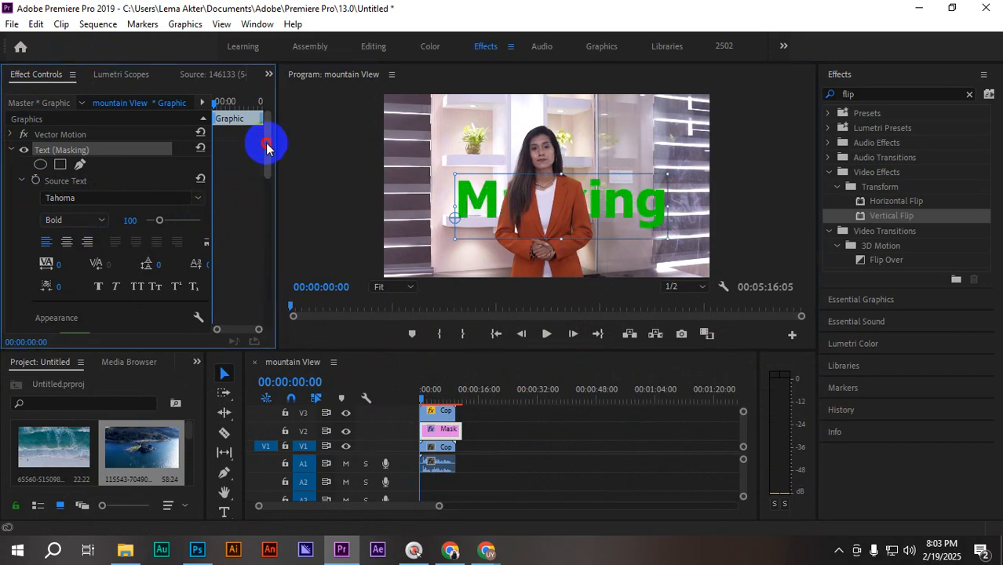
pyautogui.moveTo(266, 148); pyautogui.dragTo(287, 229)
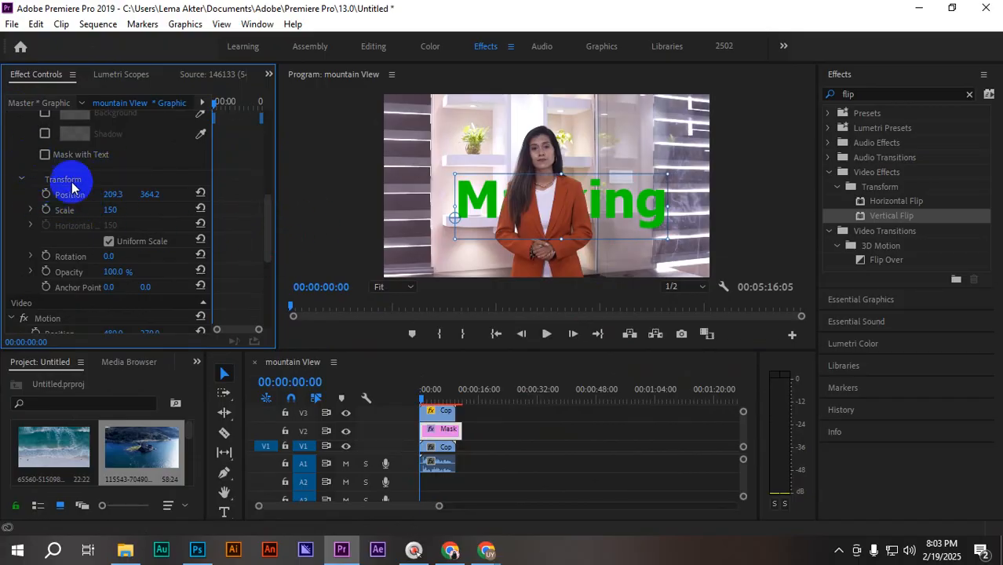
pyautogui.scroll(2, 66, 272)
pyautogui.scroll(8, 66, 272)
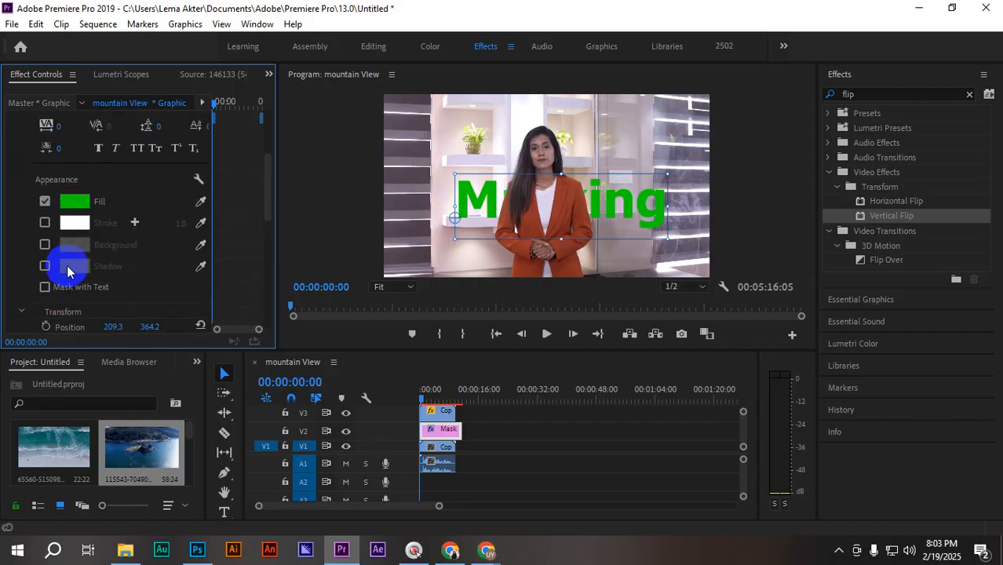
# - Compare the graphic clip's Motion settings with the Masking text layer's own Transform settings
pyautogui.click(10, 151)
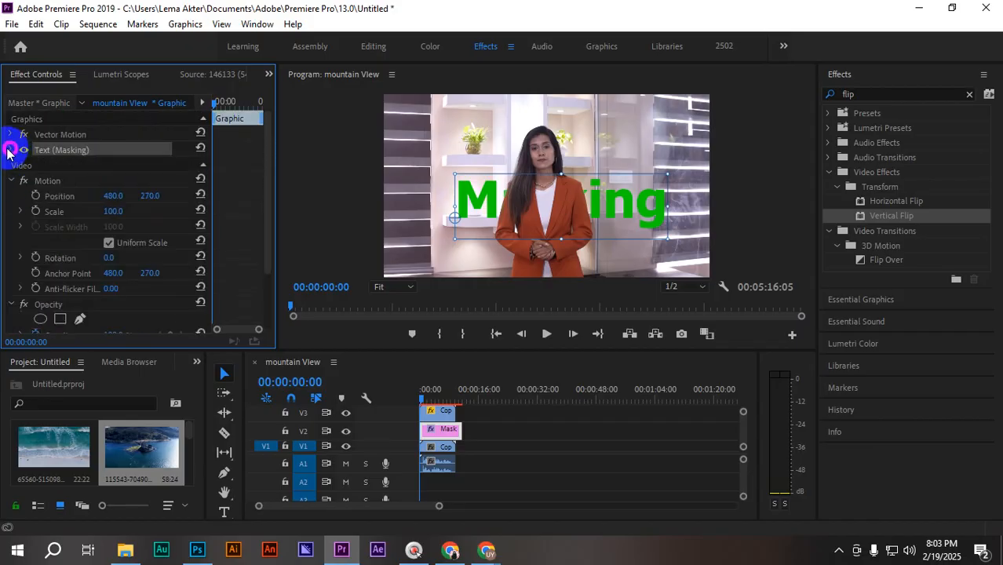
pyautogui.click(11, 182)
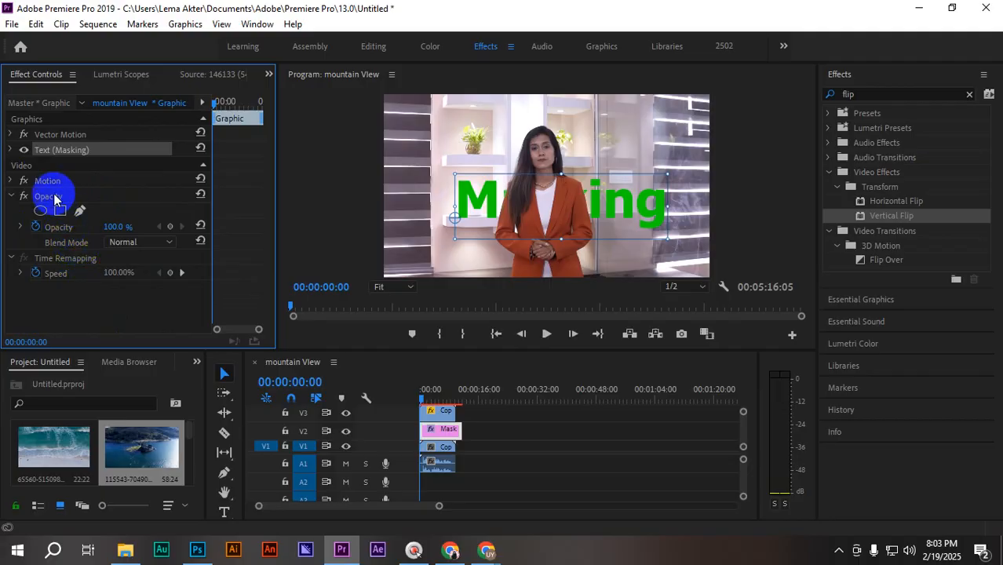
pyautogui.click(80, 300)
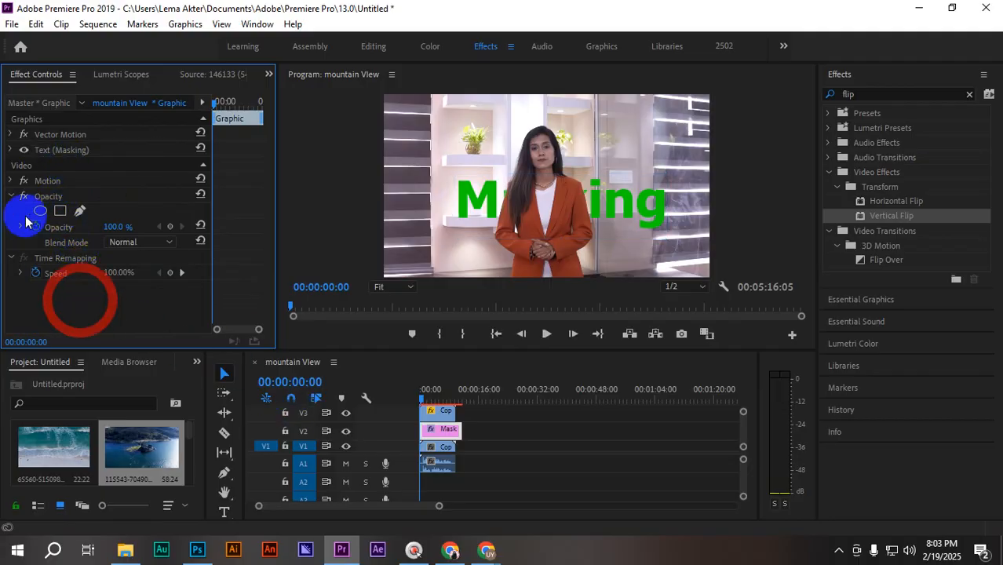
pyautogui.click(49, 181)
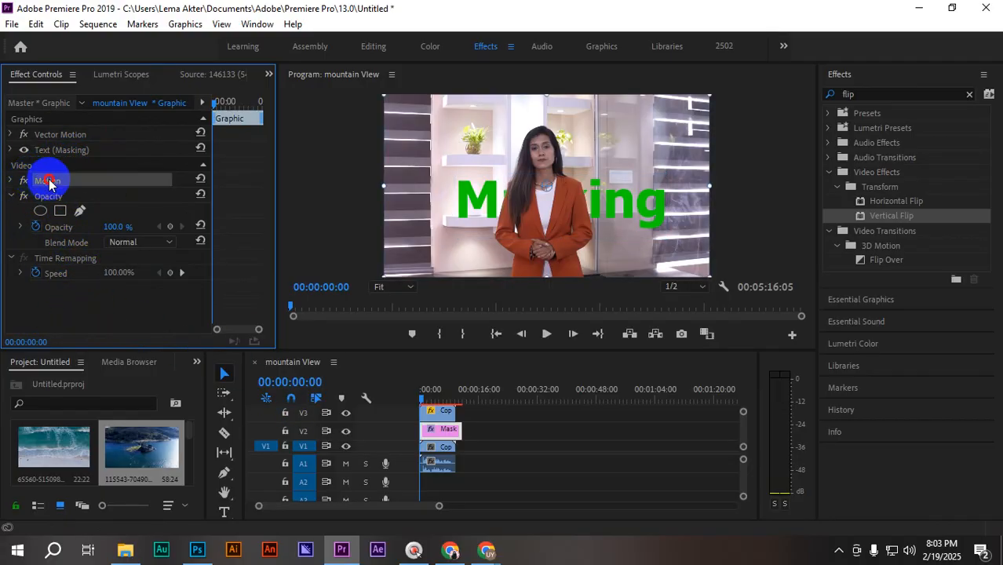
pyautogui.click(13, 182)
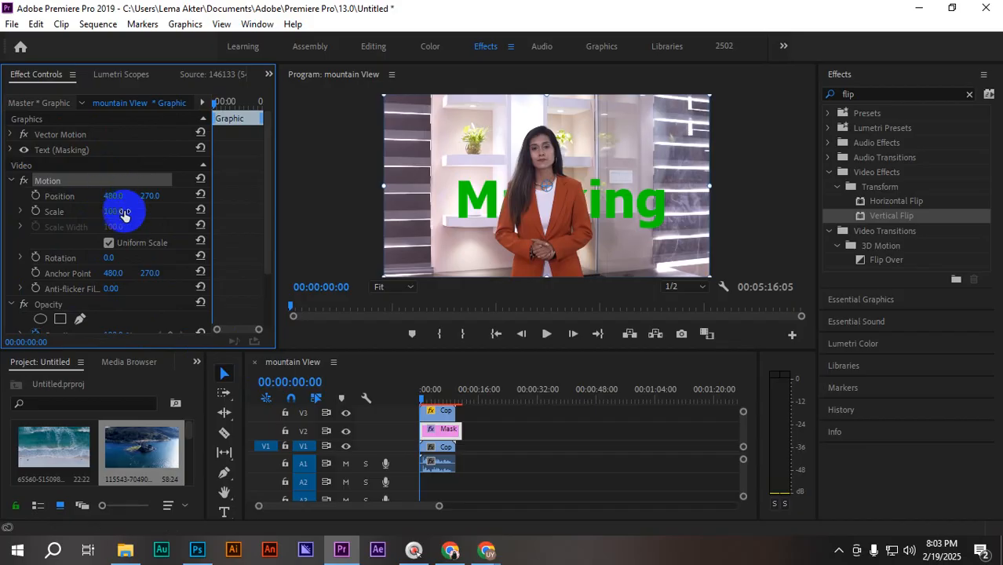
pyautogui.click(12, 181)
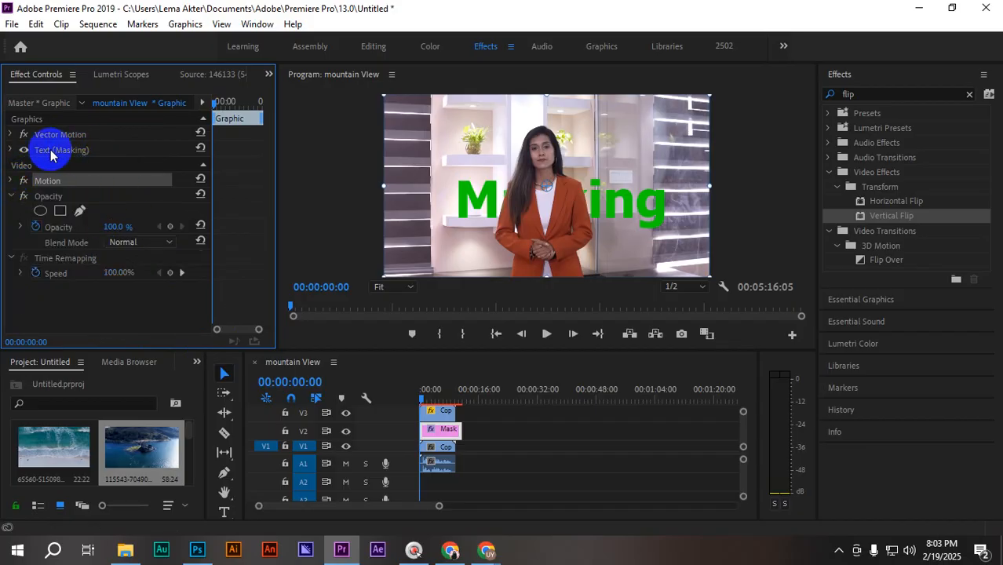
pyautogui.click(9, 150)
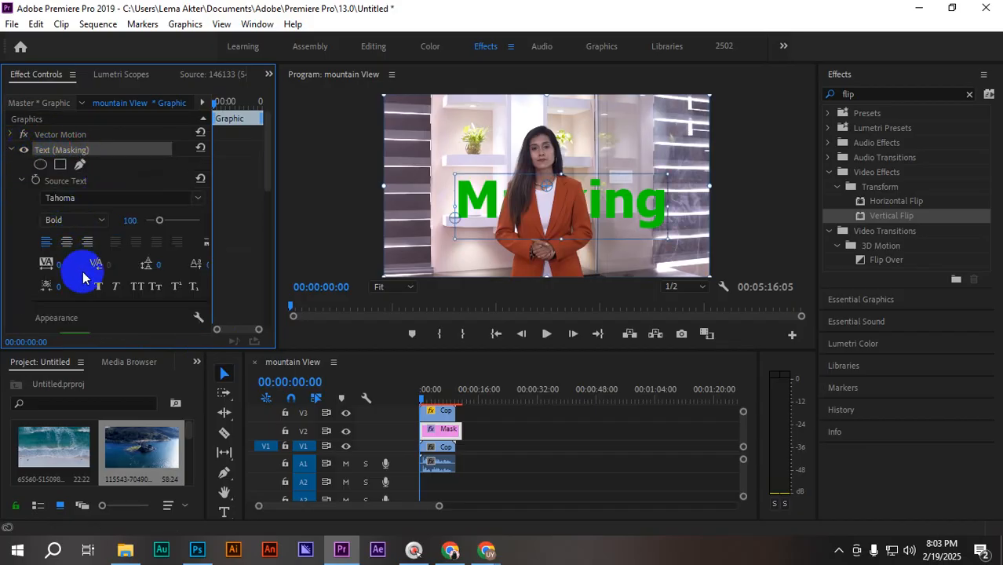
pyautogui.scroll(-1, 82, 274)
pyautogui.scroll(-4, 78, 264)
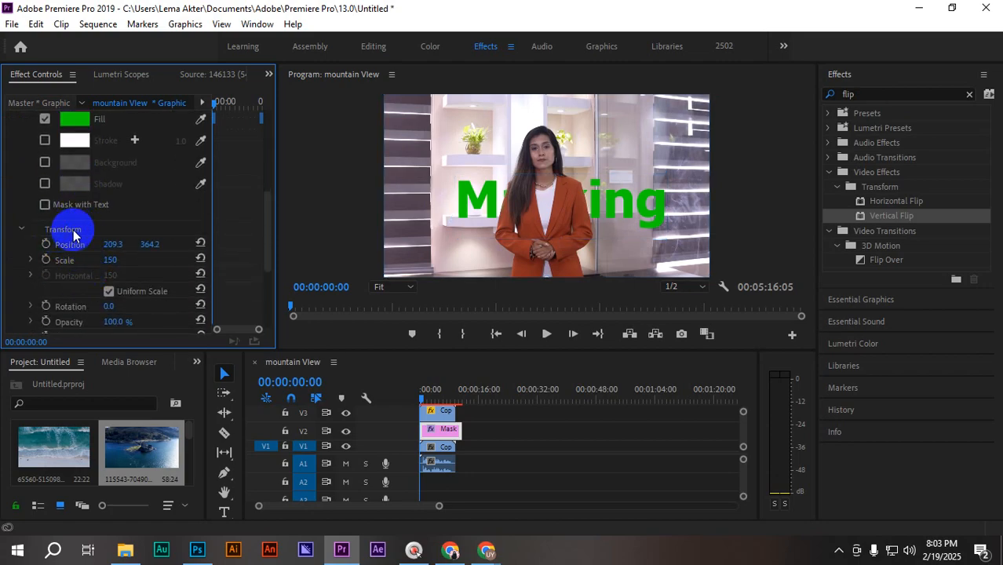
# - Select the Masking text, widen the effect settings area and start keyframing the text's Position at 00:00:00:00
pyautogui.click(455, 201)
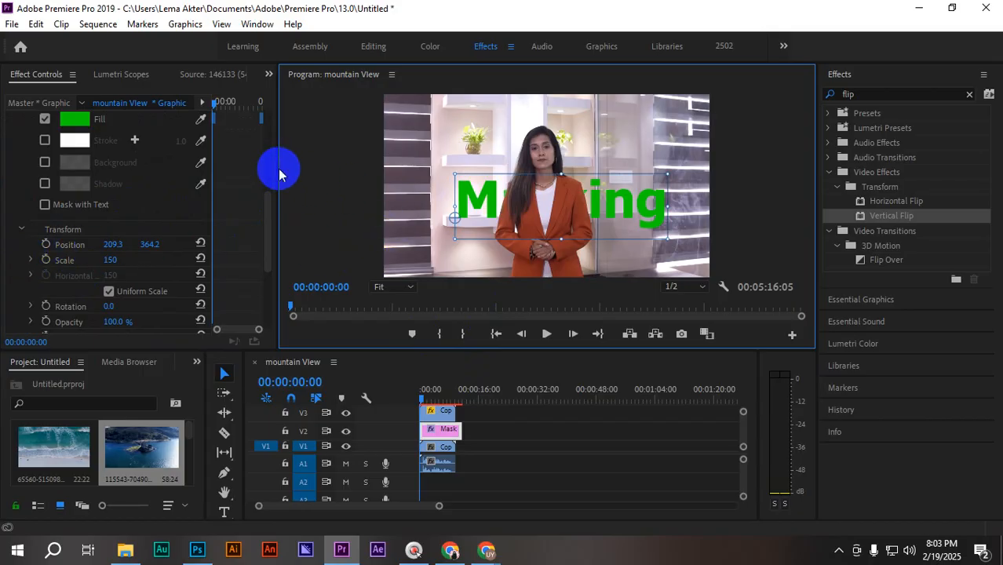
pyautogui.click(339, 170)
pyautogui.moveTo(280, 173); pyautogui.dragTo(357, 179)
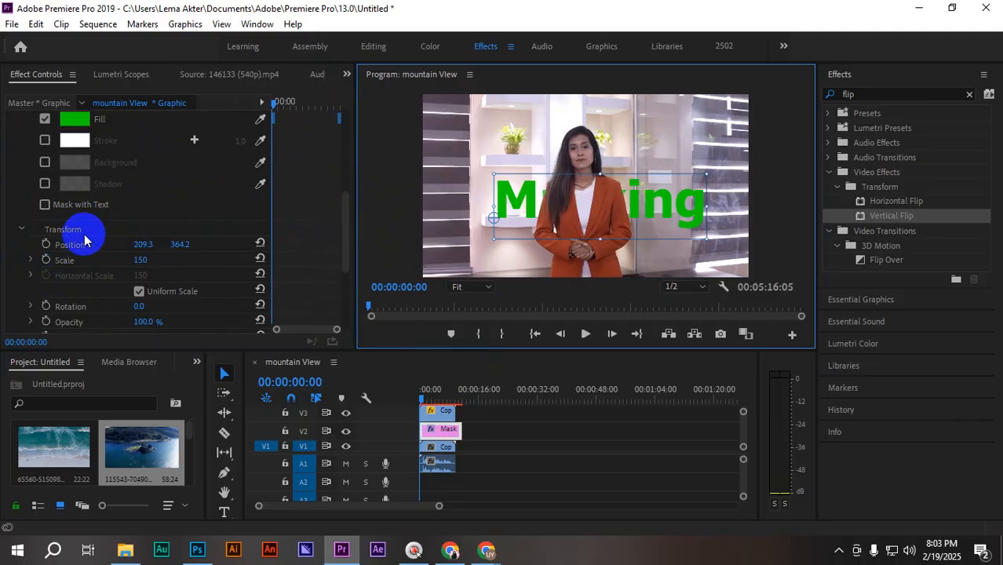
pyautogui.click(47, 245)
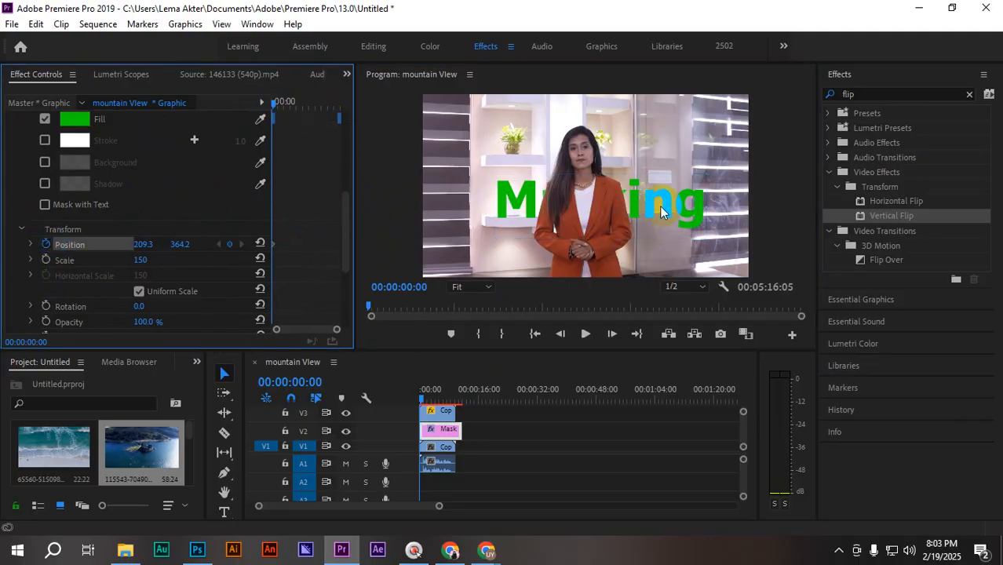
# - Shift the text's Position keyframe forward in time and, at 00:00:00:00, move the text past the frame's left edge to about -658 horizontally
pyautogui.moveTo(661, 210); pyautogui.dragTo(371, 210)
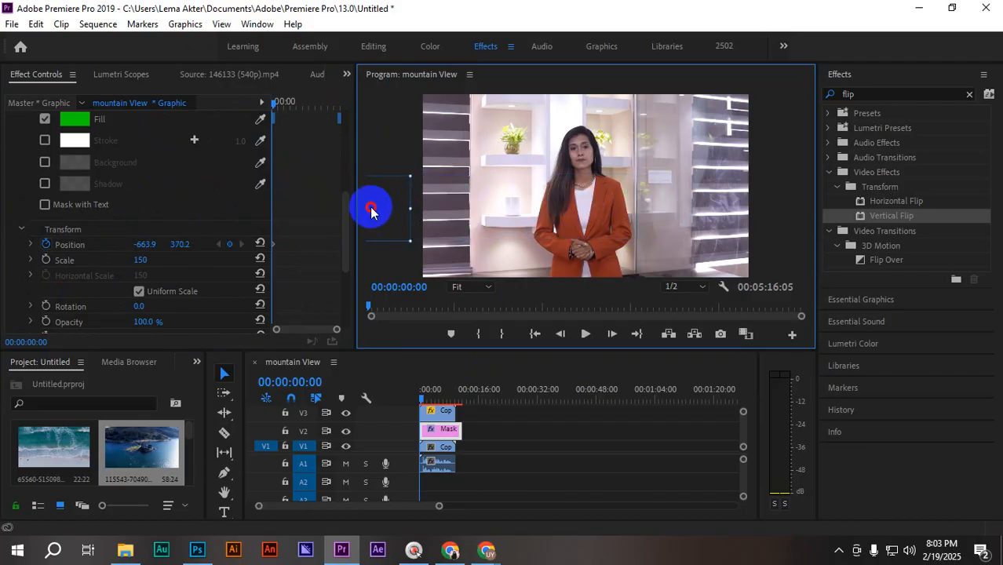
pyautogui.hotkey('ctrl', 'z')
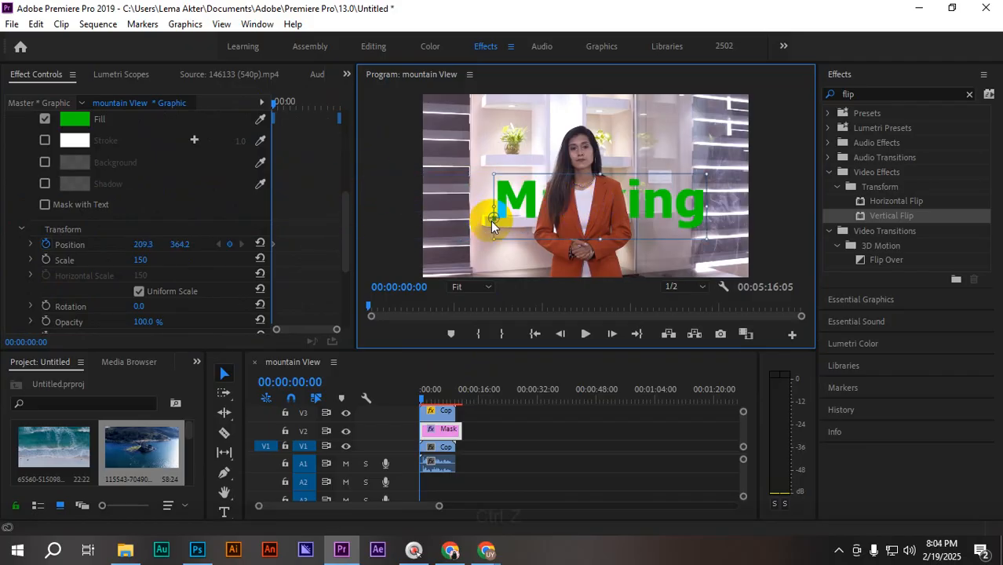
pyautogui.click(273, 247)
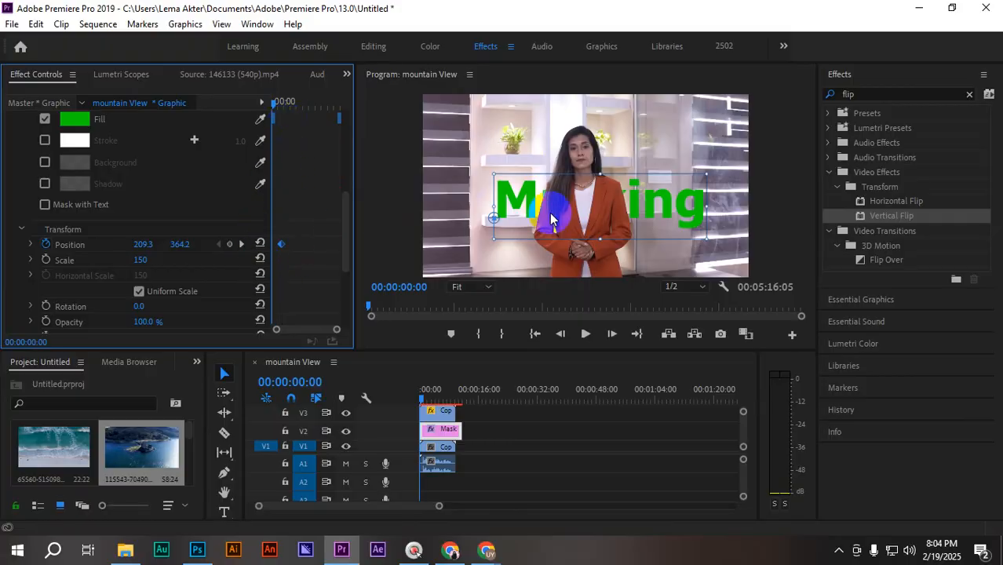
pyautogui.click(684, 211)
pyautogui.moveTo(683, 210); pyautogui.dragTo(390, 216)
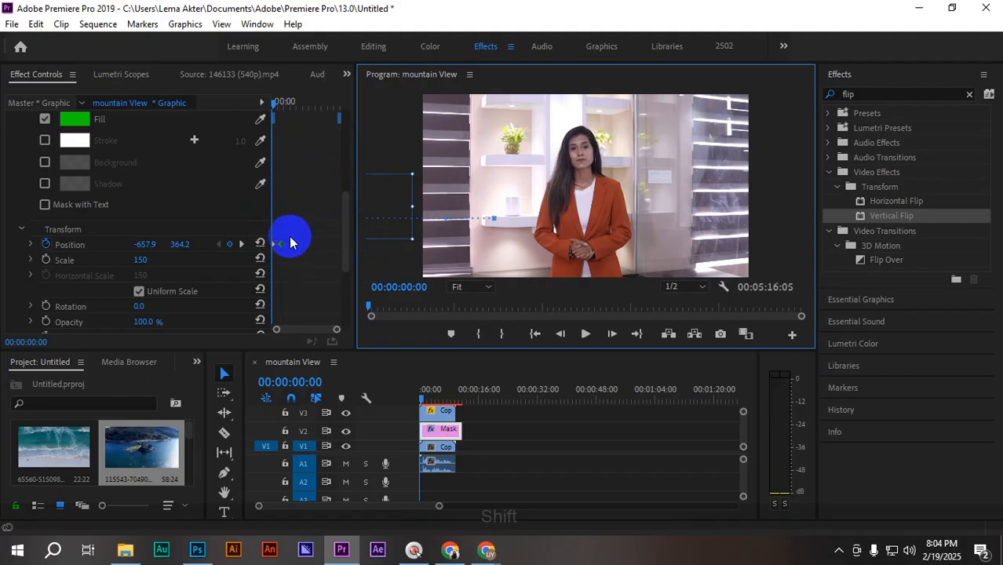
# - Preview the text's slide-in, magnify the keyframe timeline and move the ending Position keyframe slightly earlier
pyautogui.press('space')
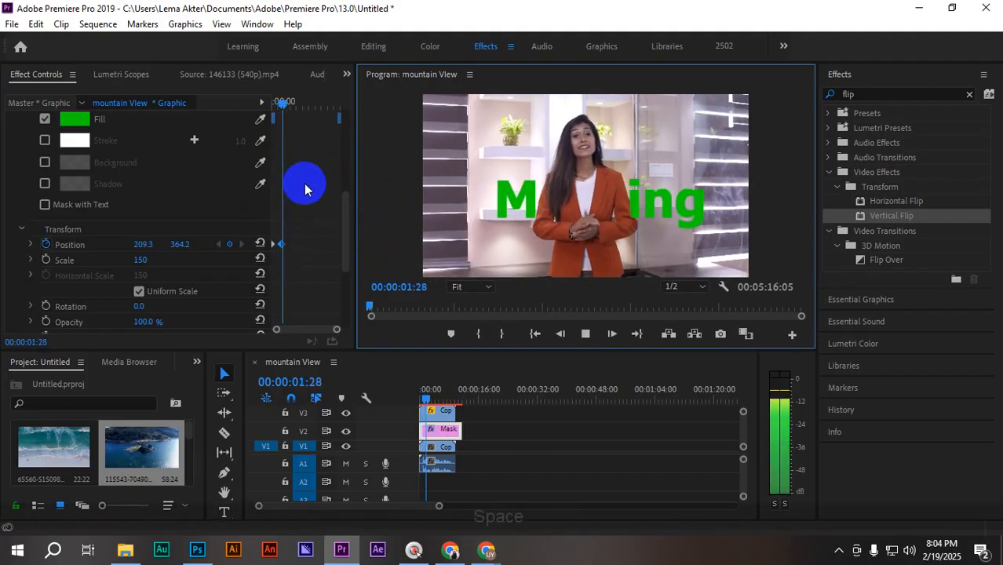
pyautogui.press('space')
pyautogui.click(334, 332)
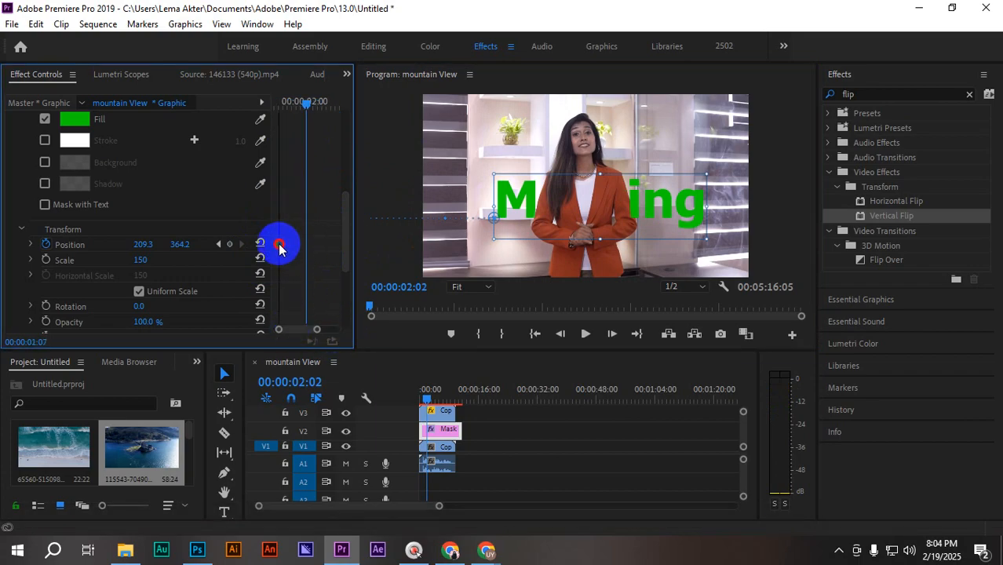
pyautogui.moveTo(304, 101); pyautogui.dragTo(200, 112)
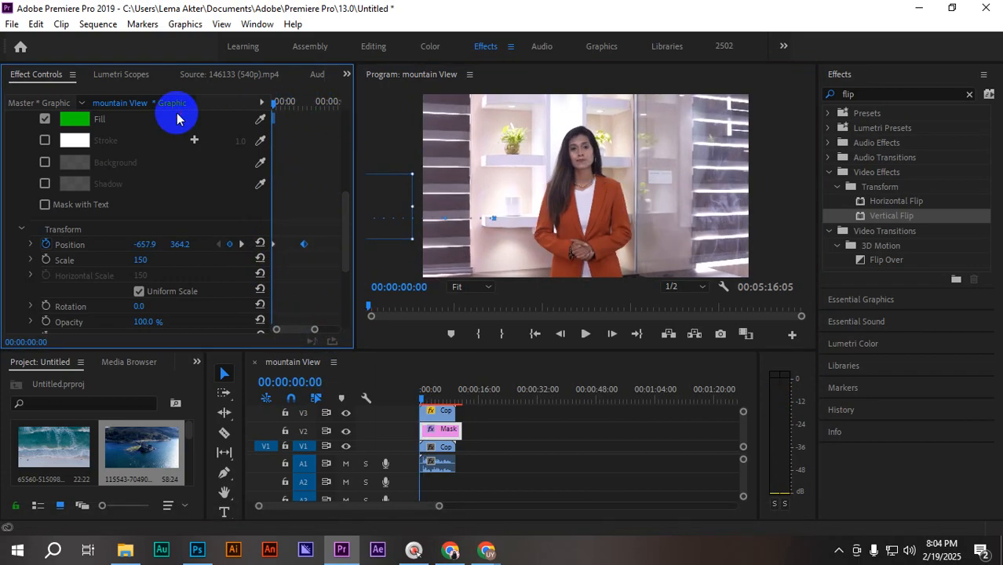
pyautogui.click(306, 246)
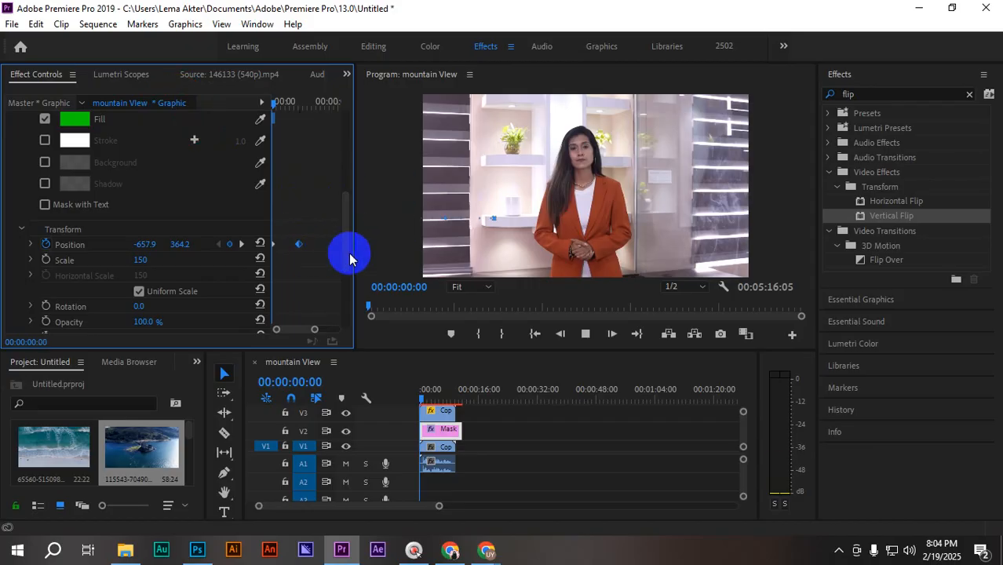
# - Replay the Masking text's slide-in animation from the start of the sequence
pyautogui.press('space')
pyautogui.moveTo(310, 103); pyautogui.dragTo(179, 112)
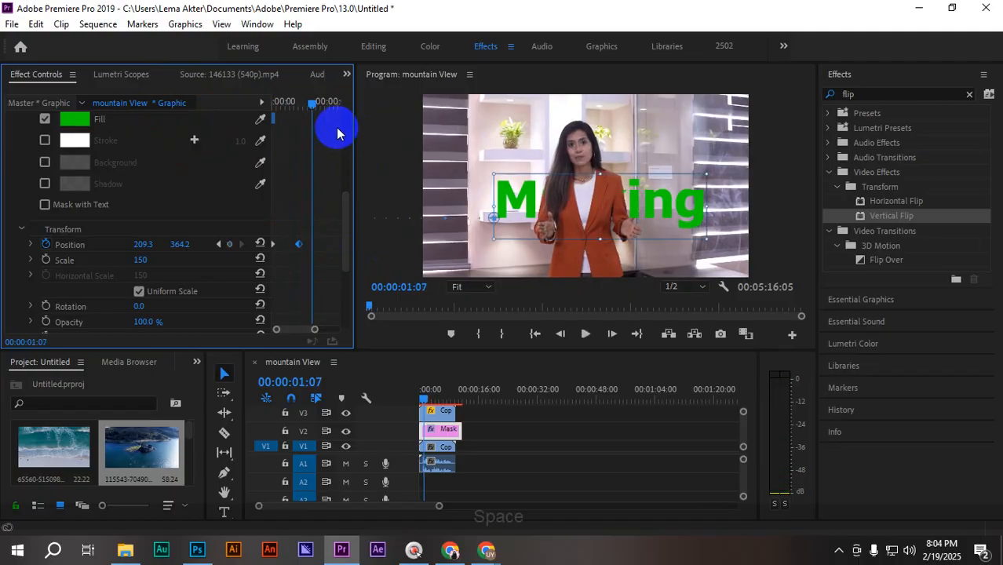
pyautogui.moveTo(310, 103); pyautogui.dragTo(224, 116)
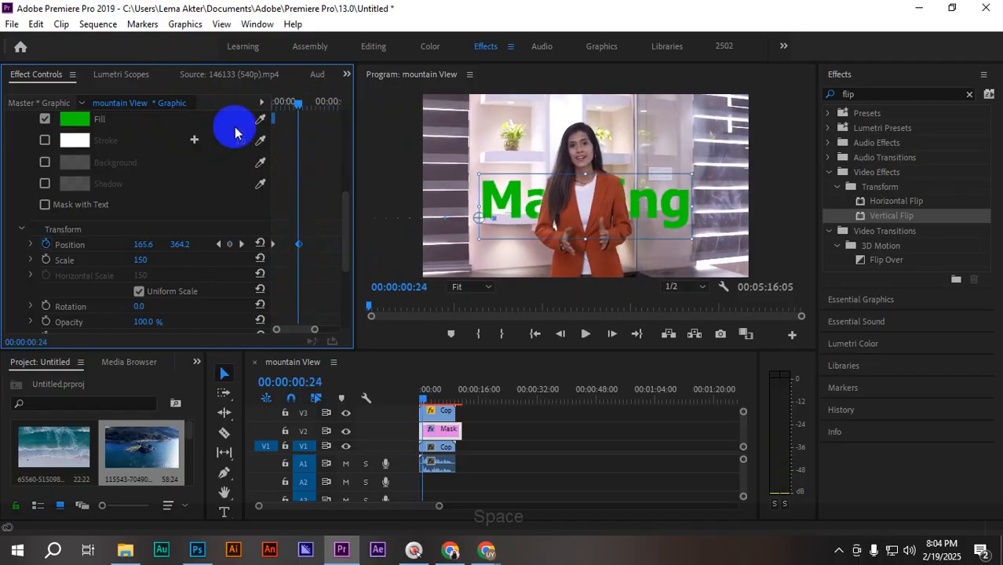
pyautogui.moveTo(292, 104); pyautogui.dragTo(245, 107)
pyautogui.press('space')
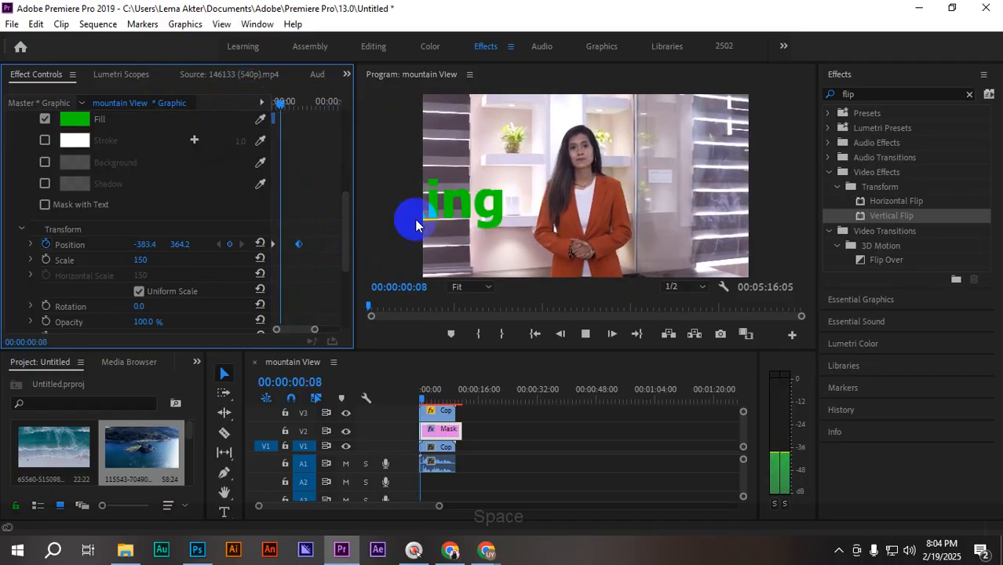
pyautogui.press('space')
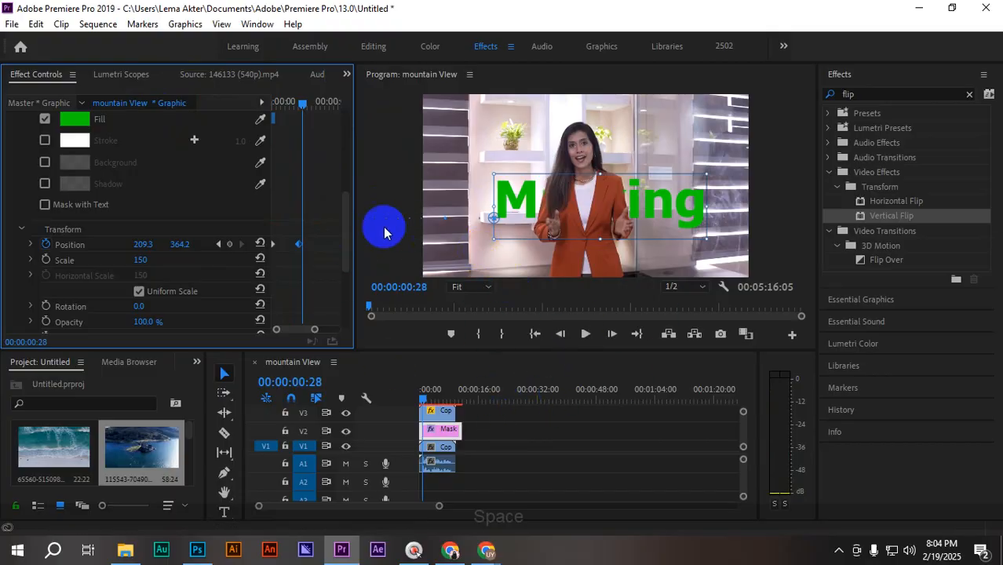
# - Enlarge the timeline area and delete all clips from the mountain View sequence
pyautogui.moveTo(355, 226); pyautogui.dragTo(286, 225)
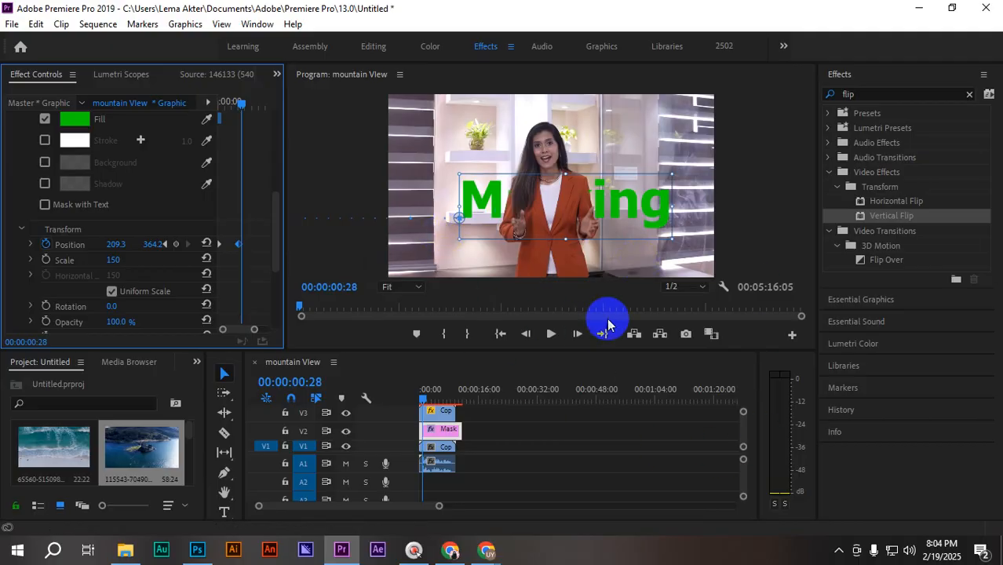
pyautogui.moveTo(489, 351); pyautogui.dragTo(588, 267)
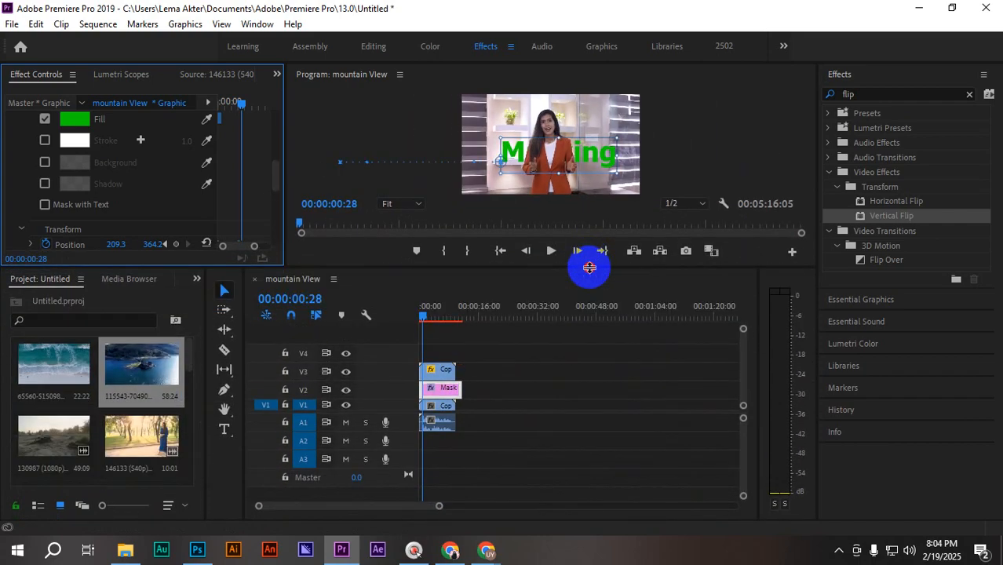
pyautogui.click(590, 137)
pyautogui.moveTo(653, 141); pyautogui.dragTo(647, 136)
pyautogui.moveTo(495, 410); pyautogui.dragTo(429, 363)
pyautogui.press('Delete')
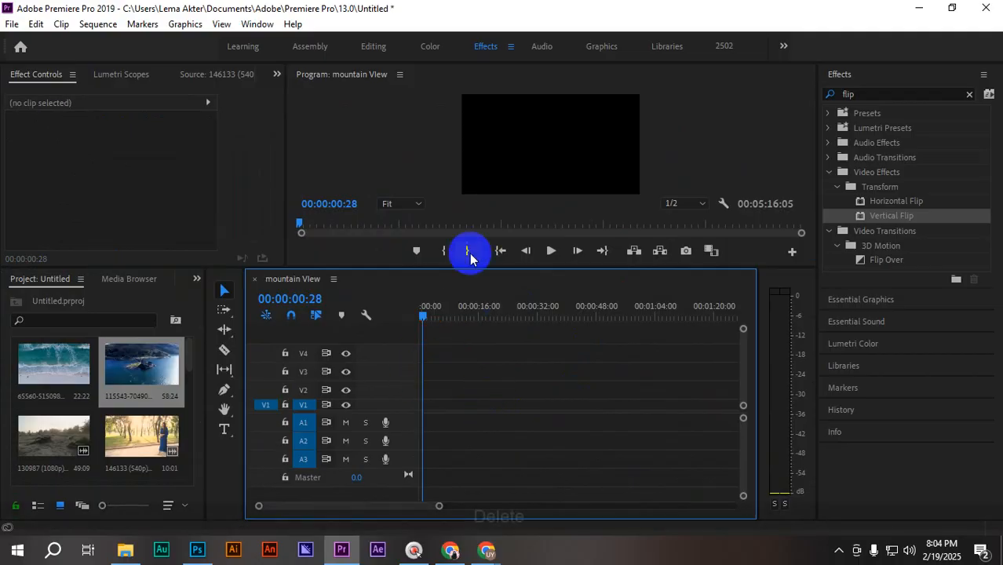
# - Open Copy of C7578.mp4 from the project media and place it at the start of track V1
pyautogui.scroll(-3, 129, 408)
pyautogui.scroll(-3, 135, 403)
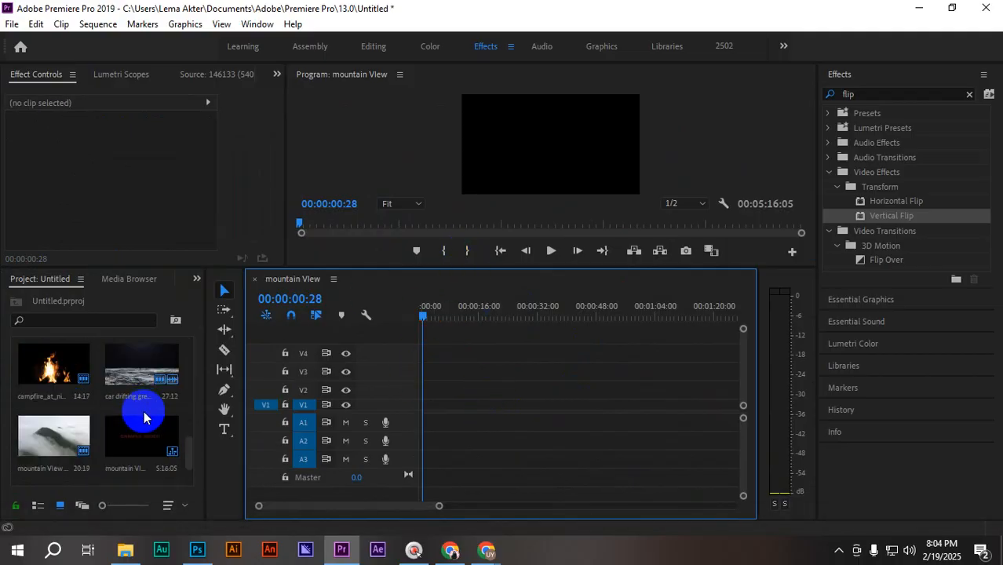
pyautogui.doubleClick(52, 441)
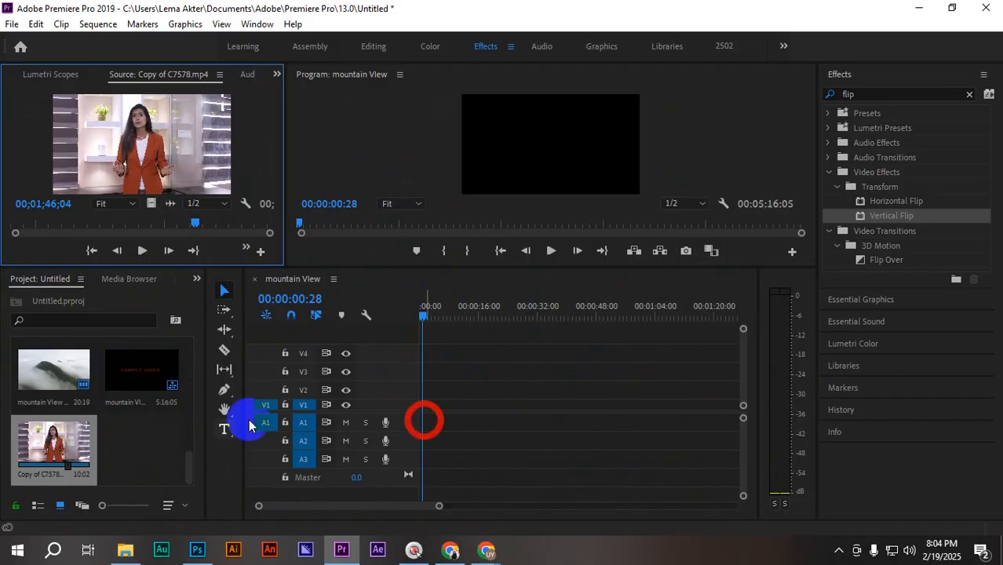
pyautogui.moveTo(52, 444); pyautogui.dragTo(425, 408)
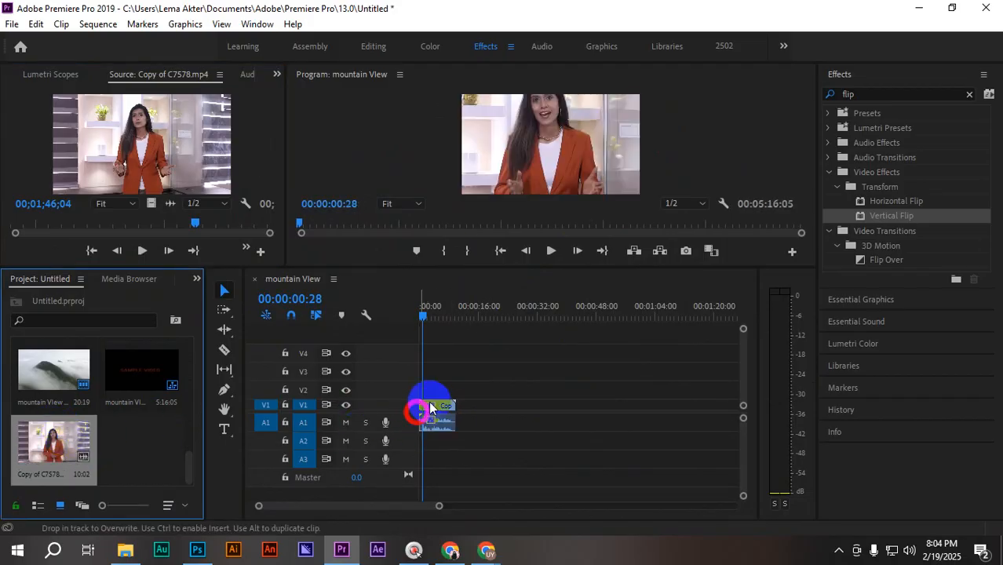
# - Enlarge the preview area and apply Set to Frame Size to the Copy of C7578.mp4 clip on V1
pyautogui.moveTo(483, 266); pyautogui.dragTo(416, 388)
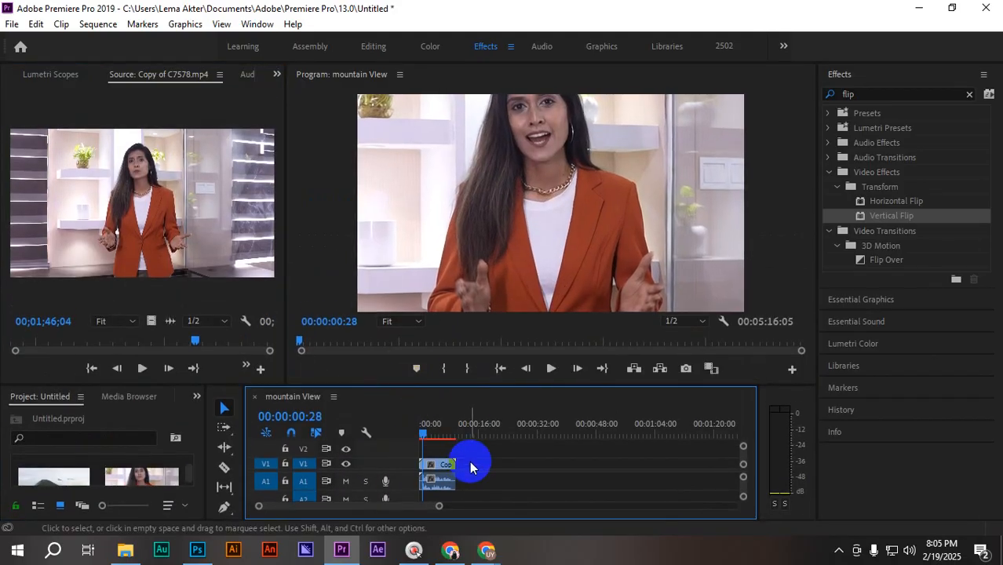
pyautogui.rightClick(437, 463)
pyautogui.moveTo(459, 554)
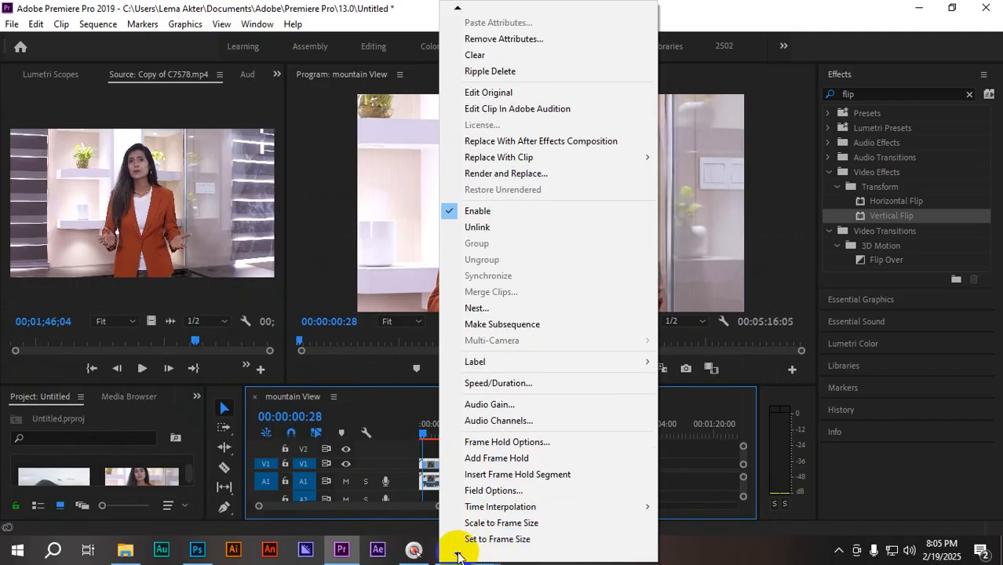
pyautogui.click(504, 540)
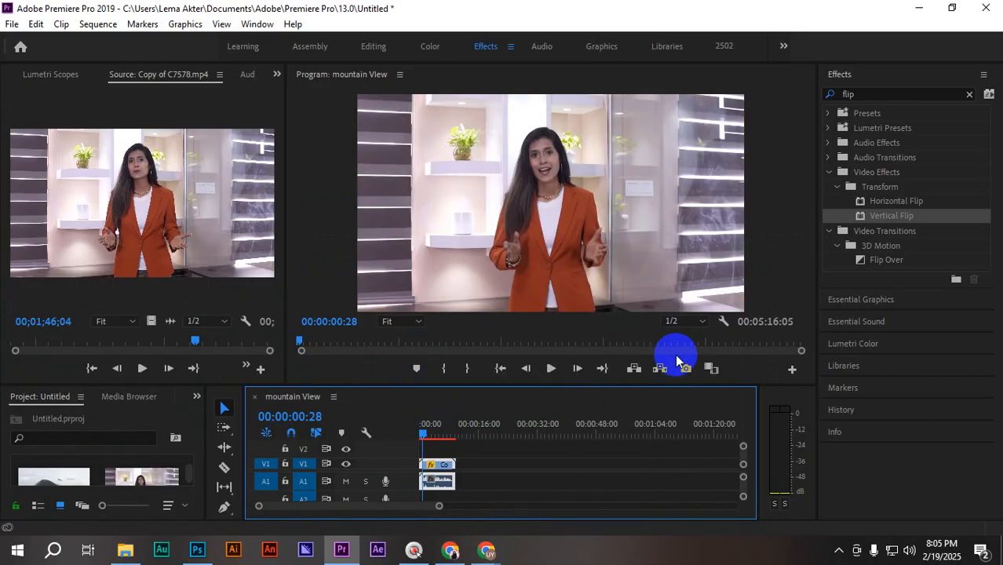
# - Enlarge the timeline area to show tracks V1 to V4 and deselect the presenter clip
pyautogui.click(461, 378)
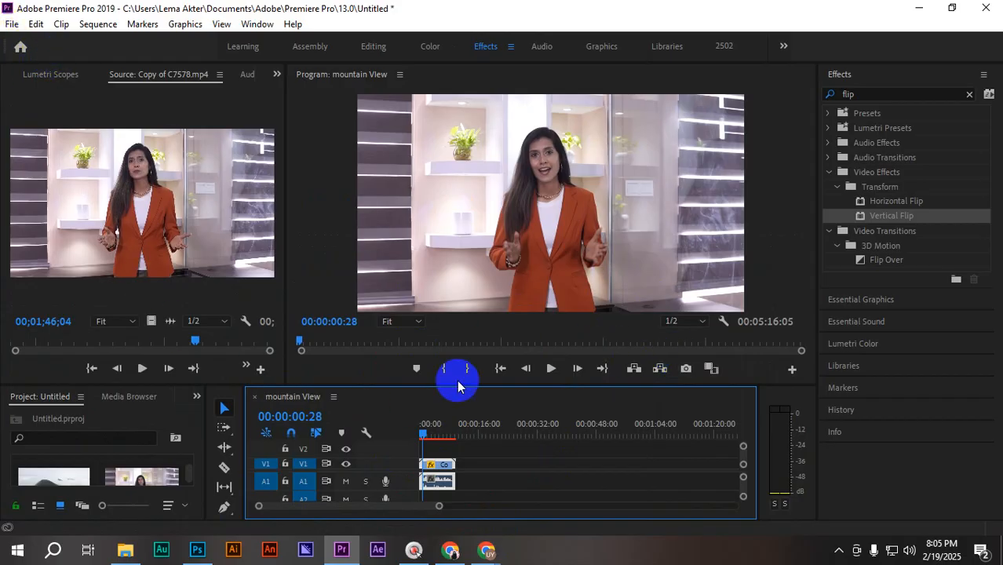
pyautogui.moveTo(465, 384); pyautogui.dragTo(488, 315)
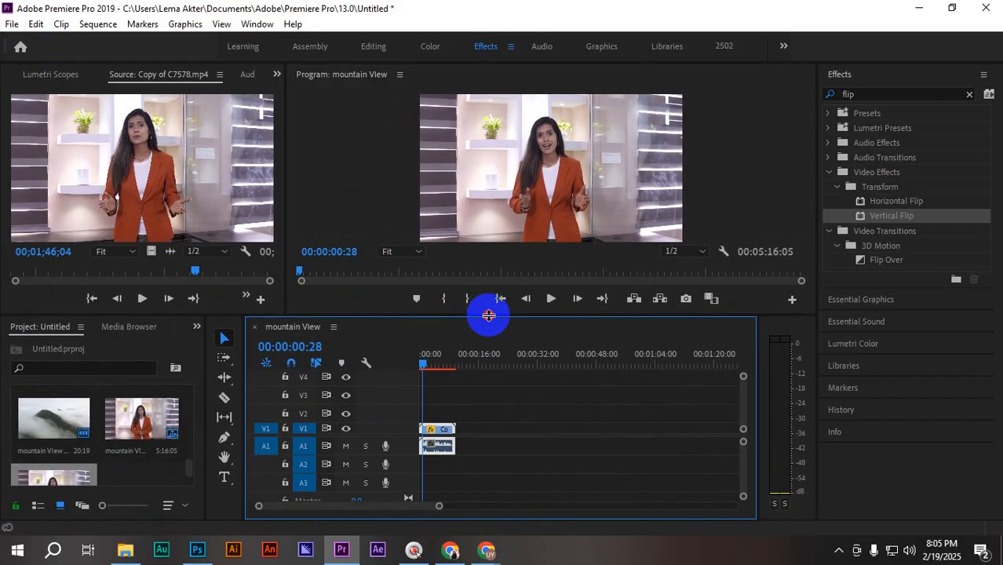
pyautogui.click(548, 451)
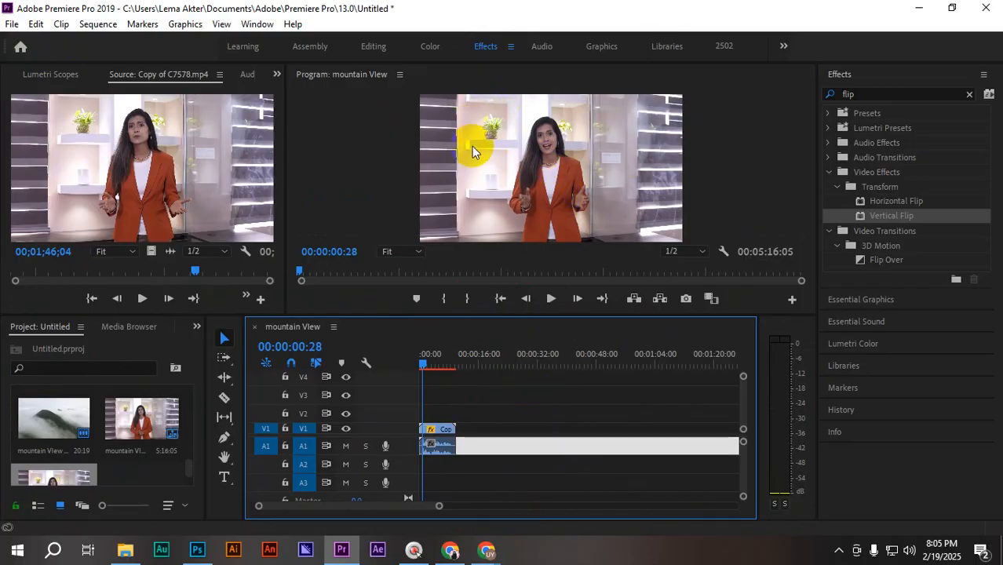
pyautogui.click(554, 399)
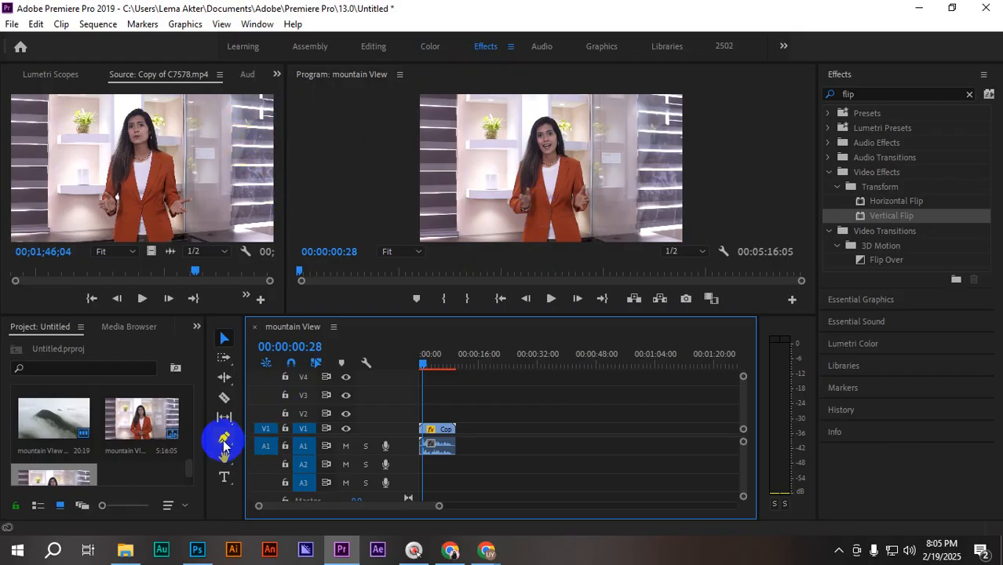
# - Draw a circle with the Ellipse tool in the program preview and move it over the presenter's head and chest
pyautogui.moveTo(224, 442); pyautogui.dragTo(271, 469)
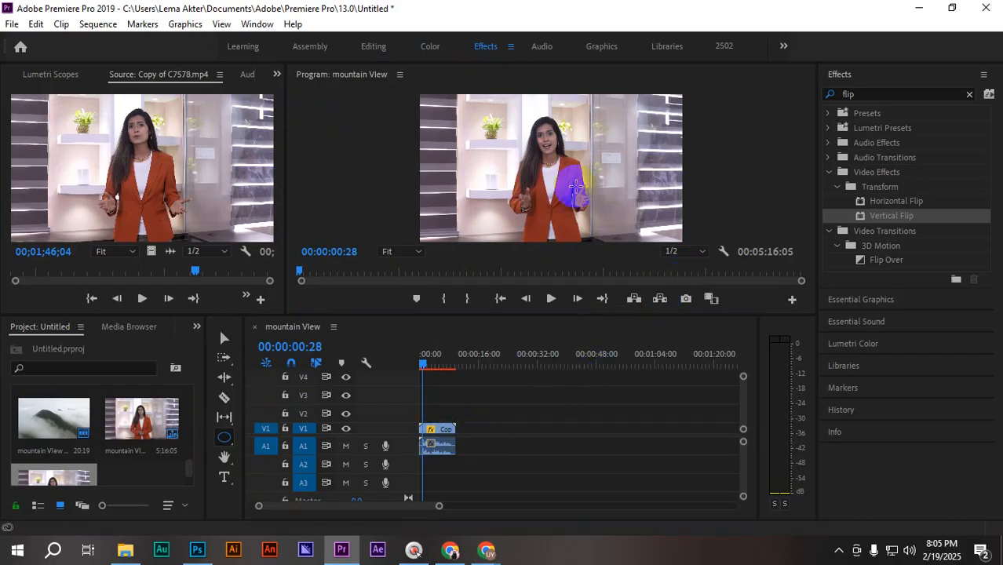
pyautogui.moveTo(539, 130)
pyautogui.mouseDown()
pyautogui.moveTo(597, 197)
pyautogui.moveTo(640, 221)
pyautogui.mouseUp()
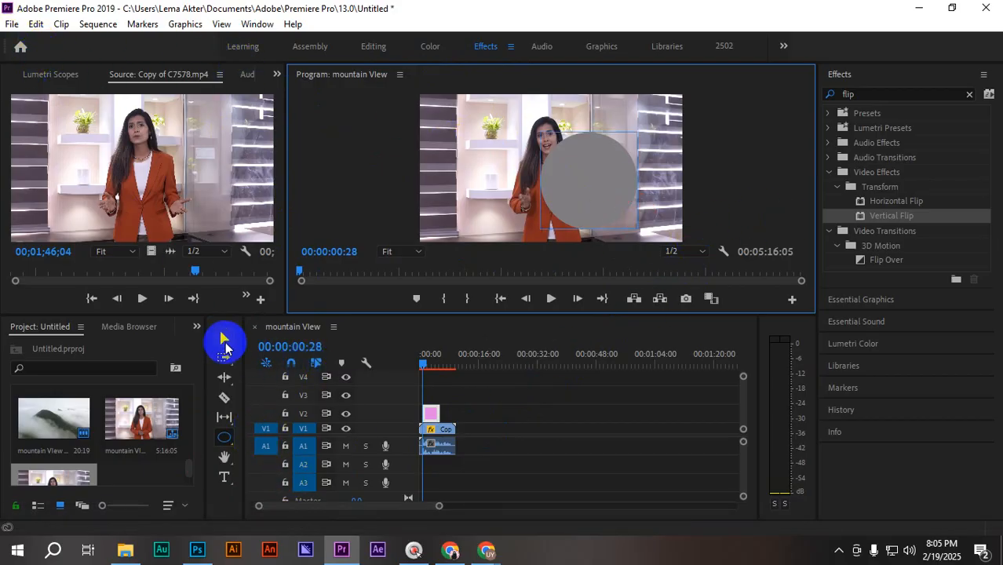
pyautogui.click(224, 338)
pyautogui.click(589, 193)
pyautogui.moveTo(589, 192); pyautogui.dragTo(547, 172)
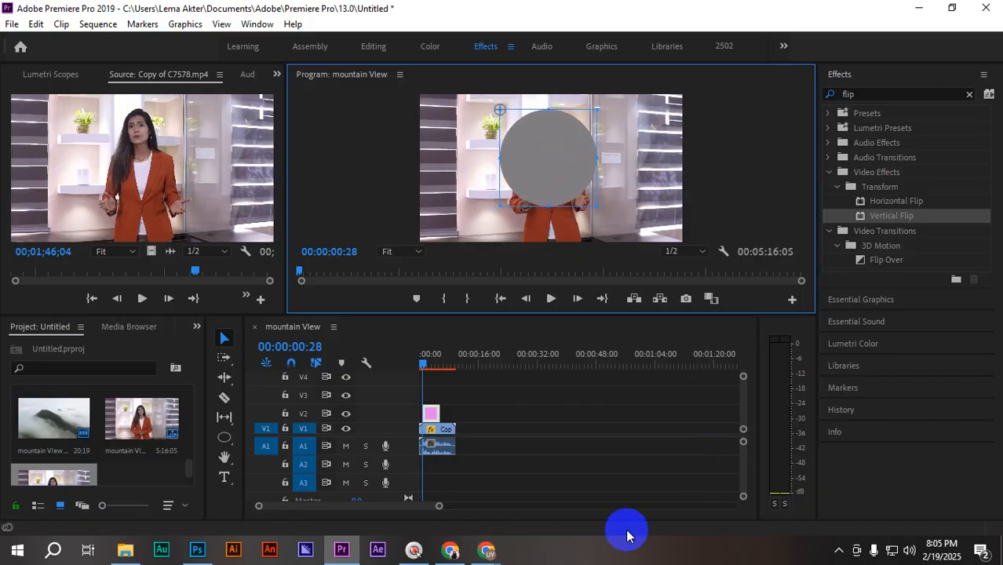
# - Extend the circle graphic on V2 at both ends to match the length of the presenter clip on V1
pyautogui.click(432, 413)
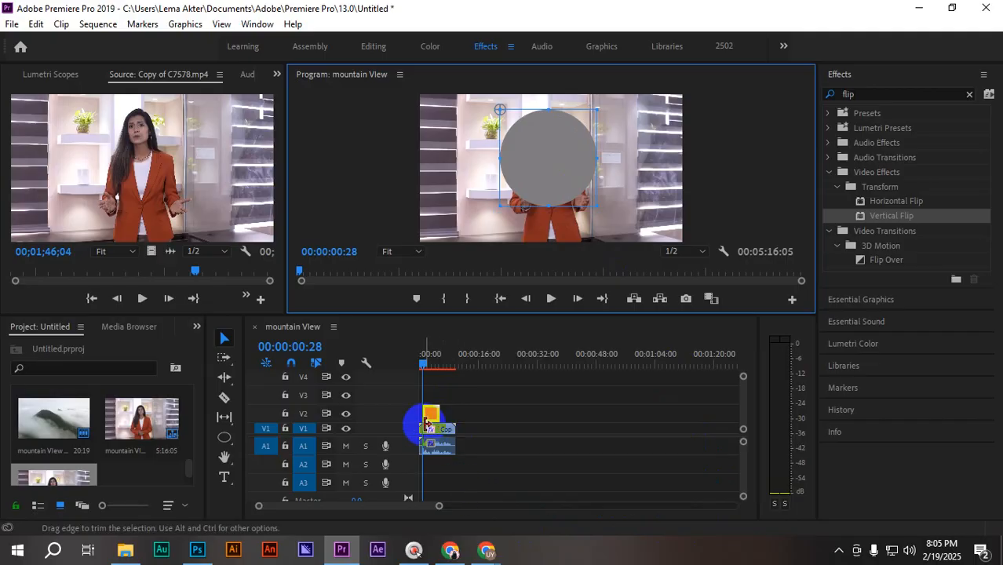
pyautogui.click(429, 416)
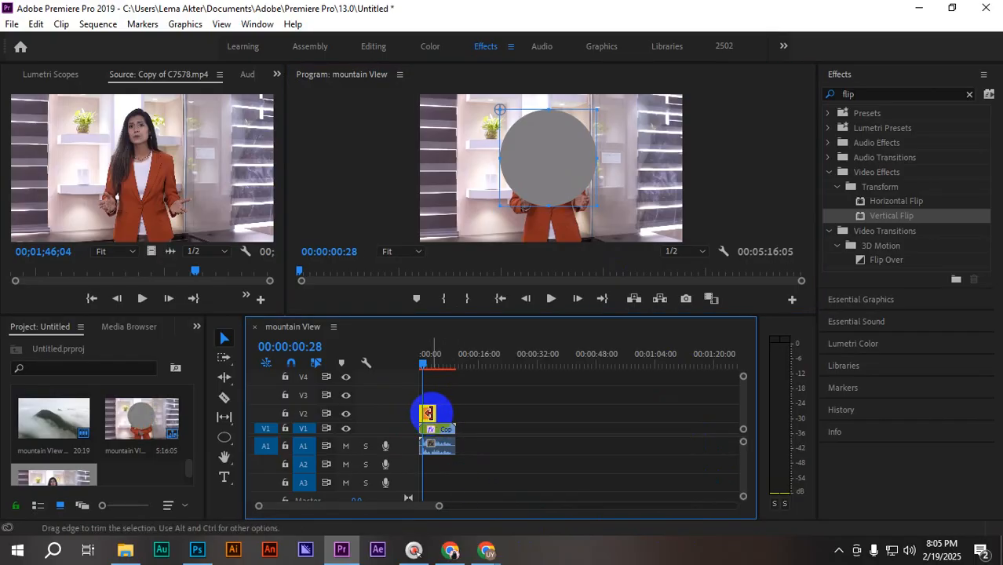
pyautogui.click(522, 409)
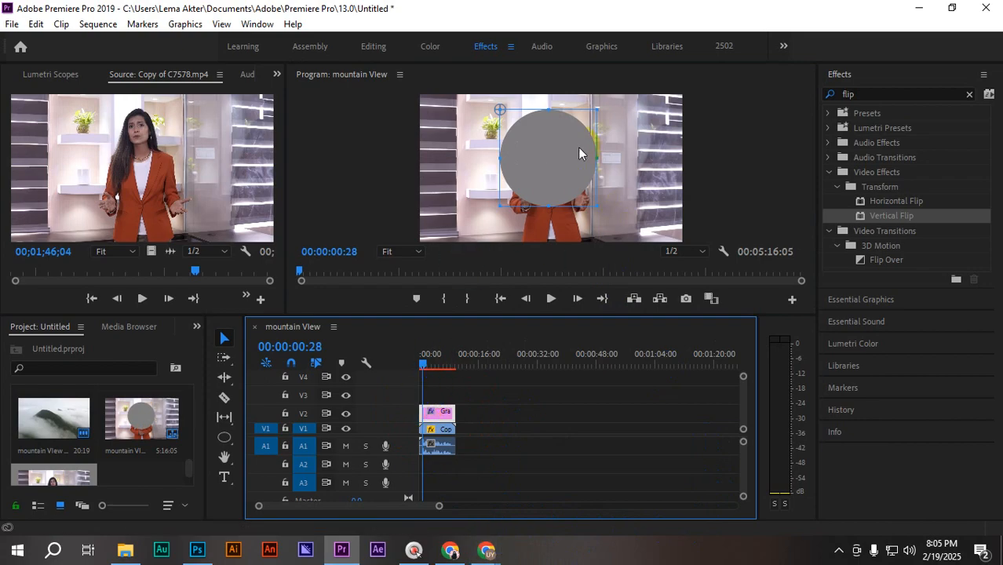
# - Fine-tune the circle's position slightly higher over the presenter in the program preview
pyautogui.moveTo(557, 155); pyautogui.dragTo(561, 153)
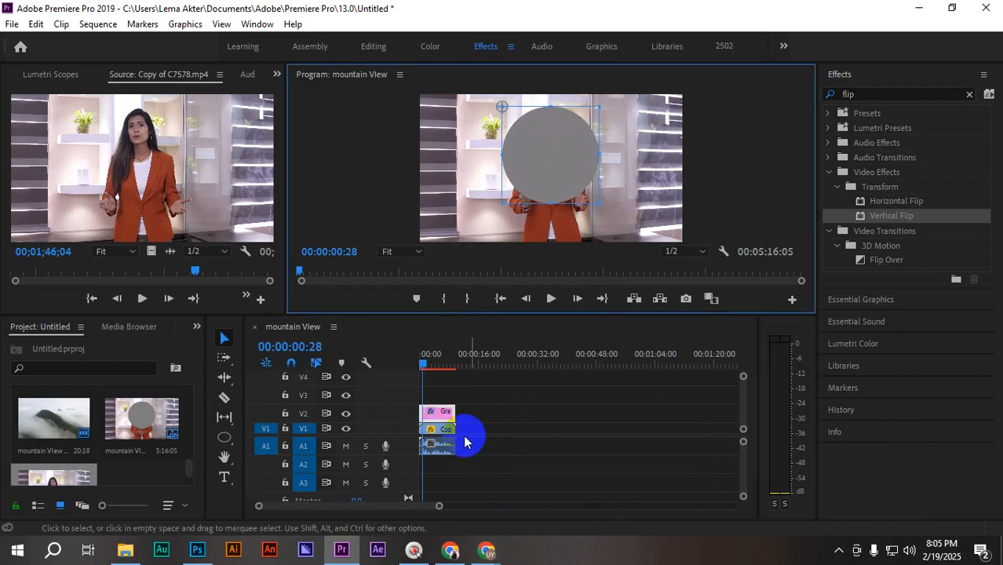
pyautogui.click(466, 441)
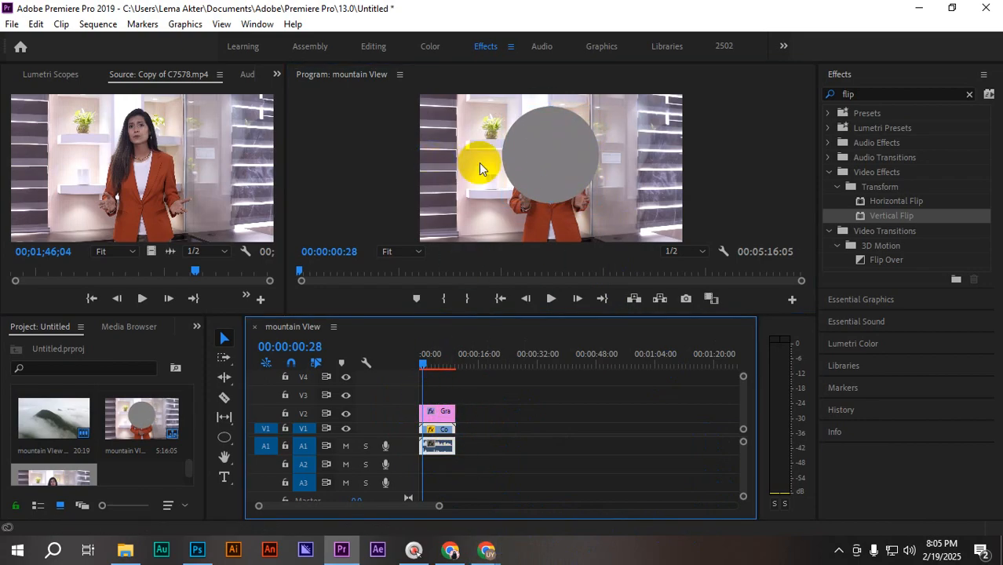
pyautogui.moveTo(568, 152)
pyautogui.mouseDown()
pyautogui.moveTo(560, 179)
pyautogui.moveTo(593, 96)
pyautogui.moveTo(577, 108)
pyautogui.moveTo(576, 148)
pyautogui.moveTo(562, 166)
pyautogui.moveTo(562, 147)
pyautogui.moveTo(538, 157)
pyautogui.moveTo(535, 106)
pyautogui.moveTo(583, 150)
pyautogui.moveTo(561, 151)
pyautogui.mouseUp()
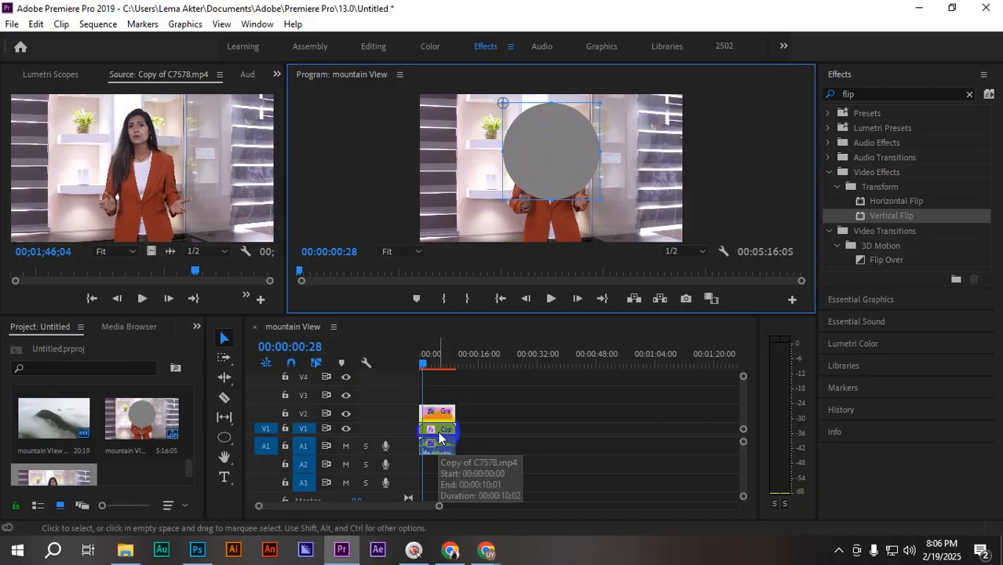
pyautogui.moveTo(575, 174); pyautogui.dragTo(547, 157)
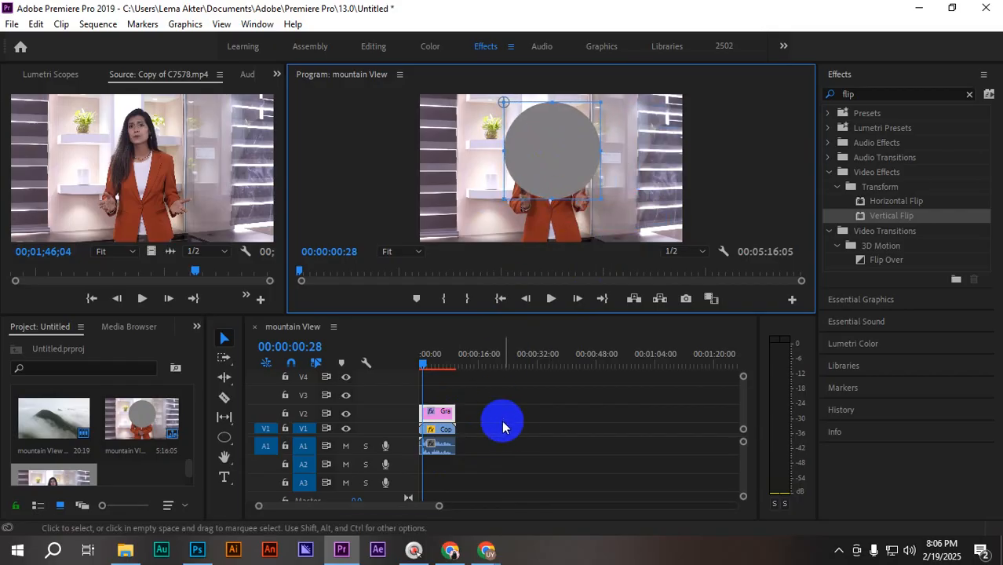
# - Find the Track Matte Key effect by searching for "track" and apply it to the Copy of C7578.mp4 clip on V1
pyautogui.click(442, 443)
pyautogui.click(443, 430)
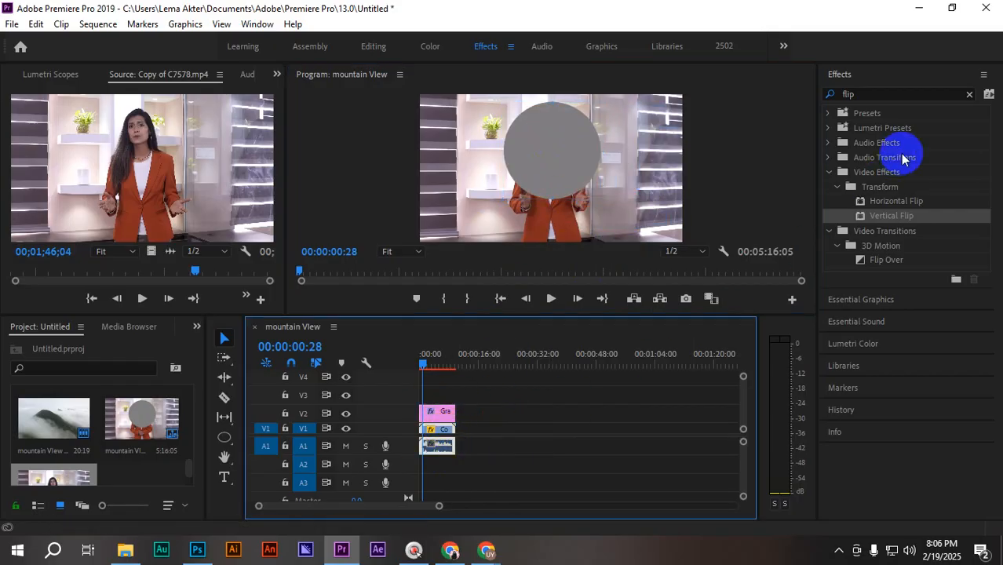
pyautogui.click(967, 94)
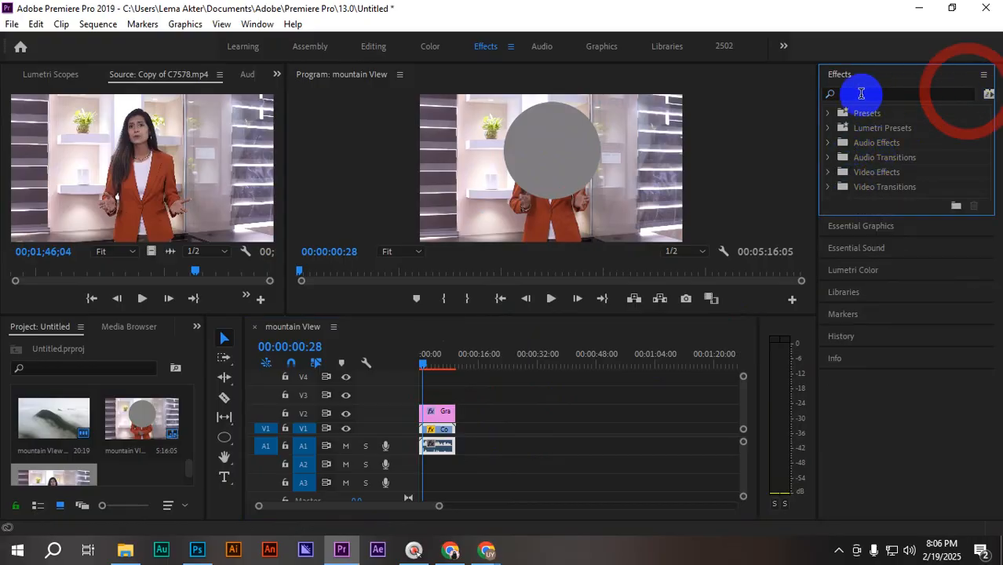
pyautogui.click(857, 93)
pyautogui.write('track')
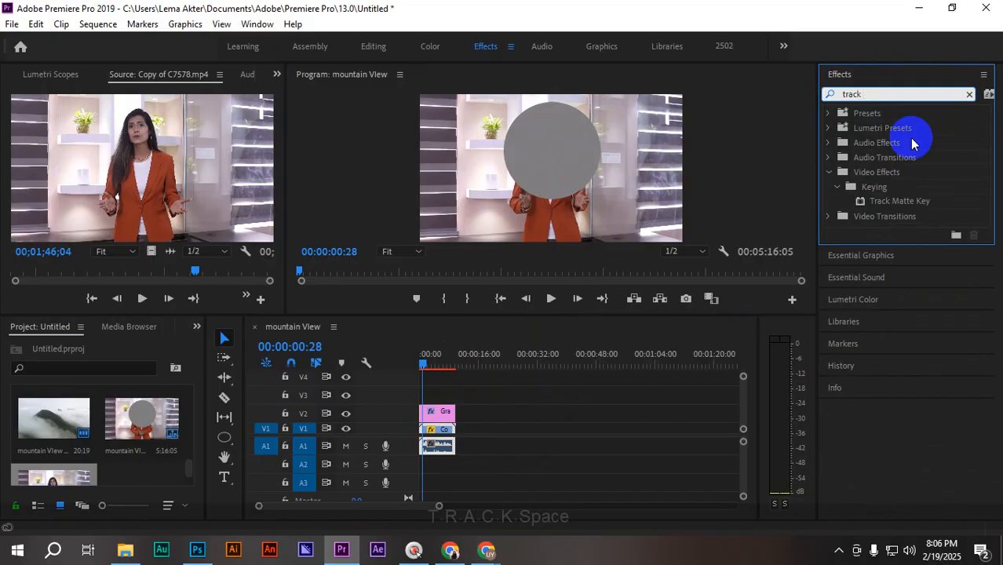
pyautogui.click(891, 204)
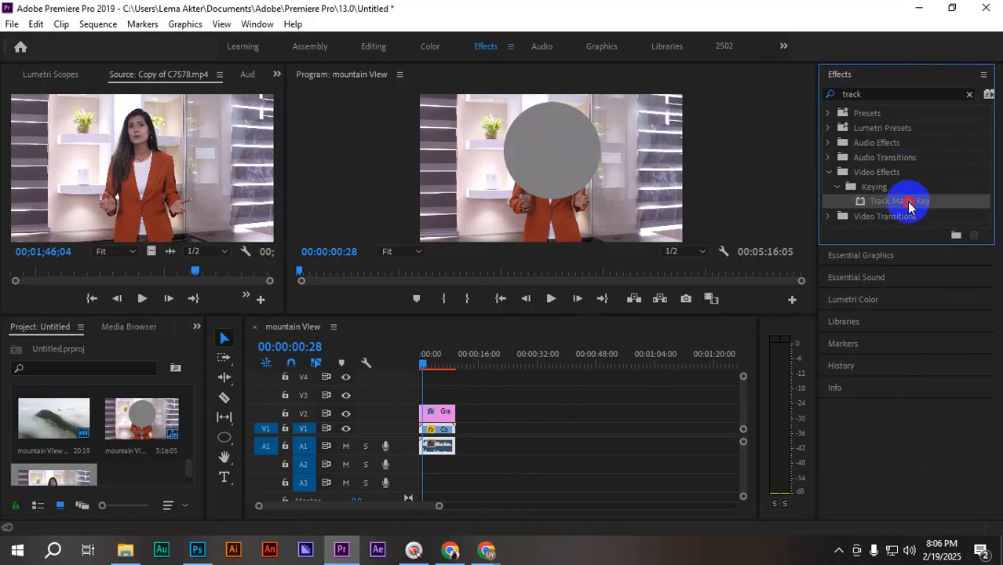
pyautogui.moveTo(847, 212); pyautogui.dragTo(440, 445)
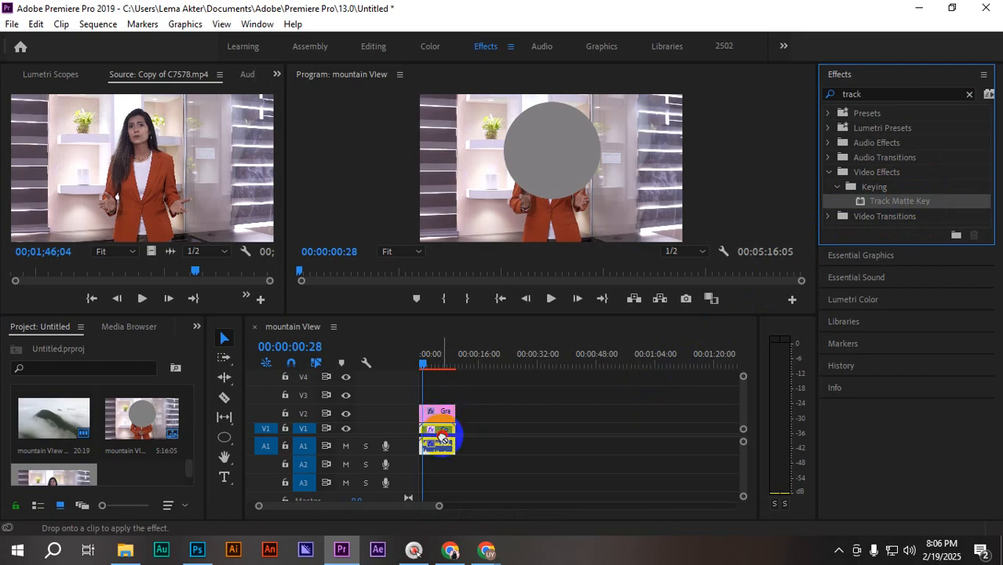
pyautogui.moveTo(444, 447); pyautogui.dragTo(445, 446)
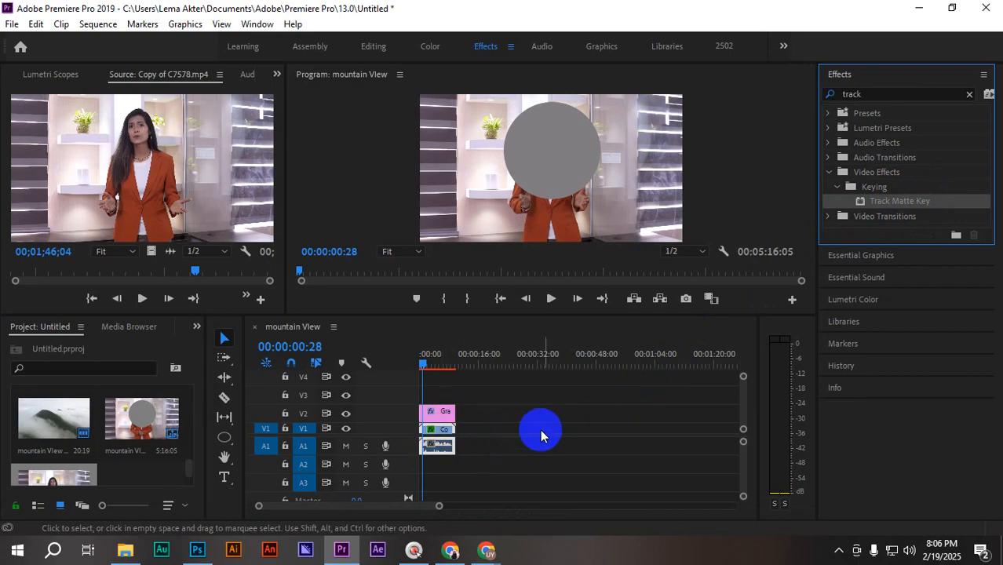
# - Show the Effect Controls of the Copy of C7578.mp4 clip and select its Track Matte Key effect
pyautogui.click(273, 84)
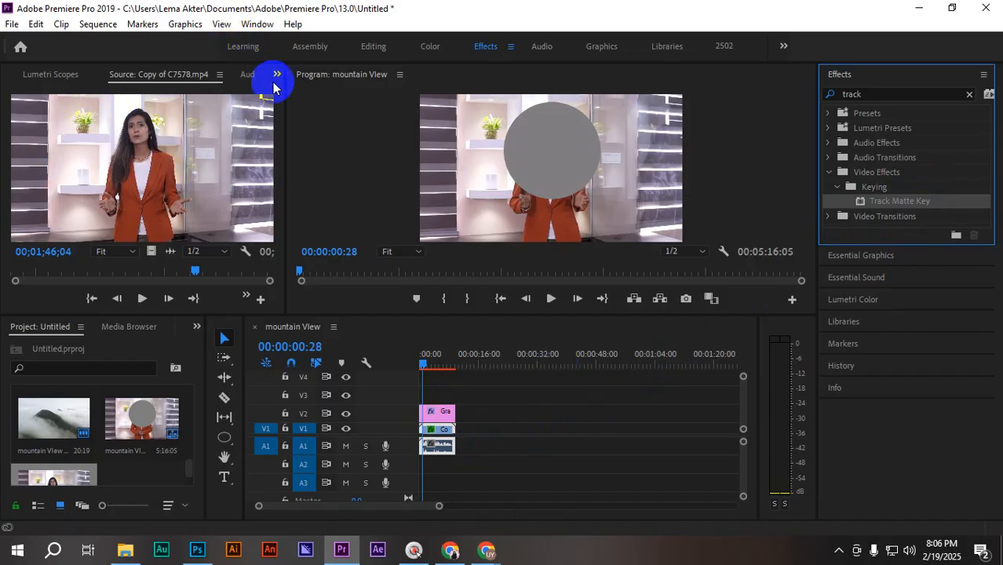
pyautogui.click(275, 79)
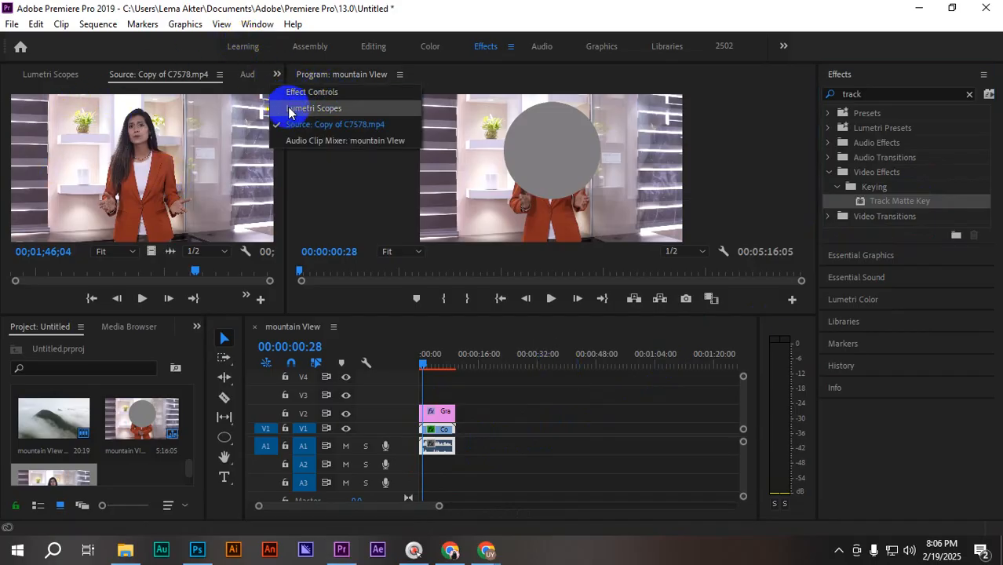
pyautogui.click(334, 95)
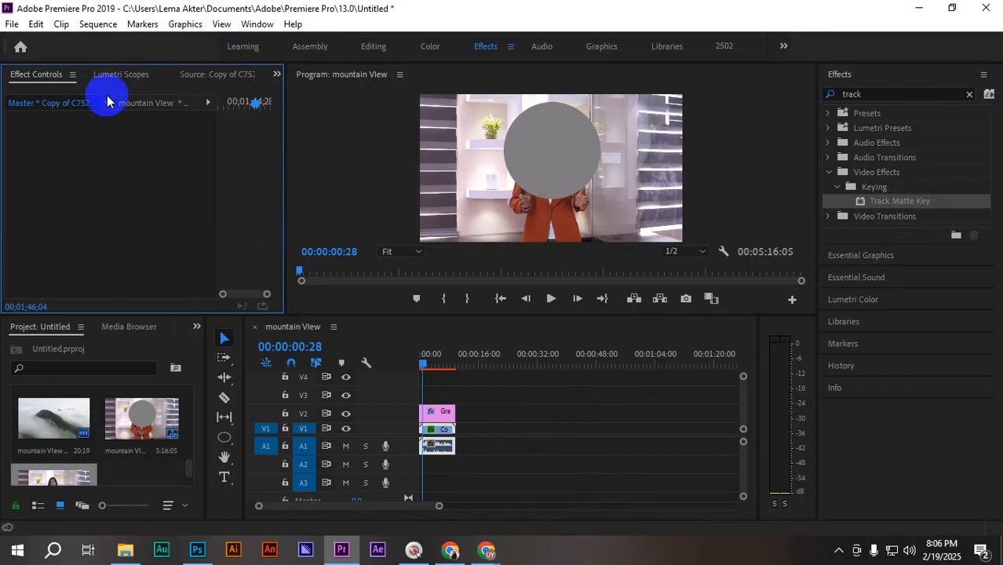
pyautogui.click(441, 428)
pyautogui.click(444, 446)
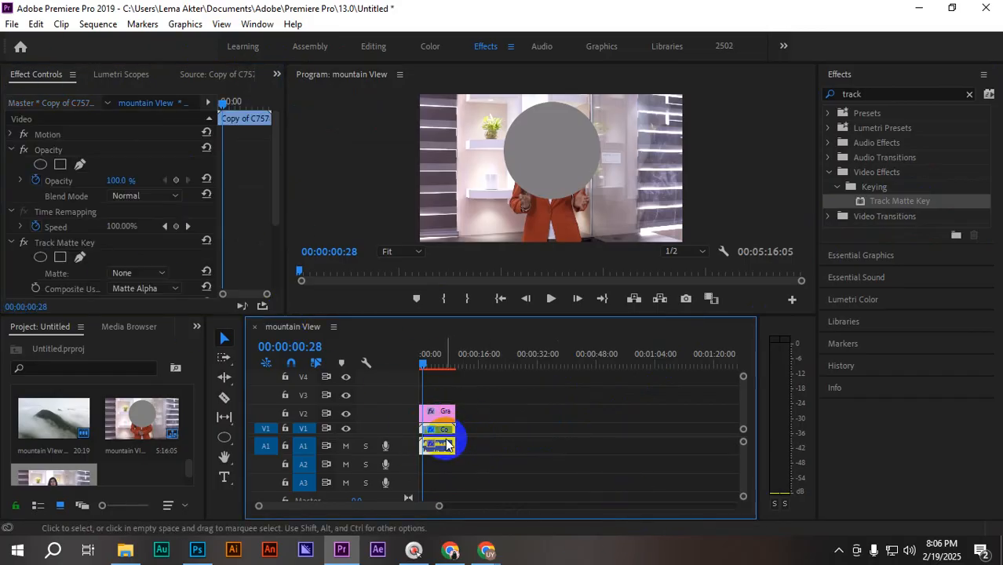
pyautogui.scroll(-2, 77, 182)
pyautogui.scroll(-1, 77, 181)
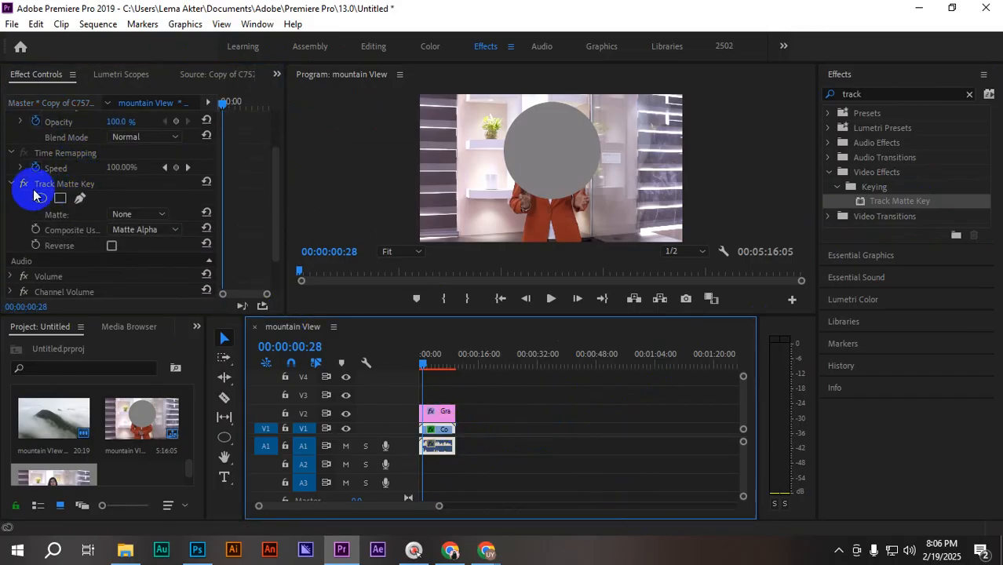
pyautogui.click(104, 187)
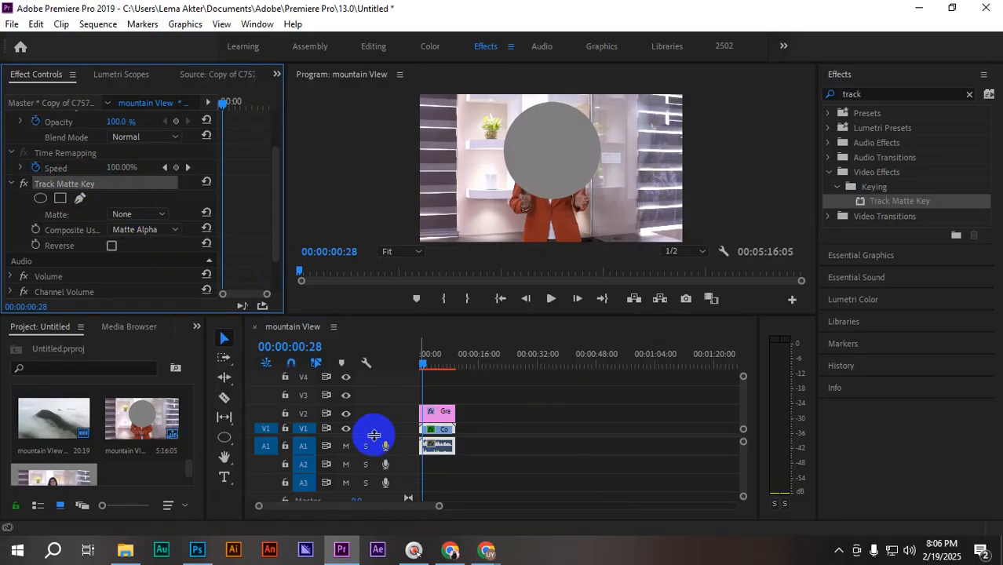
# - Set the Track Matte Key's Matte to Video 2 for the V1 clip and return the playhead to the sequence start
pyautogui.click(436, 445)
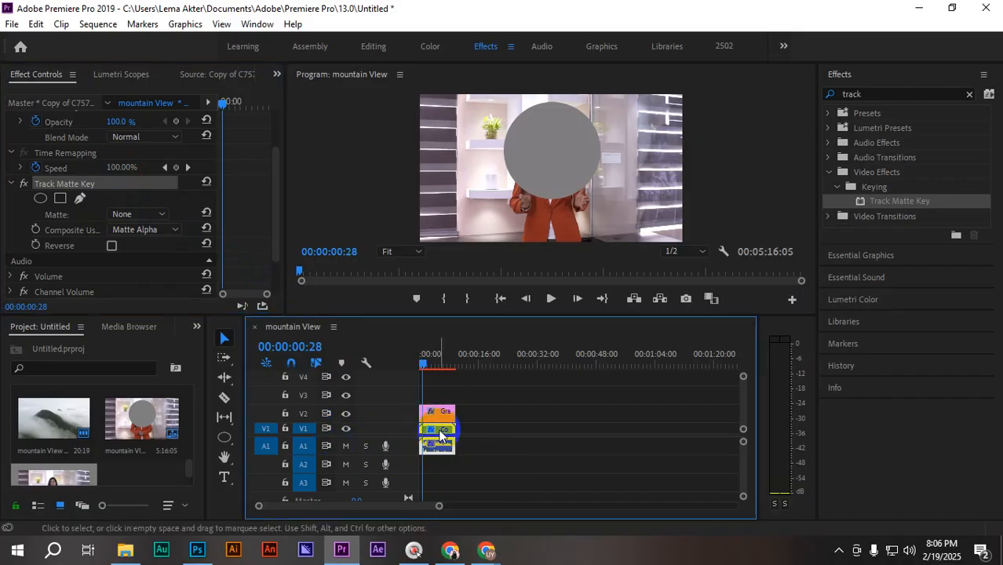
pyautogui.click(291, 447)
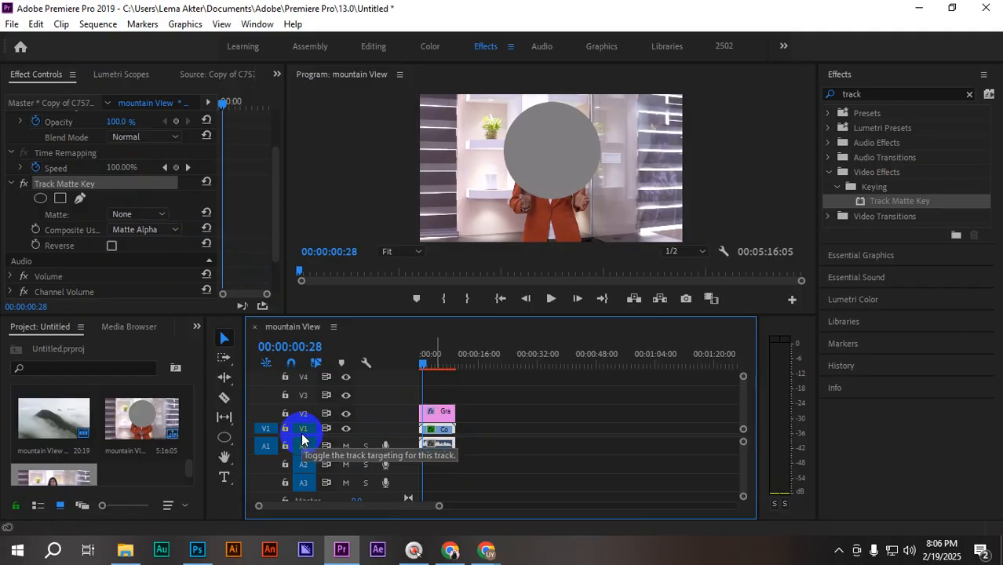
pyautogui.click(438, 411)
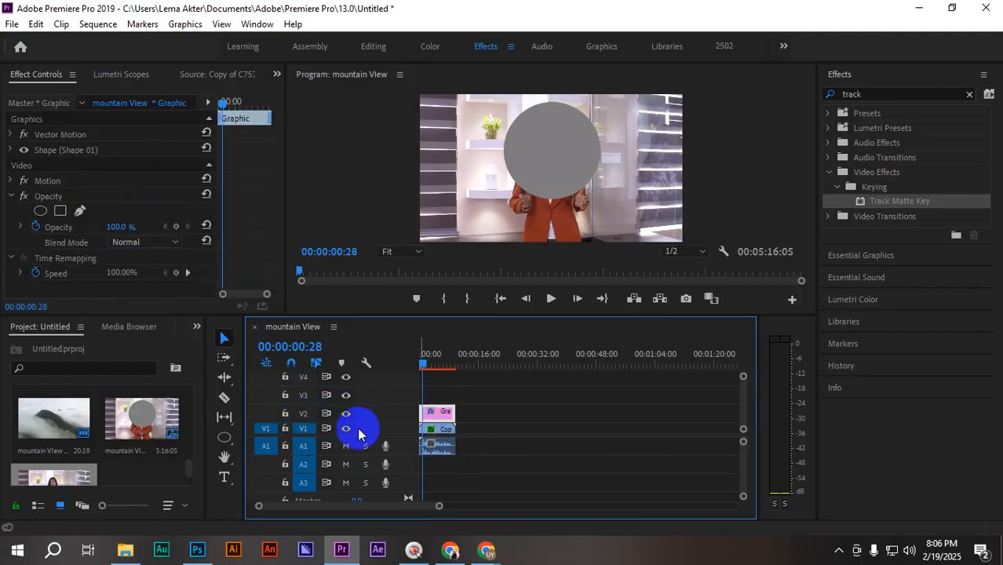
pyautogui.click(438, 429)
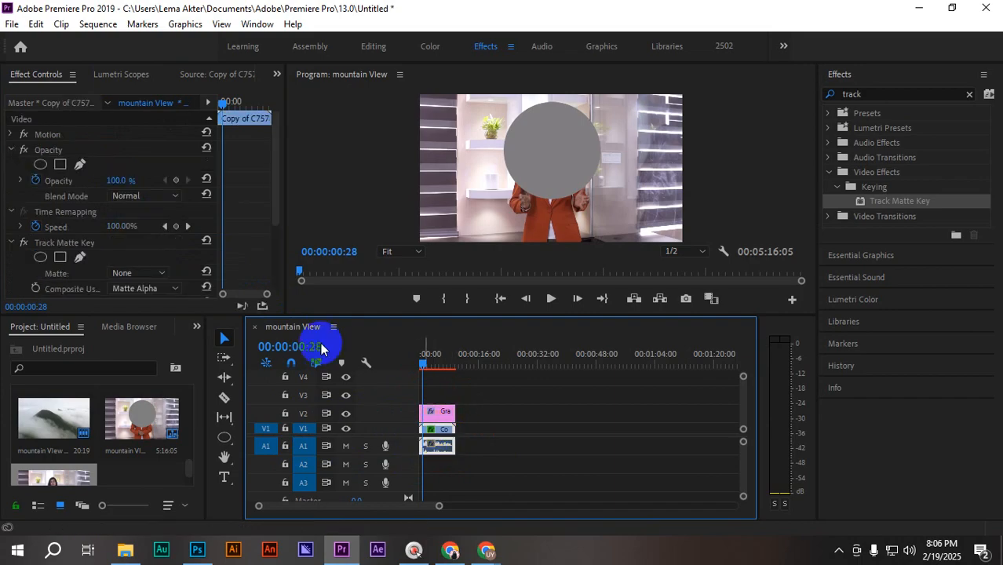
pyautogui.scroll(-5, 71, 162)
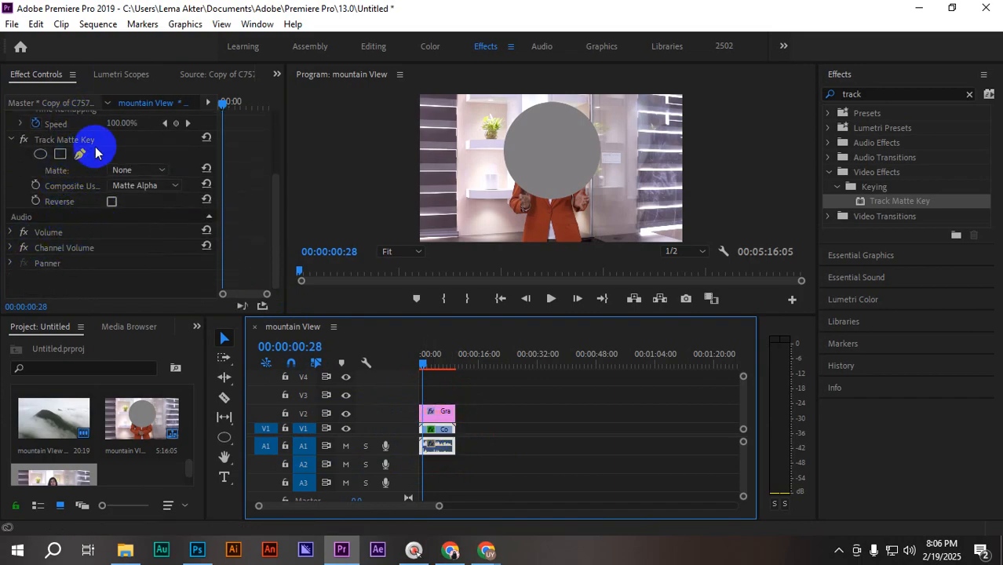
pyautogui.click(161, 172)
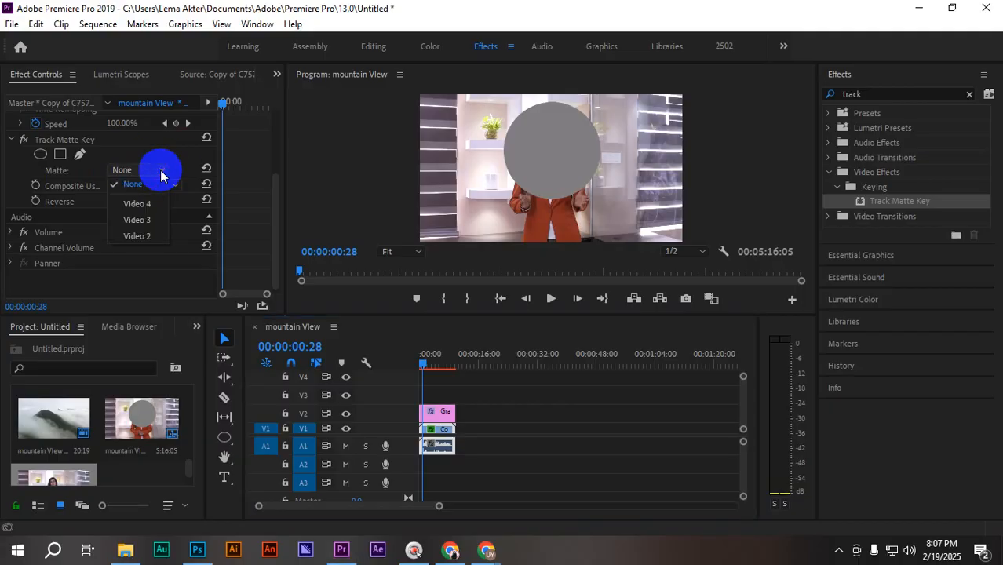
pyautogui.click(438, 411)
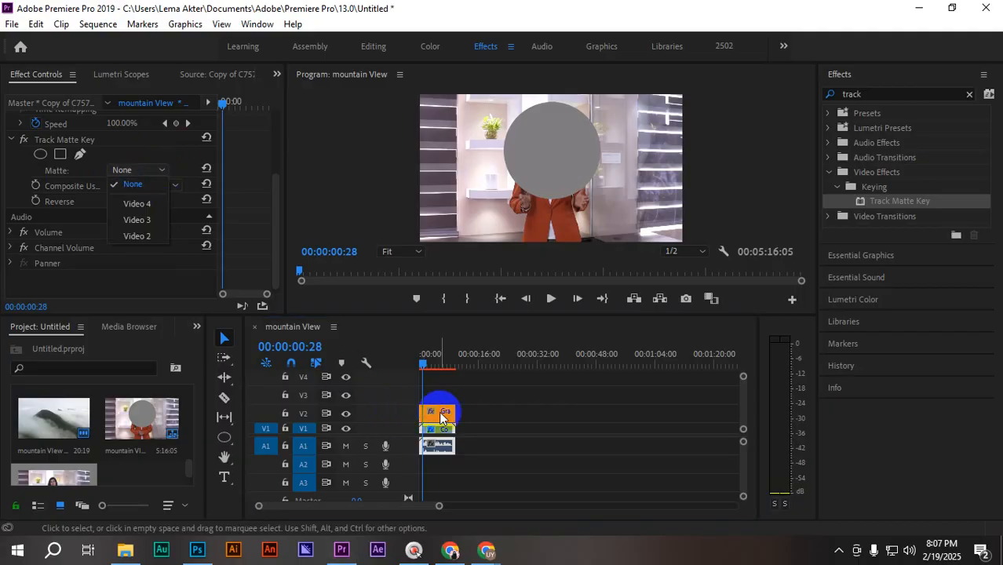
pyautogui.click(399, 416)
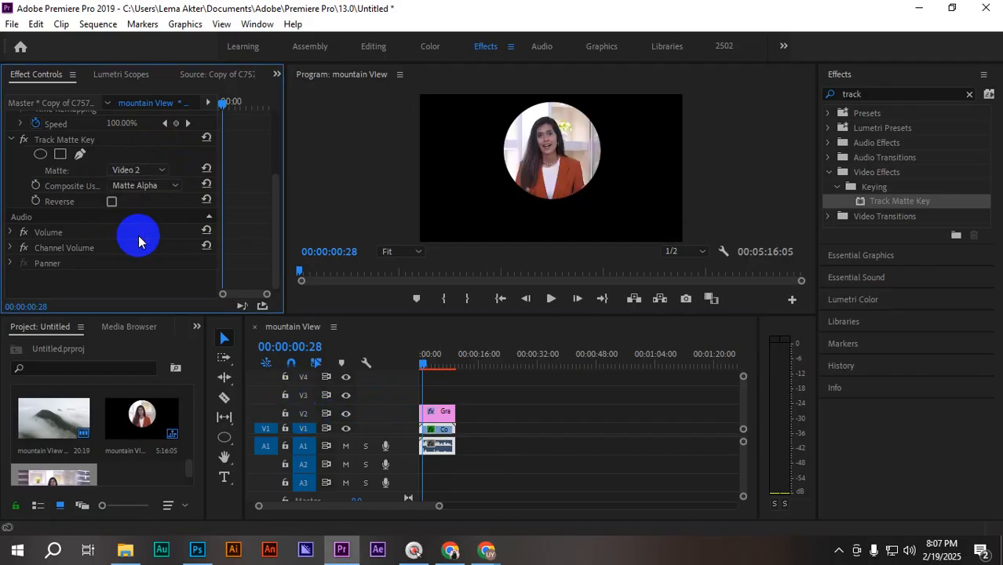
pyautogui.moveTo(423, 367); pyautogui.dragTo(396, 372)
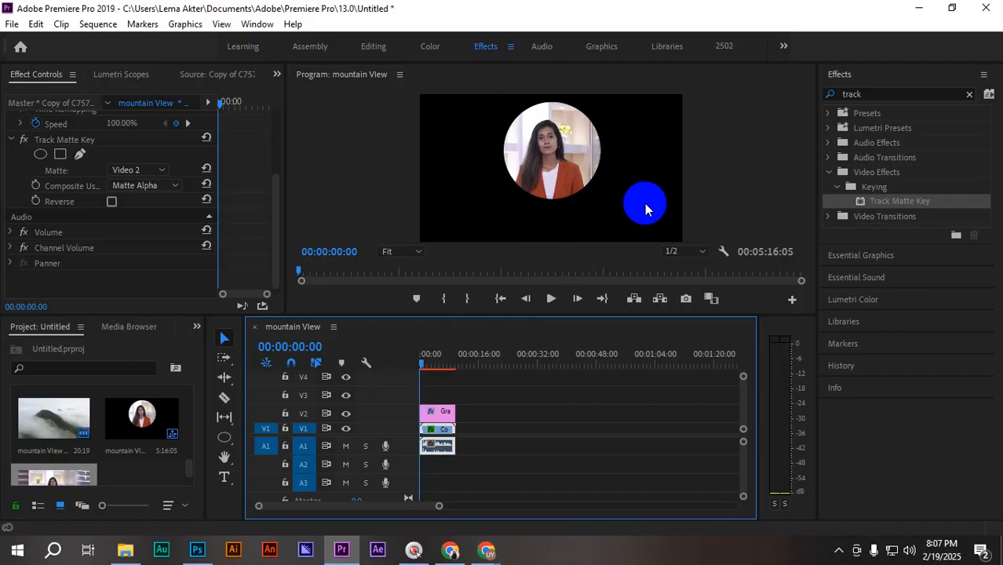
# - Try moving the circle graphic on V2 away from the presenter into the lower-left part of the video frame
pyautogui.click(672, 219)
pyautogui.click(444, 412)
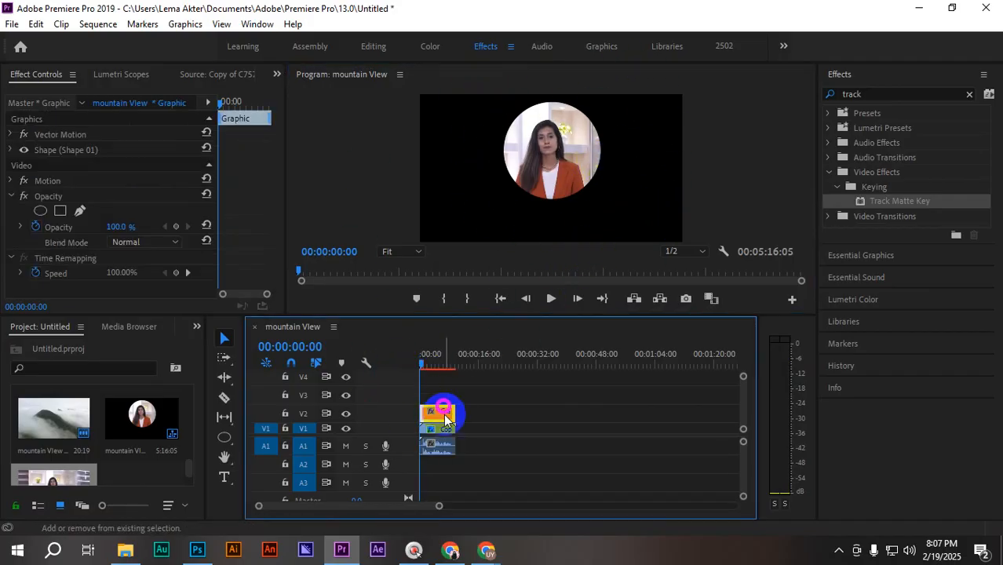
pyautogui.keyDown('shift'); pyautogui.click(442, 442); pyautogui.keyUp('shift')
pyautogui.moveTo(562, 152); pyautogui.dragTo(497, 190)
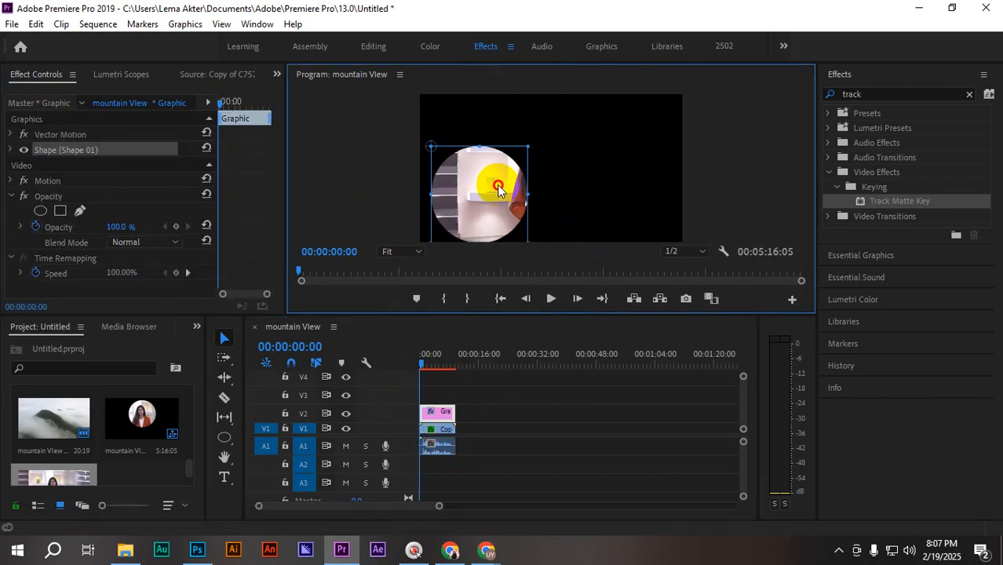
# - Move the circle graphic on V2 back over the presenter's head and shoulders
pyautogui.click(479, 445)
pyautogui.click(439, 414)
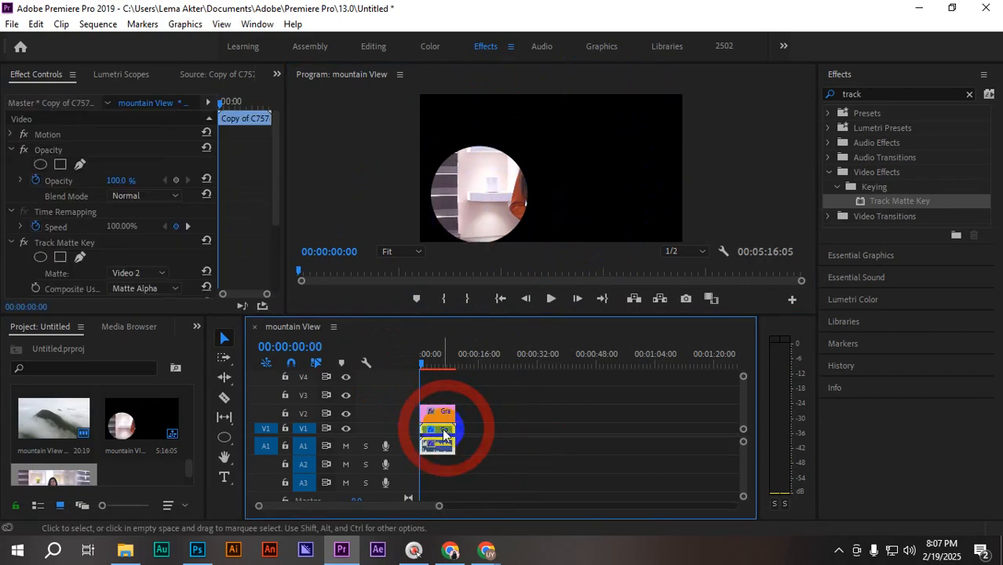
pyautogui.click(514, 184)
pyautogui.moveTo(514, 185); pyautogui.dragTo(563, 156)
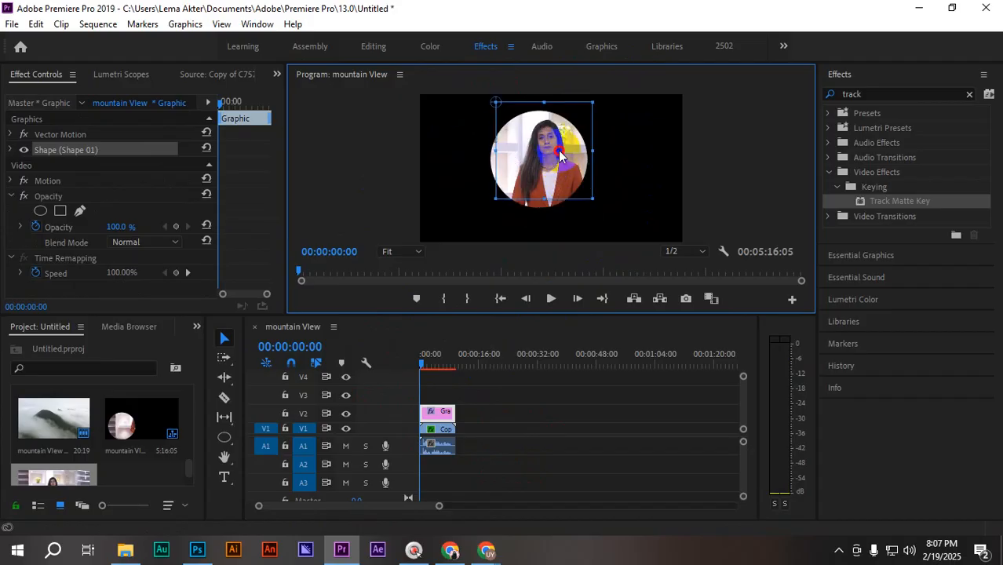
pyautogui.click(651, 197)
# - Shift only the circle shape of the V2 graphic to the shelves in the lower-left part of the frame
pyautogui.click(430, 445)
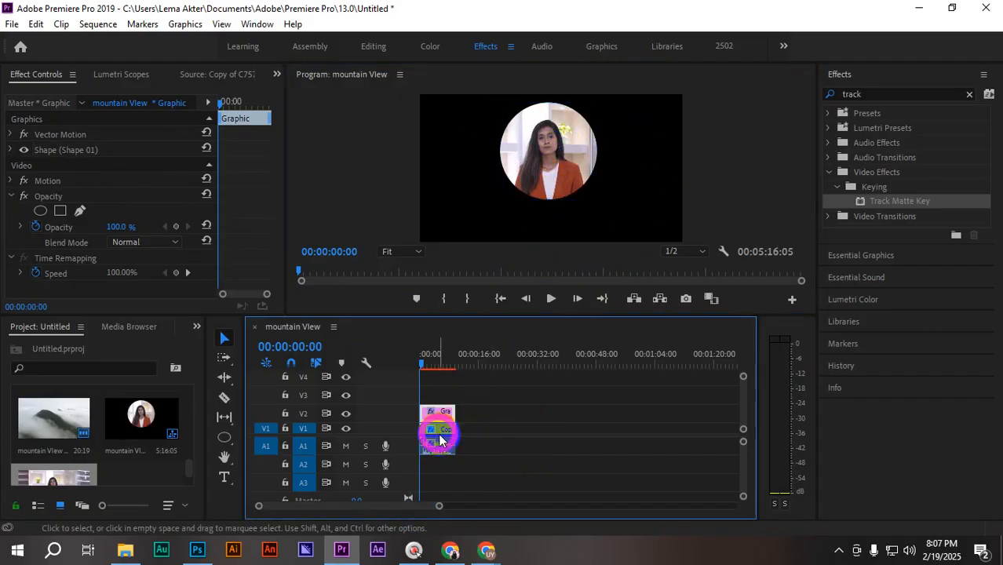
pyautogui.click(426, 429)
pyautogui.click(556, 175)
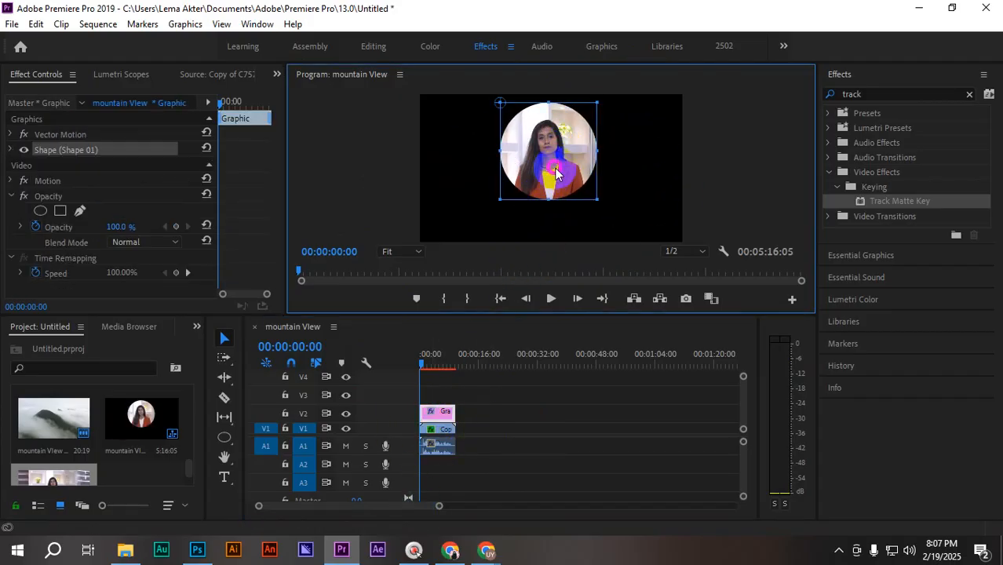
pyautogui.moveTo(580, 151); pyautogui.dragTo(475, 197)
pyautogui.moveTo(541, 160); pyautogui.dragTo(474, 193)
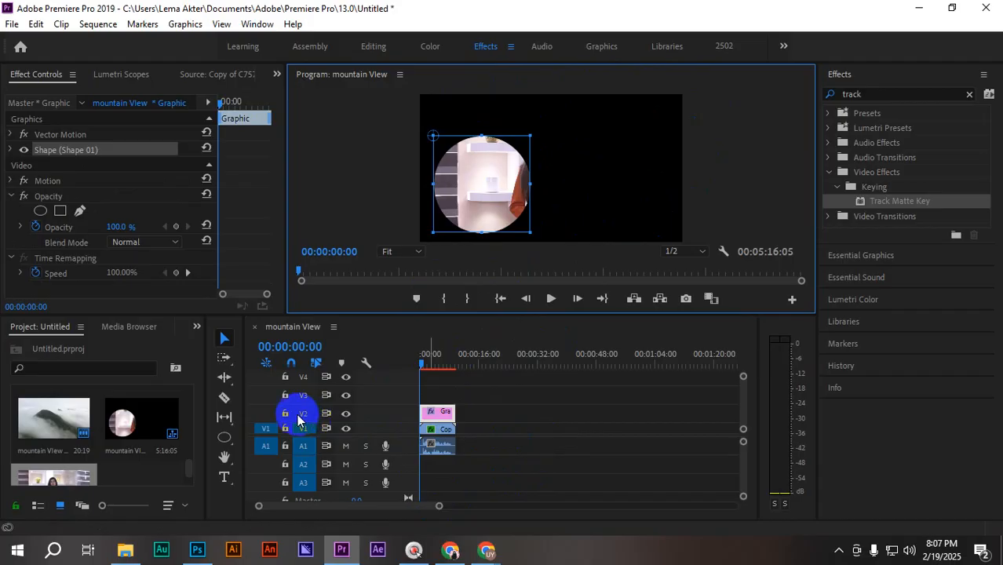
pyautogui.click(526, 409)
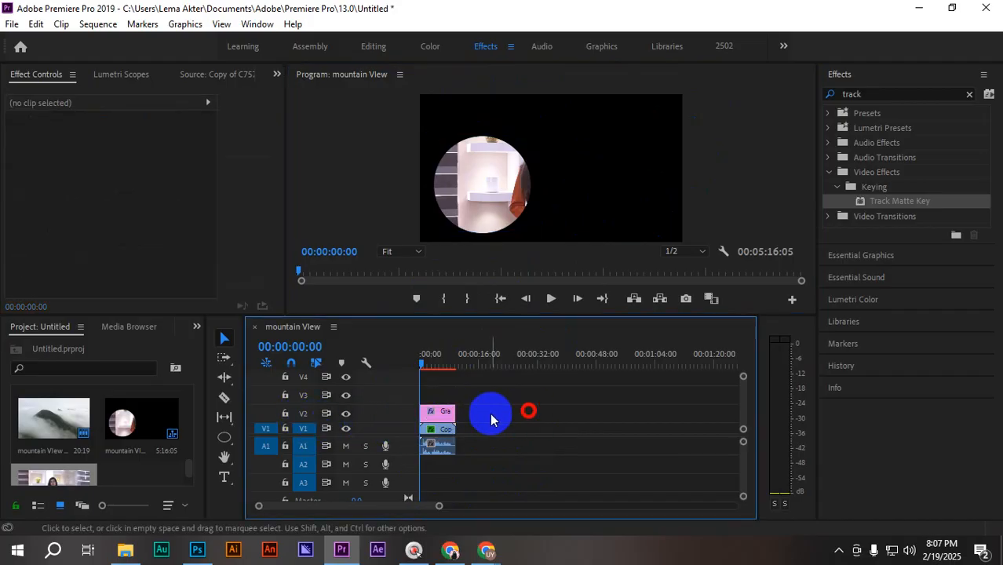
# - Lock track V2 and reposition the presenter clip on V1 to place the masked circle in the frame's lower-right area
pyautogui.click(443, 416)
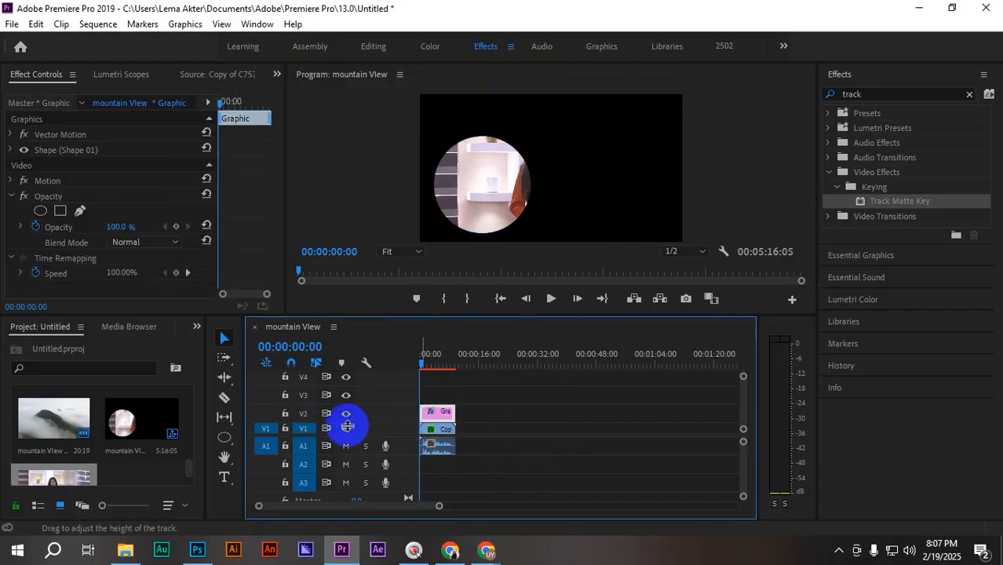
pyautogui.click(284, 413)
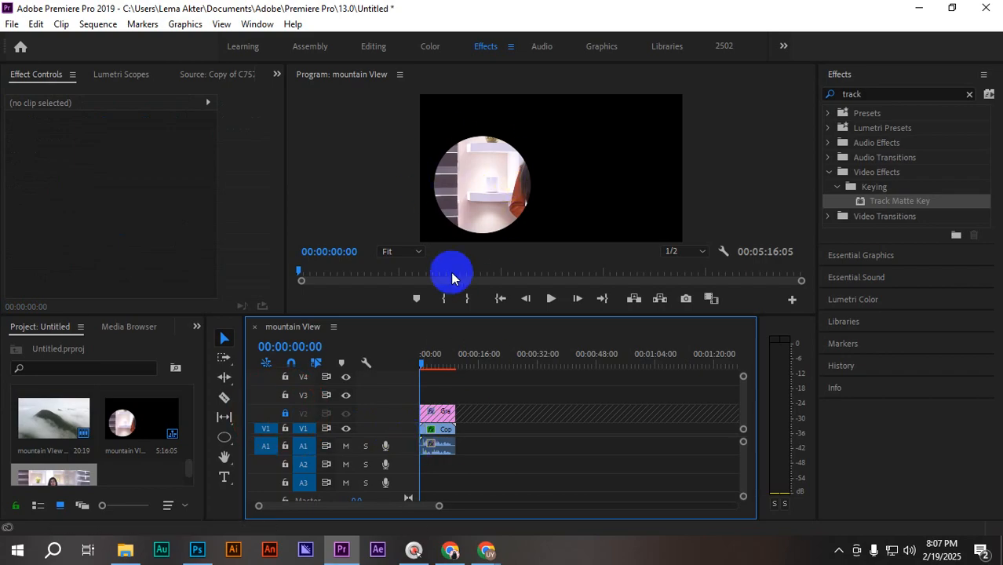
pyautogui.click(480, 174)
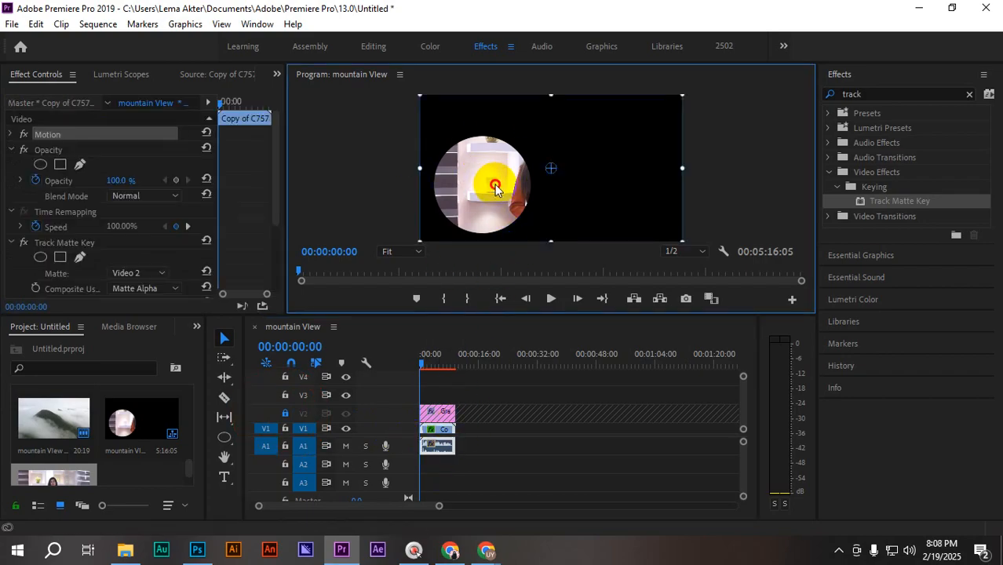
pyautogui.moveTo(496, 185)
pyautogui.mouseDown()
pyautogui.moveTo(474, 187)
pyautogui.moveTo(545, 186)
pyautogui.moveTo(503, 204)
pyautogui.moveTo(476, 197)
pyautogui.moveTo(494, 186)
pyautogui.moveTo(515, 194)
pyautogui.moveTo(463, 217)
pyautogui.moveTo(501, 157)
pyautogui.moveTo(504, 197)
pyautogui.moveTo(478, 193)
pyautogui.moveTo(507, 189)
pyautogui.moveTo(477, 207)
pyautogui.moveTo(481, 177)
pyautogui.mouseUp()
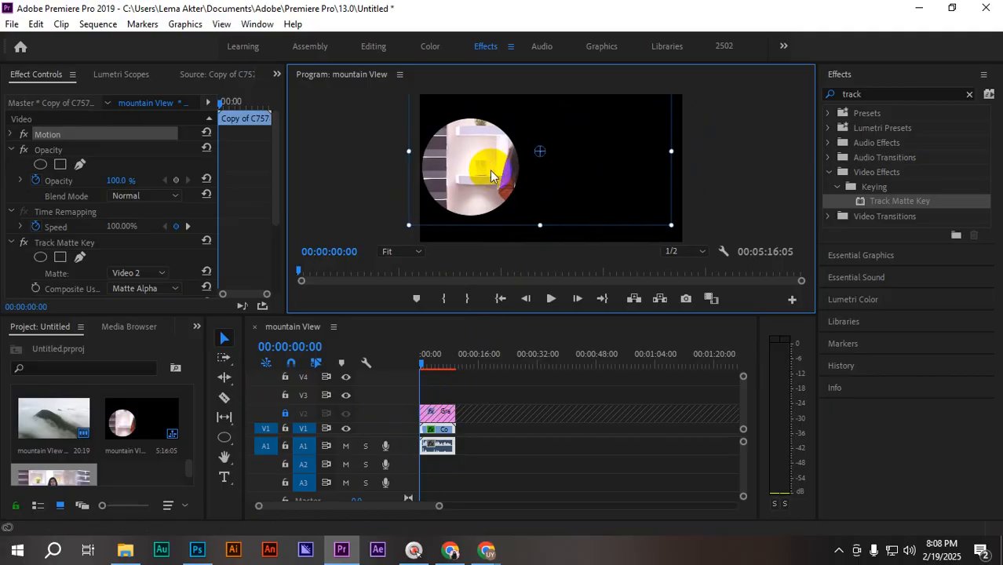
pyautogui.moveTo(520, 162); pyautogui.dragTo(622, 192)
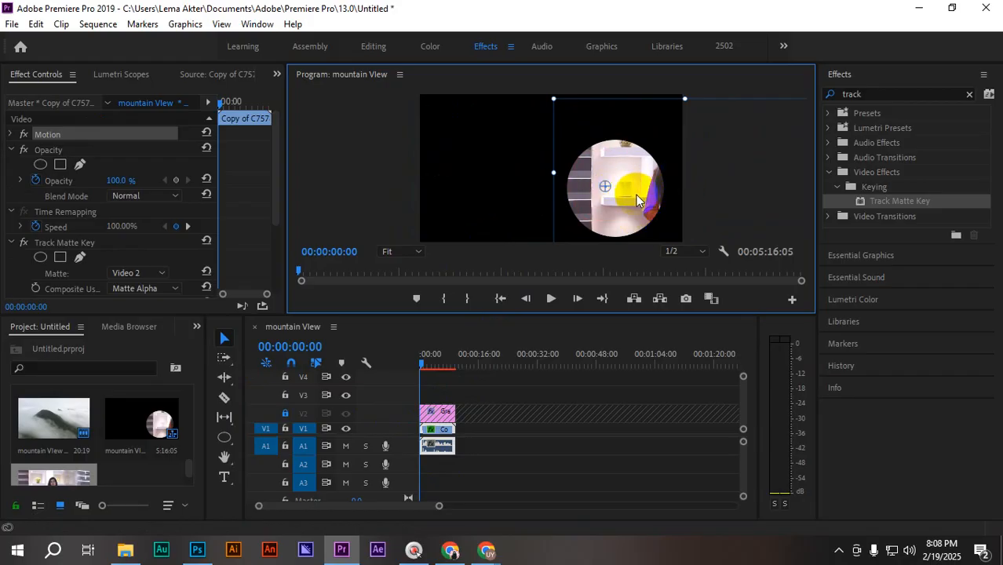
# - Unlock track V2 and reposition the circle graphic with Vector Motion over the left edge of the presenter clip
pyautogui.click(551, 417)
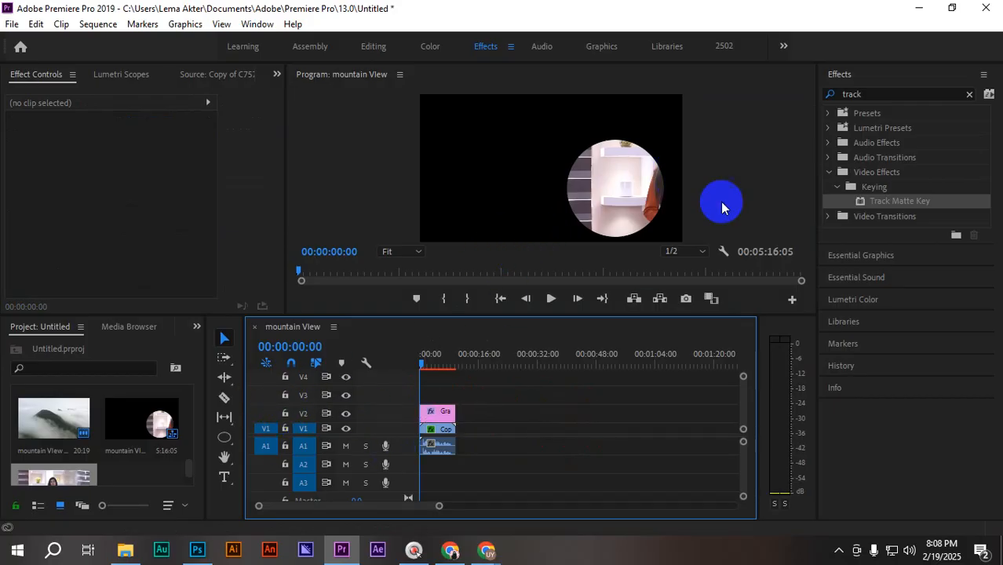
pyautogui.click(573, 183)
pyautogui.click(688, 190)
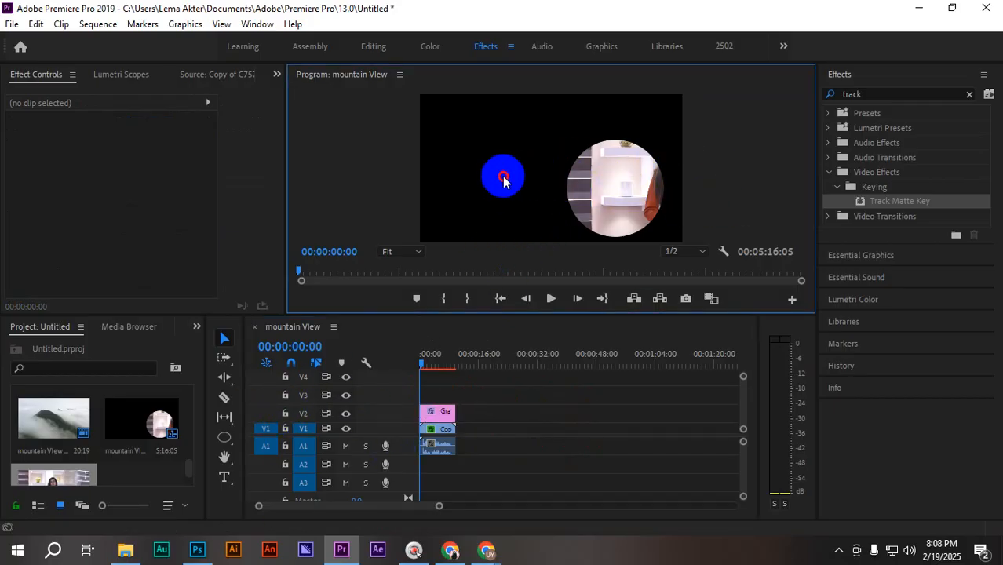
pyautogui.click(442, 433)
pyautogui.click(641, 172)
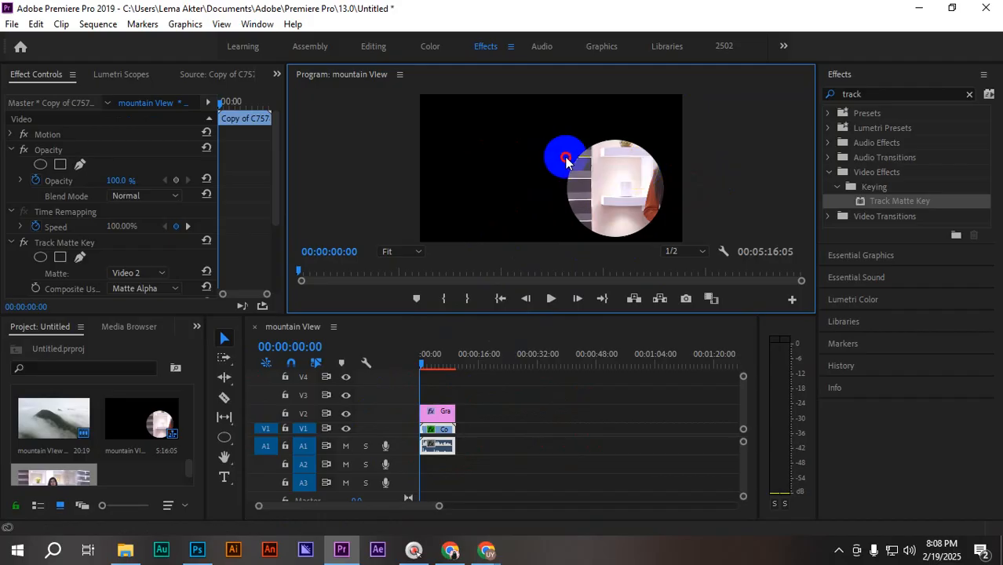
pyautogui.click(440, 416)
pyautogui.moveTo(622, 182); pyautogui.dragTo(645, 188)
pyautogui.moveTo(583, 171); pyautogui.dragTo(495, 189)
pyautogui.moveTo(432, 174); pyautogui.dragTo(571, 210)
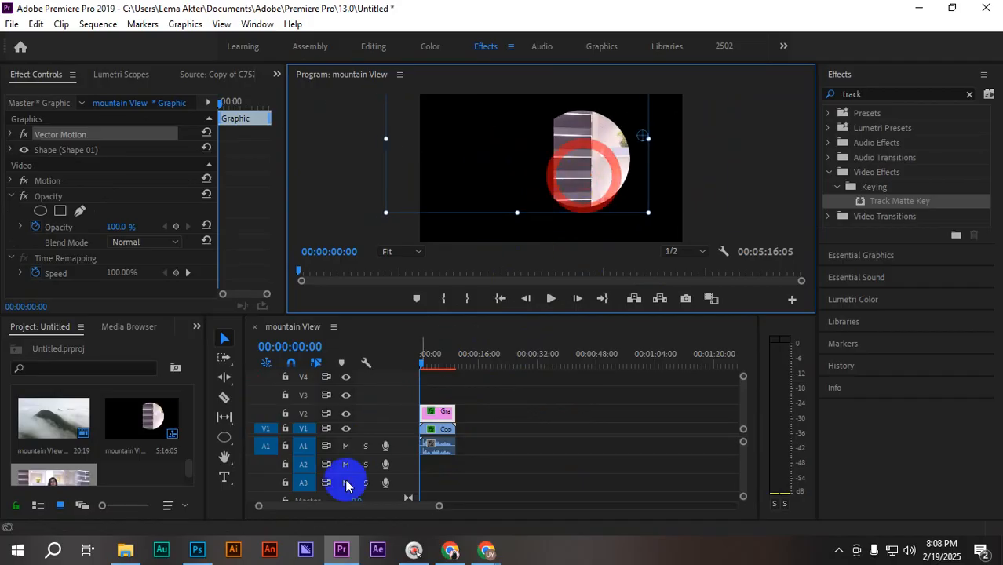
# - Expand the Motion settings of the presenter clip on V1 and reposition the clip to about 382.1, 351.9
pyautogui.click(445, 437)
pyautogui.click(444, 432)
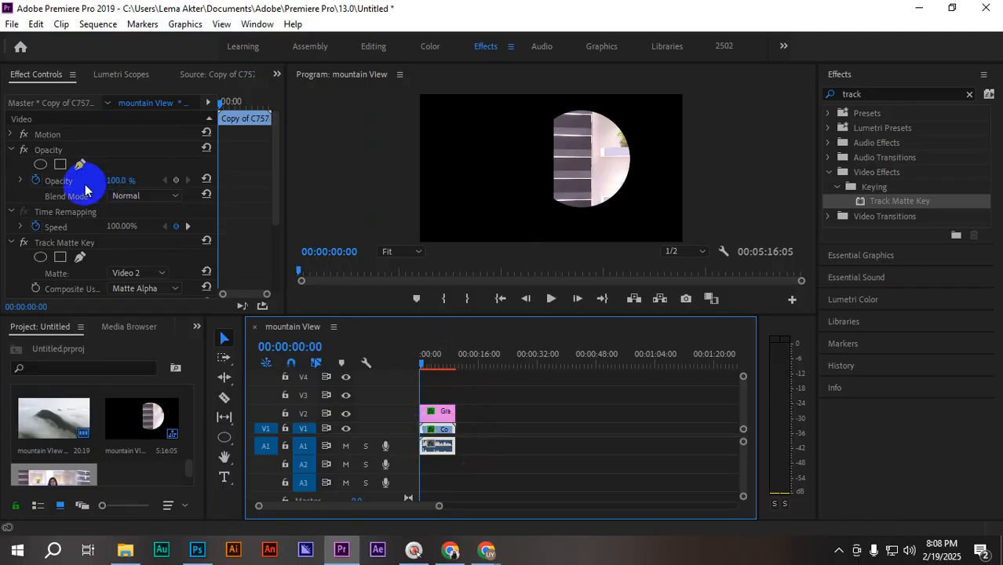
pyautogui.scroll(-3, 144, 253)
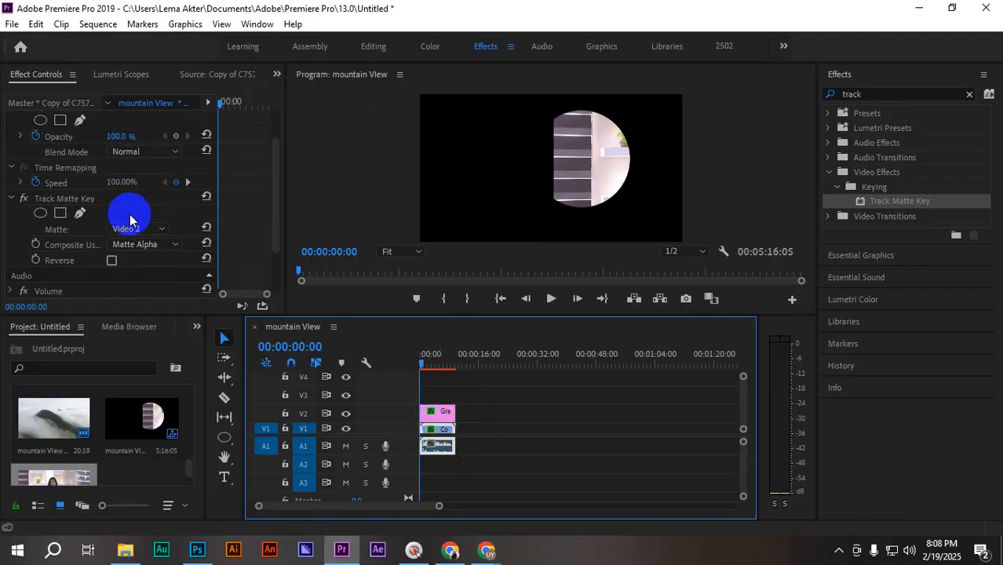
pyautogui.scroll(3, 129, 235)
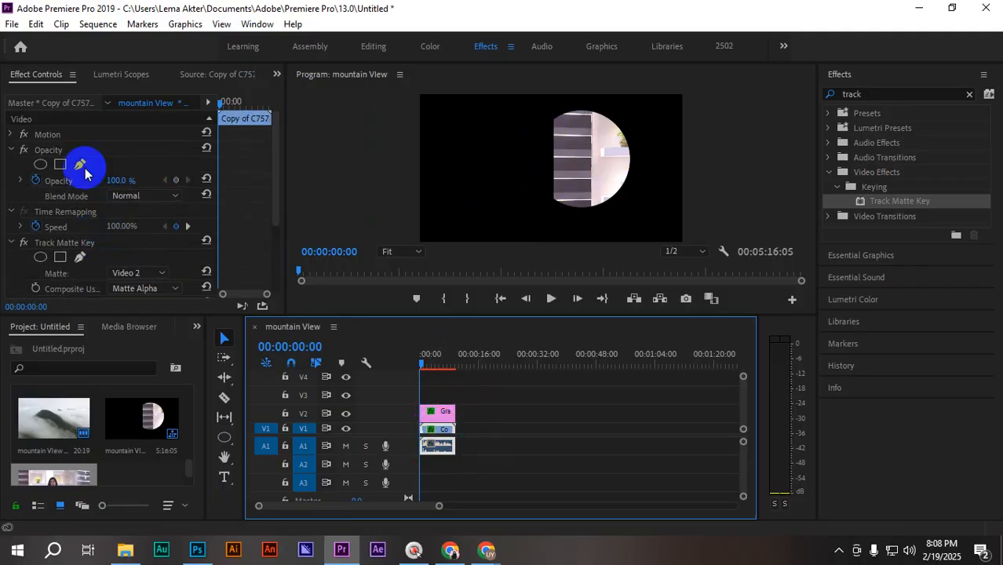
pyautogui.click(43, 135)
pyautogui.click(17, 136)
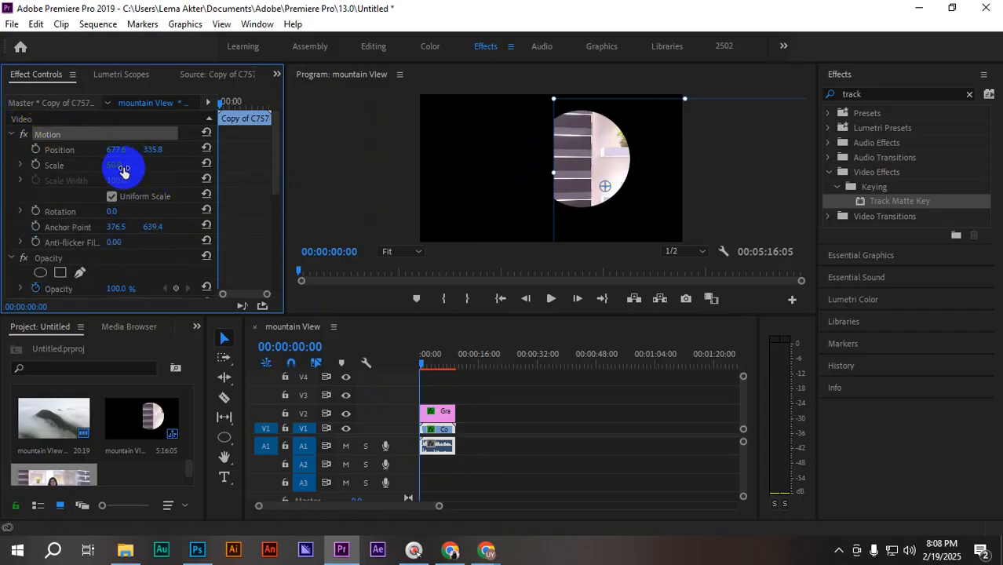
pyautogui.moveTo(118, 149); pyautogui.dragTo(143, 152)
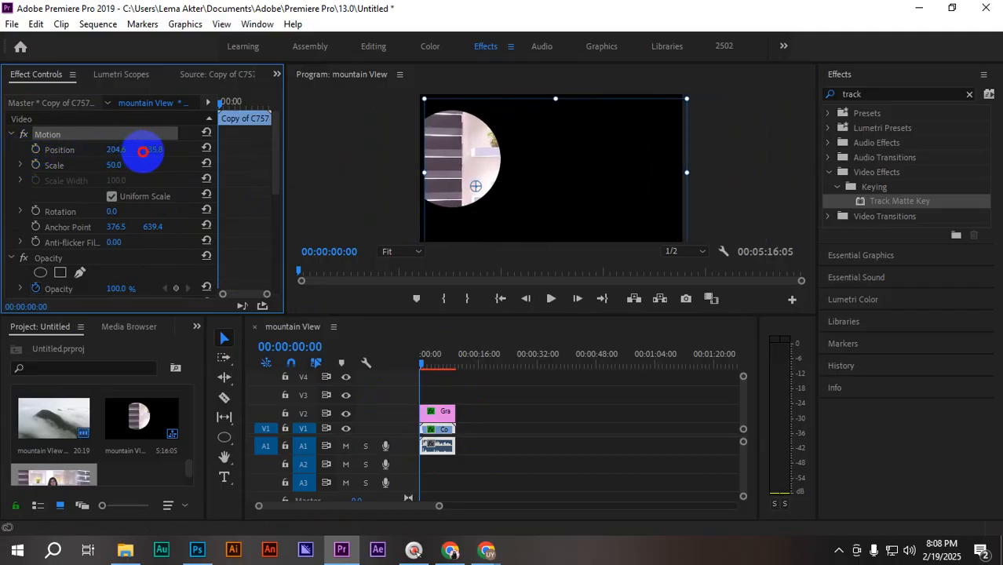
pyautogui.click(456, 159)
pyautogui.moveTo(456, 159); pyautogui.dragTo(510, 159)
pyautogui.click(503, 416)
# - Move the circle graphic on V2 with Vector Motion so it frames the presenter's head and shoulders
pyautogui.click(425, 412)
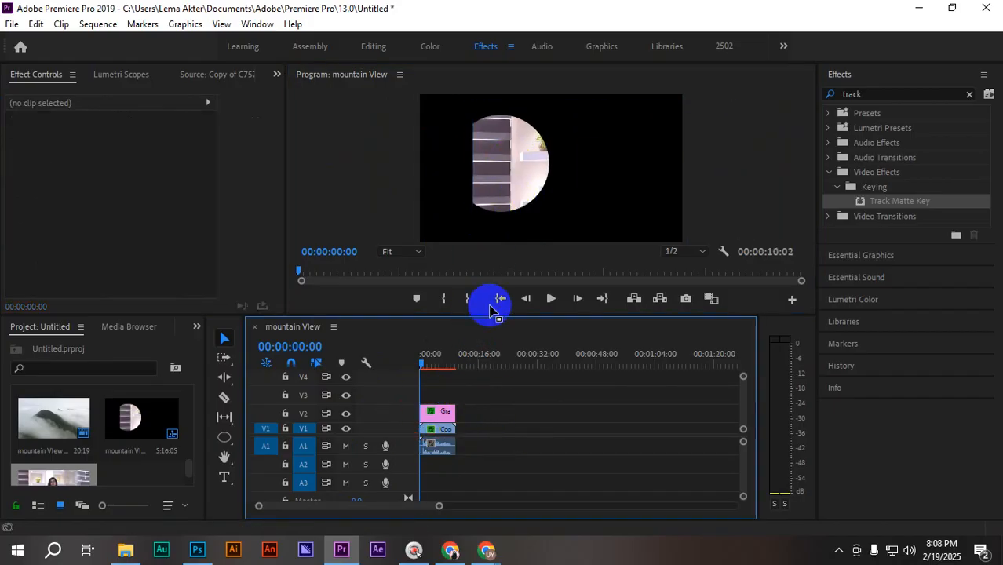
pyautogui.click(439, 414)
pyautogui.click(511, 188)
pyautogui.click(507, 179)
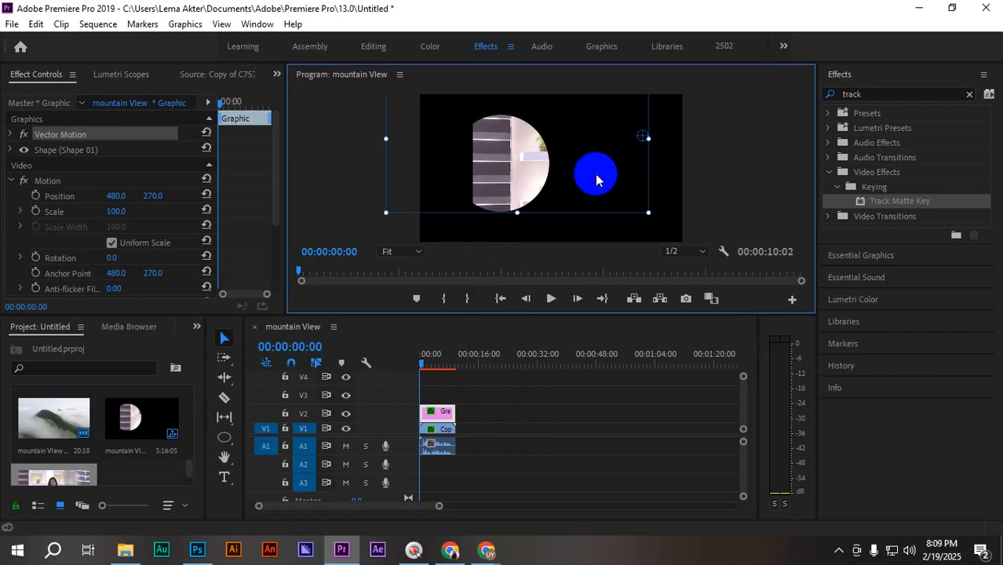
pyautogui.moveTo(511, 168); pyautogui.dragTo(607, 174)
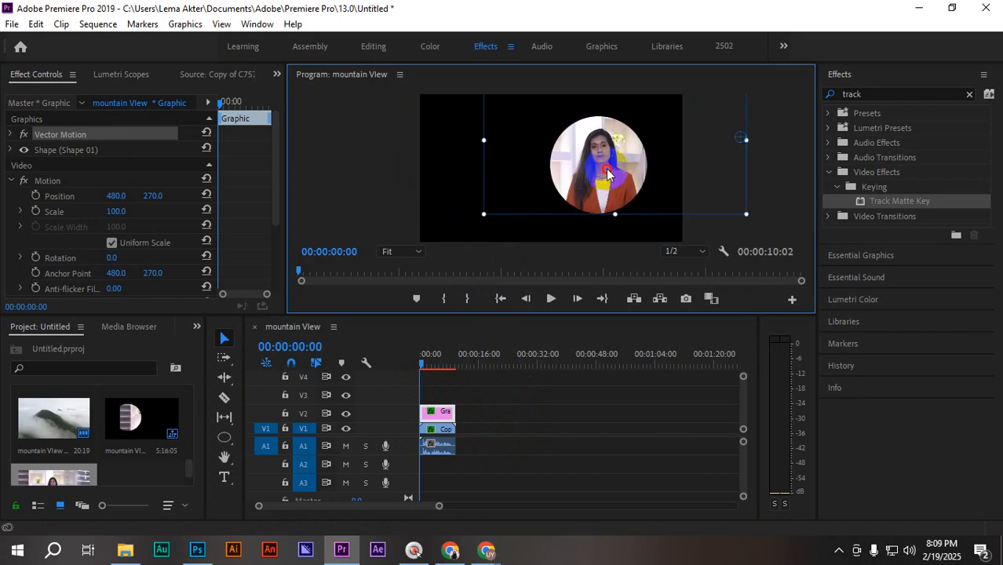
pyautogui.click(552, 471)
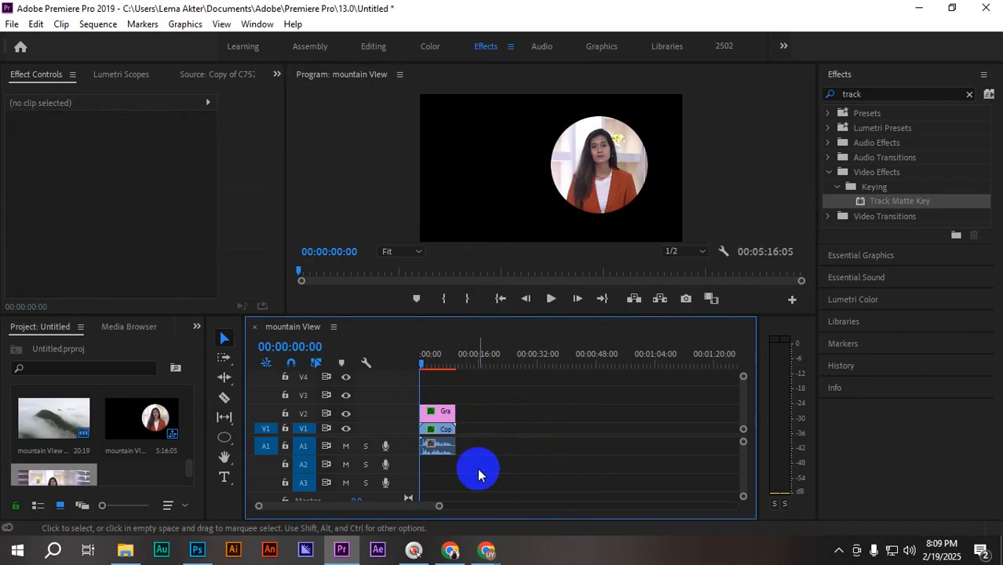
# - Set the presenter clip's Motion Position to -48.9, 416.9, placing the masked circle in the lower-left part of the frame
pyautogui.click(445, 410)
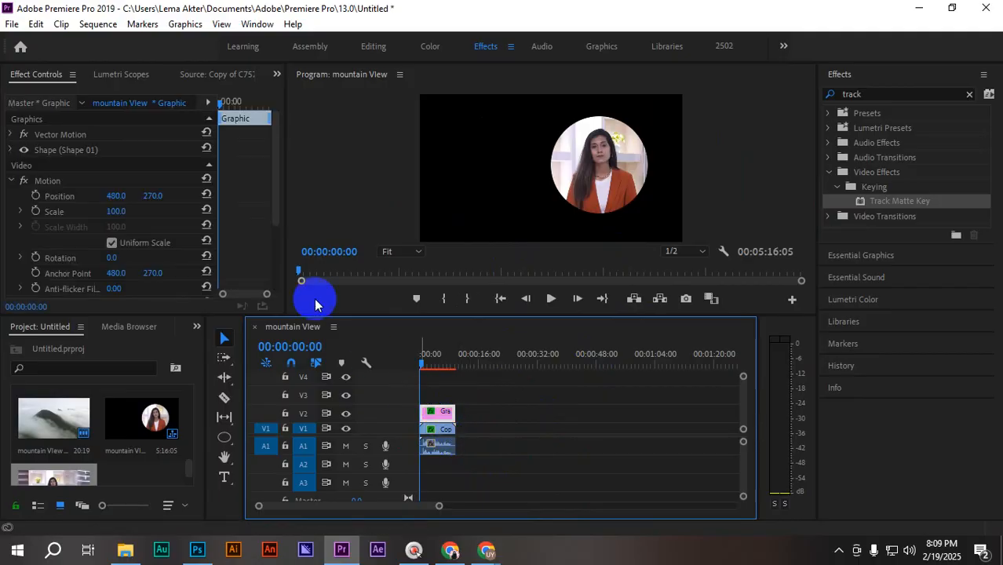
pyautogui.click(440, 429)
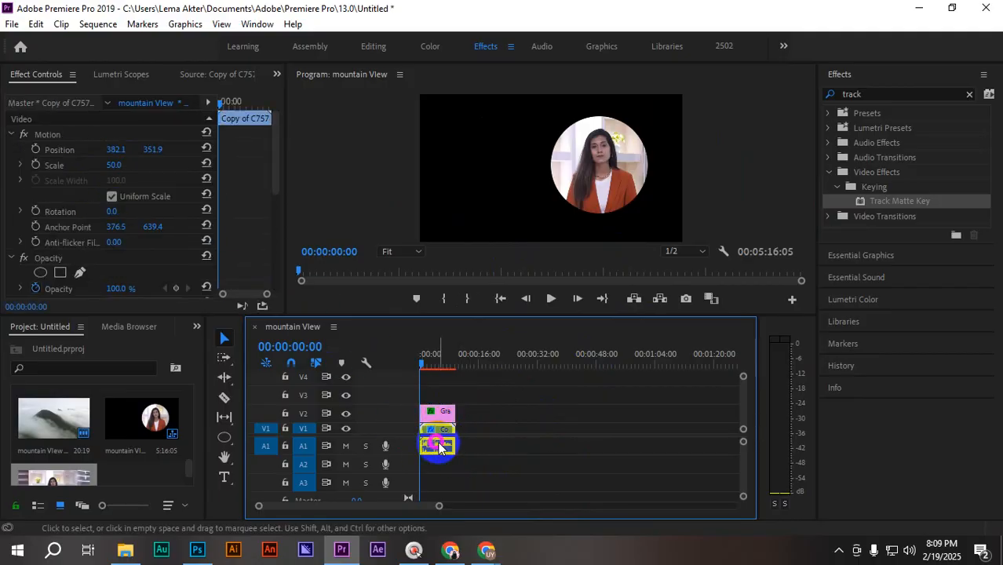
pyautogui.moveTo(150, 150); pyautogui.dragTo(190, 134)
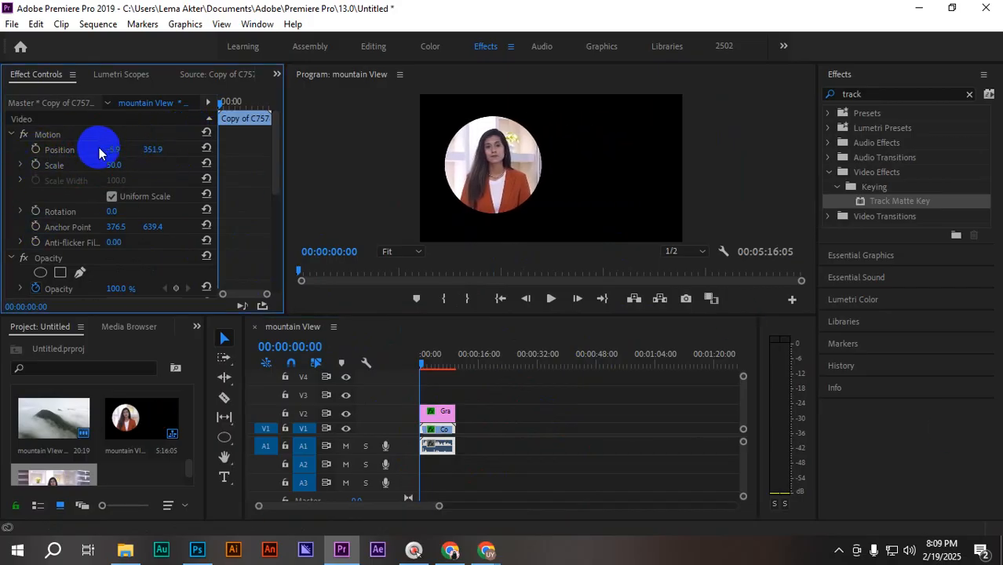
pyautogui.moveTo(118, 148); pyautogui.dragTo(198, 147)
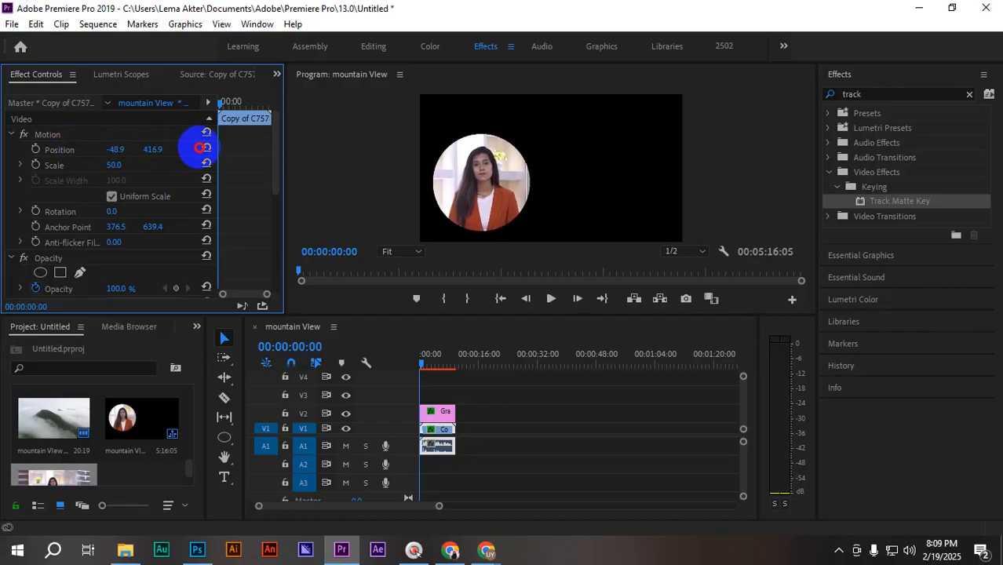
pyautogui.scroll(-5, 24, 443)
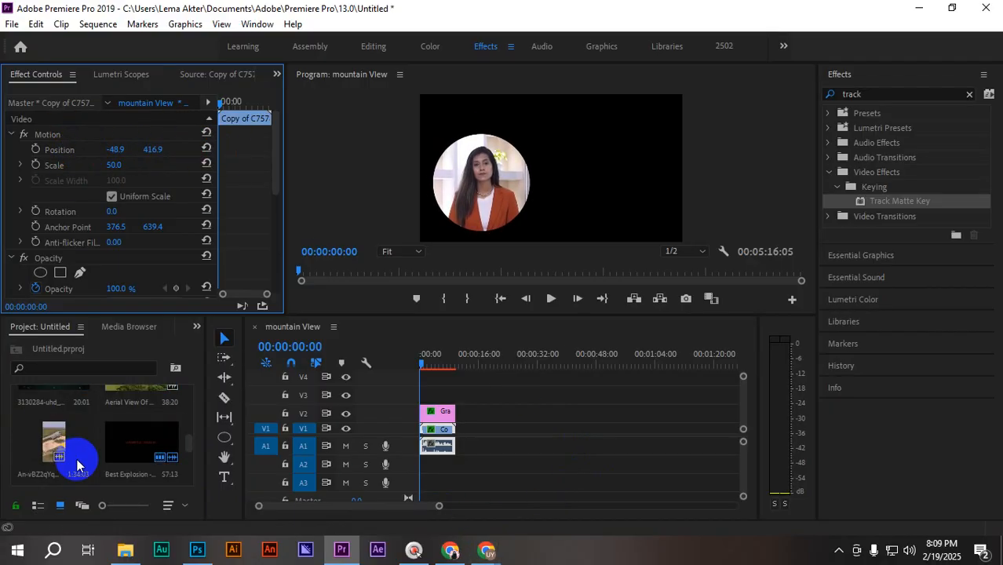
pyautogui.scroll(3, 110, 455)
pyautogui.click(47, 447)
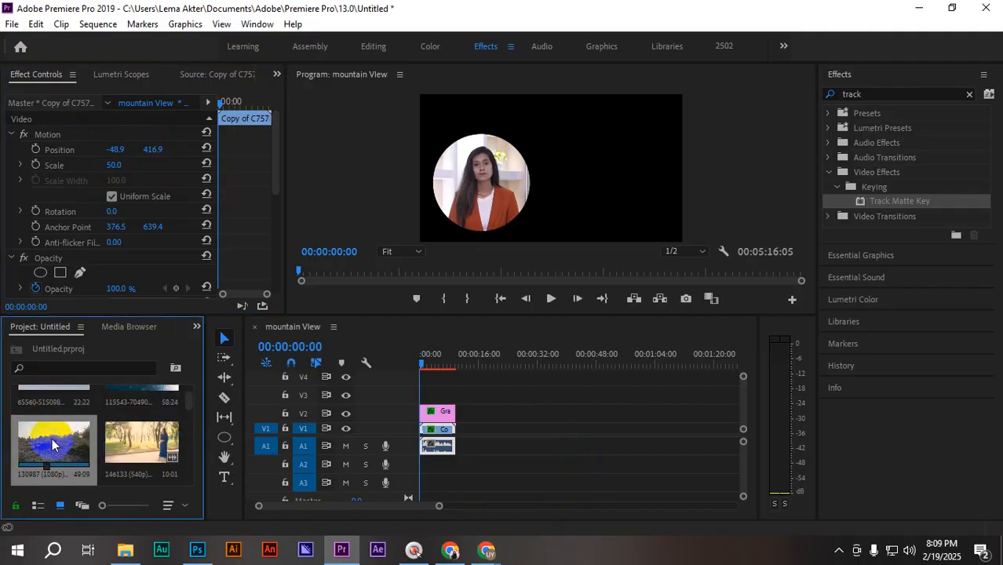
pyautogui.scroll(1, 51, 445)
pyautogui.click(151, 403)
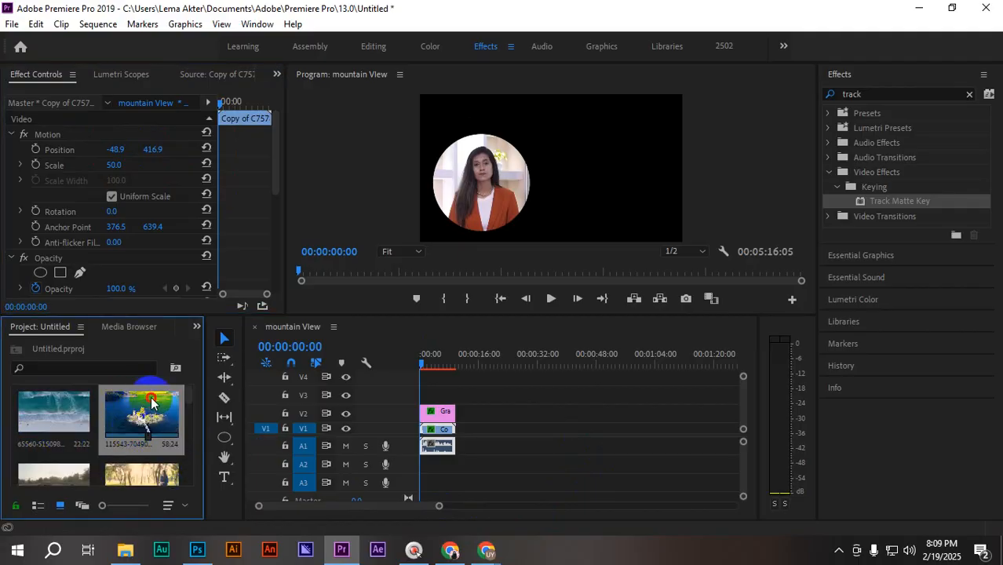
pyautogui.moveTo(151, 403); pyautogui.dragTo(547, 416)
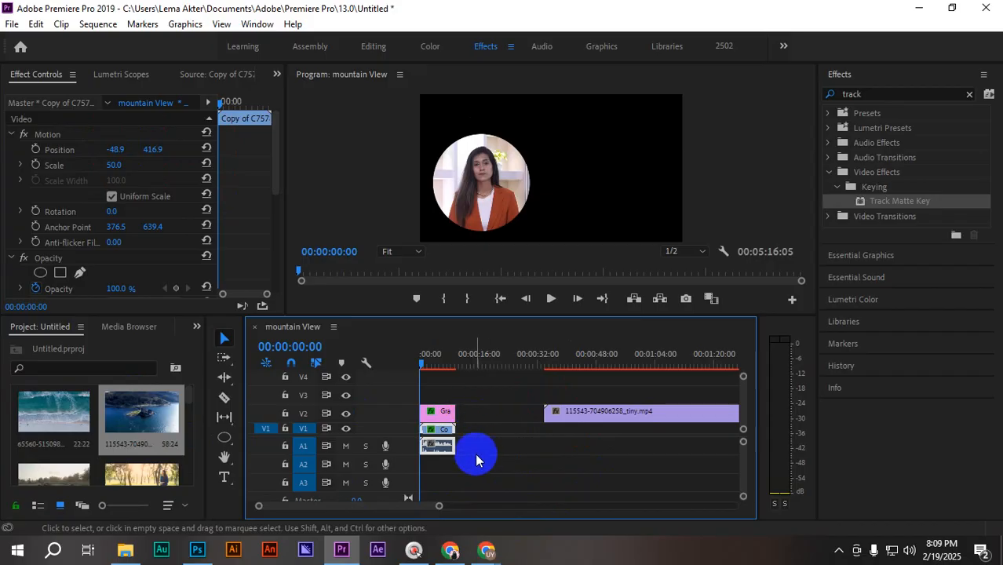
# - Move the presenter clip to track V3 and the circle graphic to V4, keeping both at the sequence start
pyautogui.moveTo(457, 434); pyautogui.dragTo(397, 378)
pyautogui.click(496, 442)
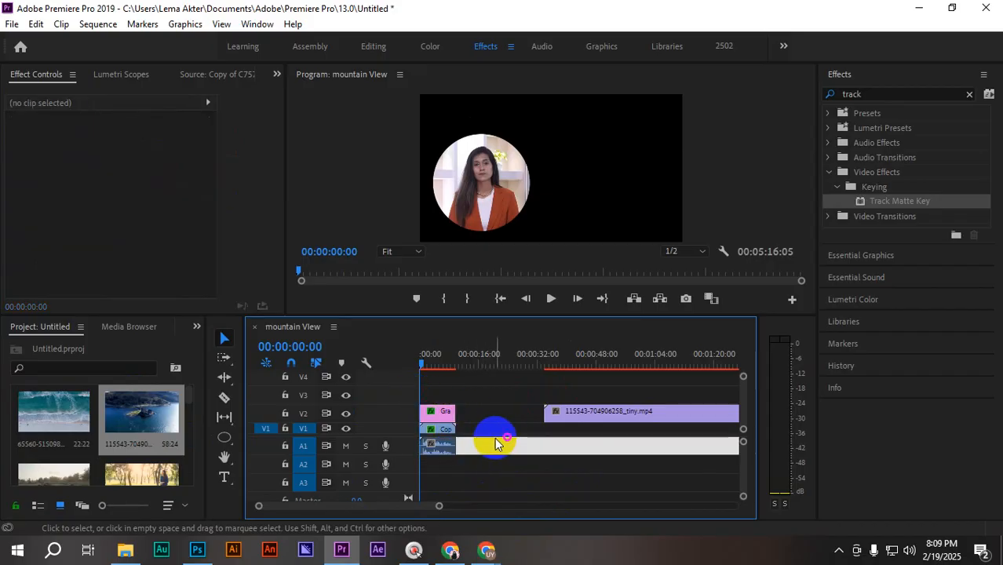
pyautogui.click(489, 392)
pyautogui.moveTo(457, 428); pyautogui.dragTo(441, 374)
pyautogui.click(481, 456)
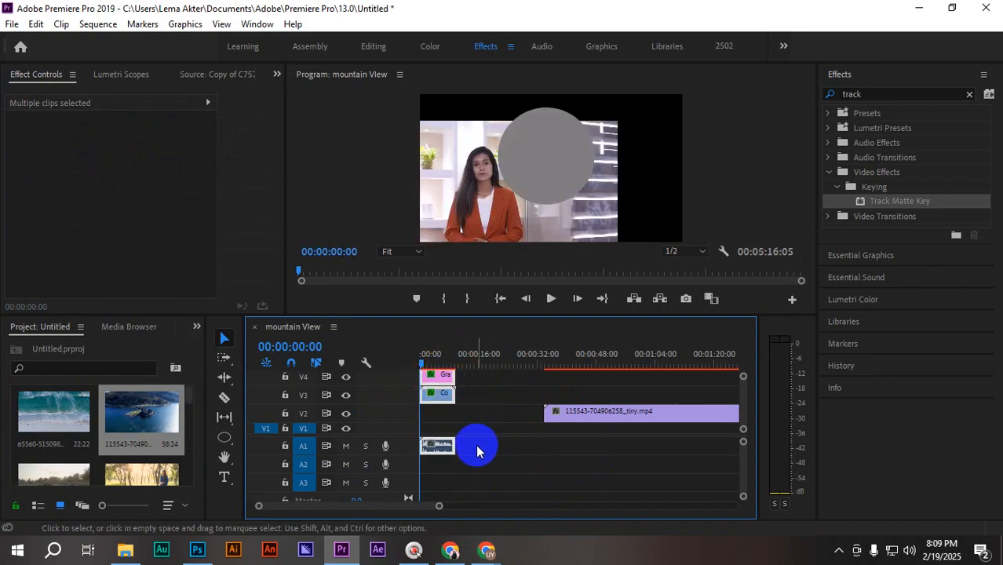
pyautogui.click(504, 445)
pyautogui.click(587, 400)
pyautogui.moveTo(600, 416); pyautogui.dragTo(476, 416)
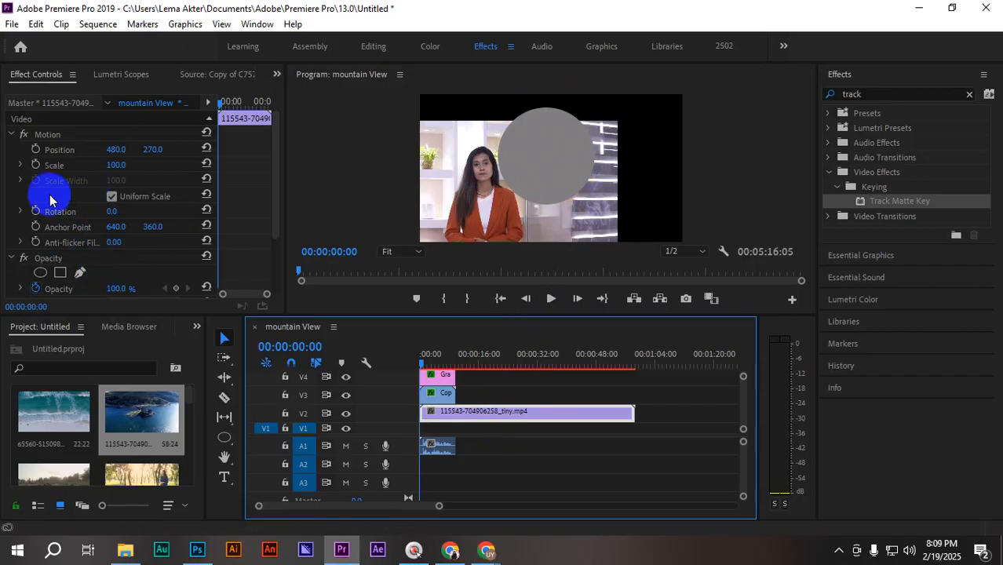
# - Set the Track Matte Key's Matte of the presenter clip on V3 to Video 4
pyautogui.scroll(-3, 132, 249)
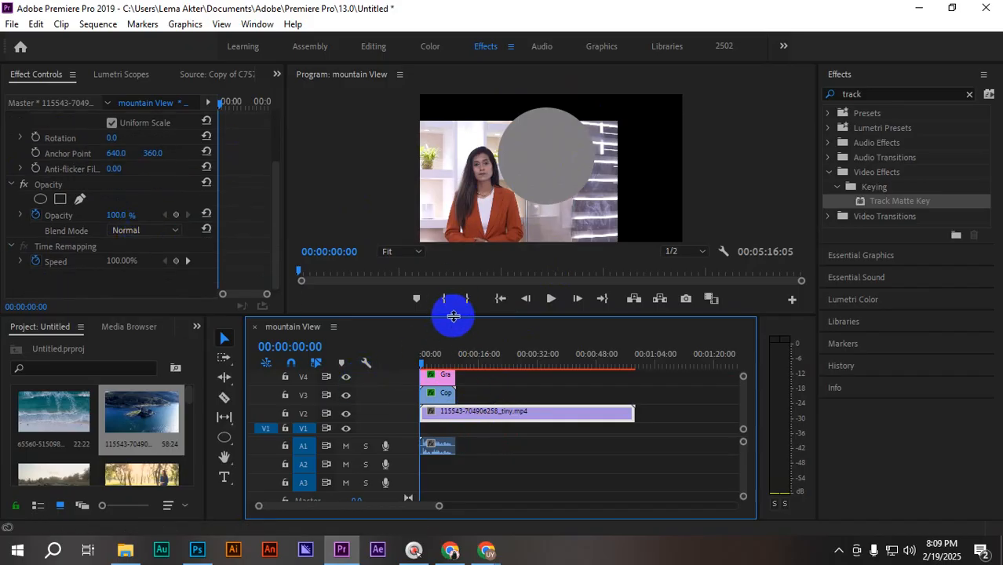
pyautogui.moveTo(454, 313); pyautogui.dragTo(459, 286)
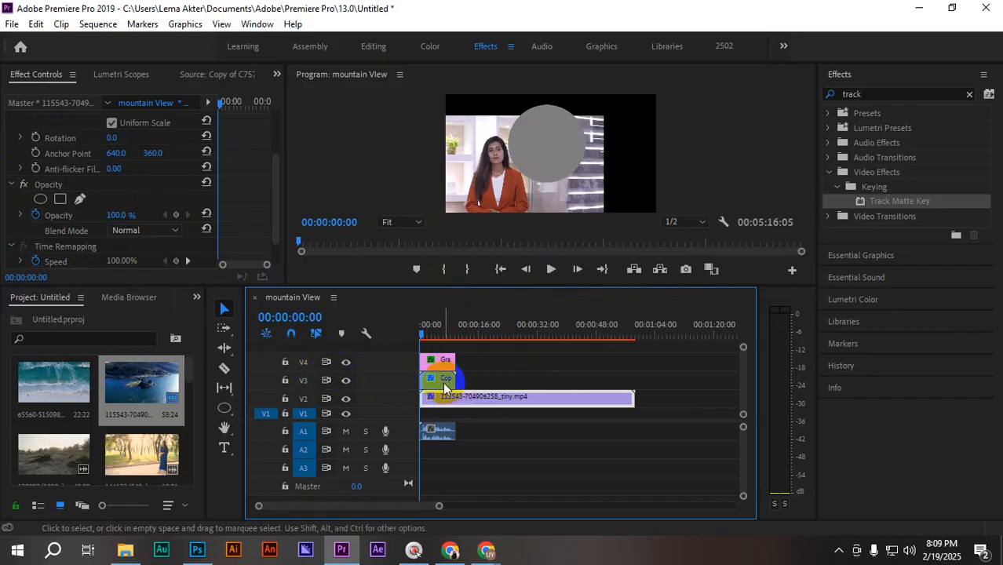
pyautogui.click(444, 384)
pyautogui.scroll(-3, 129, 197)
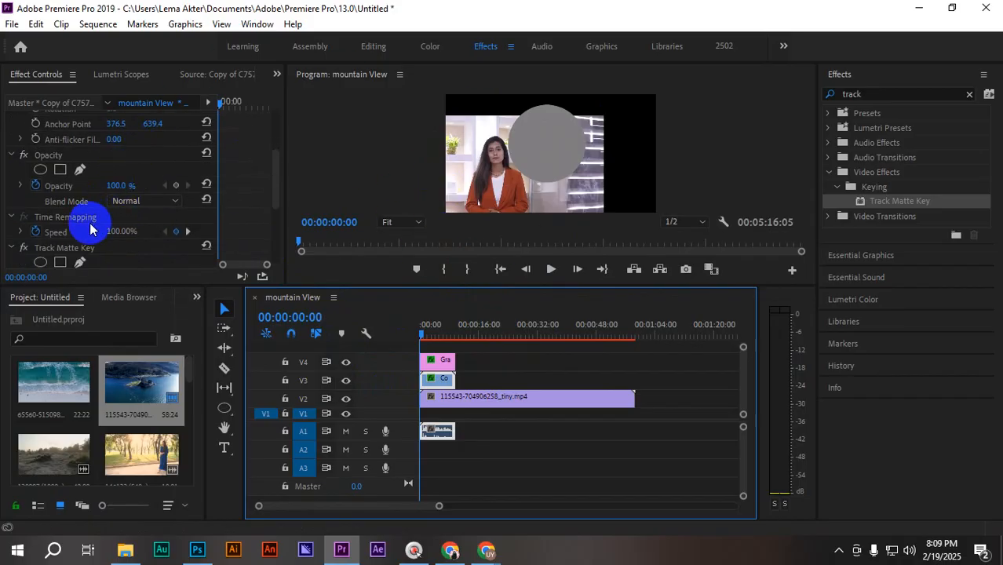
pyautogui.scroll(-2, 59, 216)
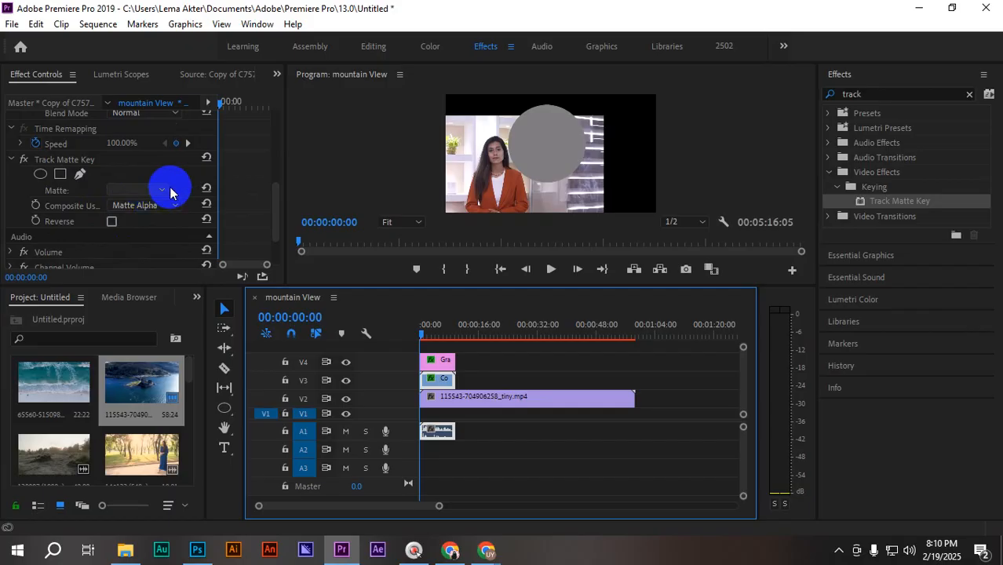
pyautogui.click(163, 190)
pyautogui.click(138, 224)
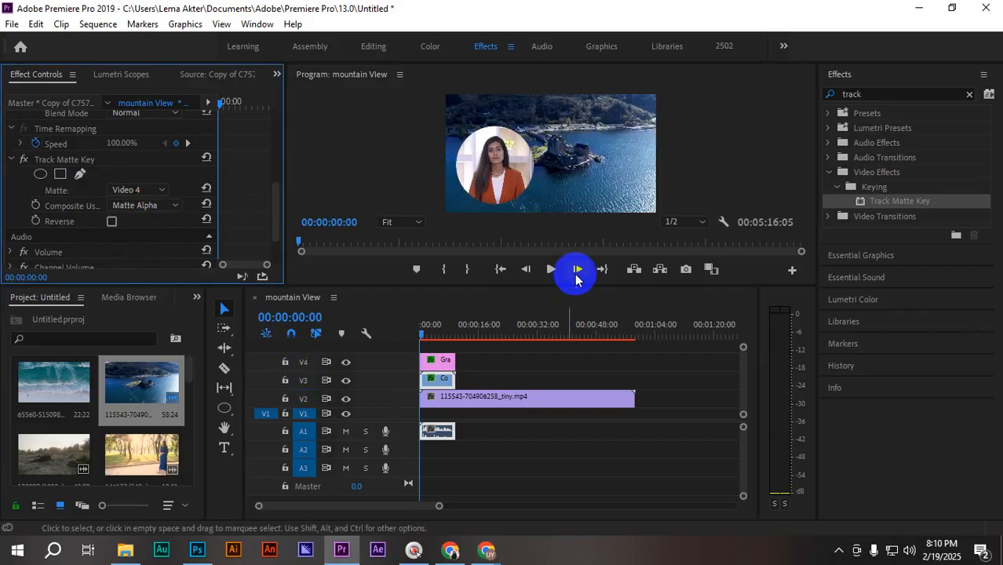
# - Play the composite from the start and enlarge the program preview to check the circular presenter over the background footage
pyautogui.press('space')
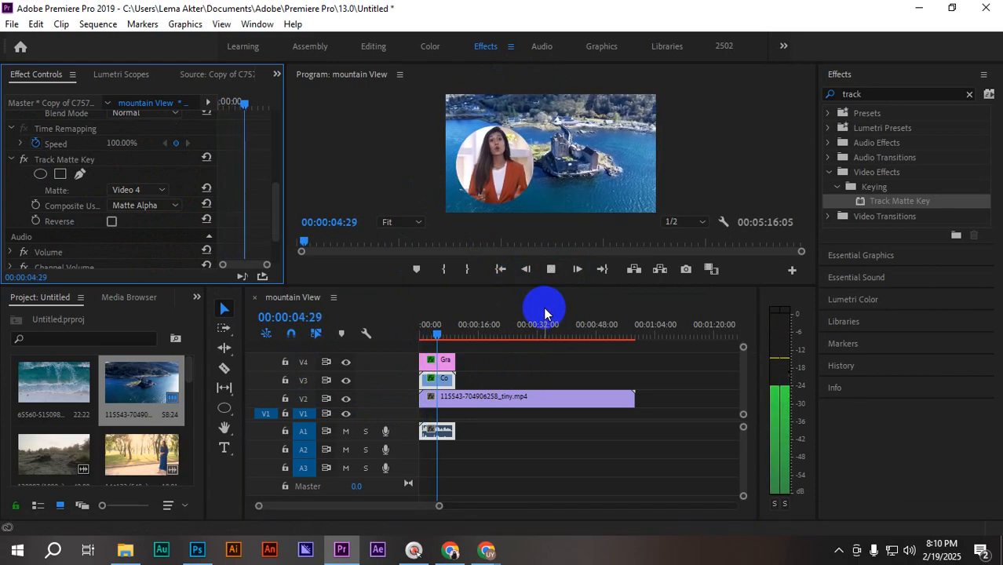
pyautogui.press('space')
pyautogui.moveTo(524, 286); pyautogui.dragTo(526, 365)
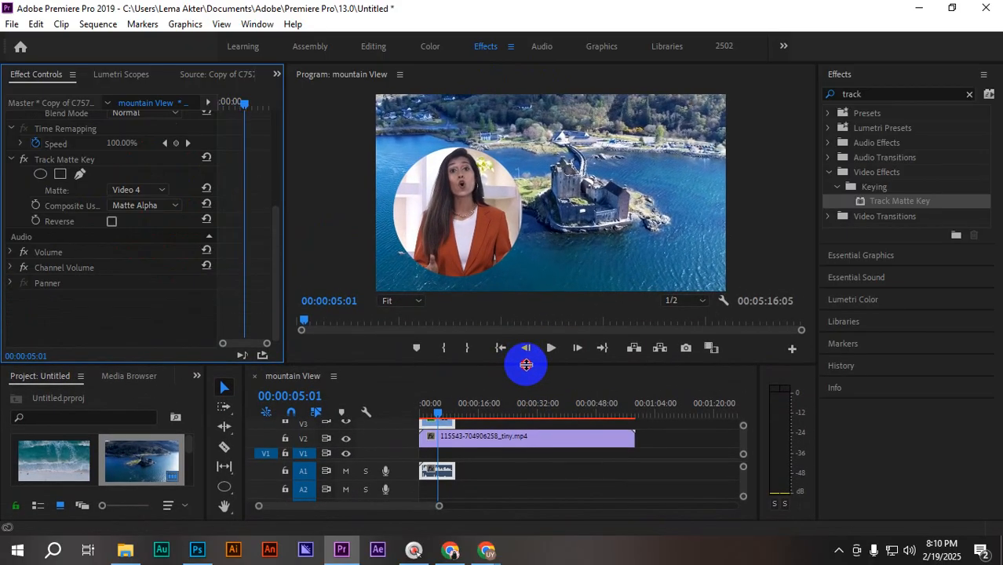
pyautogui.moveTo(526, 364); pyautogui.dragTo(533, 332)
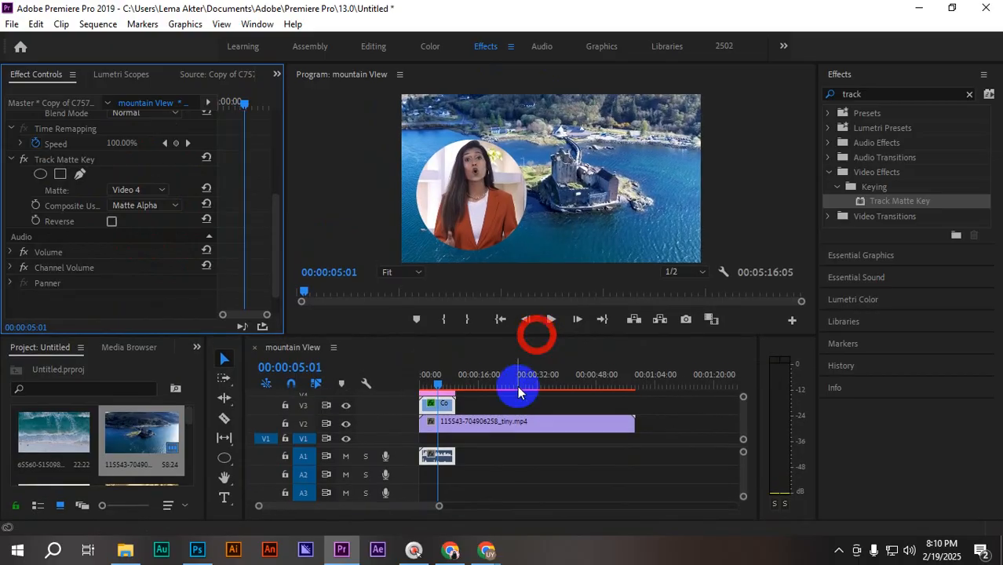
# - Delete the presenter clip and background footage from the sequence, and remove the circle shape from the graphic on V4
pyautogui.click(486, 418)
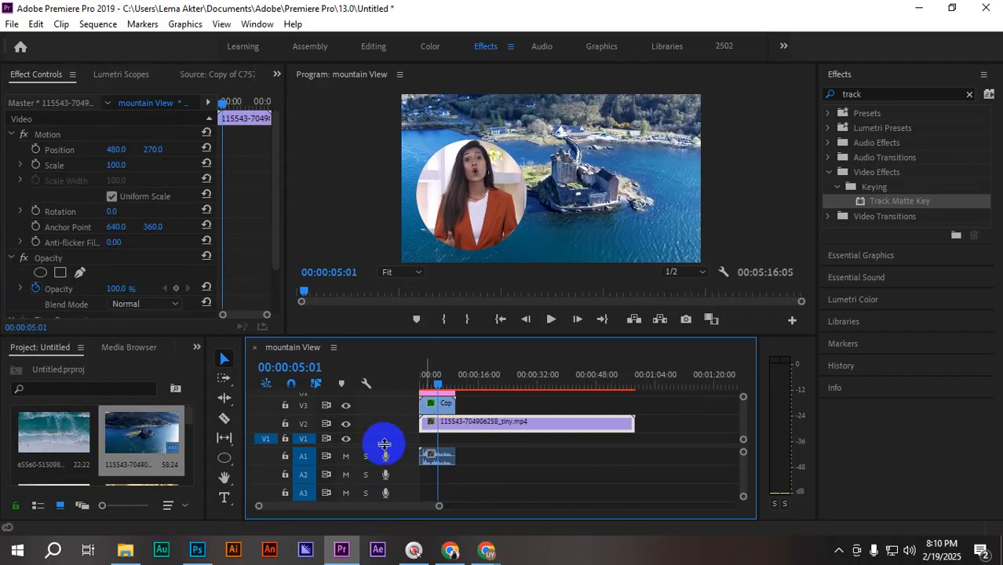
pyautogui.click(426, 404)
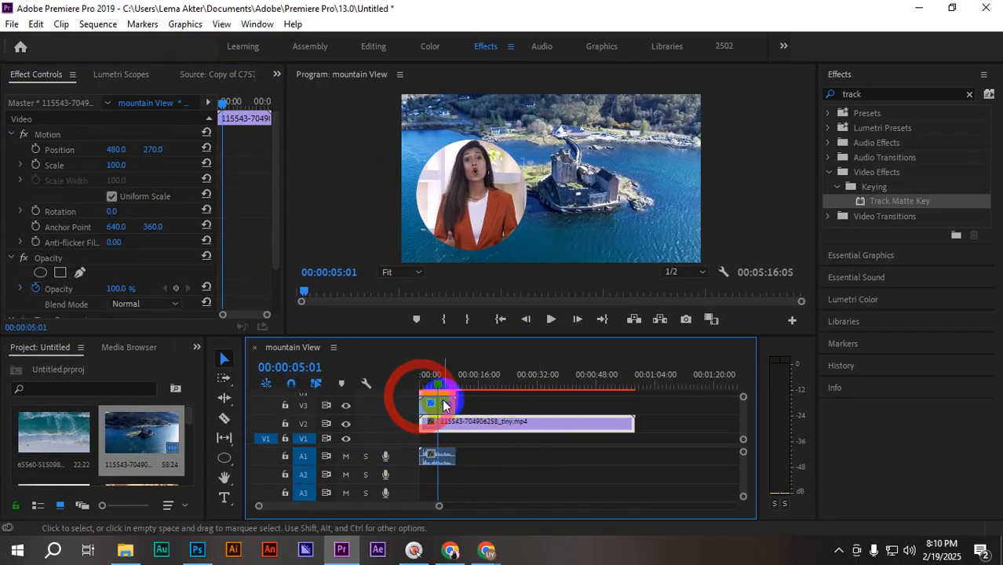
pyautogui.keyDown('shift'); pyautogui.click(493, 423); pyautogui.keyUp('shift')
pyautogui.press('Delete')
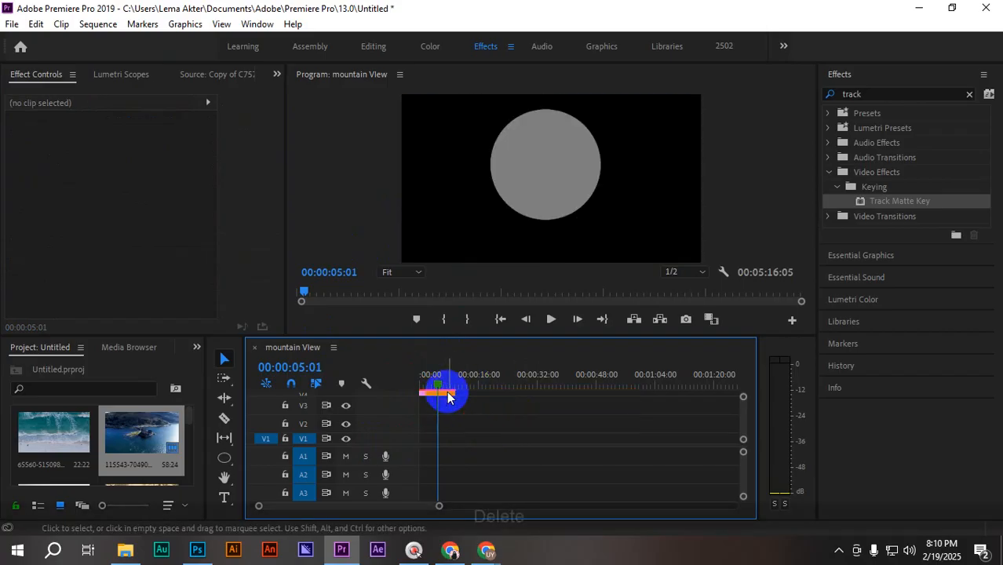
pyautogui.click(570, 149)
pyautogui.press('Delete')
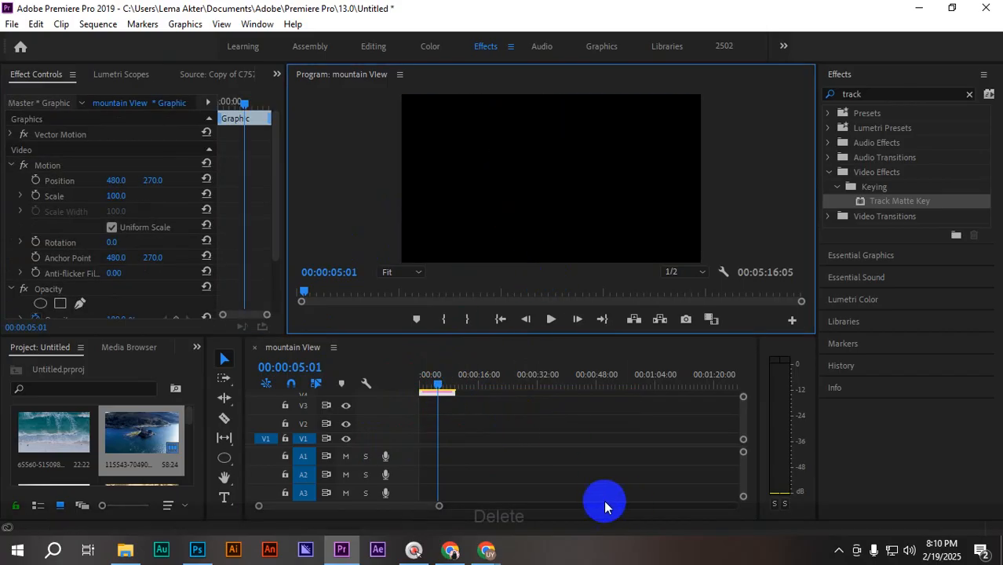
# - Switch to Chrome, search the web for "logo png" in a new tab and browse Freepik's Logo Png images
pyautogui.click(486, 551)
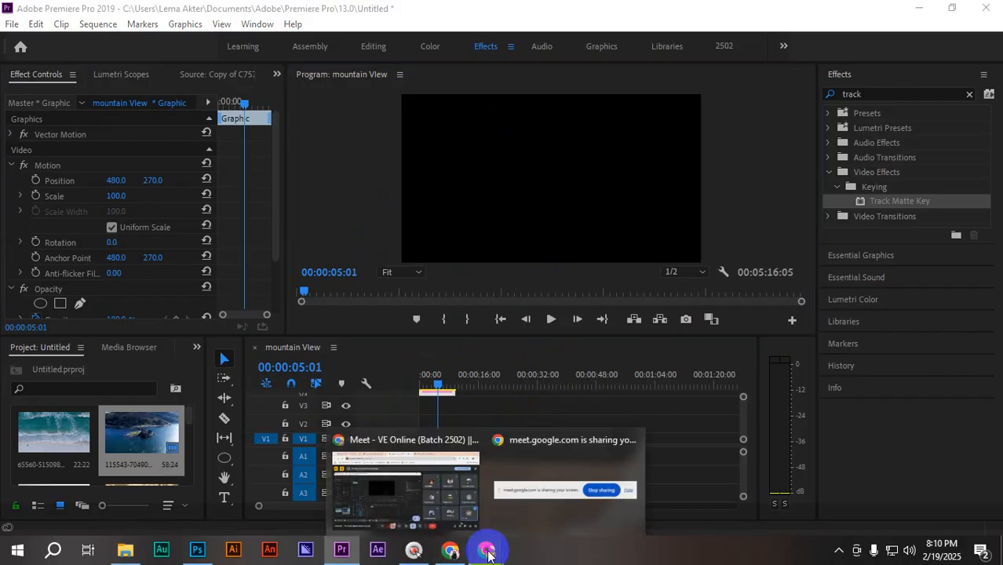
pyautogui.click(381, 527)
pyautogui.click(628, 15)
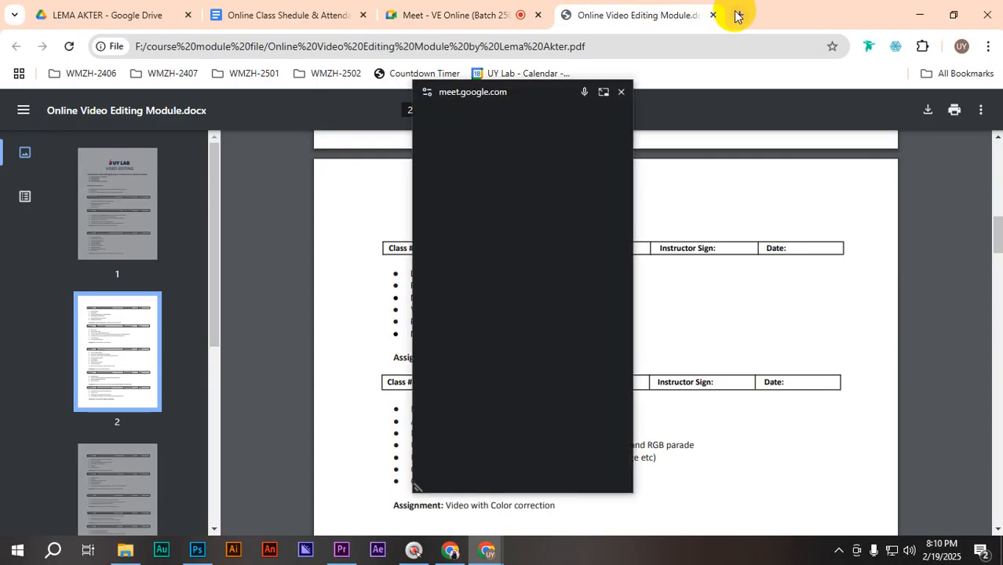
pyautogui.click(739, 15)
pyautogui.click(620, 93)
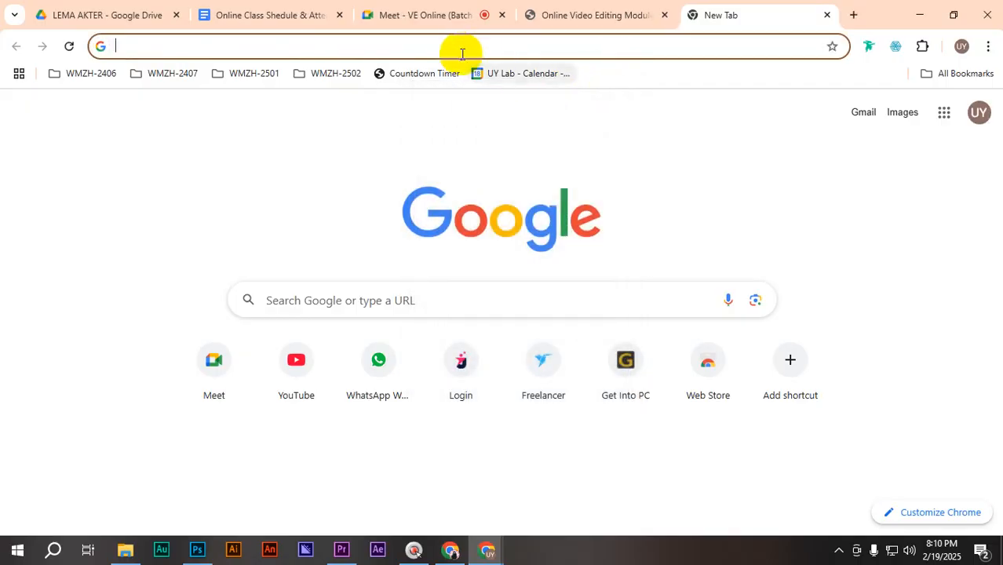
pyautogui.click(464, 52)
pyautogui.write('logo ')
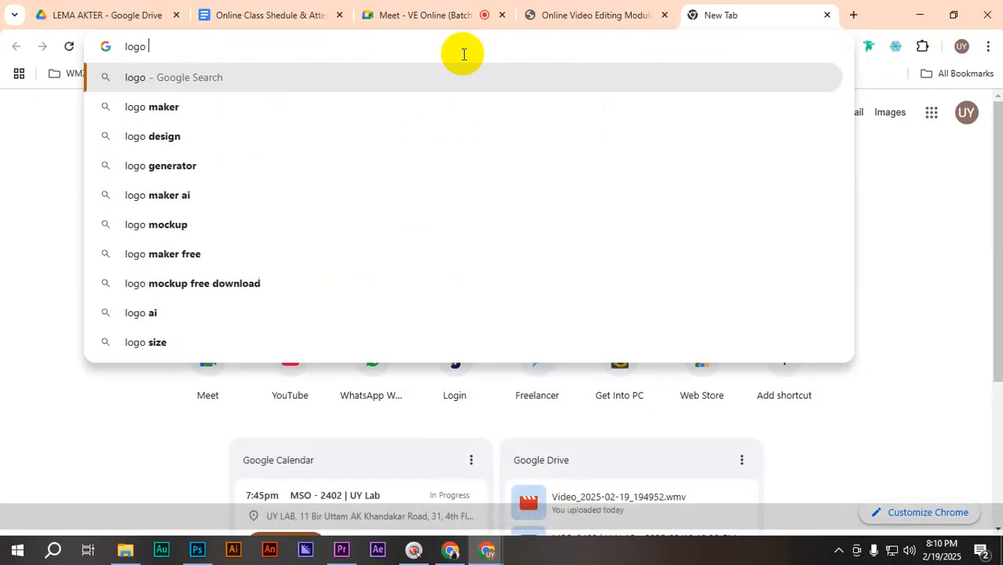
pyautogui.write('png')
pyautogui.press('Return')
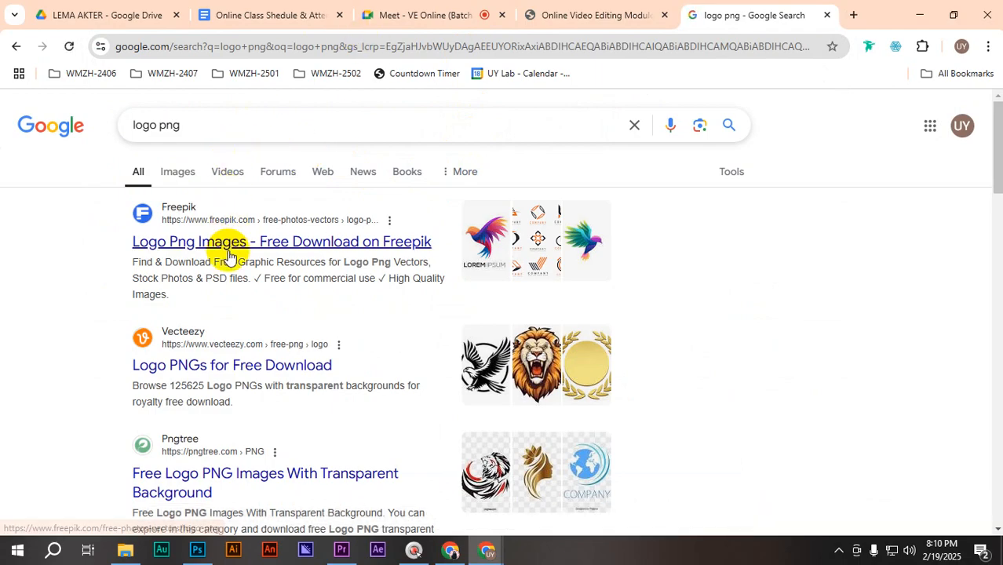
pyautogui.click(232, 245)
pyautogui.scroll(-6, 405, 268)
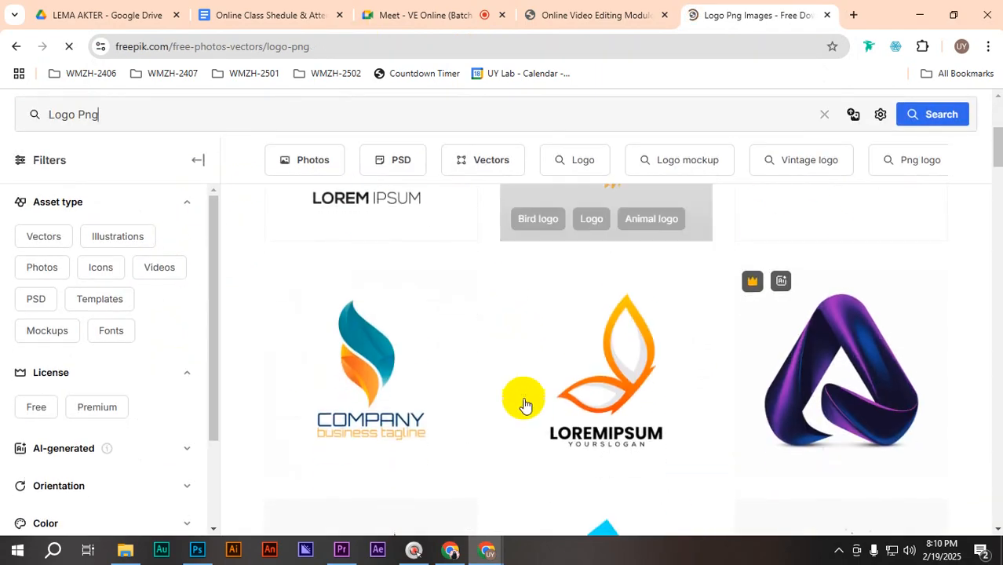
# - Find the brush-stroke image 2189644.png in the Class Elements > Image folder and add it to track V3 in Premiere Pro
pyautogui.click(125, 550)
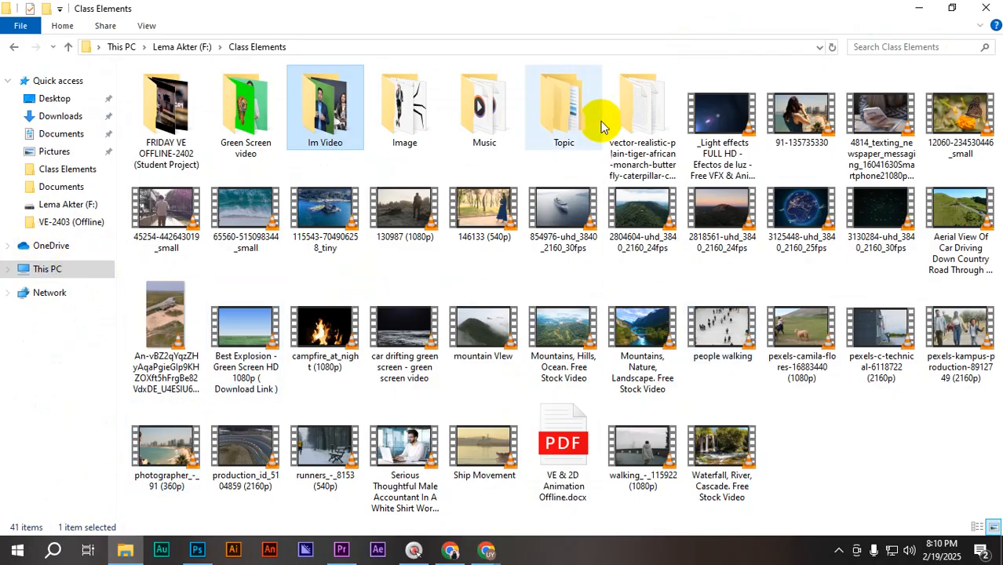
pyautogui.doubleClick(387, 105)
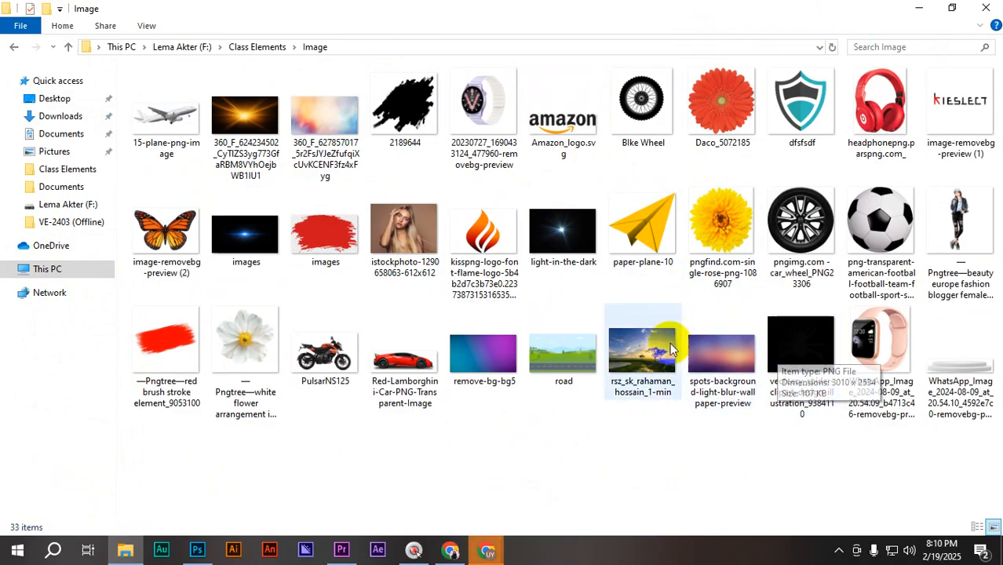
pyautogui.click(535, 250)
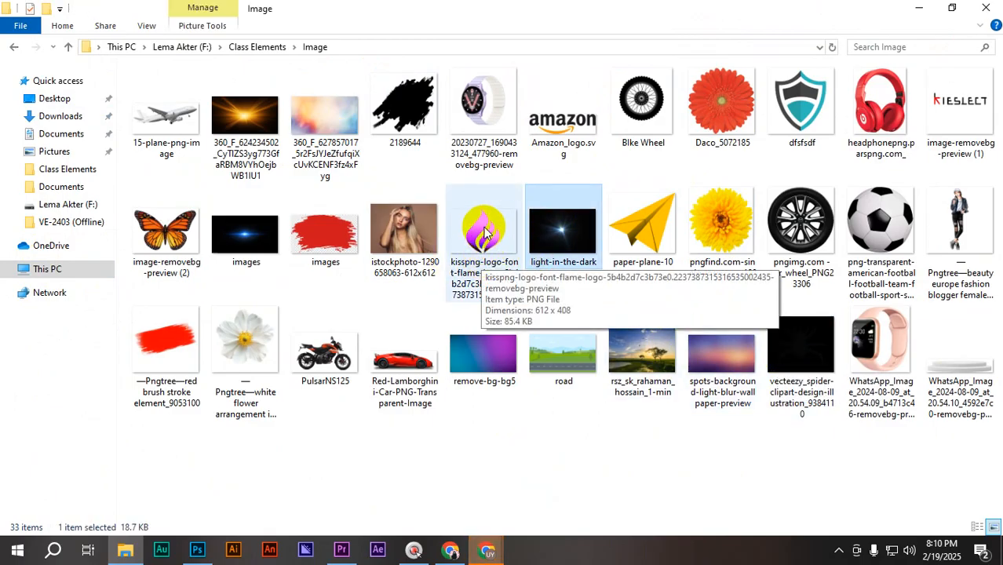
pyautogui.click(488, 229)
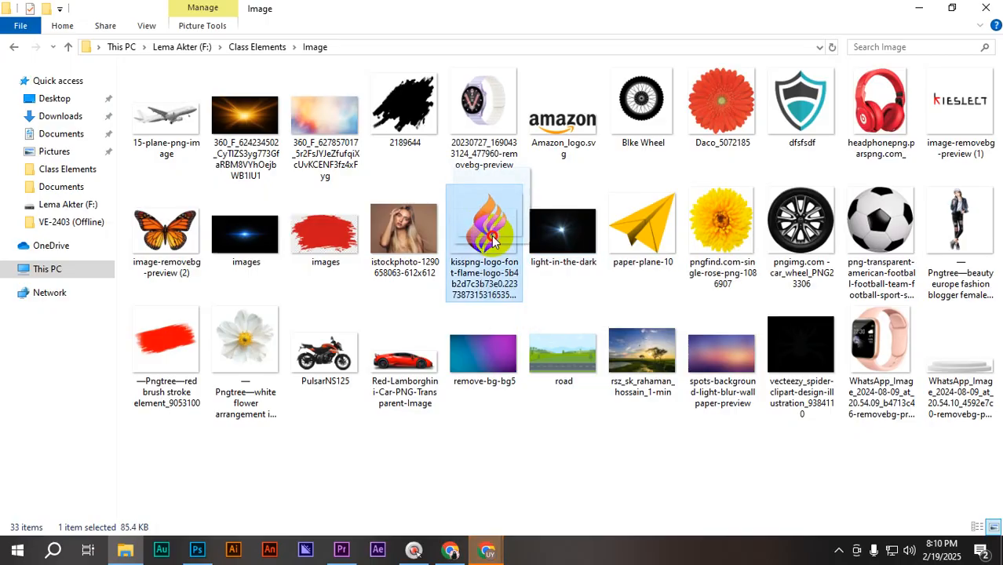
pyautogui.click(433, 129)
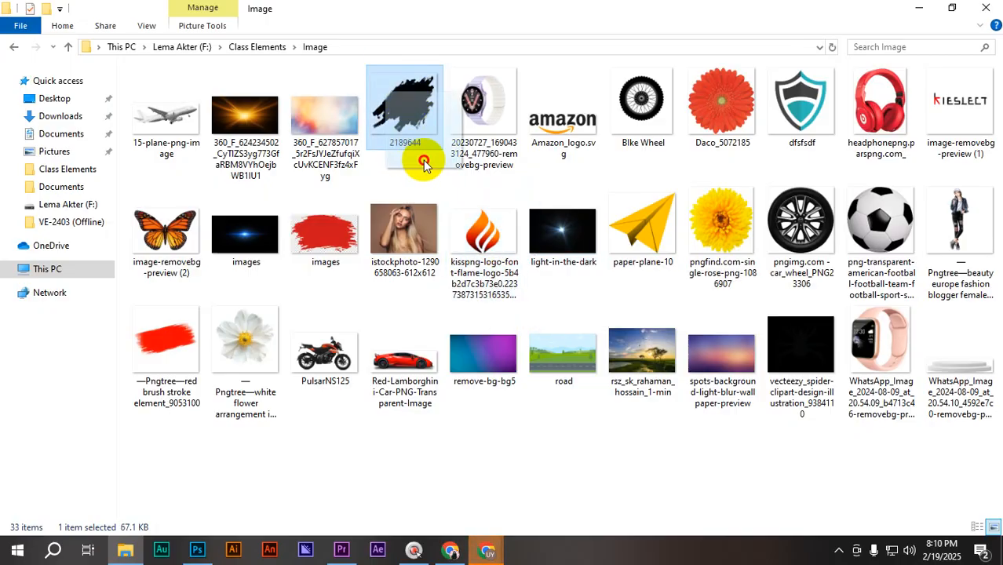
pyautogui.doubleClick(414, 109)
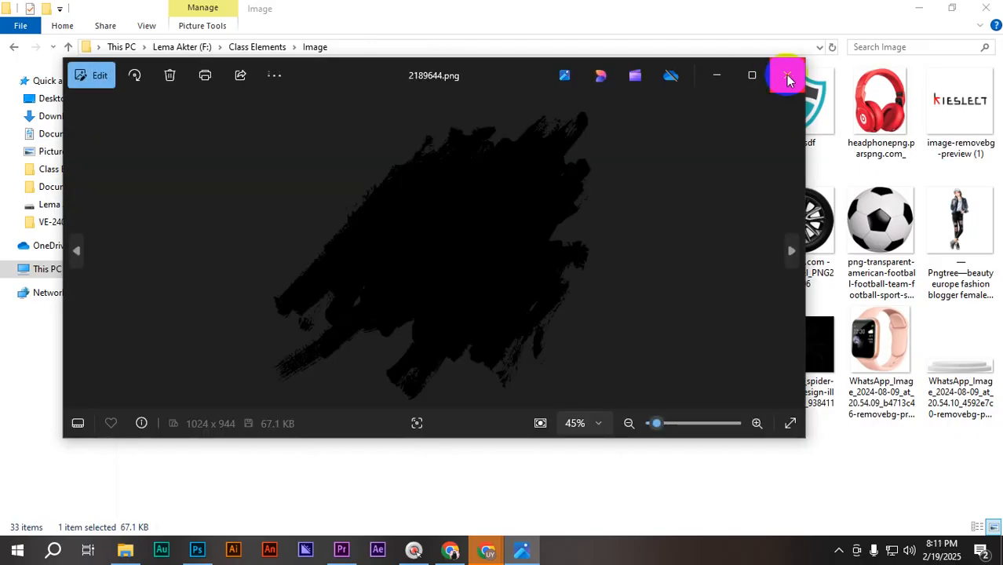
pyautogui.click(788, 77)
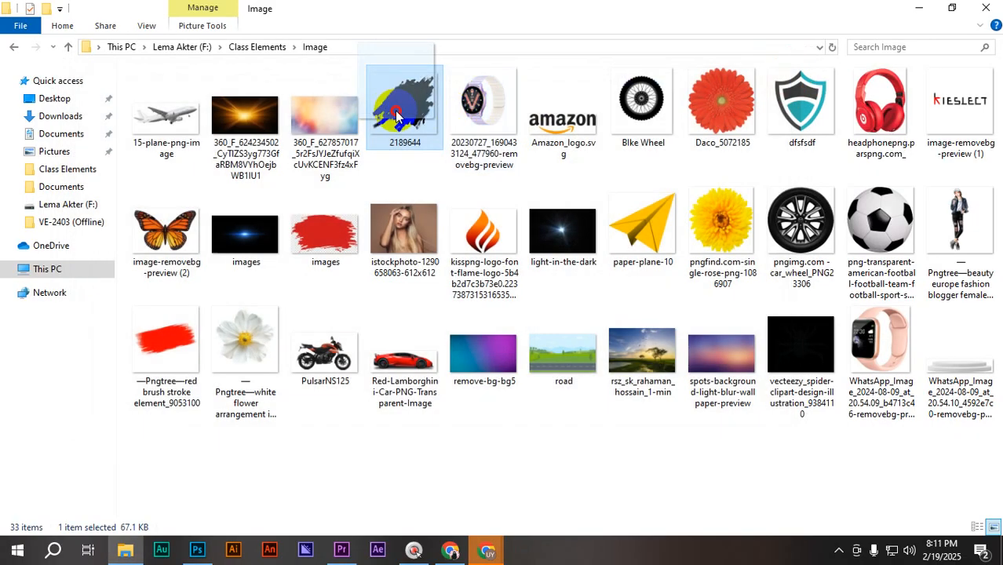
pyautogui.moveTo(407, 110); pyautogui.dragTo(510, 406)
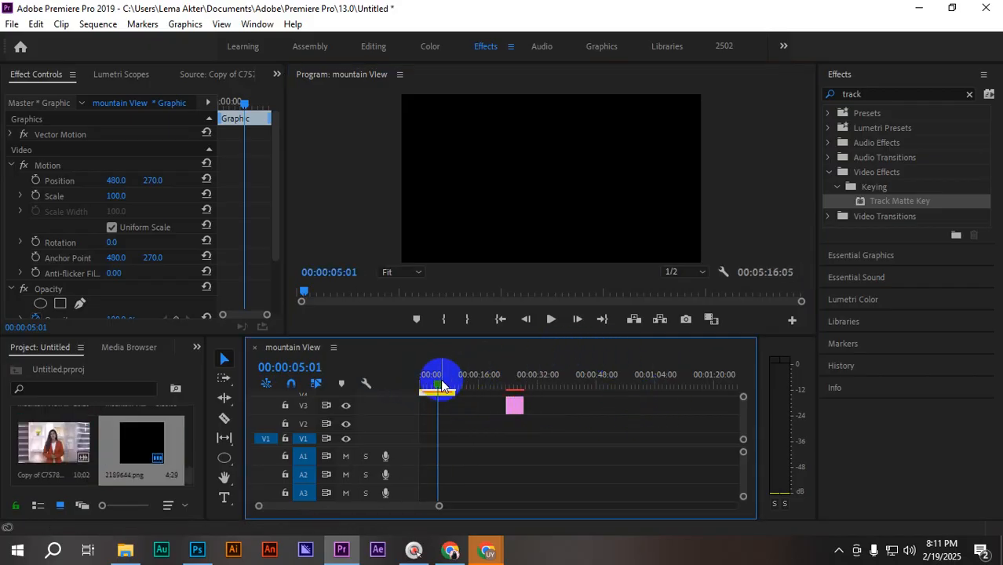
pyautogui.moveTo(528, 336); pyautogui.dragTo(553, 228)
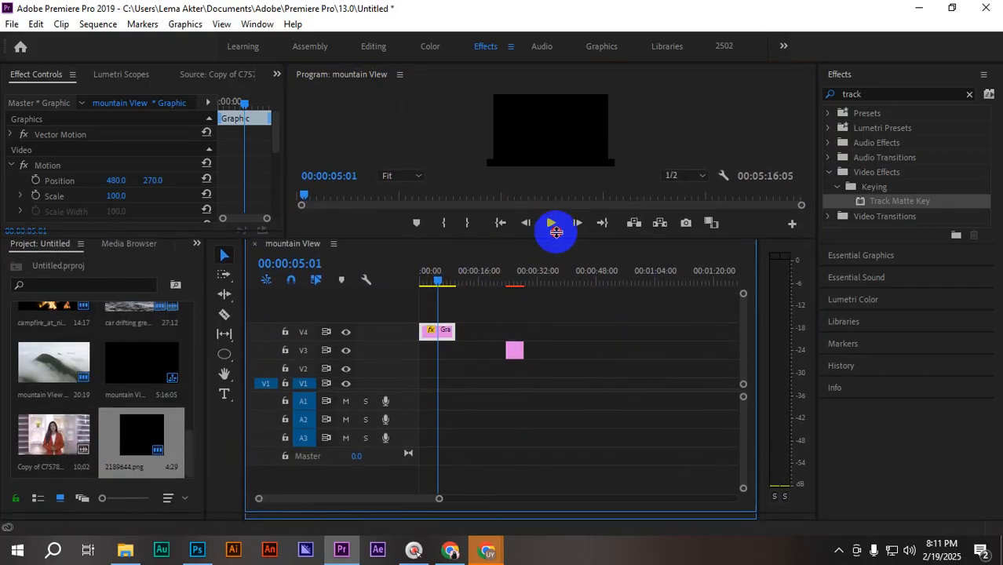
# - Delete the leftover graphic clip from V4 and move the 2189644.png clip to the start of V4
pyautogui.click(515, 352)
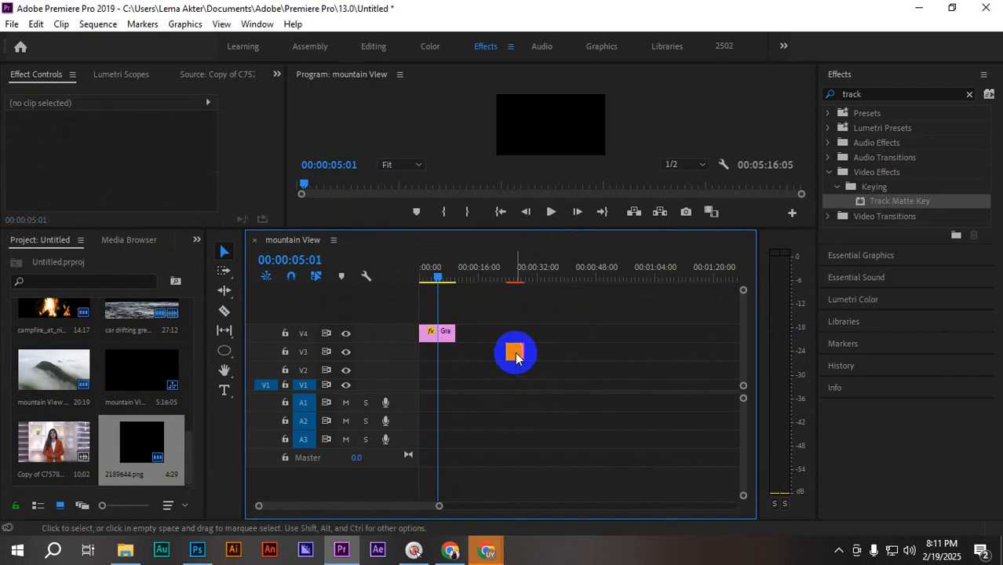
pyautogui.click(437, 335)
pyautogui.press('Delete')
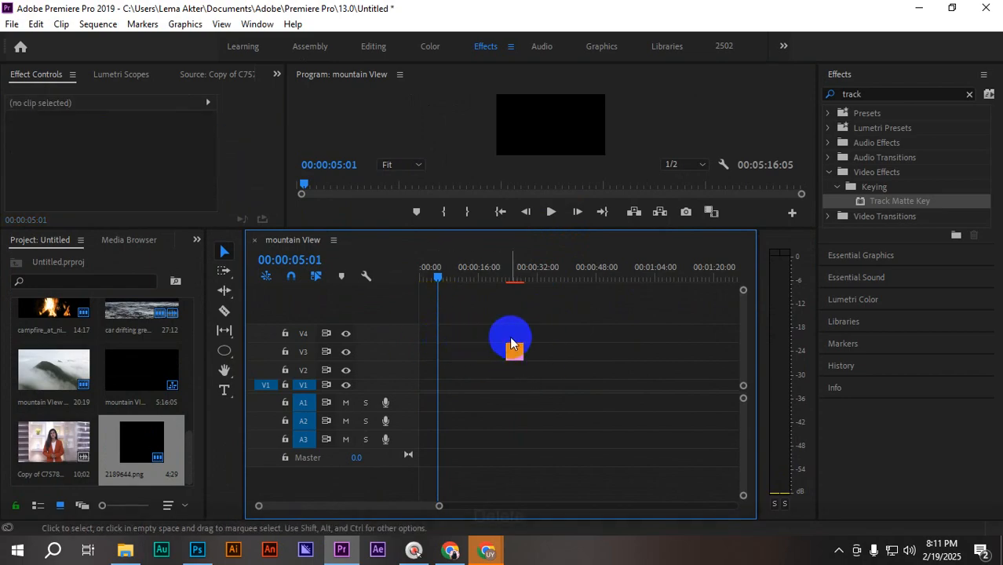
pyautogui.click(515, 352)
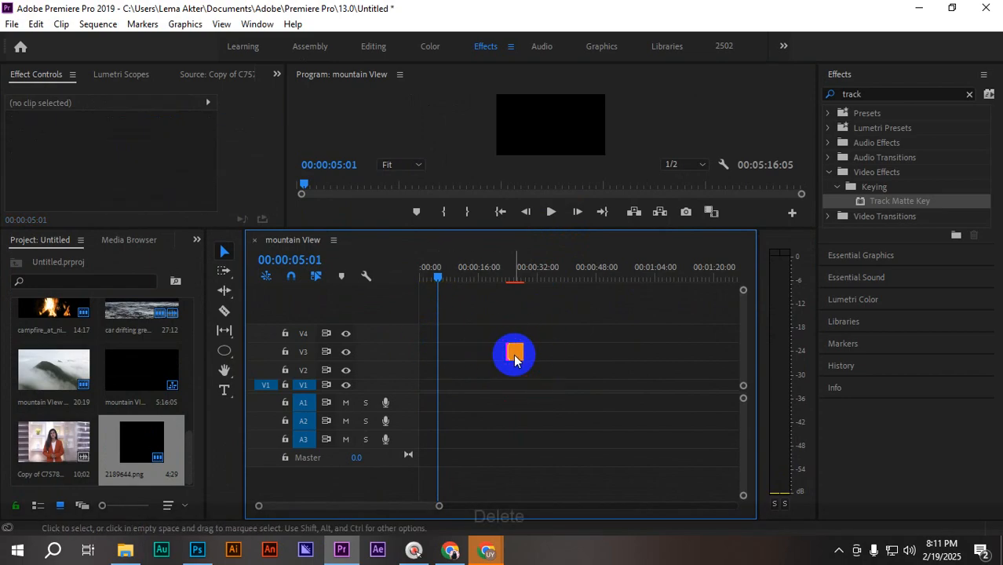
pyautogui.moveTo(514, 351); pyautogui.dragTo(425, 328)
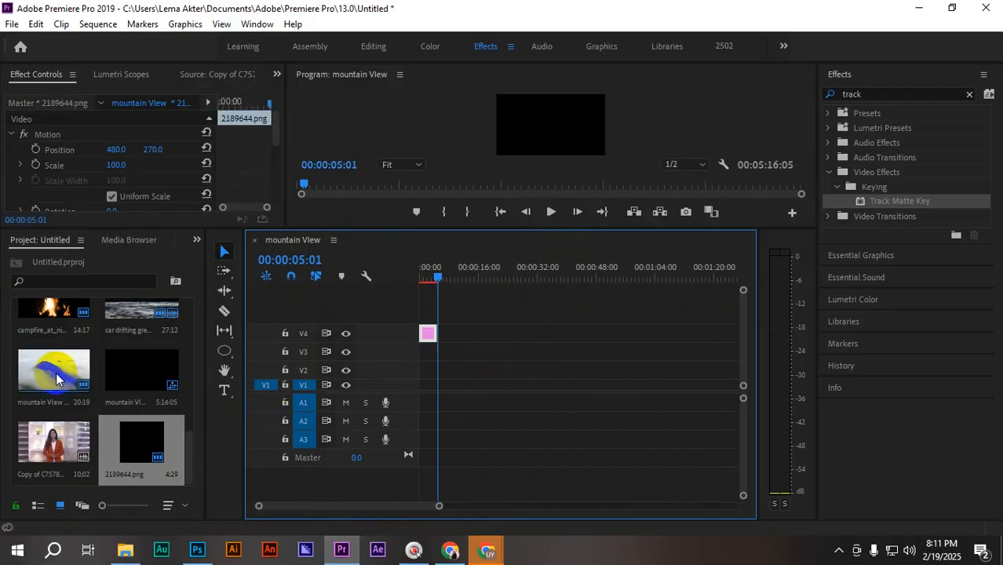
# - Add the mountain View footage at the start of V3, beneath the 2189644.png clip, and apply Scale to Frame Size to it
pyautogui.doubleClick(27, 375)
pyautogui.moveTo(35, 372); pyautogui.dragTo(230, 362)
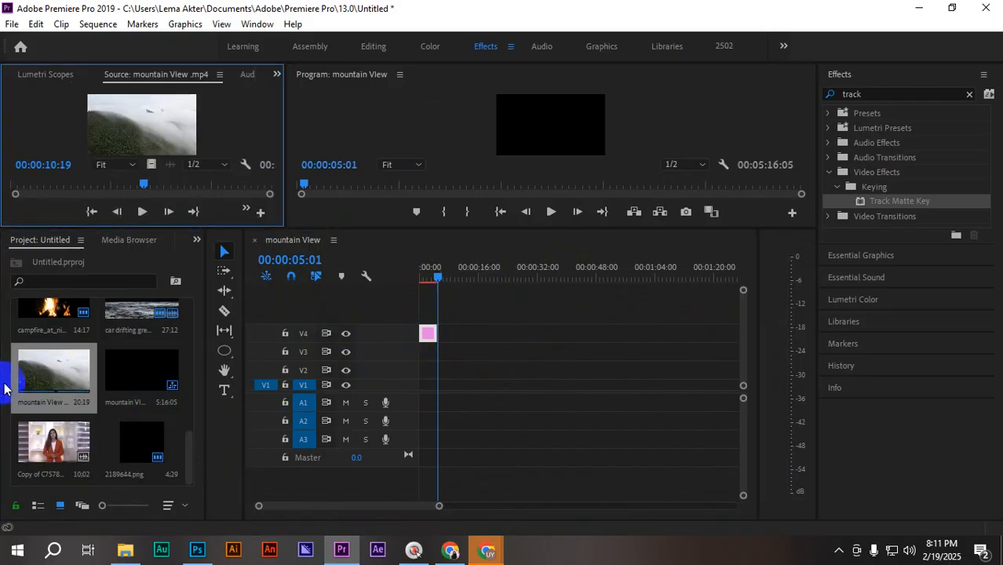
pyautogui.moveTo(31, 375); pyautogui.dragTo(426, 349)
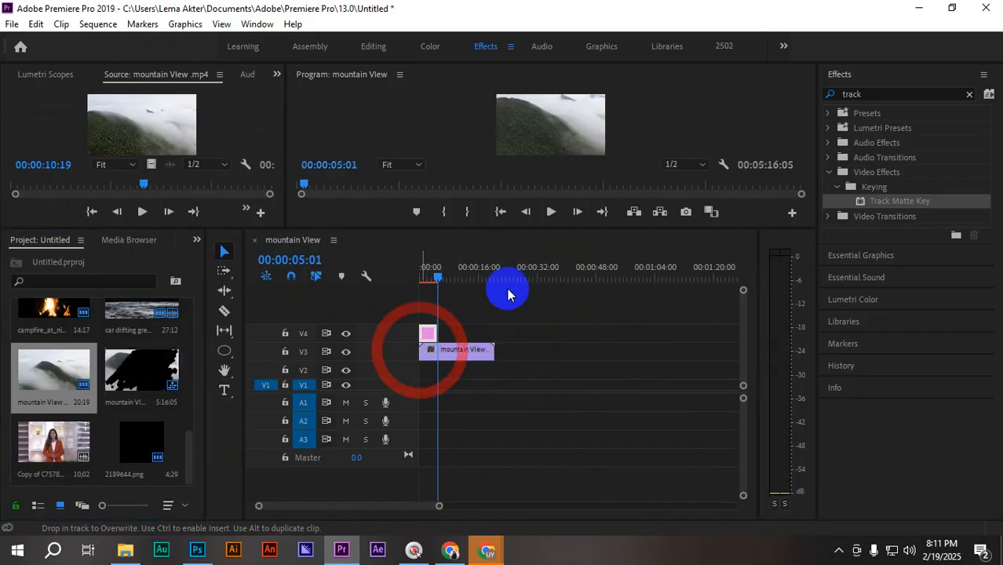
pyautogui.moveTo(514, 228); pyautogui.dragTo(485, 325)
pyautogui.rightClick(459, 399)
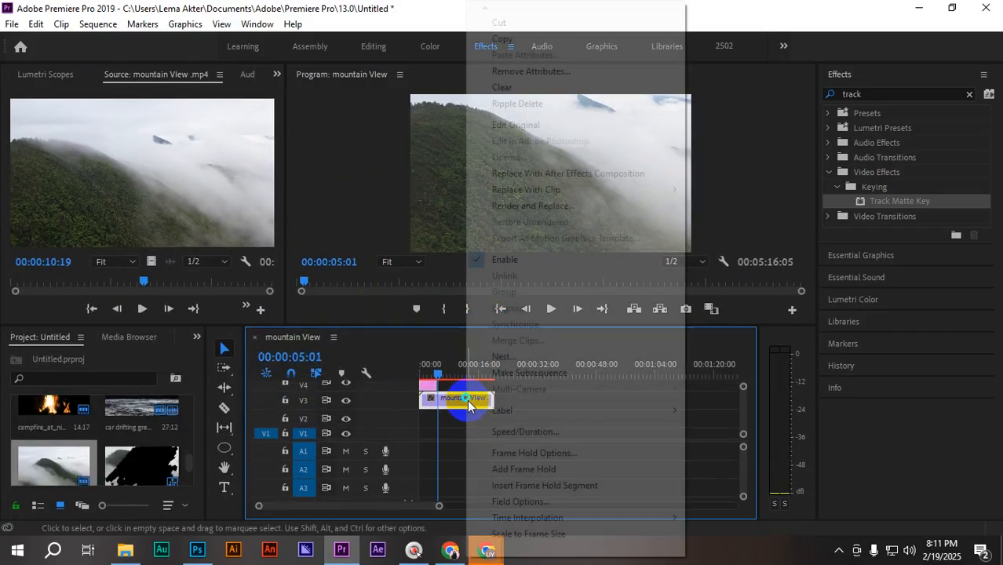
pyautogui.click(510, 540)
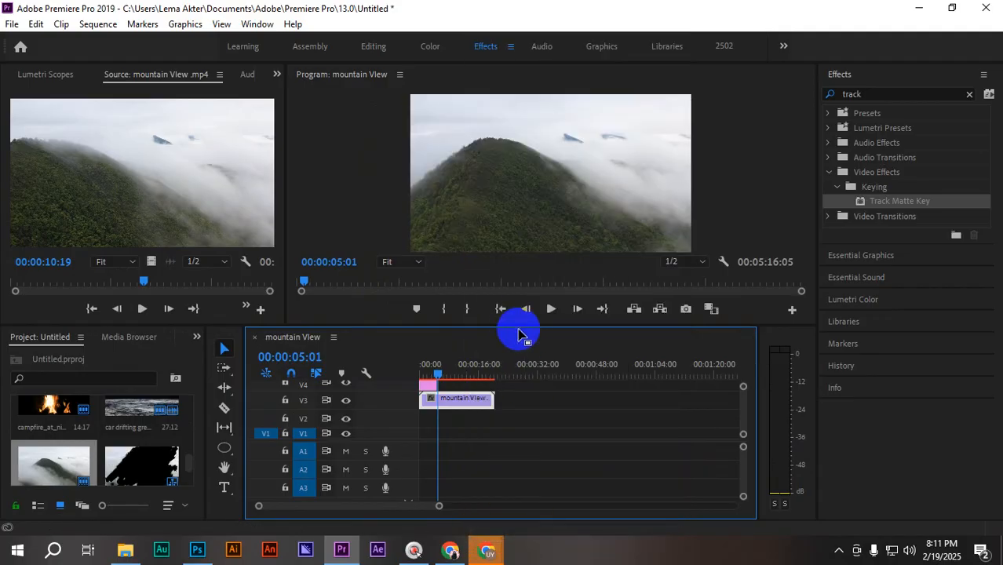
# - Extend the 2189644.png clip to the mountain footage's end and shrink the brush stroke to about 46.2% scale near the frame's center
pyautogui.click(438, 385)
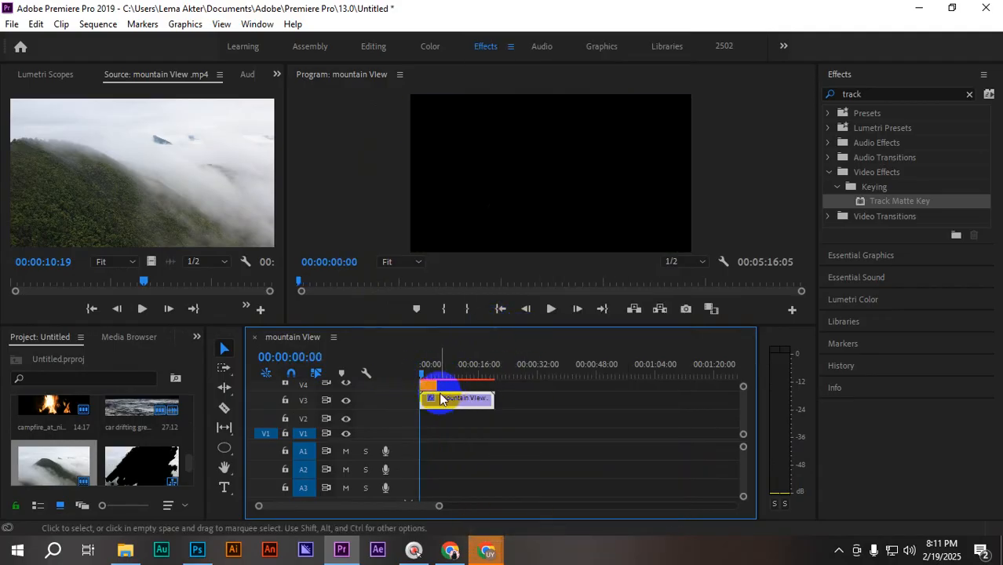
pyautogui.moveTo(437, 385); pyautogui.dragTo(493, 386)
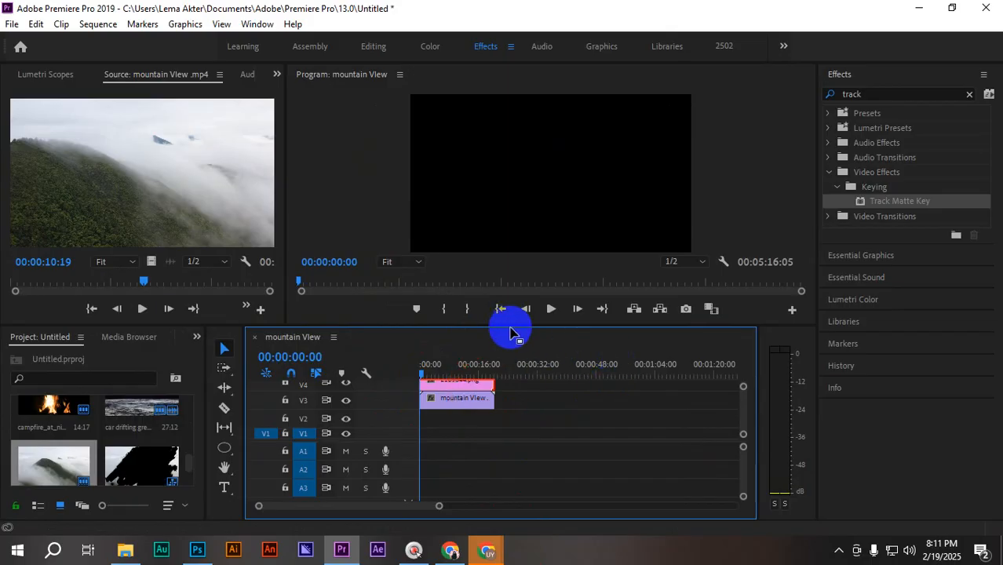
pyautogui.press('space')
pyautogui.moveTo(515, 324); pyautogui.dragTo(508, 393)
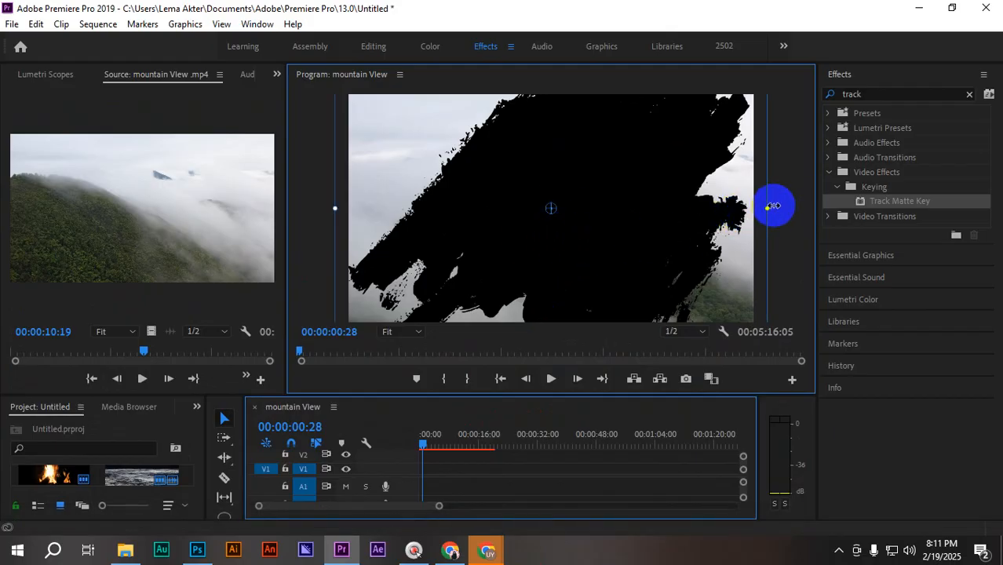
pyautogui.moveTo(772, 205); pyautogui.dragTo(582, 215)
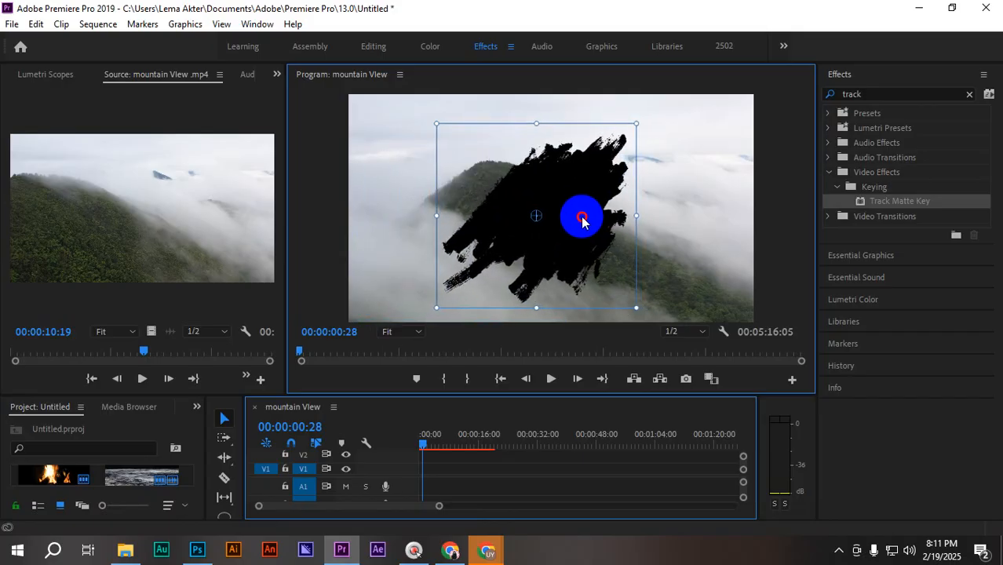
pyautogui.moveTo(546, 395); pyautogui.dragTo(552, 334)
# - Apply the Track Matte Key effect to the mountain View clip on V3
pyautogui.click(471, 405)
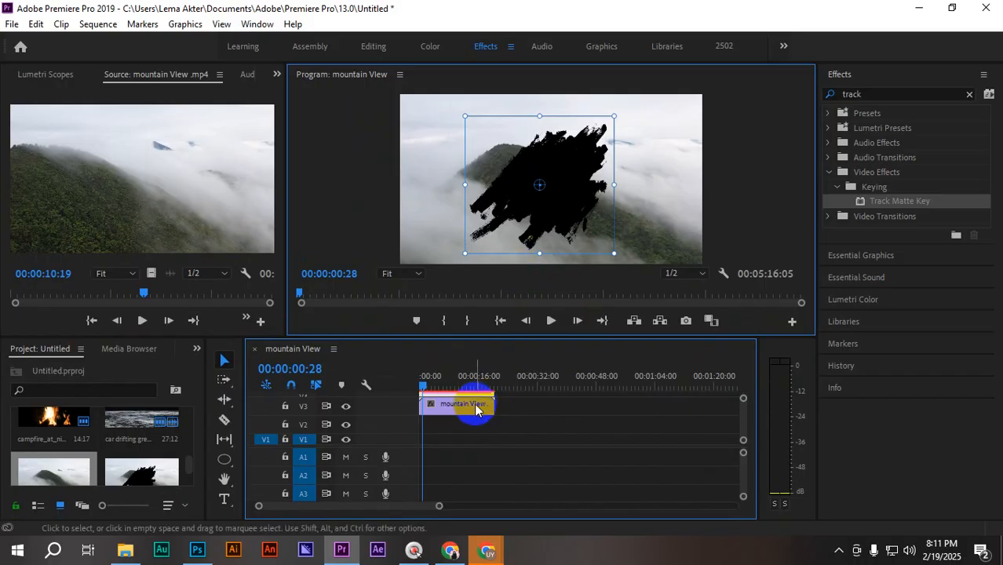
pyautogui.click(275, 73)
pyautogui.click(315, 91)
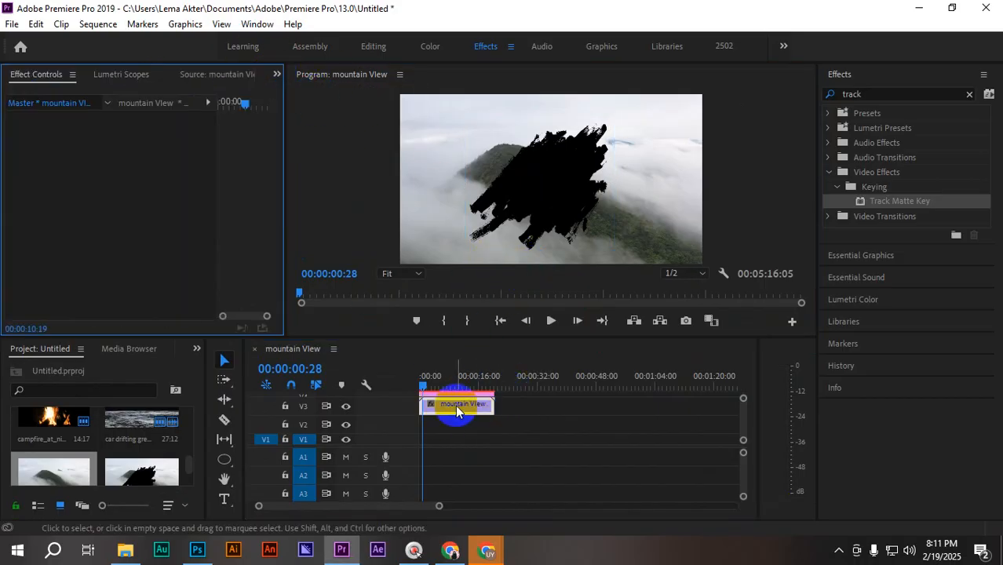
pyautogui.click(460, 414)
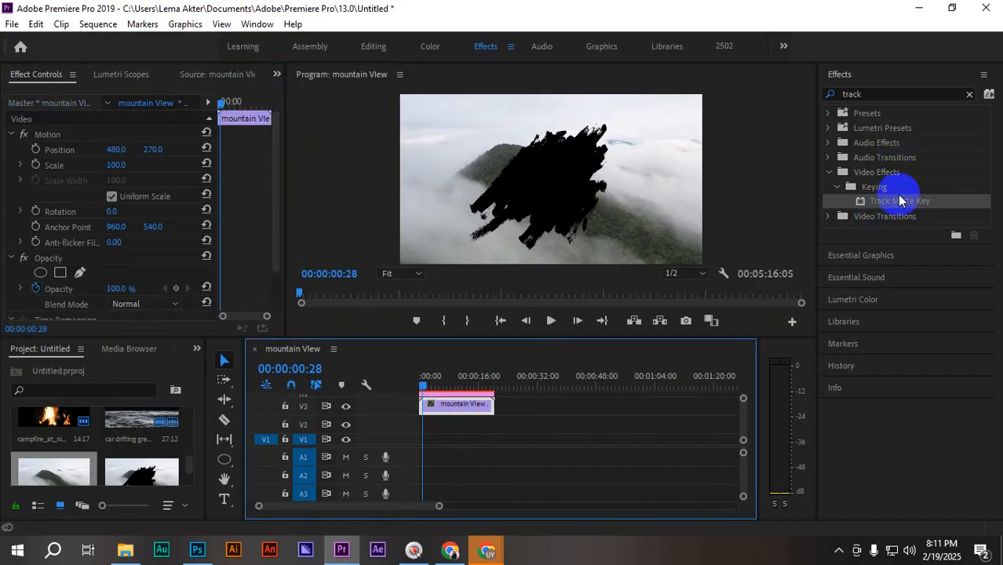
pyautogui.moveTo(900, 207); pyautogui.dragTo(458, 406)
# - Set the mountain View clip's Track Matte Key matte to Video 4
pyautogui.scroll(-3, 102, 236)
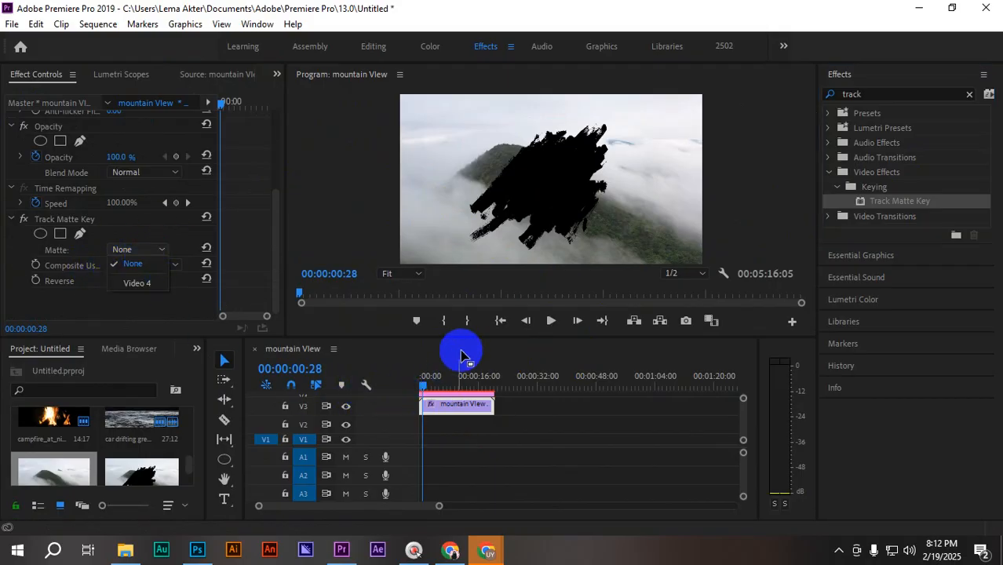
pyautogui.moveTo(467, 337); pyautogui.dragTo(481, 263)
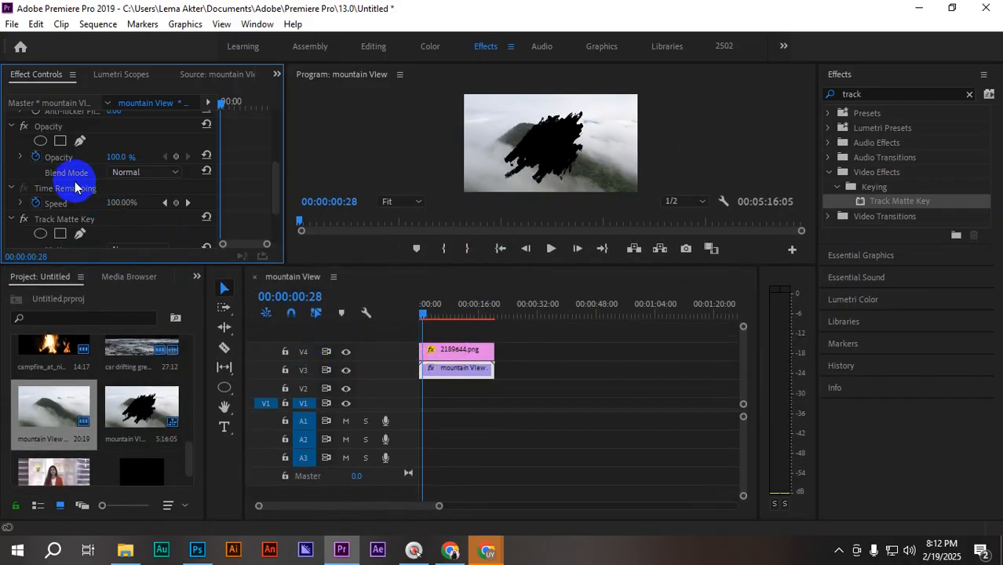
pyautogui.scroll(-2, 128, 188)
pyautogui.click(130, 193)
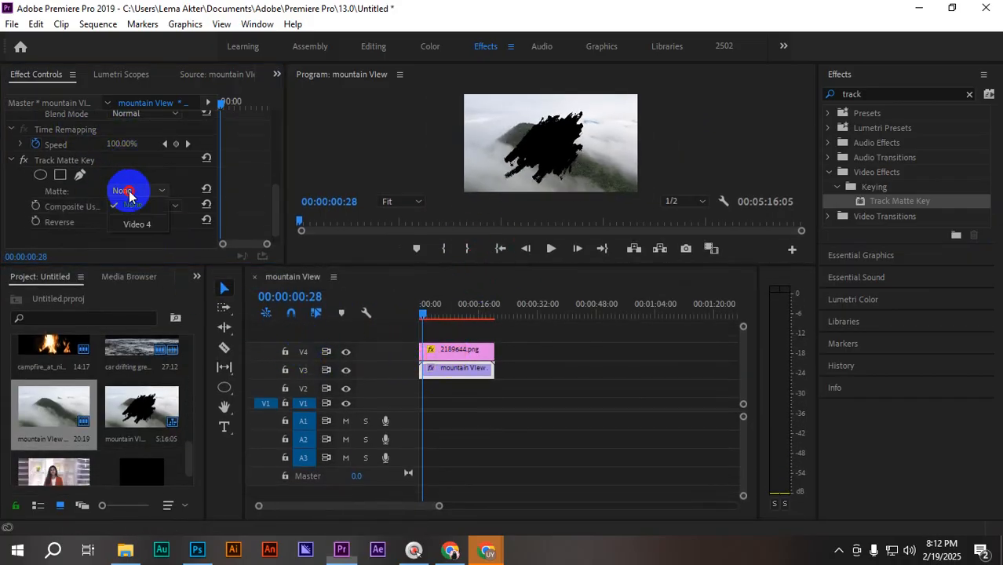
pyautogui.click(149, 222)
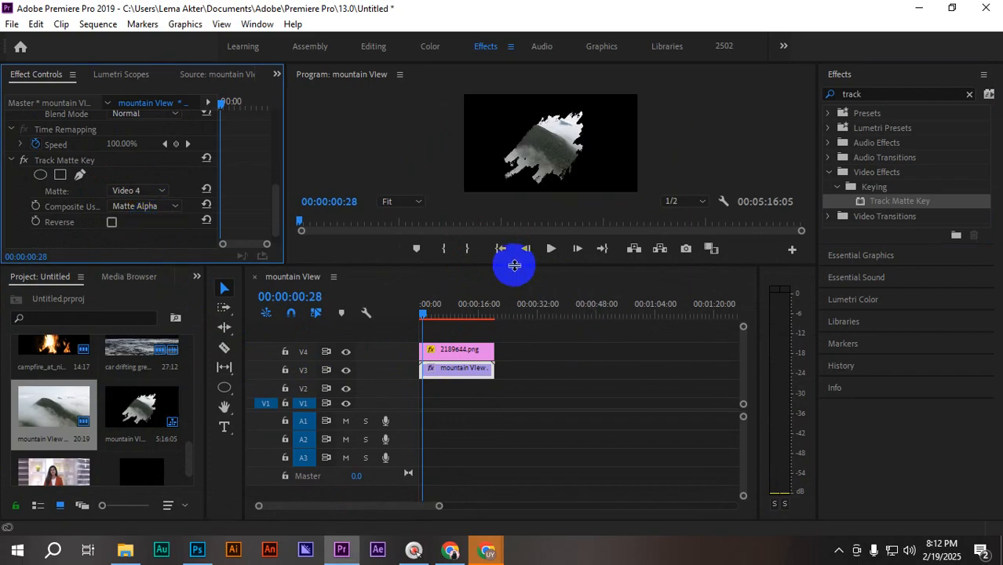
# - Scale the 2189644.png brush stroke on V4 to 60.2 and add a Scale keyframe at 00:00:07:00
pyautogui.moveTo(513, 263); pyautogui.dragTo(523, 310)
pyautogui.moveTo(416, 348)
pyautogui.mouseDown()
pyautogui.moveTo(470, 353)
pyautogui.moveTo(484, 369)
pyautogui.moveTo(430, 354)
pyautogui.moveTo(402, 363)
pyautogui.mouseUp()
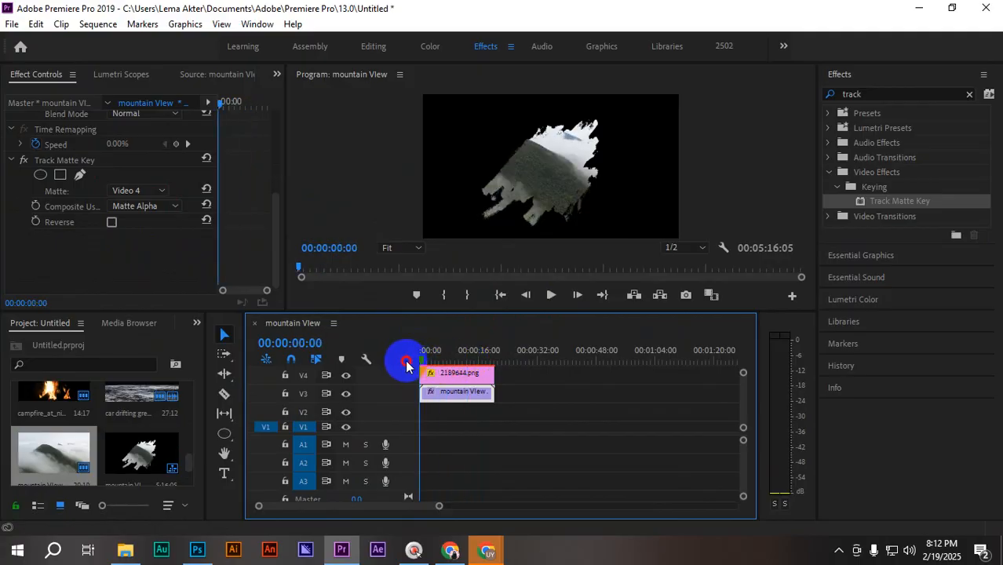
pyautogui.click(466, 375)
pyautogui.moveTo(422, 361)
pyautogui.mouseDown()
pyautogui.moveTo(433, 354)
pyautogui.moveTo(420, 354)
pyautogui.mouseUp()
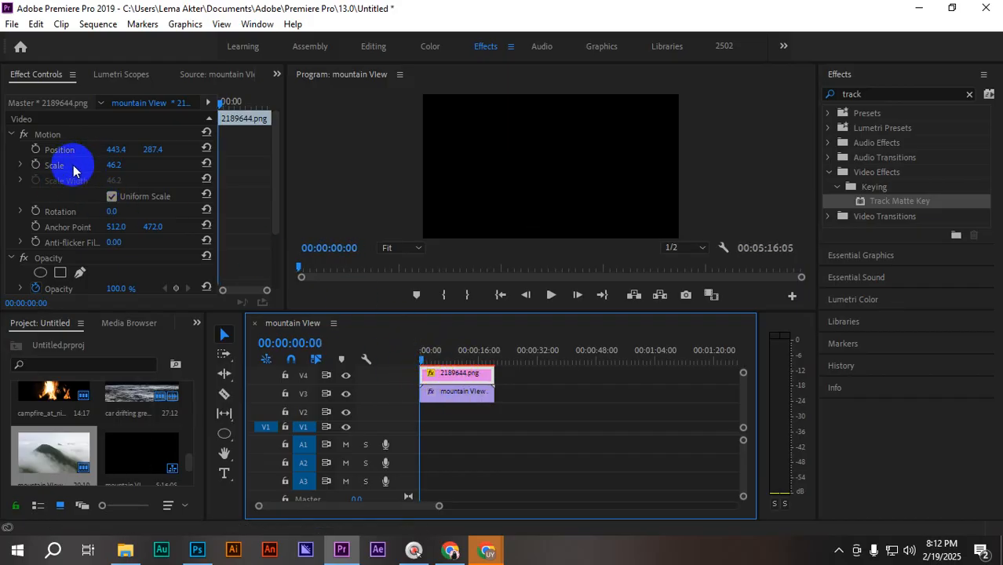
pyautogui.moveTo(417, 355); pyautogui.dragTo(447, 371)
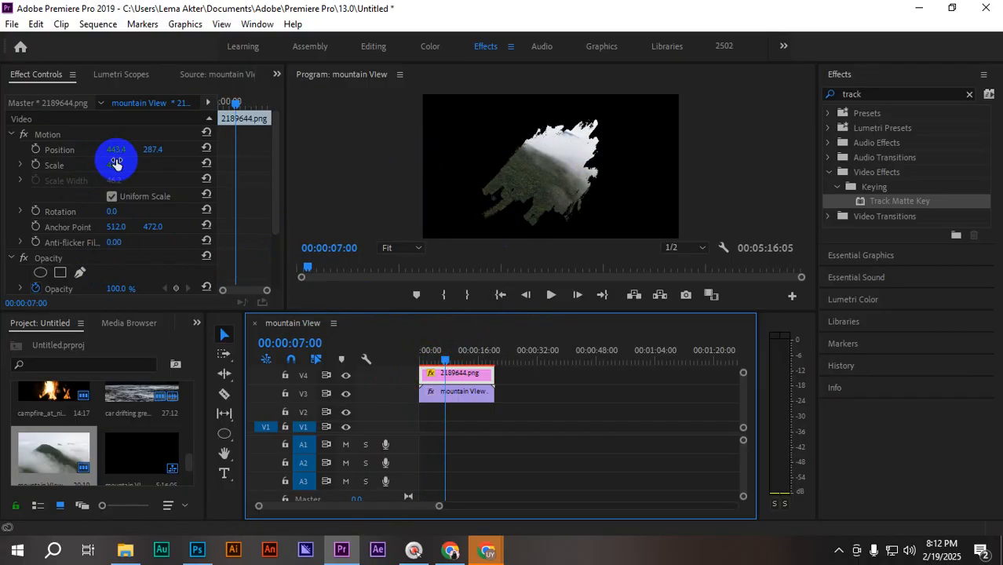
pyautogui.moveTo(117, 163); pyautogui.dragTo(153, 164)
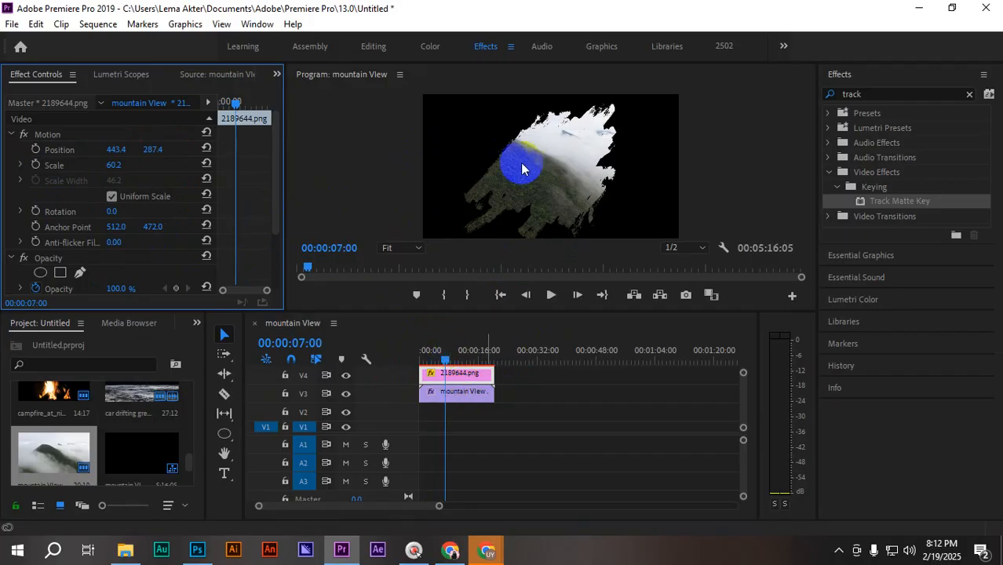
pyautogui.click(35, 166)
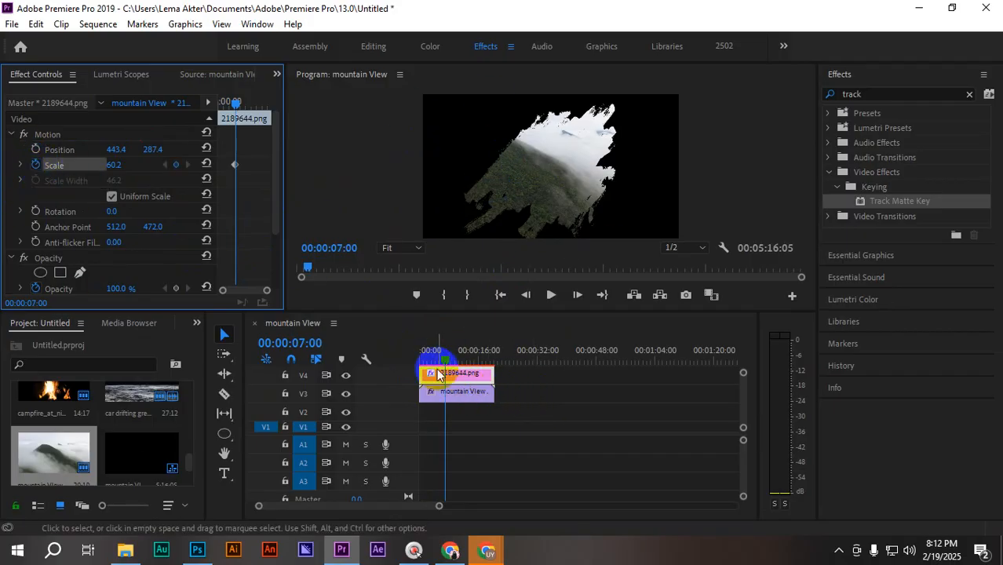
# - Add a Scale keyframe of 236.2 to the brush stroke, move it to the clip's start, and play back the shrinking matte
pyautogui.moveTo(447, 363)
pyautogui.mouseDown()
pyautogui.moveTo(406, 369)
pyautogui.moveTo(429, 366)
pyautogui.mouseUp()
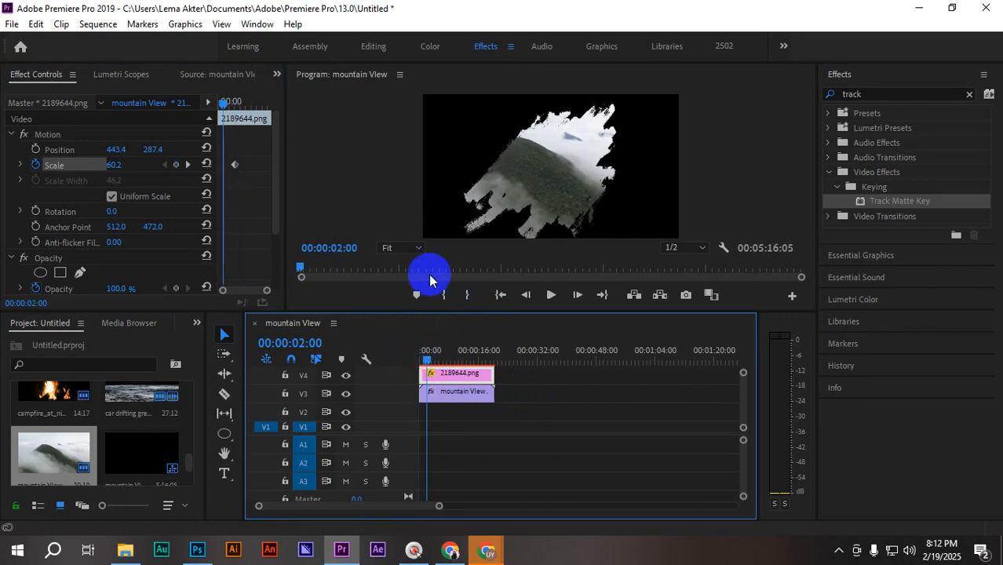
pyautogui.moveTo(118, 166); pyautogui.dragTo(257, 183)
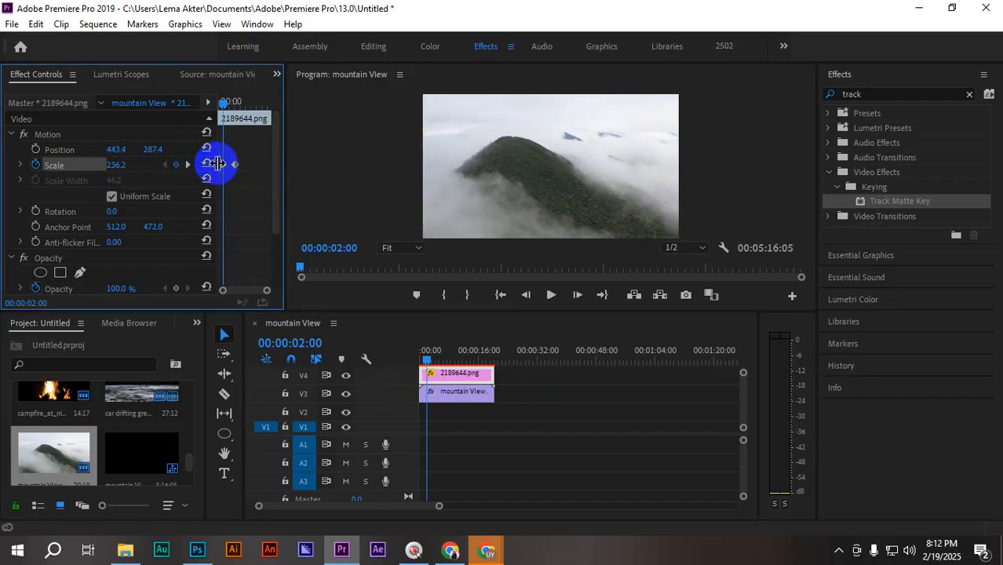
pyautogui.moveTo(217, 165); pyautogui.dragTo(214, 164)
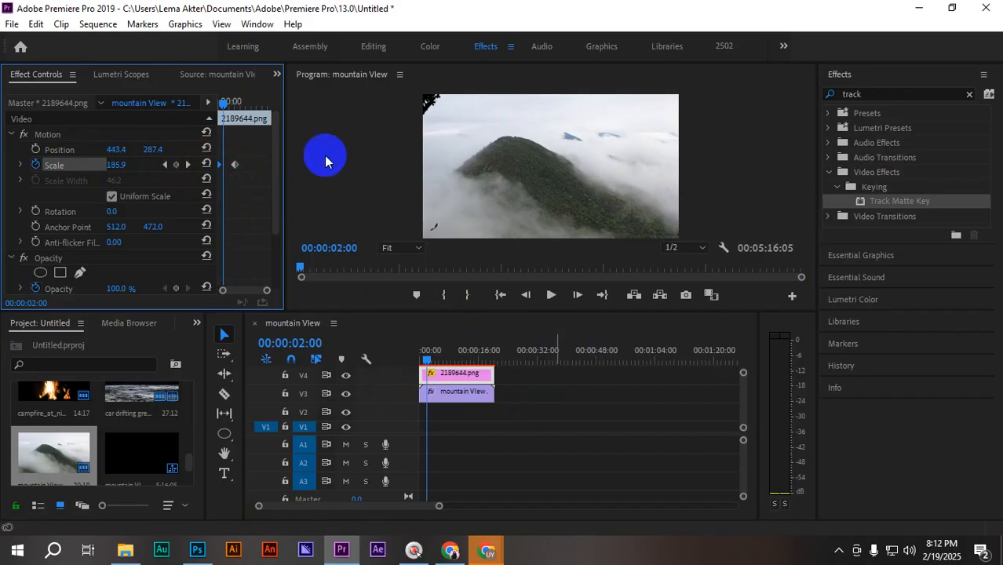
pyautogui.press('Home')
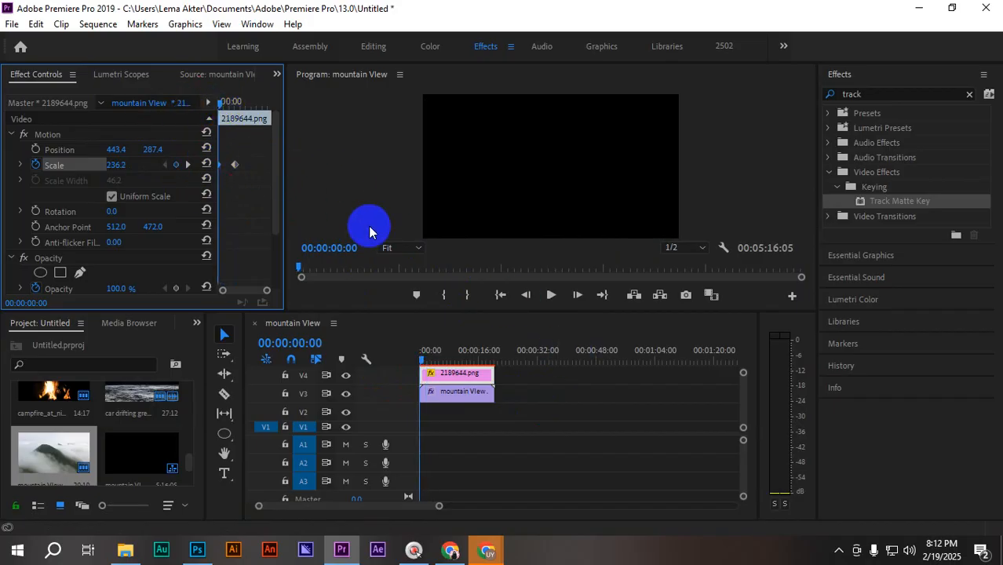
pyautogui.press('space')
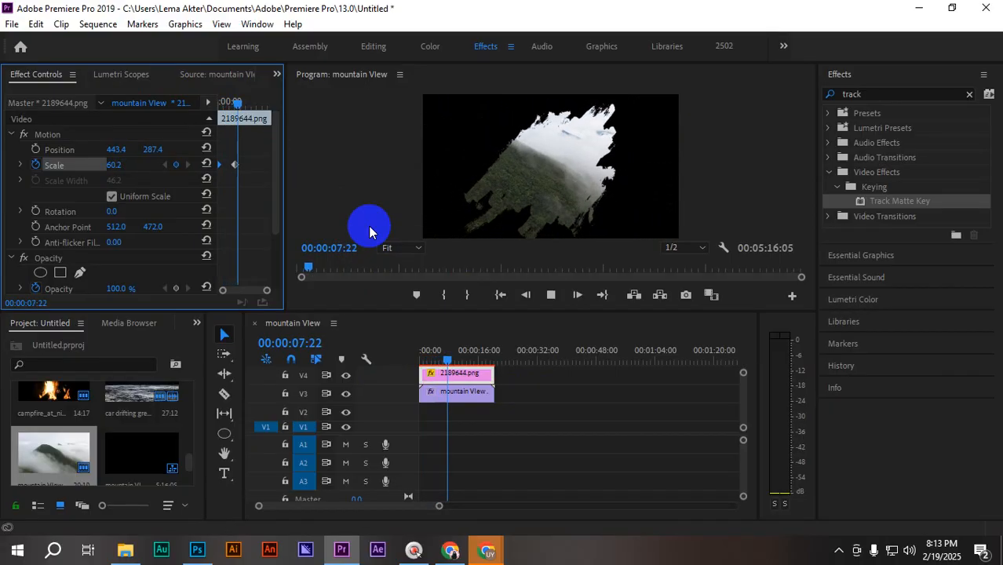
pyautogui.press('space')
pyautogui.scroll(5, 113, 434)
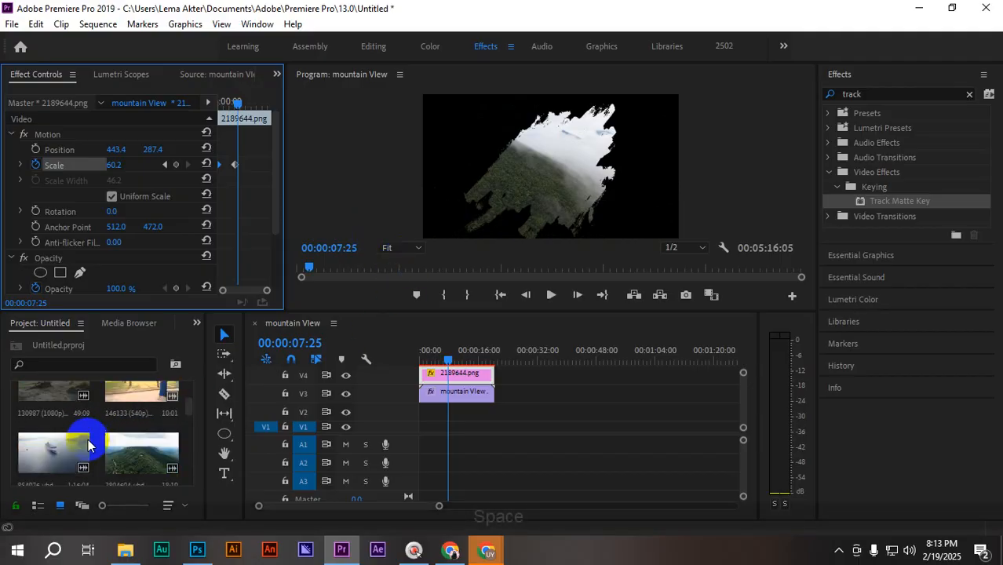
pyautogui.click(143, 415)
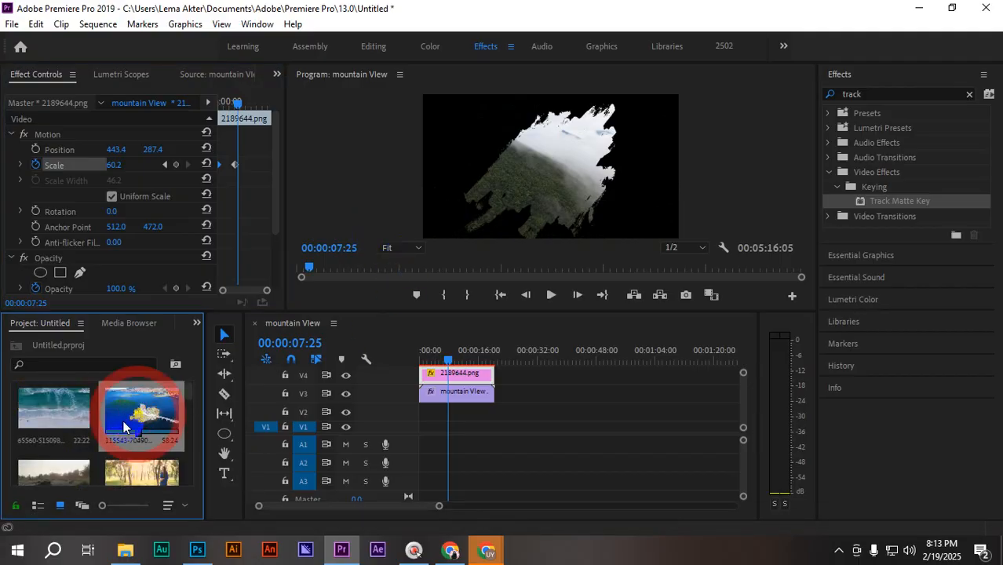
pyautogui.moveTo(135, 407); pyautogui.dragTo(421, 411)
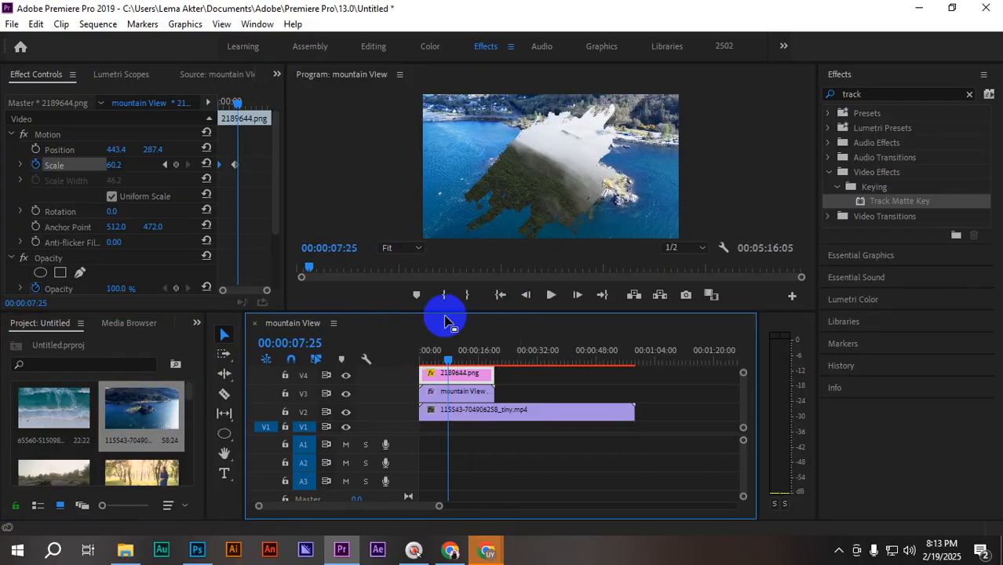
pyautogui.moveTo(414, 311); pyautogui.dragTo(415, 367)
# - Move the brush stroke's second Scale keyframe earlier, to about four seconds, and play back the faster animation from the start
pyautogui.moveTo(390, 419); pyautogui.dragTo(355, 421)
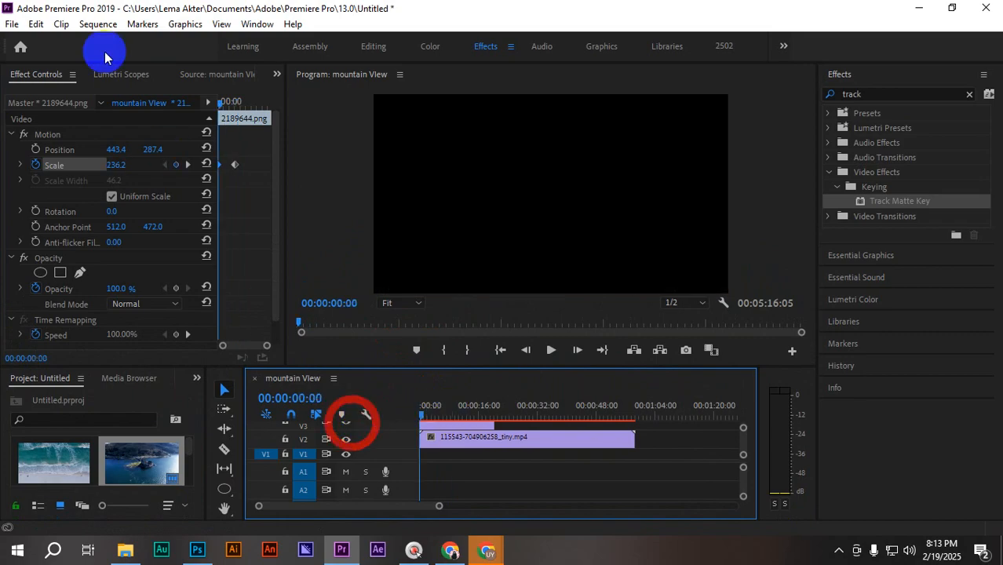
pyautogui.click(232, 165)
pyautogui.press('space')
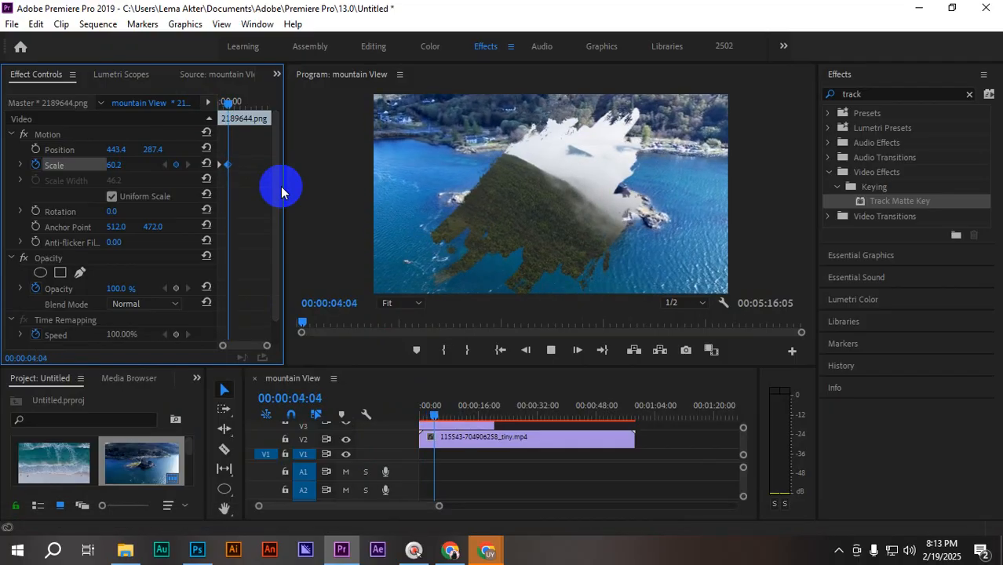
pyautogui.press('space')
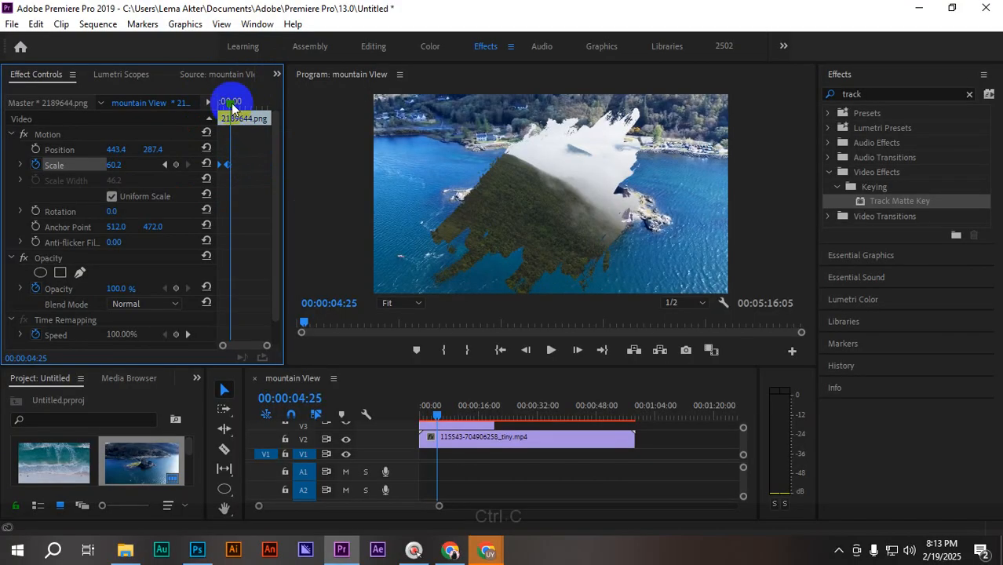
# - Paste a copy of the brush stroke's two Scale keyframes at 00:00:10:22 and play back the animation from the start
pyautogui.moveTo(232, 103); pyautogui.dragTo(246, 105)
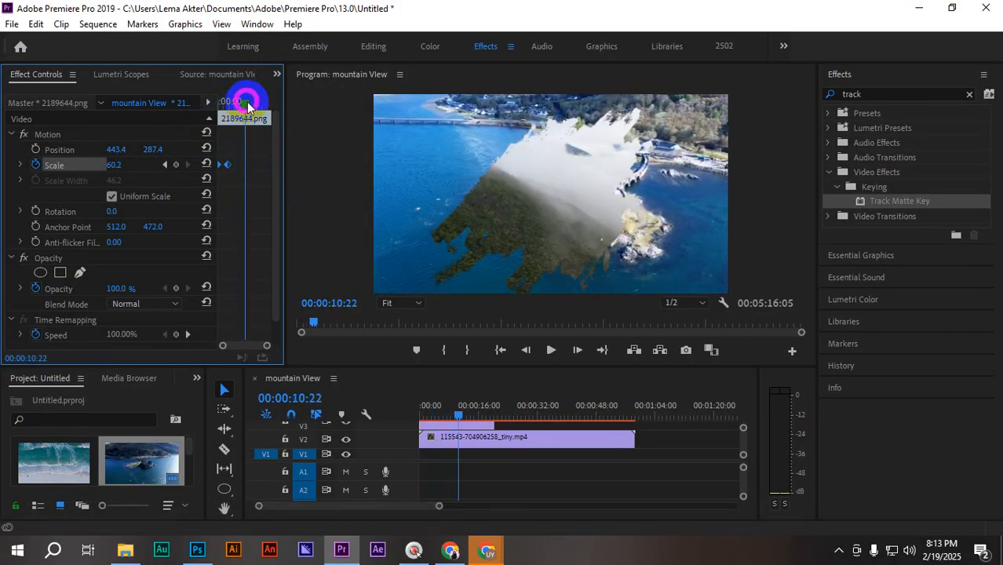
pyautogui.hotkey('ctrl', 'v')
pyautogui.click(250, 165)
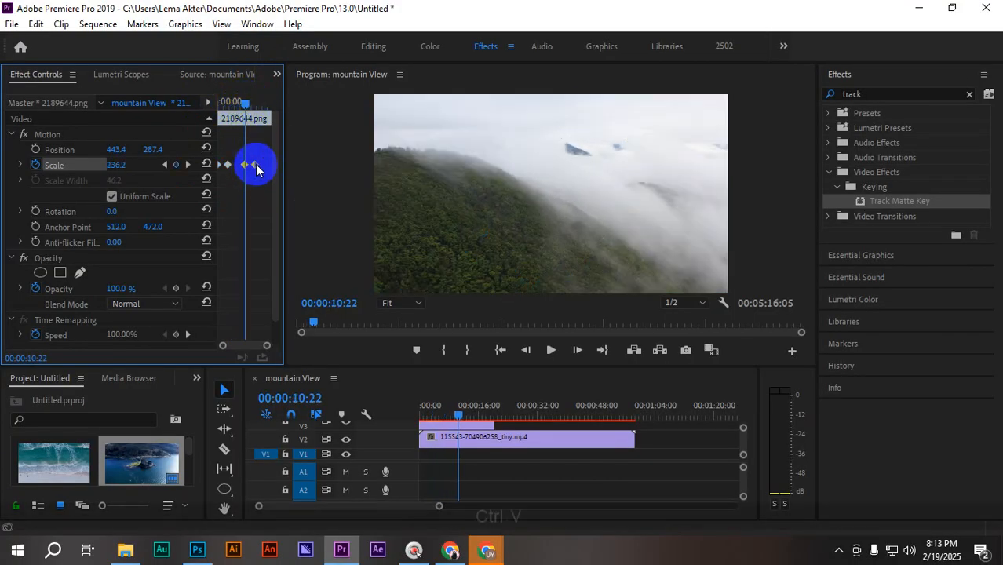
pyautogui.moveTo(238, 168); pyautogui.dragTo(256, 167)
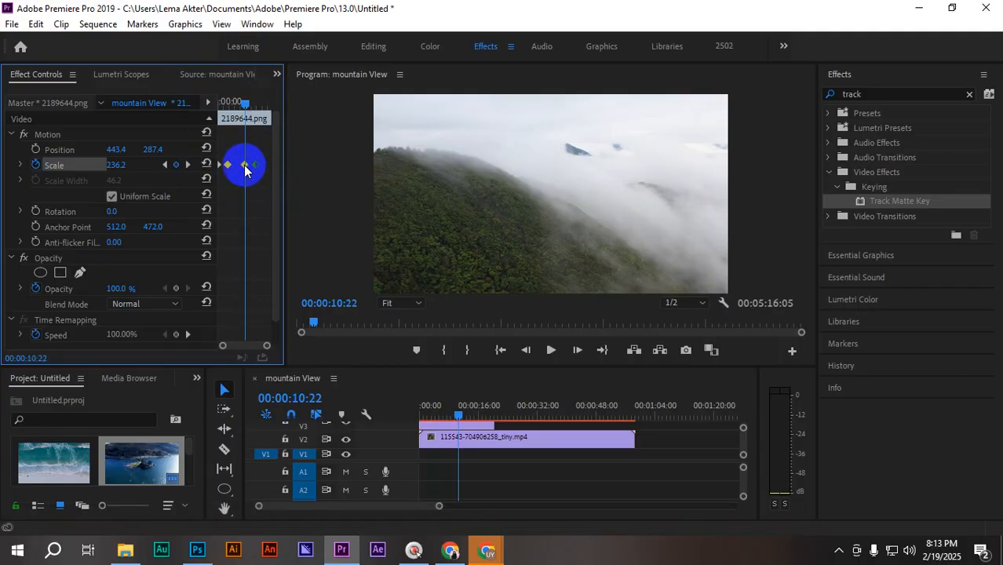
pyautogui.moveTo(245, 106); pyautogui.dragTo(113, 117)
pyautogui.press('space')
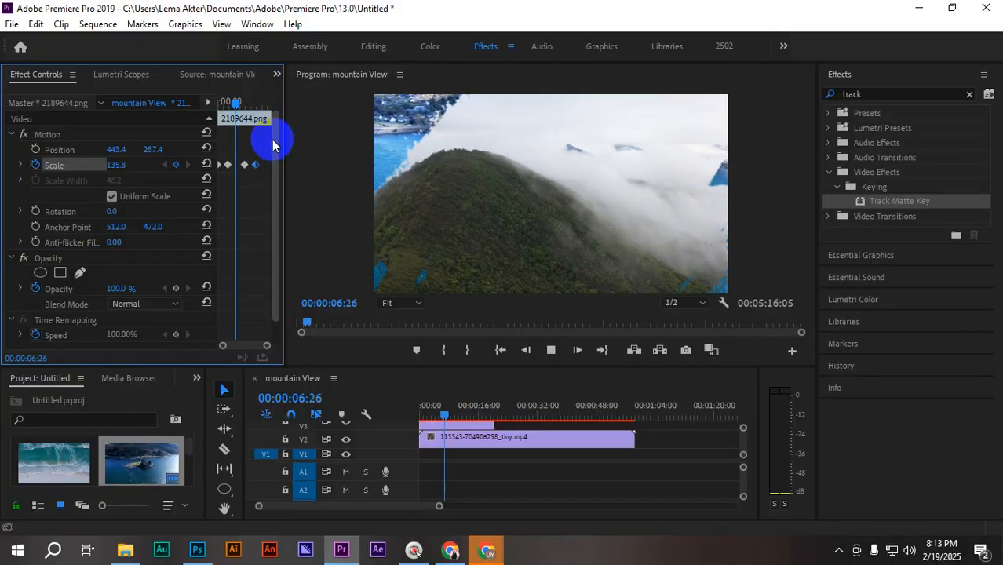
# - Move the pasted pair of Scale keyframes later on the brush stroke clip and play back the animation from the start
pyautogui.press('space')
pyautogui.moveTo(228, 101); pyautogui.dragTo(240, 103)
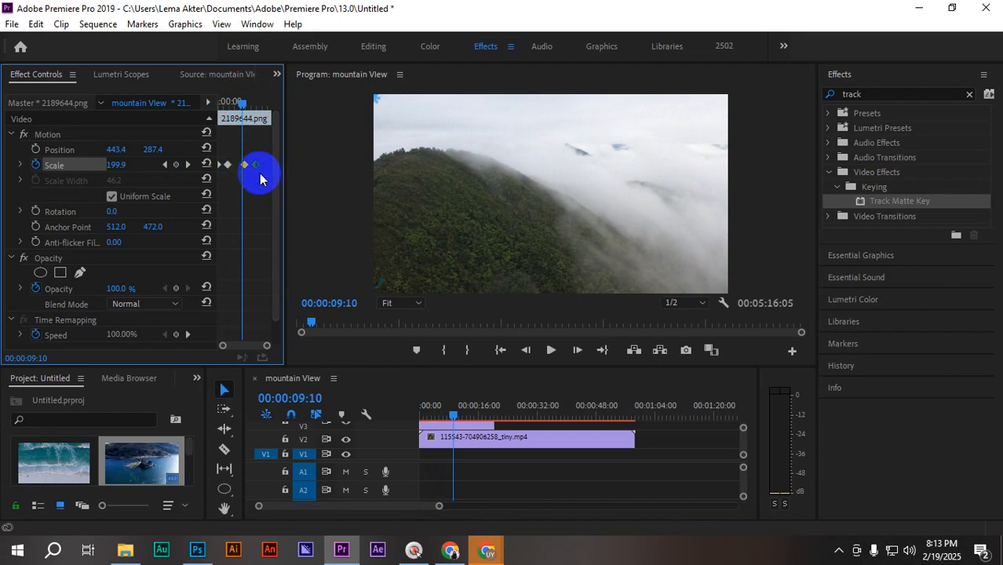
pyautogui.moveTo(245, 163); pyautogui.dragTo(254, 166)
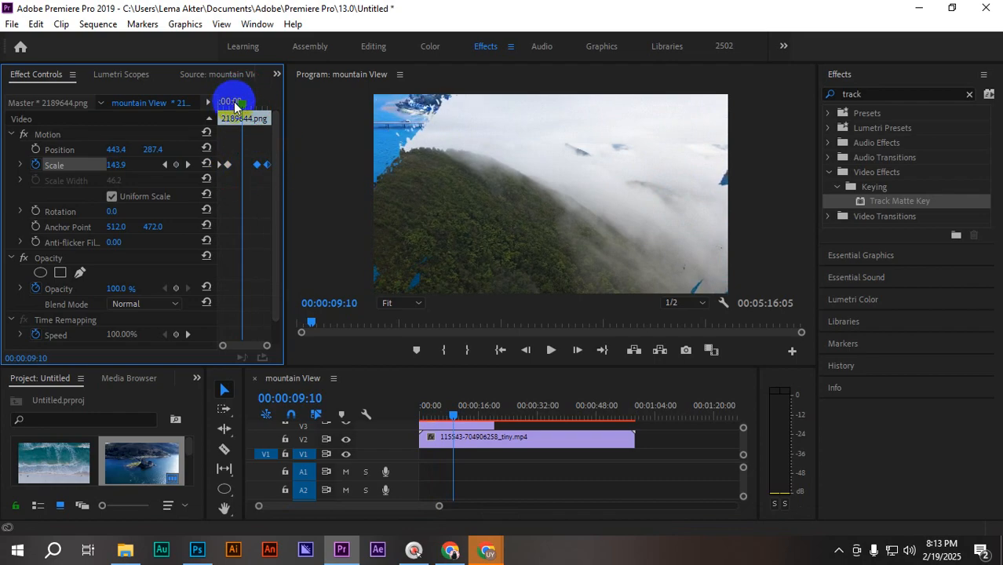
pyautogui.moveTo(229, 110); pyautogui.dragTo(157, 123)
pyautogui.press('space')
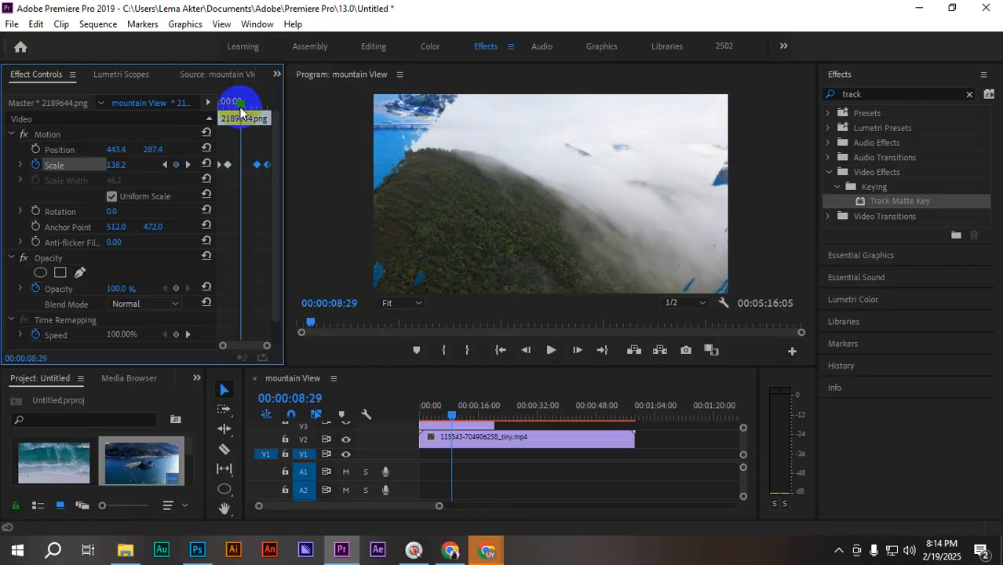
# - Delete all Scale keyframes of the brush stroke that follow the first two
pyautogui.press('space')
pyautogui.moveTo(239, 110)
pyautogui.mouseDown()
pyautogui.moveTo(218, 110)
pyautogui.moveTo(246, 115)
pyautogui.mouseUp()
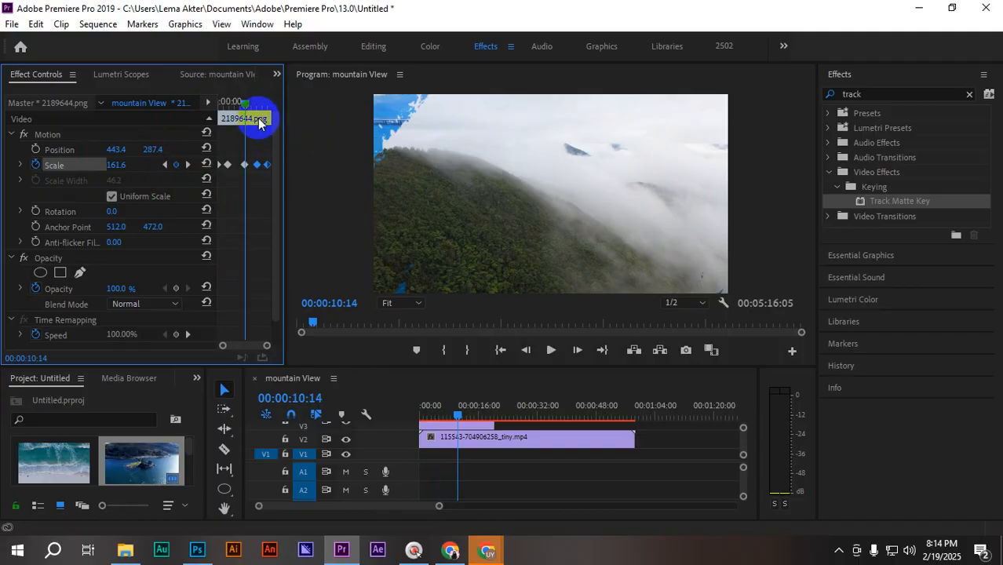
pyautogui.moveTo(242, 106)
pyautogui.mouseDown()
pyautogui.moveTo(227, 109)
pyautogui.moveTo(251, 112)
pyautogui.moveTo(242, 118)
pyautogui.mouseUp()
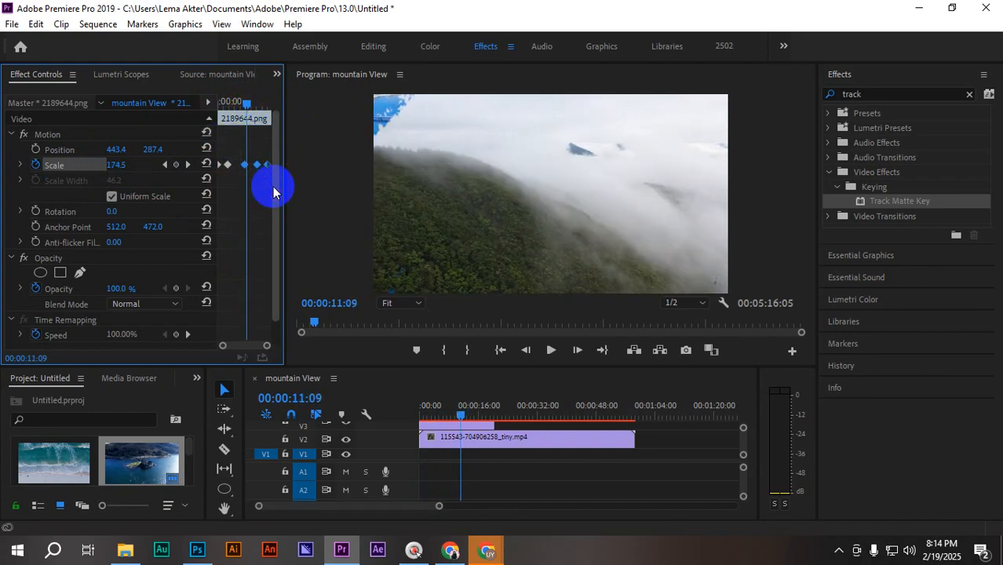
pyautogui.press('Delete')
# - Add a Scale keyframe to the brush stroke at 00:00:09:27 and paste a copy of its first Scale keyframe a few seconds after it
pyautogui.moveTo(241, 114)
pyautogui.mouseDown()
pyautogui.moveTo(207, 106)
pyautogui.moveTo(243, 113)
pyautogui.mouseUp()
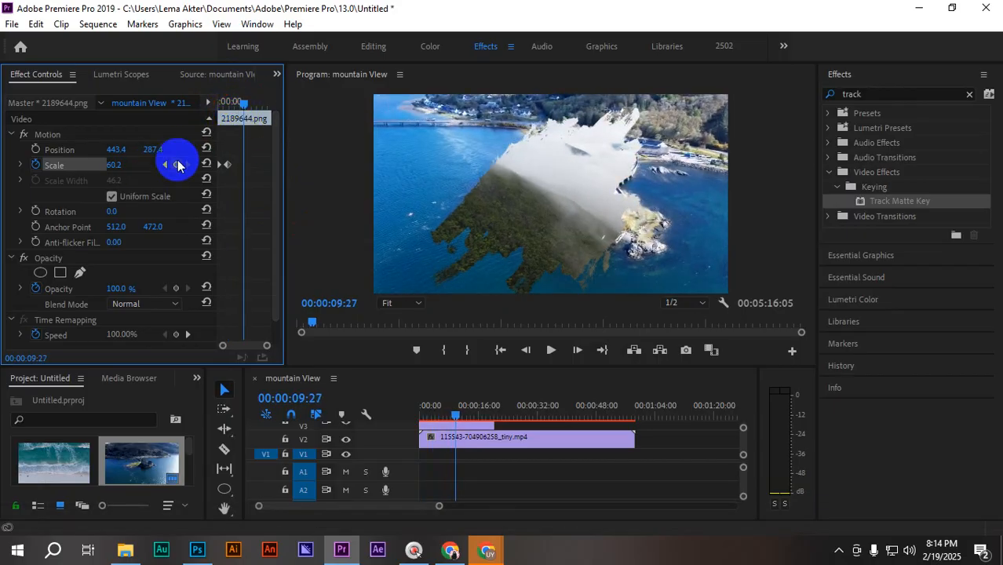
pyautogui.click(177, 166)
pyautogui.moveTo(249, 106)
pyautogui.mouseDown()
pyautogui.moveTo(226, 104)
pyautogui.moveTo(254, 108)
pyautogui.mouseUp()
pyautogui.click(206, 179)
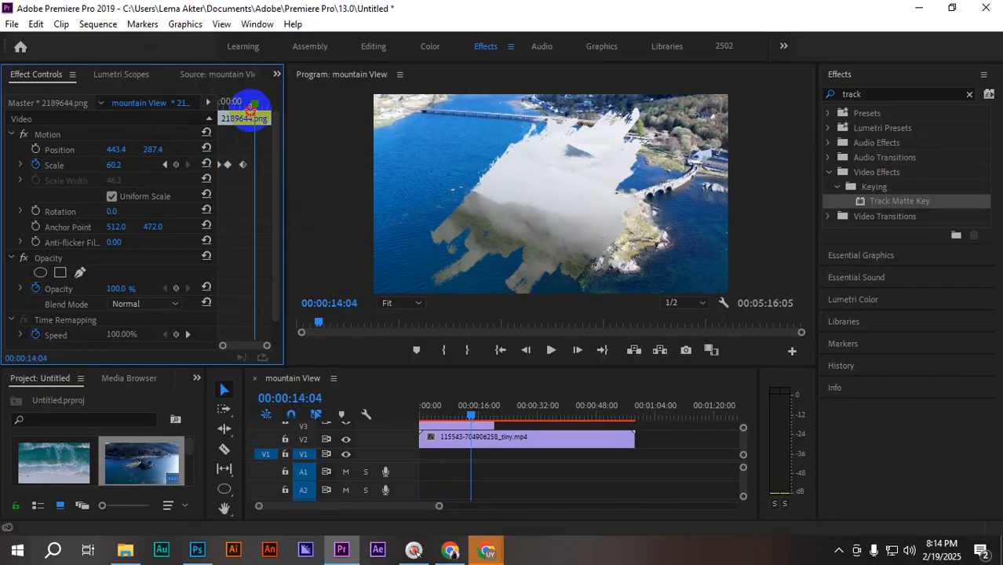
pyautogui.click(217, 166)
pyautogui.hotkey('ctrl', 'c')
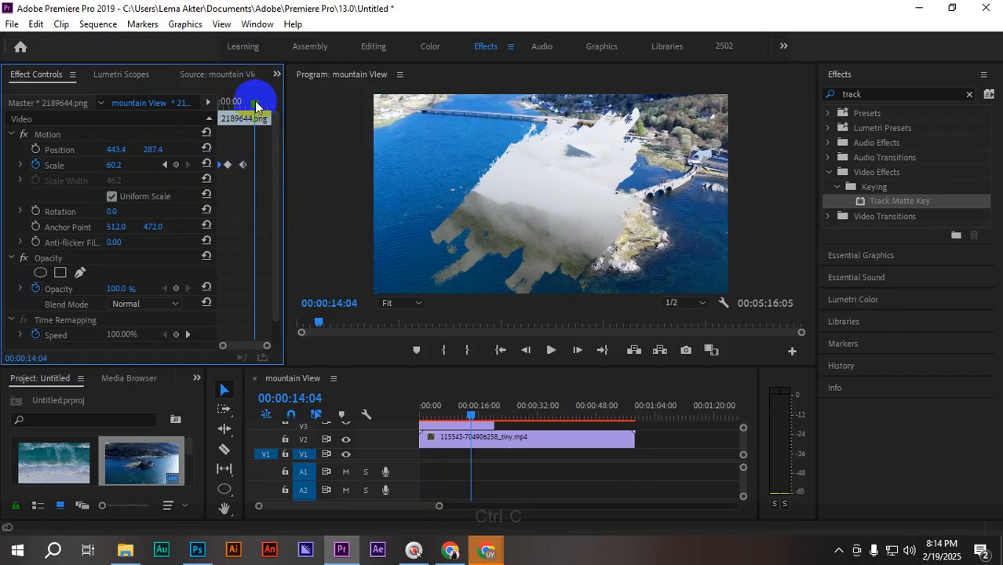
pyautogui.moveTo(256, 110)
pyautogui.mouseDown()
pyautogui.moveTo(225, 113)
pyautogui.moveTo(250, 118)
pyautogui.mouseUp()
pyautogui.hotkey('ctrl', 'v')
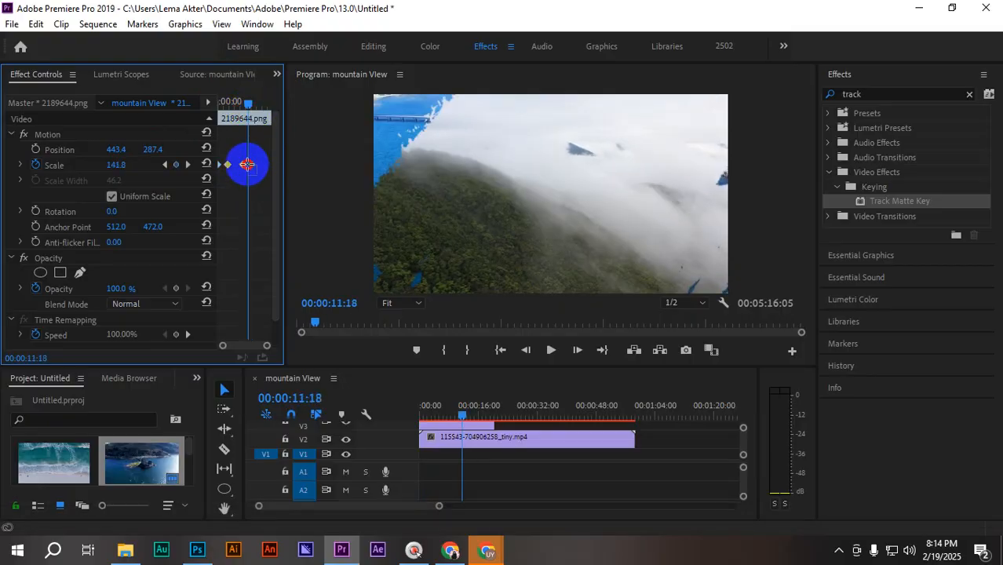
# - Move the brush stroke's last two Scale keyframes later together and play back the matte animation from the start
pyautogui.moveTo(244, 170); pyautogui.dragTo(251, 170)
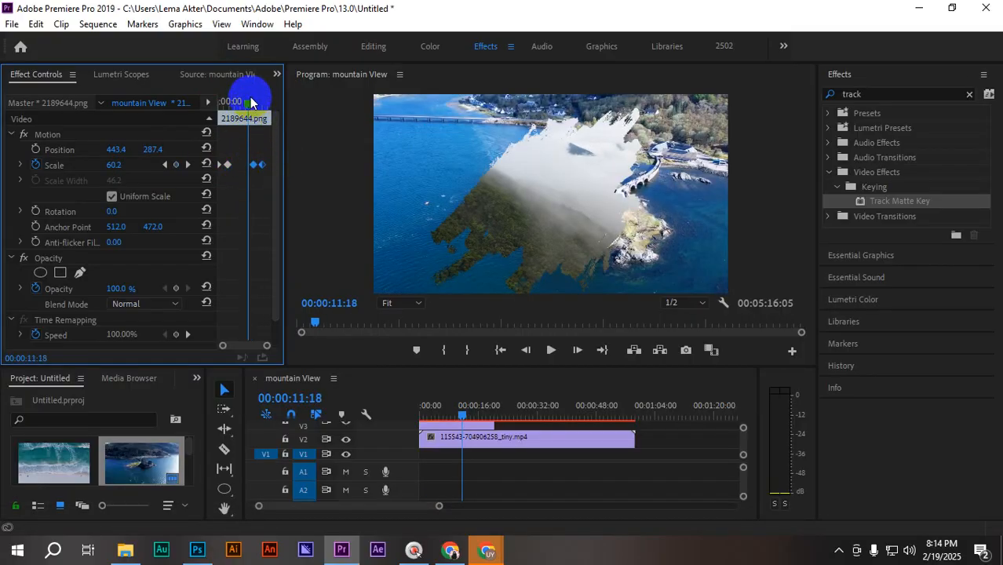
pyautogui.moveTo(250, 103); pyautogui.dragTo(197, 112)
pyautogui.press('space')
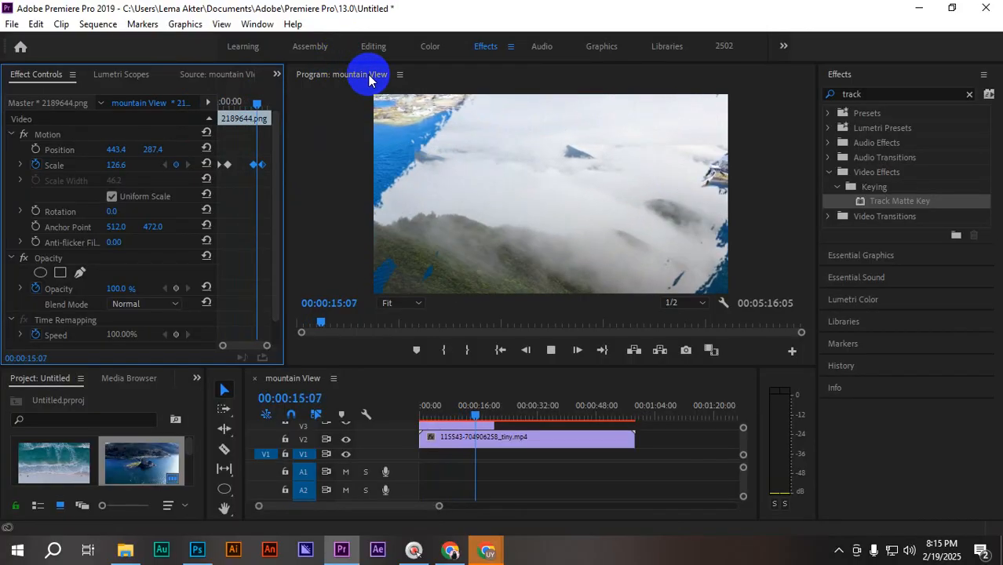
pyautogui.press('space')
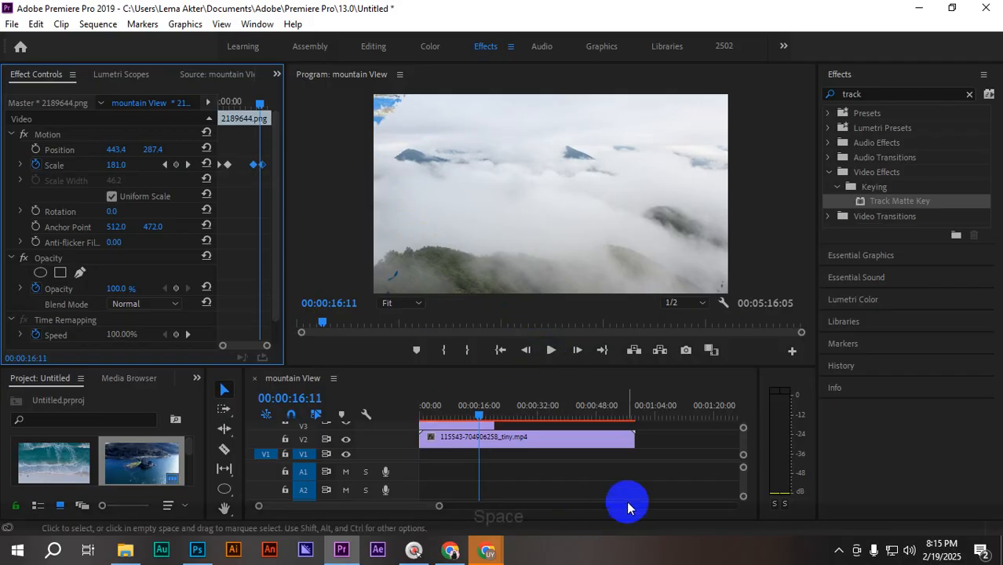
pyautogui.moveTo(532, 370); pyautogui.dragTo(576, 296)
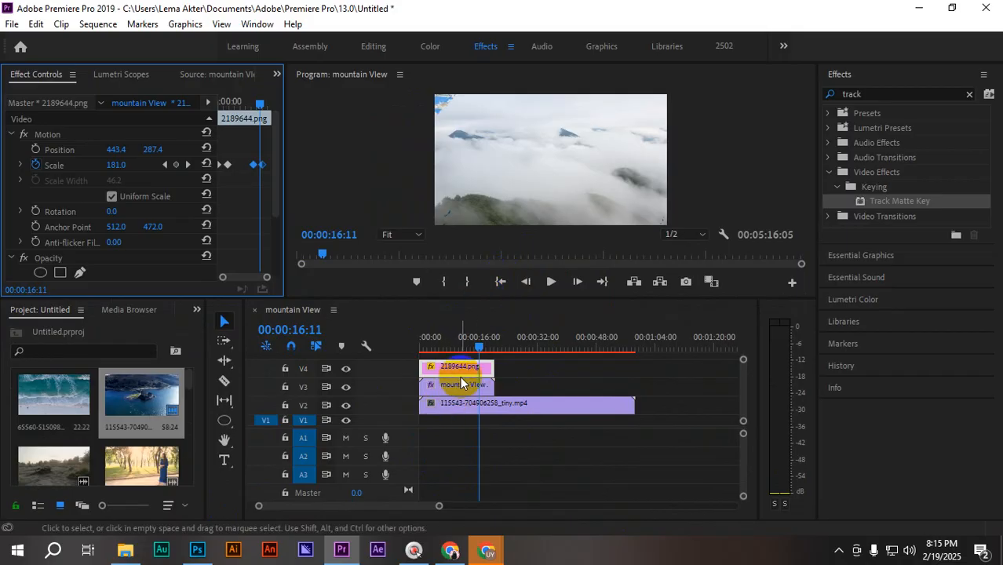
pyautogui.press('Delete')
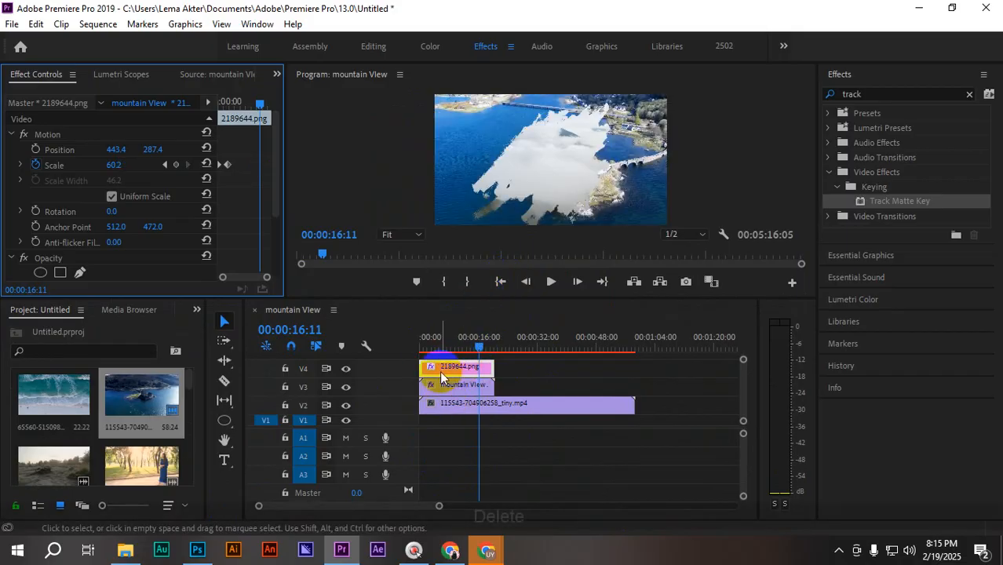
pyautogui.click(456, 376)
pyautogui.press('Delete')
pyautogui.moveTo(479, 351)
pyautogui.mouseDown()
pyautogui.moveTo(454, 351)
pyautogui.moveTo(472, 354)
pyautogui.moveTo(463, 359)
pyautogui.mouseUp()
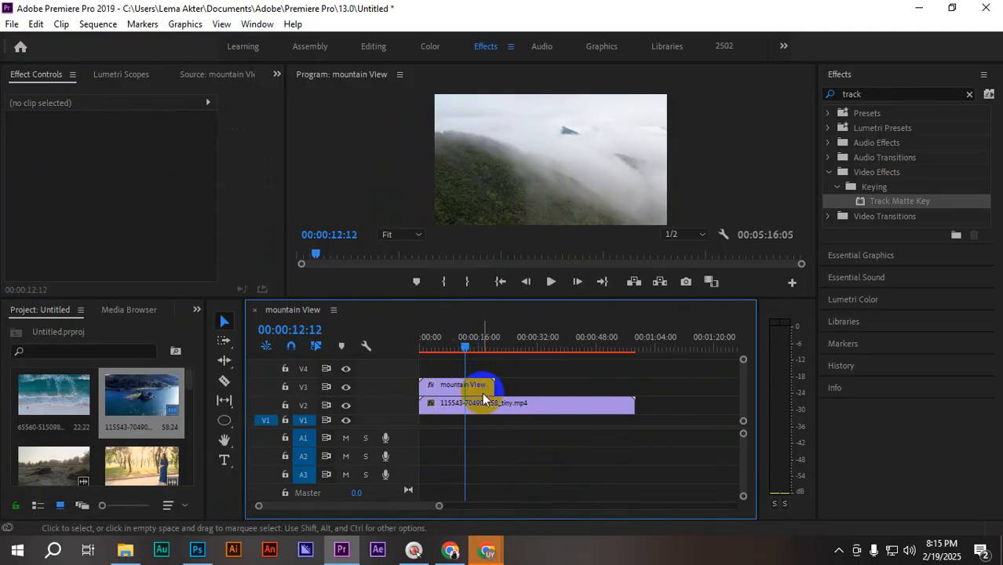
pyautogui.moveTo(590, 427); pyautogui.dragTo(458, 383)
pyautogui.press('Delete')
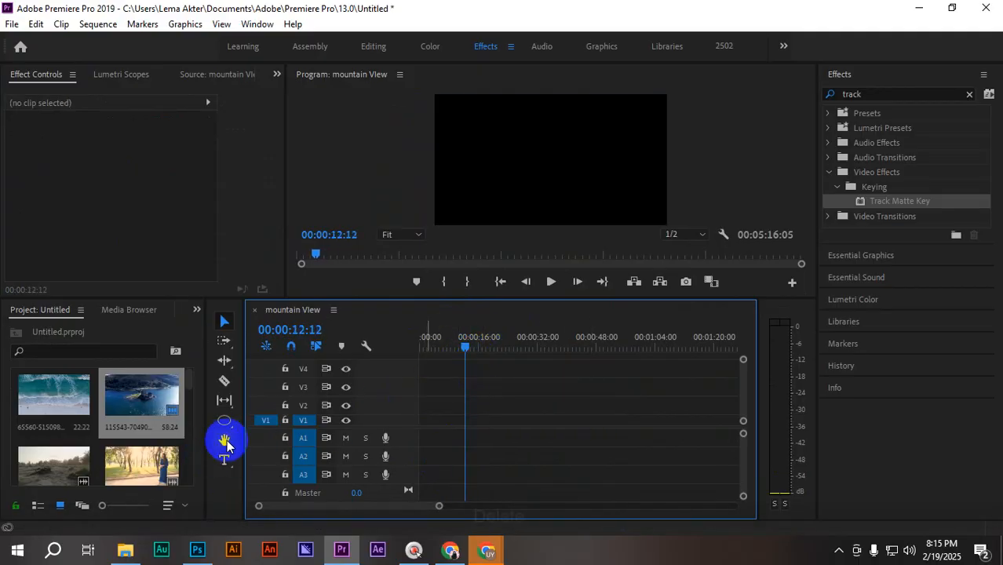
pyautogui.moveTo(205, 405); pyautogui.dragTo(352, 407)
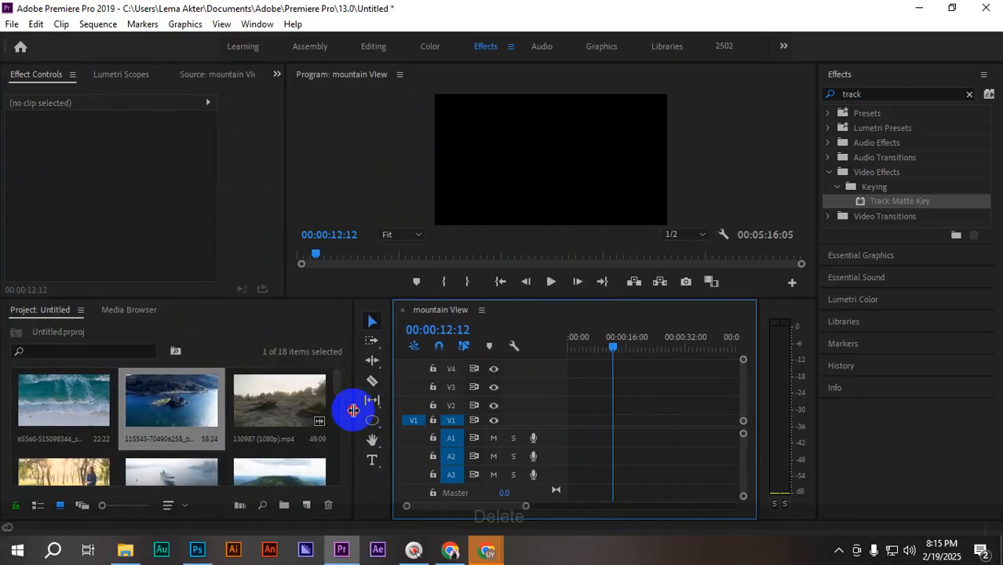
pyautogui.moveTo(241, 298); pyautogui.dragTo(269, 212)
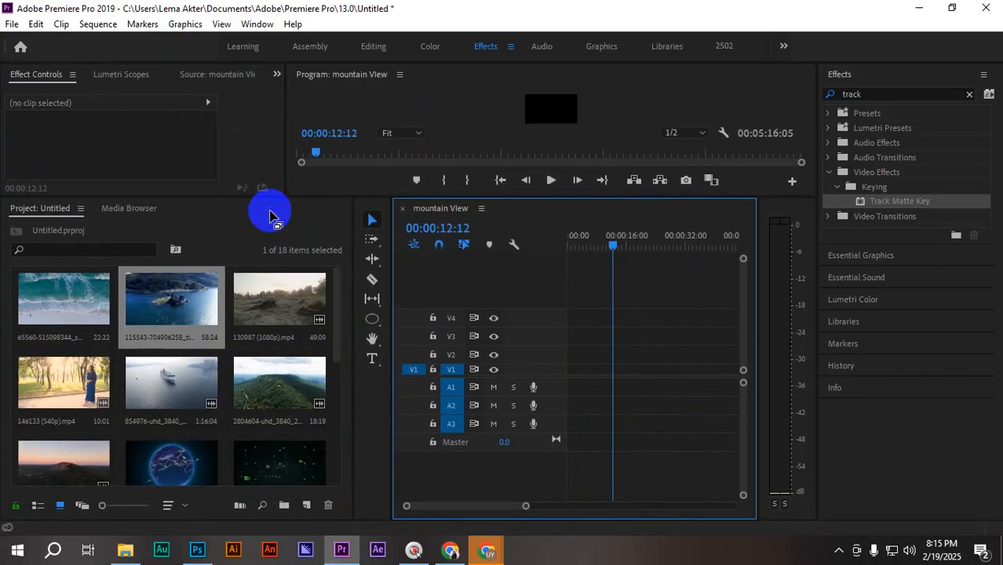
pyautogui.hotkey('ctrl', 'i')
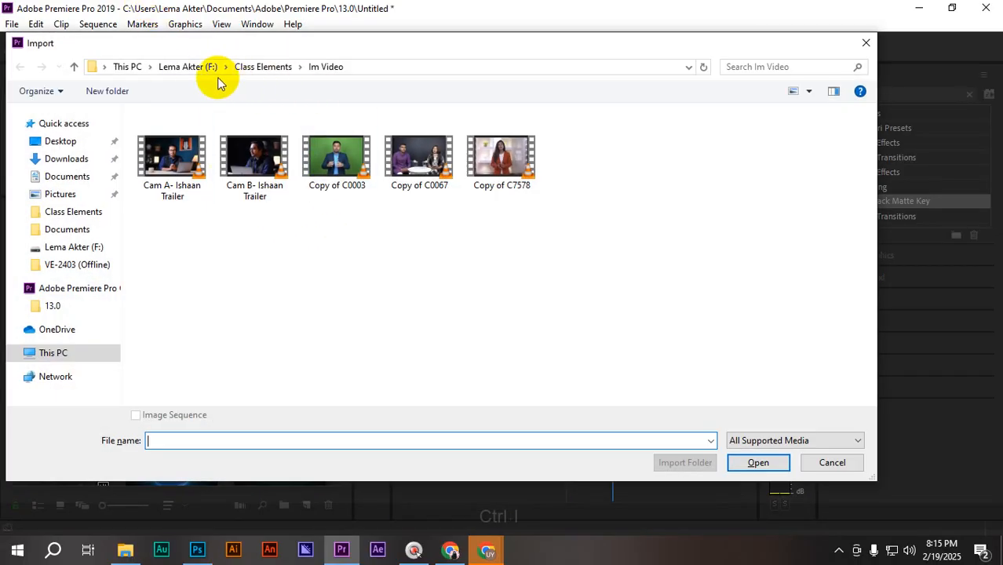
pyautogui.click(248, 66)
pyautogui.scroll(-3, 703, 309)
pyautogui.scroll(-1, 703, 311)
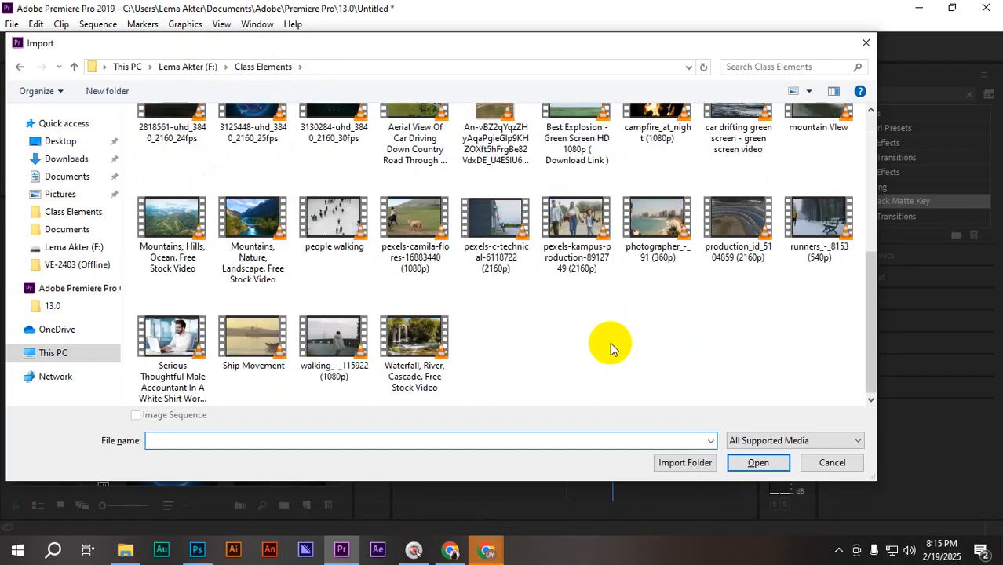
pyautogui.click(568, 234)
pyautogui.scroll(1, 684, 339)
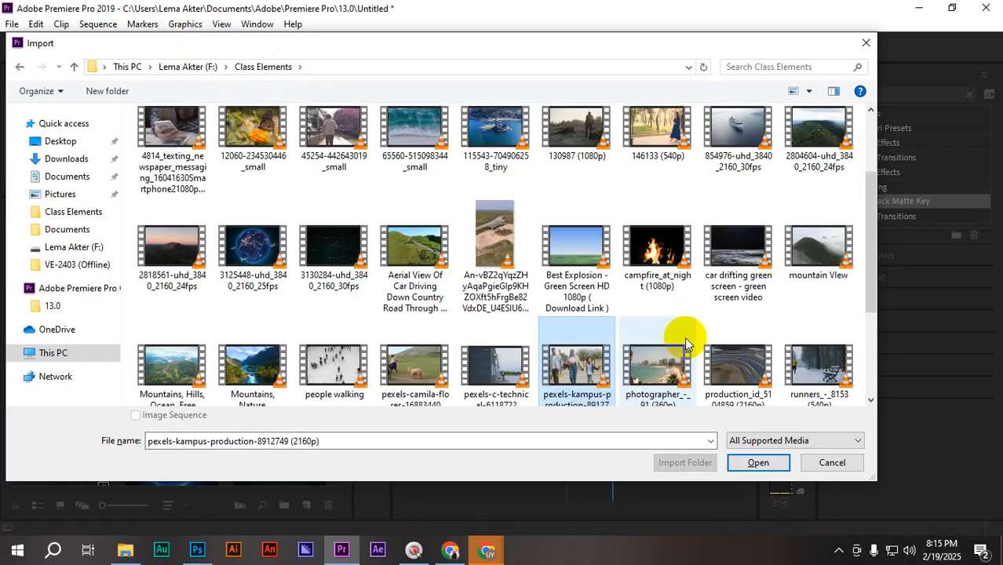
pyautogui.scroll(1, 684, 339)
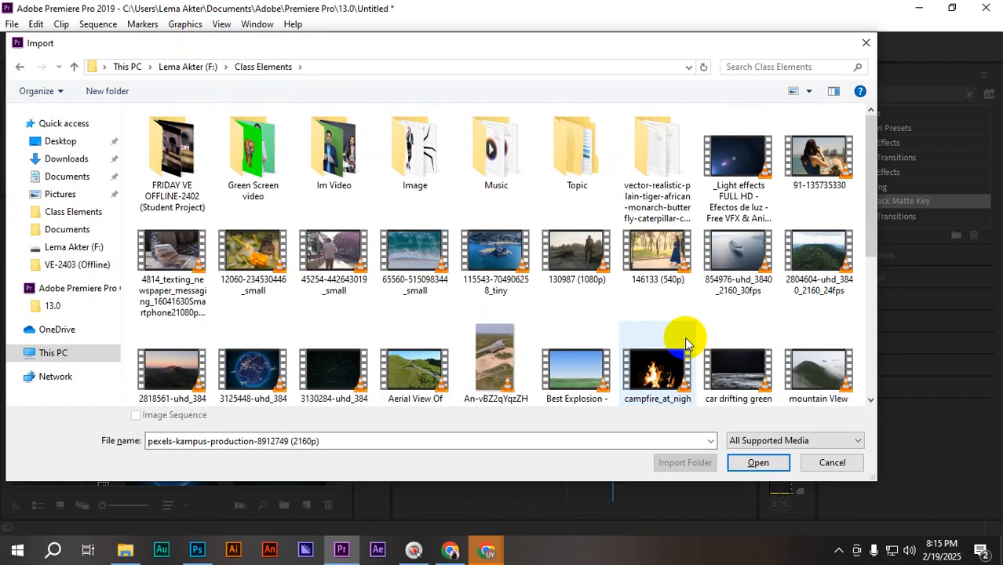
pyautogui.scroll(-3, 685, 336)
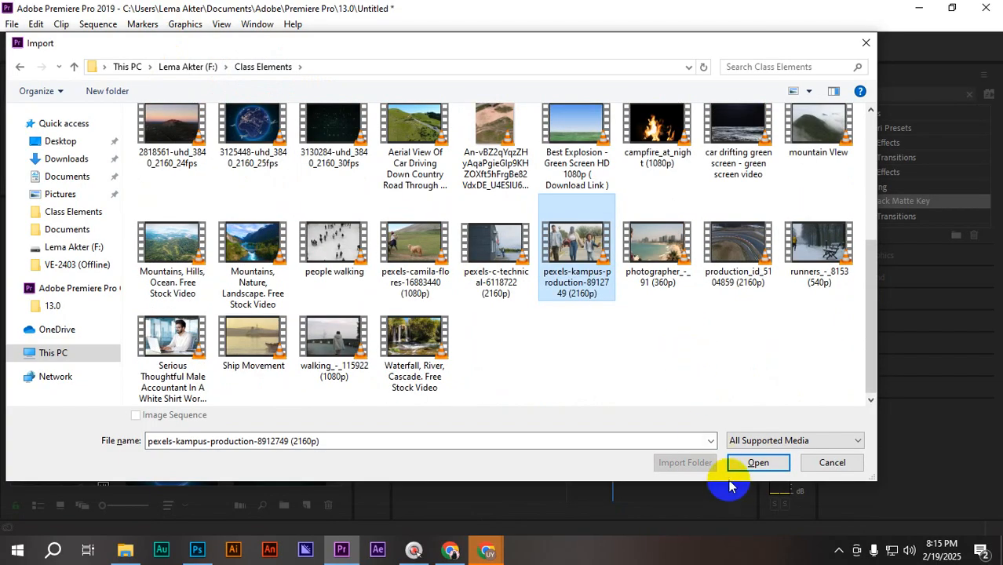
pyautogui.click(755, 463)
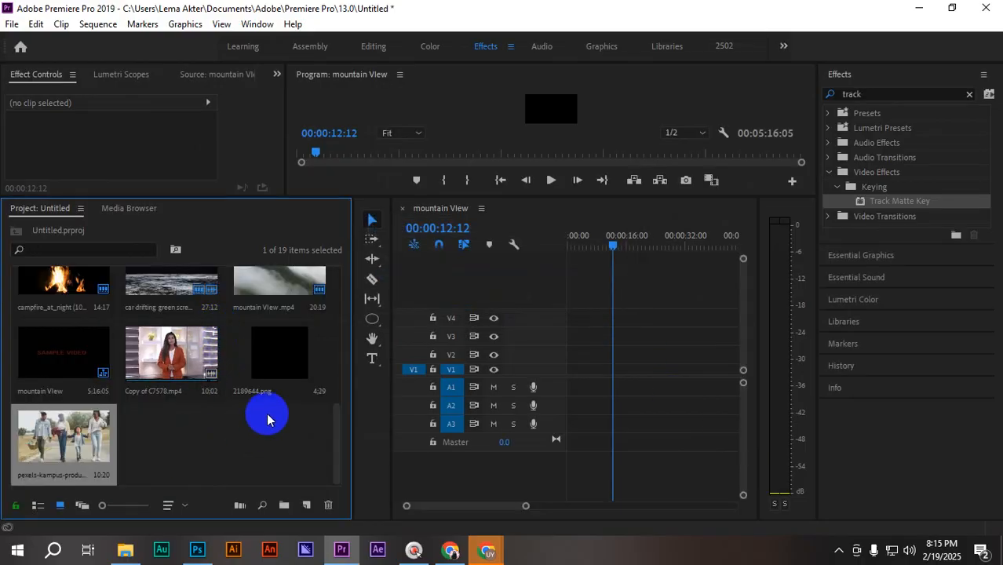
# - Delete all project items except the newly imported pexels-kampus-production footage
pyautogui.scroll(5, 278, 374)
pyautogui.keyDown('shift'); pyautogui.click(60, 316); pyautogui.keyUp('shift')
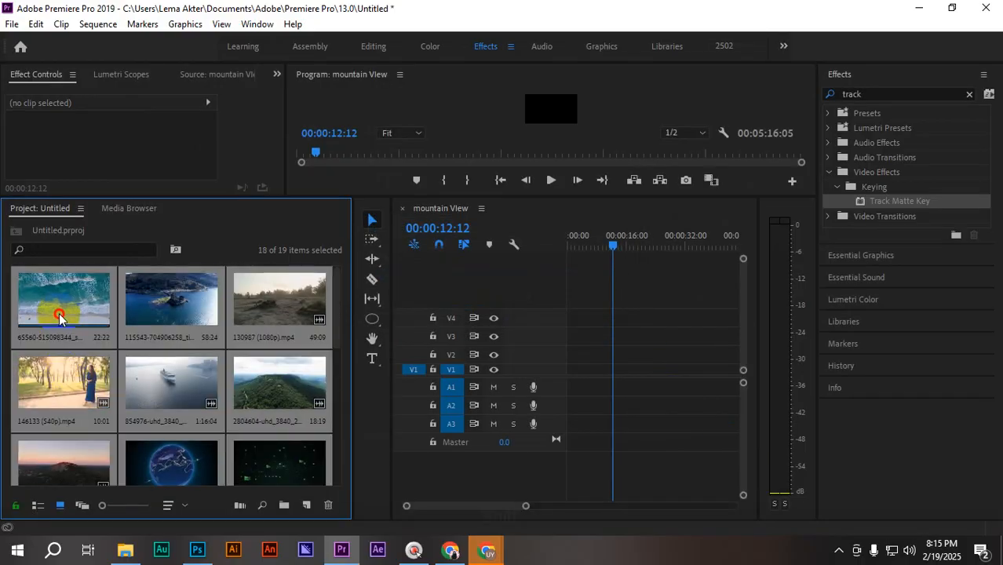
pyautogui.hotkey('shift', 'Delete')
# - Create a sequence from the pexels-kampus-production footage and enlarge the program preview and timeline areas
pyautogui.doubleClick(97, 336)
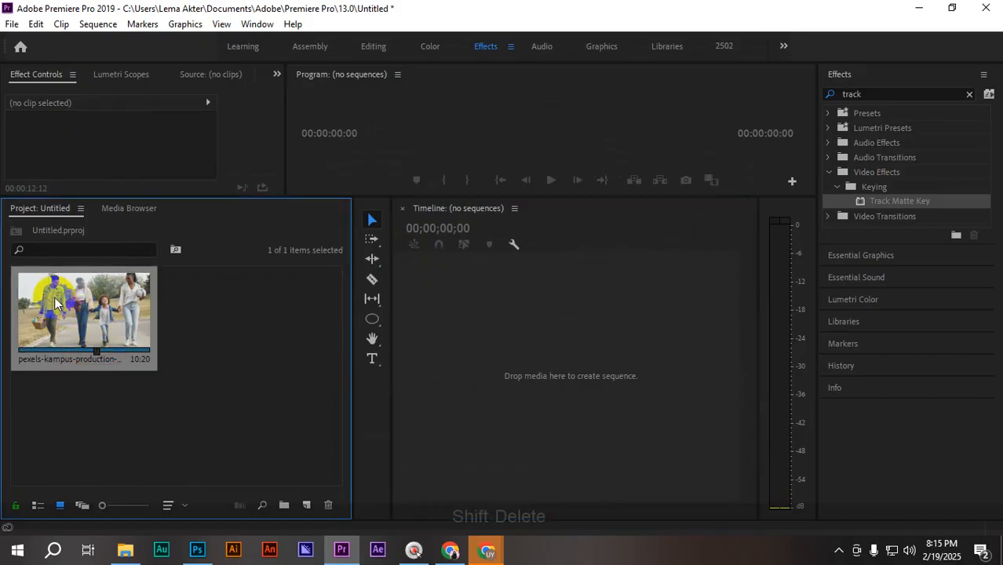
pyautogui.moveTo(213, 318); pyautogui.dragTo(490, 306)
pyautogui.moveTo(560, 197); pyautogui.dragTo(477, 364)
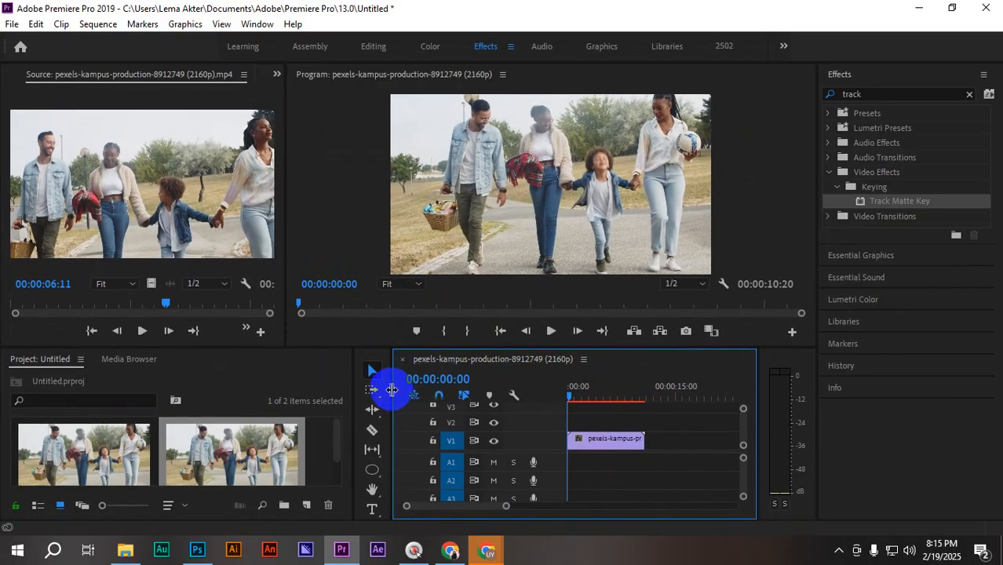
pyautogui.moveTo(392, 389); pyautogui.dragTo(280, 392)
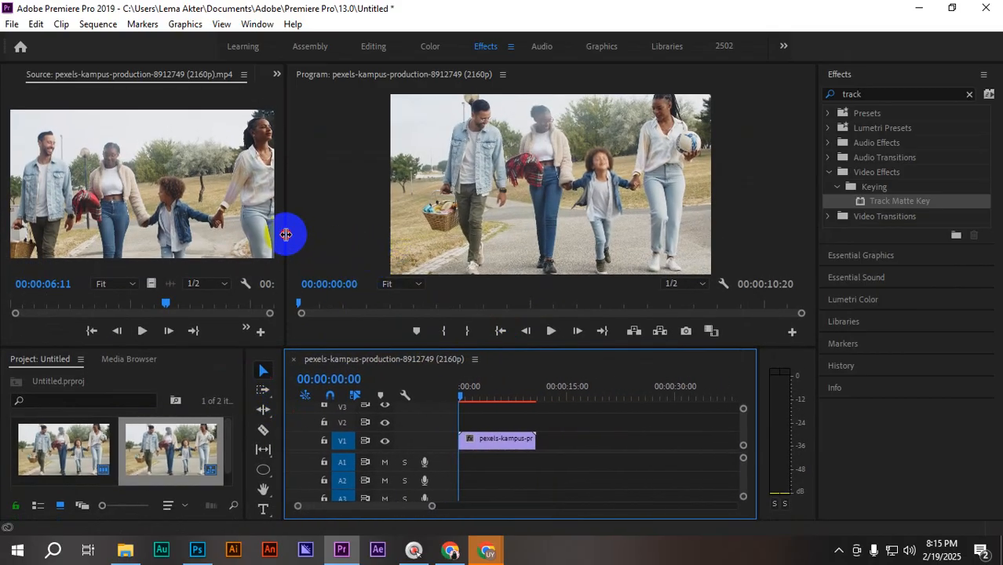
pyautogui.moveTo(286, 233); pyautogui.dragTo(195, 233)
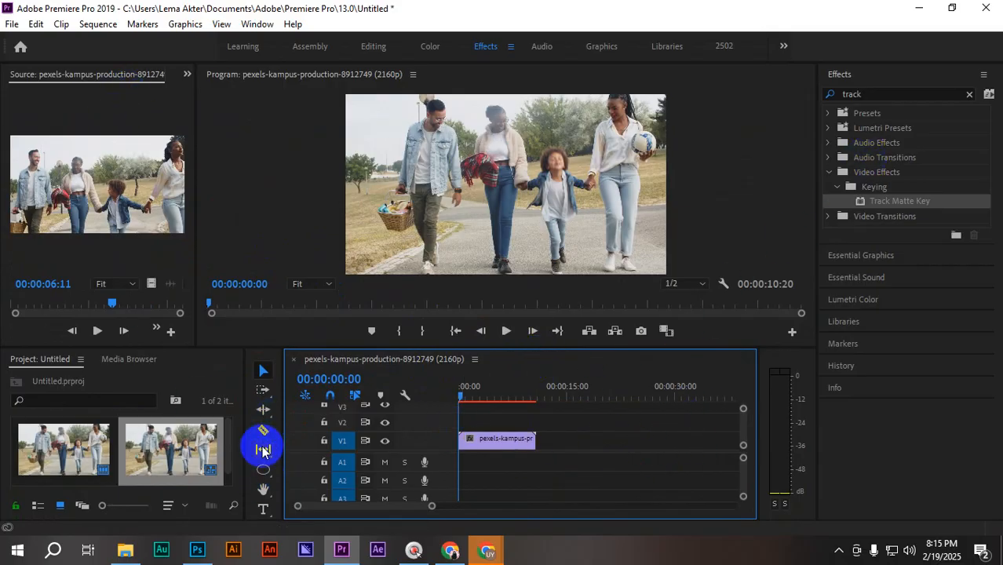
# - Add a title reading "Text" over the footage, enlarge it and position it near the middle of the frame
pyautogui.click(263, 511)
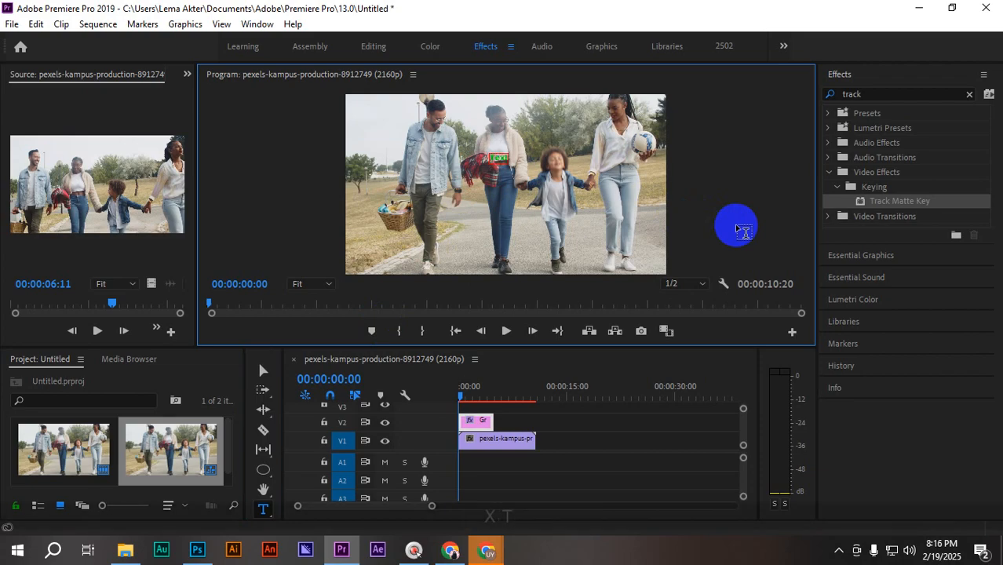
pyautogui.click(264, 371)
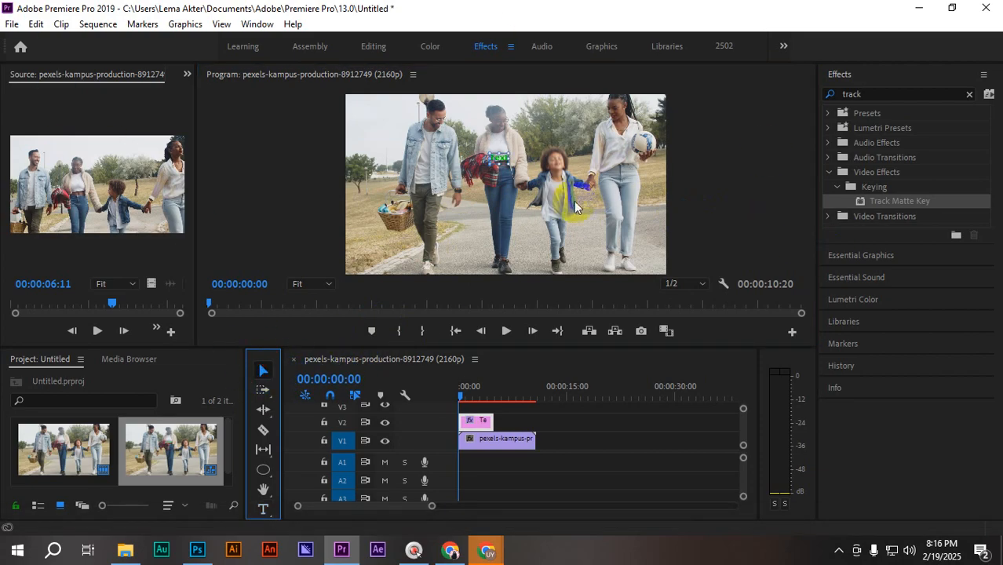
pyautogui.click(502, 166)
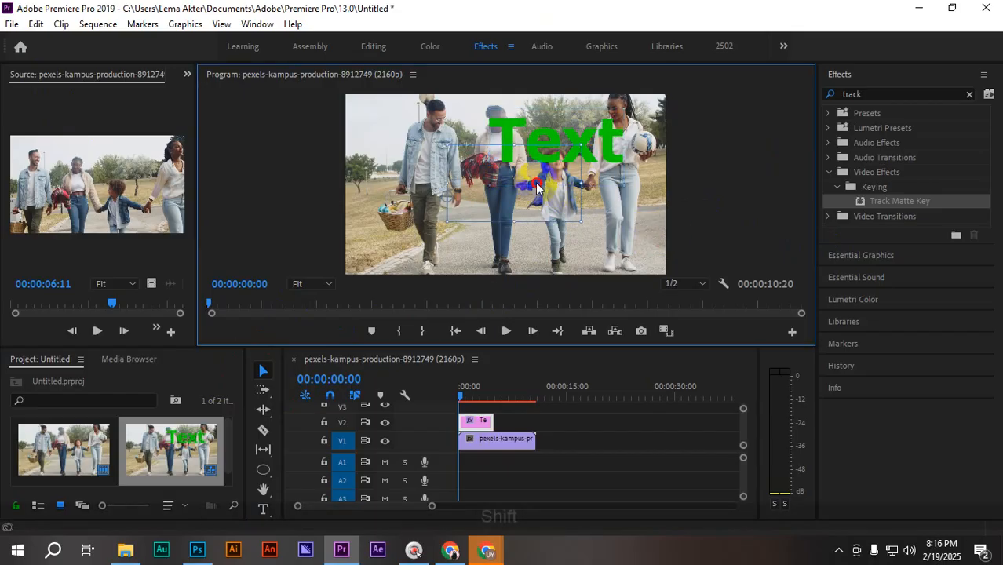
pyautogui.moveTo(536, 186); pyautogui.dragTo(532, 187)
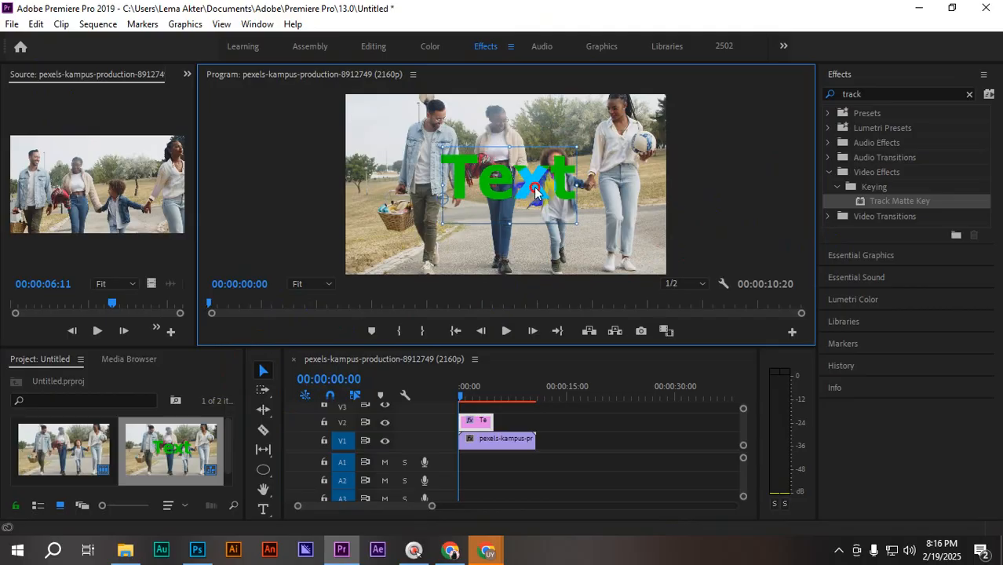
# - Change the fill colour of the "Text" title over the footage to red
pyautogui.doubleClick(533, 185)
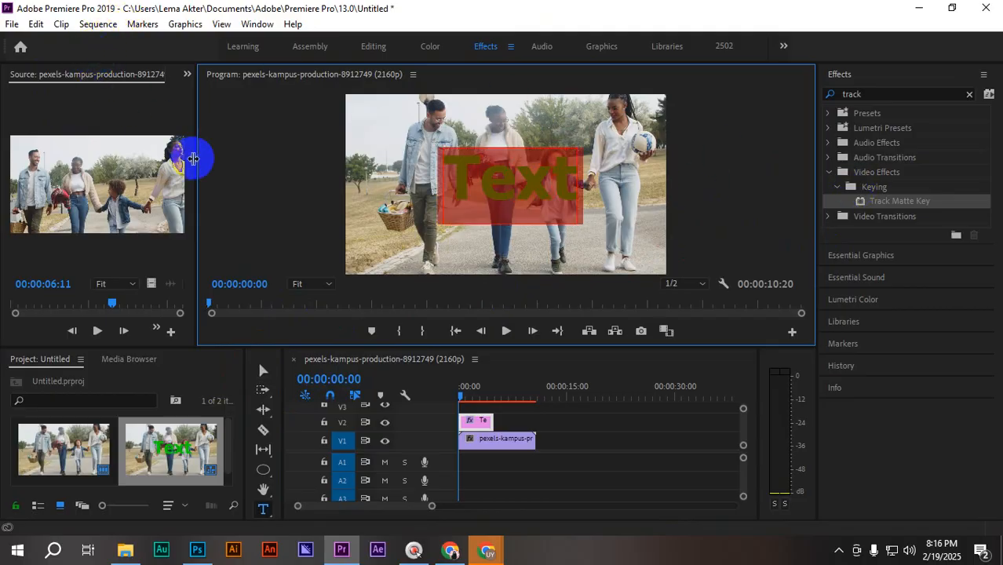
pyautogui.click(188, 74)
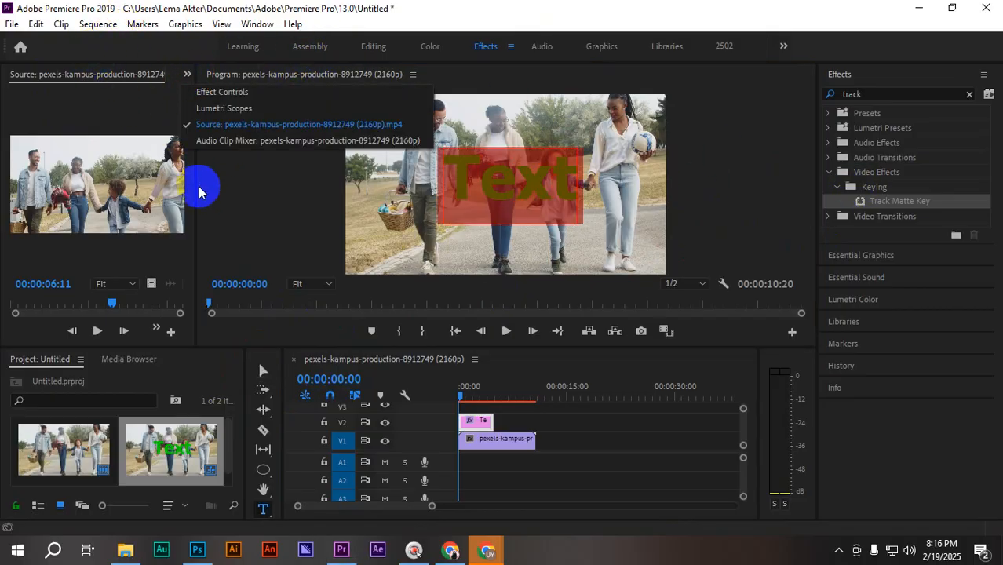
pyautogui.click(230, 95)
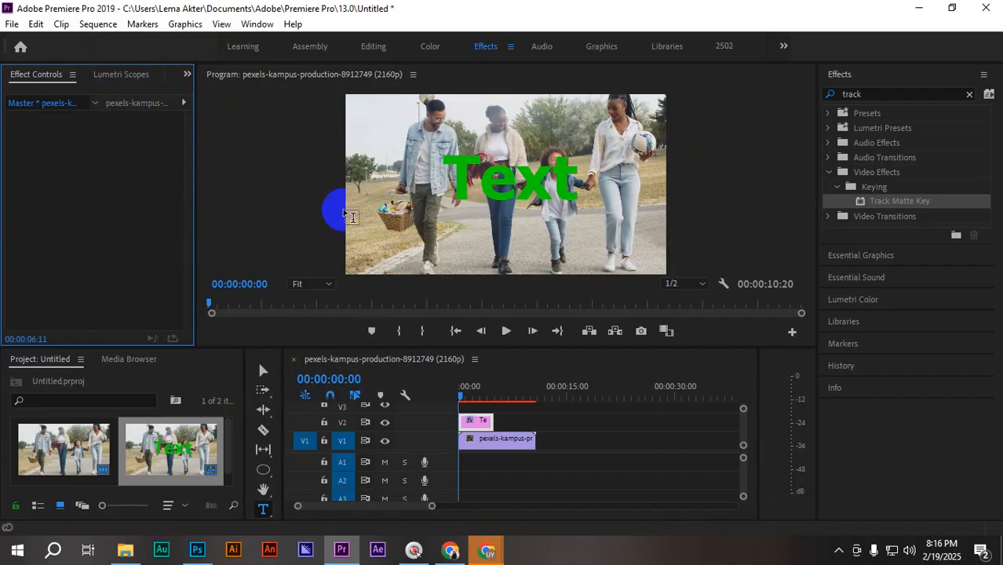
pyautogui.click(473, 424)
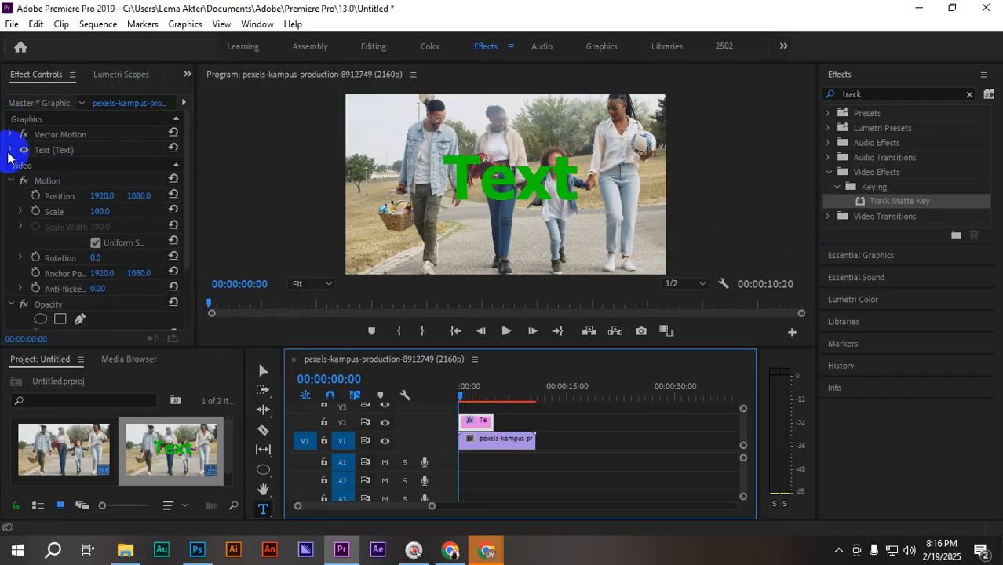
pyautogui.click(13, 134)
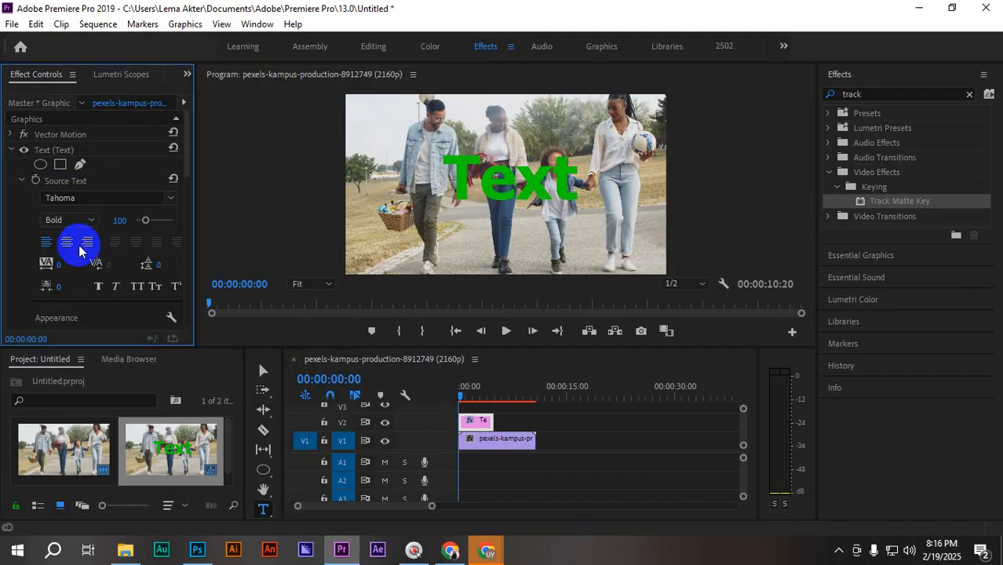
pyautogui.scroll(-1, 82, 251)
pyautogui.click(85, 295)
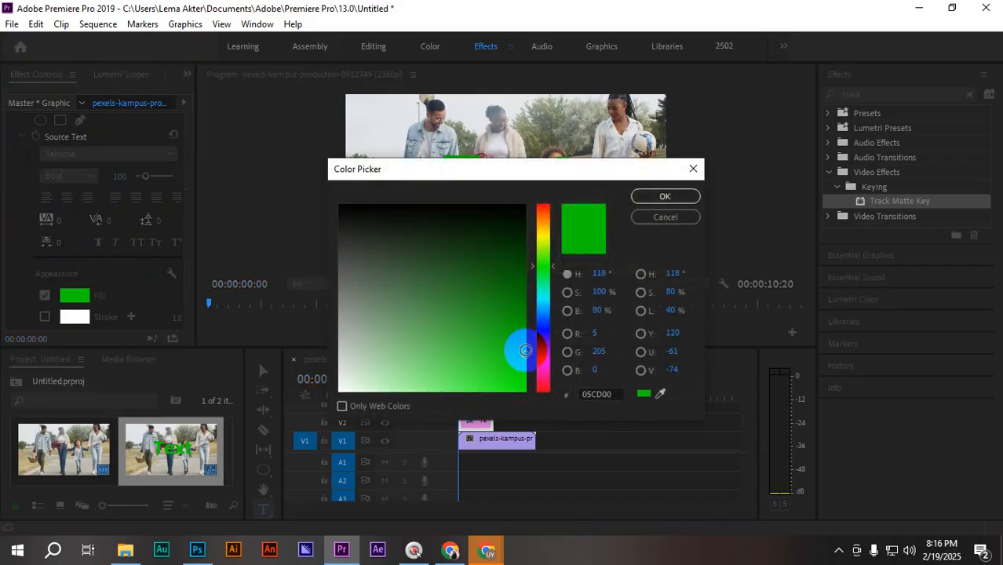
pyautogui.click(545, 375)
pyautogui.click(515, 358)
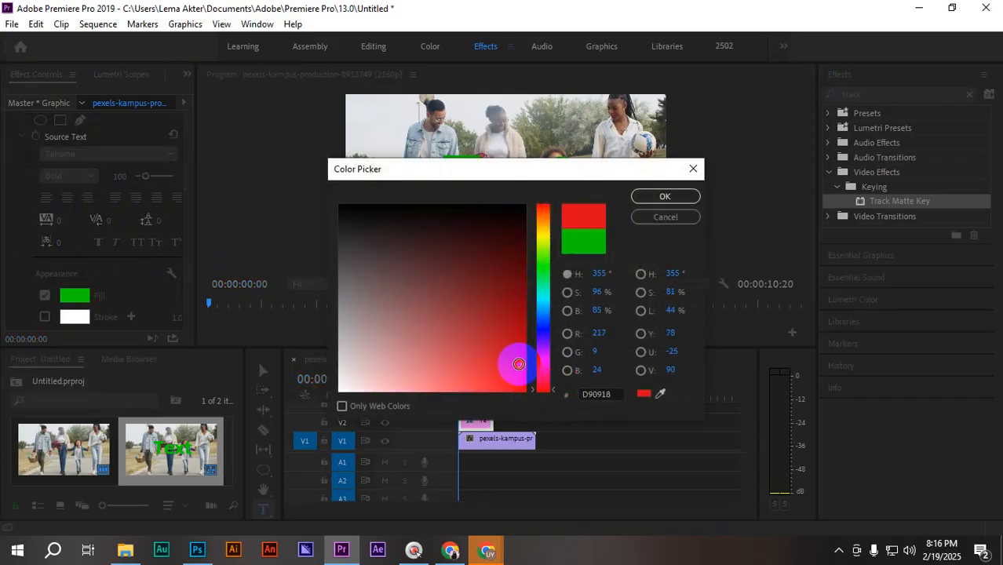
pyautogui.click(665, 197)
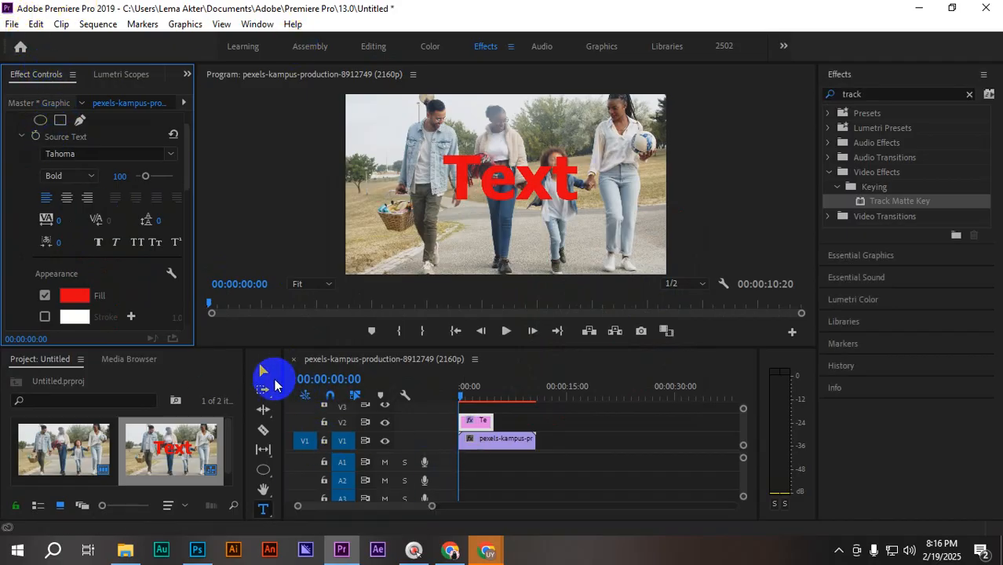
# - Extend the Text clip in the timeline so it ends together with the footage clip beneath it
pyautogui.click(264, 371)
pyautogui.click(579, 449)
pyautogui.click(485, 423)
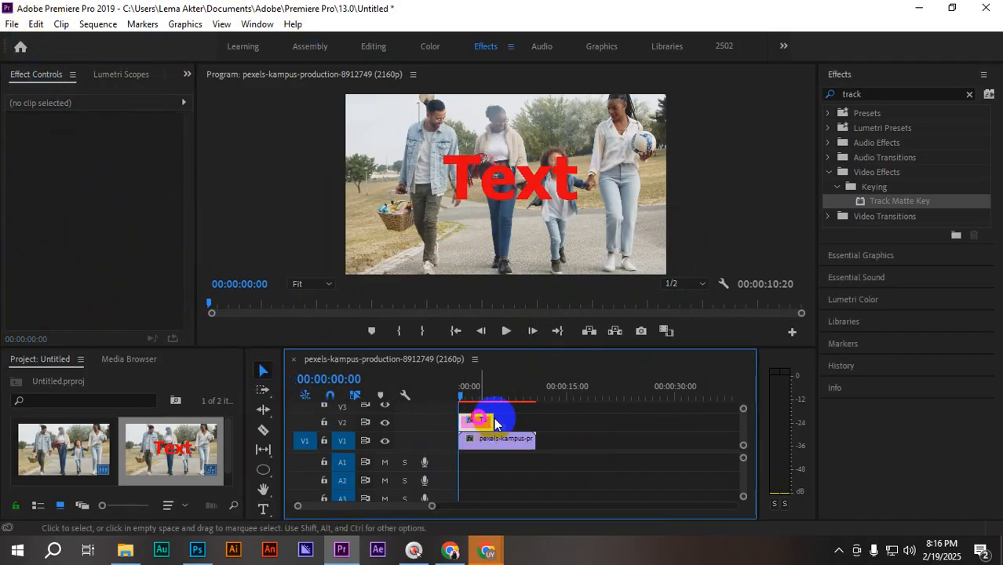
pyautogui.moveTo(493, 422); pyautogui.dragTo(536, 428)
pyautogui.click(569, 463)
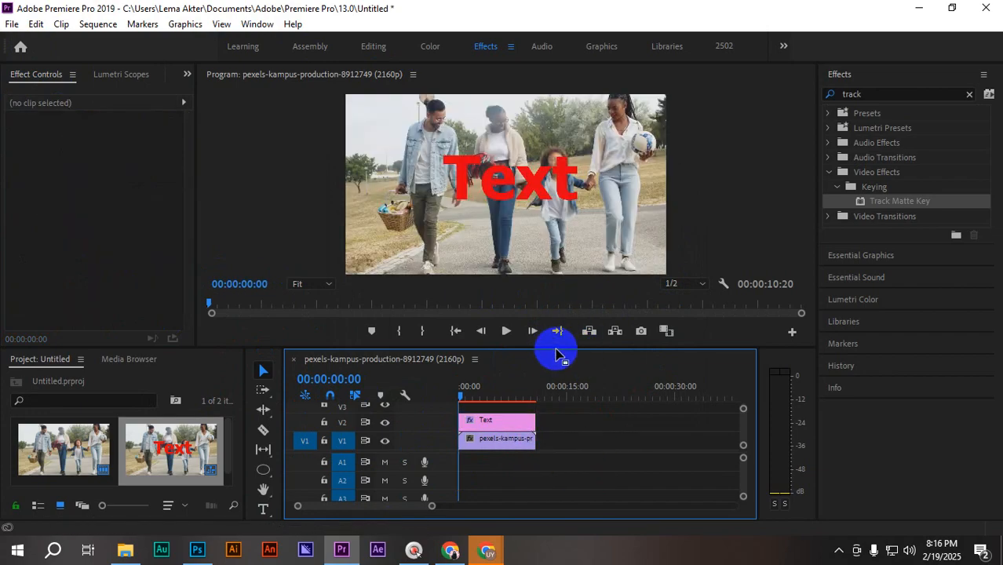
# - Enlarge the timeline area and move both clips up, placing the Text clip on V5 and the footage on V4
pyautogui.moveTo(555, 353); pyautogui.dragTo(571, 252)
pyautogui.moveTo(561, 405); pyautogui.dragTo(493, 334)
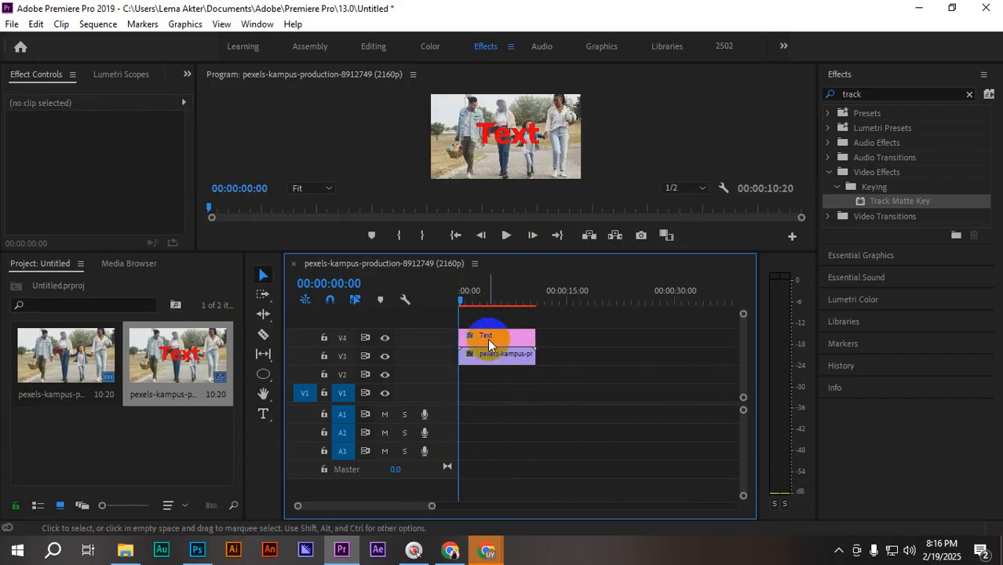
pyautogui.moveTo(618, 389); pyautogui.dragTo(477, 295)
pyautogui.moveTo(510, 334); pyautogui.dragTo(510, 316)
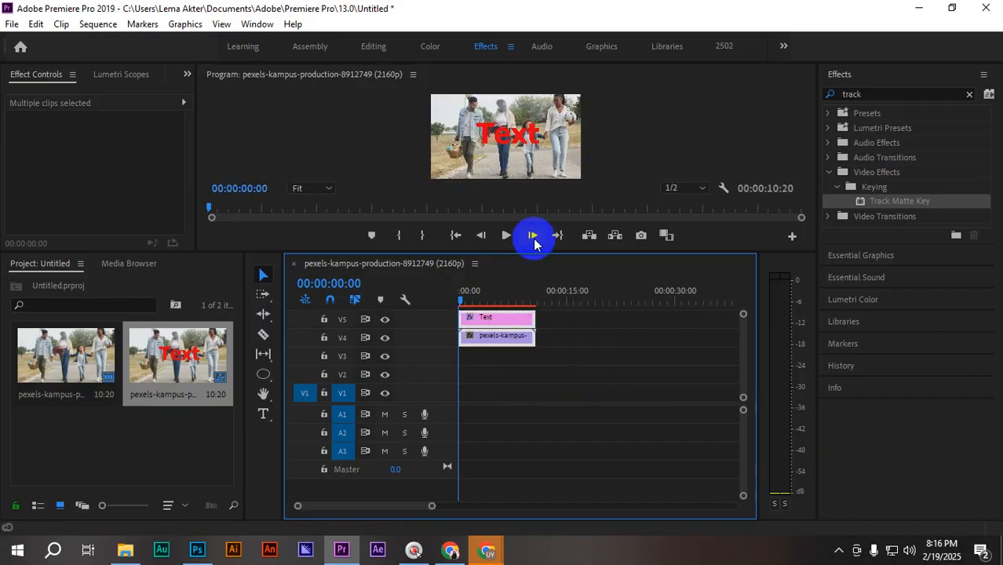
# - Scale the "Text" title to 1077 and reposition it at 801.7, 1373.4 so it spans the middle of the frame
pyautogui.moveTo(530, 251); pyautogui.dragTo(518, 336)
pyautogui.click(531, 191)
pyautogui.doubleClick(529, 161)
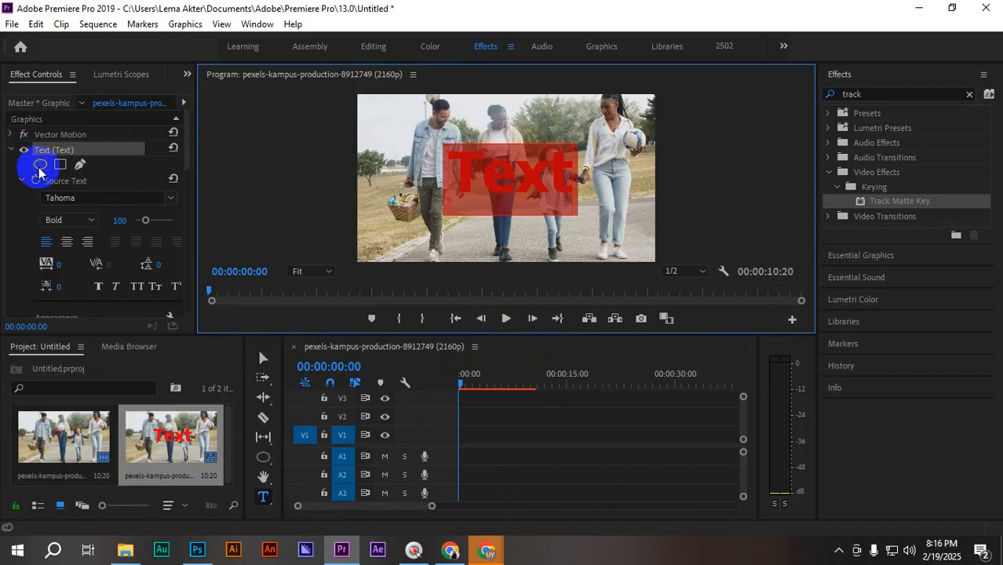
pyautogui.click(263, 358)
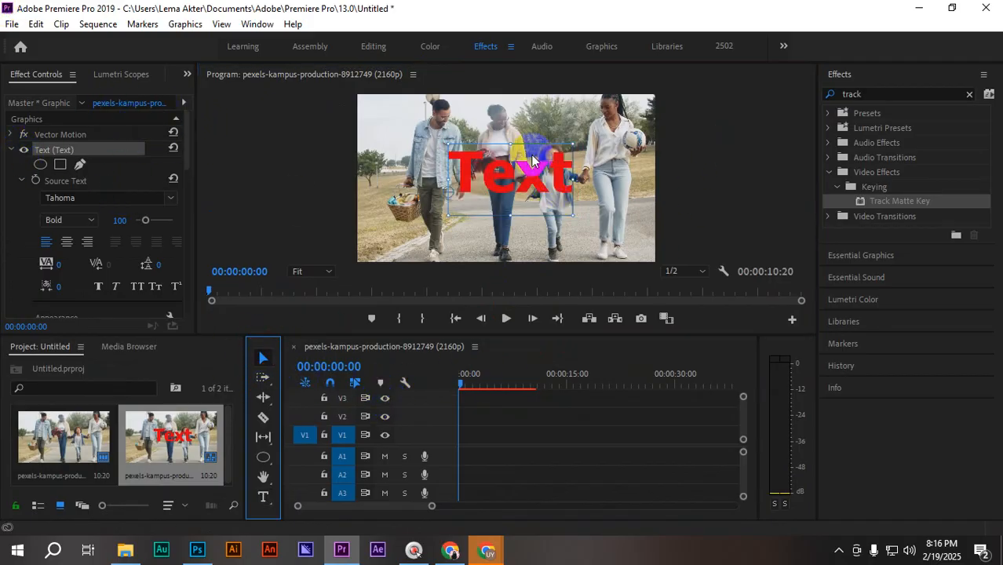
pyautogui.click(523, 186)
pyautogui.moveTo(528, 175); pyautogui.dragTo(525, 182)
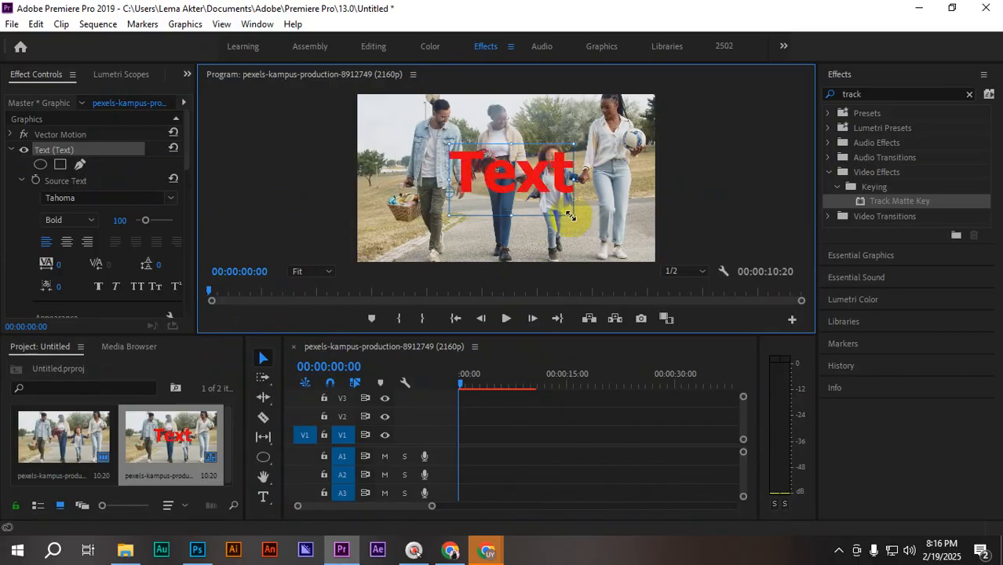
pyautogui.scroll(-6, 68, 235)
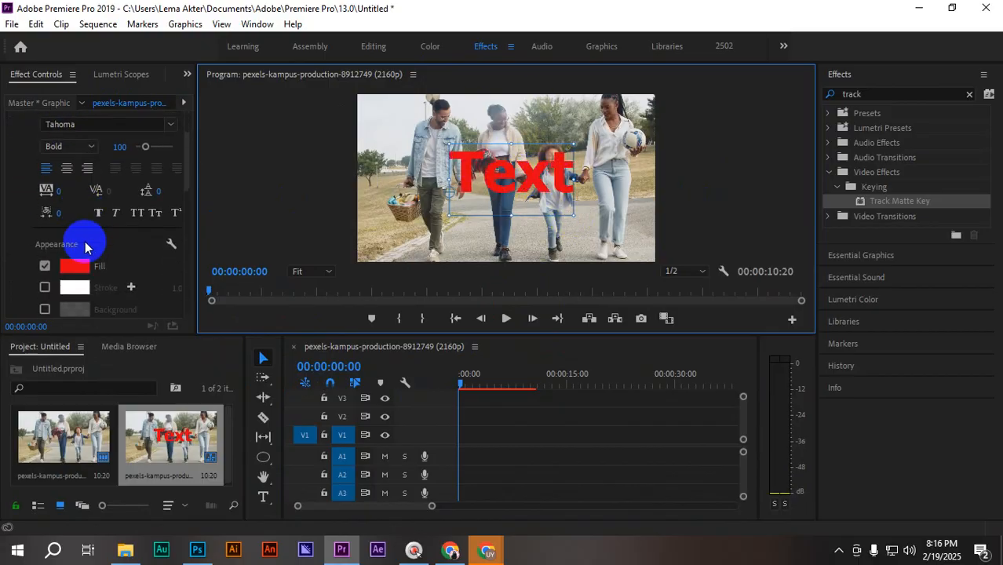
pyautogui.moveTo(98, 248); pyautogui.dragTo(377, 274)
pyautogui.moveTo(579, 173); pyautogui.dragTo(551, 181)
pyautogui.click(456, 319)
pyautogui.click(589, 319)
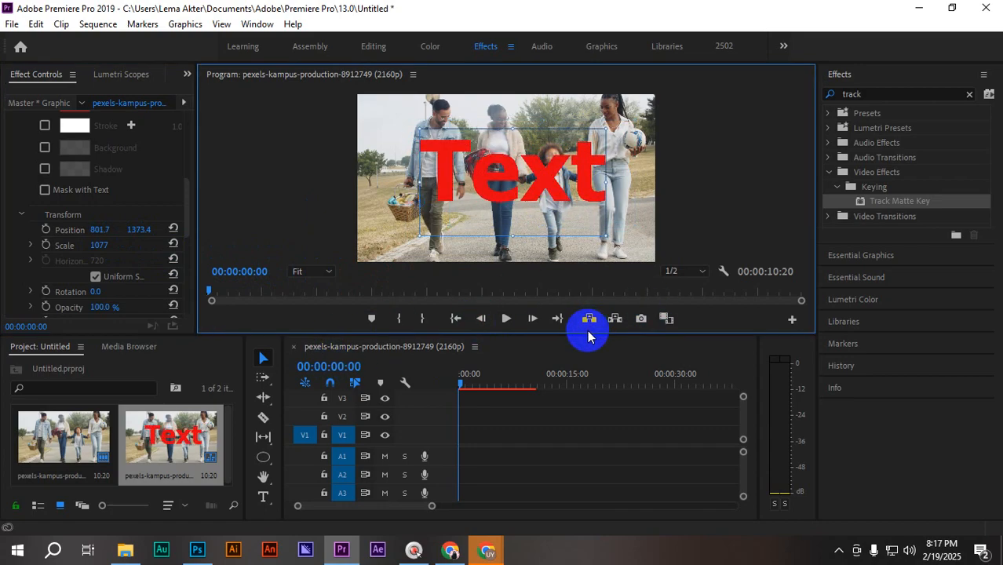
pyautogui.moveTo(591, 335); pyautogui.dragTo(609, 223)
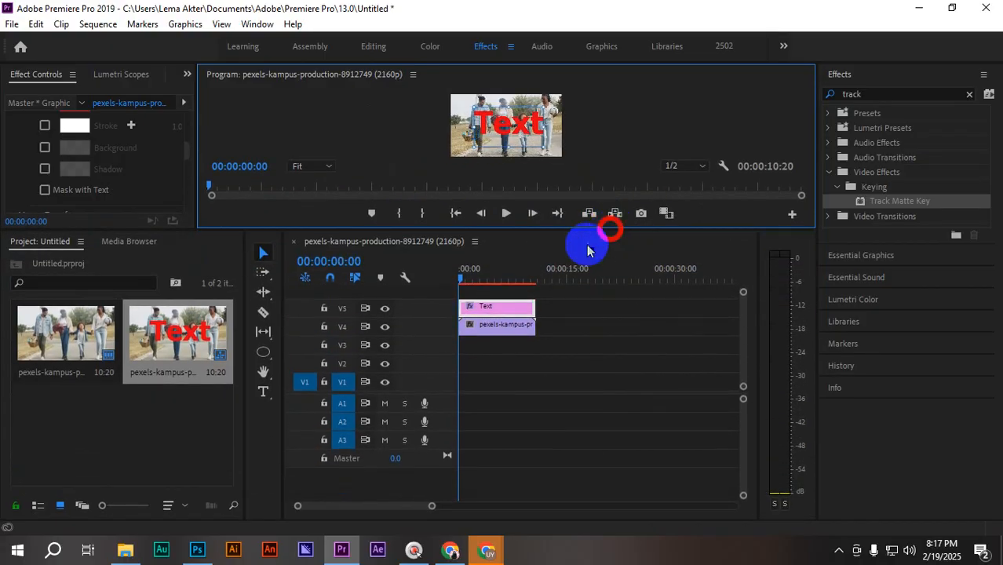
# - Apply Track Matte Key to the footage clip on V4 and set its matte to Video 5
pyautogui.click(494, 328)
pyautogui.click(40, 155)
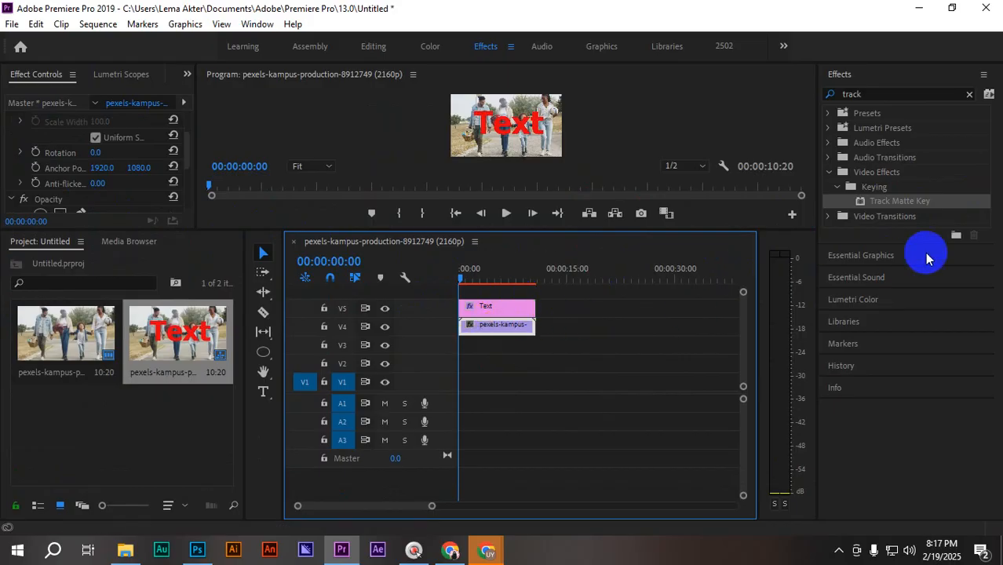
pyautogui.moveTo(895, 200); pyautogui.dragTo(505, 326)
pyautogui.scroll(-5, 60, 157)
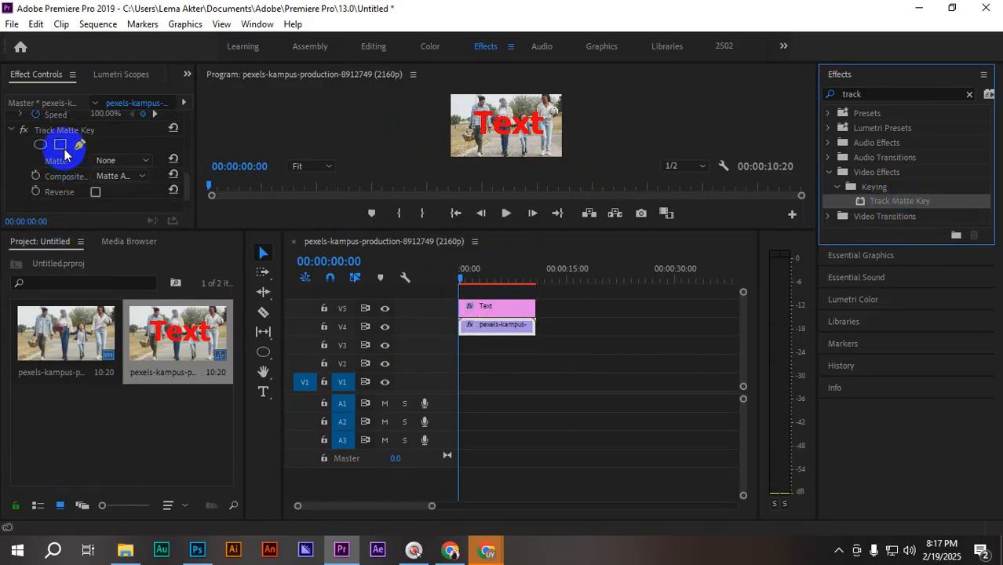
pyautogui.click(67, 130)
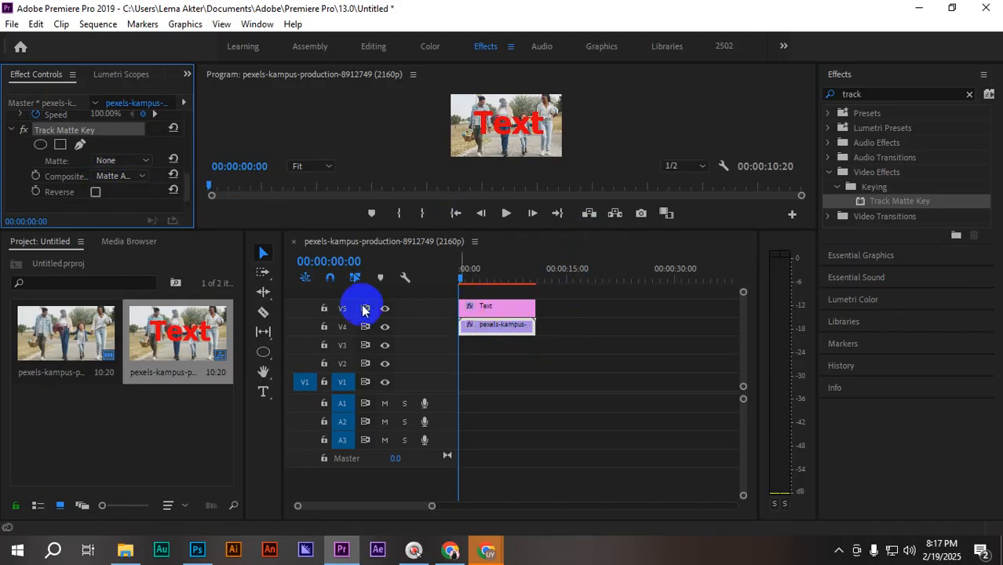
pyautogui.click(110, 161)
pyautogui.click(122, 194)
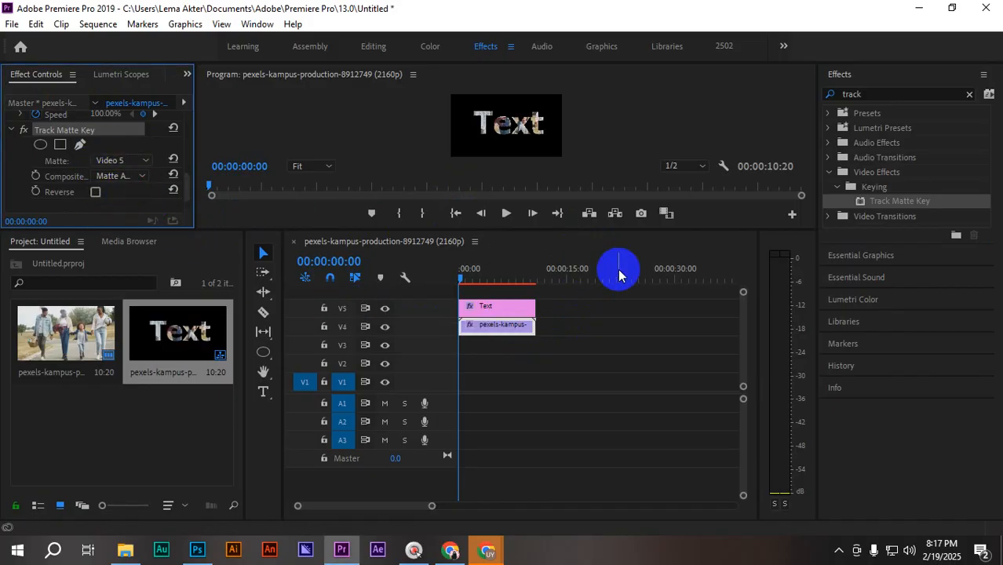
# - Enlarge the program preview and play the sequence to check the footage inside the text, finishing with the Text clip selected
pyautogui.moveTo(500, 238); pyautogui.dragTo(448, 262)
pyautogui.press('space')
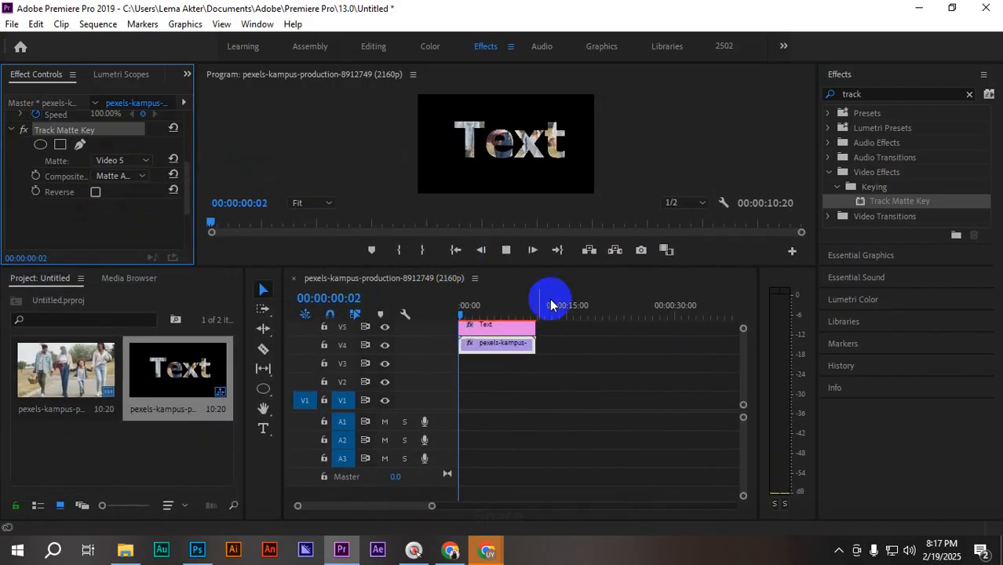
pyautogui.press('space')
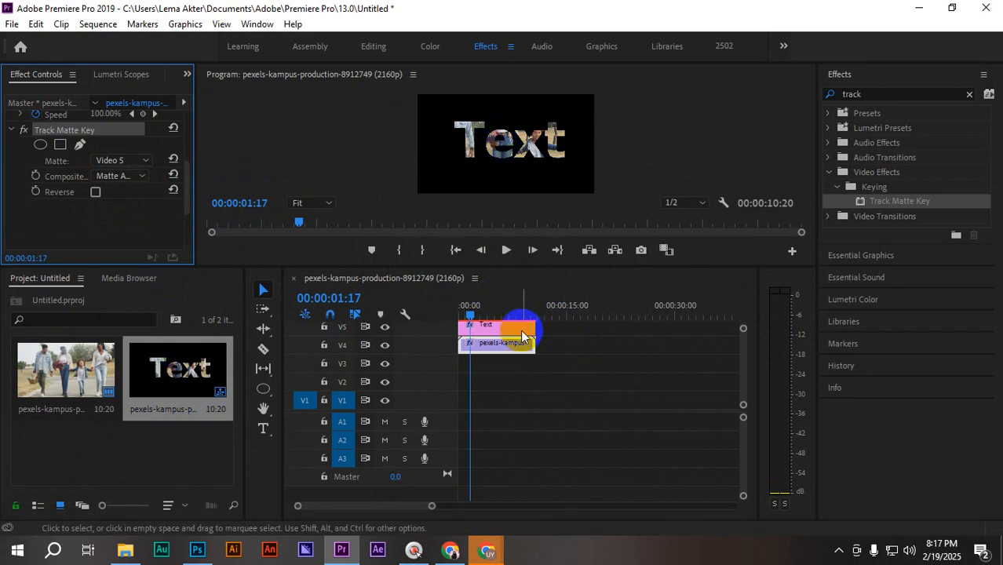
pyautogui.click(487, 329)
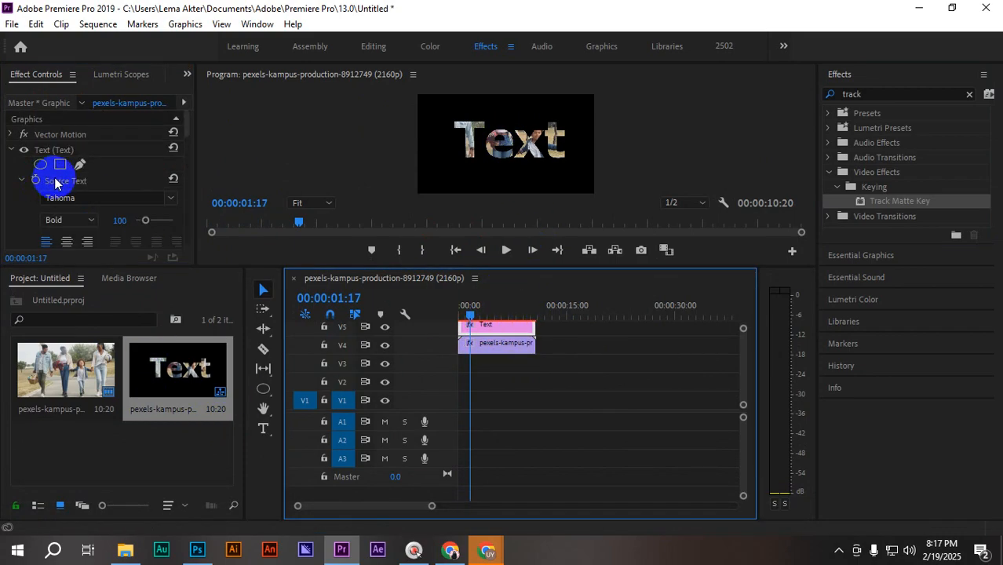
# - Switch to Chrome, close the chat pop-up on the Facebook group page and return to Premiere Pro
pyautogui.click(449, 556)
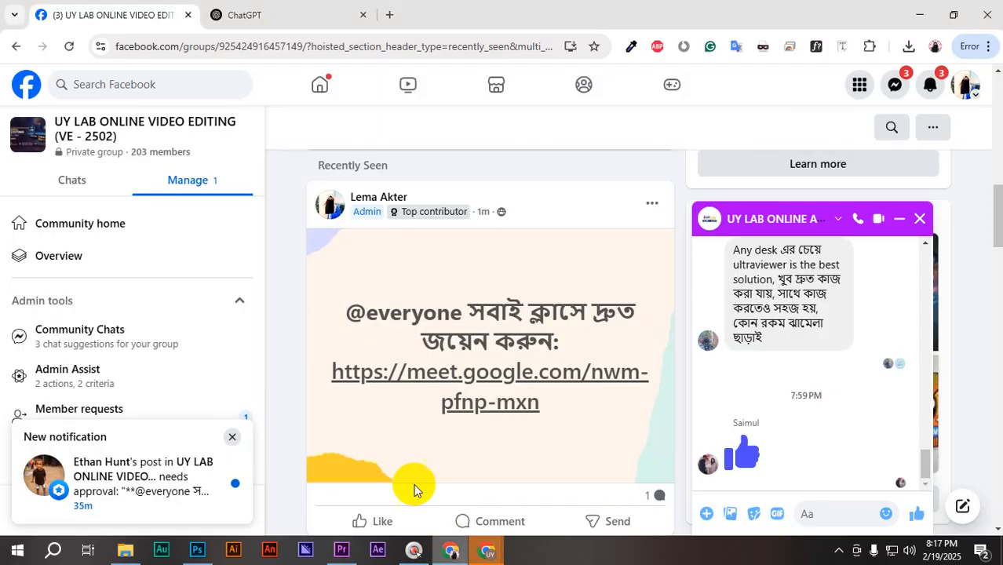
pyautogui.click(918, 218)
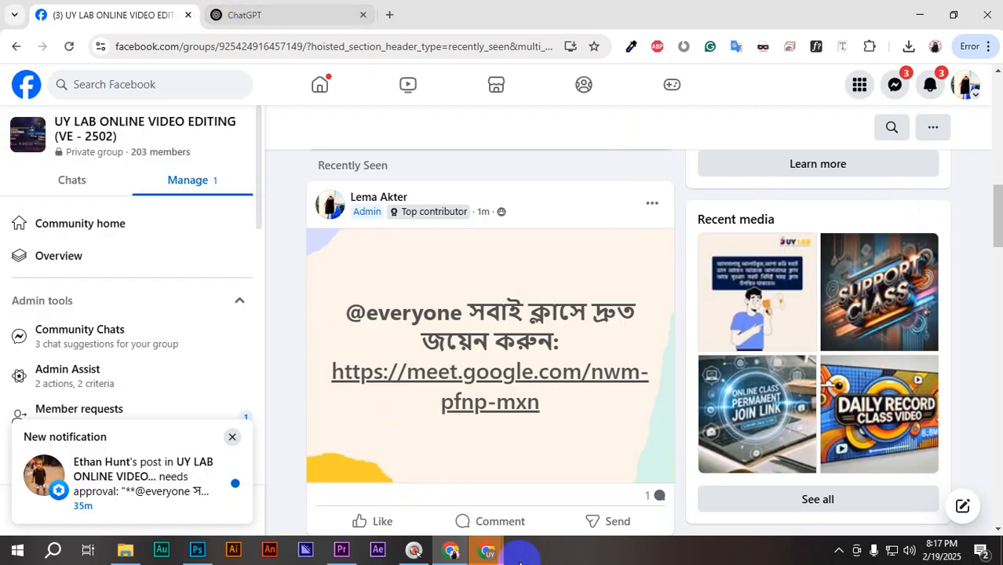
pyautogui.click(457, 553)
pyautogui.click(361, 355)
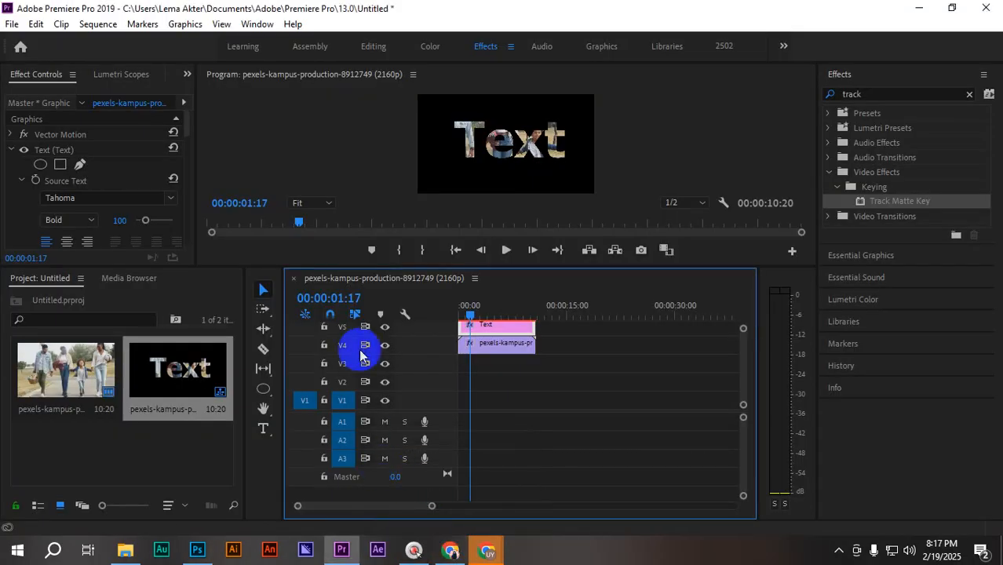
# - Switch to Chrome and review the Class # 3 topics in the Online Video Editing Module PDF, highlighting "Working with Transitions"
pyautogui.click(403, 497)
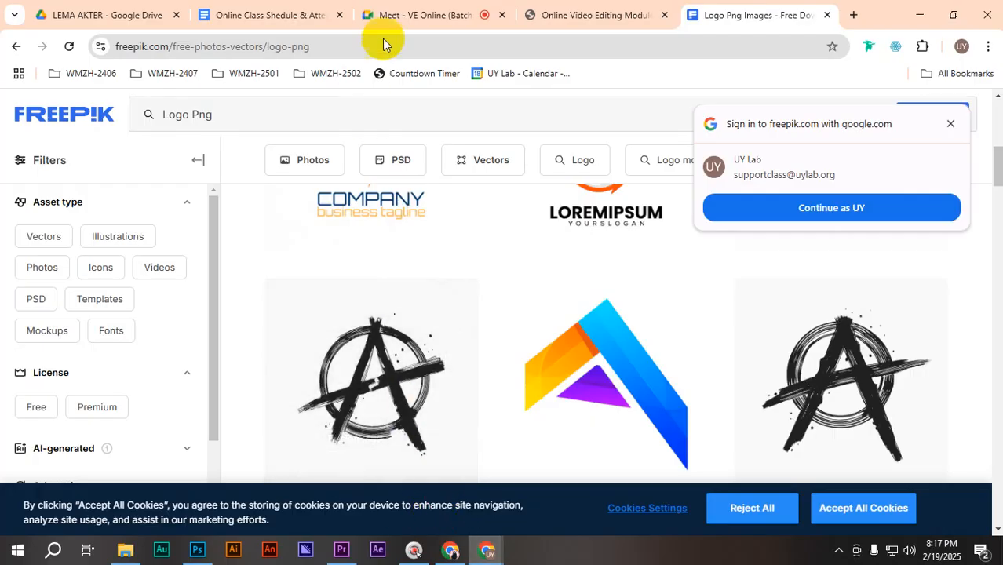
pyautogui.click(560, 18)
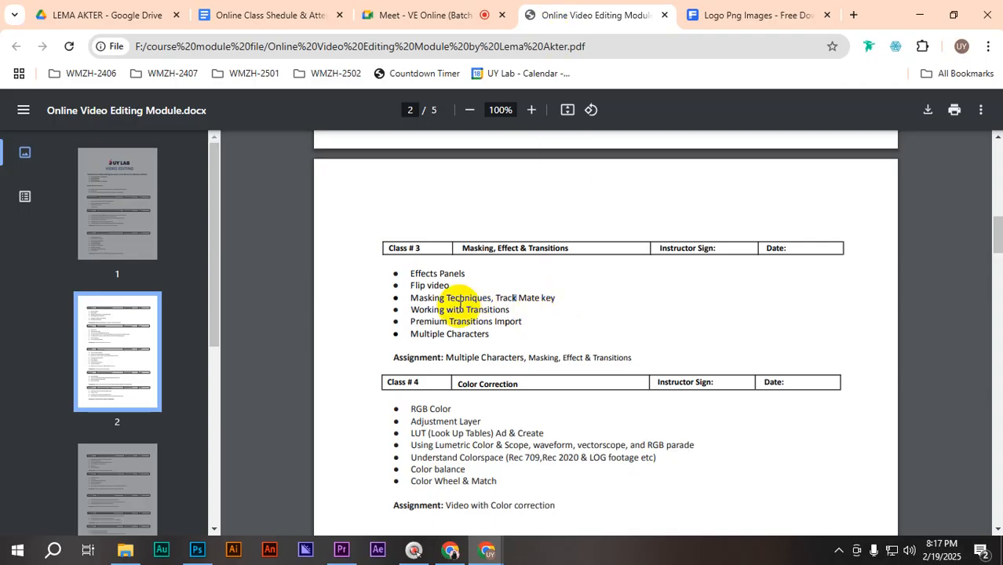
pyautogui.click(454, 306)
pyautogui.moveTo(494, 309); pyautogui.dragTo(523, 306)
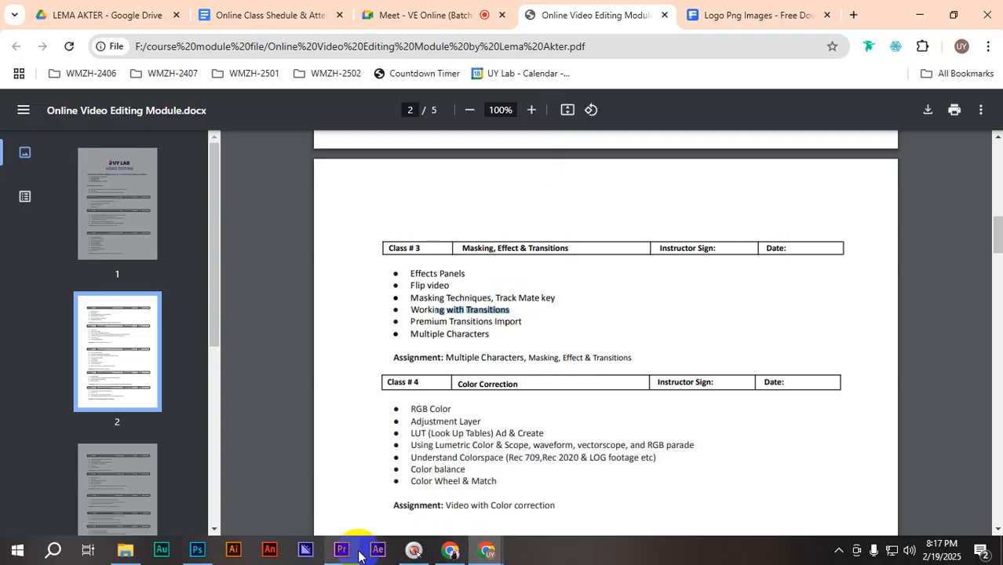
# - Go to the Google Meet call and open its in-call messages to read the participants' replies
pyautogui.moveTo(358, 556)
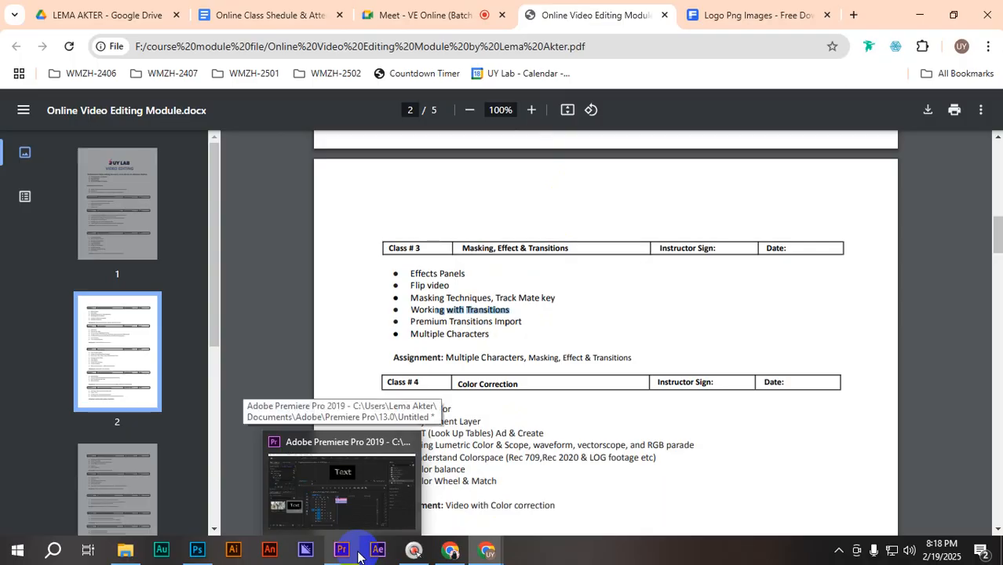
pyautogui.click(439, 15)
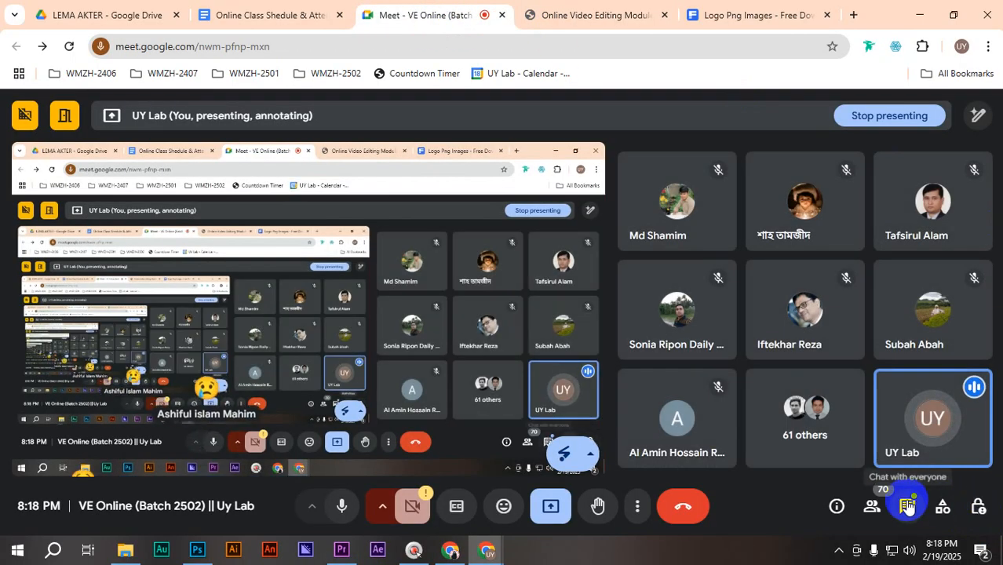
pyautogui.click(905, 506)
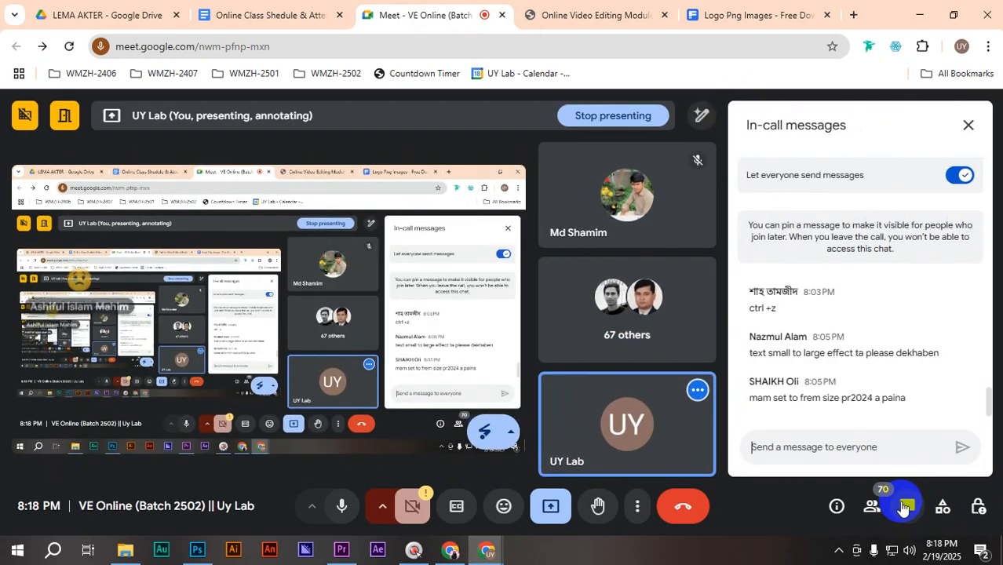
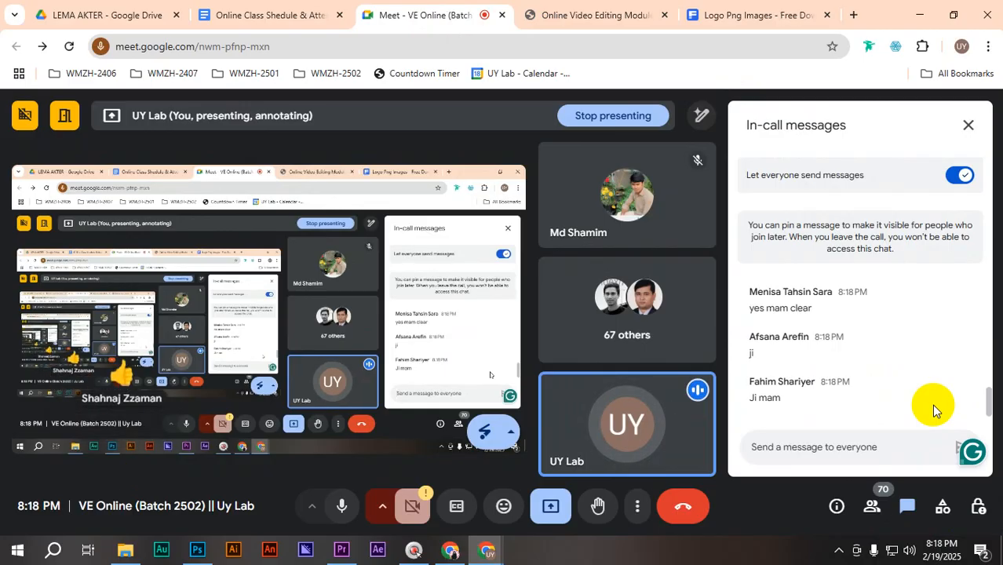
# - Read back through the participants' earlier and latest in-call messages, then close the message panel
pyautogui.scroll(1, 932, 404)
pyautogui.scroll(6, 931, 404)
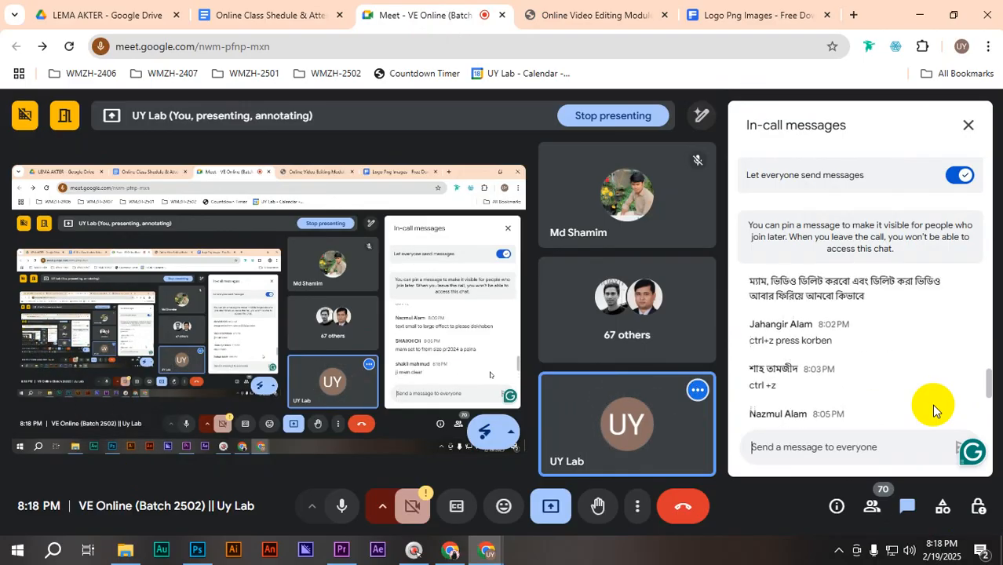
pyautogui.scroll(5, 931, 404)
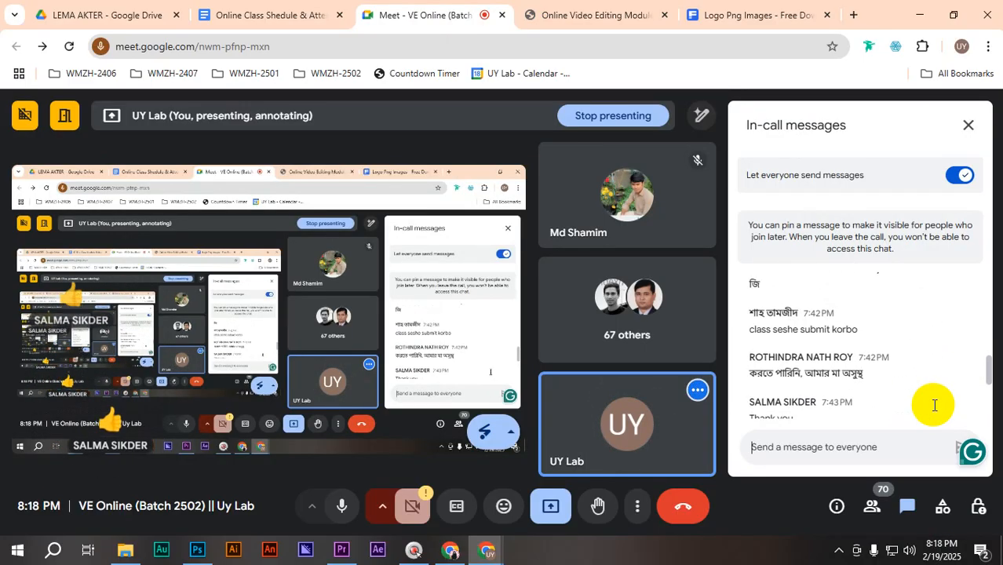
pyautogui.scroll(-12, 933, 409)
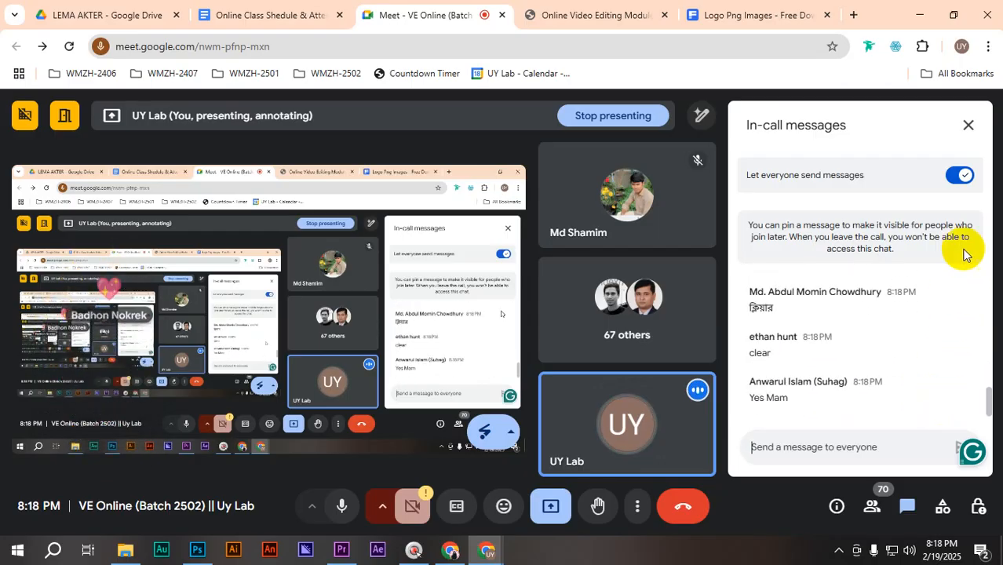
pyautogui.click(967, 128)
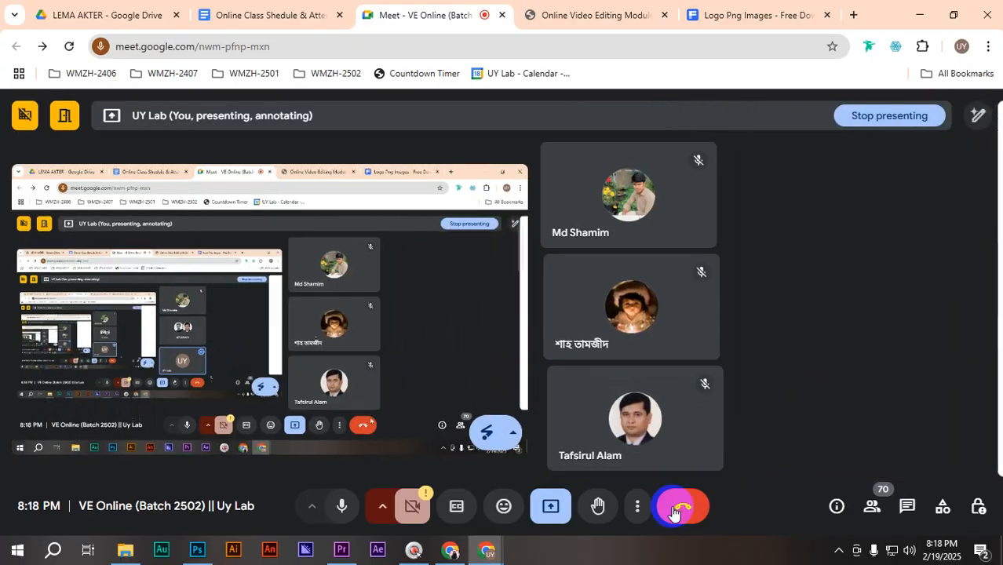
# - Switch to Premiere Pro and reset the Effects workspace to its saved layout
pyautogui.click(357, 553)
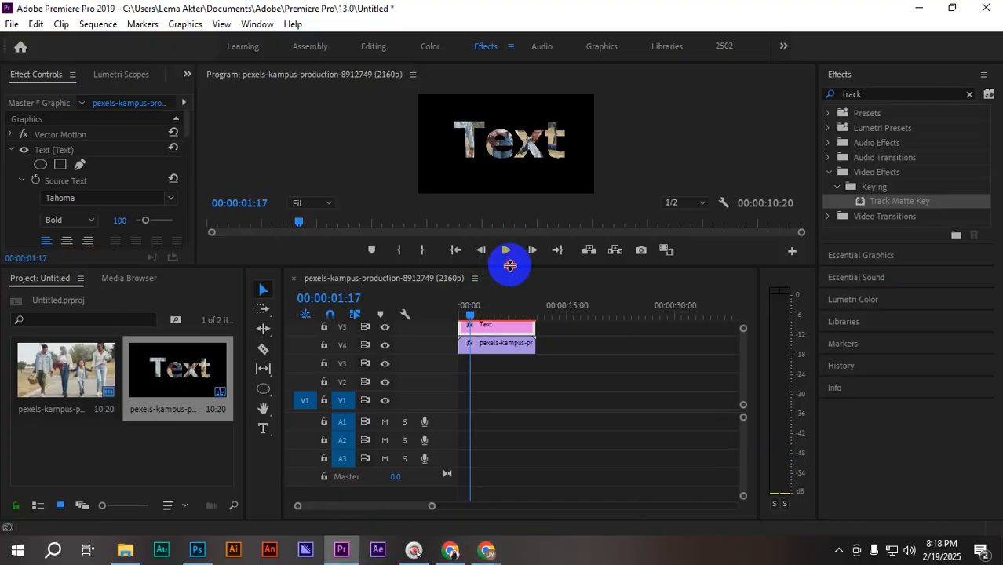
pyautogui.moveTo(510, 265); pyautogui.dragTo(546, 204)
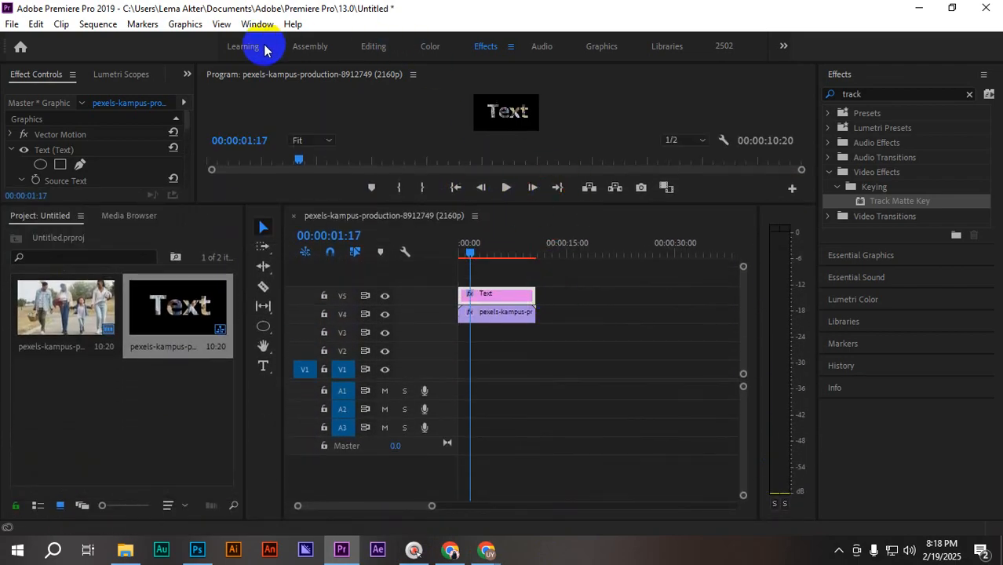
pyautogui.click(257, 24)
pyautogui.moveTo(326, 35)
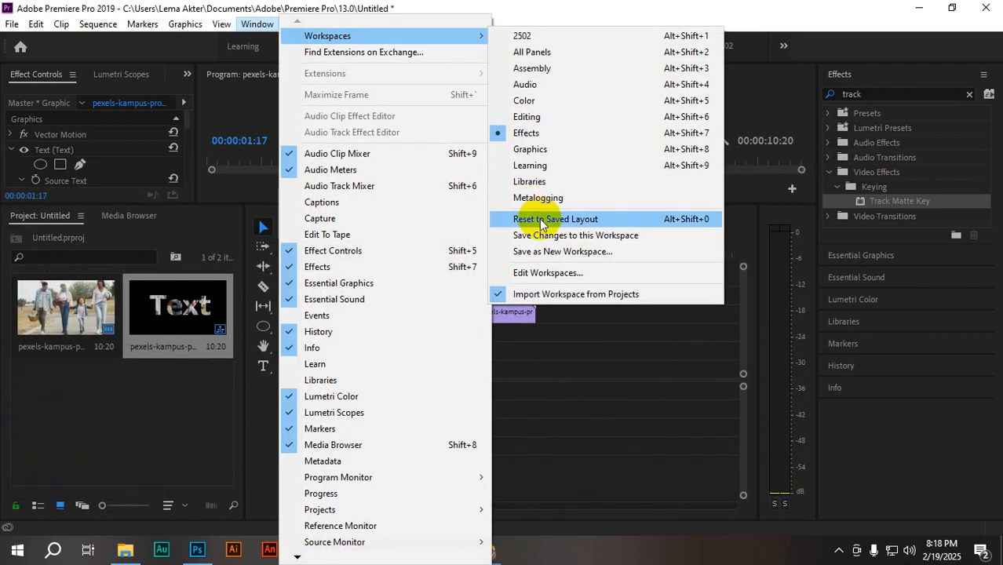
pyautogui.click(540, 220)
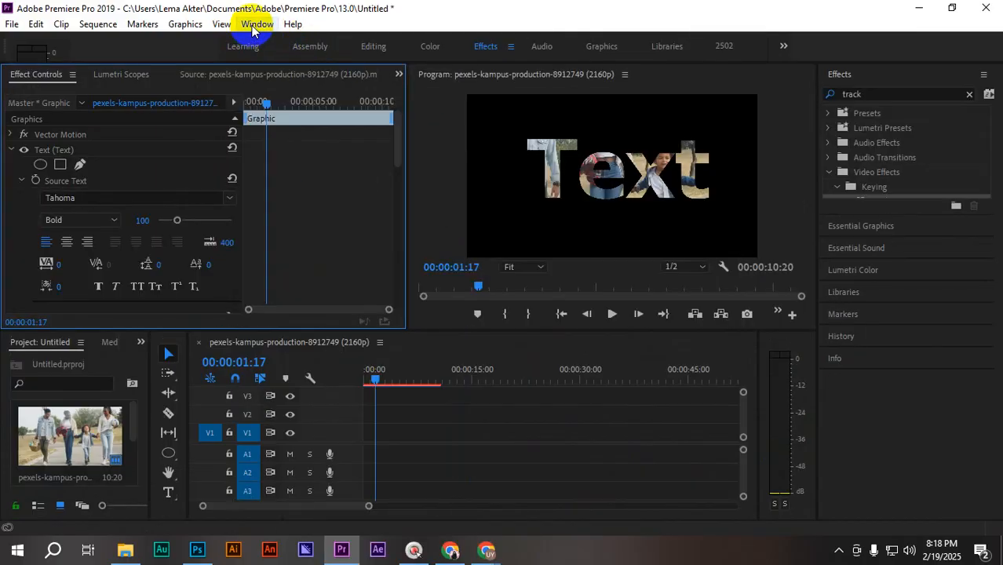
# - Switch to the Graphics workspace and enlarge the timeline area by shrinking the tools area and program preview
pyautogui.click(256, 25)
pyautogui.moveTo(347, 35)
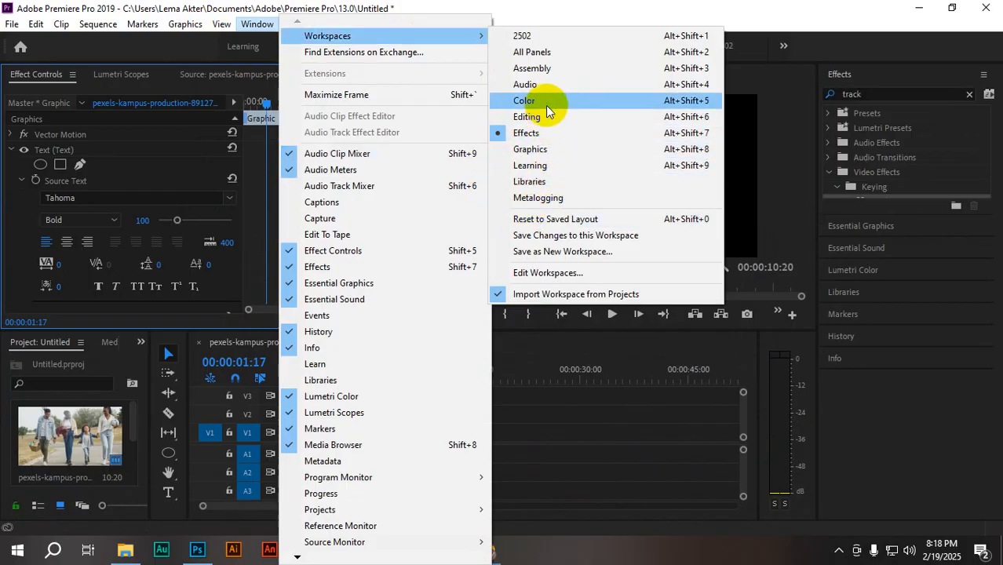
pyautogui.click(553, 151)
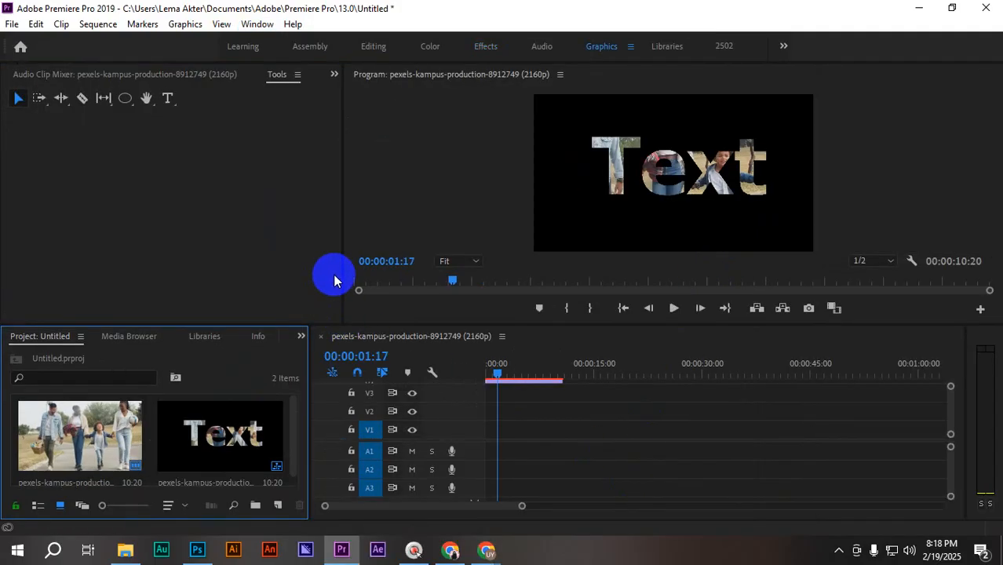
pyautogui.moveTo(341, 271); pyautogui.dragTo(241, 284)
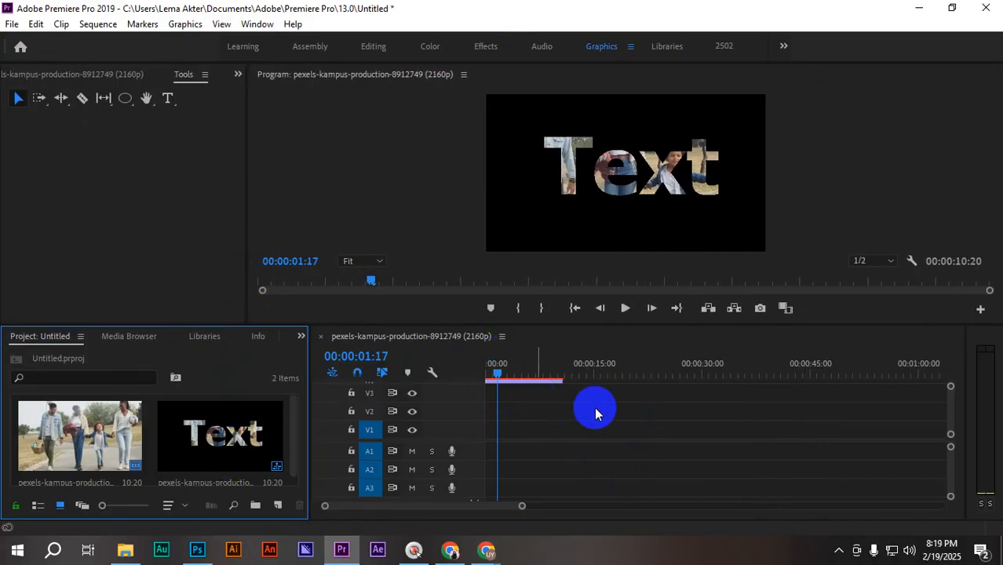
pyautogui.moveTo(619, 326); pyautogui.dragTo(641, 187)
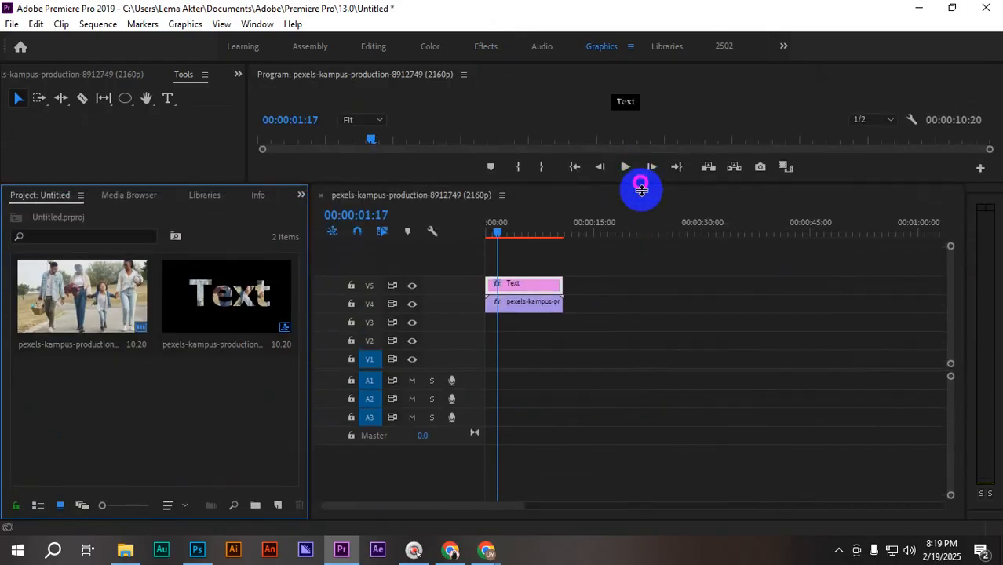
# - Delete both clips from the timeline and remove the footage and sequence from the project
pyautogui.moveTo(645, 313); pyautogui.dragTo(492, 254)
pyautogui.press('Delete')
pyautogui.moveTo(269, 433); pyautogui.dragTo(22, 261)
pyautogui.press('Delete')
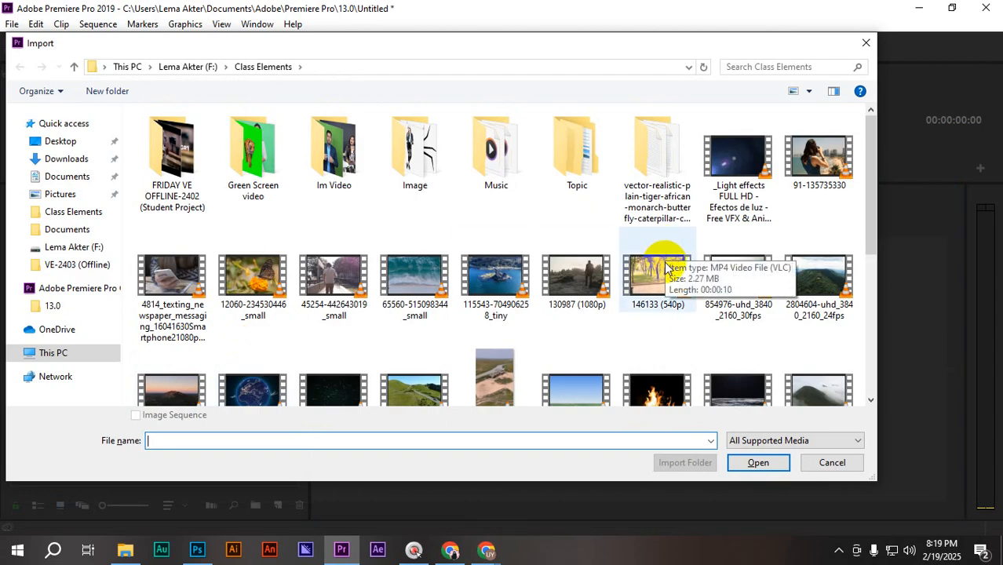
# - Look through the Class Elements folder for footage to import, cancel the import and switch to the Google Meet call in Chrome
pyautogui.scroll(-3, 666, 267)
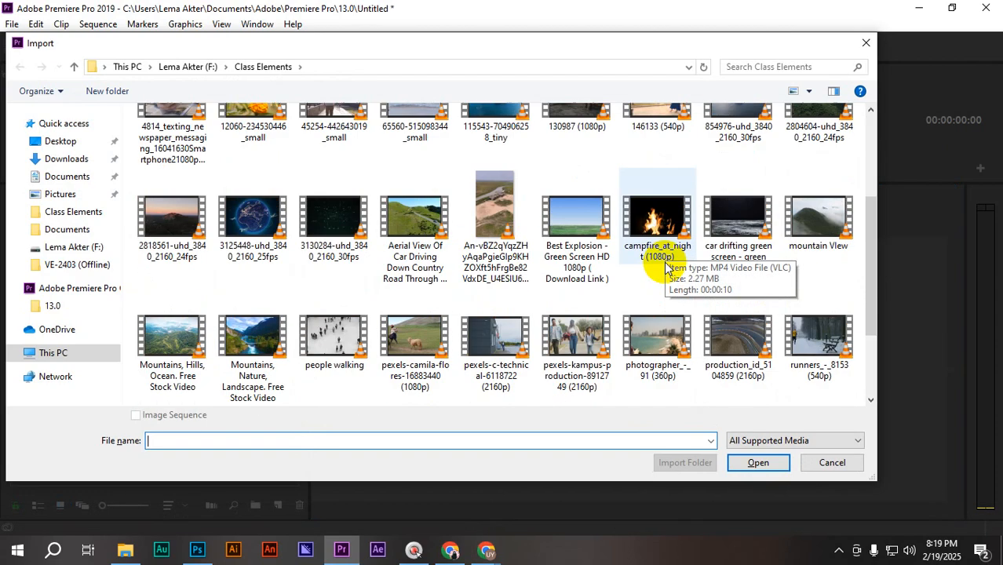
pyautogui.click(829, 464)
pyautogui.click(442, 544)
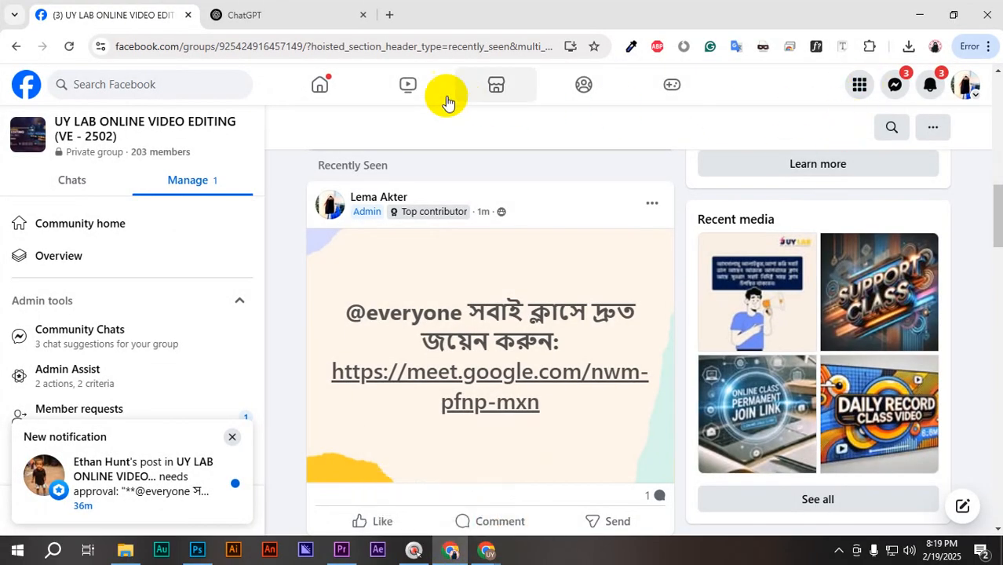
pyautogui.click(486, 550)
pyautogui.click(433, 514)
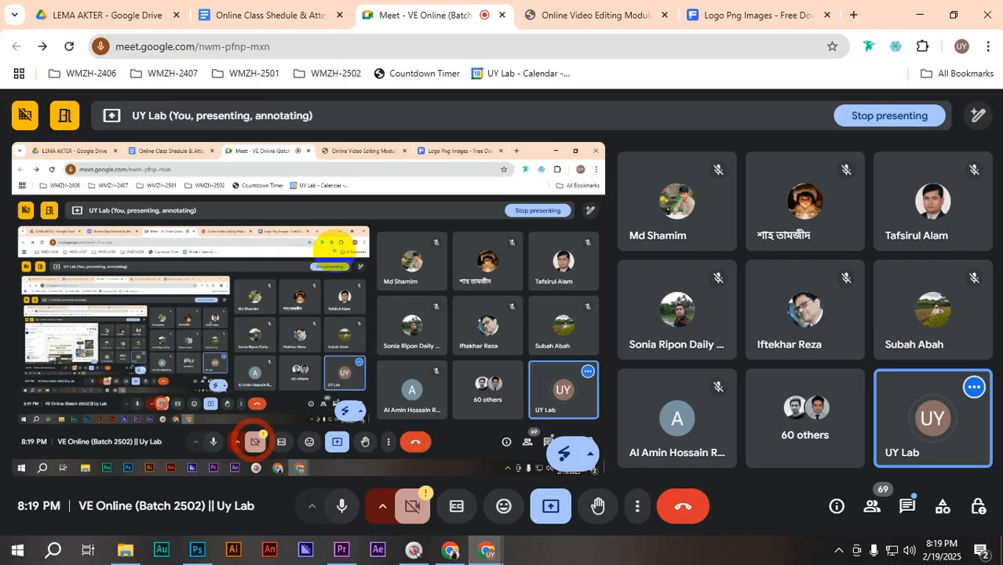
# - In Google Drive, open the All Footage folder inside the instructor's folder in My Drive, moving the floating Meet window aside
pyautogui.click(145, 11)
pyautogui.moveTo(491, 100); pyautogui.dragTo(876, 329)
pyautogui.click(80, 297)
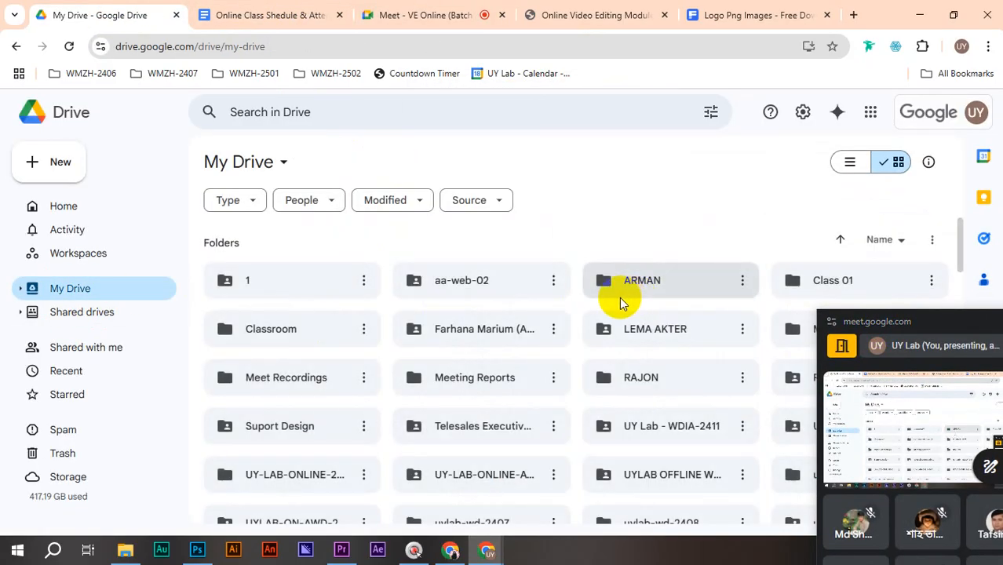
pyautogui.doubleClick(663, 330)
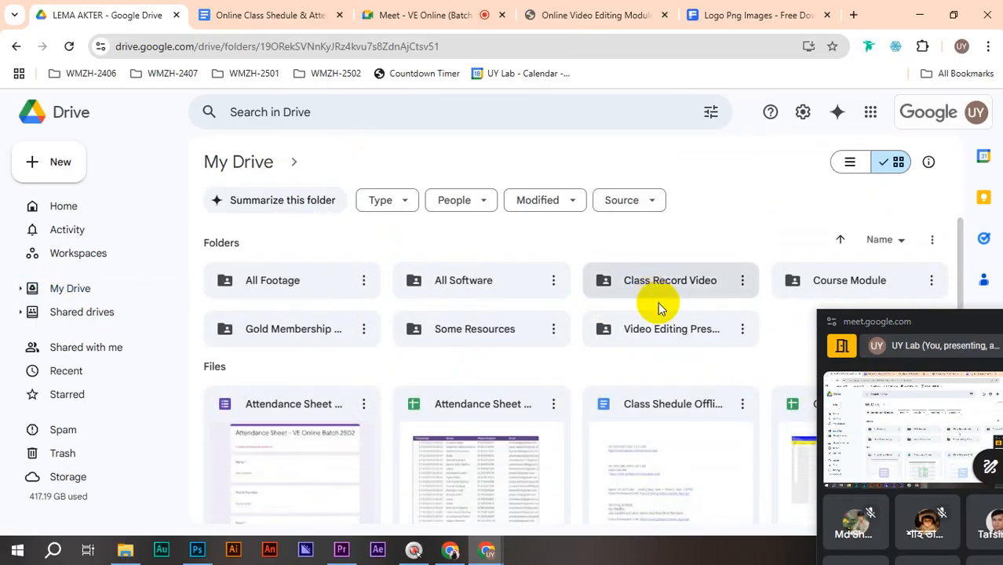
pyautogui.scroll(-1, 693, 349)
pyautogui.scroll(1, 659, 314)
pyautogui.doubleClick(313, 285)
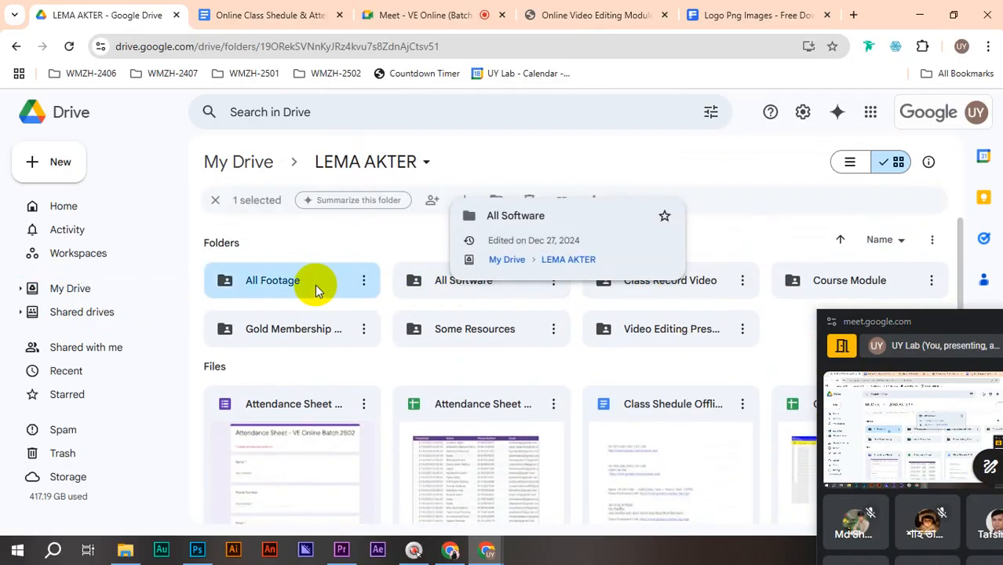
pyautogui.moveTo(866, 322); pyautogui.dragTo(843, 429)
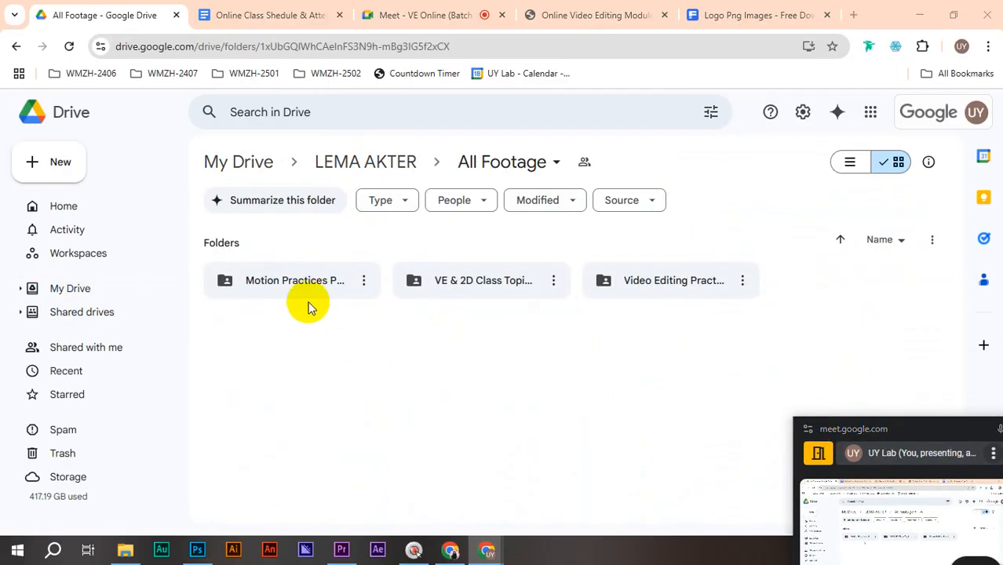
# - Open the Video Editing Practice Footage folder and download its Footage for Class Present folder
pyautogui.click(665, 281)
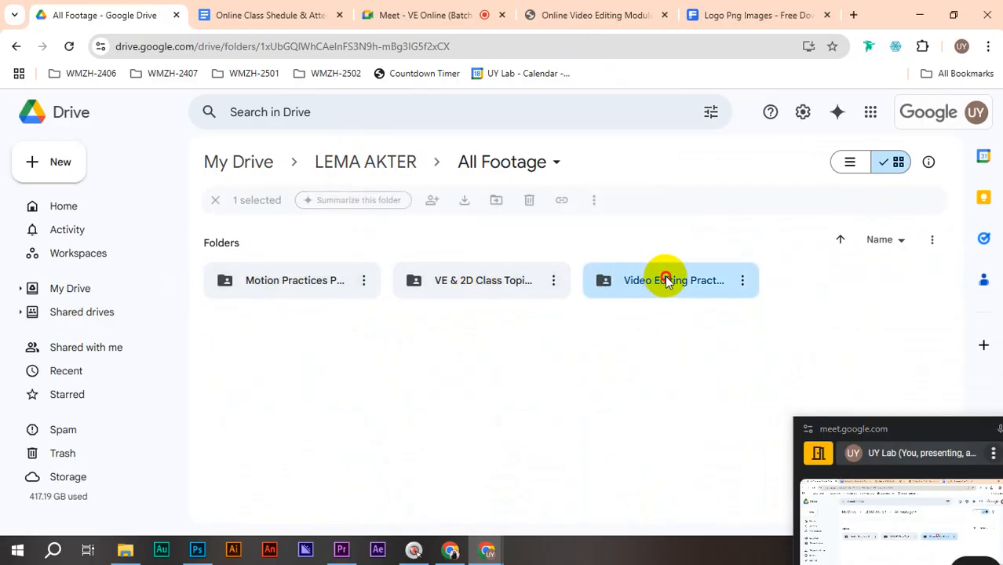
pyautogui.doubleClick(668, 289)
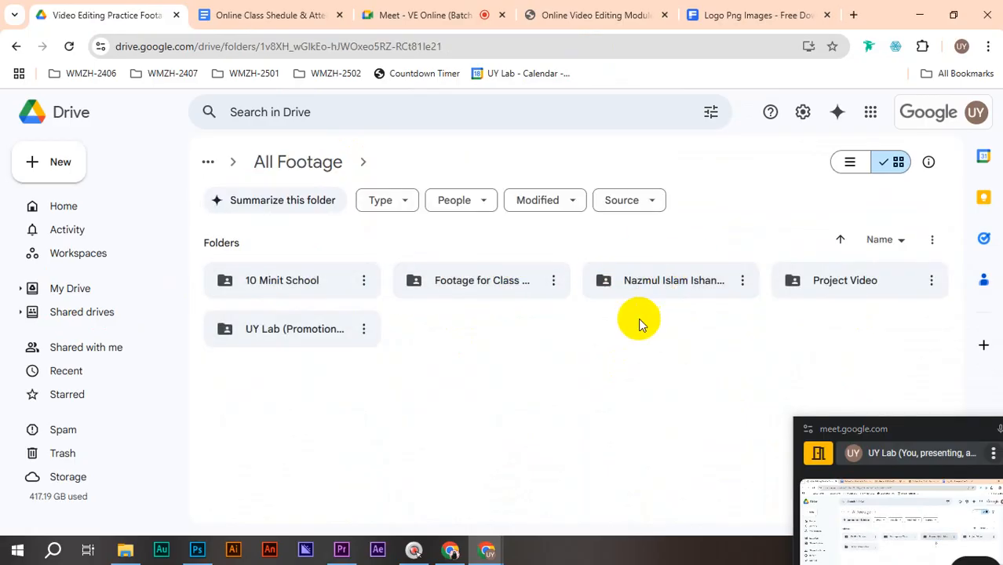
pyautogui.doubleClick(478, 288)
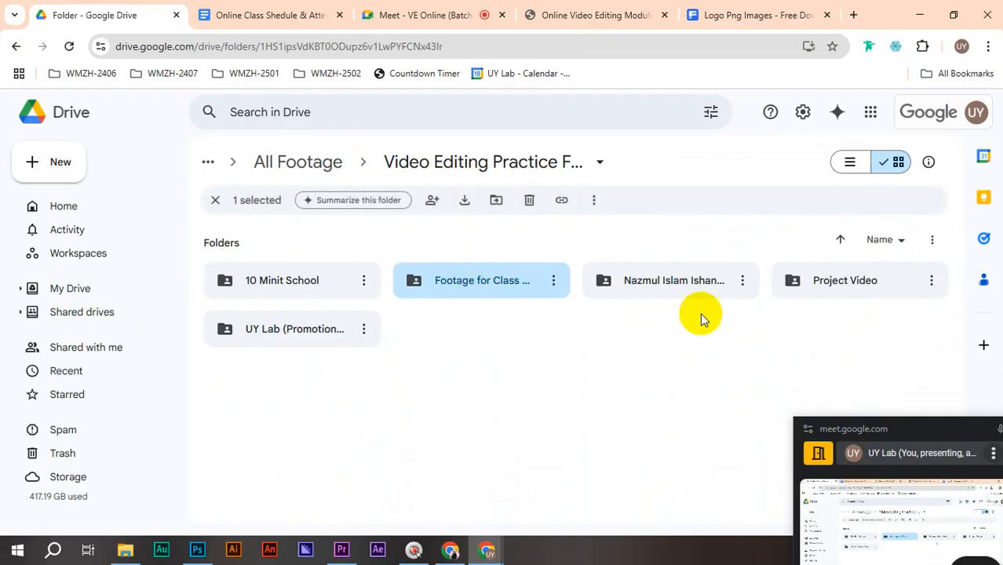
pyautogui.click(16, 47)
pyautogui.click(554, 280)
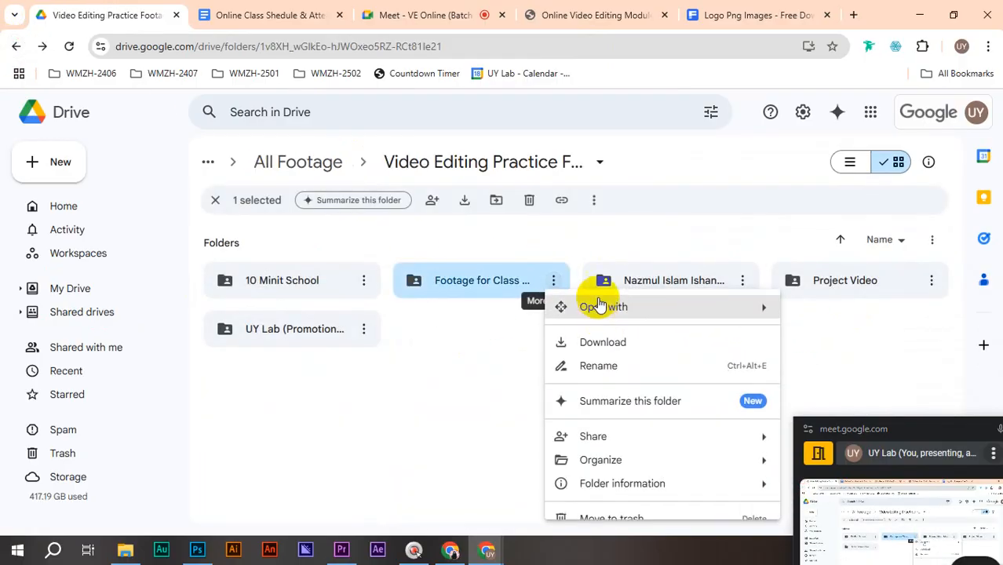
pyautogui.click(624, 340)
# - Open the Project Video folder, look through the clips in its Nature subfolder and return to Project Video
pyautogui.click(876, 287)
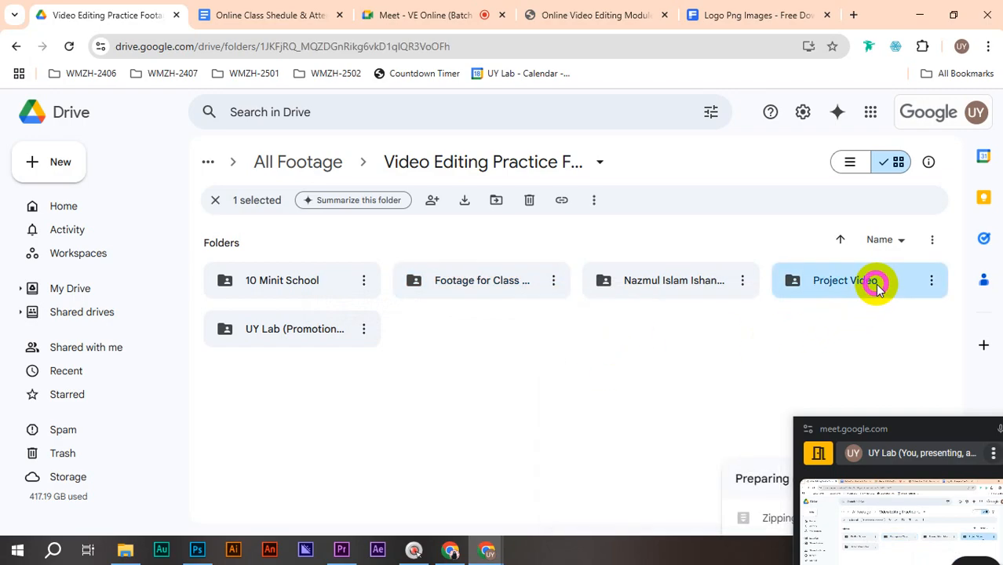
pyautogui.doubleClick(876, 284)
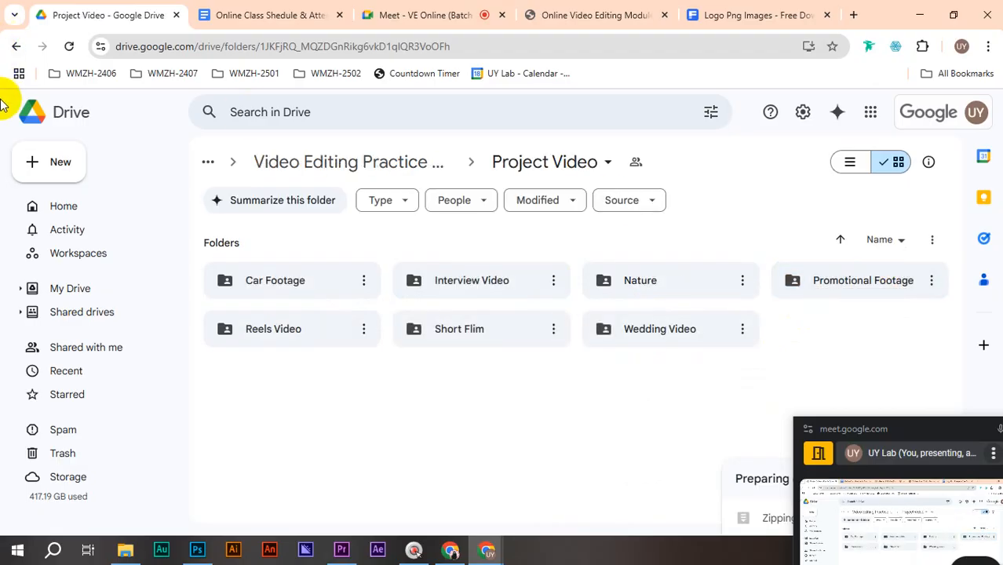
pyautogui.doubleClick(648, 272)
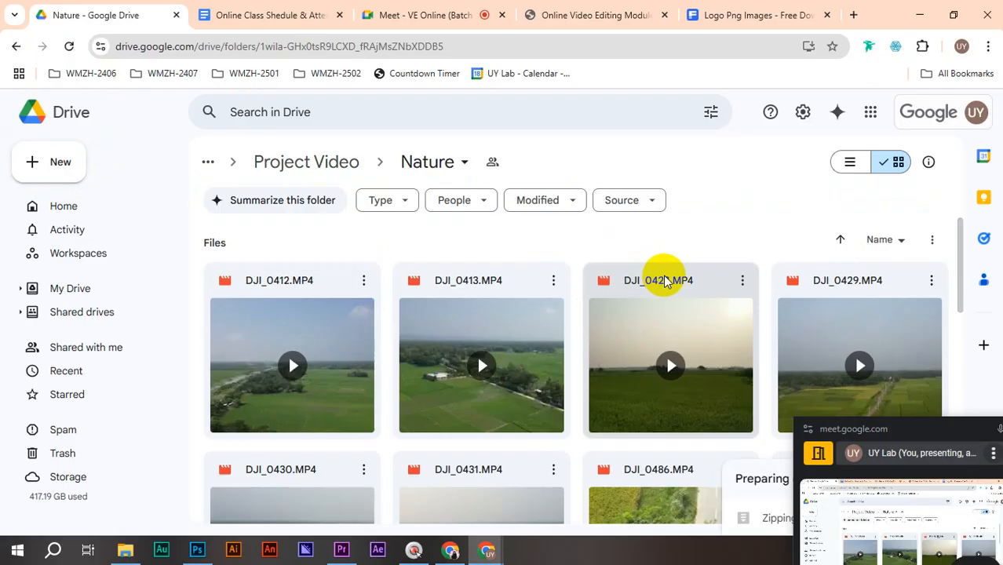
pyautogui.scroll(-4, 663, 281)
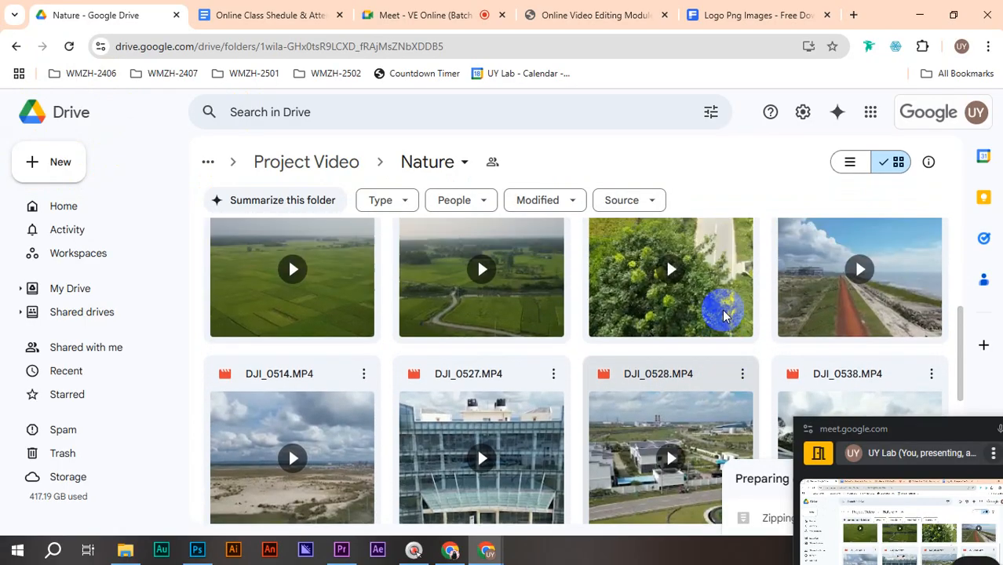
pyautogui.scroll(2, 724, 314)
pyautogui.scroll(2, 589, 385)
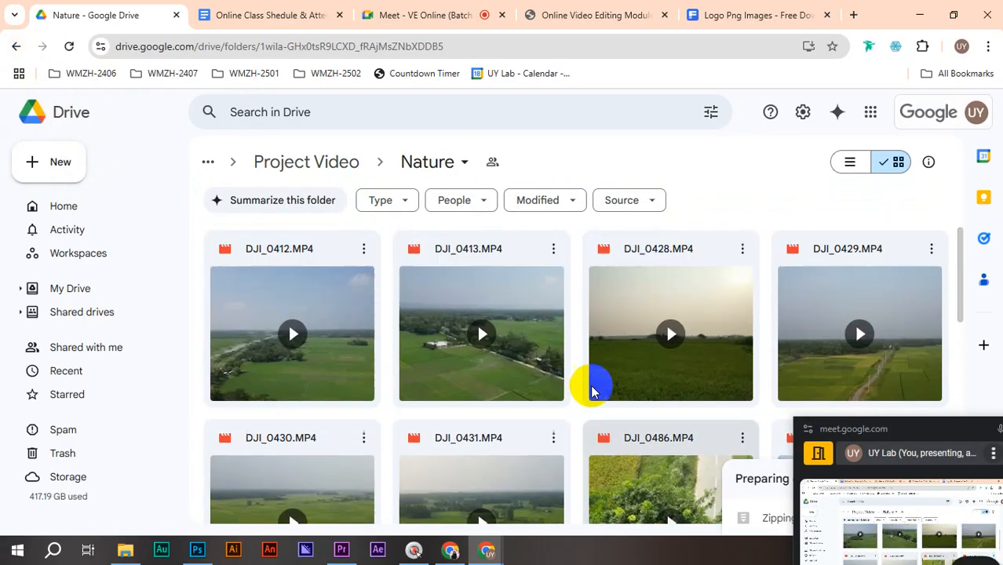
pyautogui.click(16, 49)
# - Close the floating Meet window and open the Footage for Class Present folder within Video Editing Practice Footage
pyautogui.moveTo(887, 436); pyautogui.dragTo(318, 192)
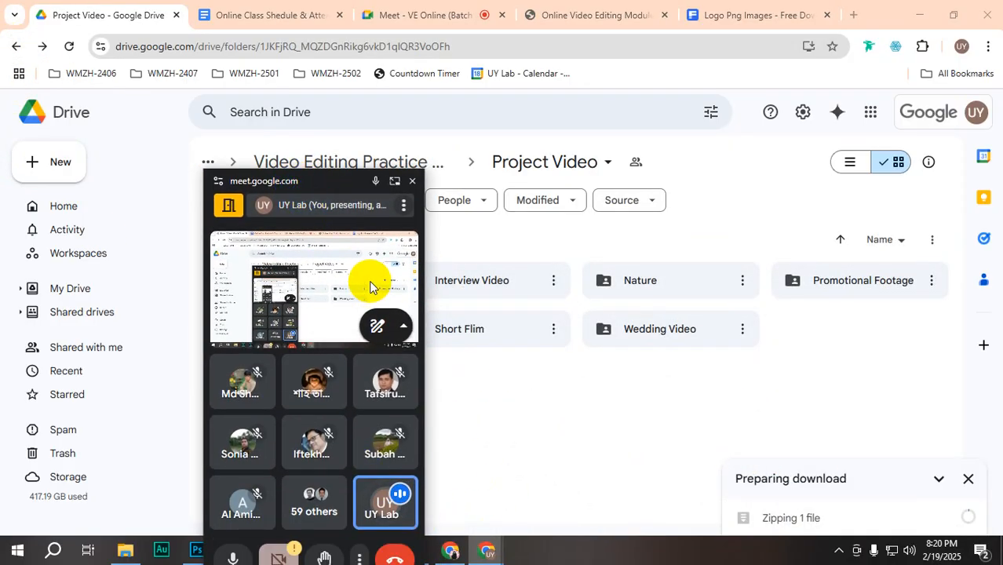
pyautogui.click(414, 171)
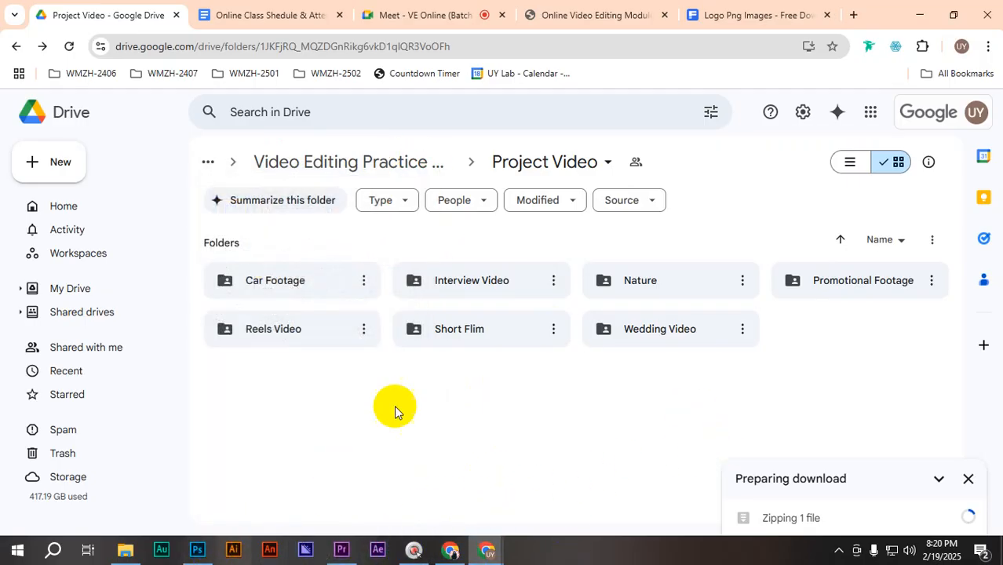
pyautogui.click(358, 168)
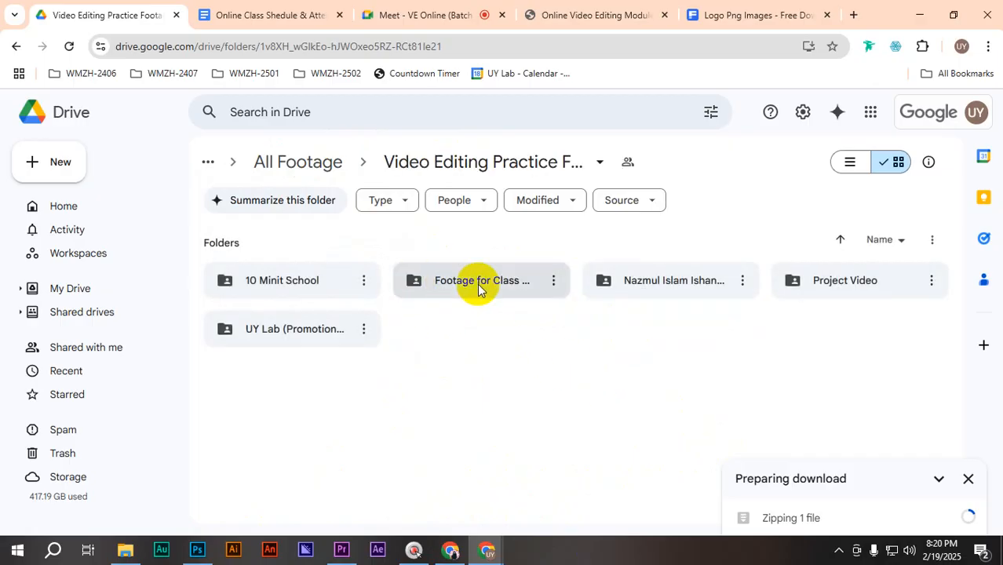
pyautogui.click(509, 288)
pyautogui.doubleClick(508, 289)
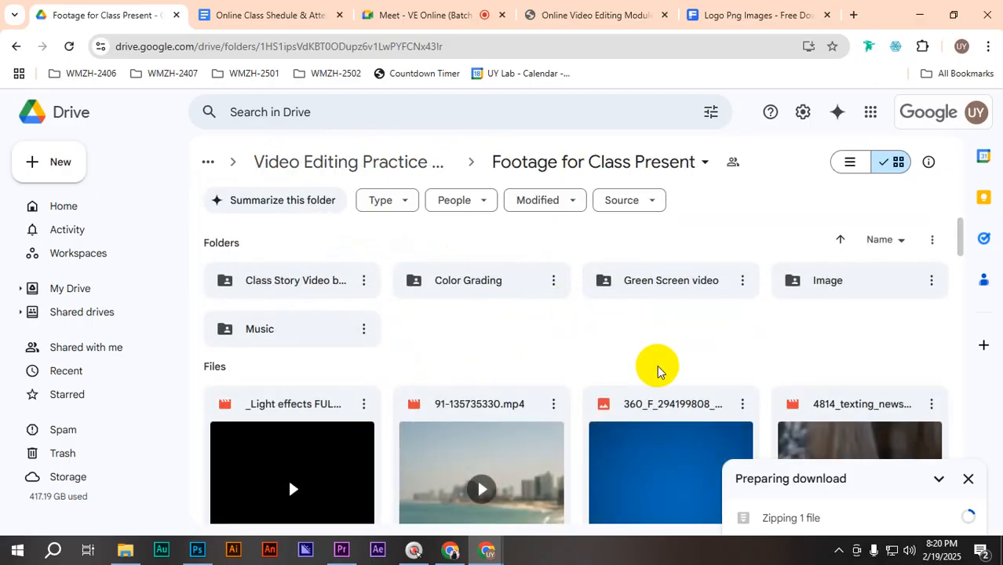
# - Open the Class Story Video subfolder and look through its video clips
pyautogui.scroll(-2, 690, 396)
pyautogui.scroll(2, 331, 278)
pyautogui.click(323, 280)
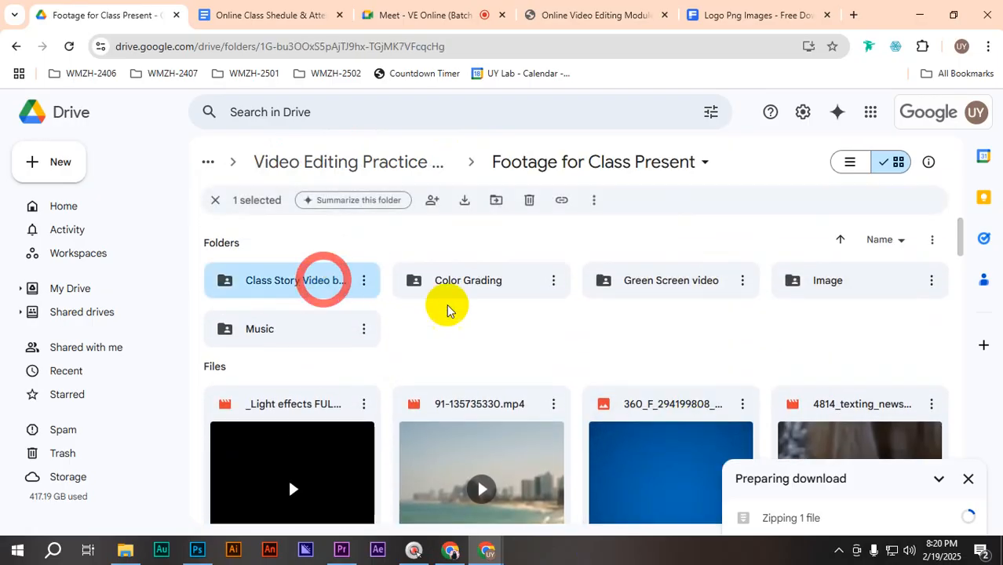
pyautogui.scroll(-2, 856, 341)
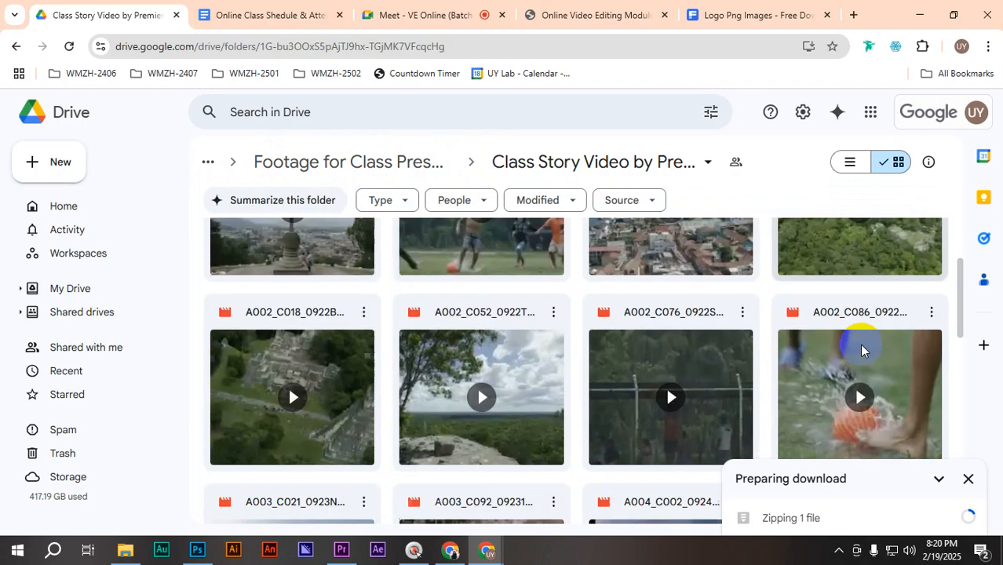
# - Return to the Footage for Class Present folder and browse its clips
pyautogui.scroll(-2, 861, 349)
pyautogui.click(15, 50)
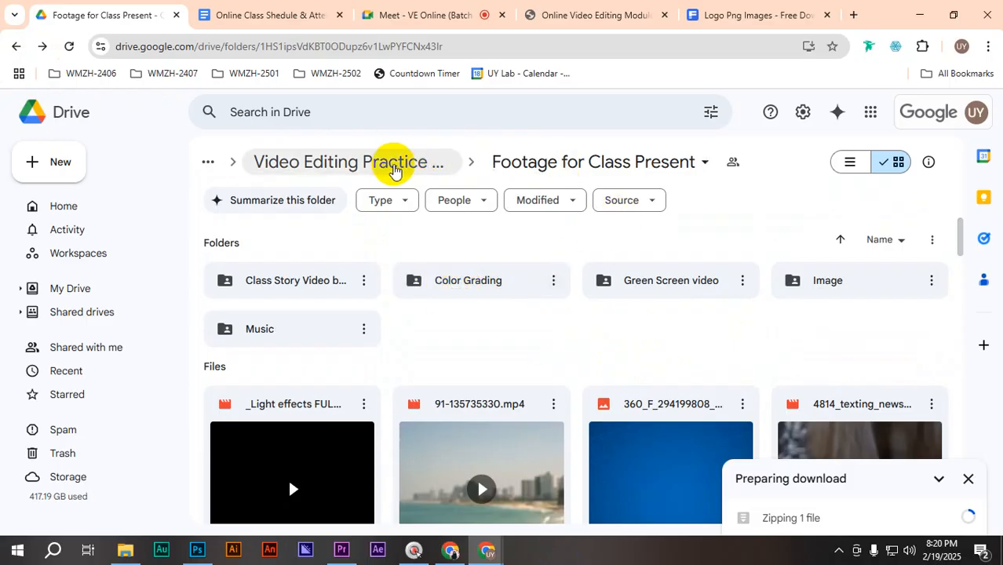
pyautogui.scroll(-6, 572, 396)
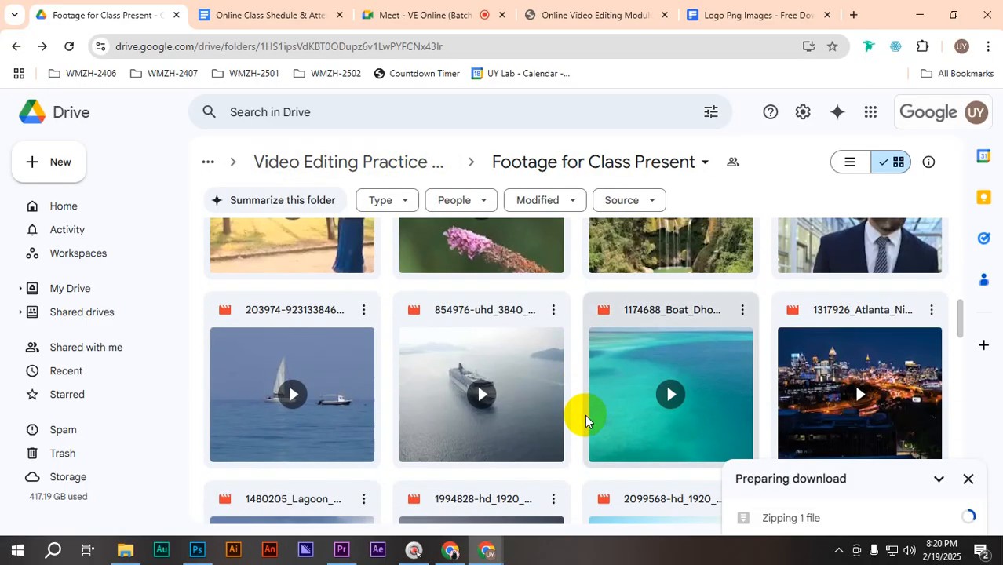
pyautogui.scroll(3, 587, 415)
pyautogui.scroll(5, 586, 427)
# - Go back to Video Editing Practice Footage, browse the Nature clips inside Project Video, and return to Project Video
pyautogui.click(320, 162)
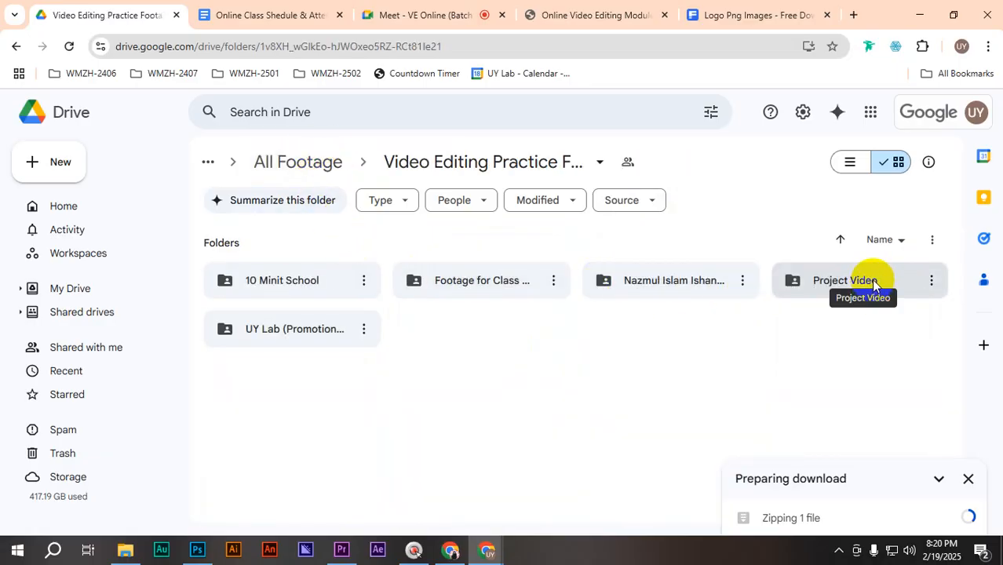
pyautogui.doubleClick(873, 281)
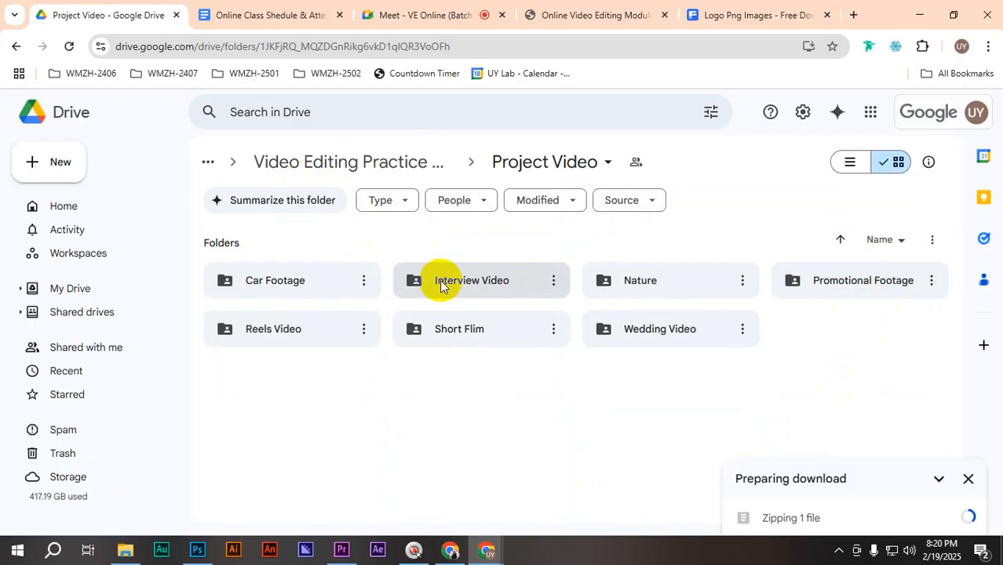
pyautogui.doubleClick(620, 280)
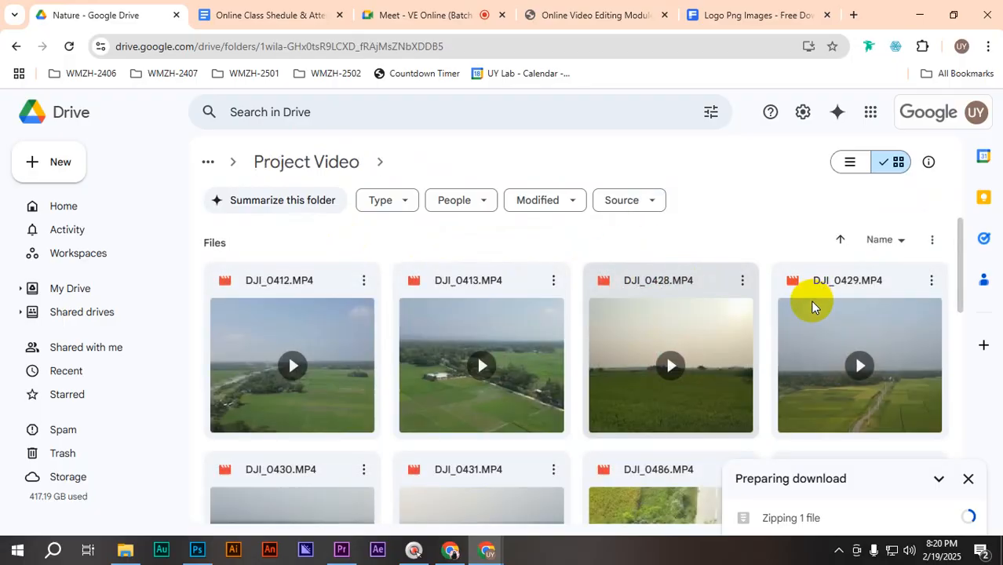
pyautogui.scroll(-10, 820, 337)
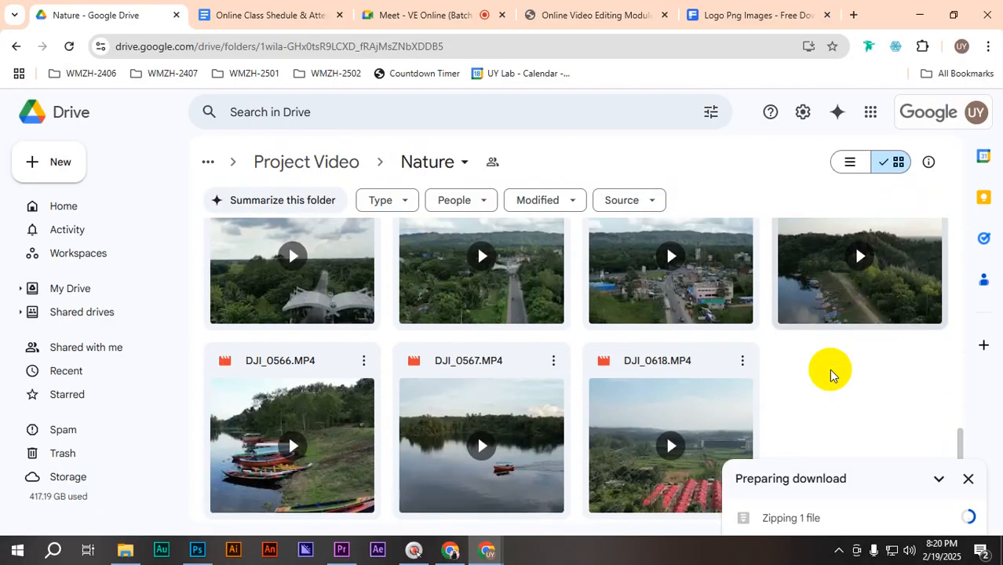
pyautogui.scroll(10, 831, 374)
pyautogui.click(289, 160)
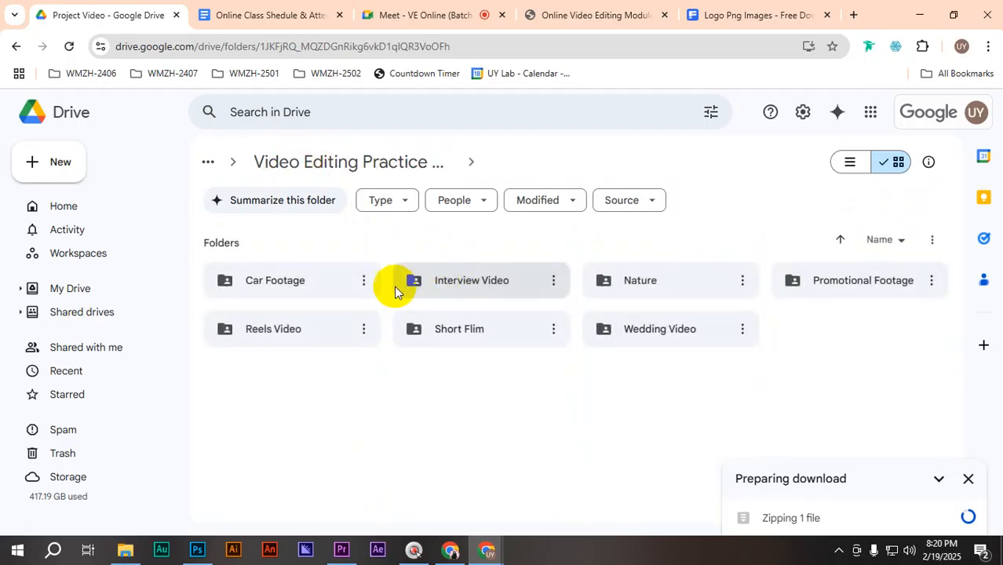
# - Switch to File Explorer and open the Im Video folder inside Class Elements
pyautogui.click(340, 548)
pyautogui.click(130, 549)
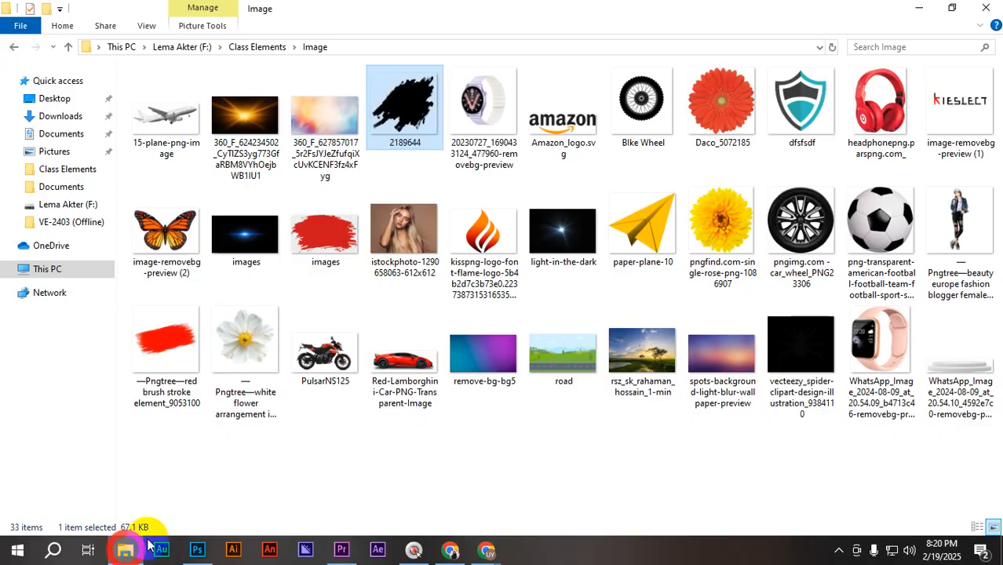
pyautogui.click(256, 46)
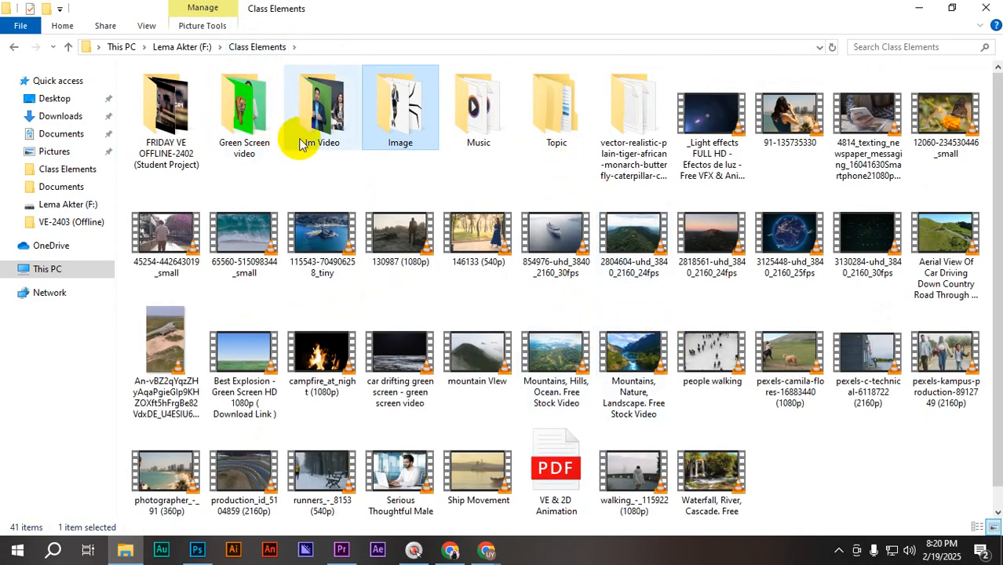
pyautogui.doubleClick(327, 128)
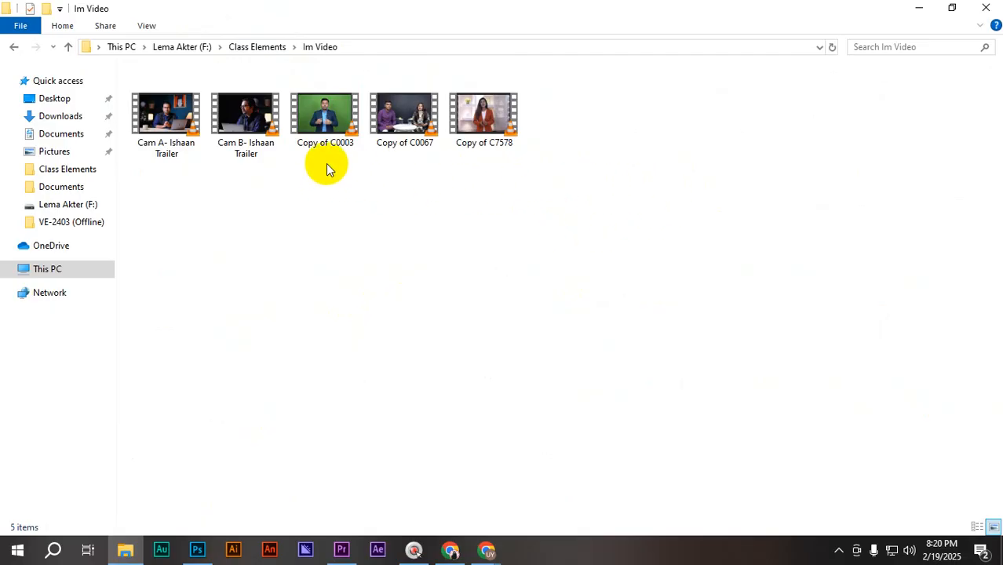
# - Import Copy of C7578, Copy of C0003 and Copy of C0067 into the Premiere Pro project and create a sequence from them
pyautogui.moveTo(325, 163); pyautogui.dragTo(216, 126)
pyautogui.click(487, 135)
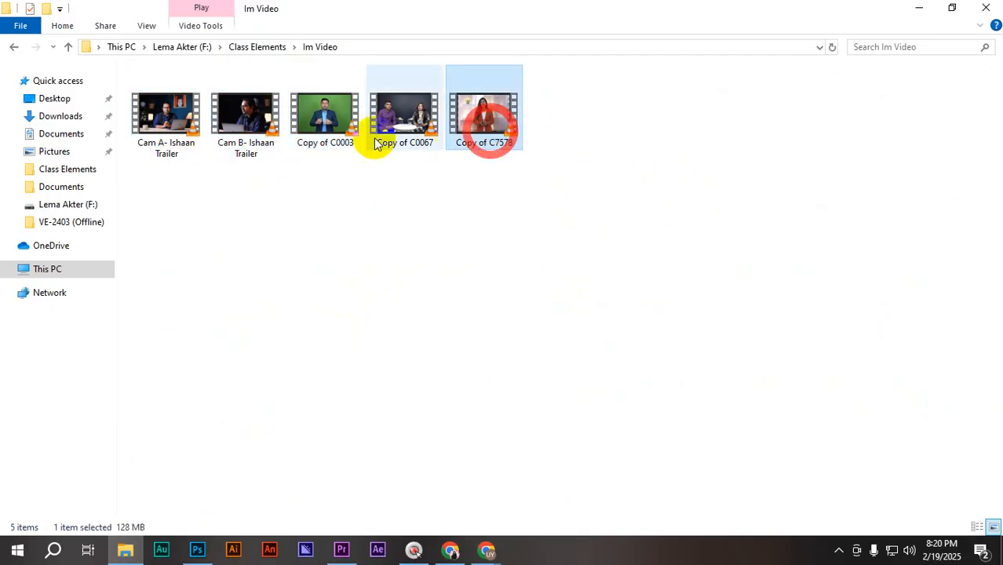
pyautogui.keyDown('ctrl'); pyautogui.click(325, 134); pyautogui.keyUp('ctrl')
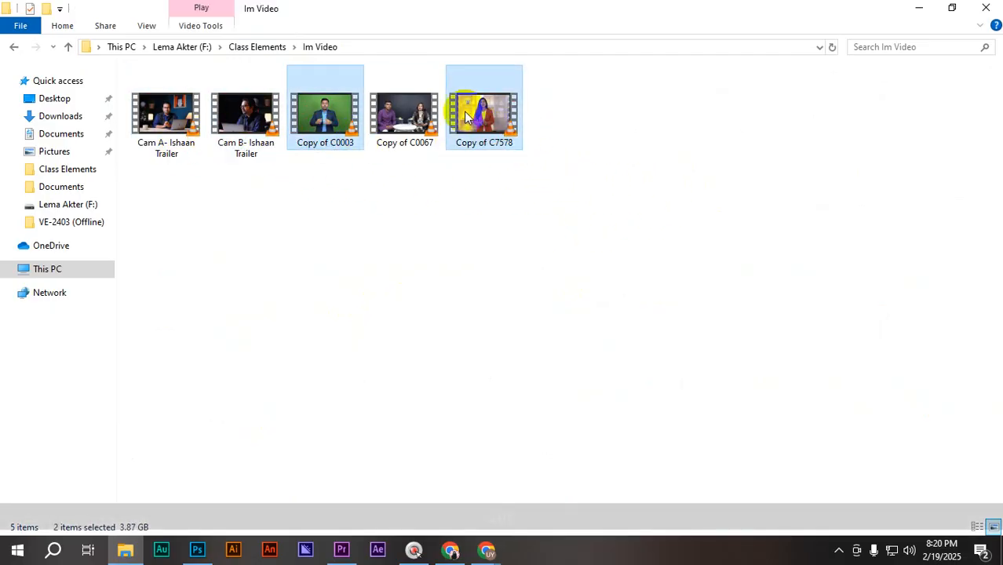
pyautogui.keyDown('ctrl'); pyautogui.click(398, 144); pyautogui.keyUp('ctrl')
pyautogui.moveTo(493, 118); pyautogui.dragTo(138, 381)
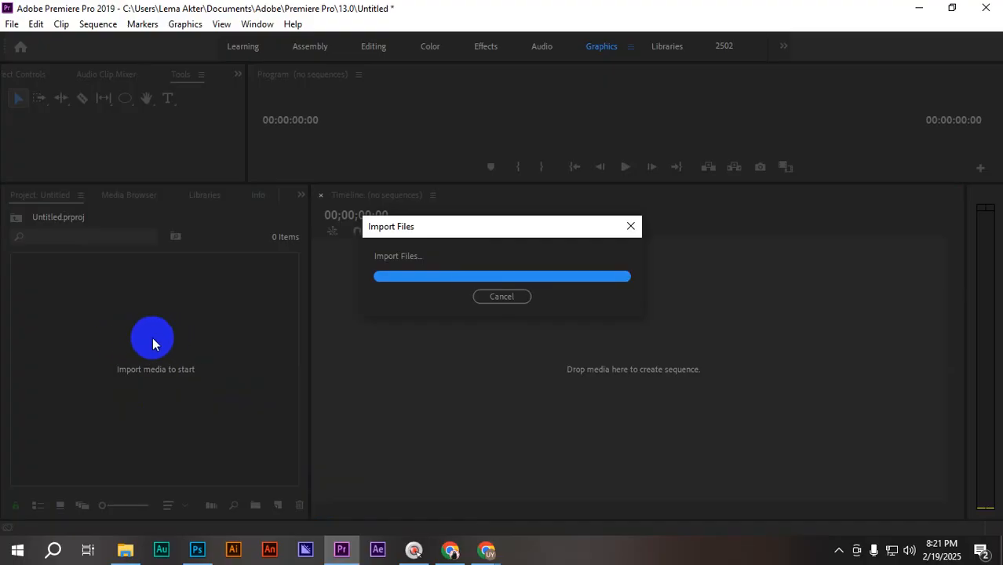
pyautogui.moveTo(217, 307); pyautogui.dragTo(656, 441)
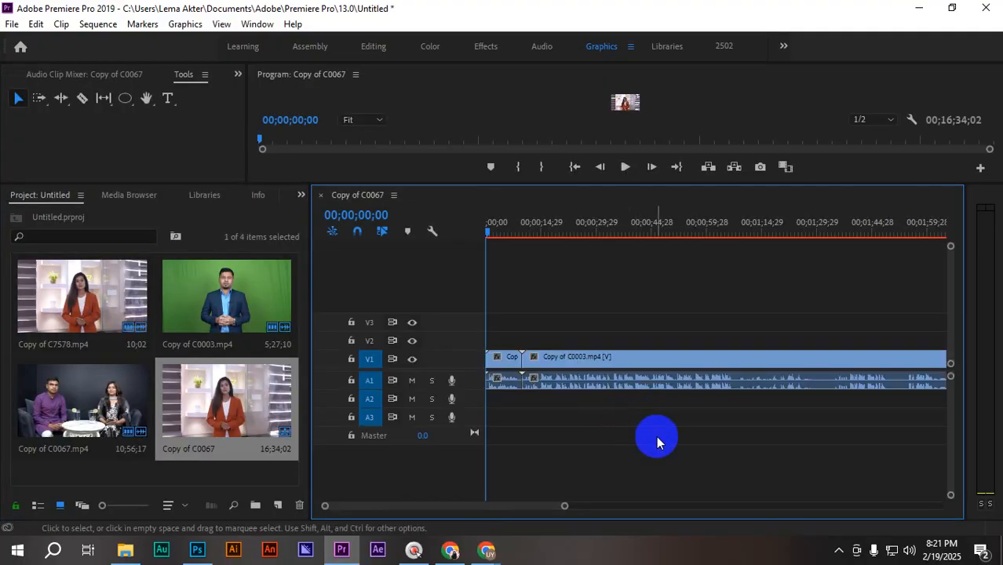
# - Minimize the download dialog and ripple-trim the end of the Copy of C0003 clip to 00;00;22;05
pyautogui.click(553, 236)
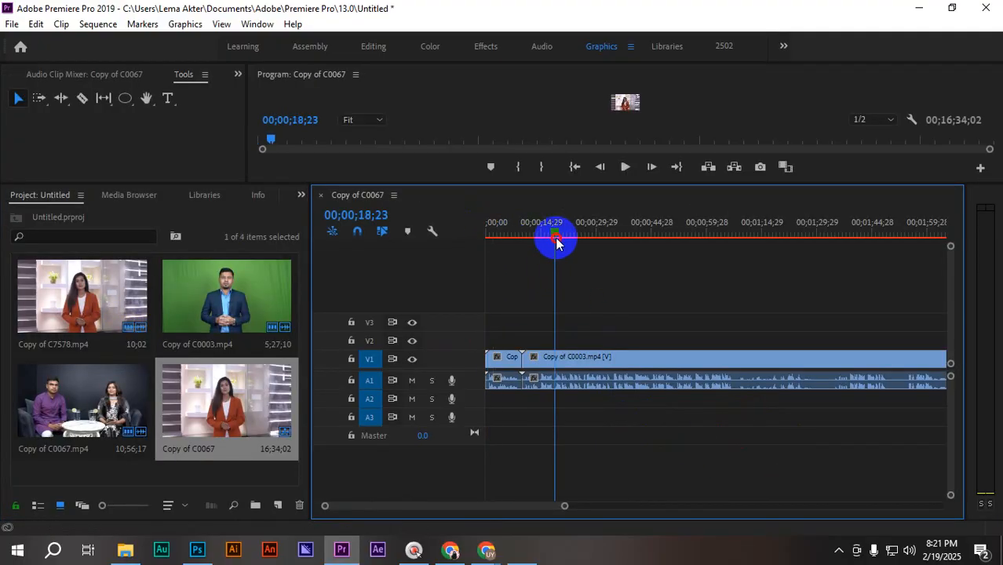
pyautogui.click(570, 239)
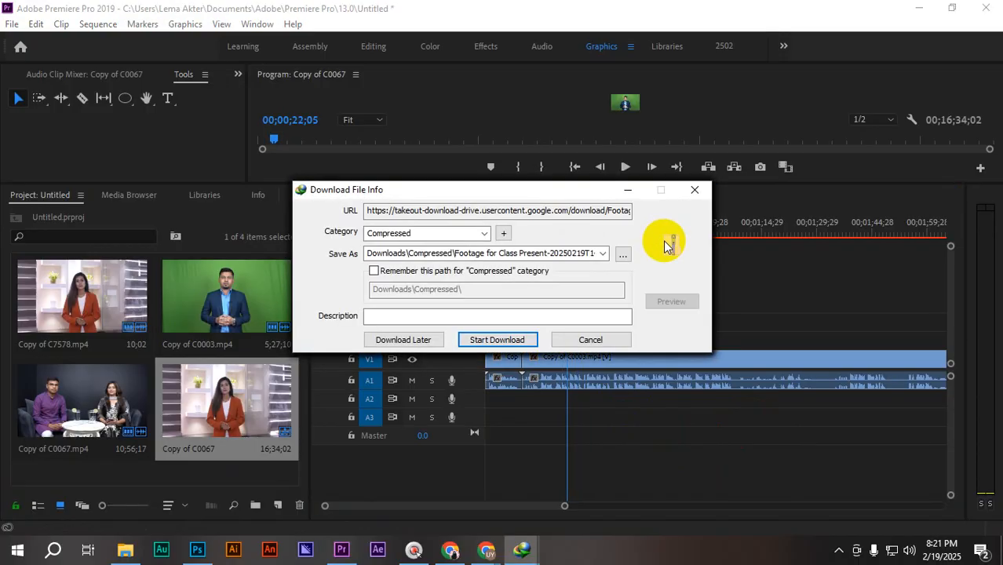
pyautogui.click(625, 194)
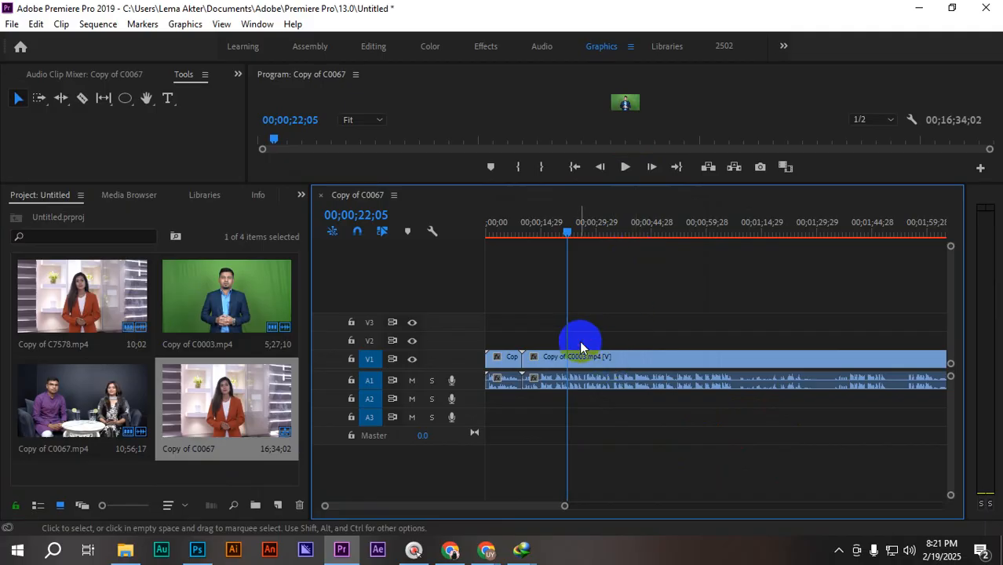
pyautogui.click(595, 359)
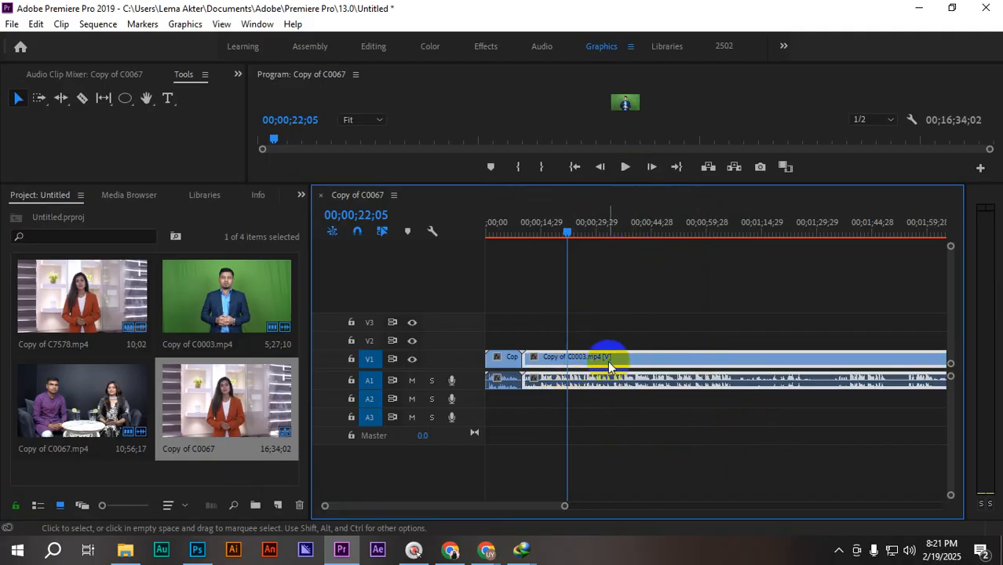
pyautogui.hotkey('shift', 'Delete')
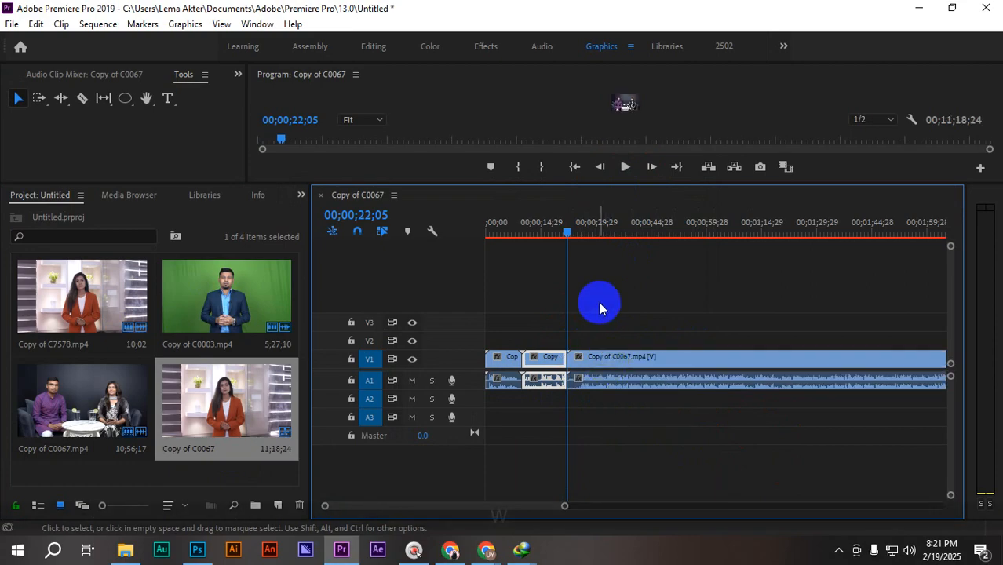
# - Cut the Copy of C0067 clip at 00;00;32;23 and delete the remainder after the cut
pyautogui.click(578, 232)
pyautogui.hotkey('ctrl', 'k')
pyautogui.click(638, 358)
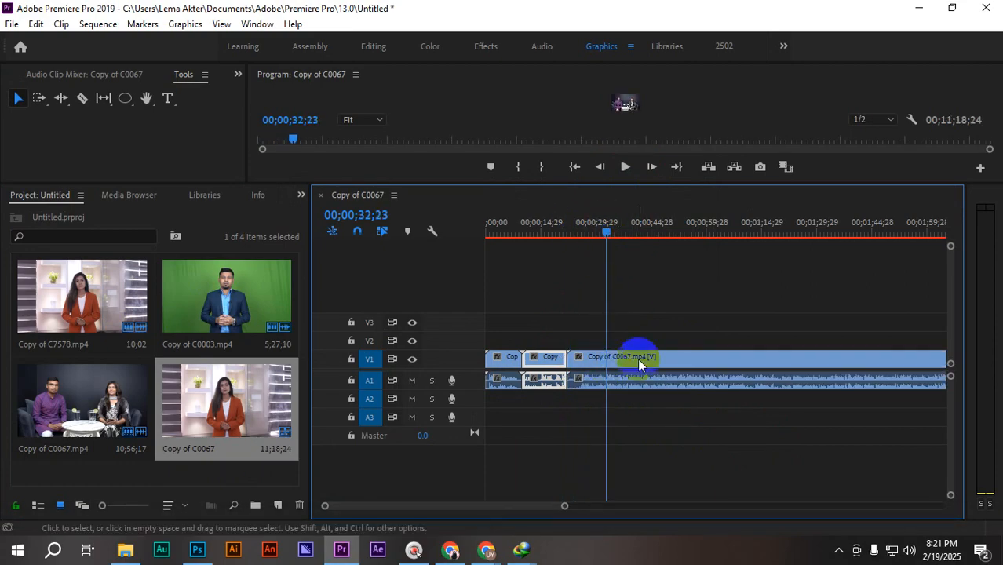
pyautogui.press('Delete')
# - Enlarge the Program monitor, play the sequence from its start, and park the playhead at the first cut, 00;00;09;29
pyautogui.moveTo(607, 231); pyautogui.dragTo(431, 243)
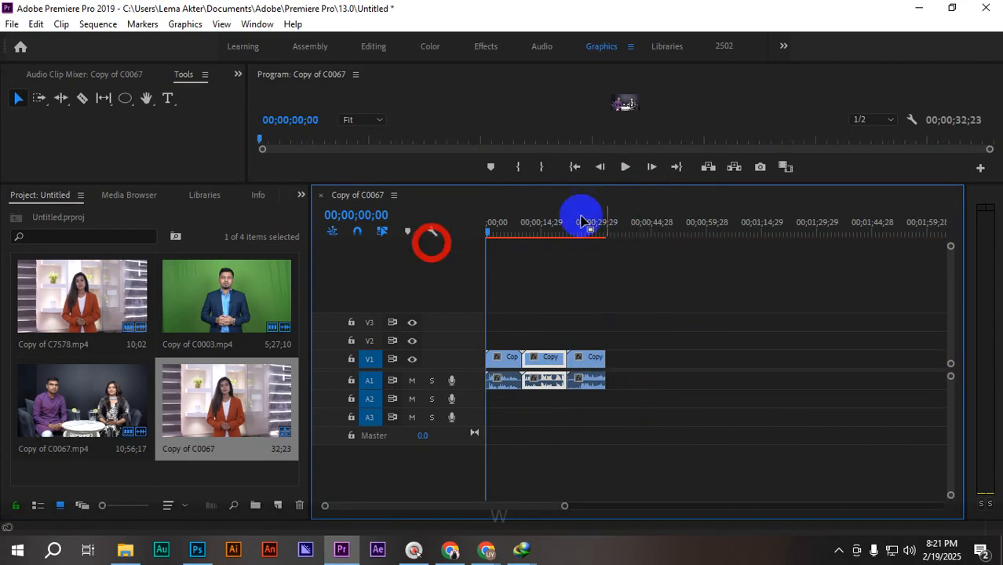
pyautogui.moveTo(638, 184); pyautogui.dragTo(365, 419)
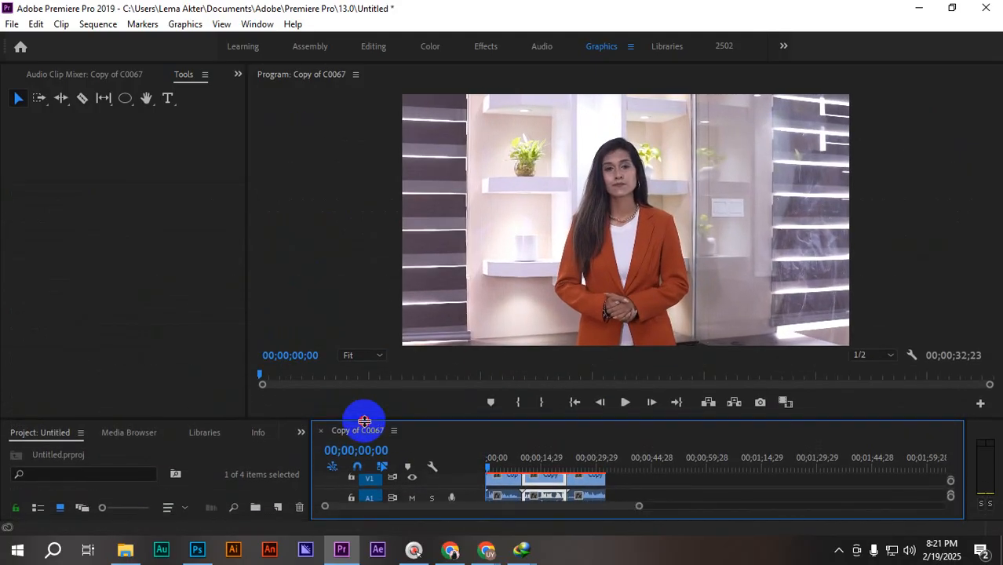
pyautogui.press('space')
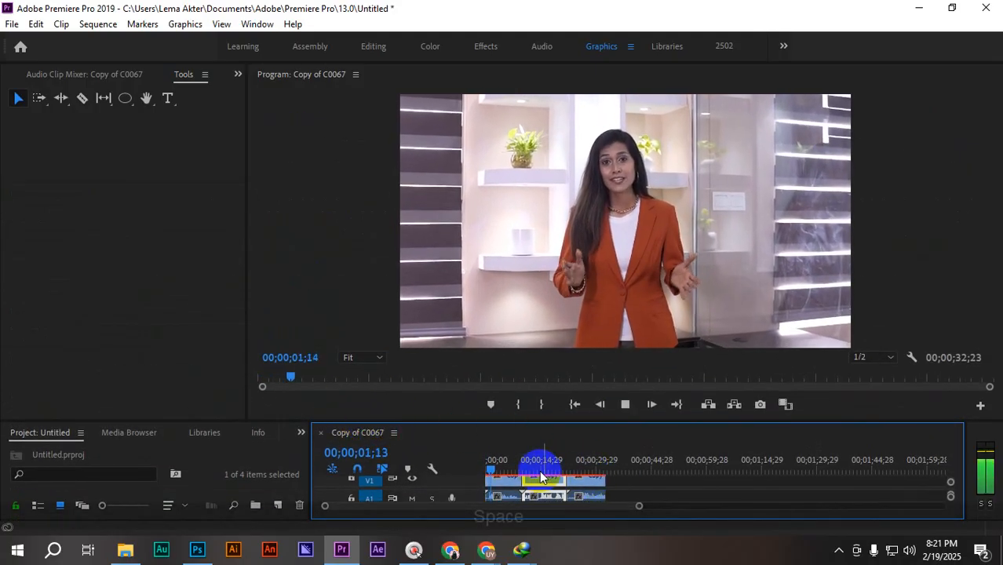
pyautogui.press('space')
pyautogui.moveTo(552, 422); pyautogui.dragTo(556, 356)
pyautogui.click(536, 408)
pyautogui.moveTo(536, 408)
pyautogui.mouseDown()
pyautogui.moveTo(572, 417)
pyautogui.moveTo(524, 418)
pyautogui.mouseUp()
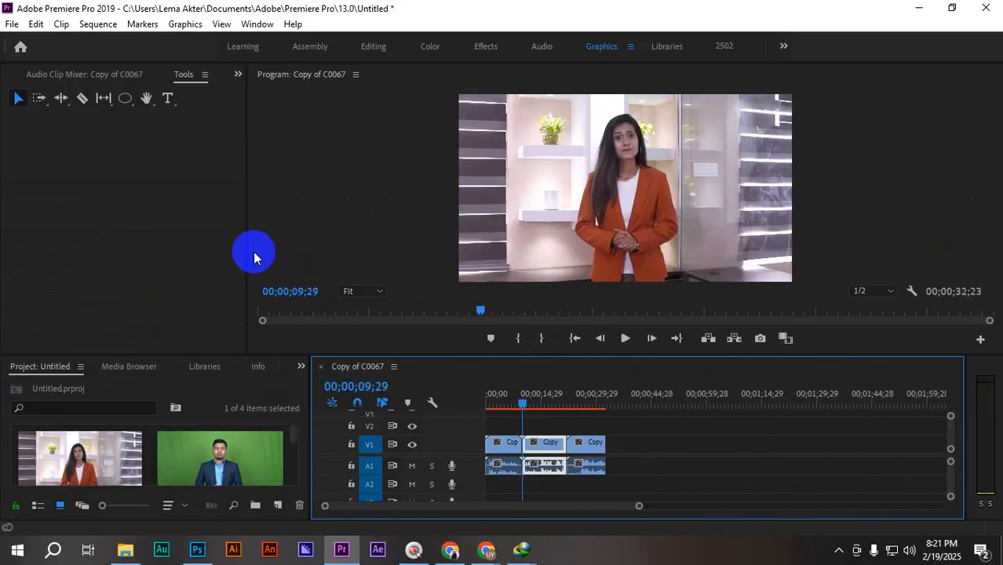
# - Narrow the Tools and Project panel groups and bring up the Effects panel
pyautogui.moveTo(247, 251); pyautogui.dragTo(48, 261)
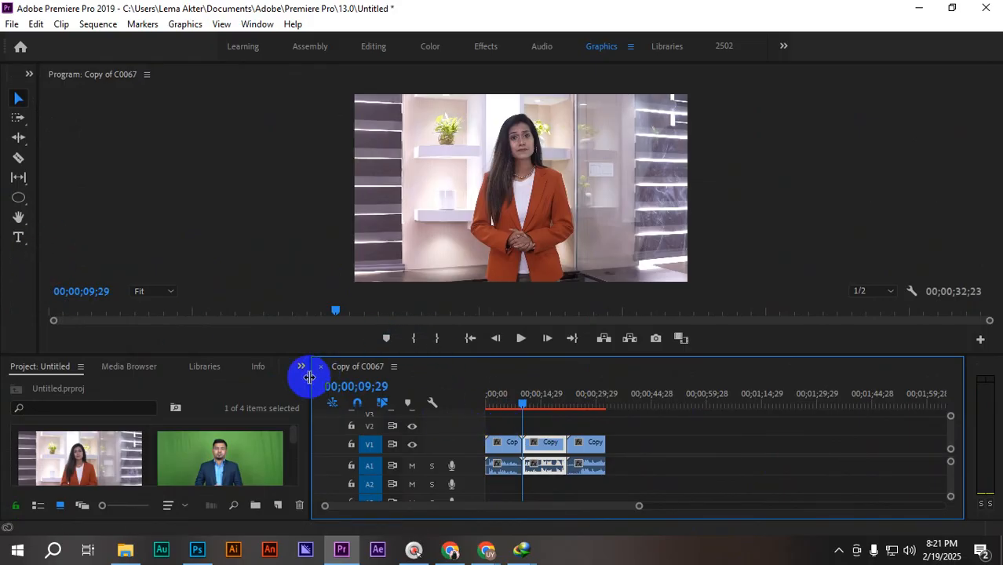
pyautogui.moveTo(309, 378); pyautogui.dragTo(200, 376)
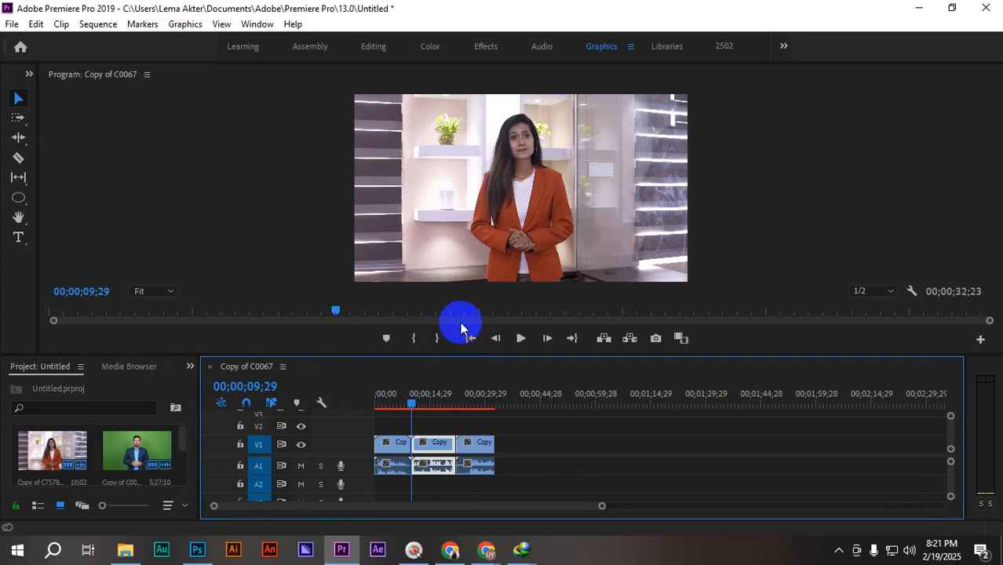
pyautogui.click(259, 24)
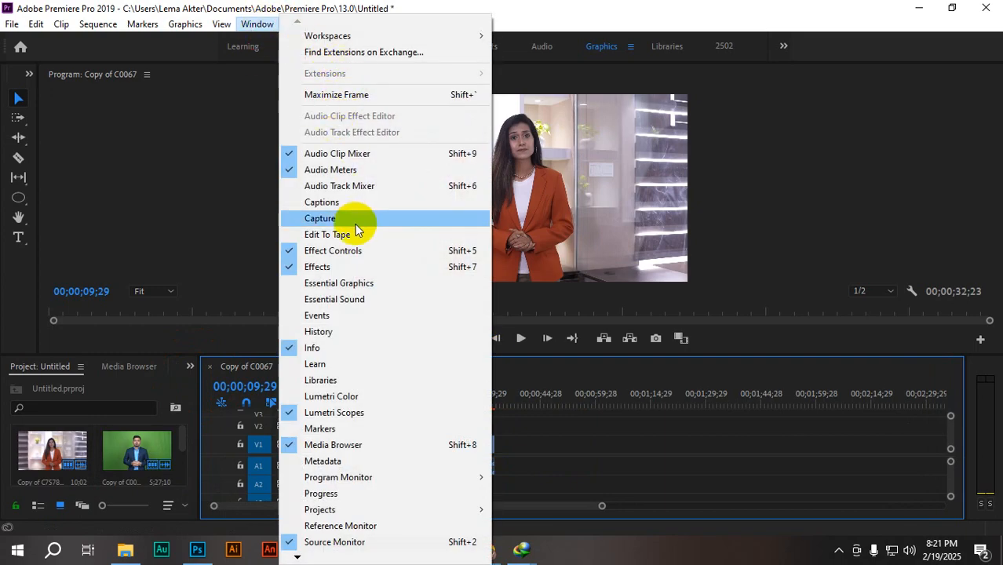
pyautogui.click(349, 267)
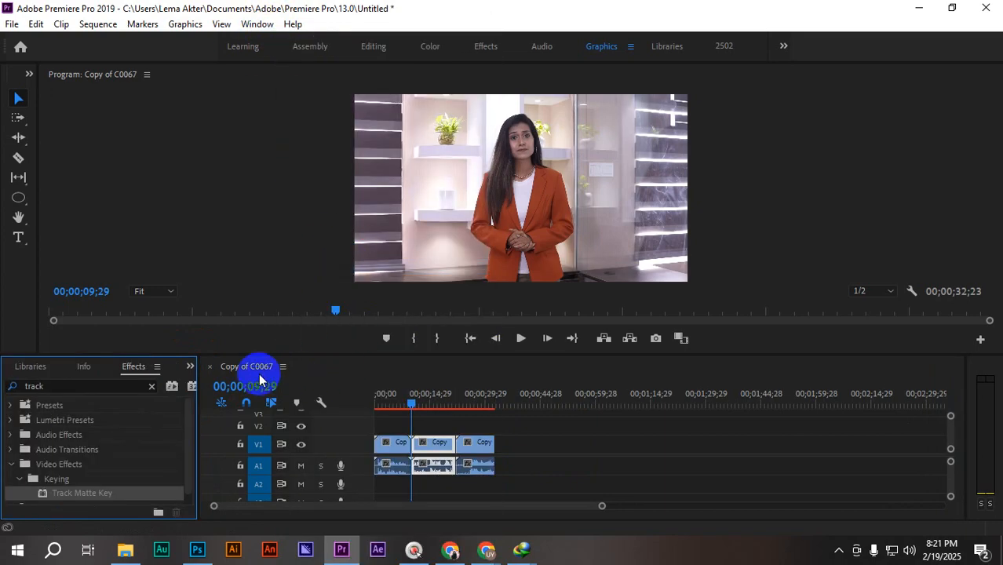
# - Reset the Graphics workspace to its saved layout and close the Essential Graphics panel
pyautogui.click(259, 24)
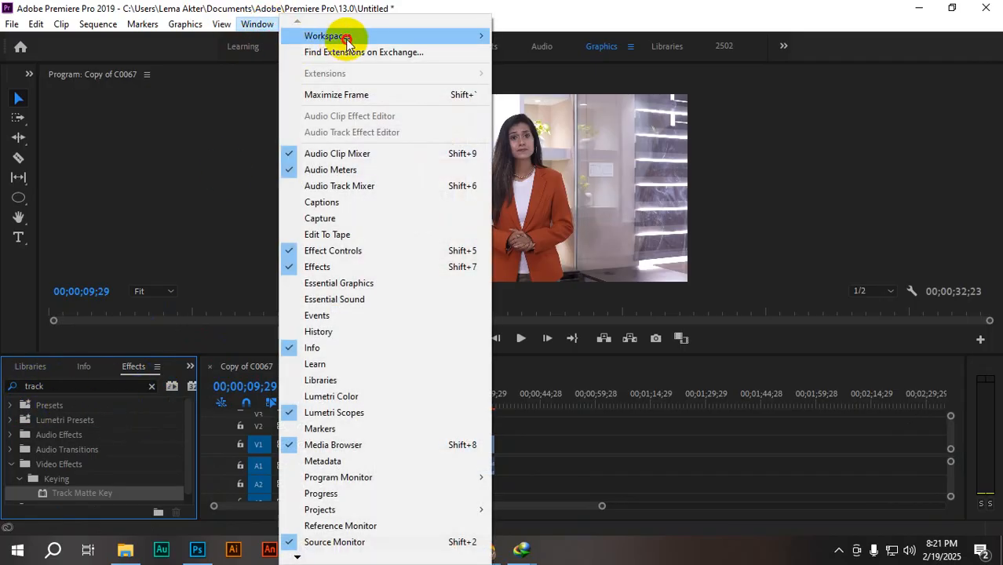
pyautogui.moveTo(418, 36)
pyautogui.click(550, 220)
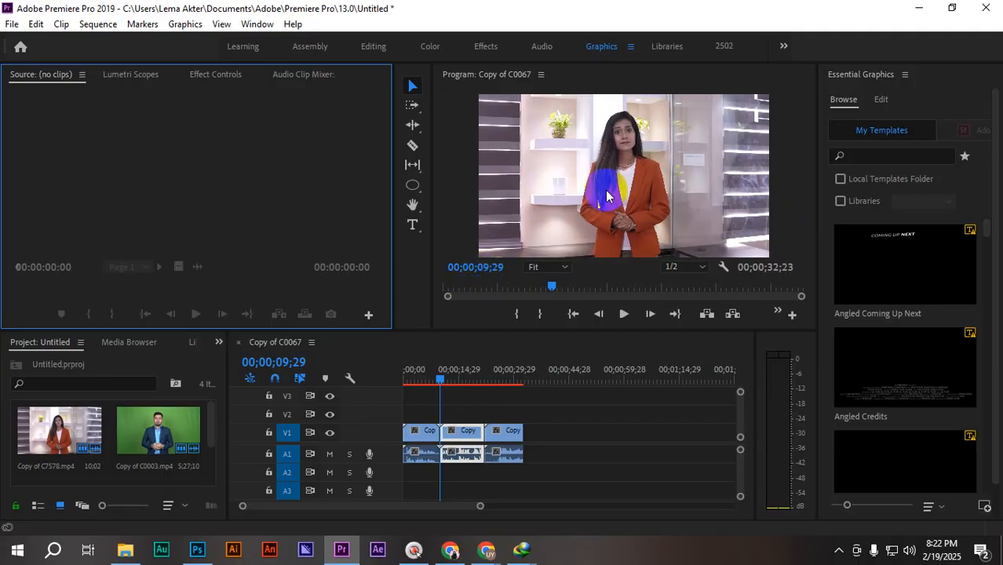
pyautogui.click(905, 74)
pyautogui.click(851, 78)
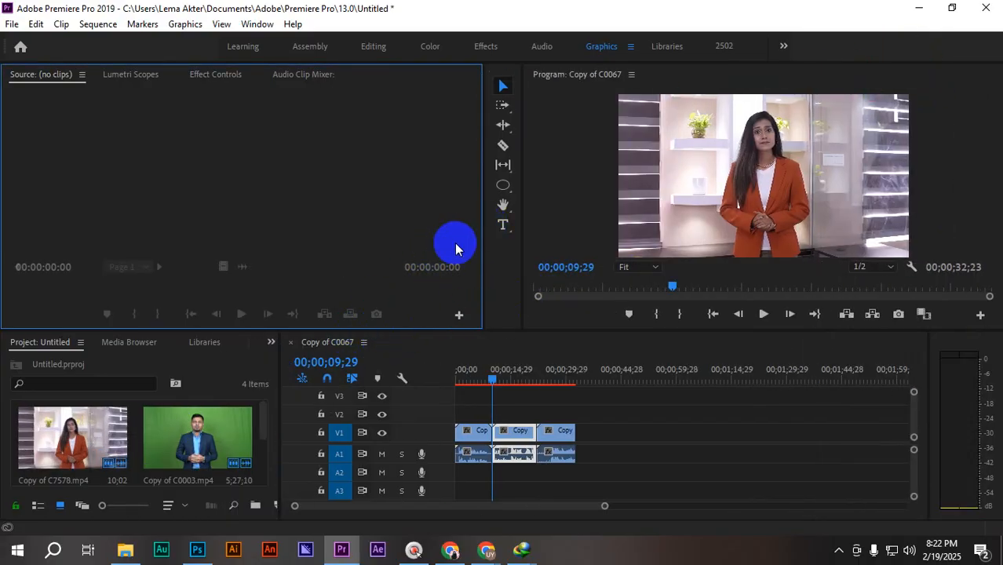
# - Narrow the Source monitor's panel group and close its Source and Lumetri Scopes panels
pyautogui.moveTo(483, 244); pyautogui.dragTo(76, 206)
pyautogui.moveTo(524, 194); pyautogui.dragTo(199, 198)
pyautogui.moveTo(76, 82); pyautogui.dragTo(265, 108)
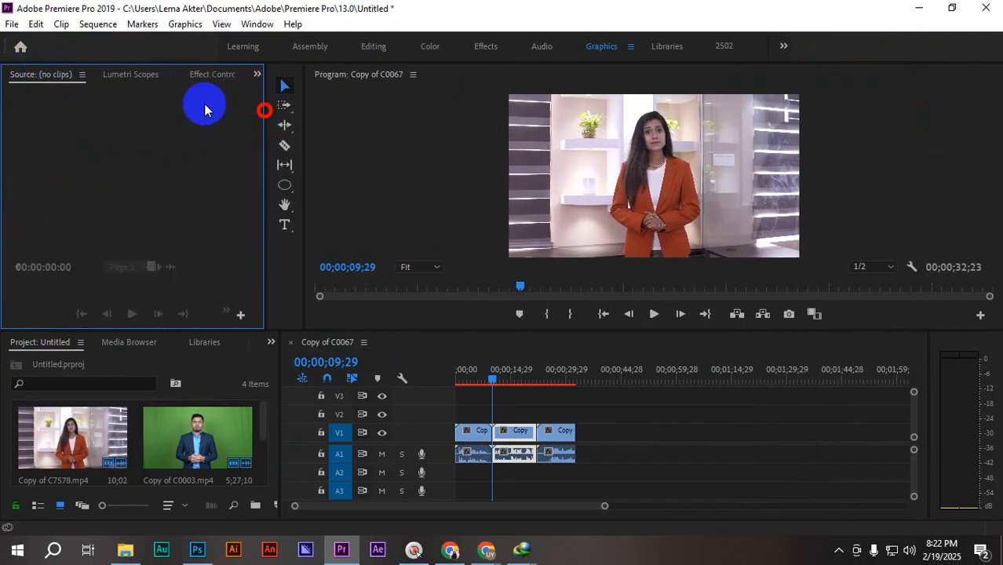
pyautogui.click(78, 73)
pyautogui.click(122, 79)
pyautogui.click(75, 75)
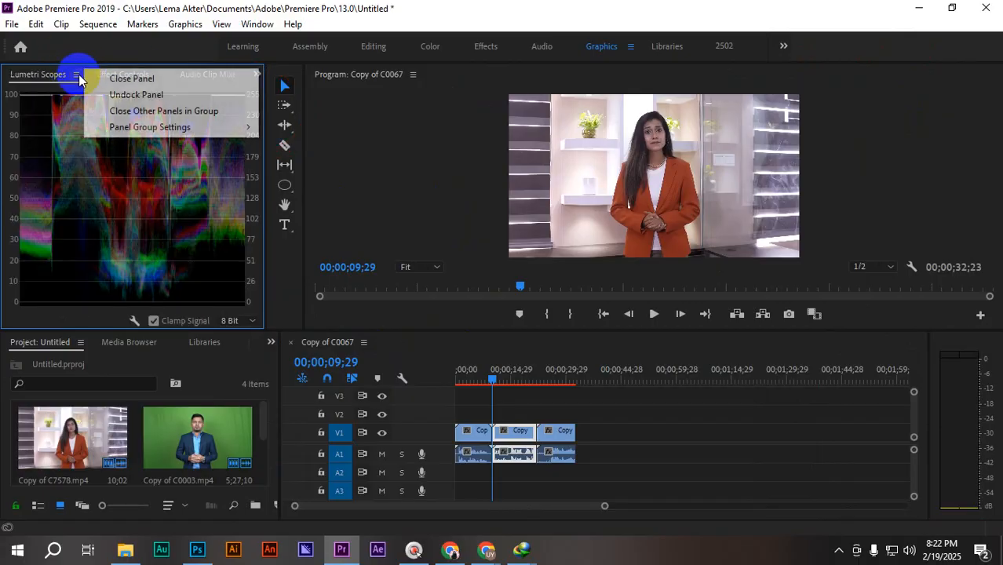
# - Close the Lumetri Scopes and Audio Clip Mixer panels, and narrow the Effect Controls and Tools panels to enlarge the Program monitor
pyautogui.click(112, 78)
pyautogui.click(122, 74)
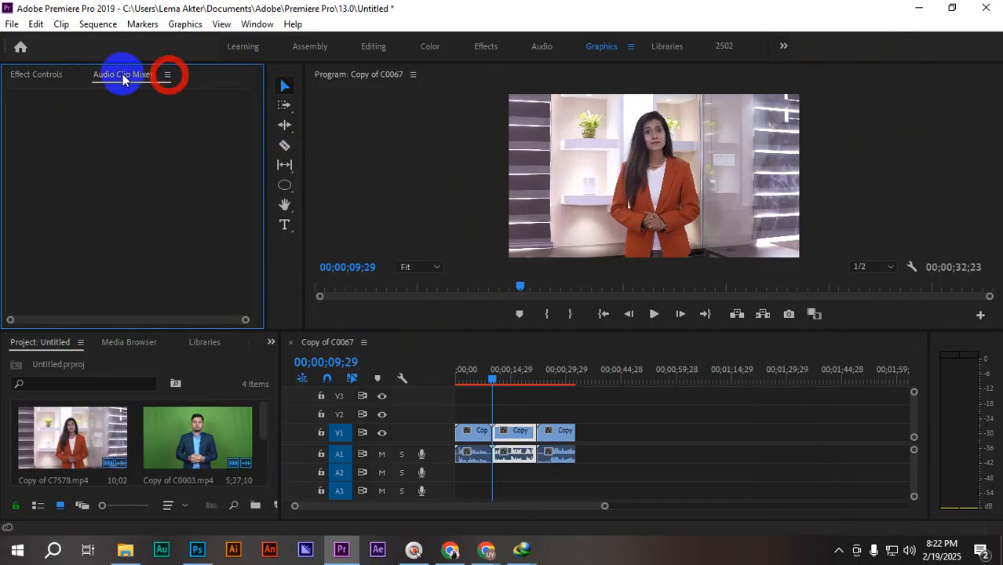
pyautogui.click(166, 74)
pyautogui.click(224, 76)
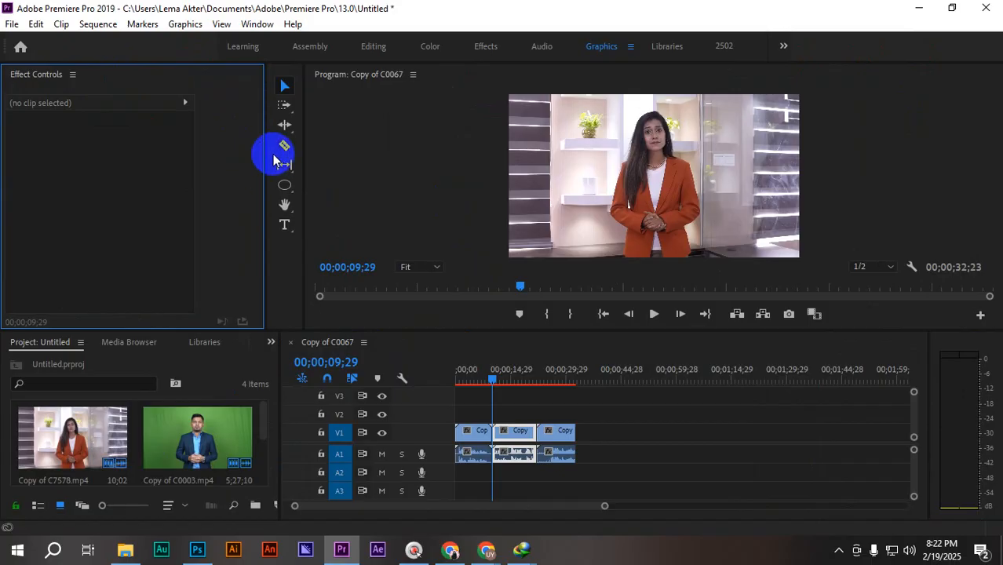
pyautogui.moveTo(264, 150); pyautogui.dragTo(205, 147)
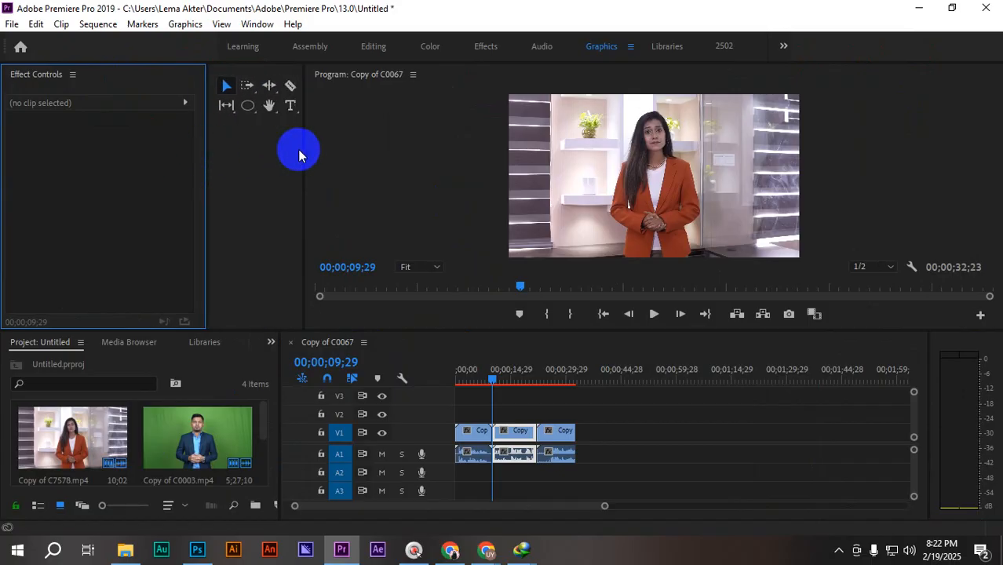
pyautogui.moveTo(299, 151); pyautogui.dragTo(209, 151)
# - Bring up the Effects list and clear its "track" search filter
pyautogui.click(272, 343)
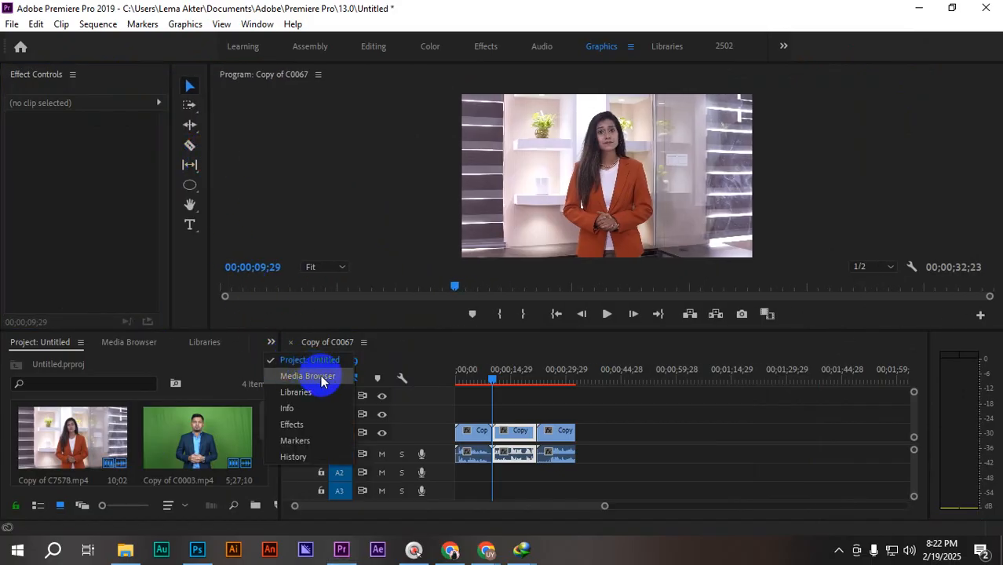
pyautogui.click(309, 421)
pyautogui.moveTo(83, 469); pyautogui.dragTo(503, 432)
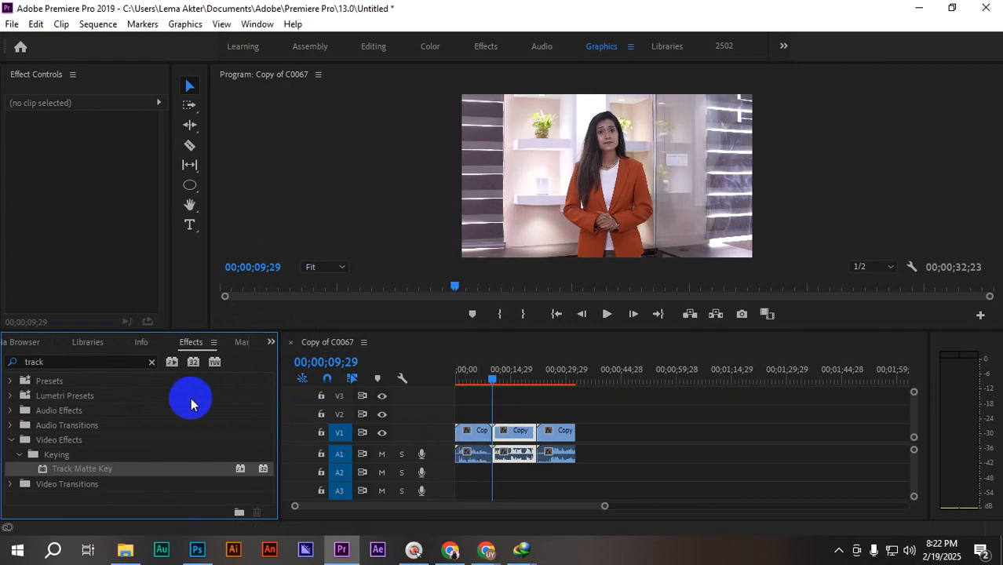
pyautogui.click(151, 361)
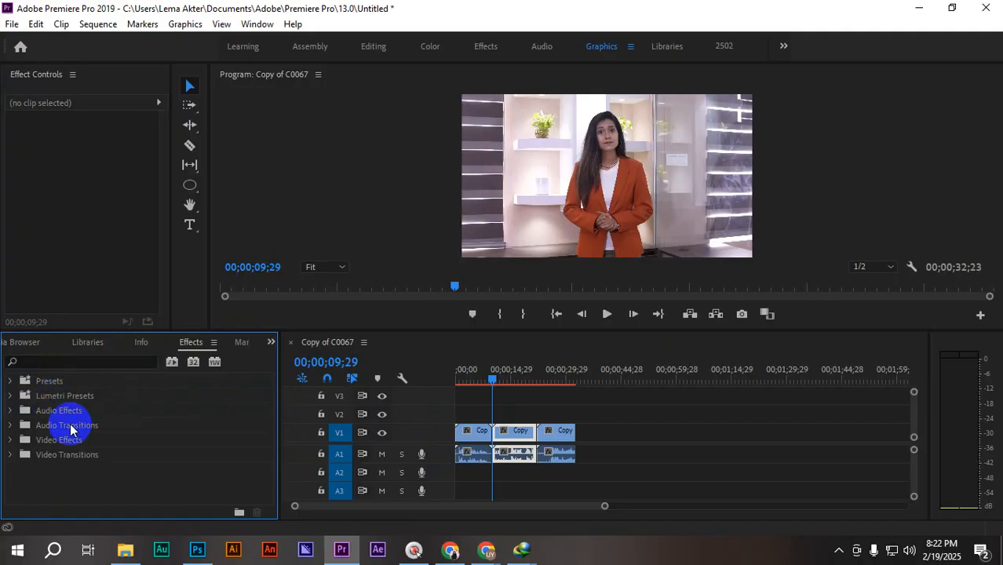
# - Expand the Video Transitions folder and look over its transition categories
pyautogui.click(68, 456)
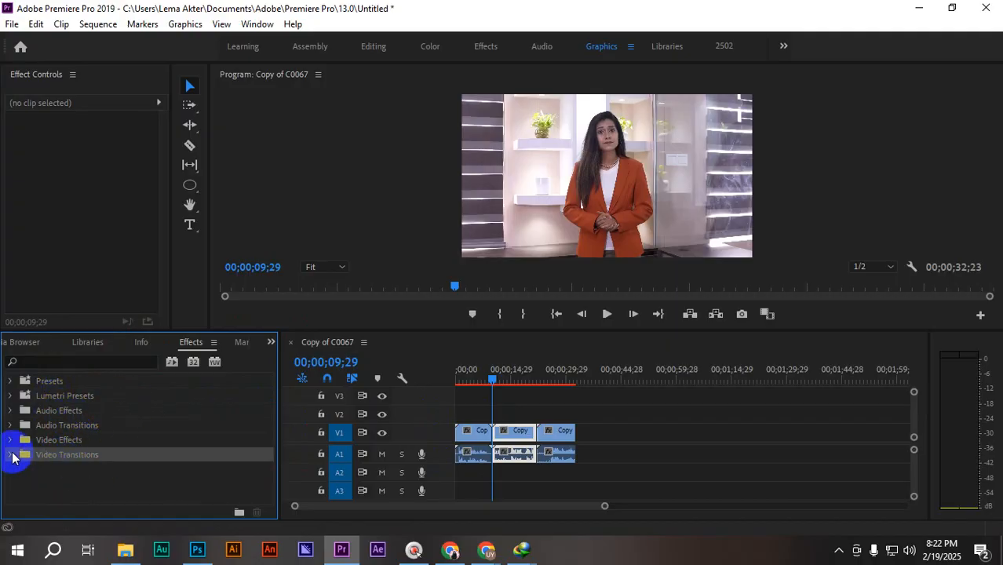
pyautogui.click(9, 455)
pyautogui.scroll(-2, 168, 467)
pyautogui.scroll(-1, 150, 455)
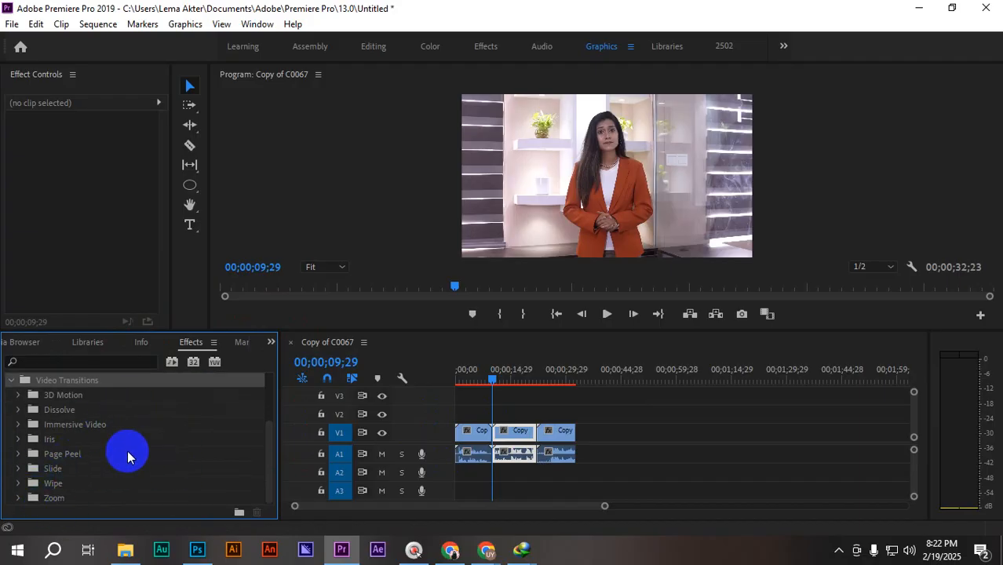
pyautogui.click(73, 400)
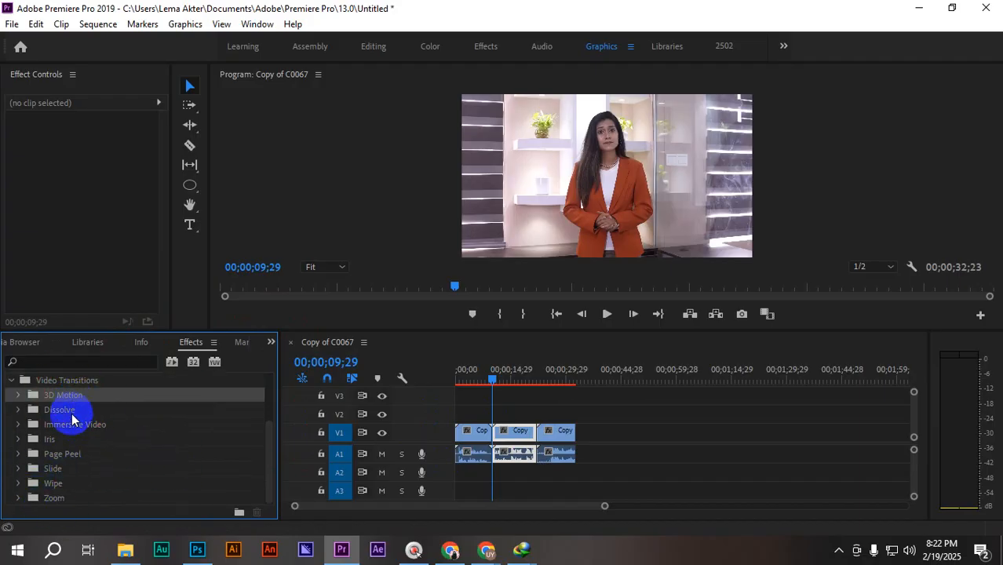
pyautogui.click(71, 412)
pyautogui.click(59, 498)
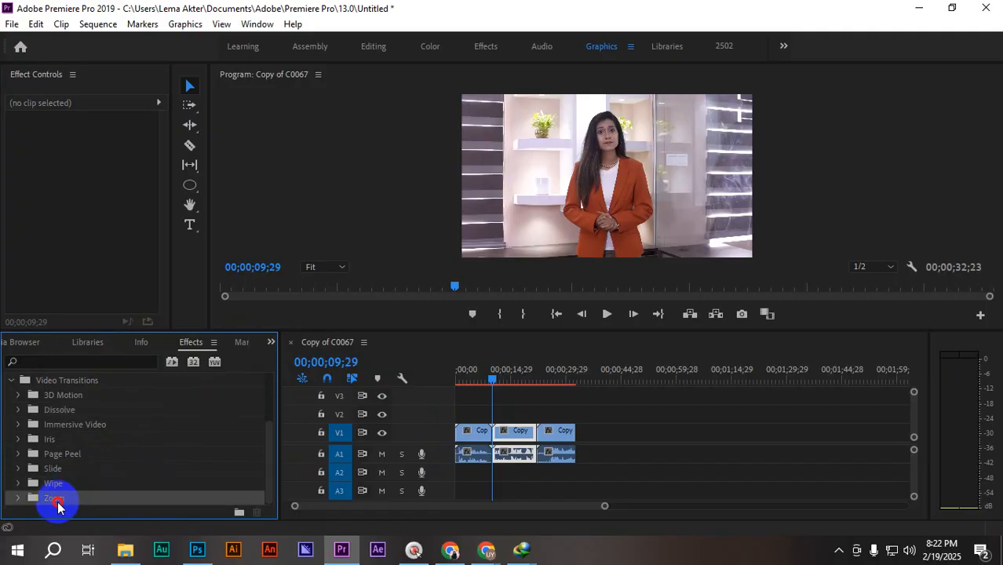
pyautogui.click(61, 470)
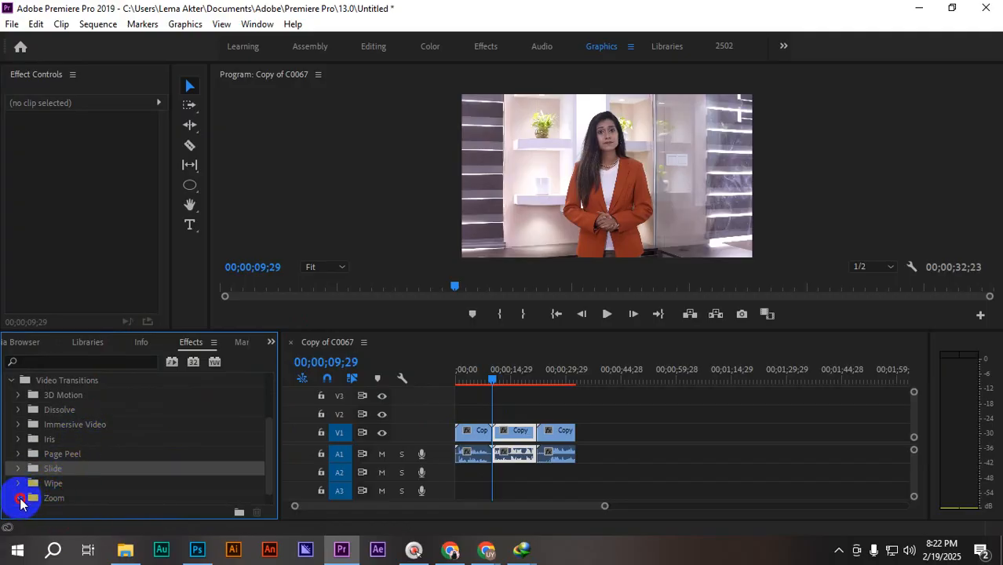
# - Apply the Cross Zoom transition from the Zoom category to the V1 cut between Copy of C7578.mp4 and Copy of C0003.mp4
pyautogui.click(19, 498)
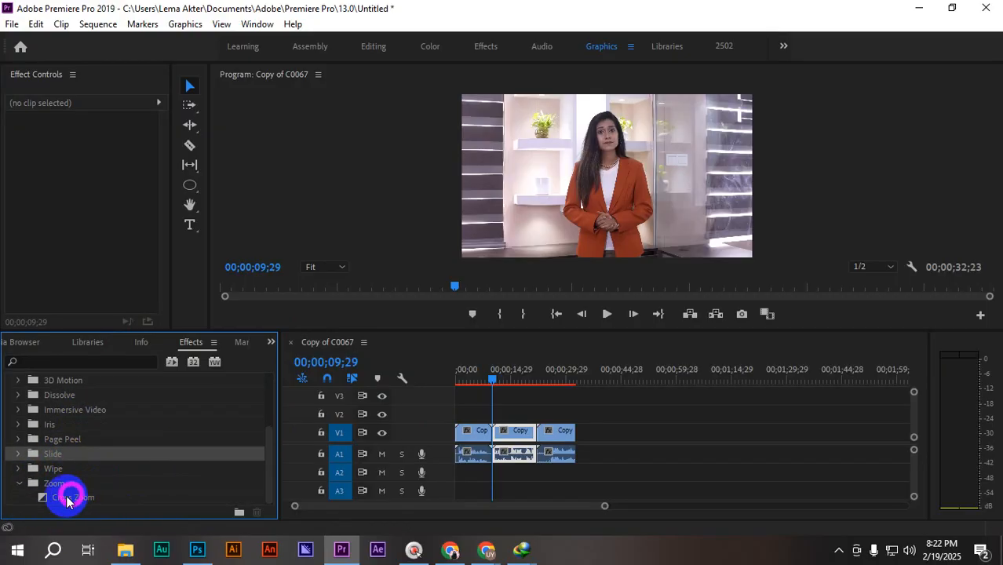
pyautogui.click(55, 499)
pyautogui.moveTo(57, 500); pyautogui.dragTo(499, 424)
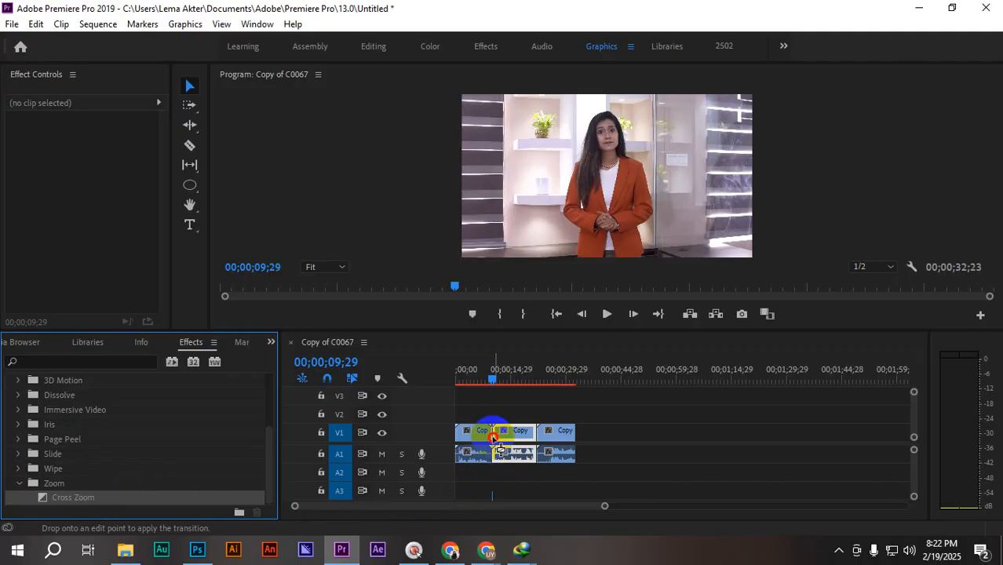
pyautogui.moveTo(463, 439); pyautogui.dragTo(497, 454)
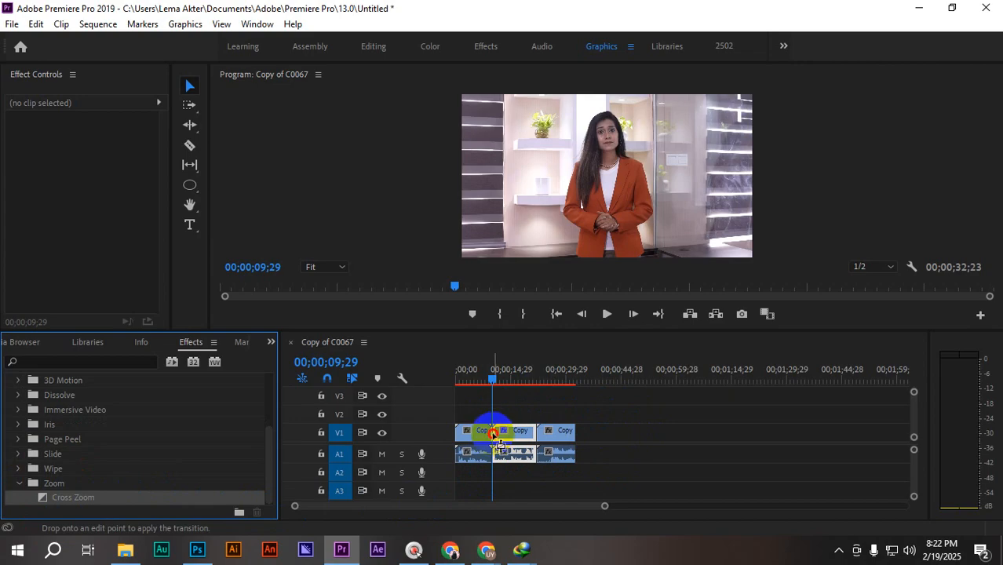
pyautogui.moveTo(493, 433); pyautogui.dragTo(492, 432)
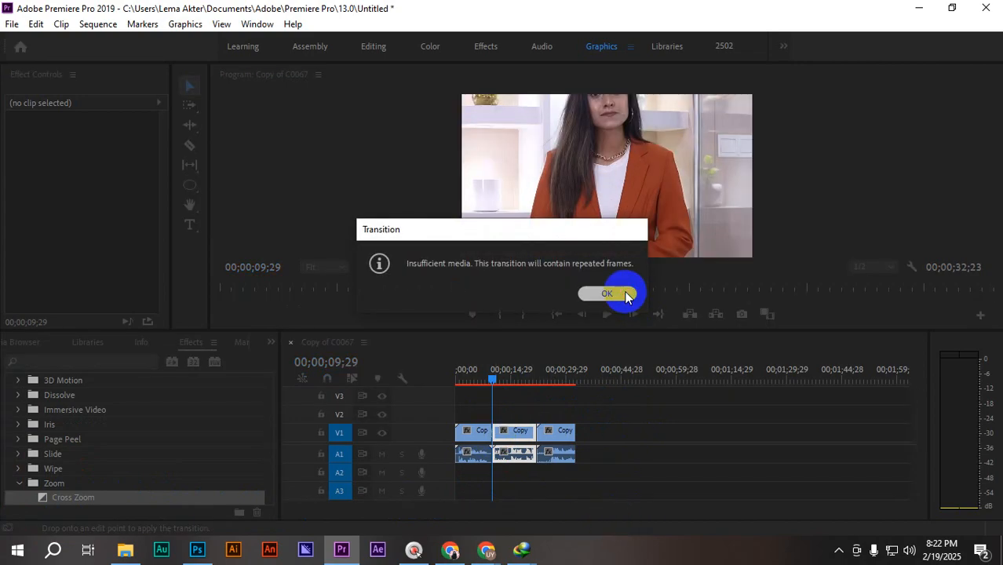
pyautogui.click(627, 296)
# - Select the Cross Zoom transition at the first cut to view its settings
pyautogui.moveTo(604, 506); pyautogui.dragTo(525, 511)
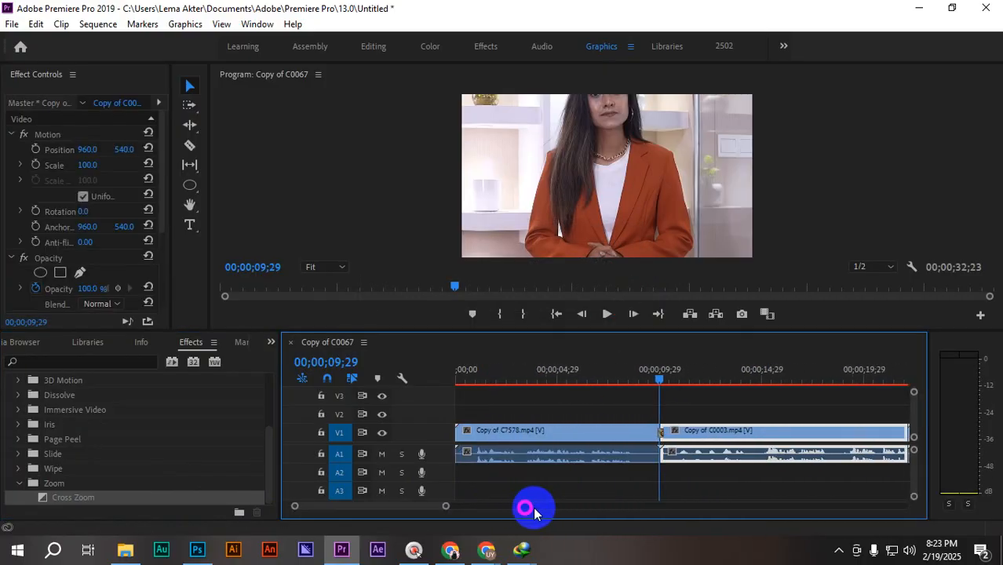
pyautogui.moveTo(662, 369); pyautogui.dragTo(628, 382)
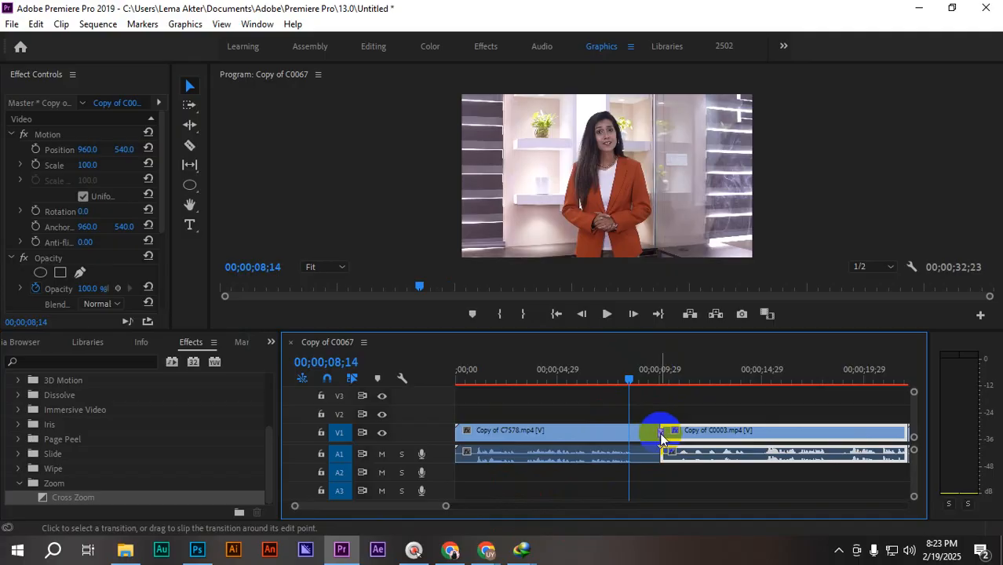
pyautogui.click(661, 436)
# - Ripple-trim the clips on the timeline to shorten the whole sequence to 00;00;05;07
pyautogui.moveTo(446, 506); pyautogui.dragTo(496, 507)
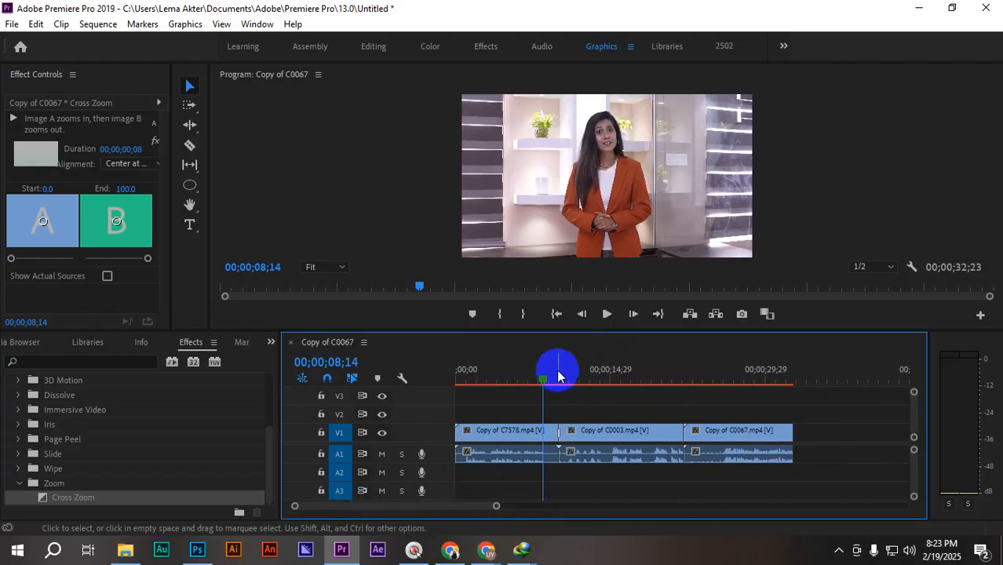
pyautogui.moveTo(557, 375); pyautogui.dragTo(459, 388)
pyautogui.press('q')
pyautogui.press('w')
pyautogui.press('w')
pyautogui.press('w')
# - Play back the Cross Zoom transition between the first two clips
pyautogui.moveTo(496, 507); pyautogui.dragTo(457, 506)
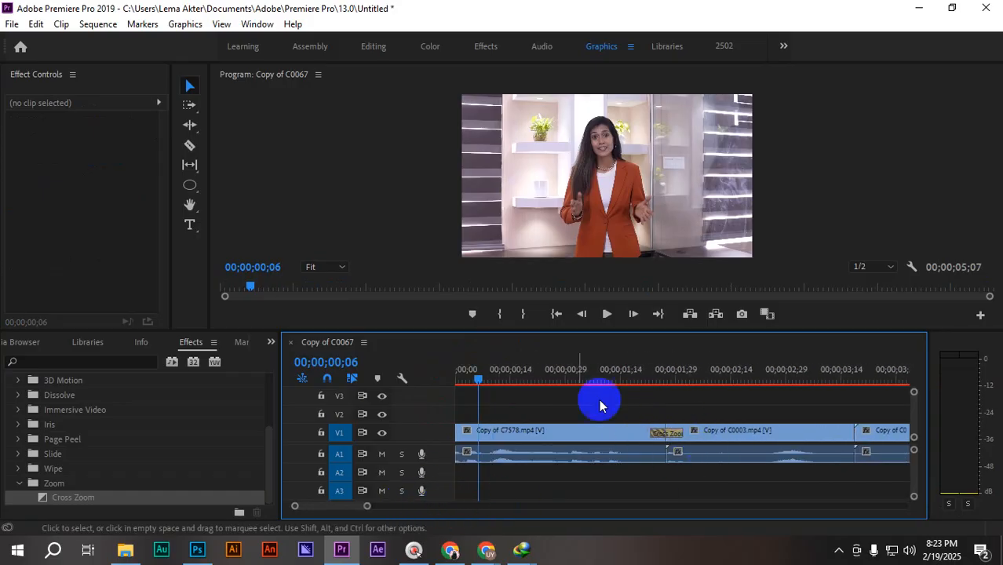
pyautogui.moveTo(489, 385); pyautogui.dragTo(619, 398)
pyautogui.press('space')
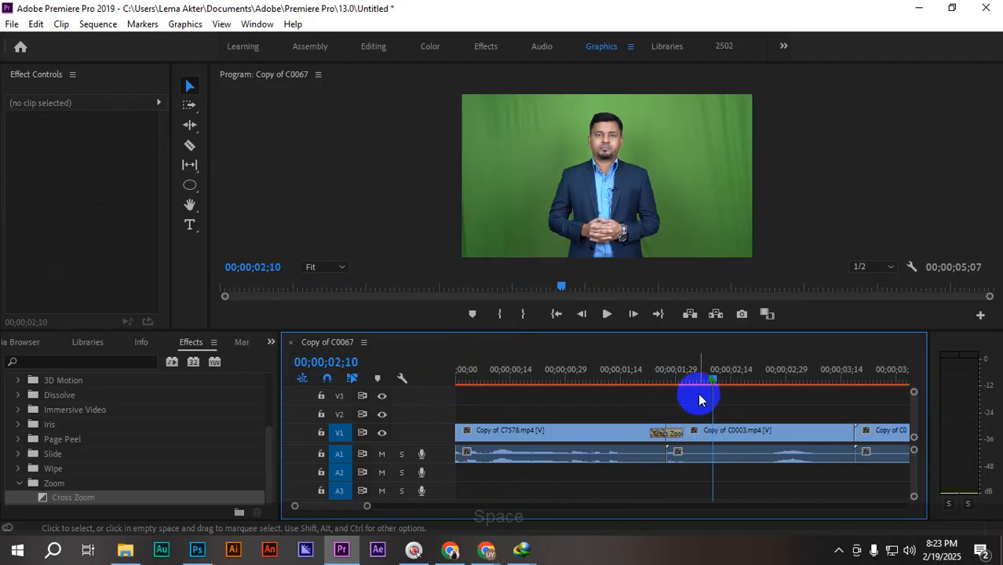
pyautogui.moveTo(712, 373); pyautogui.dragTo(690, 388)
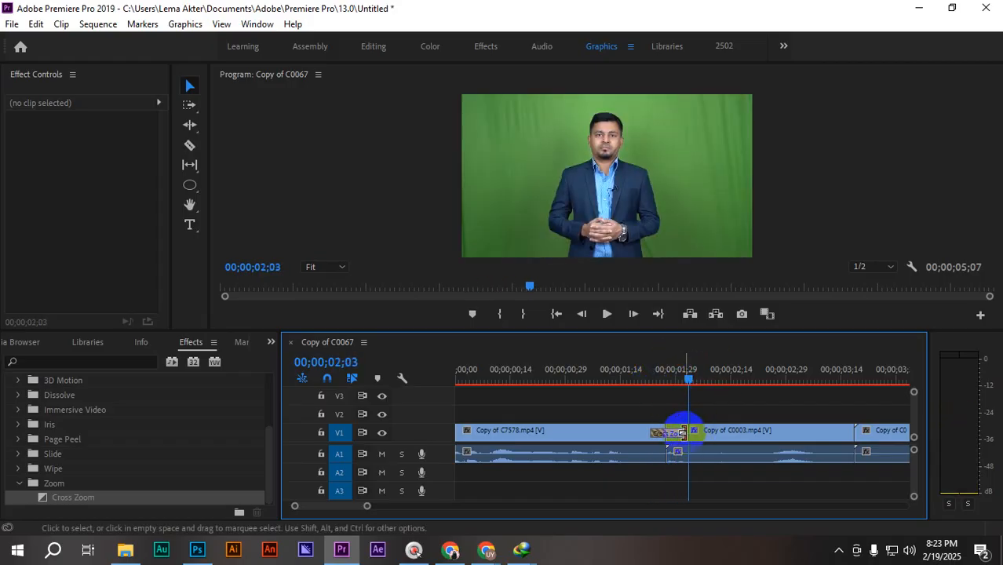
# - Lengthen the Cross Zoom transition to 00;00;01;11 by extending its end, and play it back
pyautogui.moveTo(683, 432); pyautogui.dragTo(801, 433)
pyautogui.moveTo(689, 380); pyautogui.dragTo(647, 380)
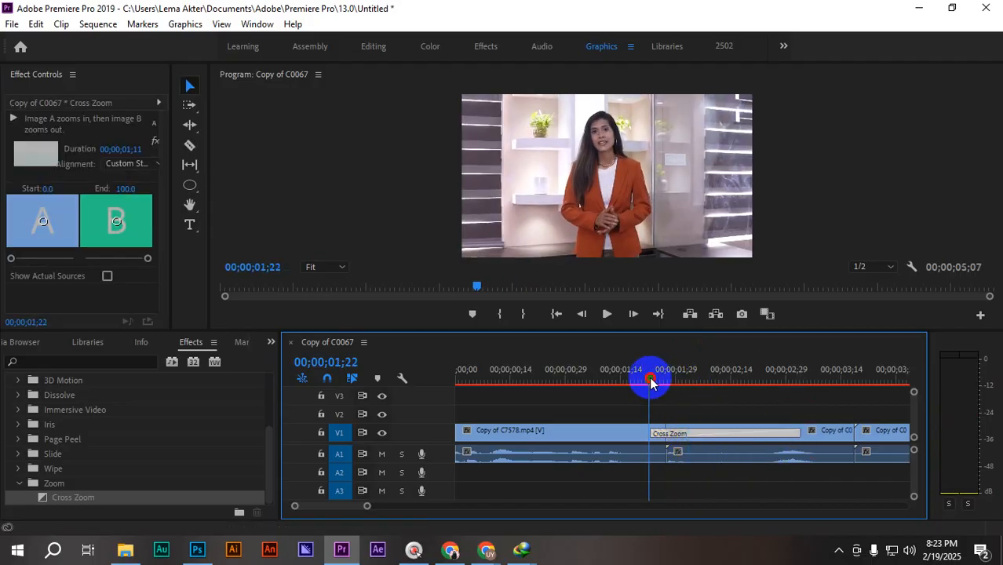
pyautogui.press('space')
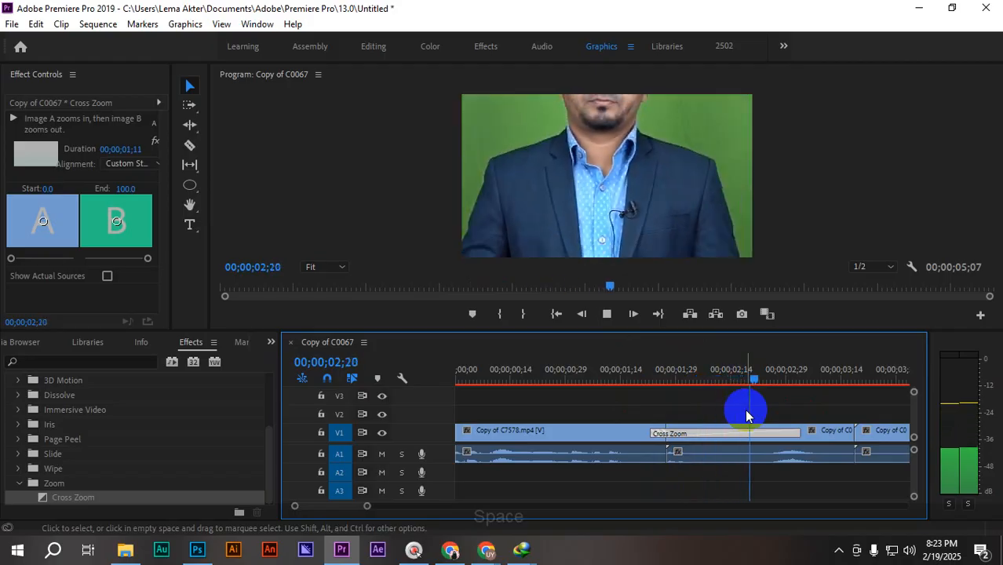
pyautogui.press('space')
# - Shorten the Cross Zoom transition and set its duration to 00;00;00;07
pyautogui.moveTo(800, 433); pyautogui.dragTo(677, 441)
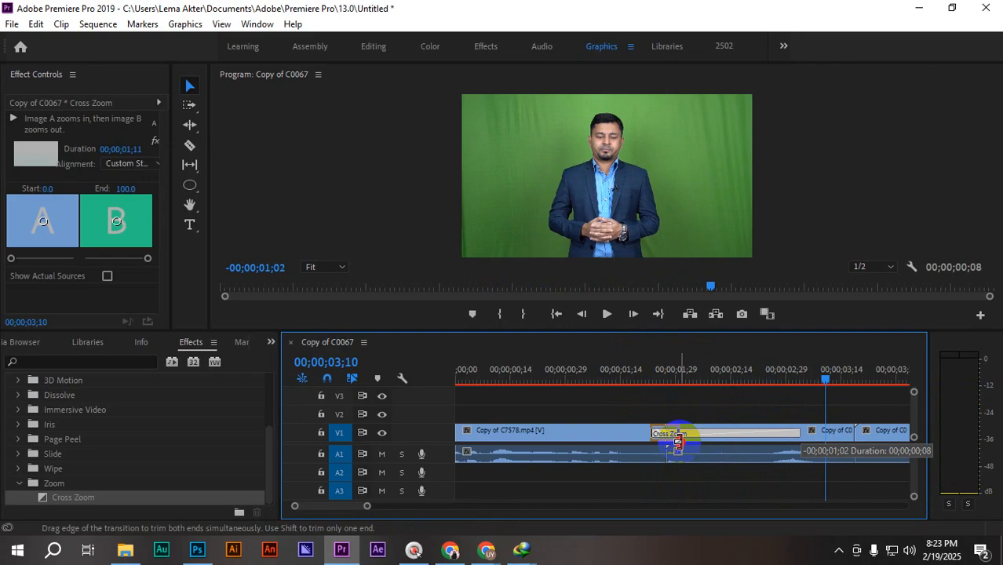
pyautogui.moveTo(678, 443); pyautogui.dragTo(677, 445)
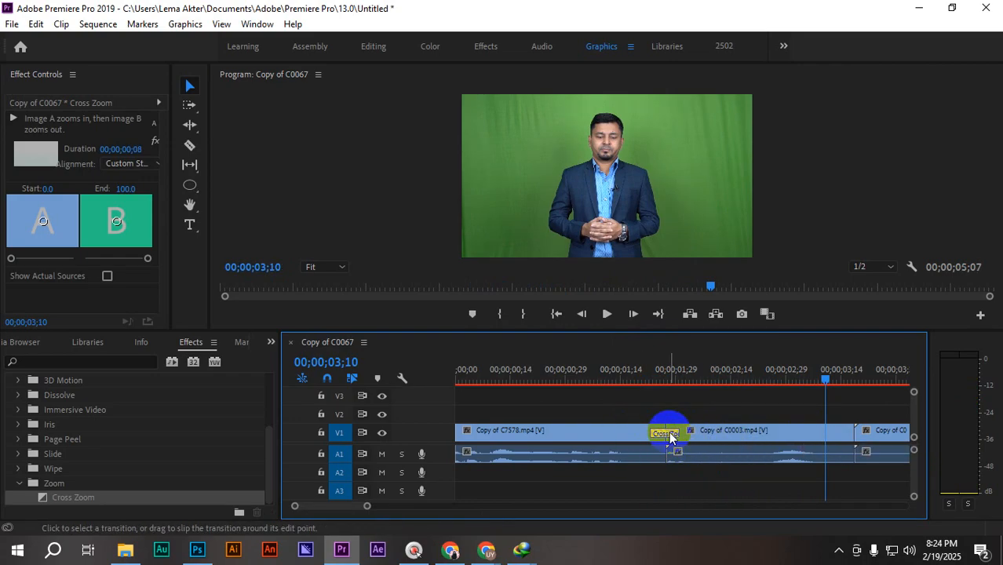
pyautogui.doubleClick(669, 437)
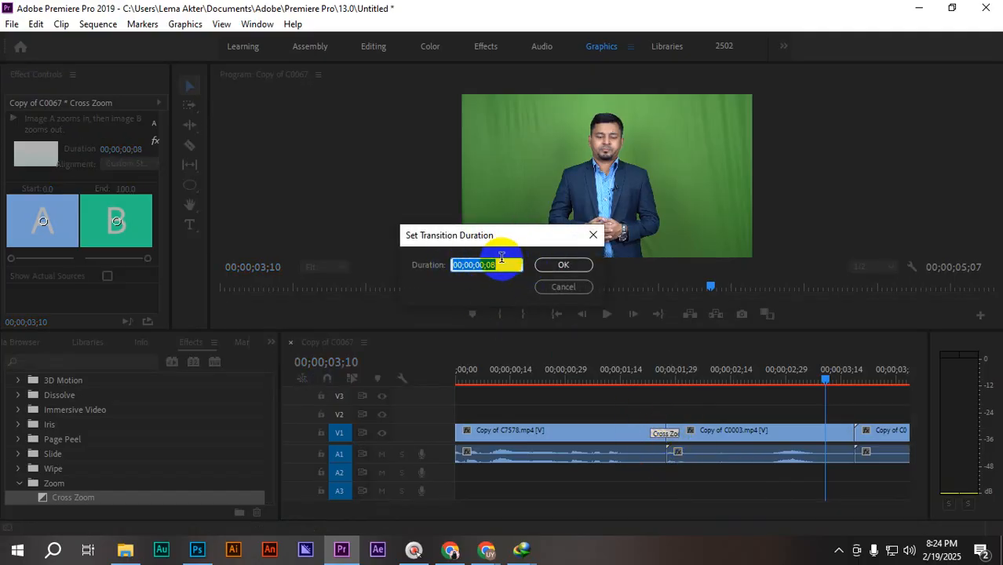
pyautogui.click(564, 267)
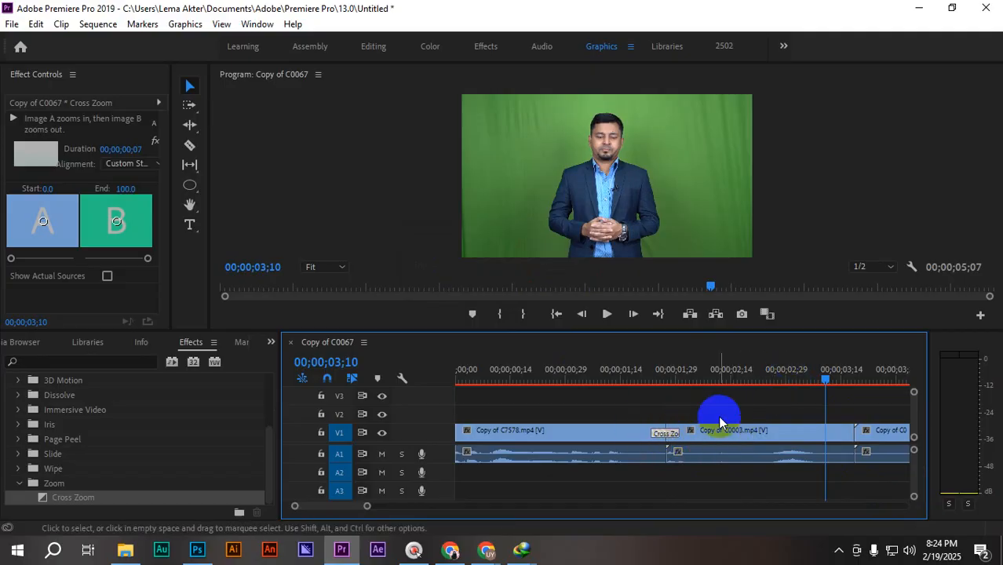
# - Select the Cross Zoom transition and widen the Effect Controls panel to show its mini timeline
pyautogui.moveTo(825, 382); pyautogui.dragTo(707, 401)
pyautogui.click(659, 433)
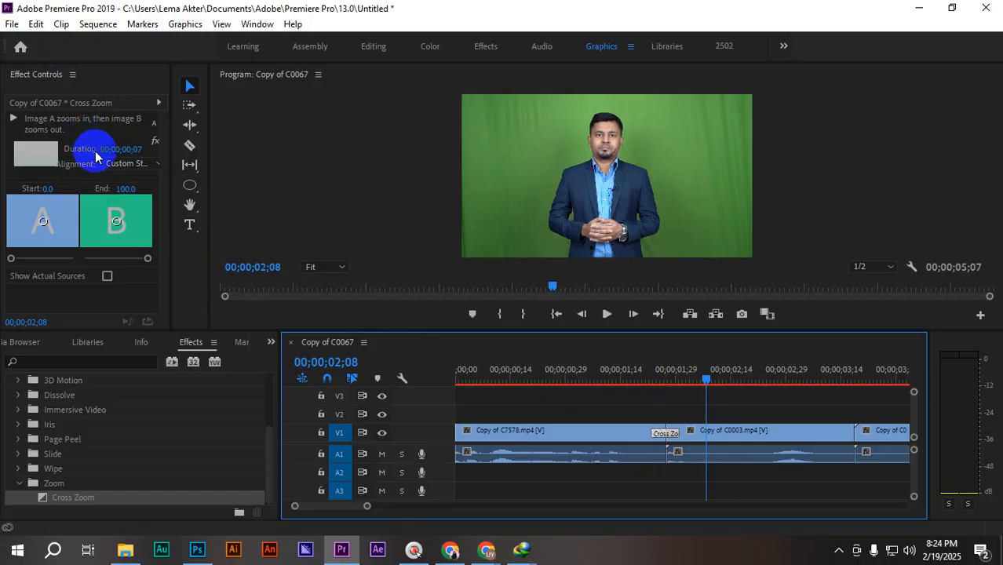
pyautogui.moveTo(172, 140); pyautogui.dragTo(329, 141)
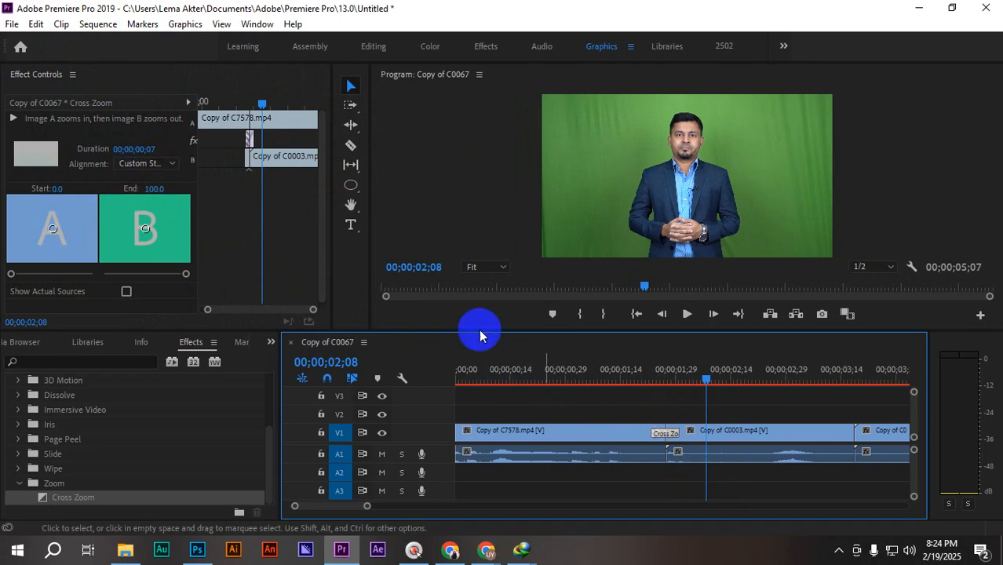
# - Try the Start at Cut and End at Cut alignments on the Cross Zoom transition
pyautogui.click(137, 163)
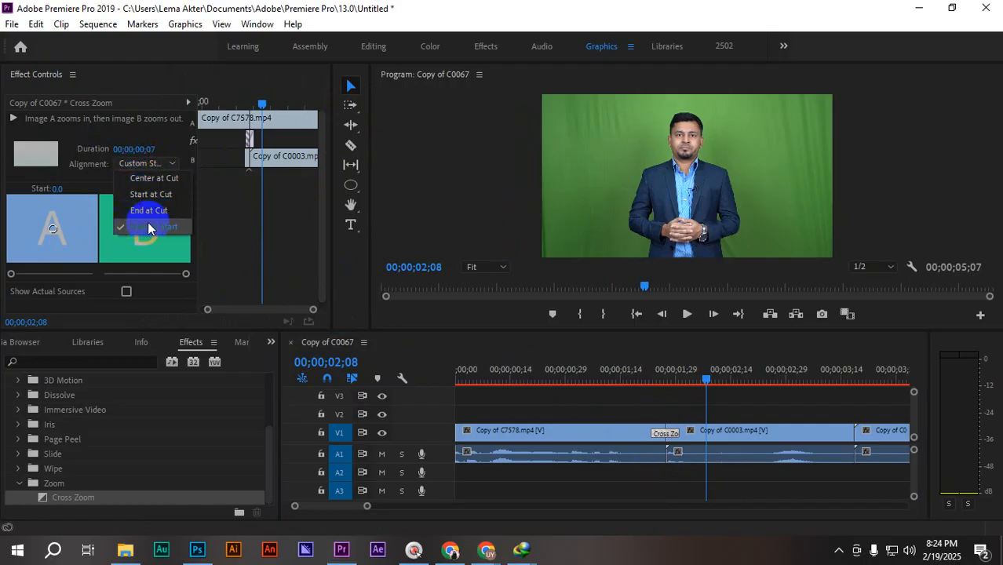
pyautogui.click(151, 194)
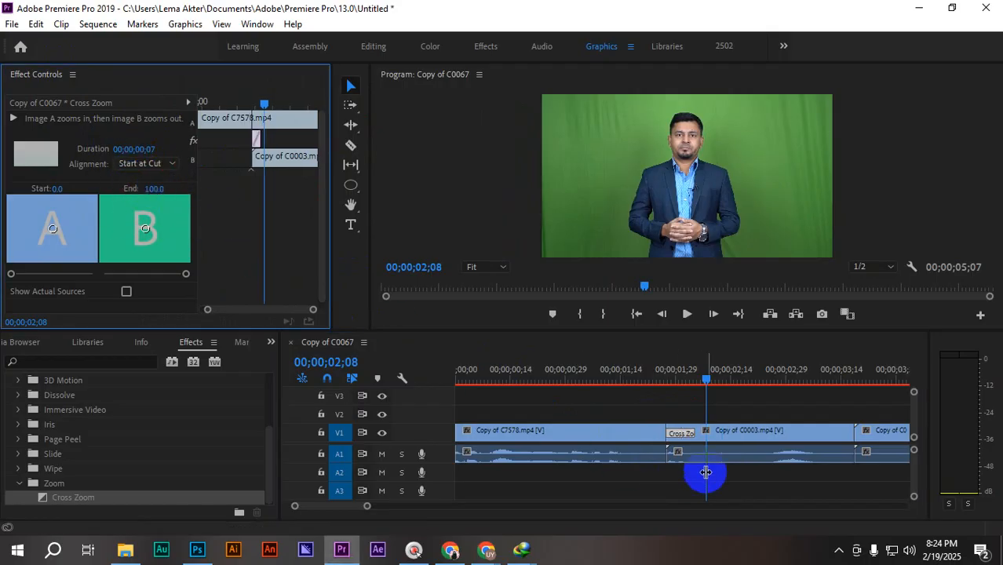
pyautogui.click(138, 163)
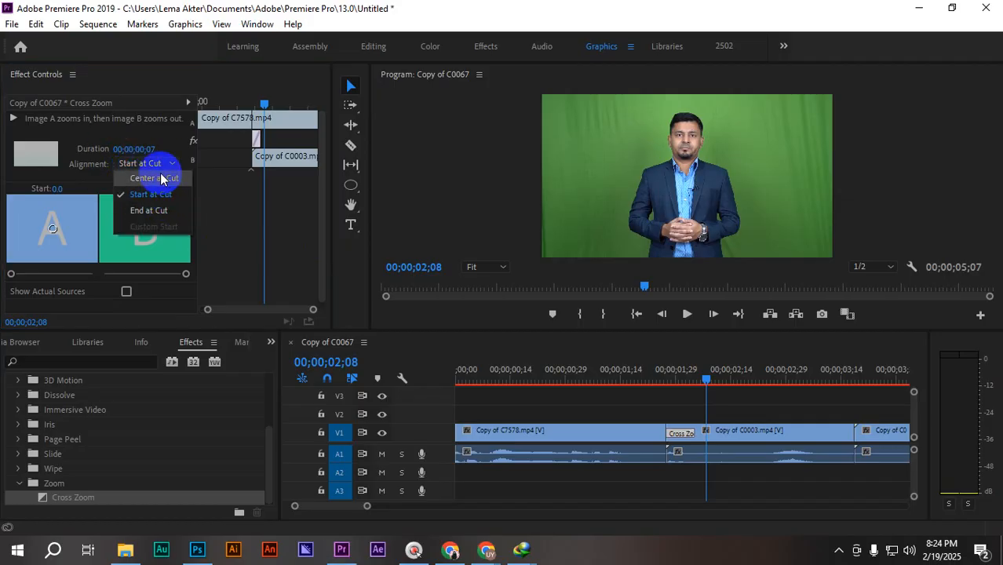
pyautogui.click(149, 210)
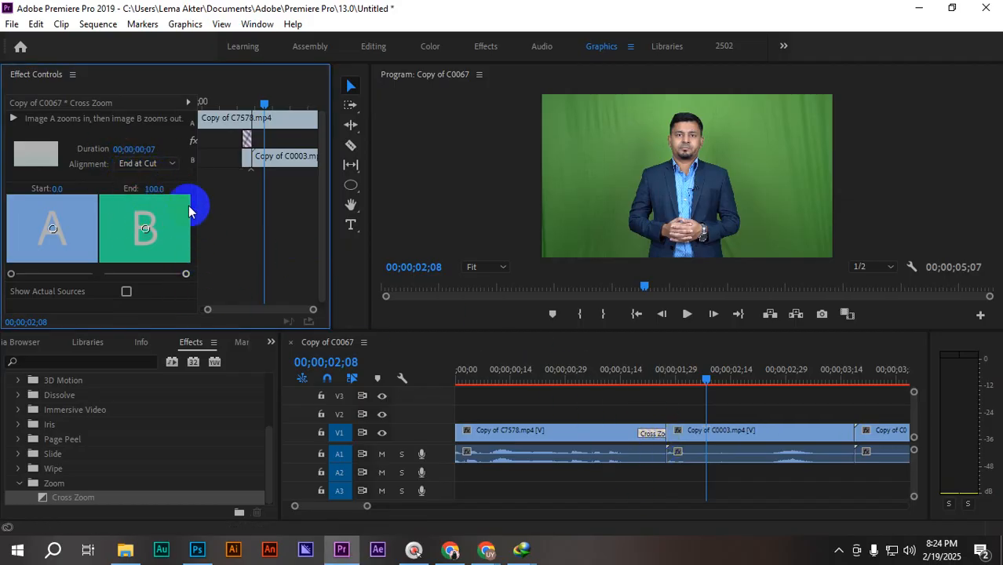
# - Set the Cross Zoom transition's alignment to Center at Cut and scrub through it to check the result
pyautogui.click(139, 169)
pyautogui.click(146, 180)
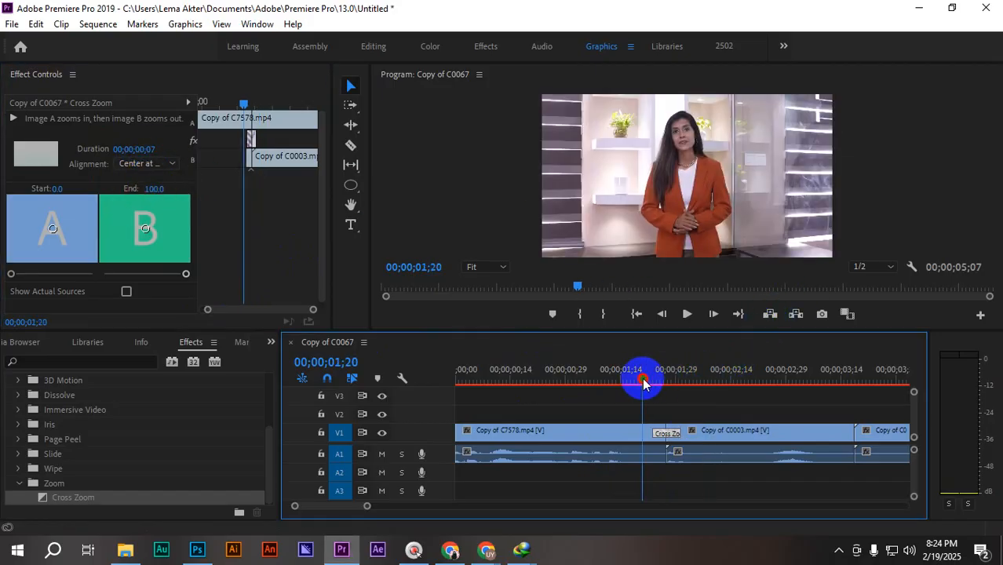
pyautogui.moveTo(645, 382); pyautogui.dragTo(679, 385)
pyautogui.click(449, 551)
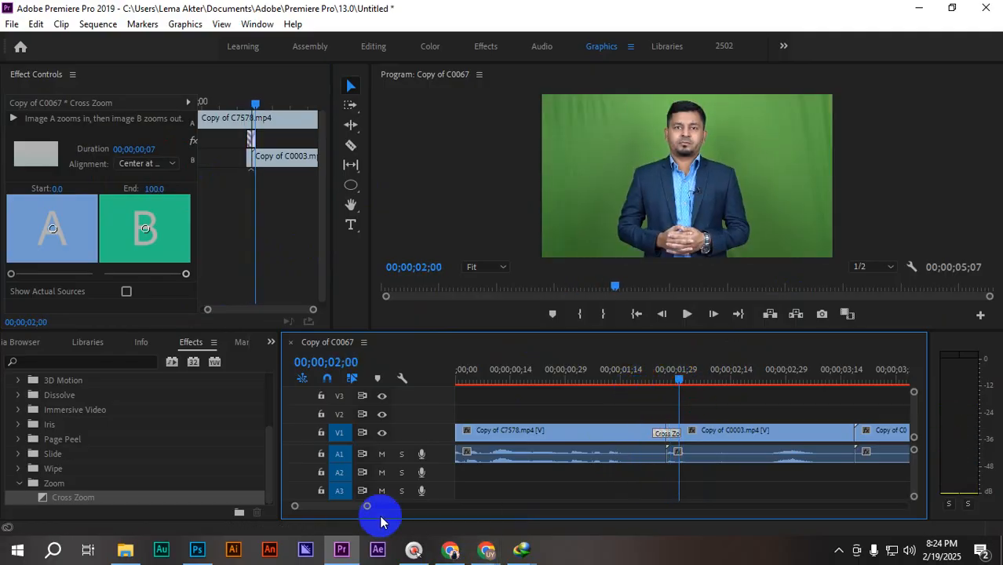
# - Zoom the timeline out until all three clips of the sequence fit in view
pyautogui.moveTo(379, 508); pyautogui.dragTo(414, 510)
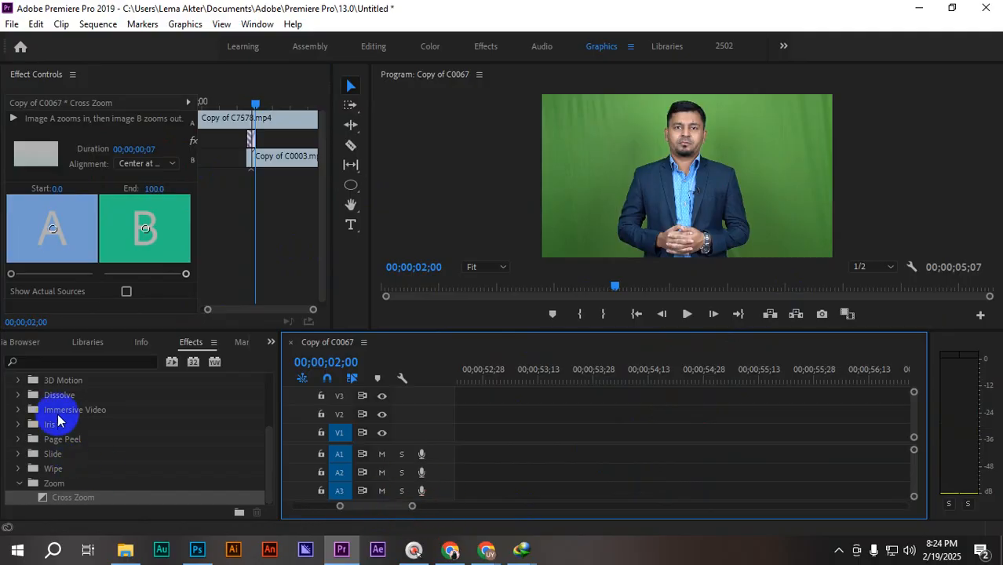
pyautogui.scroll(2, 74, 427)
pyautogui.scroll(-2, 88, 455)
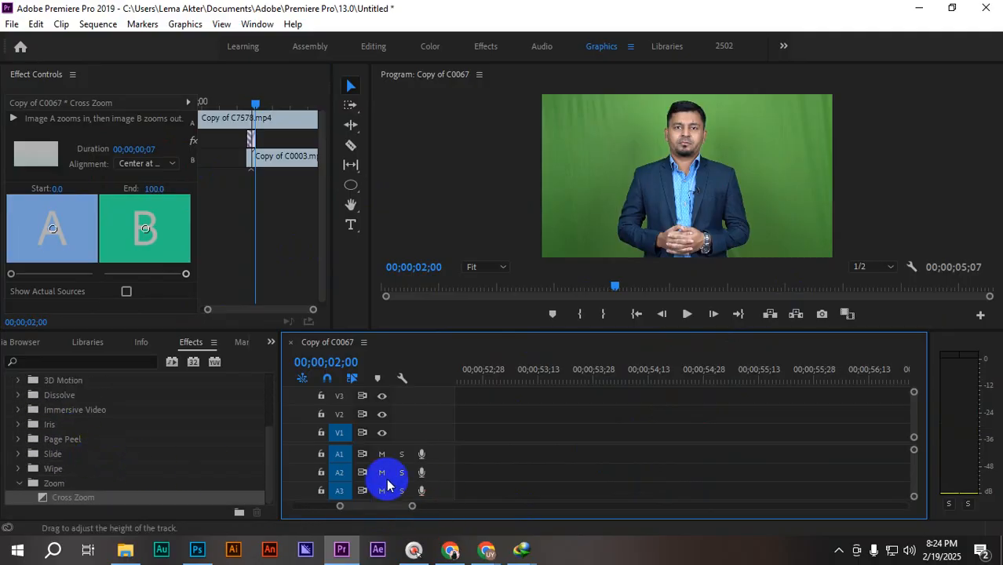
pyautogui.moveTo(350, 507); pyautogui.dragTo(286, 508)
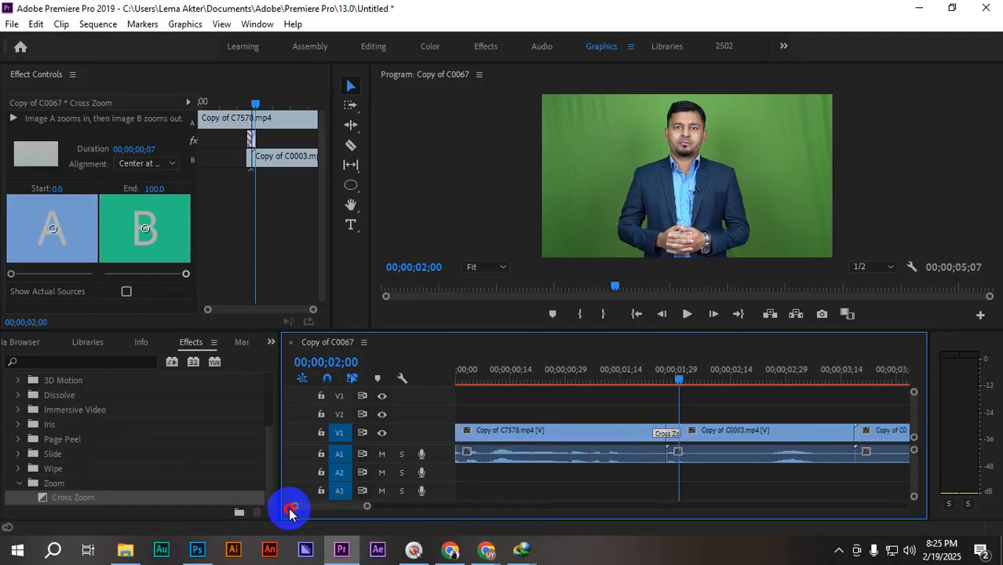
pyautogui.moveTo(366, 511); pyautogui.dragTo(411, 497)
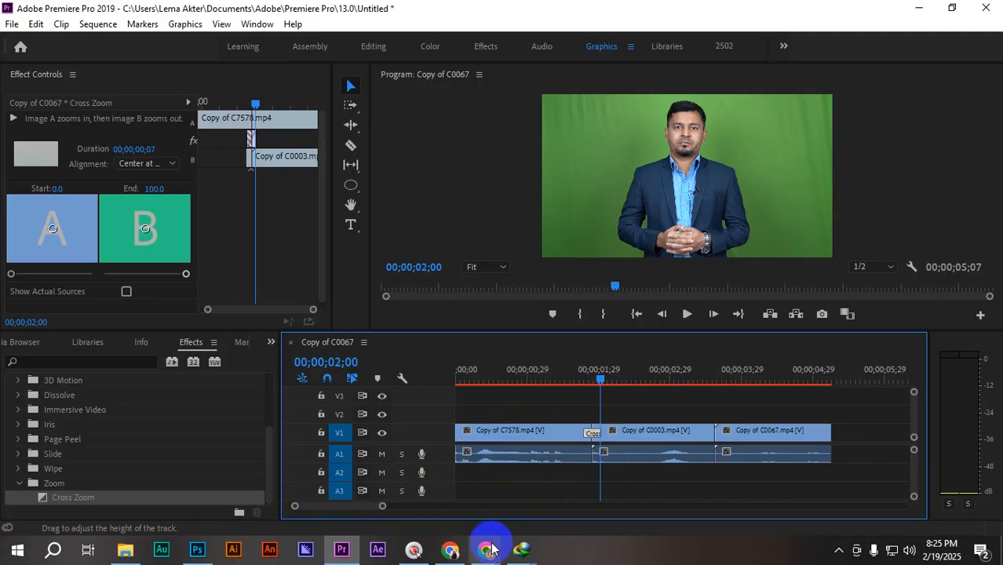
# - Switch to Chrome and open a new browser tab
pyautogui.moveTo(487, 555)
pyautogui.click(425, 497)
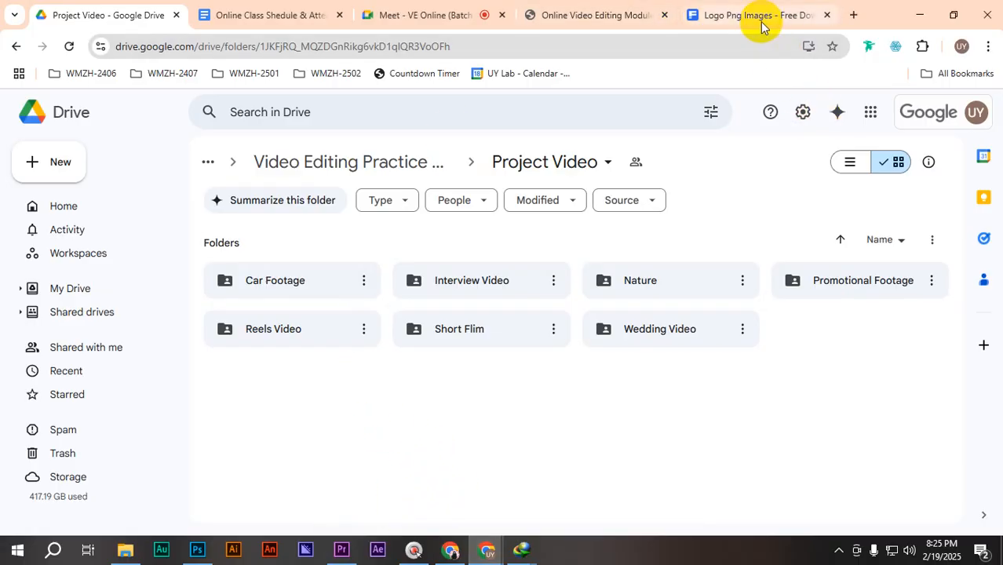
pyautogui.click(641, 7)
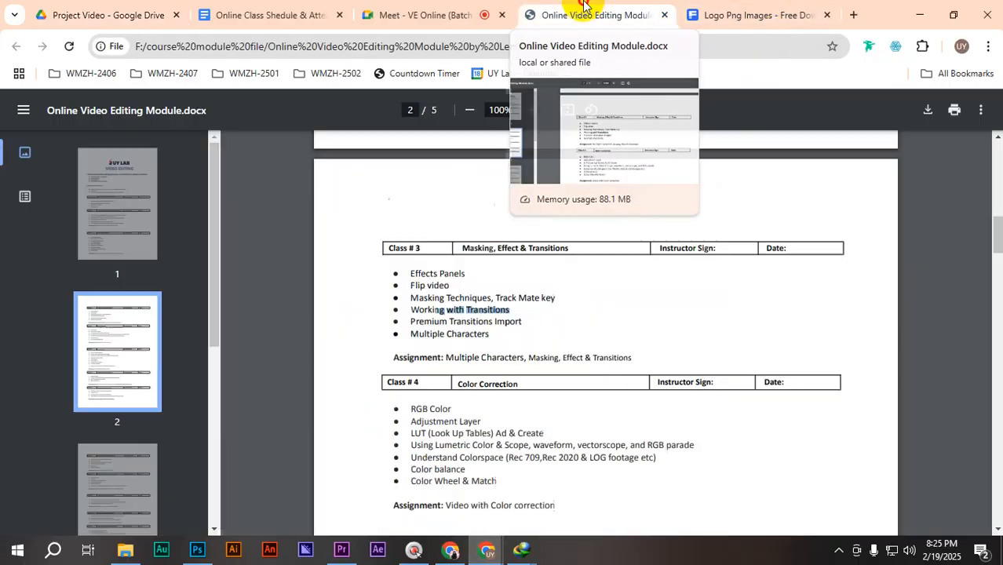
pyautogui.click(852, 15)
# - Search the web for "premiere pro transitions"
pyautogui.click(340, 49)
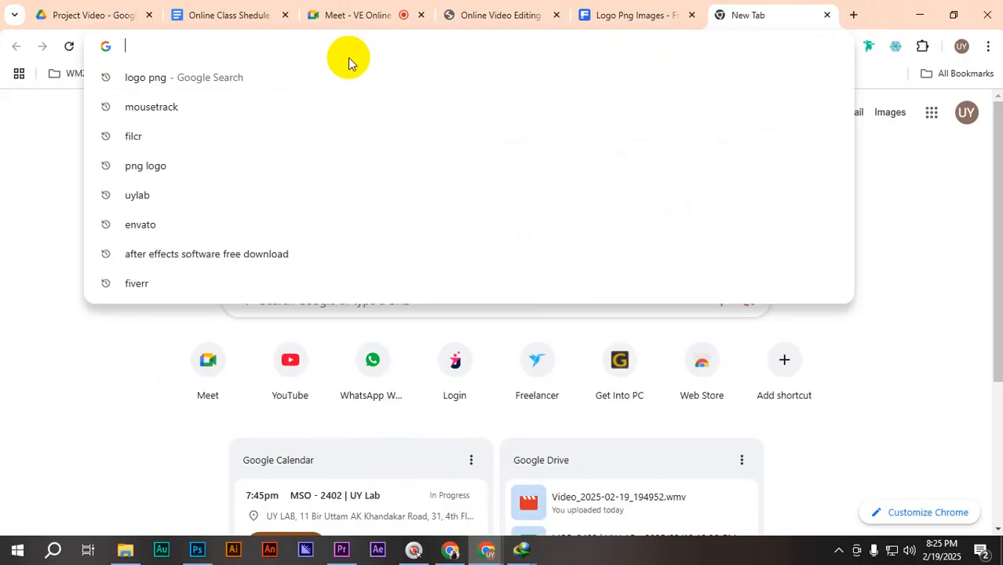
pyautogui.write('premier or')
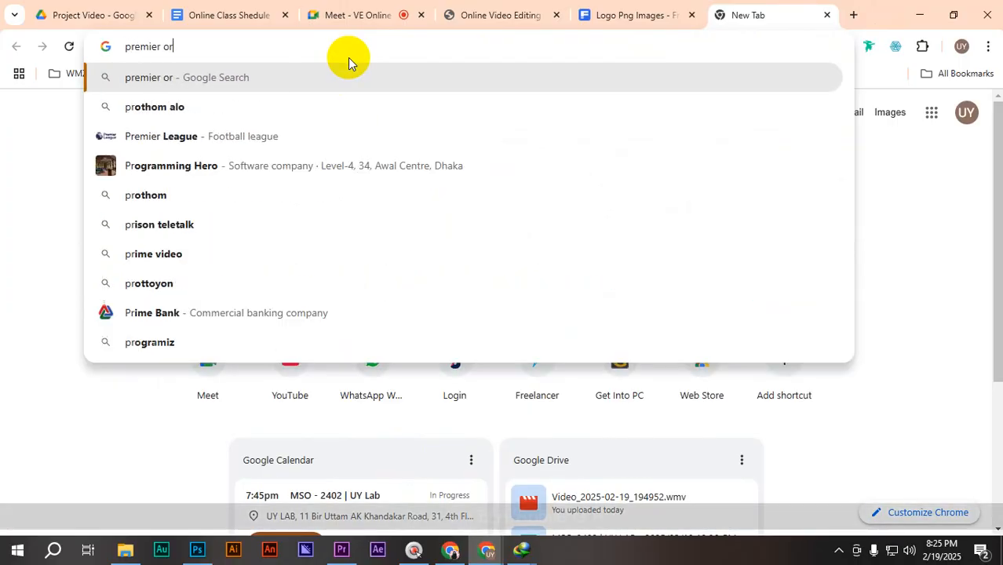
pyautogui.press('BackSpace')
pyautogui.press('BackSpace')
pyautogui.write('pro')
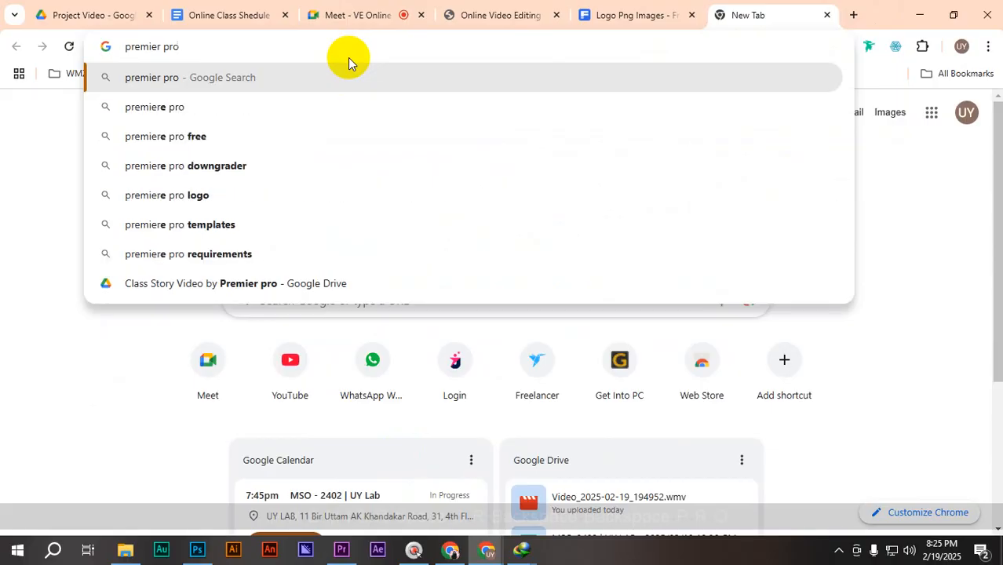
pyautogui.write(' transi')
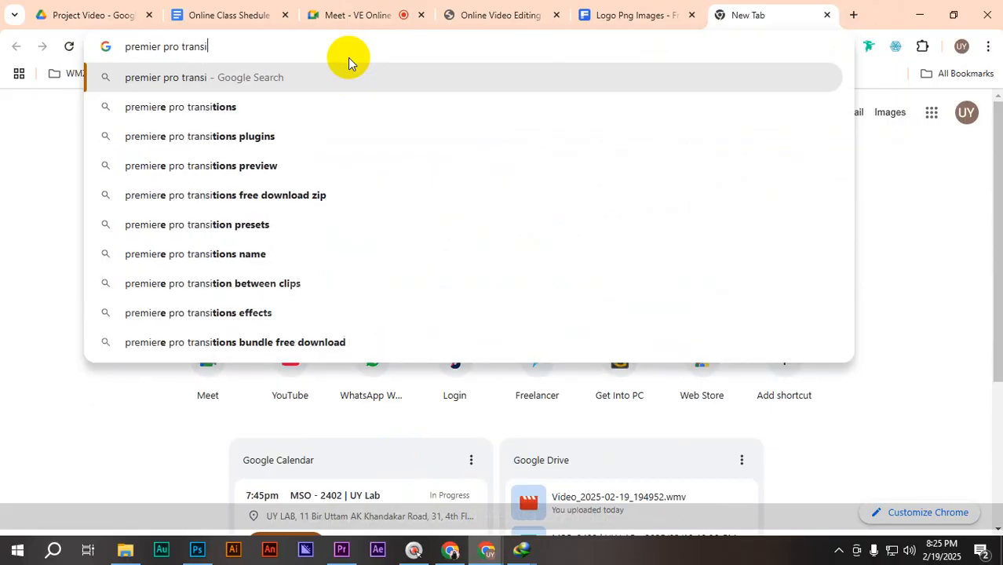
pyautogui.write('t')
pyautogui.click(203, 107)
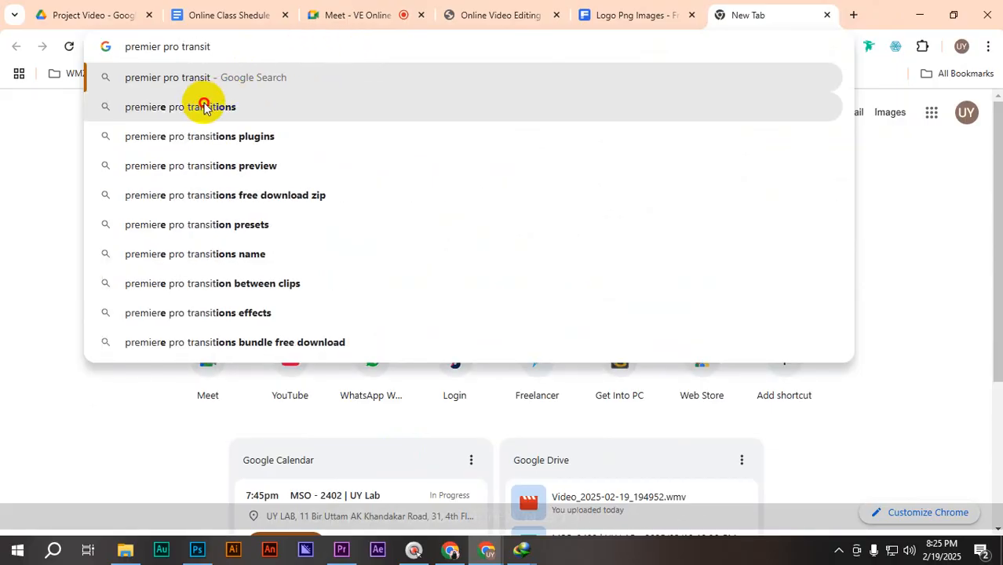
# - Refine the web search to "premiere pro transitions free preview"
pyautogui.click(304, 125)
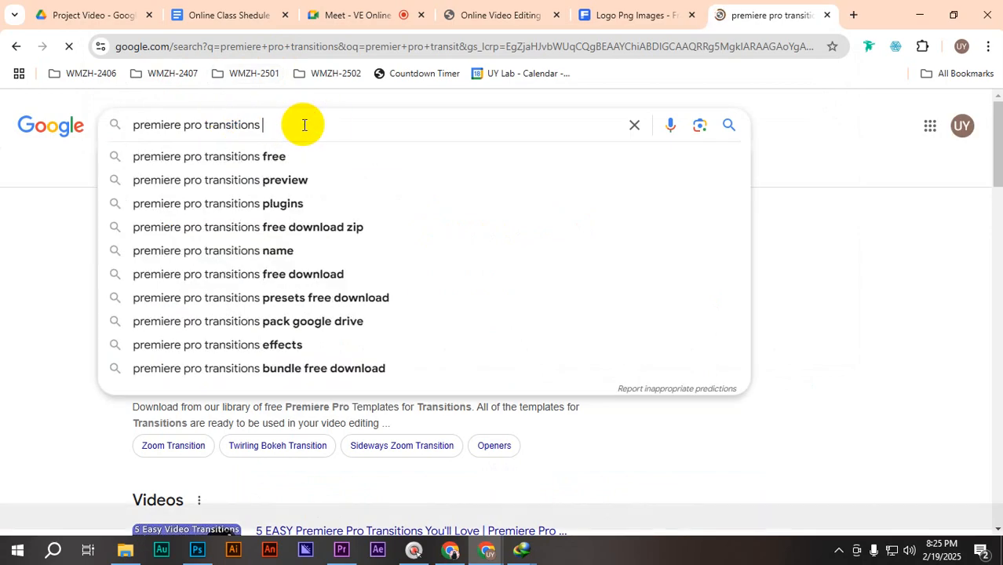
pyautogui.write('free pr')
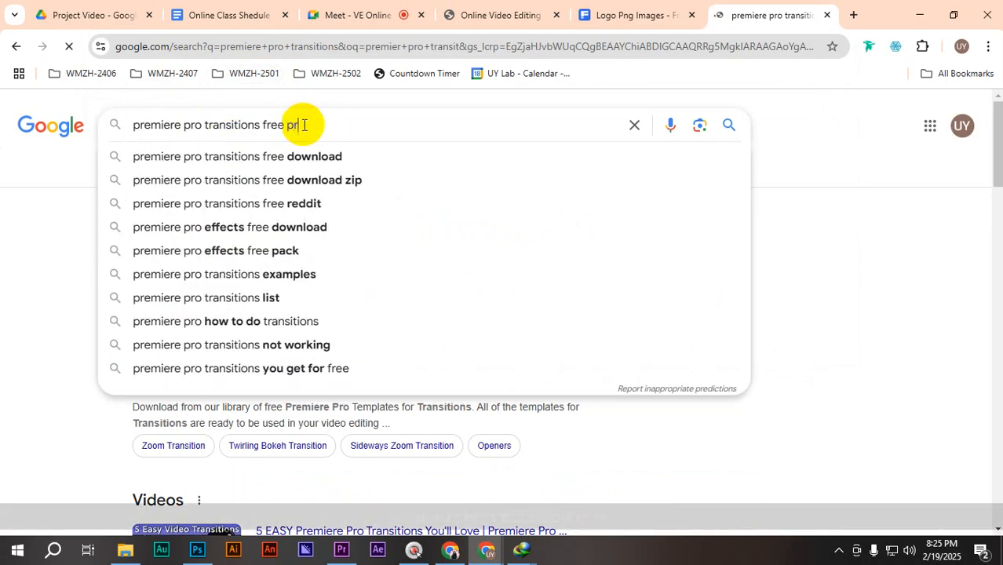
pyautogui.write('eview\\')
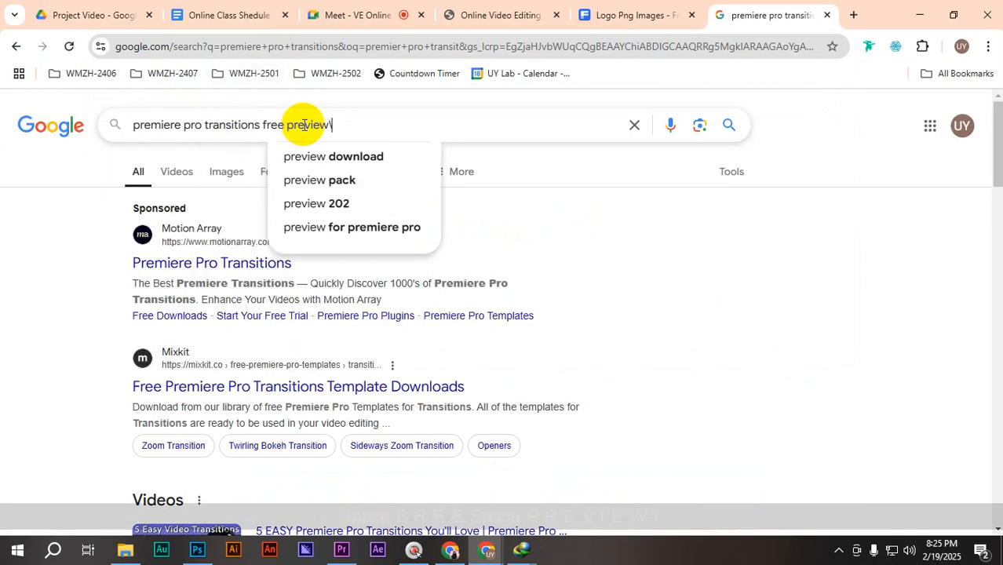
pyautogui.press('BackSpace')
pyautogui.press('Return')
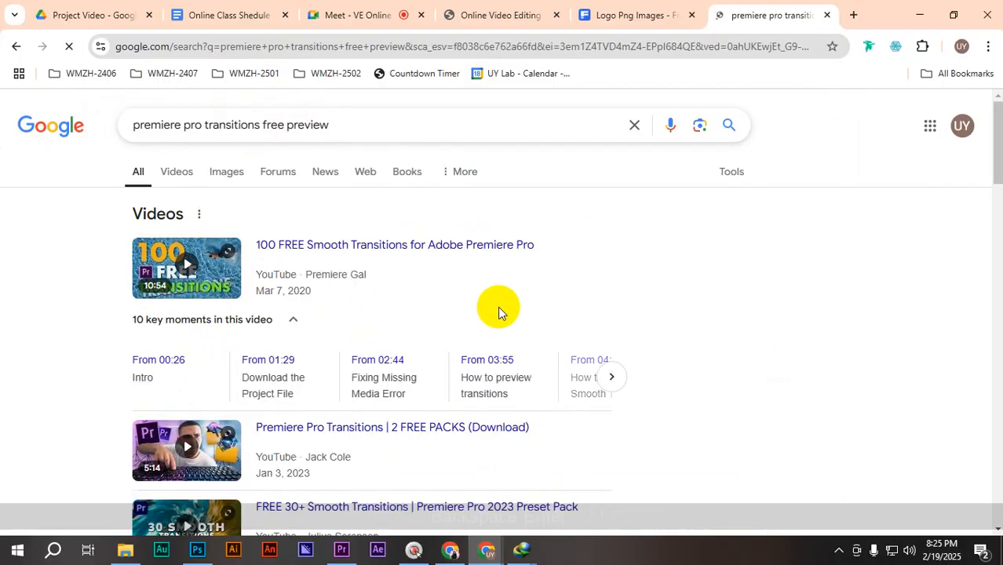
# - Open MotionIsland's "Adobe Premiere Pro Video Transitions Preview" result and look at the 3D Motion previews
pyautogui.scroll(-5, 358, 252)
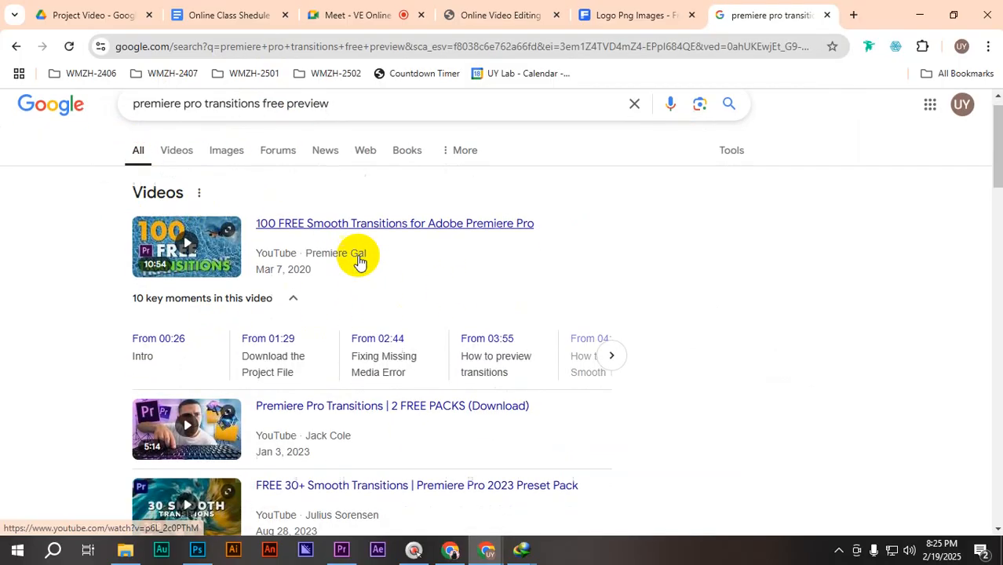
pyautogui.scroll(-2, 358, 260)
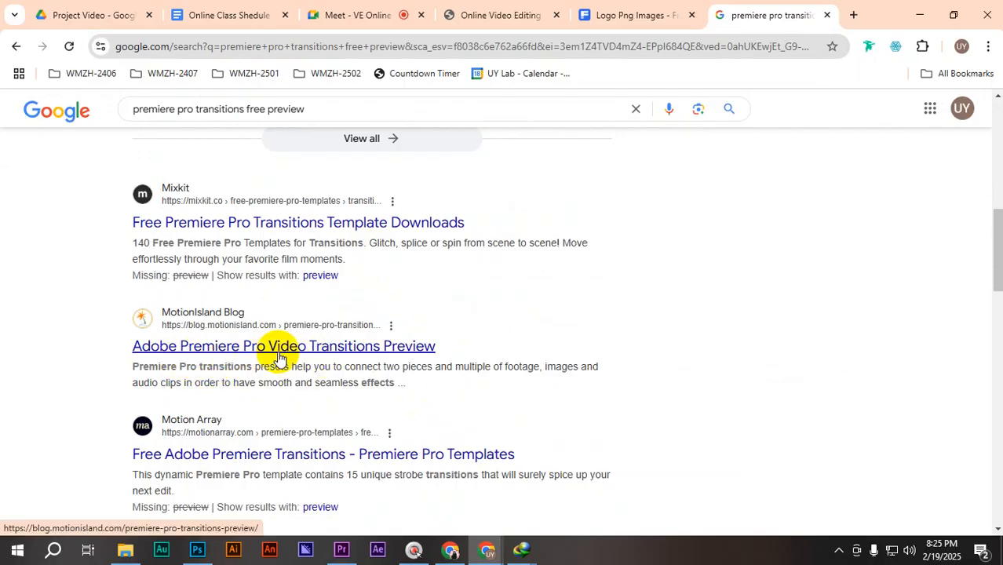
pyautogui.click(248, 345)
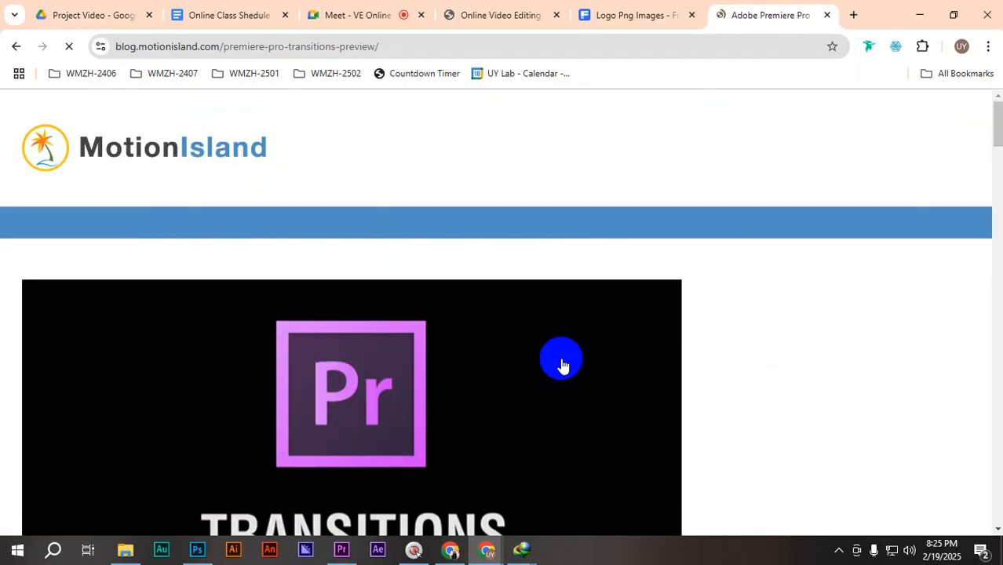
pyautogui.scroll(-10, 562, 365)
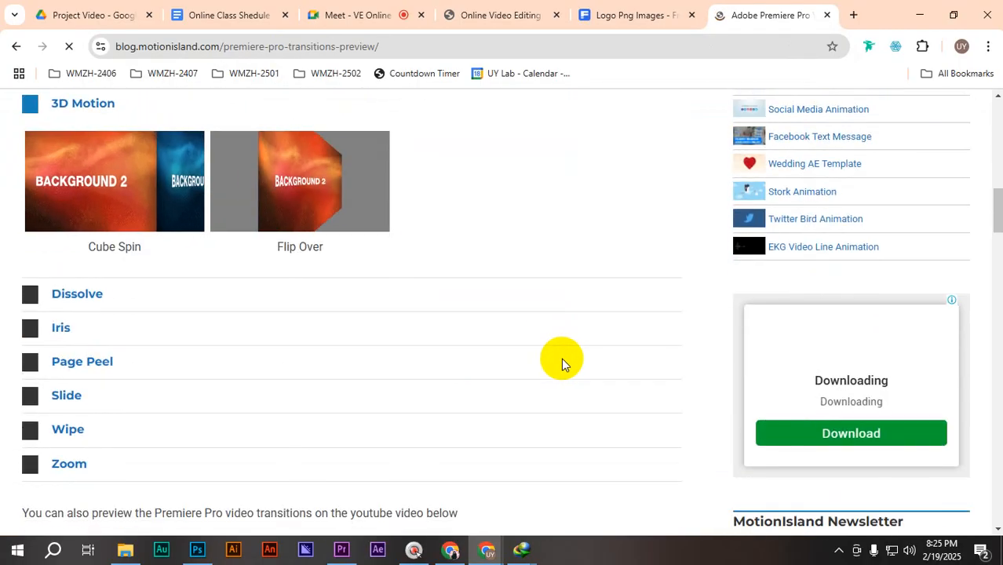
pyautogui.scroll(2, 562, 357)
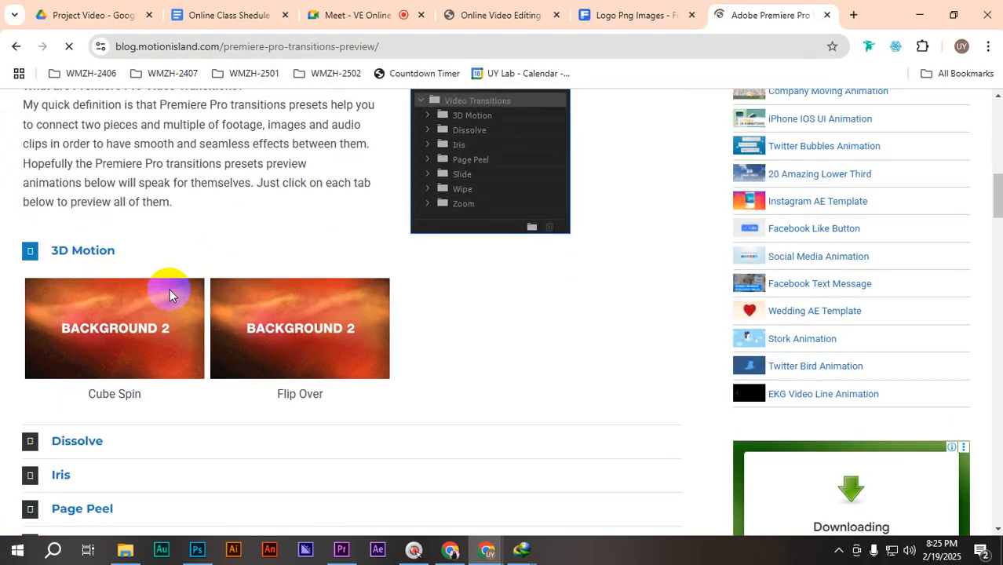
pyautogui.scroll(-1, 117, 251)
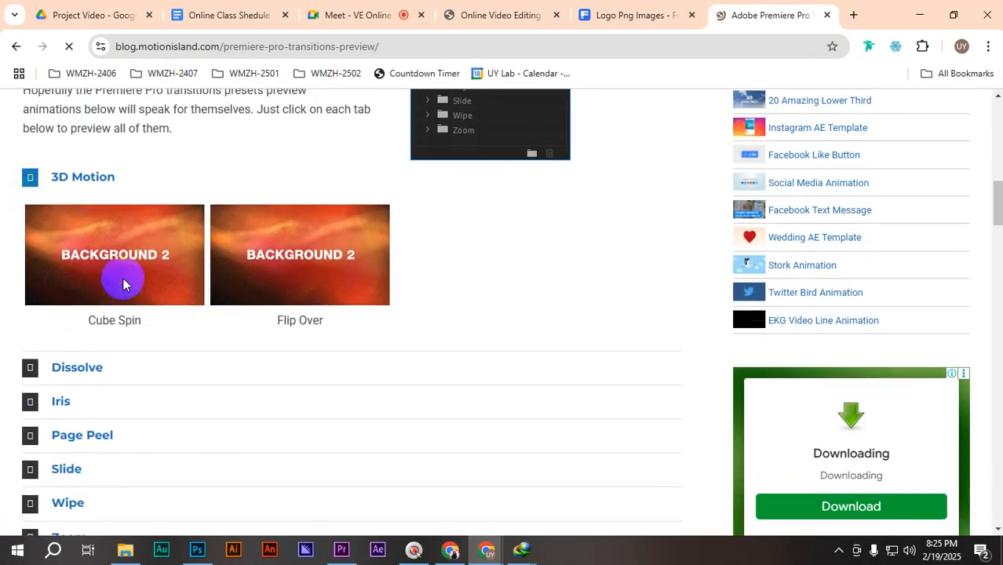
# - Expand the Dissolve category and look through its transition previews
pyautogui.click(28, 363)
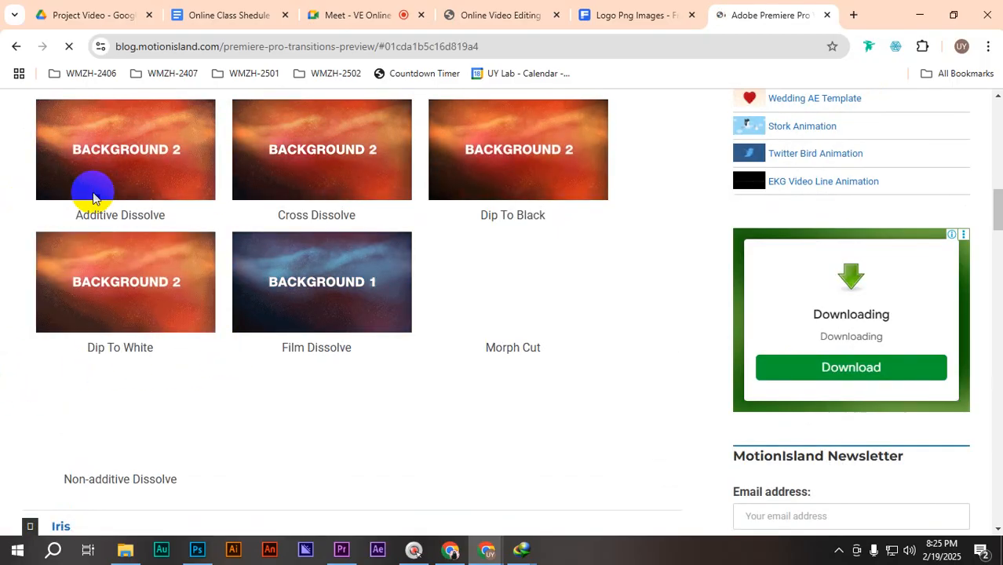
pyautogui.scroll(2, 386, 297)
pyautogui.scroll(-4, 298, 315)
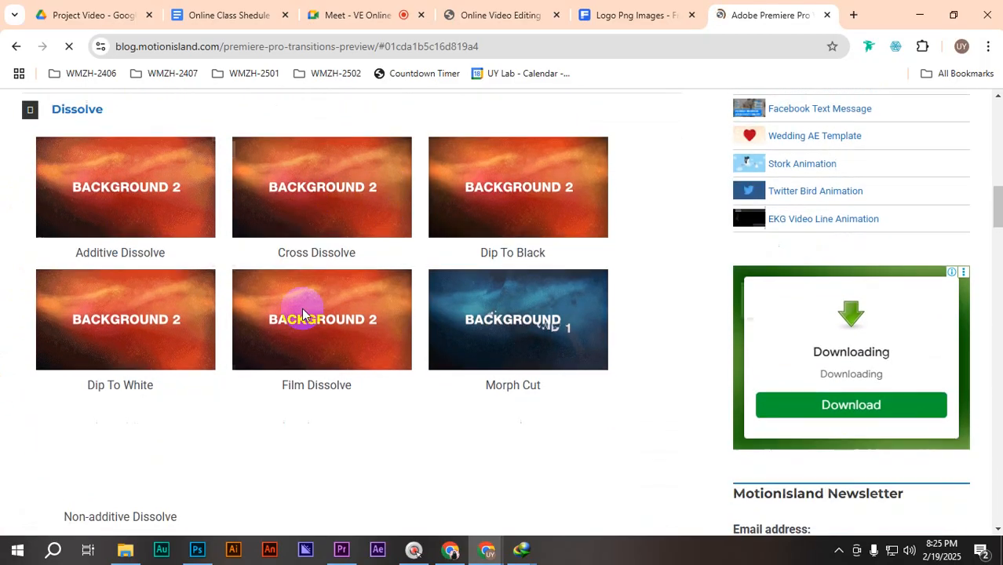
# - Expand the Zoom category to look at the Cross-Zoom preview
pyautogui.scroll(-4, 82, 362)
pyautogui.click(28, 220)
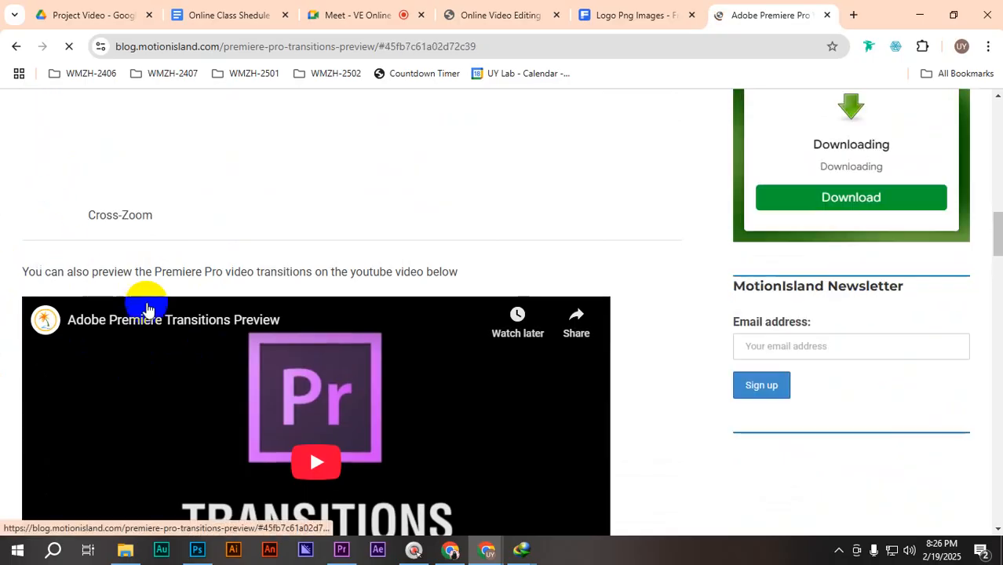
pyautogui.scroll(1, 57, 249)
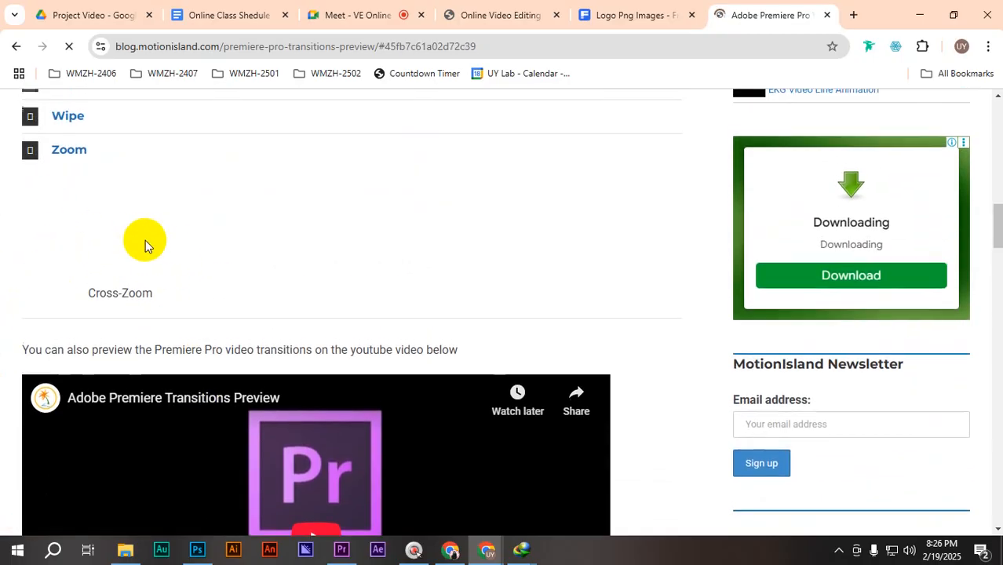
pyautogui.scroll(1, 94, 322)
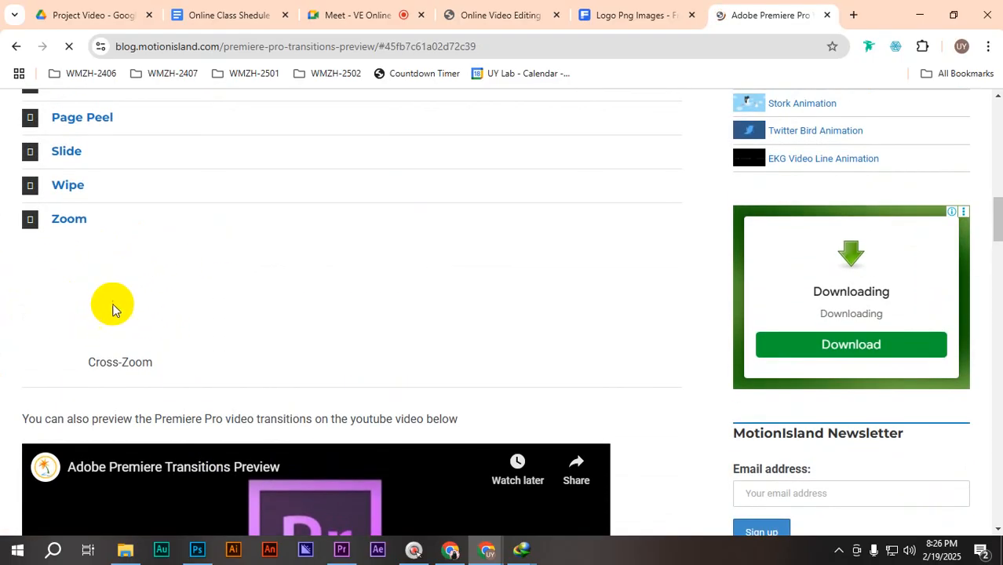
# - Expand the Wipe category and look through its animated transition previews
pyautogui.scroll(1, 71, 306)
pyautogui.click(31, 258)
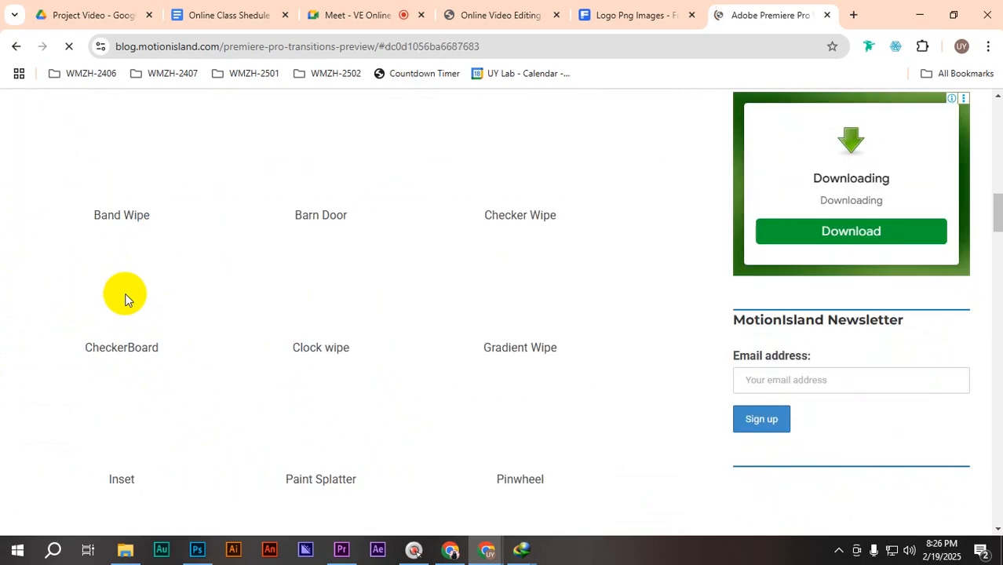
pyautogui.scroll(2, 326, 322)
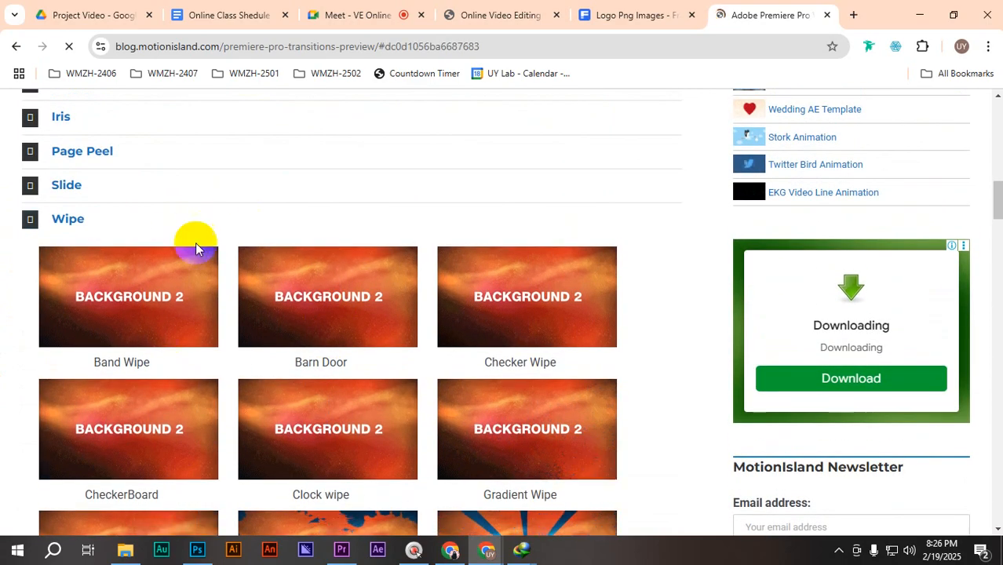
pyautogui.scroll(-2, 363, 394)
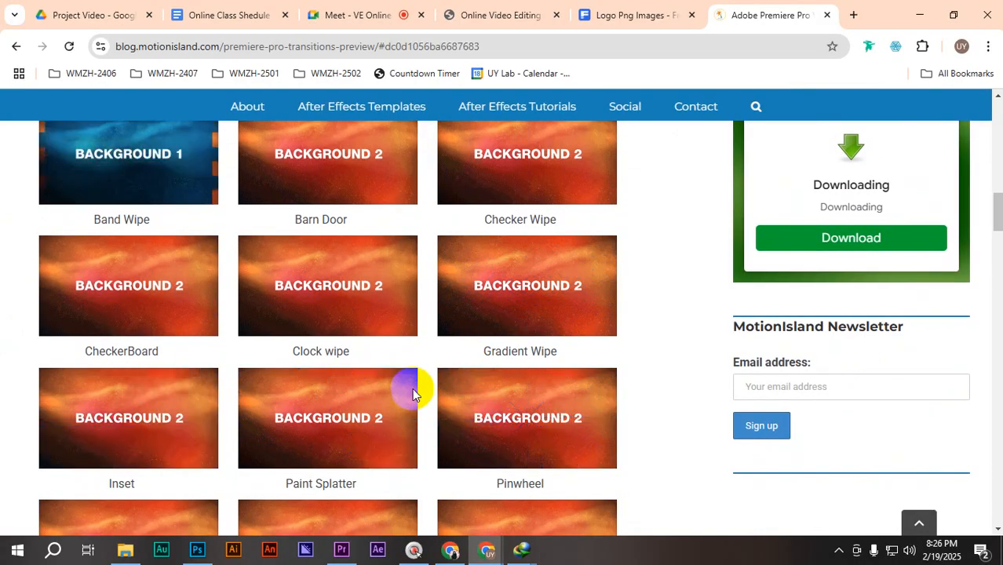
pyautogui.scroll(2, 412, 388)
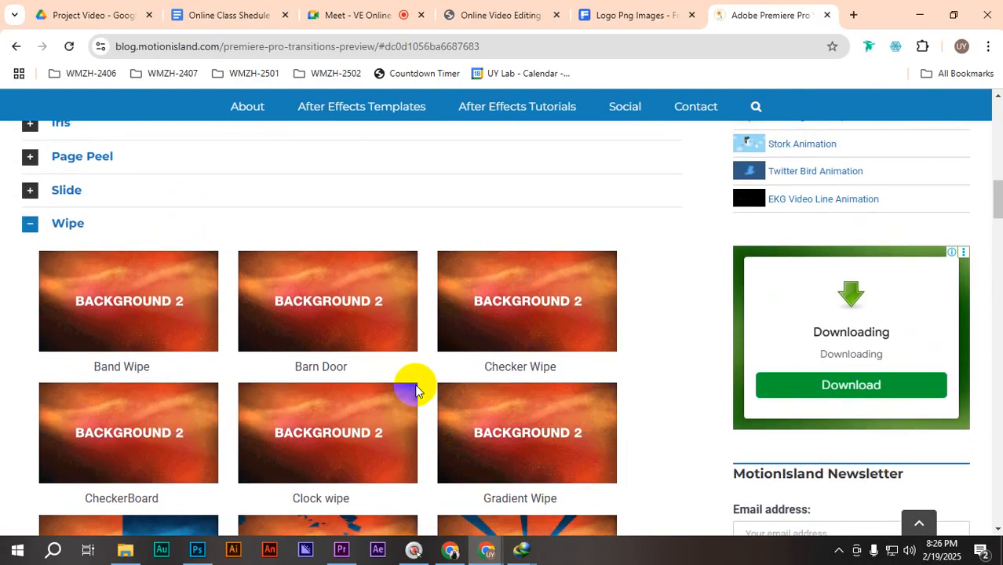
# - Copy the transition name "Dip To White" from the Dissolve previews and switch back to Premiere Pro
pyautogui.scroll(3, 416, 390)
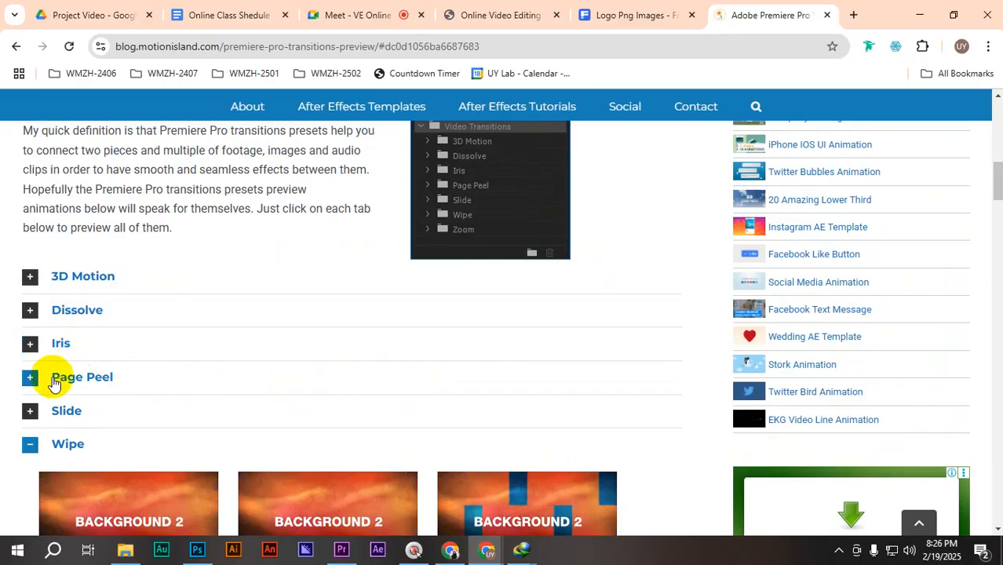
pyautogui.click(29, 309)
pyautogui.scroll(-3, 464, 399)
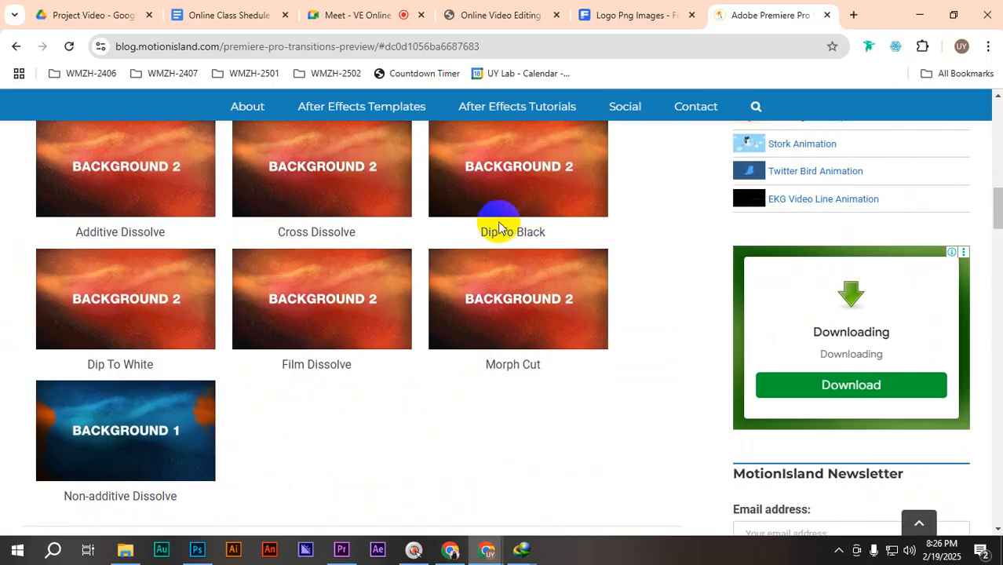
pyautogui.moveTo(157, 360); pyautogui.dragTo(74, 363)
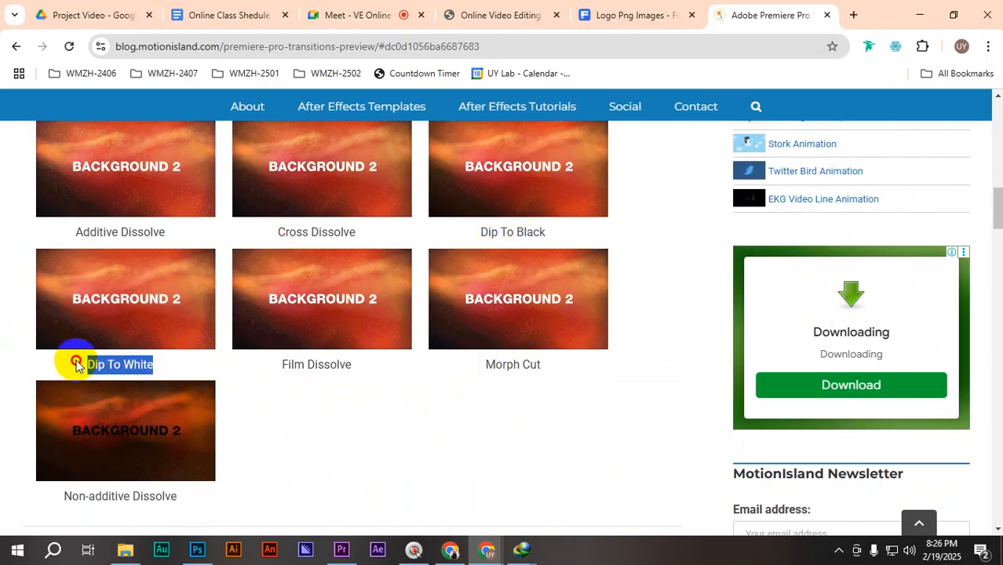
pyautogui.hotkey('ctrl', 'c')
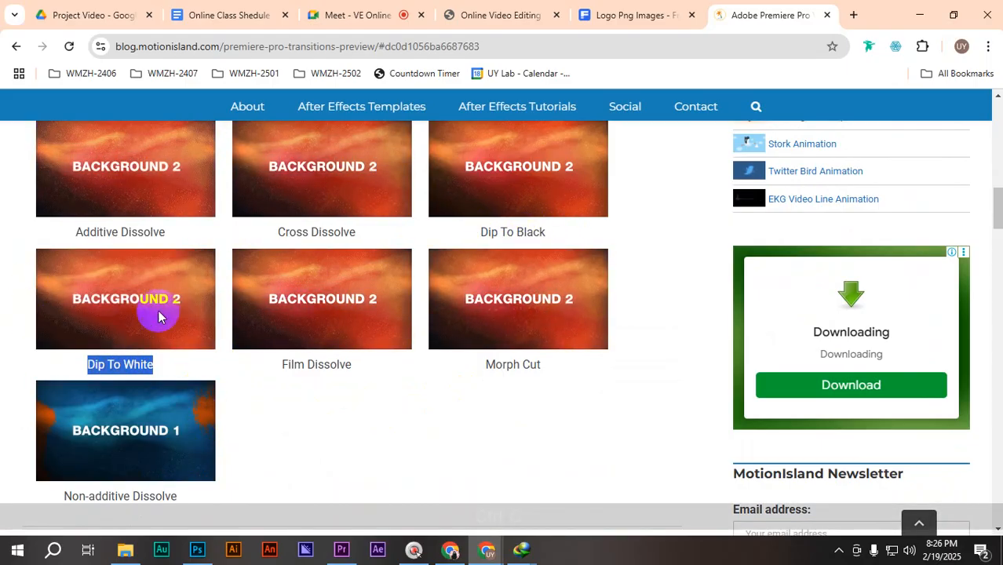
pyautogui.click(353, 551)
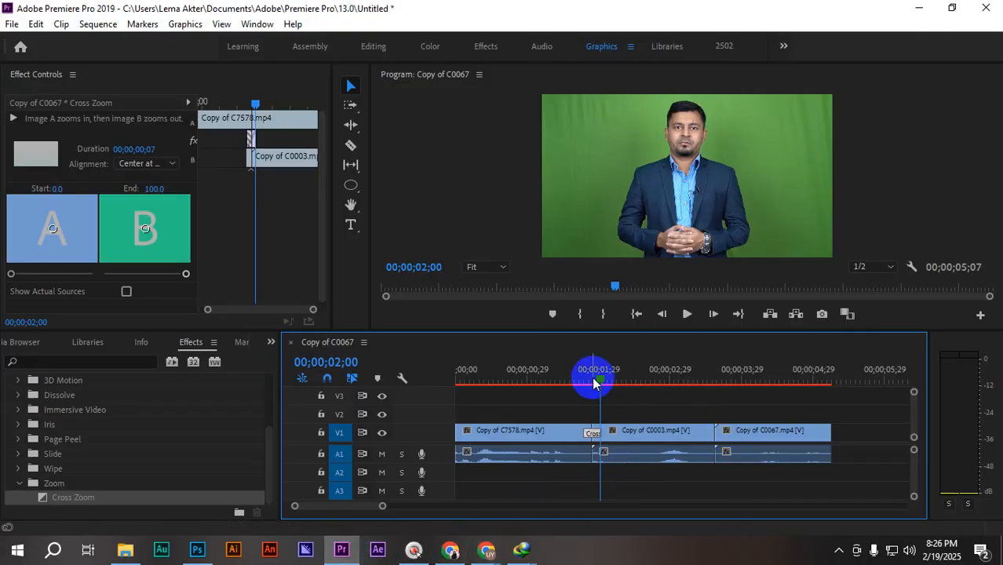
# - Find the Dip To White transition and apply it at the cut between Copy of C0003.mp4 and Copy of C0067.mp4
pyautogui.moveTo(596, 380); pyautogui.dragTo(714, 382)
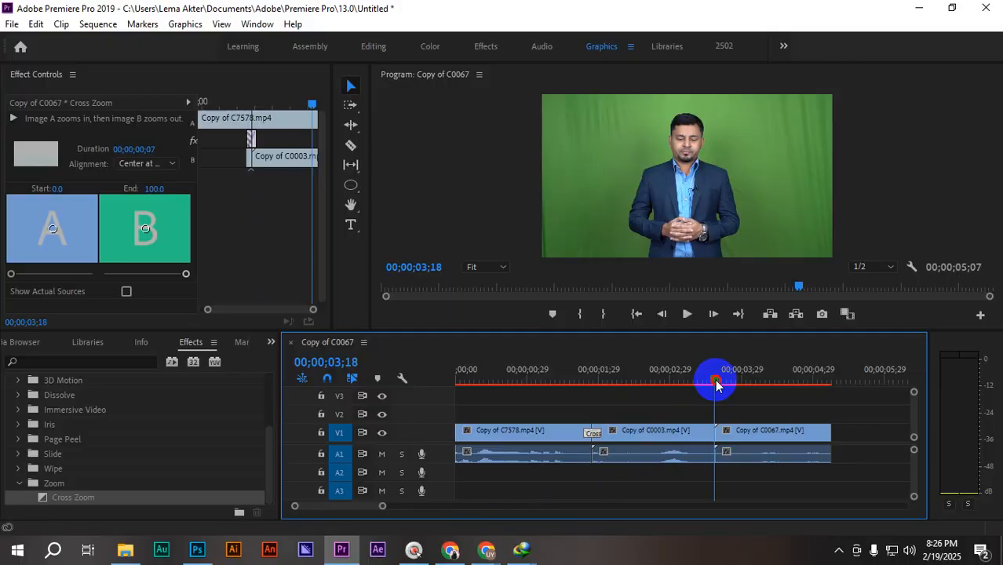
pyautogui.click(717, 436)
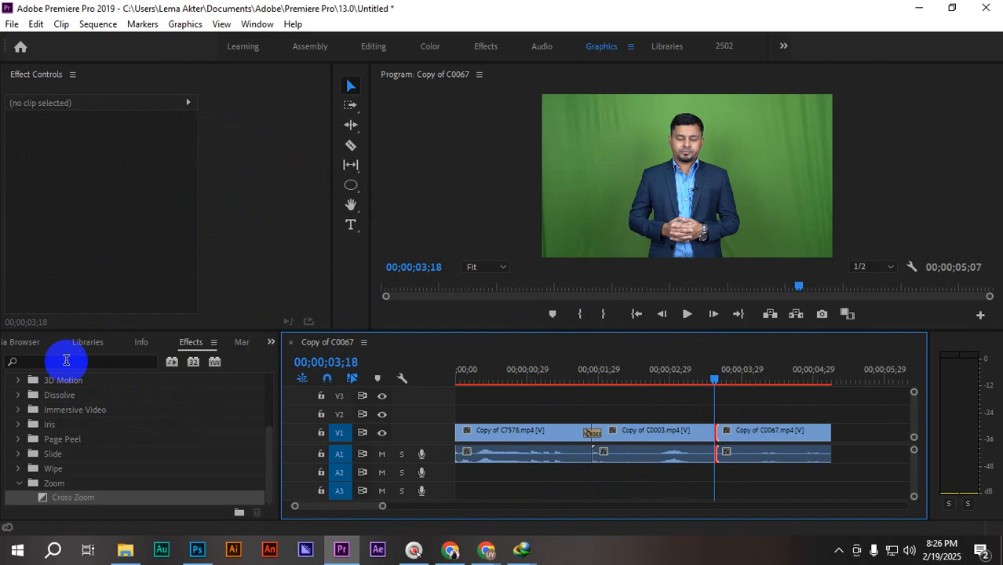
pyautogui.click(65, 360)
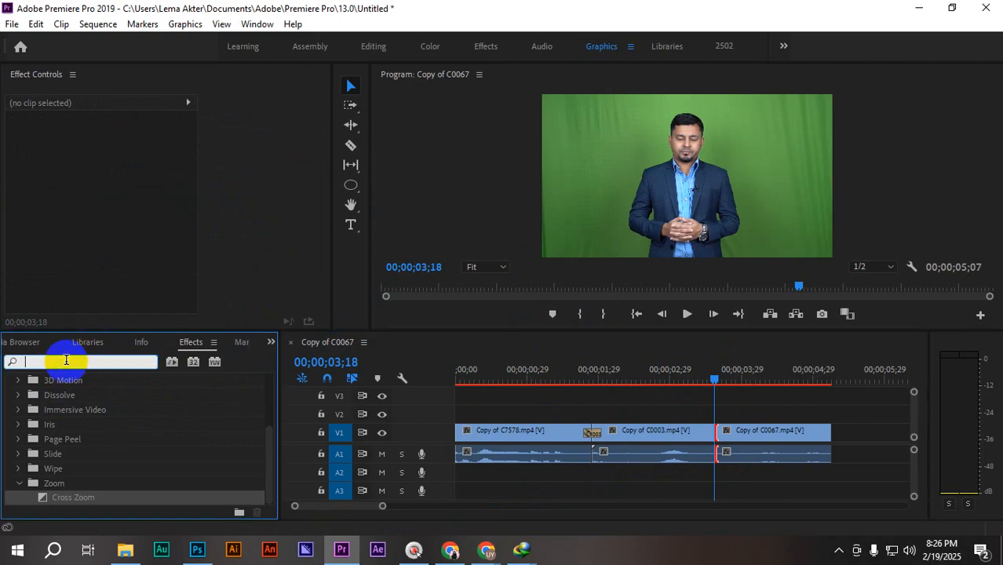
pyautogui.hotkey('ctrl', 'v')
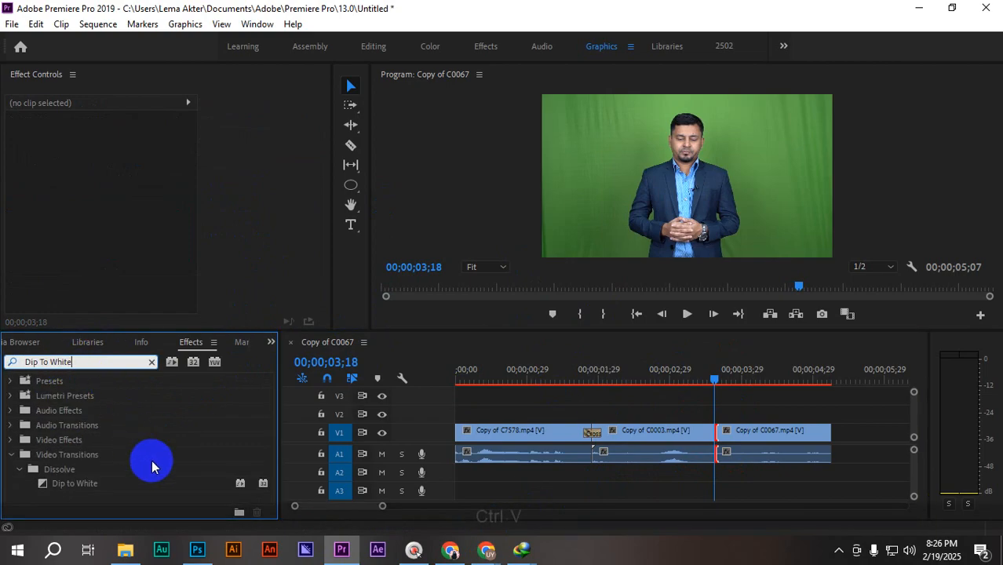
pyautogui.click(85, 485)
pyautogui.moveTo(69, 487); pyautogui.dragTo(297, 483)
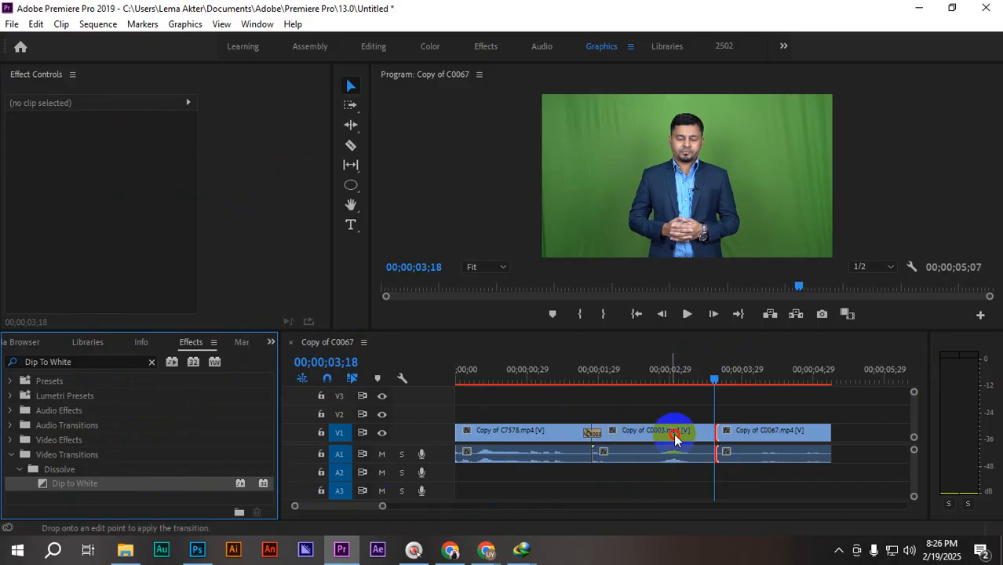
pyautogui.moveTo(675, 438); pyautogui.dragTo(719, 433)
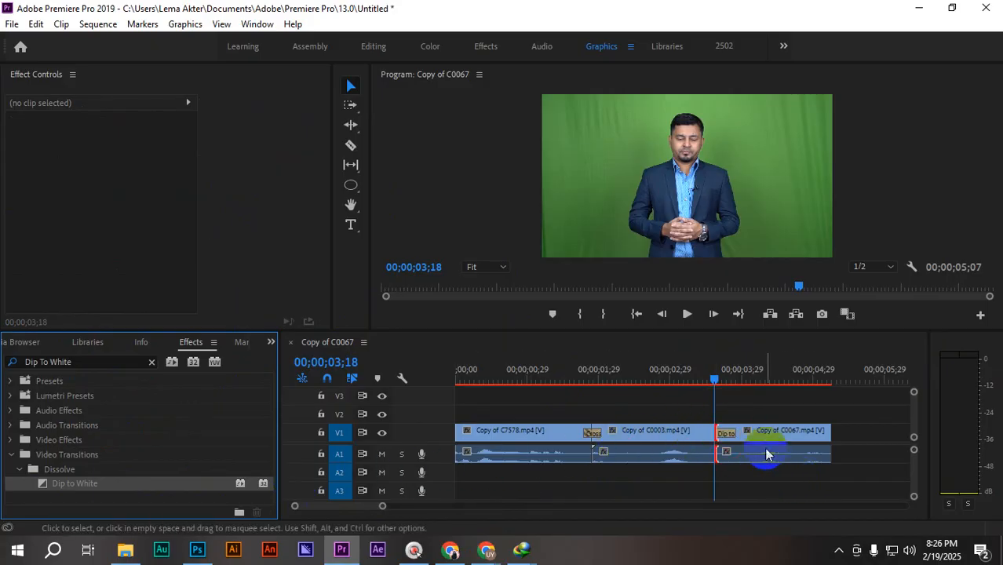
# - Align the Dip to White transition to Center at Cut and play the sequence across it
pyautogui.click(664, 381)
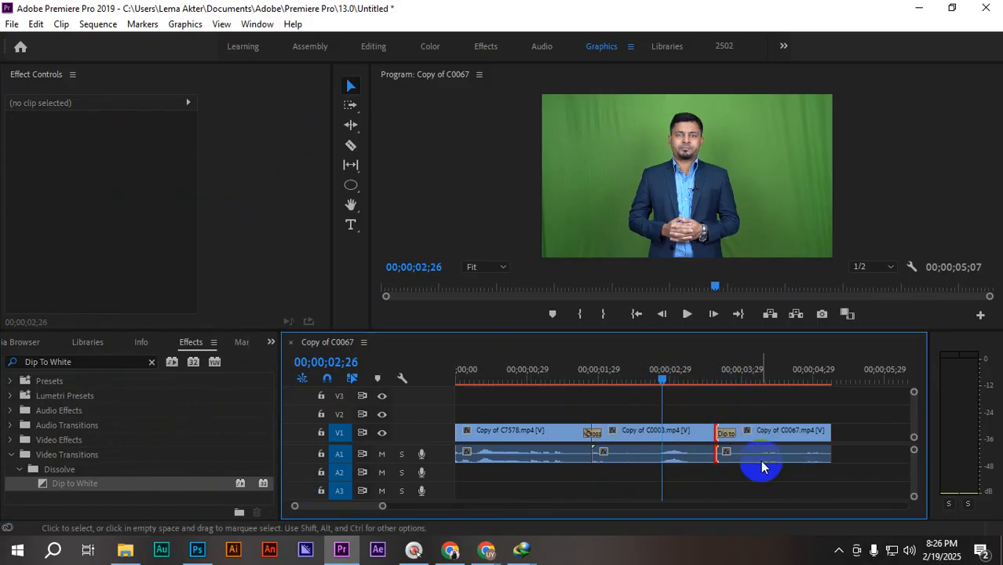
pyautogui.click(754, 471)
pyautogui.click(719, 431)
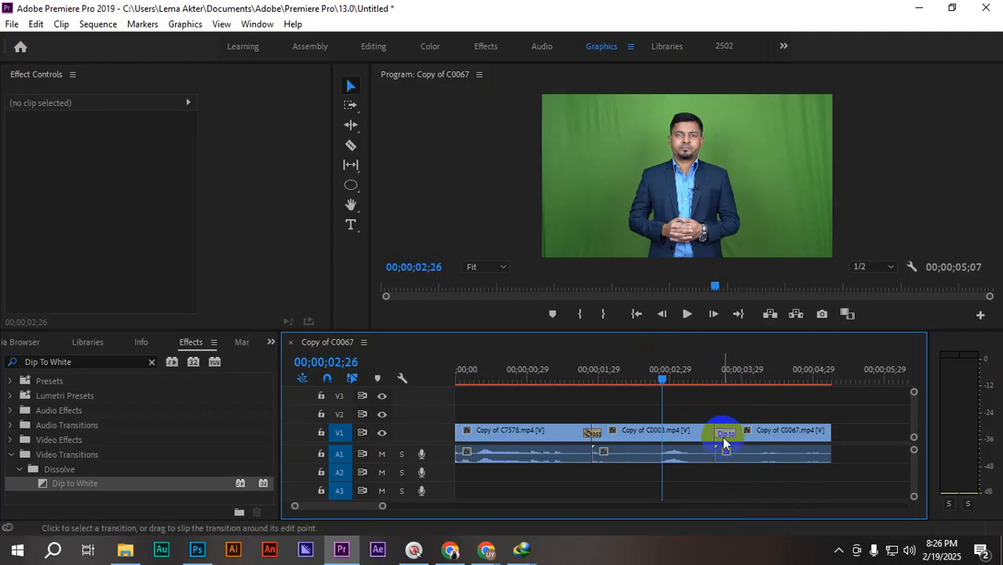
pyautogui.click(726, 435)
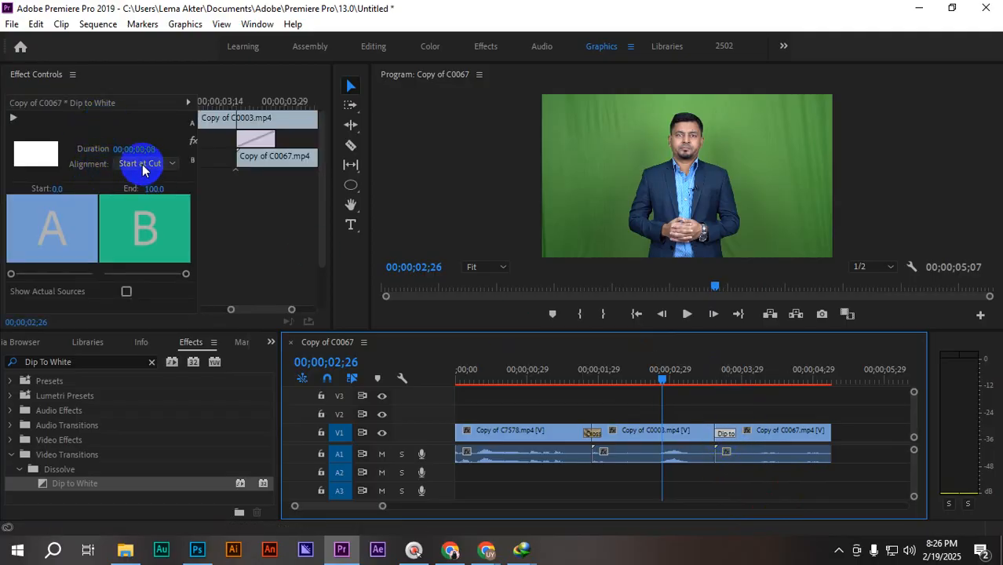
pyautogui.click(170, 163)
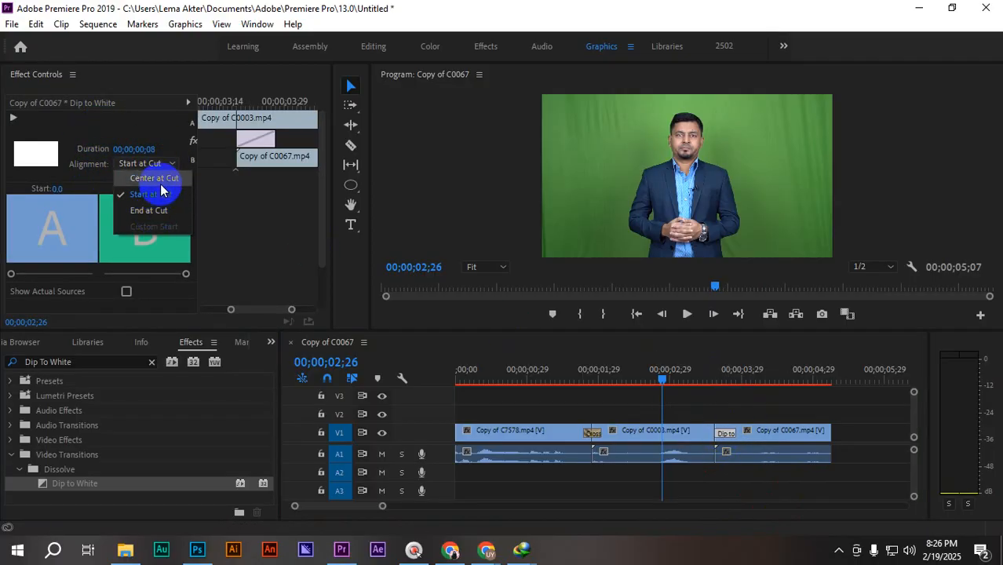
pyautogui.click(158, 178)
pyautogui.moveTo(663, 378); pyautogui.dragTo(694, 385)
pyautogui.press('space')
pyautogui.press('space')
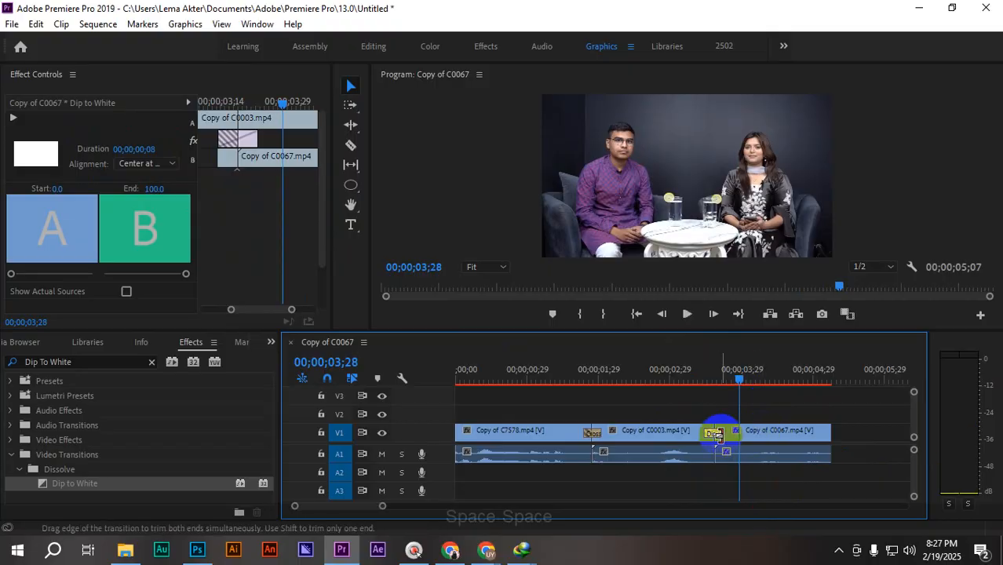
# - Set the Dip to White transition's duration to 00;00;01;00
pyautogui.doubleClick(715, 441)
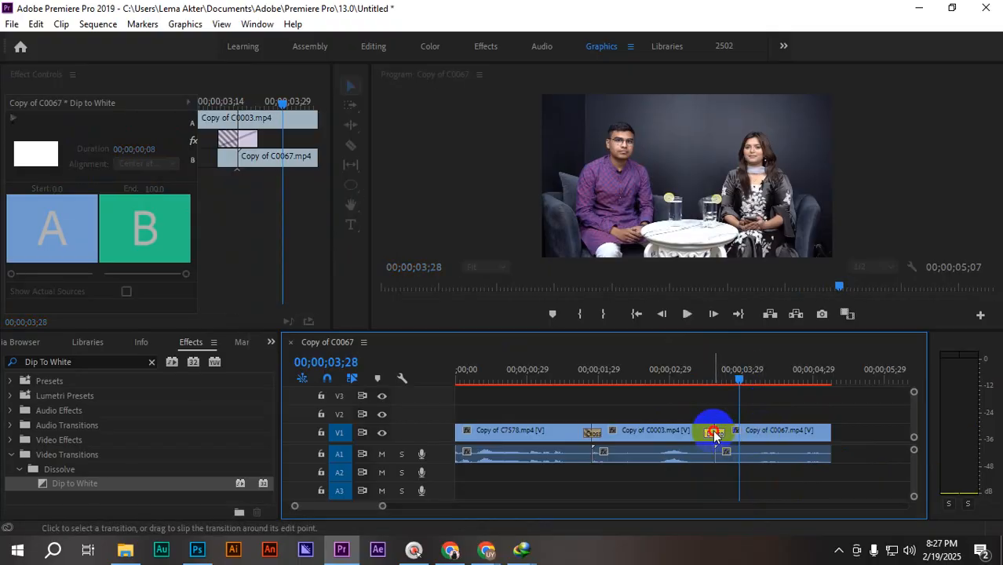
pyautogui.click(488, 265)
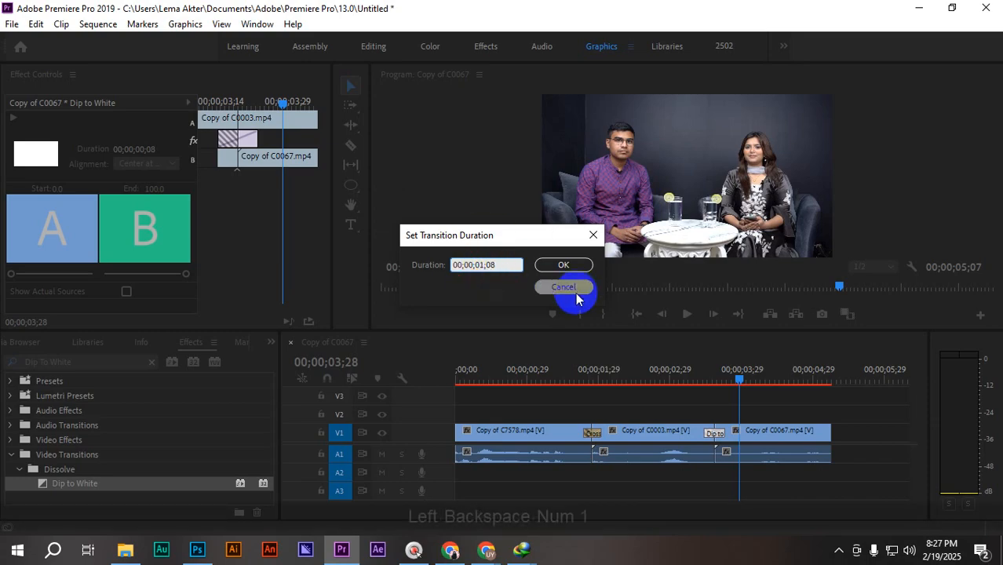
pyautogui.click(516, 265)
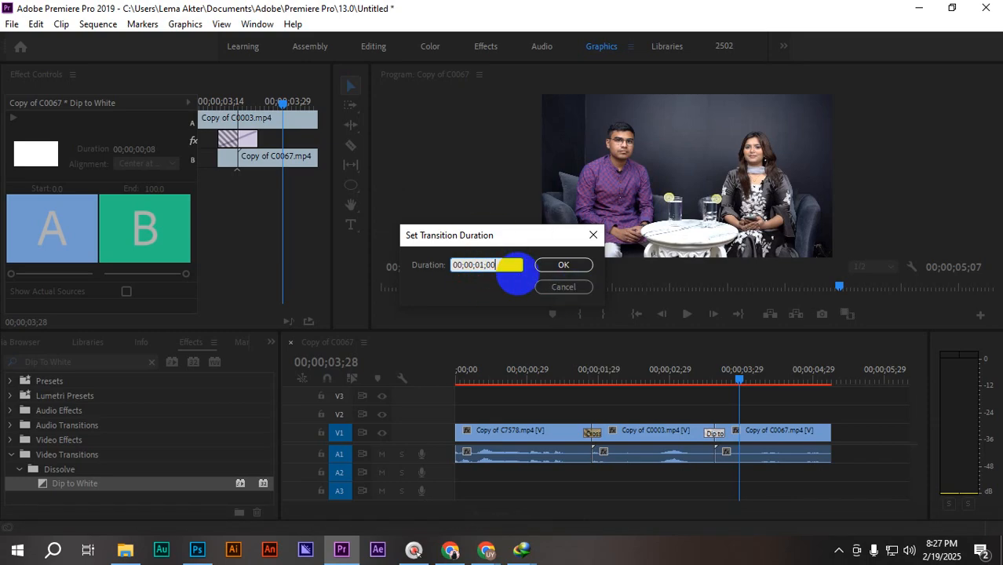
pyautogui.press('Return')
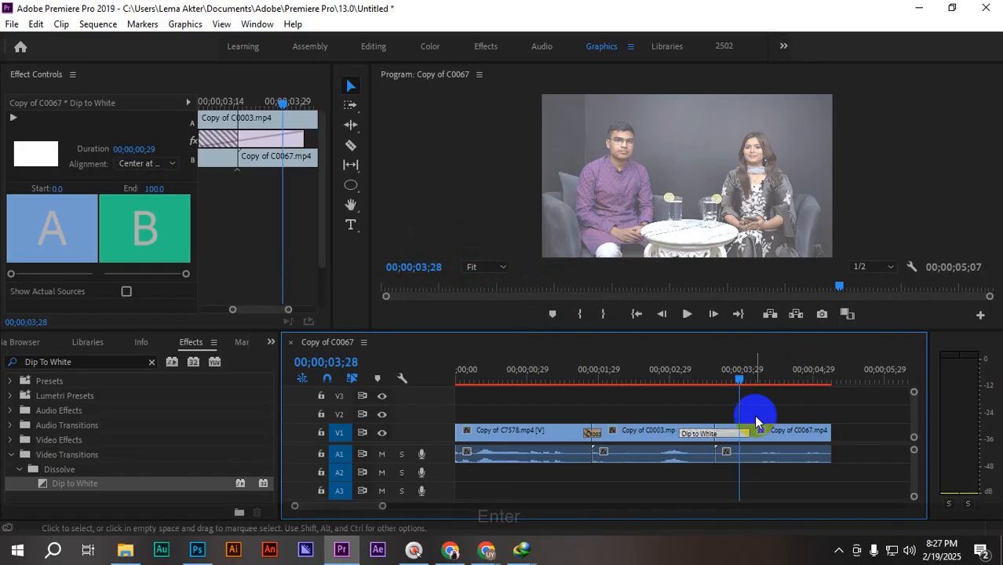
# - Play the sequence from near its start to review both transitions, then replay the Dip to White part
pyautogui.moveTo(738, 382); pyautogui.dragTo(468, 409)
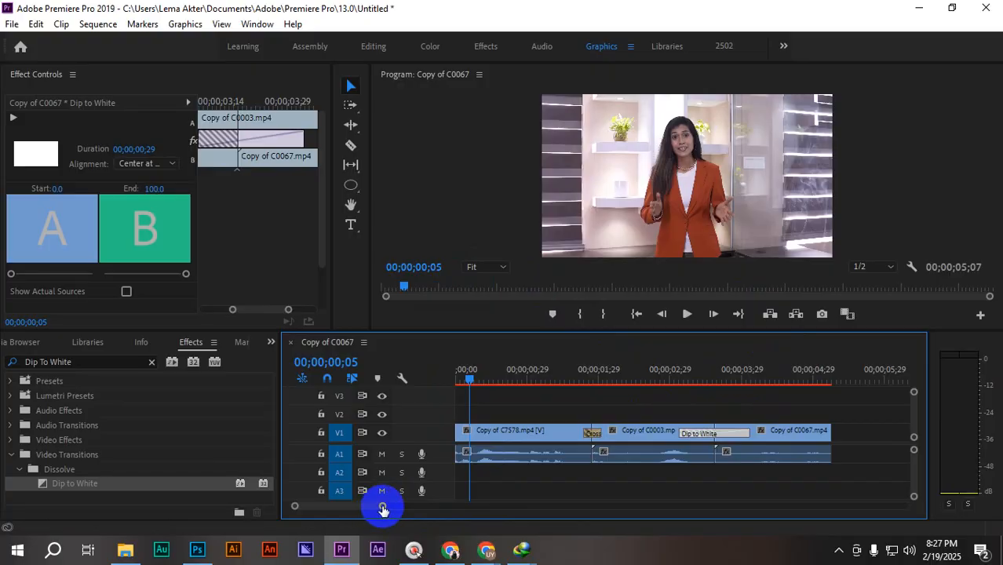
pyautogui.moveTo(382, 510); pyautogui.dragTo(457, 513)
pyautogui.press('space')
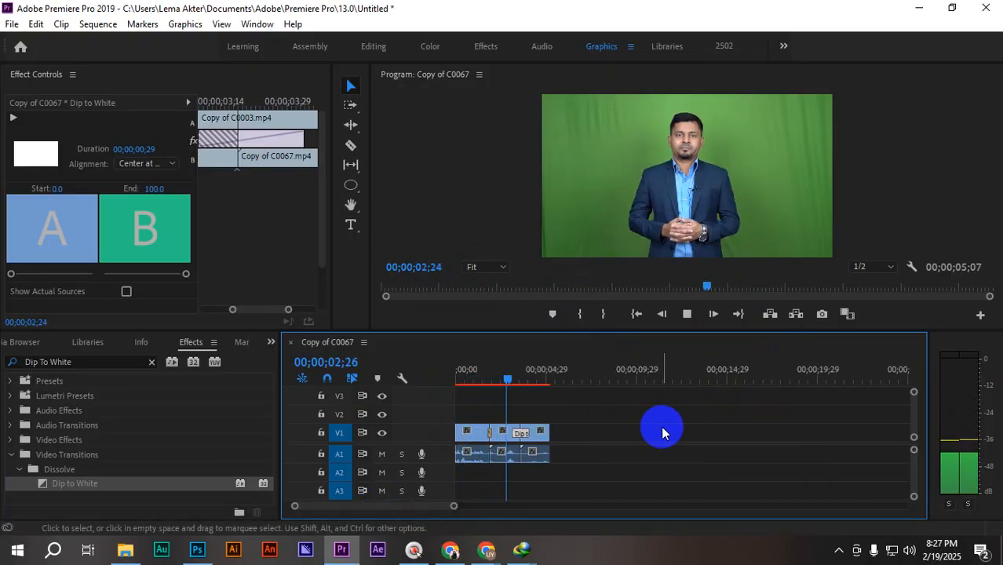
pyautogui.press('space')
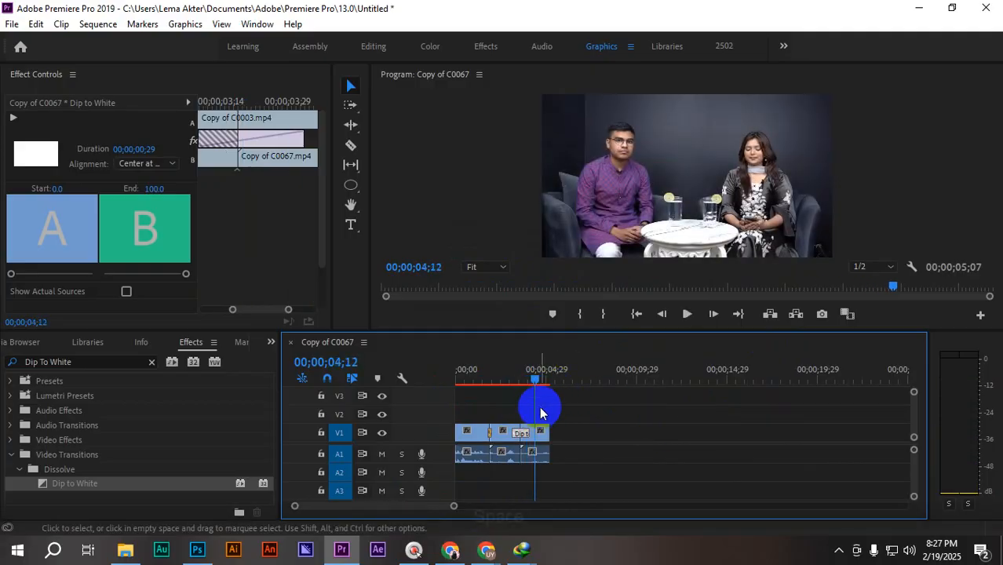
pyautogui.click(515, 375)
pyautogui.press('space')
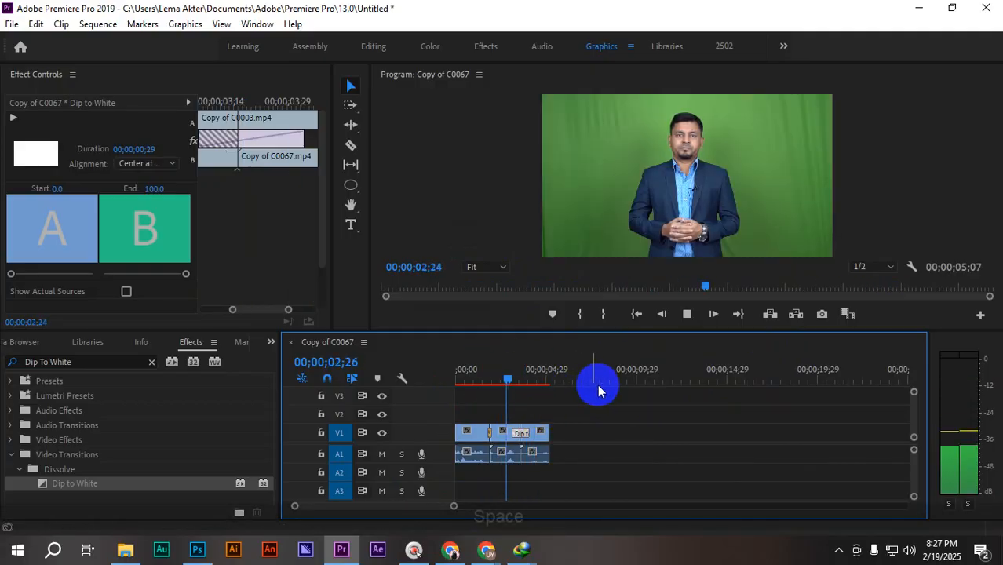
pyautogui.press('space')
# - Replace the Cross Zoom between Copy of C7578.mp4 and Copy of C0003.mp4 with the Dip to Black transition
pyautogui.click(492, 436)
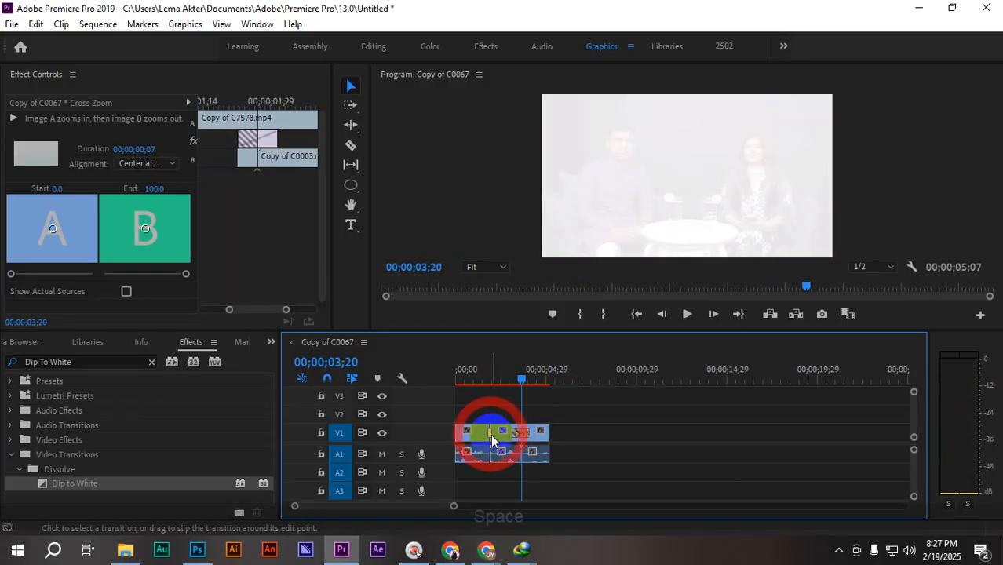
pyautogui.press('Delete')
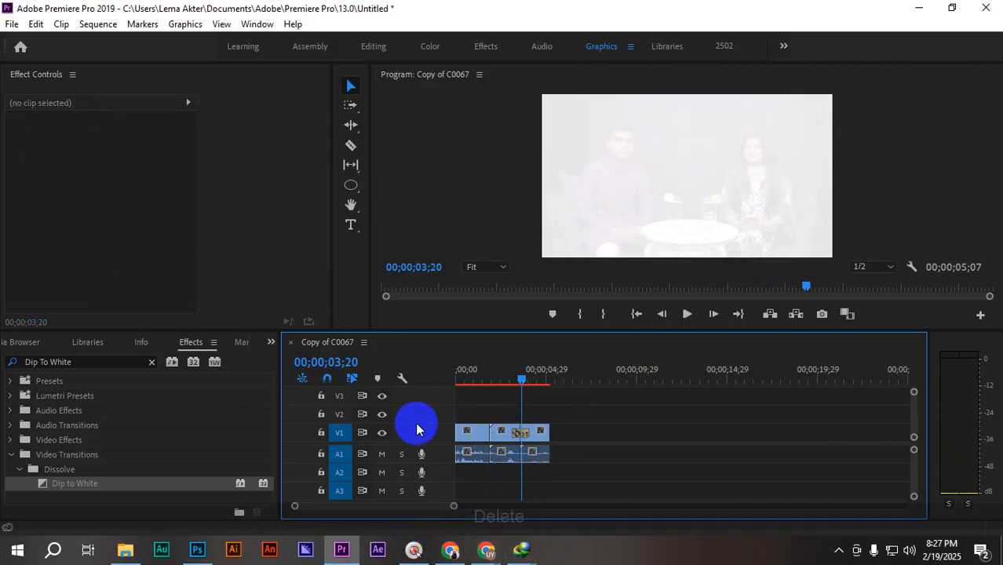
pyautogui.moveTo(50, 362); pyautogui.dragTo(120, 367)
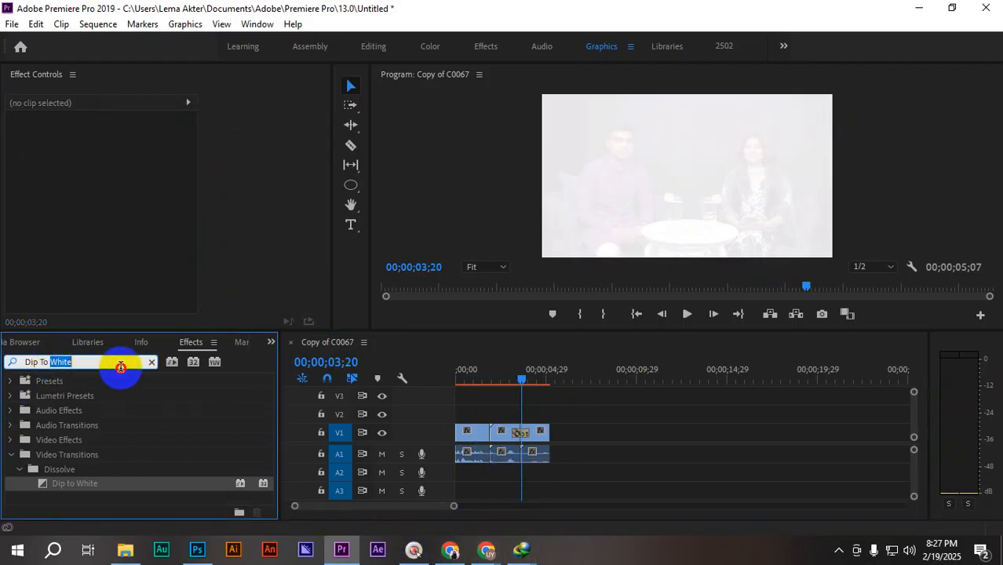
pyautogui.write('black')
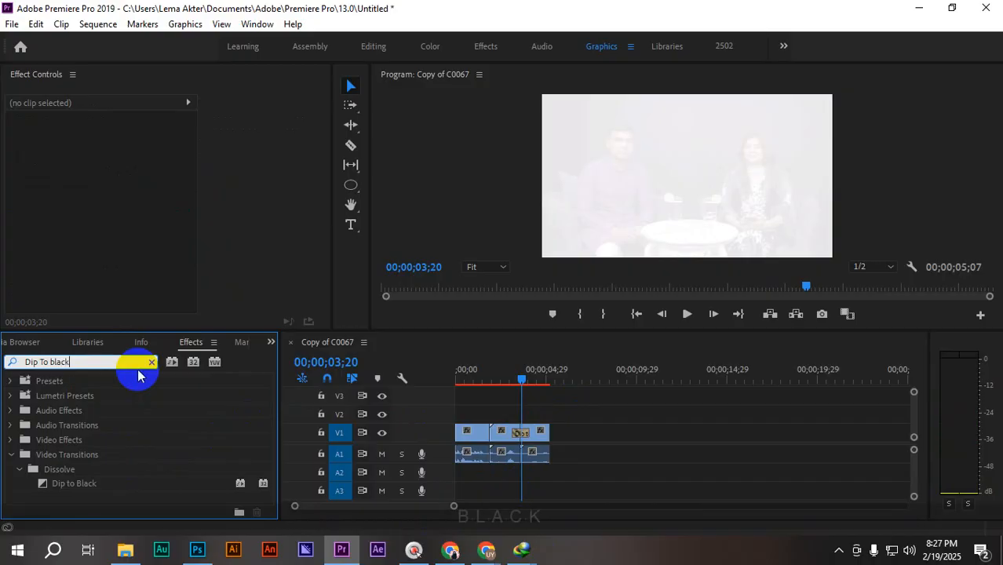
pyautogui.click(84, 487)
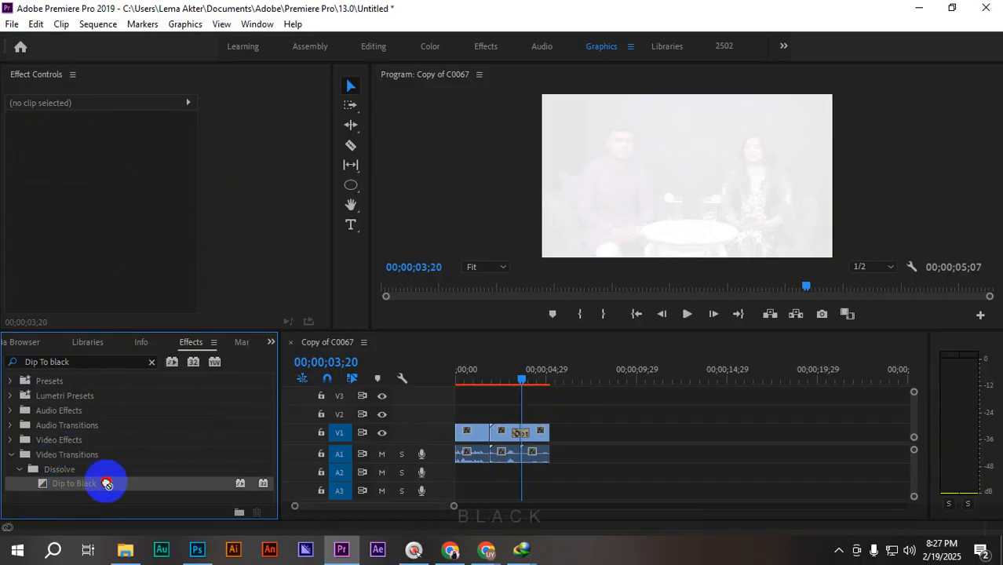
pyautogui.moveTo(107, 484); pyautogui.dragTo(474, 424)
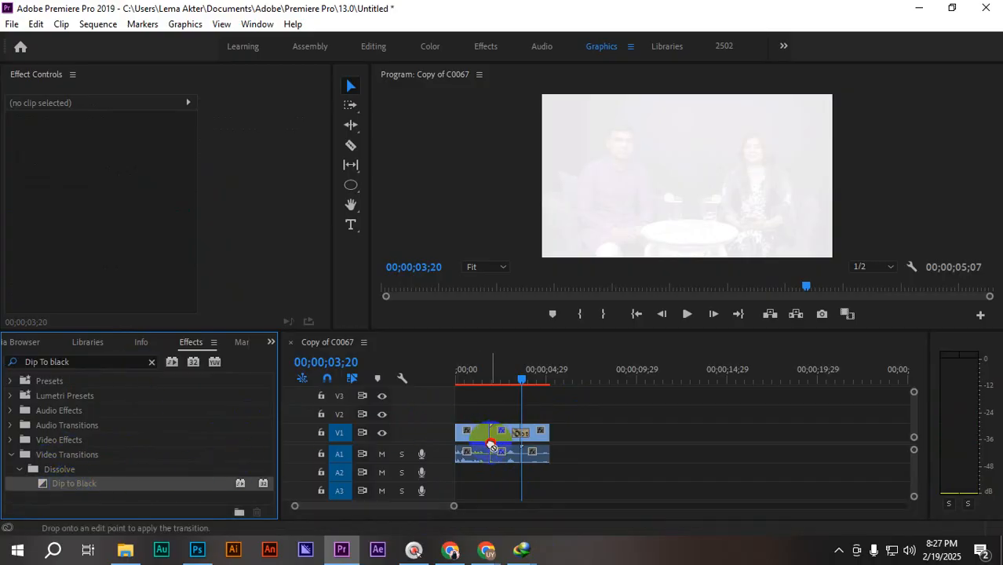
pyautogui.moveTo(493, 437); pyautogui.dragTo(493, 436)
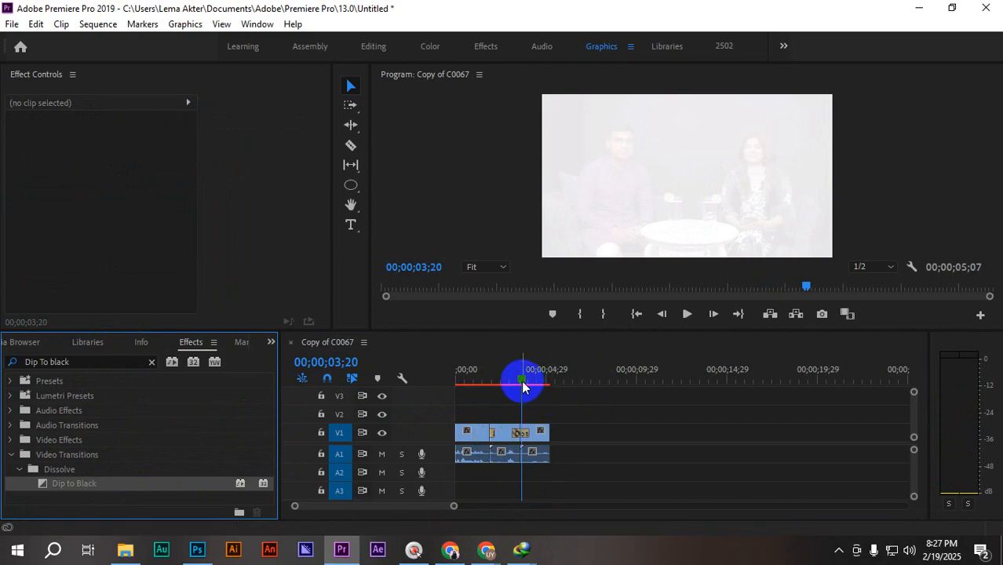
# - Set the Dip to Black transition's alignment to Center at Cut
pyautogui.click(494, 435)
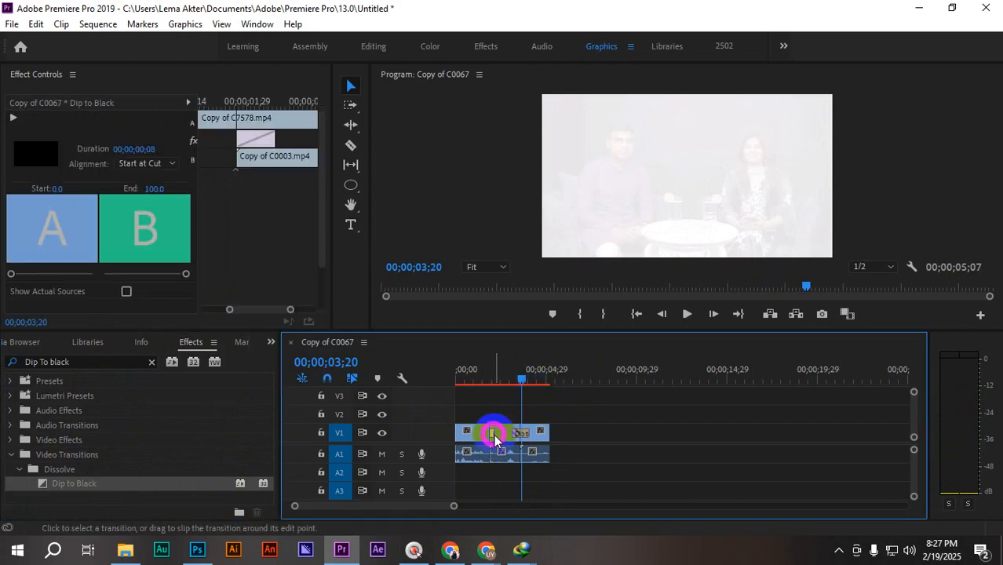
pyautogui.click(141, 163)
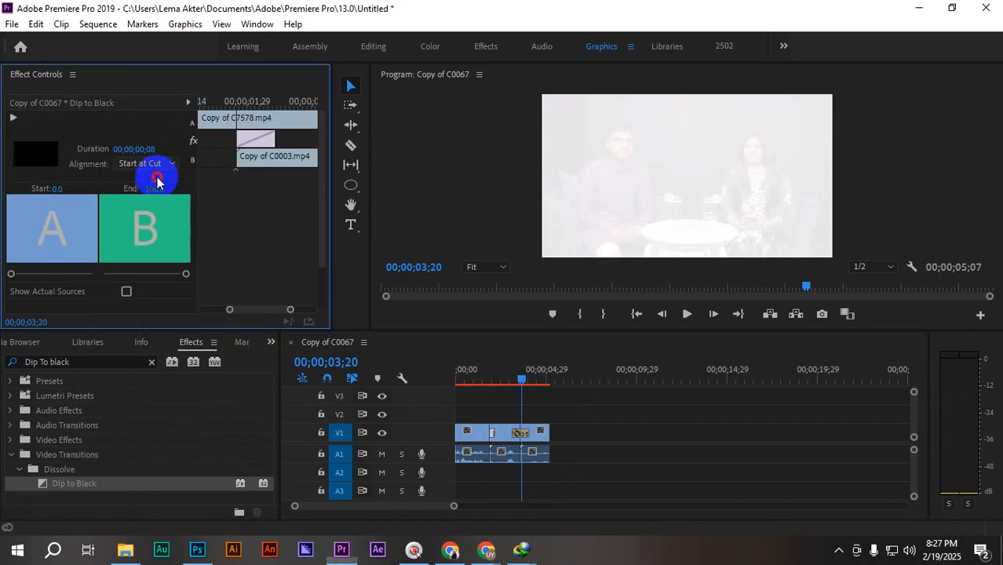
pyautogui.click(154, 178)
# - Play the sequence from the beginning to review the Dip to Black and Dip to White transitions
pyautogui.click(516, 383)
pyautogui.moveTo(517, 382); pyautogui.dragTo(455, 405)
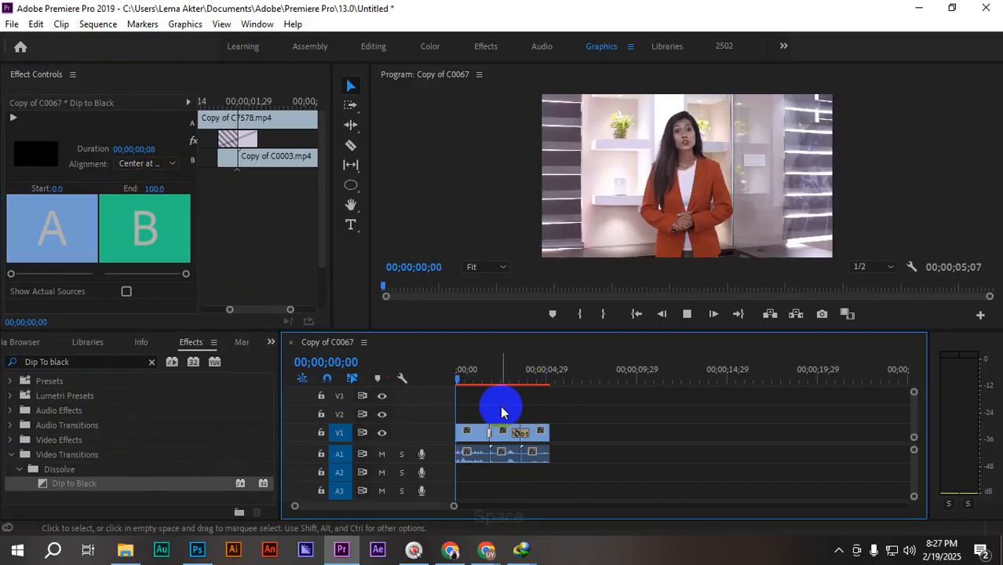
pyautogui.press('space')
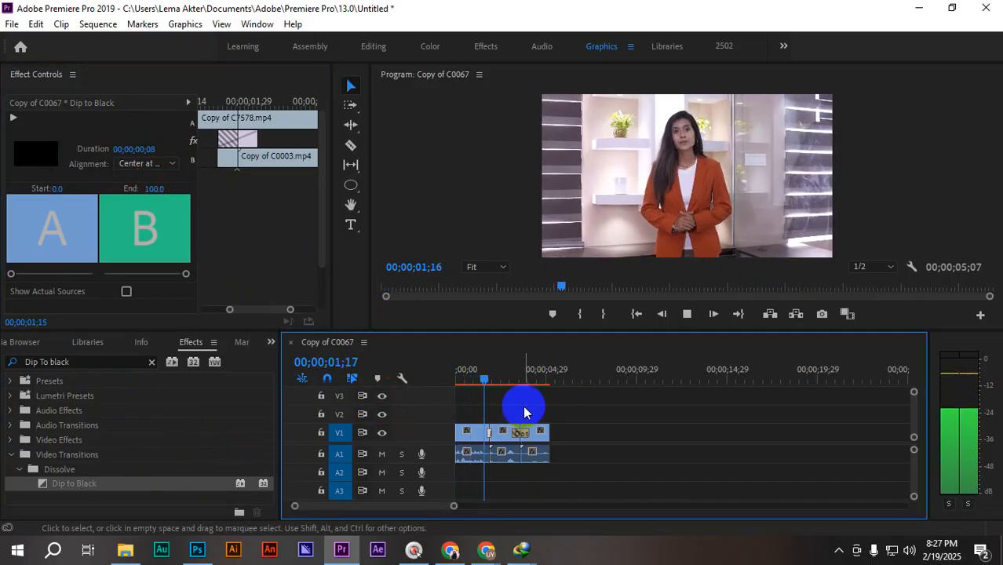
pyautogui.press('space')
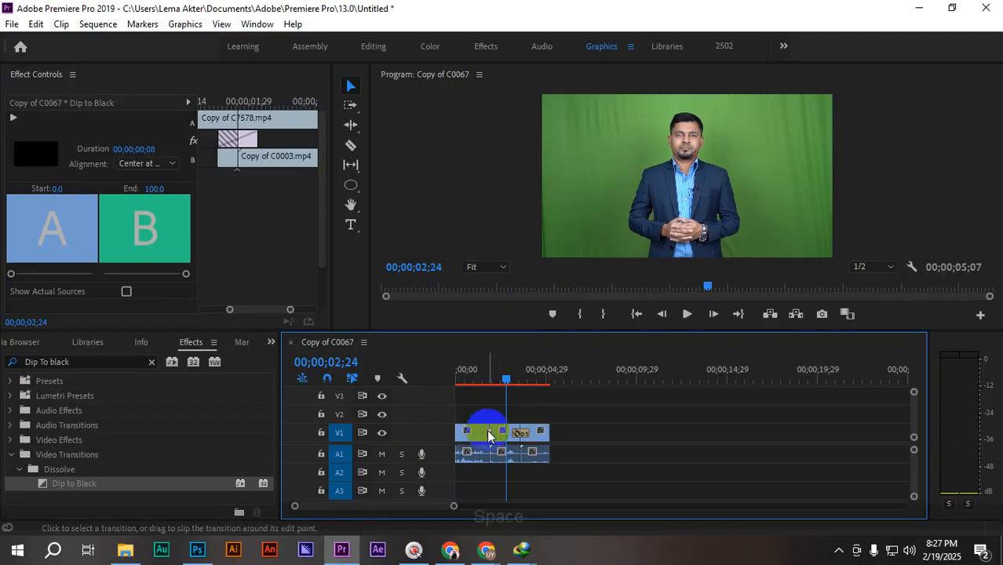
pyautogui.press('space')
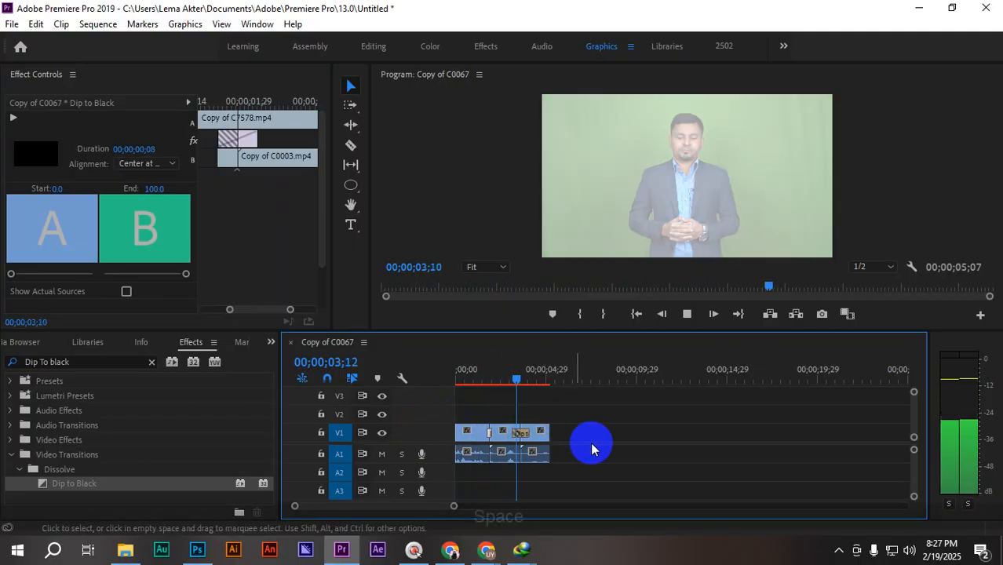
# - Shorten the Dip to White transition on the timeline to 00;00;00;23 and play the sequence across it
pyautogui.moveTo(524, 436); pyautogui.dragTo(530, 439)
pyautogui.click(526, 383)
pyautogui.moveTo(525, 383); pyautogui.dragTo(497, 381)
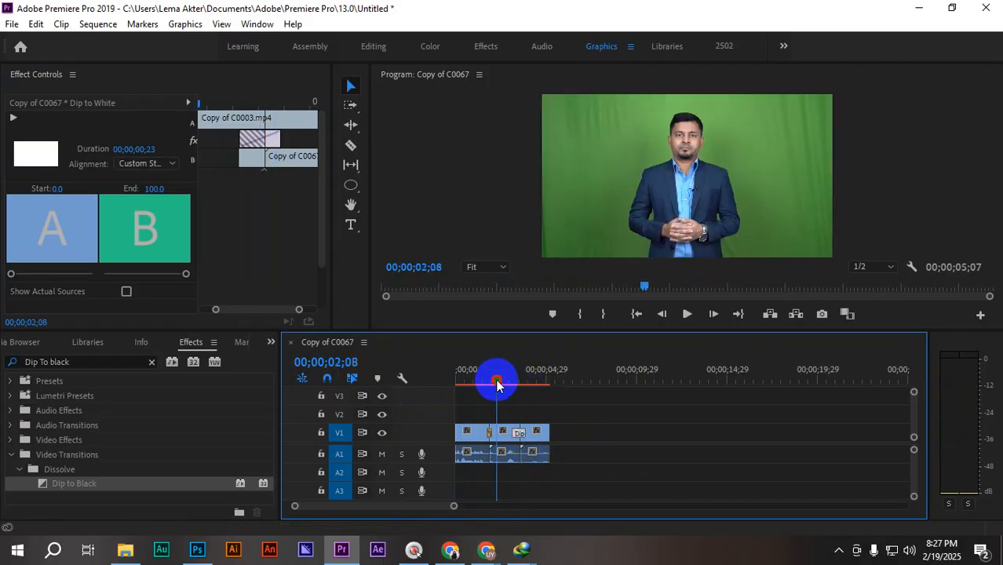
pyautogui.press('space')
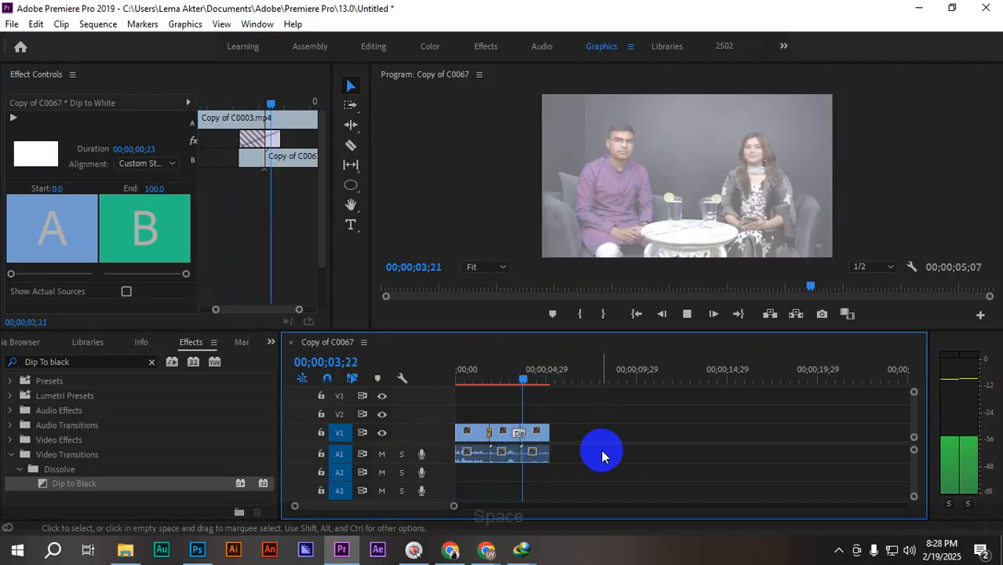
pyautogui.press('space')
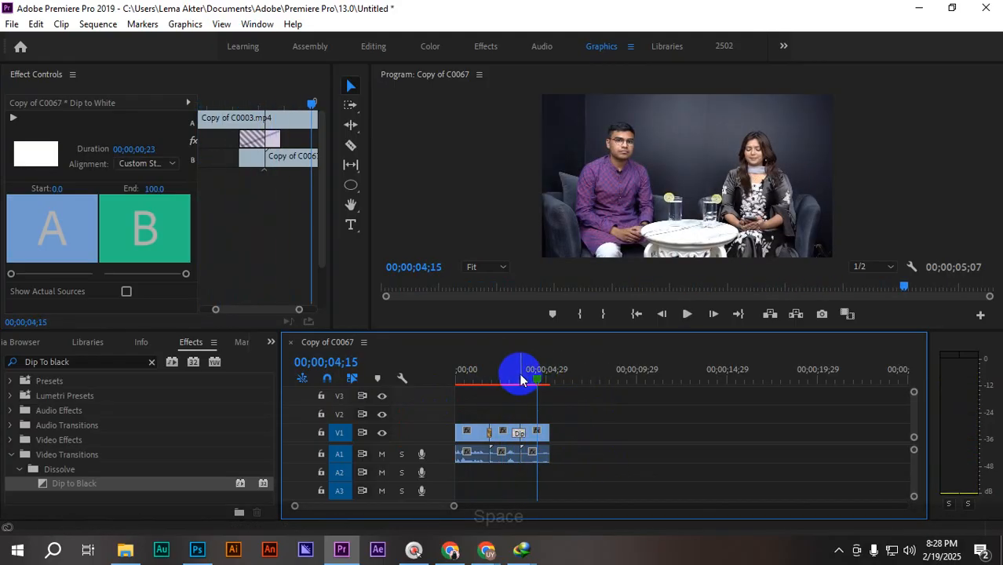
# - Switch to Chrome, search Google for envato in a new tab and open the Envato website, dismissing its Google sign-in prompt
pyautogui.moveTo(446, 506); pyautogui.dragTo(422, 510)
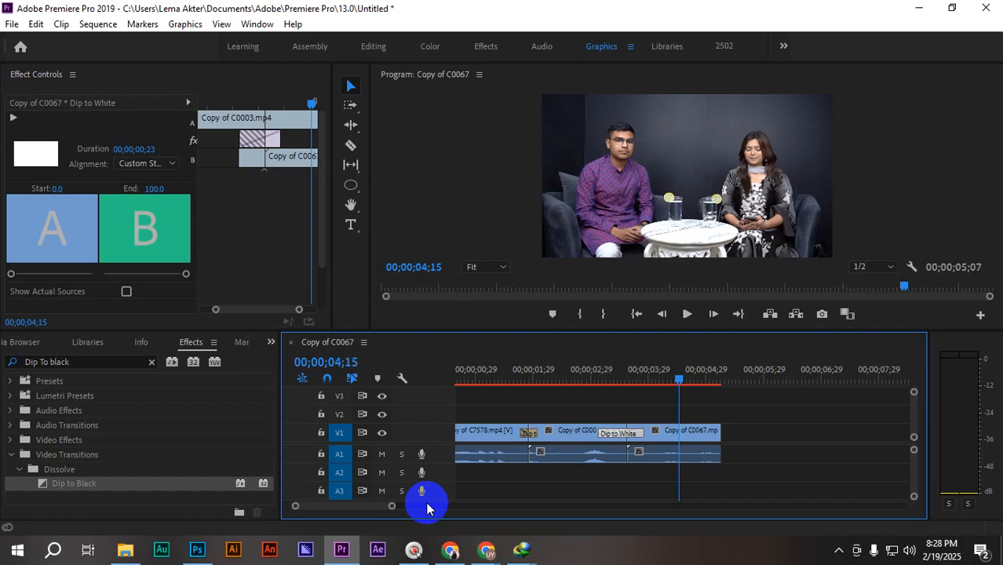
pyautogui.click(520, 549)
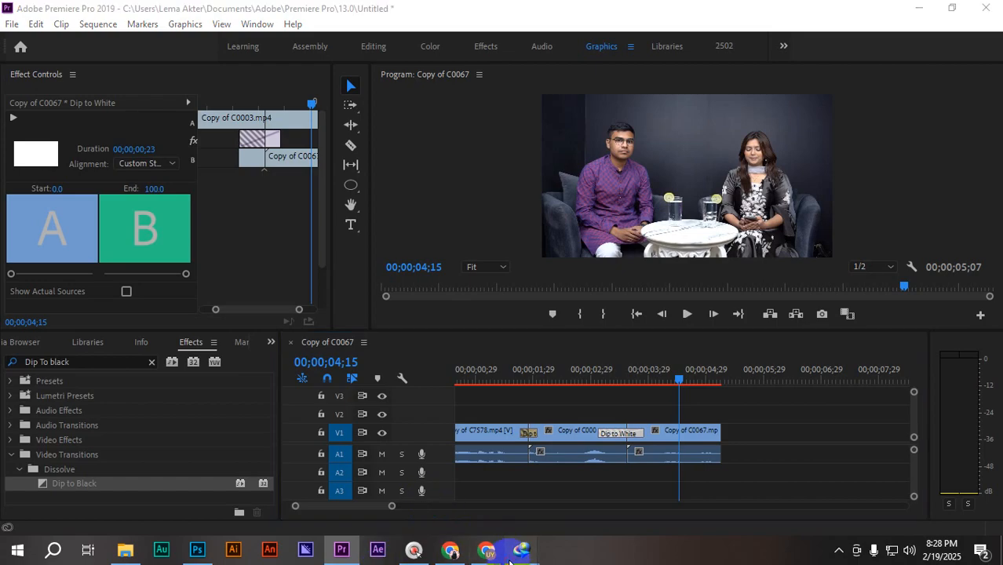
pyautogui.moveTo(489, 552)
pyautogui.click(410, 493)
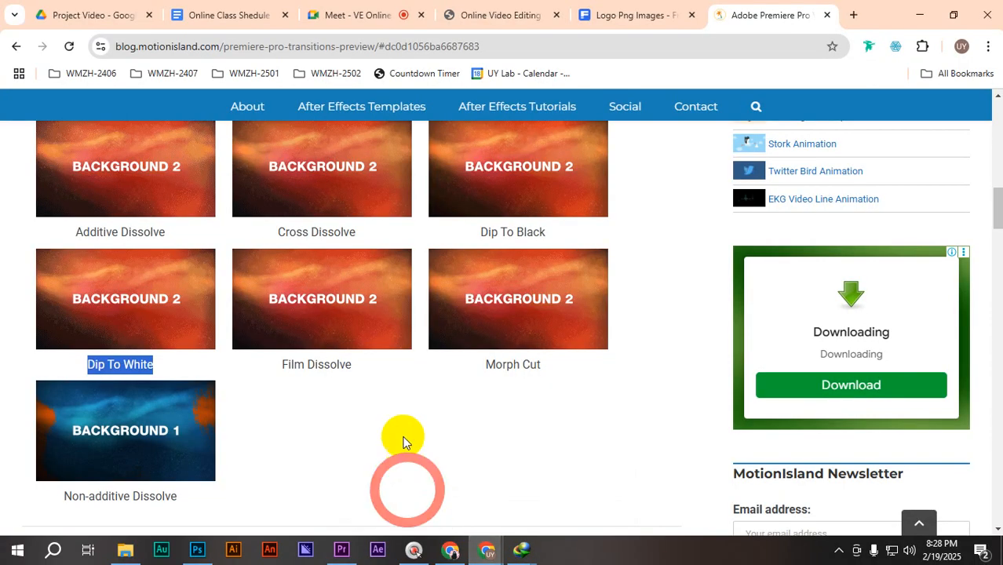
pyautogui.click(618, 6)
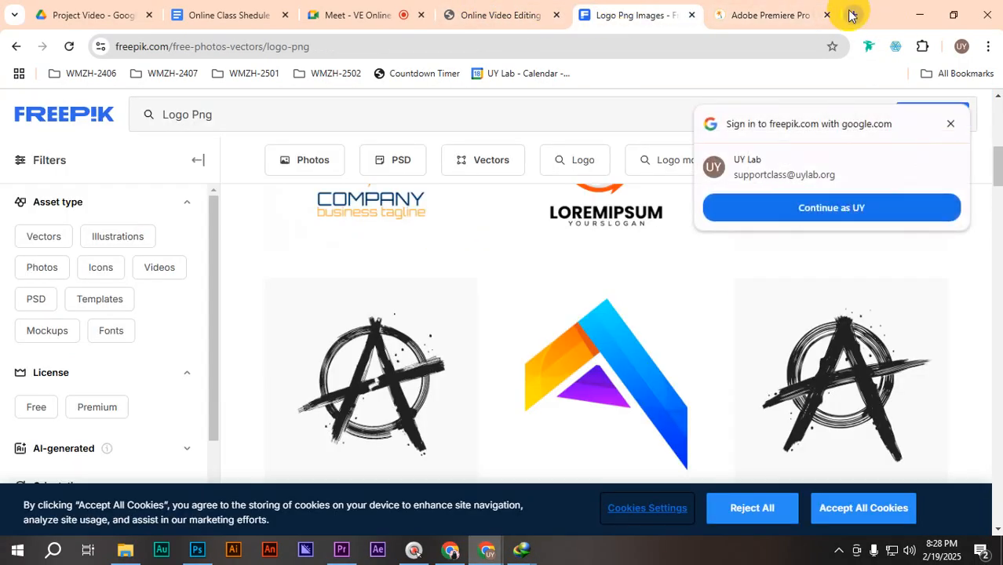
pyautogui.click(852, 16)
pyautogui.write('envat')
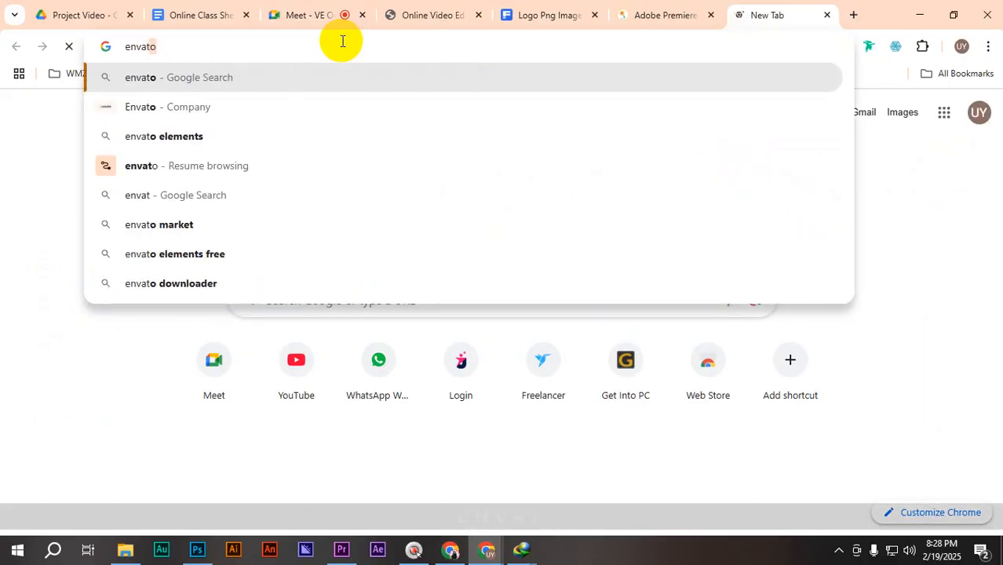
pyautogui.press('Return')
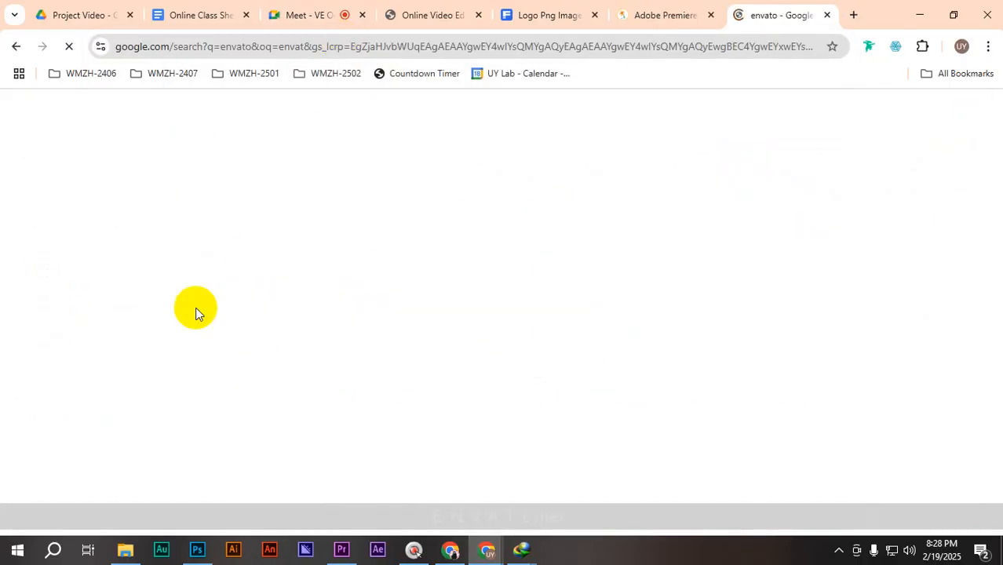
pyautogui.click(261, 263)
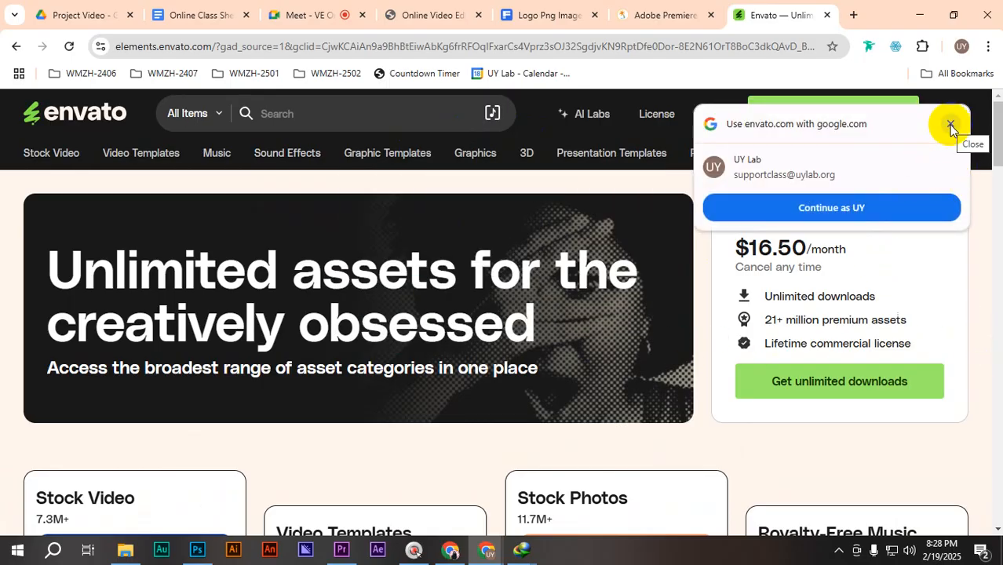
pyautogui.click(950, 125)
# - Open Envato's video templates for Premiere Pro and browse the listed transition packs
pyautogui.moveTo(178, 153)
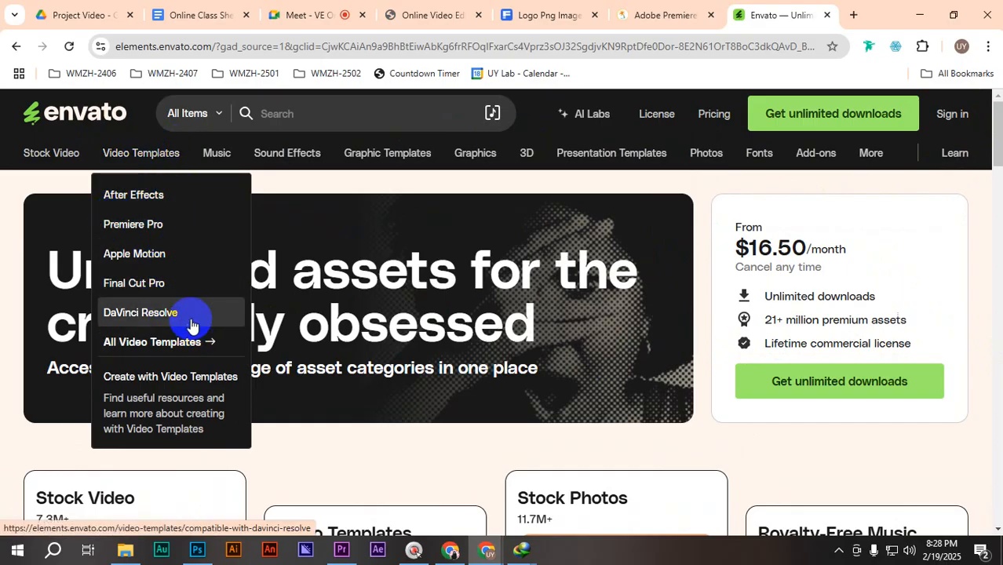
pyautogui.click(139, 229)
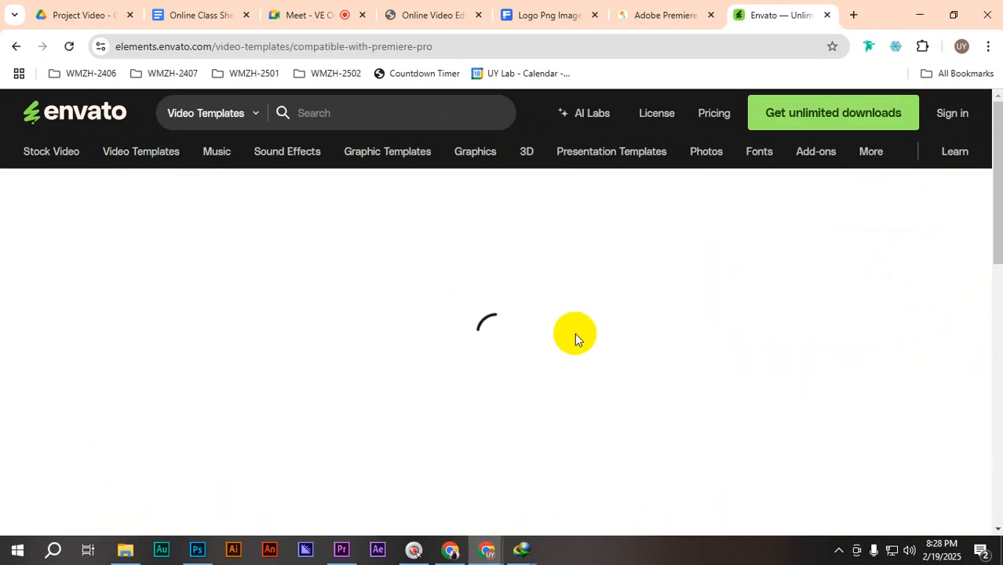
pyautogui.scroll(-5, 663, 374)
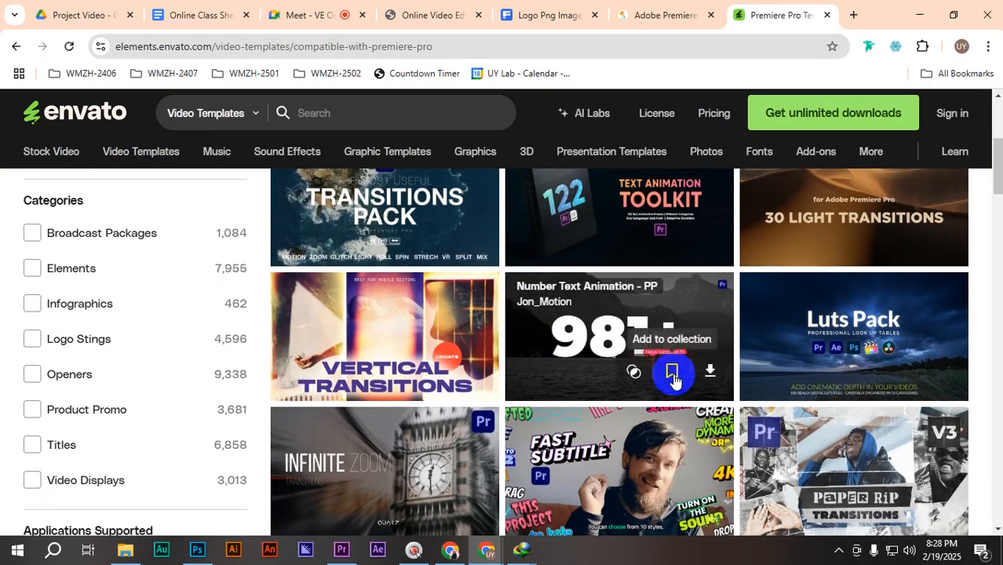
pyautogui.scroll(2, 674, 376)
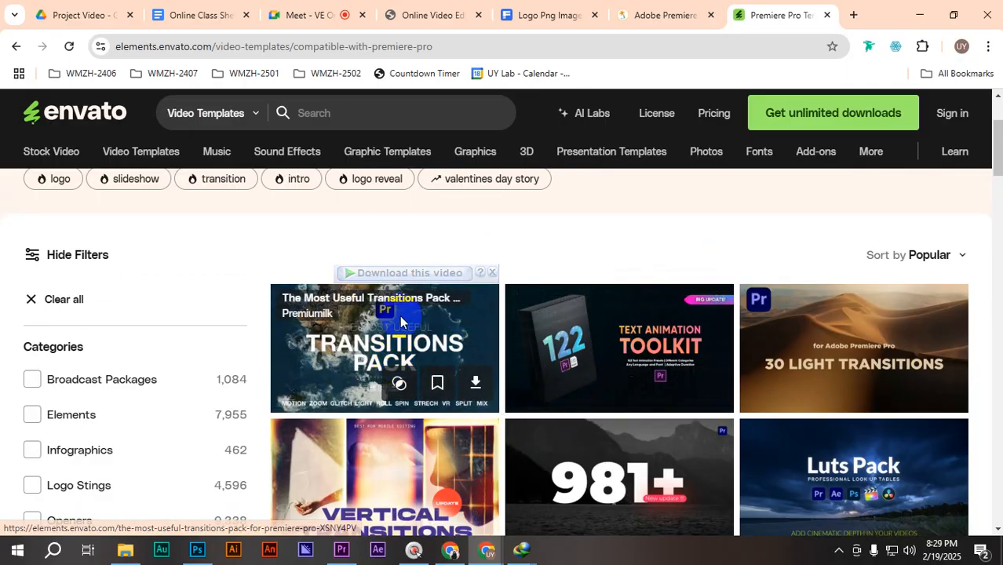
pyautogui.scroll(-1, 549, 322)
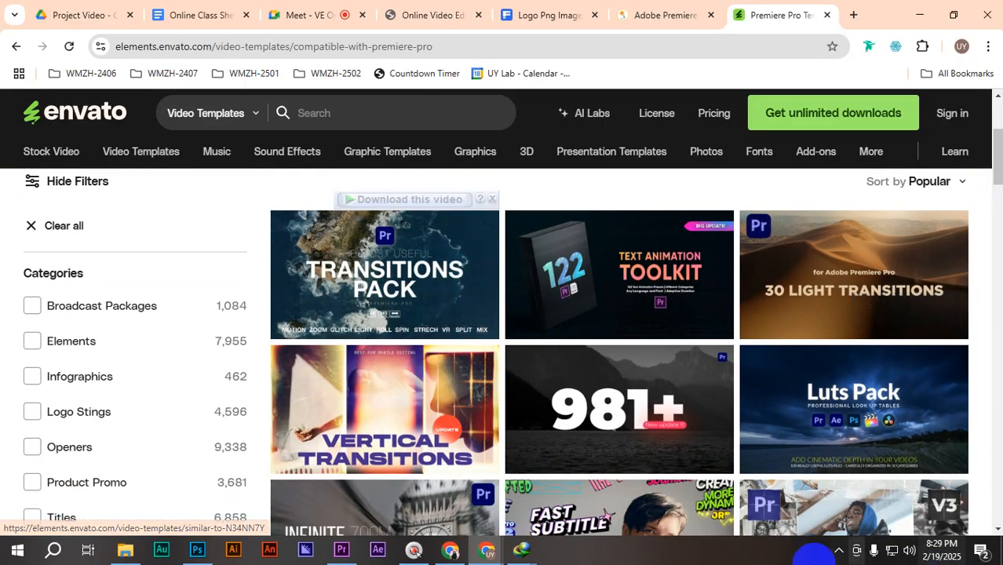
pyautogui.scroll(-2, 816, 329)
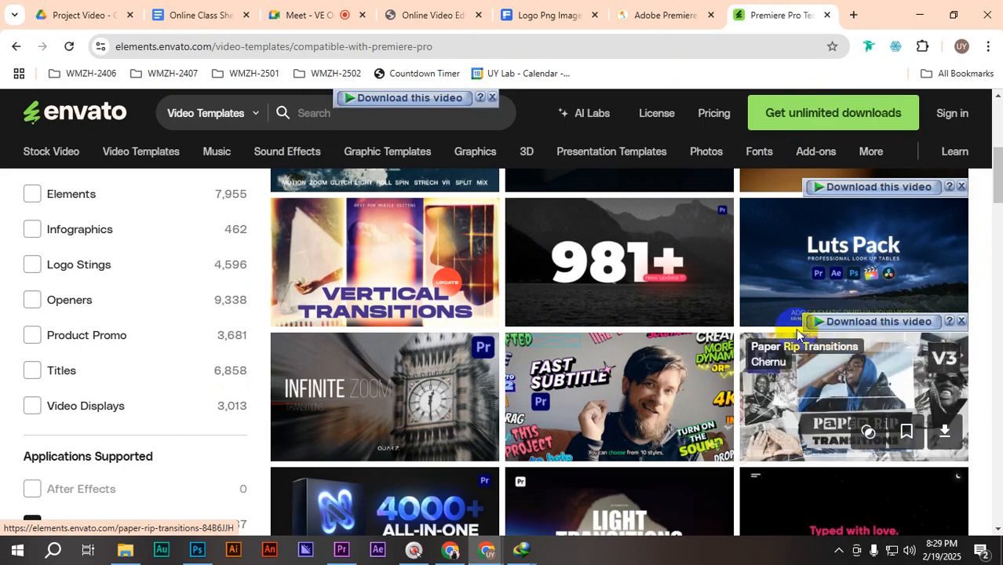
pyautogui.scroll(3, 585, 409)
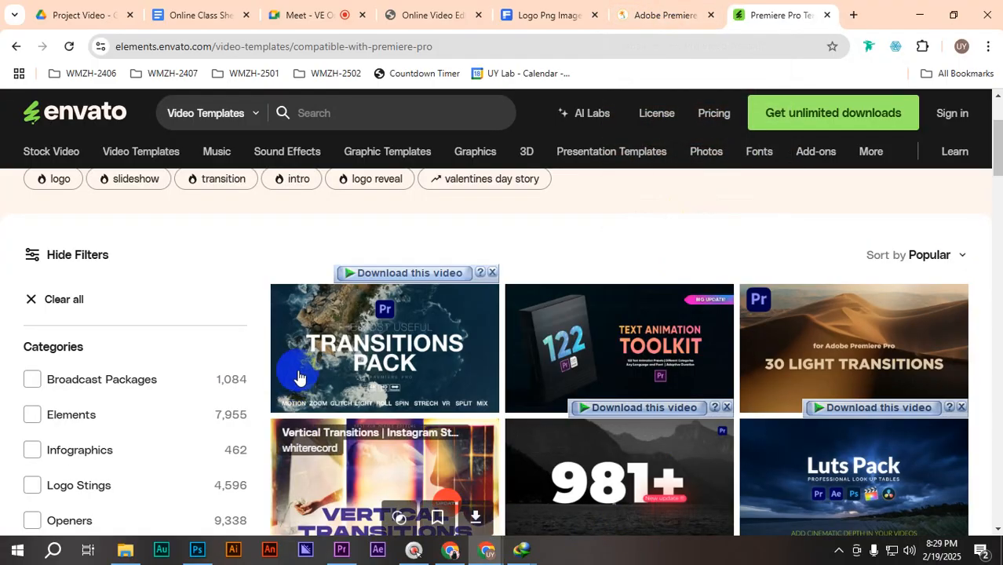
pyautogui.scroll(2, 597, 254)
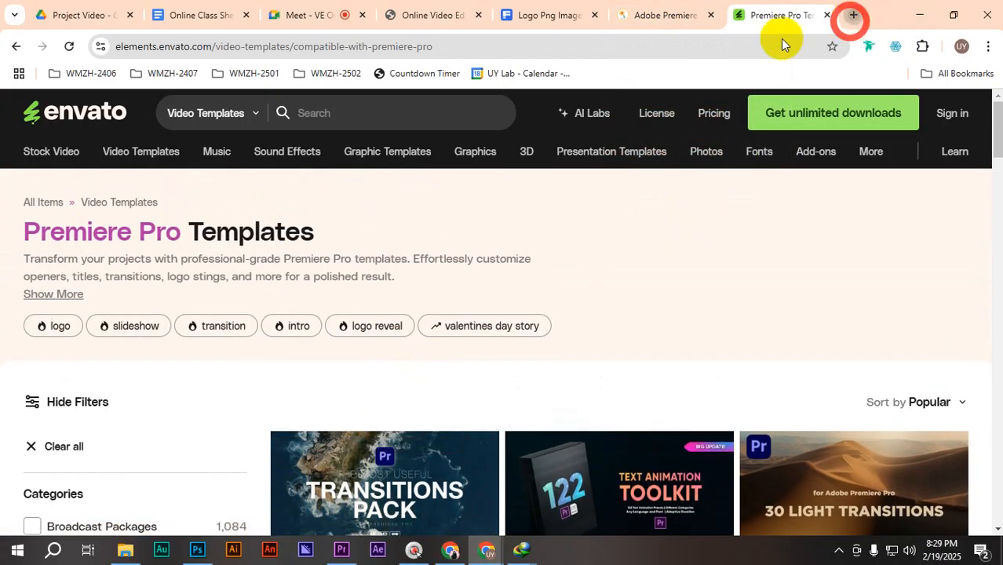
# - Search Google in a new tab for "premium transitions free download for premier pro"
pyautogui.click(853, 15)
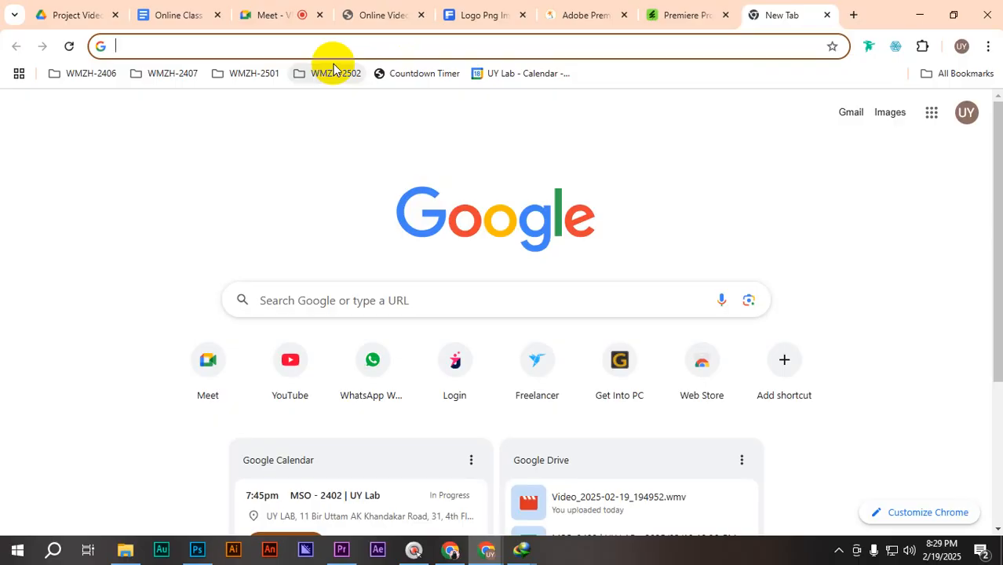
pyautogui.write('pren')
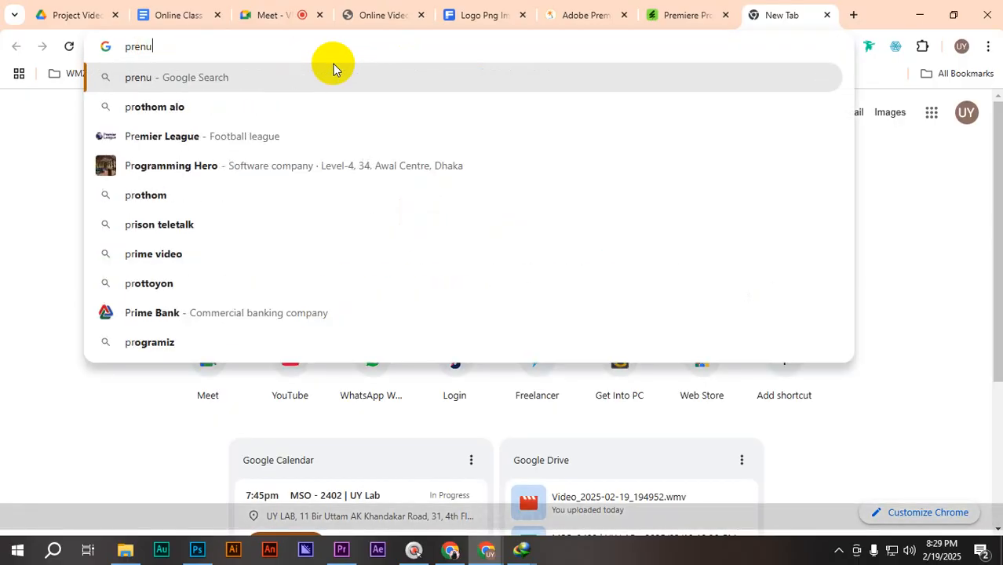
pyautogui.press('BackSpace')
pyautogui.write('miu')
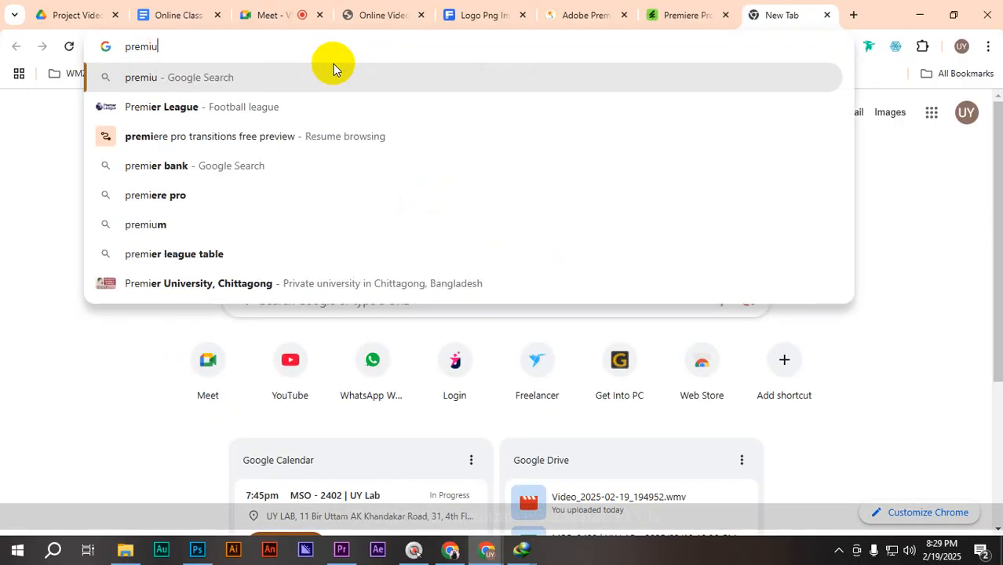
pyautogui.write('m transii')
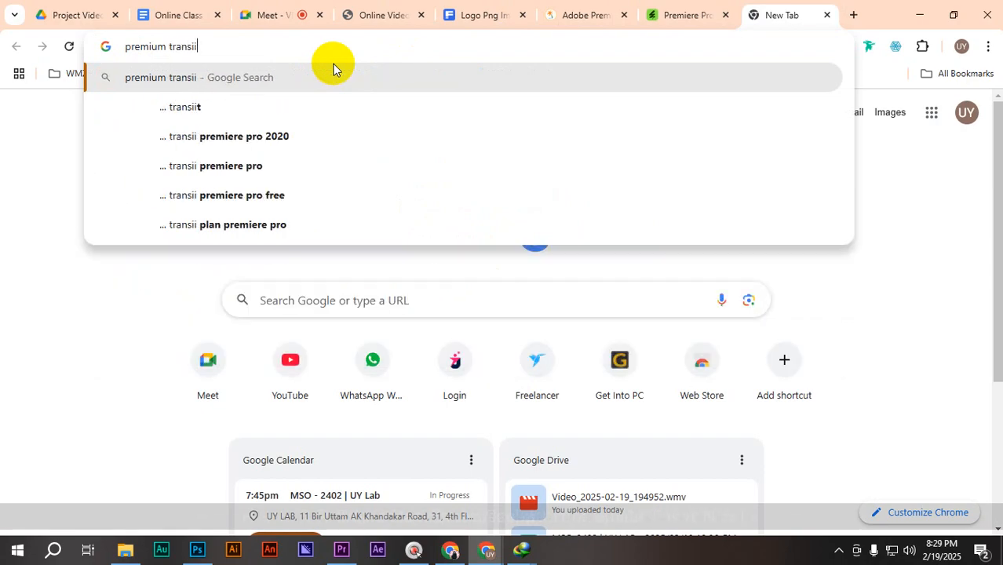
pyautogui.press('BackSpace')
pyautogui.write('tio')
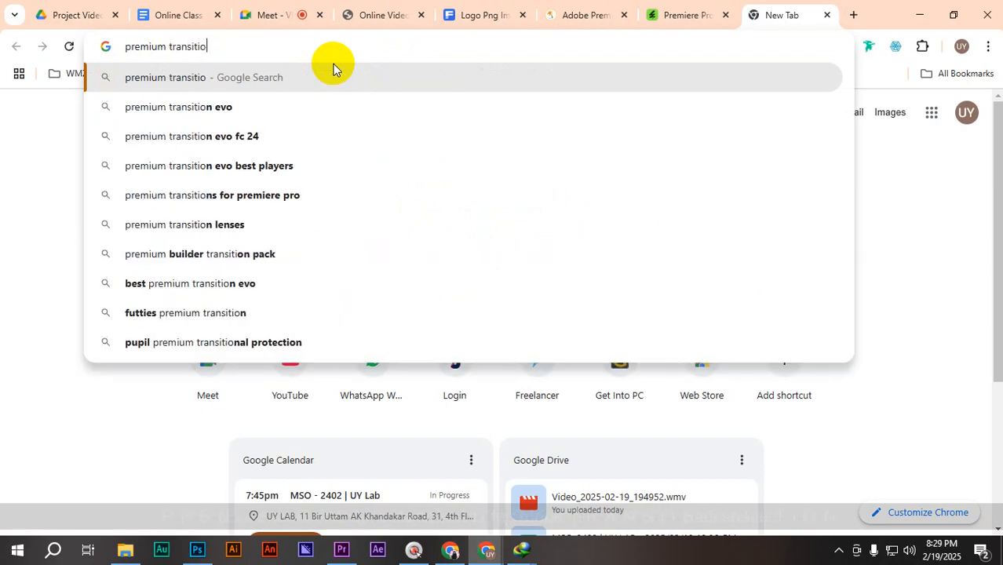
pyautogui.write('ns fre')
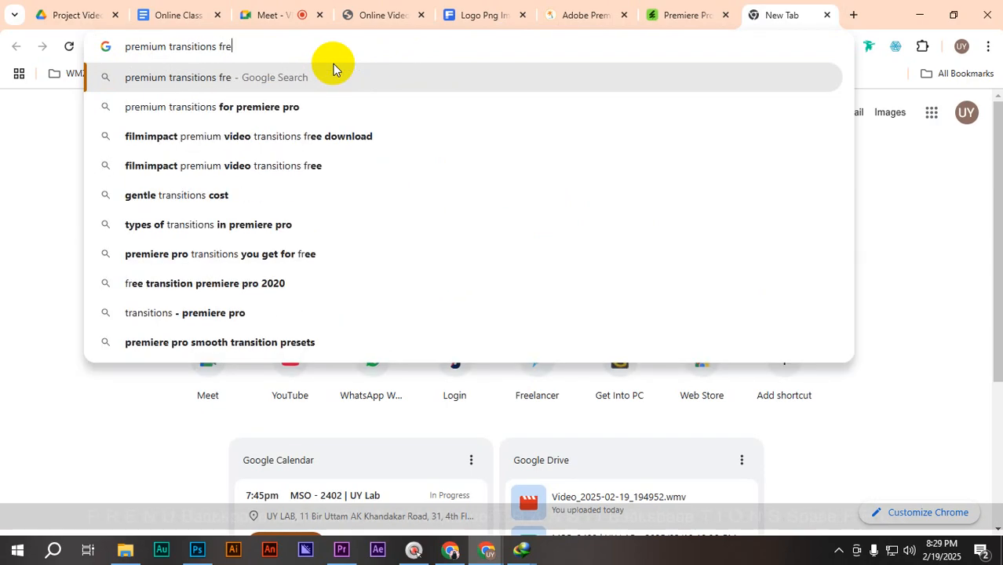
pyautogui.write('e dpwn')
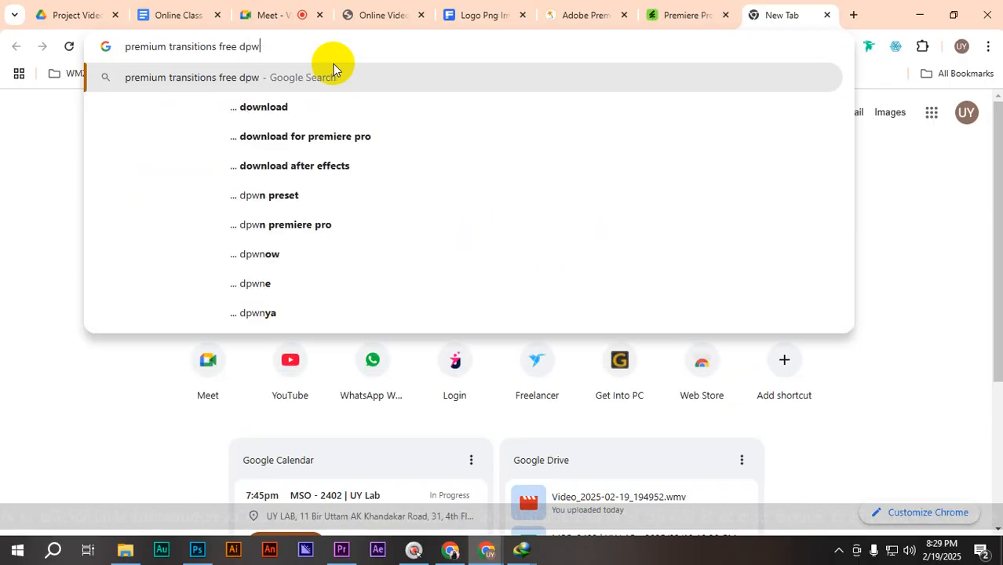
pyautogui.press('BackSpace')
pyautogui.press('BackSpace')
pyautogui.press('BackSpace')
pyautogui.write('ownloa')
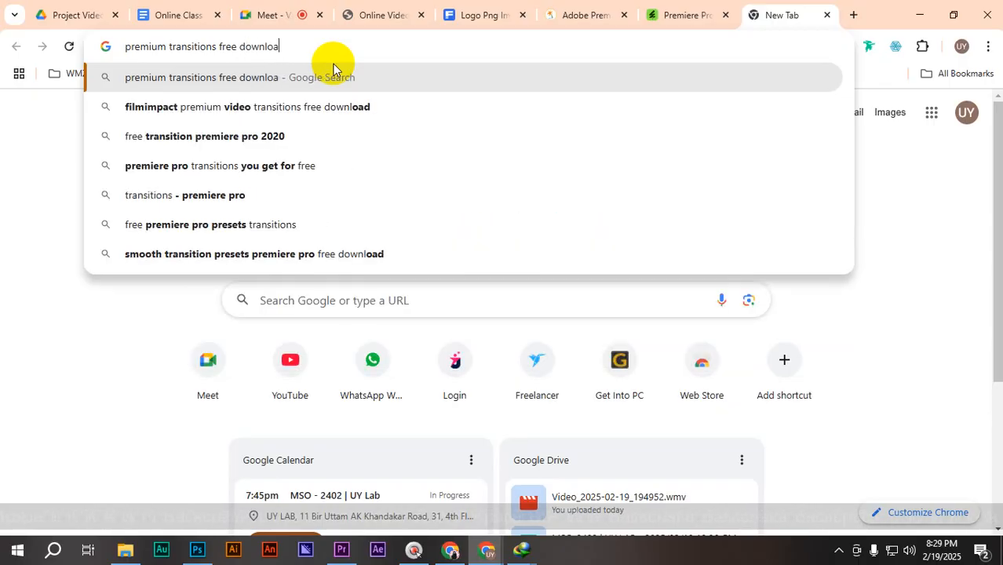
pyautogui.write('d for pr')
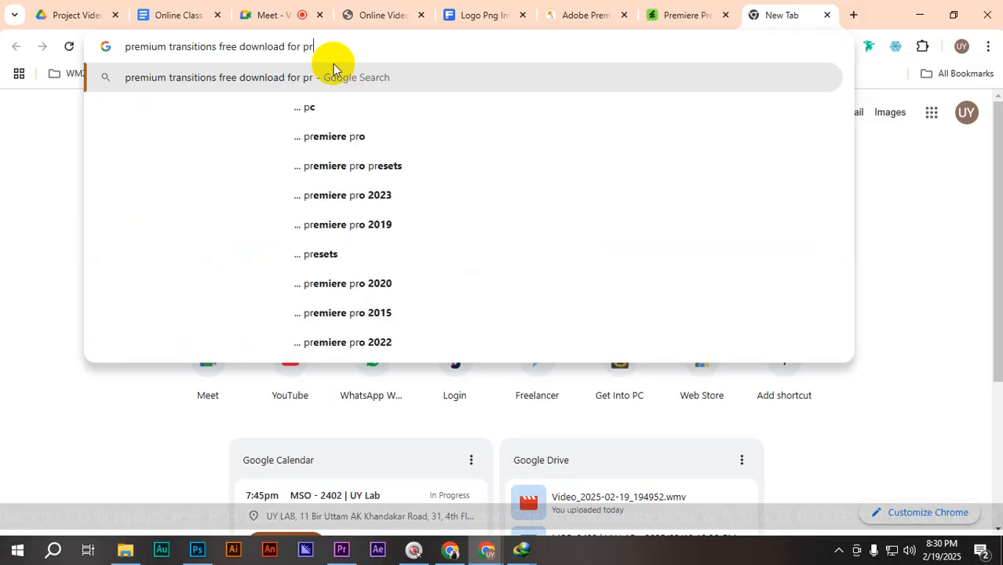
pyautogui.write('emier por')
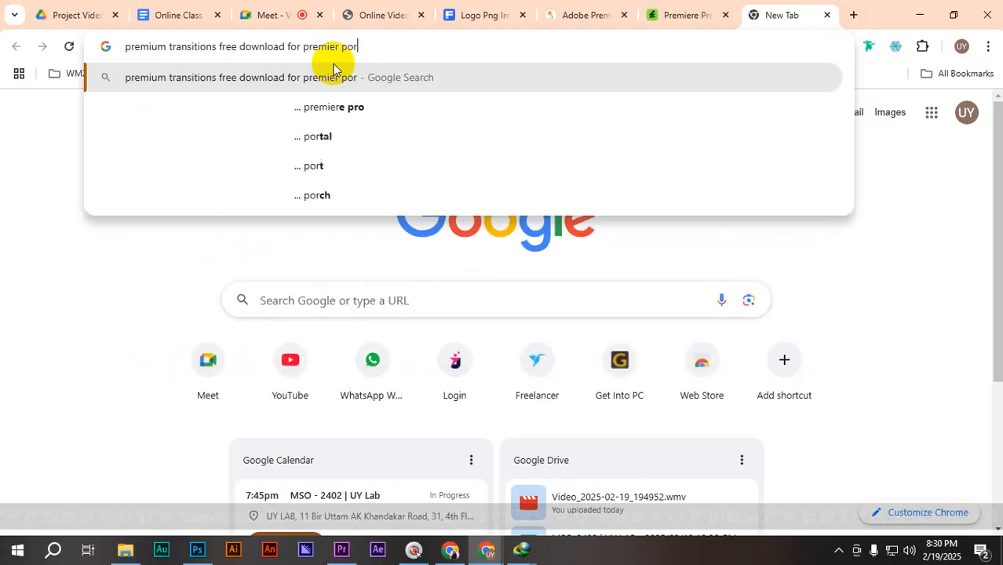
pyautogui.press('BackSpace')
pyautogui.press('BackSpace')
pyautogui.write('ro')
pyautogui.press('Return')
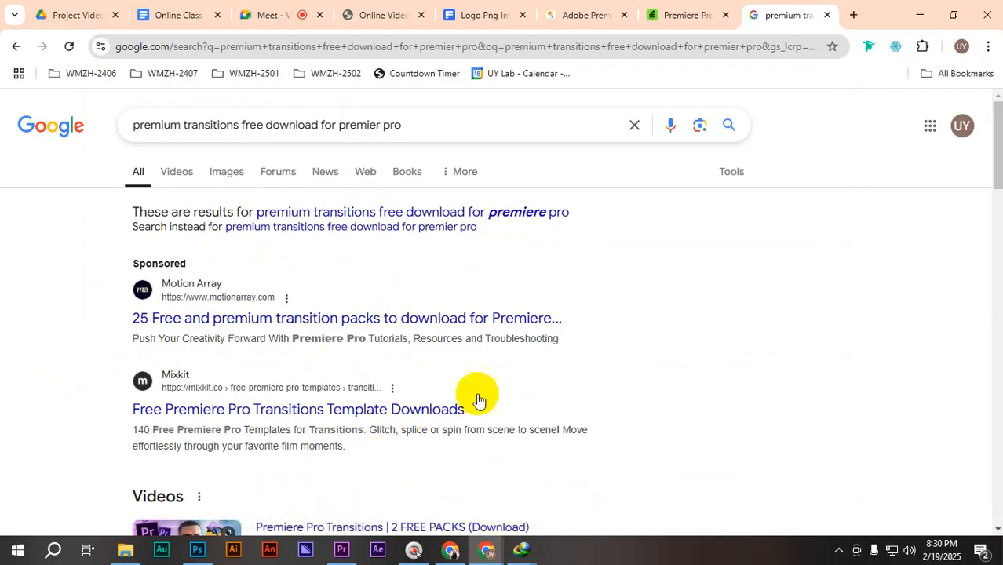
# - Switch to the Google Meet call, read the recent in-call messages and close the chat
pyautogui.click(256, 6)
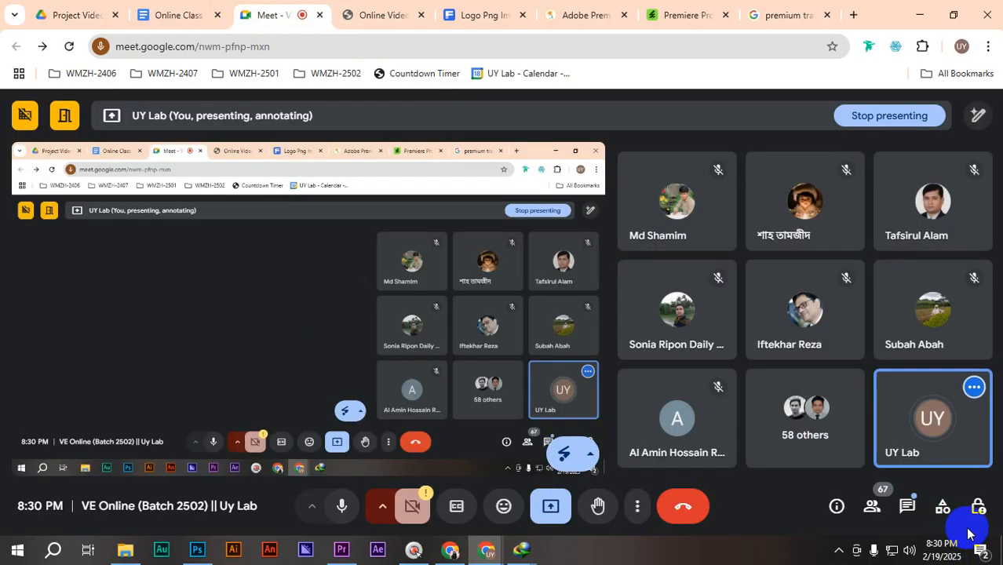
pyautogui.click(907, 506)
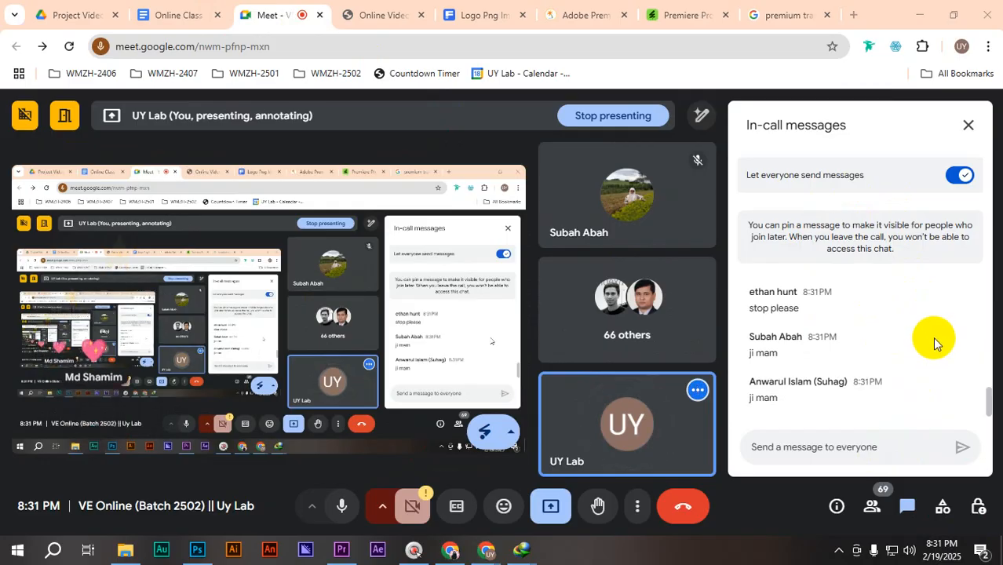
pyautogui.scroll(3, 934, 339)
pyautogui.scroll(-4, 945, 286)
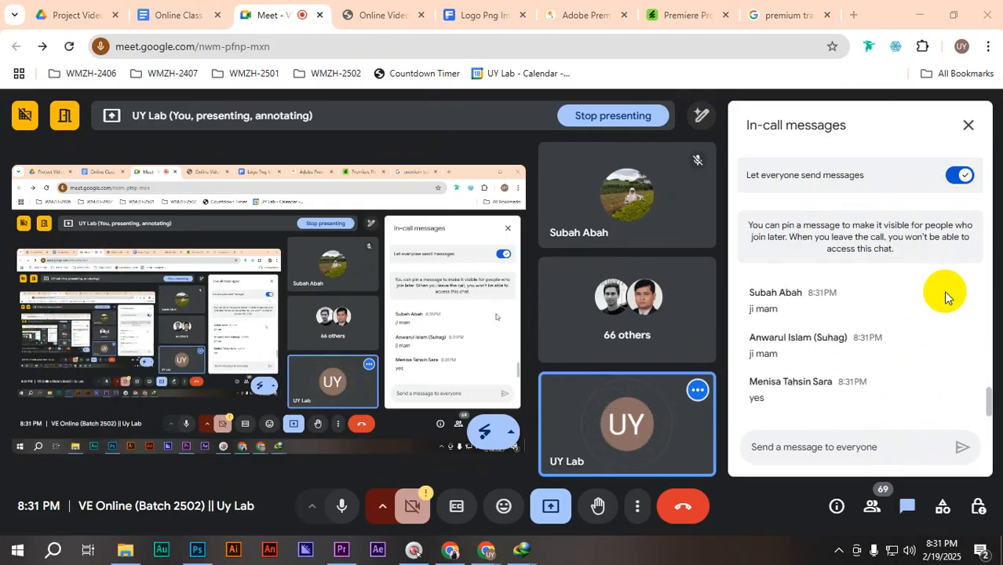
pyautogui.click(965, 133)
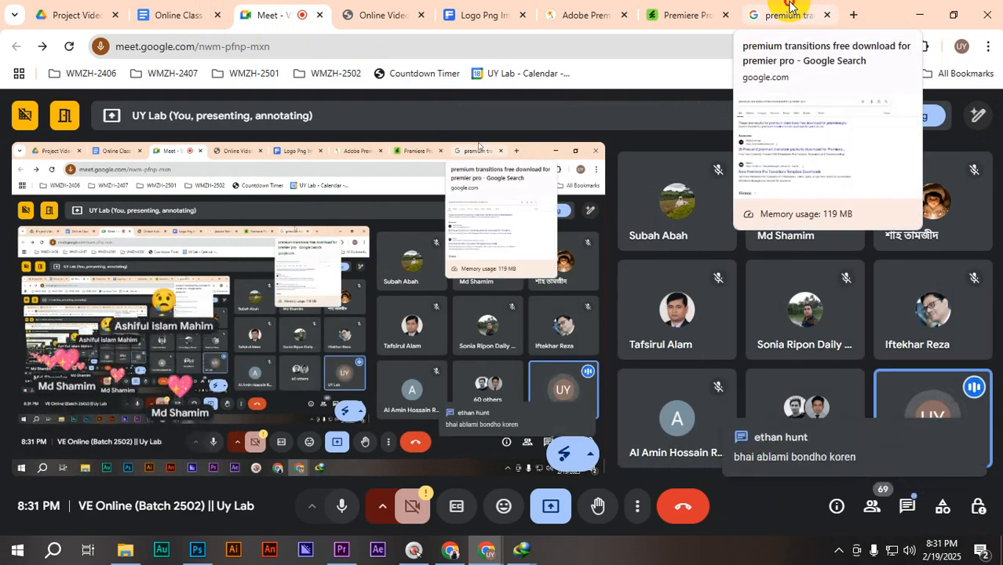
# - Bring the Meet call back from its floating window, check the earlier in-call messages again and close the chat
pyautogui.click(789, 8)
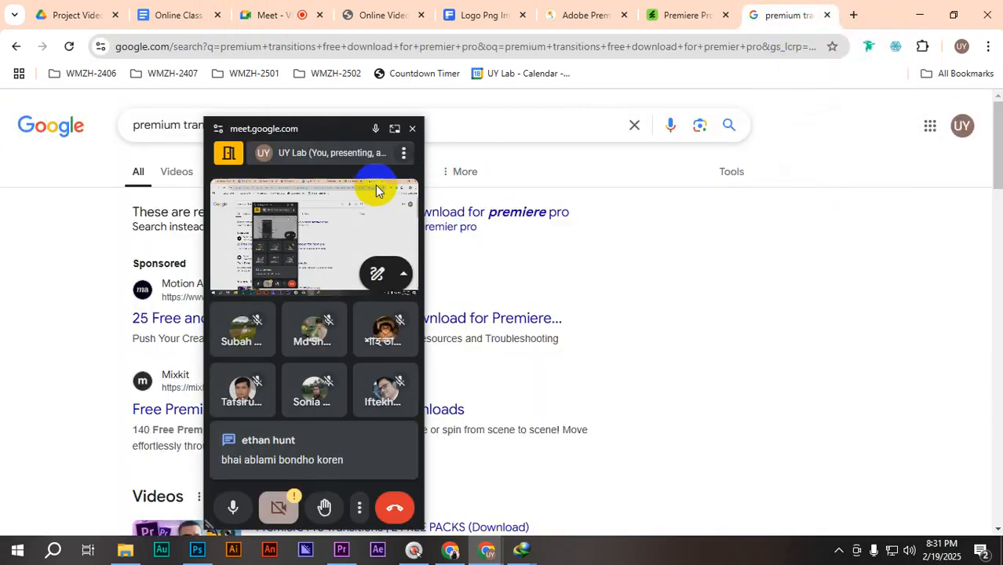
pyautogui.click(396, 128)
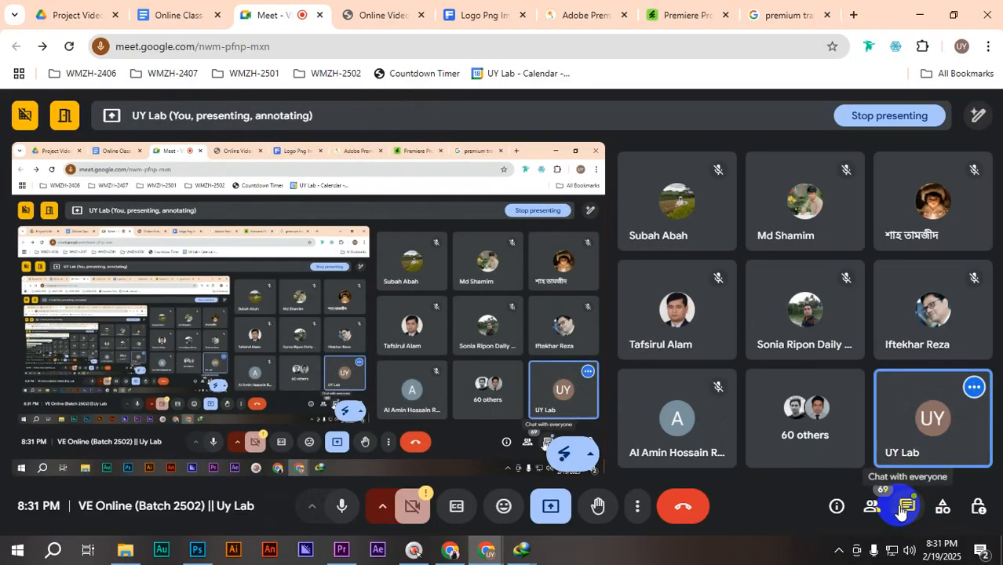
pyautogui.click(904, 507)
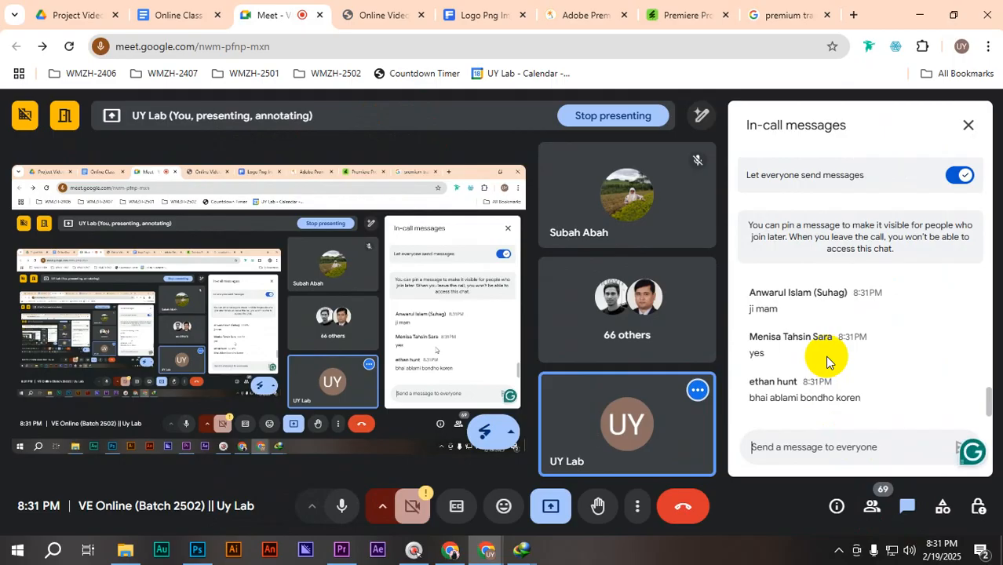
pyautogui.scroll(3, 829, 369)
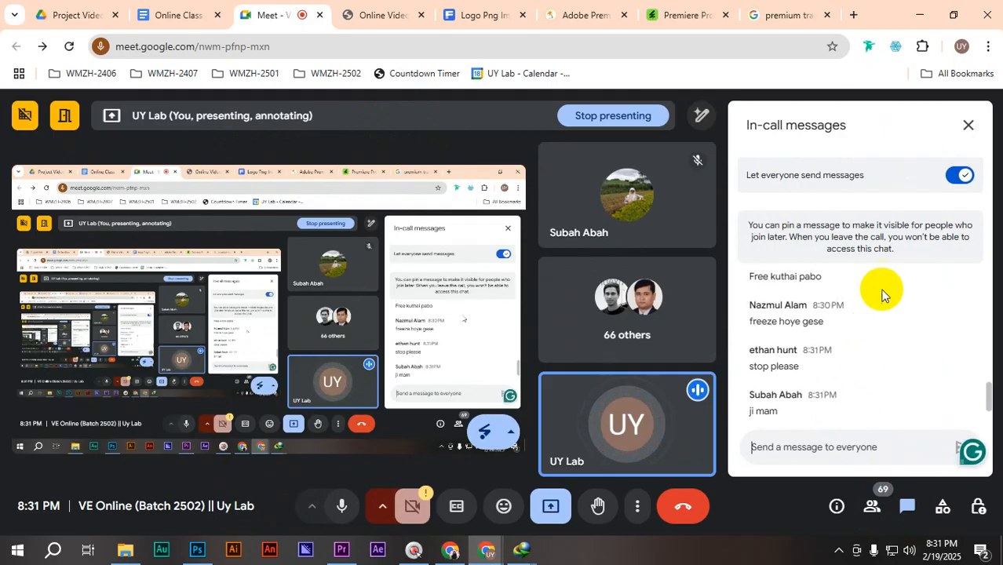
pyautogui.click(968, 128)
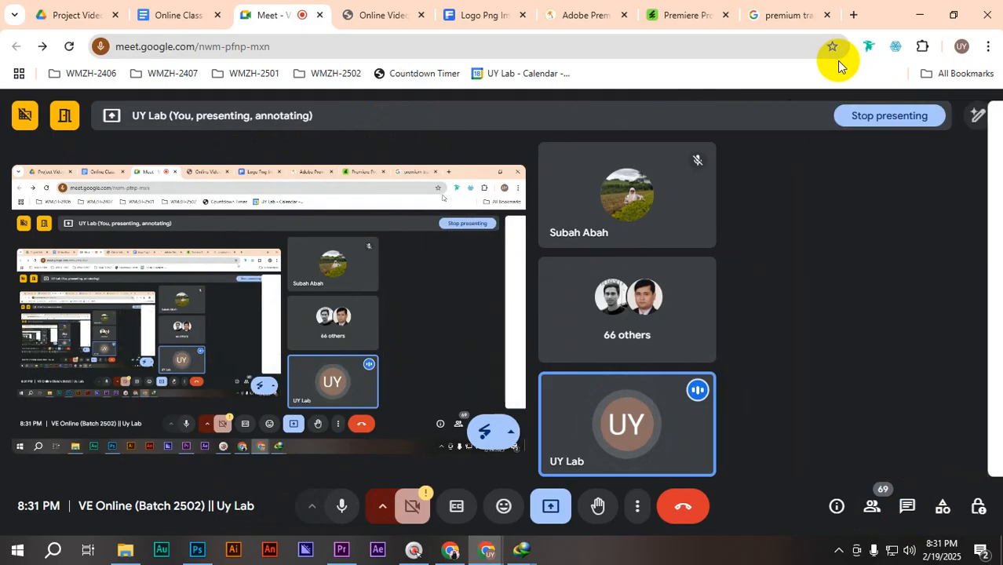
# - Return to the Google results, close the floating Meet window, and open the Mixkit transitions and FREE Premiere Pro Seamless Transitions results in new tabs
pyautogui.click(789, 11)
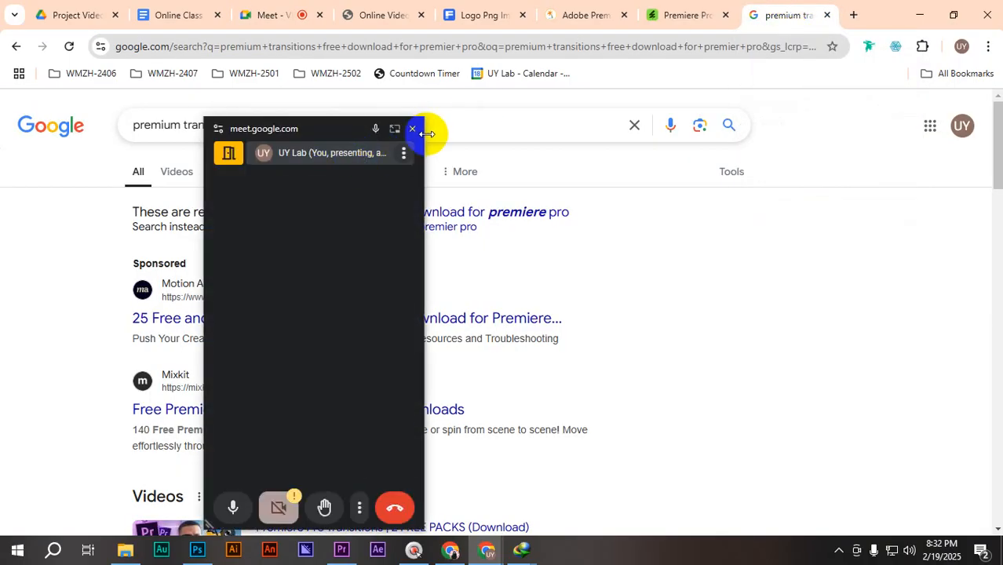
pyautogui.click(412, 129)
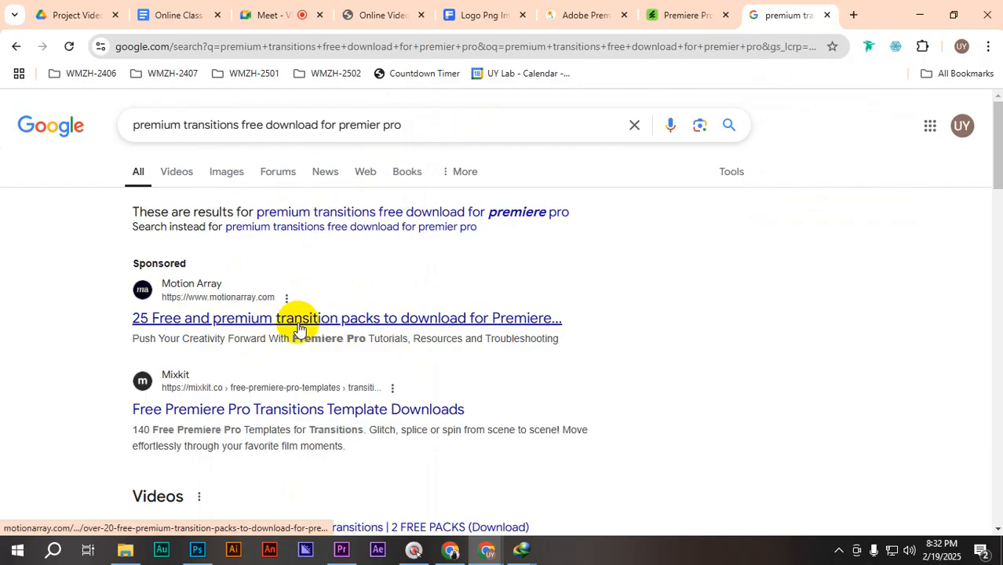
pyautogui.scroll(-1, 353, 361)
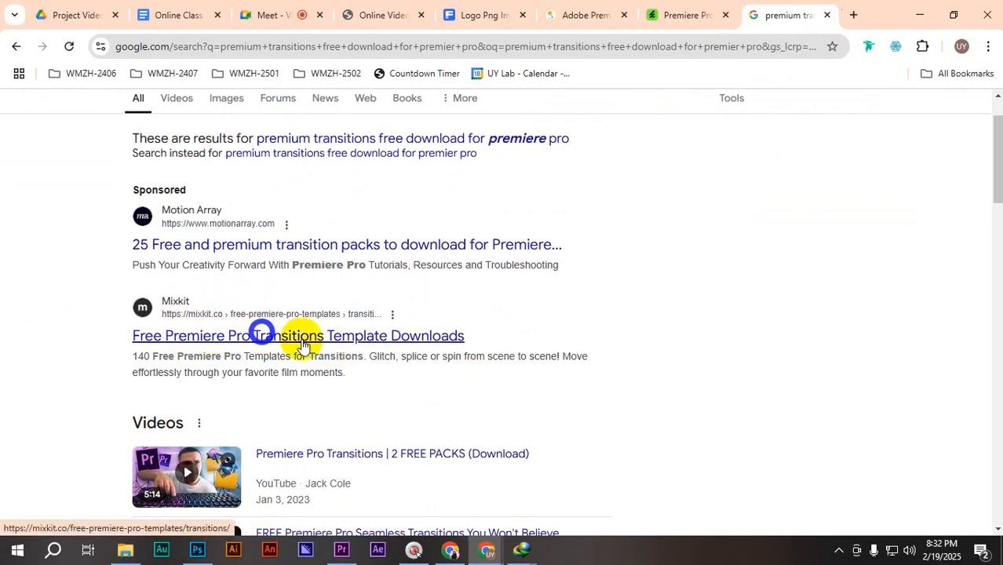
pyautogui.middleClick(259, 334)
pyautogui.scroll(-4, 459, 352)
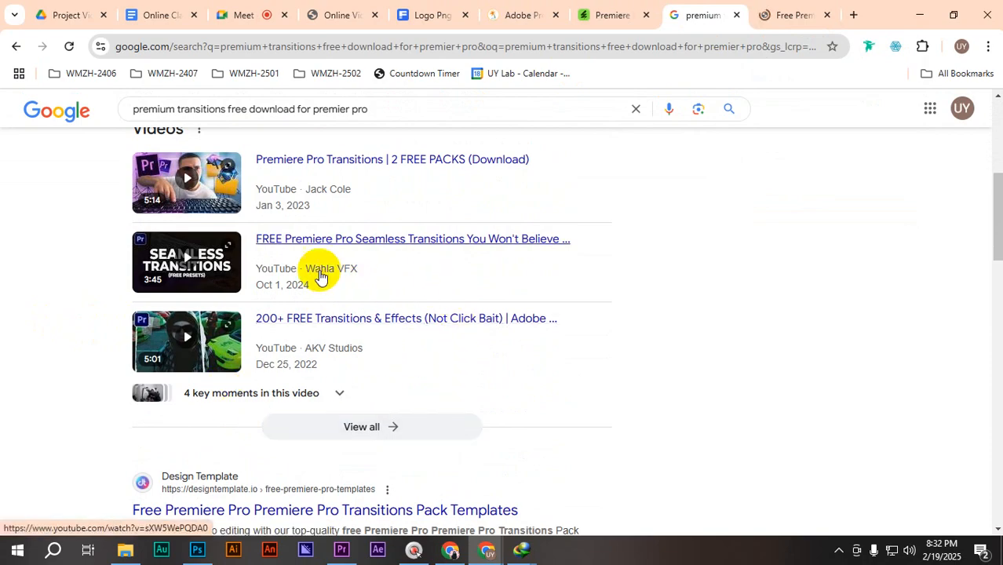
pyautogui.middleClick(347, 246)
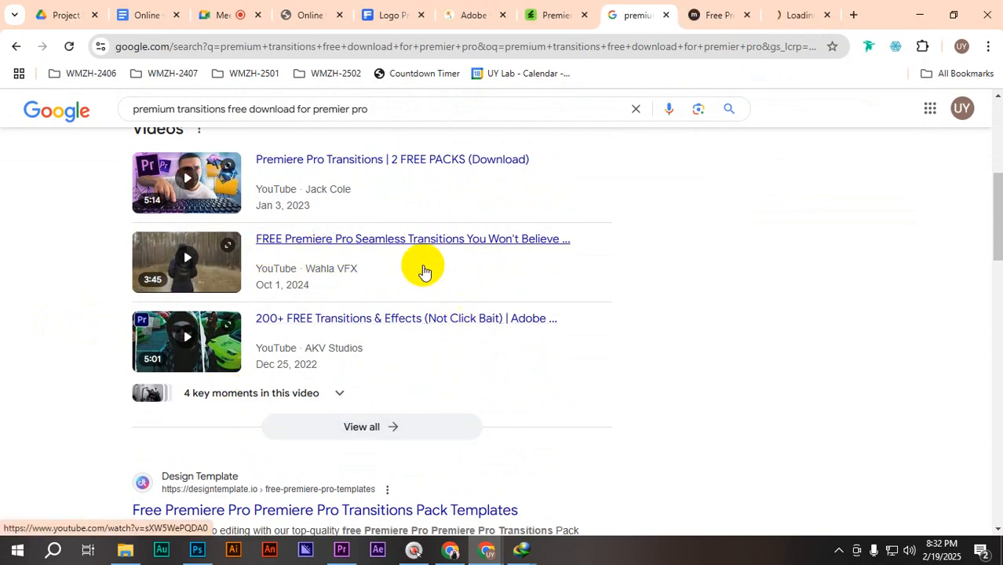
pyautogui.scroll(-7, 391, 370)
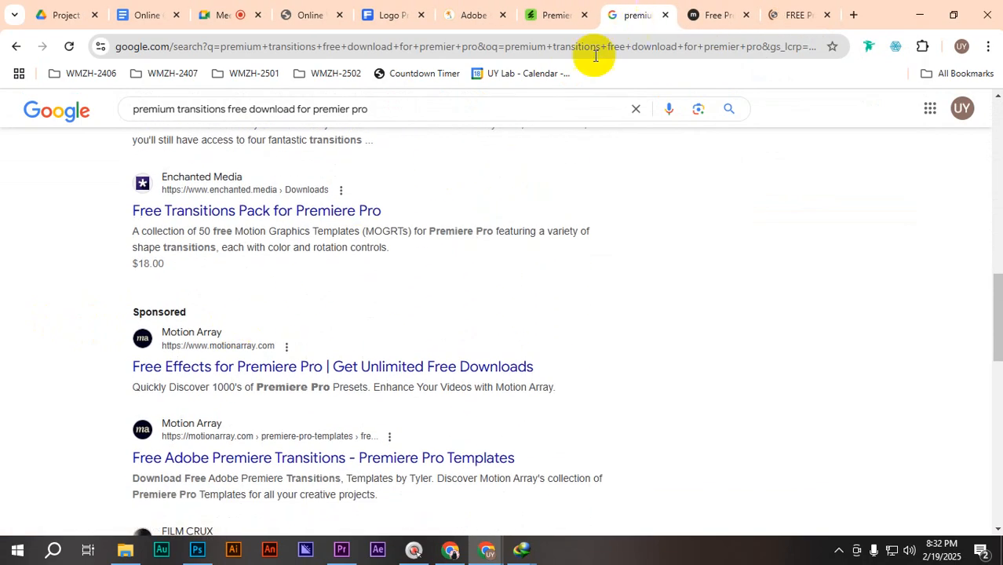
# - In the seamless transitions YouTube video, expand the description, open the Download Unlimited Templates link in a new tab and pause playback
pyautogui.click(785, 7)
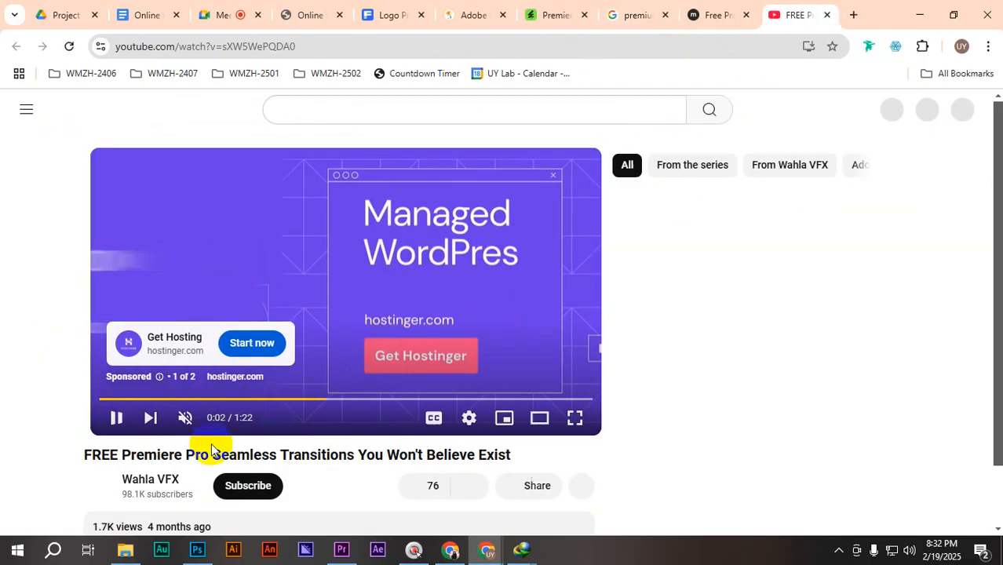
pyautogui.scroll(-4, 341, 399)
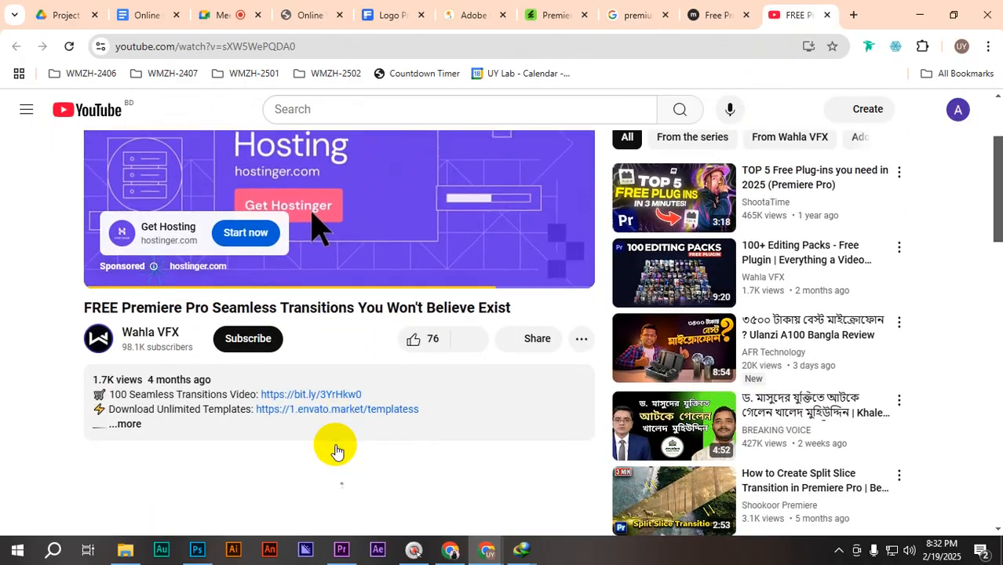
pyautogui.click(132, 278)
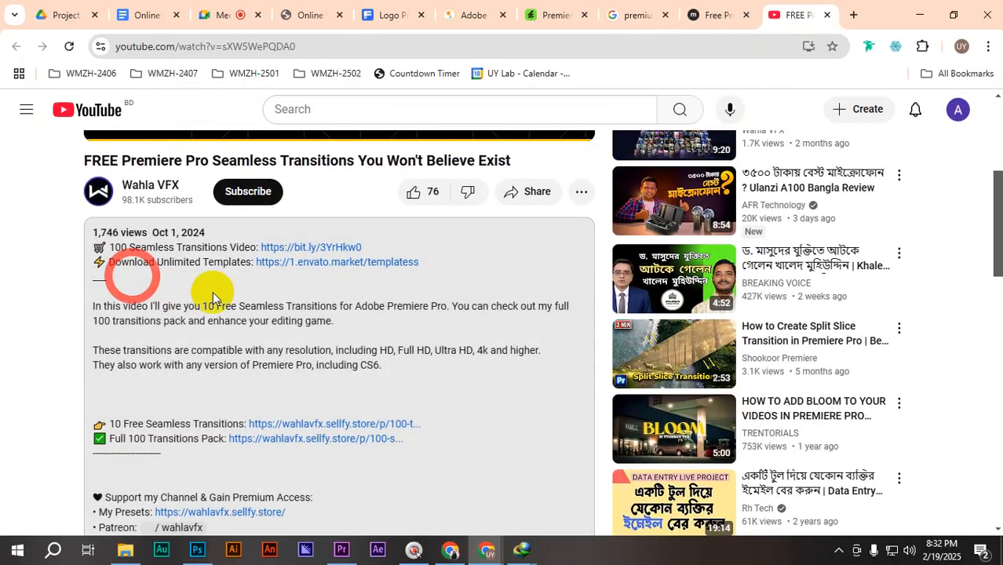
pyautogui.scroll(1, 104, 339)
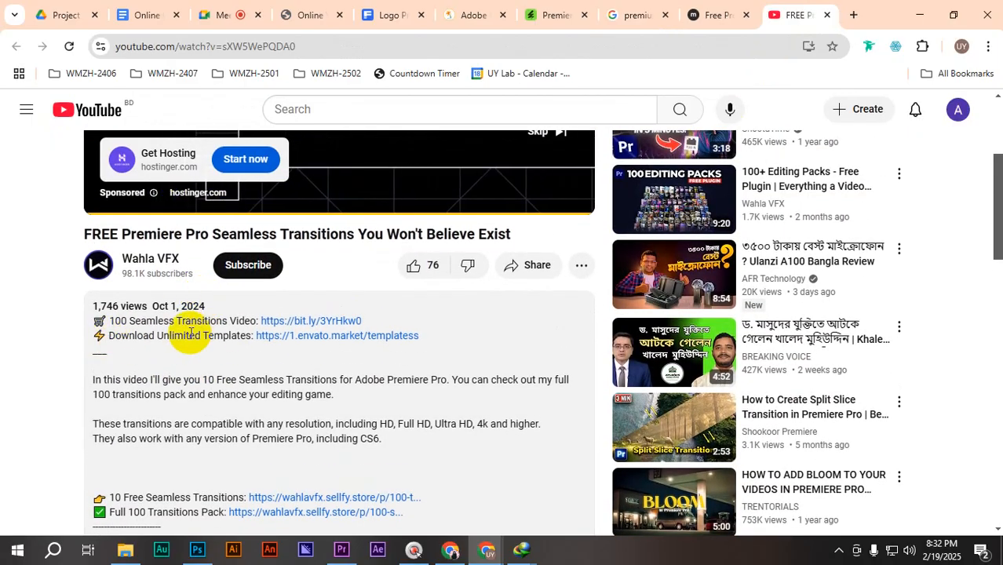
pyautogui.scroll(1, 331, 350)
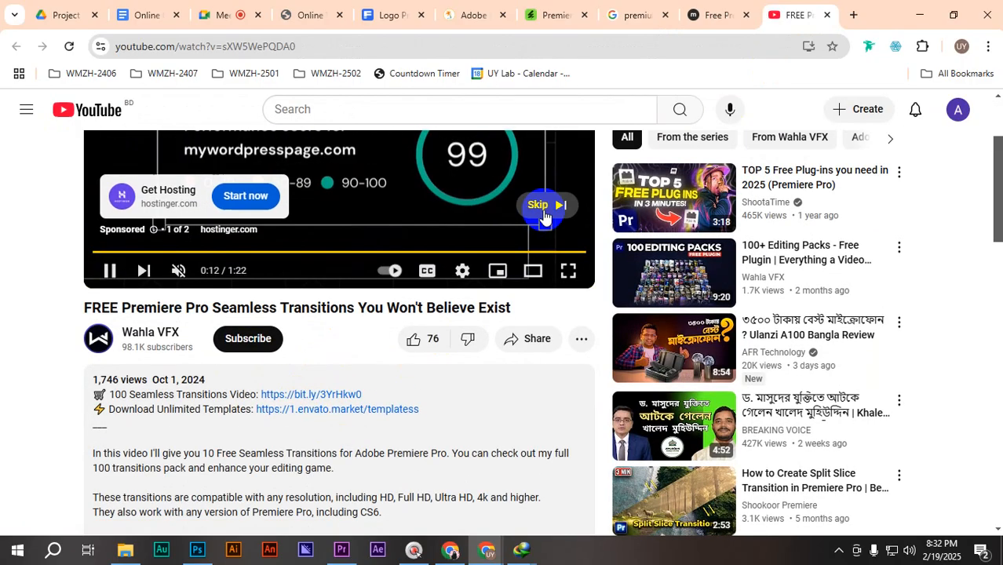
pyautogui.middleClick(340, 410)
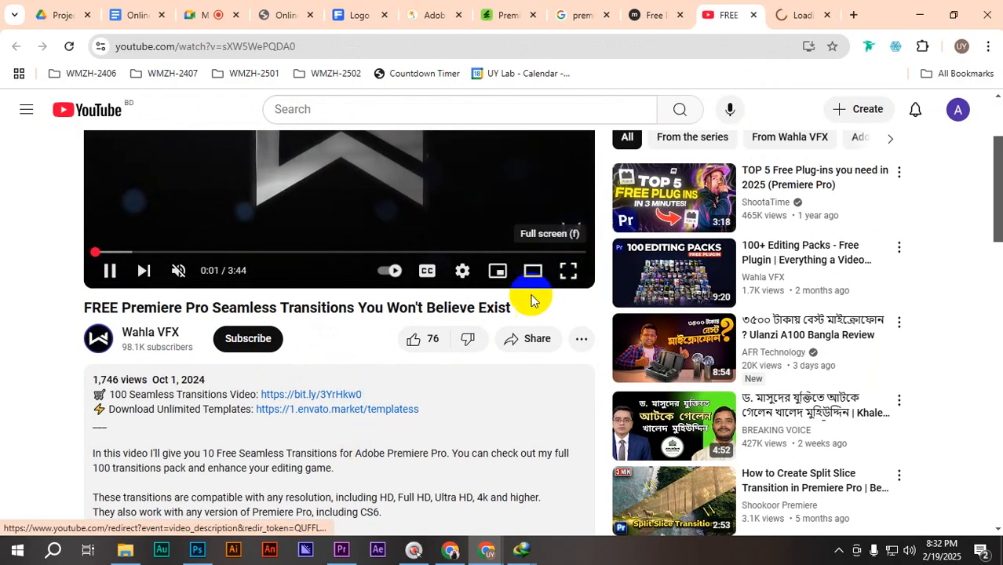
pyautogui.scroll(2, 518, 306)
pyautogui.click(109, 414)
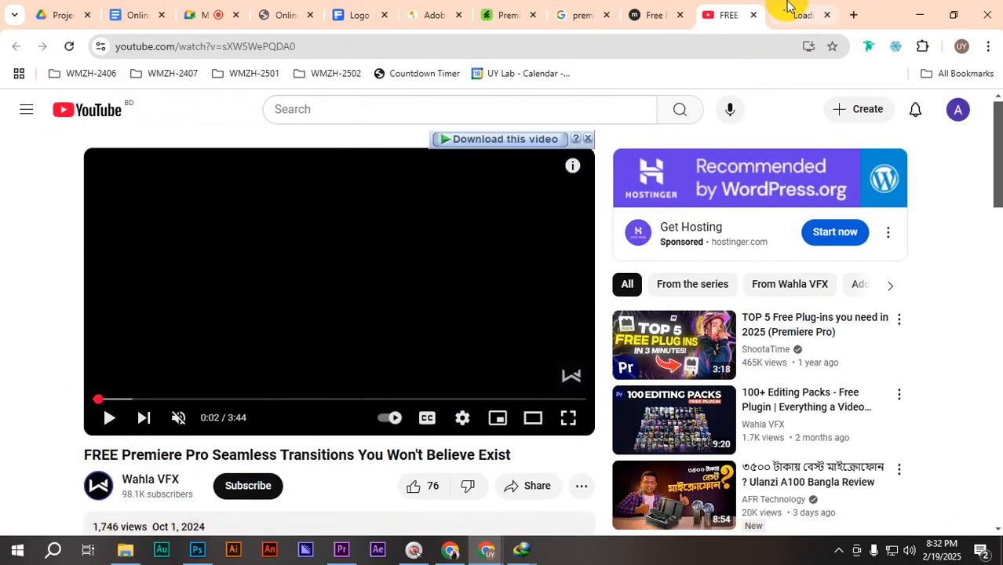
# - Look over Envato's editable video templates page, and close both that page and the YouTube video
pyautogui.hotkey('ctrl', 'Tab')
pyautogui.scroll(-2, 683, 279)
pyautogui.scroll(2, 749, 289)
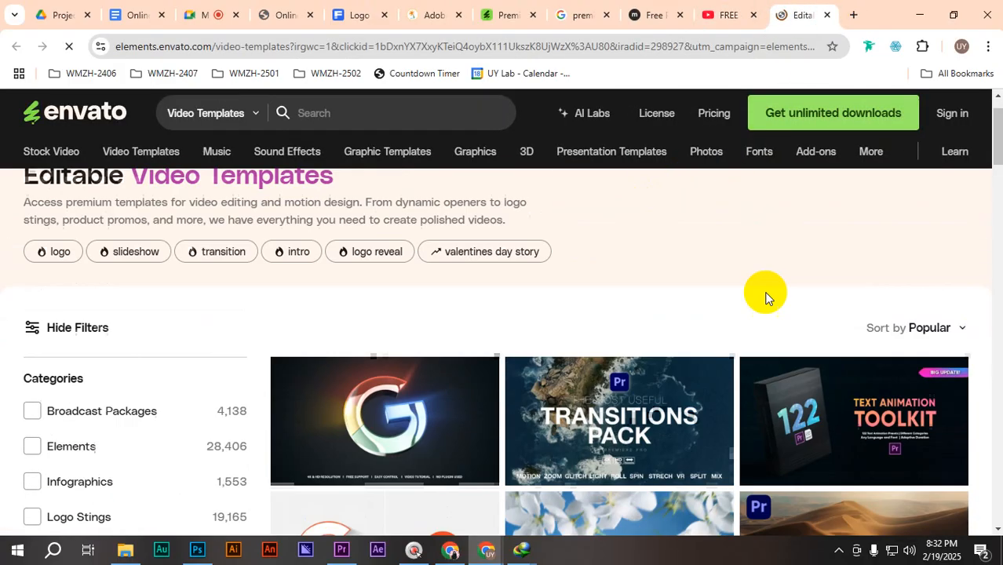
pyautogui.click(826, 15)
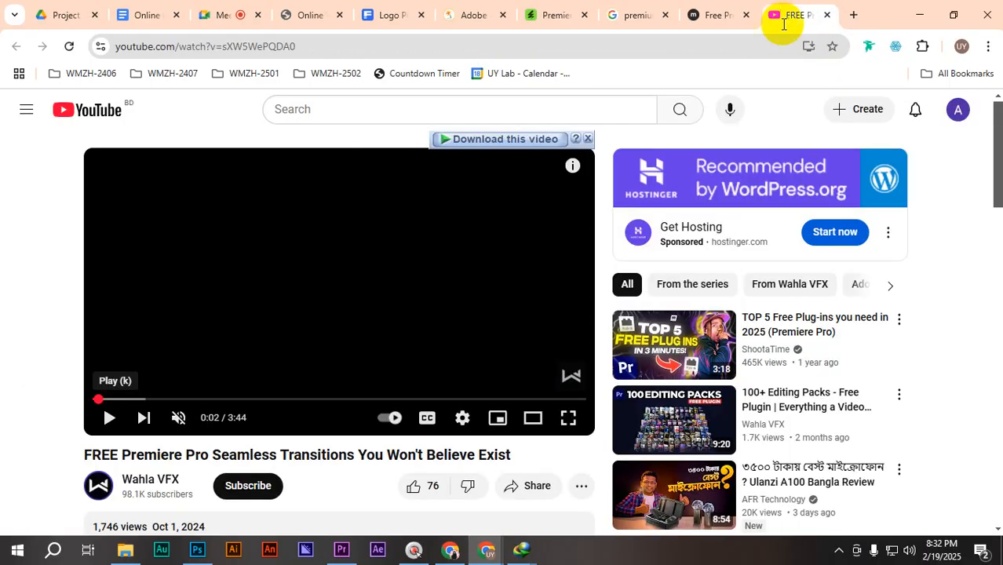
pyautogui.click(827, 15)
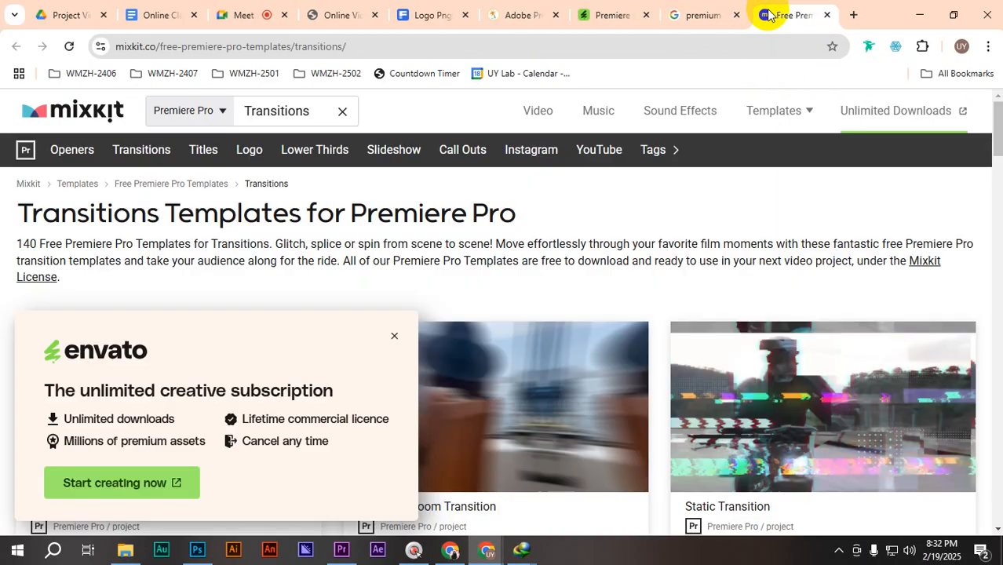
# - Browse Mixkit's free transitions templates for Premiere Pro and examine the transition previews
pyautogui.click(705, 17)
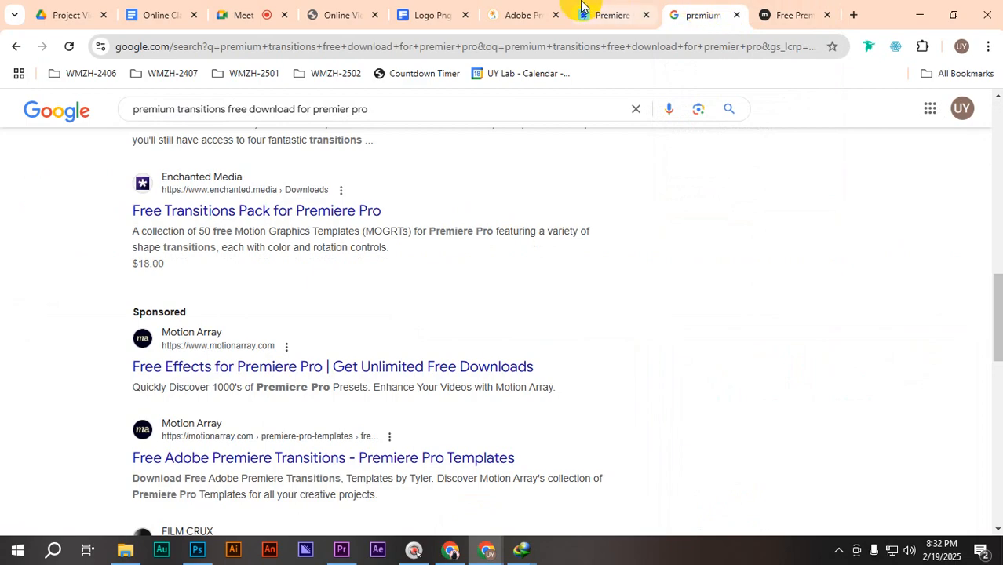
pyautogui.click(791, 13)
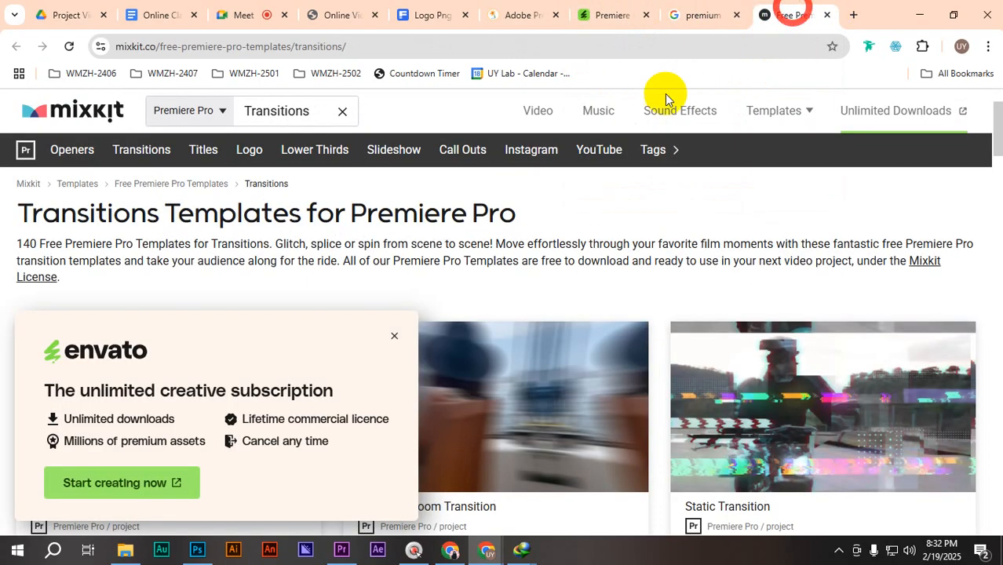
pyautogui.scroll(-3, 347, 398)
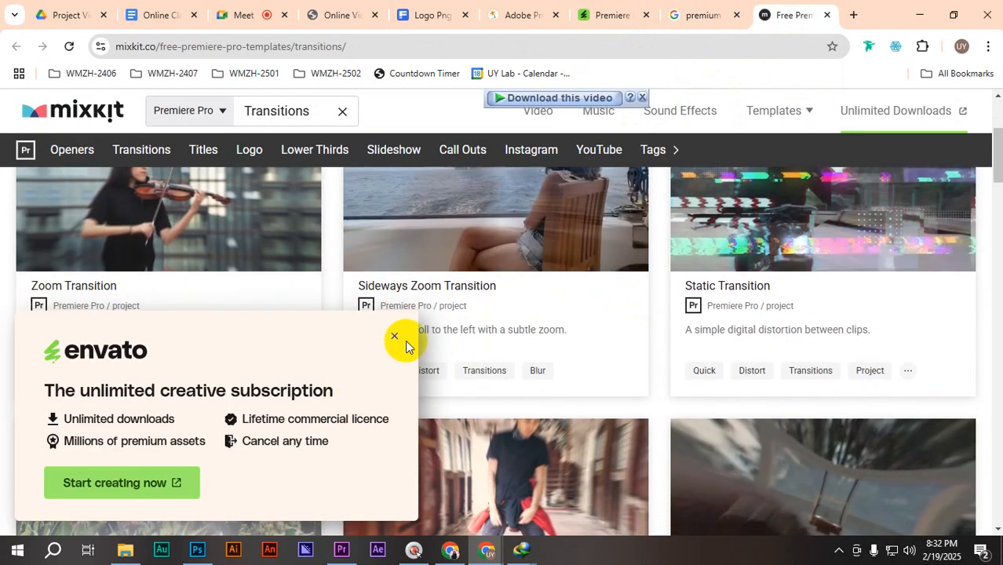
pyautogui.scroll(2, 641, 387)
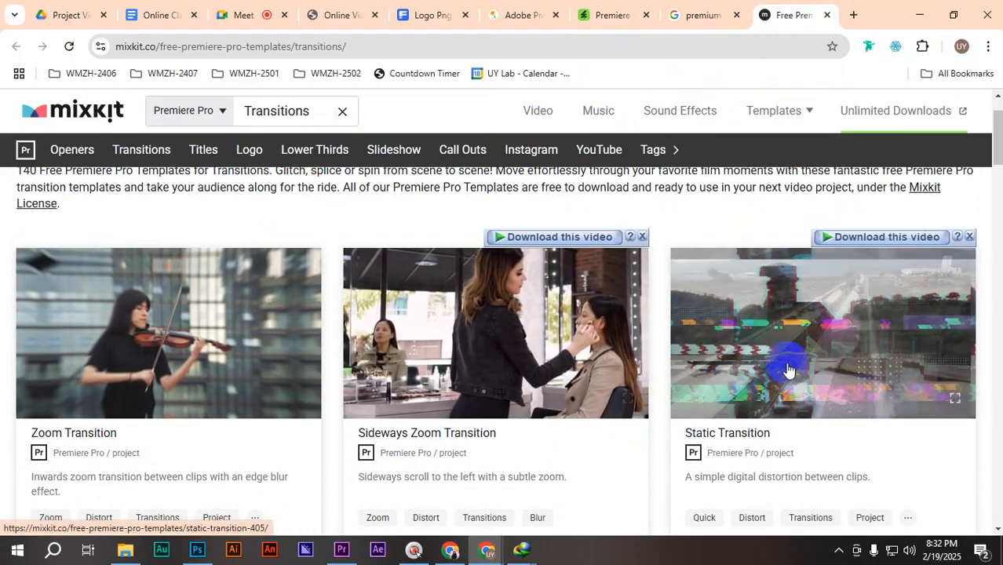
pyautogui.scroll(-1, 660, 353)
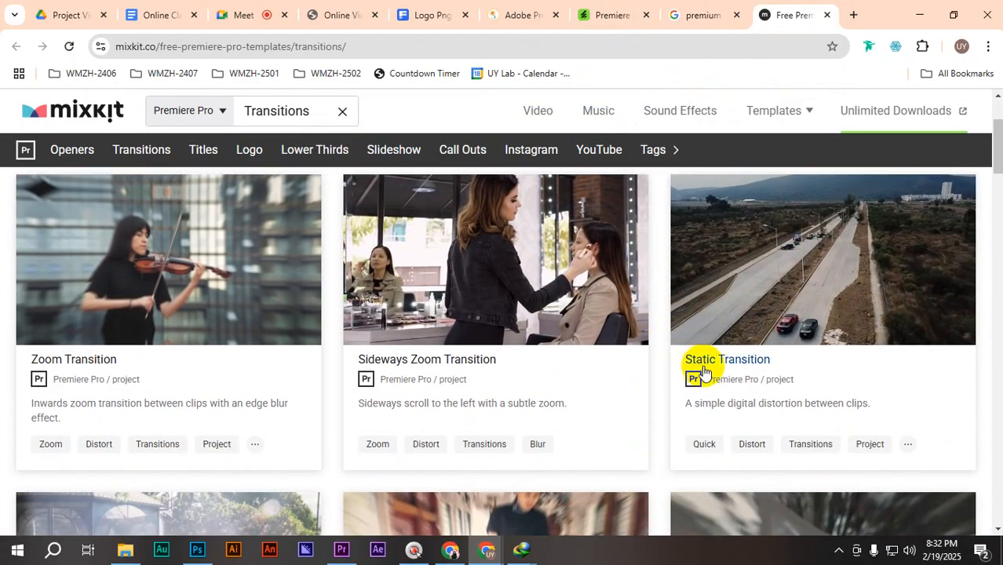
pyautogui.scroll(-3, 722, 387)
pyautogui.scroll(-4, 751, 387)
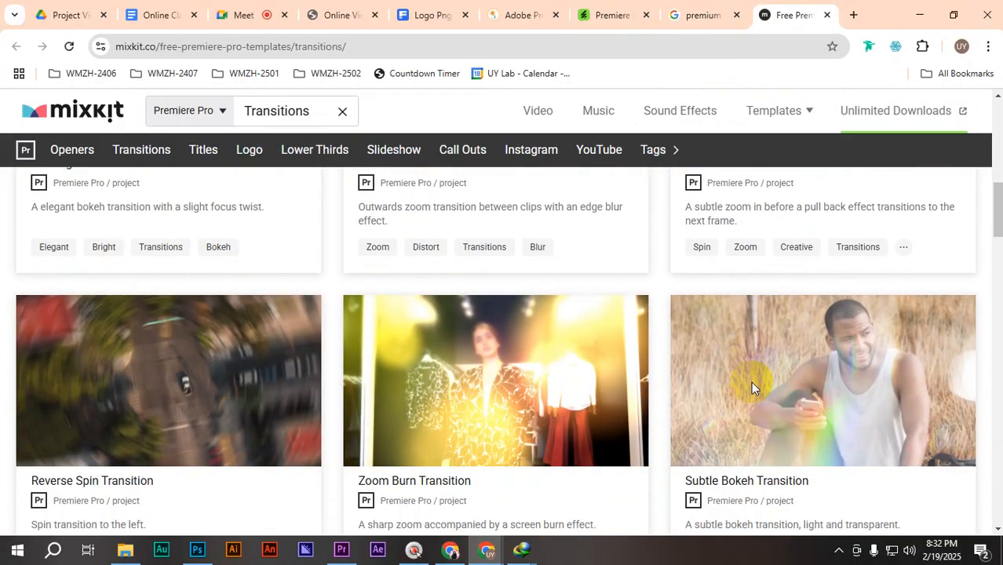
pyautogui.scroll(-3, 751, 387)
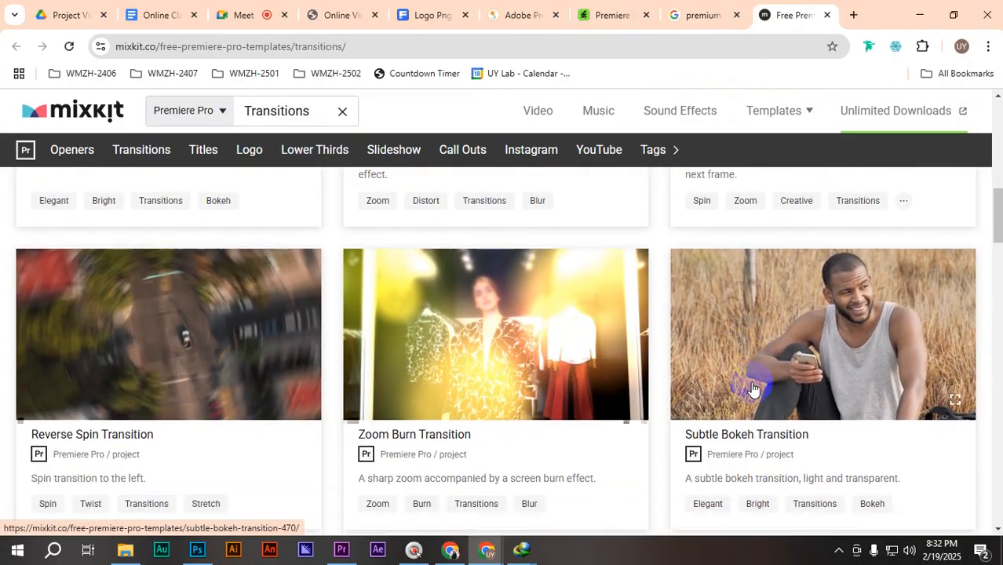
pyautogui.scroll(-3, 751, 387)
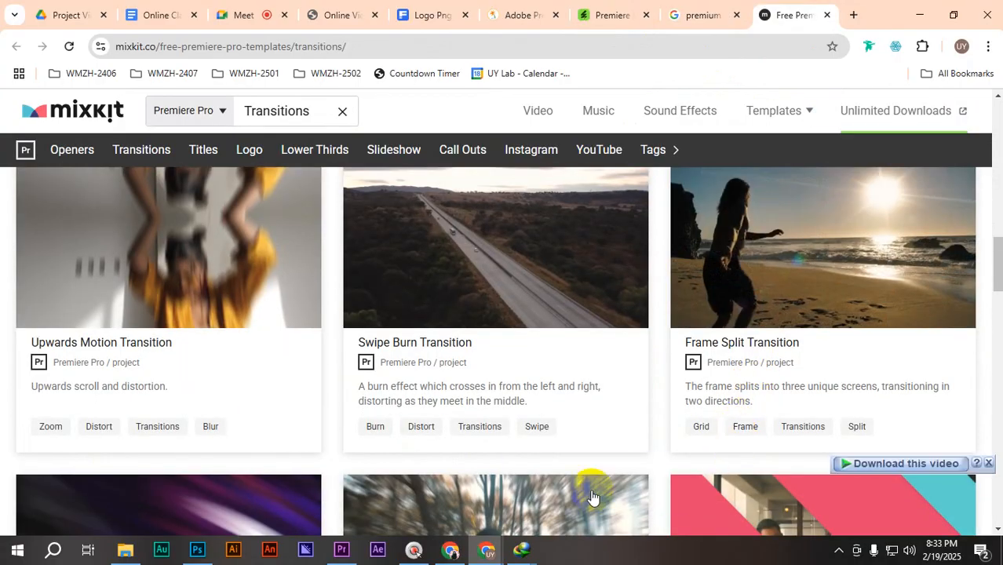
# - Switch to Premiere Pro, trim the Dip to White transition to 00;00;00;22 and preview it at 00;00;03;10
pyautogui.click(341, 549)
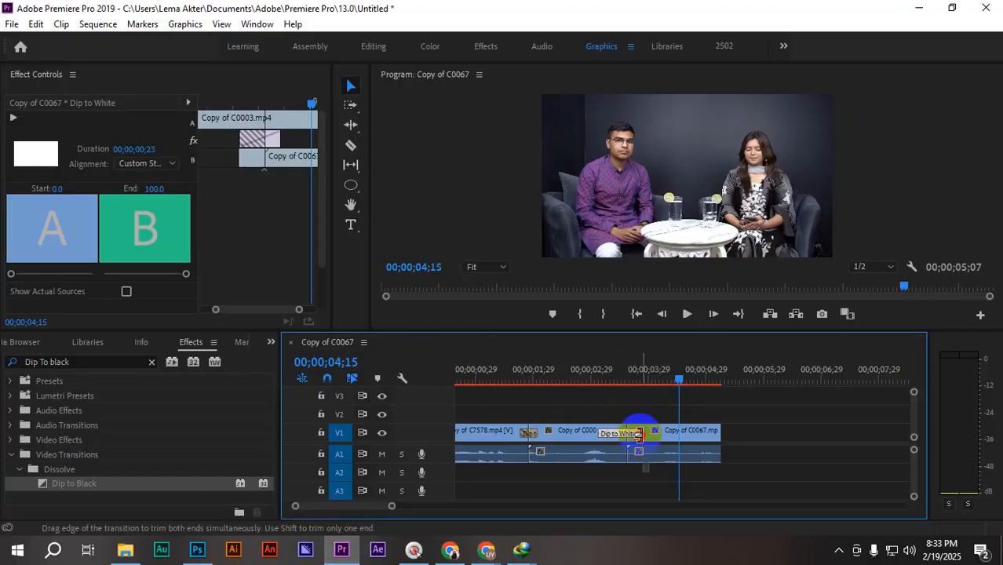
pyautogui.moveTo(638, 434)
pyautogui.mouseDown()
pyautogui.moveTo(663, 444)
pyautogui.moveTo(638, 441)
pyautogui.mouseUp()
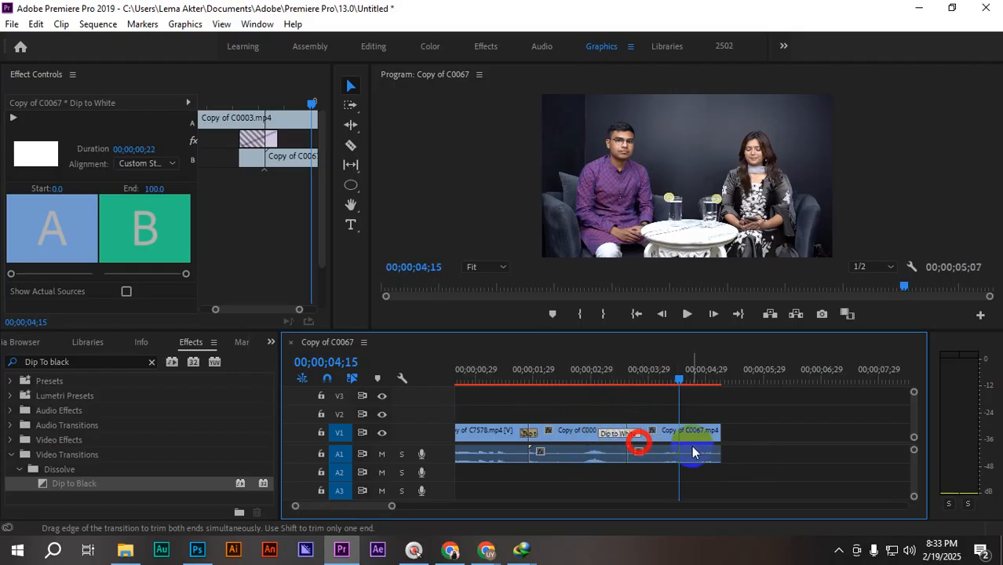
pyautogui.moveTo(679, 384); pyautogui.dragTo(610, 393)
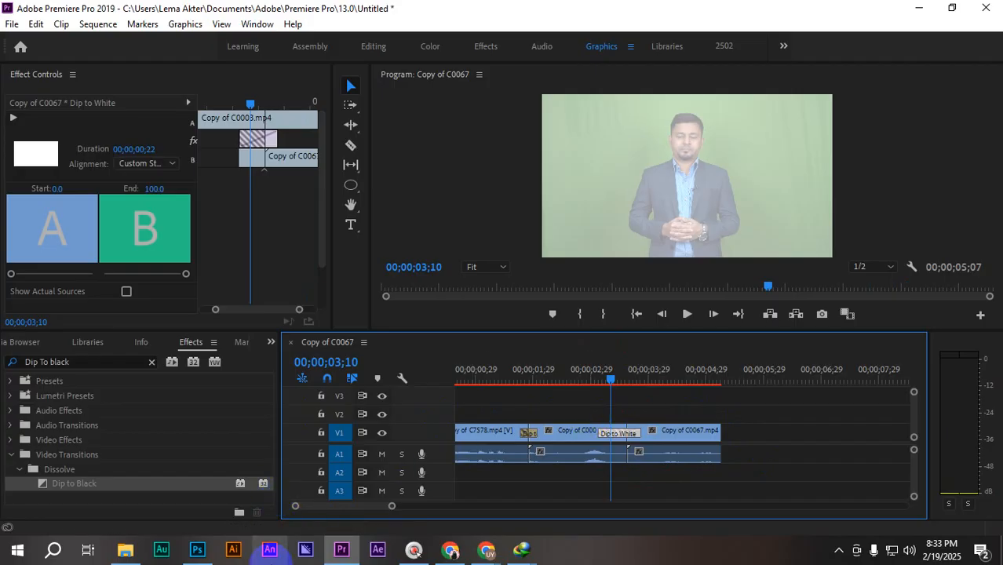
# - Switch to File Explorer and open the Class Elements folder on the F: drive
pyautogui.click(125, 550)
pyautogui.click(49, 269)
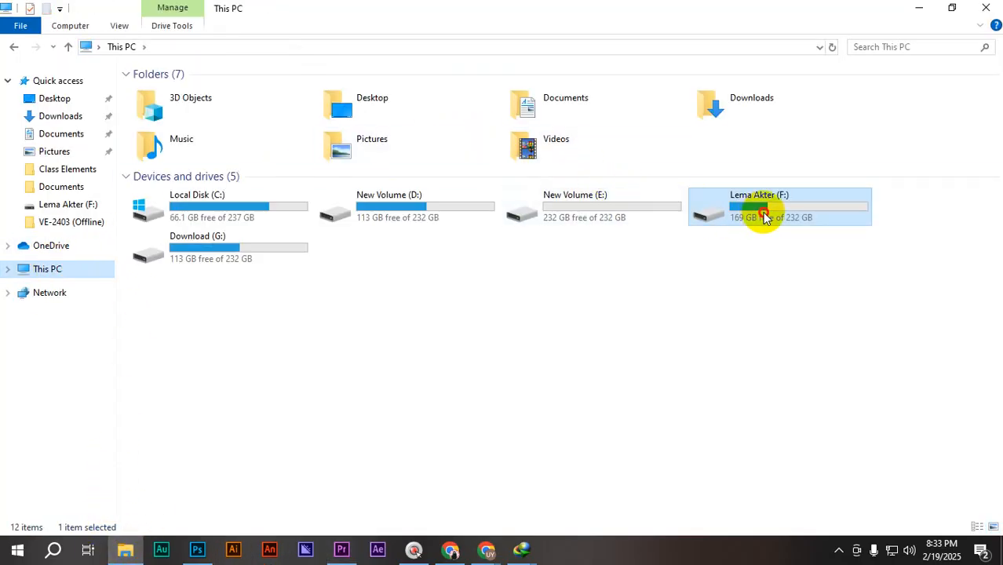
pyautogui.doubleClick(766, 217)
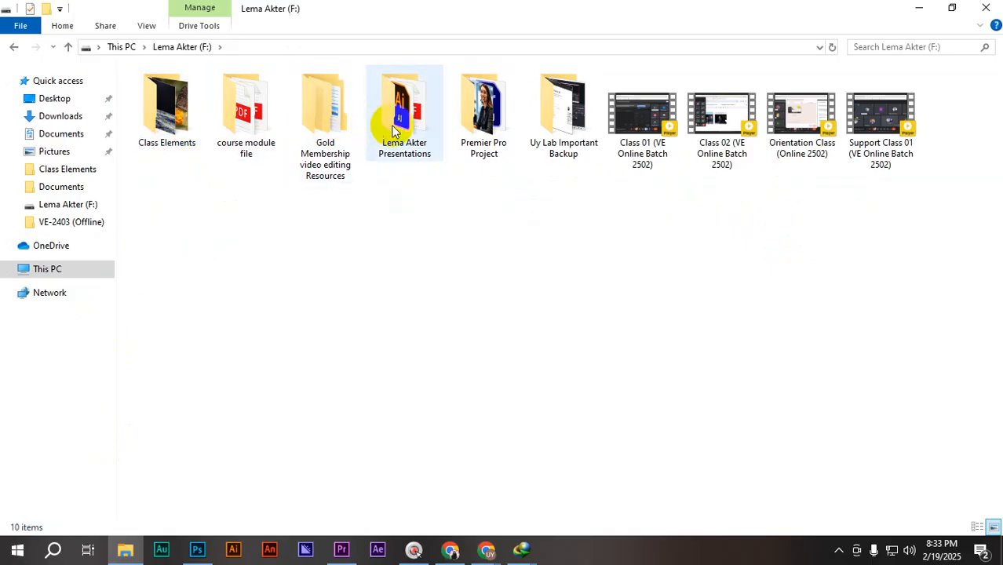
pyautogui.doubleClick(173, 129)
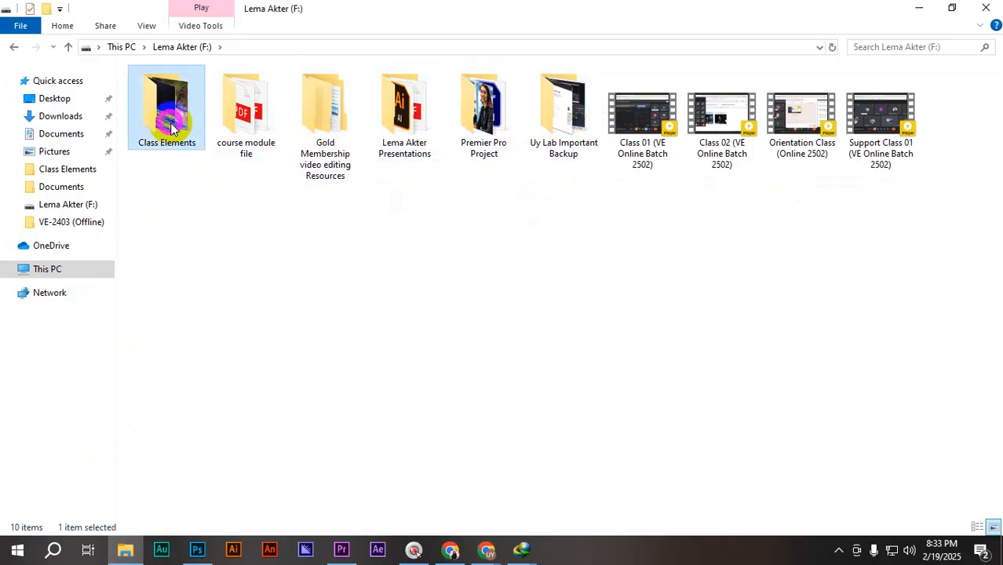
pyautogui.click(14, 47)
pyautogui.click(494, 135)
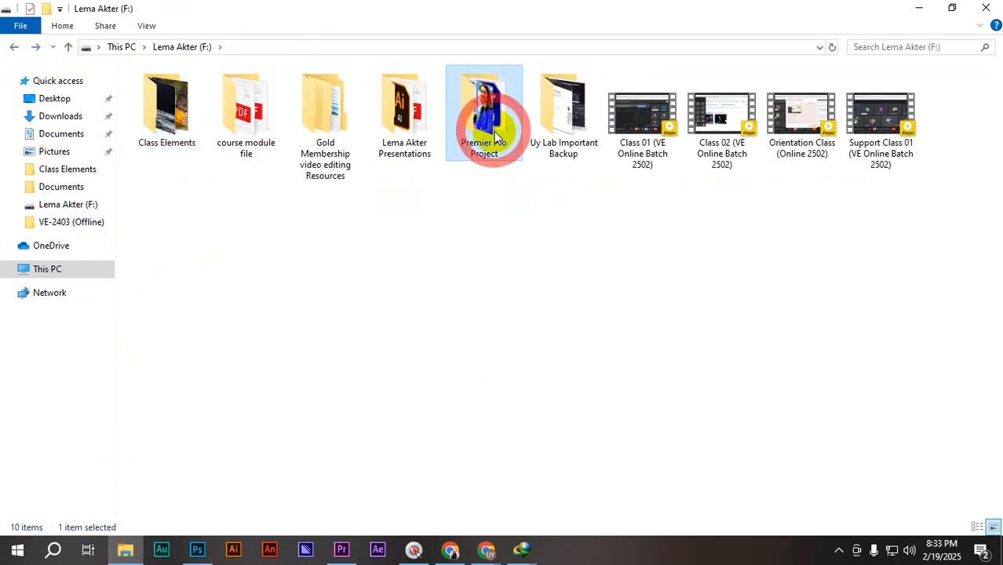
pyautogui.doubleClick(190, 117)
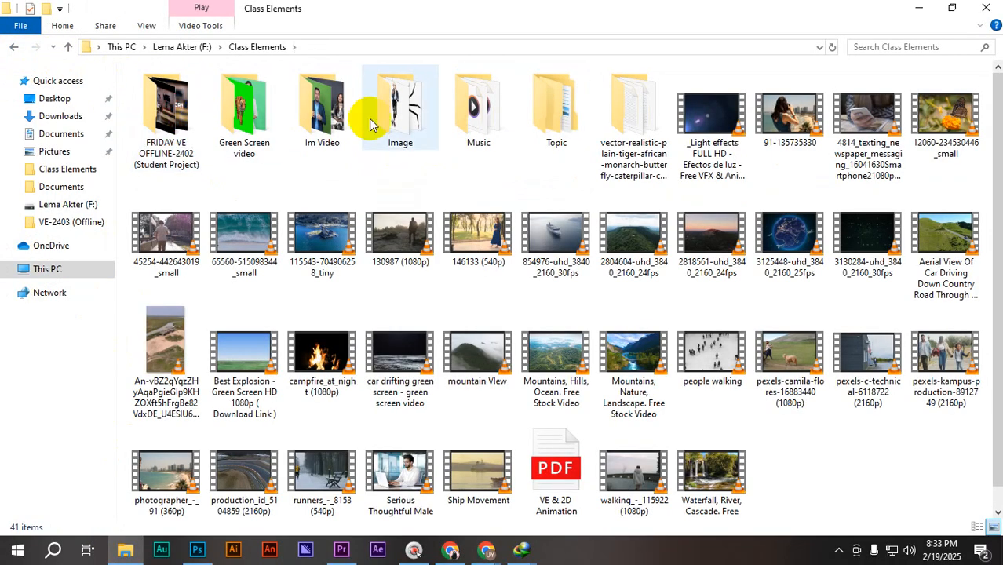
# - Open the Topic folder, show its contents as large icons and open the Class 03 (Characters&Transitions) folder
pyautogui.click(555, 131)
pyautogui.doubleClick(557, 109)
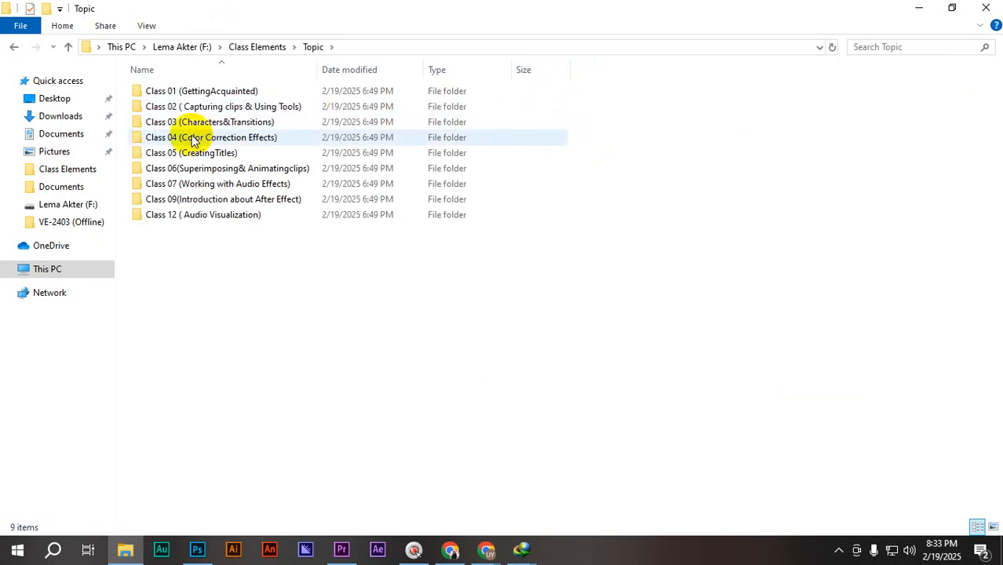
pyautogui.click(147, 25)
pyautogui.click(239, 51)
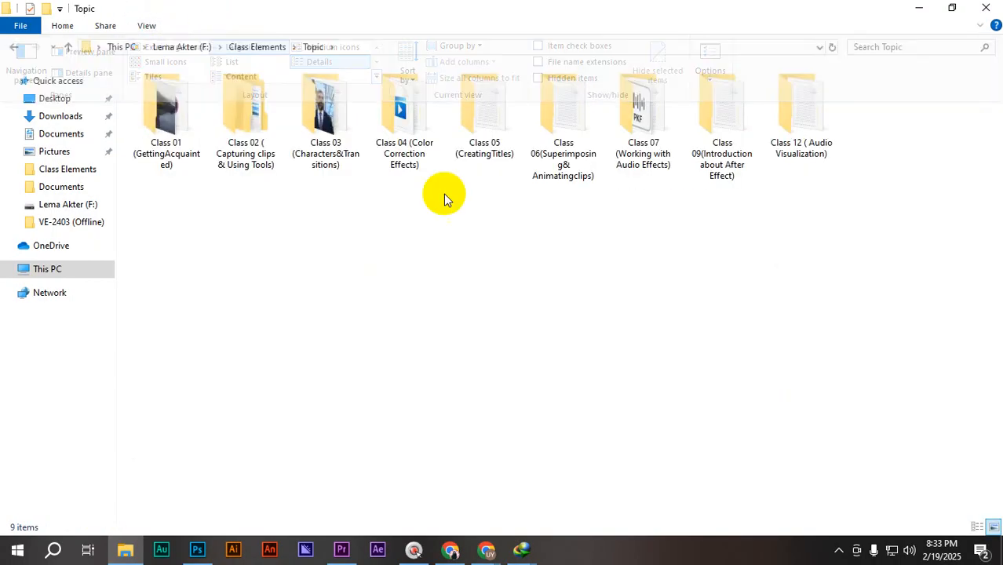
pyautogui.click(312, 126)
pyautogui.doubleClick(312, 127)
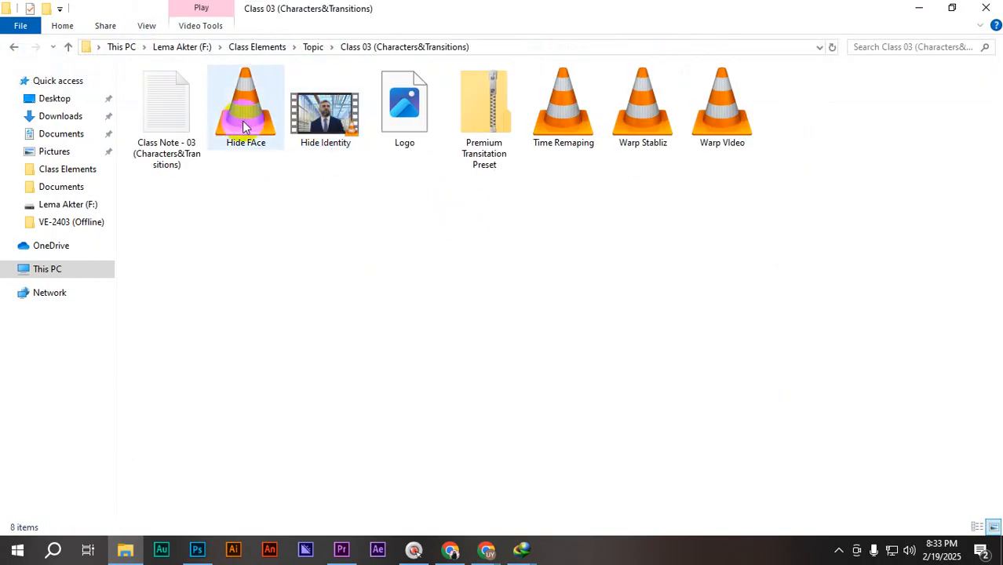
# - Extract the Premium Transitation Preset archive into a folder of the same name with 7-Zip
pyautogui.click(485, 110)
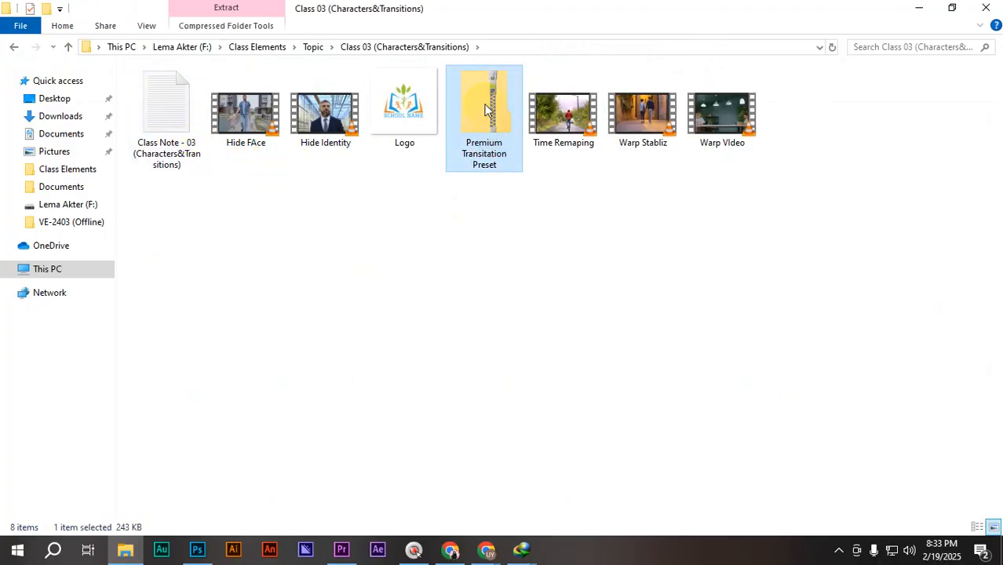
pyautogui.rightClick(479, 111)
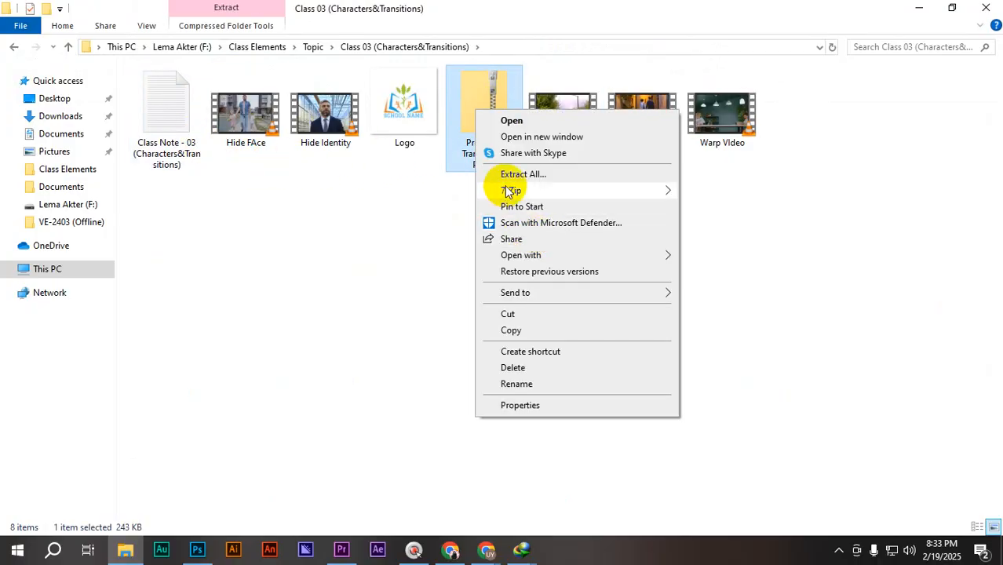
pyautogui.moveTo(510, 191)
pyautogui.click(820, 128)
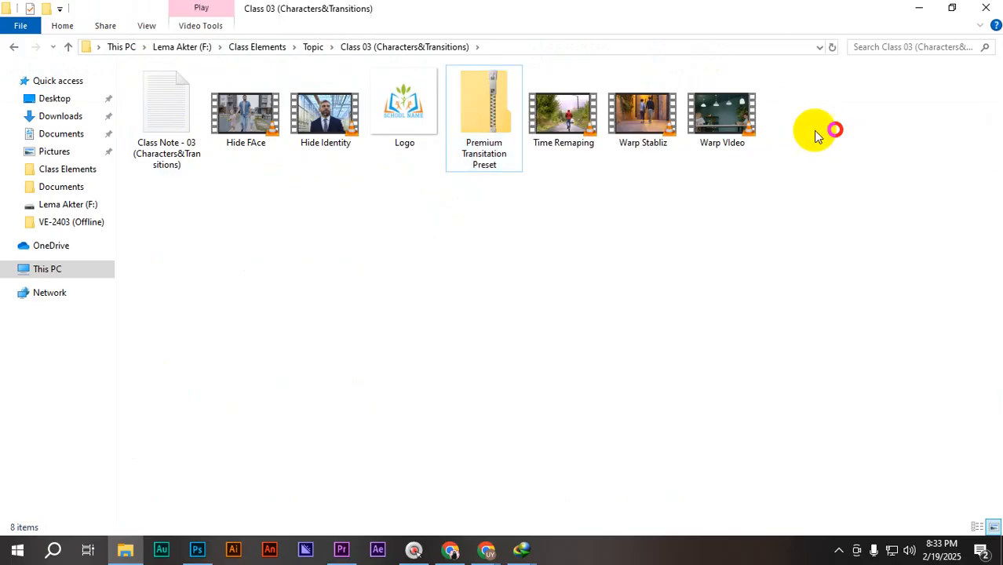
pyautogui.click(481, 157)
pyautogui.rightClick(484, 149)
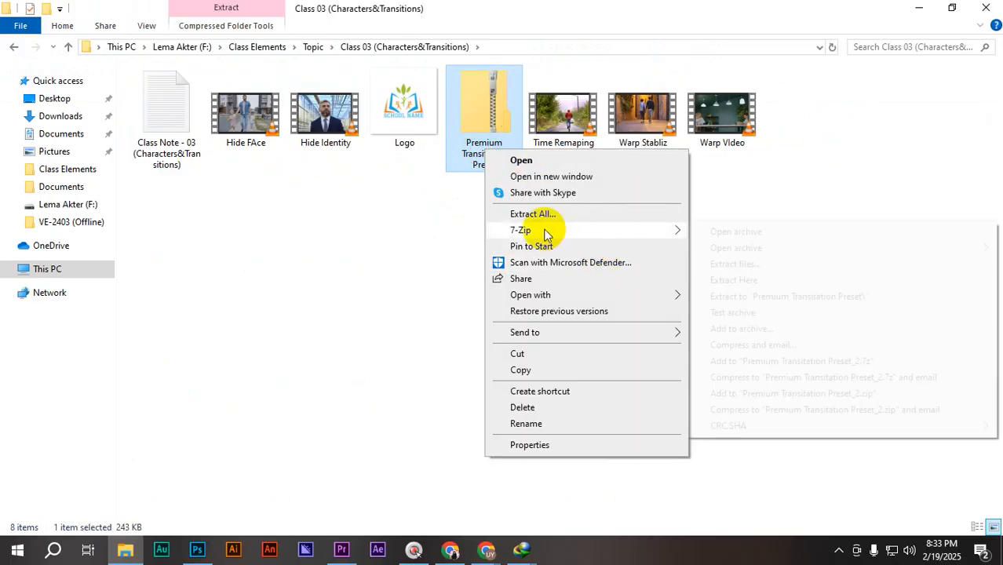
pyautogui.moveTo(547, 230)
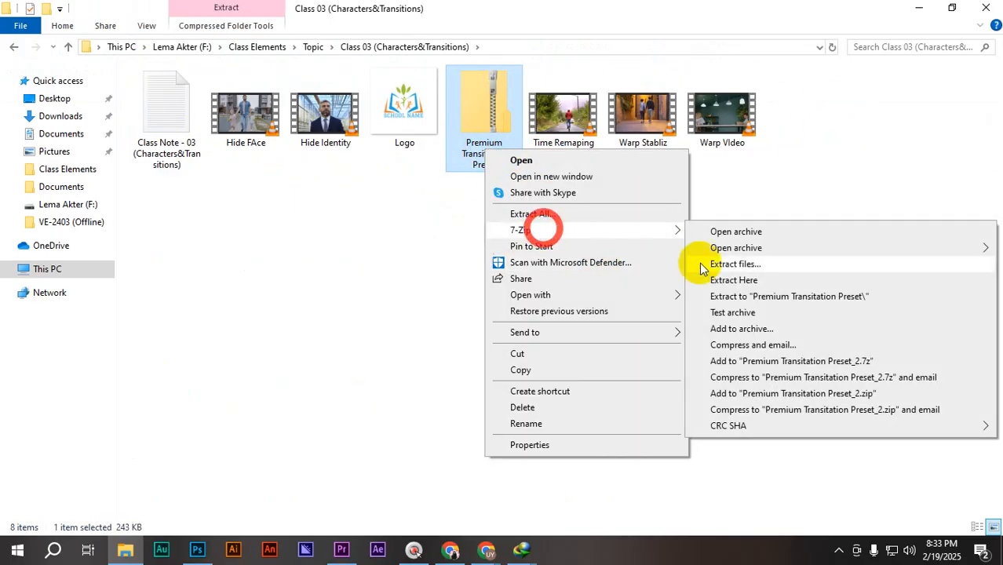
pyautogui.click(796, 298)
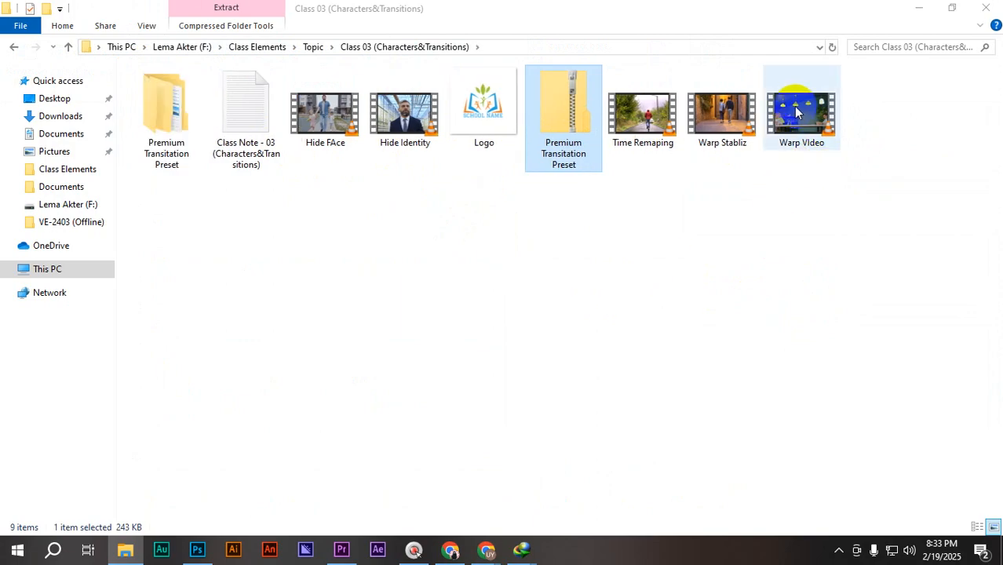
# - Examine the transition subfolder of the extracted Premium Transitation Preset folder, and return to the Class 03 folder
pyautogui.doubleClick(177, 118)
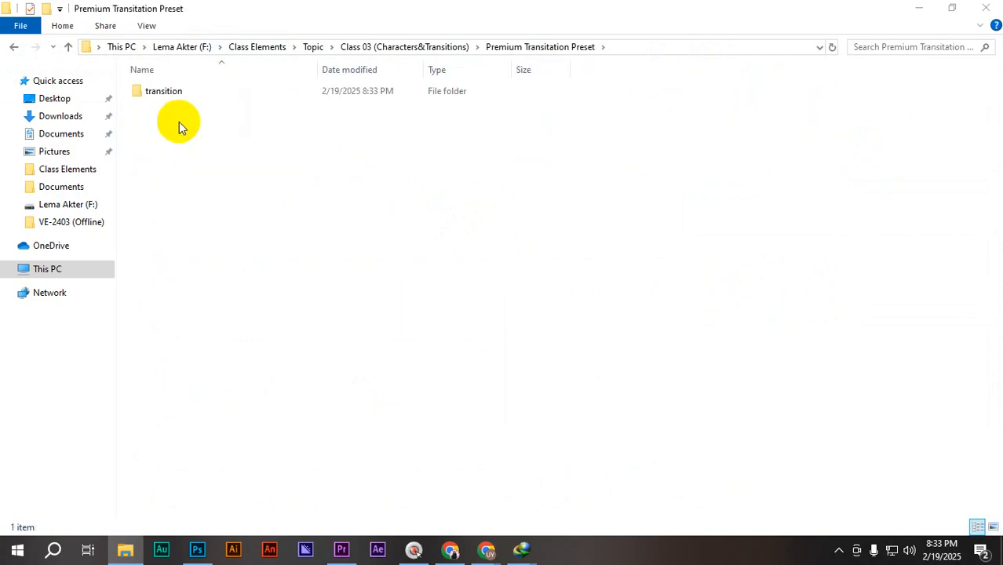
pyautogui.doubleClick(179, 91)
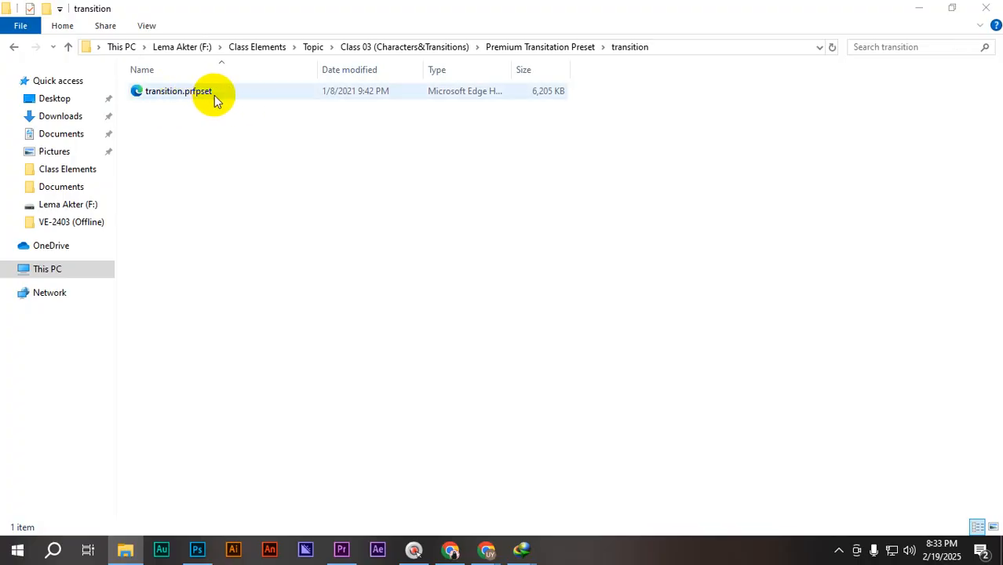
pyautogui.click(14, 48)
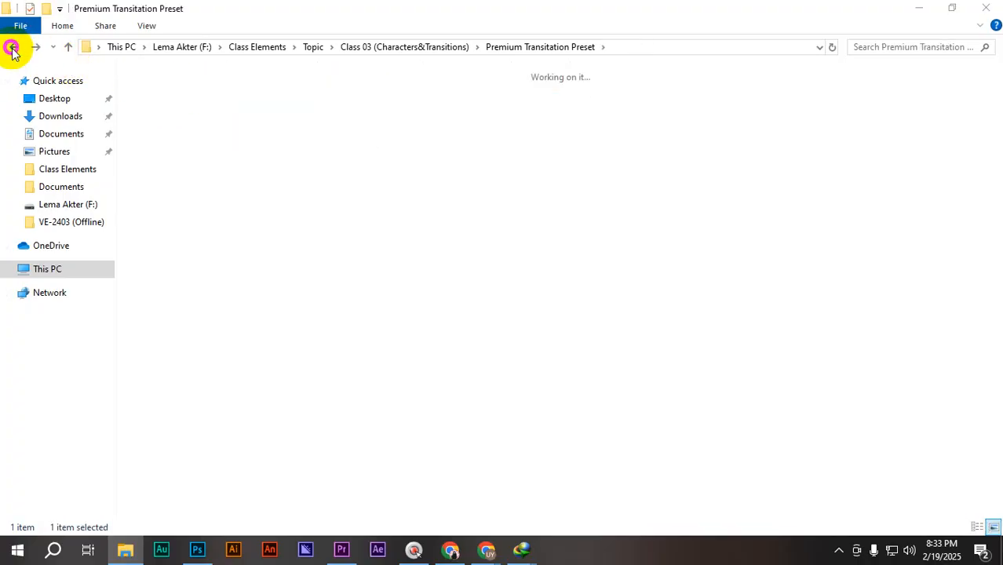
pyautogui.click(13, 49)
# - Delete the extracted Premium Transitation Preset folder, keeping the zip archive
pyautogui.click(555, 151)
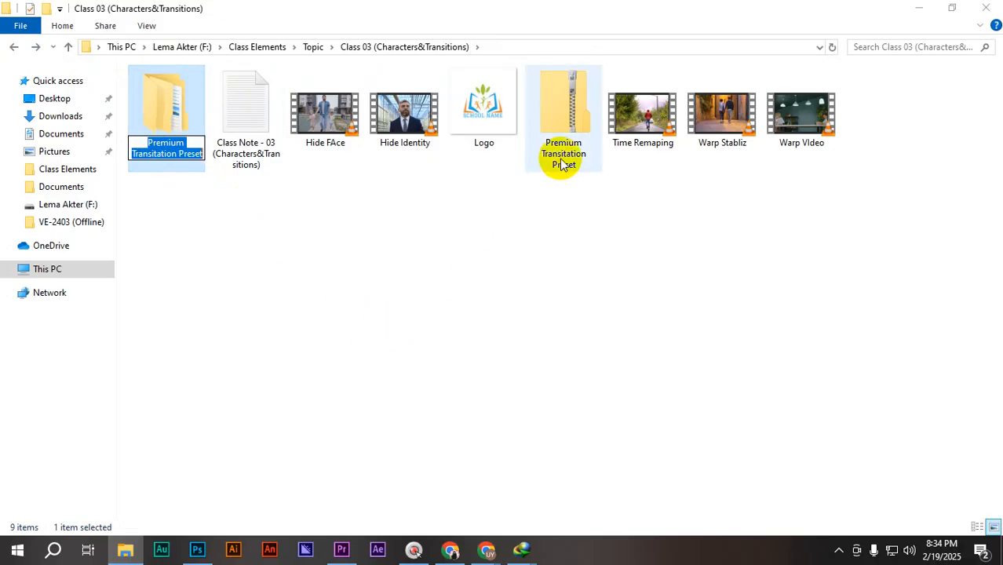
pyautogui.click(148, 132)
pyautogui.press('Delete')
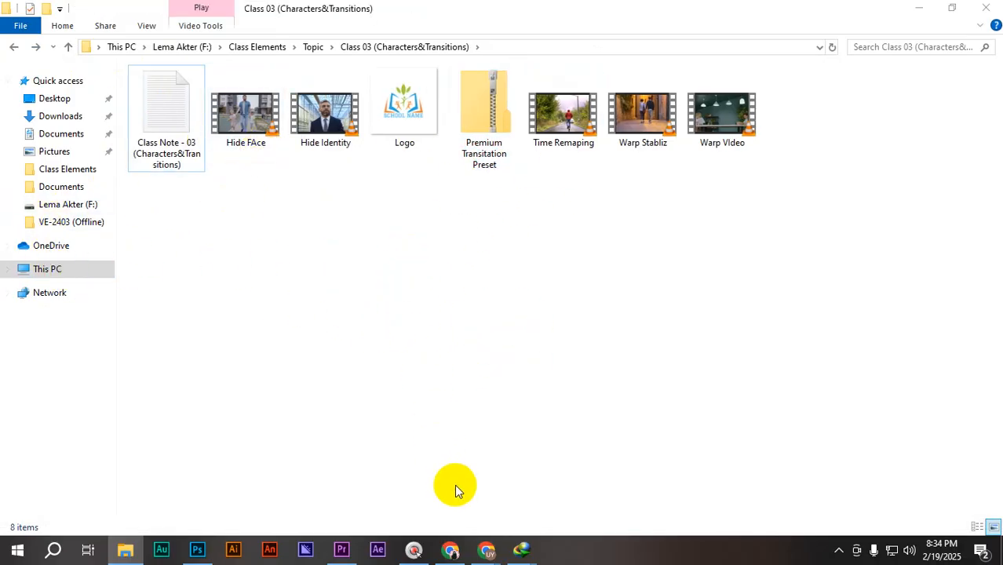
# - Open the Gold Membership video editing Resources folder on the F: drive and show its contents as large icons
pyautogui.click(124, 550)
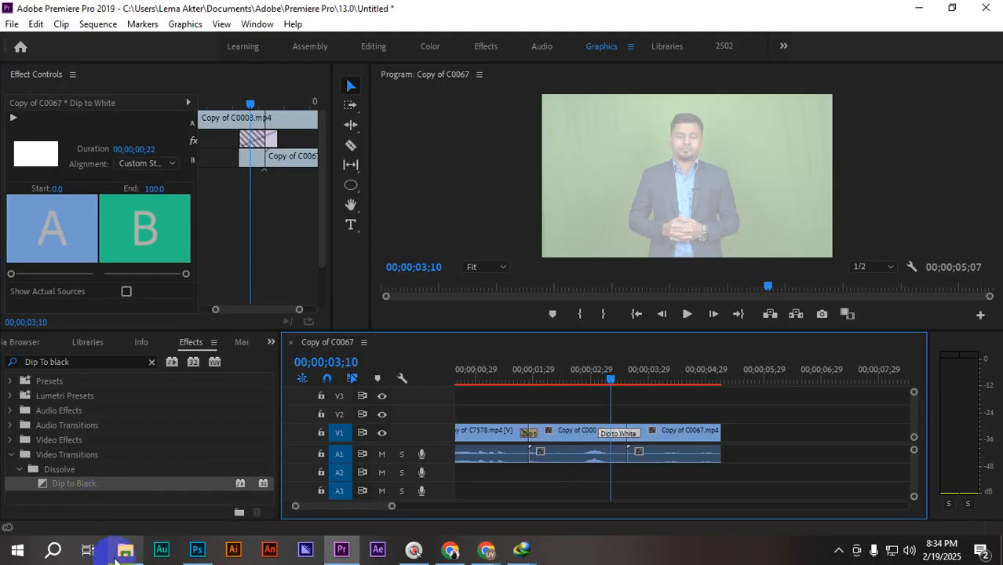
pyautogui.click(124, 547)
pyautogui.click(49, 270)
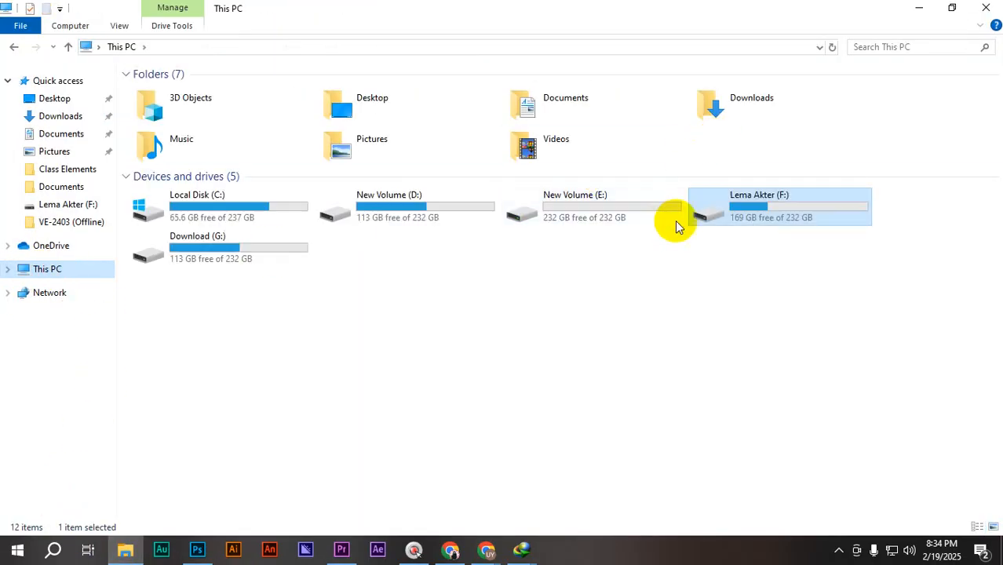
pyautogui.doubleClick(253, 242)
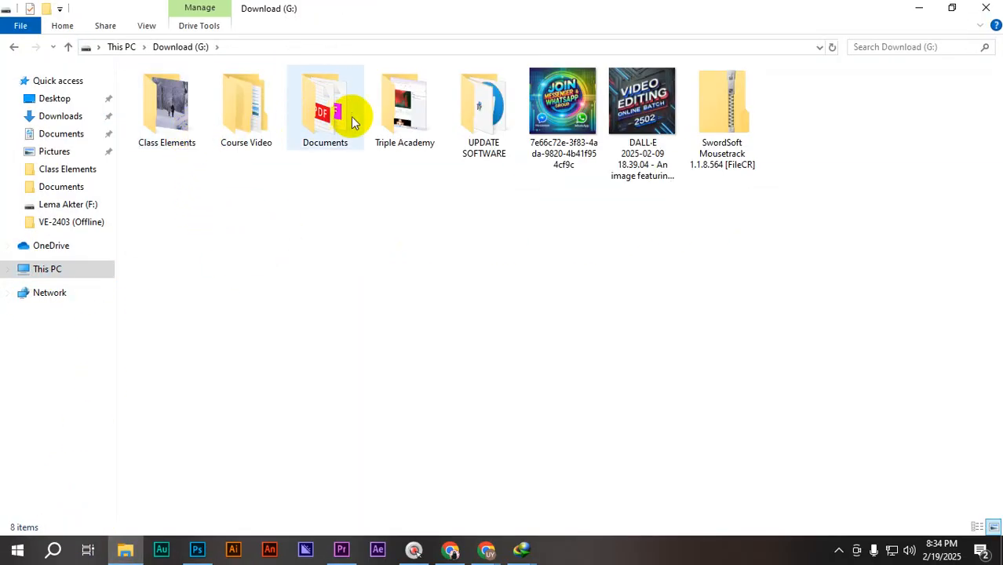
pyautogui.click(13, 46)
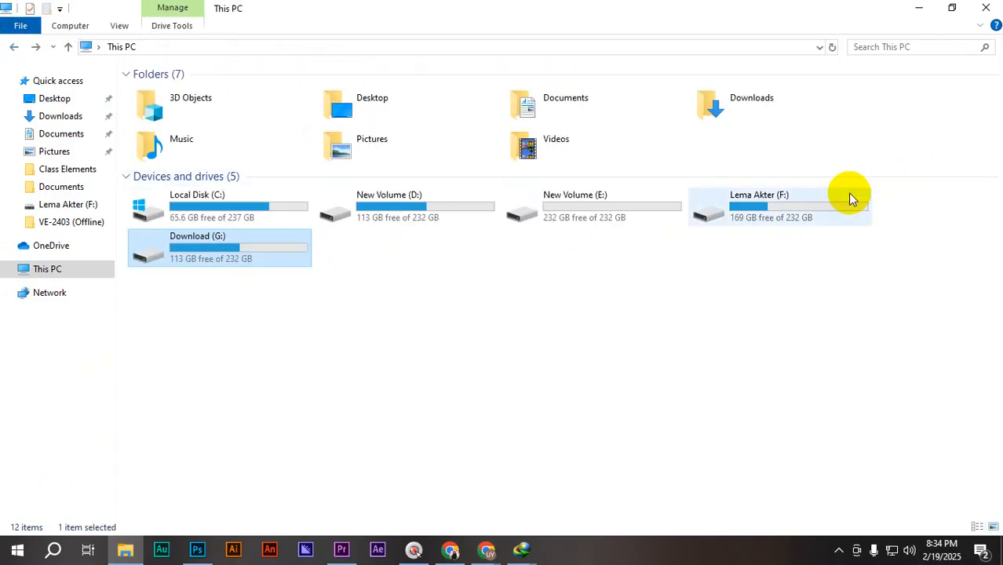
pyautogui.doubleClick(394, 235)
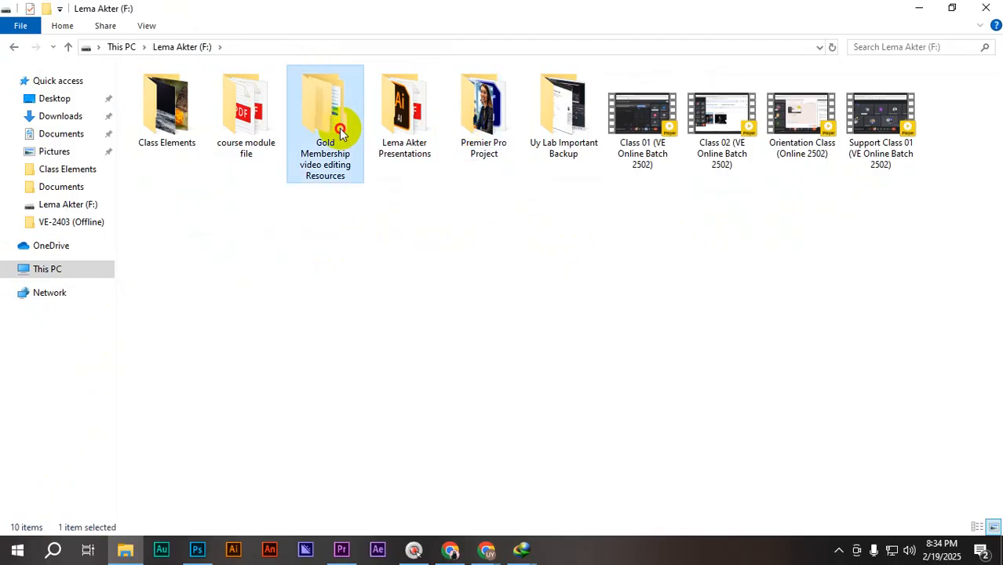
pyautogui.doubleClick(336, 157)
pyautogui.click(149, 26)
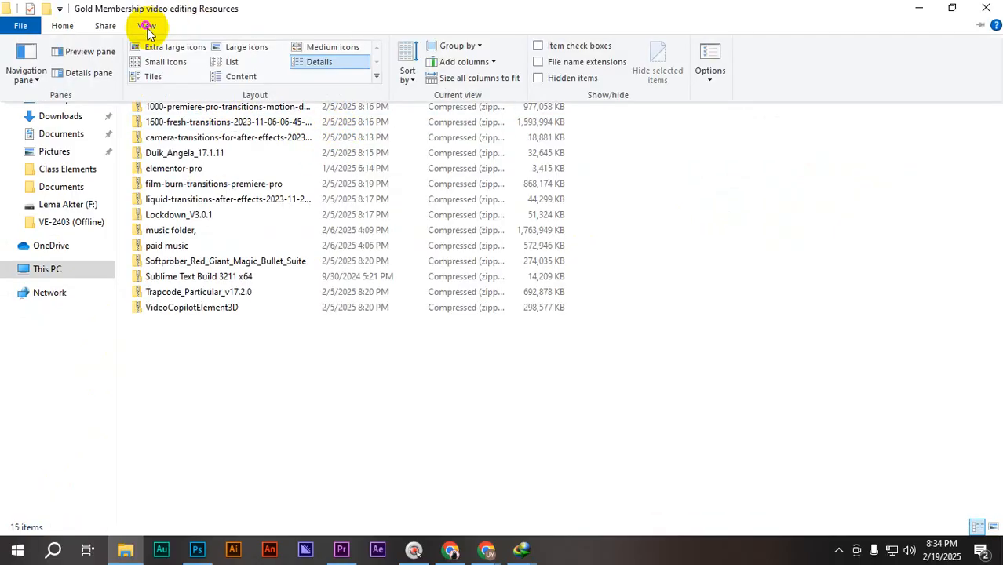
pyautogui.click(249, 50)
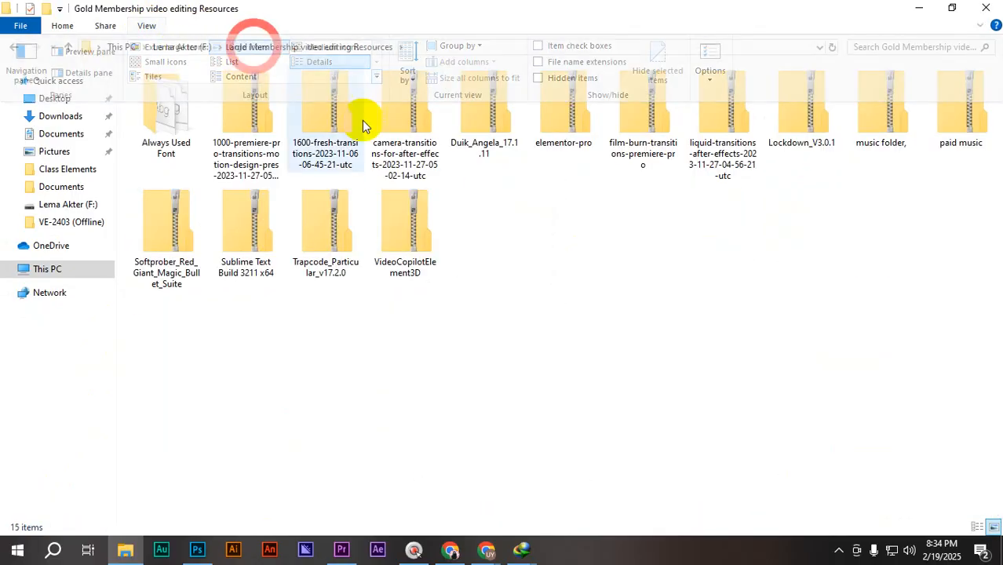
# - Extract the 1000-premiere-pro-transitions archive into a folder of the same name with 7-Zip
pyautogui.click(237, 146)
pyautogui.rightClick(240, 108)
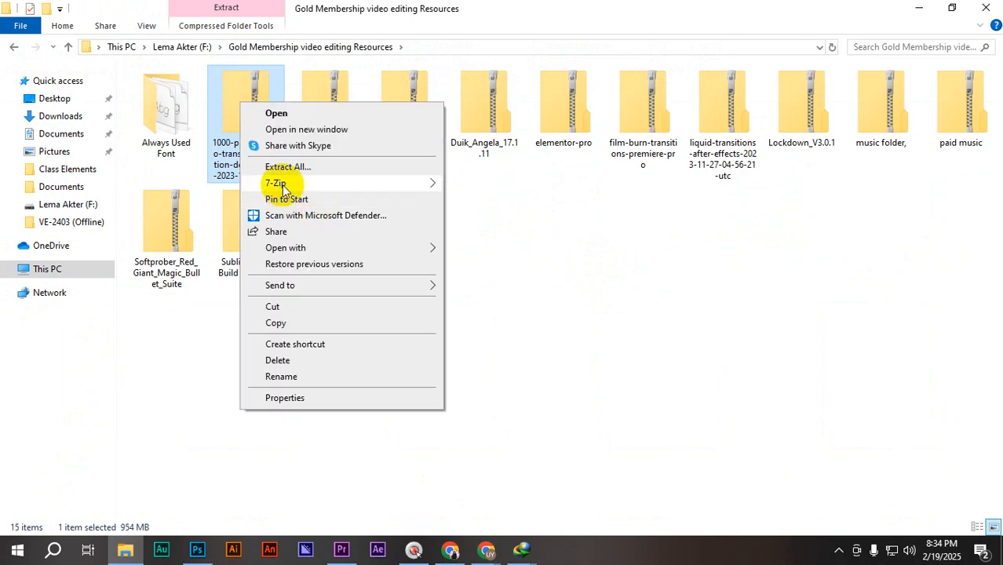
pyautogui.moveTo(281, 184)
pyautogui.click(578, 249)
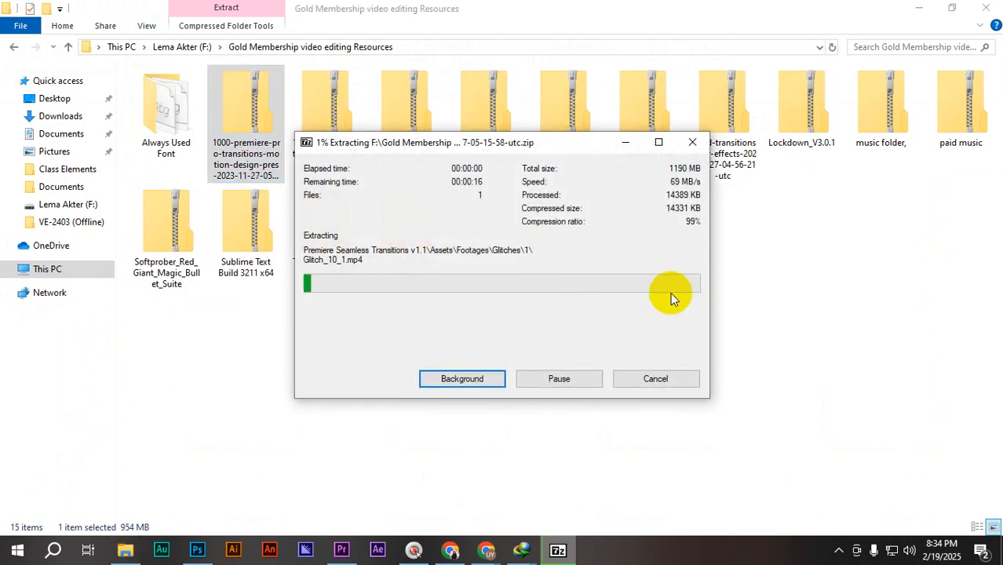
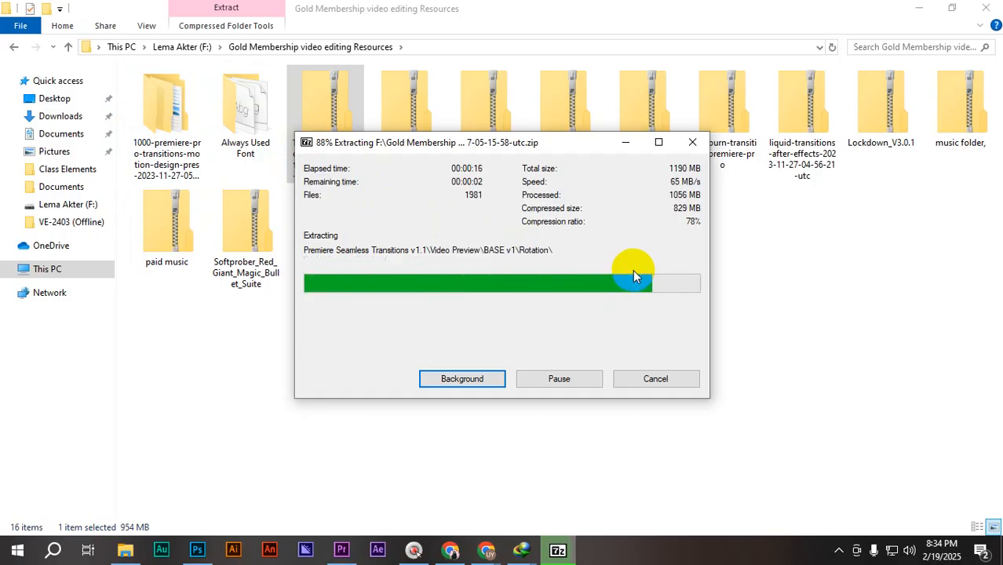
# - Open the extracted transitions pack, examine its Assets and Footages folders, and return to the pack's main folder
pyautogui.doubleClick(134, 112)
pyautogui.doubleClick(189, 94)
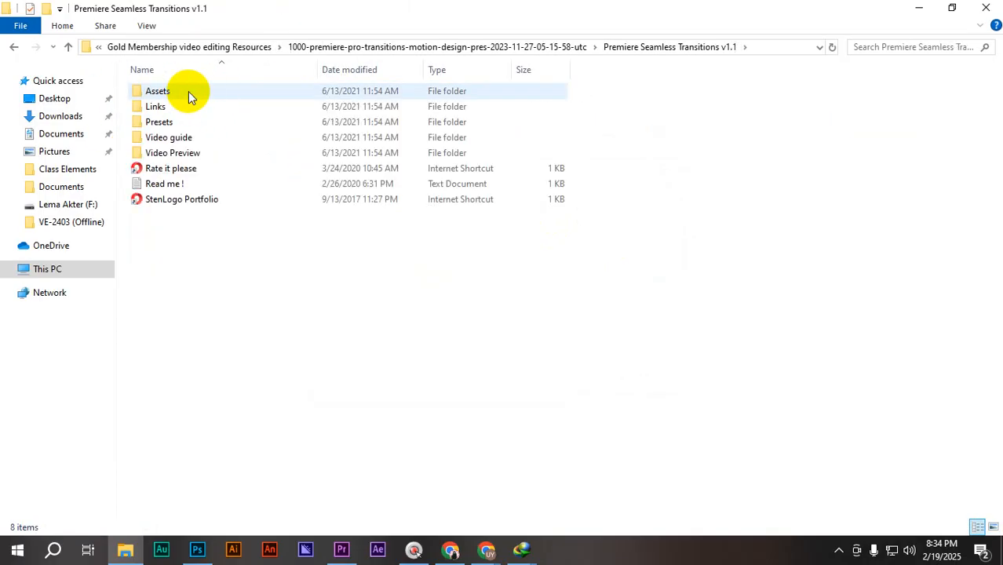
pyautogui.doubleClick(188, 94)
pyautogui.doubleClick(189, 91)
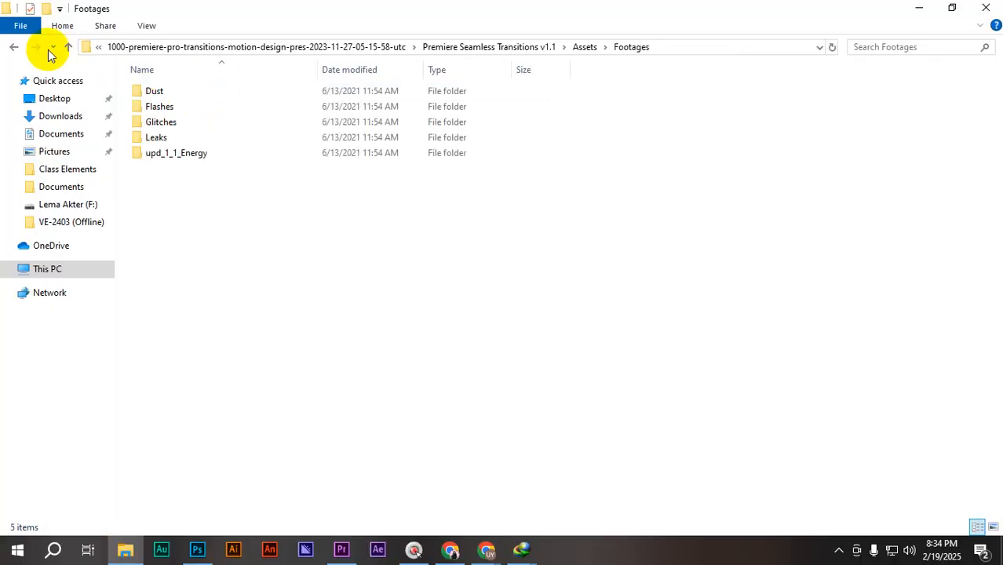
pyautogui.click(12, 47)
pyautogui.click(12, 47)
pyautogui.click(11, 47)
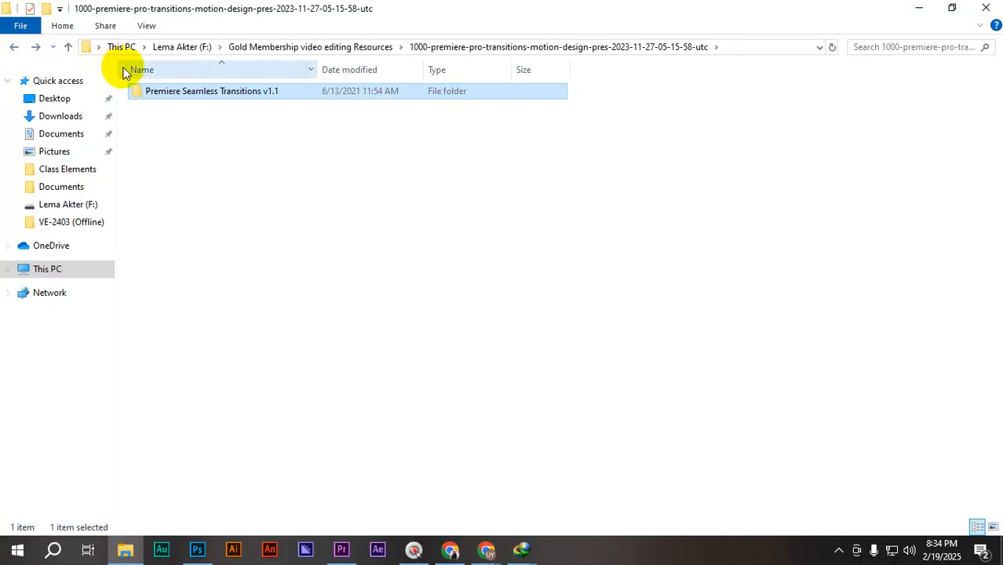
# - Examine the Presets, Video Preview and Video guide folders inside Premiere Seamless Transitions v1.1
pyautogui.doubleClick(190, 92)
pyautogui.click(161, 124)
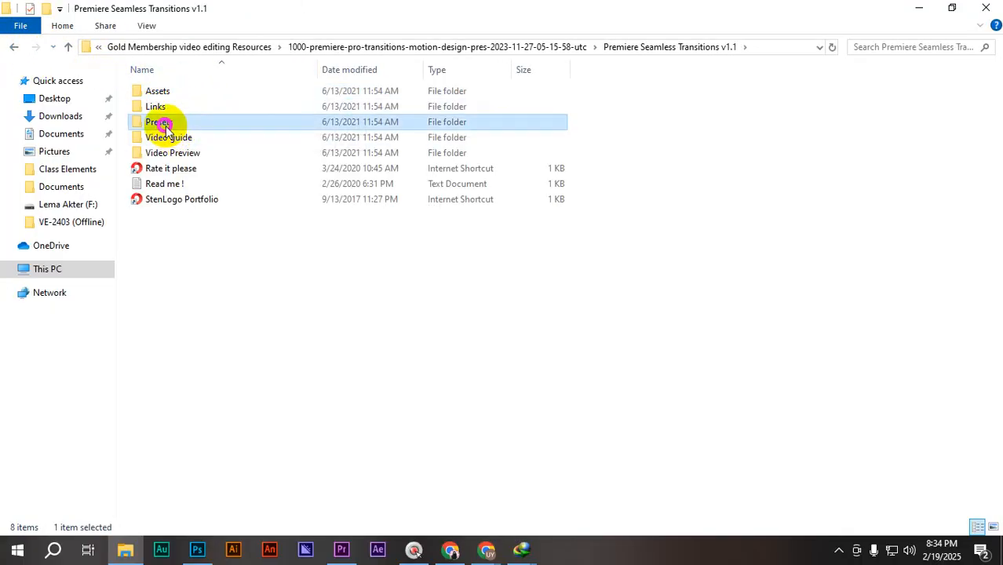
pyautogui.doubleClick(162, 125)
pyautogui.click(13, 49)
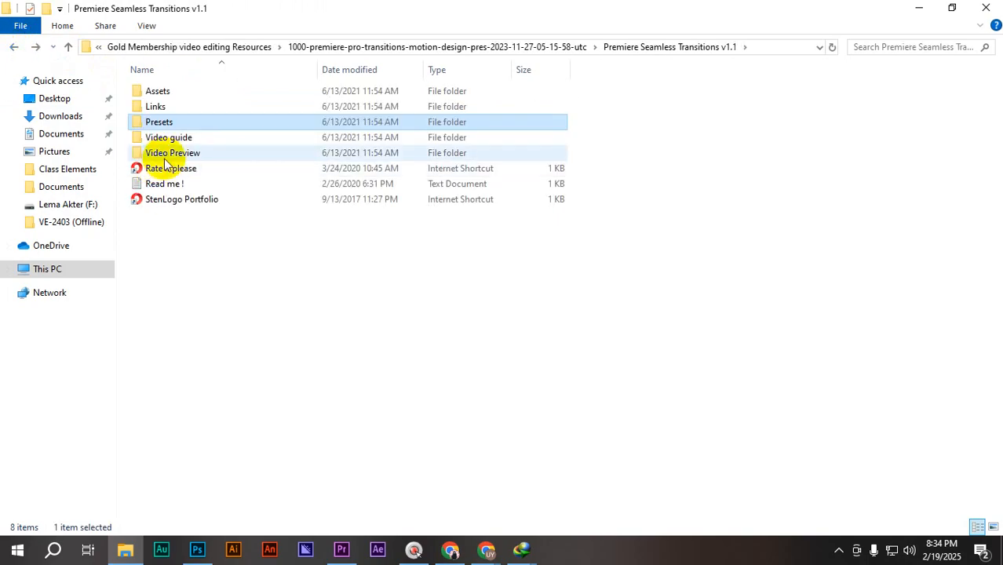
pyautogui.doubleClick(179, 153)
pyautogui.click(14, 47)
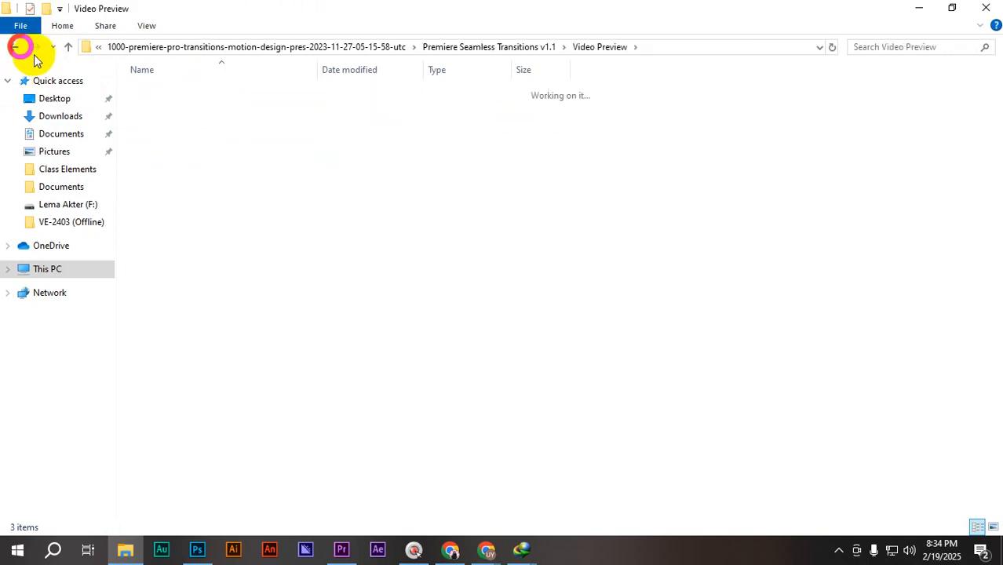
pyautogui.doubleClick(157, 138)
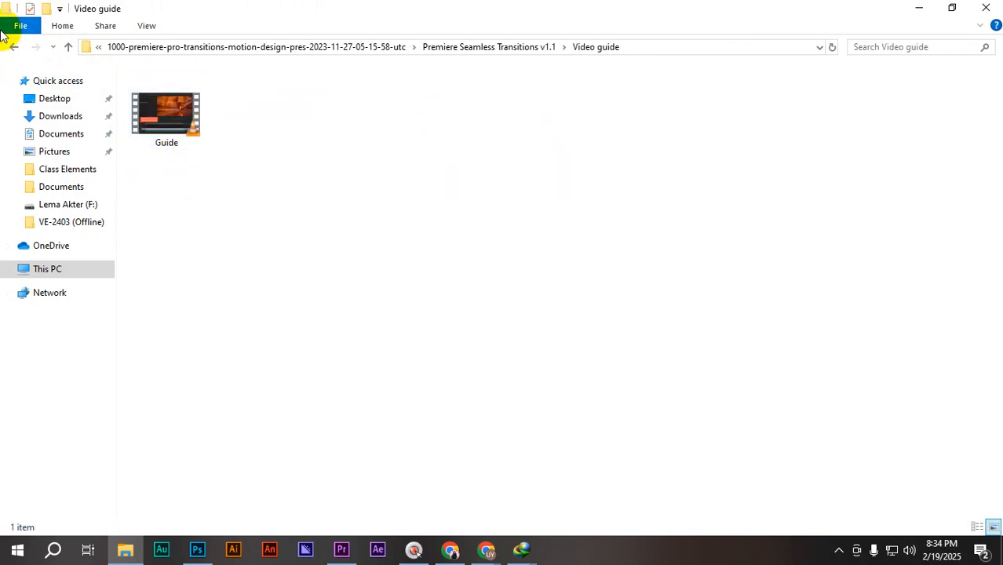
pyautogui.click(10, 32)
pyautogui.click(448, 302)
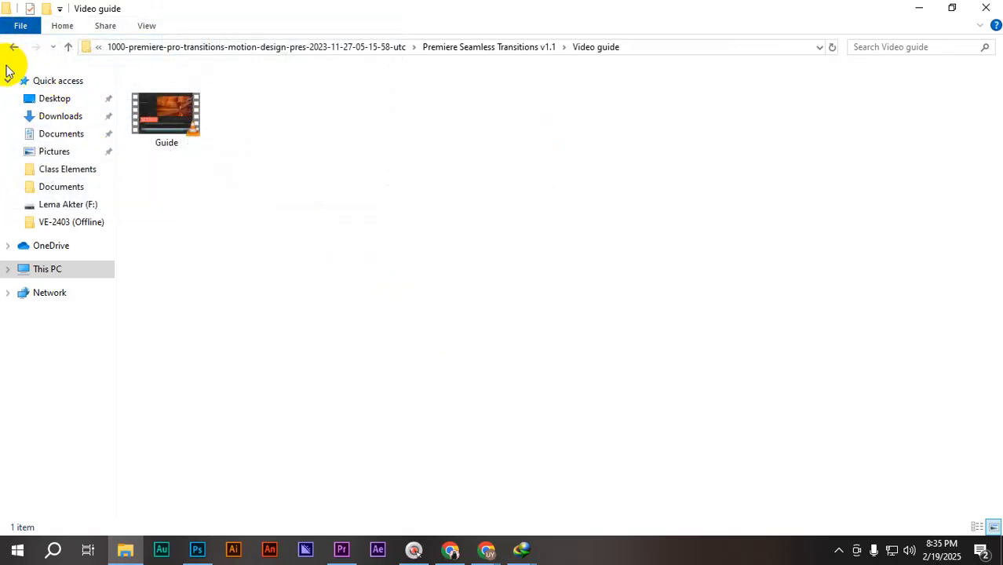
pyautogui.click(14, 47)
# - Switch to Google Drive in Chrome and open the 2024 folder under Class Record Video in the instructor's My Drive folder
pyautogui.moveTo(502, 549)
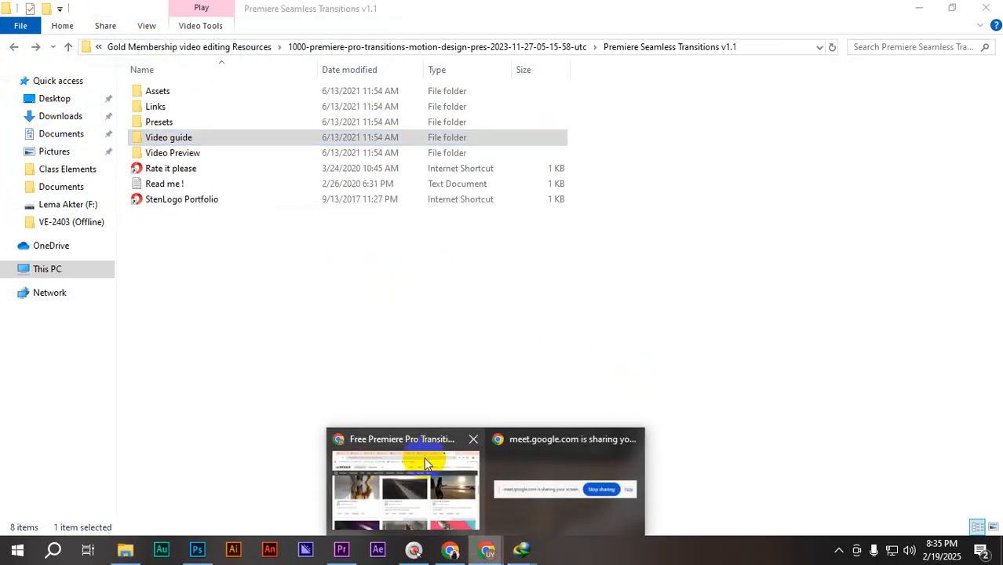
pyautogui.click(424, 457)
pyautogui.click(81, 8)
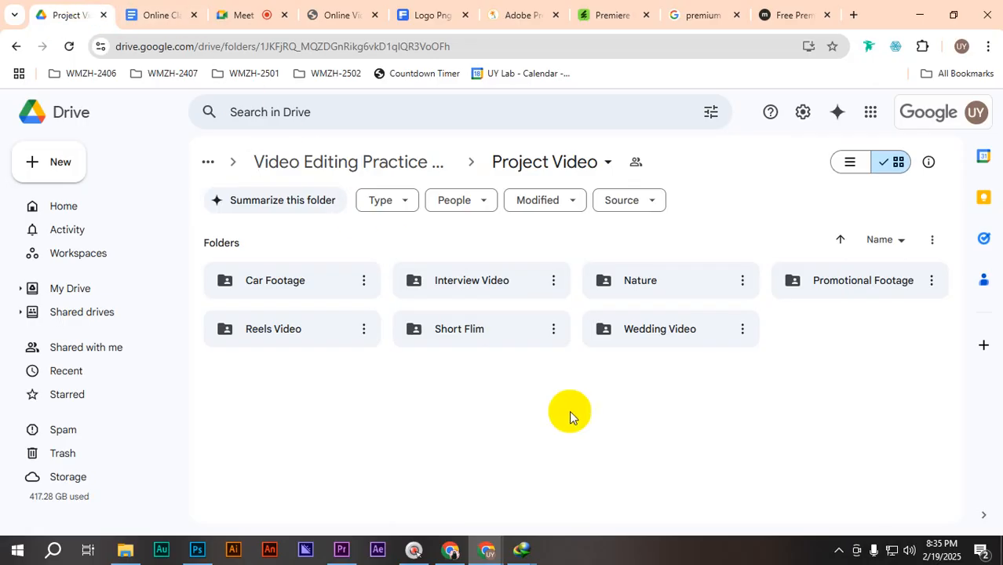
pyautogui.click(83, 292)
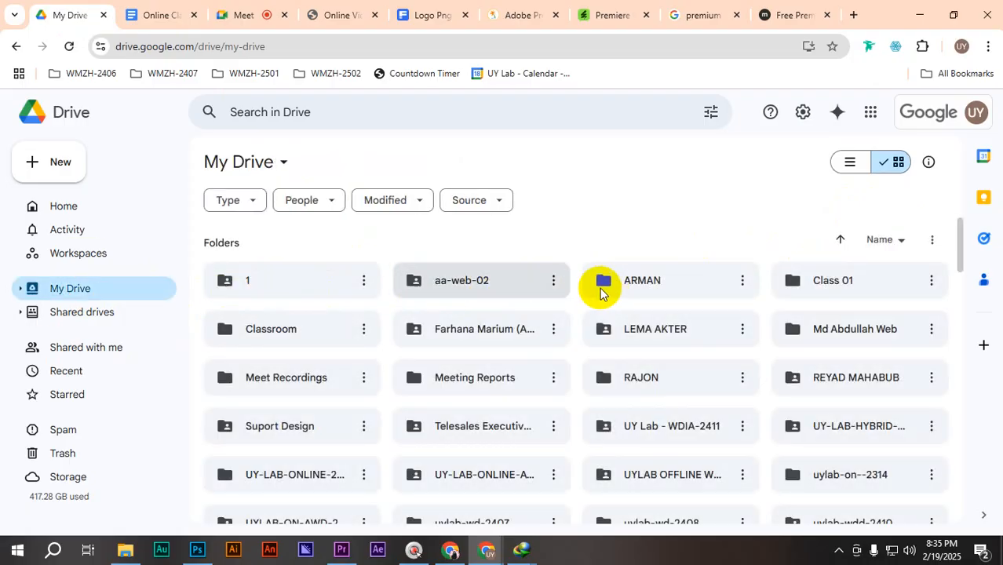
pyautogui.doubleClick(647, 329)
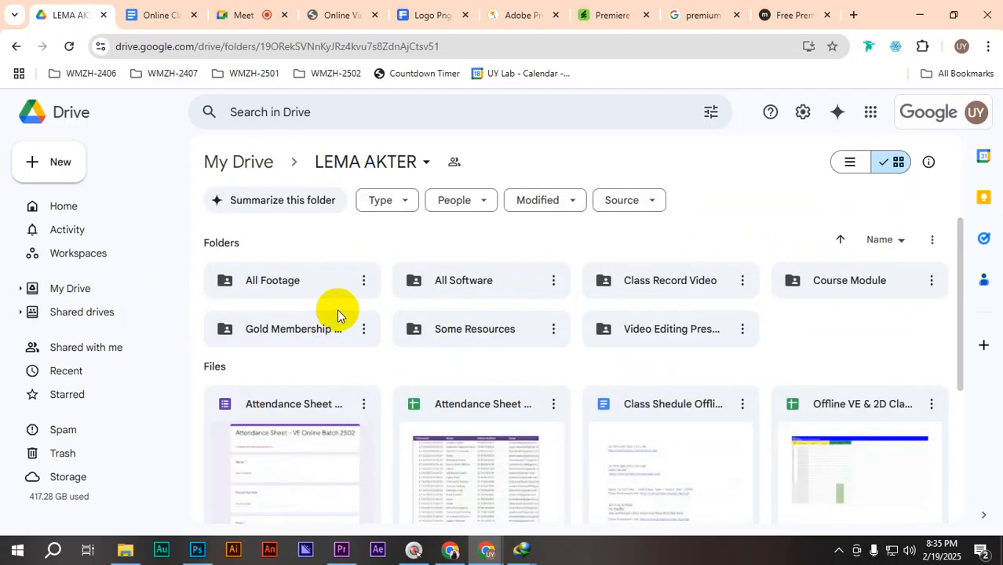
pyautogui.doubleClick(717, 284)
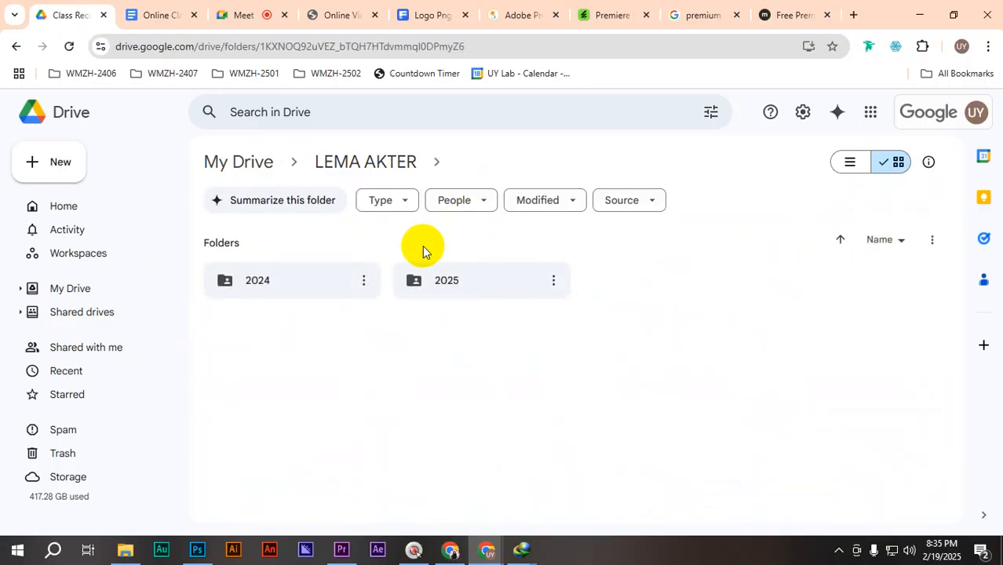
pyautogui.click(299, 283)
pyautogui.doubleClick(300, 282)
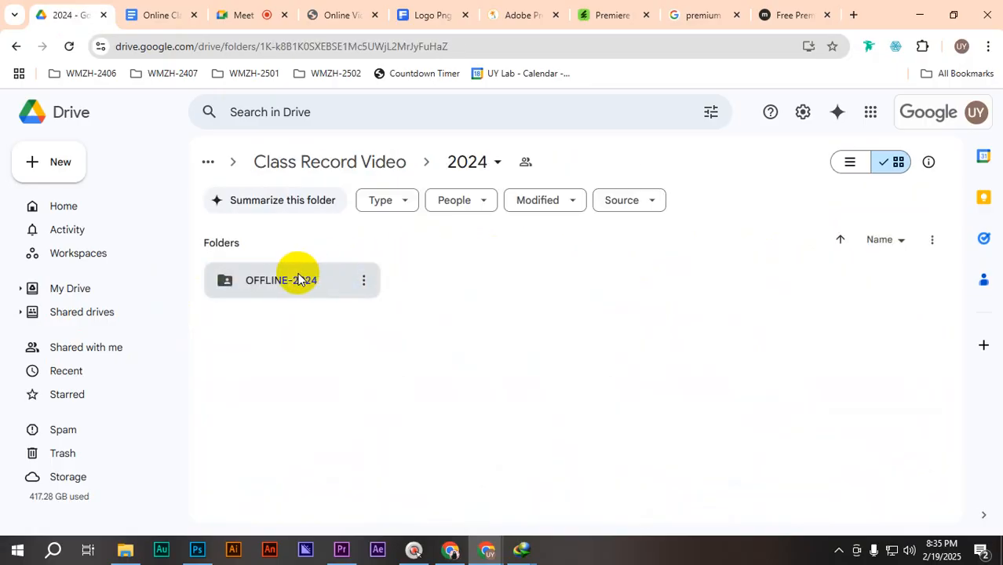
# - Open the OFFLINE-2024 folder, examine its VE 2406 folder and the Final Exam (Batch 2406) subfolder, and return to the 2024 folder
pyautogui.doubleClick(300, 281)
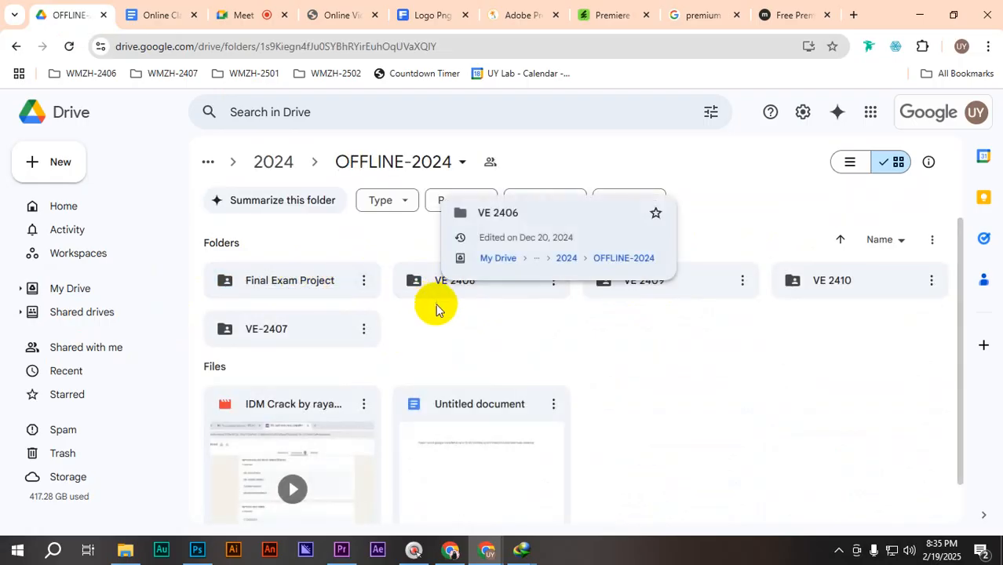
pyautogui.doubleClick(485, 295)
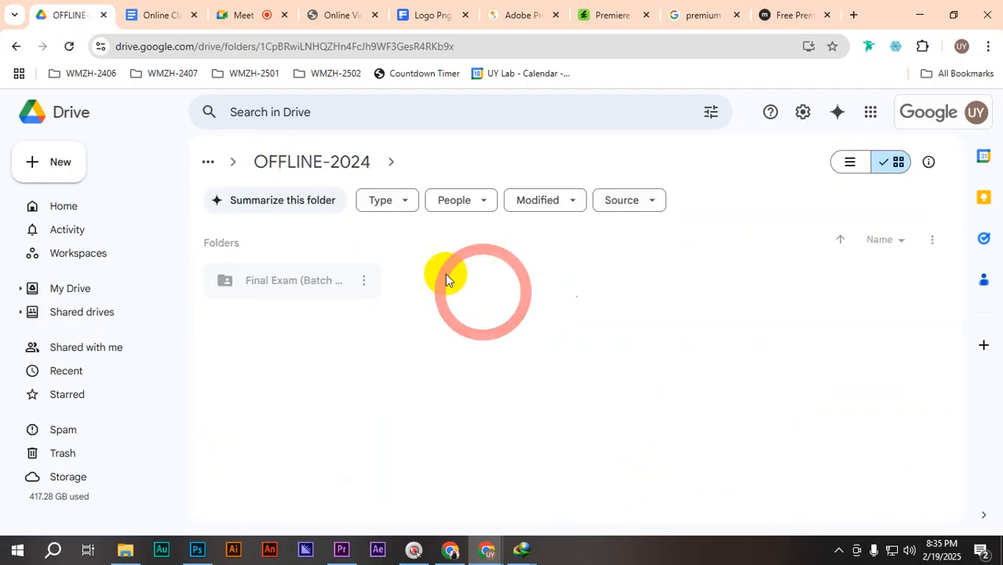
pyautogui.click(264, 275)
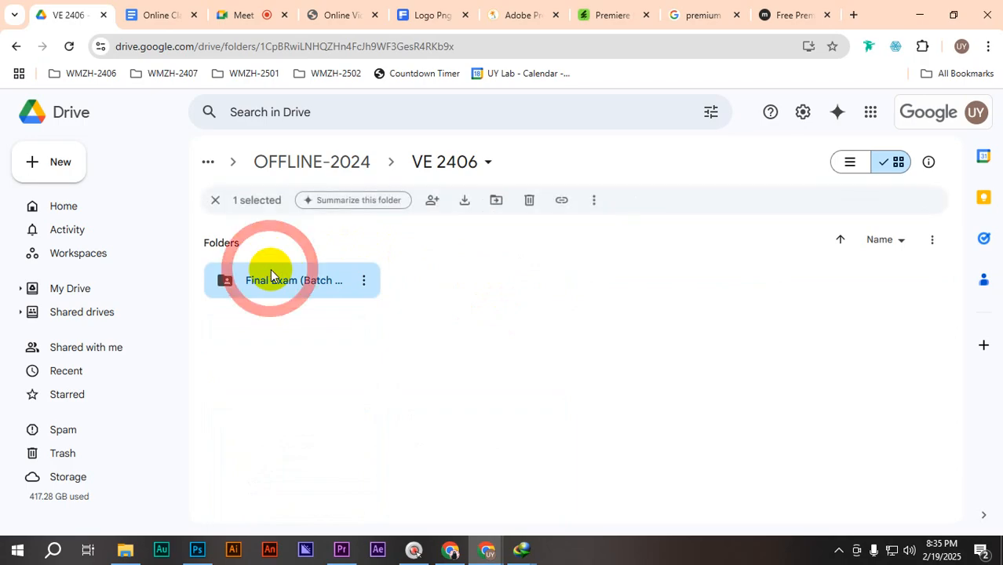
pyautogui.click(22, 47)
pyautogui.click(663, 279)
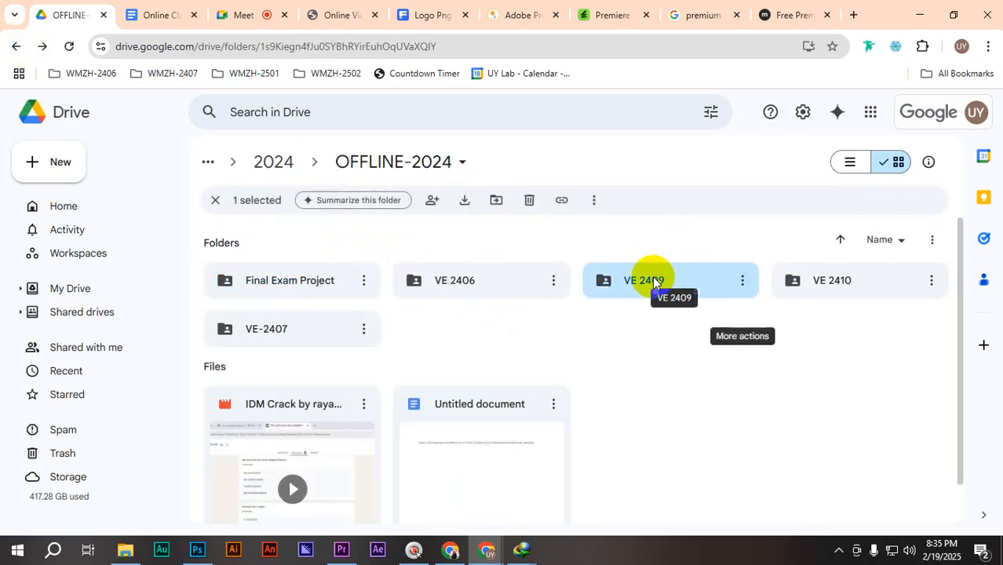
pyautogui.doubleClick(477, 283)
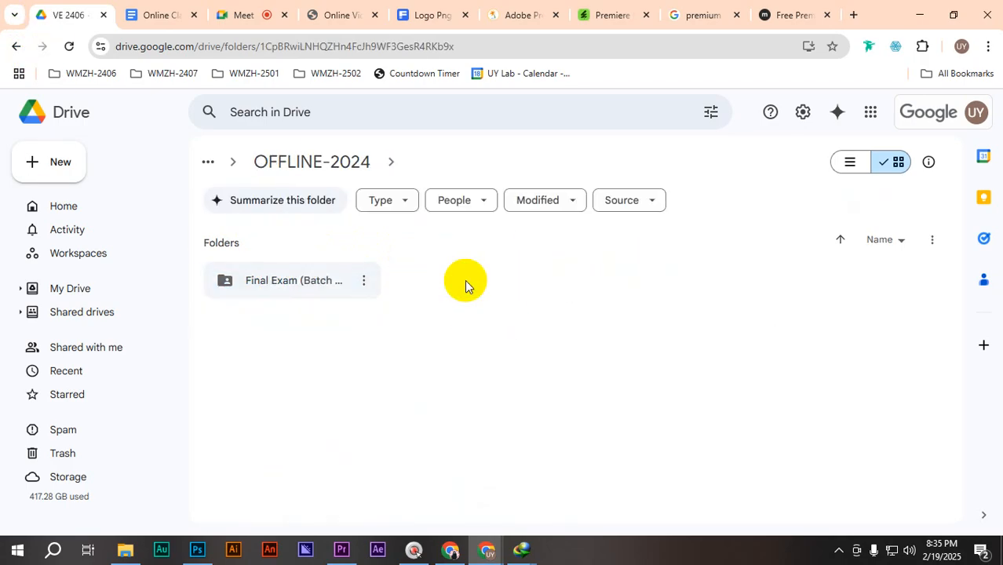
pyautogui.doubleClick(328, 280)
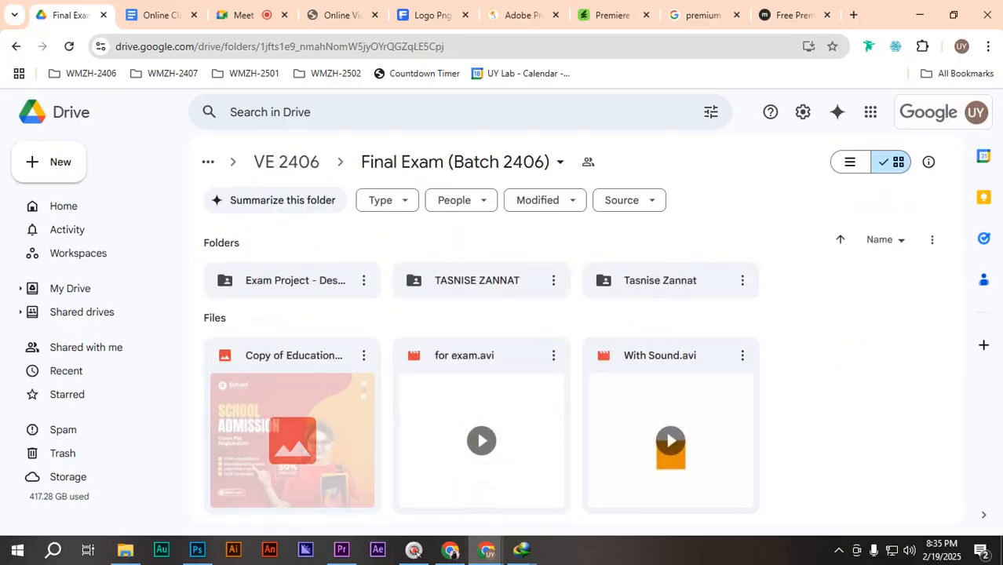
pyautogui.click(11, 49)
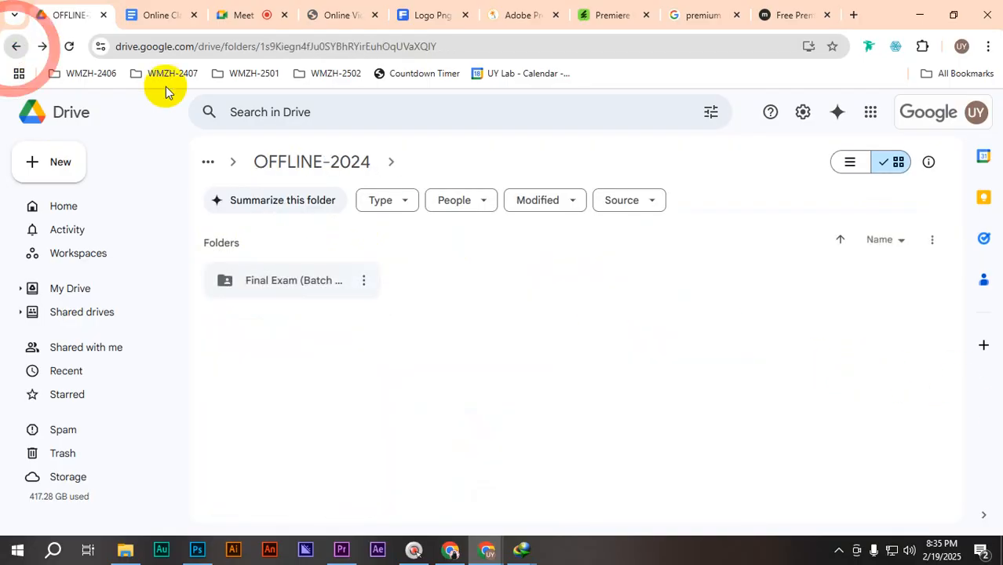
pyautogui.click(9, 47)
pyautogui.click(13, 45)
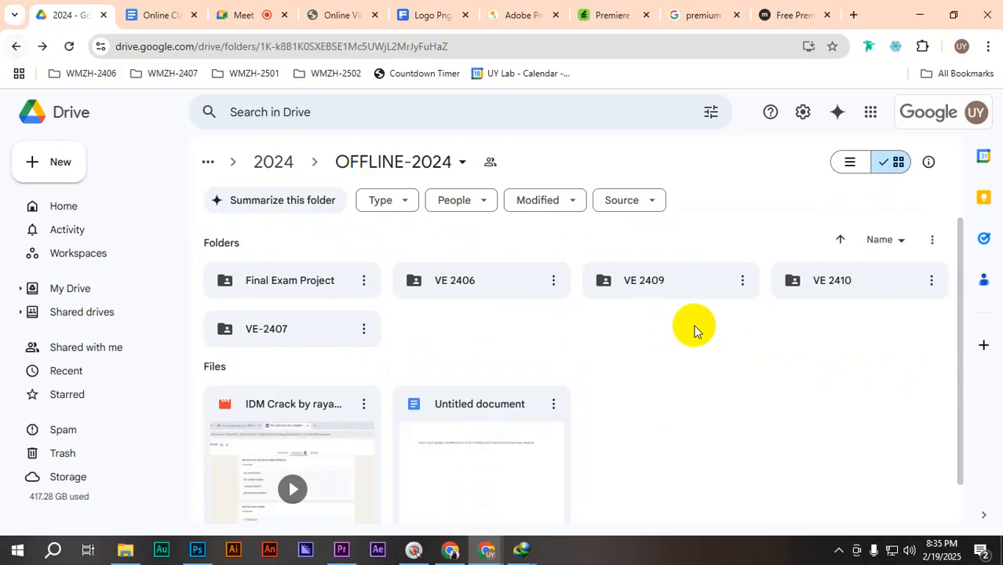
# - Open the Class Record Video folder inside VE-2407 under OFFLINE-2024
pyautogui.click(276, 281)
pyautogui.doubleClick(276, 281)
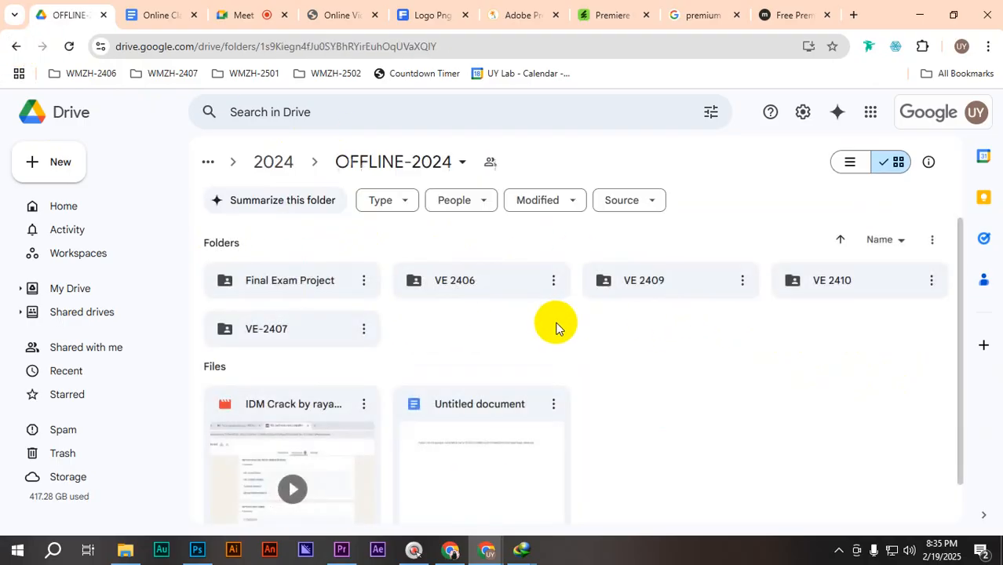
pyautogui.click(297, 328)
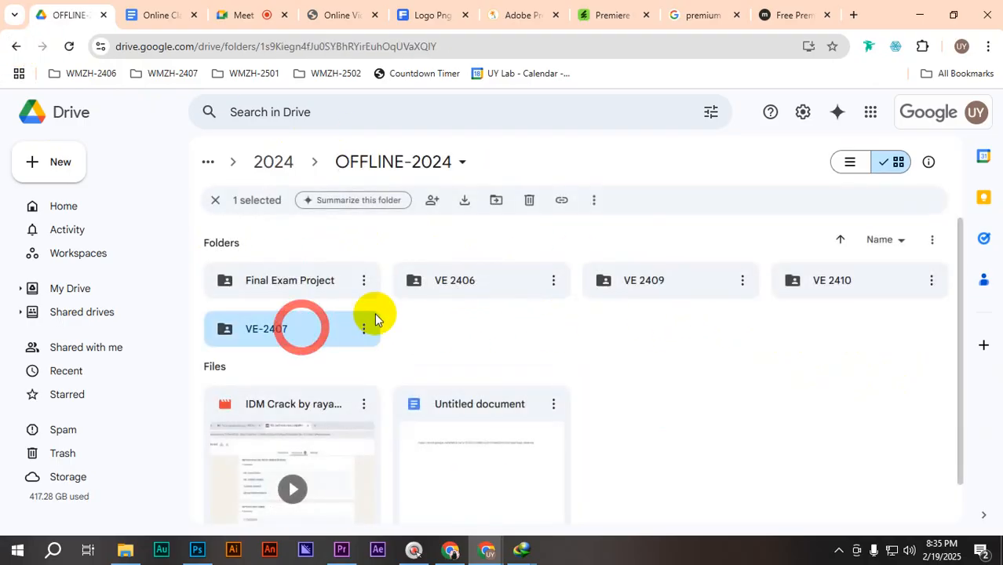
pyautogui.doubleClick(280, 334)
pyautogui.click(289, 285)
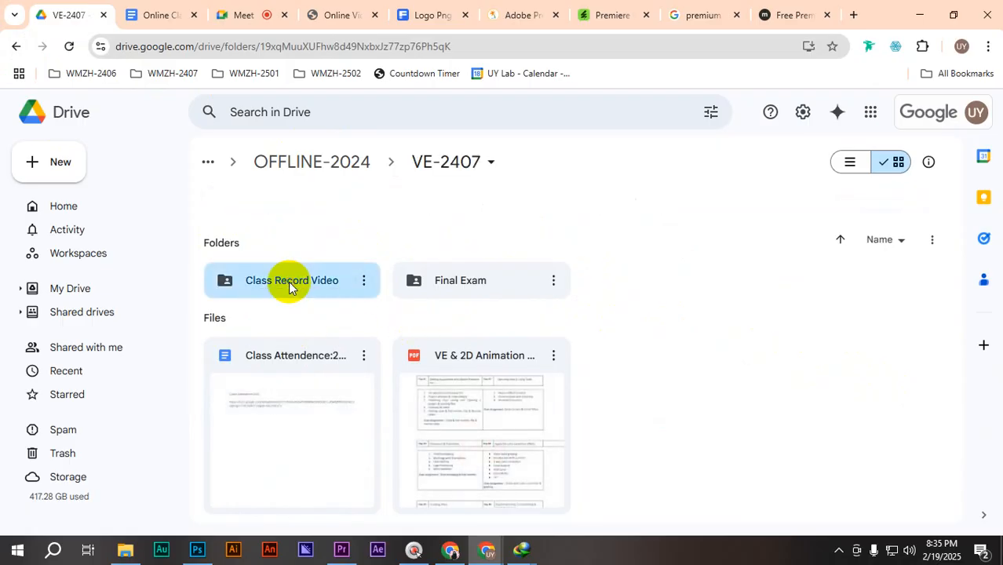
pyautogui.doubleClick(289, 285)
# - Find the Premium Transitation Preset zip at the end of the Class Record Video folder, download it, and open its download folder
pyautogui.scroll(-1, 730, 337)
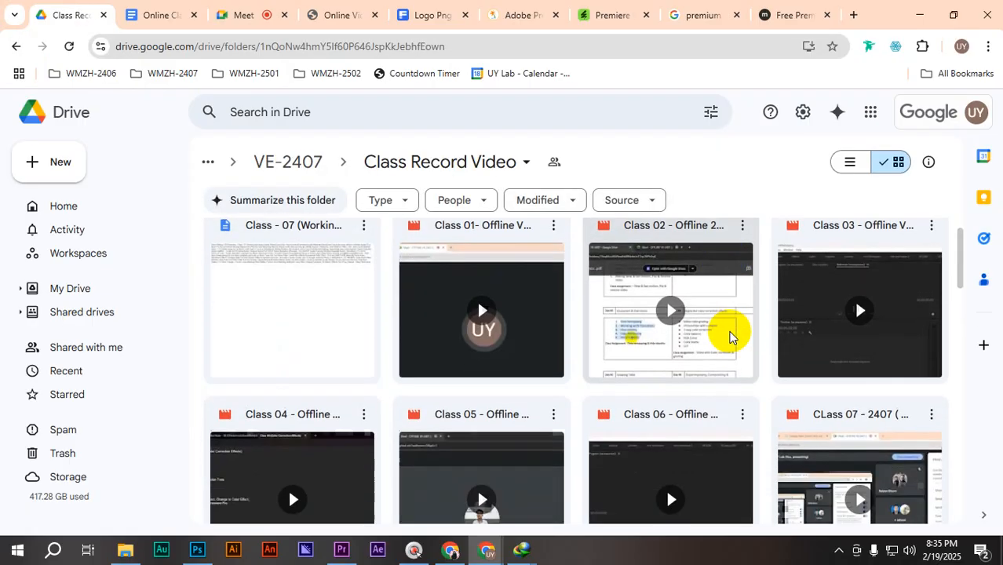
pyautogui.scroll(-15, 730, 338)
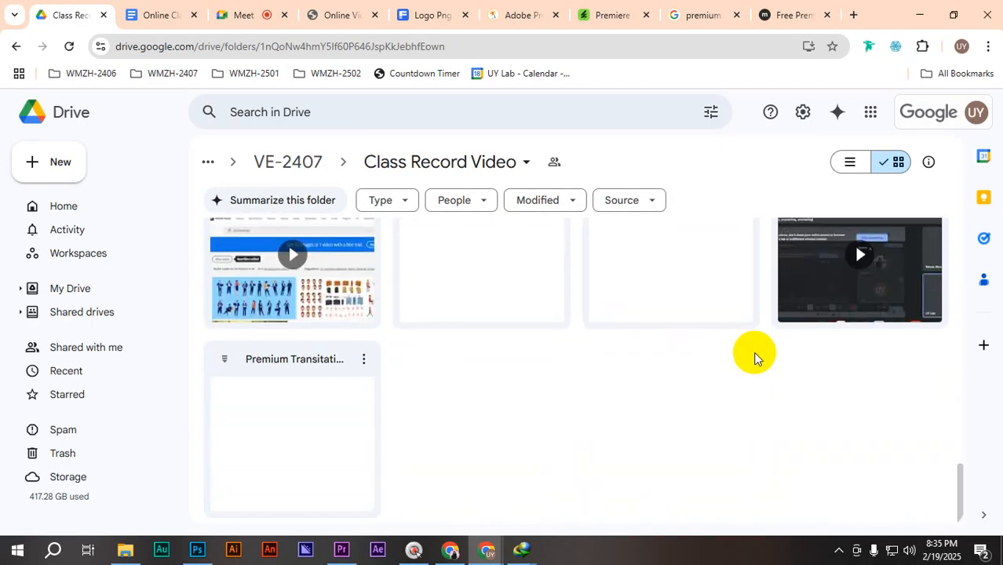
pyautogui.scroll(2, 754, 369)
pyautogui.scroll(-2, 753, 377)
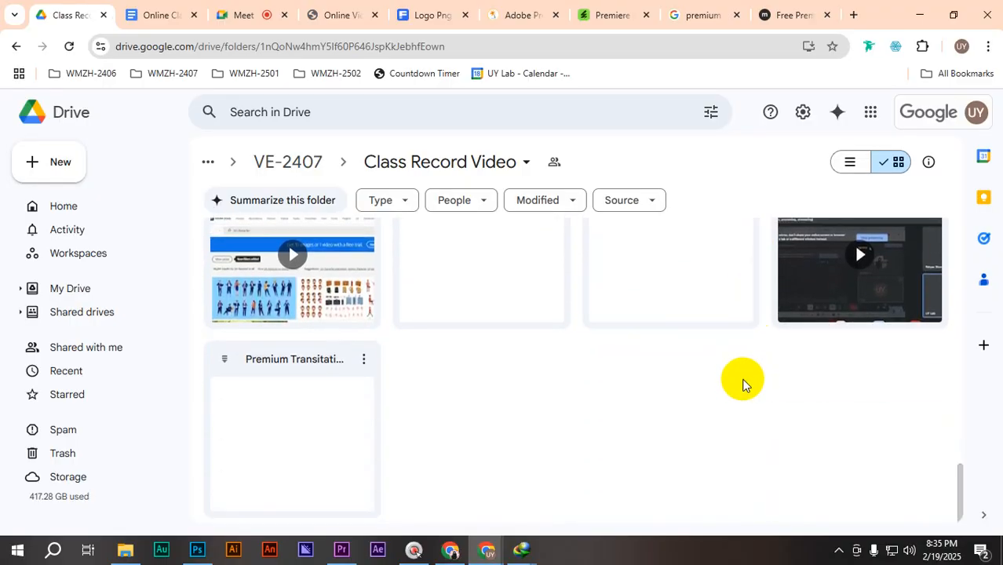
pyautogui.click(363, 361)
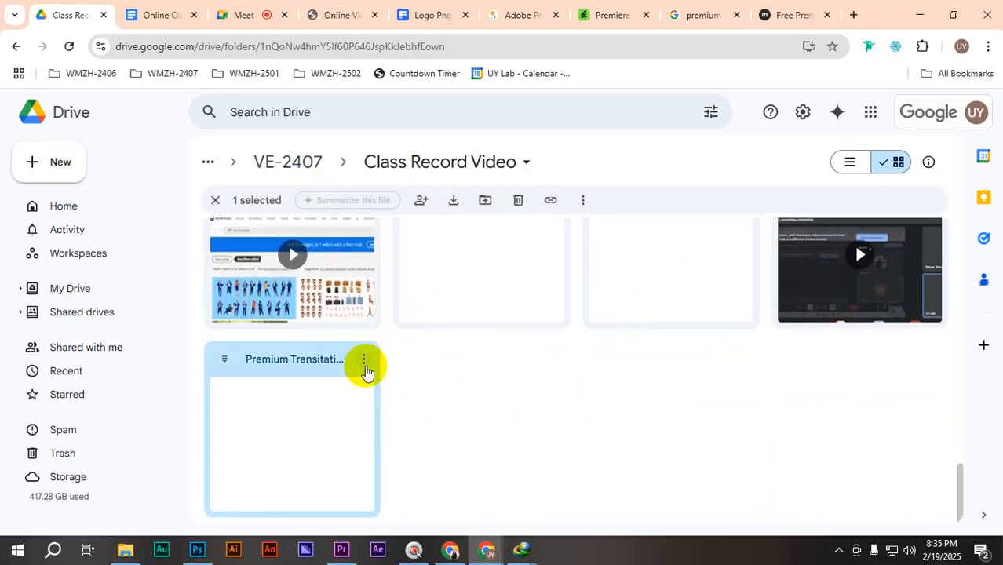
pyautogui.click(363, 360)
pyautogui.click(424, 306)
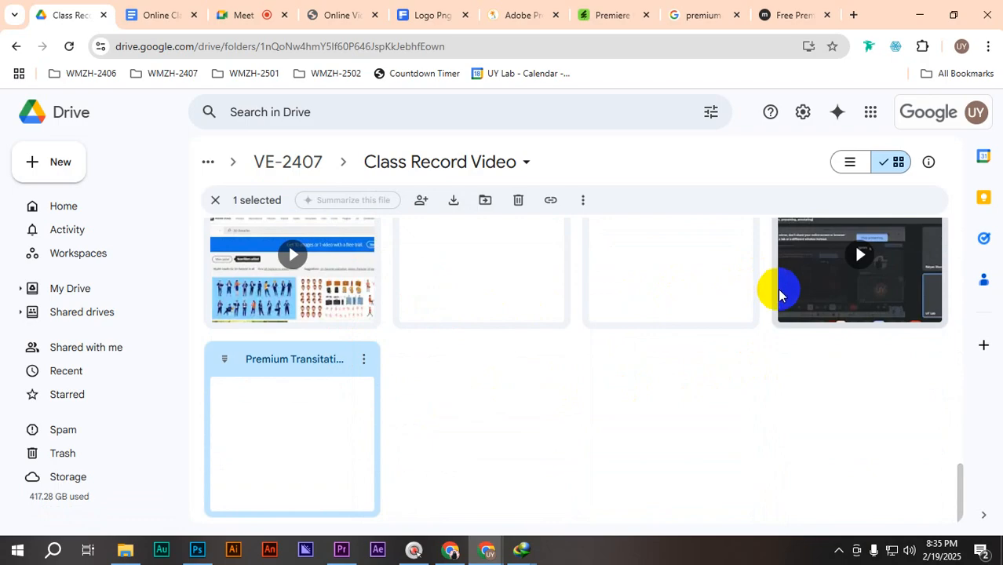
pyautogui.click(534, 339)
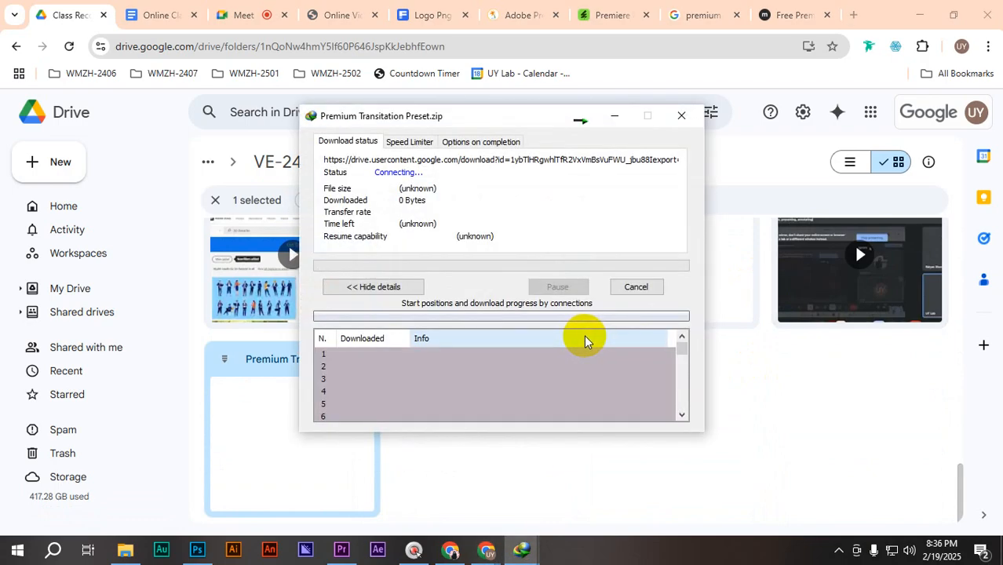
pyautogui.click(526, 321)
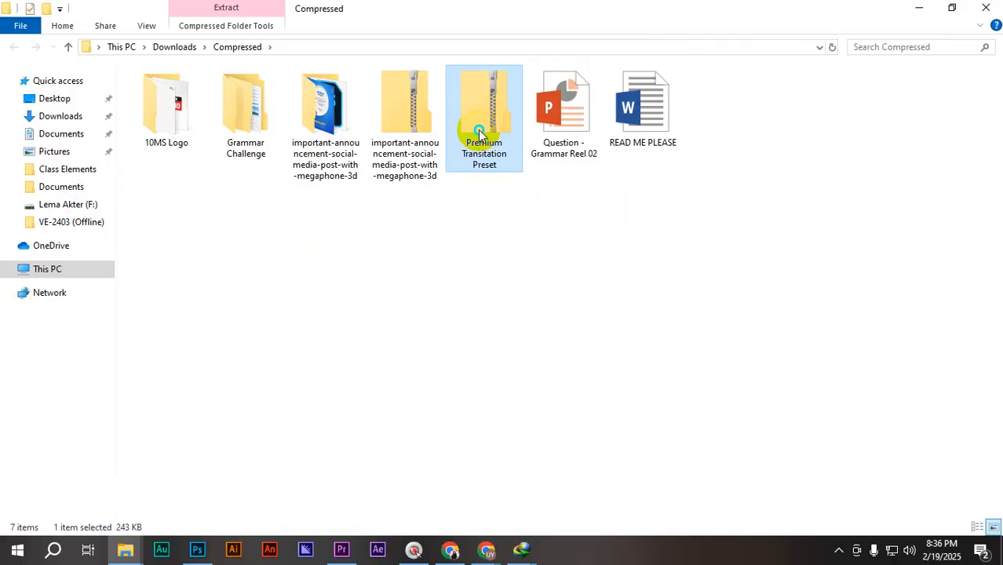
# - Extract the Premium Transitation Preset archive into a folder of the same name with 7-Zip and open its transition subfolder
pyautogui.rightClick(478, 132)
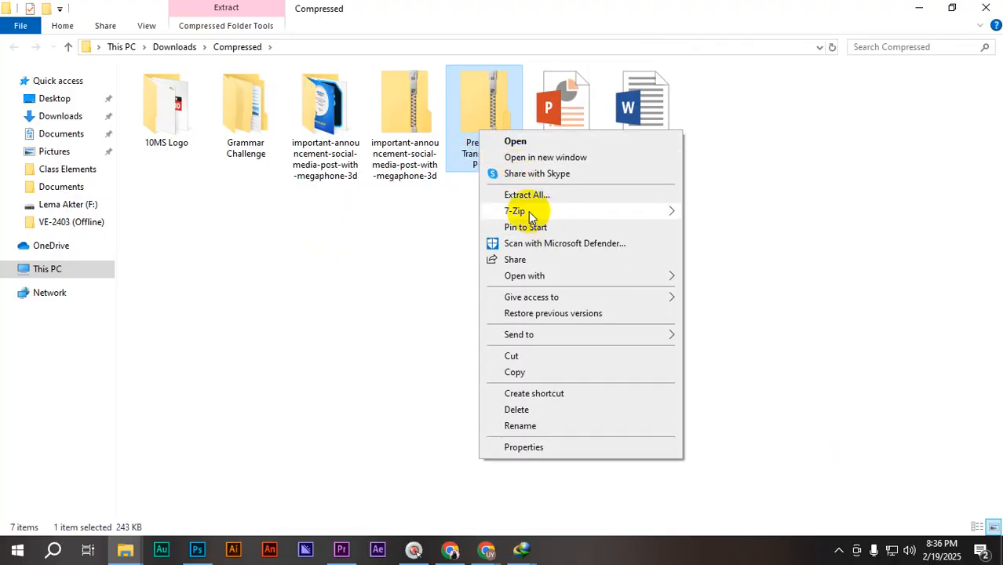
pyautogui.moveTo(518, 211)
pyautogui.click(773, 277)
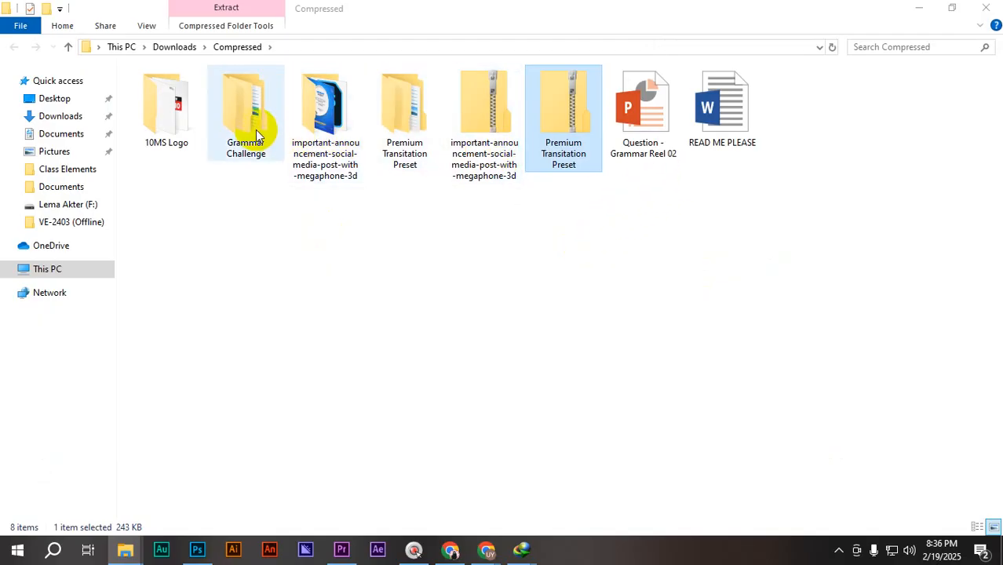
pyautogui.doubleClick(381, 126)
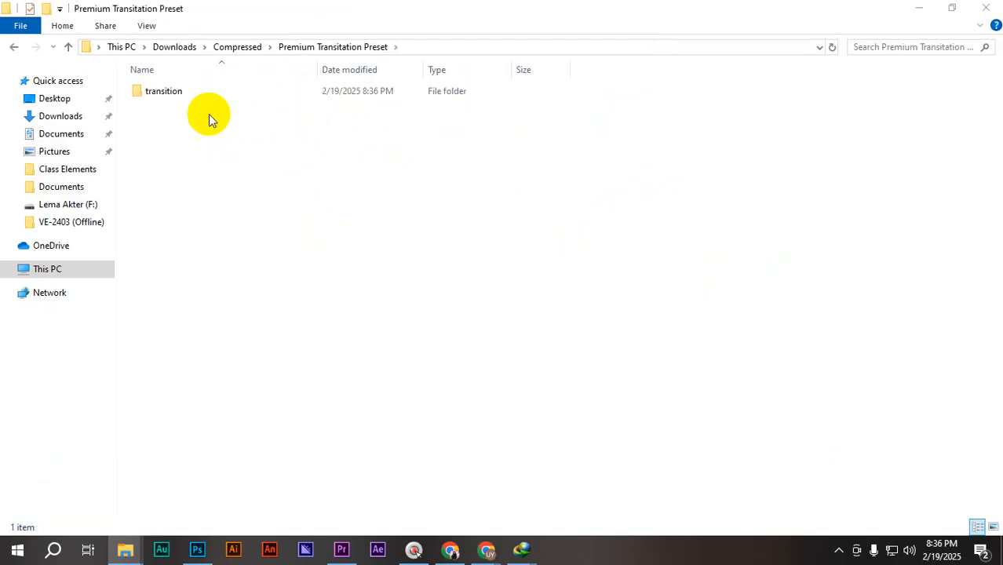
pyautogui.click(177, 93)
pyautogui.doubleClick(177, 93)
pyautogui.click(179, 97)
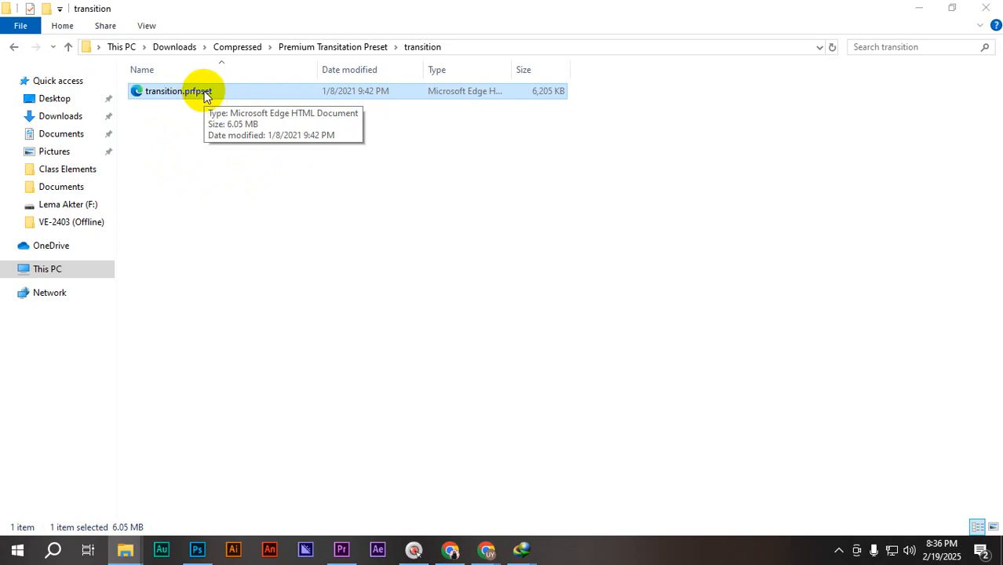
# - Open transition.prfpset in Microsoft Edge to examine its contents, and close the browser window
pyautogui.doubleClick(155, 91)
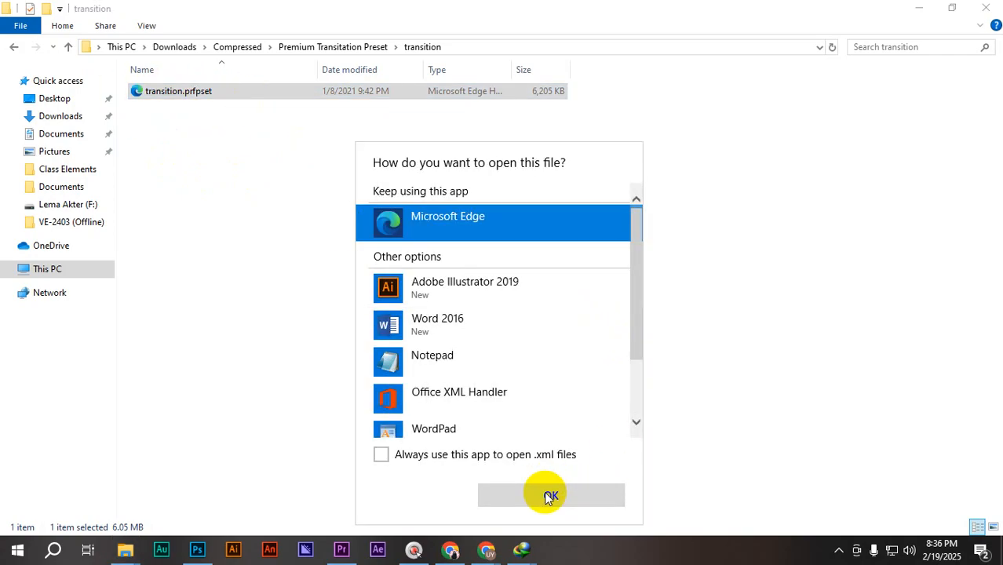
pyautogui.click(544, 491)
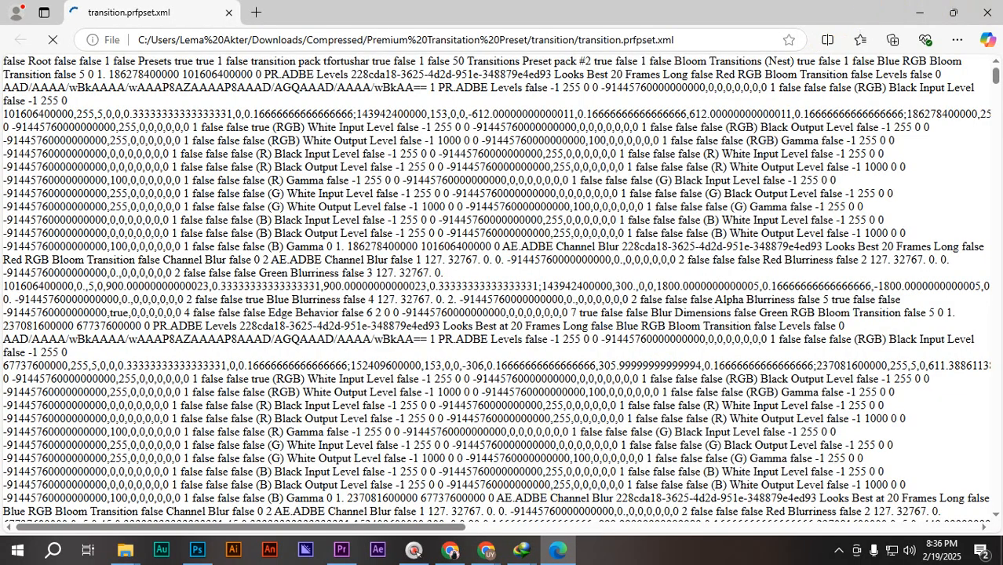
pyautogui.click(987, 12)
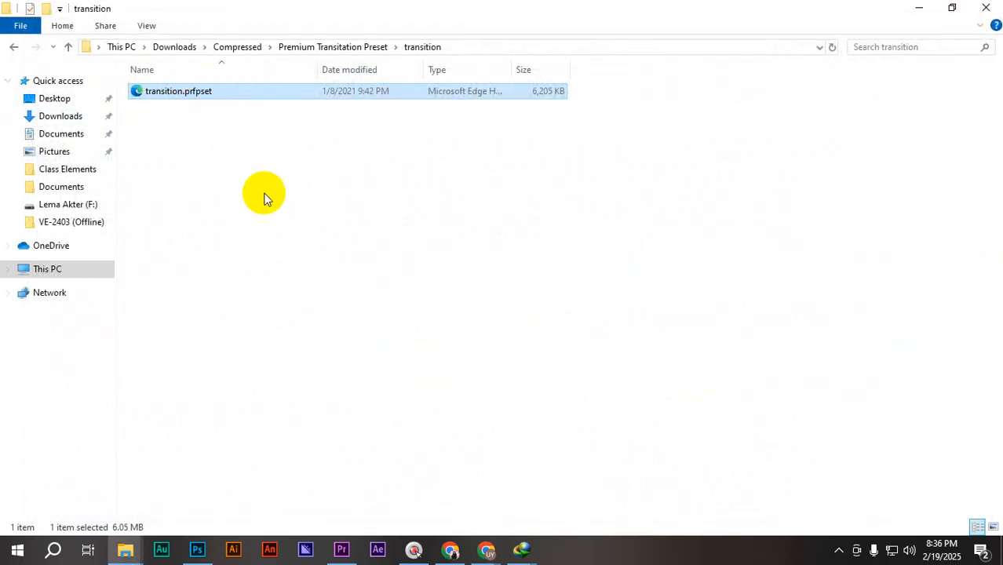
# - Rename transition.prfpset as transition by removing the .prfpset part, and close the folder window
pyautogui.rightClick(180, 88)
pyautogui.click(233, 346)
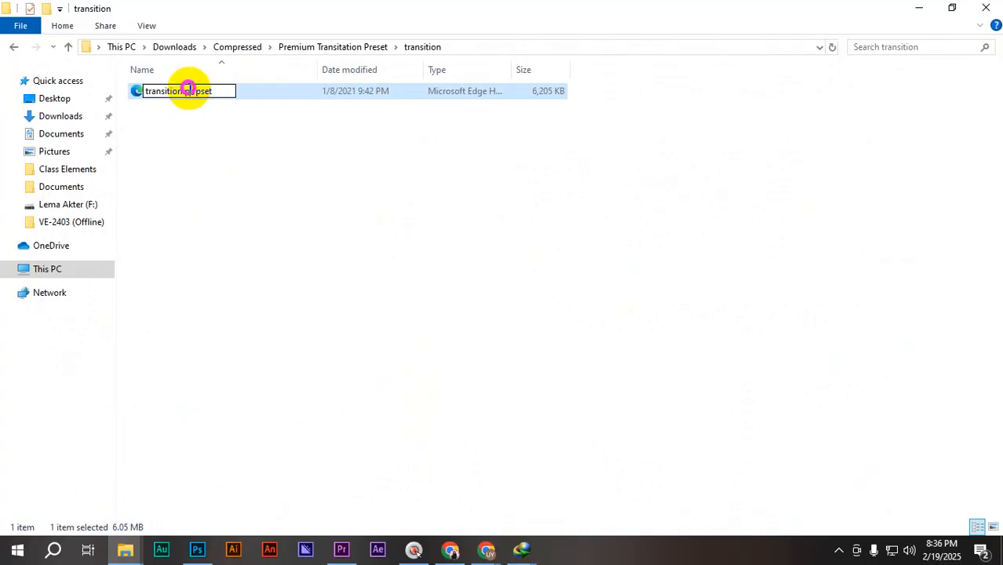
pyautogui.moveTo(186, 88); pyautogui.dragTo(275, 87)
pyautogui.press('BackSpace')
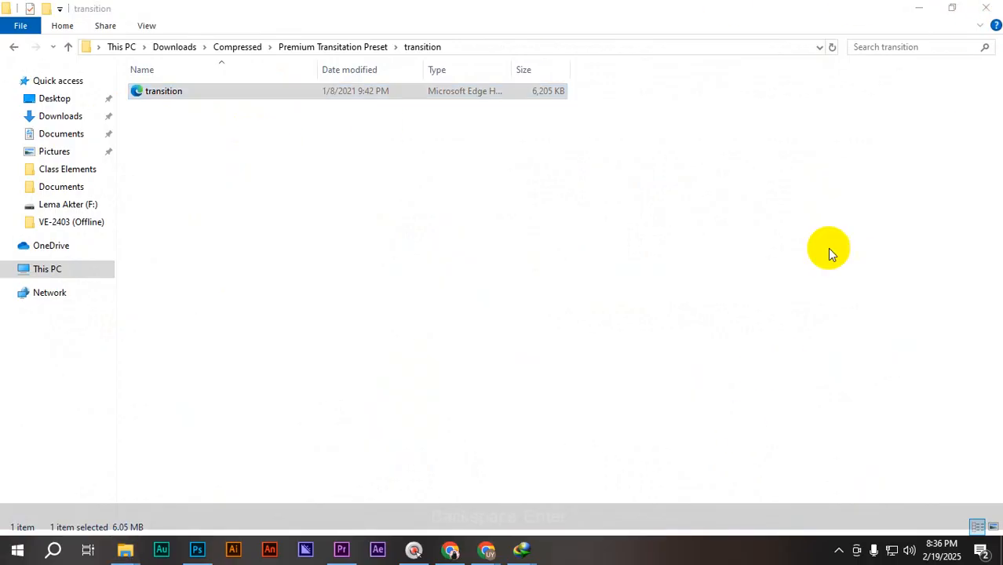
pyautogui.click(992, 8)
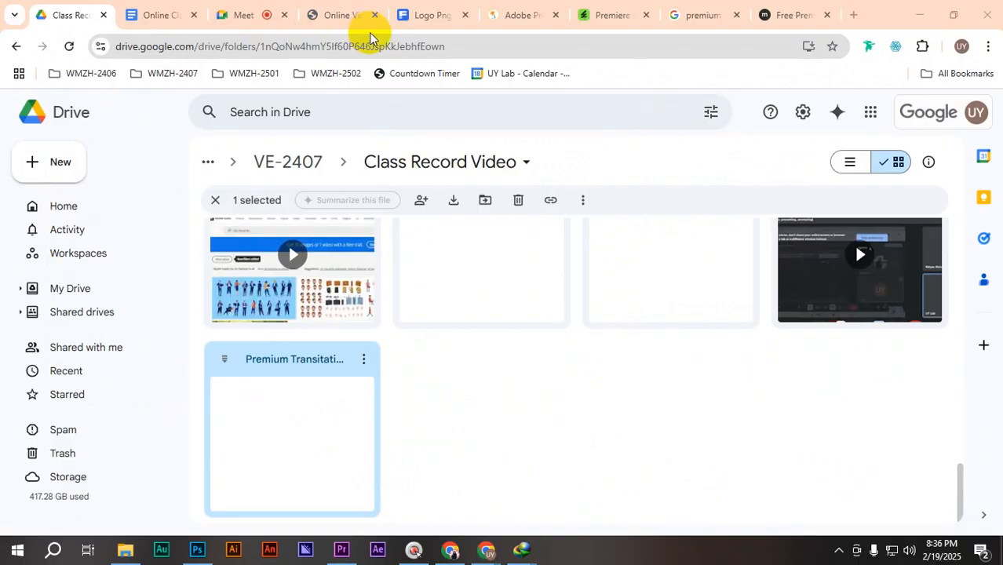
# - Examine the Class # 3 topics in the Online Video Editing Module PDF, and switch to Premiere Pro
pyautogui.click(345, 15)
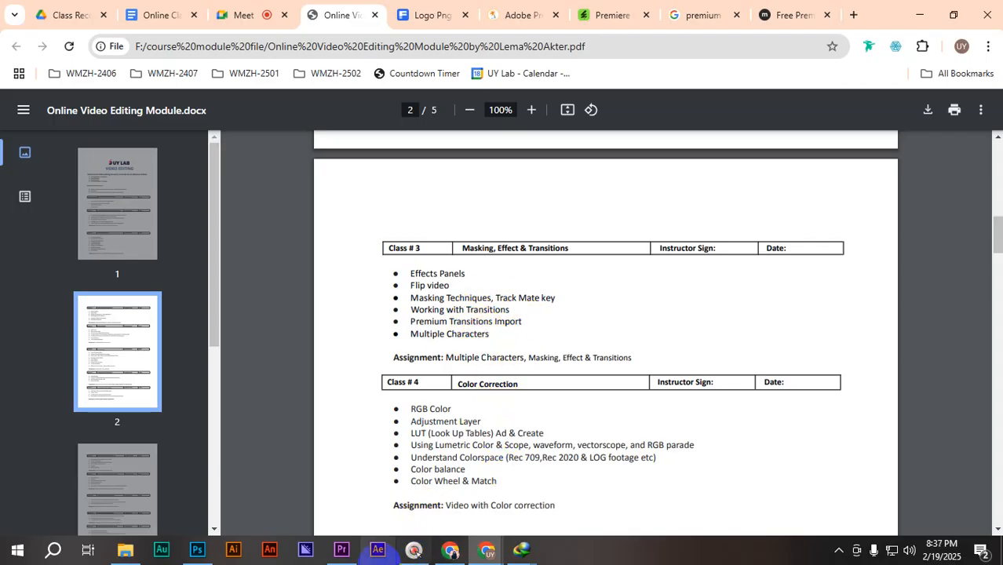
pyautogui.click(342, 549)
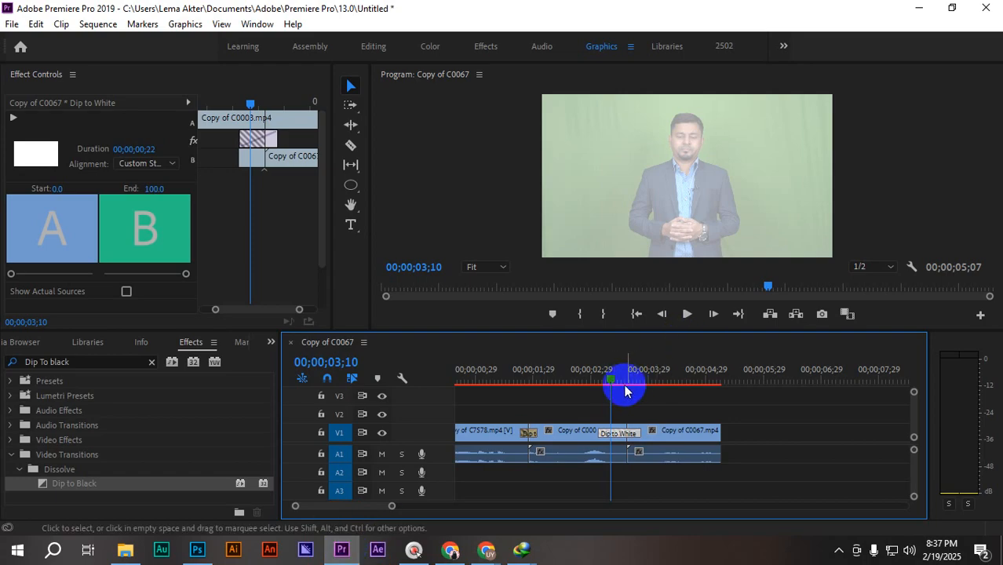
# - Shorten the Dip to White transition to 00;00;00;07 and delete all clips from the Copy of C0067 timeline
pyautogui.moveTo(627, 385); pyautogui.dragTo(586, 383)
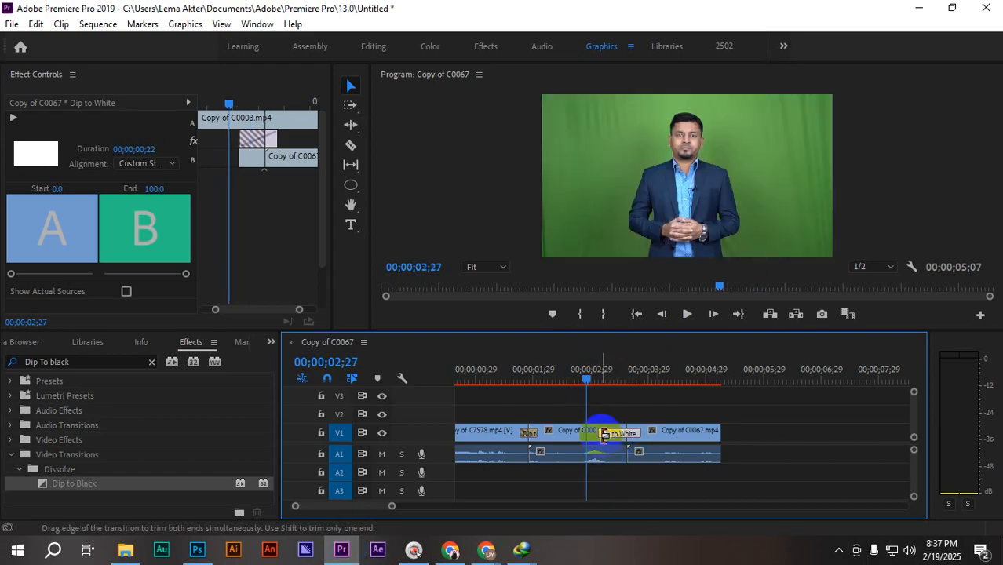
pyautogui.moveTo(601, 432); pyautogui.dragTo(627, 437)
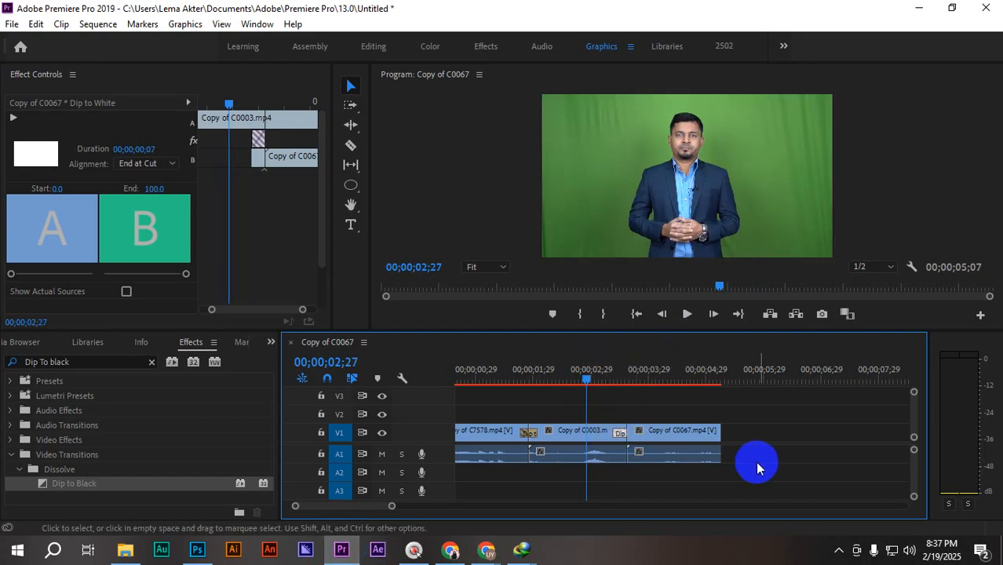
pyautogui.moveTo(759, 464); pyautogui.dragTo(481, 406)
pyautogui.press('Delete')
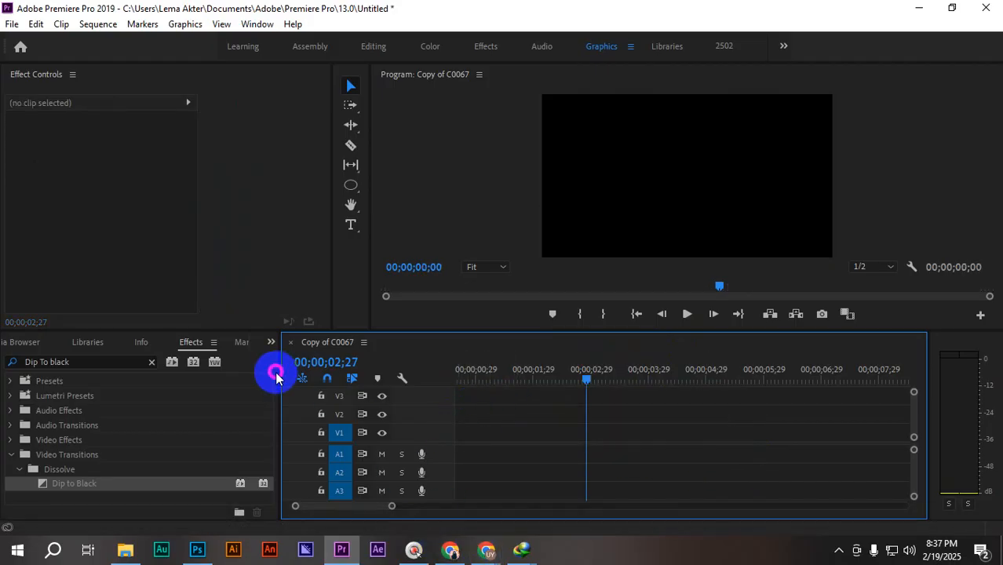
# - Narrow the Effects and Effect Controls panels to enlarge the timeline and the Program monitor
pyautogui.moveTo(280, 374); pyautogui.dragTo(165, 372)
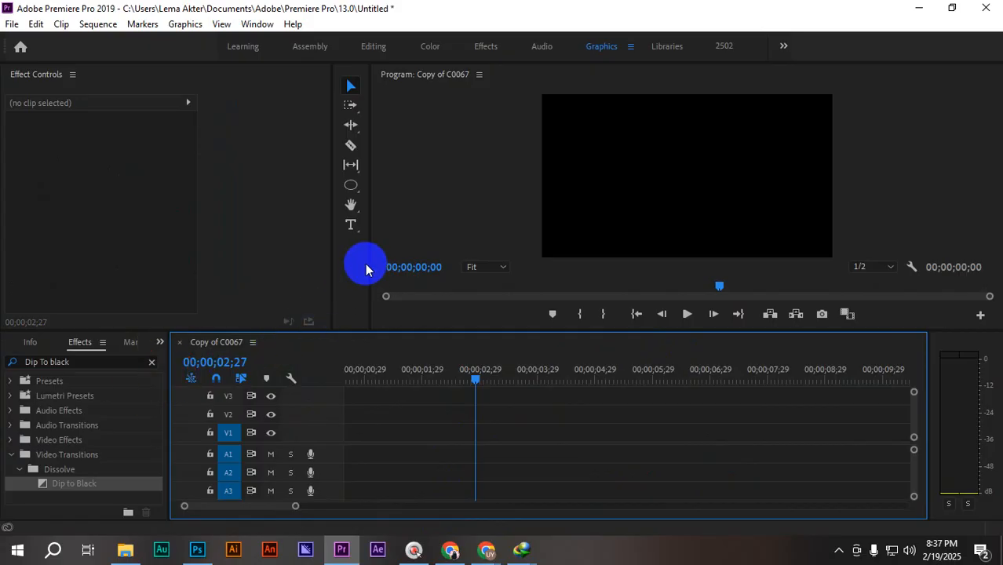
pyautogui.moveTo(369, 264); pyautogui.dragTo(178, 279)
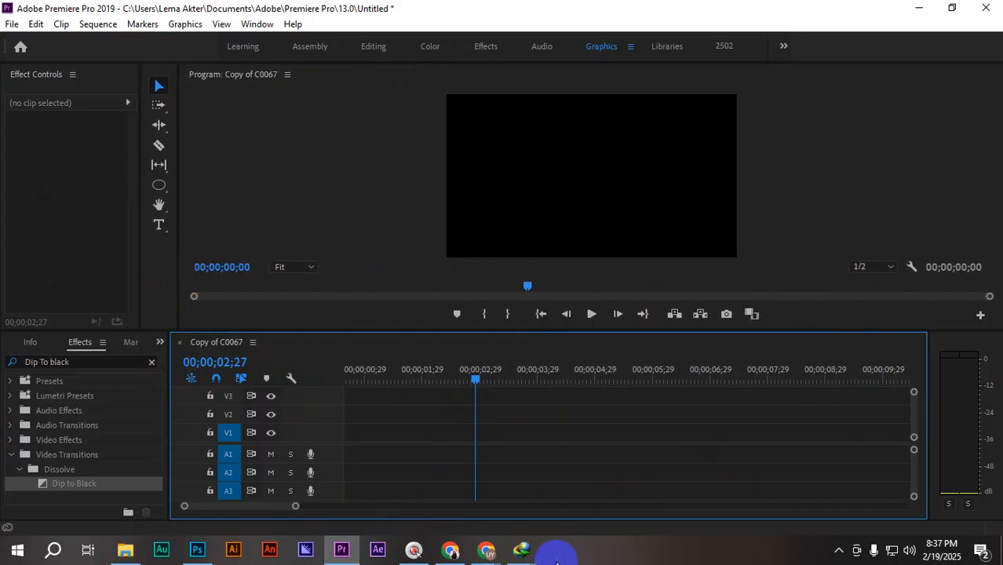
# - Switch to Chrome and close the Mixkit transitions tab
pyautogui.moveTo(488, 548)
pyautogui.click(439, 507)
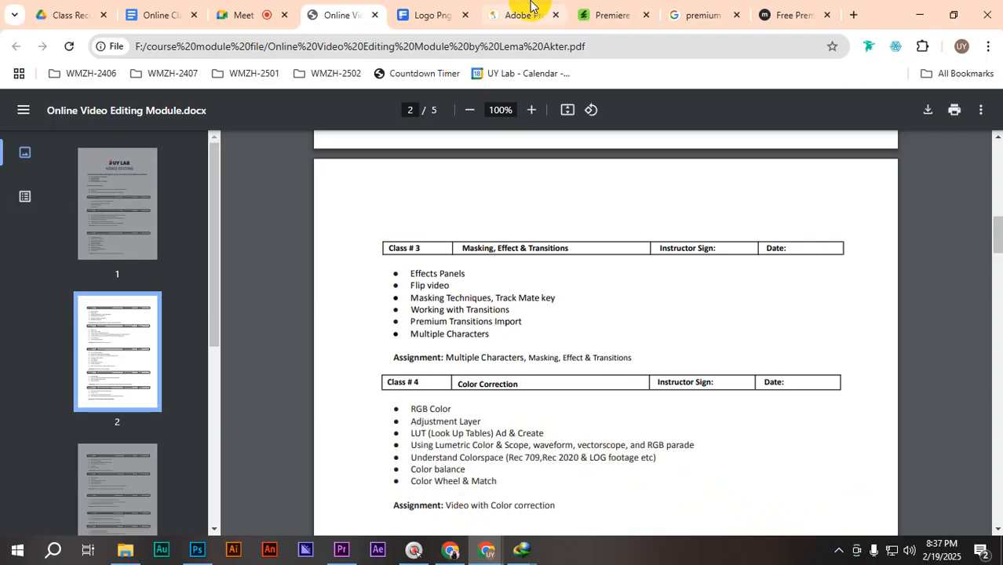
pyautogui.click(775, 4)
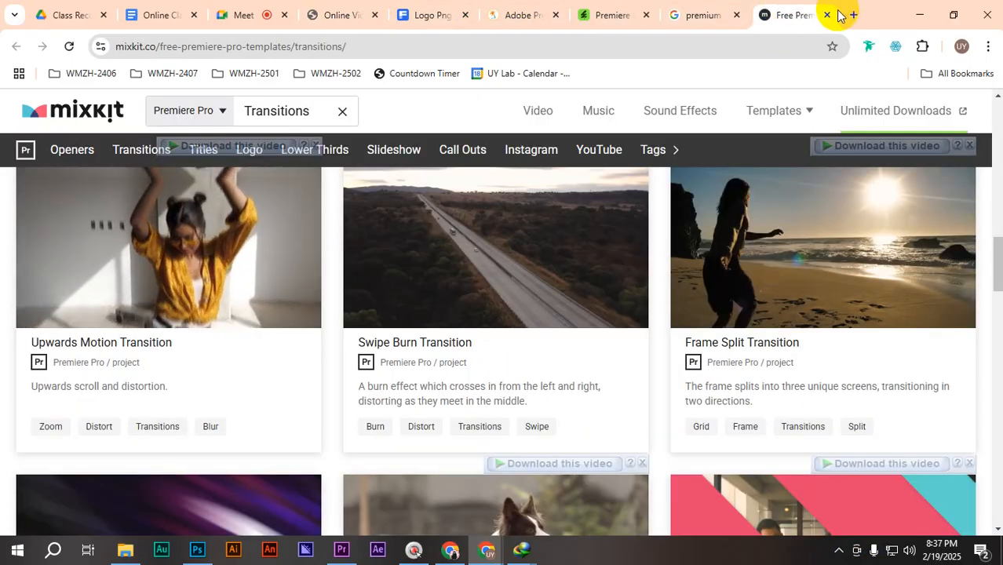
pyautogui.doubleClick(827, 14)
pyautogui.click(827, 14)
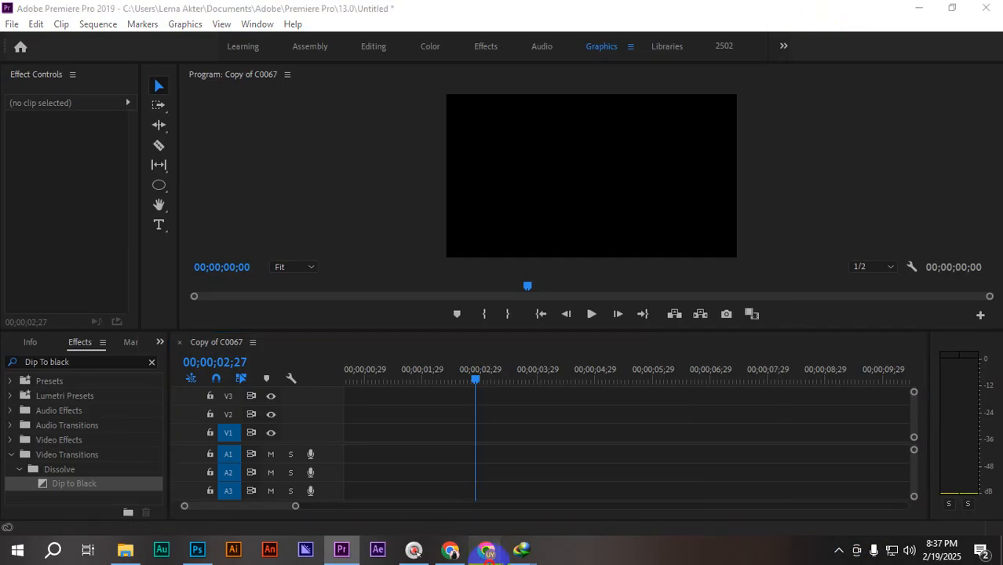
pyautogui.moveTo(486, 549)
pyautogui.click(426, 502)
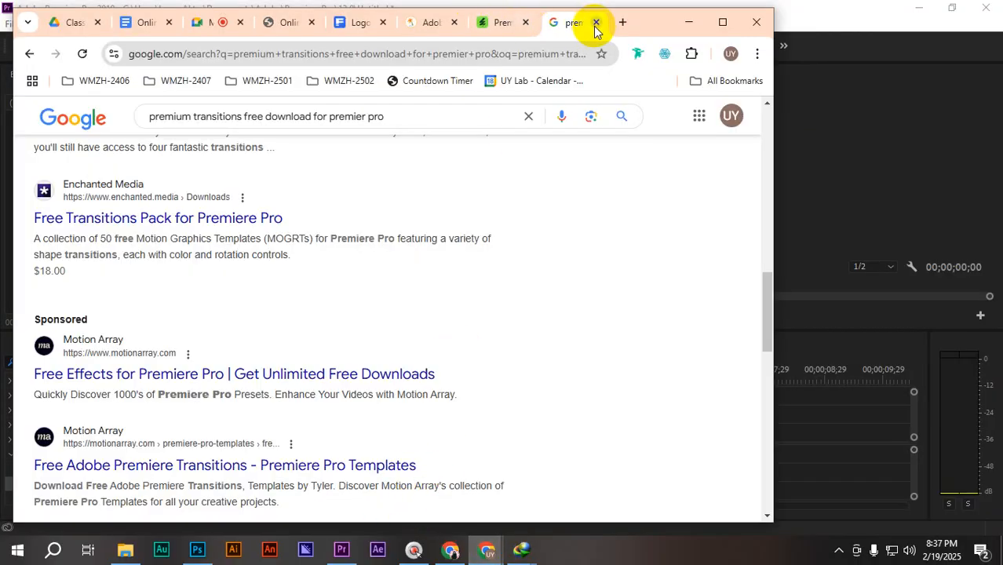
# - Maximize the browser window and close the Logo Png, Adobe Premiere transitions preview, Premiere Pro and Google search tabs
pyautogui.click(723, 22)
pyautogui.click(509, 14)
pyautogui.click(522, 15)
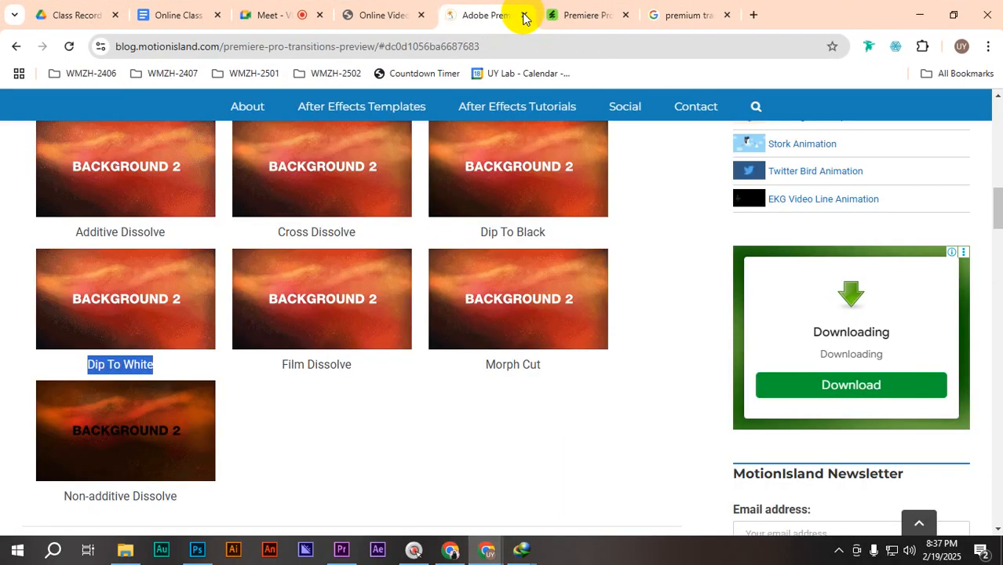
pyautogui.click(522, 16)
pyautogui.click(522, 15)
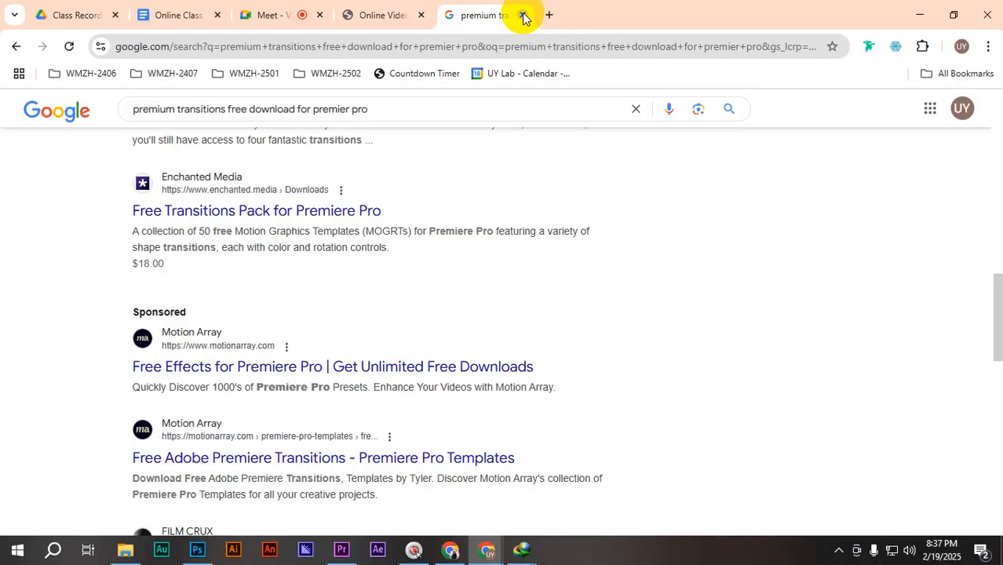
pyautogui.click(522, 16)
# - Open YouTube in a new tab and look over the recommended videos on its home page
pyautogui.click(547, 15)
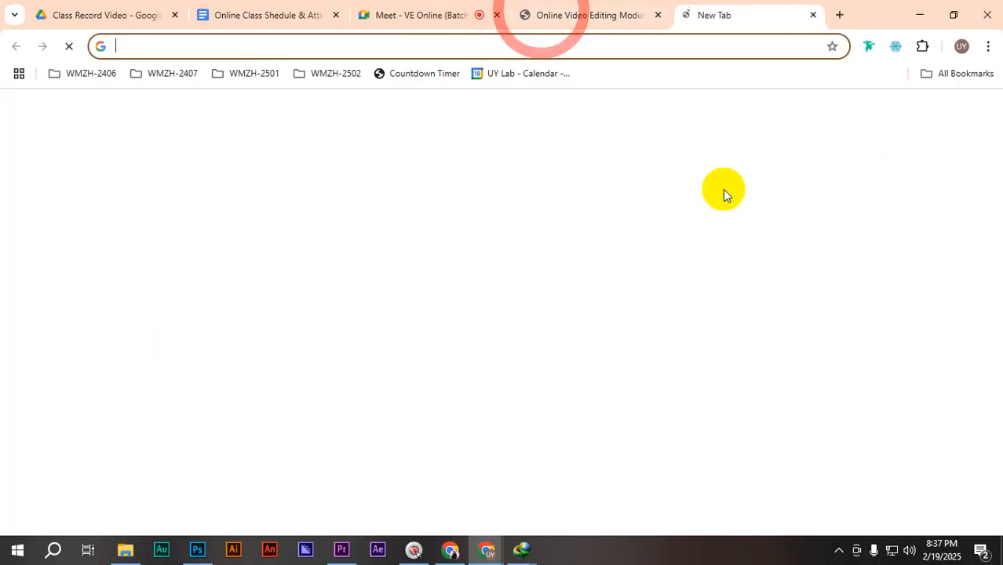
pyautogui.write('you')
pyautogui.press('Return')
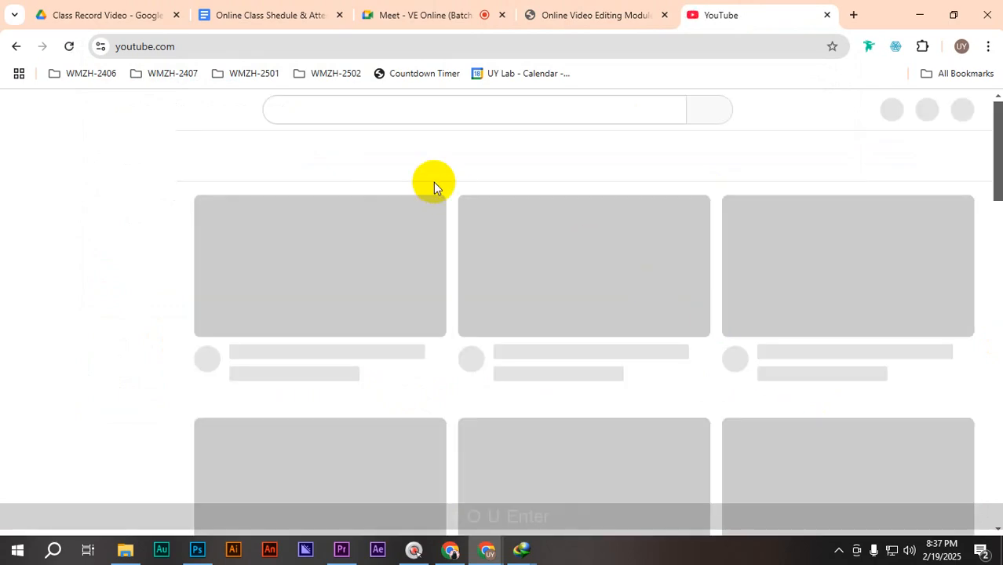
pyautogui.scroll(-4, 634, 416)
pyautogui.scroll(-5, 635, 415)
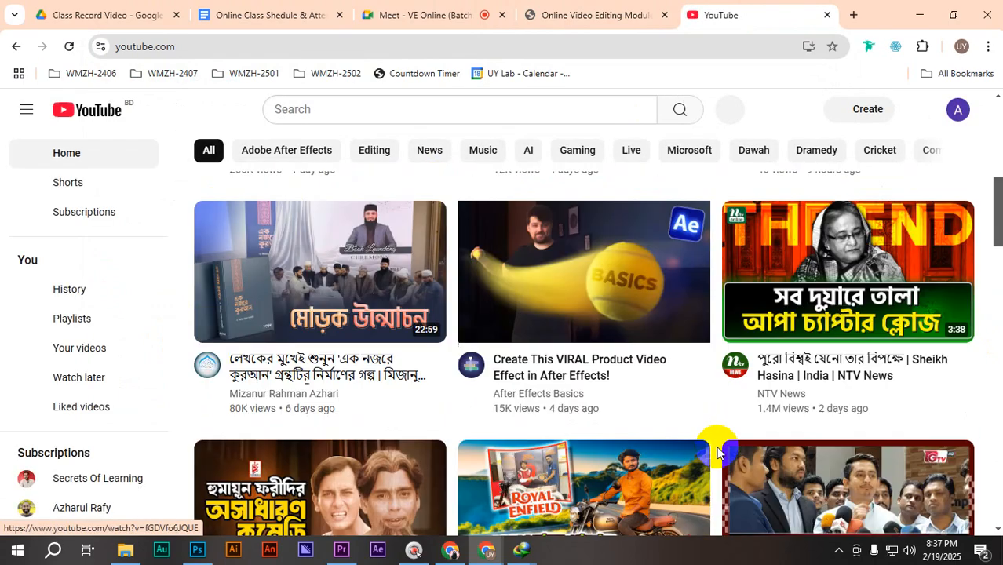
pyautogui.scroll(10, 728, 477)
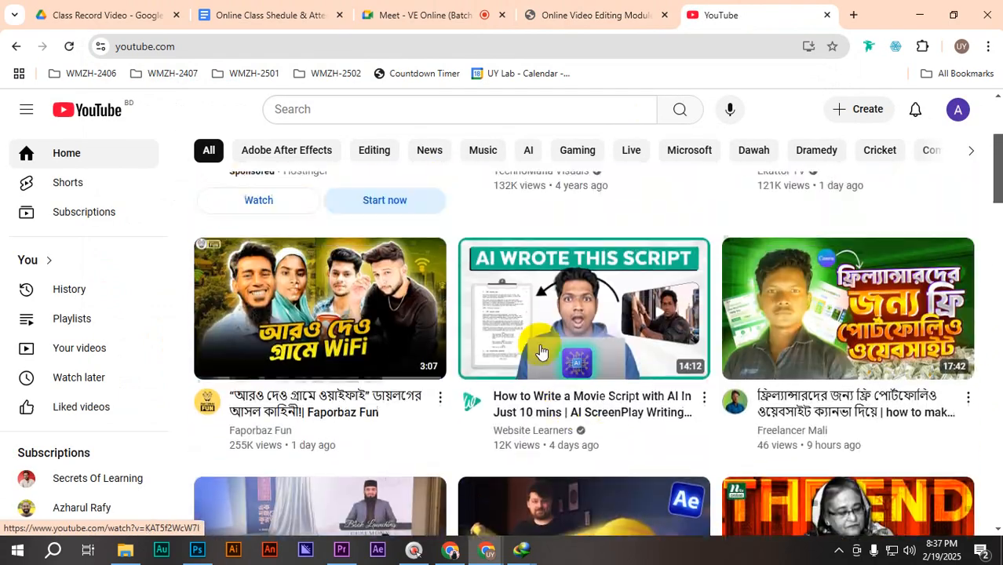
# - Search YouTube for "clone video"
pyautogui.click(326, 109)
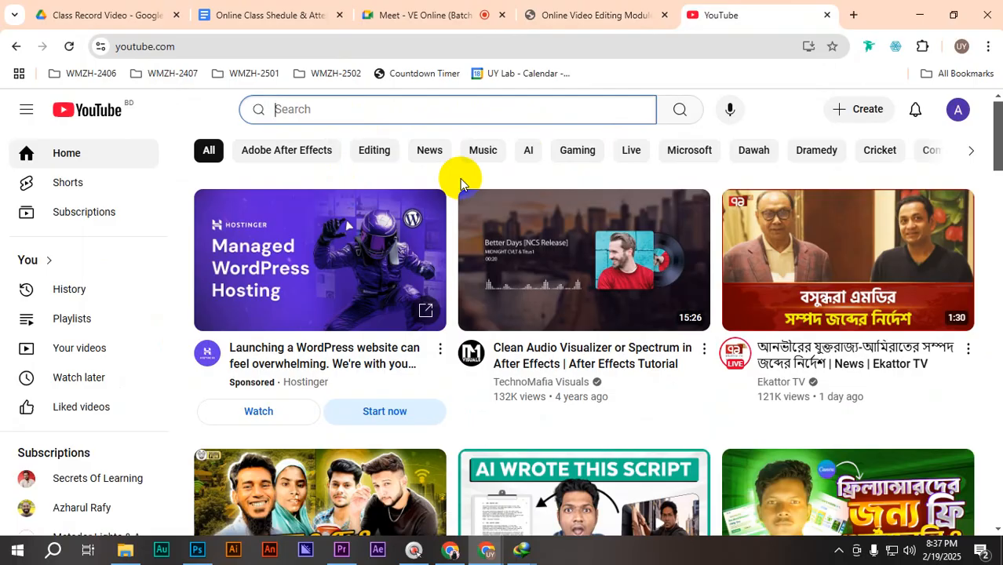
pyautogui.write('clon')
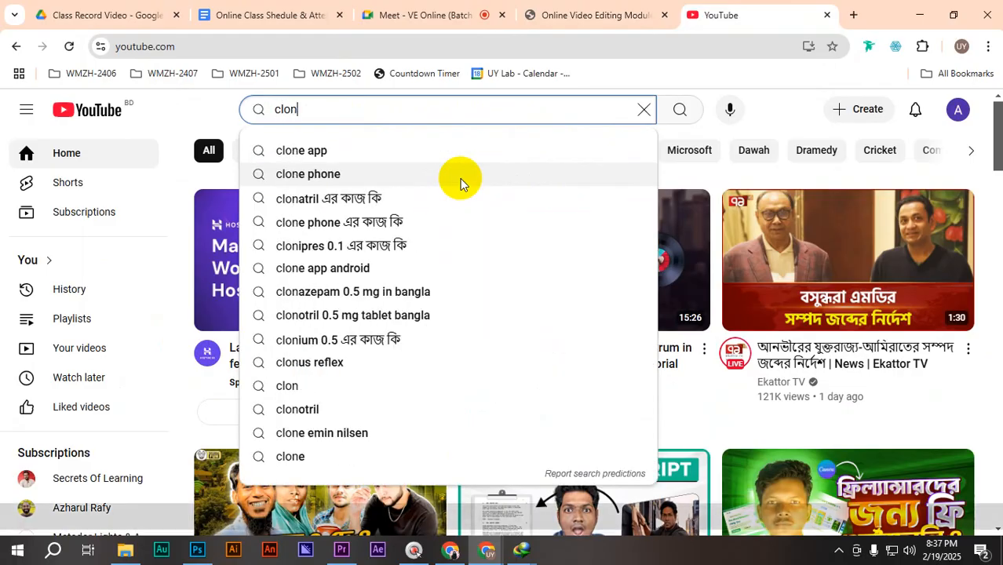
pyautogui.write('e video')
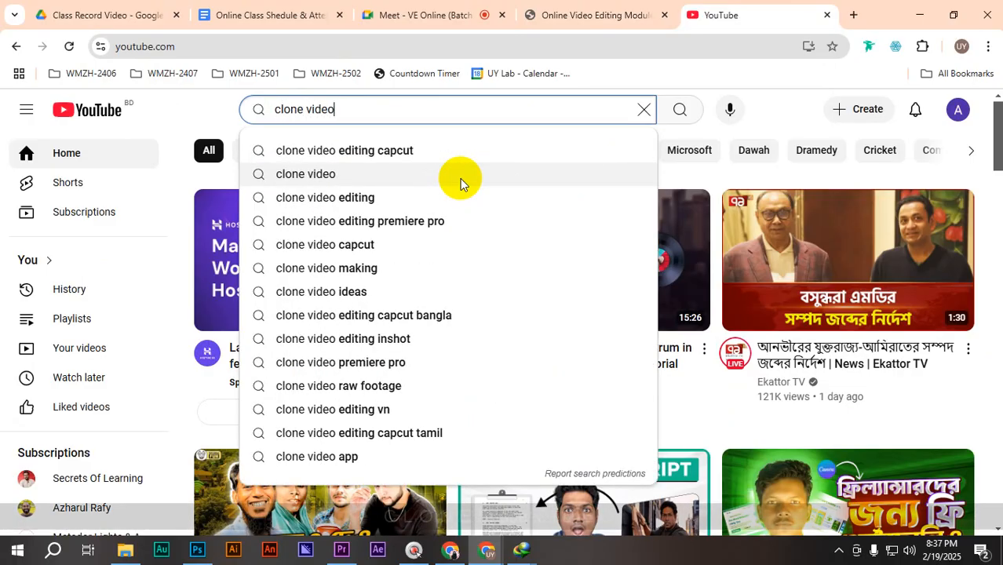
pyautogui.press('Return')
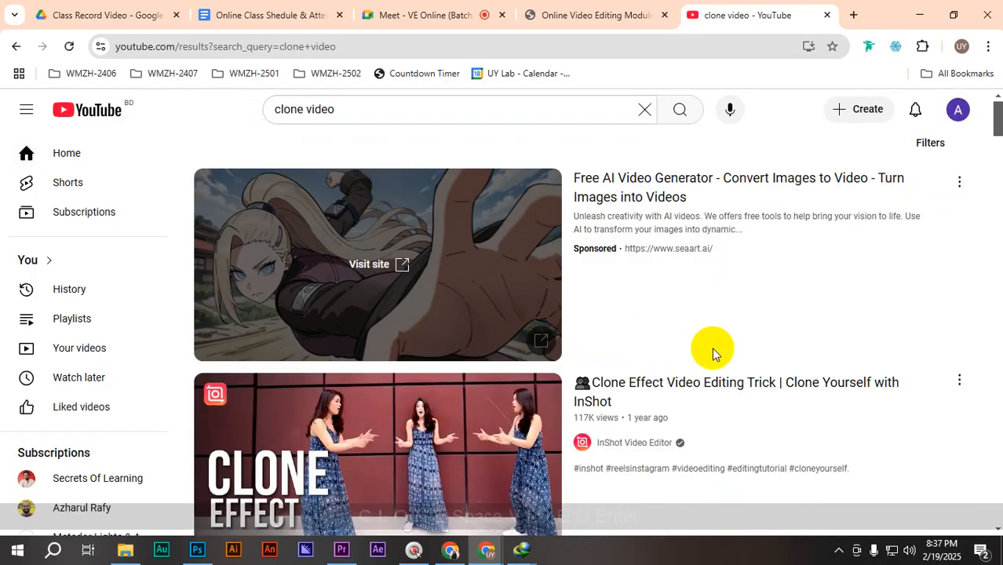
# - Watch parts of InShot's Clone Effect Video Editing Trick in full screen, skipping the ad, and return to the search results
pyautogui.scroll(-2, 711, 351)
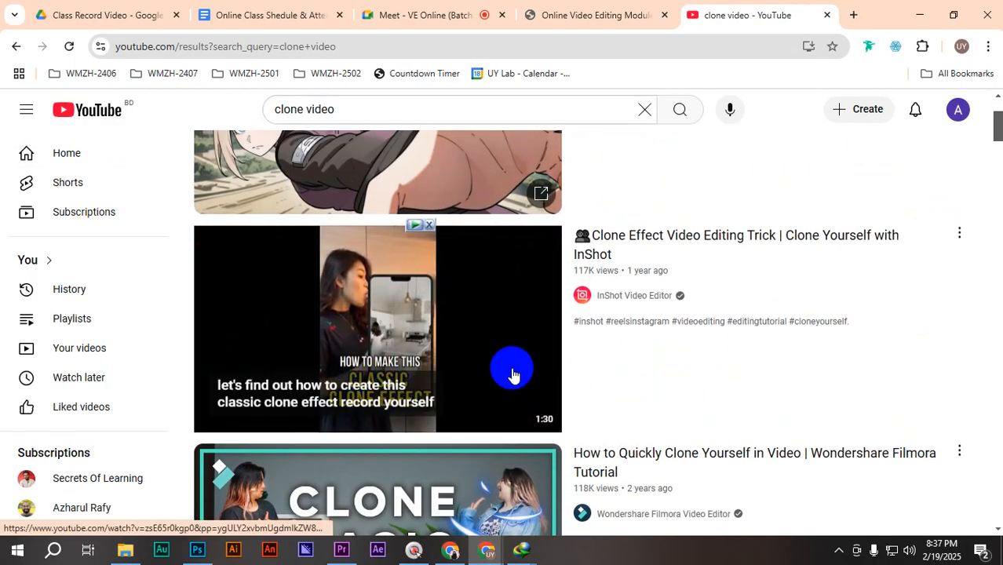
pyautogui.click(518, 365)
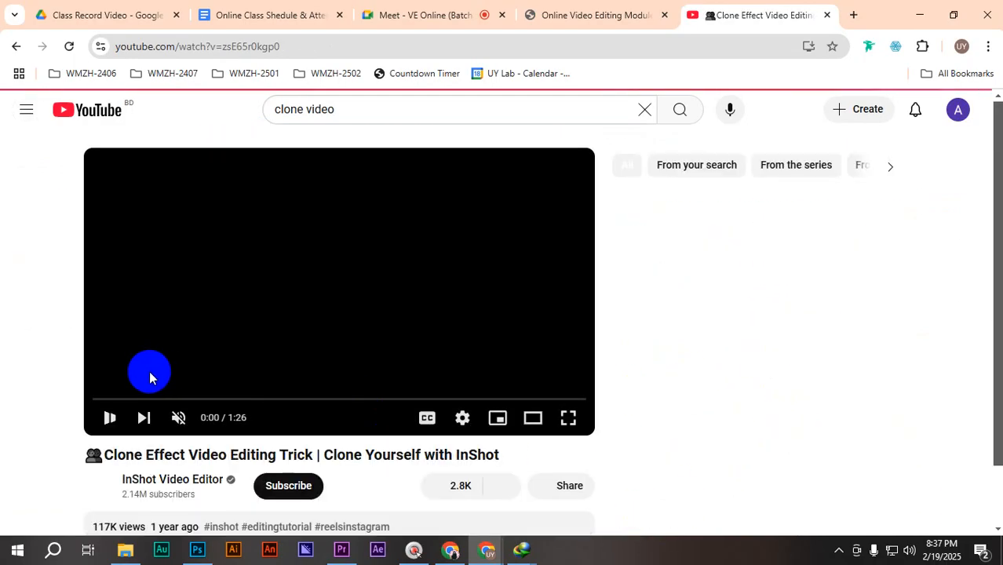
pyautogui.click(177, 417)
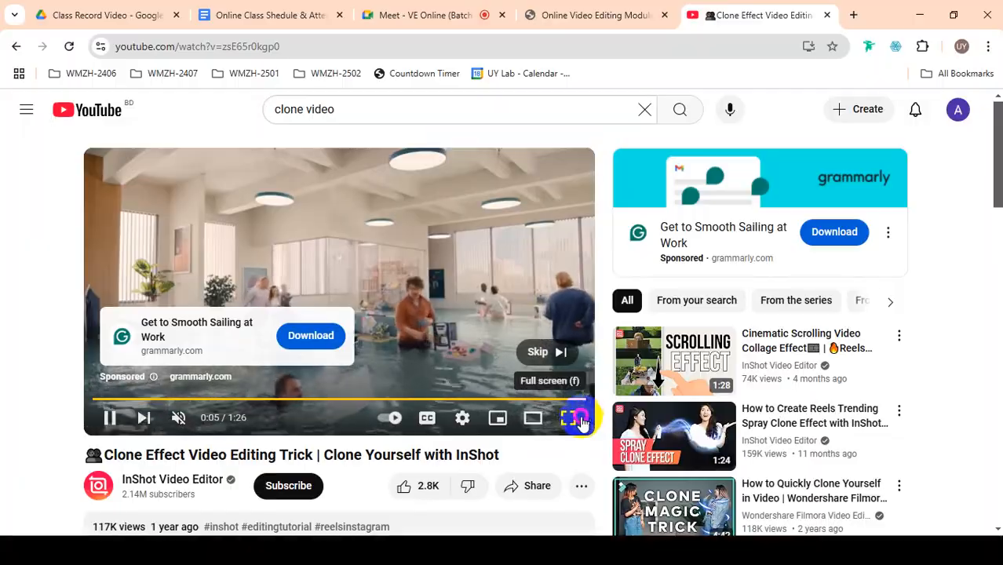
pyautogui.click(568, 418)
pyautogui.click(945, 473)
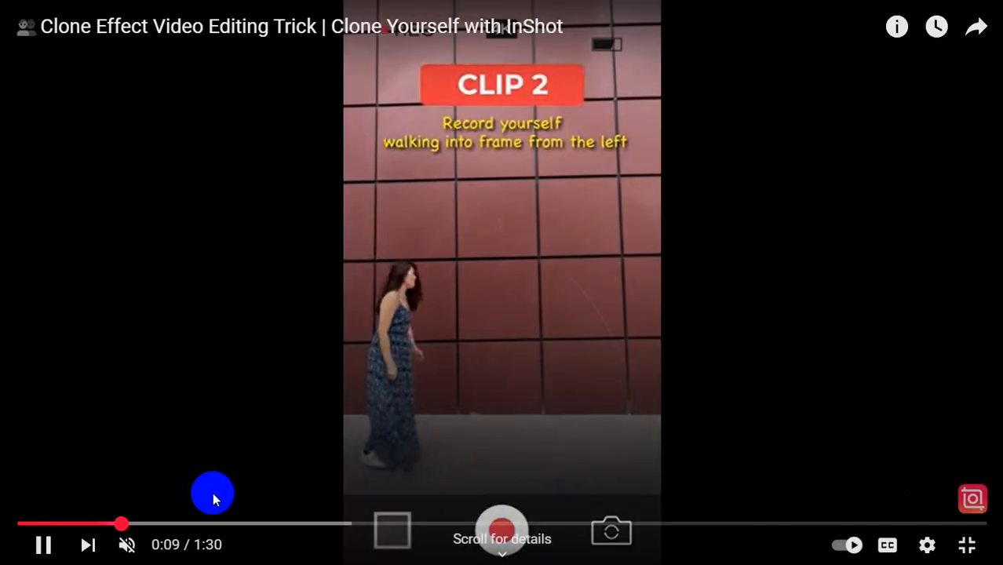
pyautogui.click(266, 523)
pyautogui.click(967, 544)
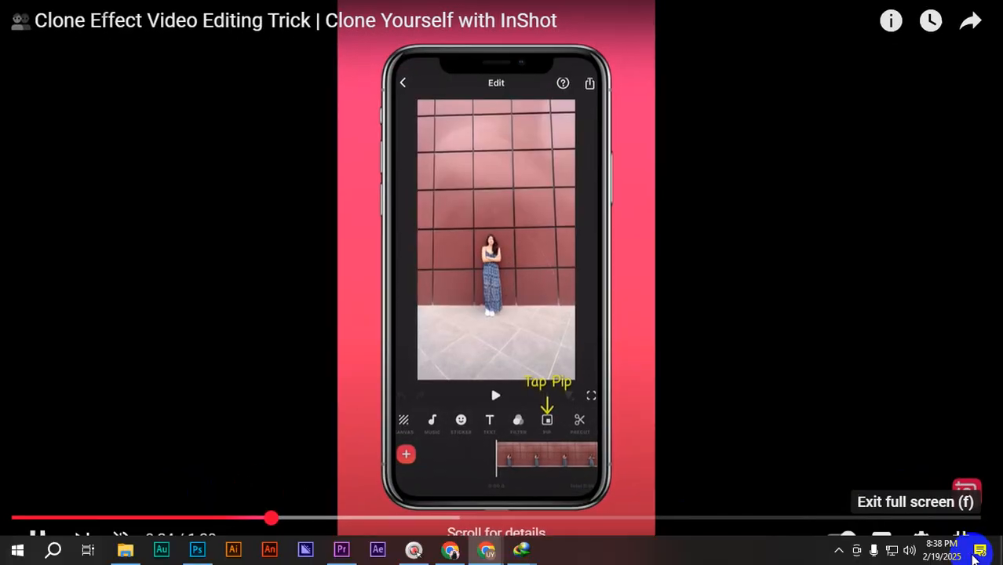
pyautogui.scroll(-5, 514, 379)
pyautogui.scroll(5, 431, 357)
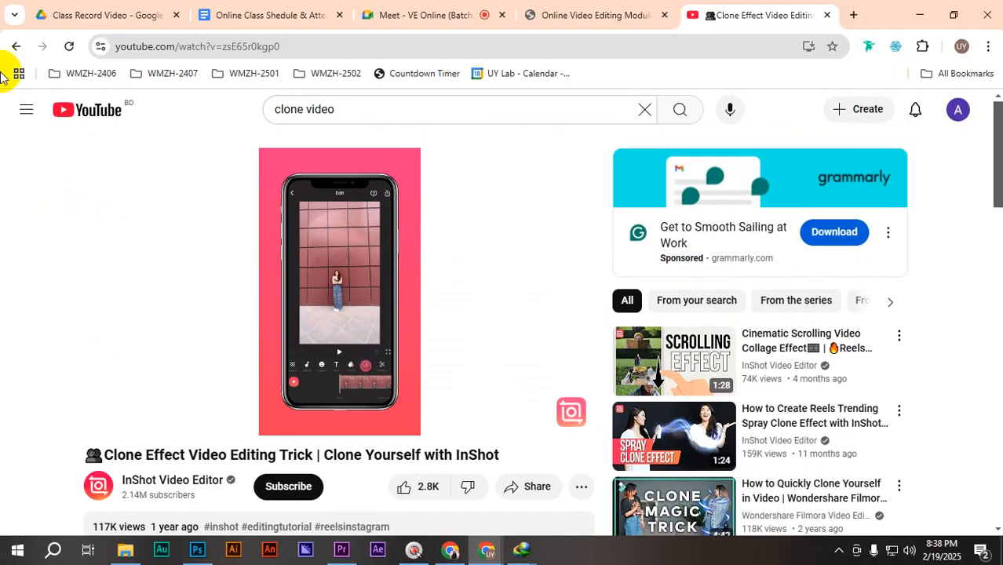
pyautogui.click(15, 46)
# - Examine the clone video search results for examples of one person shown several times in a shot
pyautogui.scroll(-3, 519, 322)
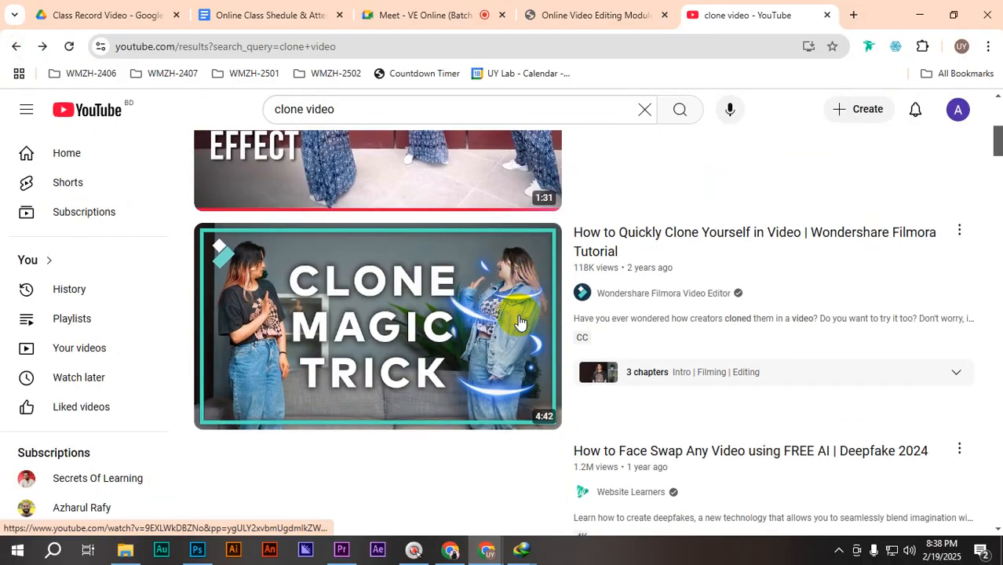
pyautogui.scroll(3, 369, 219)
pyautogui.scroll(-8, 582, 394)
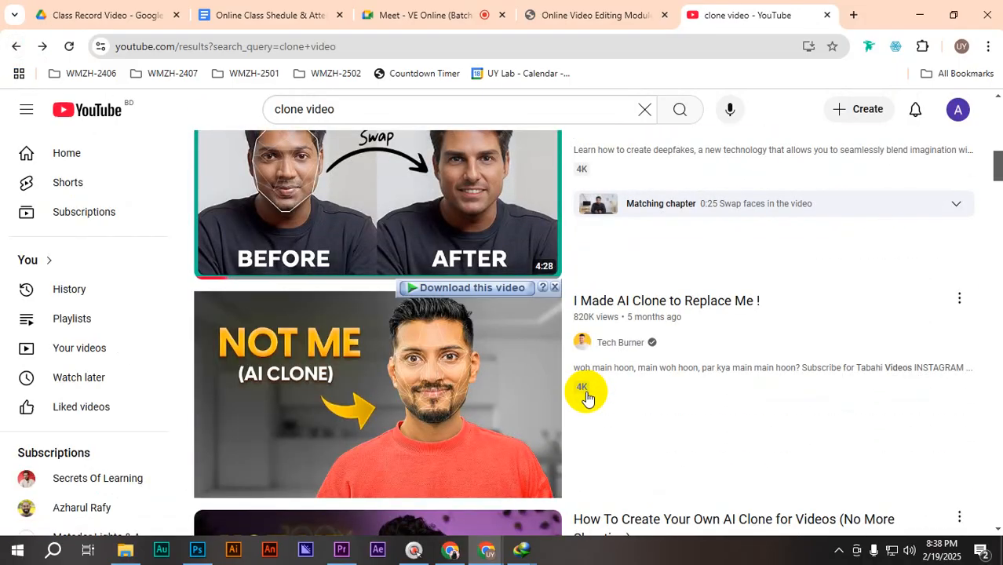
pyautogui.scroll(2, 585, 392)
pyautogui.scroll(-7, 585, 396)
pyautogui.scroll(-3, 585, 404)
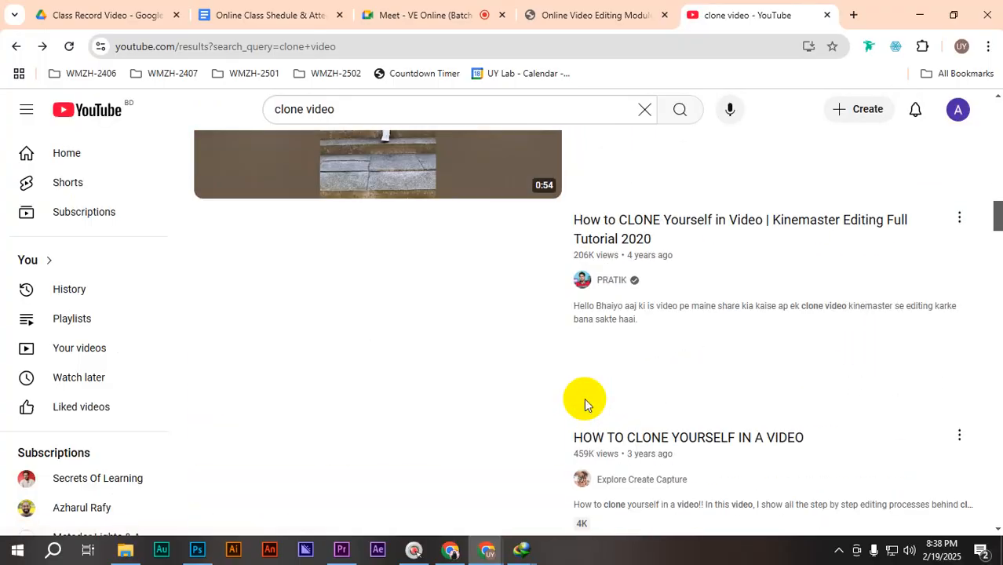
pyautogui.moveTo(480, 304)
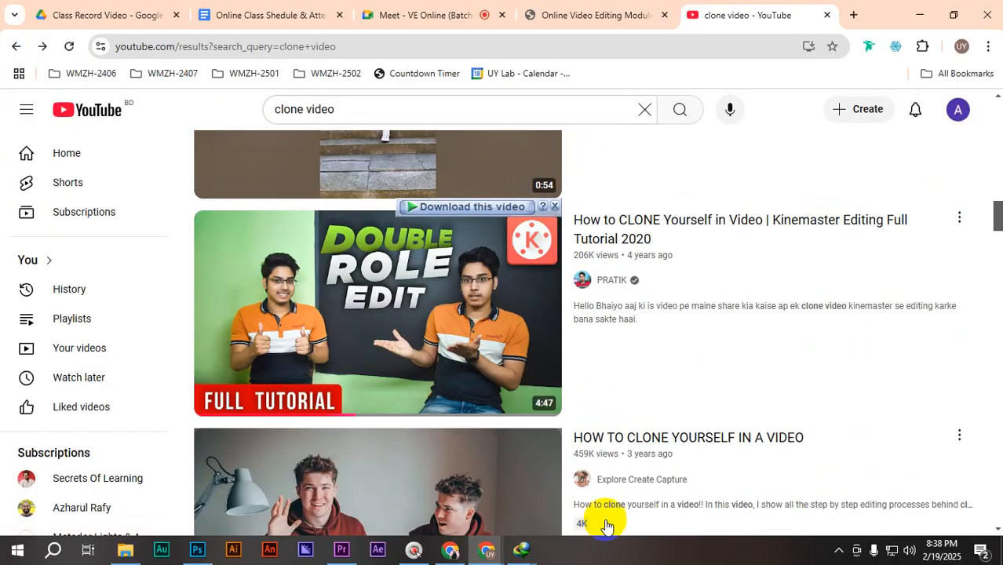
pyautogui.moveTo(600, 519)
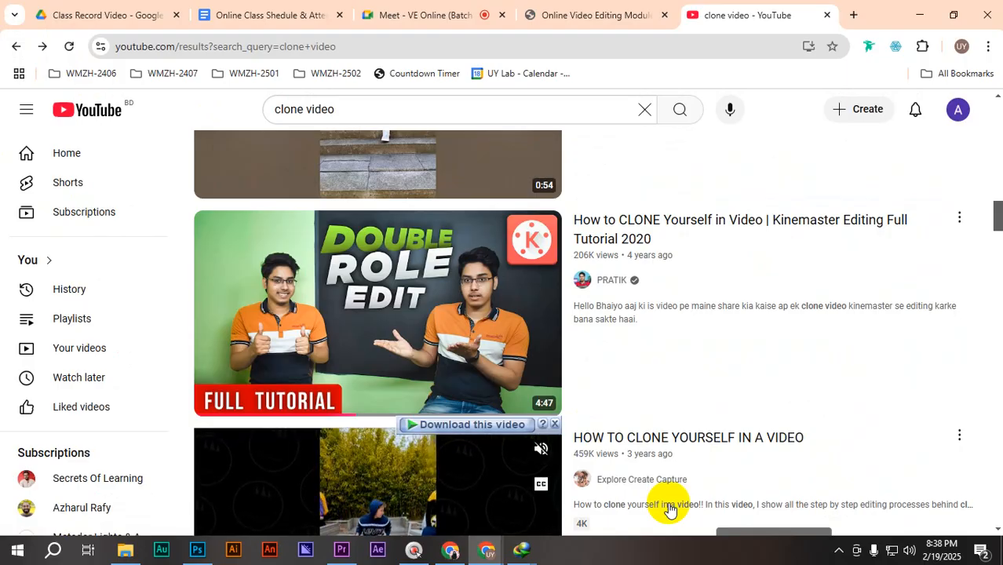
pyautogui.scroll(-6, 691, 439)
pyautogui.scroll(3, 504, 396)
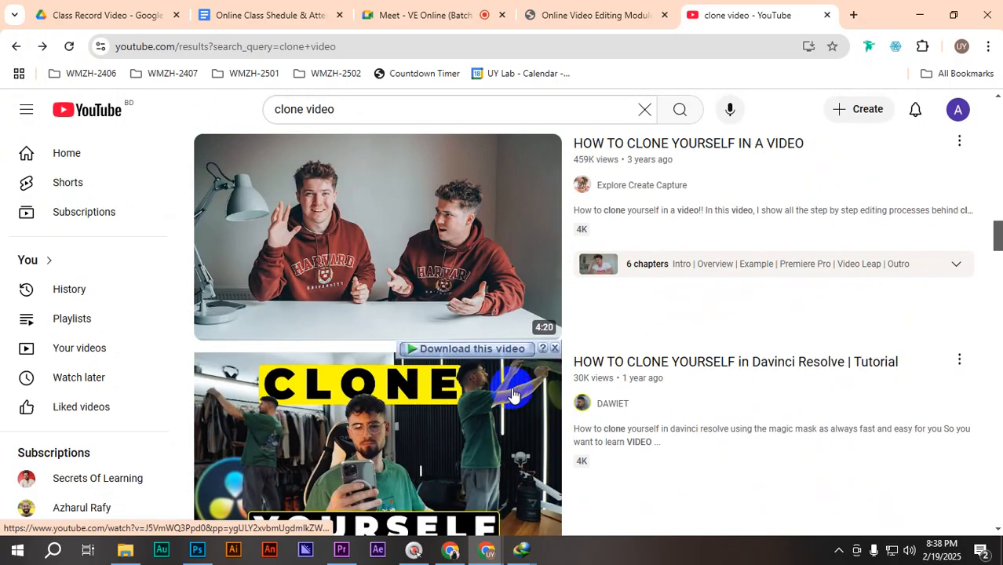
# - Play HOW TO CLONE YOURSELF IN A VIDEO with sound at reduced volume, skip ahead to 1:05, and pause it
pyautogui.click(448, 237)
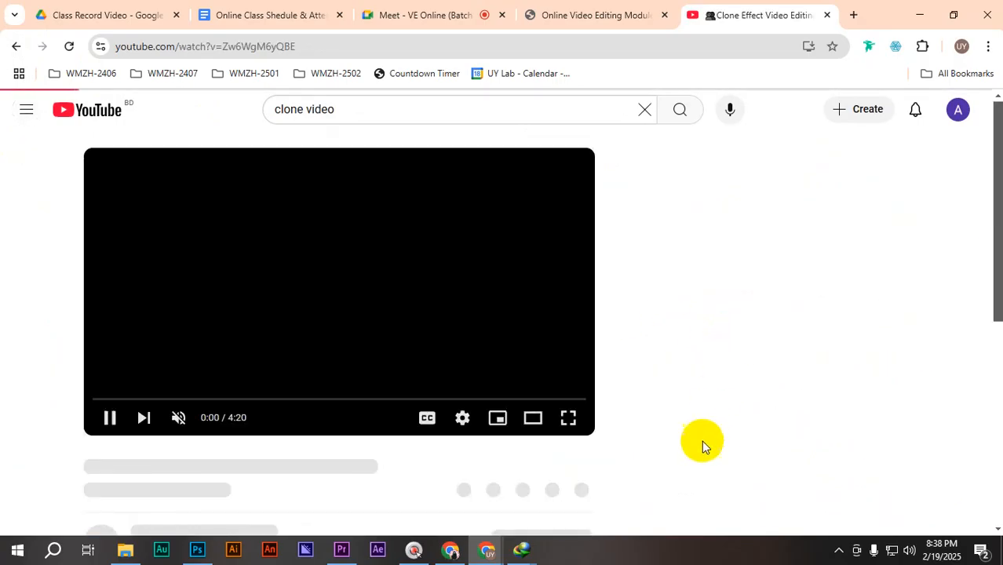
pyautogui.click(180, 416)
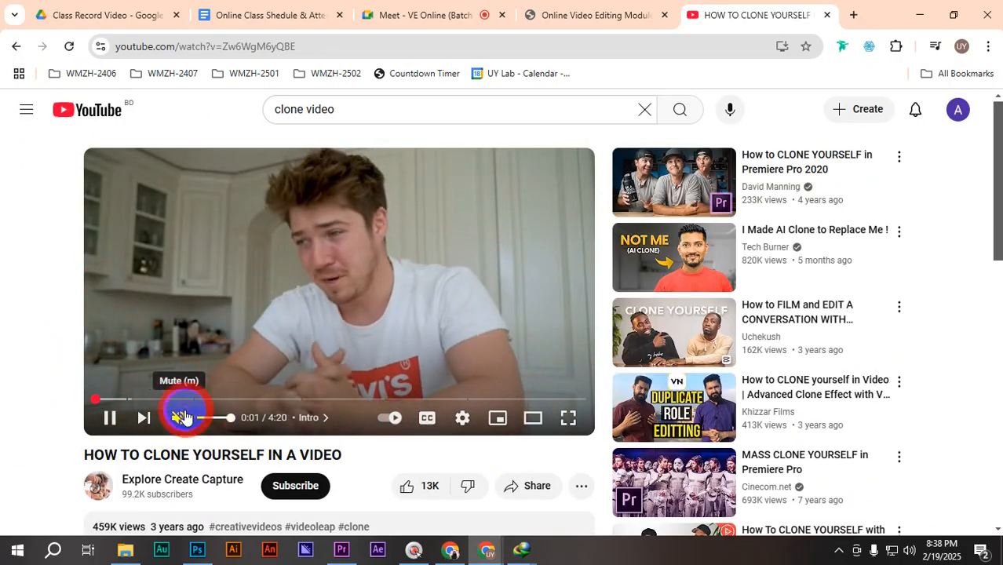
pyautogui.click(208, 418)
pyautogui.click(205, 418)
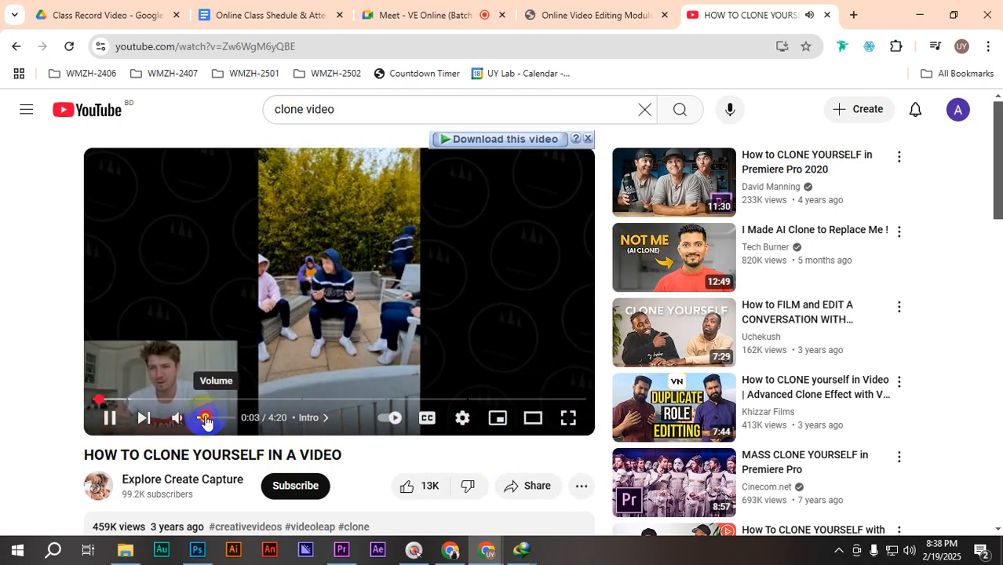
pyautogui.moveTo(157, 398); pyautogui.dragTo(156, 400)
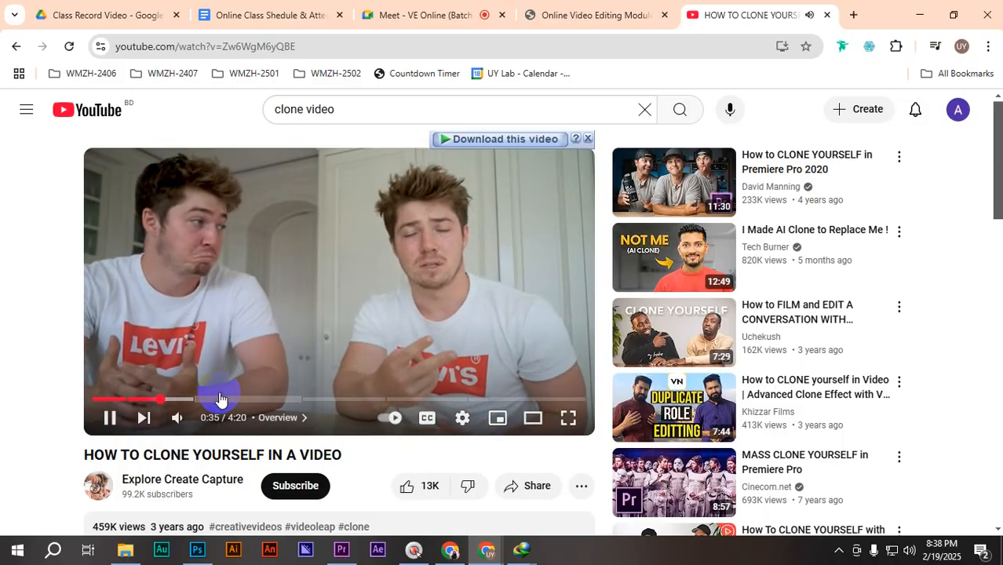
pyautogui.click(219, 399)
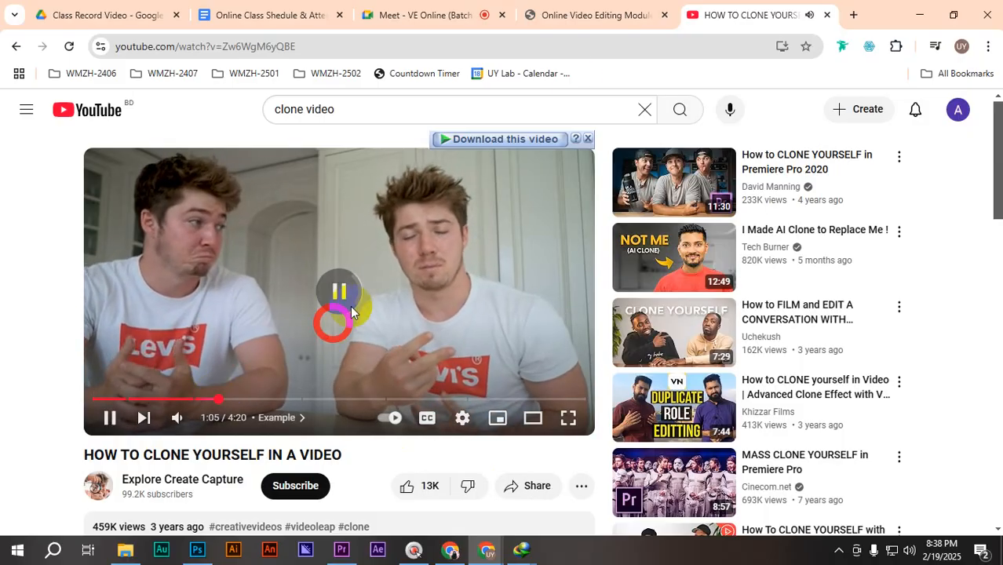
pyautogui.click(350, 310)
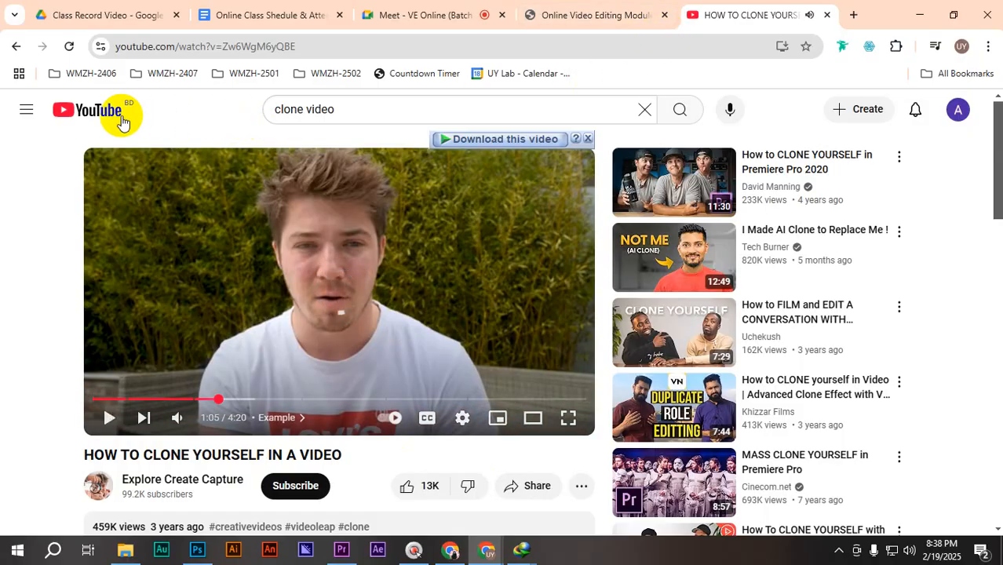
# - Return to the YouTube home page and switch to the Google Meet tab
pyautogui.click(124, 124)
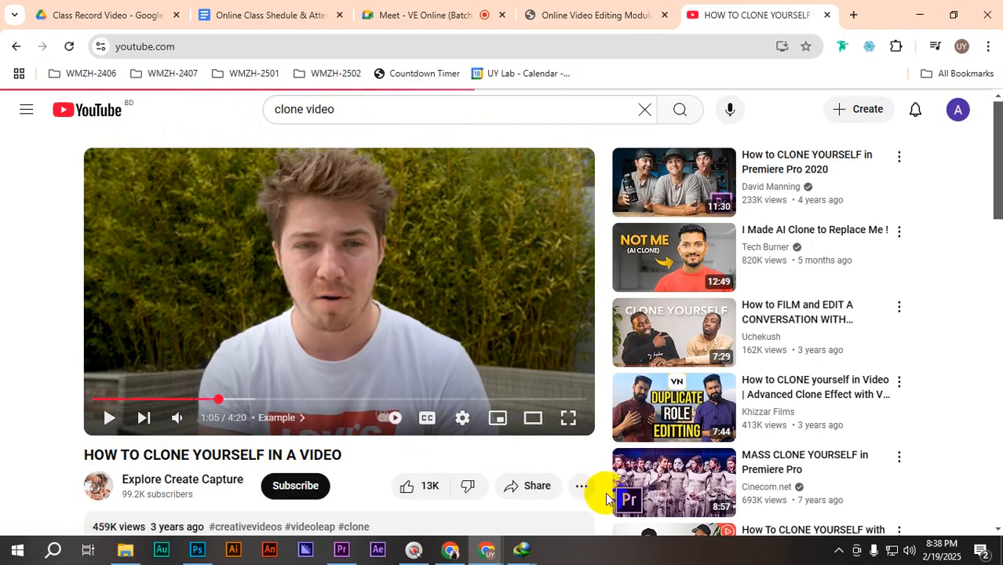
pyautogui.scroll(-2, 616, 502)
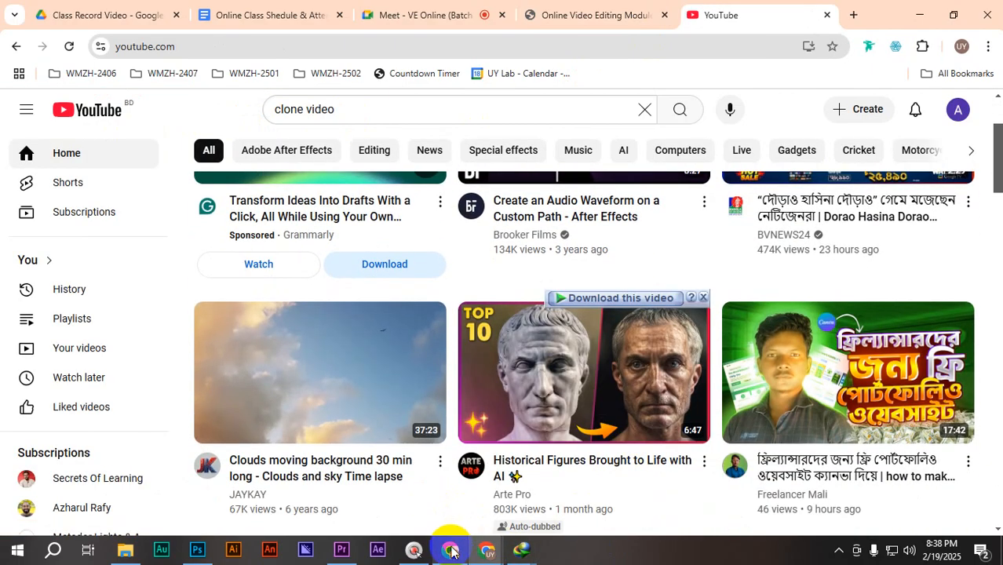
pyautogui.click(434, 11)
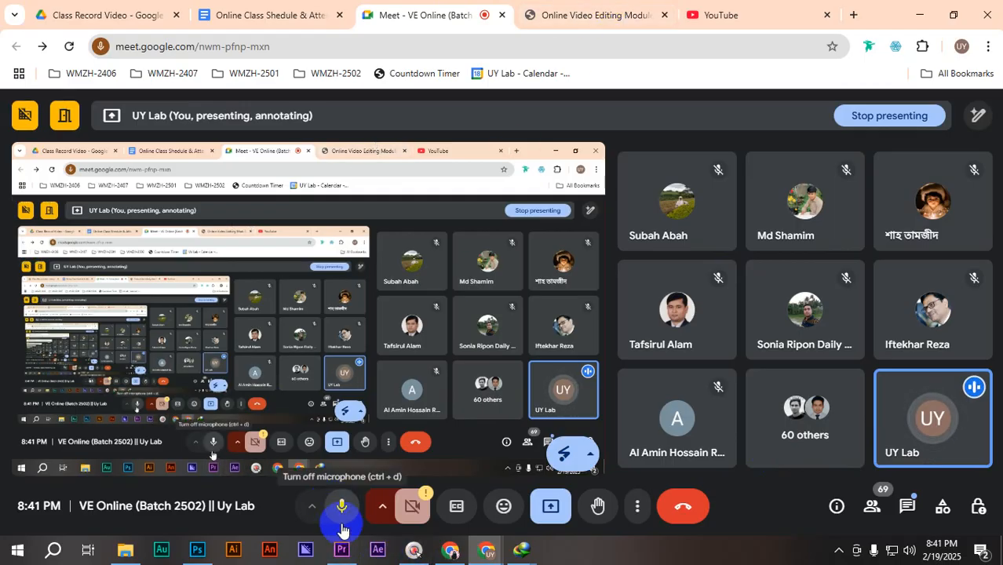
# - Switch to File Explorer, open the F: drive, and search it for "clone video"
pyautogui.click(342, 549)
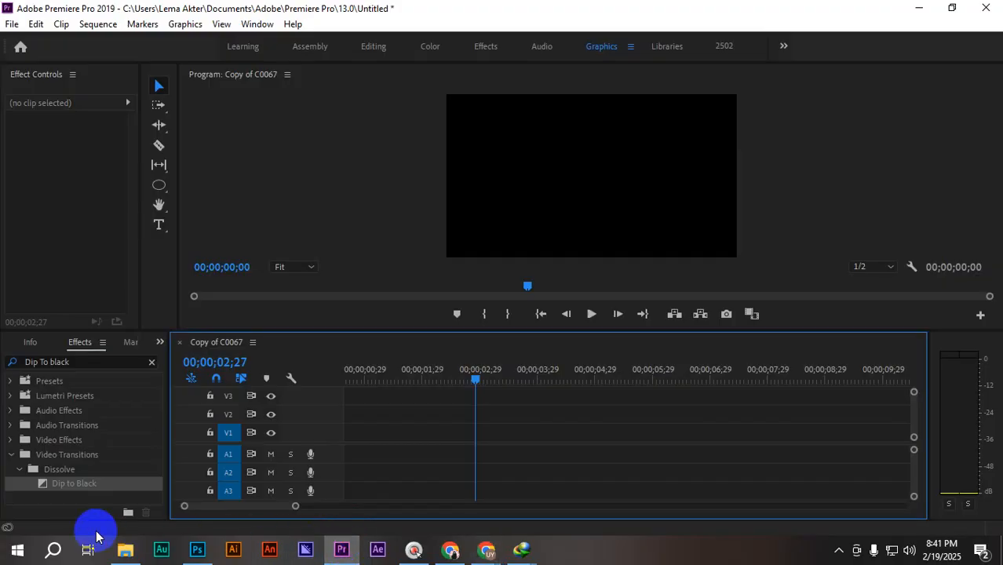
pyautogui.click(125, 550)
pyautogui.click(24, 270)
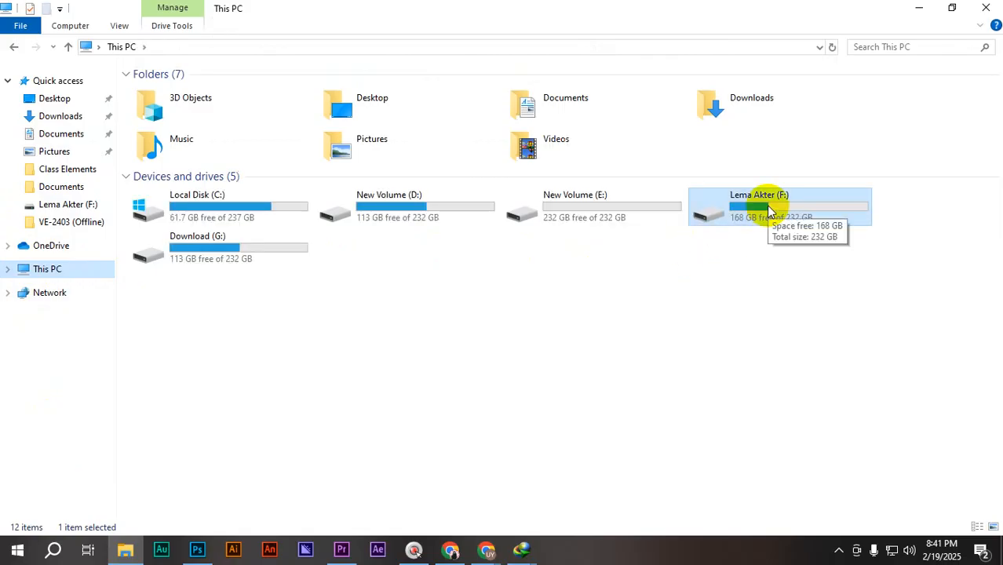
pyautogui.doubleClick(769, 210)
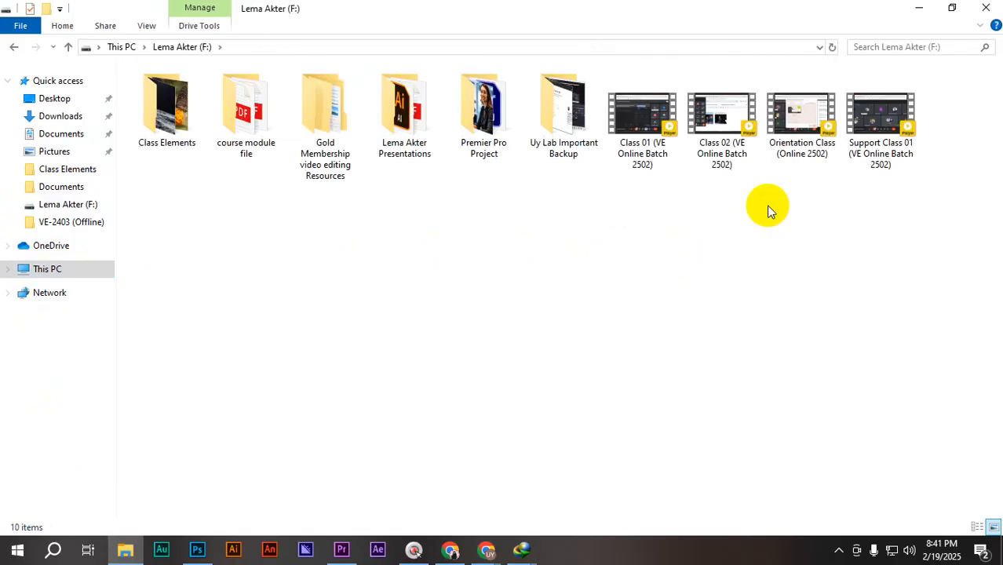
pyautogui.click(871, 48)
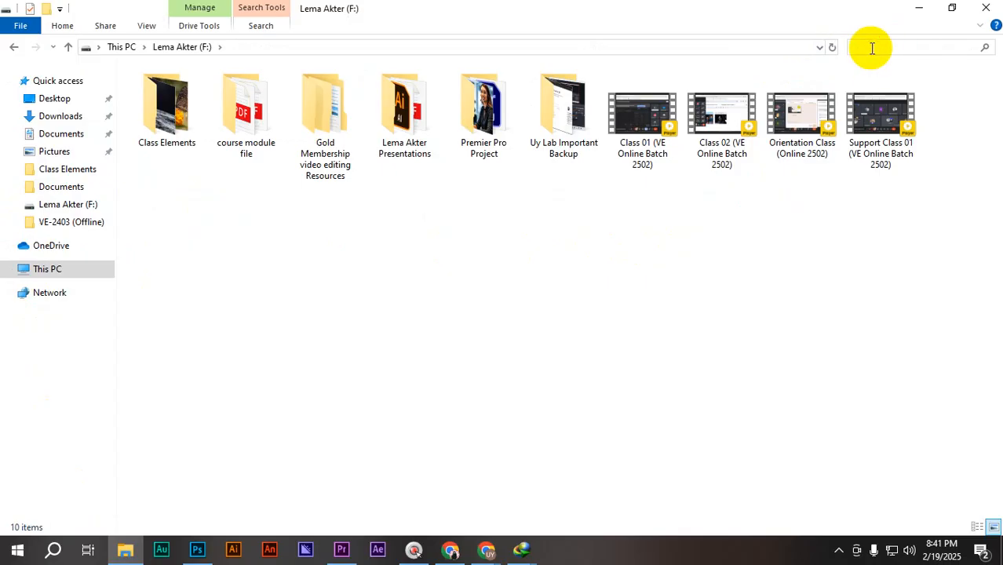
pyautogui.write('clone video')
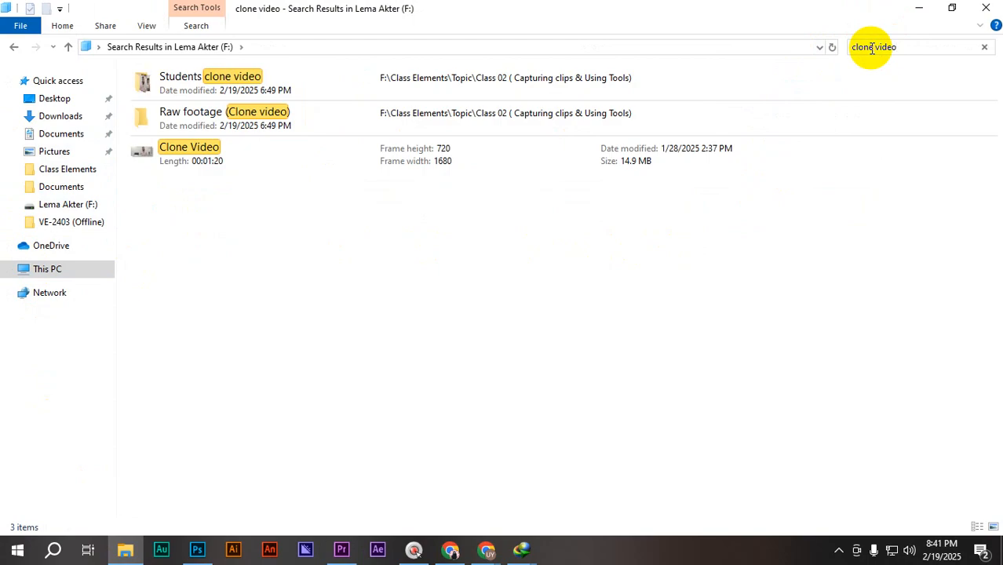
# - Show the search results as large icons and open the Students clone video folder
pyautogui.click(147, 26)
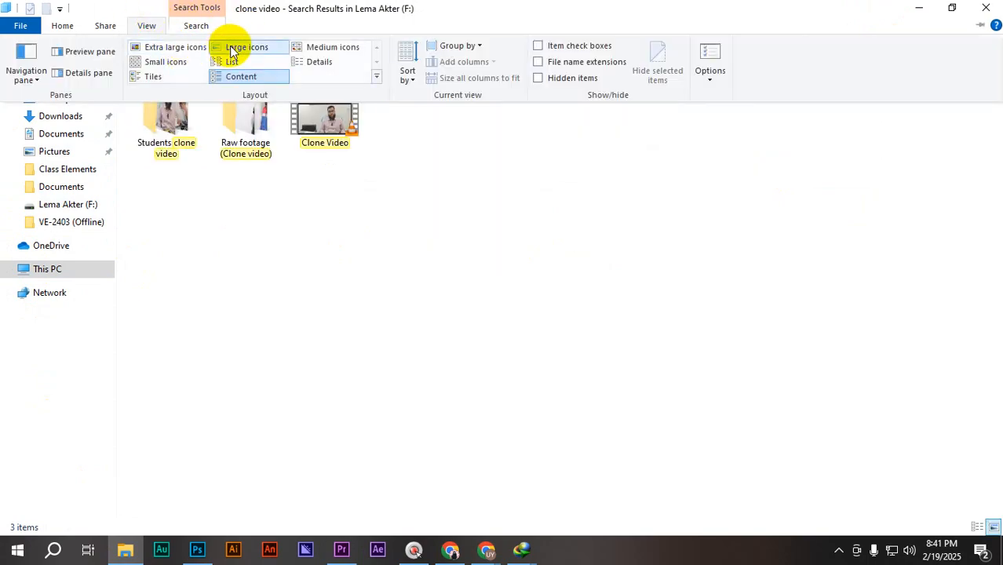
pyautogui.click(232, 51)
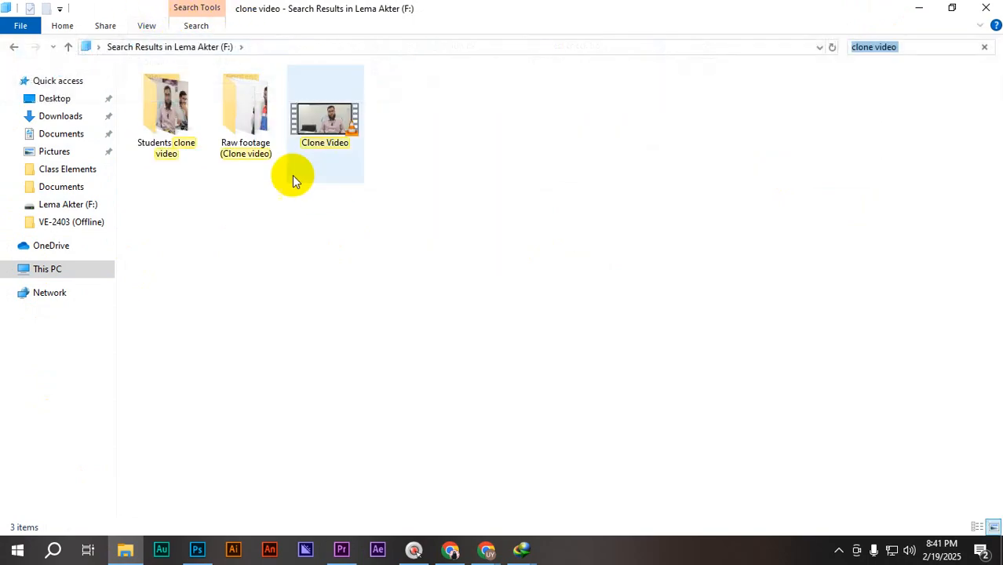
pyautogui.doubleClick(166, 123)
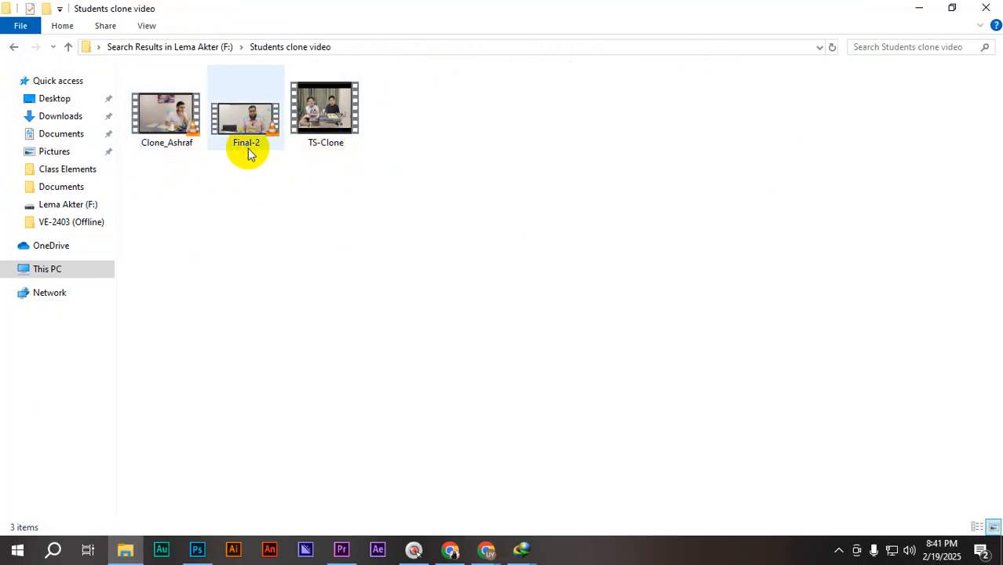
# - Open TS-Clone with PotPlayer, watch it from the beginning in full screen, and close the player
pyautogui.doubleClick(331, 122)
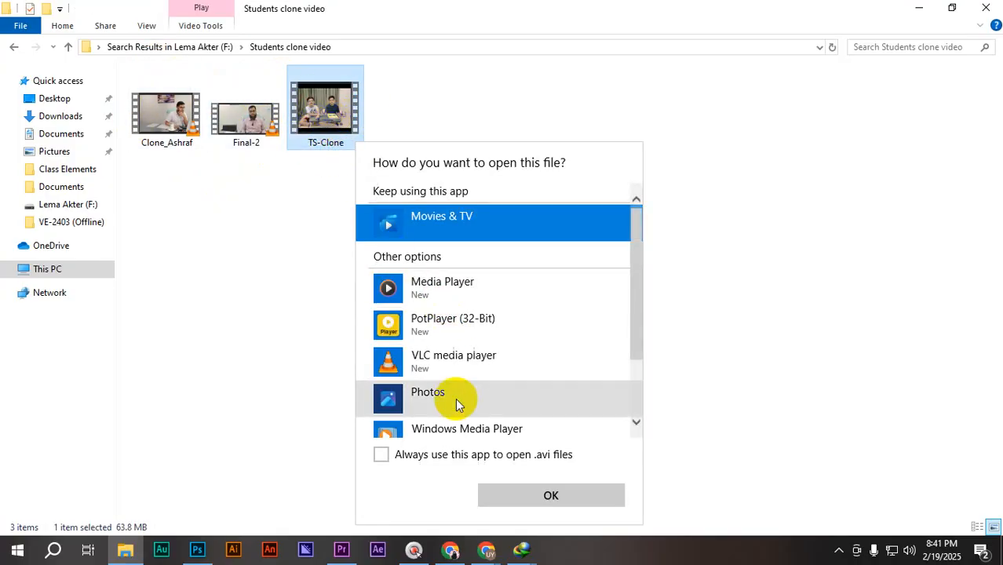
pyautogui.click(453, 340)
pyautogui.click(565, 495)
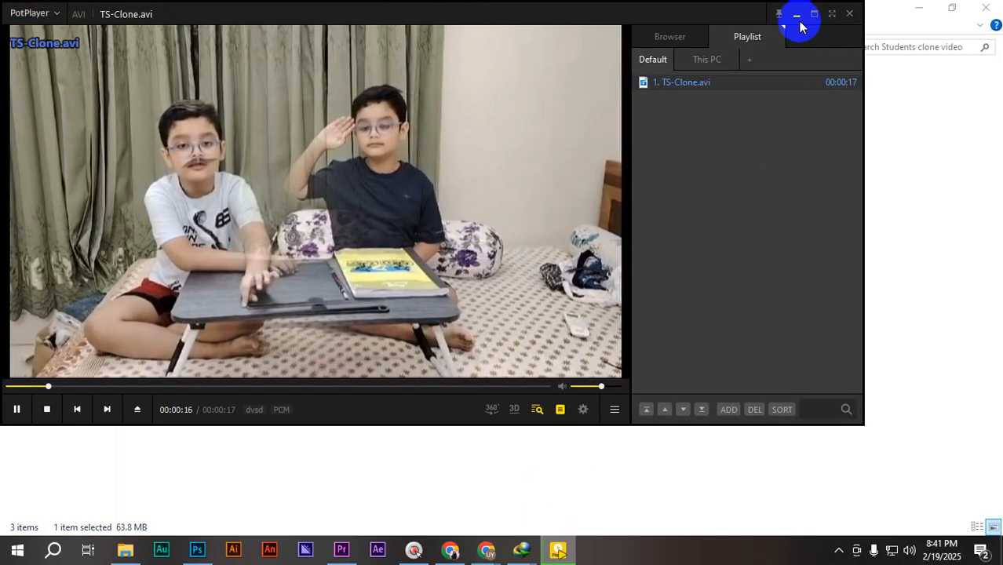
pyautogui.click(832, 13)
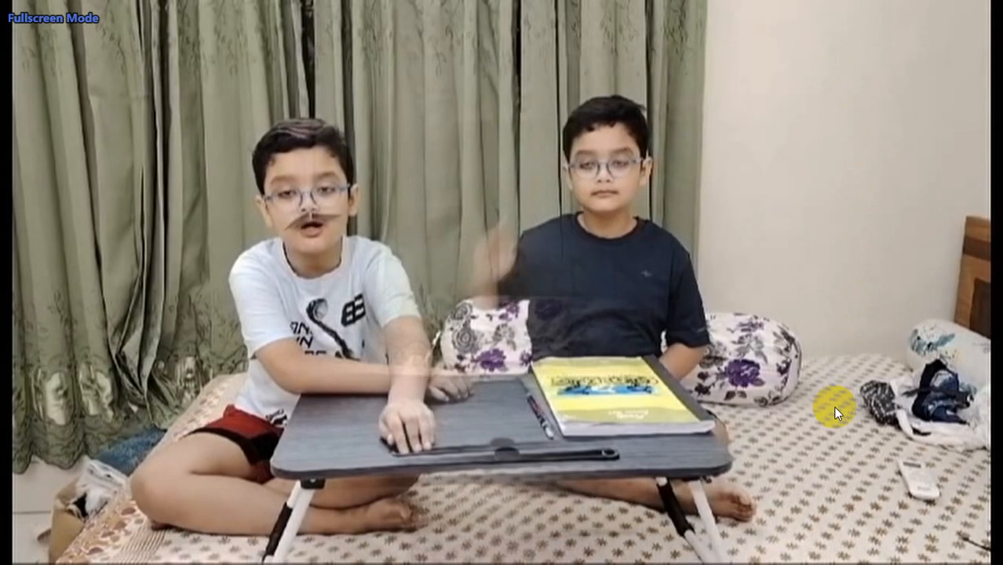
pyautogui.click(671, 98)
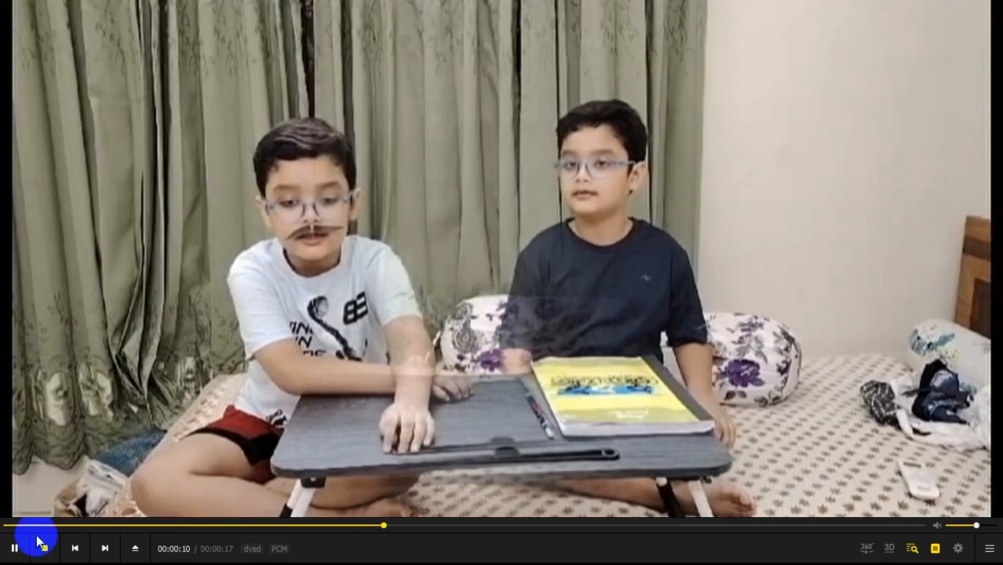
pyautogui.click(8, 524)
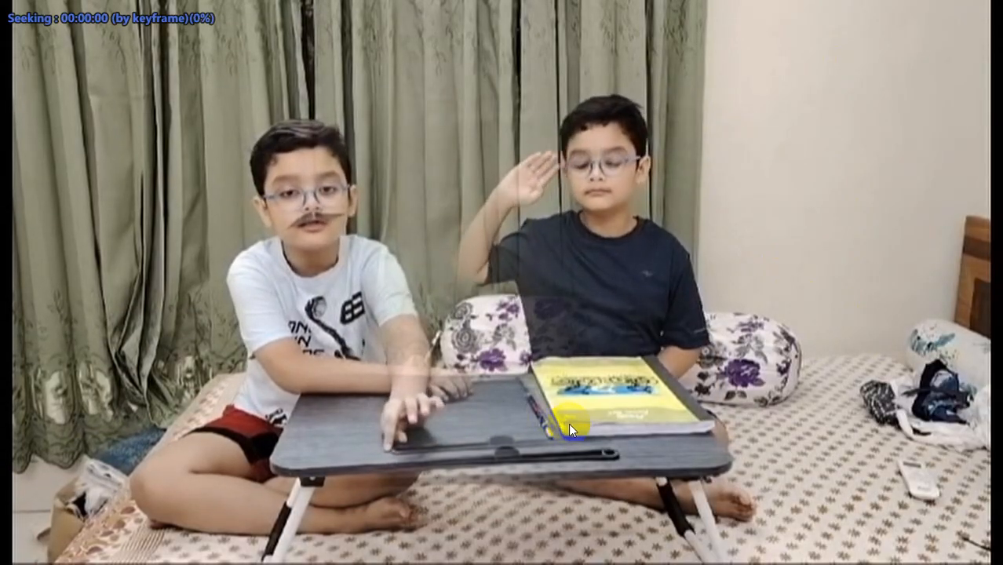
pyautogui.moveTo(938, 536)
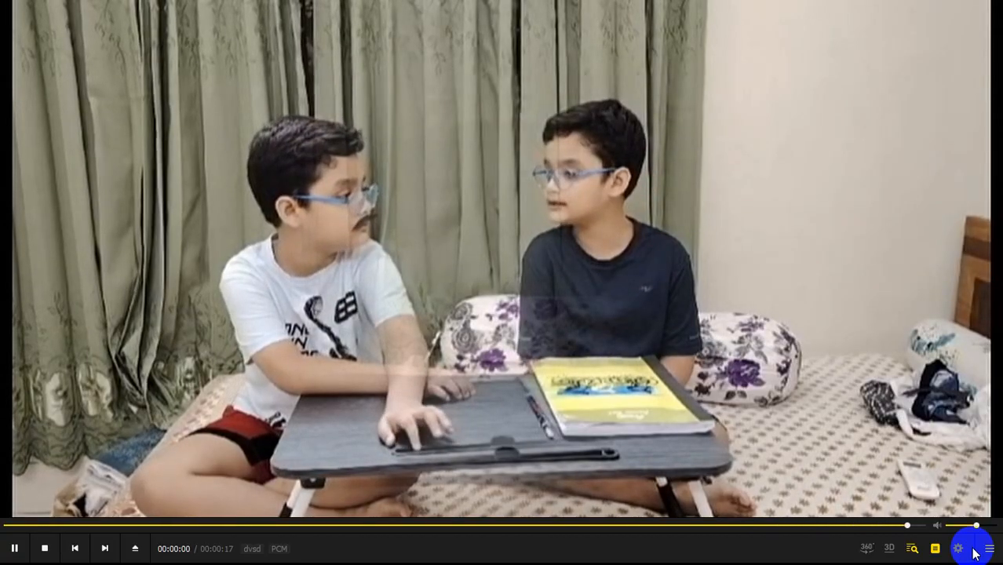
pyautogui.click(993, 13)
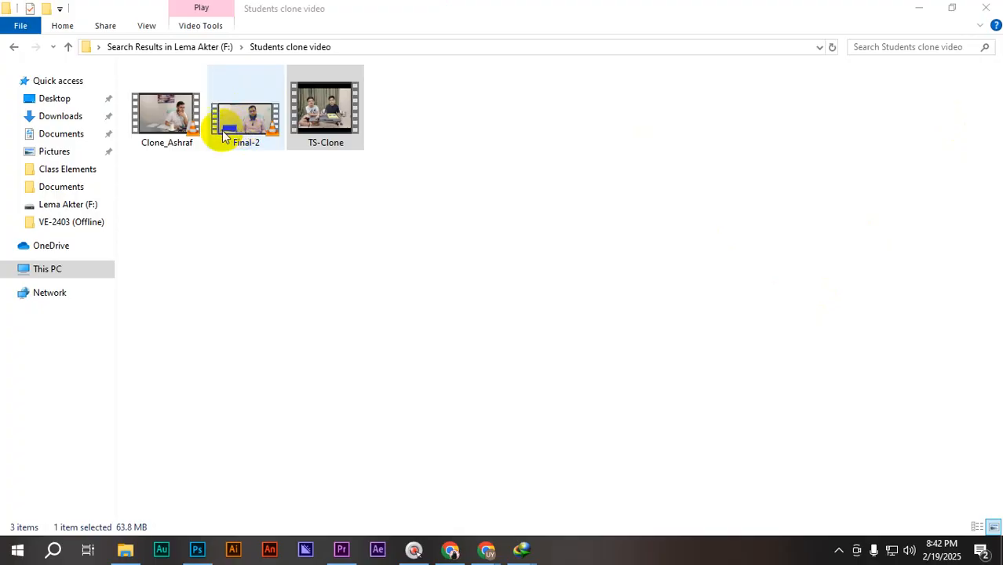
# - Watch the clone clip of the man working at the HP laptop, pause it near the end, and close it
pyautogui.doubleClick(188, 125)
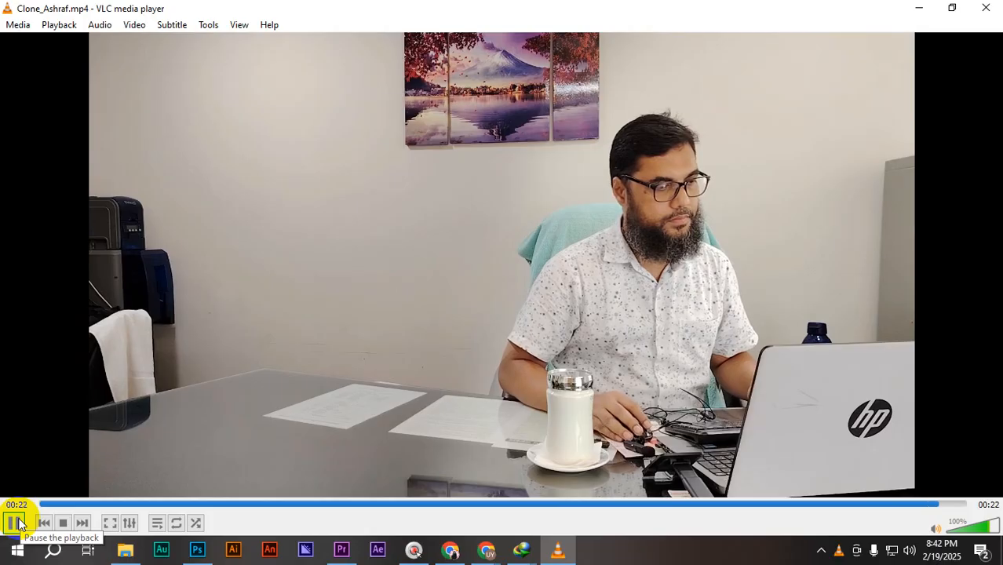
pyautogui.click(17, 524)
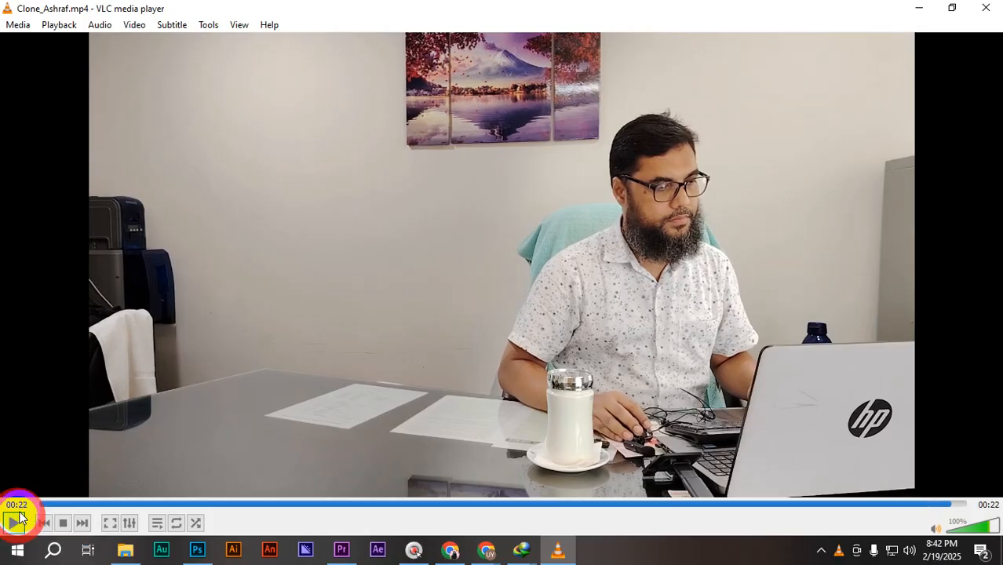
pyautogui.click(987, 9)
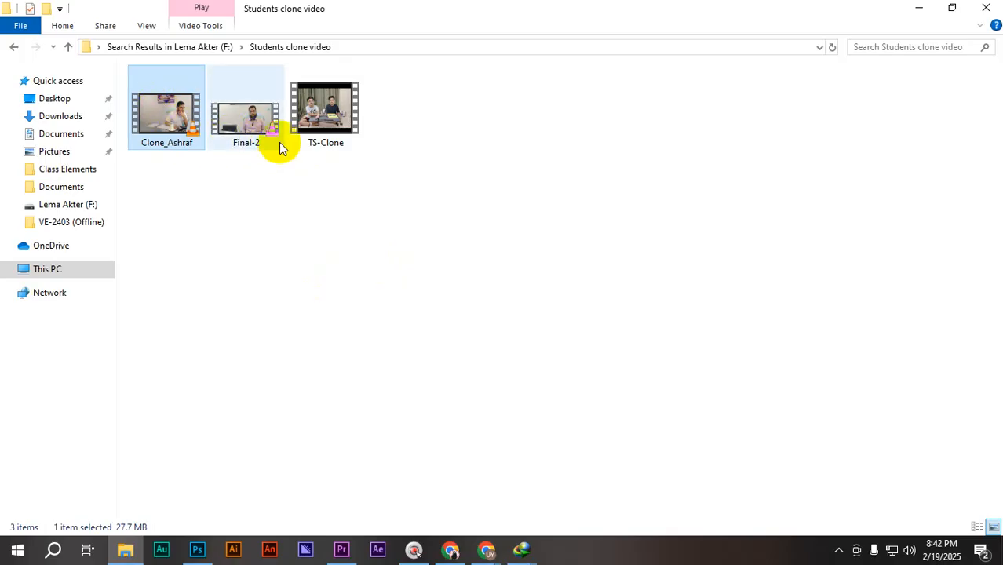
# - Play Final-2 to its end, close the player, and switch to the Google Meet window
pyautogui.doubleClick(259, 133)
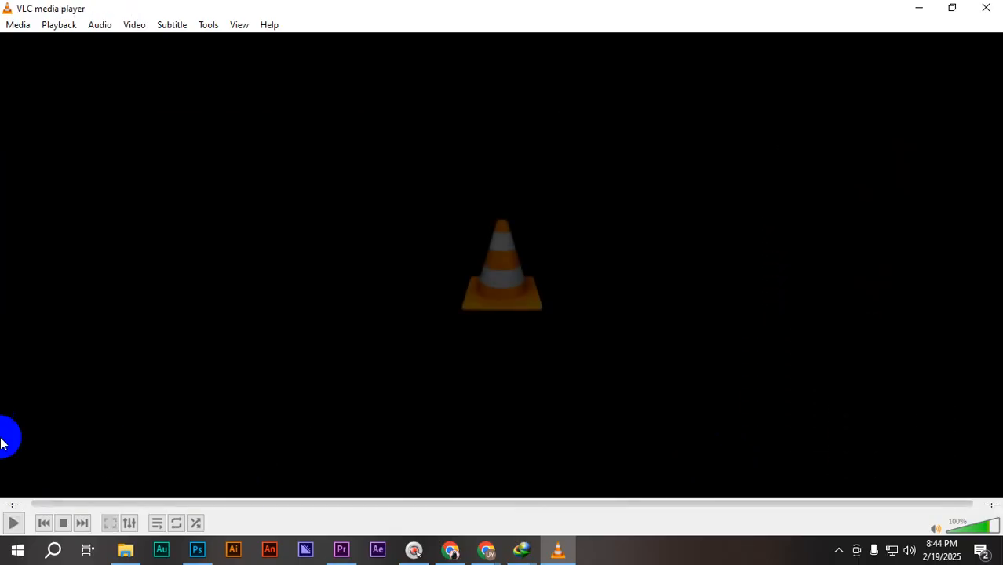
pyautogui.click(985, 9)
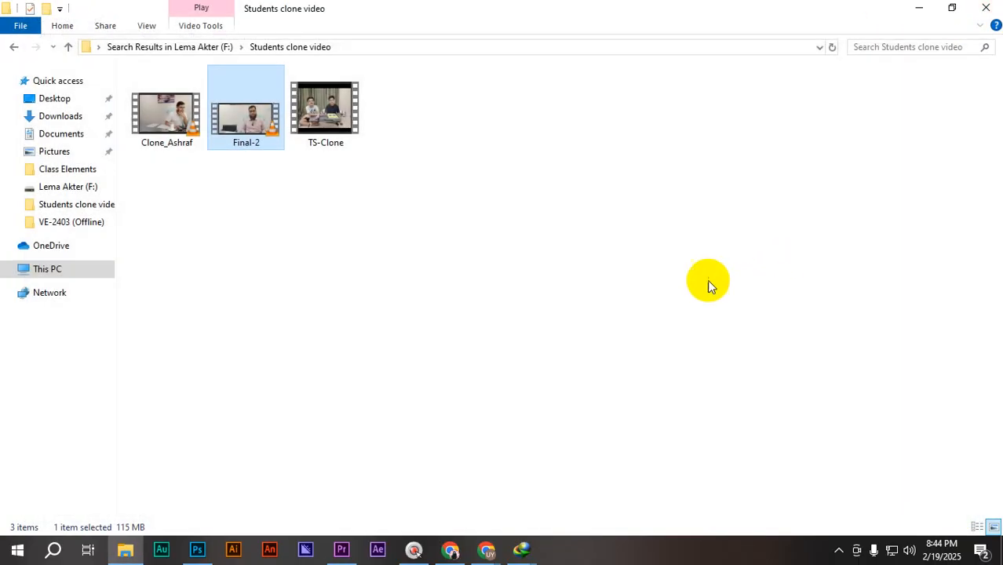
pyautogui.click(493, 550)
pyautogui.click(373, 498)
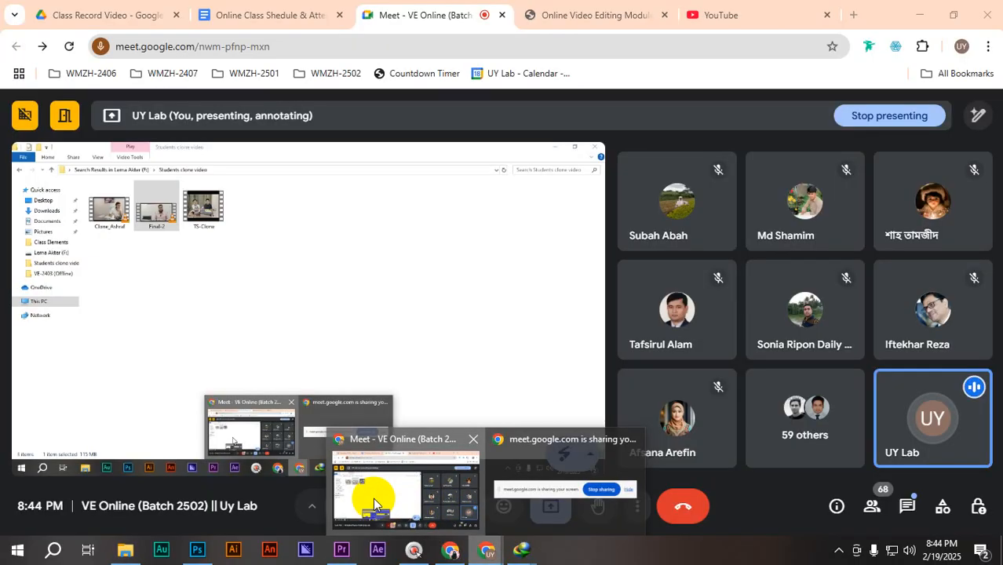
pyautogui.moveTo(727, 403)
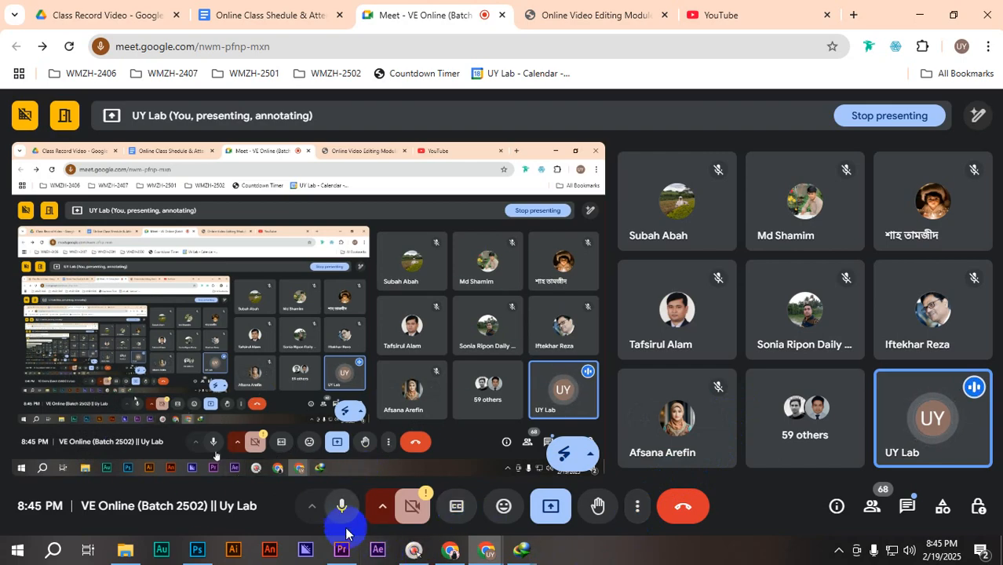
pyautogui.moveTo(343, 549)
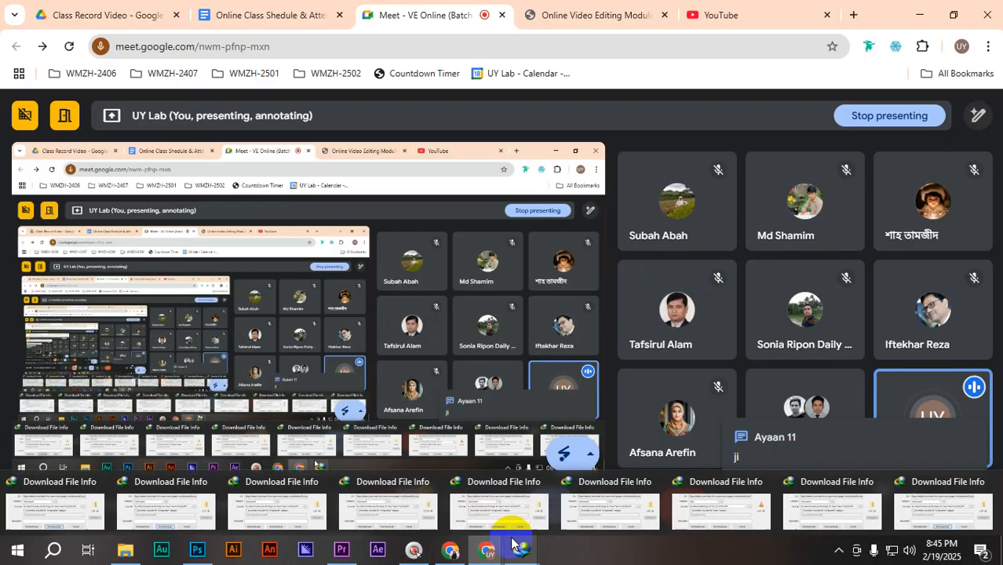
# - Return to the Students clone video folder and briefly replay Final-2 and the clone clip with the HP laptop, closing each
pyautogui.click(133, 553)
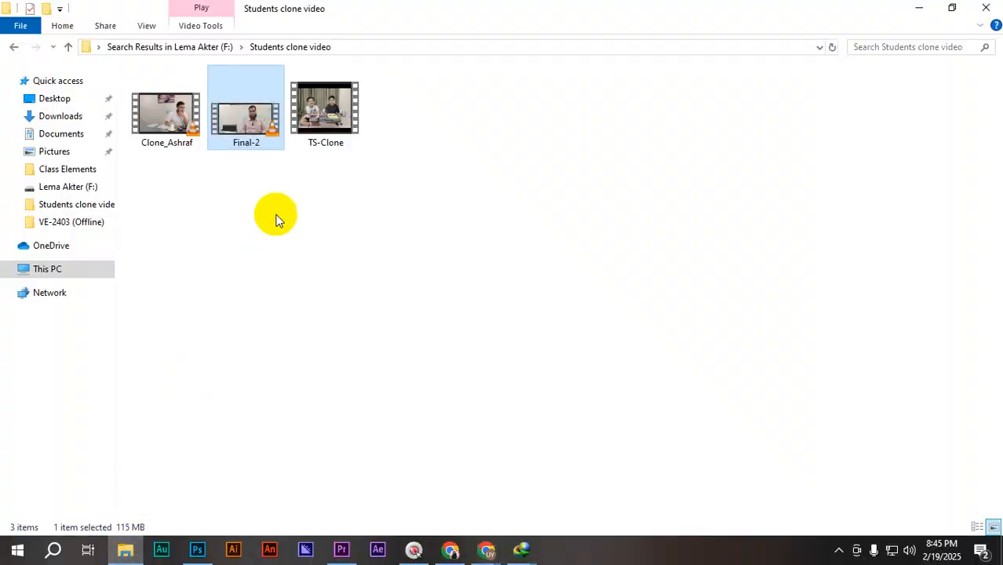
pyautogui.doubleClick(242, 124)
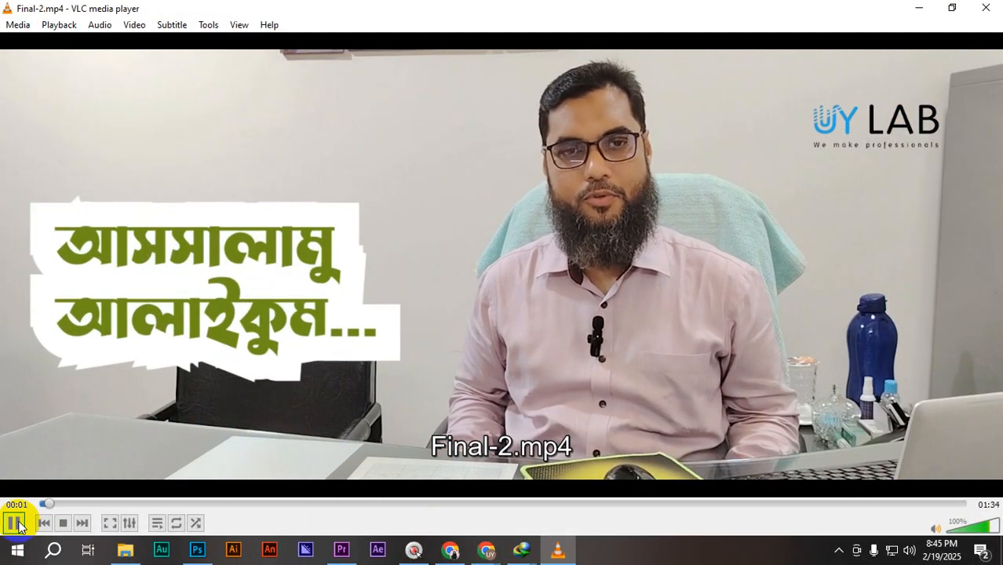
pyautogui.click(986, 8)
pyautogui.doubleClick(192, 124)
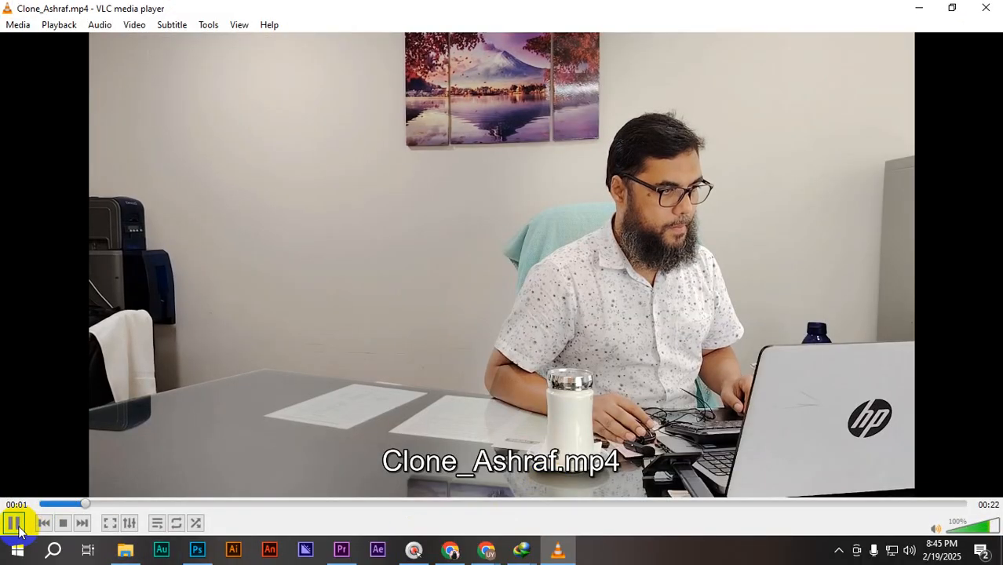
pyautogui.click(14, 522)
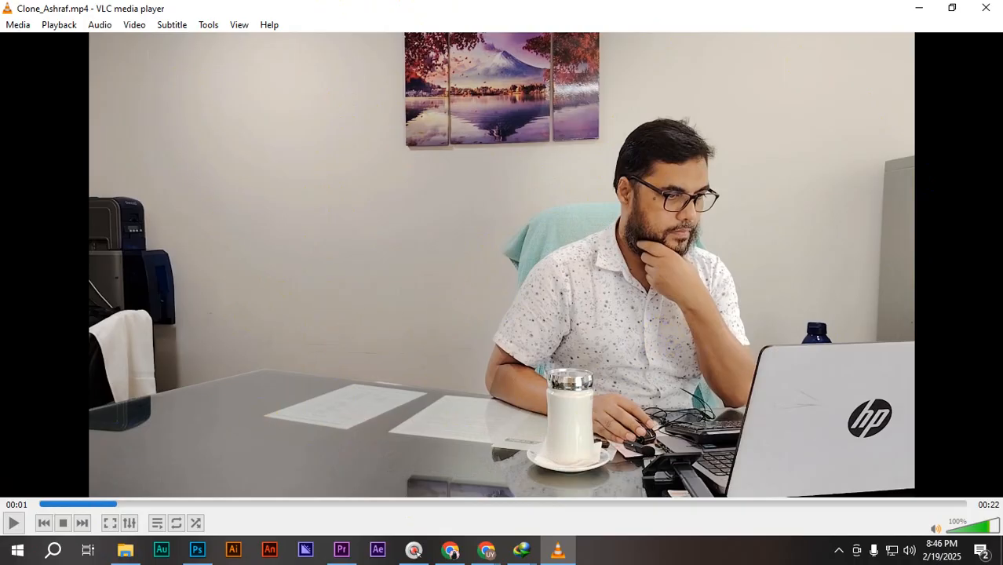
pyautogui.click(986, 8)
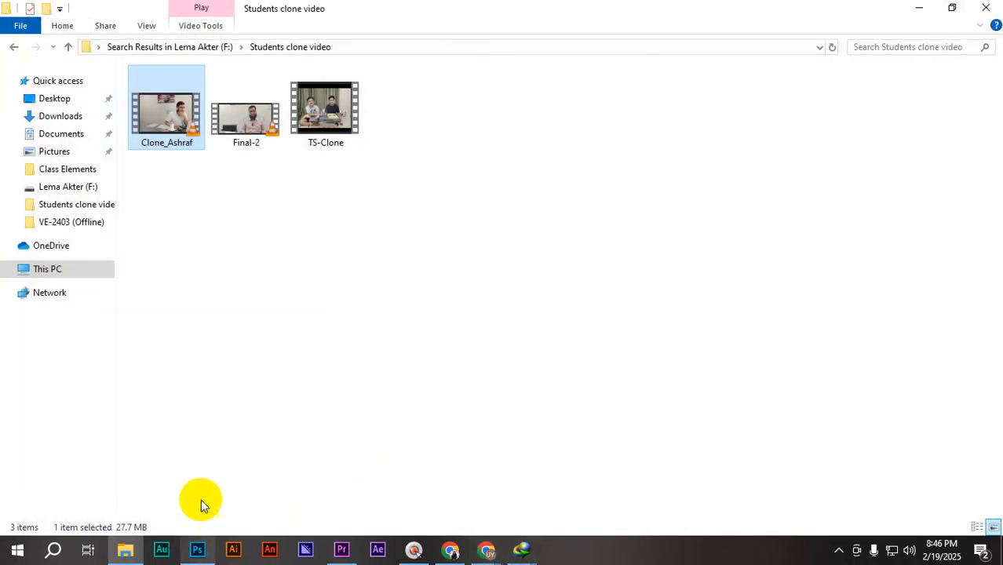
# - Go to This PC in File Explorer to browse the drives
pyautogui.click(79, 271)
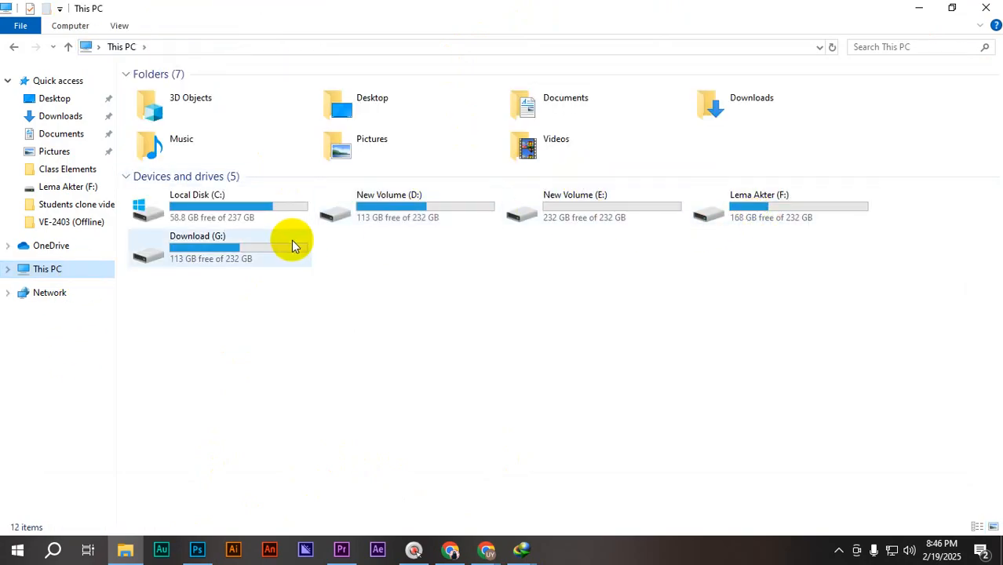
# - Search drive F: for "clone", open the Raw footage (Clone video) folder and select its three videos
pyautogui.doubleClick(781, 218)
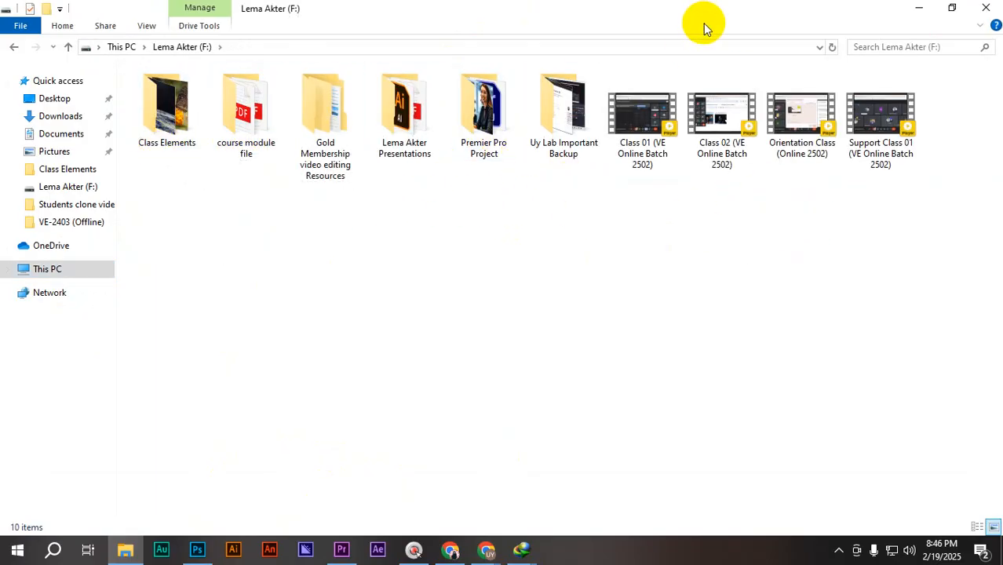
pyautogui.click(930, 47)
pyautogui.write('clone')
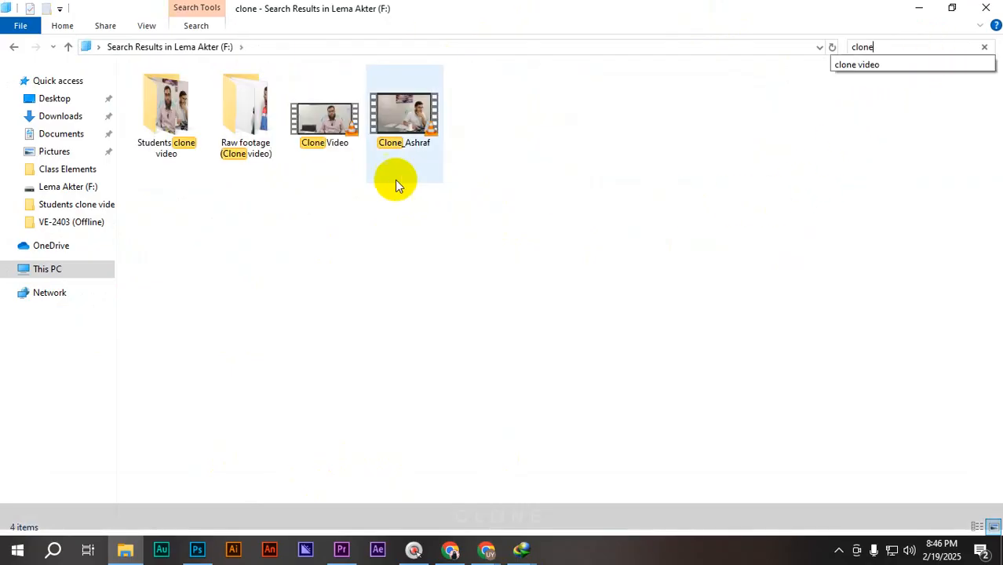
pyautogui.doubleClick(253, 126)
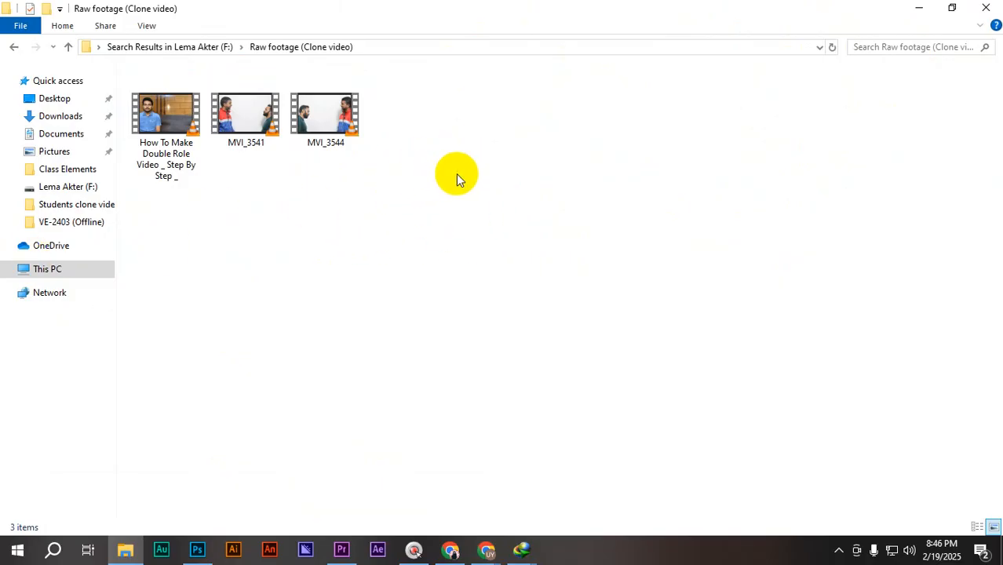
pyautogui.moveTo(511, 173); pyautogui.dragTo(66, 99)
# - Switch to Premiere Pro, enlarge the Project panel and delete all of the existing project media
pyautogui.moveTo(167, 120); pyautogui.dragTo(140, 469)
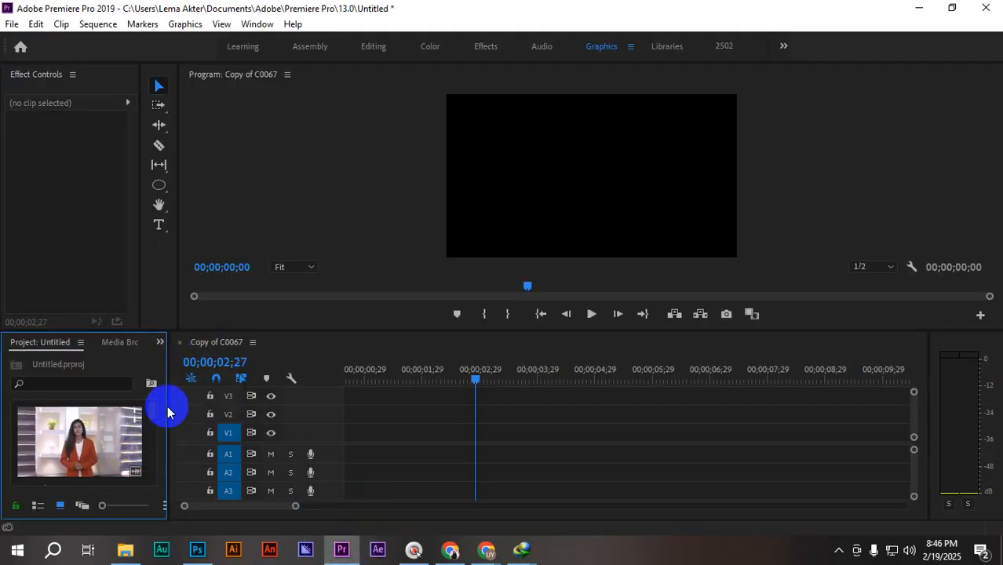
pyautogui.moveTo(167, 405); pyautogui.dragTo(395, 412)
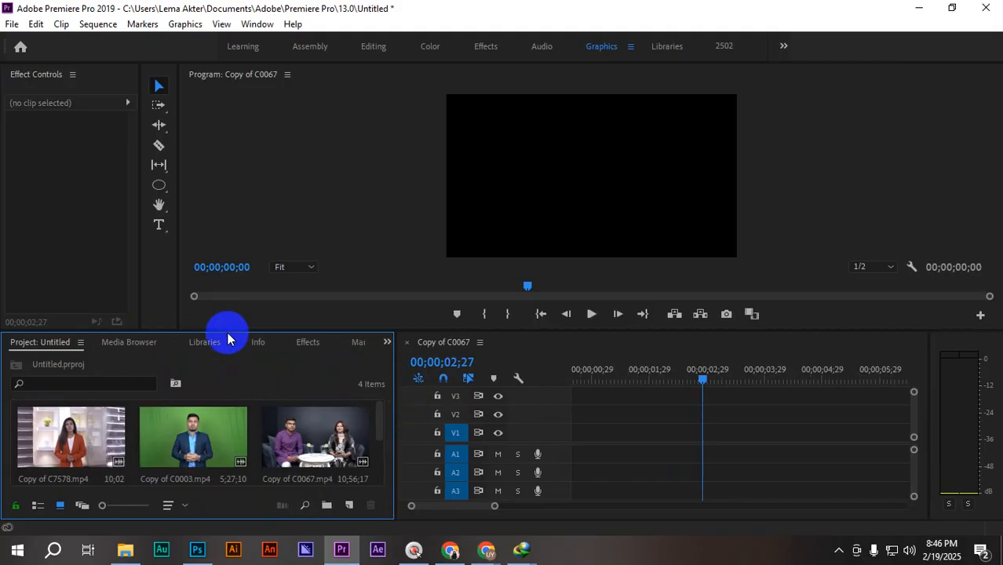
pyautogui.moveTo(231, 331); pyautogui.dragTo(271, 232)
pyautogui.moveTo(291, 405); pyautogui.dragTo(41, 291)
pyautogui.press('Delete')
# - Import the three selected videos from the Raw footage (Clone video) folder into the empty Premiere Pro project
pyautogui.hotkey('ctrl', 'i')
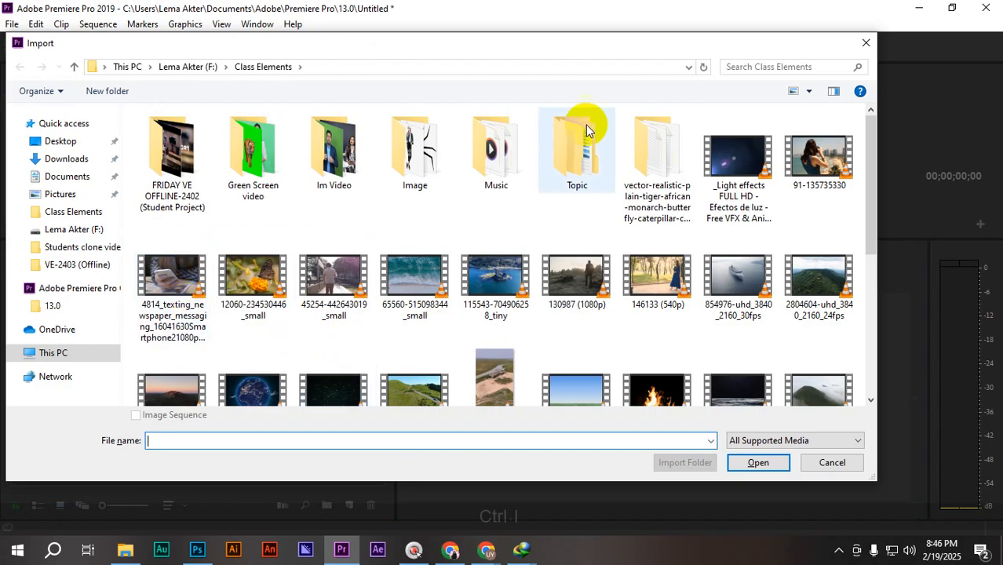
pyautogui.click(868, 41)
pyautogui.click(124, 550)
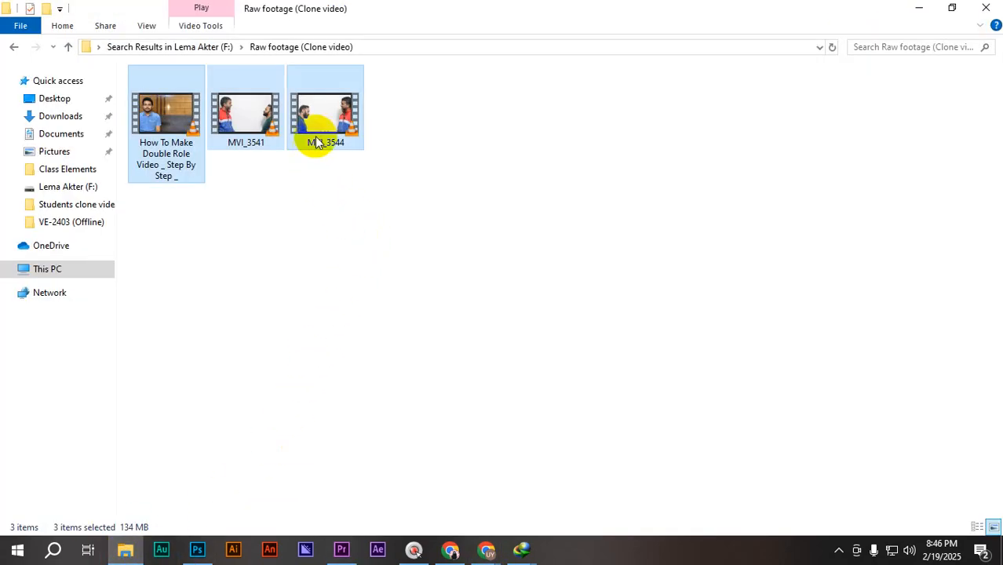
pyautogui.moveTo(316, 142); pyautogui.dragTo(184, 411)
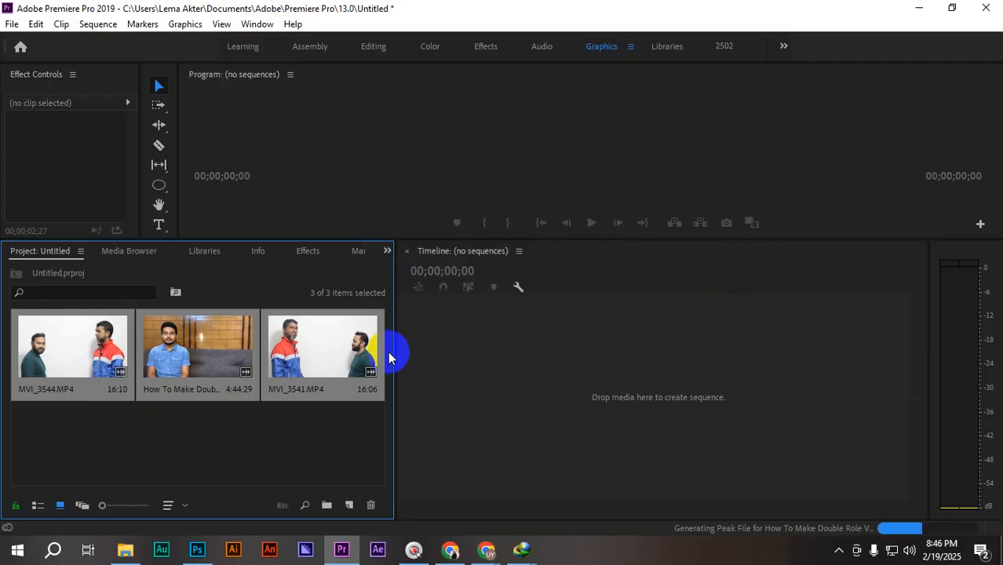
# - Reset the Graphics workspace to its saved layout
pyautogui.moveTo(394, 346); pyautogui.dragTo(180, 324)
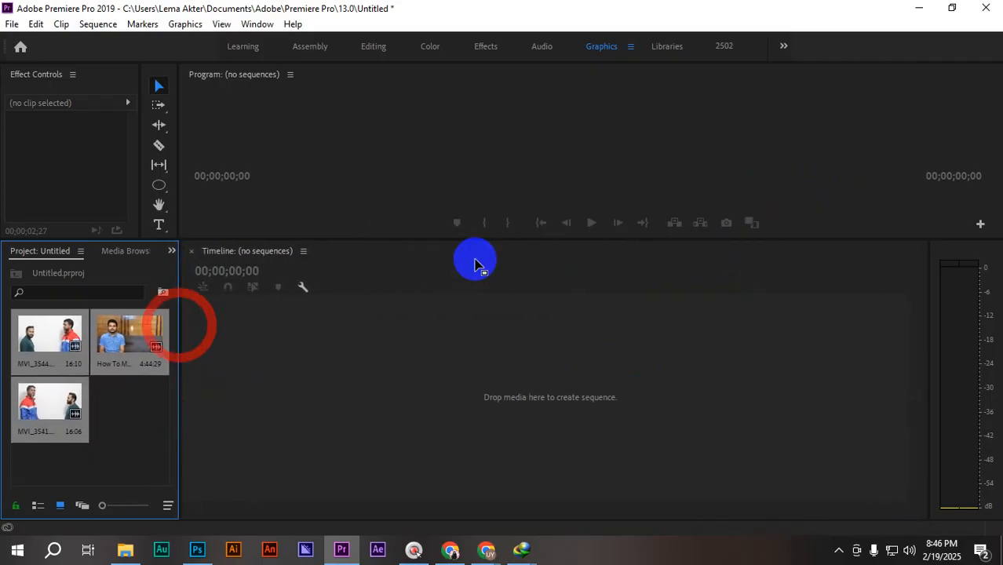
pyautogui.moveTo(493, 238); pyautogui.dragTo(532, 343)
pyautogui.click(252, 24)
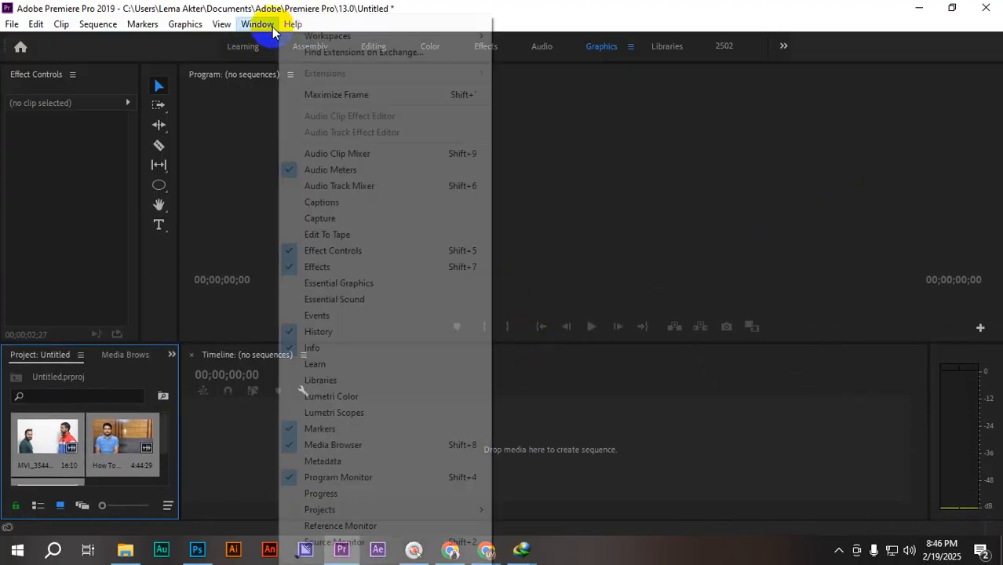
pyautogui.moveTo(359, 36)
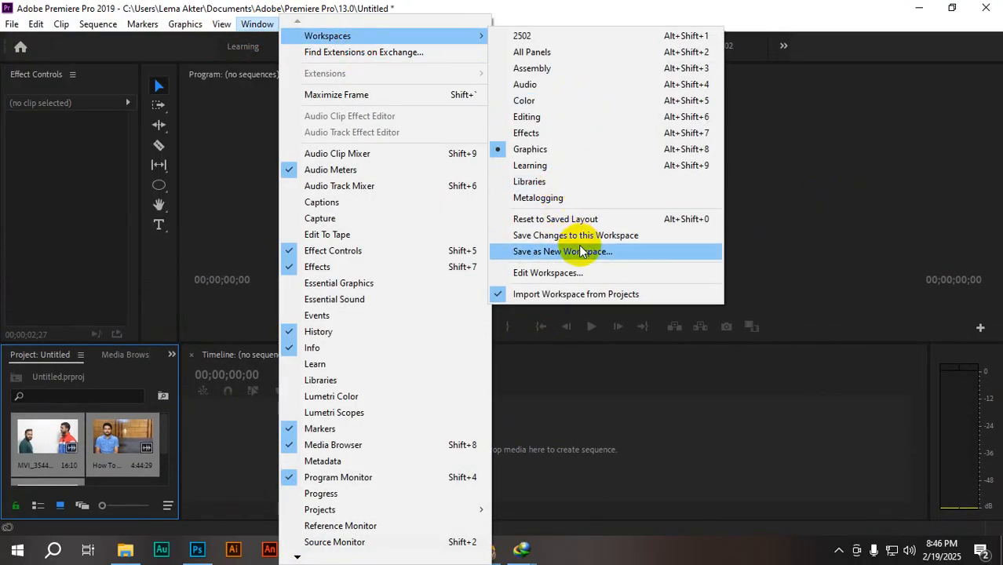
pyautogui.click(557, 222)
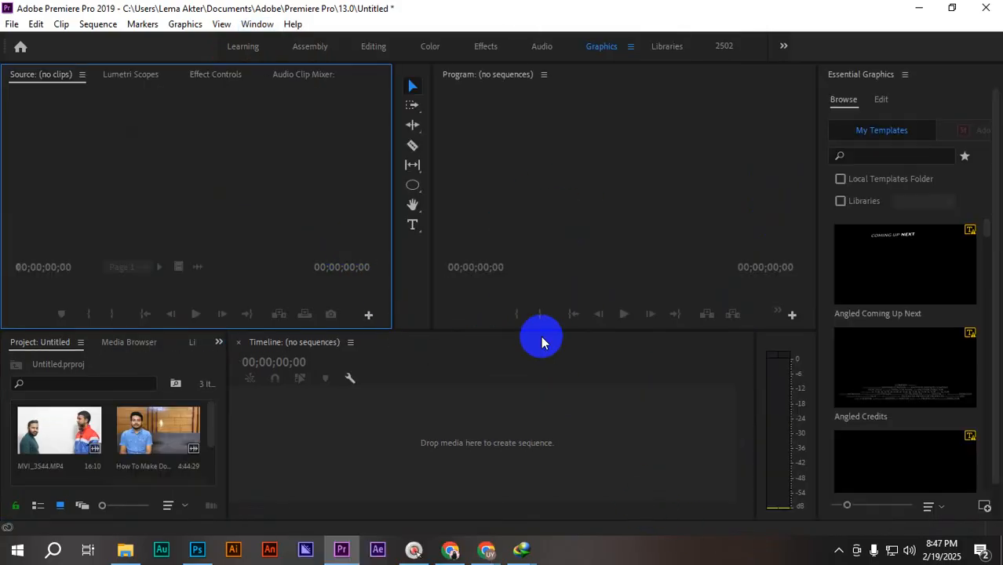
# - Narrow the Source monitor and make the Project panel taller to fit all the imported clips
pyautogui.moveTo(433, 204); pyautogui.dragTo(259, 200)
pyautogui.click(165, 449)
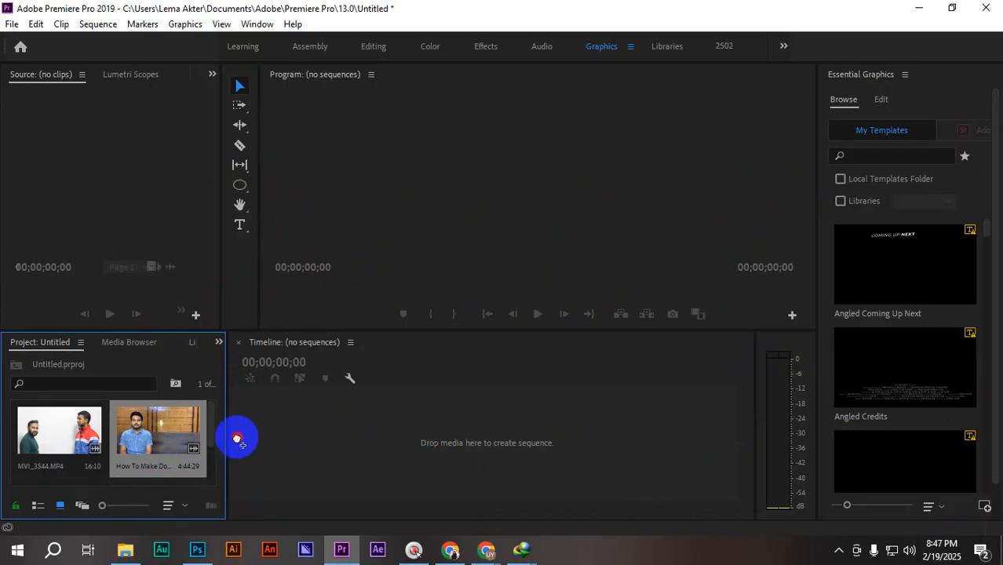
pyautogui.scroll(-2, 78, 443)
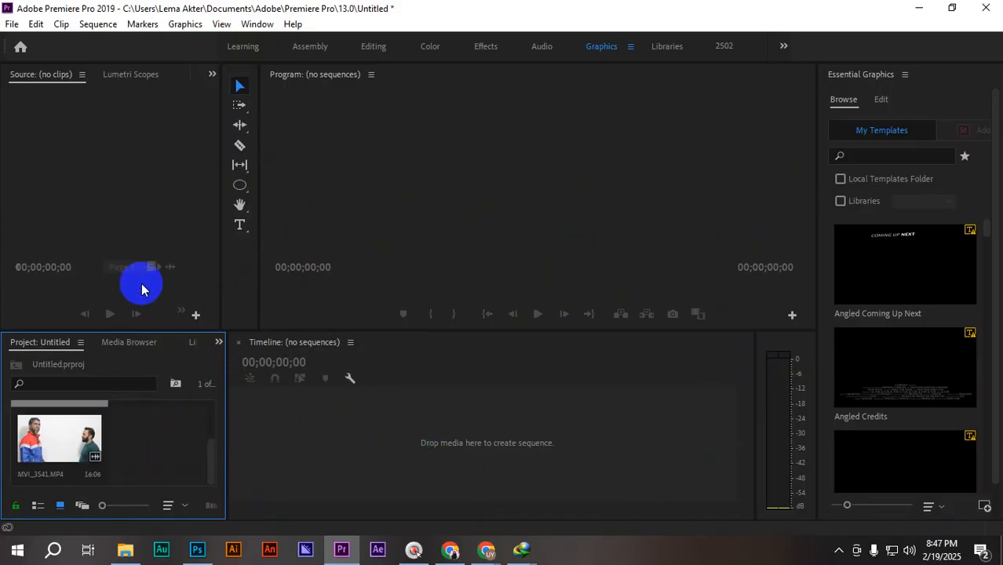
pyautogui.moveTo(140, 330); pyautogui.dragTo(167, 208)
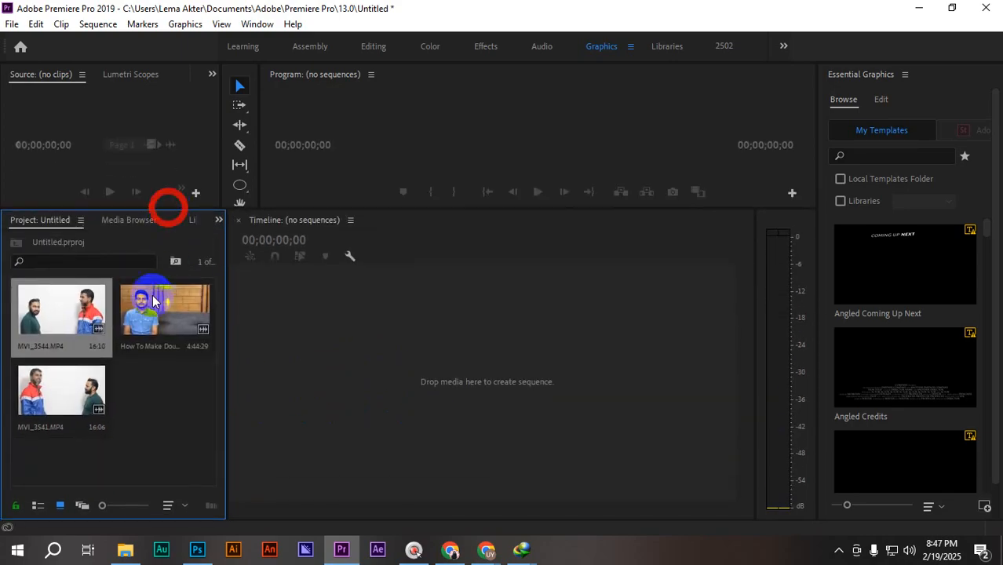
# - Create a sequence from MVI_3541.MP4 and place MVI_3544.MP4 directly after it on V1 and A1
pyautogui.click(68, 338)
pyautogui.click(69, 393)
pyautogui.keyDown('ctrl'); pyautogui.click(59, 320); pyautogui.keyUp('ctrl')
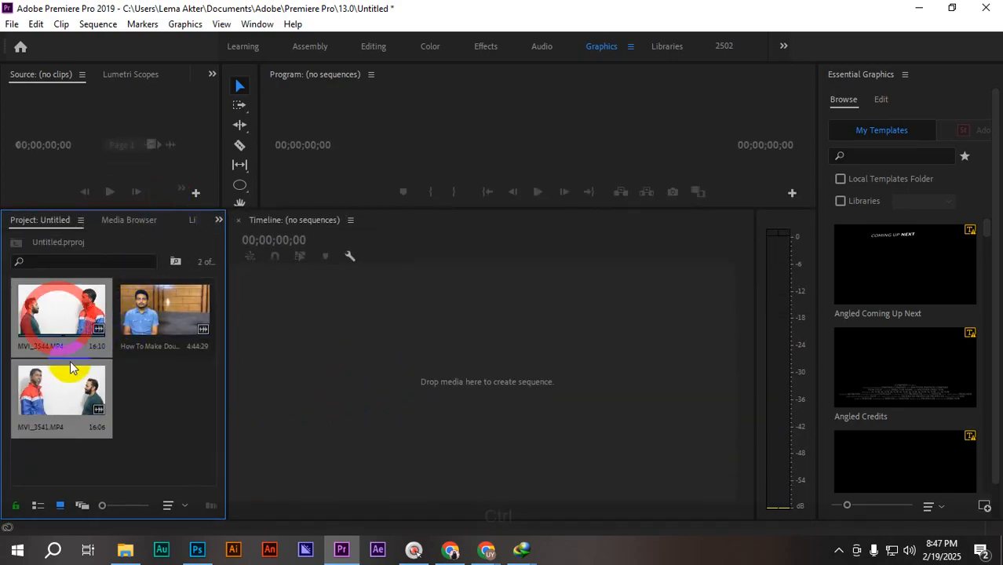
pyautogui.moveTo(66, 364); pyautogui.dragTo(365, 374)
pyautogui.doubleClick(63, 396)
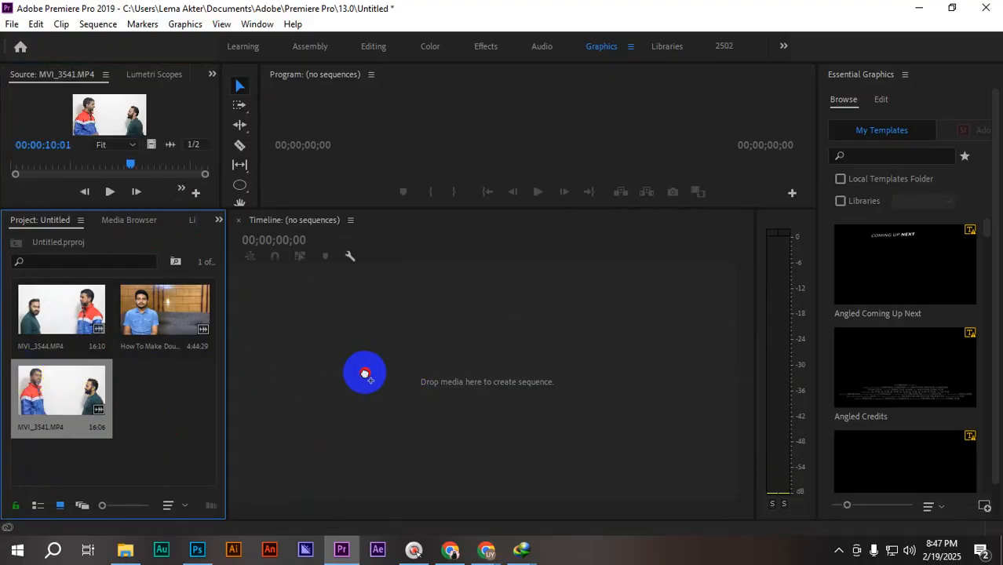
pyautogui.moveTo(454, 310); pyautogui.dragTo(454, 310)
pyautogui.doubleClick(50, 326)
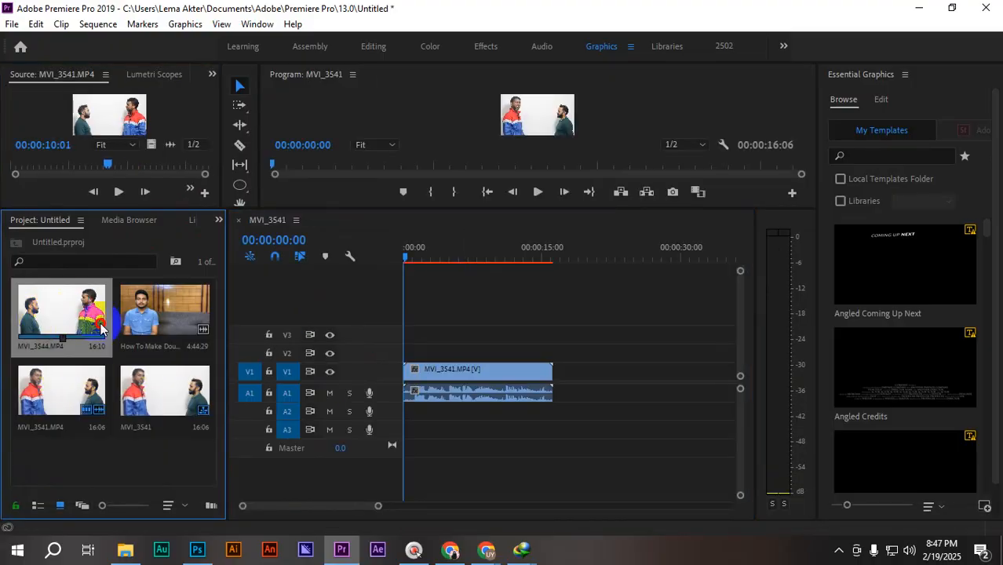
pyautogui.moveTo(77, 339); pyautogui.dragTo(555, 369)
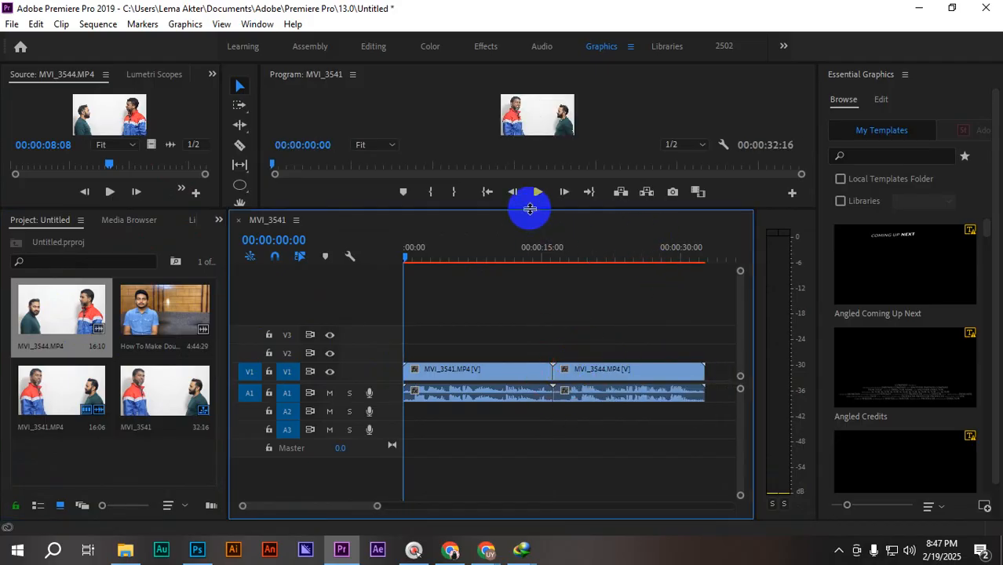
# - Enlarge the Program monitor and play the sequence from its start, setting the speaker volume to 35
pyautogui.moveTo(530, 208); pyautogui.dragTo(139, 400)
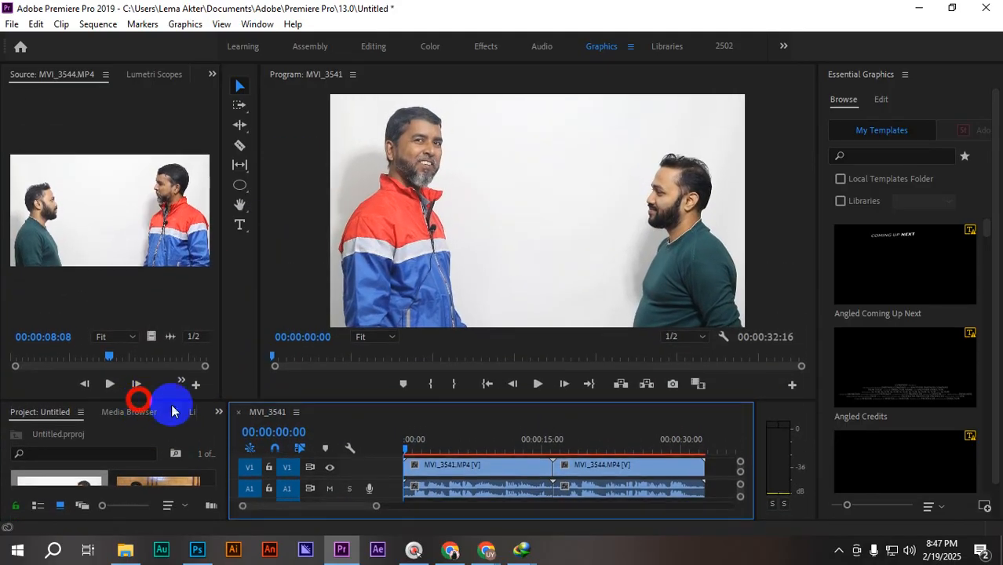
pyautogui.press('space')
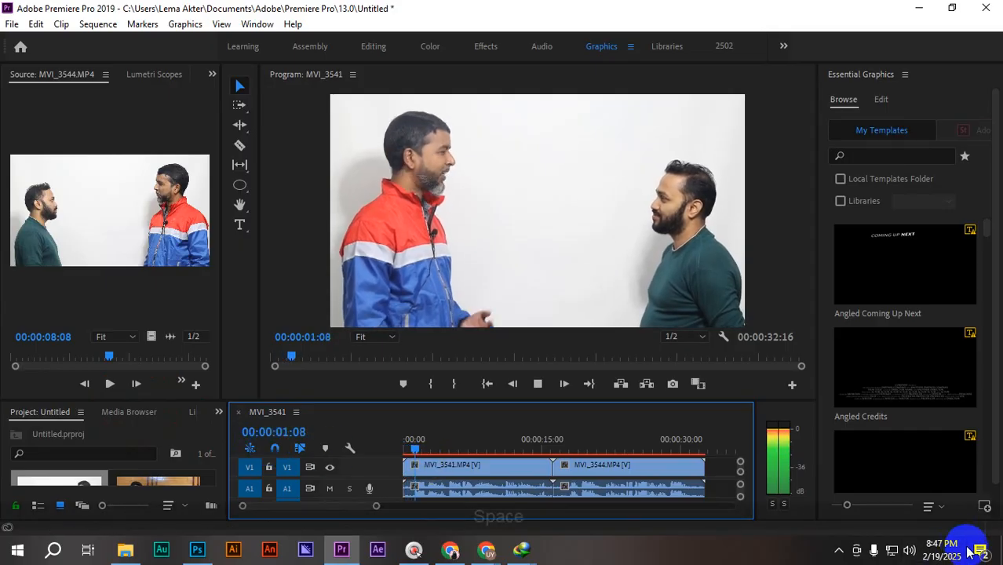
pyautogui.click(909, 551)
pyautogui.moveTo(890, 510); pyautogui.dragTo(847, 514)
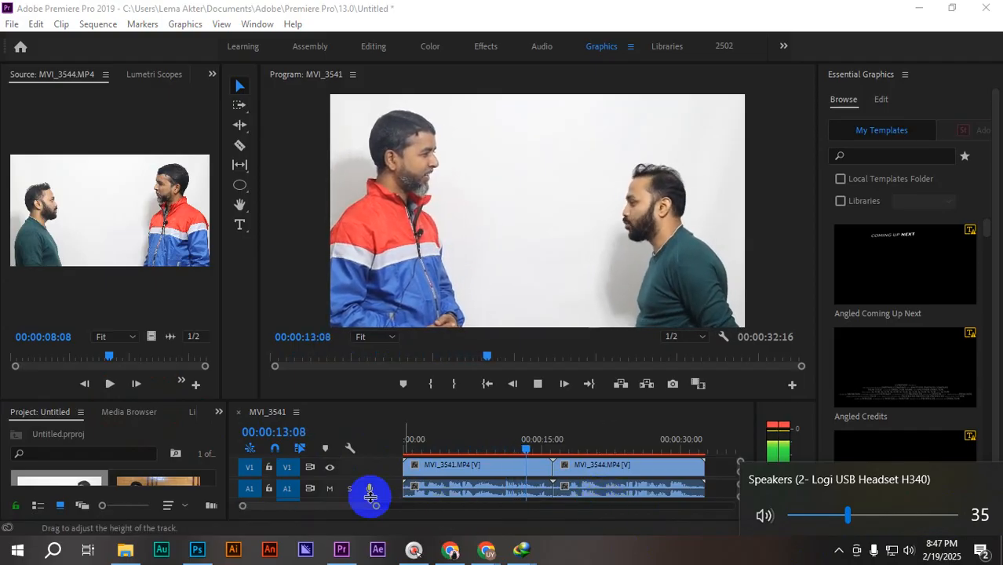
pyautogui.click(715, 488)
pyautogui.press('space')
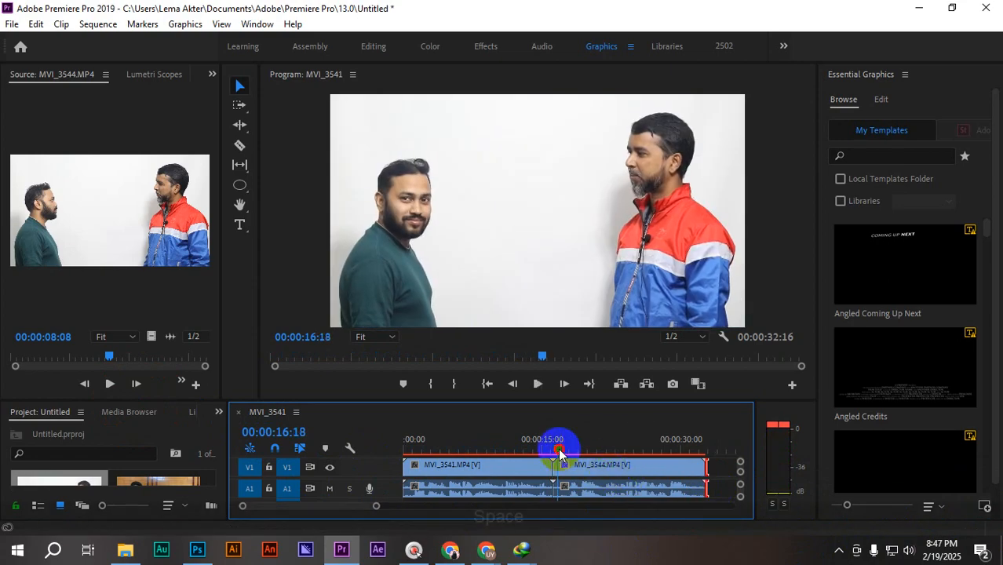
# - Compare the two men's positions in MVI_3541.MP4 and MVI_3544.MP4 and play part of the second clip
pyautogui.moveTo(559, 452); pyautogui.dragTo(465, 455)
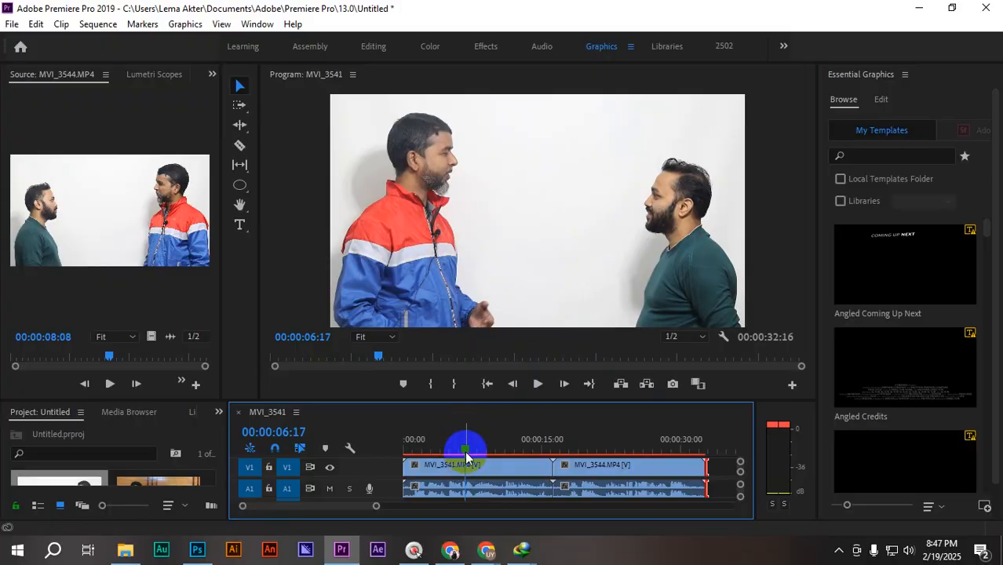
pyautogui.moveTo(465, 455); pyautogui.dragTo(565, 456)
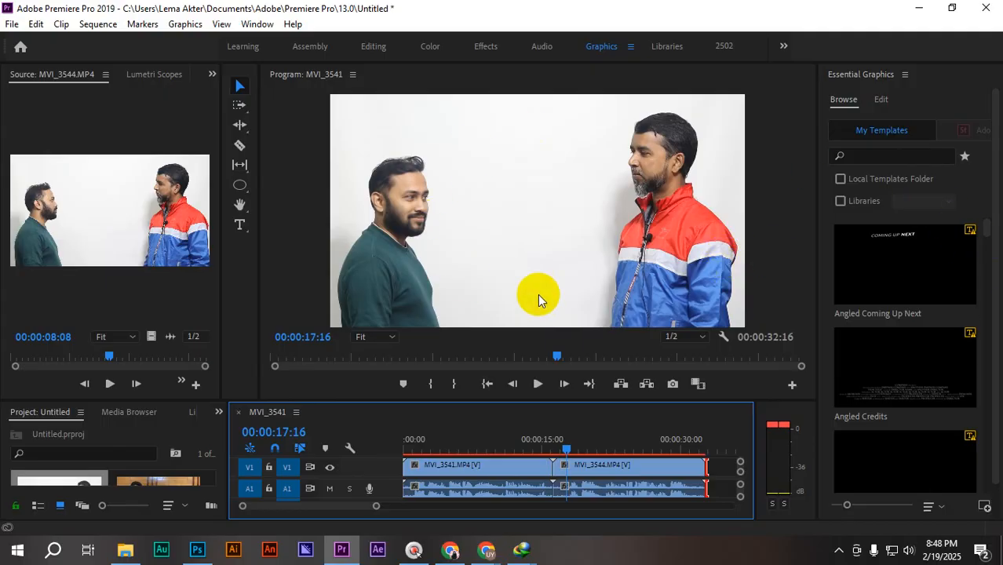
pyautogui.click(377, 270)
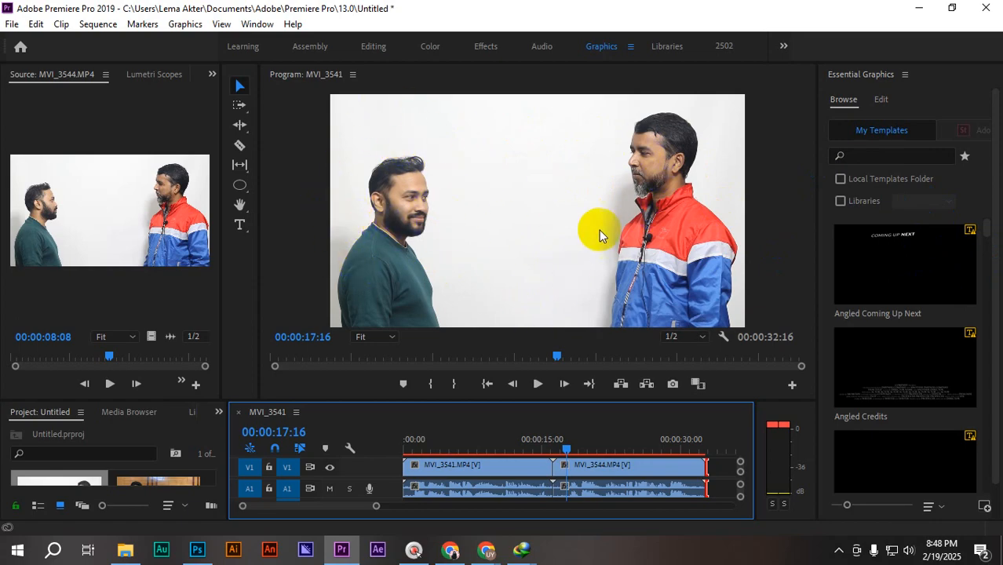
pyautogui.click(387, 287)
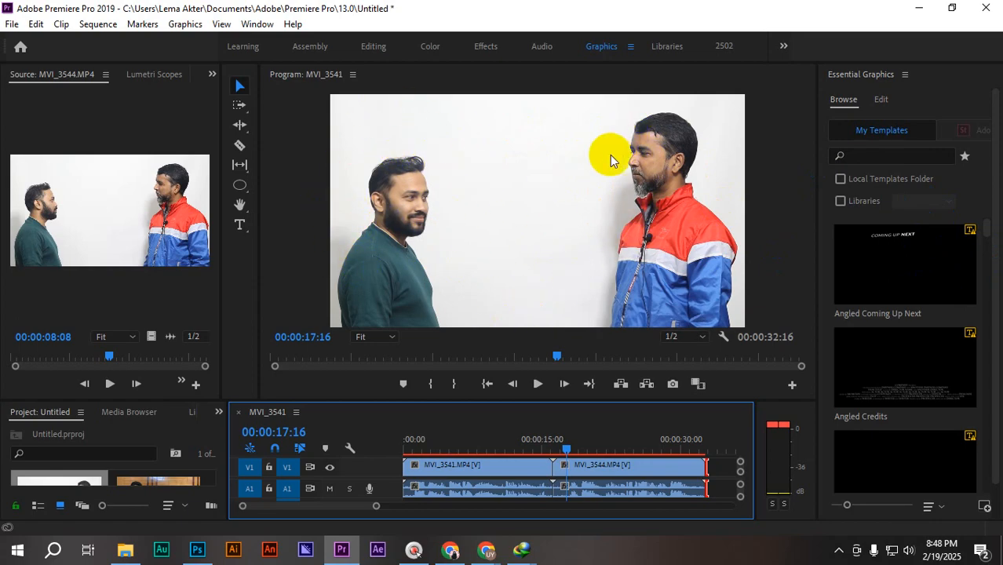
pyautogui.click(644, 245)
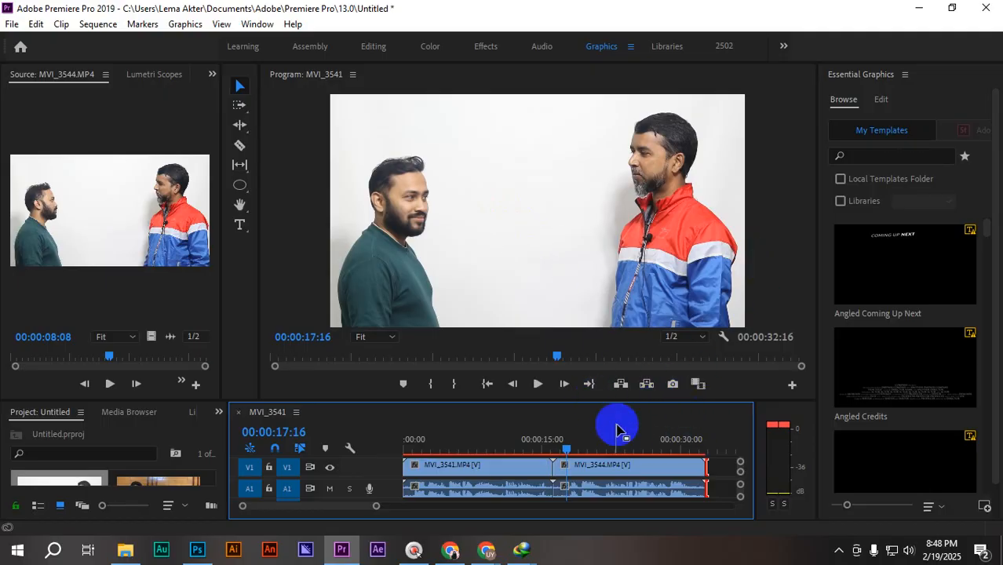
pyautogui.press('space')
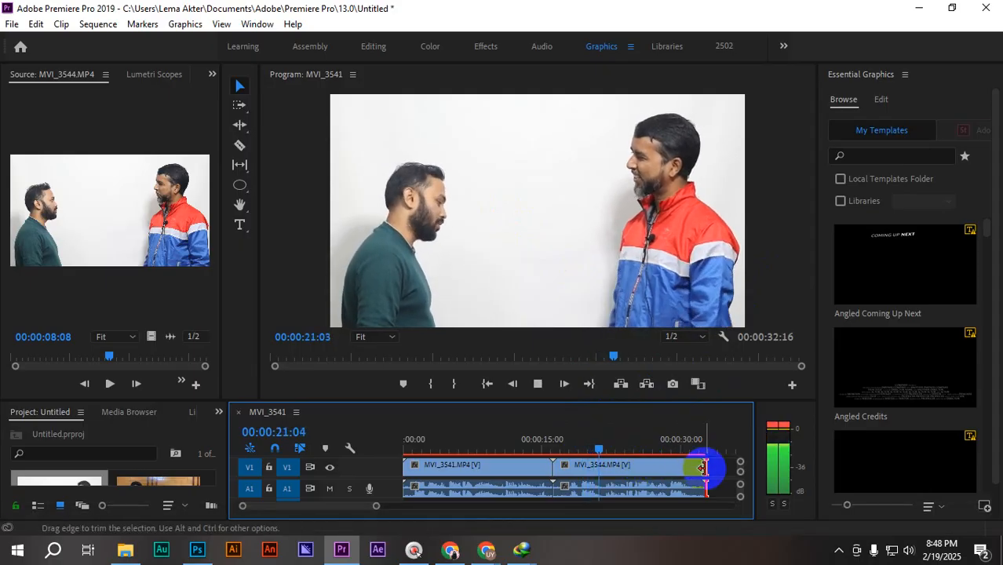
pyautogui.press('space')
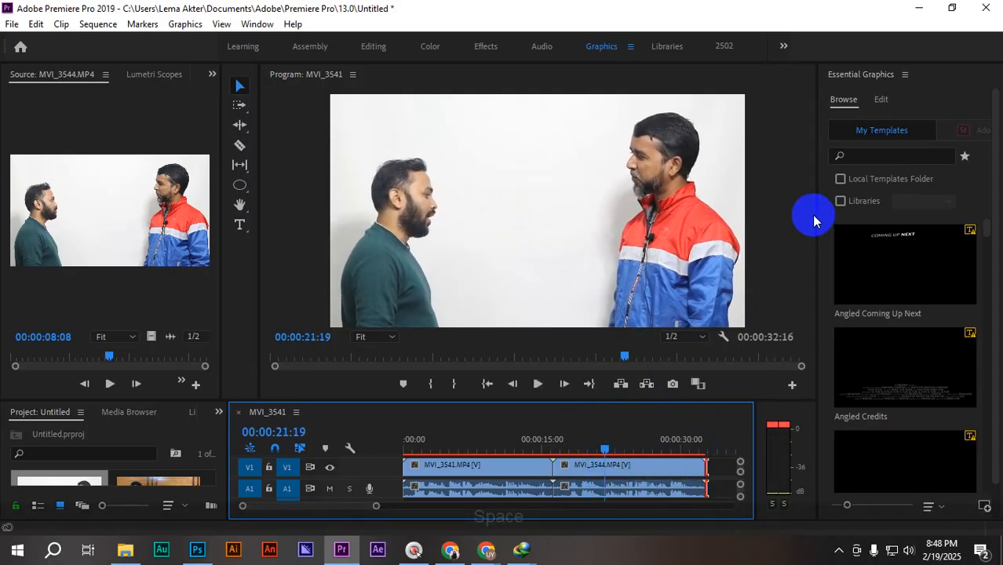
# - Resize the panels to narrow Essential Graphics and make the Timeline taller and wider
pyautogui.moveTo(817, 216); pyautogui.dragTo(889, 220)
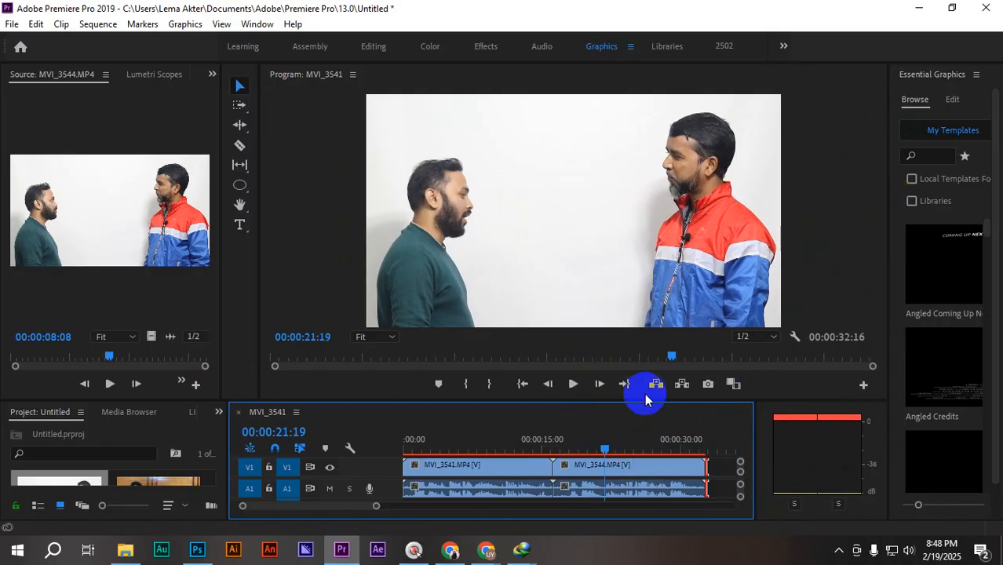
pyautogui.moveTo(648, 401); pyautogui.dragTo(666, 340)
pyautogui.moveTo(753, 405); pyautogui.dragTo(811, 406)
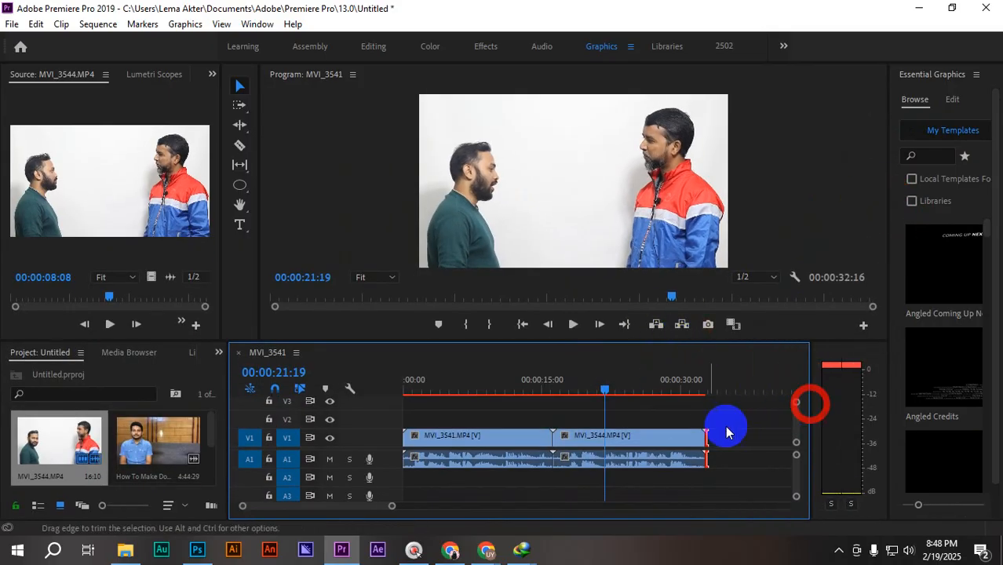
# - Move the MVI_3544.MP4 clip's video to track V3 and its audio to track A3
pyautogui.click(583, 437)
pyautogui.moveTo(601, 390); pyautogui.dragTo(568, 390)
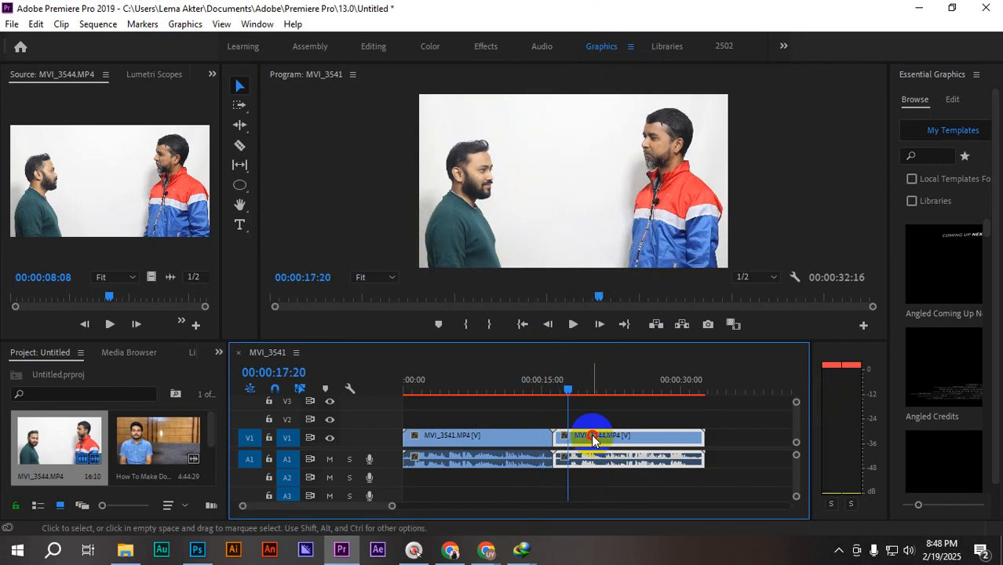
pyautogui.moveTo(592, 439); pyautogui.dragTo(594, 400)
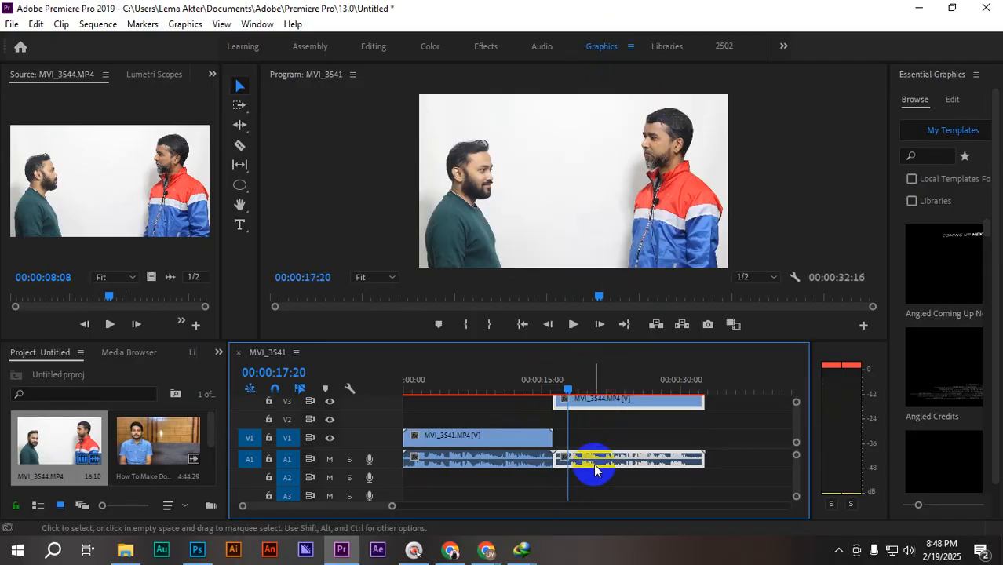
pyautogui.moveTo(594, 470); pyautogui.dragTo(600, 492)
pyautogui.click(617, 403)
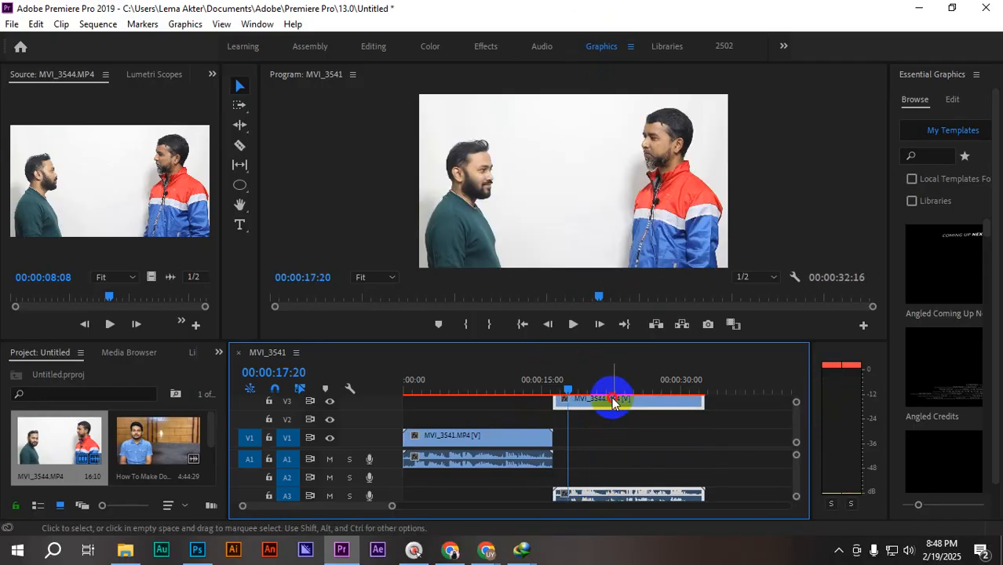
# - Move the MVI_3544.MP4 clip to the sequence start directly above MVI_3541.MP4, and return the playhead to the beginning
pyautogui.moveTo(613, 403); pyautogui.dragTo(450, 403)
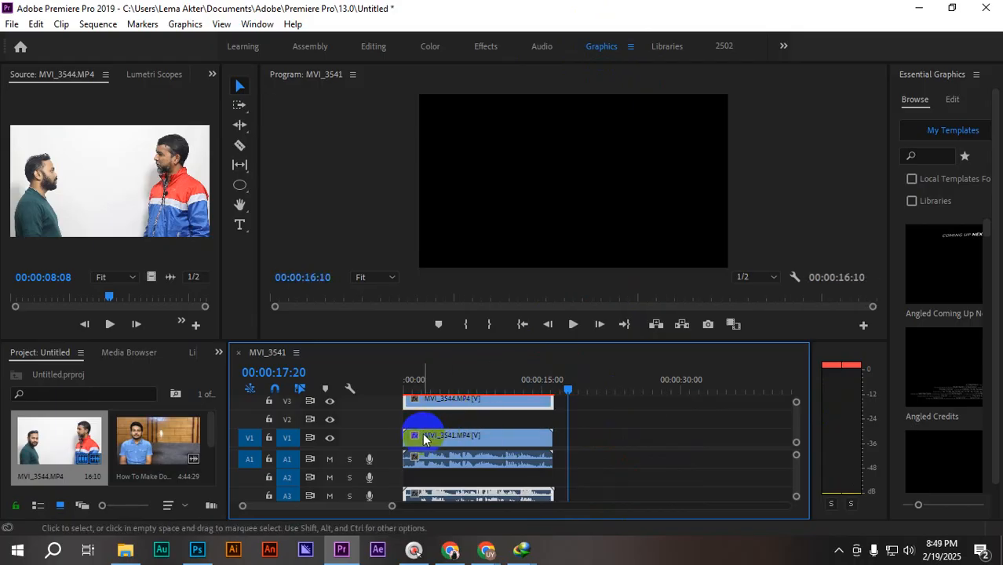
pyautogui.click(526, 399)
pyautogui.moveTo(567, 393); pyautogui.dragTo(416, 390)
pyautogui.click(448, 386)
pyautogui.click(489, 325)
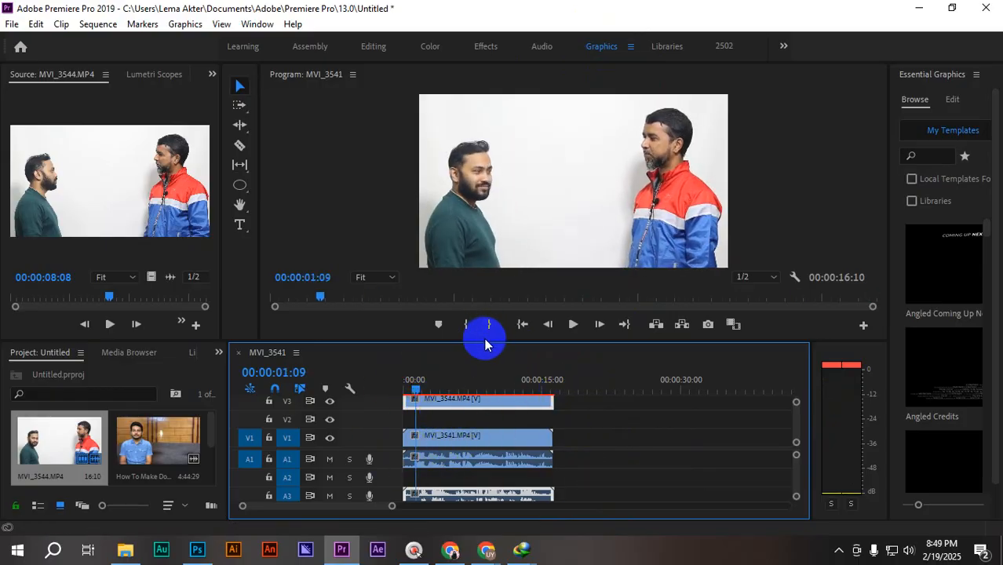
pyautogui.moveTo(486, 340); pyautogui.dragTo(547, 358)
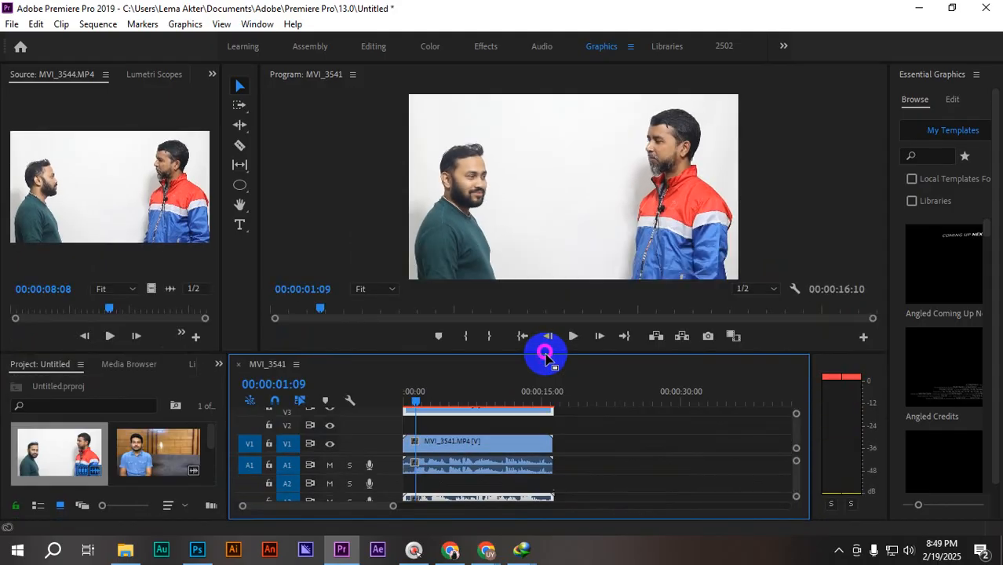
pyautogui.moveTo(452, 404); pyautogui.dragTo(394, 402)
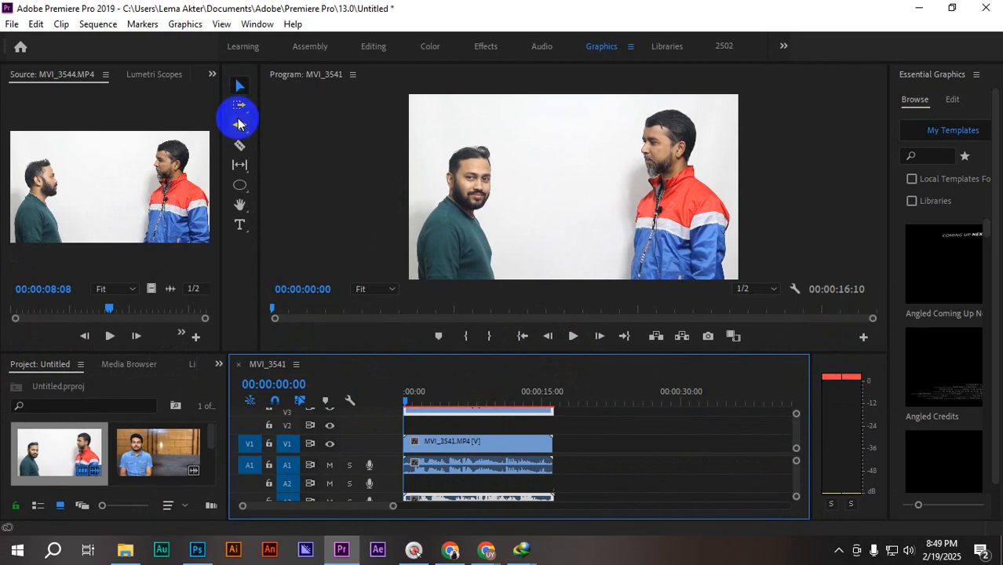
# - Open the Effect Controls for the MVI_3544.MP4 clip on track V3 and bring its Opacity mask options into view
pyautogui.click(210, 74)
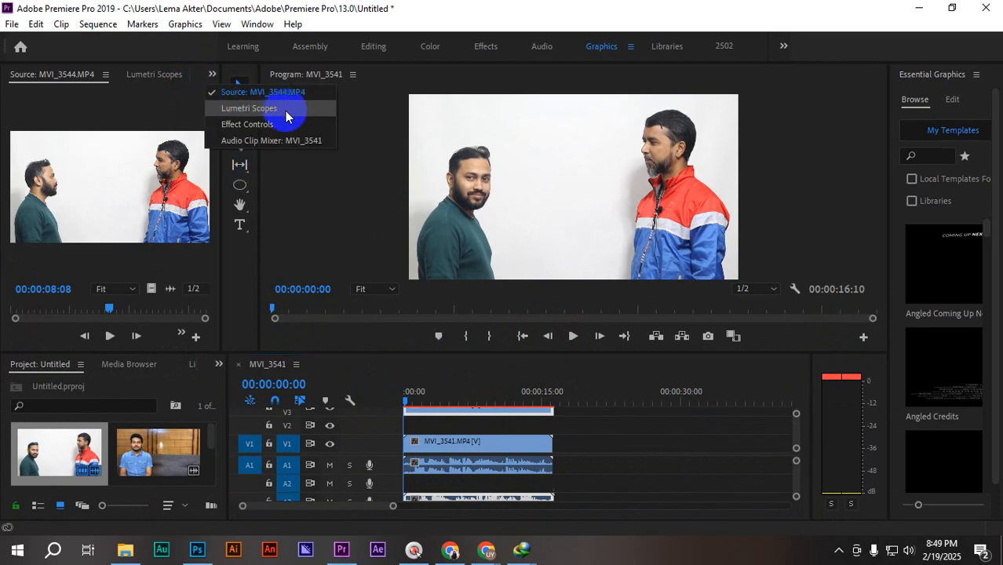
pyautogui.click(264, 125)
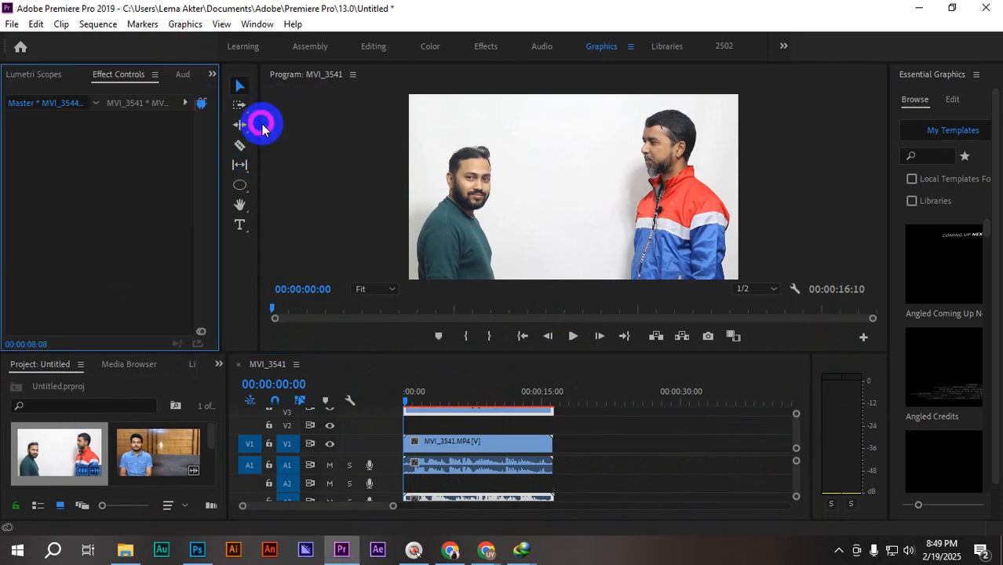
pyautogui.click(461, 410)
pyautogui.scroll(-1, 87, 220)
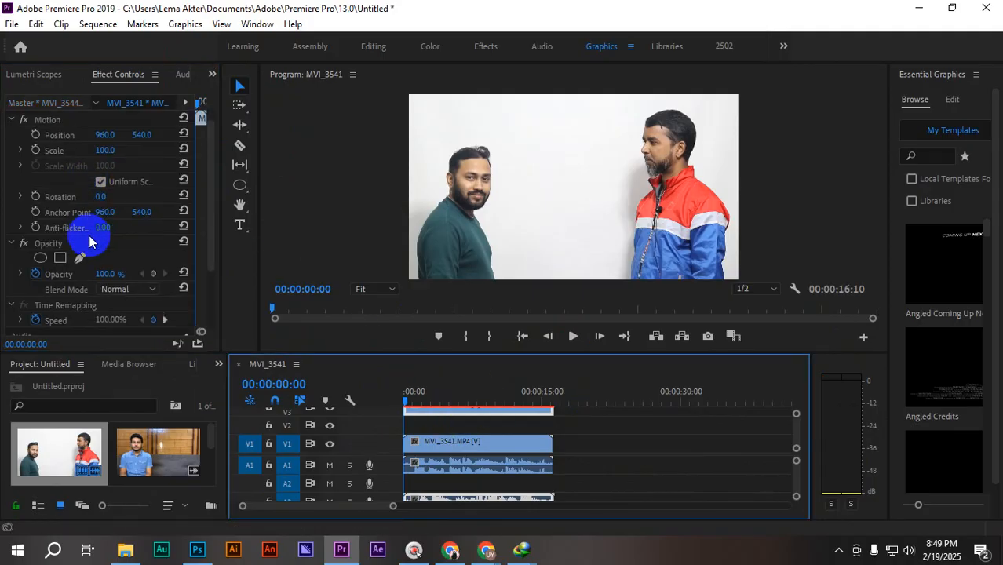
pyautogui.scroll(-1, 89, 241)
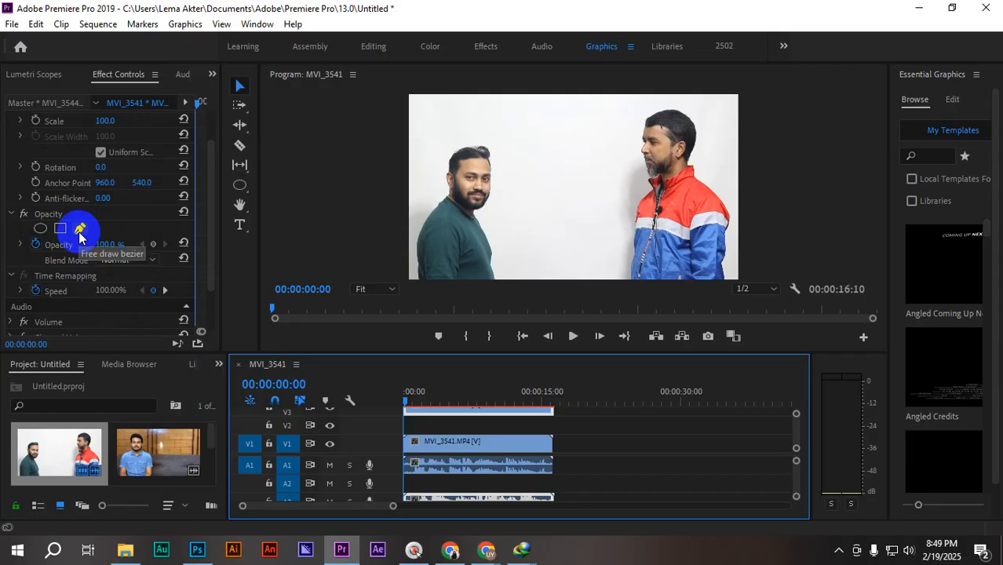
# - Add a four-point polygon opacity mask to MVI_3544.MP4 and stretch its corners around the man on the right, past the frame edges
pyautogui.click(60, 228)
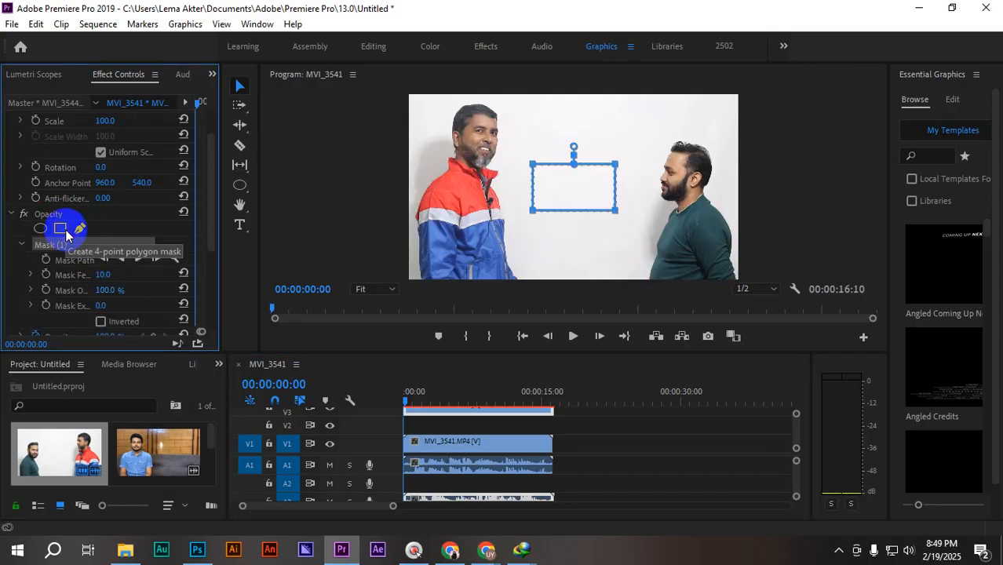
pyautogui.moveTo(614, 210); pyautogui.dragTo(779, 296)
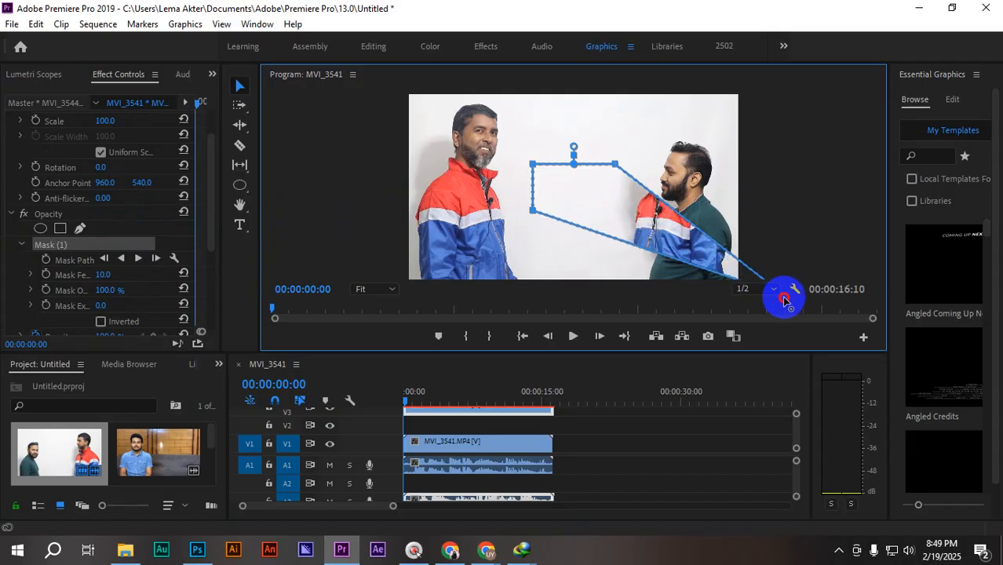
pyautogui.moveTo(533, 211); pyautogui.dragTo(538, 291)
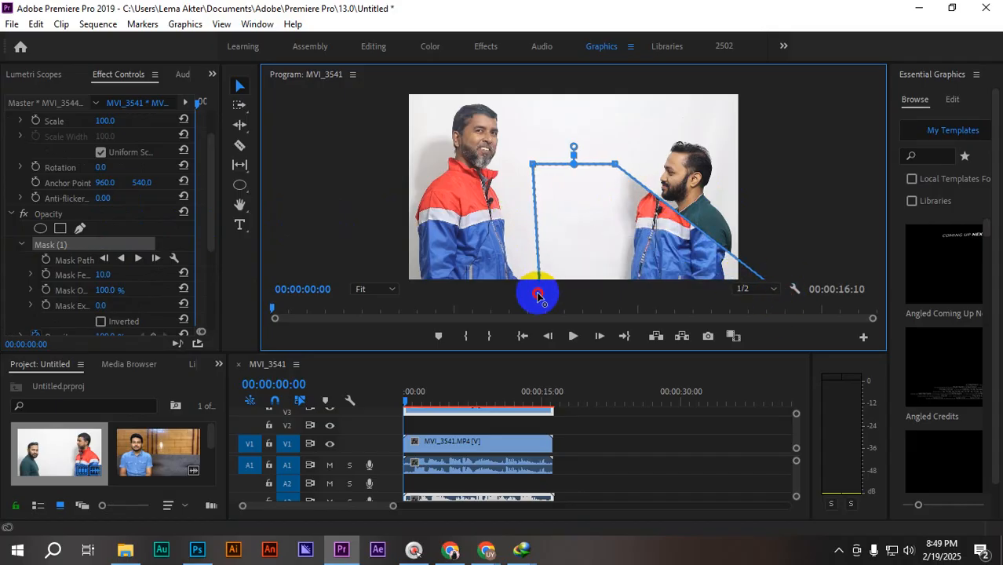
pyautogui.moveTo(616, 165); pyautogui.dragTo(751, 81)
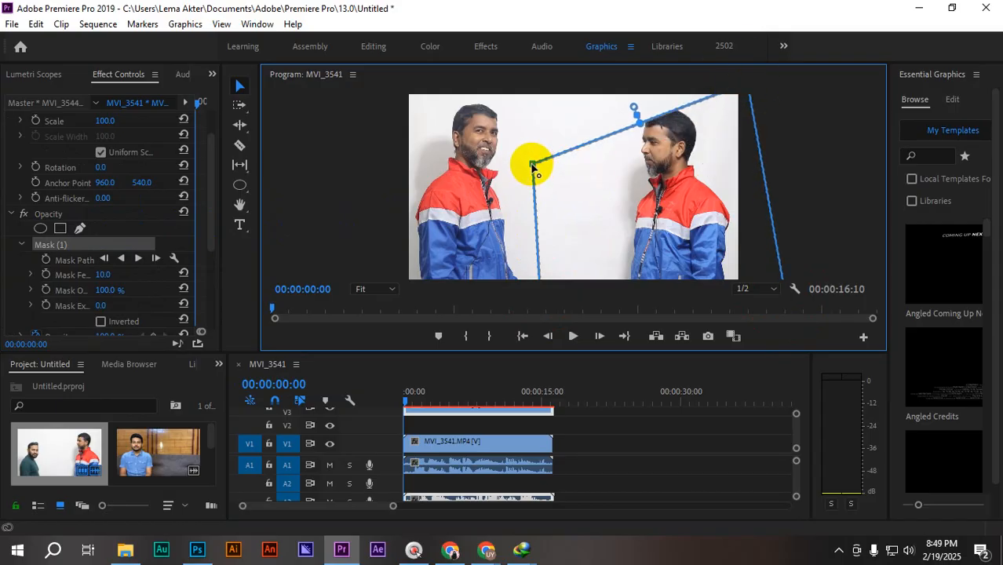
pyautogui.moveTo(533, 166); pyautogui.dragTo(562, 67)
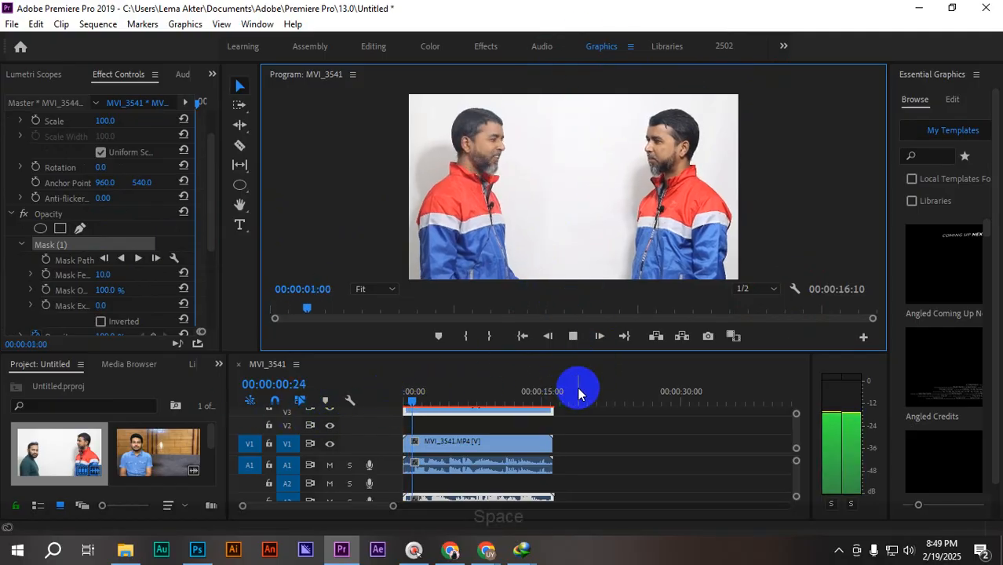
# - Play the first few seconds of the masked sequence to check how the two halves combine
pyautogui.press('space')
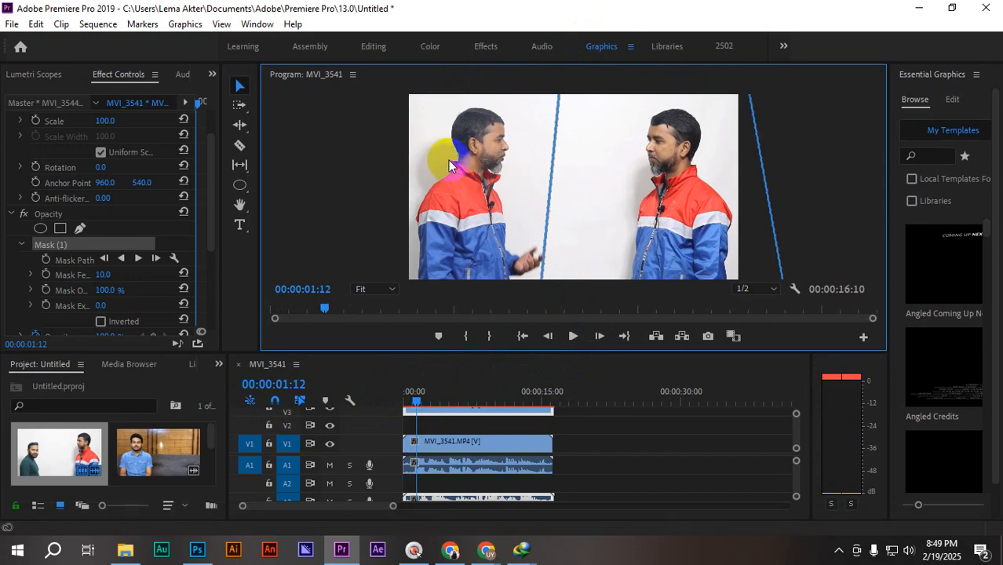
pyautogui.press('space')
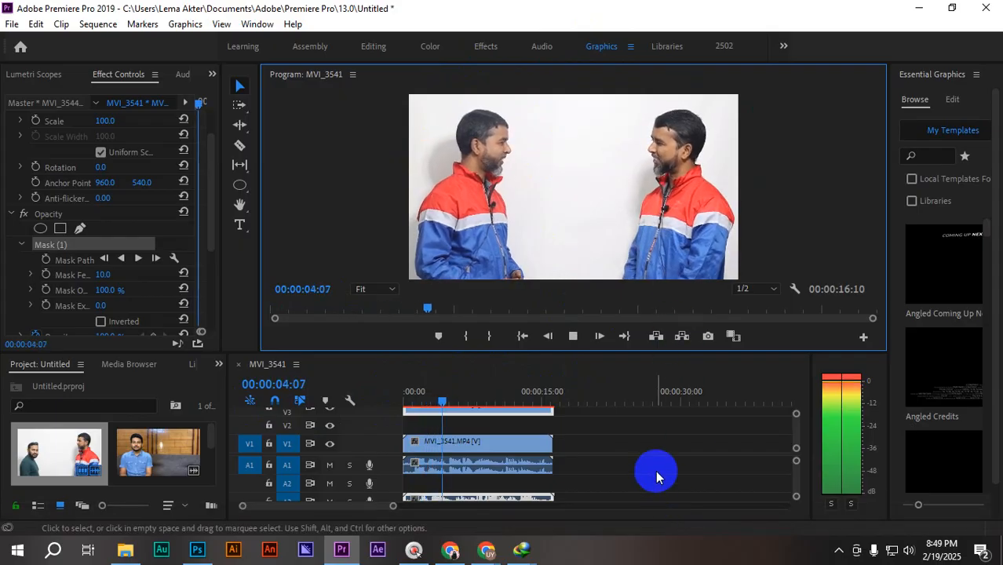
pyautogui.click(566, 164)
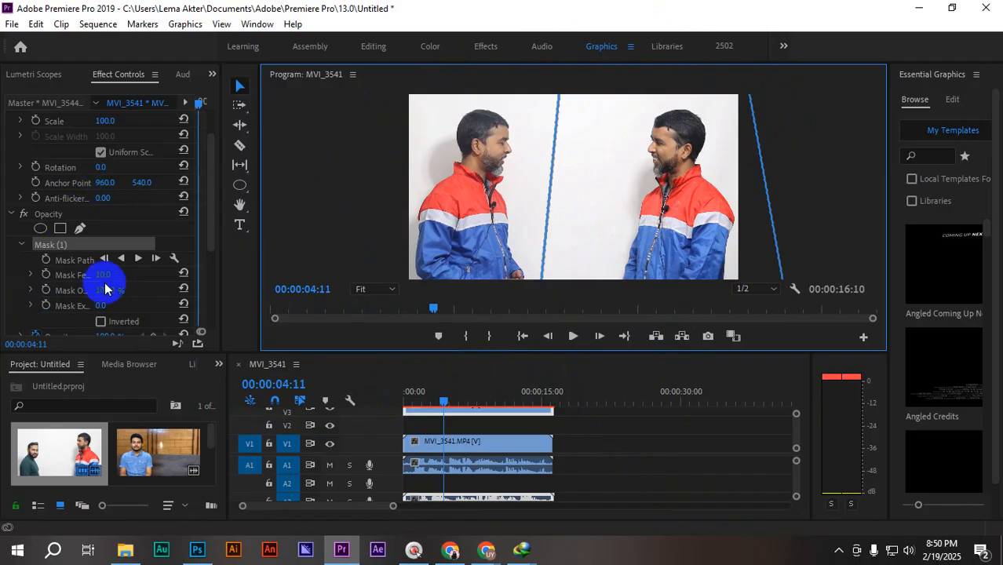
# - Try inverting the polygon opacity mask, and delete the mask
pyautogui.scroll(-1, 174, 287)
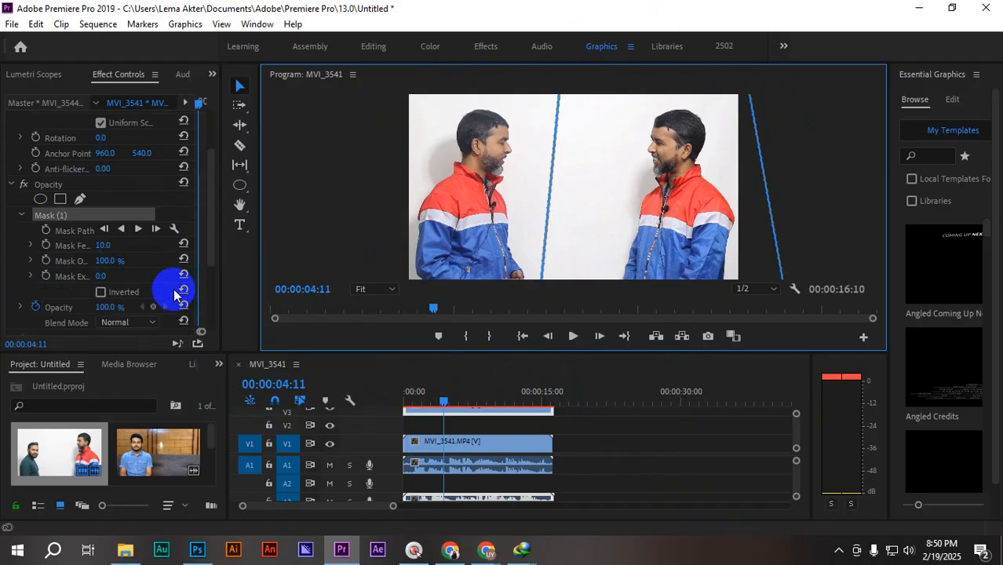
pyautogui.click(101, 293)
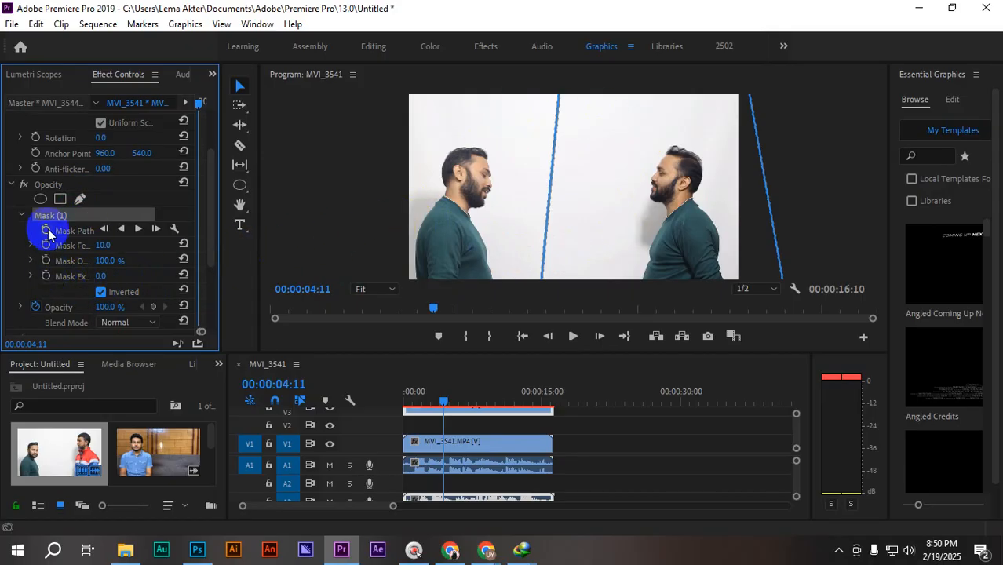
pyautogui.press('Delete')
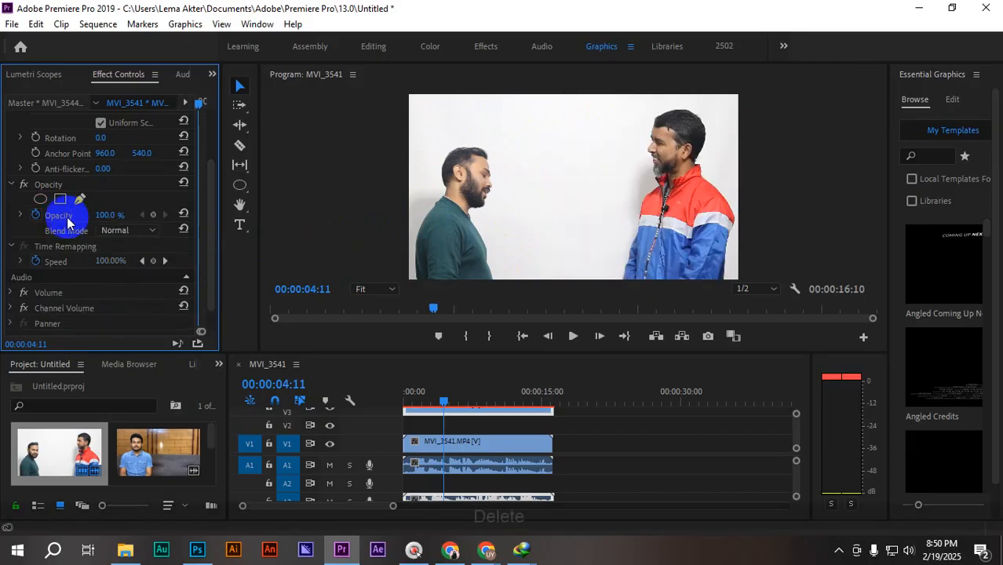
# - Draw a closed four-corner free-draw bezier opacity mask on MVI_3544.MP4 around the man on the right
pyautogui.click(79, 198)
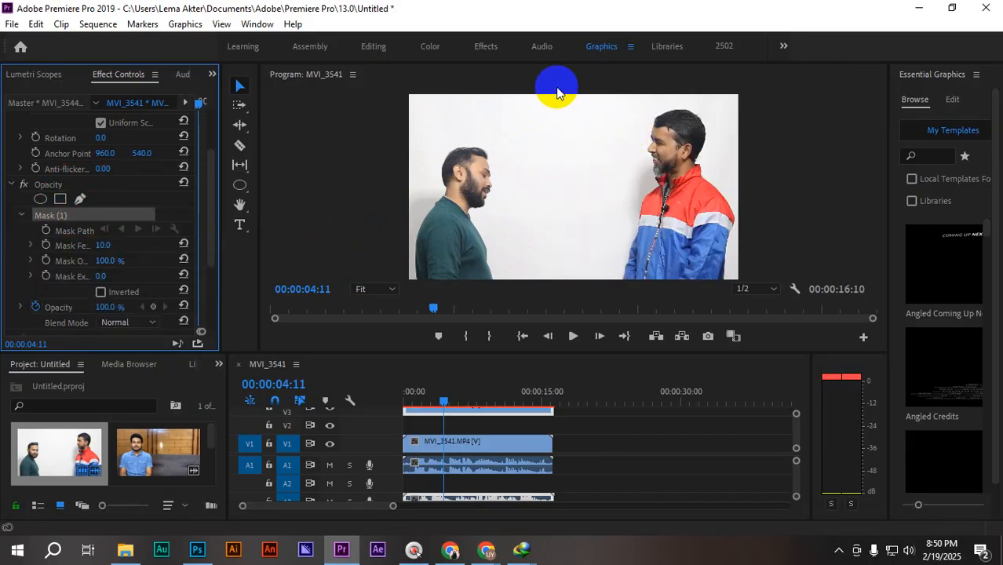
pyautogui.click(573, 109)
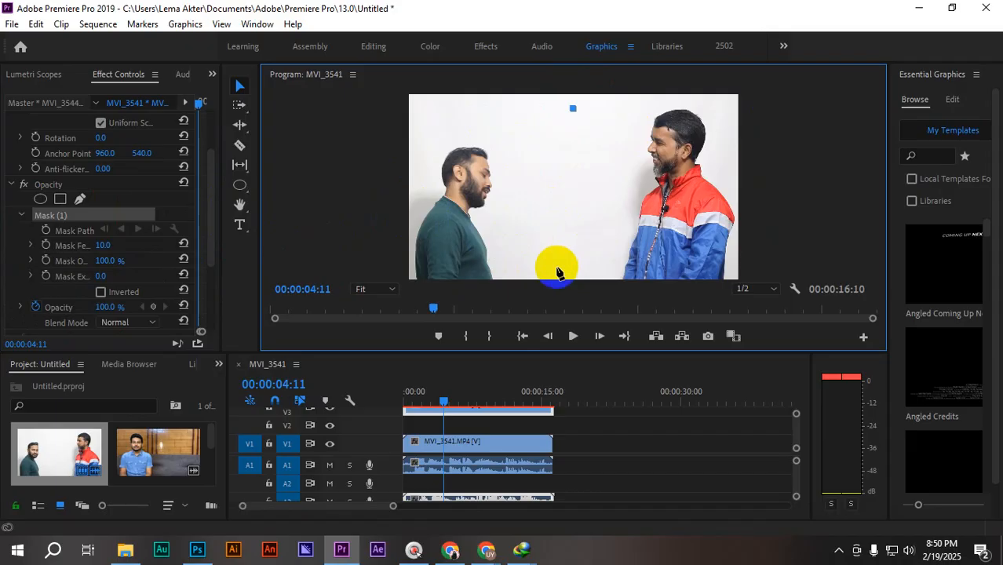
pyautogui.click(557, 268)
pyautogui.click(729, 270)
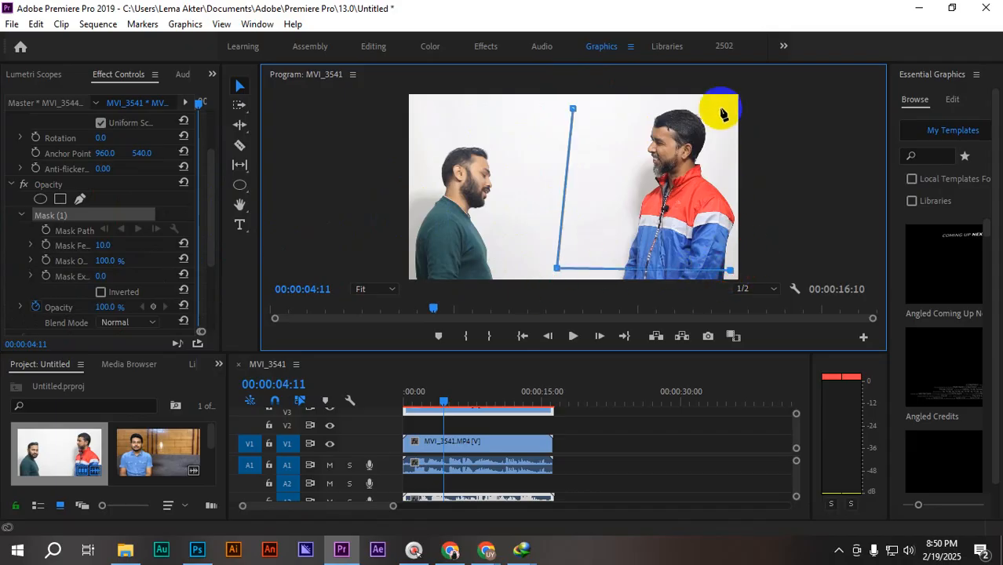
pyautogui.click(721, 117)
pyautogui.click(573, 109)
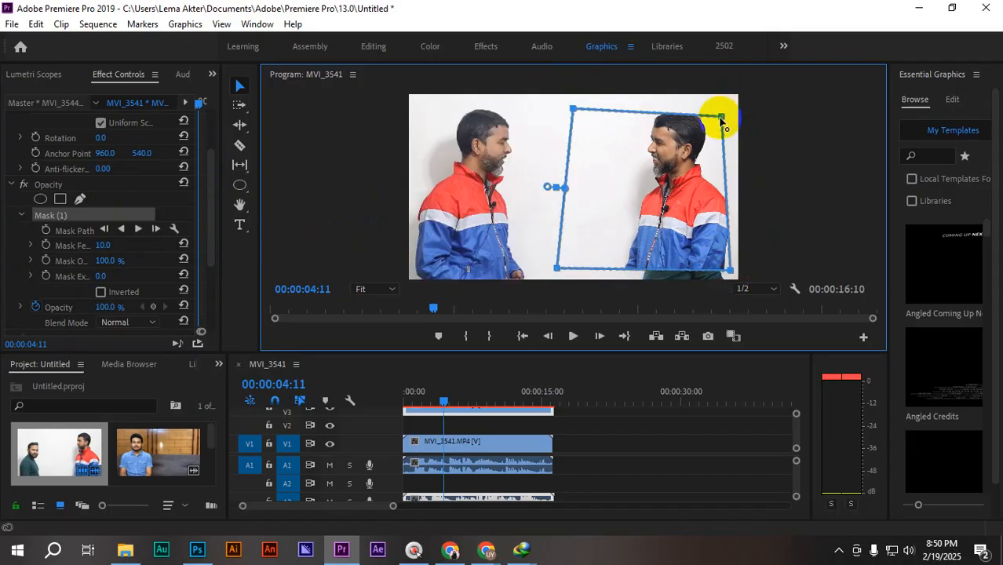
# - Extend the mask's four corners beyond the frame so it covers the entire right half with a near-vertical inner edge
pyautogui.moveTo(786, 71); pyautogui.dragTo(790, 63)
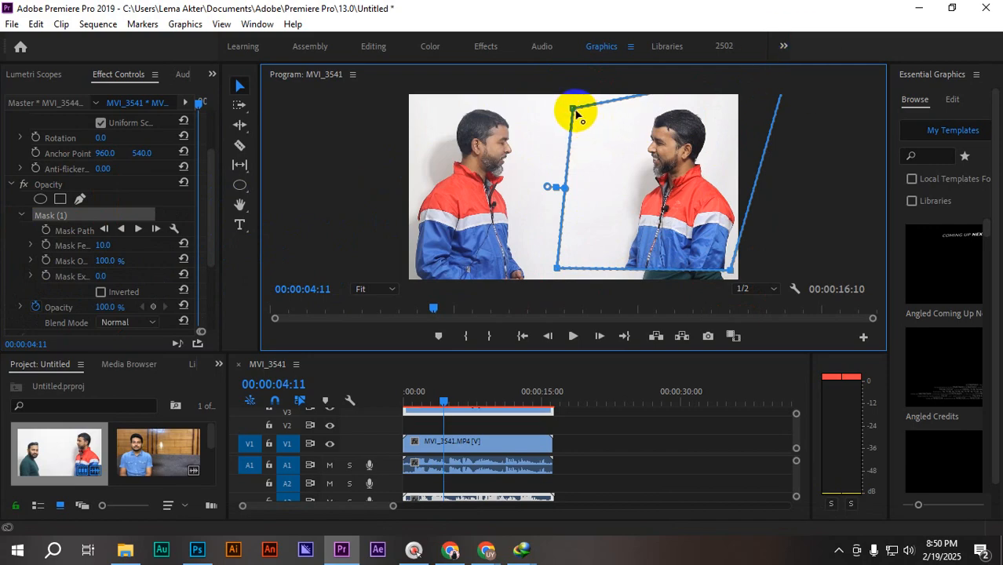
pyautogui.moveTo(576, 114); pyautogui.dragTo(569, 71)
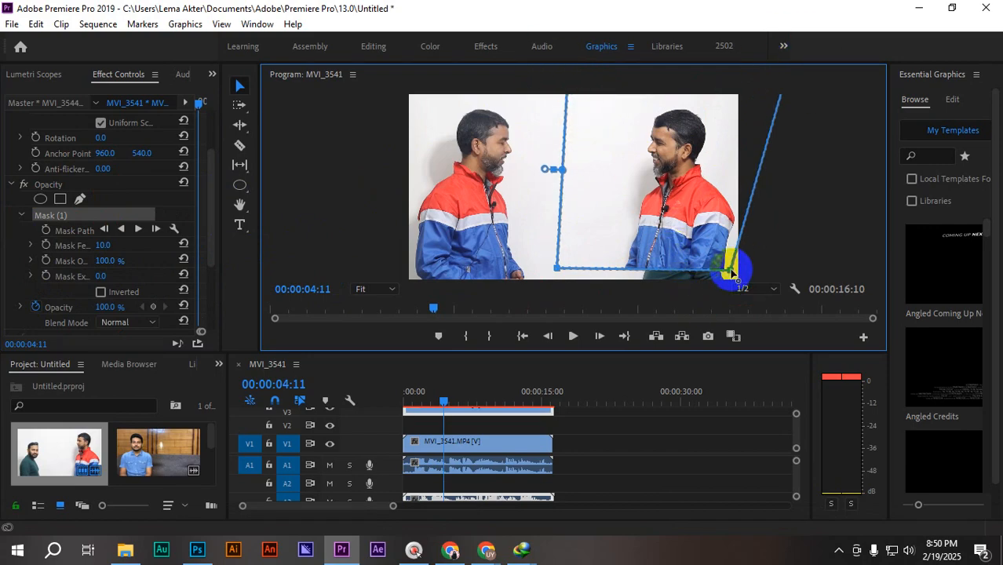
pyautogui.moveTo(731, 271); pyautogui.dragTo(777, 309)
pyautogui.moveTo(555, 270); pyautogui.dragTo(571, 327)
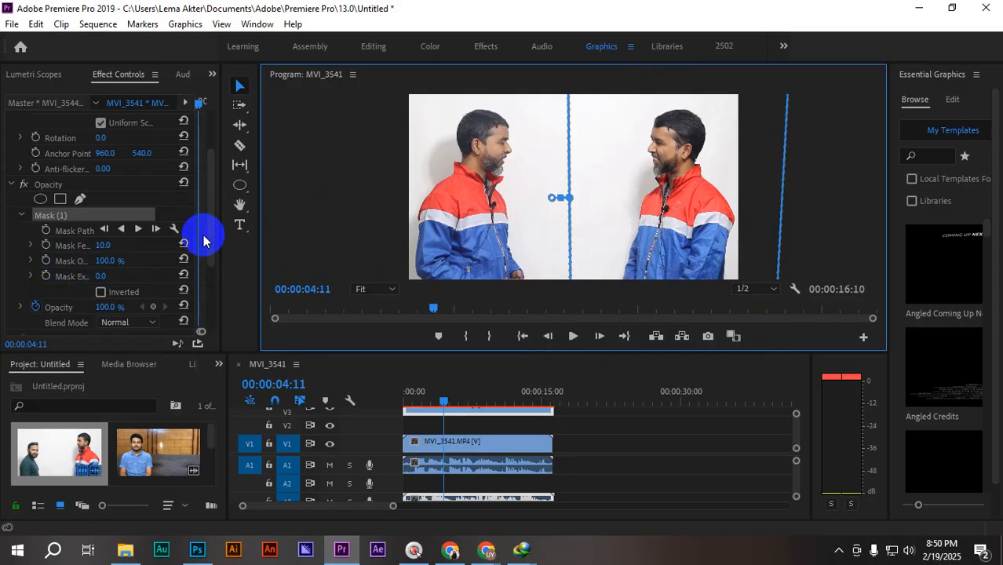
# - Widen the Effect Controls panel and set the mask's feather to 153.0 and its expansion to 6.0
pyautogui.moveTo(221, 230); pyautogui.dragTo(292, 230)
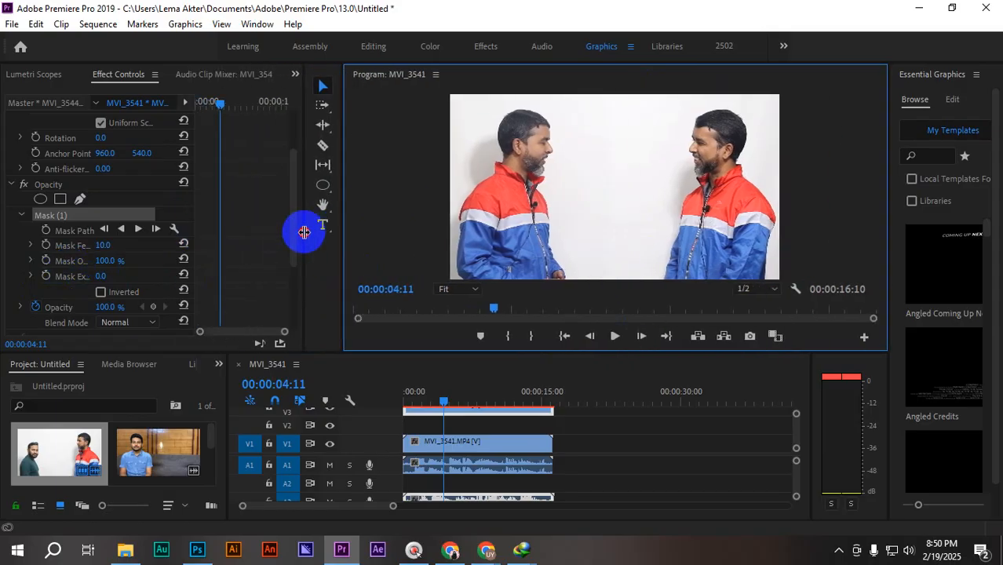
pyautogui.moveTo(193, 208); pyautogui.dragTo(262, 215)
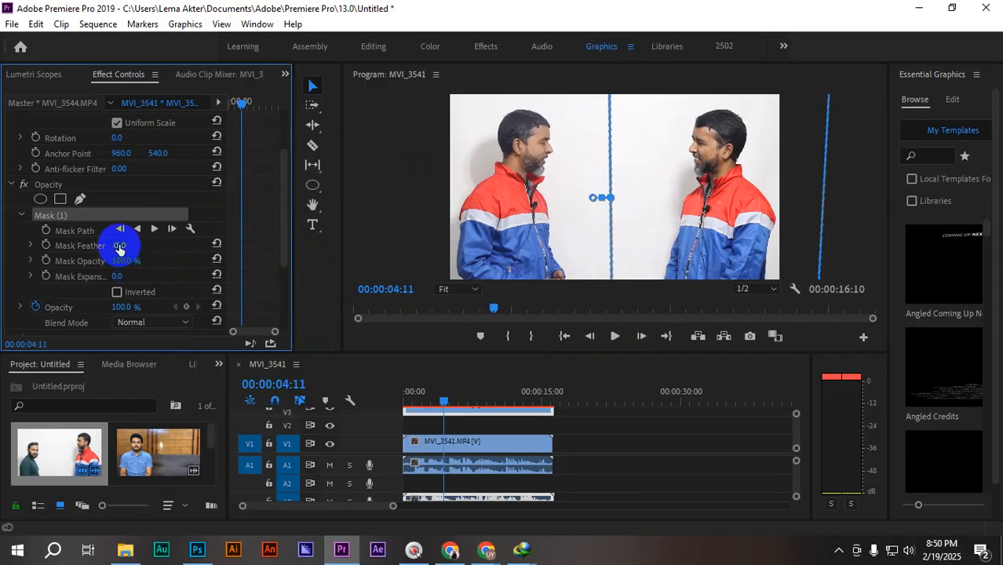
pyautogui.moveTo(128, 246); pyautogui.dragTo(216, 249)
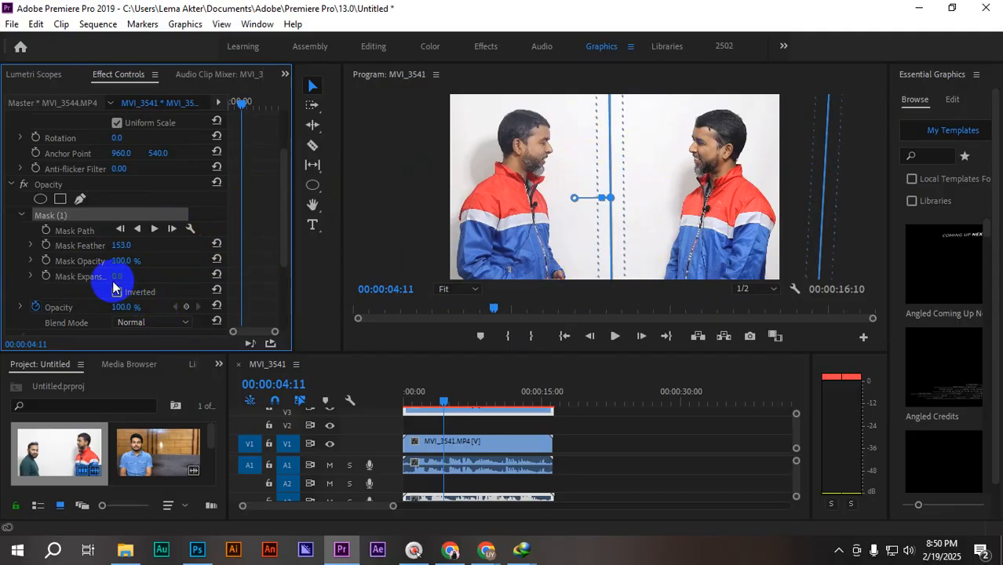
pyautogui.moveTo(116, 277); pyautogui.dragTo(161, 271)
pyautogui.click(626, 203)
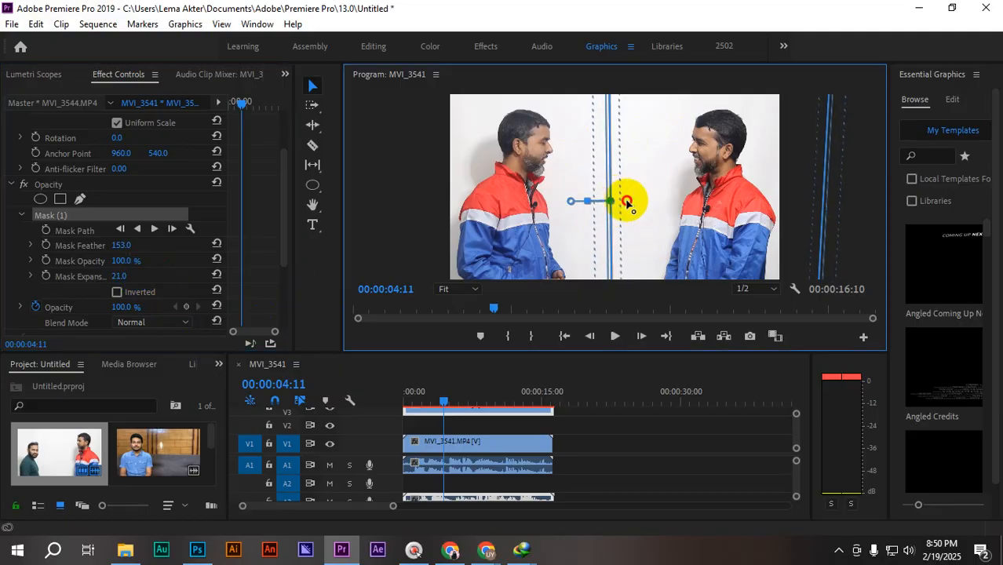
pyautogui.moveTo(125, 275)
pyautogui.mouseDown()
pyautogui.moveTo(202, 280)
pyautogui.moveTo(118, 286)
pyautogui.mouseUp()
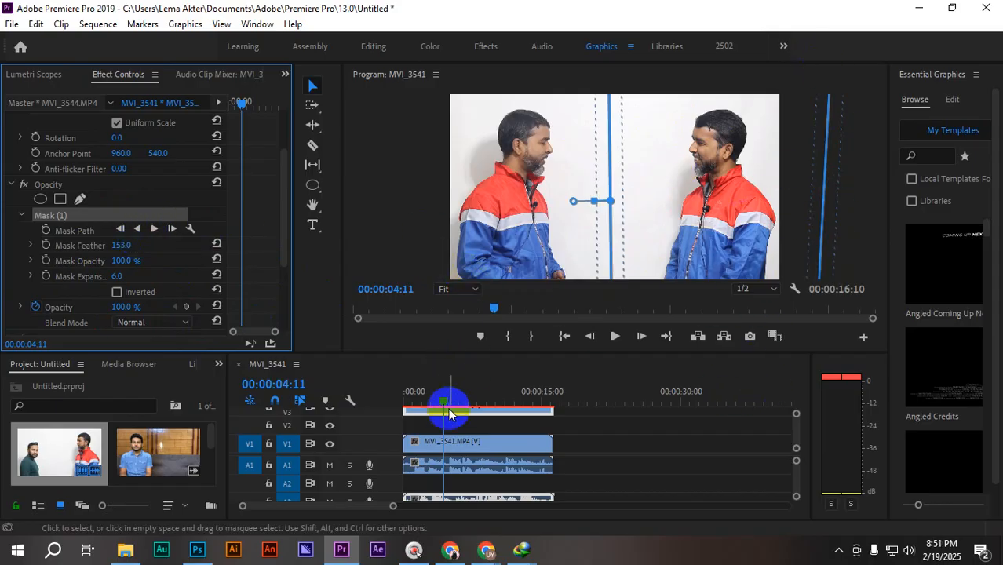
# - Play the masked sequence from its start to check the blend, and make the Timeline taller to show all tracks
pyautogui.moveTo(437, 396); pyautogui.dragTo(328, 409)
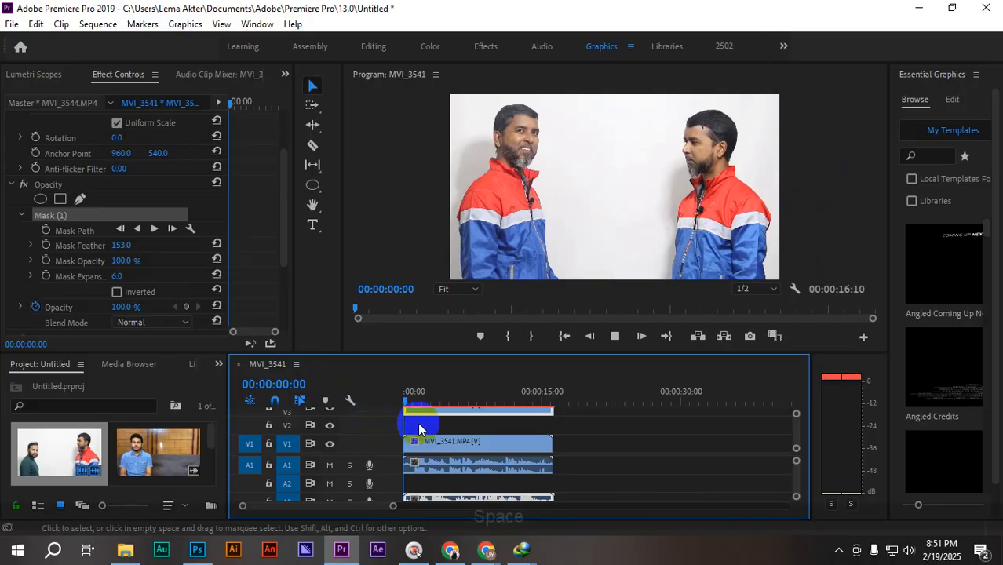
pyautogui.press('space')
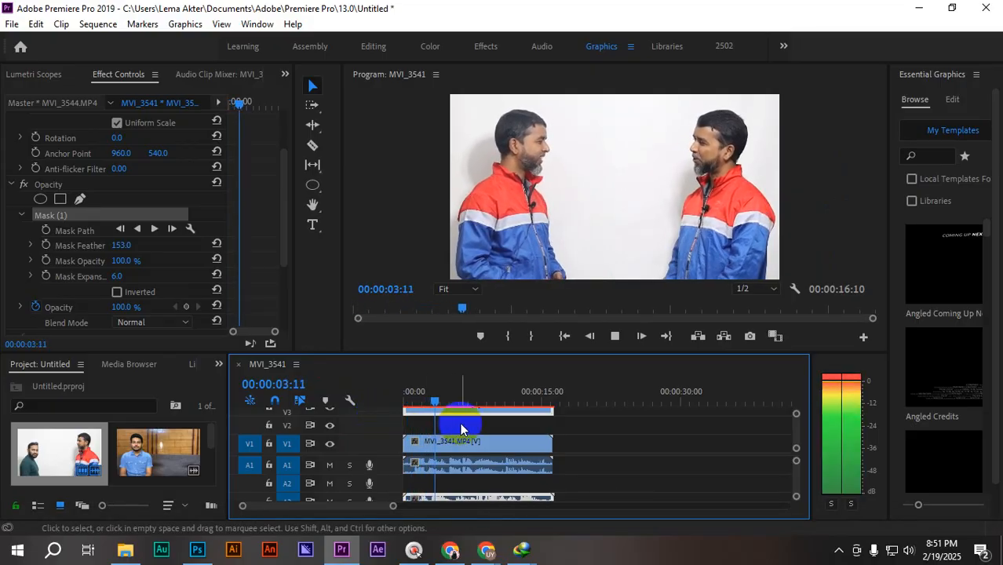
pyautogui.press('space')
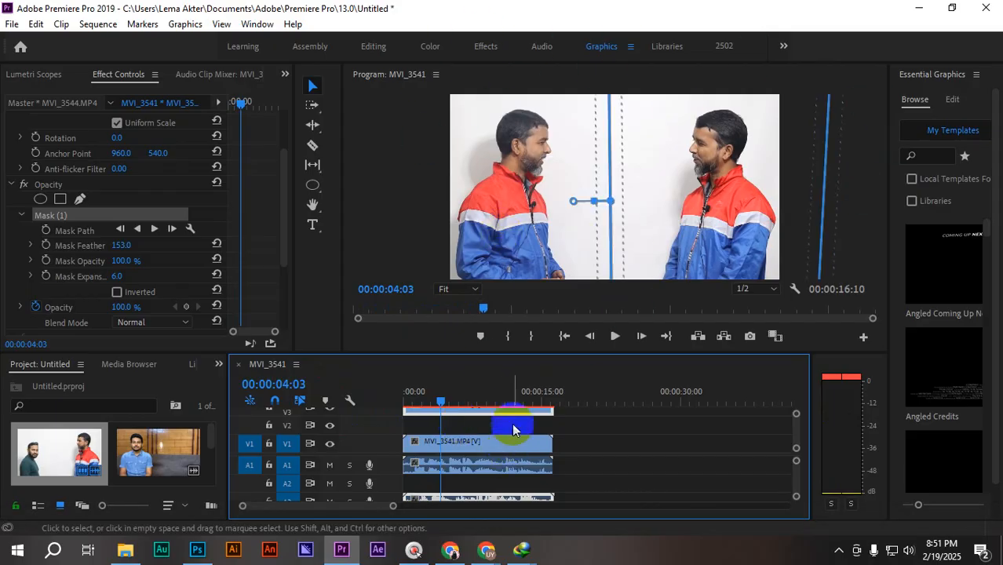
pyautogui.moveTo(486, 354); pyautogui.dragTo(484, 316)
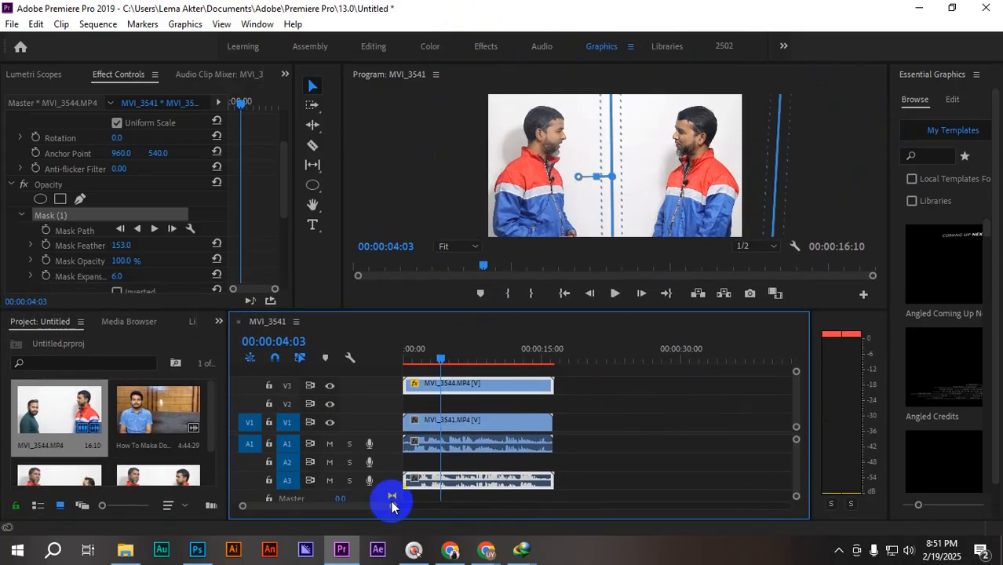
# - Zoom in on the sequence's opening and split the clips on all tracks at 00:00:00:24
pyautogui.moveTo(394, 508); pyautogui.dragTo(364, 508)
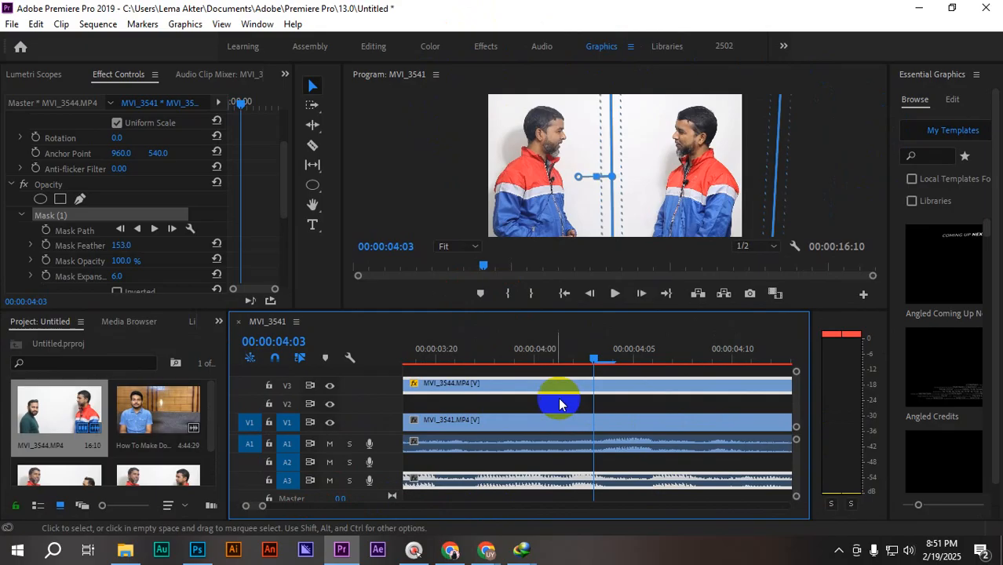
pyautogui.click(420, 450)
pyautogui.moveTo(629, 354); pyautogui.dragTo(360, 361)
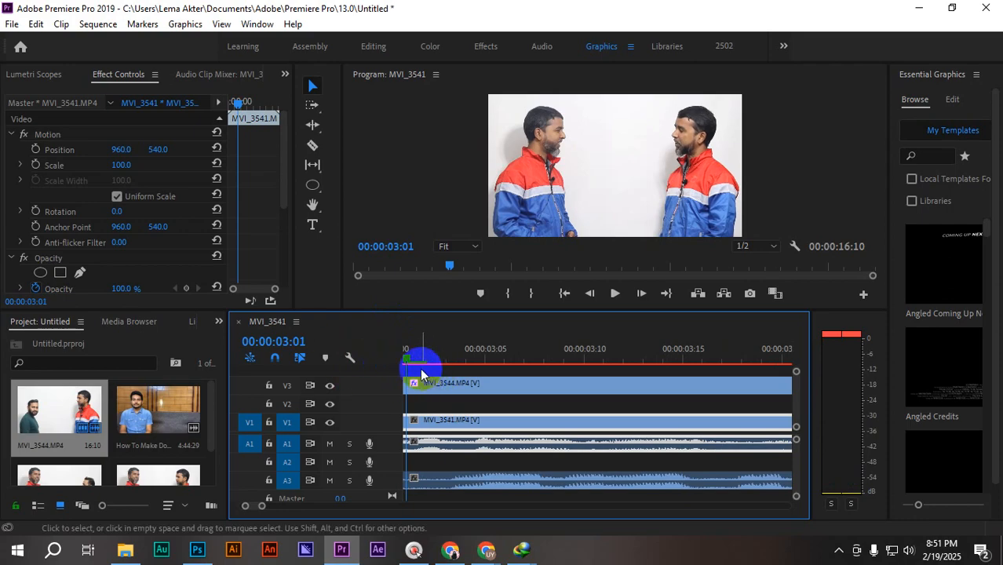
pyautogui.press('Home')
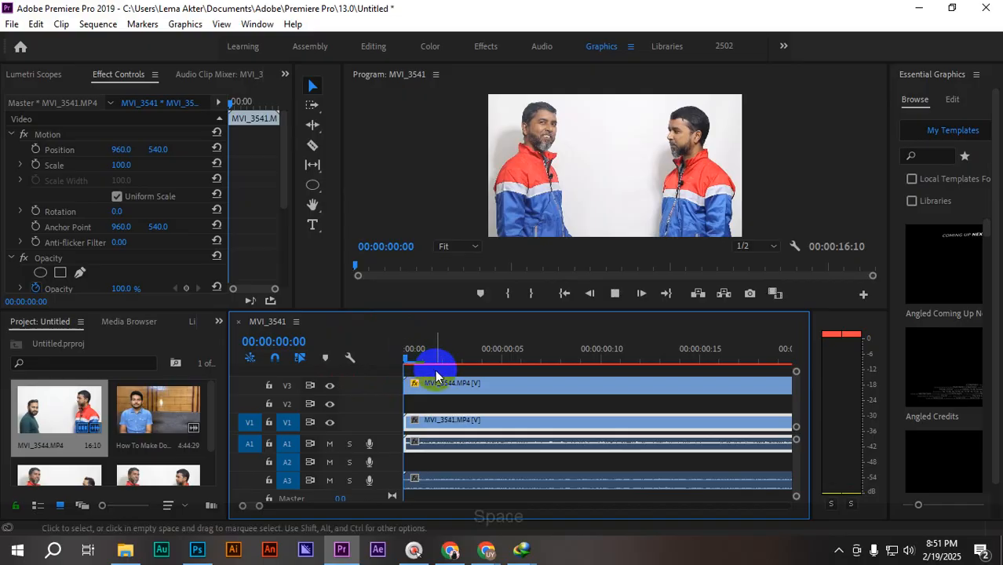
pyautogui.click(603, 358)
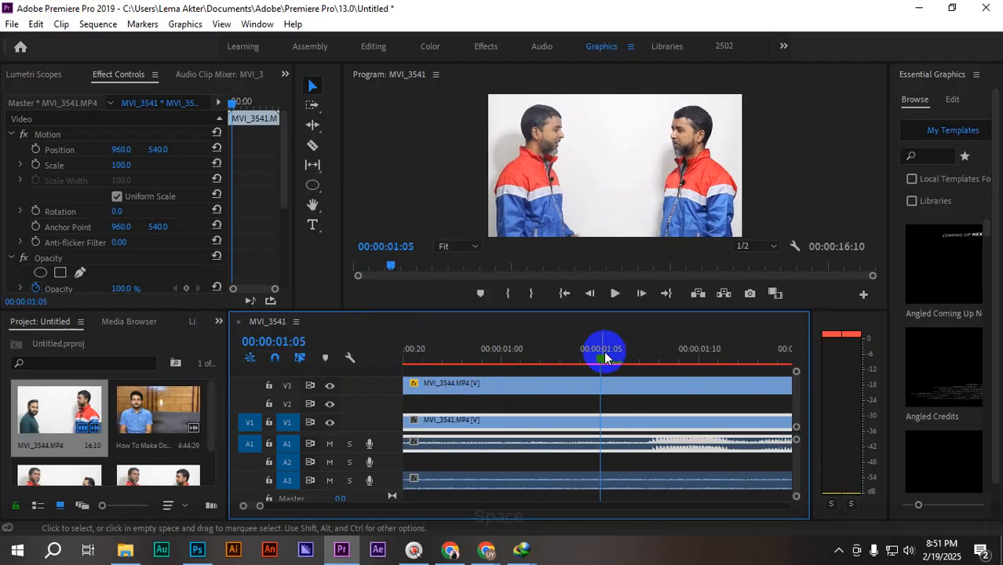
pyautogui.moveTo(605, 357); pyautogui.dragTo(484, 384)
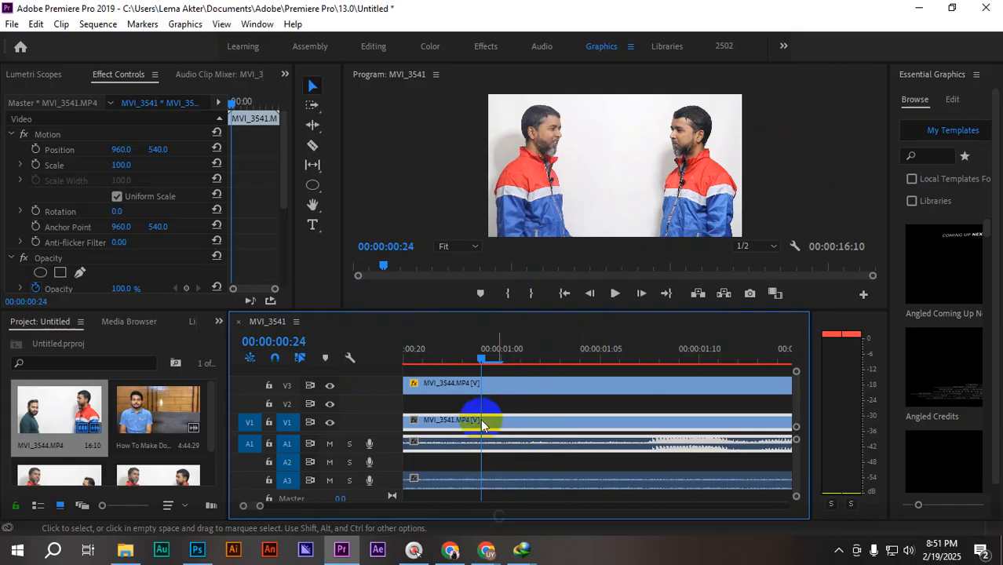
pyautogui.press('c')
pyautogui.click(537, 479)
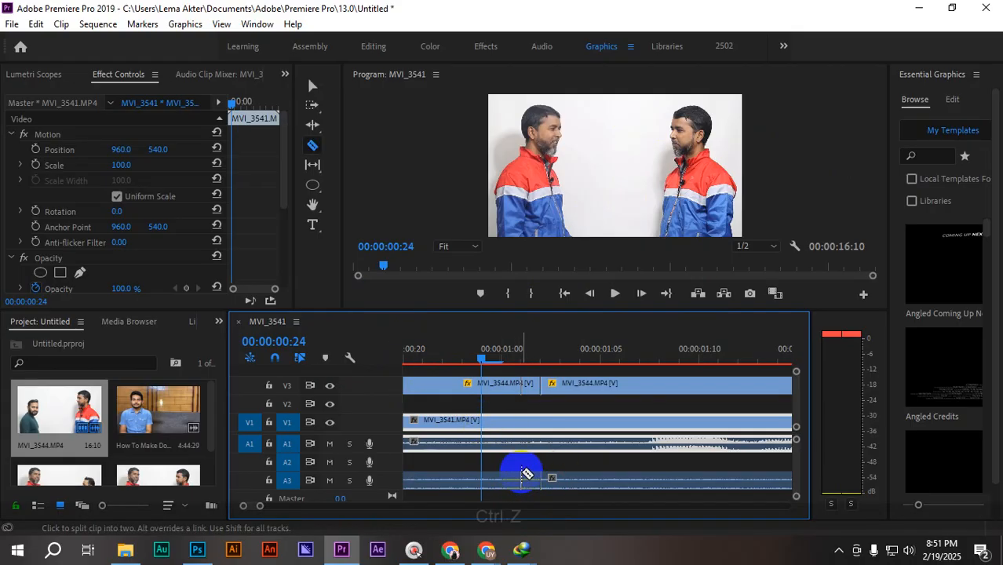
pyautogui.hotkey('ctrl', 'z')
pyautogui.keyDown('shift'); pyautogui.click(487, 436); pyautogui.keyUp('shift')
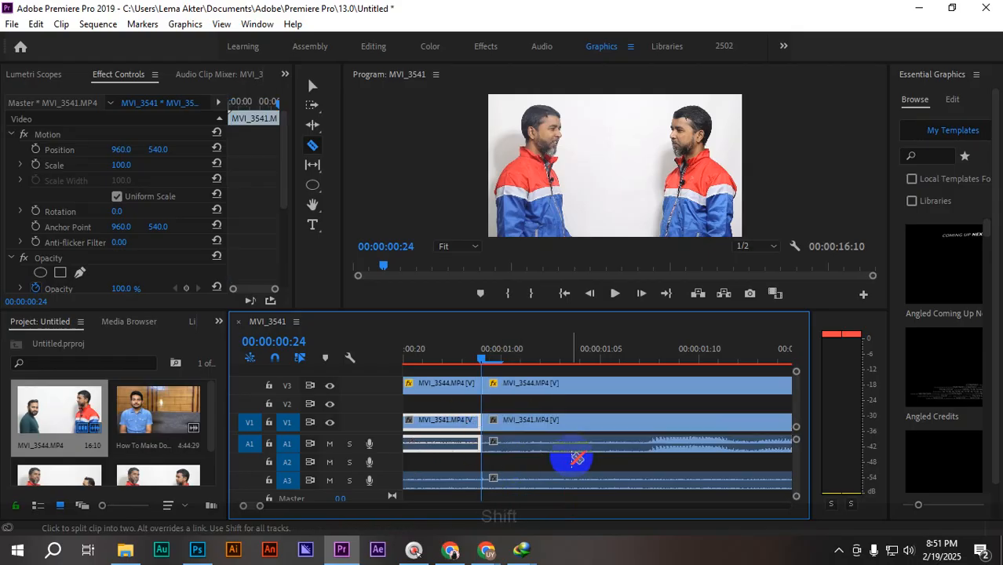
# - Delete the video and audio pieces before 00:00:00:24 on all tracks and close the gap they leave
pyautogui.press('v')
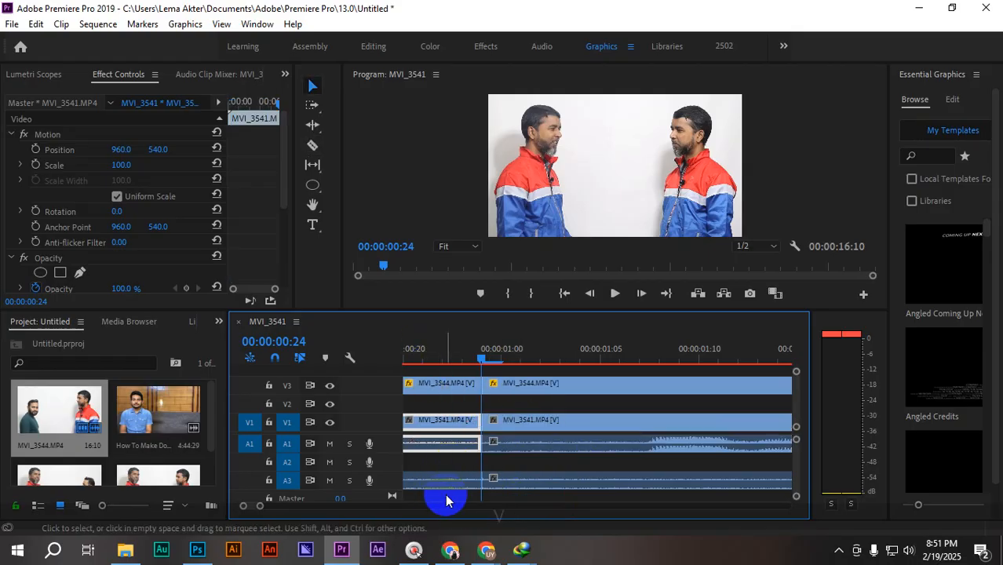
pyautogui.click(443, 479)
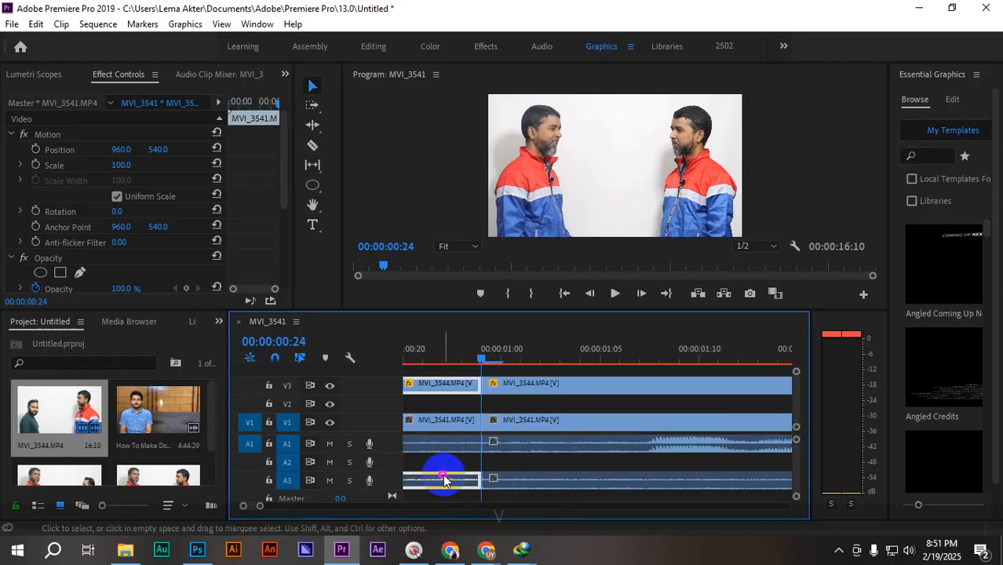
pyautogui.click(437, 385)
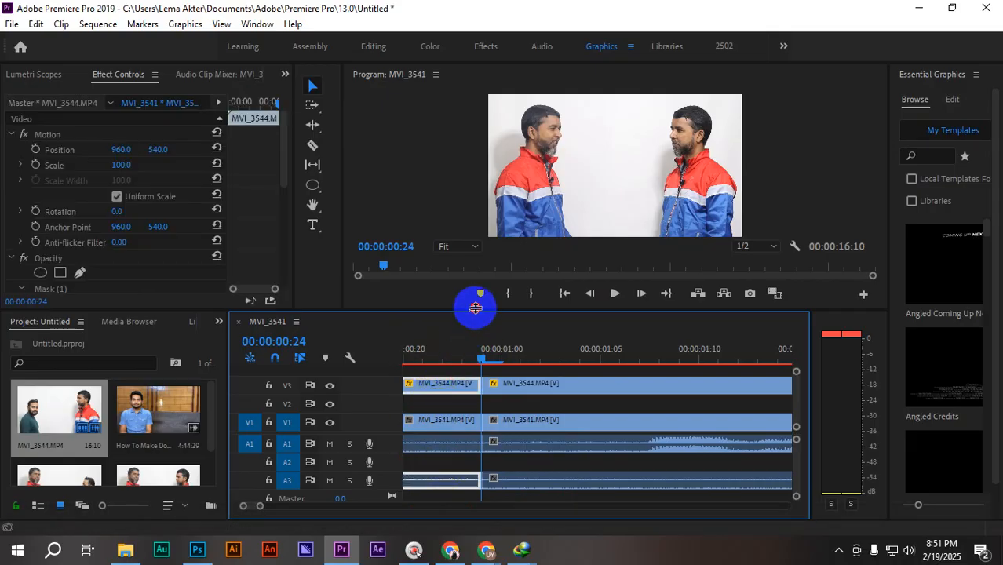
pyautogui.moveTo(473, 311); pyautogui.dragTo(487, 220)
pyautogui.moveTo(437, 489); pyautogui.dragTo(450, 314)
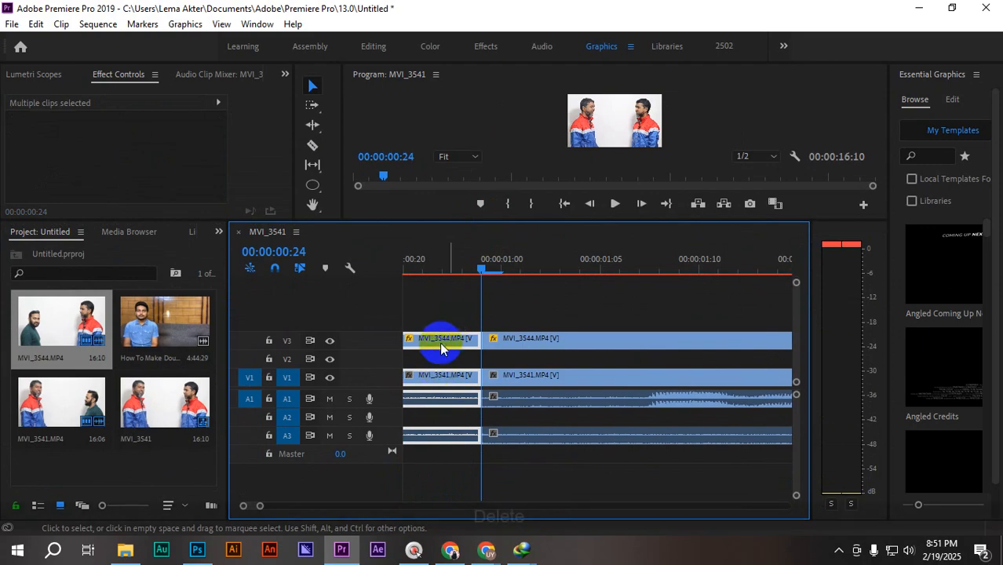
pyautogui.press('Delete')
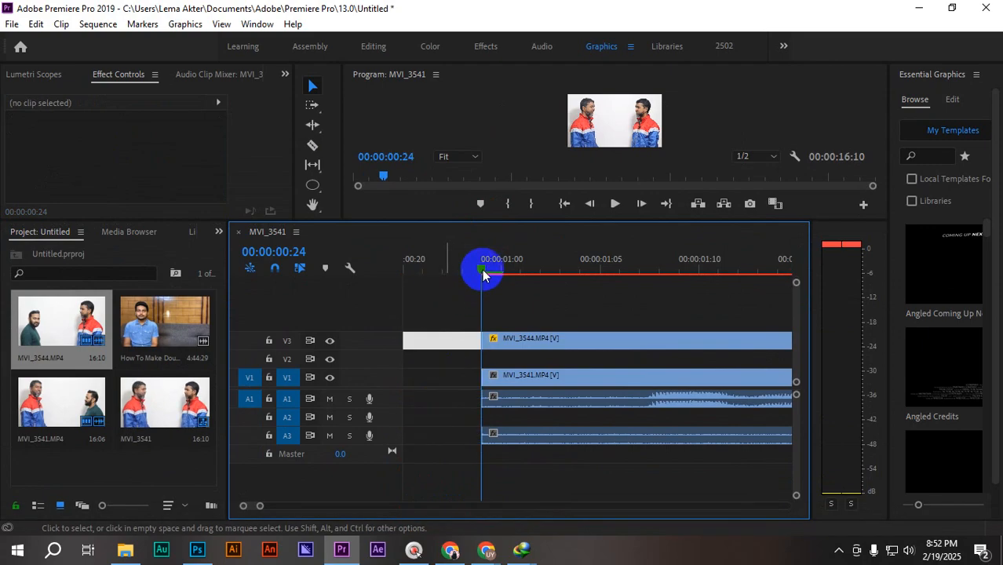
pyautogui.press('Delete')
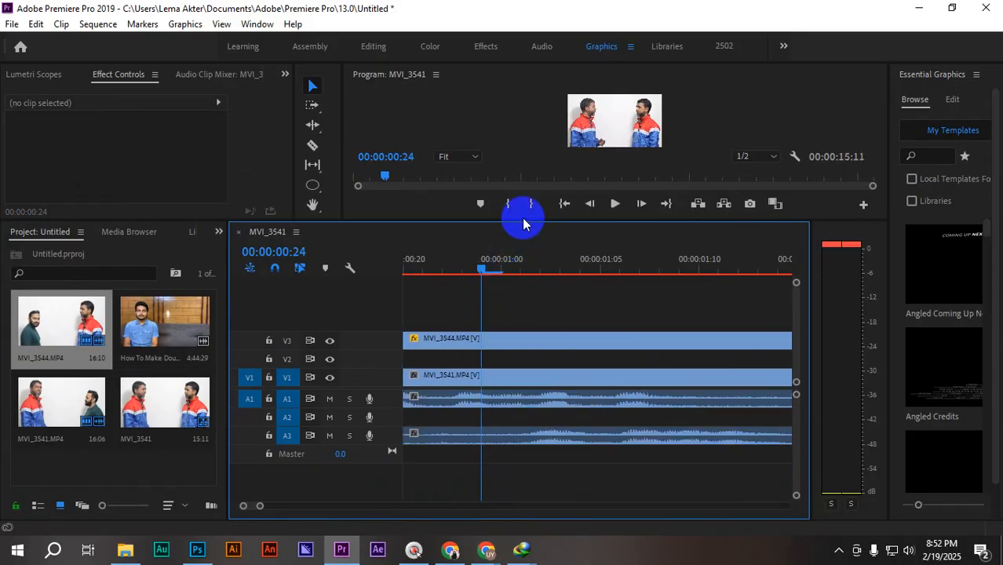
# - Enlarge the preview, review the new opening for a tighter start, and split the clips on all tracks at 00:00:00:06
pyautogui.moveTo(522, 221); pyautogui.dragTo(474, 354)
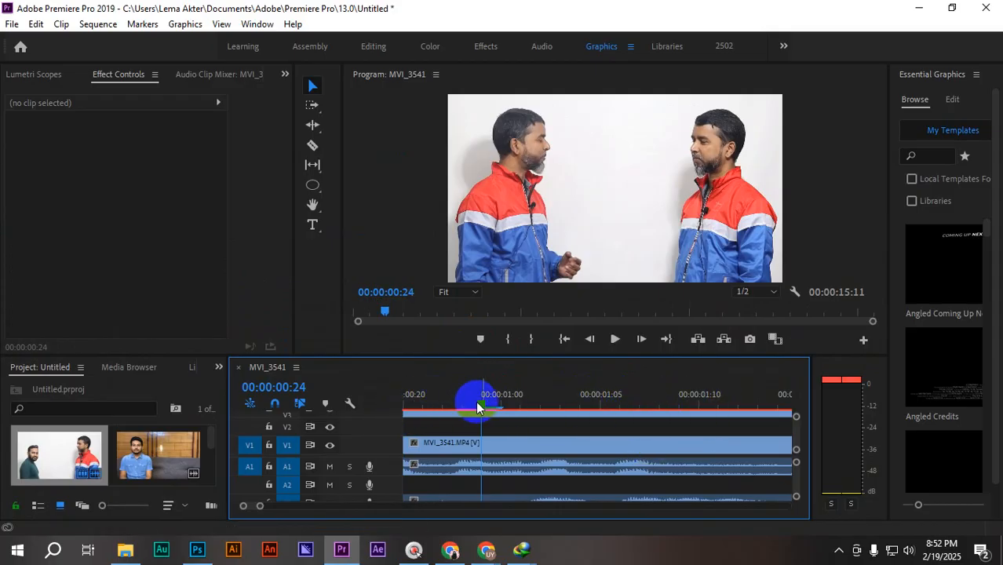
pyautogui.click(438, 409)
pyautogui.moveTo(437, 409); pyautogui.dragTo(484, 414)
pyautogui.press('Home')
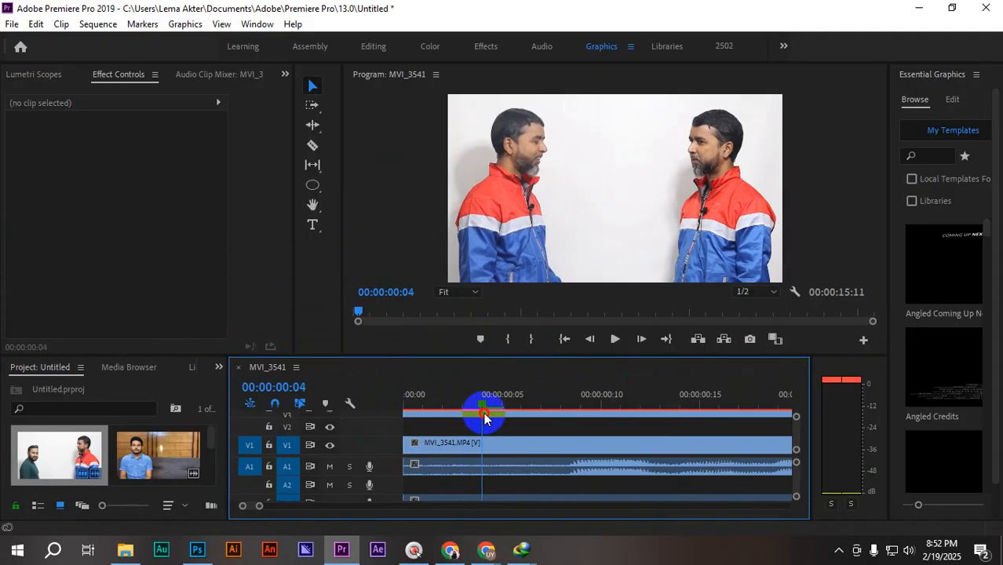
pyautogui.press('space')
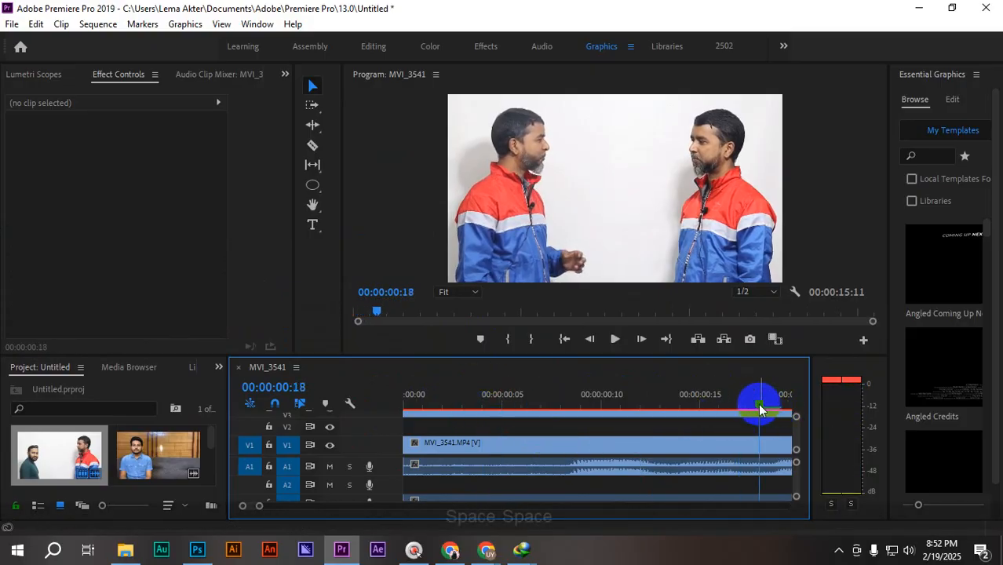
pyautogui.moveTo(761, 404); pyautogui.dragTo(376, 417)
pyautogui.press('space')
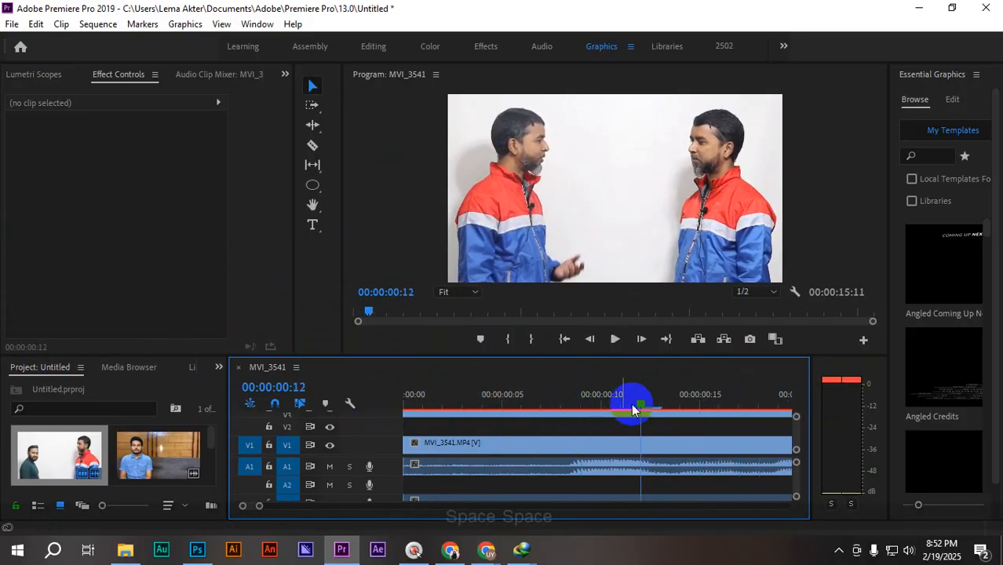
pyautogui.moveTo(640, 406); pyautogui.dragTo(506, 429)
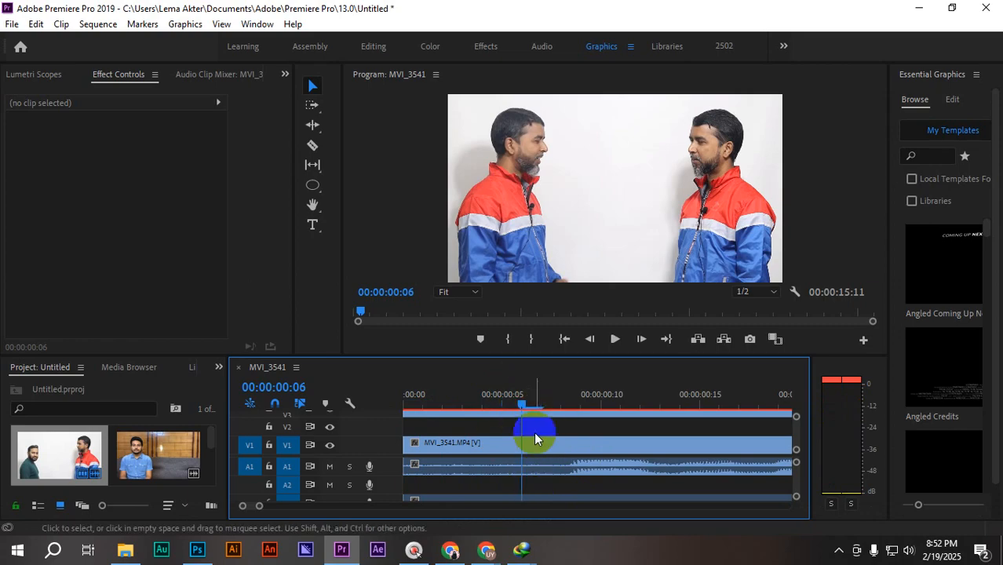
pyautogui.press('c')
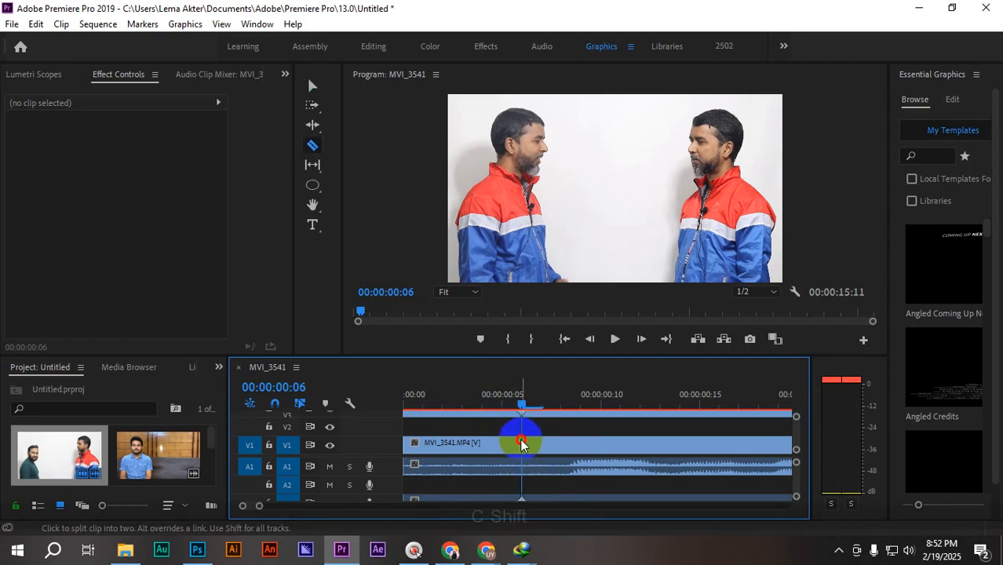
pyautogui.click(522, 443)
# - Delete the video and audio pieces before 00:00:00:06 on all tracks and close the gap they leave
pyautogui.moveTo(550, 354); pyautogui.dragTo(571, 191)
pyautogui.press('v')
pyautogui.moveTo(470, 459); pyautogui.dragTo(463, 280)
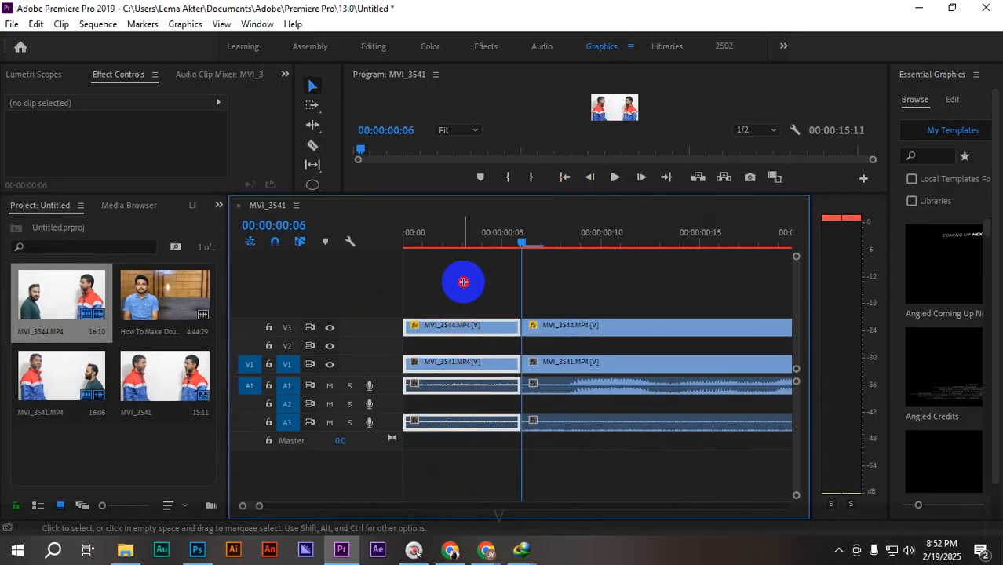
pyautogui.press('Delete')
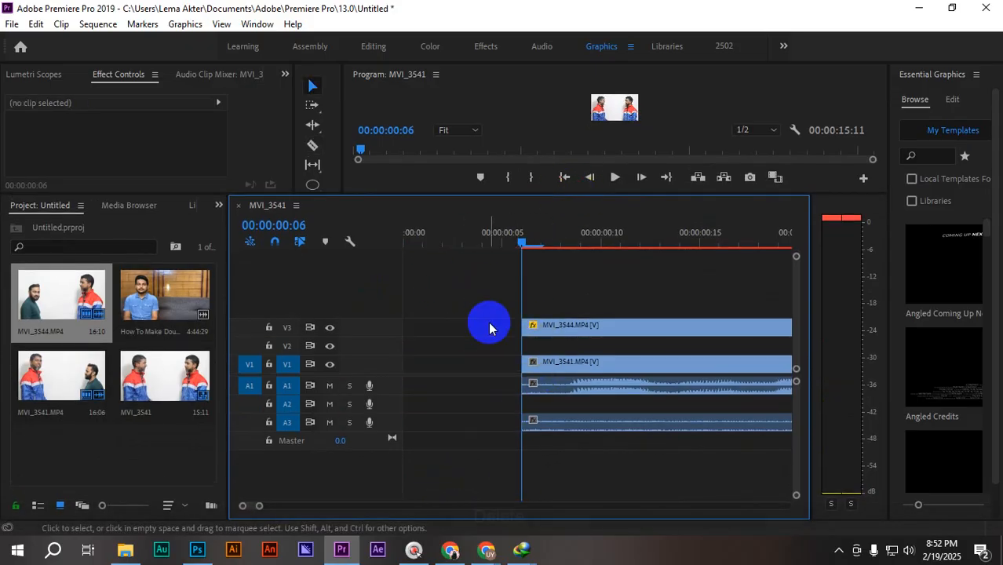
pyautogui.click(474, 330)
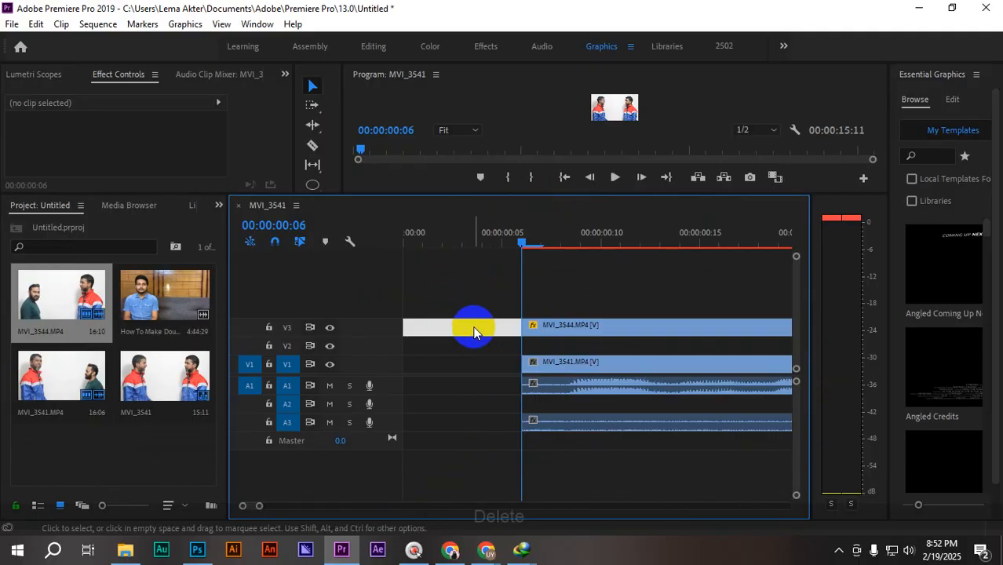
pyautogui.press('Delete')
# - Enlarge the preview and repeatedly play and scrub the first two seconds of the trimmed sequence, leaving the playhead at 00:00:01:06
pyautogui.press('Home')
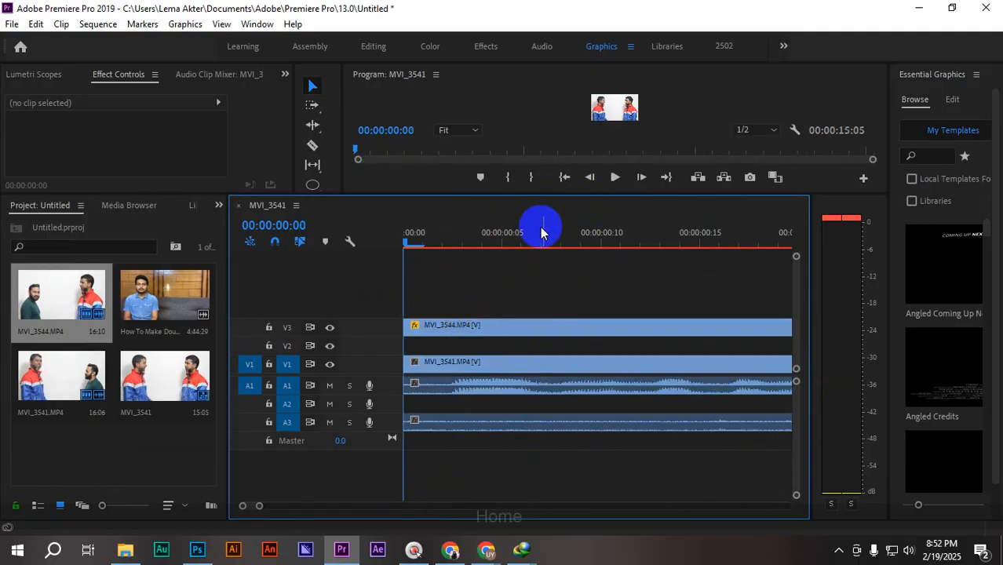
pyautogui.moveTo(625, 193); pyautogui.dragTo(516, 371)
pyautogui.press('space')
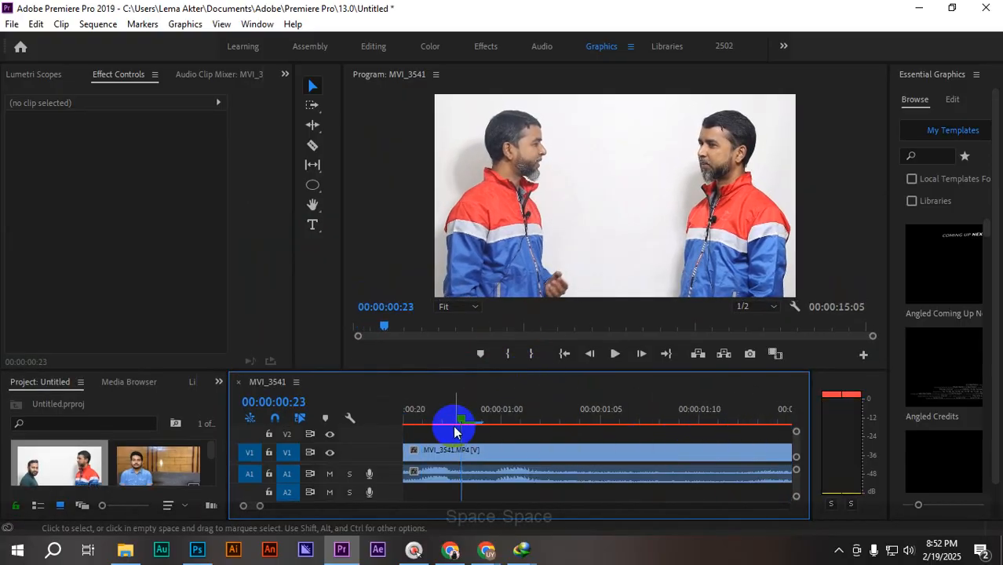
pyautogui.moveTo(460, 423)
pyautogui.mouseDown()
pyautogui.moveTo(380, 426)
pyautogui.moveTo(452, 430)
pyautogui.mouseUp()
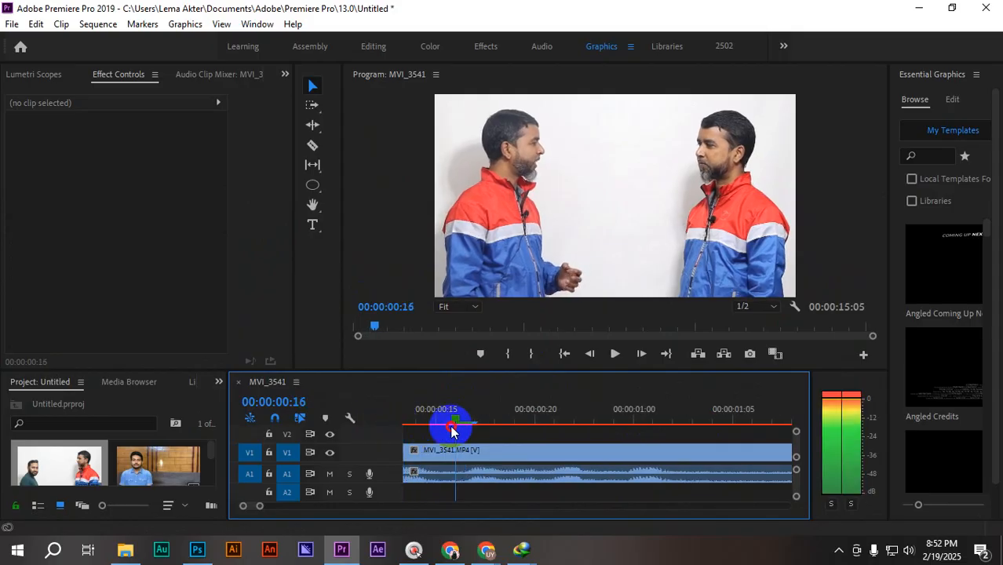
pyautogui.press('space')
pyautogui.press('space')
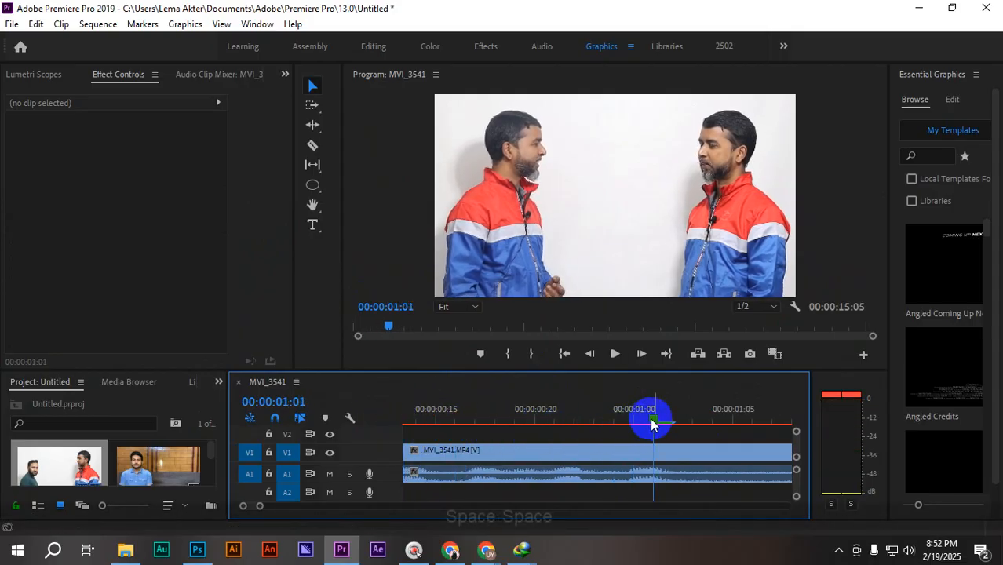
pyautogui.moveTo(653, 425); pyautogui.dragTo(738, 437)
pyautogui.press('space')
pyautogui.press('space')
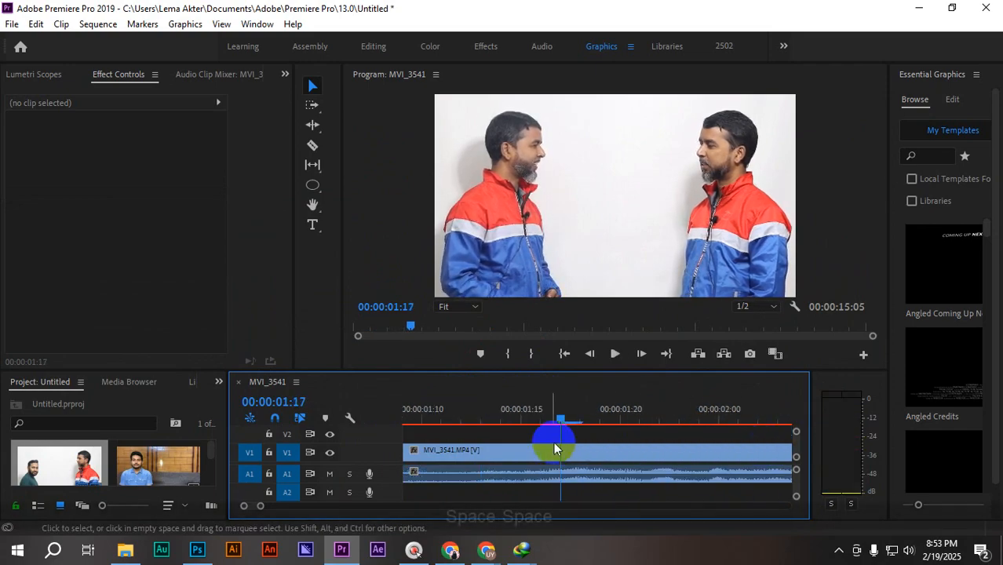
pyautogui.moveTo(560, 425); pyautogui.dragTo(644, 463)
pyautogui.press('space')
pyautogui.moveTo(708, 424); pyautogui.dragTo(393, 486)
pyautogui.press('space')
pyautogui.press('space')
pyautogui.click(604, 425)
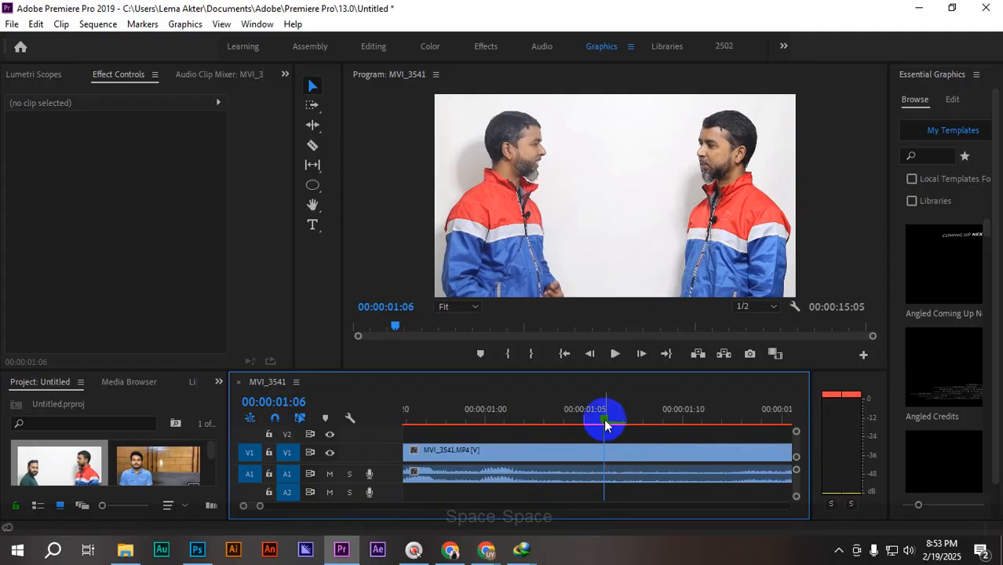
# - Make the Timeline taller to show all tracks, and select the MVI_3541 and MVI_3544 clips in turn to check their audio links
pyautogui.click(607, 354)
pyautogui.moveTo(601, 370); pyautogui.dragTo(604, 251)
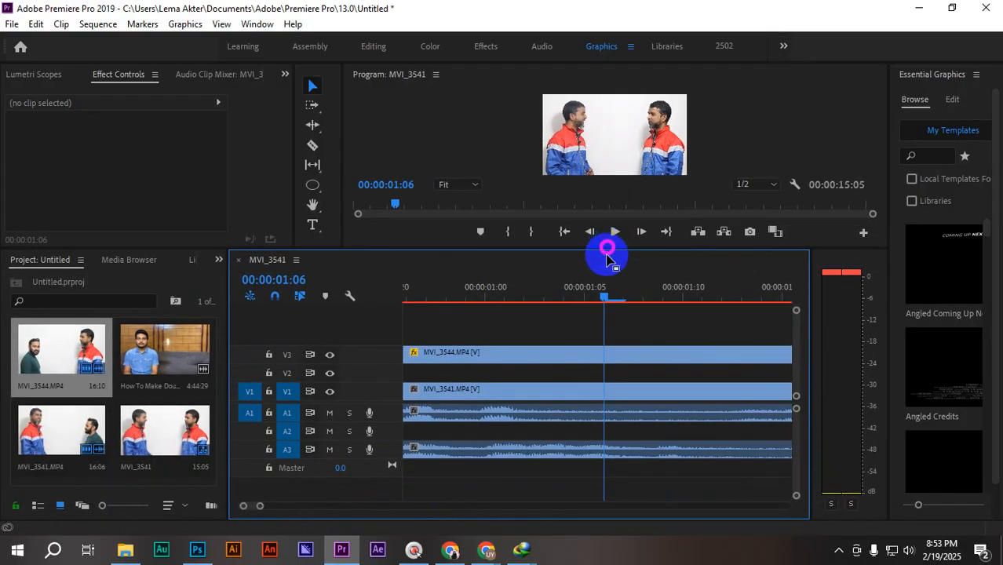
pyautogui.click(612, 422)
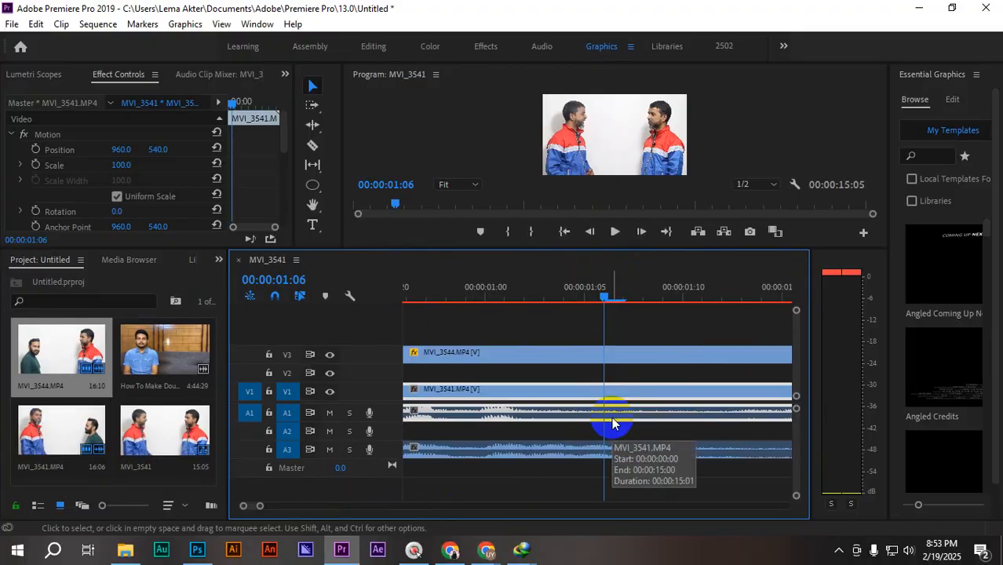
pyautogui.press('c')
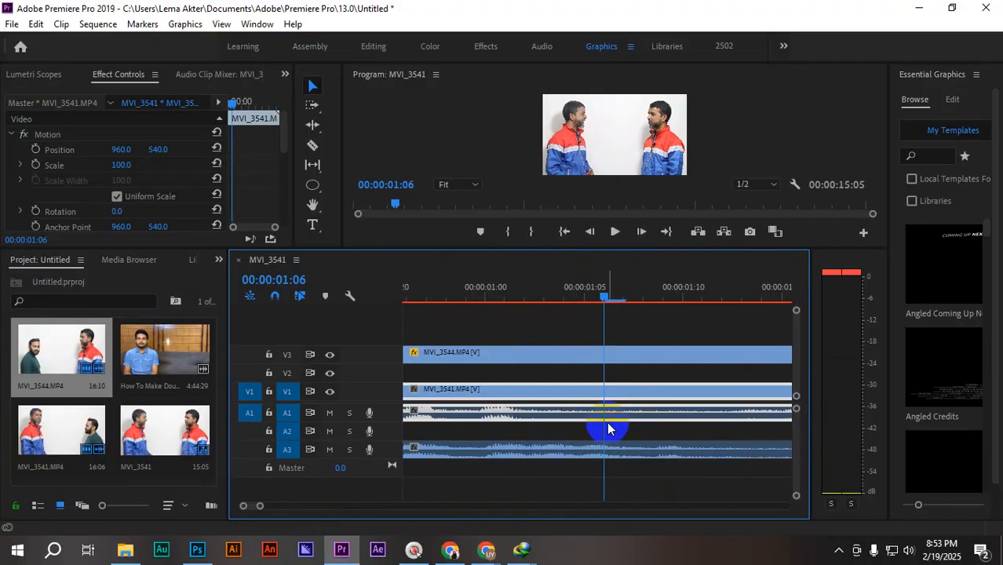
pyautogui.click(312, 86)
pyautogui.click(650, 357)
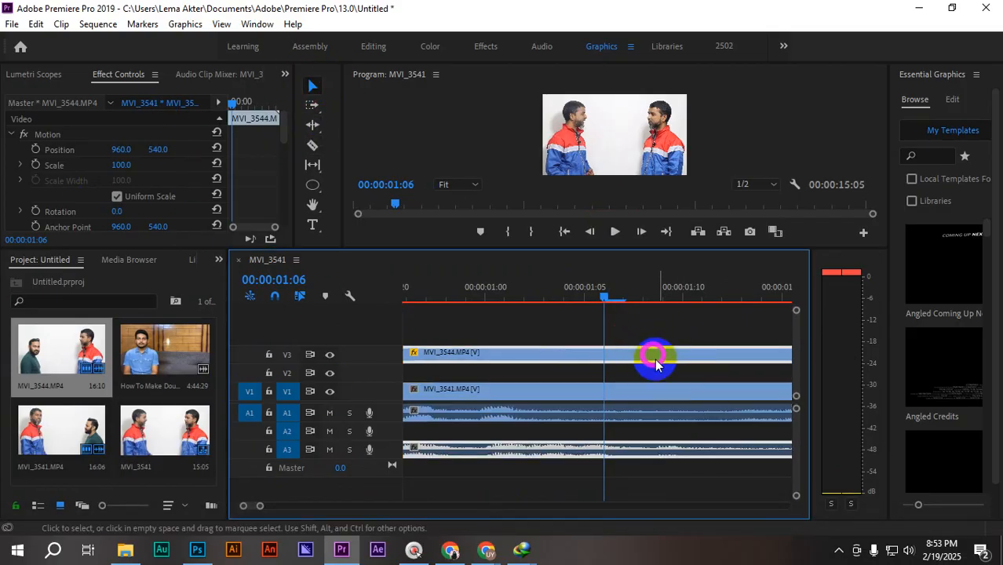
pyautogui.click(656, 419)
pyautogui.click(632, 320)
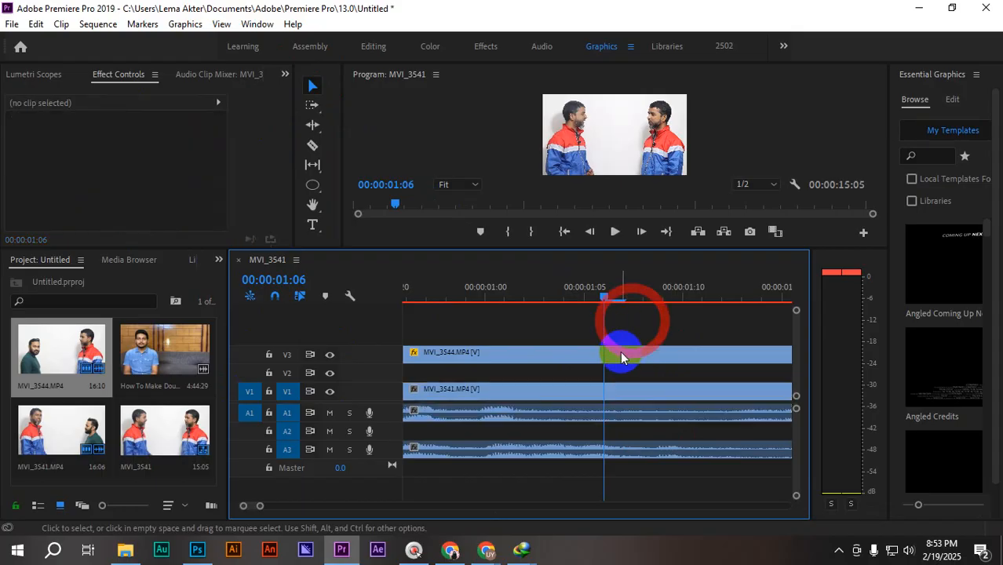
# - Unlink the MVI_3544 video on V3 from its audio, and select the MVI_3541 clip on V1
pyautogui.click(620, 360)
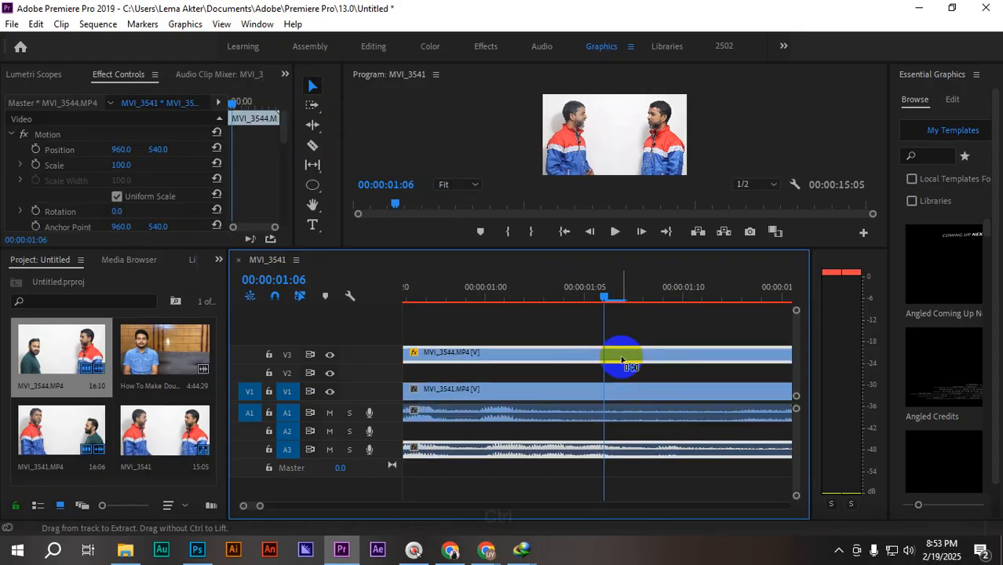
pyautogui.hotkey('ctrl', 'l')
pyautogui.click(631, 329)
pyautogui.click(628, 390)
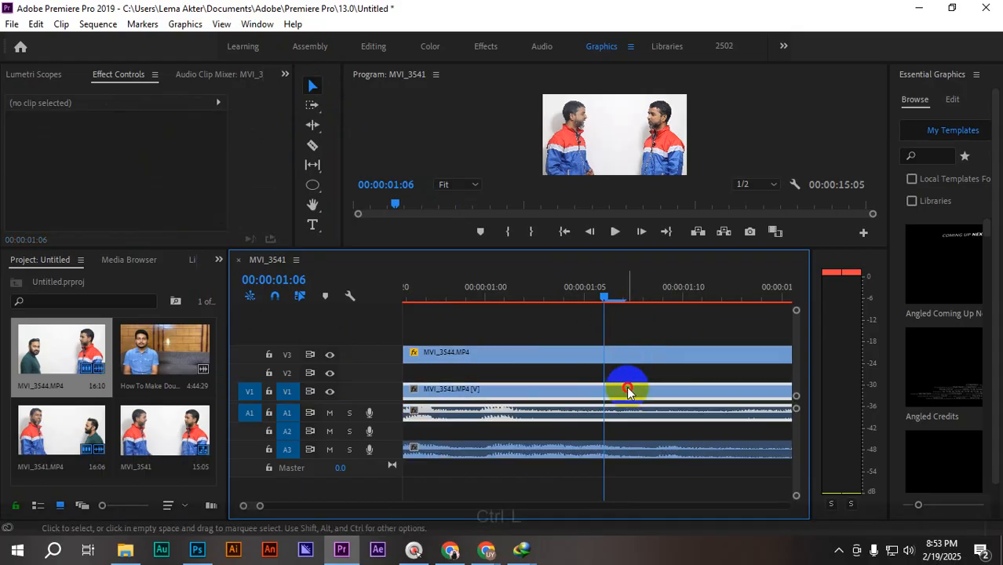
# - Unlink the MVI_3541 video on V1 from its audio, and cut that audio on A1 at 00:00:01:07
pyautogui.hotkey('ctrl', 'l')
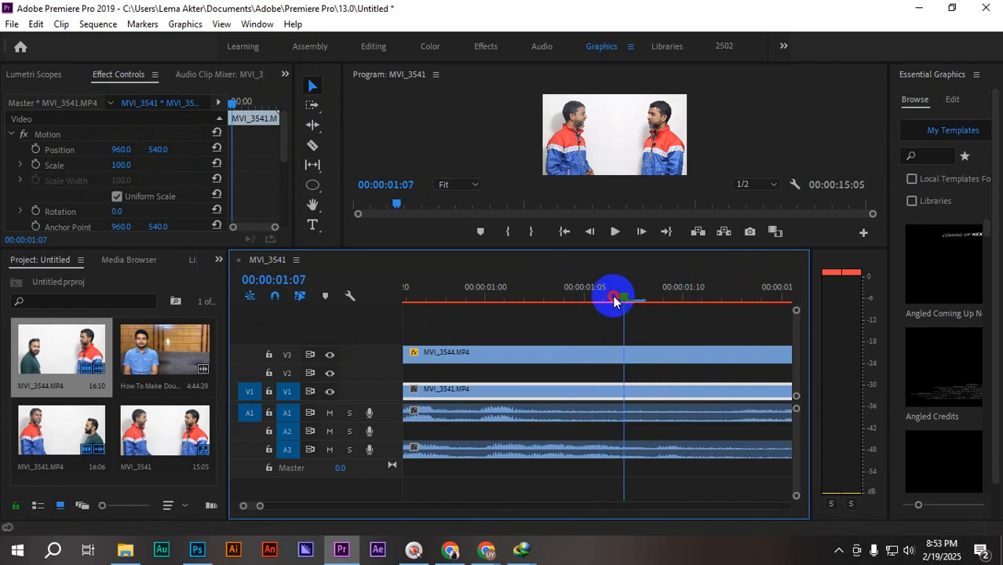
pyautogui.press('c')
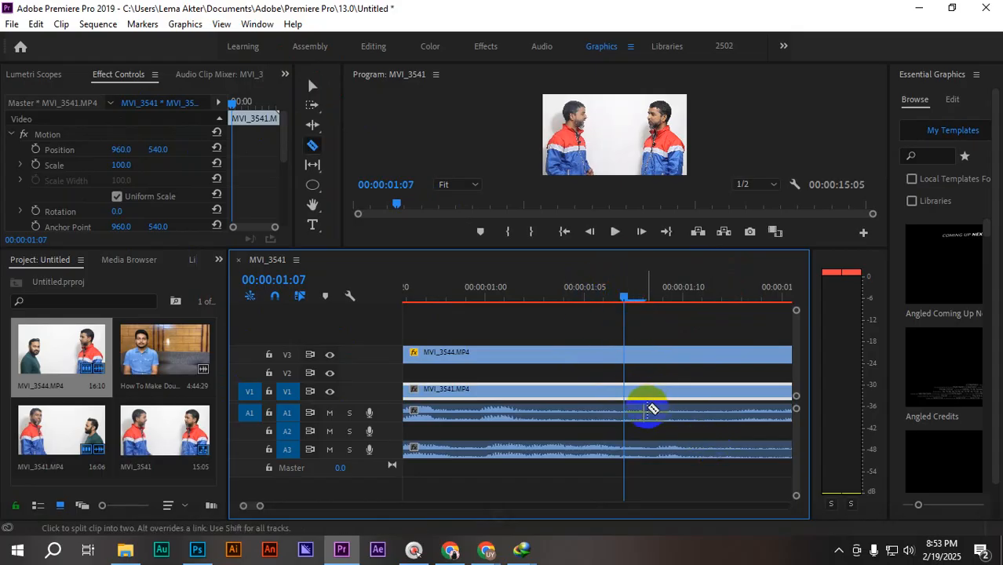
pyautogui.click(628, 414)
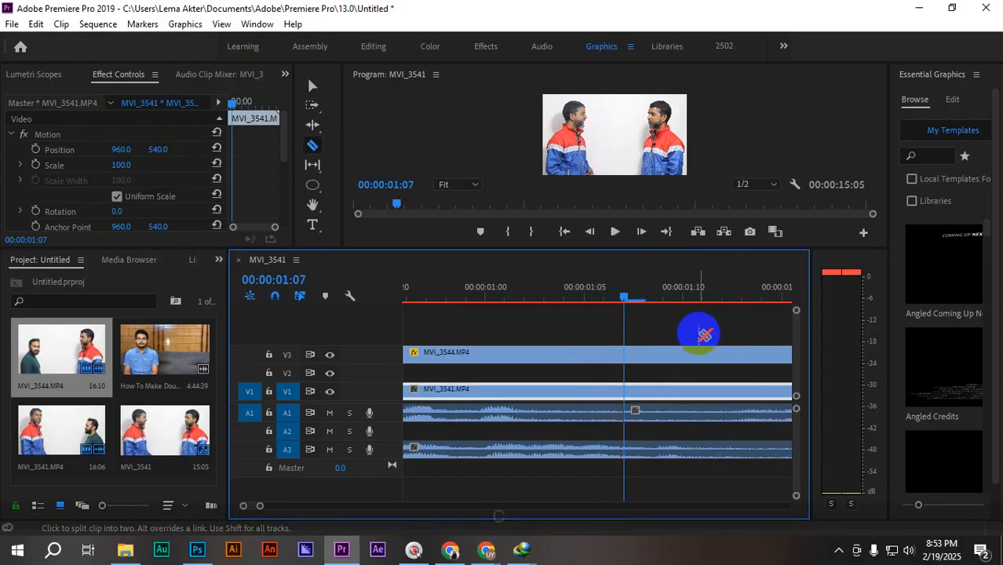
# - Replay the opening dialogue, and cut the MVI_3544 audio on A3 at 00:00:01:07 to match the A1 cut
pyautogui.moveTo(628, 299); pyautogui.dragTo(369, 306)
pyautogui.press('space')
pyautogui.press('space')
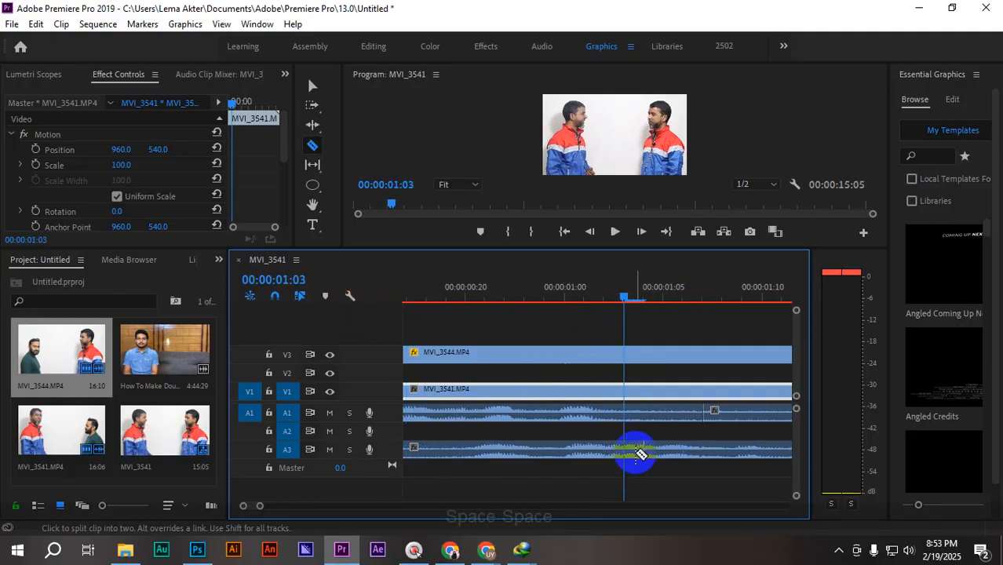
pyautogui.press('v')
pyautogui.click(574, 455)
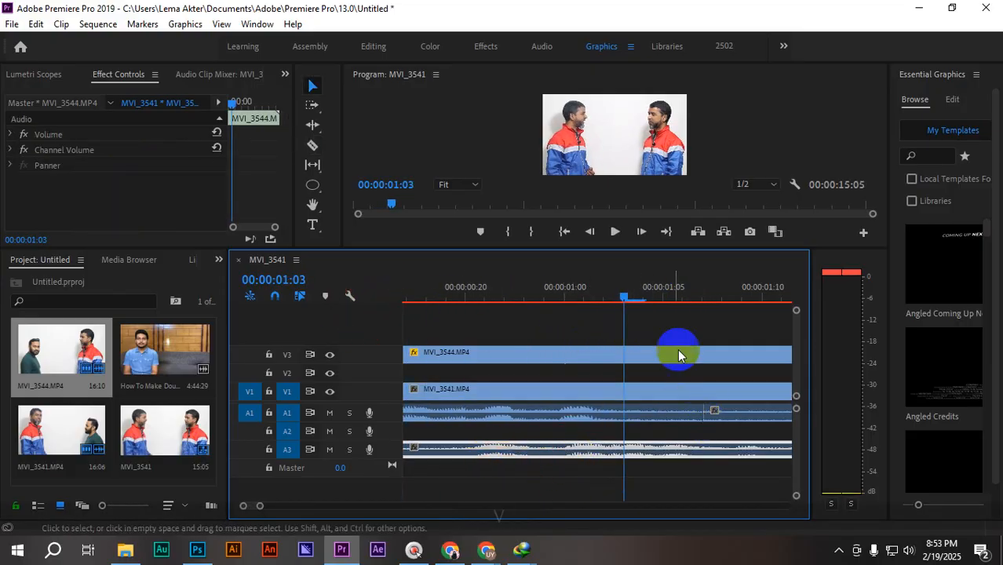
pyautogui.moveTo(625, 299); pyautogui.dragTo(703, 306)
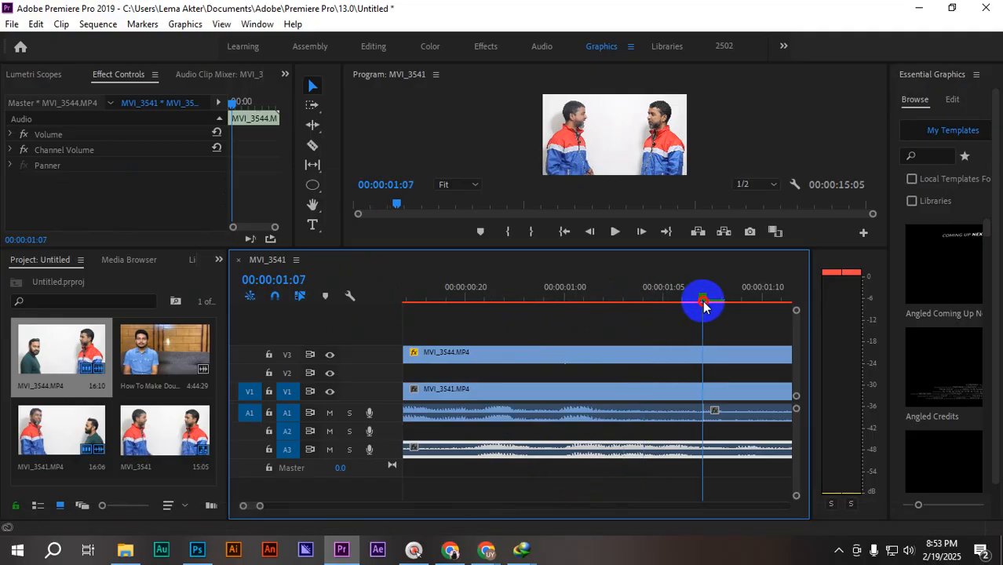
pyautogui.press('c')
pyautogui.click(704, 449)
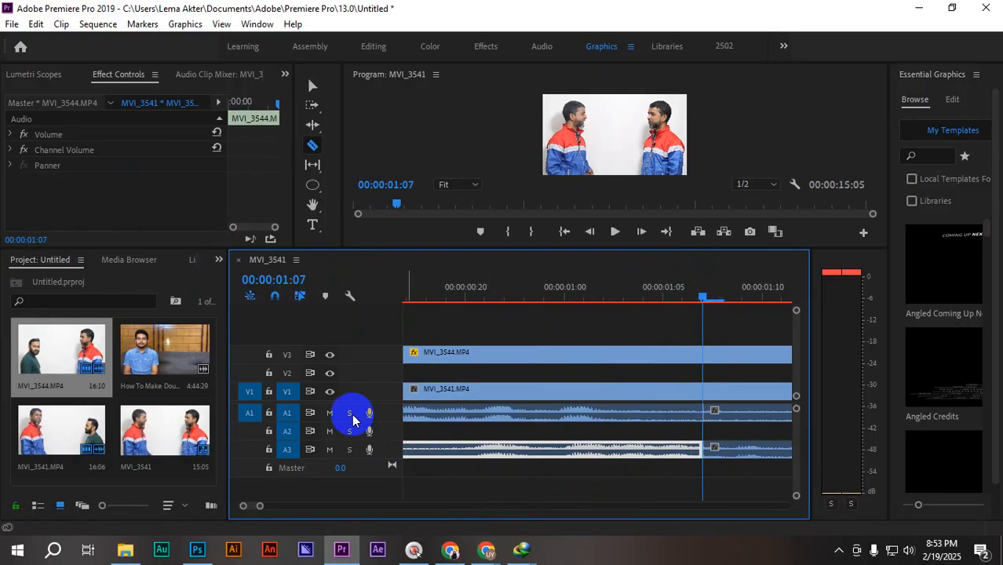
# - Listen to the opening with A1 muted, return the playhead to 00:00:01:07, and switch the mute from A1 to A3
pyautogui.click(332, 415)
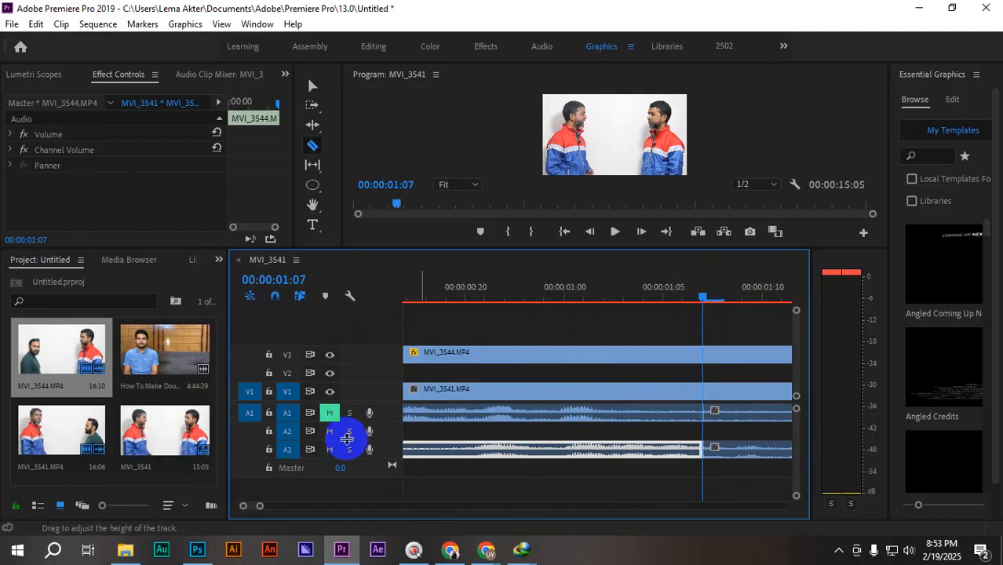
pyautogui.press('Home')
pyautogui.press('space')
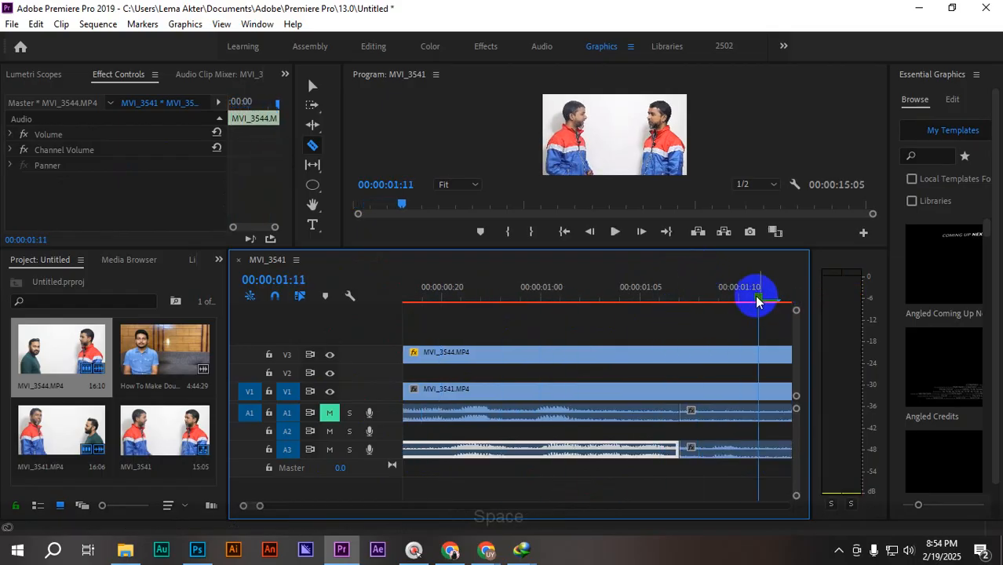
pyautogui.moveTo(758, 299); pyautogui.dragTo(682, 308)
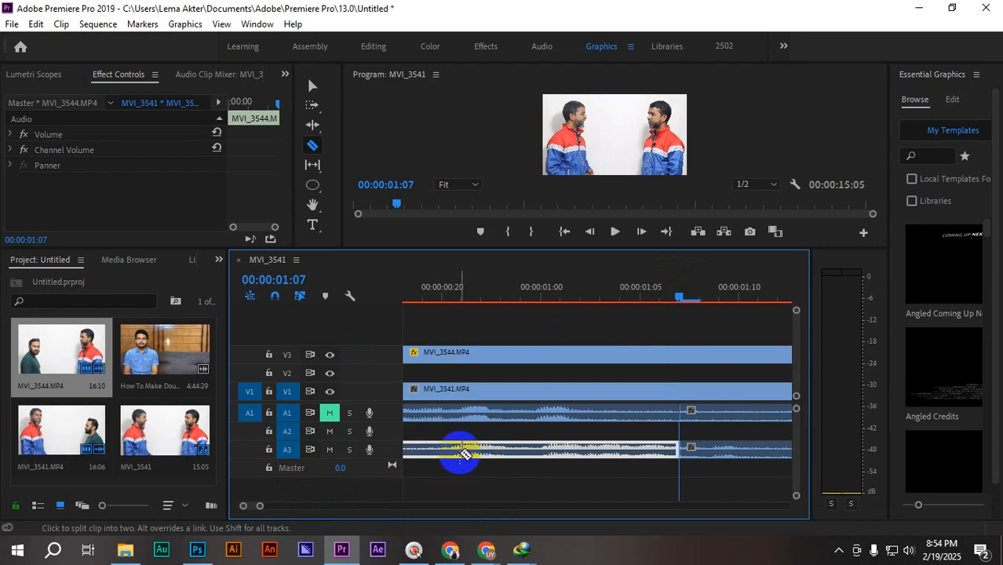
pyautogui.click(330, 414)
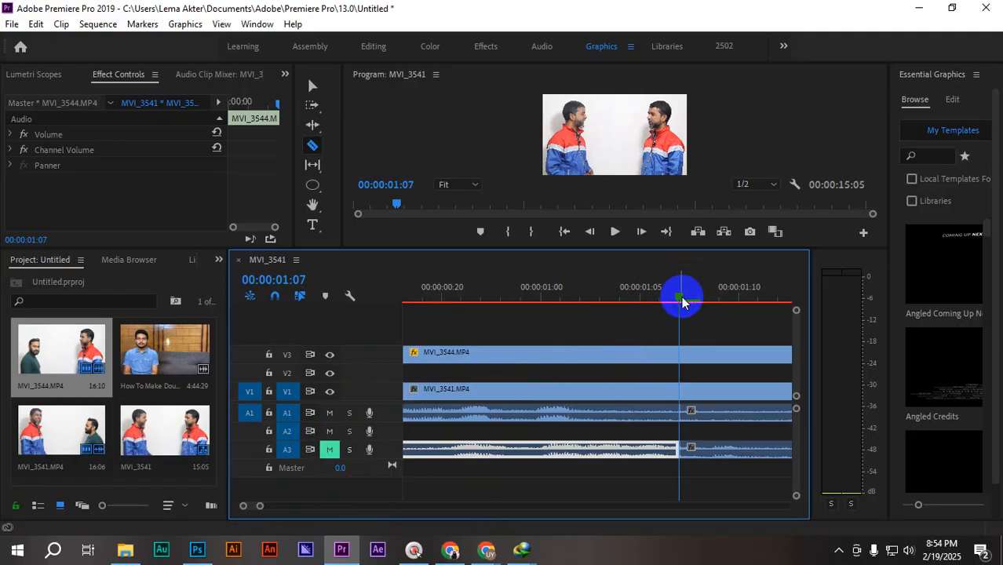
# - Move both MVI_3541 audio pieces from A1 down to A2, keeping their timing
pyautogui.press('v')
pyautogui.click(515, 414)
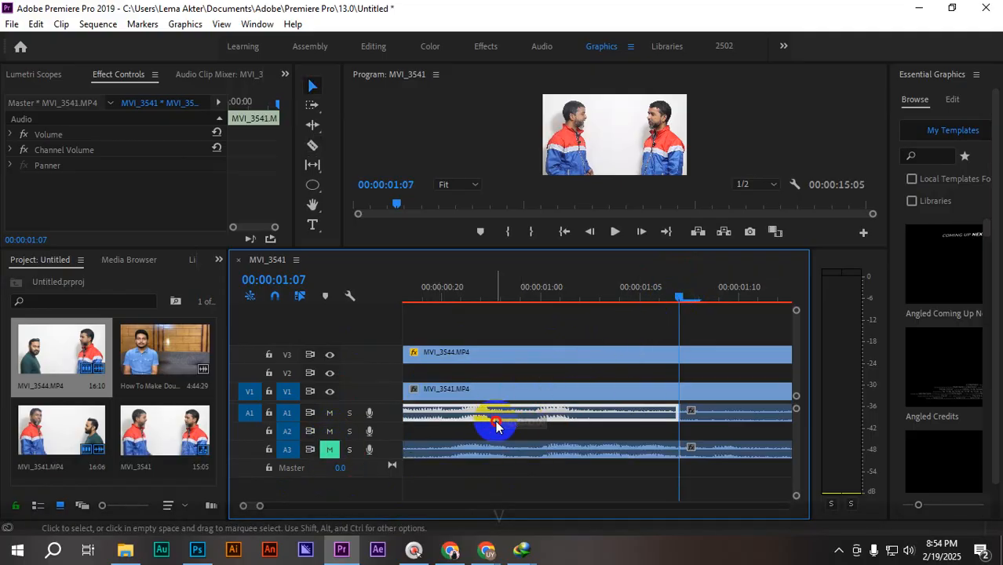
pyautogui.moveTo(496, 424); pyautogui.dragTo(504, 431)
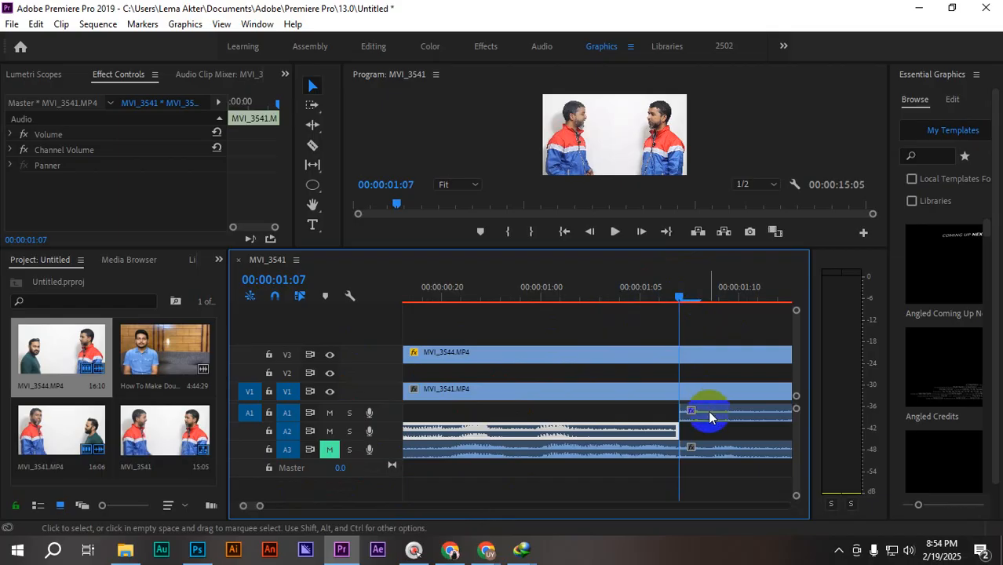
pyautogui.moveTo(709, 416); pyautogui.dragTo(732, 434)
# - Play the opening with A3 muted to hear the A2 audio, and return the playhead to the cut at 00:00:01:07
pyautogui.moveTo(680, 296); pyautogui.dragTo(250, 317)
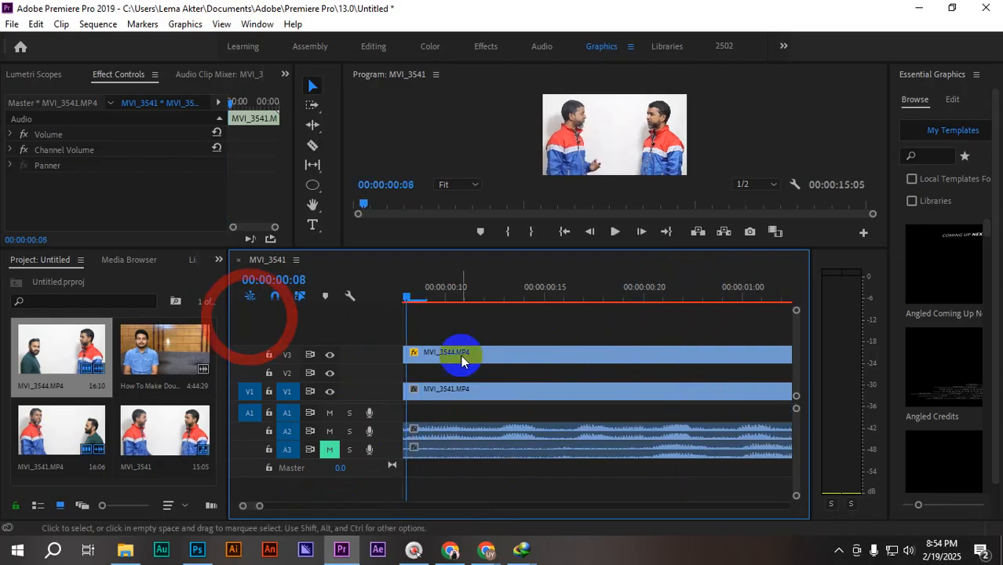
pyautogui.press('space')
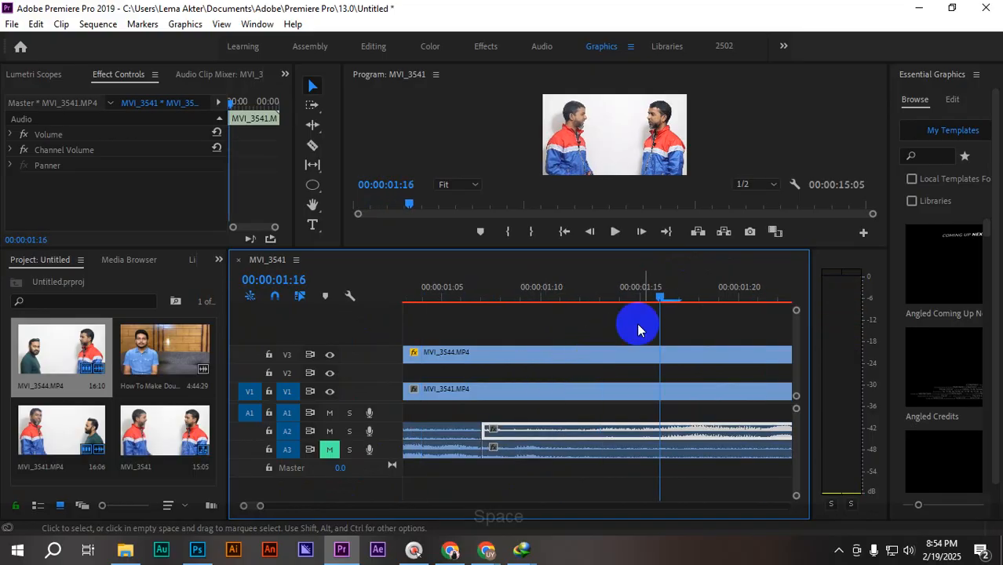
pyautogui.moveTo(659, 296); pyautogui.dragTo(479, 347)
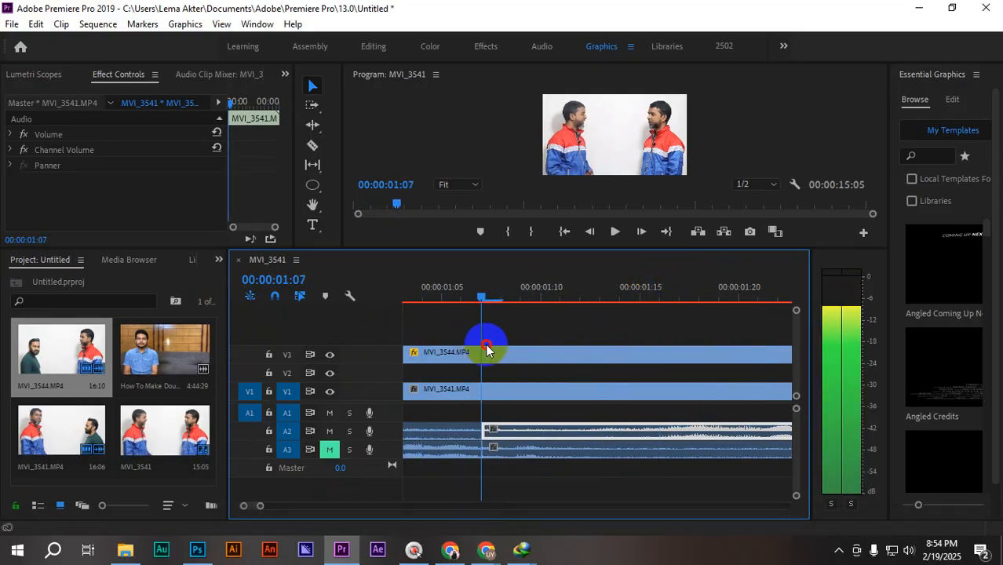
# - Unmute A3 and disable the MVI_3544 audio piece before the 00:00:01:07 cut
pyautogui.click(441, 430)
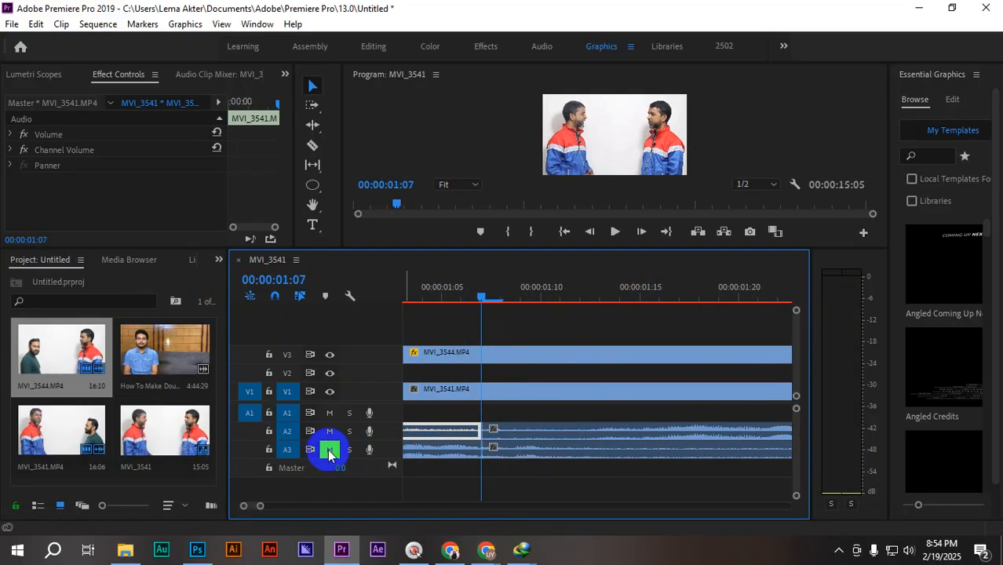
pyautogui.click(329, 451)
pyautogui.click(449, 451)
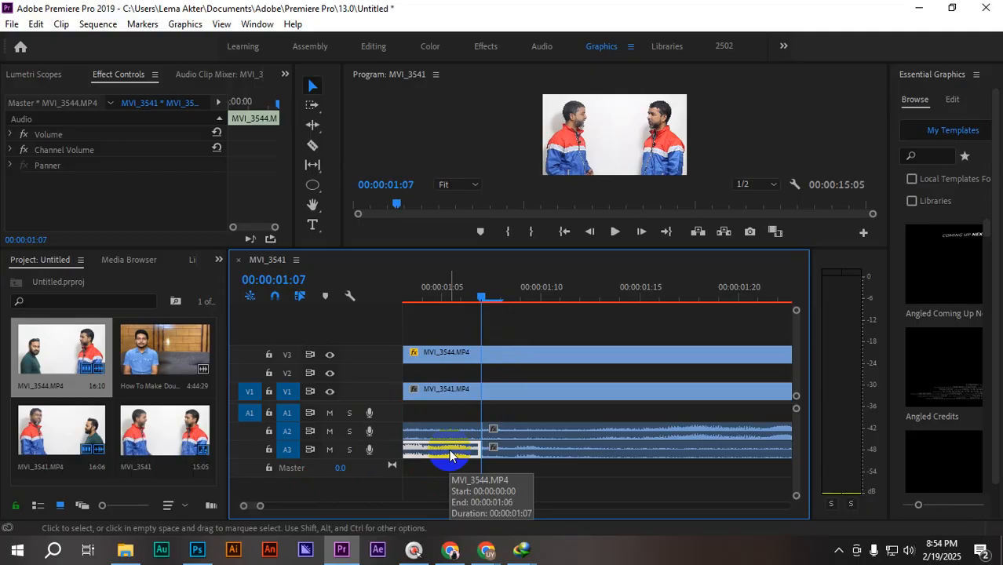
pyautogui.hotkey('shift', 'e')
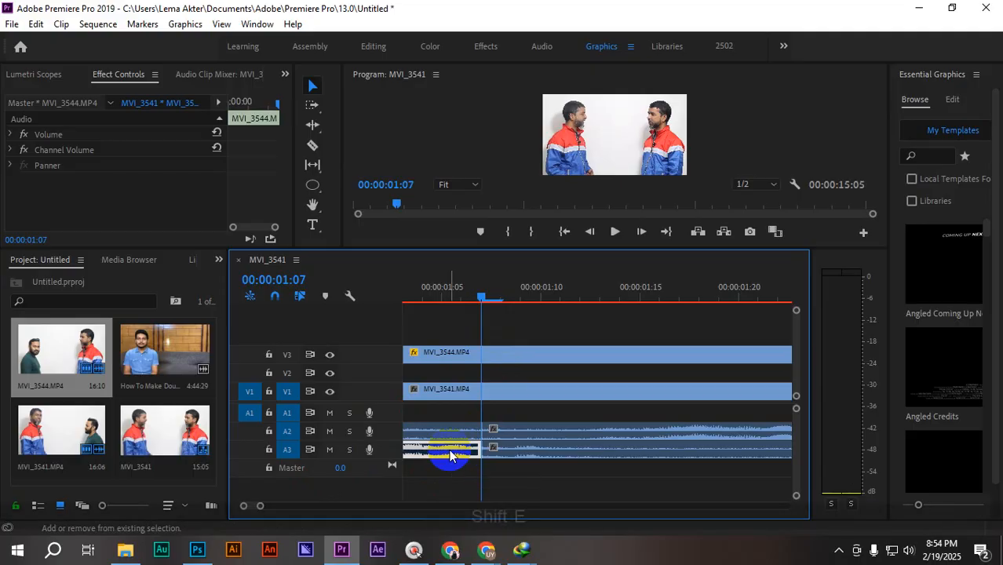
# - Play the sequence from the start, and replay from 00:00:01:09 to 00:00:02:23 to check the dialogue audio
pyautogui.moveTo(480, 300); pyautogui.dragTo(1, 353)
pyautogui.press('space')
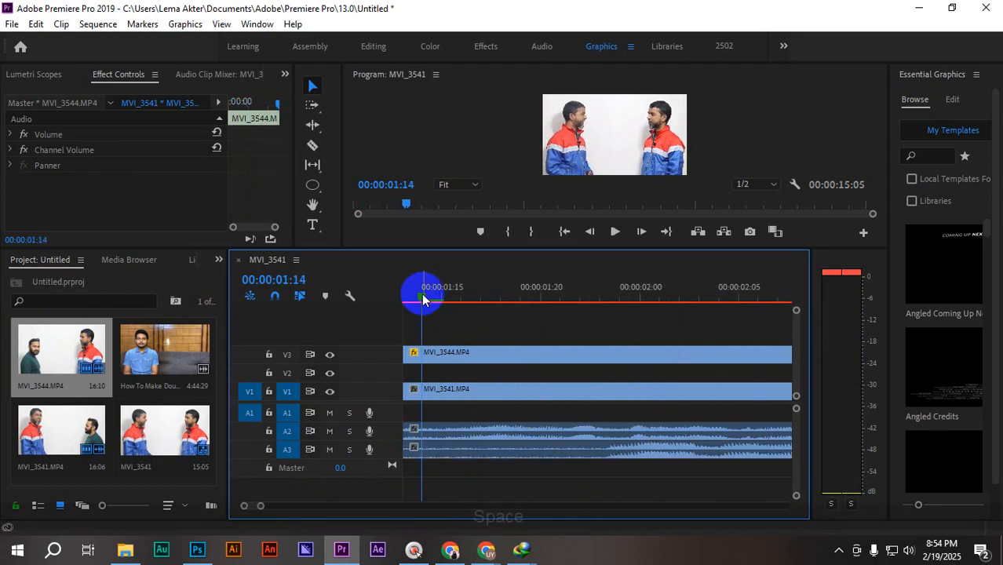
pyautogui.moveTo(428, 297); pyautogui.dragTo(373, 307)
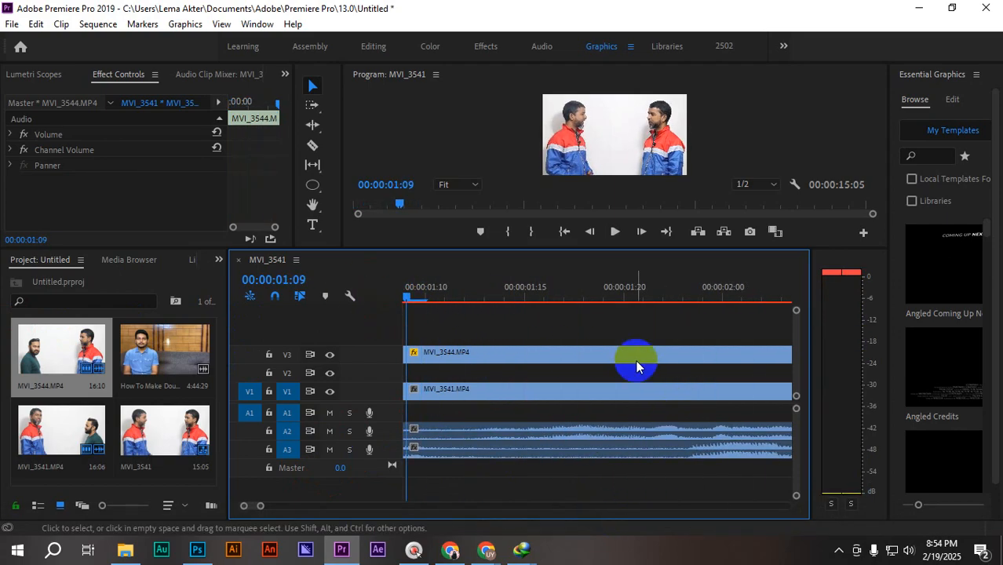
pyautogui.press('space')
pyautogui.press('space')
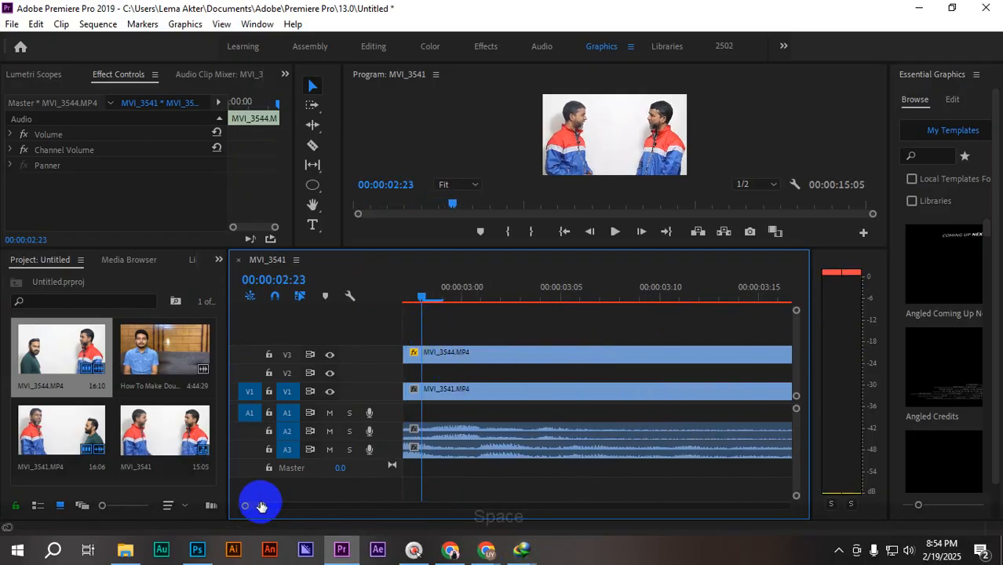
# - Replay the sequence from the start and repeatedly listen to the stretch between about 00:00:01:07 and 00:00:02:17 for overlapping dialogue
pyautogui.moveTo(262, 505); pyautogui.dragTo(347, 503)
pyautogui.moveTo(526, 297); pyautogui.dragTo(365, 310)
pyautogui.press('space')
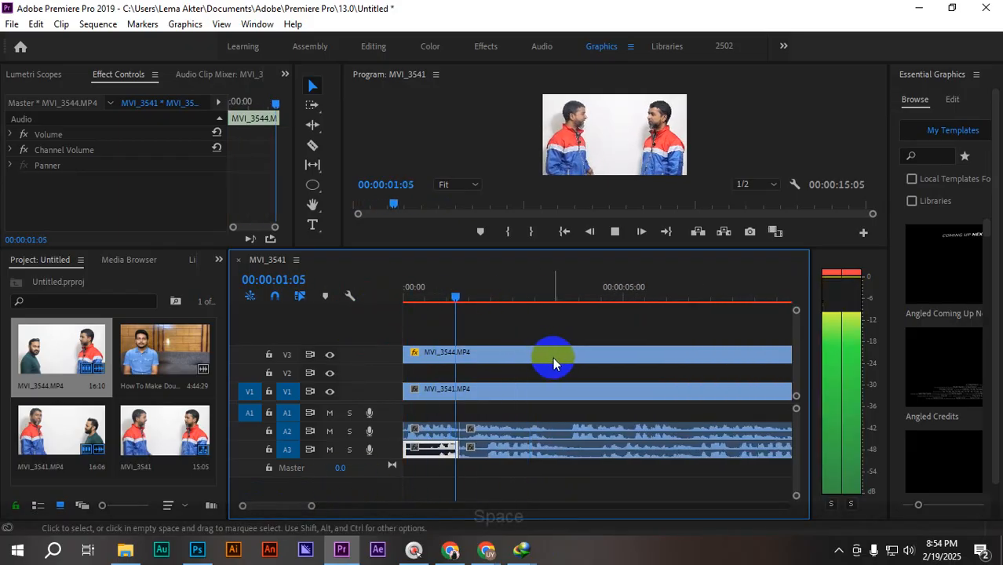
pyautogui.press('space')
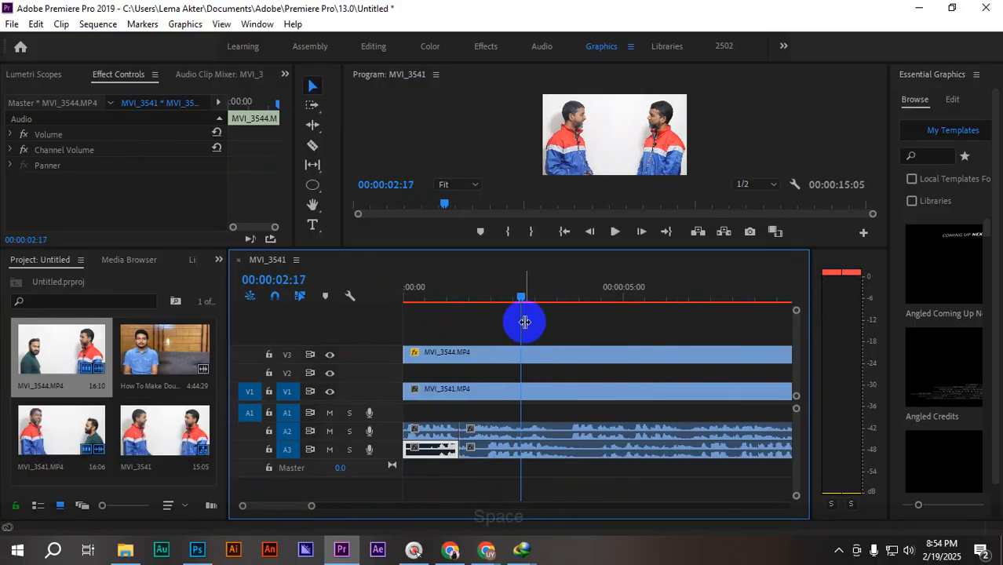
pyautogui.moveTo(523, 303); pyautogui.dragTo(488, 303)
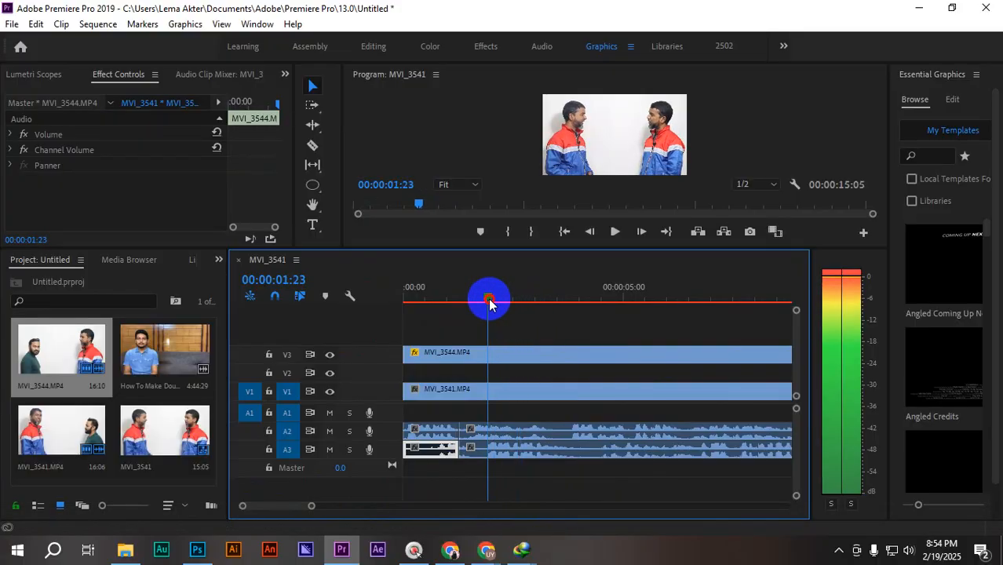
pyautogui.press('space')
pyautogui.press('space')
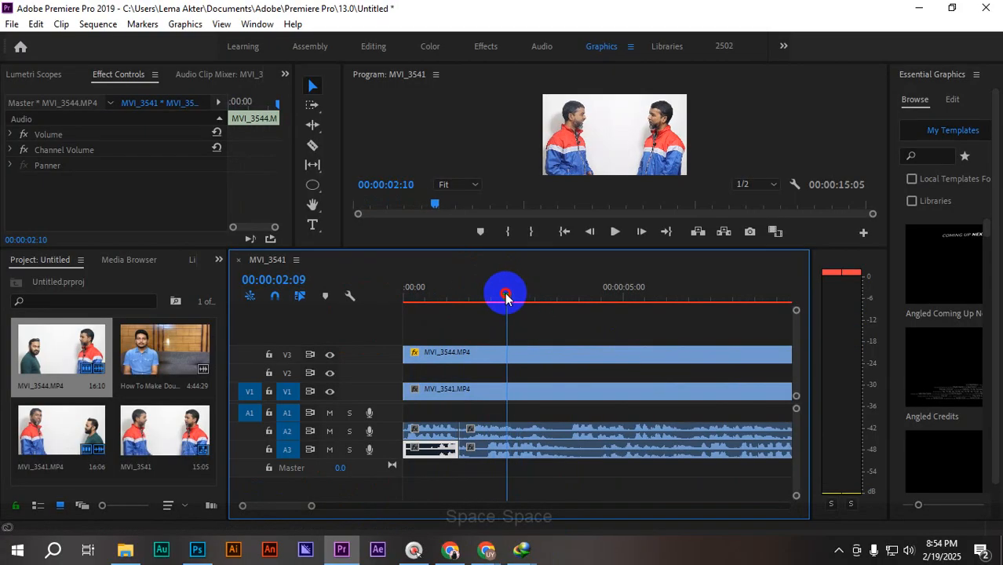
pyautogui.moveTo(505, 296); pyautogui.dragTo(457, 290)
pyautogui.press('space')
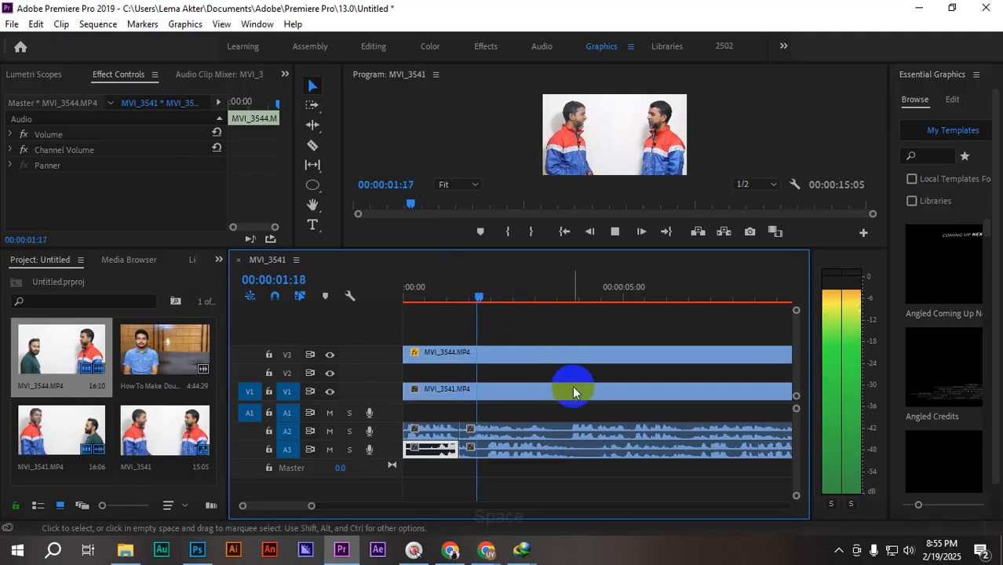
pyautogui.press('space')
pyautogui.click(506, 294)
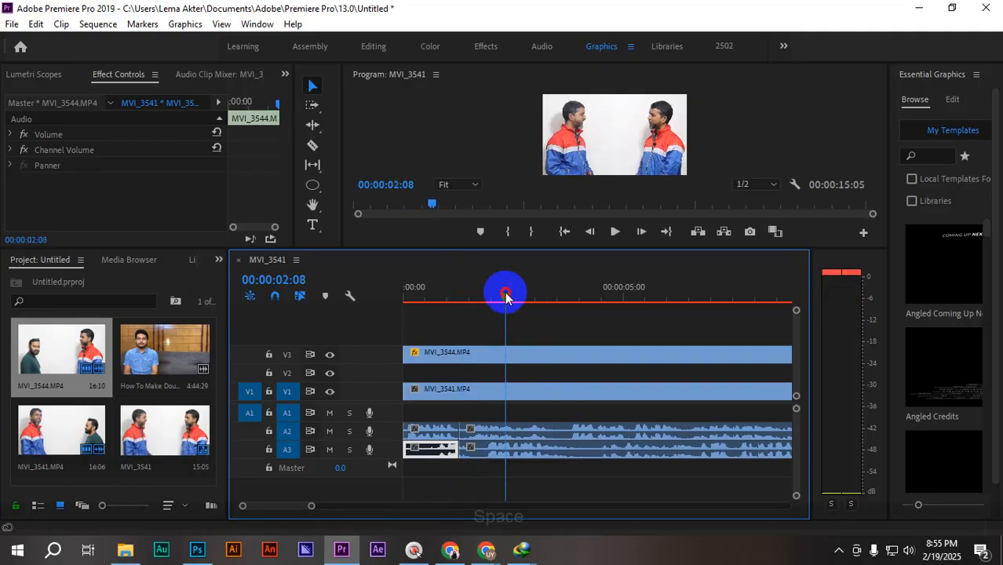
pyautogui.moveTo(506, 294); pyautogui.dragTo(487, 292)
pyautogui.press('space')
pyautogui.press('space')
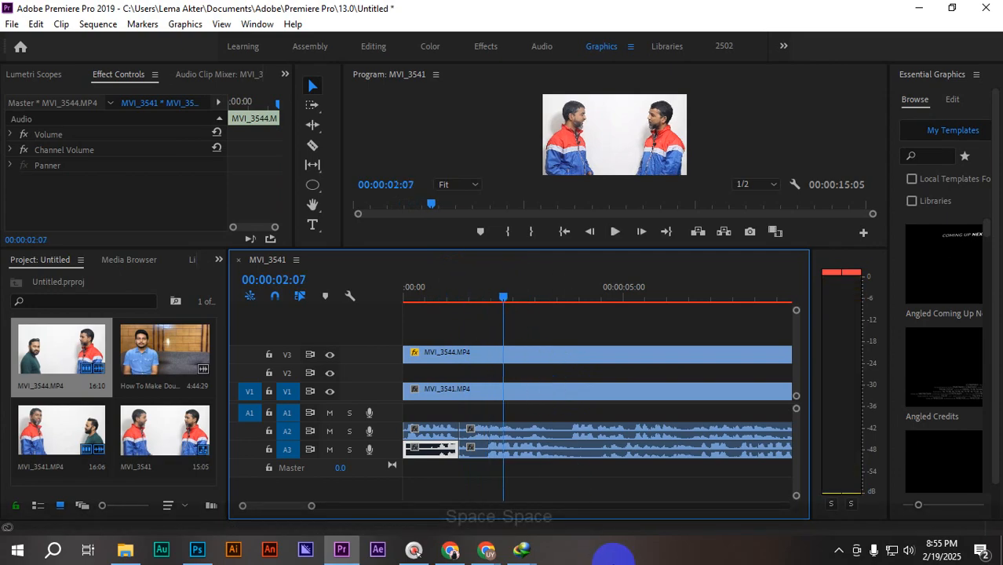
# - Switch to the Google Meet call to check on the class, and return to Premiere Pro
pyautogui.moveTo(486, 549)
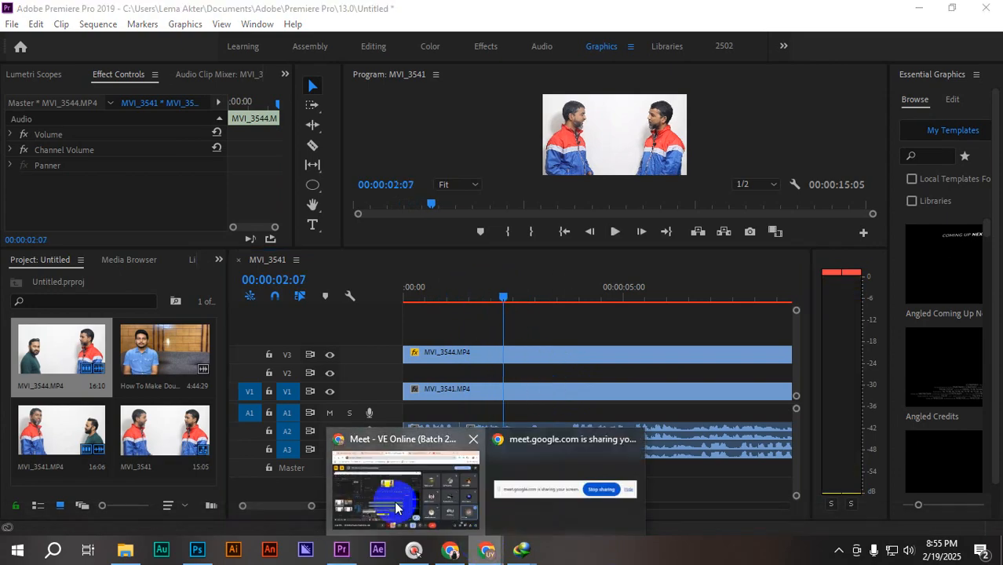
pyautogui.click(397, 507)
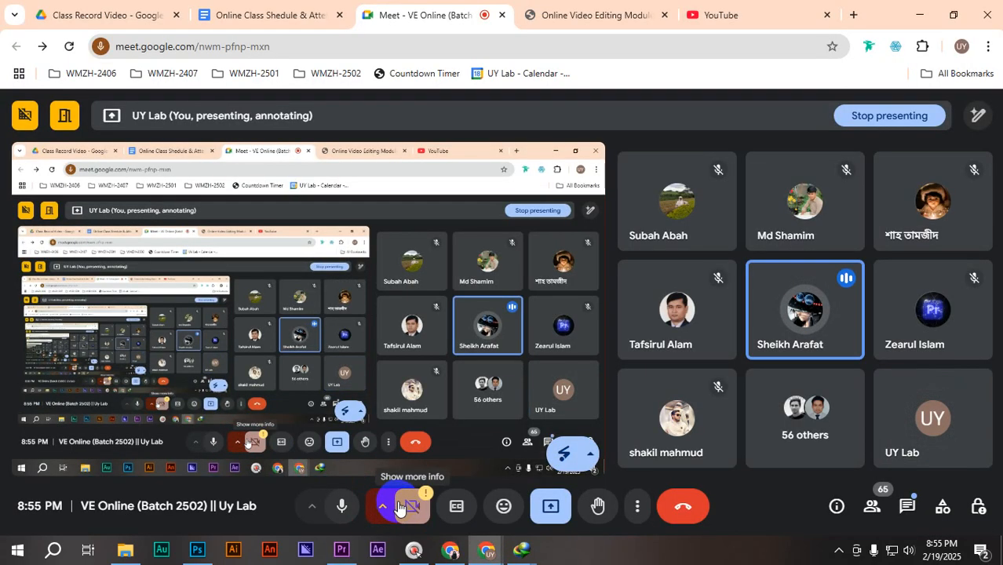
pyautogui.moveTo(384, 554)
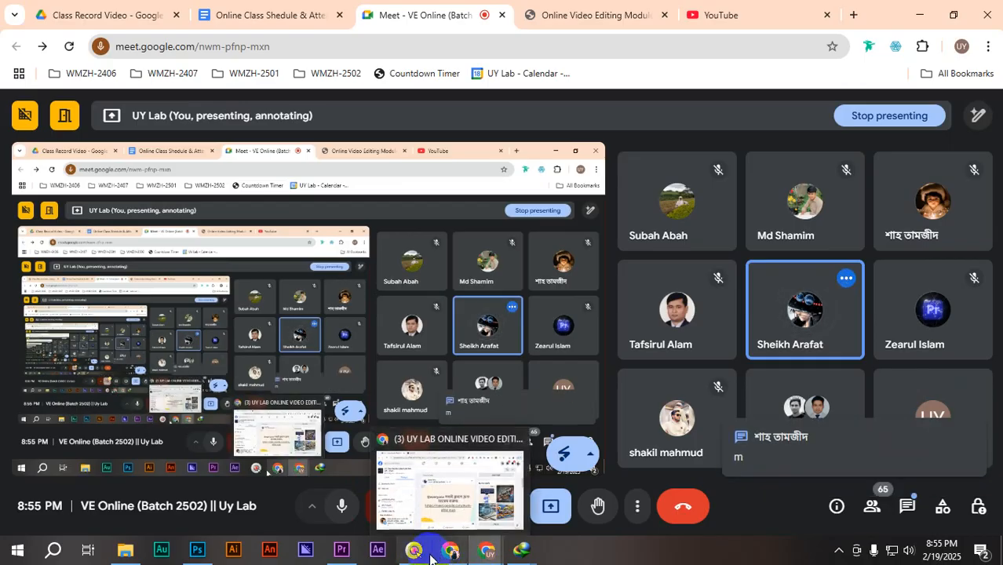
pyautogui.click(342, 550)
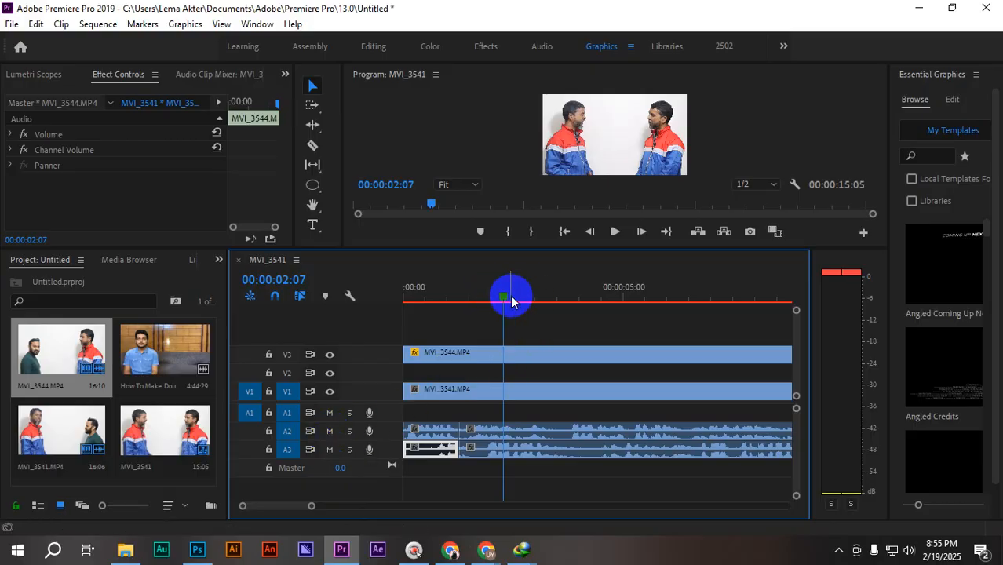
# - Play the sequence from about the one-second mark and stop at 00:00:04:03 to check the dialogue
pyautogui.click(448, 307)
pyautogui.press('space')
pyautogui.press('space')
pyautogui.press('space')
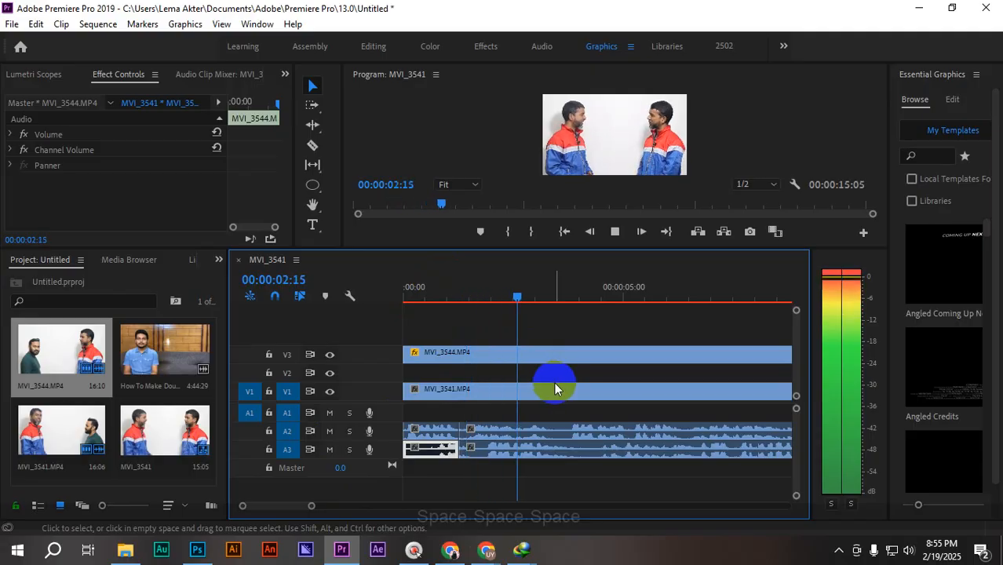
pyautogui.press('space')
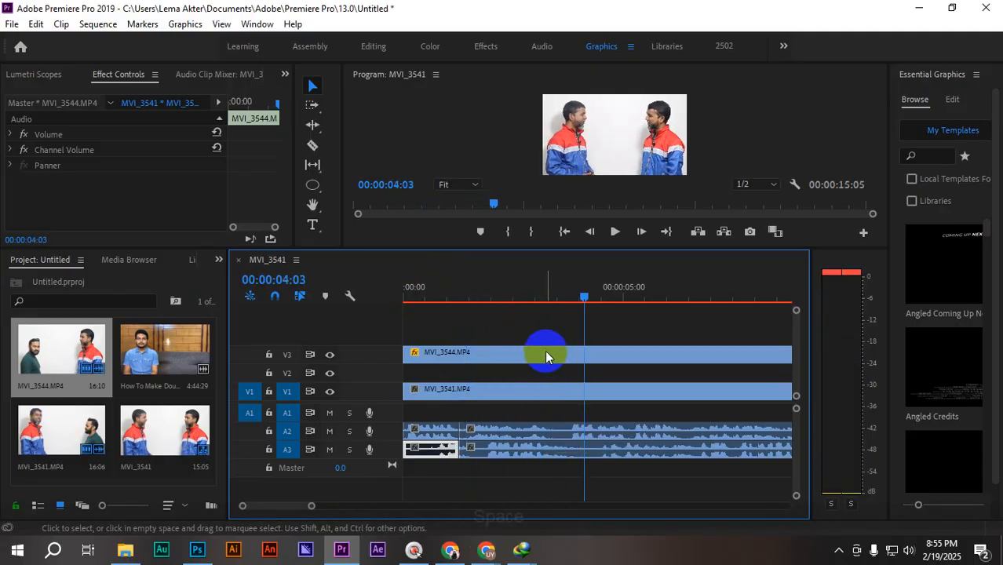
# - Split the MVI_3541 audio on A2 at 00:00:03:13 and disable the piece from 00:00:01:07 up to that cut
pyautogui.moveTo(576, 302); pyautogui.dragTo(553, 297)
pyautogui.click(566, 446)
pyautogui.press('c')
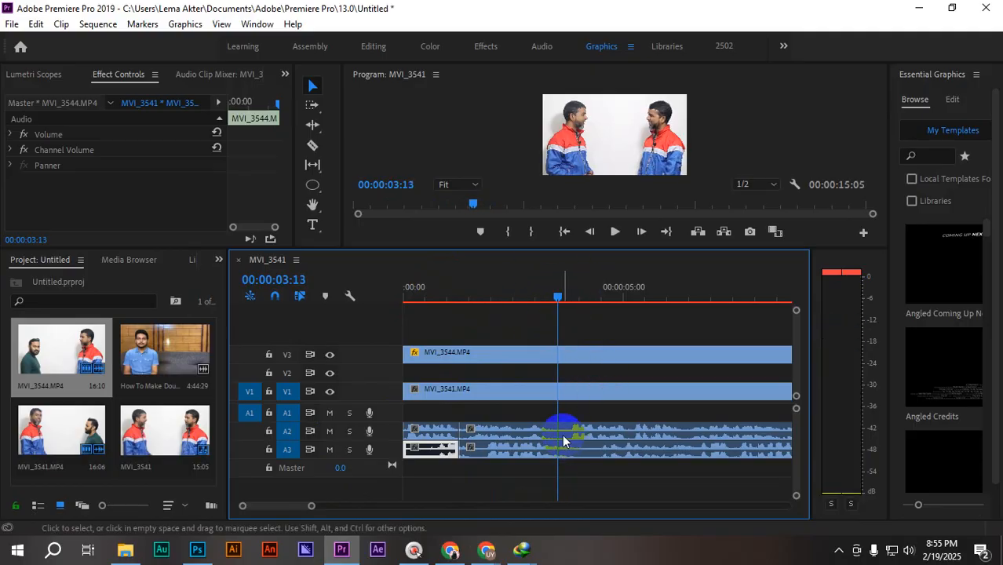
pyautogui.click(567, 428)
pyautogui.click(645, 352)
pyautogui.click(500, 429)
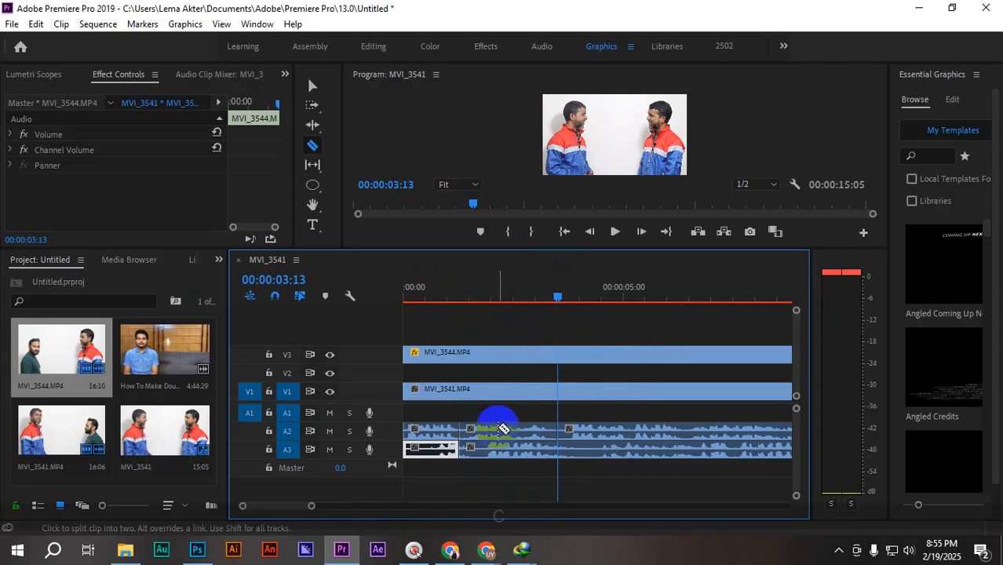
pyautogui.press('v')
pyautogui.click(510, 430)
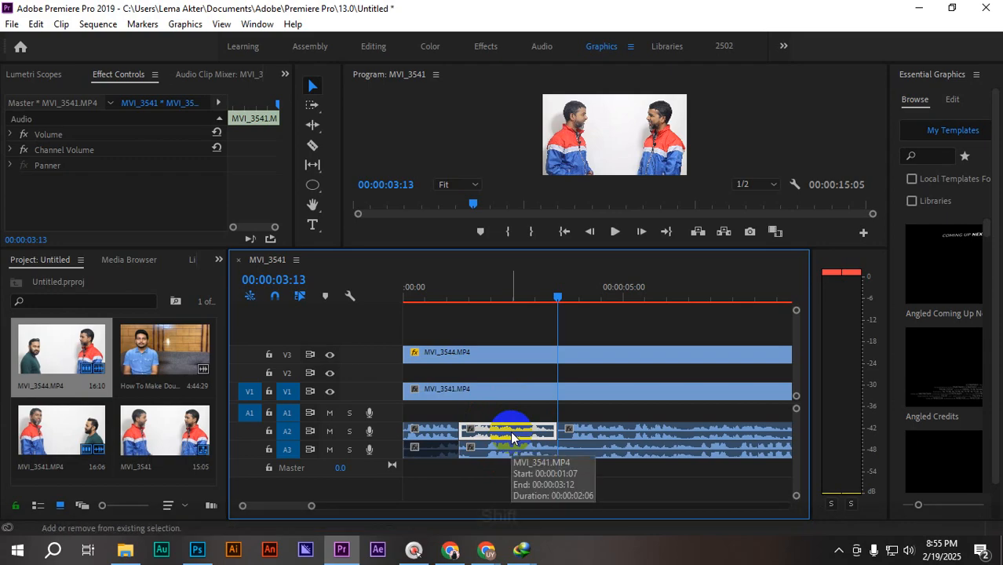
pyautogui.hotkey('shift', 'e')
# - Play the sequence from the start to 00:00:02:10 to check the dialogue audio
pyautogui.moveTo(556, 295); pyautogui.dragTo(362, 307)
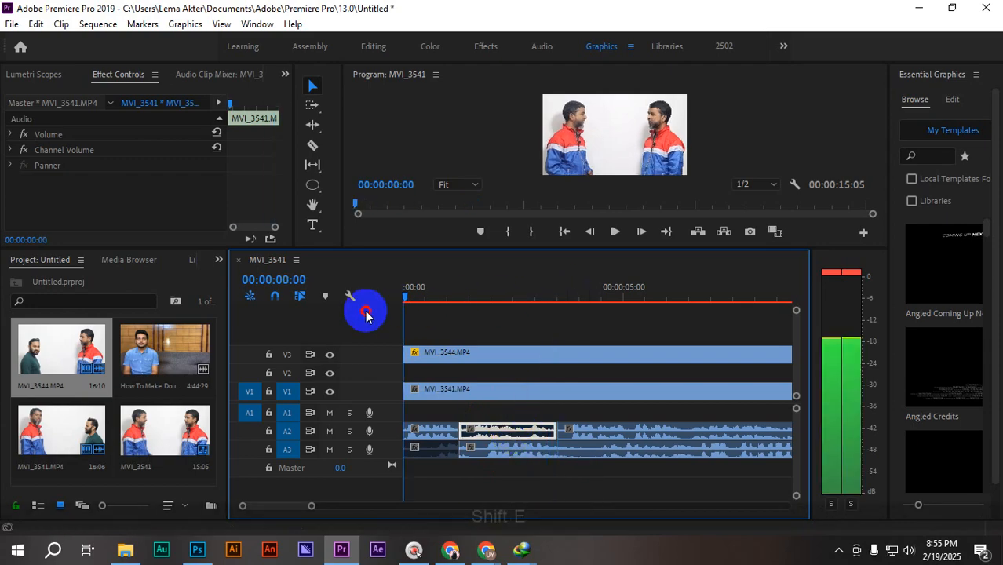
pyautogui.press('space')
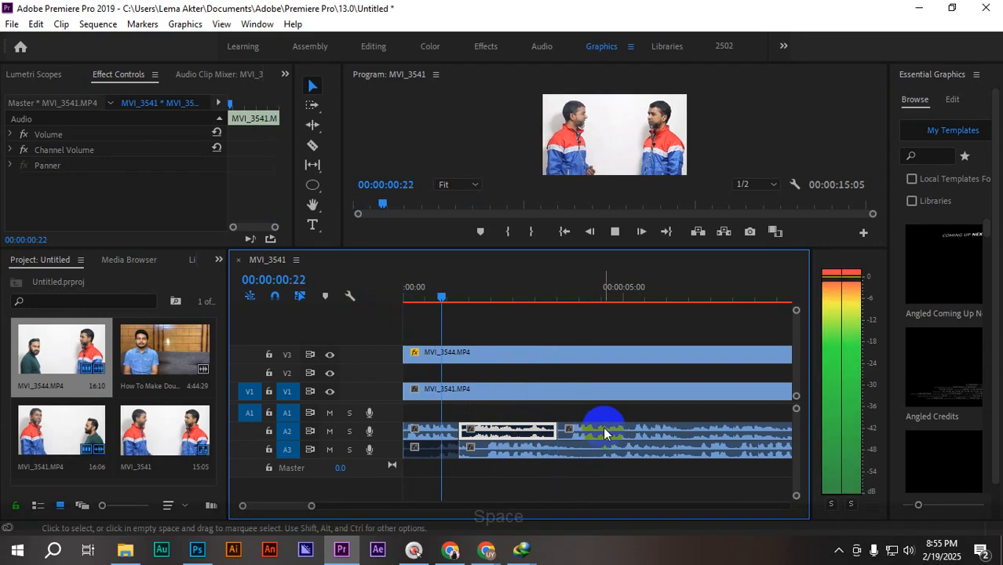
pyautogui.press('space')
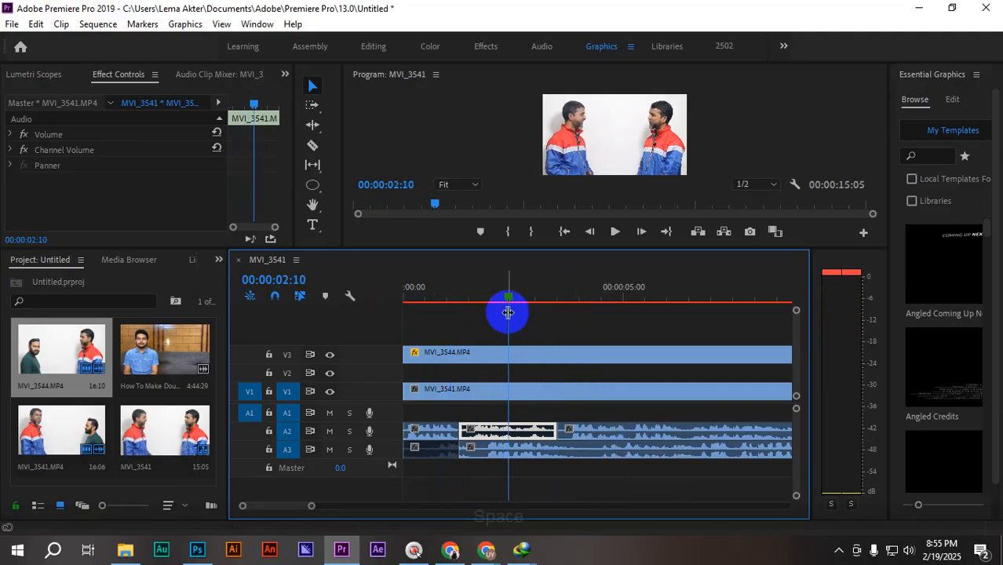
# - Split the MVI_3544 audio on A3 at 00:00:01:19 and disable the short piece just before that cut
pyautogui.moveTo(509, 300); pyautogui.dragTo(482, 306)
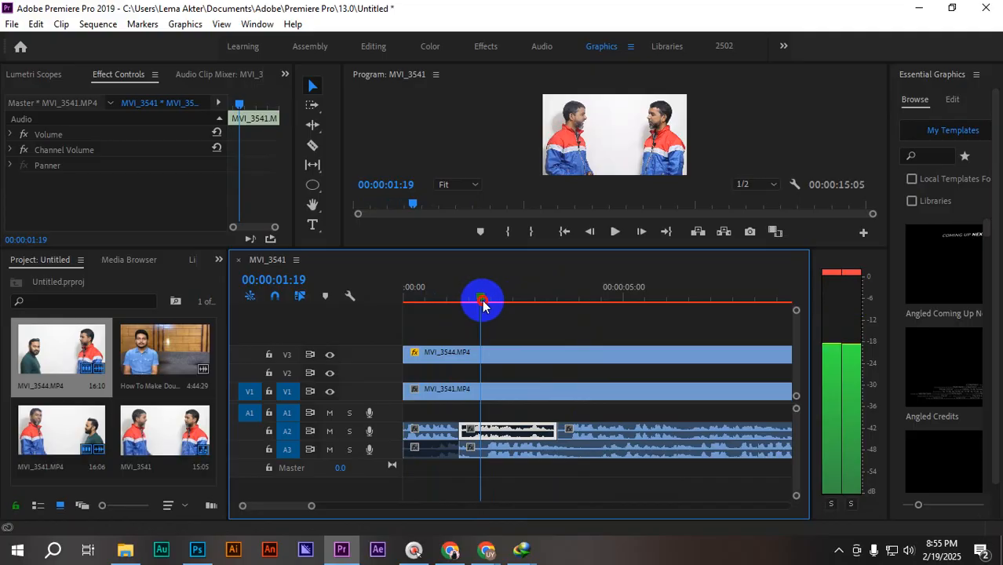
pyautogui.click(519, 488)
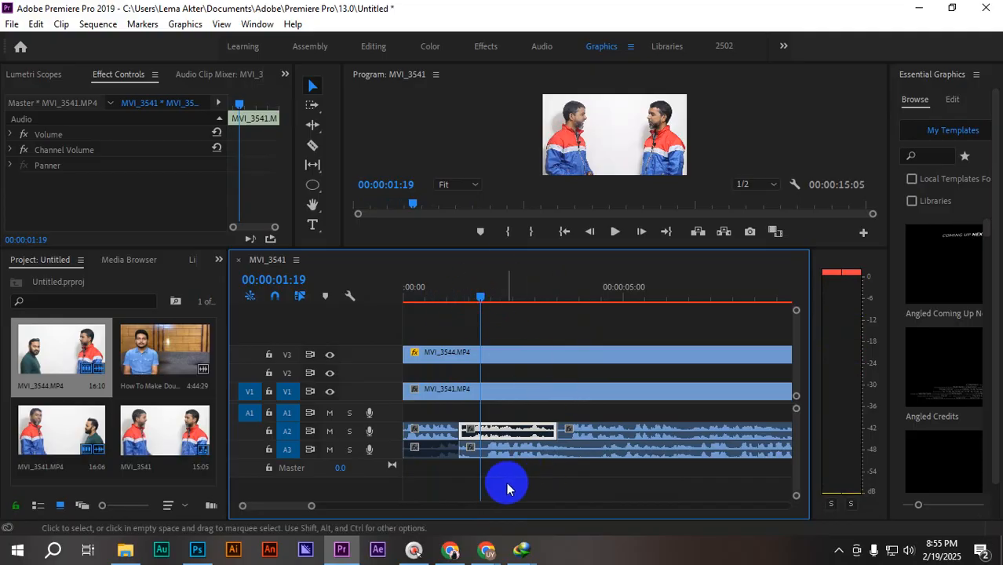
pyautogui.press('c')
pyautogui.click(487, 452)
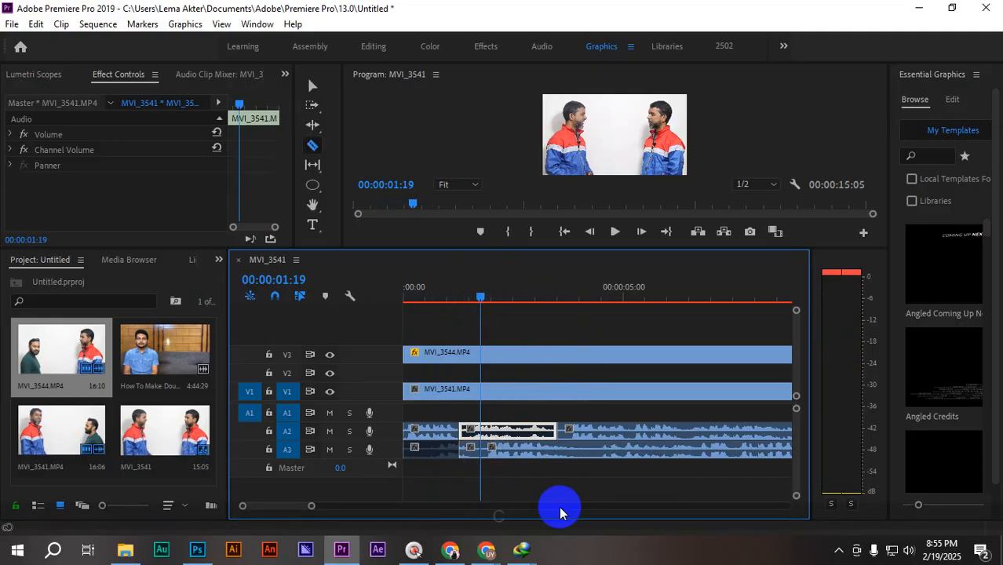
pyautogui.press('v')
pyautogui.click(472, 455)
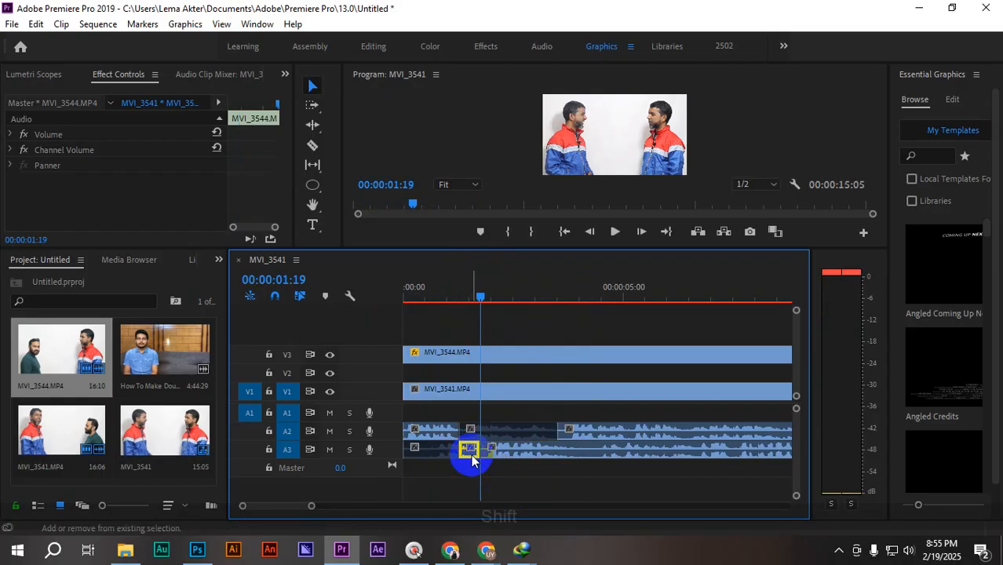
pyautogui.hotkey('shift', 'e')
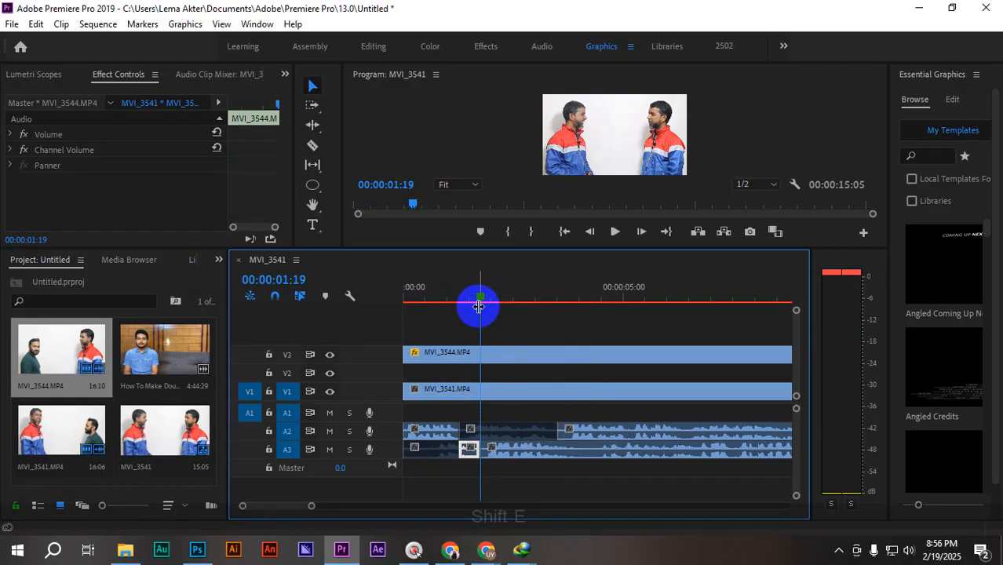
# - Replay the dialogue from before the one-second mark to 00:00:03:24, and again up to 00:00:03:22, to check which voices are heard
pyautogui.moveTo(484, 278); pyautogui.dragTo(430, 297)
pyautogui.press('space')
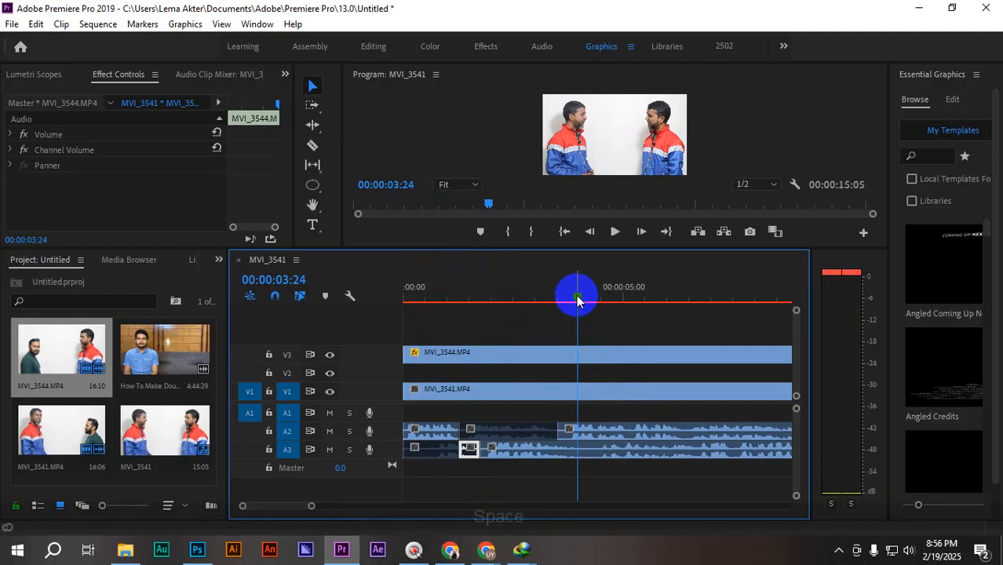
pyautogui.moveTo(577, 297); pyautogui.dragTo(476, 299)
pyautogui.press('space')
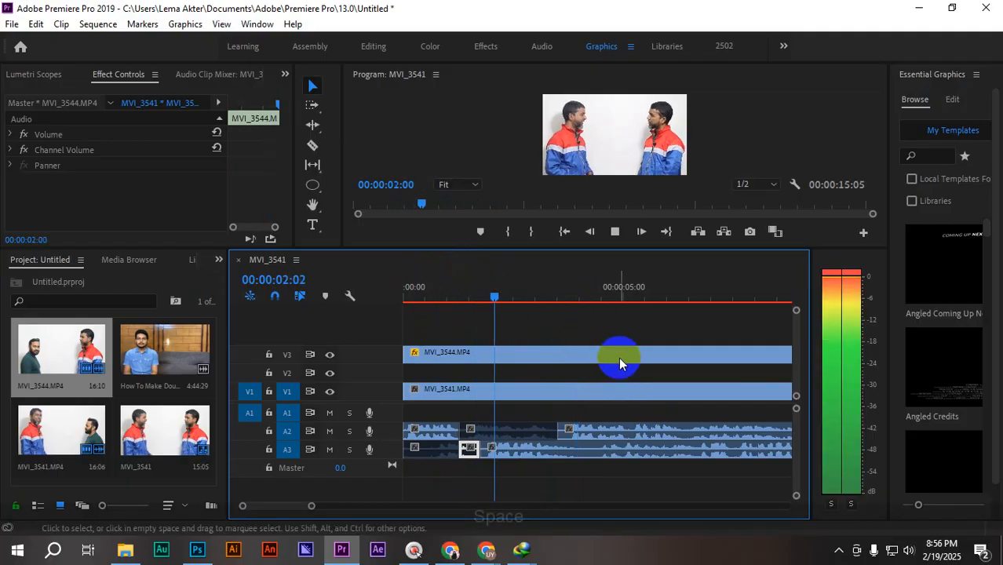
pyautogui.press('space')
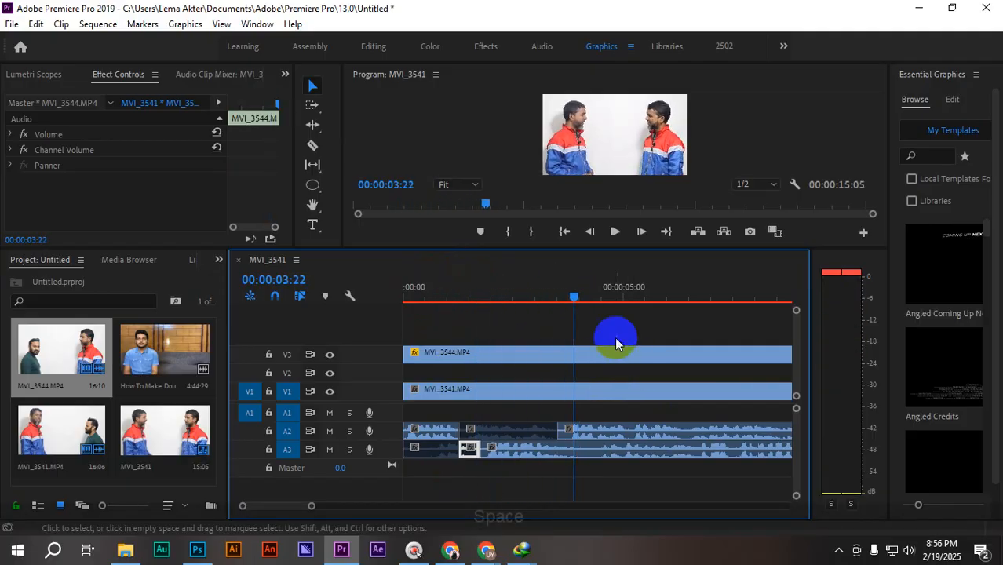
pyautogui.moveTo(575, 298); pyautogui.dragTo(528, 299)
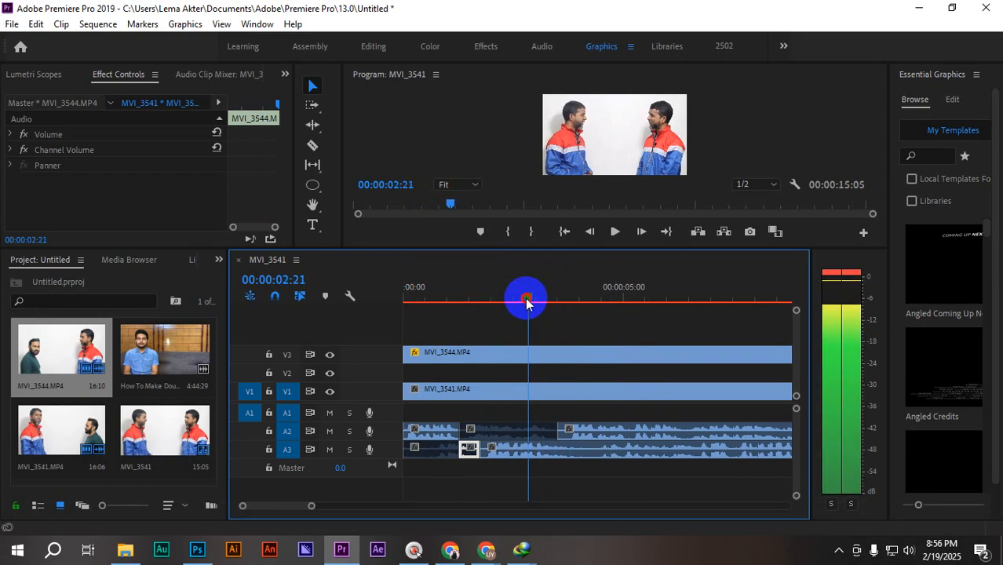
# - Listen from about 00:00:02:07 to find the end of the spoken line, and split the A3 audio at 00:00:03:03
pyautogui.moveTo(312, 505); pyautogui.dragTo(286, 505)
pyautogui.click(591, 299)
pyautogui.moveTo(591, 299); pyautogui.dragTo(526, 304)
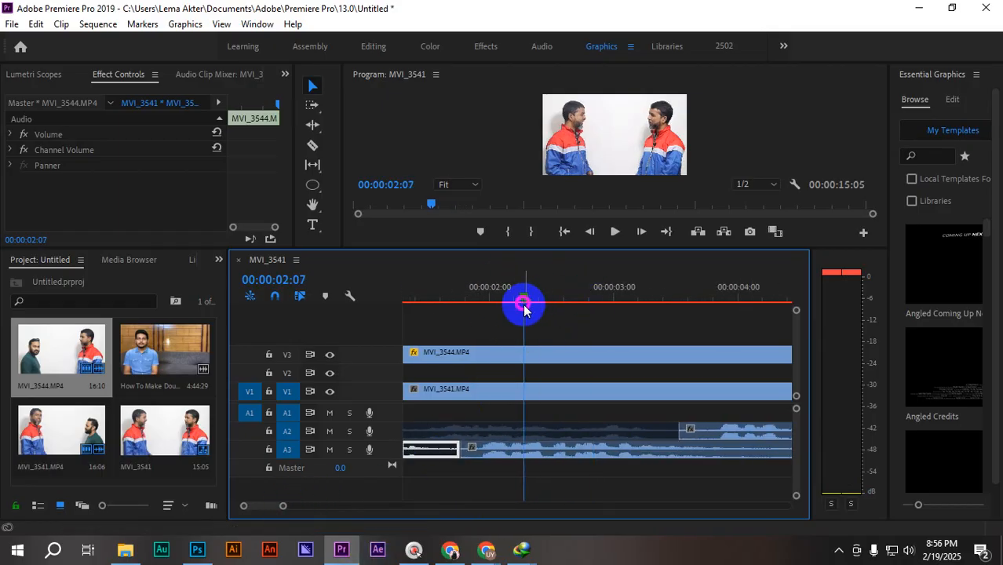
pyautogui.press('space')
pyautogui.click(710, 441)
pyautogui.moveTo(672, 303); pyautogui.dragTo(562, 313)
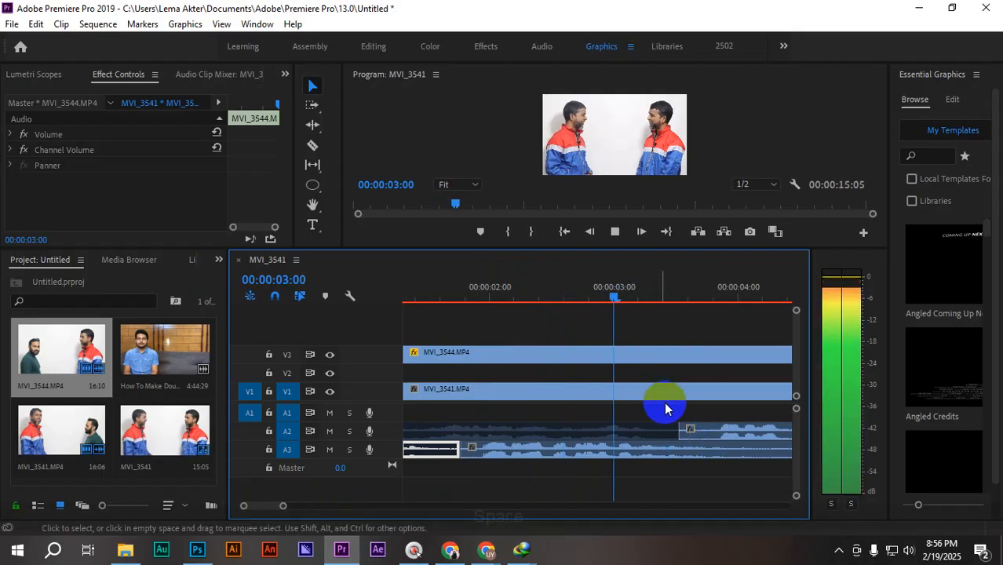
pyautogui.press('space')
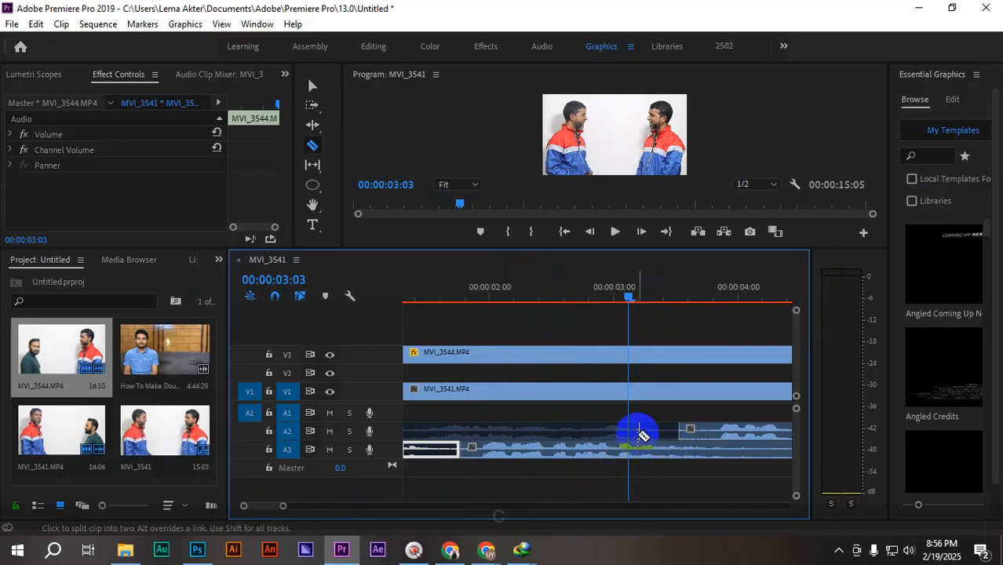
pyautogui.press('c')
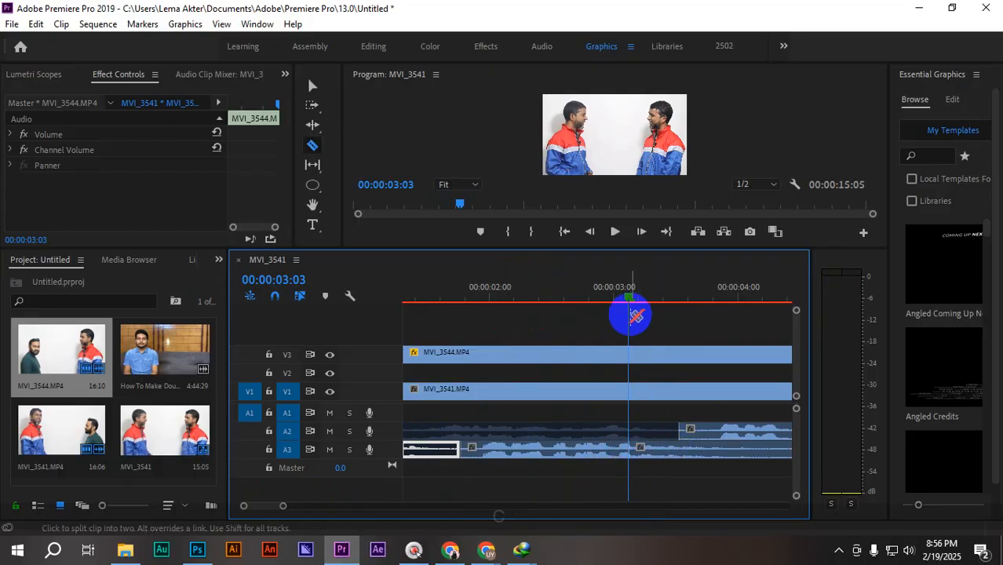
# - Replay the audio around the A3 cut at 00:00:03:03 and continue listening to 00:00:04:12
pyautogui.moveTo(627, 299); pyautogui.dragTo(533, 305)
pyautogui.press('space')
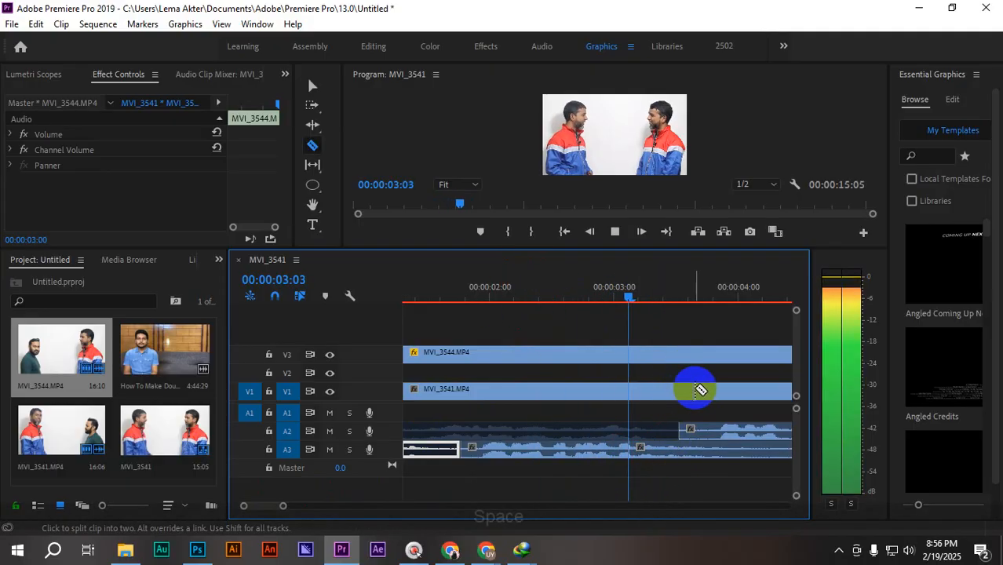
pyautogui.press('space')
pyautogui.press('v')
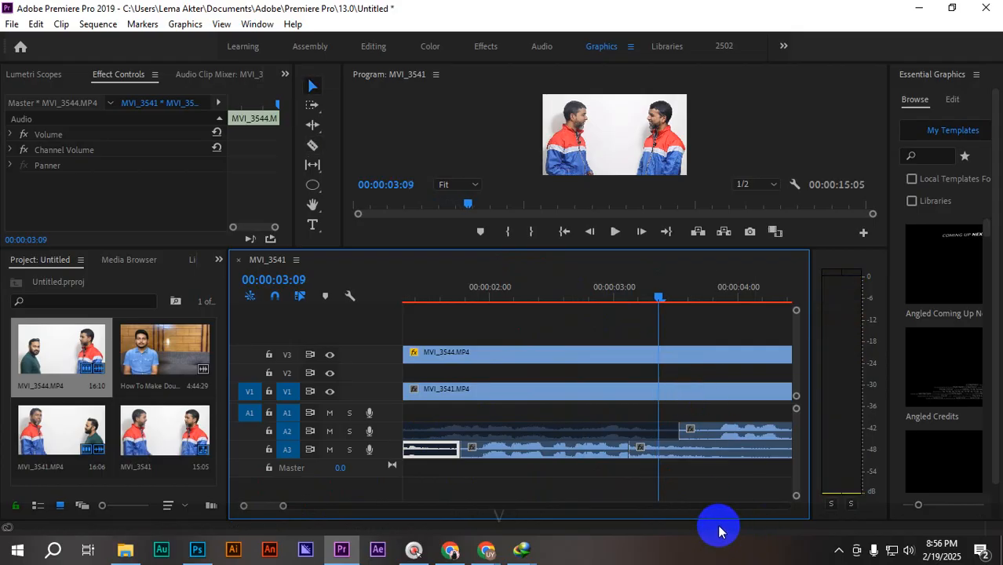
pyautogui.click(571, 452)
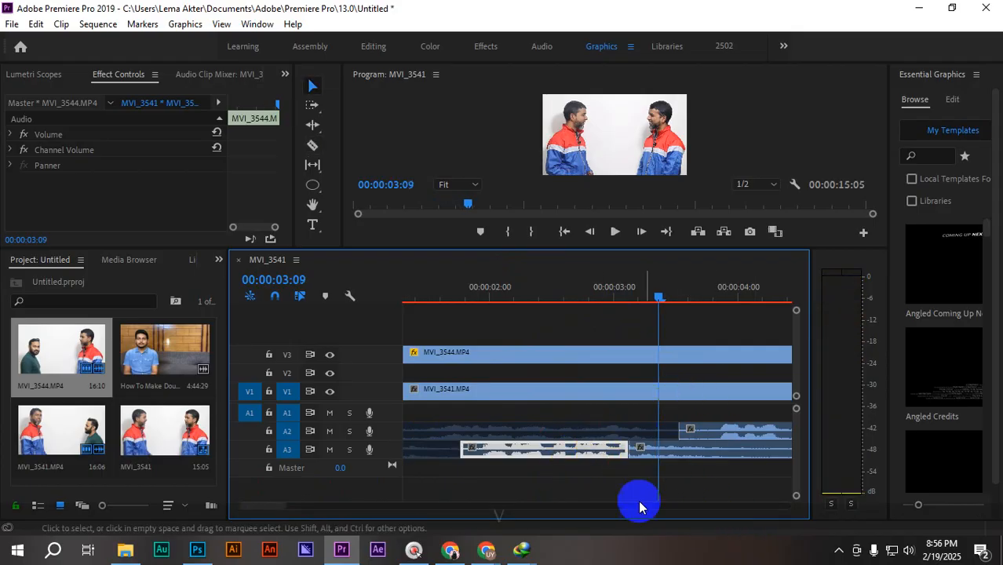
pyautogui.moveTo(286, 510); pyautogui.dragTo(320, 507)
pyautogui.press('space')
pyautogui.press('space')
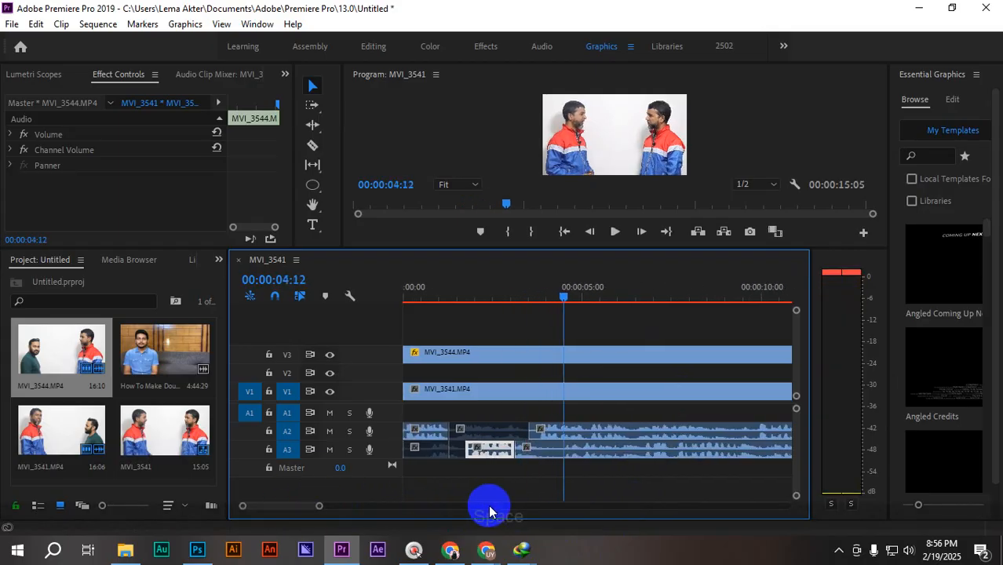
# - Split the A3 audio at 00:00:04:12 and disable the piece between 00:00:03:03 and that cut
pyautogui.press('c')
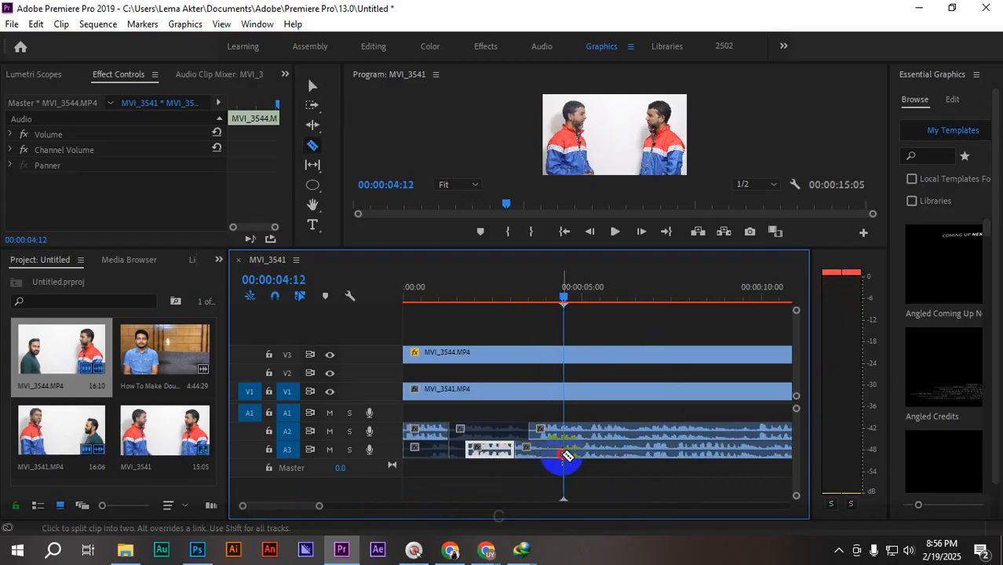
pyautogui.click(567, 455)
pyautogui.press('v')
pyautogui.click(538, 454)
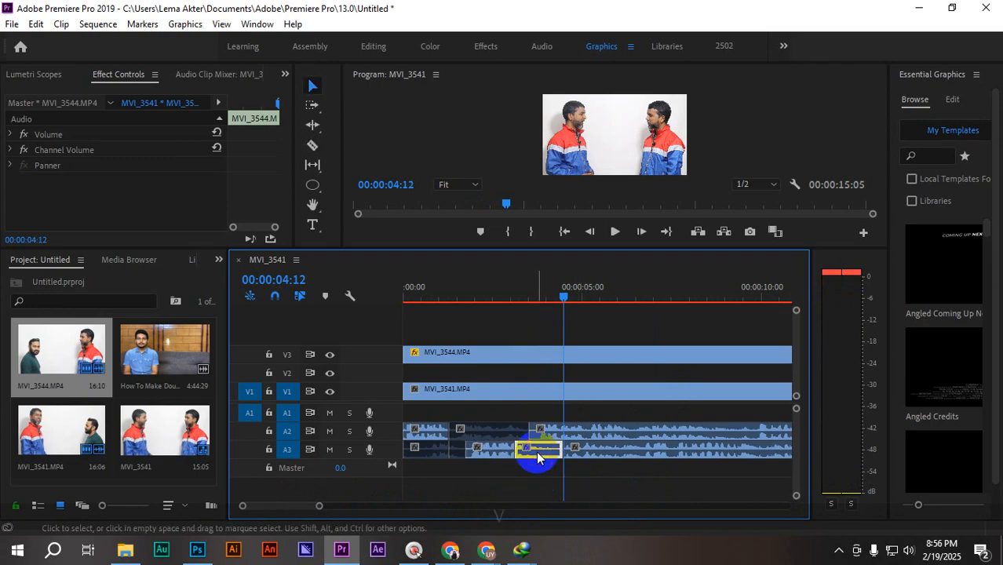
pyautogui.hotkey('shift', 'e')
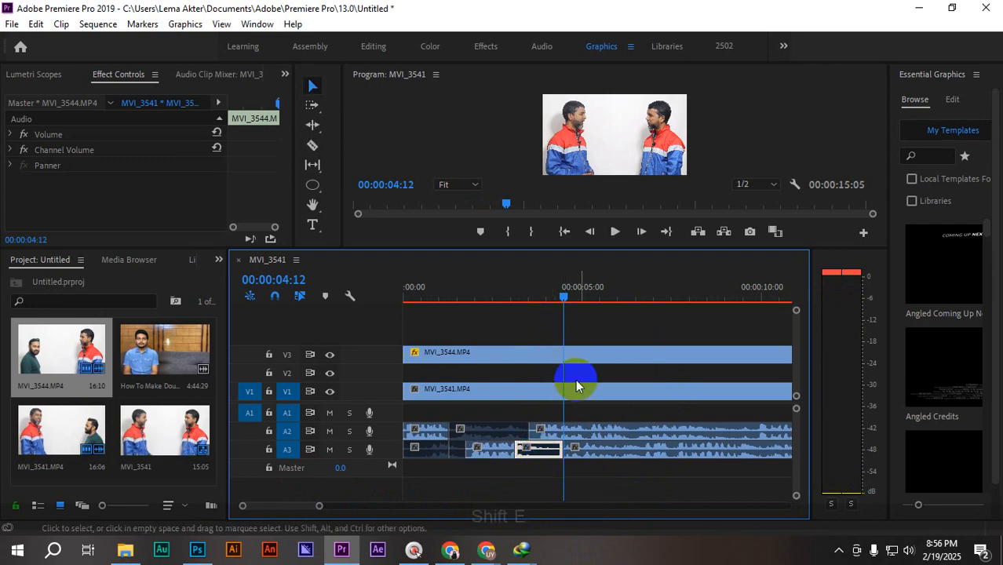
# - Play the sequence from the start to 00:00:05:03 to check the alternating dialogue
pyautogui.moveTo(565, 298); pyautogui.dragTo(343, 322)
pyautogui.press('space')
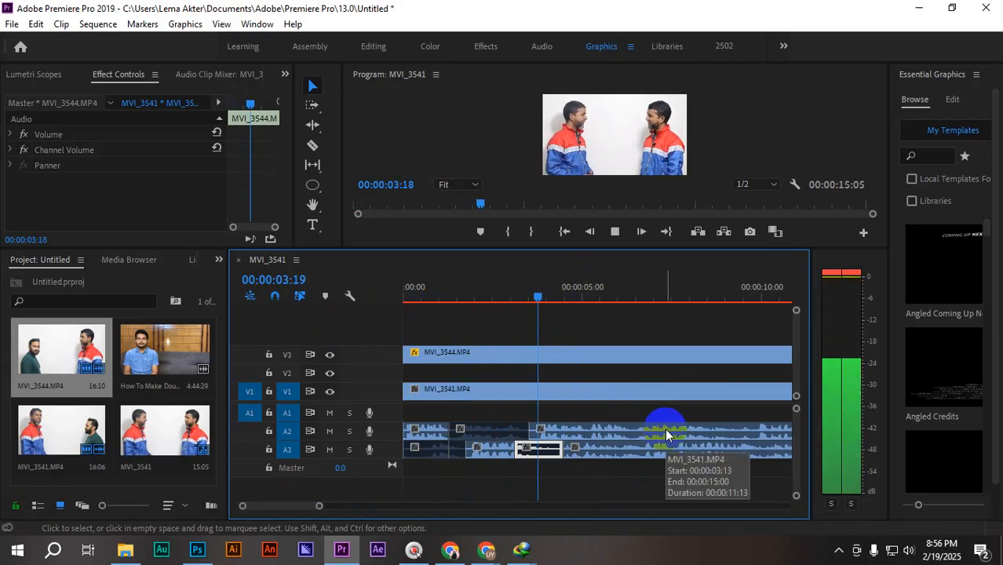
pyautogui.press('space')
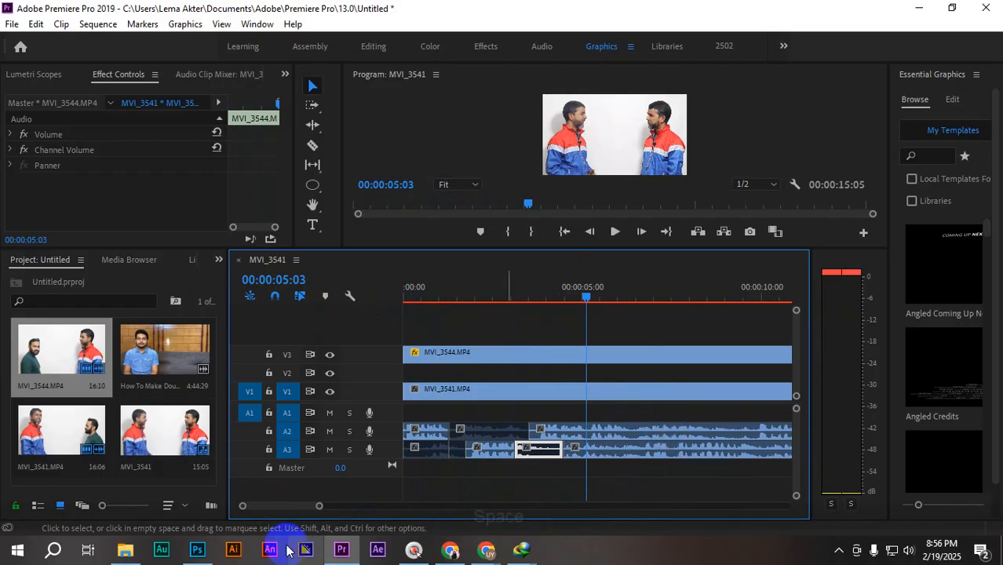
# - Switch to the Google Meet call, dismiss the raised-hand notices while checking on the class, and return to Premiere Pro
pyautogui.moveTo(500, 552)
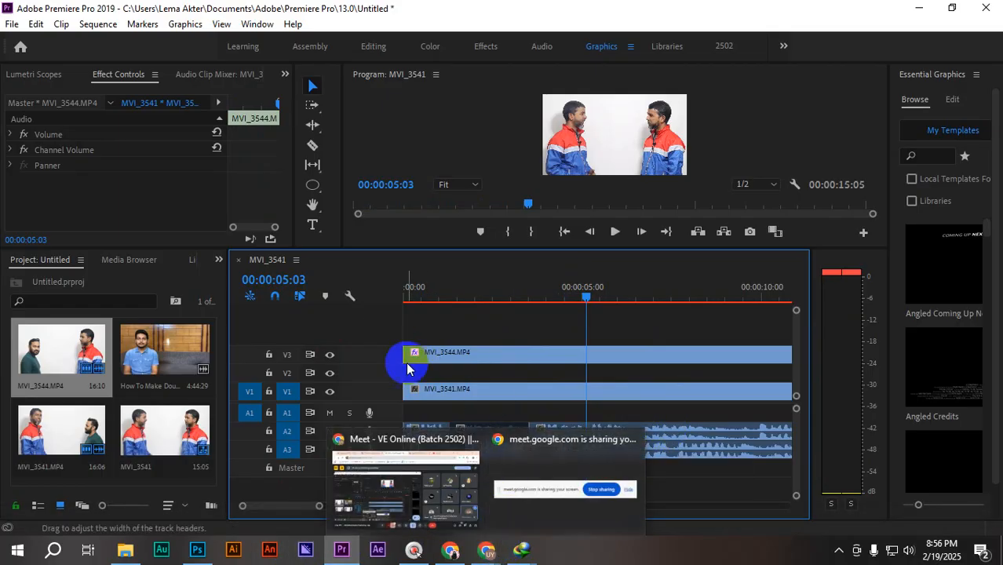
pyautogui.click(418, 491)
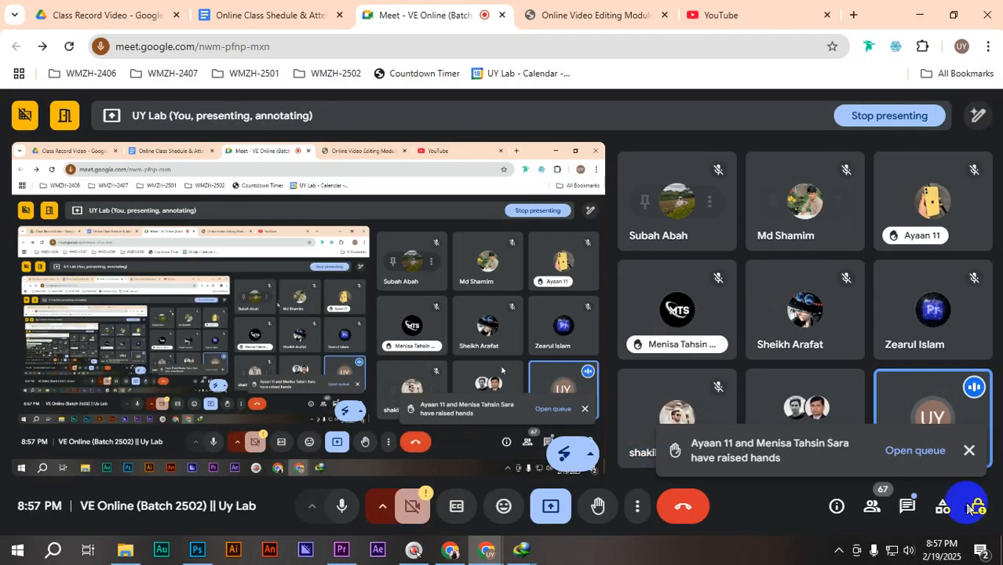
pyautogui.click(970, 456)
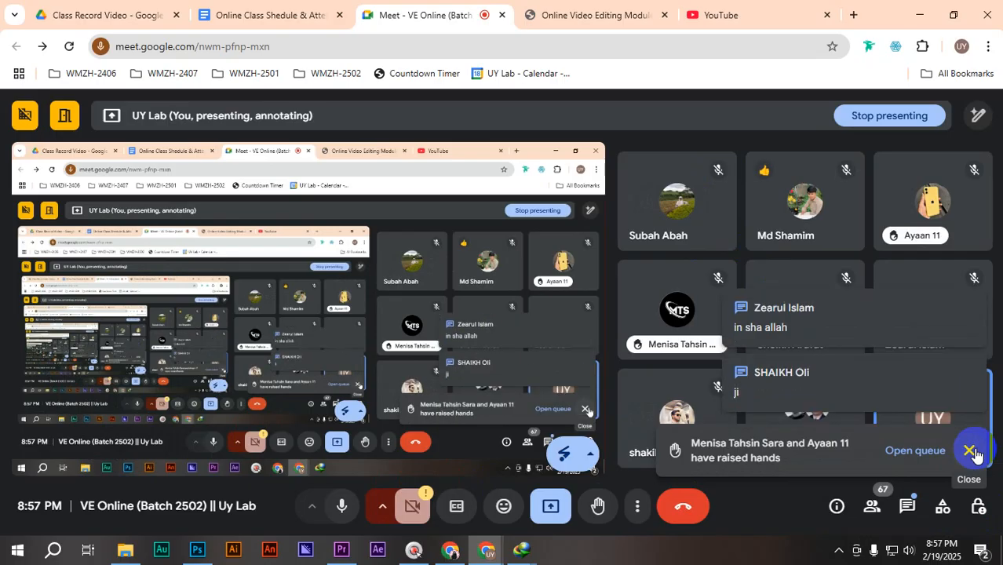
pyautogui.click(971, 452)
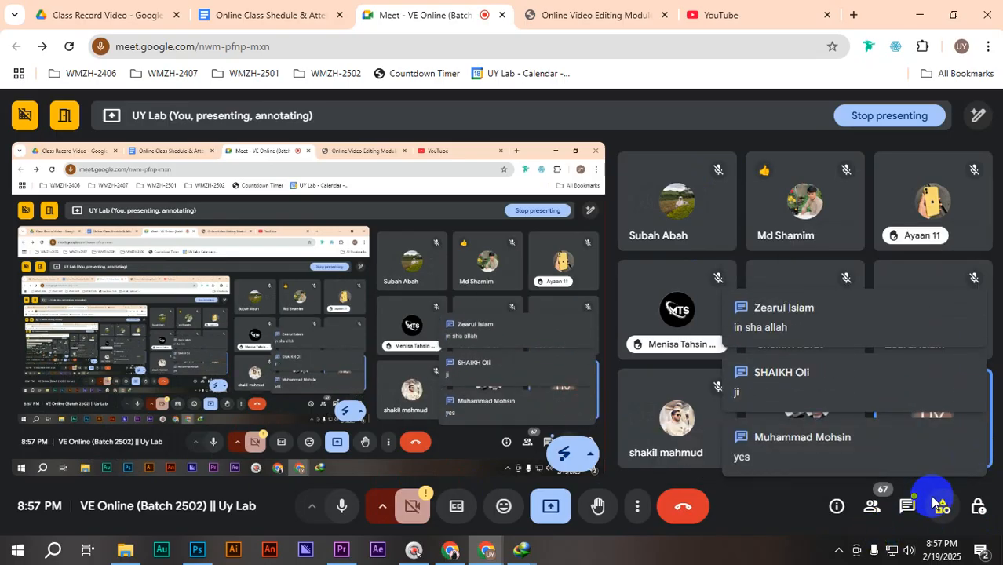
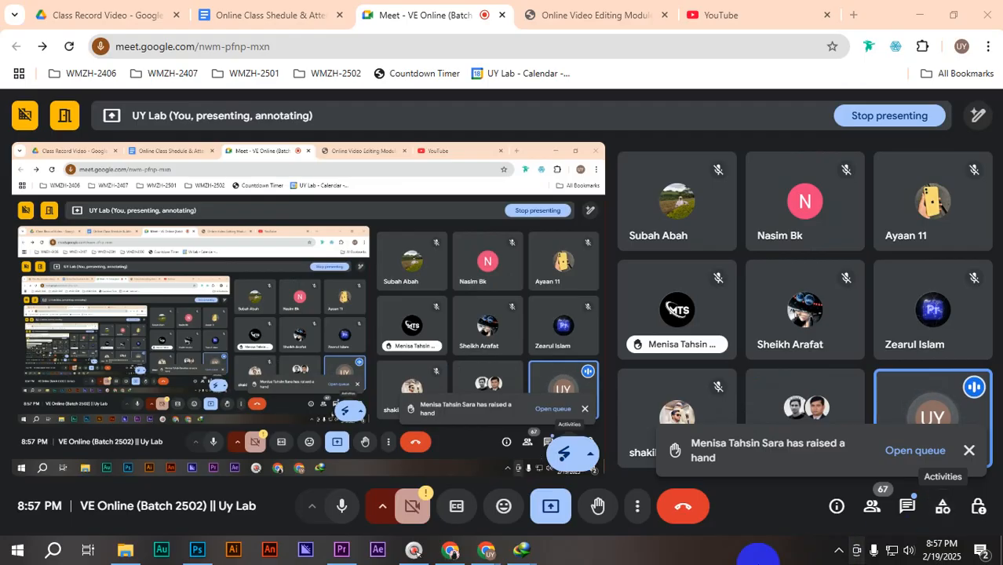
pyautogui.click(341, 549)
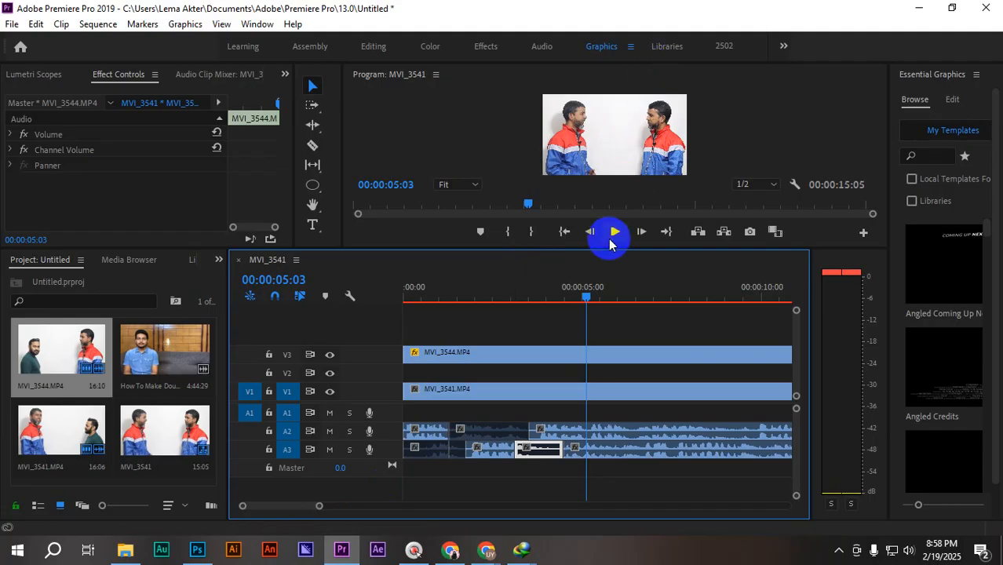
# - Move the playhead back to 00:00:04:11 and enlarge the Program monitor preview
pyautogui.moveTo(586, 295); pyautogui.dragTo(563, 301)
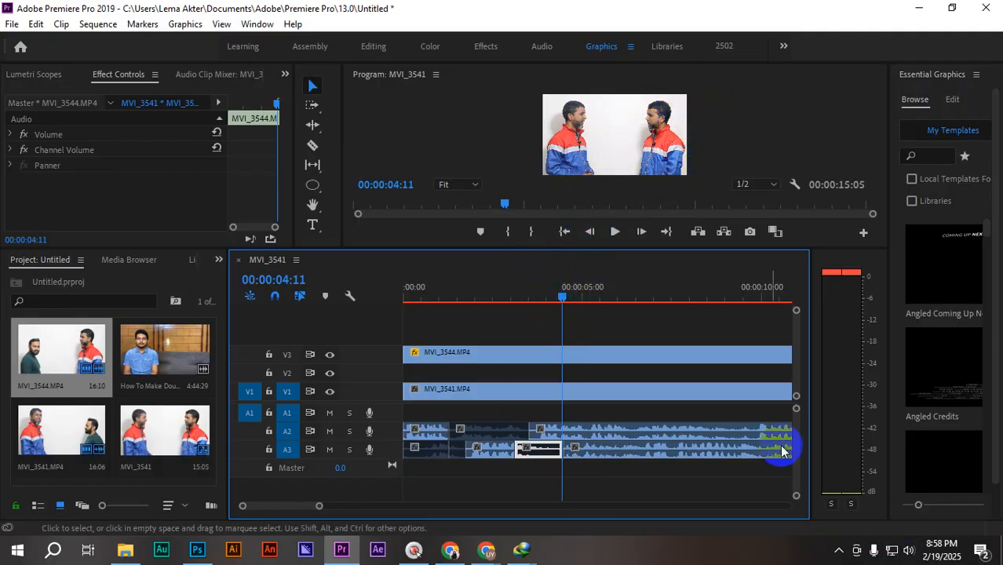
pyautogui.moveTo(586, 248); pyautogui.dragTo(591, 350)
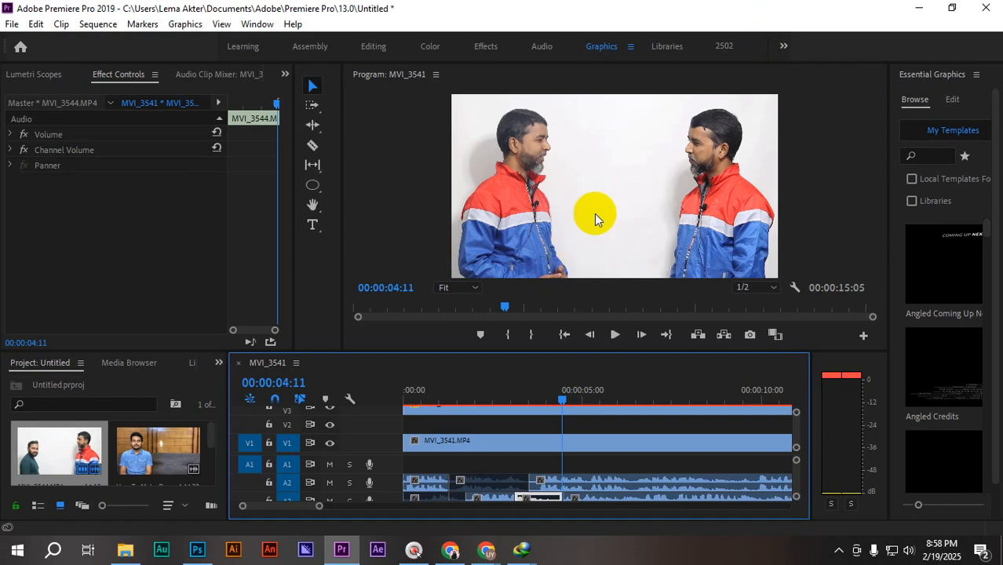
# - Switch to the Google Meet call and dismiss the raised-hand notices
pyautogui.click(486, 549)
pyautogui.click(410, 513)
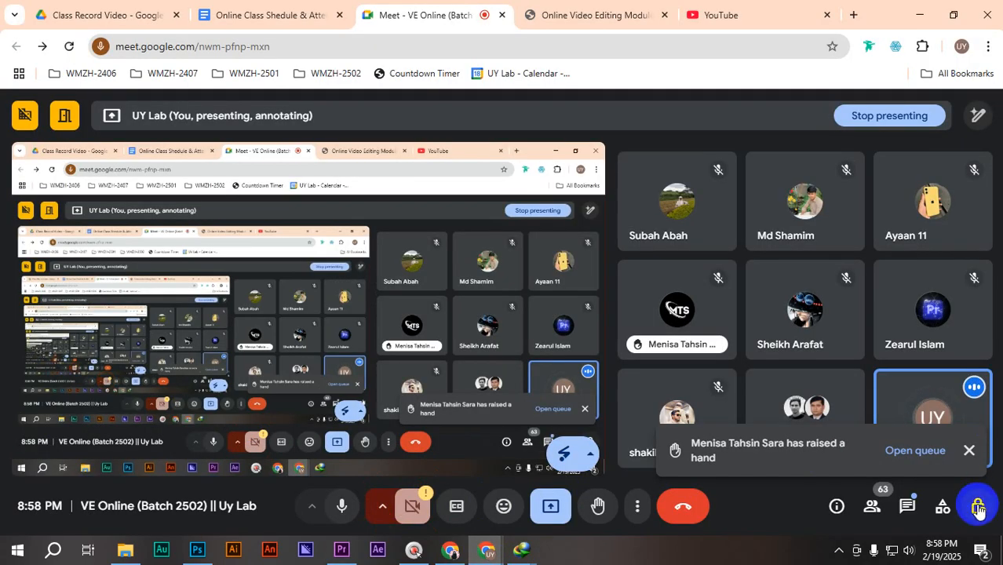
pyautogui.click(966, 451)
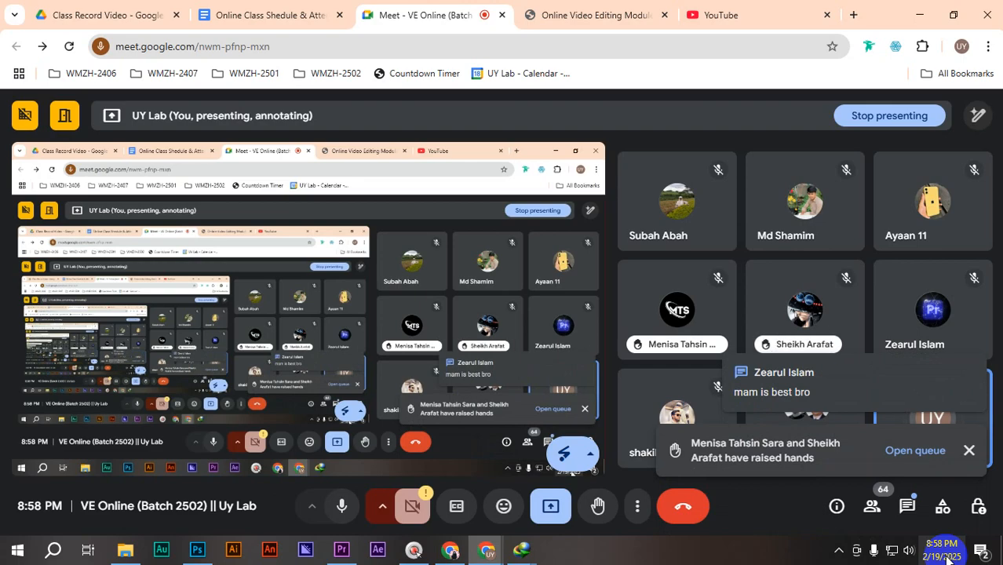
pyautogui.click(970, 451)
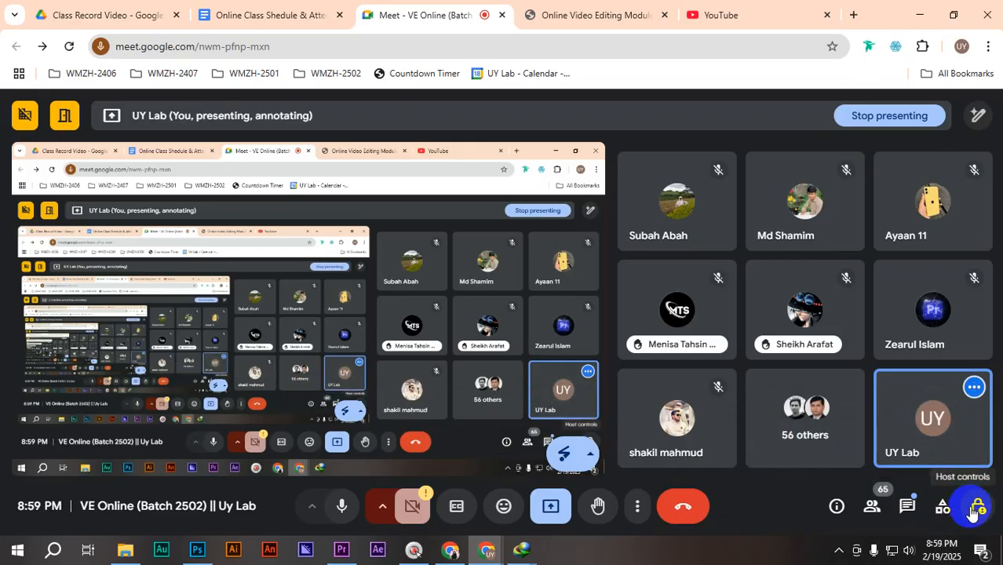
# - Open the Online Class Shedule & Attendance Sheet document, move the floating call window aside and copy the attendance form link
pyautogui.click(268, 14)
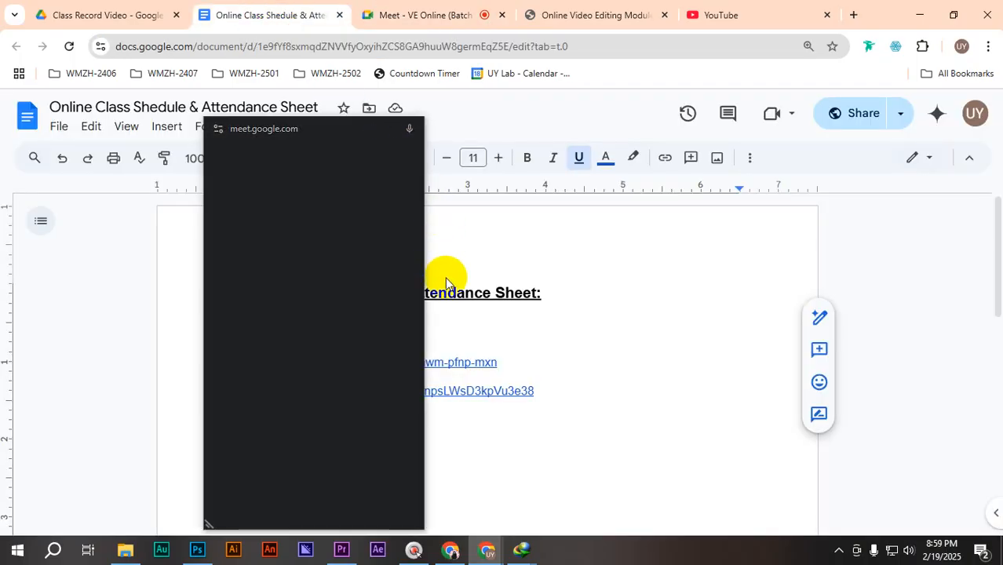
pyautogui.moveTo(286, 128); pyautogui.dragTo(783, 178)
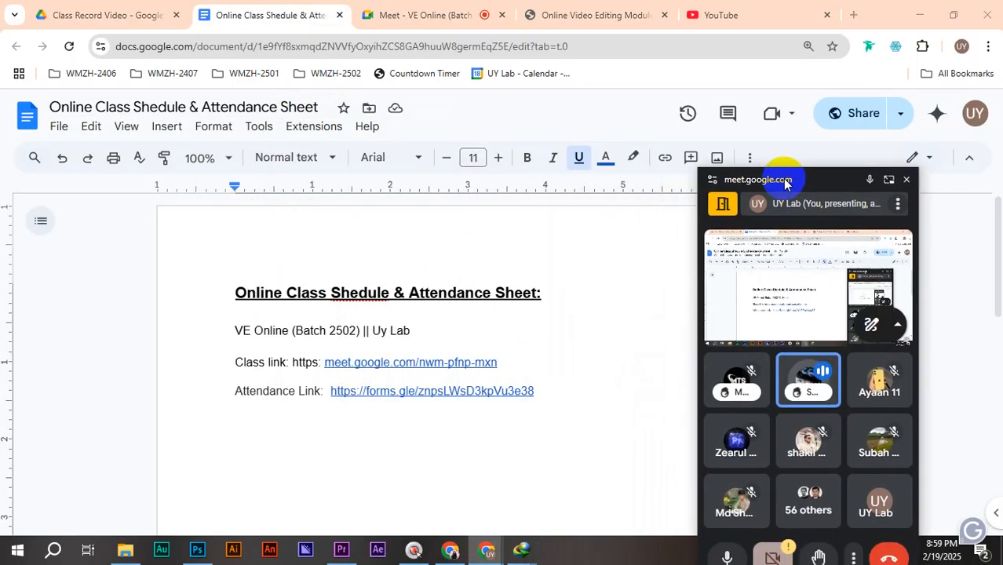
pyautogui.click(535, 390)
pyautogui.moveTo(535, 390)
pyautogui.mouseDown()
pyautogui.moveTo(336, 392)
pyautogui.moveTo(583, 393)
pyautogui.moveTo(525, 390)
pyautogui.mouseUp()
pyautogui.hotkey('ctrl', 'c')
pyautogui.hotkey('ctrl', 'z')
pyautogui.click(457, 449)
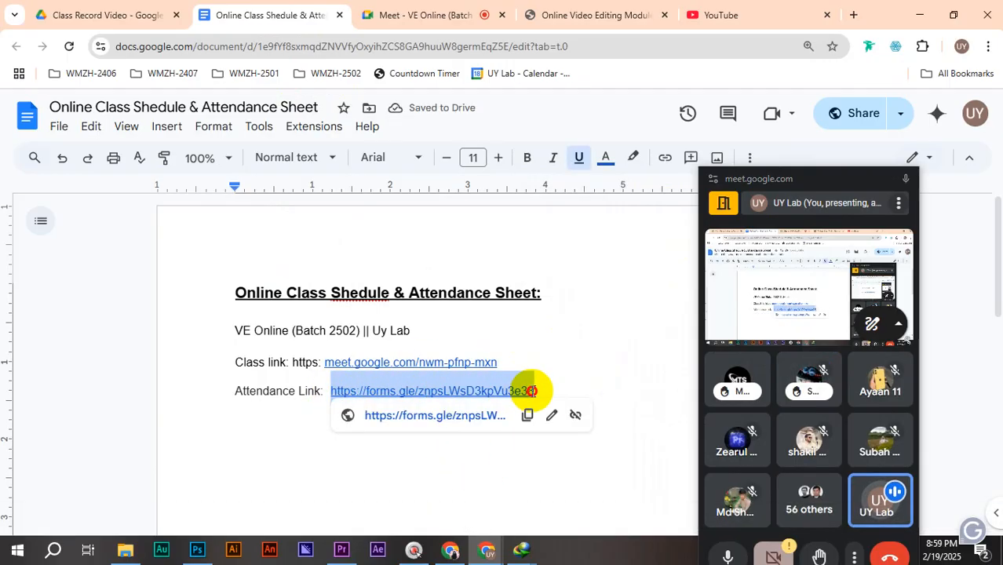
# - Return to the Google Meet call and open its in-call messages
pyautogui.click(141, 14)
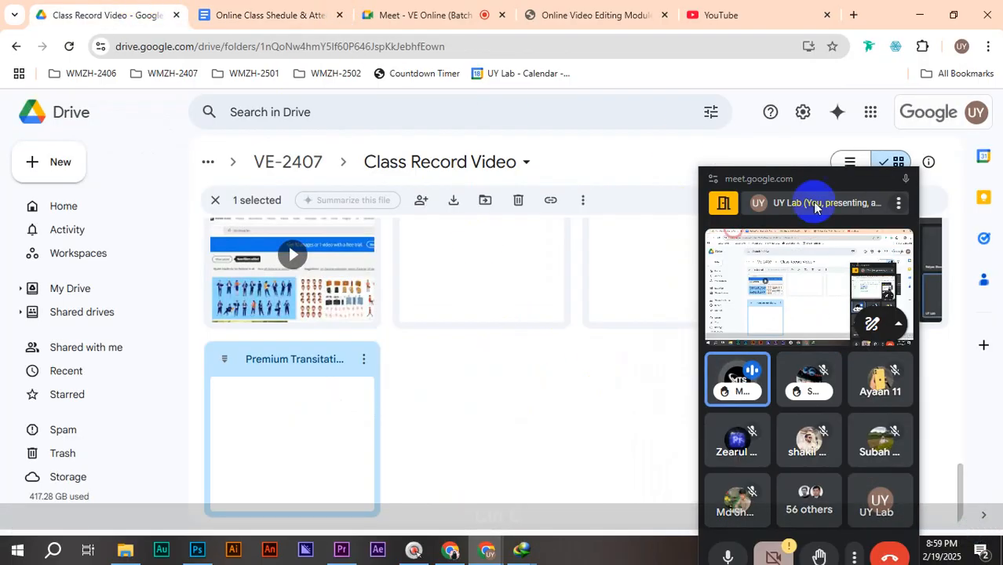
pyautogui.moveTo(753, 179); pyautogui.dragTo(394, 114)
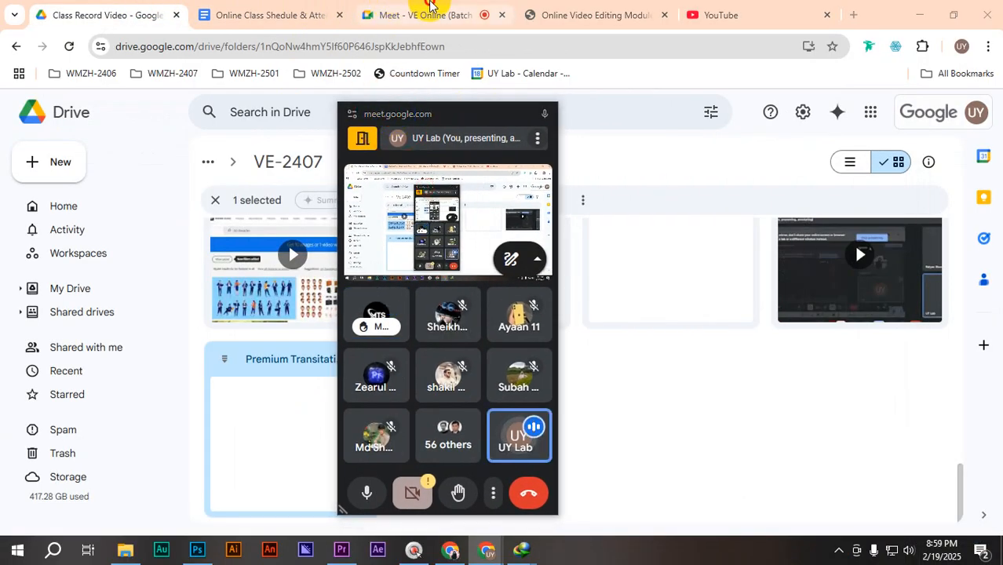
pyautogui.click(430, 10)
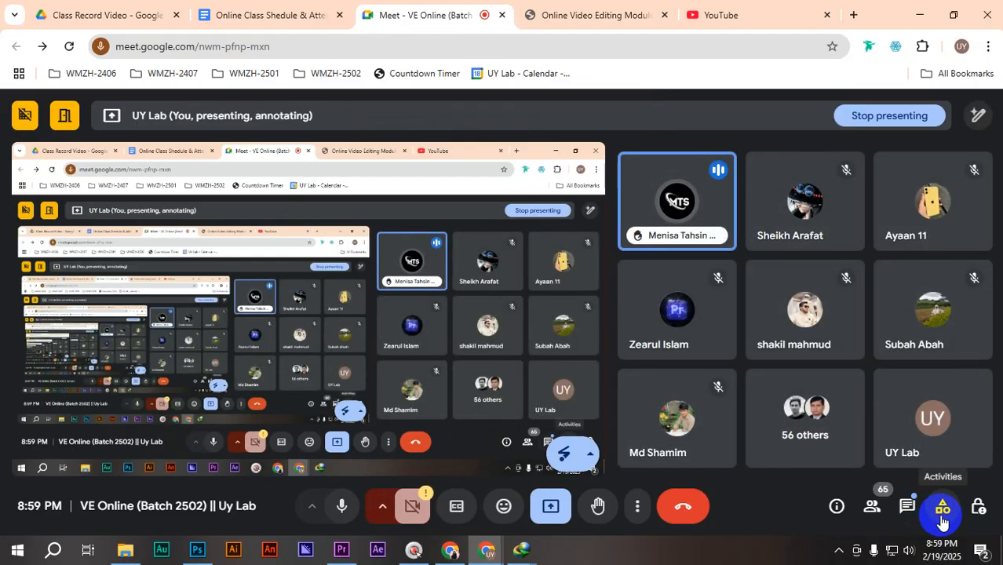
pyautogui.click(907, 506)
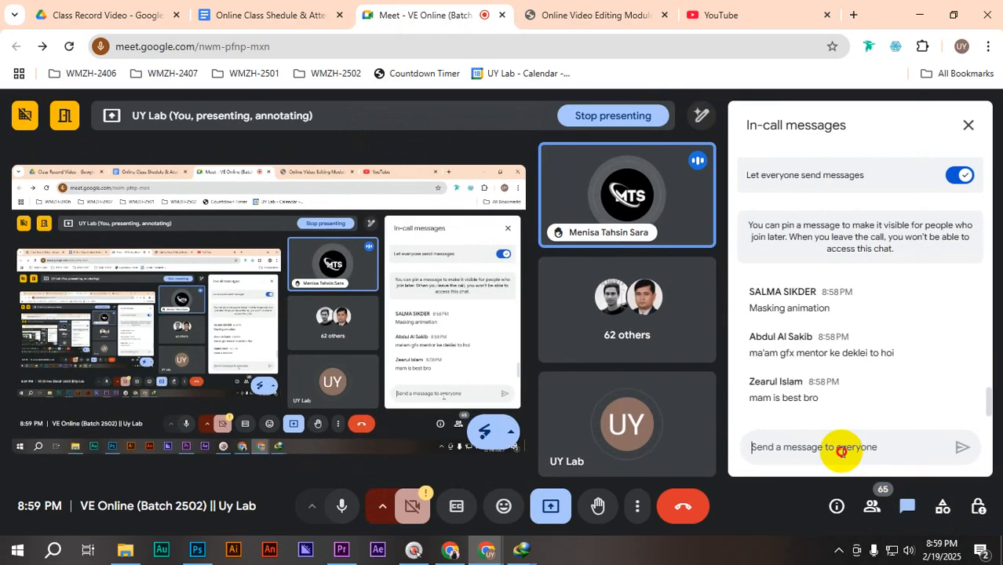
# - Send everyone the message "Attendance Link:" followed by the copied attendance form link
pyautogui.write('A')
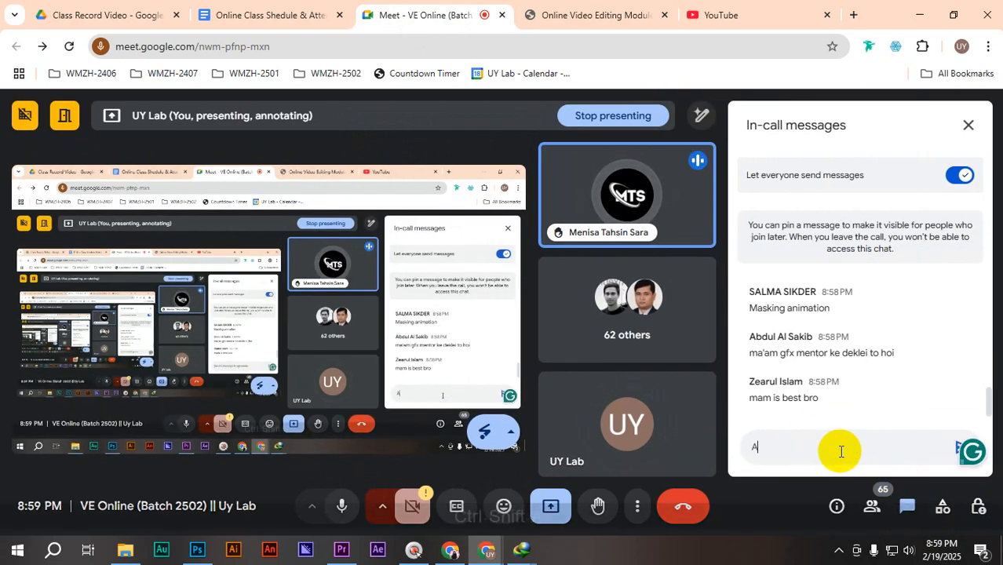
pyautogui.write('ttena')
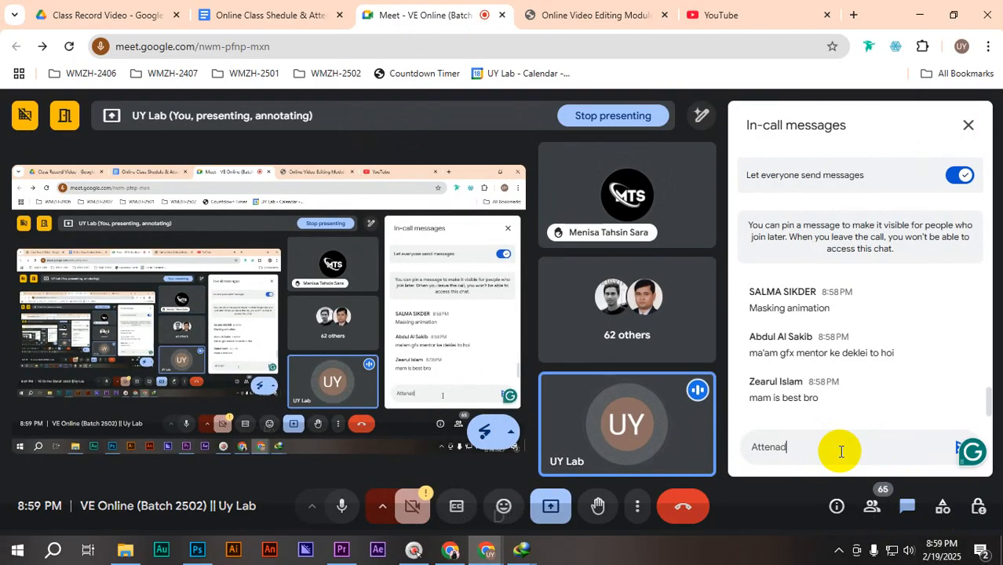
pyautogui.press('BackSpace')
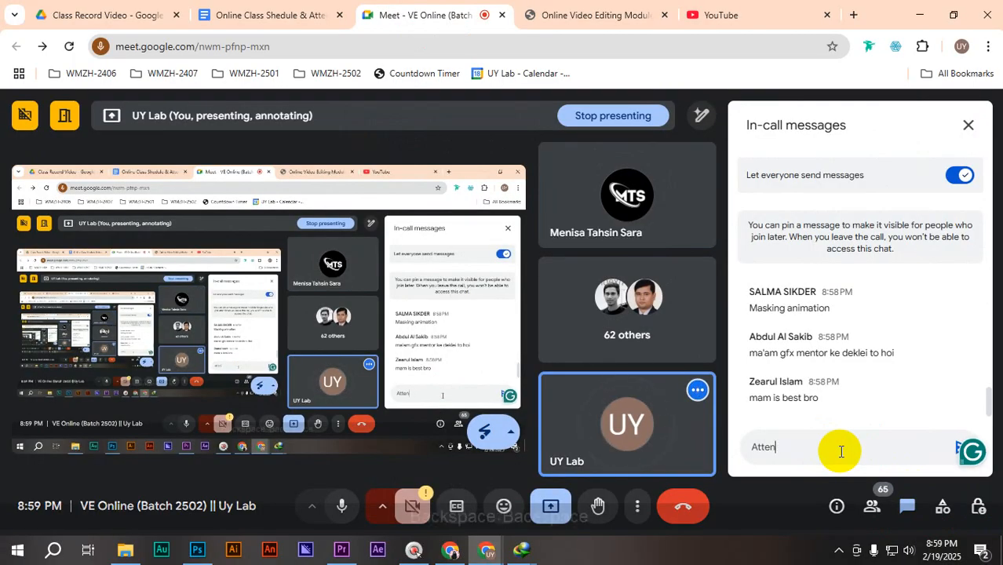
pyautogui.write('ena')
pyautogui.press('BackSpace')
pyautogui.press('BackSpace')
pyautogui.press('BackSpace')
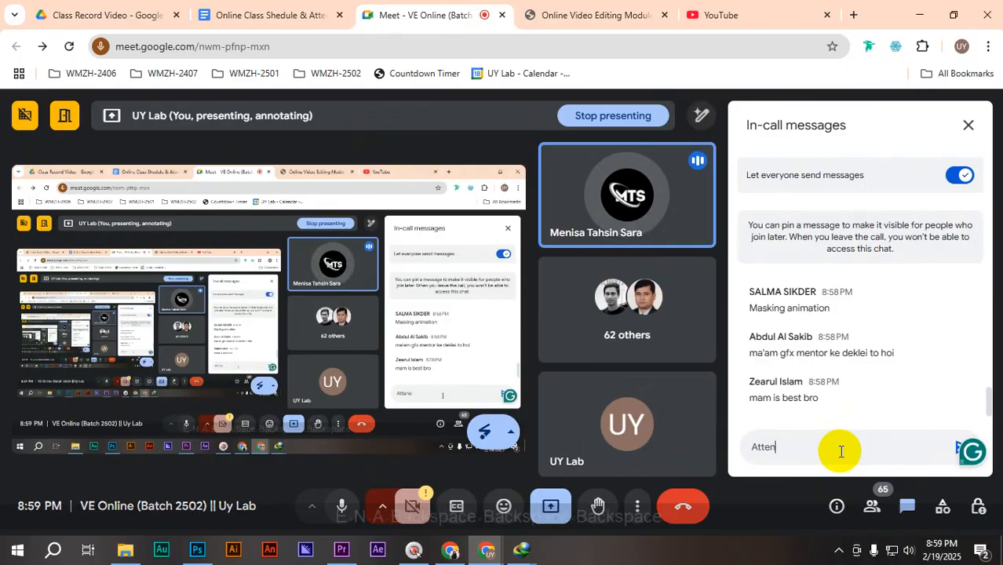
pyautogui.press('BackSpace')
pyautogui.write('nda')
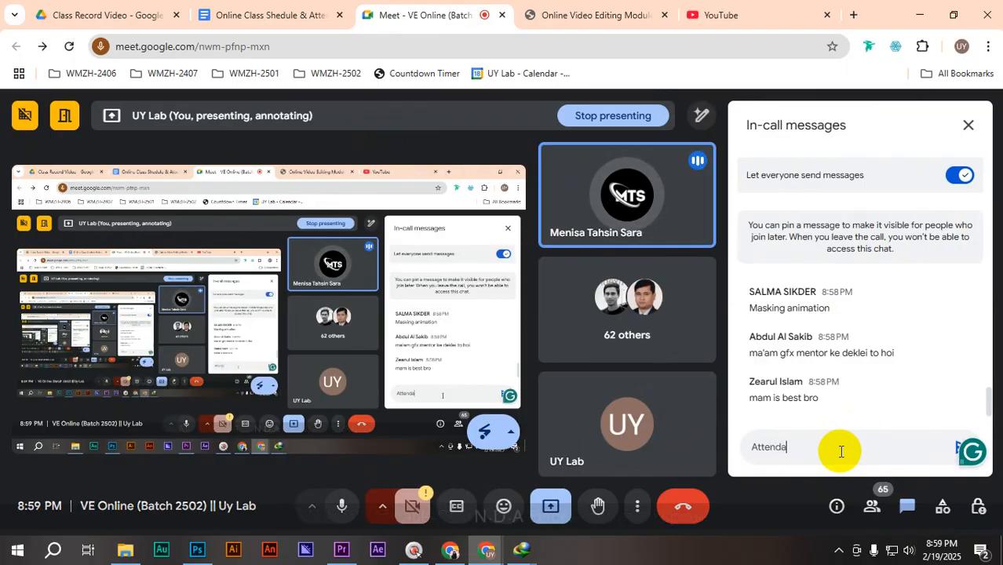
pyautogui.write('nce Link:')
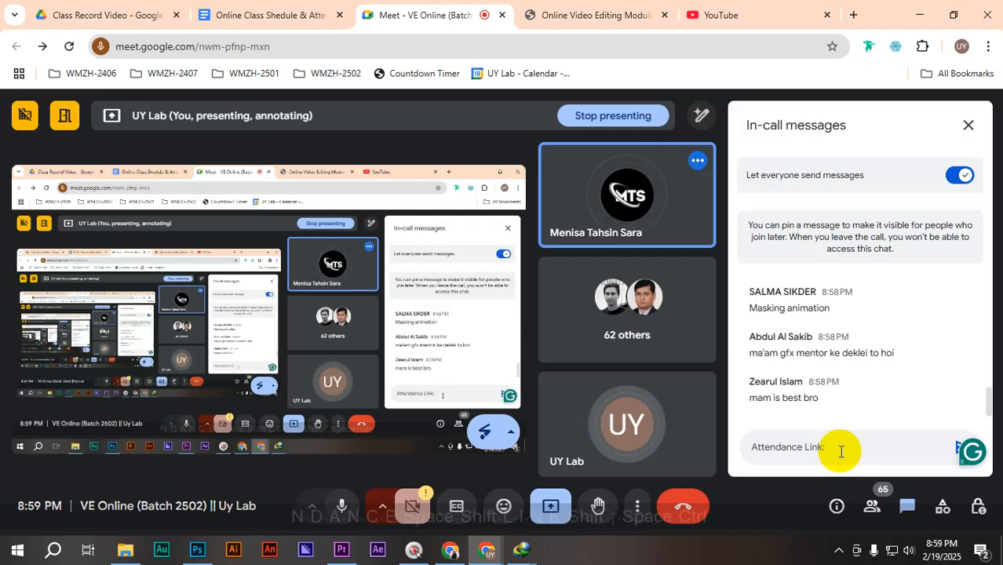
pyautogui.hotkey('ctrl', 'v')
pyautogui.press('Return')
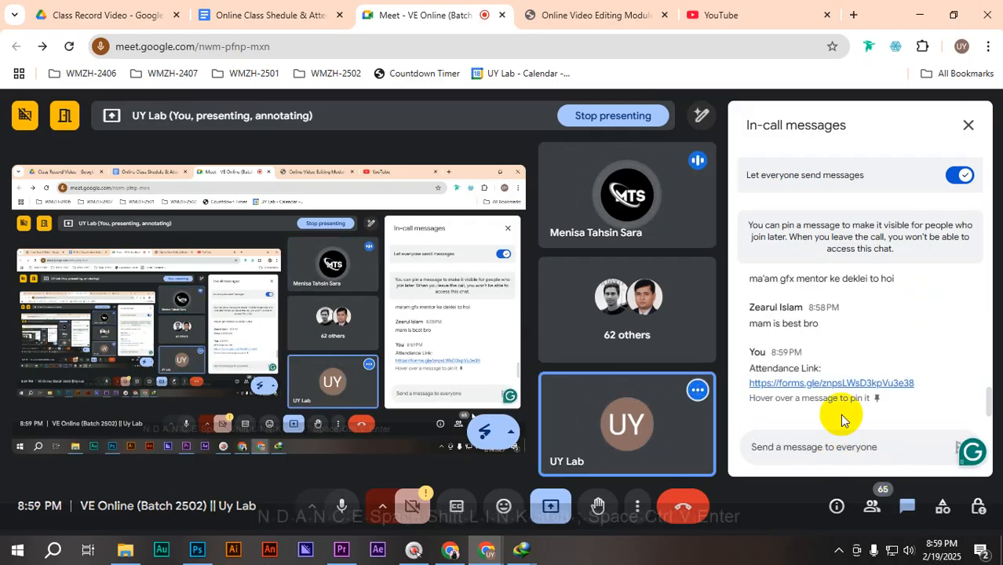
# - Reopen the in-call messages to review the posted attendance link, and close them again
pyautogui.click(970, 141)
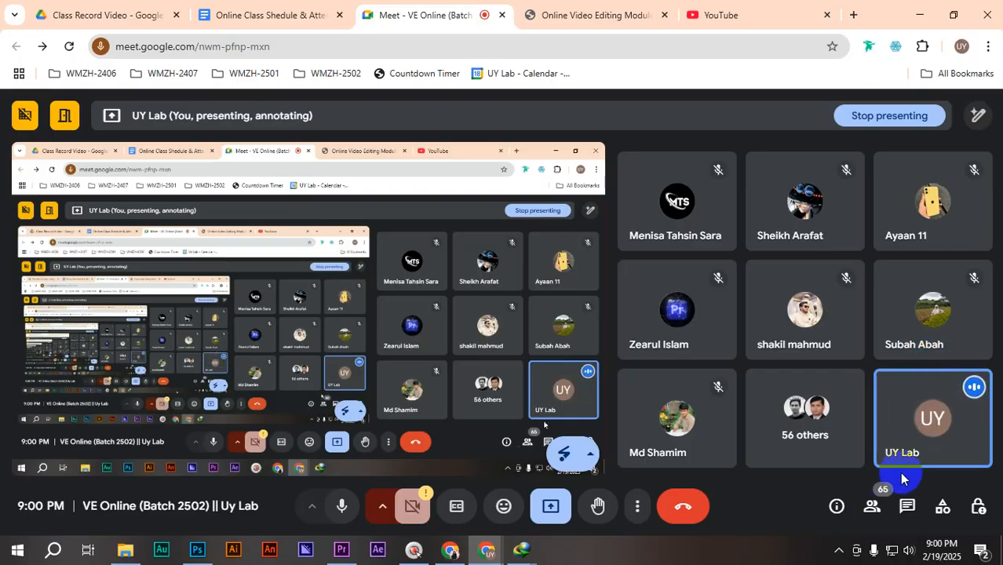
pyautogui.click(913, 507)
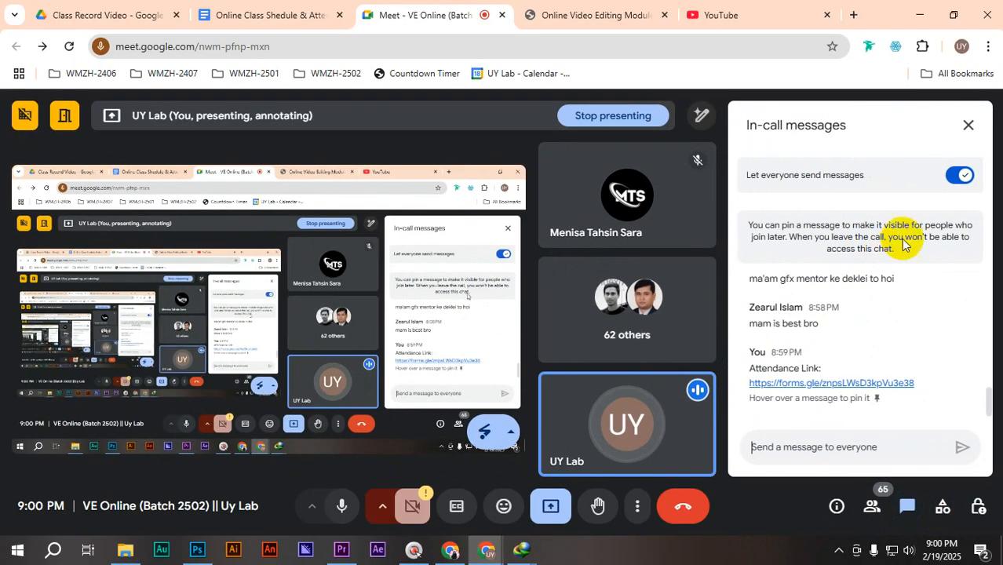
pyautogui.click(969, 128)
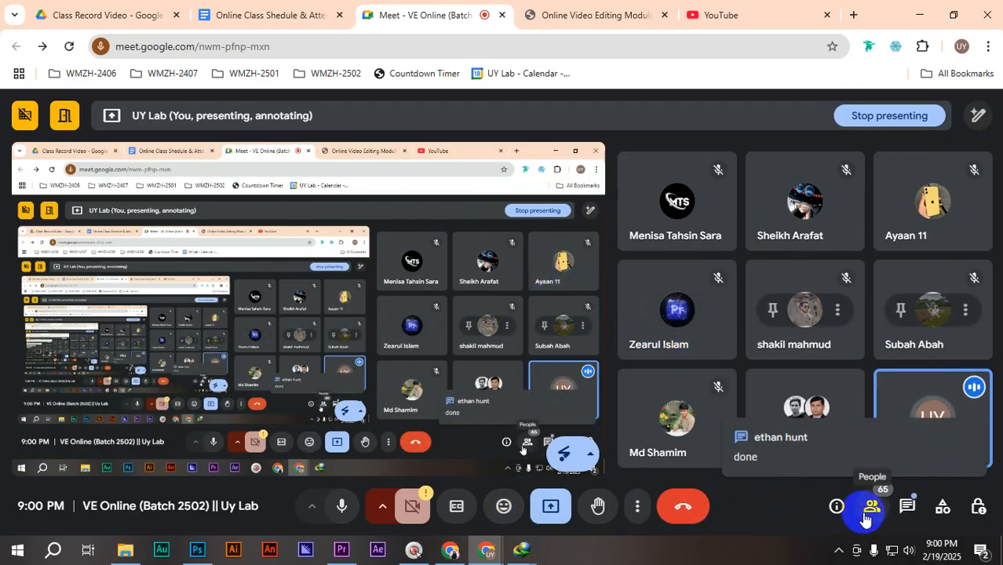
# - Switch to Facebook and open the VE Online- 2502 || UY Lab group chat in the full Messenger view
pyautogui.click(451, 549)
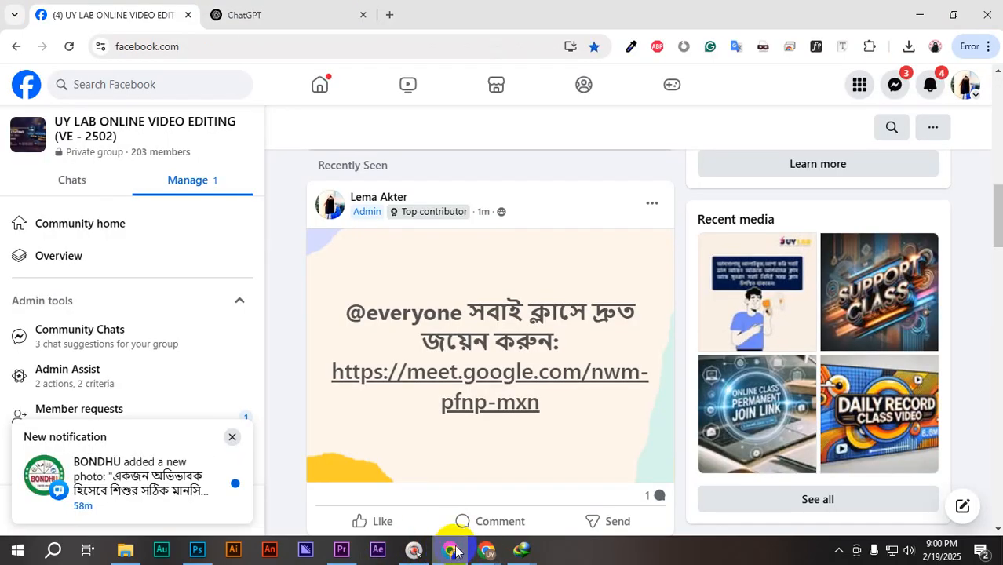
pyautogui.click(320, 84)
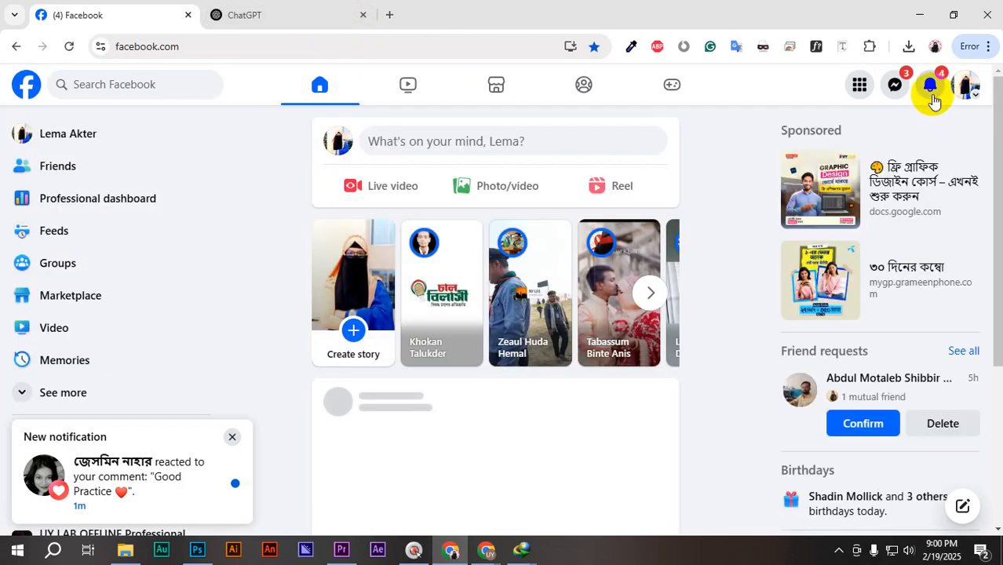
pyautogui.click(930, 95)
pyautogui.click(895, 85)
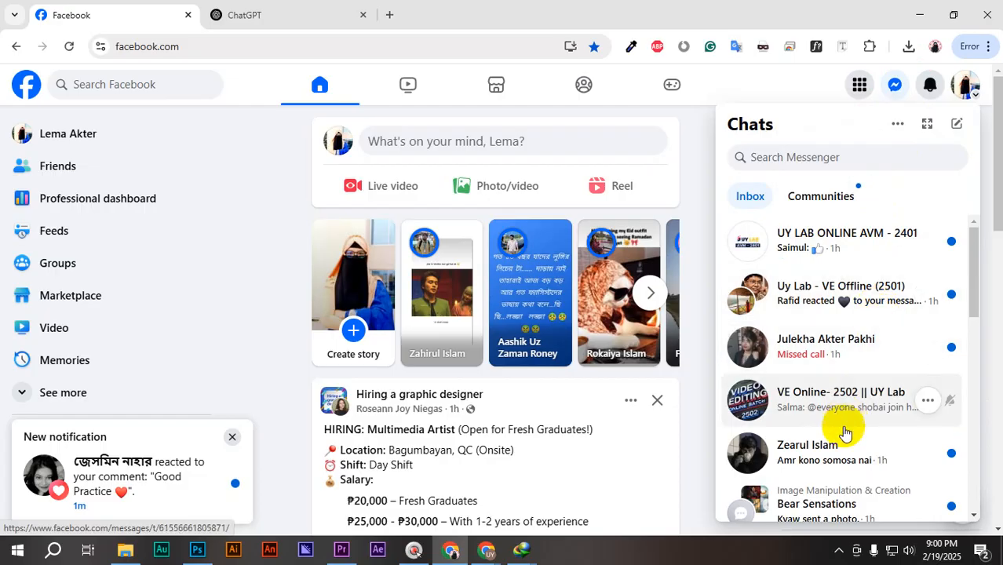
pyautogui.click(834, 389)
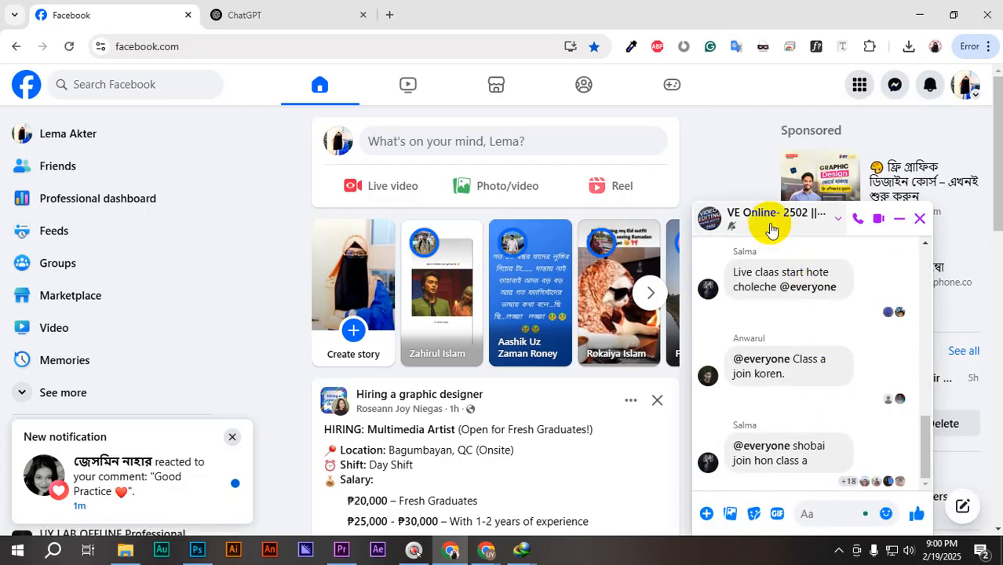
pyautogui.click(777, 218)
pyautogui.click(554, 240)
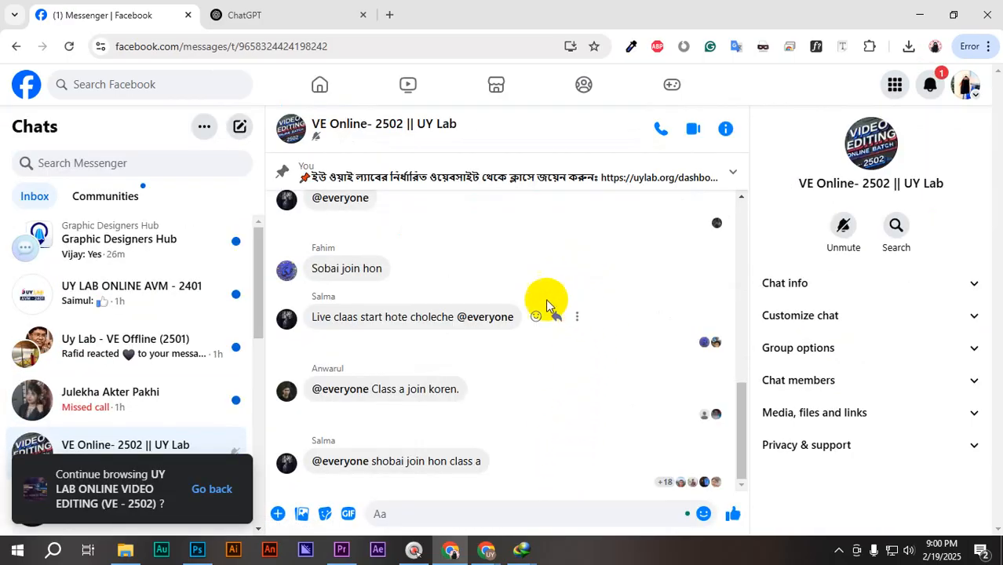
# - Go back to the Facebook home page, reopen the batch 2502 group chat in Messenger and look through its earlier messages
pyautogui.click(210, 490)
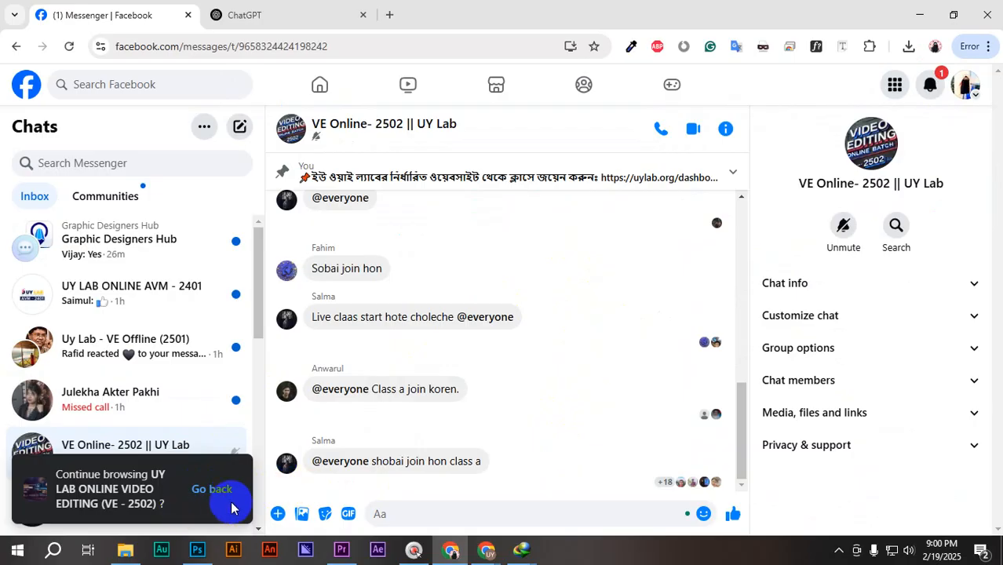
pyautogui.click(220, 491)
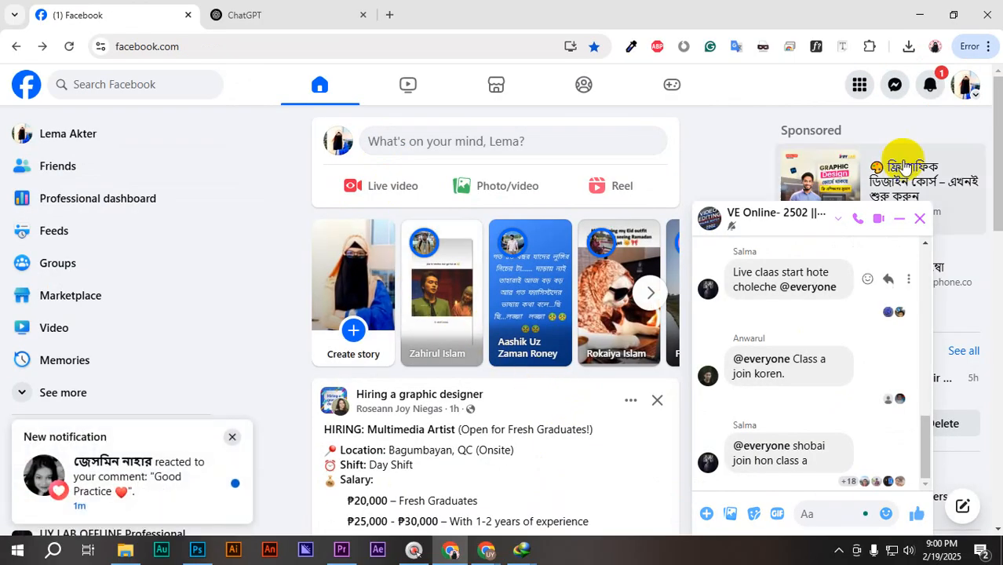
pyautogui.click(768, 221)
pyautogui.click(493, 231)
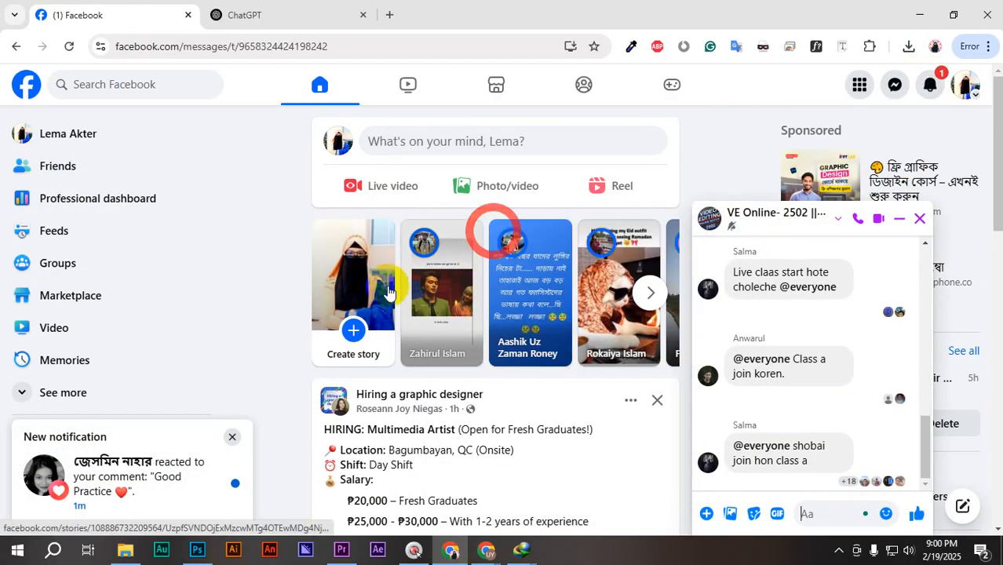
pyautogui.scroll(3, 603, 339)
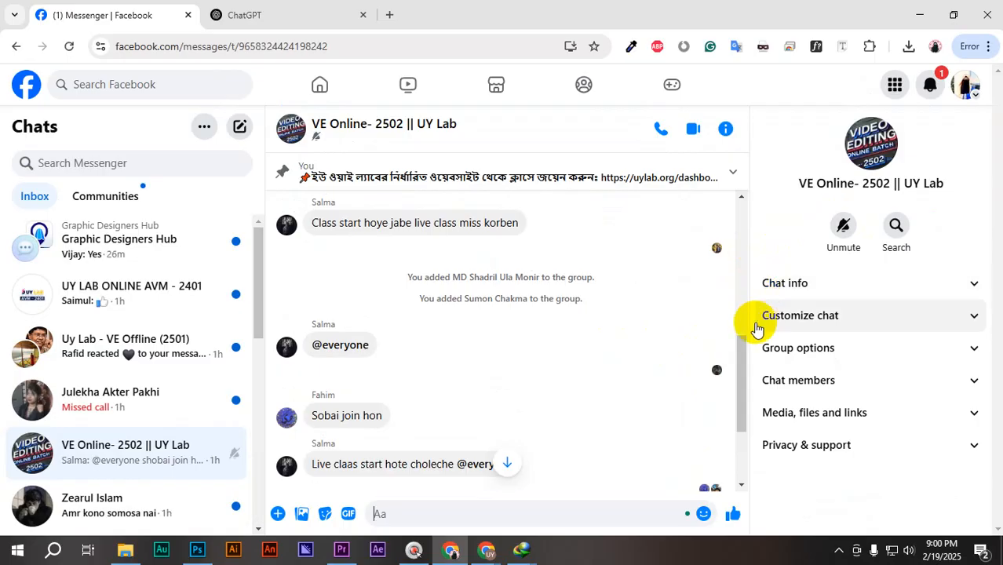
# - Return to the Google Meet call and bring up the Class Record Video folder in Google Drive
pyautogui.click(488, 551)
pyautogui.click(404, 493)
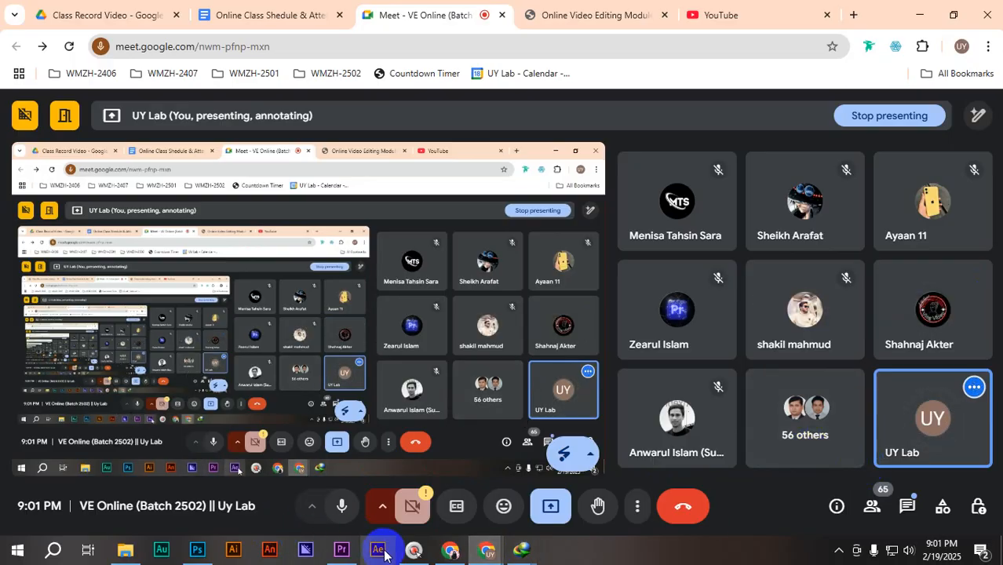
pyautogui.moveTo(398, 558)
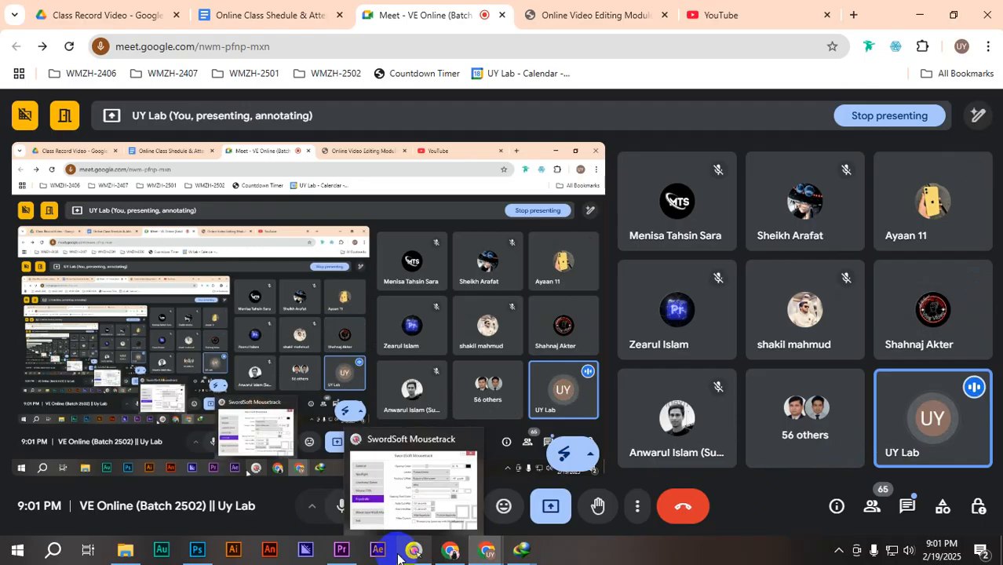
pyautogui.moveTo(358, 554)
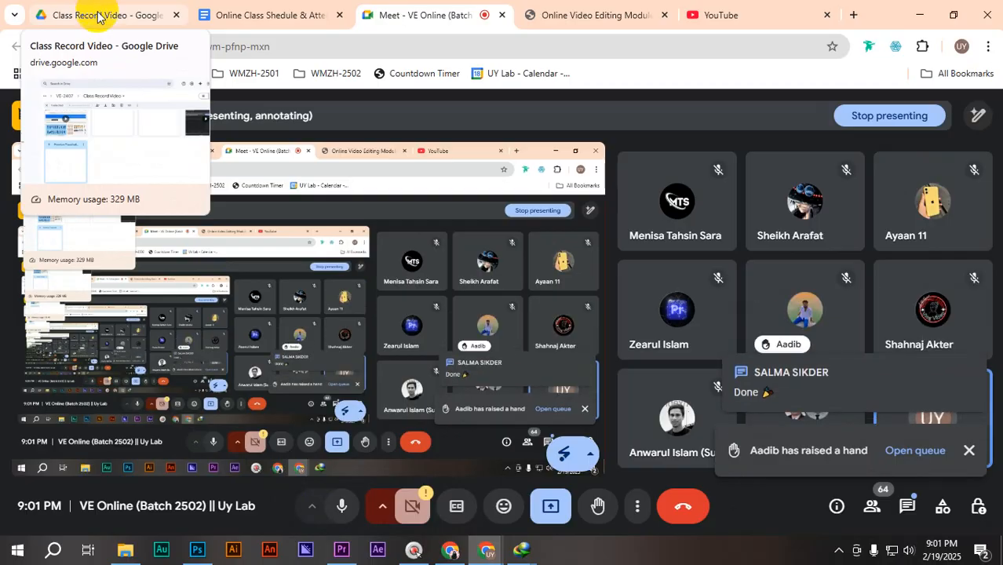
pyautogui.click(98, 15)
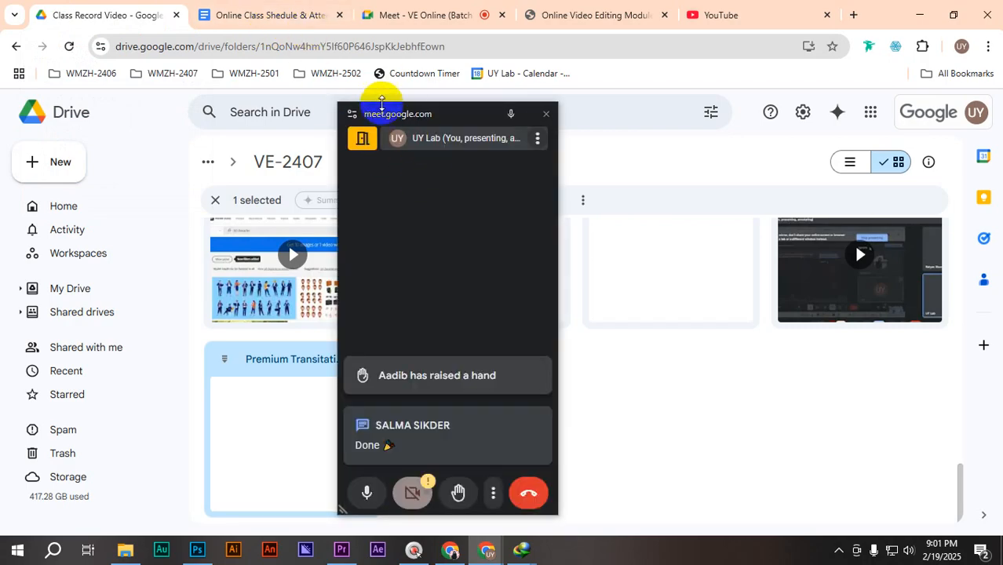
# - Open My Drive in Google Drive, and switch back to the VE Online- 2502 || UY Lab chat in Facebook Messenger
pyautogui.moveTo(387, 126); pyautogui.dragTo(727, 172)
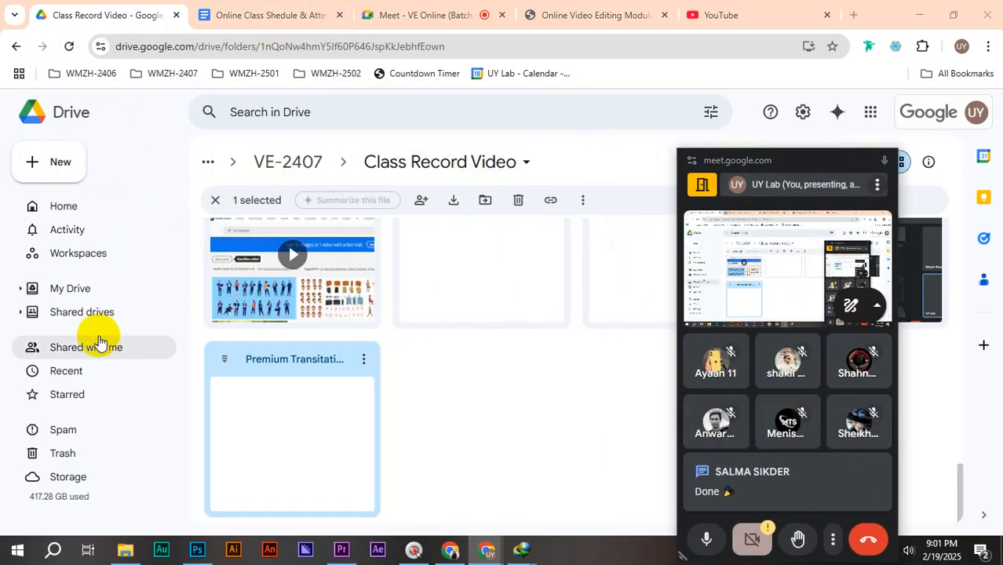
pyautogui.click(70, 277)
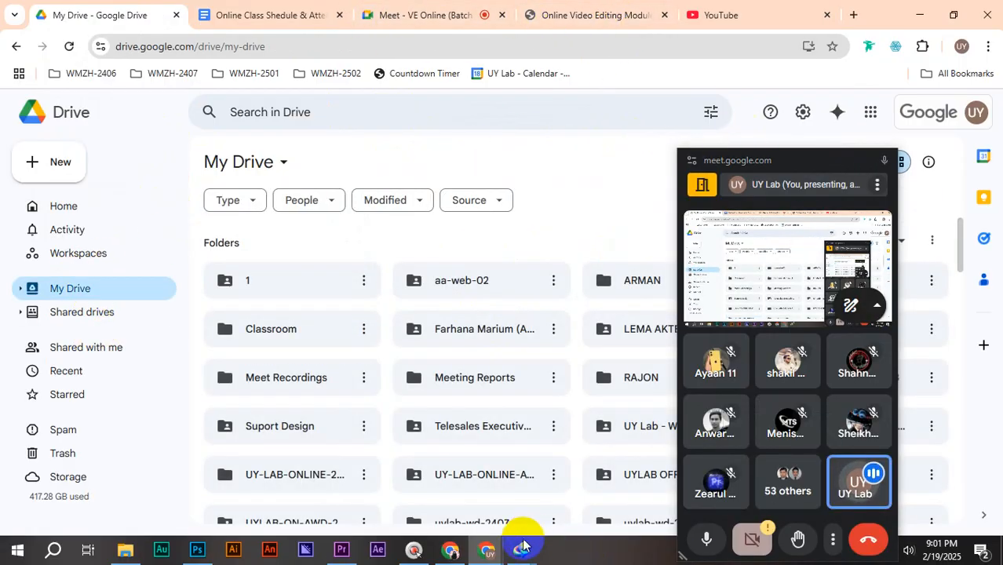
pyautogui.click(441, 551)
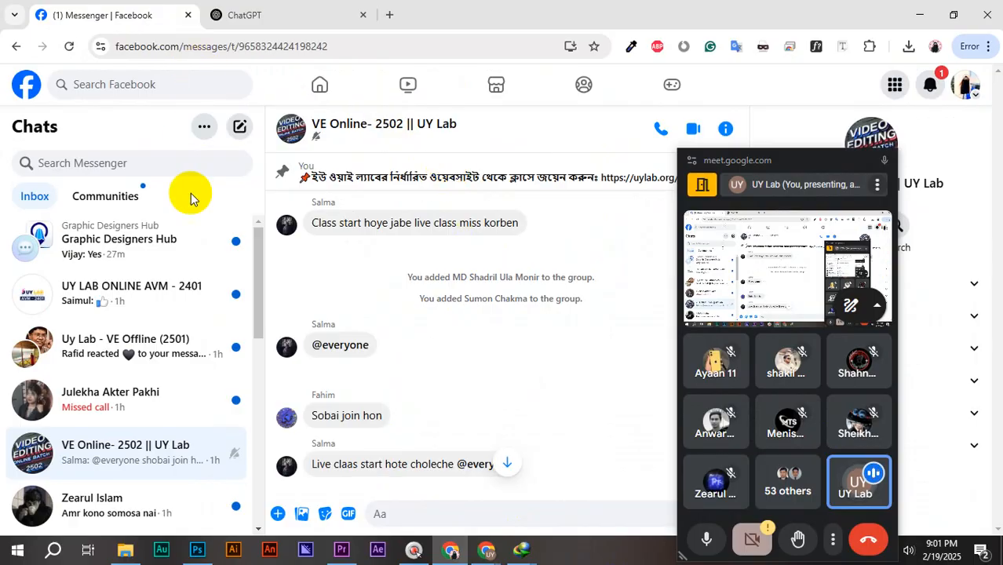
pyautogui.scroll(-1, 134, 353)
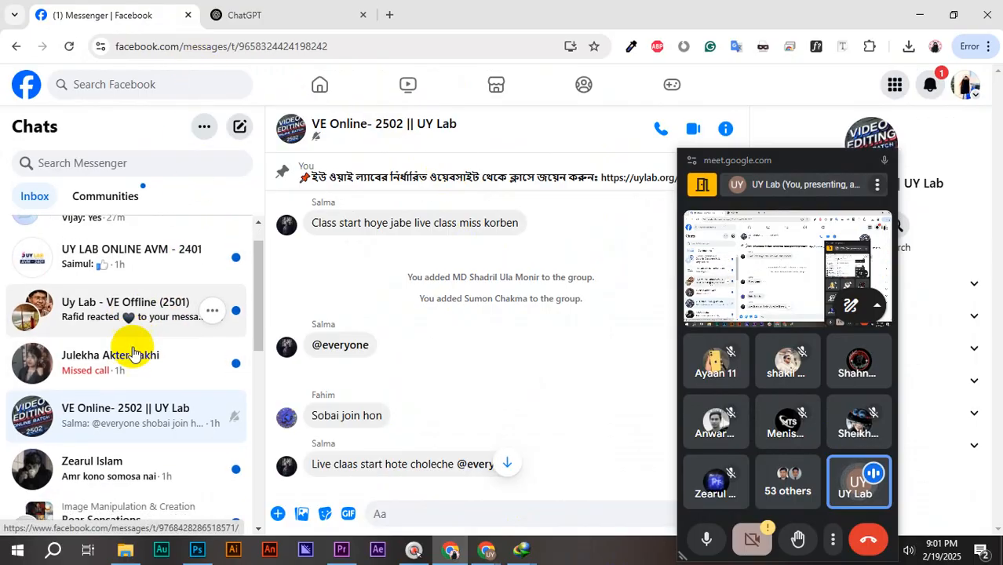
pyautogui.click(131, 369)
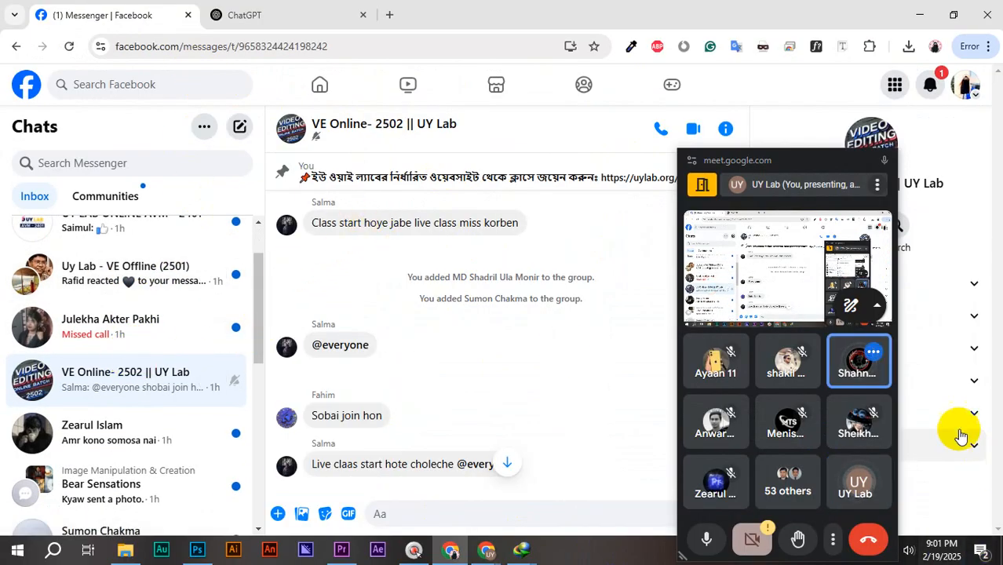
# - Go back through the VE Online- 2502 || UY Lab chat to the team leader poll and open the list of its voters
pyautogui.moveTo(718, 159); pyautogui.dragTo(28, 60)
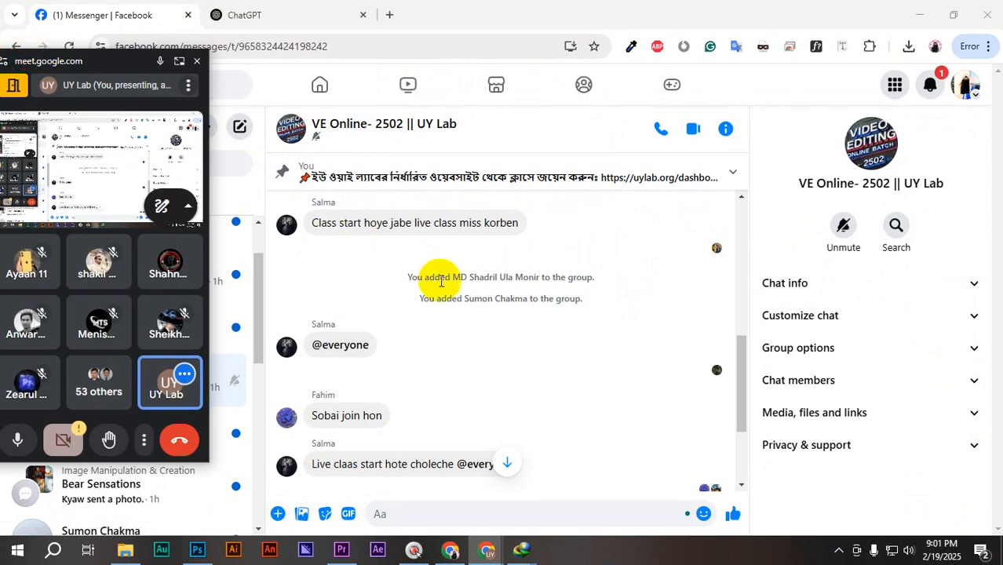
pyautogui.scroll(1, 471, 314)
pyautogui.scroll(5, 559, 351)
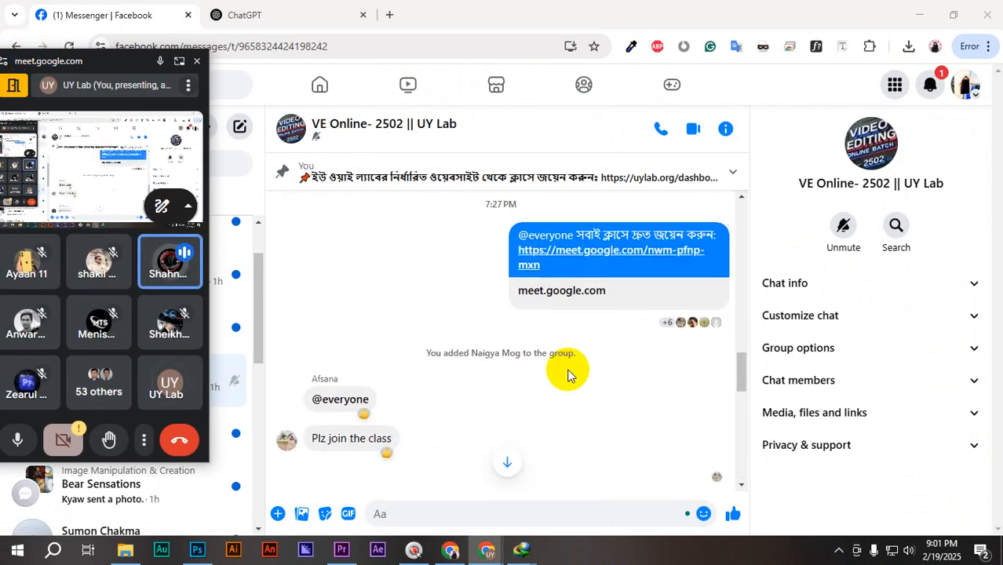
pyautogui.scroll(2, 577, 381)
pyautogui.scroll(-4, 584, 393)
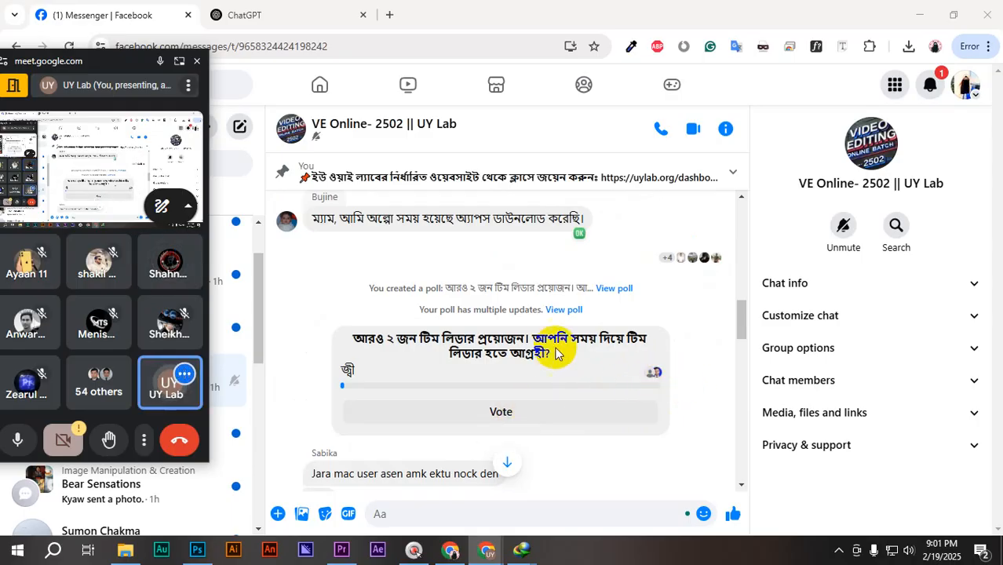
pyautogui.click(653, 372)
pyautogui.click(511, 404)
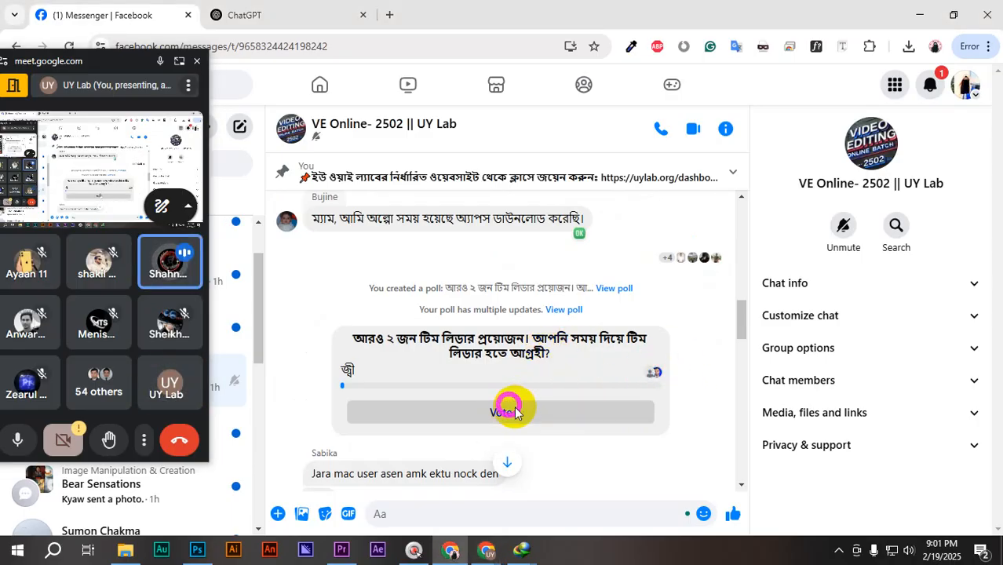
pyautogui.click(671, 311)
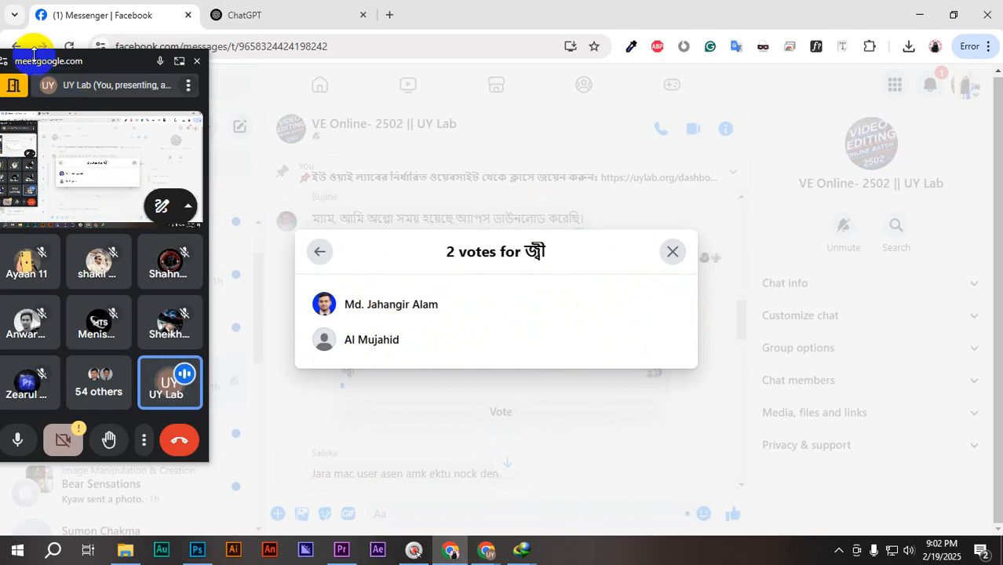
# - Copy the first voter's name from the poll's voter list and close the list
pyautogui.moveTo(33, 53); pyautogui.dragTo(791, 105)
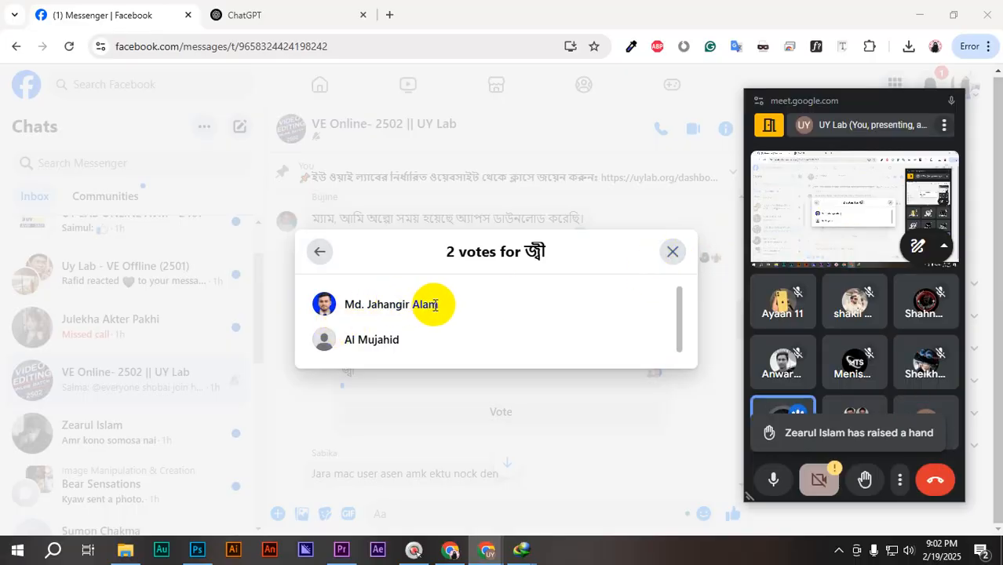
pyautogui.moveTo(427, 304); pyautogui.dragTo(333, 308)
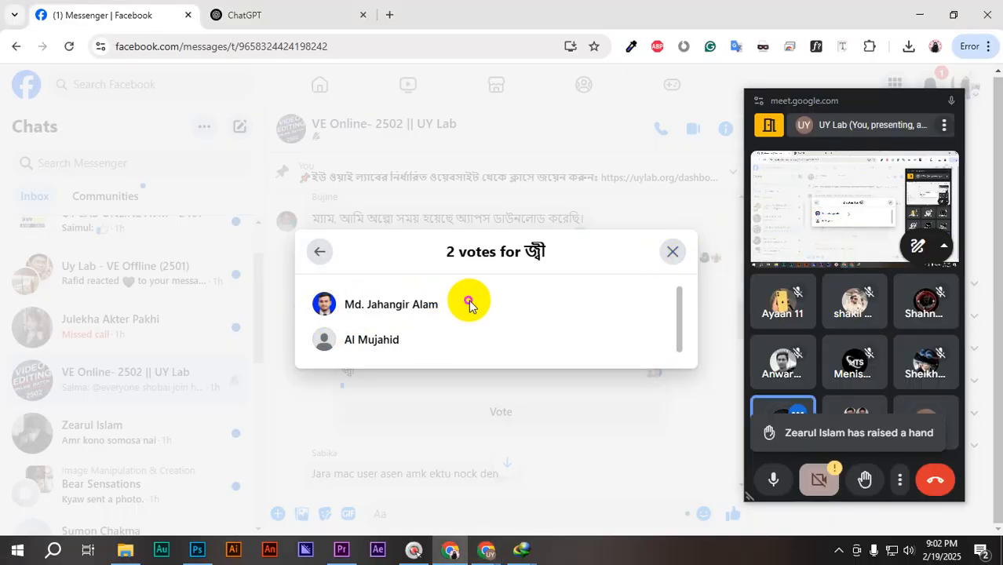
pyautogui.moveTo(469, 300); pyautogui.dragTo(334, 310)
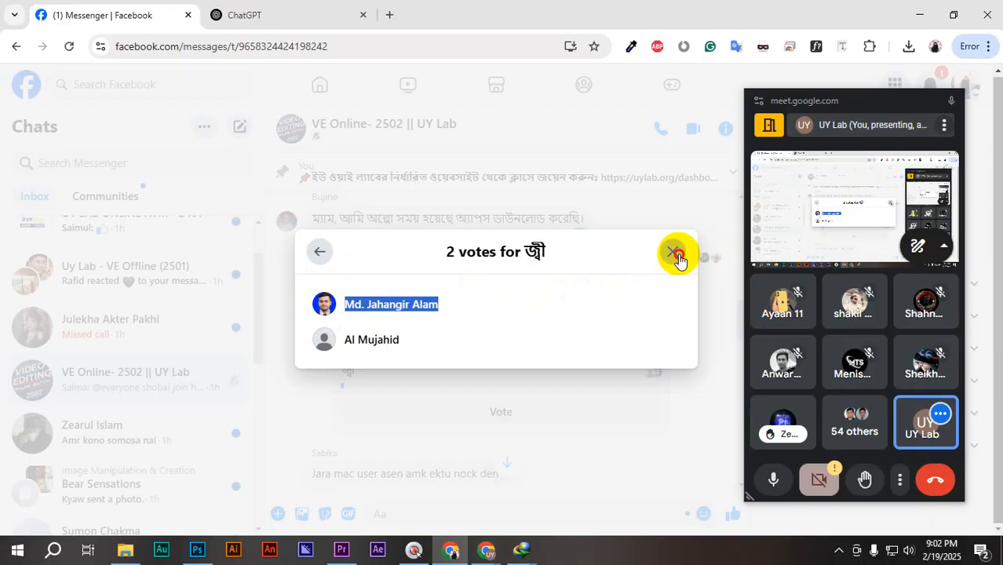
pyautogui.moveTo(463, 298); pyautogui.dragTo(336, 311)
pyautogui.hotkey('ctrl', 'c')
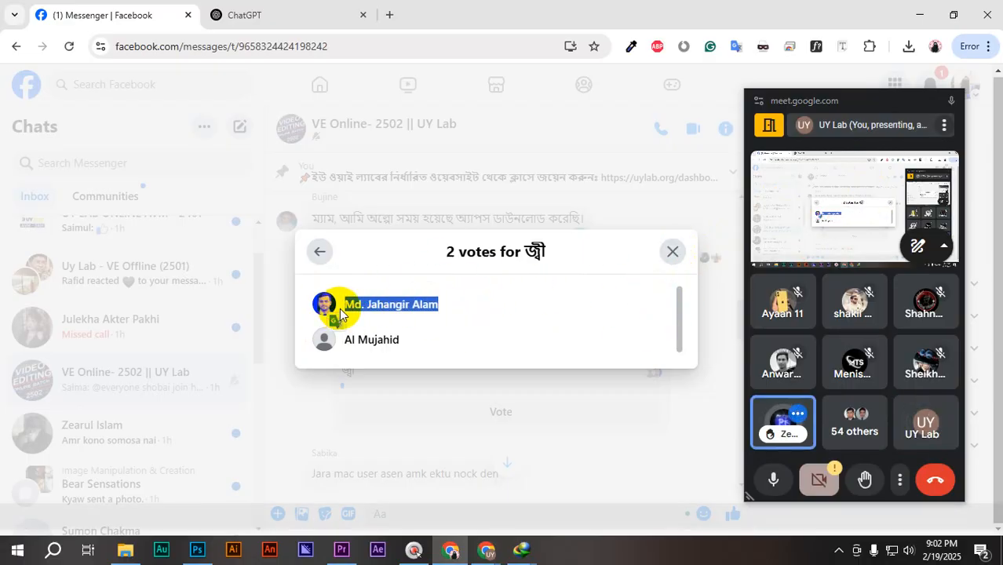
pyautogui.click(675, 250)
# - Open the UY LAB ONLINE VIDEO EDITING (VE - 2502) Facebook group from the recent searches and close the group chat pop-up
pyautogui.click(25, 85)
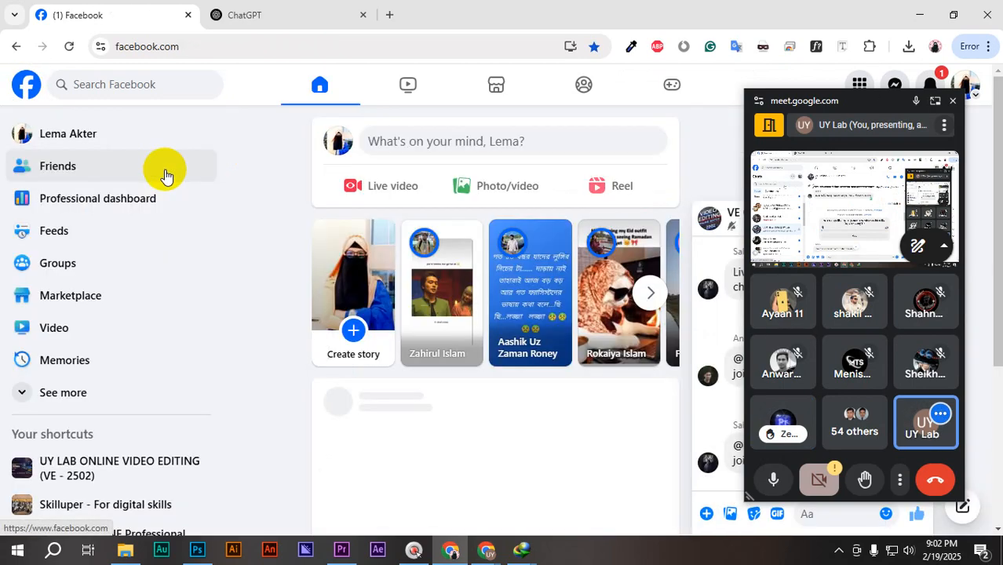
pyautogui.click(134, 84)
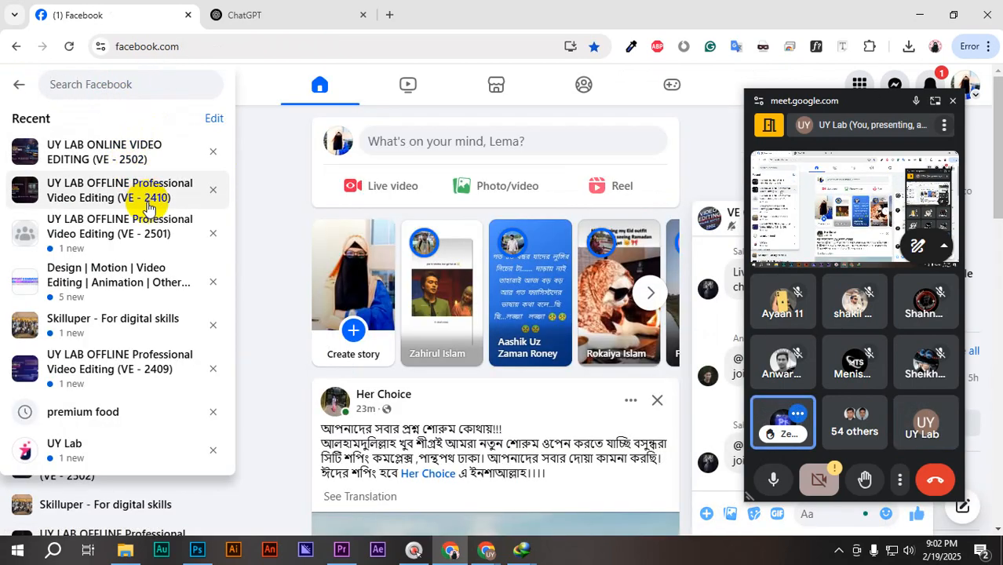
pyautogui.click(134, 153)
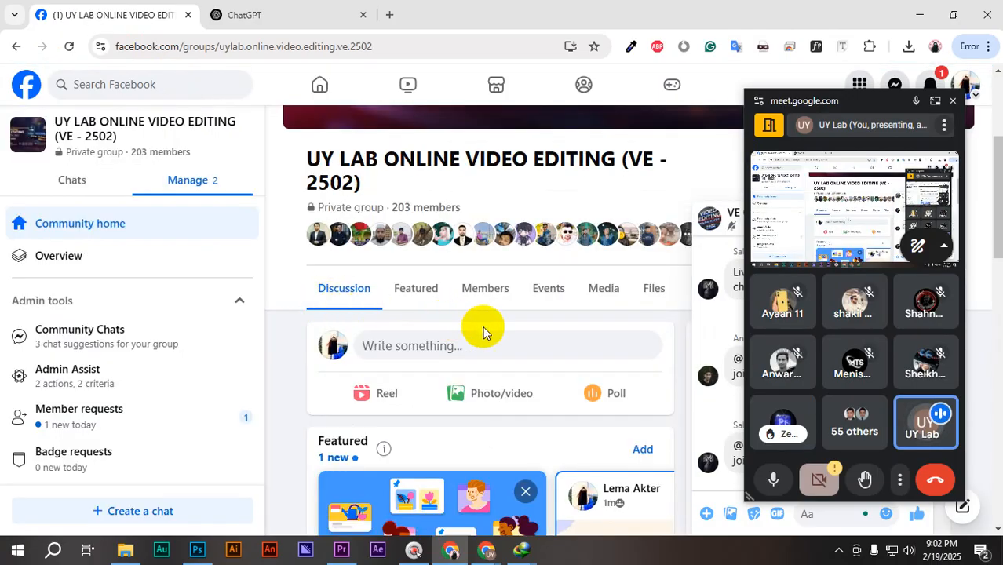
pyautogui.scroll(-1, 481, 334)
pyautogui.moveTo(849, 104); pyautogui.dragTo(1, 153)
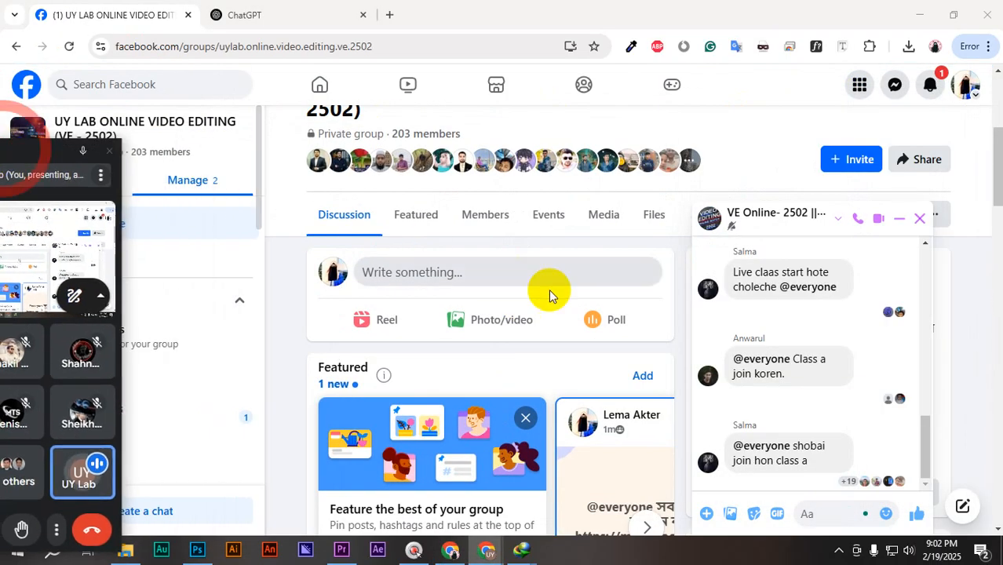
pyautogui.scroll(2, 549, 291)
pyautogui.click(921, 223)
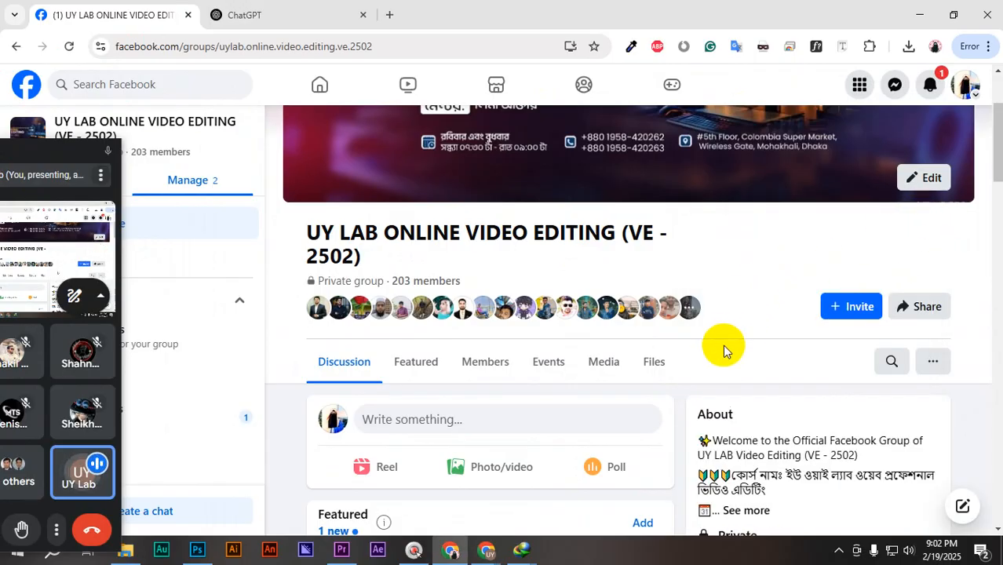
# - Search the VE - 2502 group for the copied voter's name and look through that member's assignment posts
pyautogui.scroll(1, 801, 373)
pyautogui.click(889, 431)
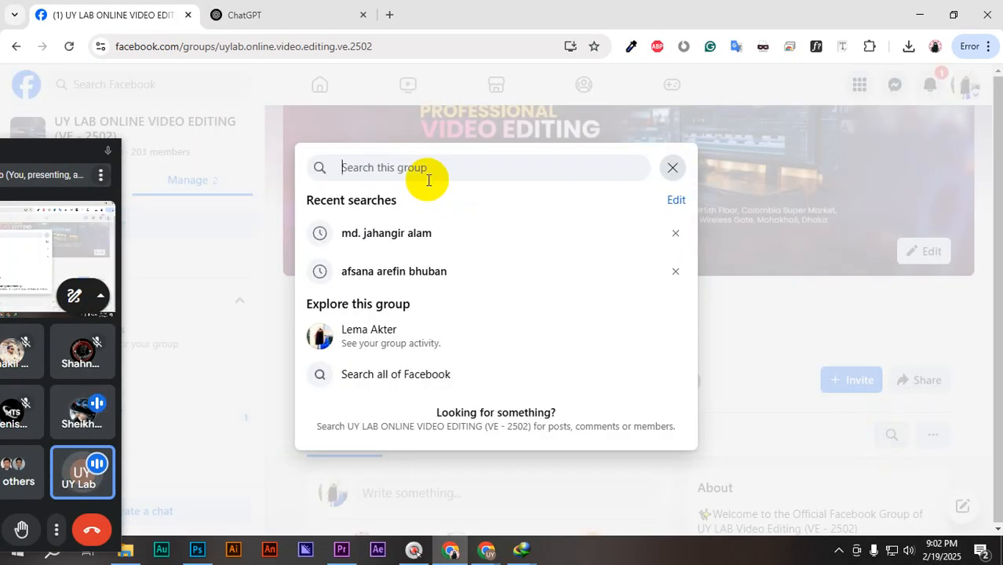
pyautogui.hotkey('ctrl', 'v')
pyautogui.press('Return')
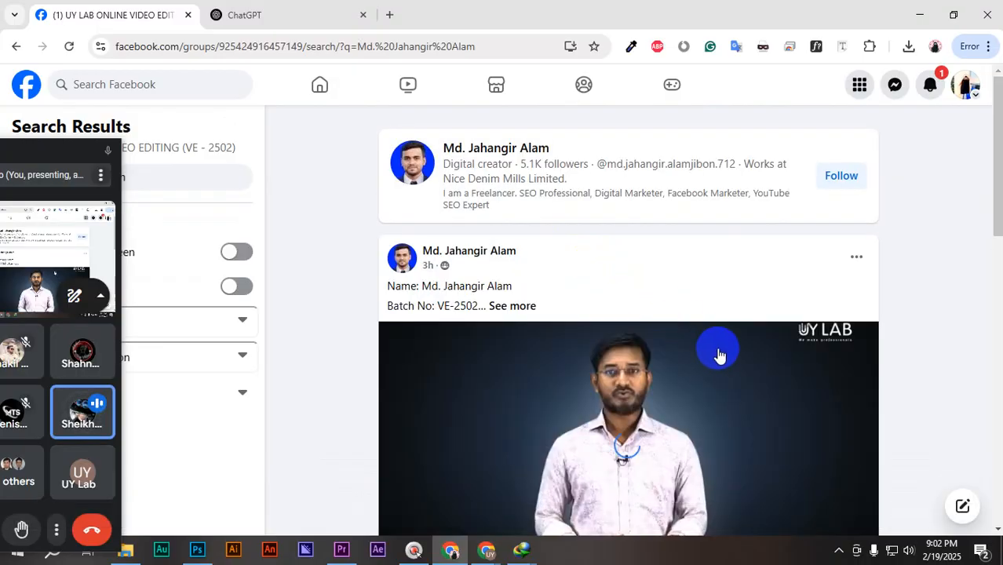
pyautogui.scroll(-6, 769, 399)
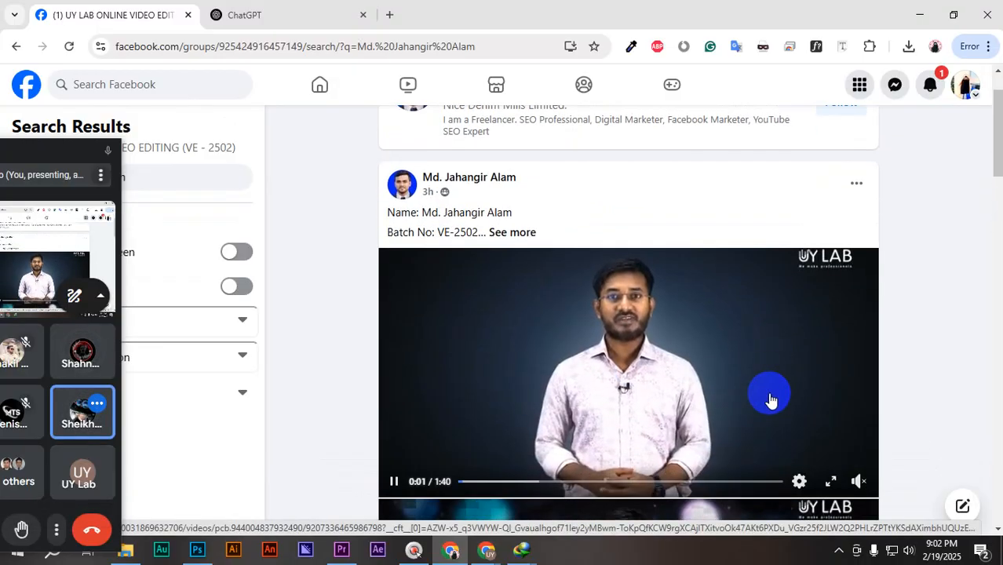
pyautogui.scroll(-4, 769, 400)
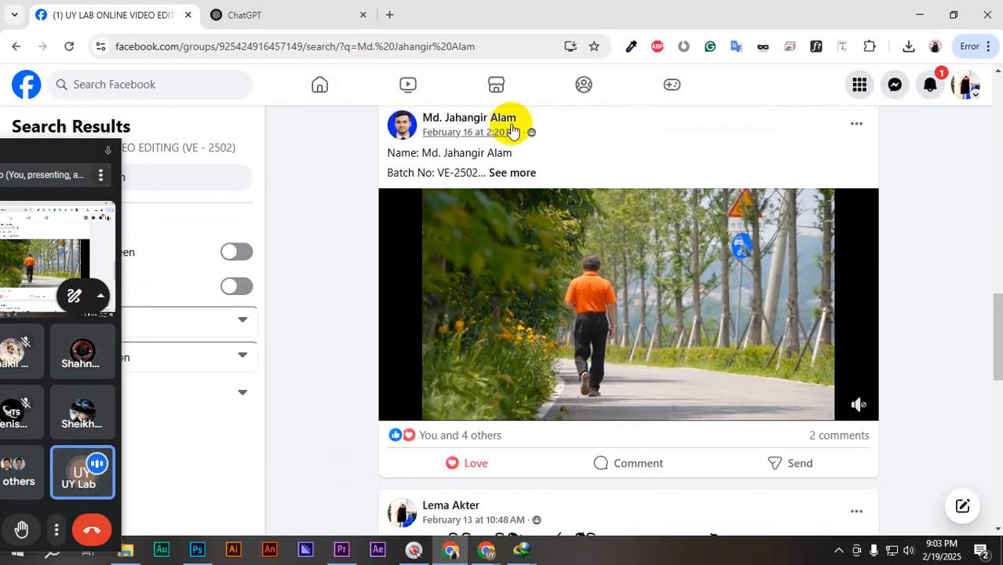
pyautogui.moveTo(517, 117); pyautogui.dragTo(448, 116)
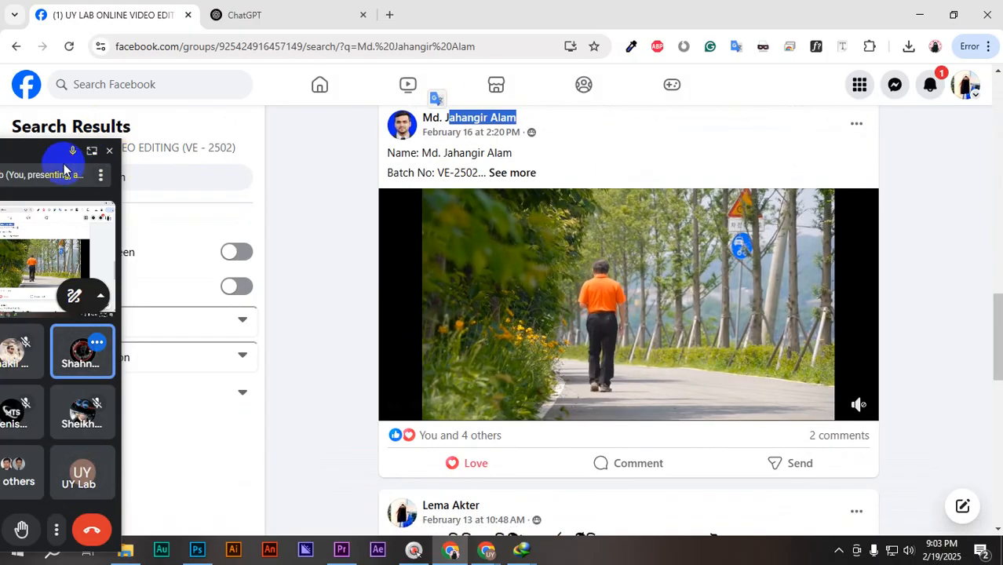
# - Return from the floating Meet window to the full Google Meet call and check the participants
pyautogui.moveTo(67, 155); pyautogui.dragTo(626, 94)
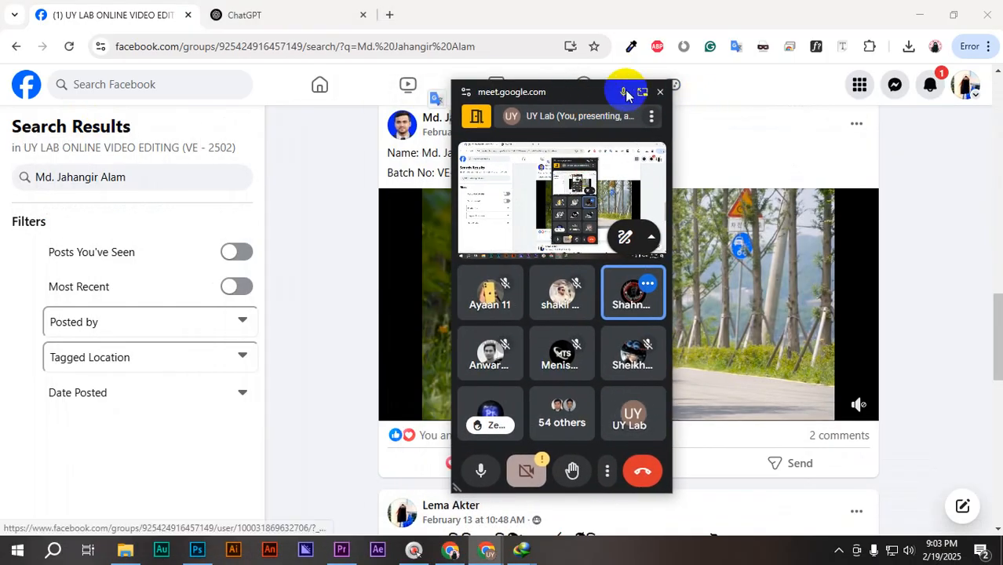
pyautogui.click(642, 91)
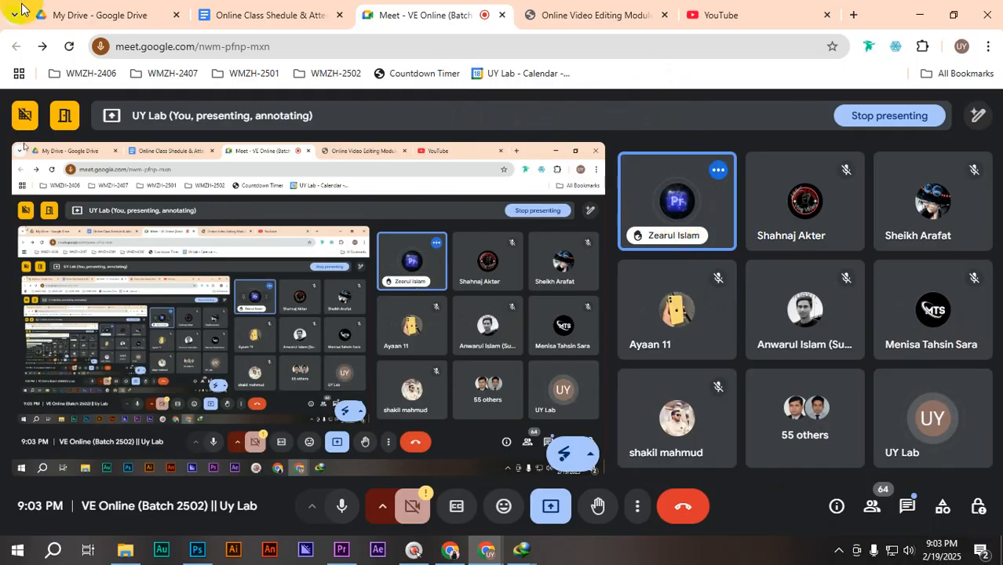
pyautogui.moveTo(681, 235)
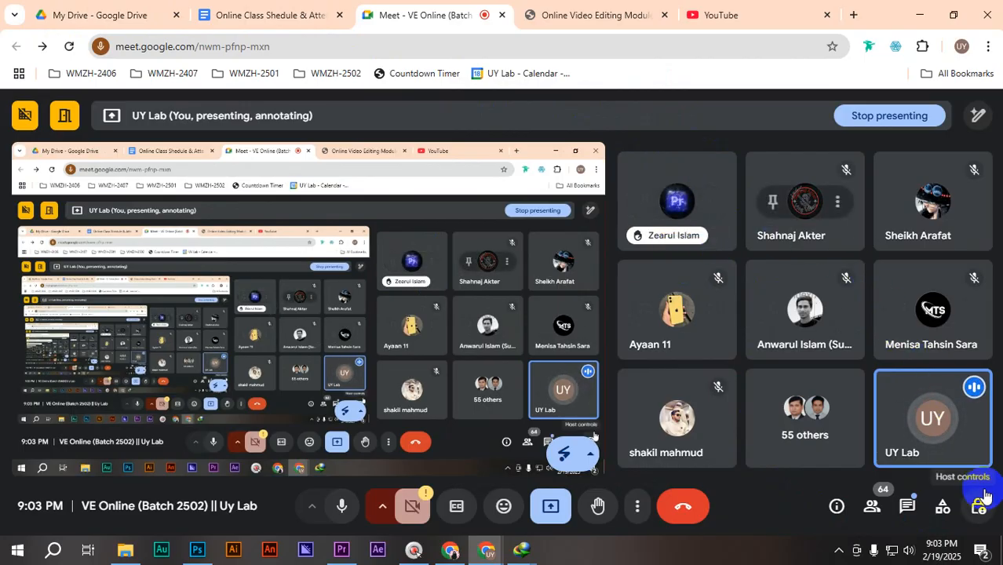
pyautogui.moveTo(941, 382)
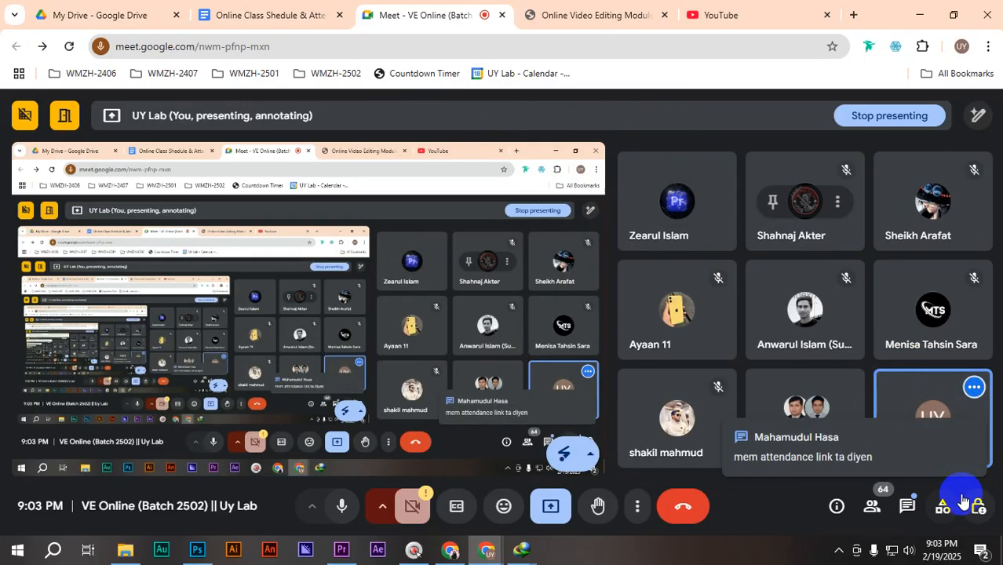
# - Copy the earlier attendance link message from the in-call messages, send it to everyone again and close the chat
pyautogui.click(725, 443)
pyautogui.scroll(3, 902, 404)
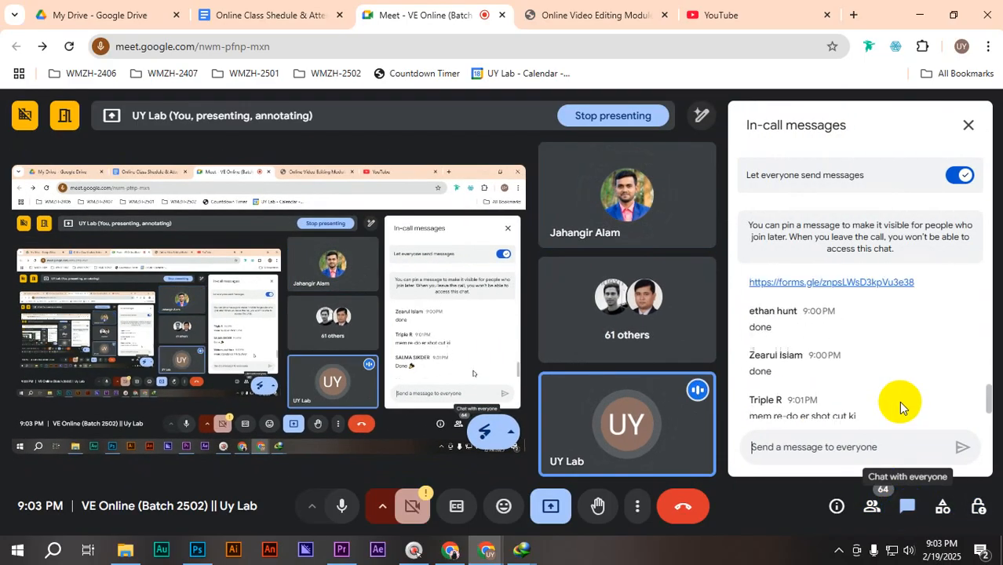
pyautogui.moveTo(925, 322); pyautogui.dragTo(752, 312)
pyautogui.hotkey('ctrl', 'c')
pyautogui.click(806, 446)
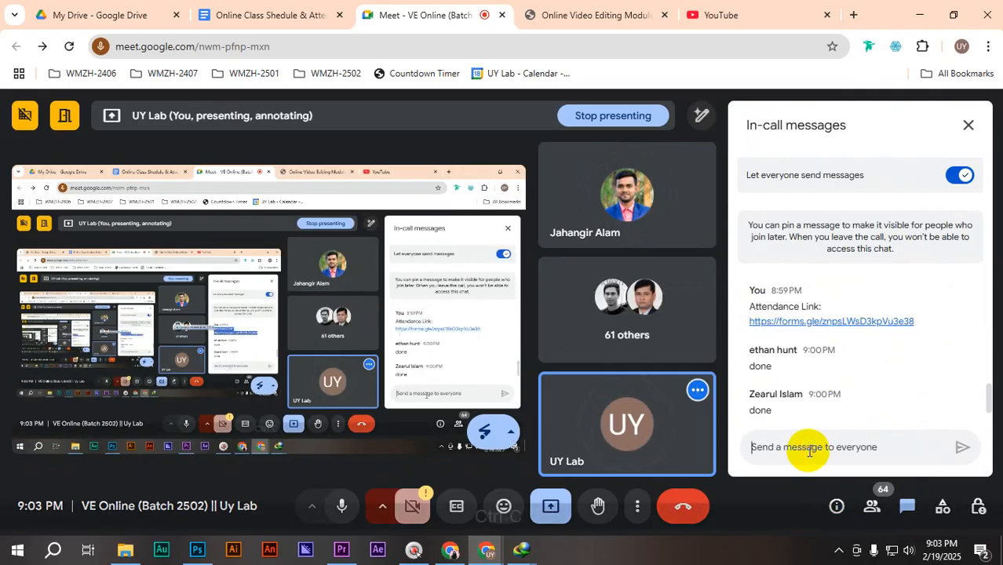
pyautogui.hotkey('ctrl', 'v')
pyautogui.press('Return')
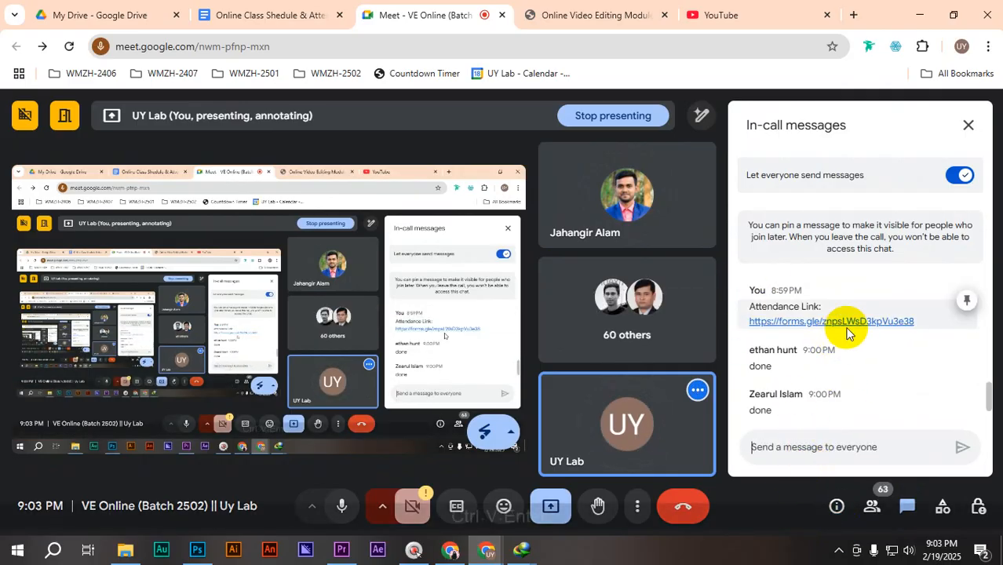
pyautogui.click(969, 128)
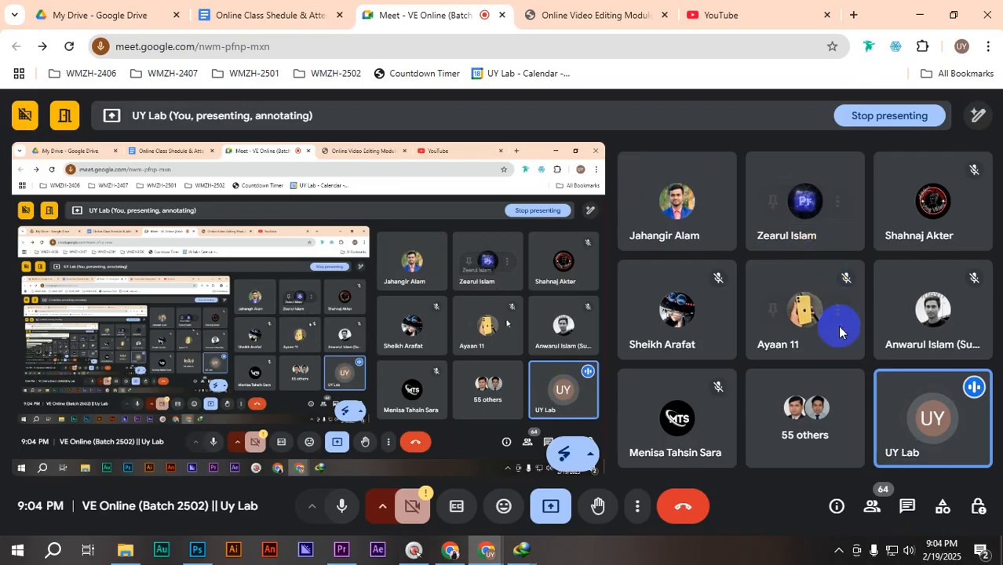
# - Reopen the in-call messages and read through the participants' latest and earlier messages
pyautogui.click(907, 515)
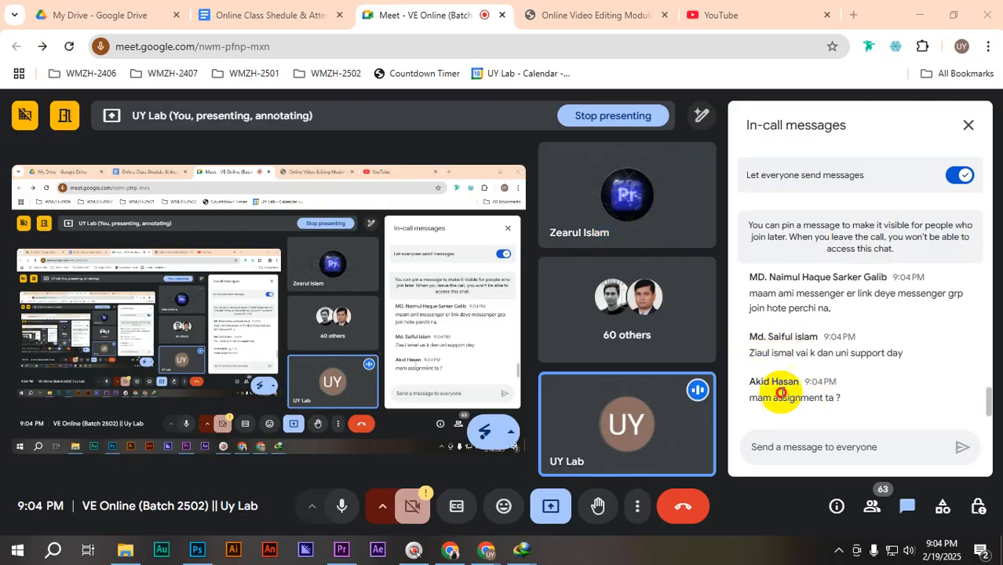
pyautogui.scroll(5, 850, 331)
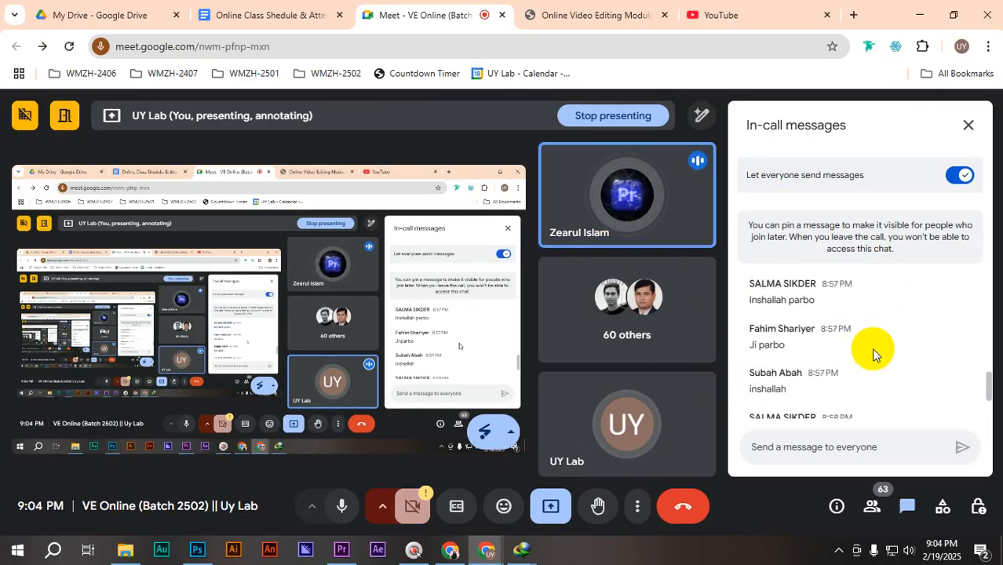
pyautogui.scroll(-5, 871, 348)
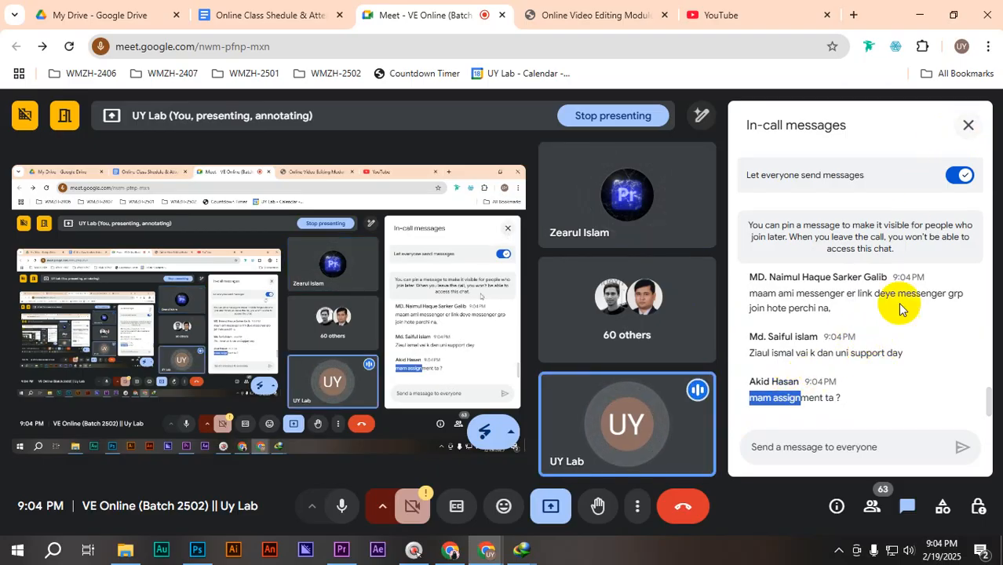
# - Look back through the earlier in-call messages and close the chat
pyautogui.scroll(3, 883, 338)
pyautogui.scroll(3, 882, 338)
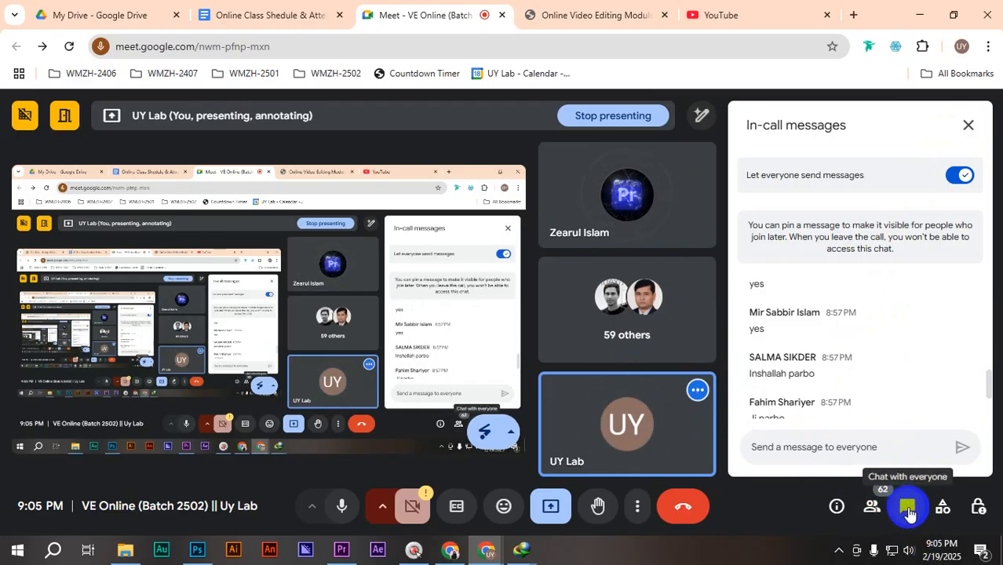
pyautogui.click(968, 125)
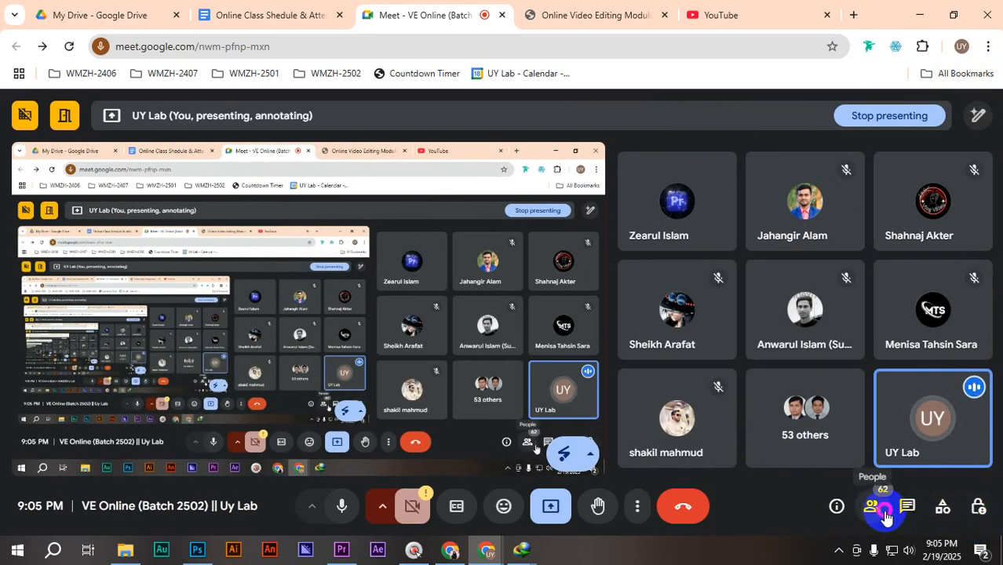
# - Open the call's participant list and look over the first contributors
pyautogui.click(884, 515)
pyautogui.scroll(-3, 848, 360)
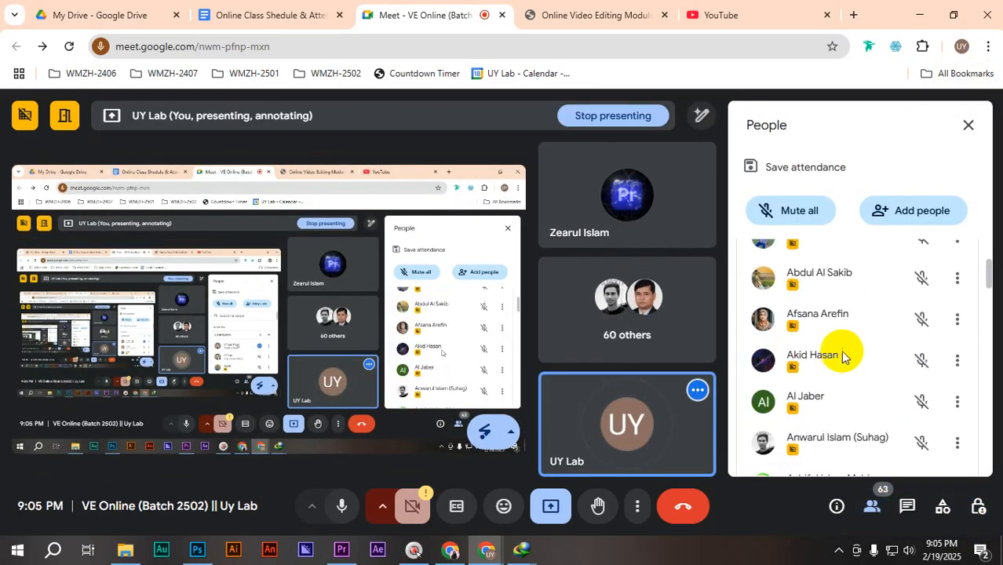
pyautogui.scroll(5, 835, 337)
pyautogui.scroll(2, 850, 339)
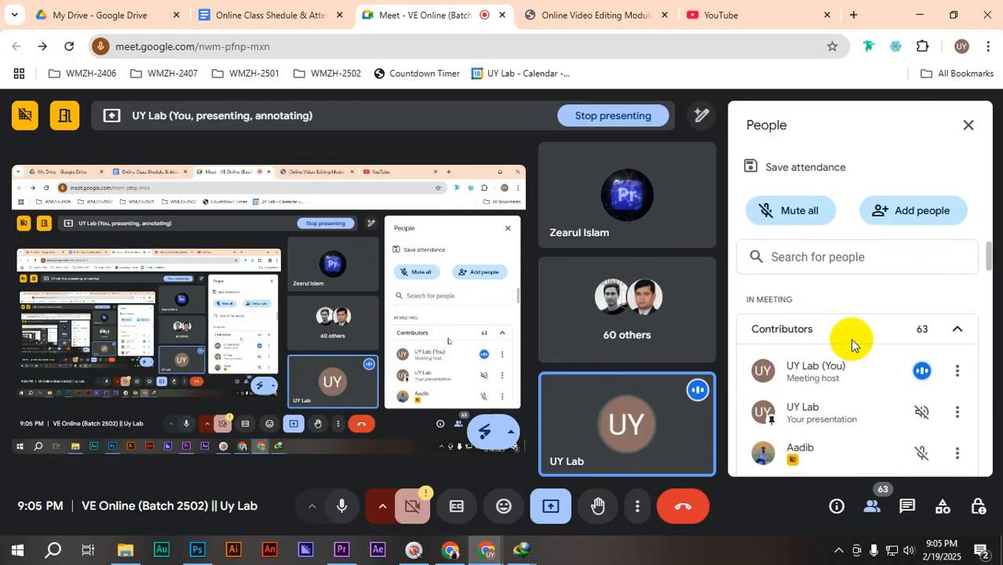
pyautogui.scroll(-1, 850, 338)
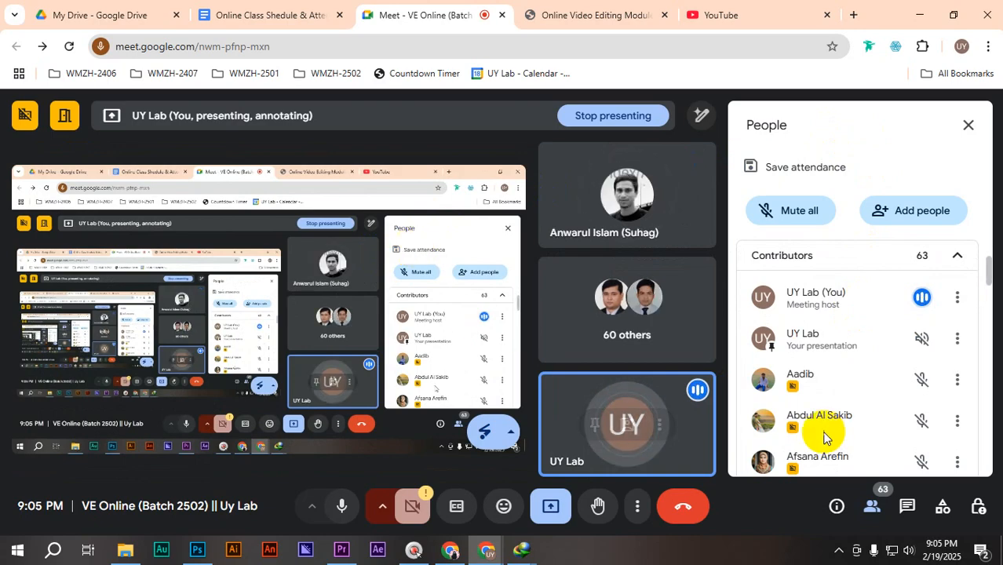
# - Return to the in-call messages and read the participants' replies about their team numbers
pyautogui.click(908, 506)
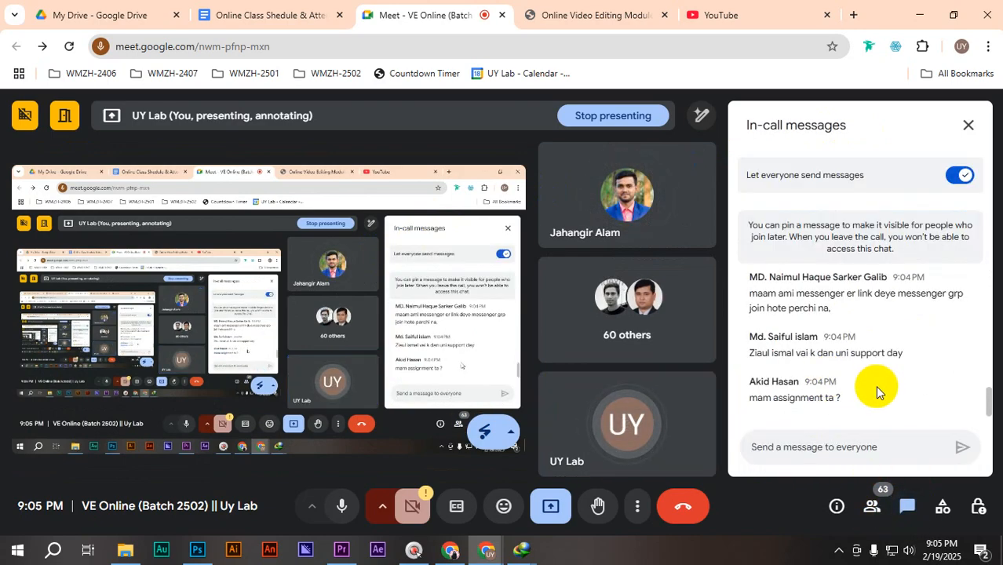
pyautogui.click(814, 445)
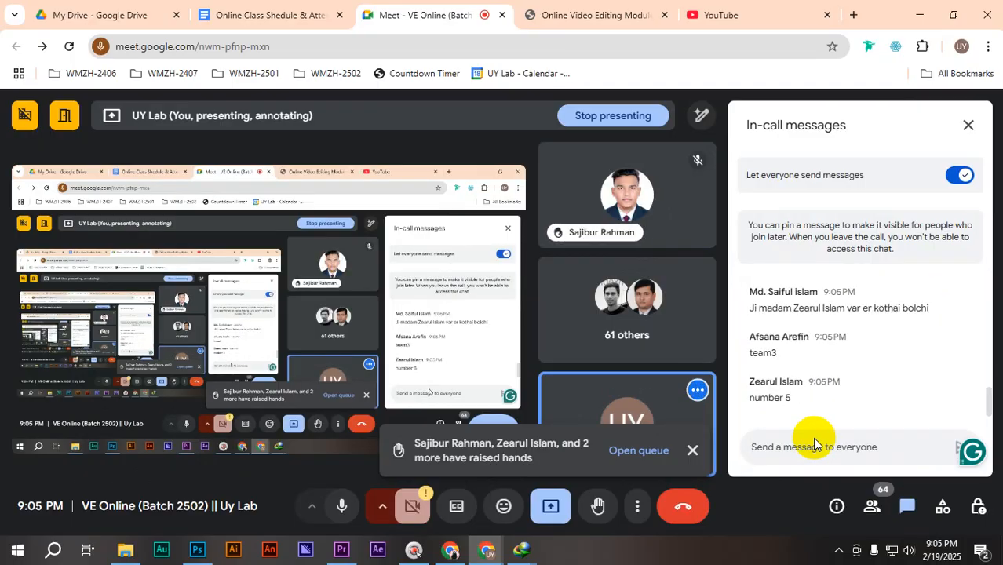
pyautogui.scroll(2, 839, 412)
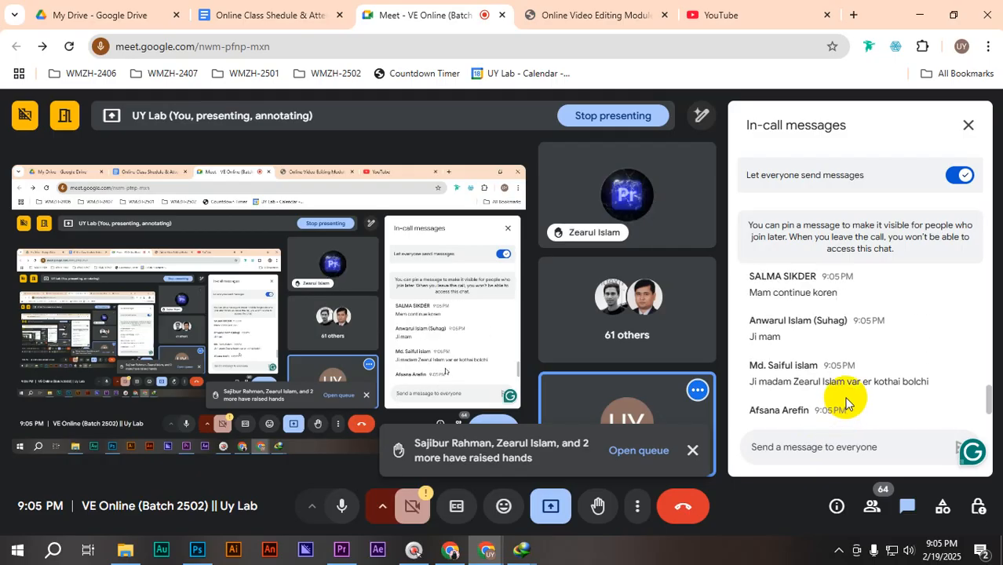
pyautogui.scroll(1, 846, 402)
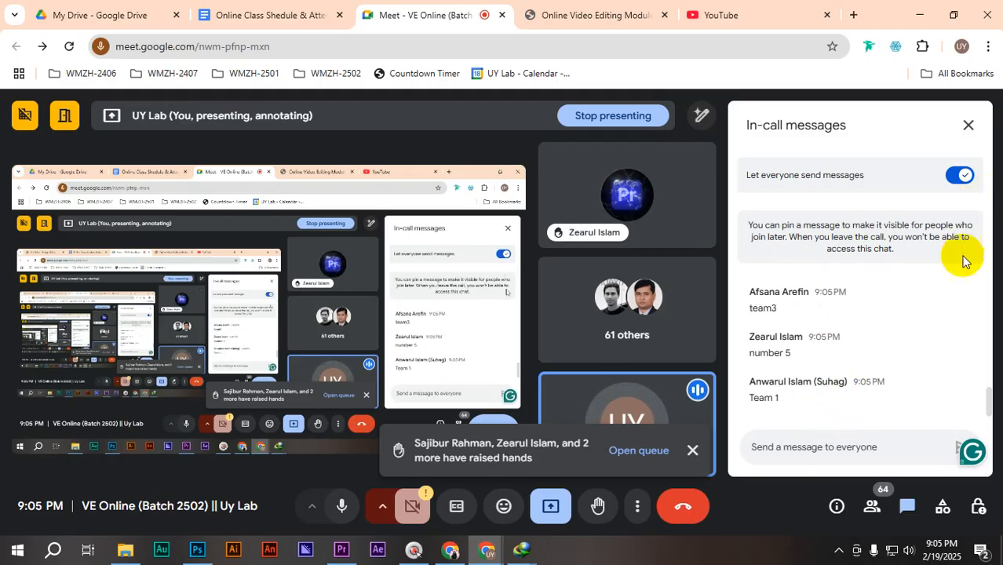
pyautogui.scroll(1, 845, 411)
pyautogui.scroll(-2, 840, 380)
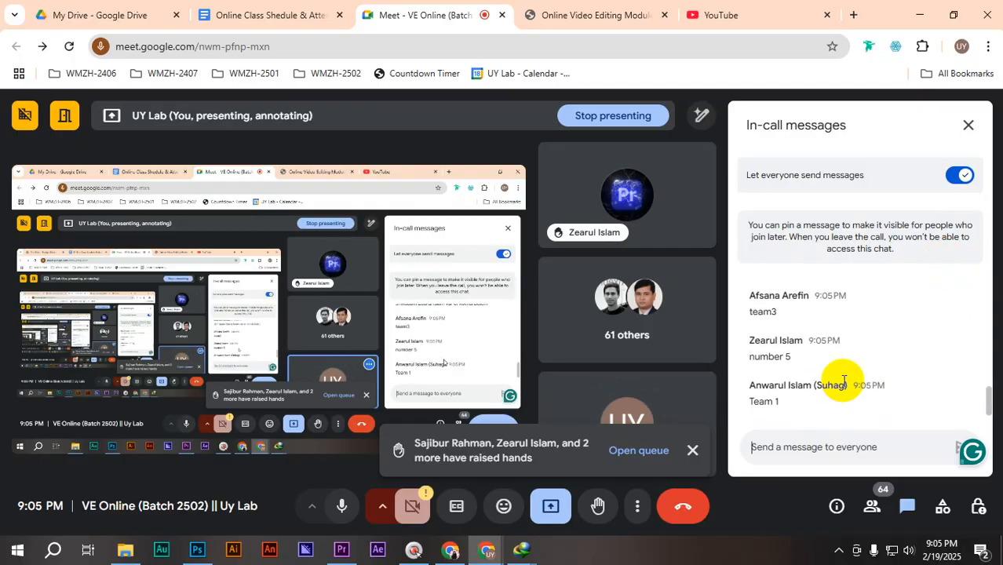
pyautogui.scroll(2, 841, 382)
pyautogui.scroll(-2, 846, 382)
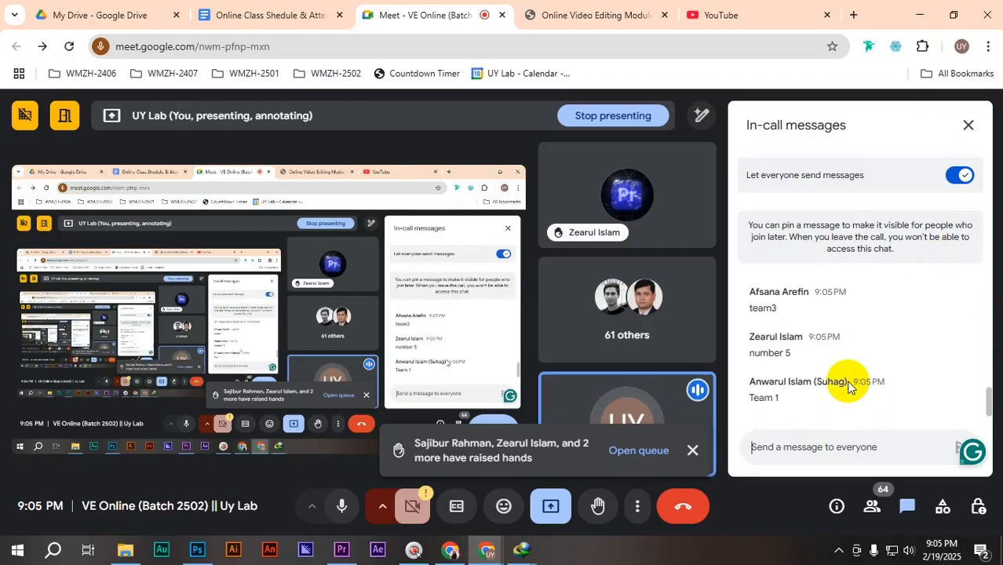
pyautogui.scroll(2, 852, 381)
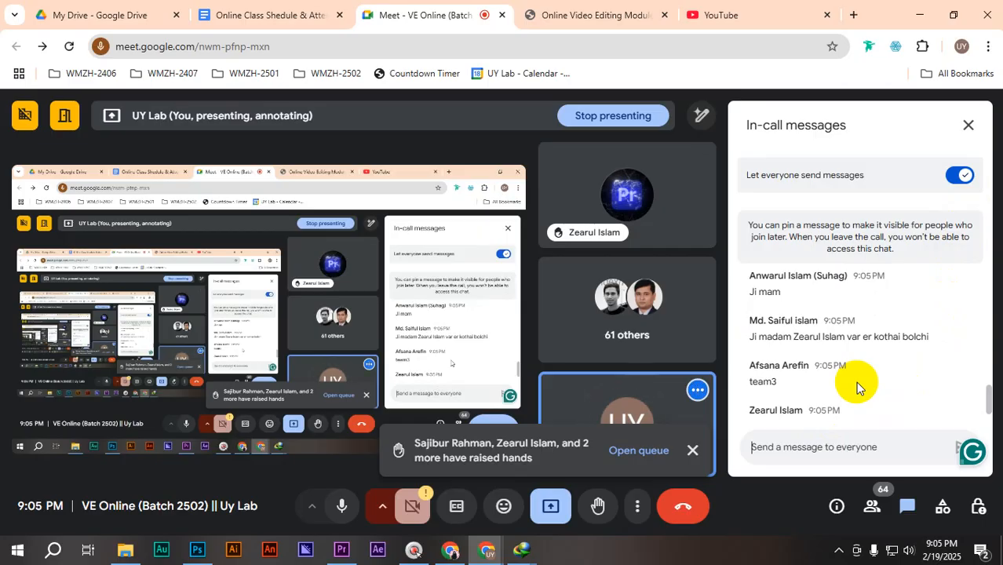
pyautogui.scroll(1, 855, 382)
pyautogui.scroll(-3, 857, 385)
pyautogui.scroll(-1, 857, 385)
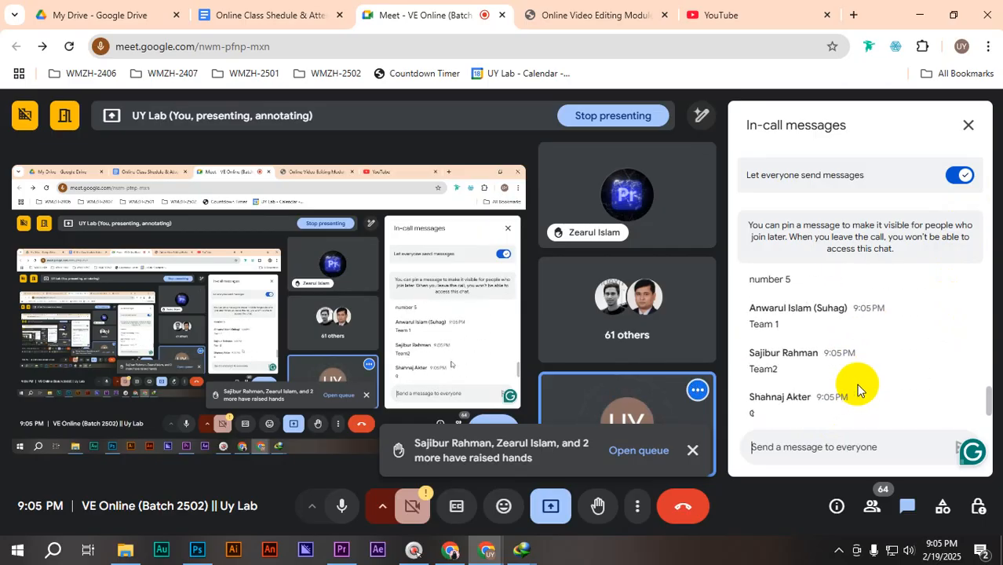
pyautogui.scroll(2, 859, 390)
pyautogui.scroll(-2, 859, 391)
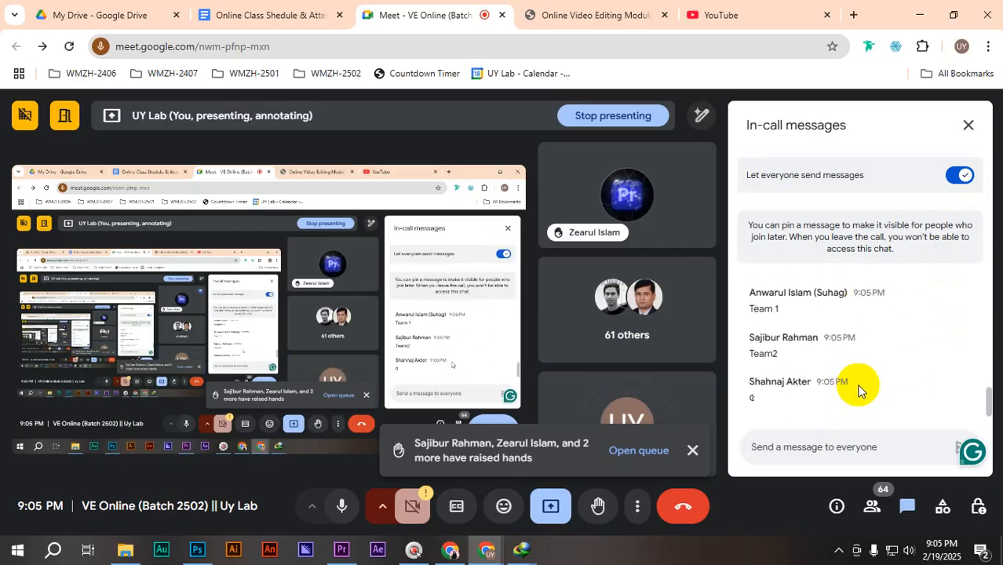
# - Highlight the start of the newest sender's name, recheck the earlier and latest team replies, and close the chat
pyautogui.moveTo(766, 383); pyautogui.dragTo(745, 381)
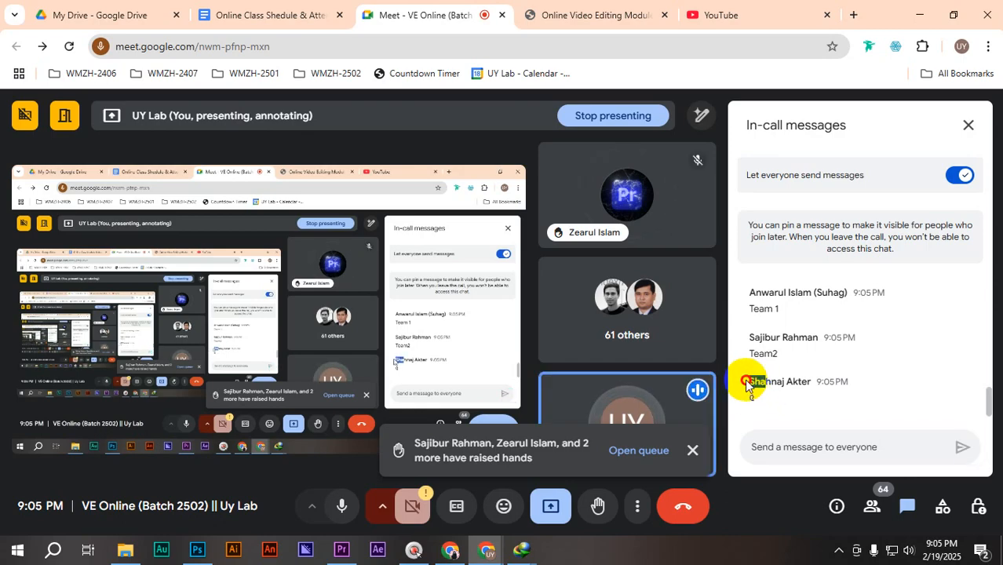
pyautogui.scroll(3, 875, 380)
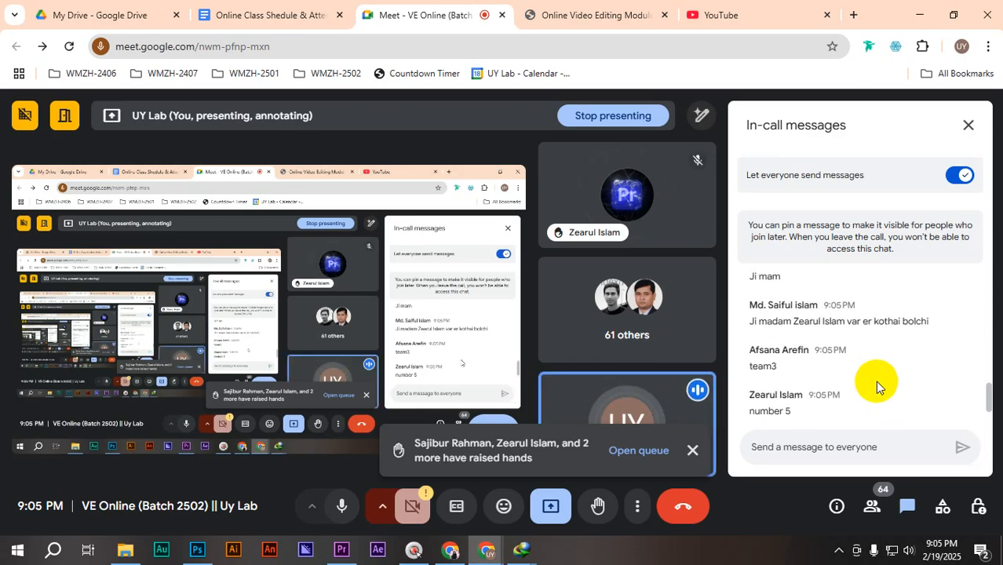
pyautogui.scroll(2, 876, 382)
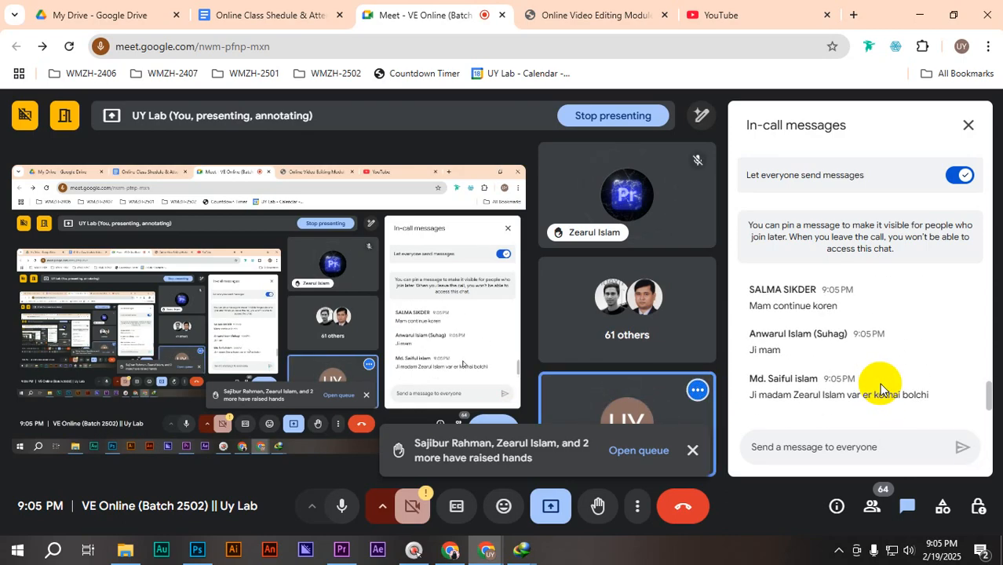
pyautogui.scroll(-4, 881, 388)
pyautogui.scroll(-1, 882, 389)
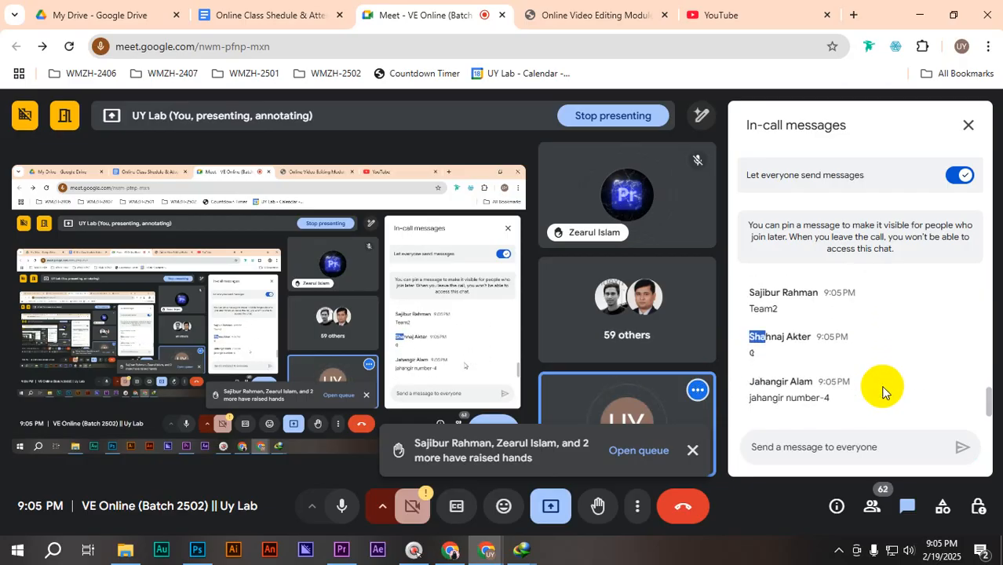
pyautogui.click(968, 125)
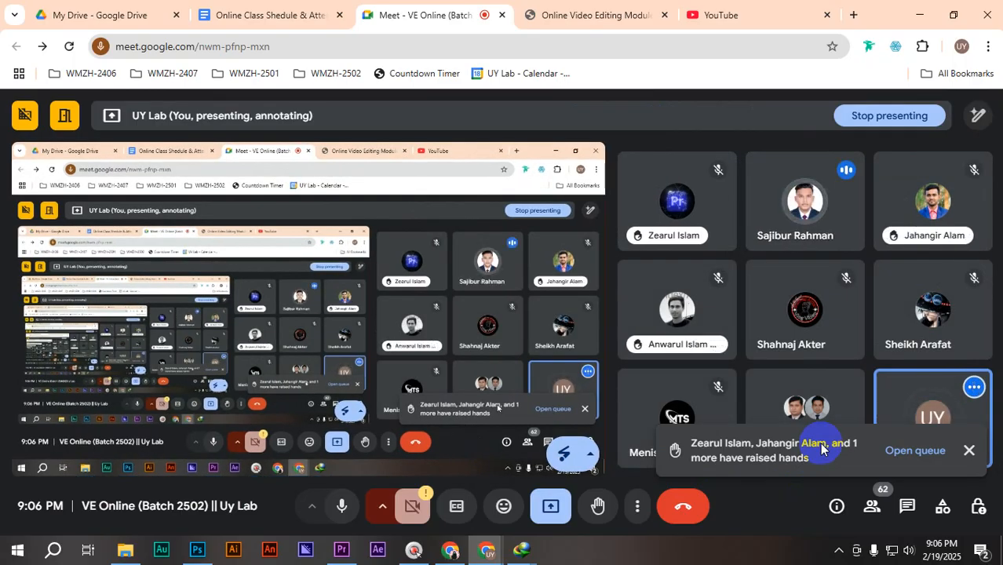
pyautogui.click(907, 506)
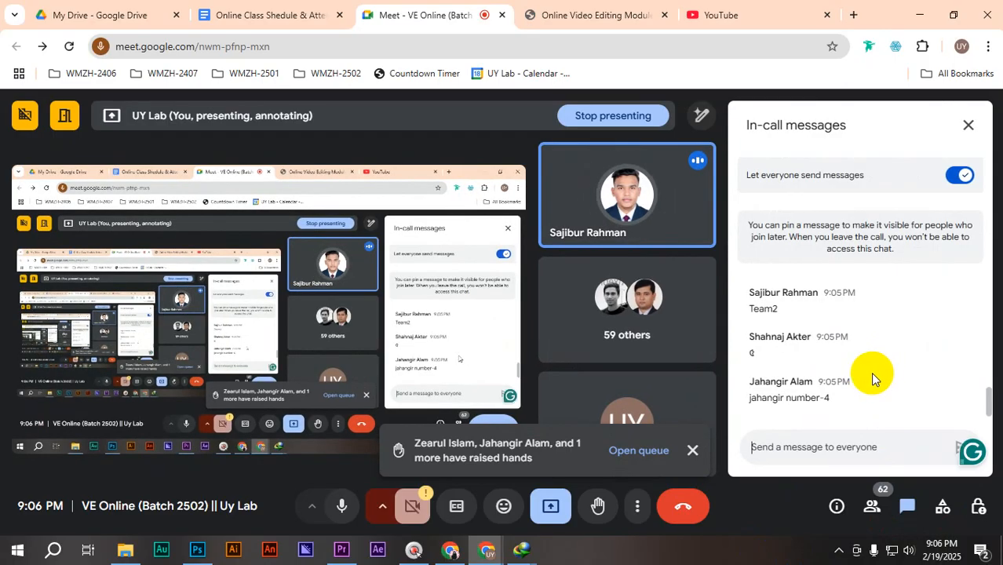
pyautogui.click(969, 125)
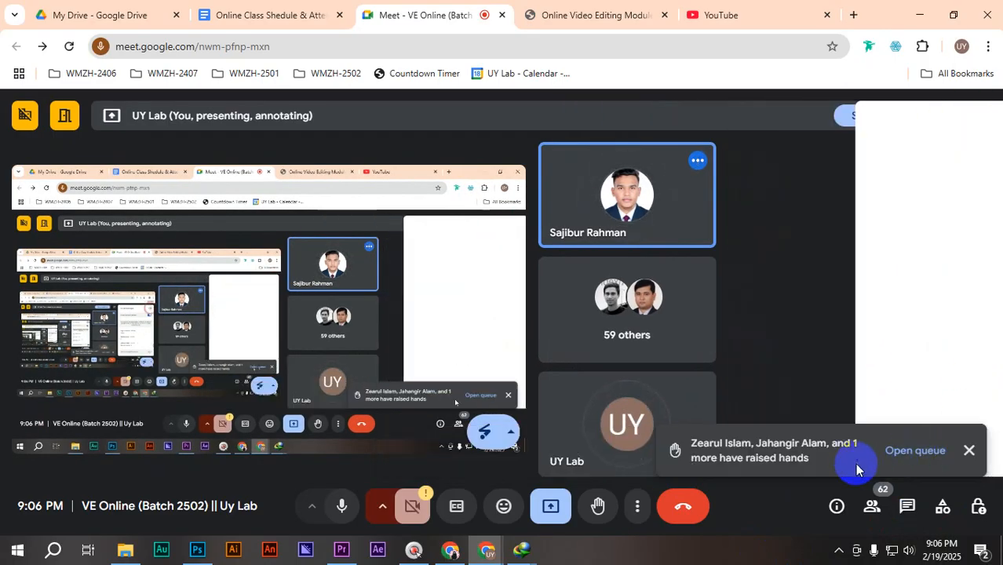
# - Open the participant list and check the raised hands and the contributors below them
pyautogui.click(872, 506)
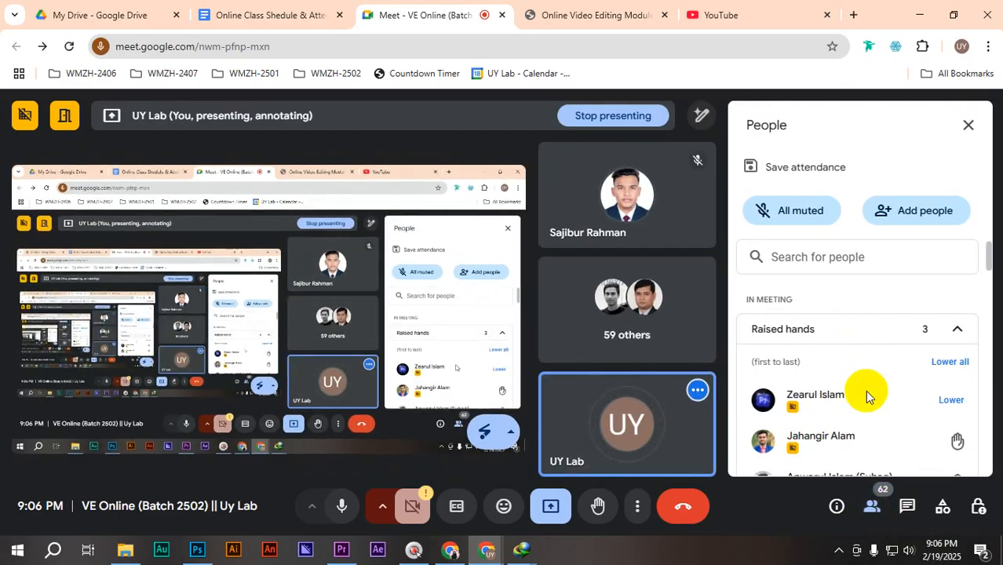
pyautogui.scroll(-2, 865, 390)
pyautogui.moveTo(912, 339)
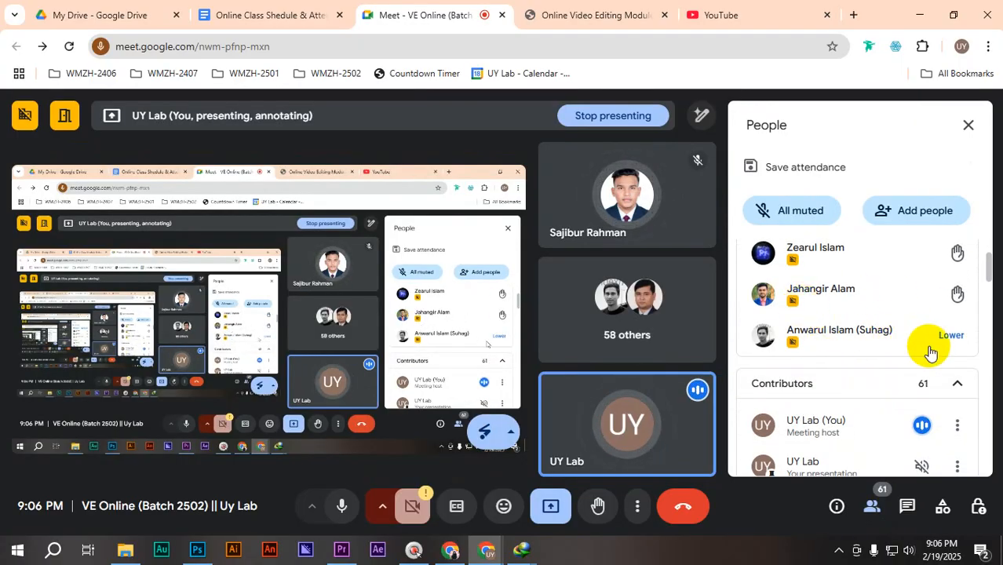
pyautogui.moveTo(848, 287)
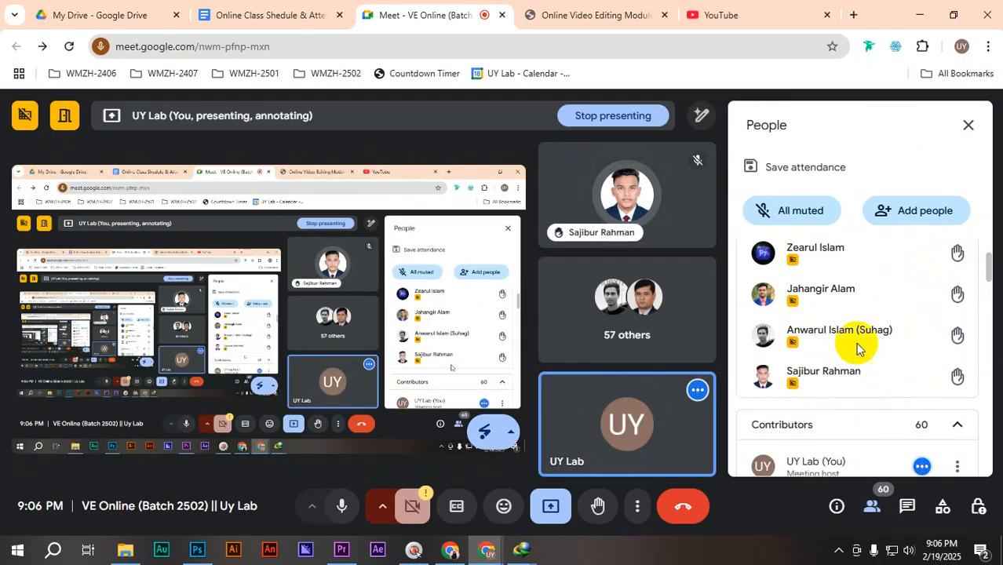
pyautogui.scroll(-3, 839, 405)
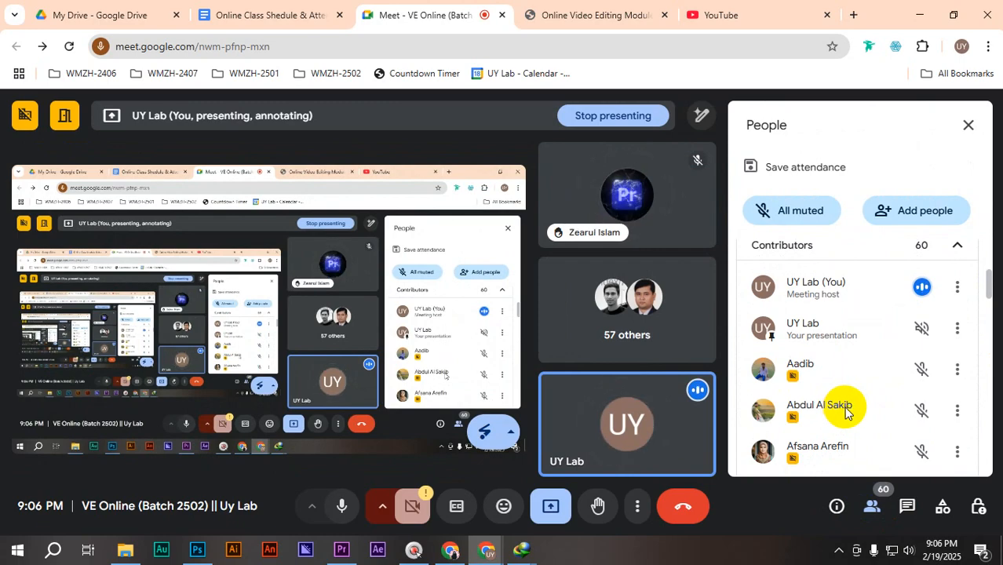
pyautogui.scroll(-1, 846, 412)
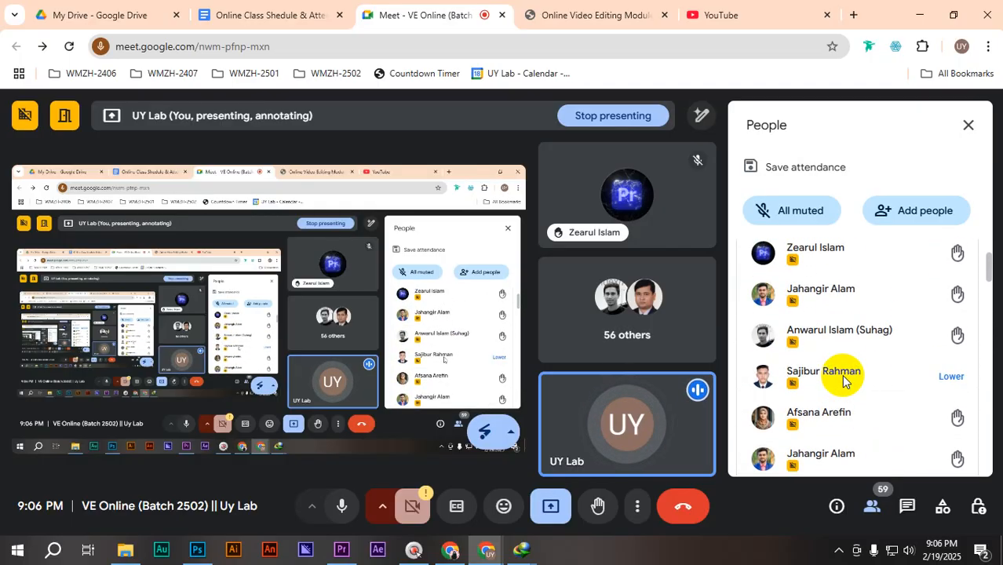
pyautogui.scroll(-3, 847, 381)
pyautogui.rightClick(925, 553)
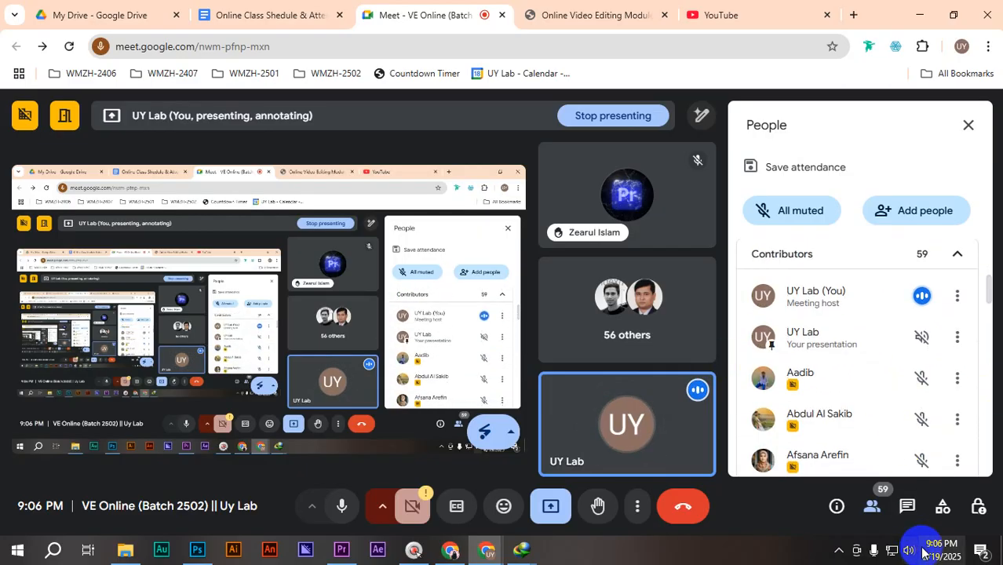
# - Check the team replies in the in-call messages once more and close the chat
pyautogui.click(908, 505)
pyautogui.scroll(5, 795, 336)
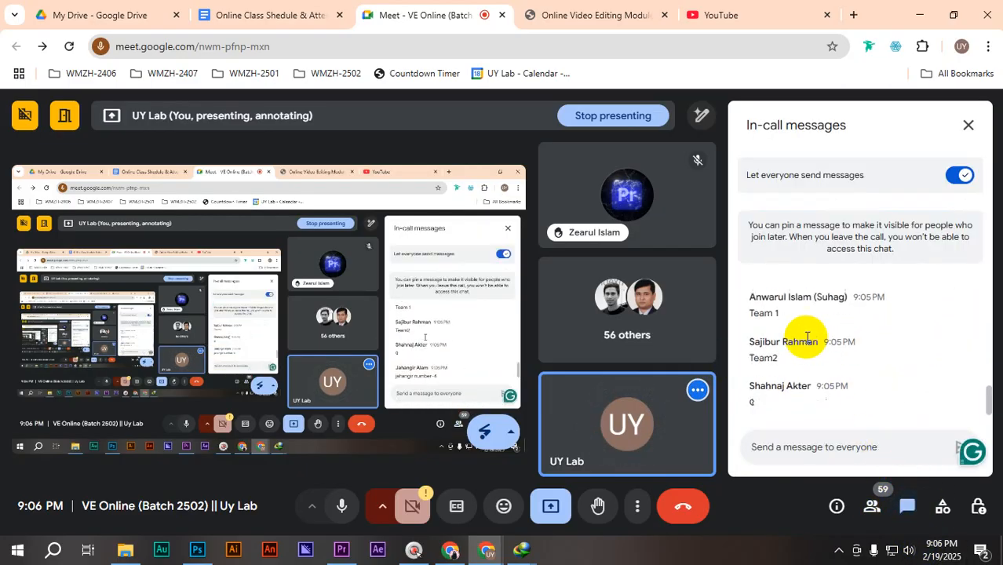
pyautogui.click(968, 127)
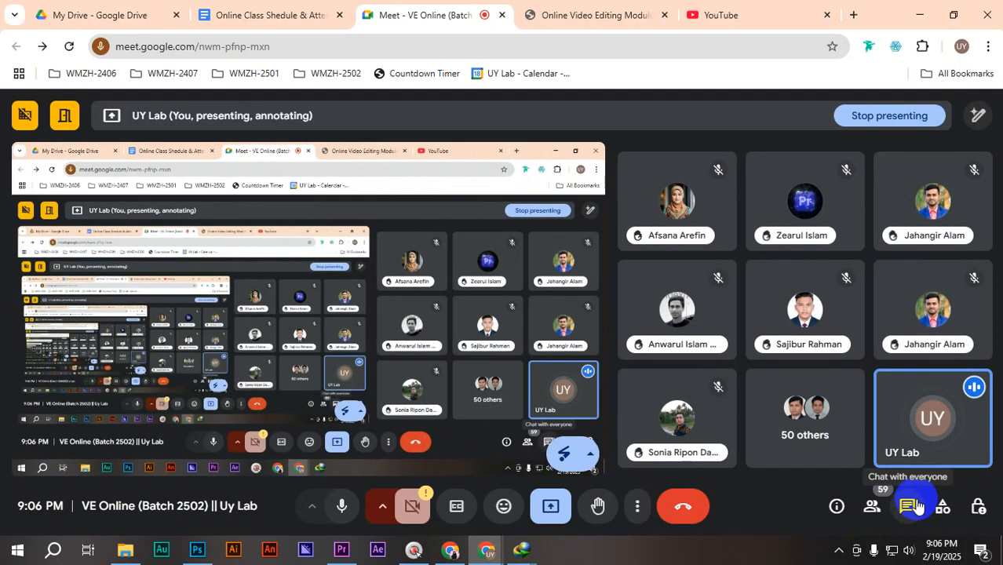
# - Go back to the participant list, review the raised hands and look further down through the contributors
pyautogui.click(872, 506)
pyautogui.scroll(-1, 847, 353)
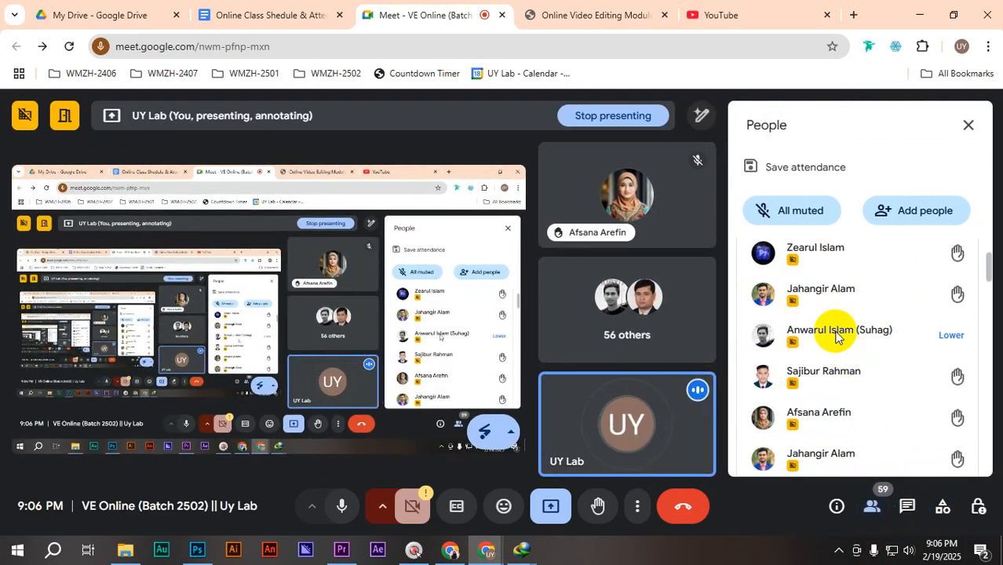
pyautogui.scroll(-1, 854, 341)
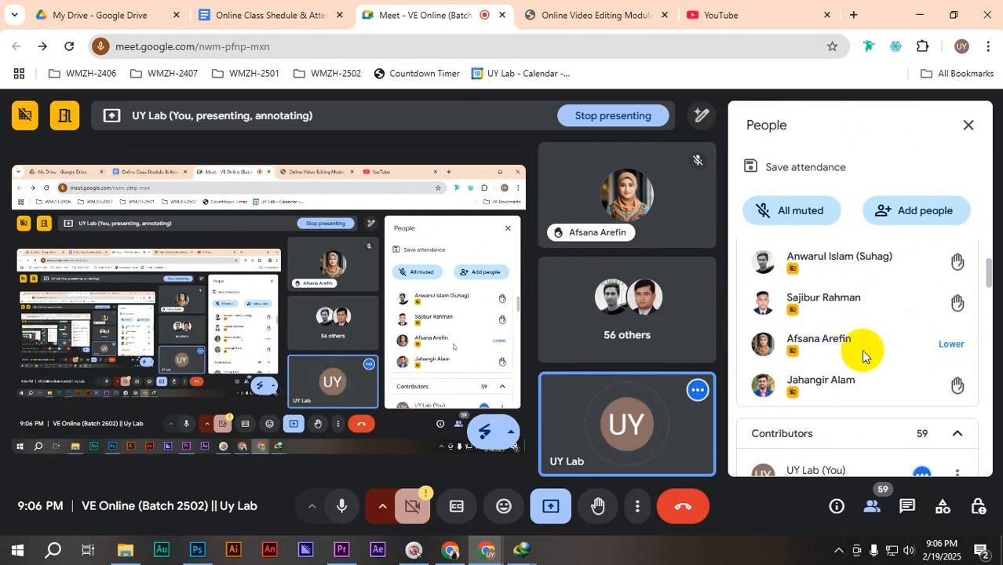
pyautogui.scroll(-3, 853, 337)
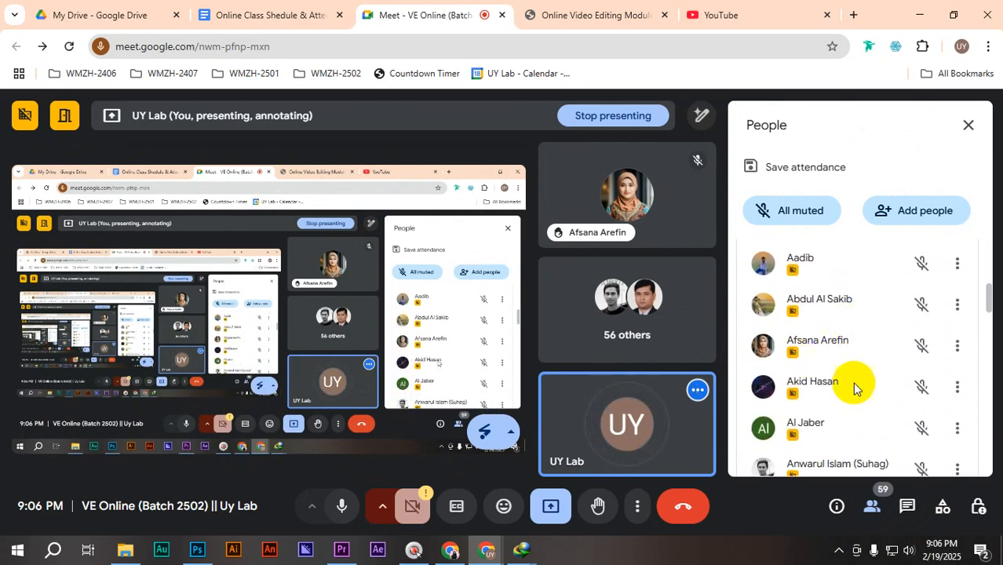
pyautogui.scroll(-2, 852, 384)
pyautogui.scroll(1, 847, 325)
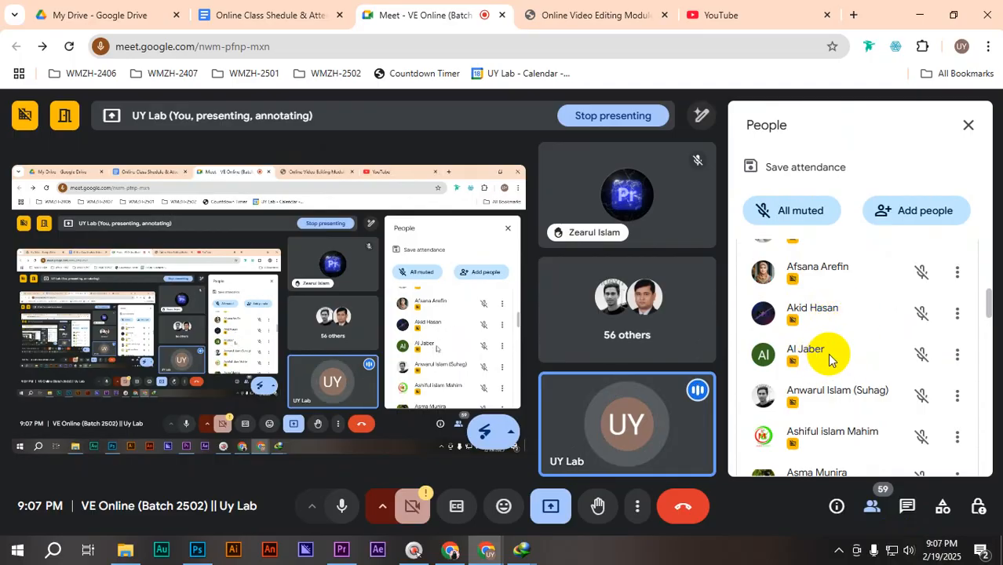
pyautogui.scroll(-1, 842, 361)
pyautogui.scroll(-2, 842, 363)
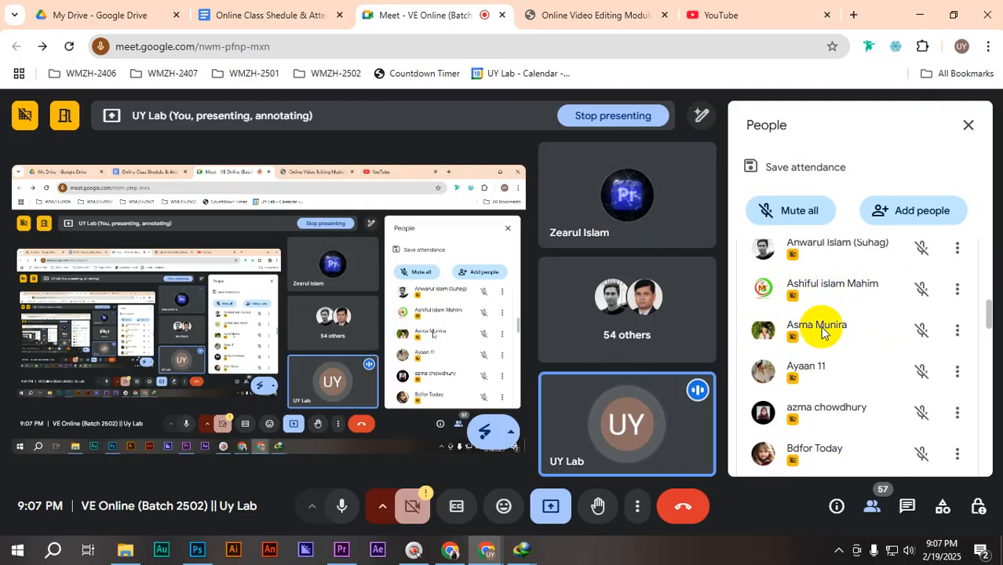
pyautogui.scroll(-2, 804, 329)
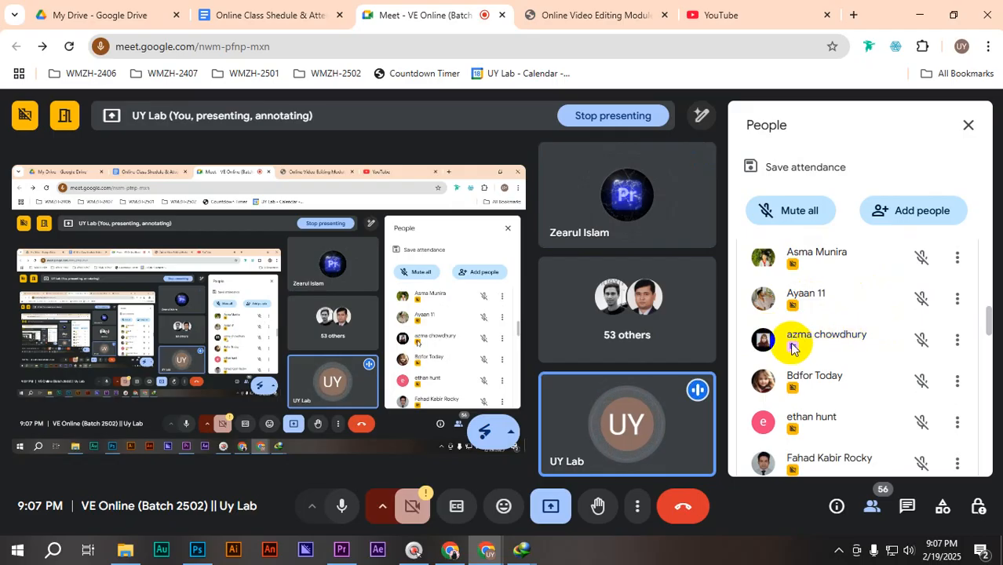
# - Go through the contributors in the participant list one after another, down to the middle of the alphabet
pyautogui.scroll(-2, 843, 341)
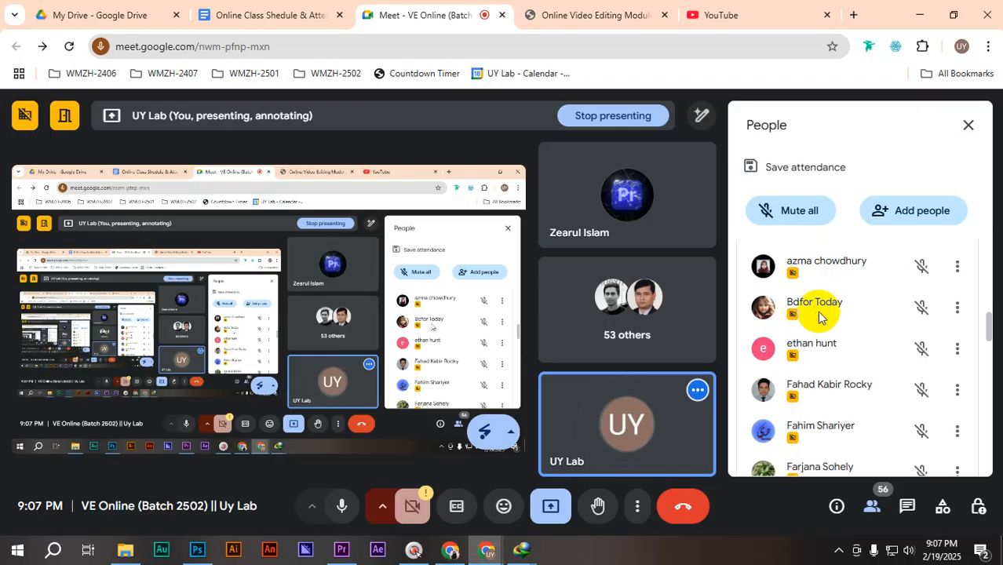
pyautogui.scroll(-1, 816, 314)
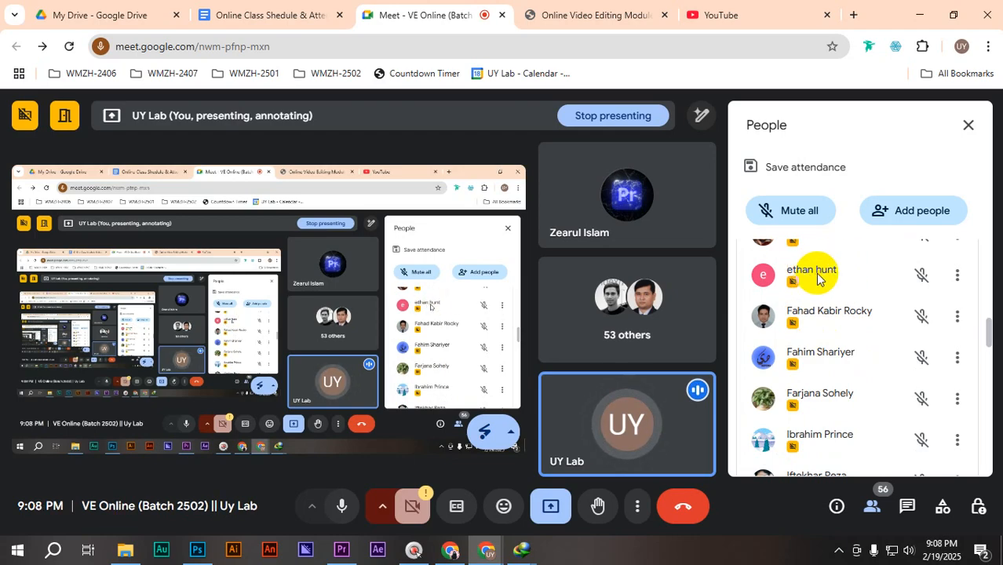
pyautogui.click(851, 311)
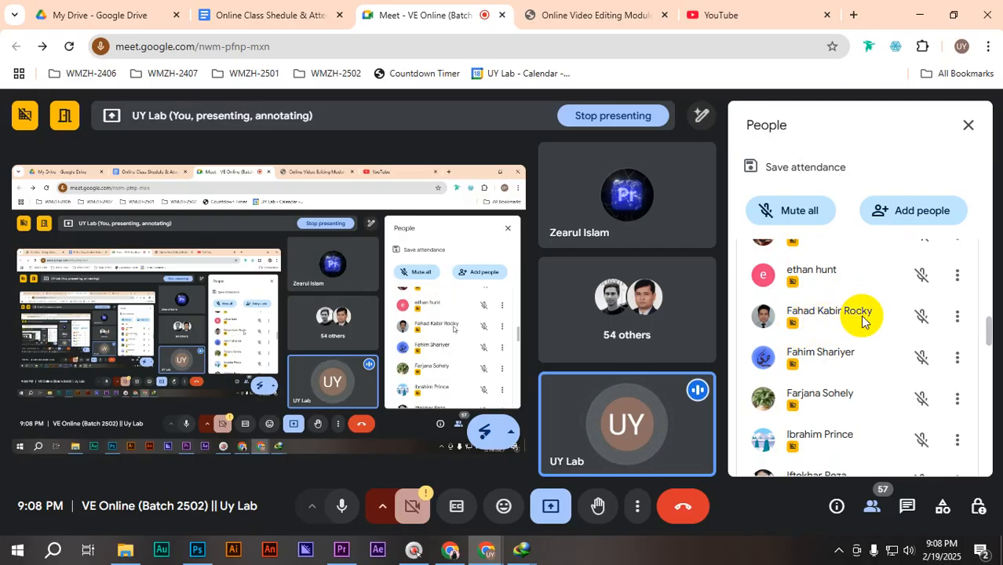
pyautogui.click(839, 360)
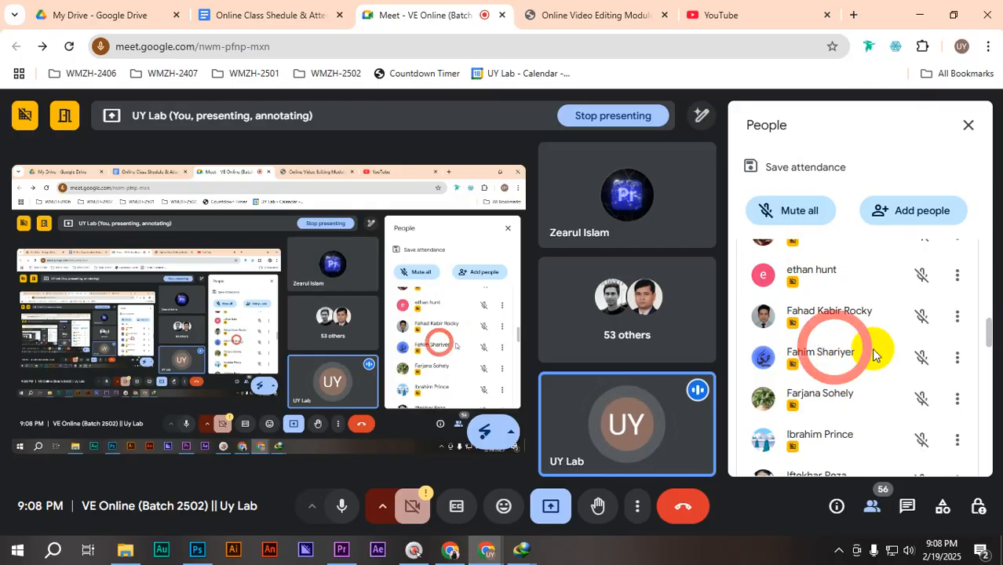
pyautogui.scroll(-1, 847, 345)
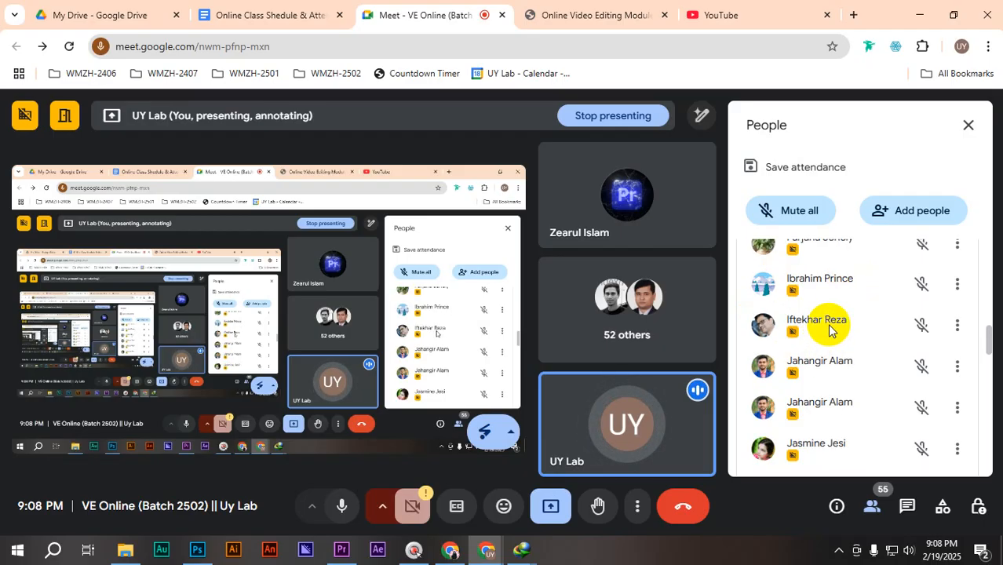
pyautogui.scroll(-1, 832, 370)
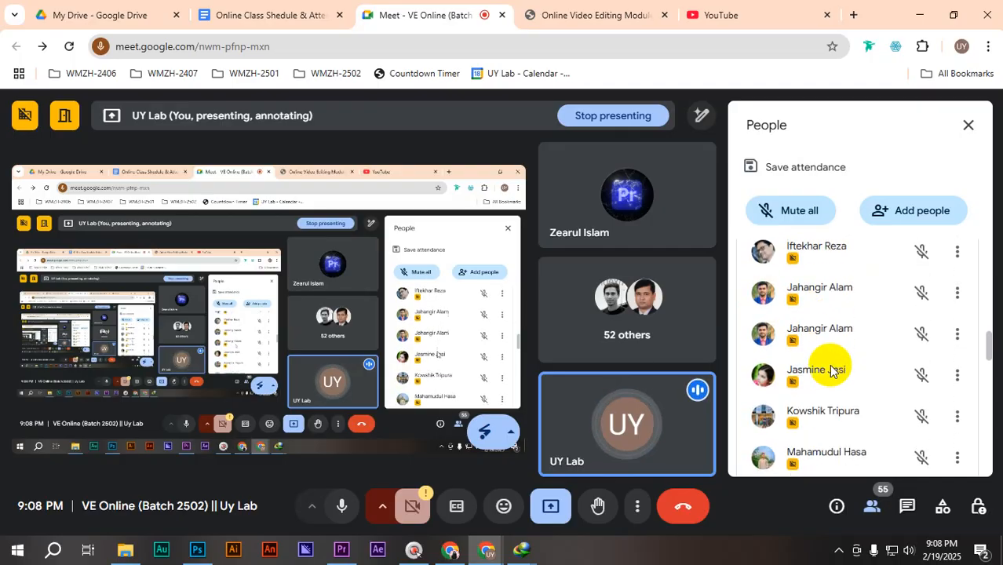
pyautogui.scroll(-1, 824, 347)
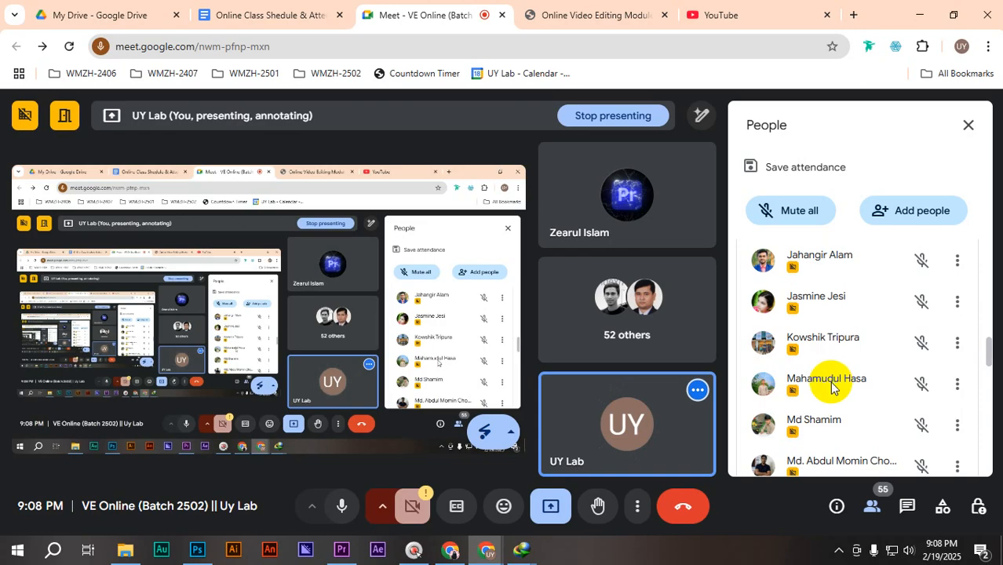
pyautogui.scroll(-2, 869, 386)
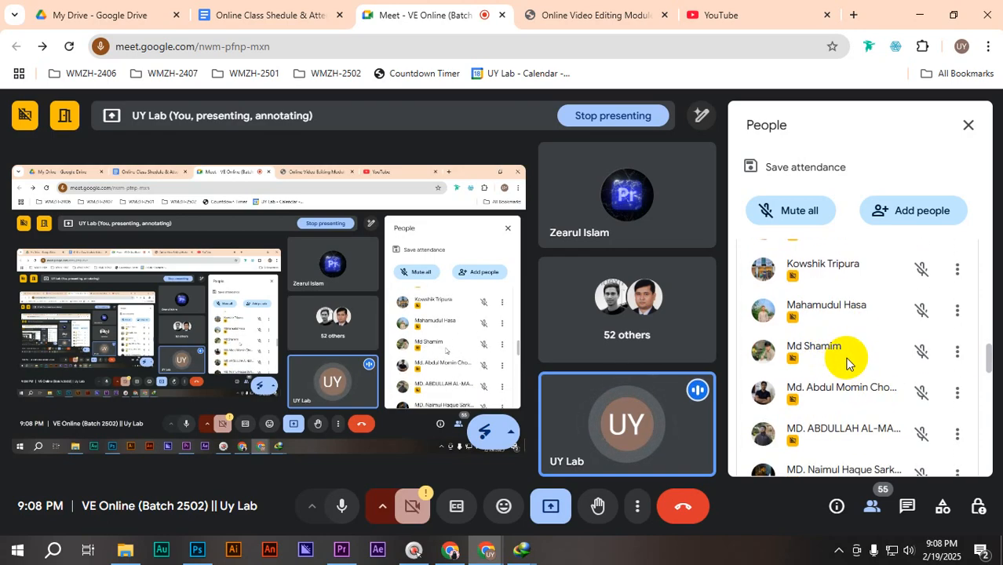
pyautogui.scroll(-2, 846, 360)
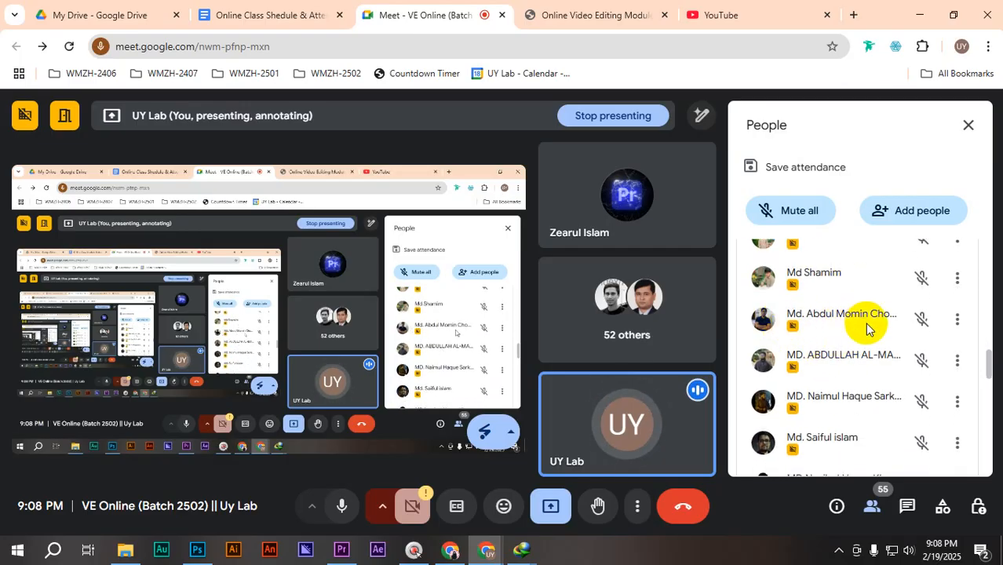
pyautogui.scroll(-2, 869, 332)
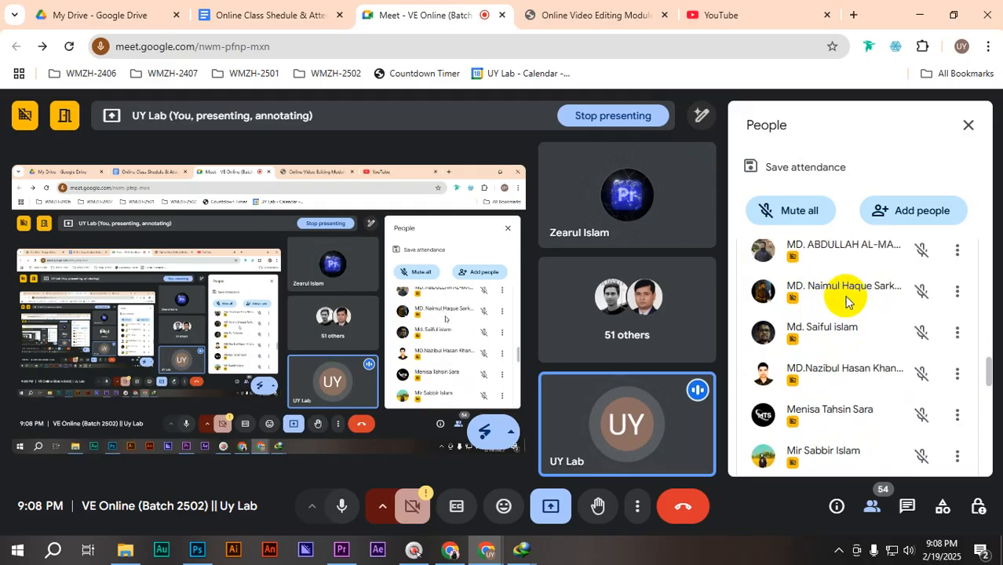
# - Go back a few entries in the contributors list and recheck the participants in its middle section
pyautogui.scroll(2, 832, 314)
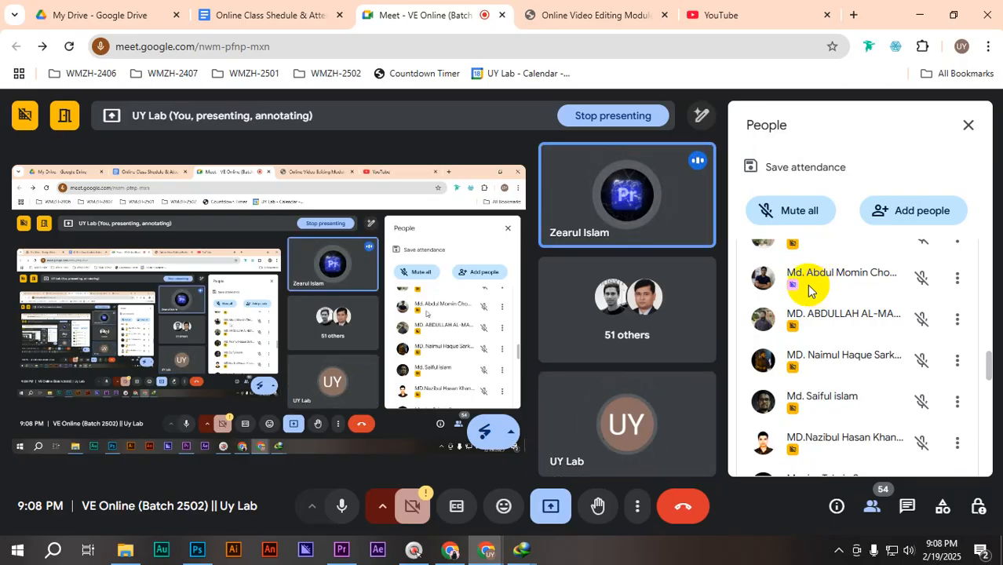
pyautogui.scroll(1, 857, 314)
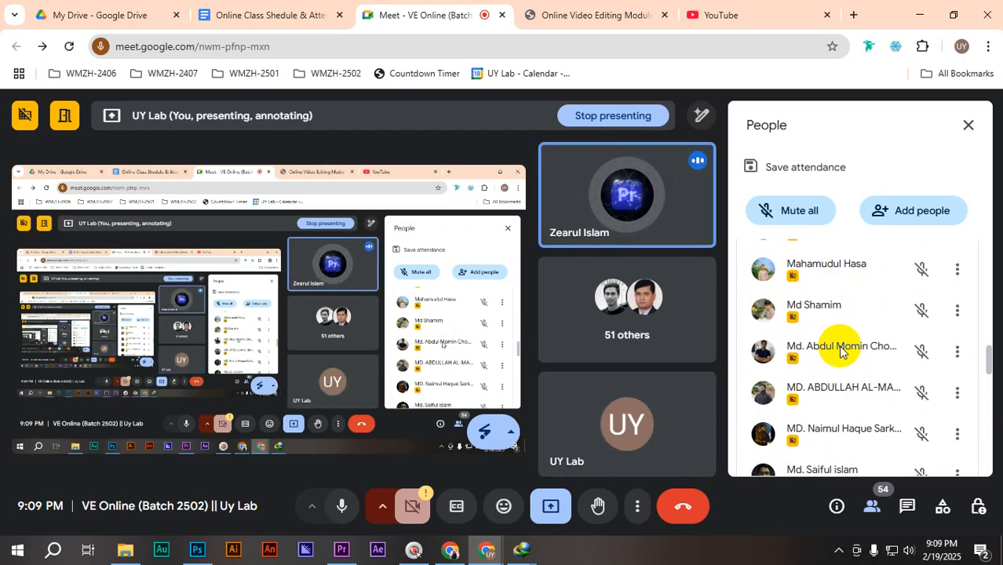
pyautogui.scroll(-1, 840, 351)
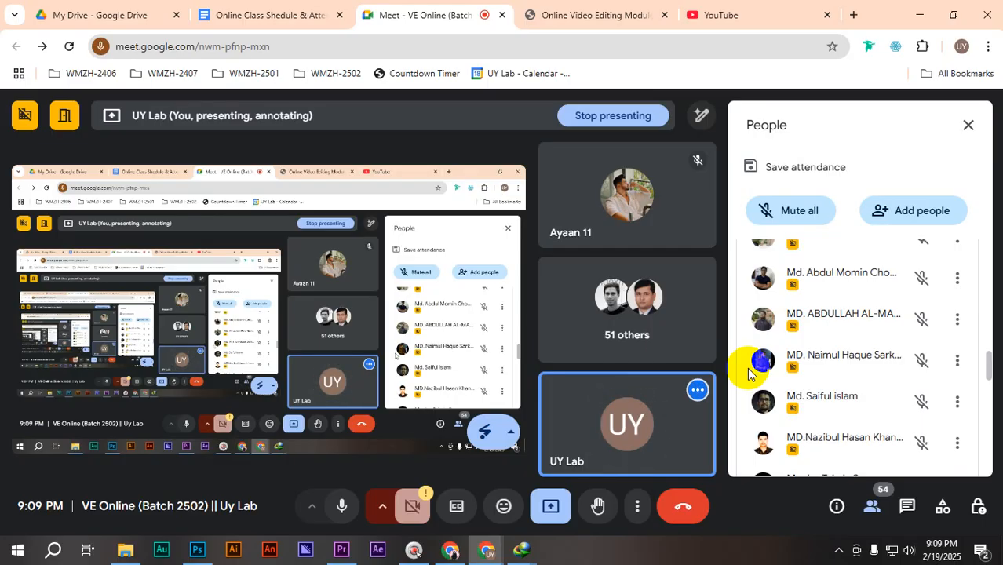
# - Reopen the participant list, check the raised hands and all contributors down to the end, and close it
pyautogui.click(873, 510)
pyautogui.click(876, 510)
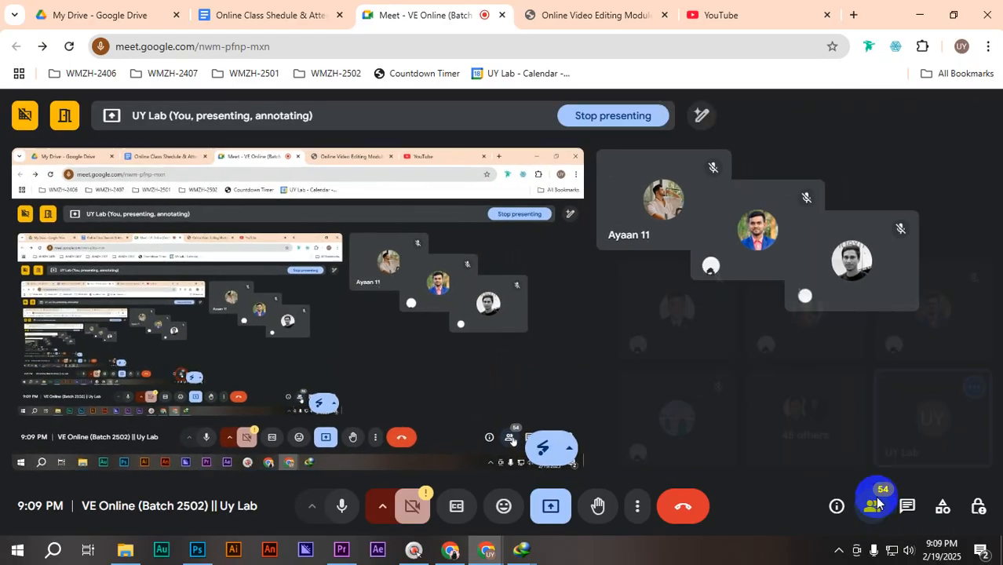
pyautogui.scroll(-3, 889, 409)
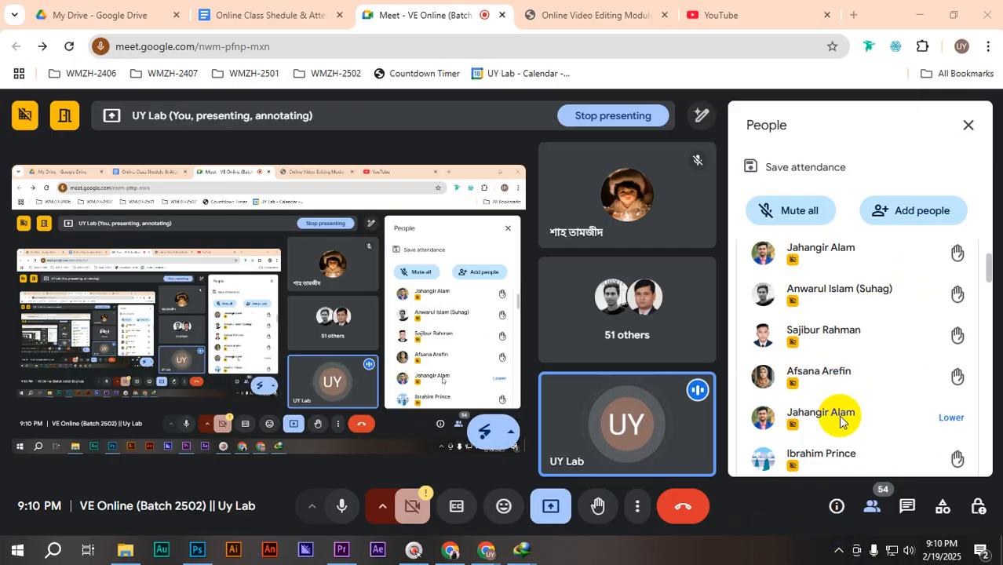
pyautogui.scroll(-5, 855, 344)
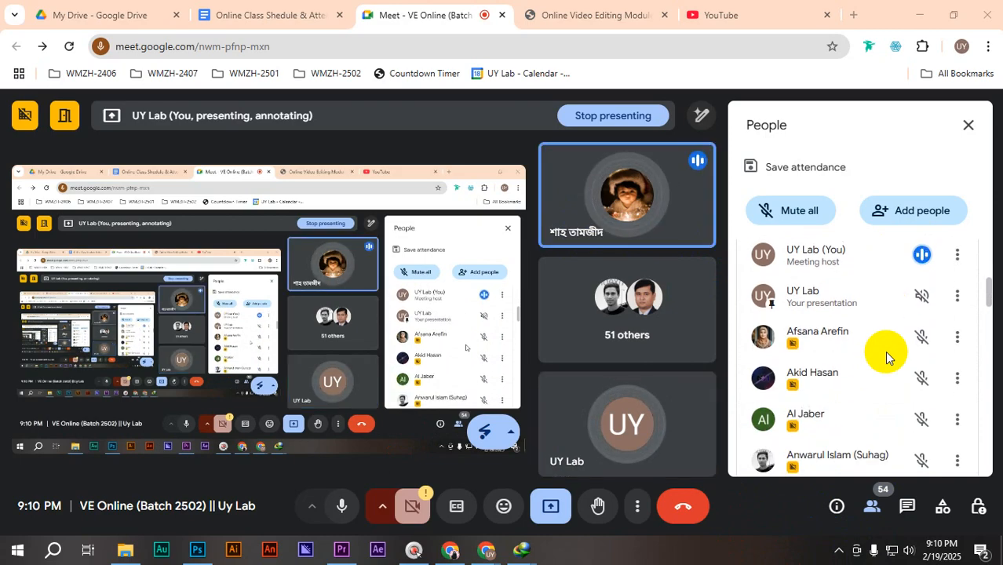
pyautogui.scroll(-15, 886, 357)
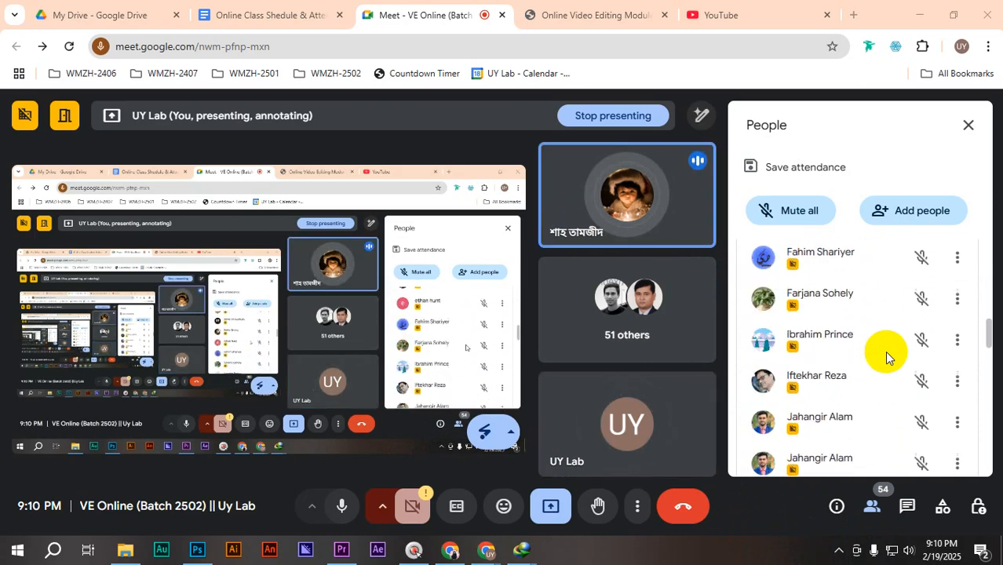
pyautogui.scroll(-10, 886, 357)
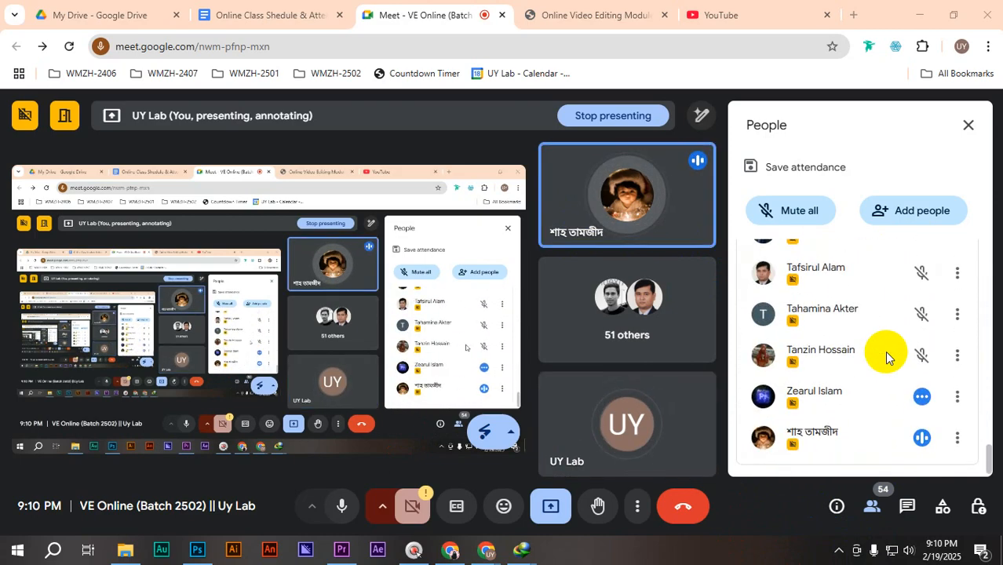
pyautogui.click(973, 124)
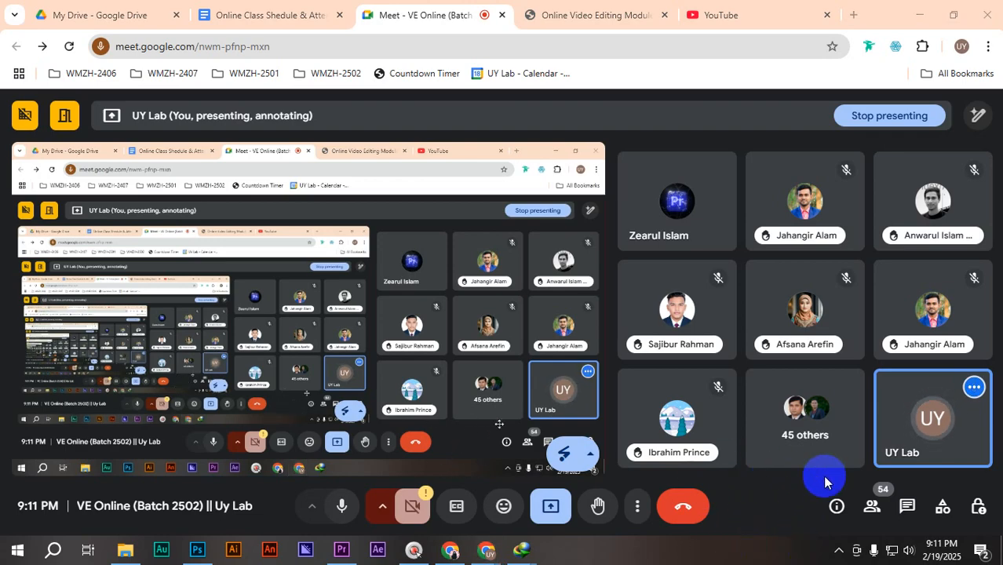
# - Review the participant list once more from the raised hands to the last contributor and close it
pyautogui.click(873, 510)
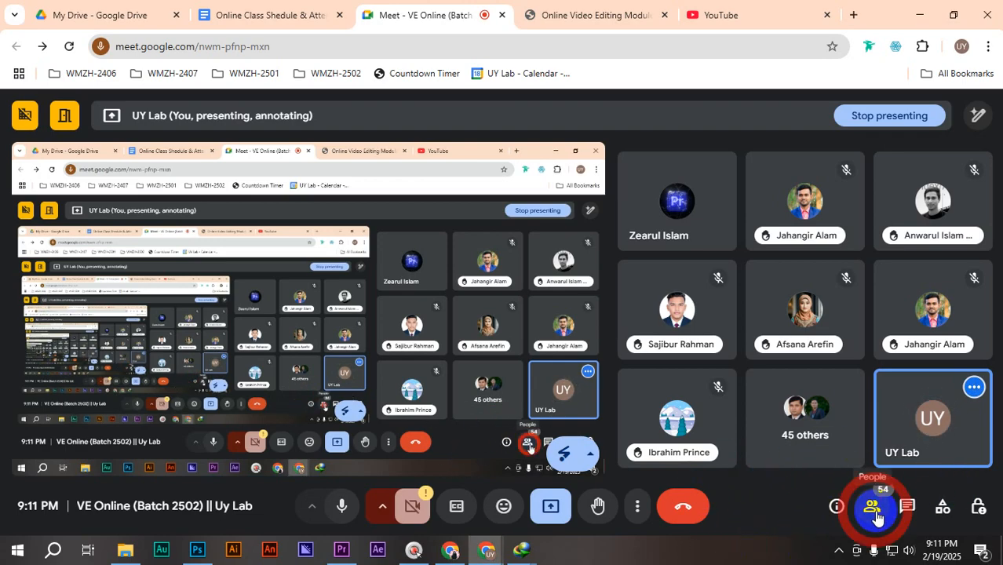
pyautogui.scroll(-3, 868, 416)
pyautogui.scroll(-15, 868, 403)
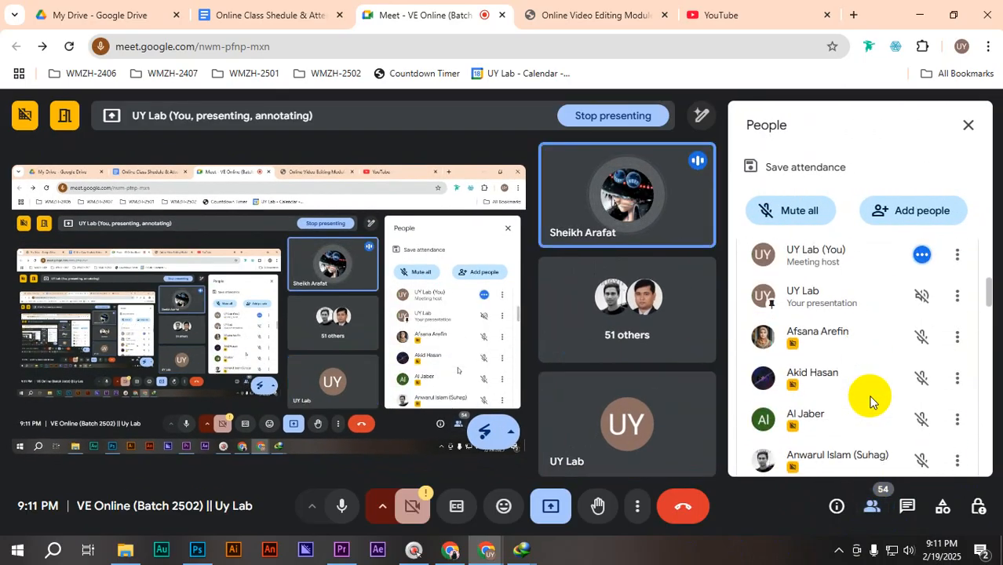
pyautogui.scroll(-15, 872, 402)
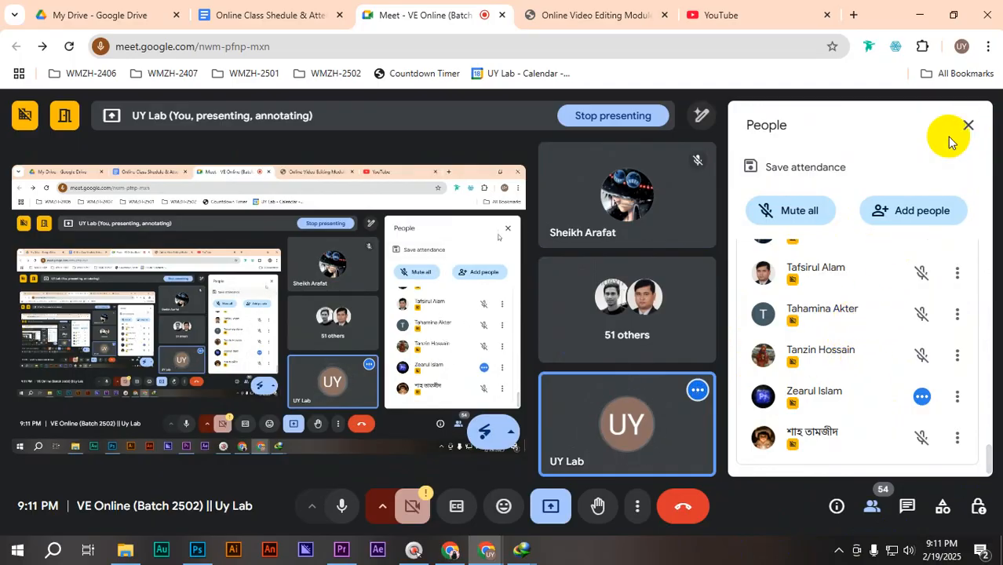
pyautogui.click(968, 125)
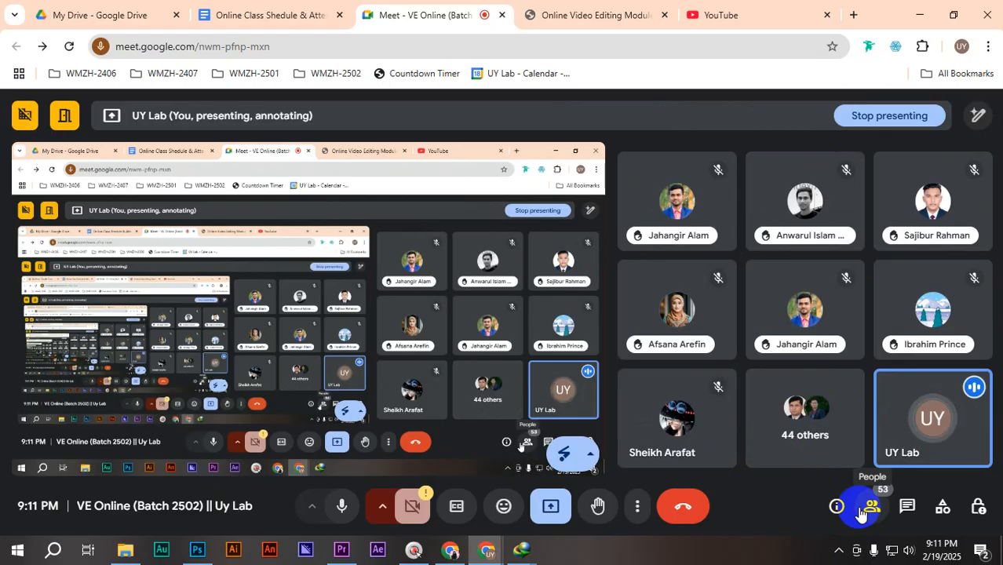
pyautogui.click(906, 506)
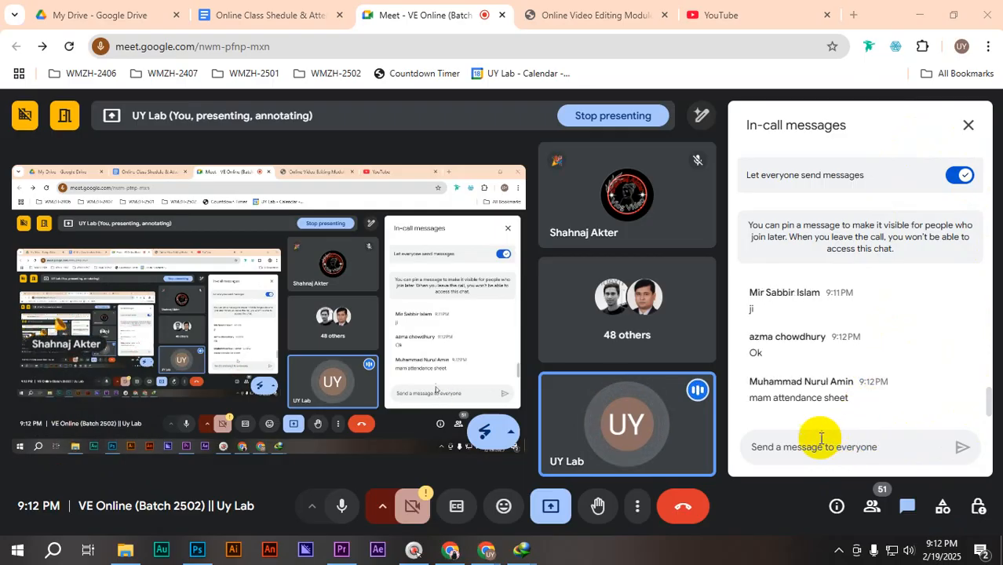
pyautogui.click(905, 374)
pyautogui.click(801, 436)
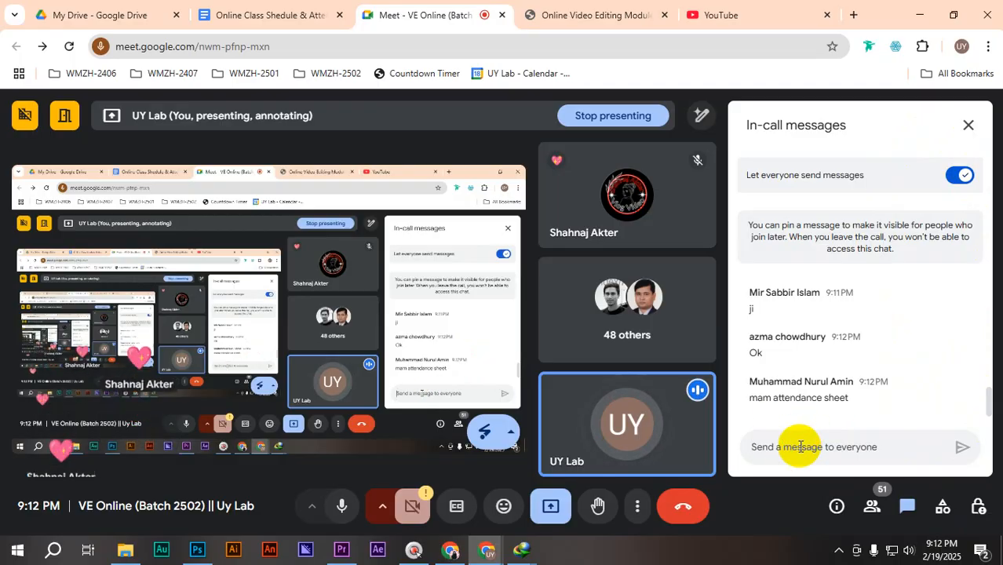
pyautogui.write('Attendance Link: https://forms.gle/znpsLWsD3kpVu3e38')
pyautogui.press('Return')
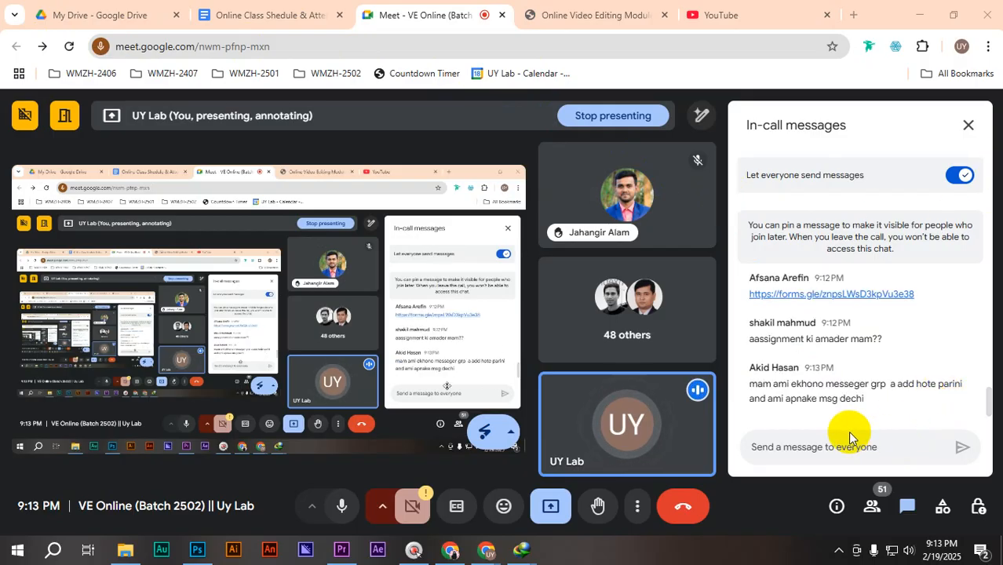
# - Highlight the start of the newest message about joining the messenger group, close the chat, and check the later replies
pyautogui.moveTo(840, 385); pyautogui.dragTo(693, 385)
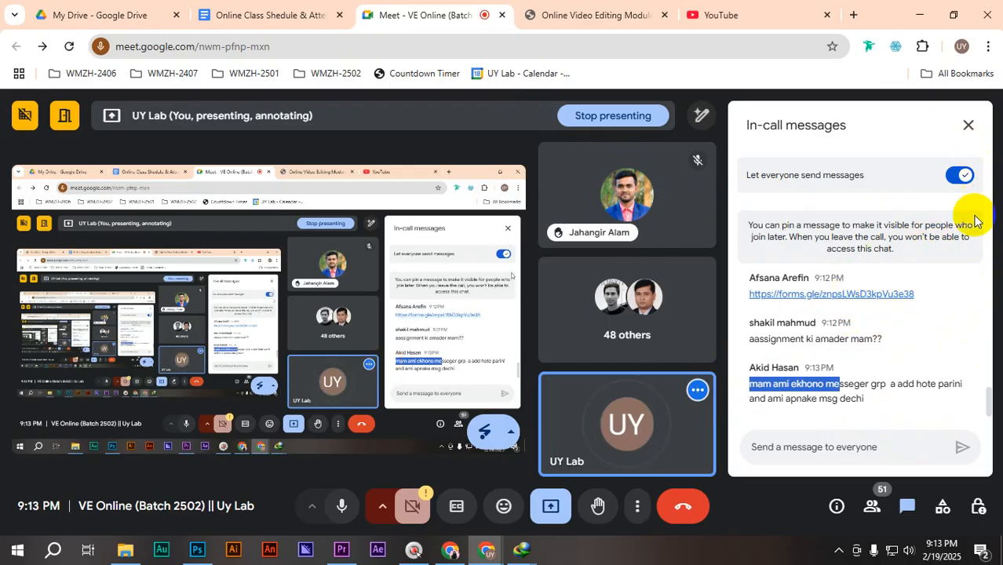
pyautogui.click(973, 125)
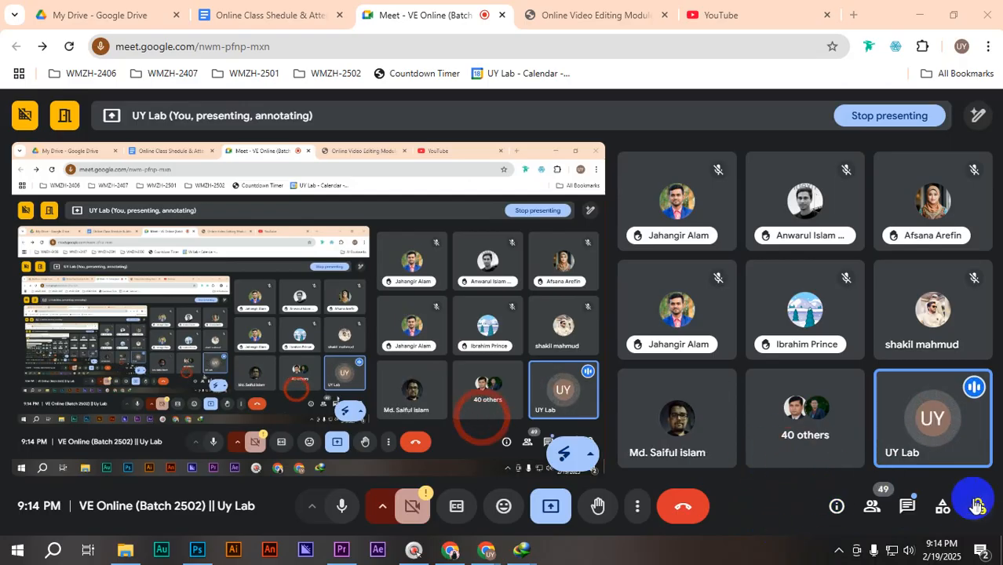
pyautogui.click(909, 502)
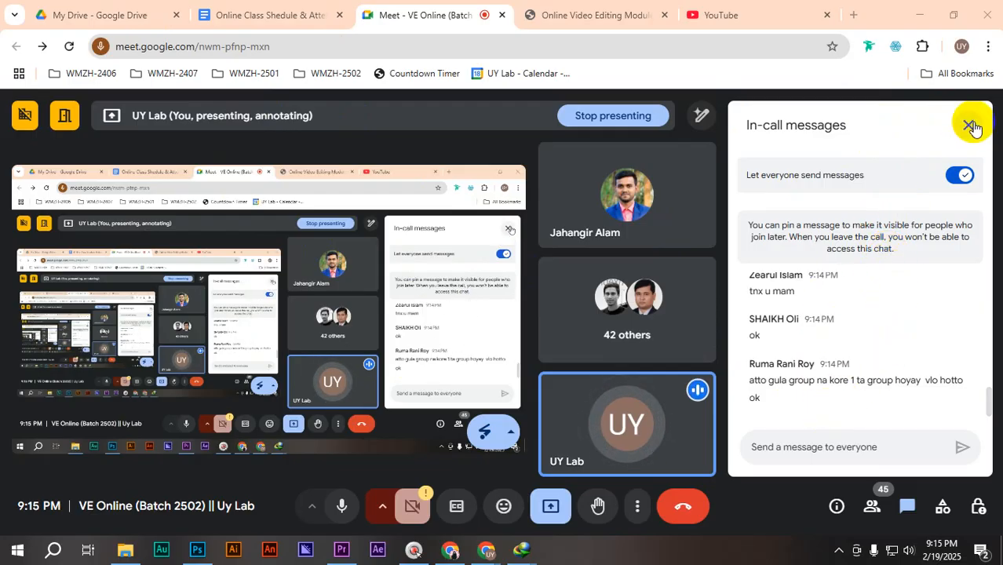
pyautogui.click(923, 503)
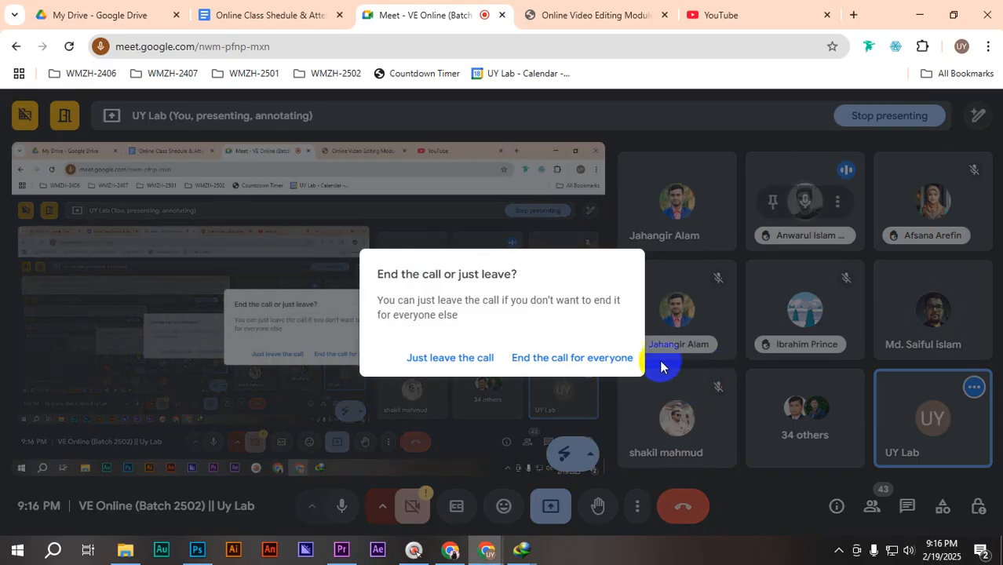
# - End the call for everyone in the class meeting
pyautogui.click(572, 358)
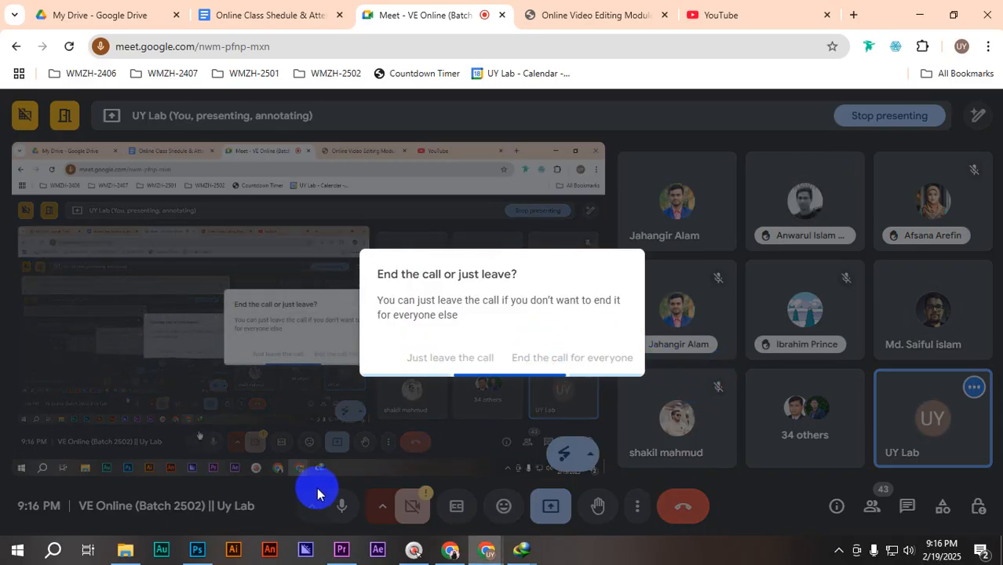